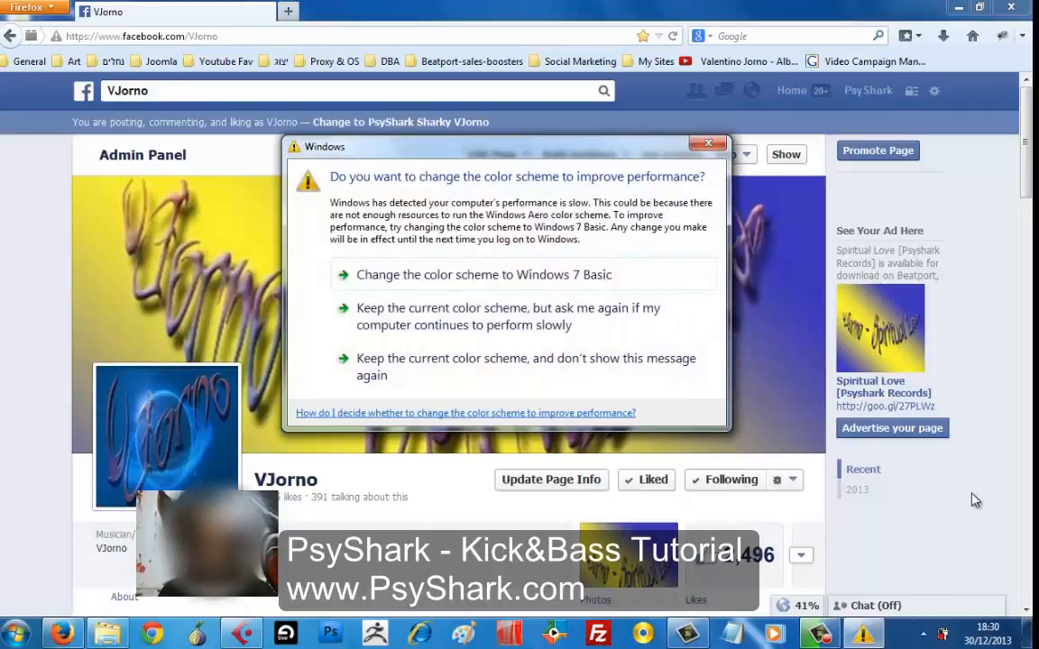
- Dismiss the Windows color scheme performance prompt without changing the current scheme
key(Escape)
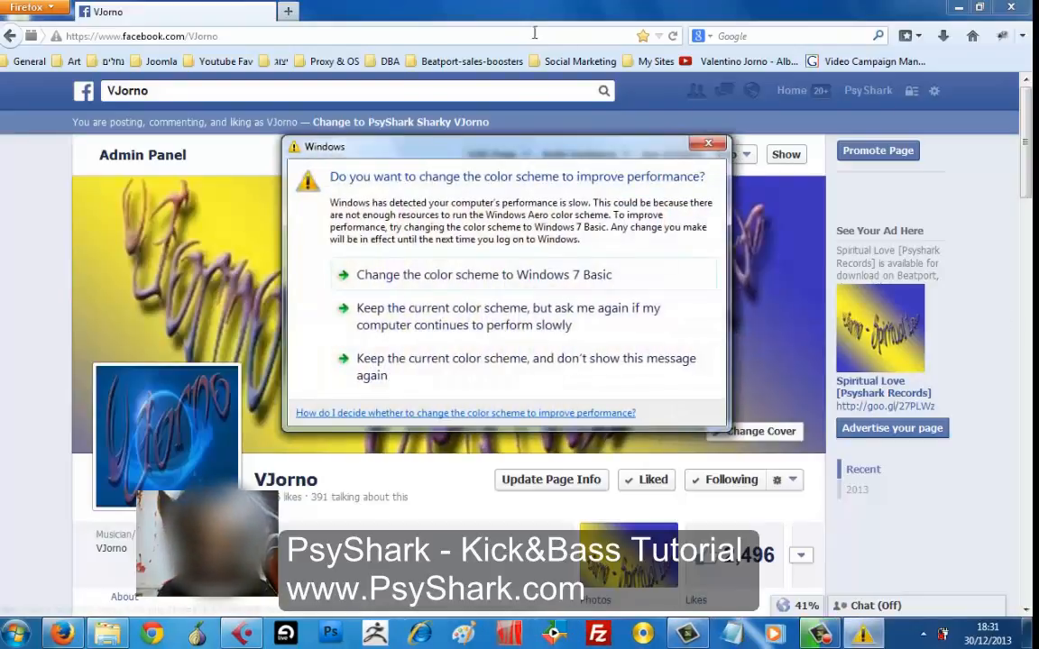
drag(494, 146, 498, 190)
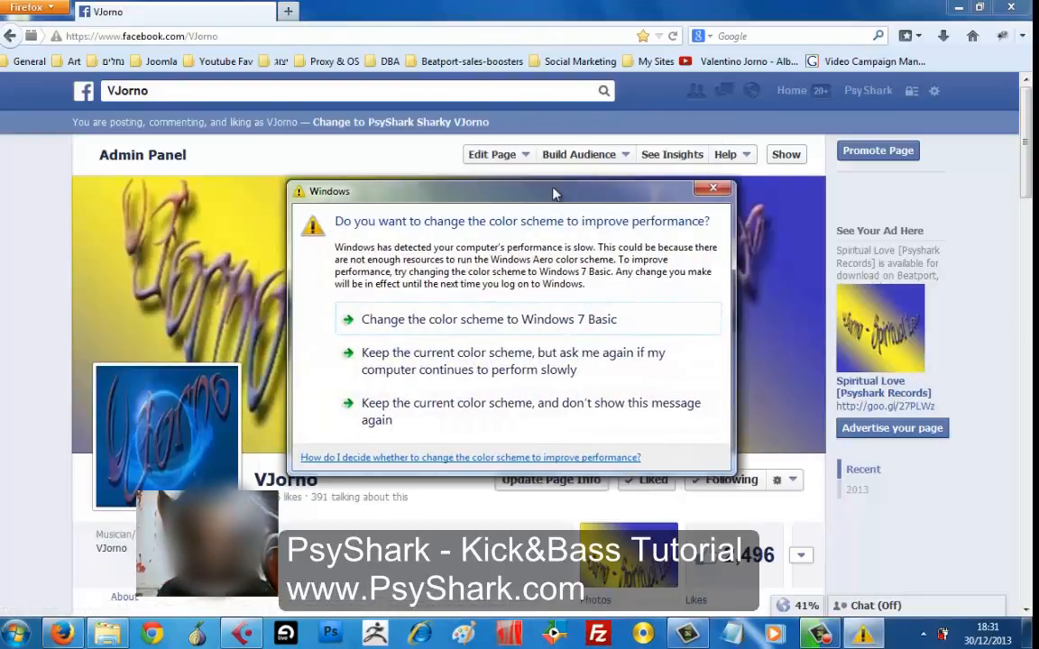
click(714, 186)
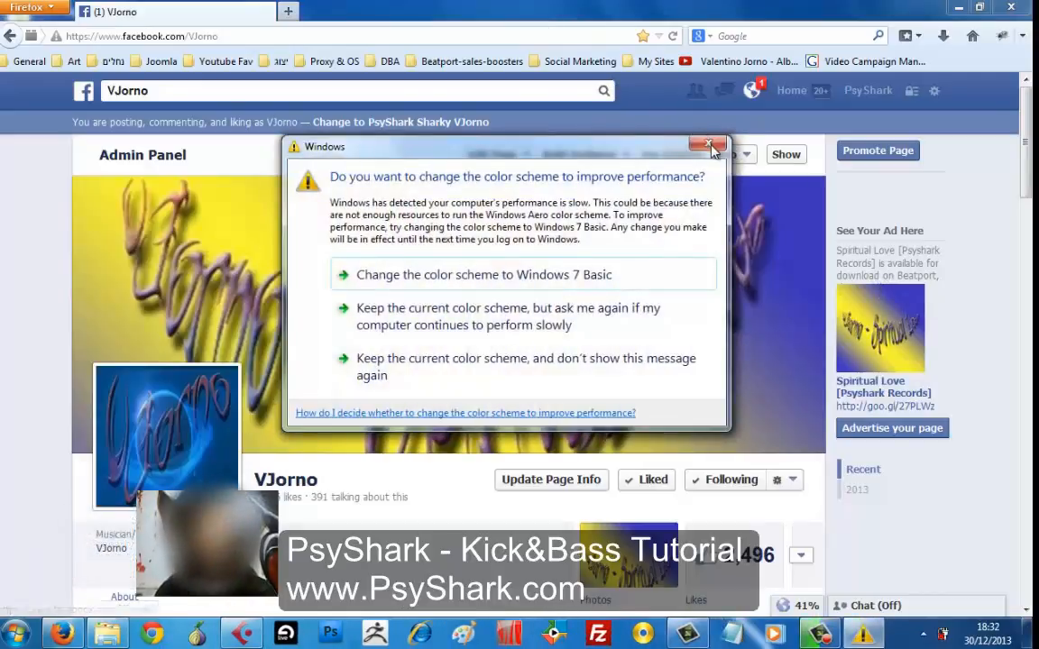
click(708, 146)
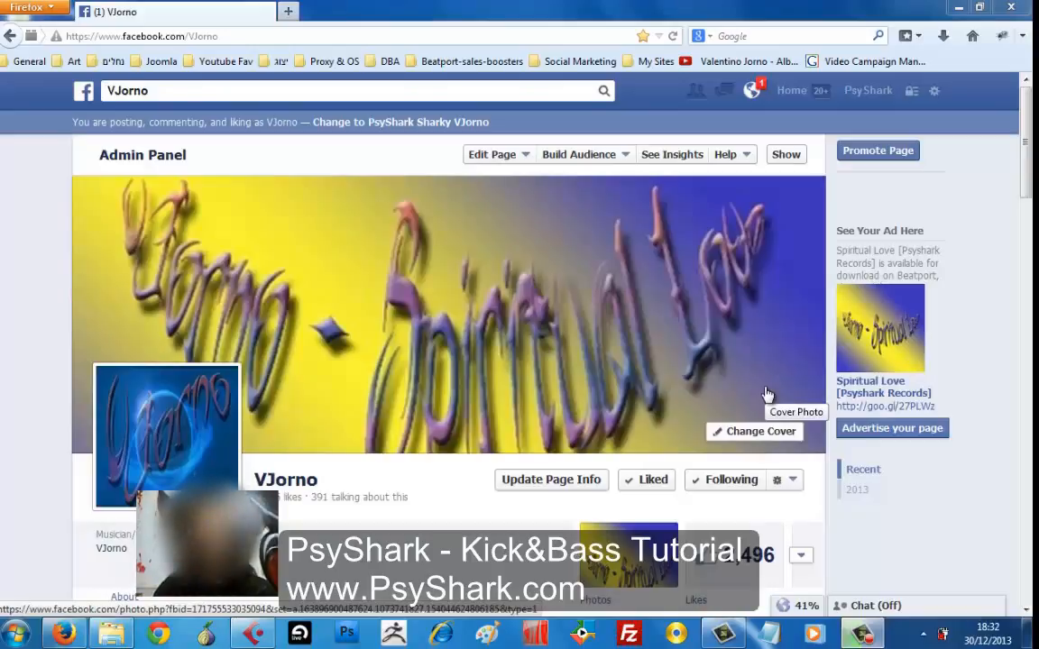
click(875, 631)
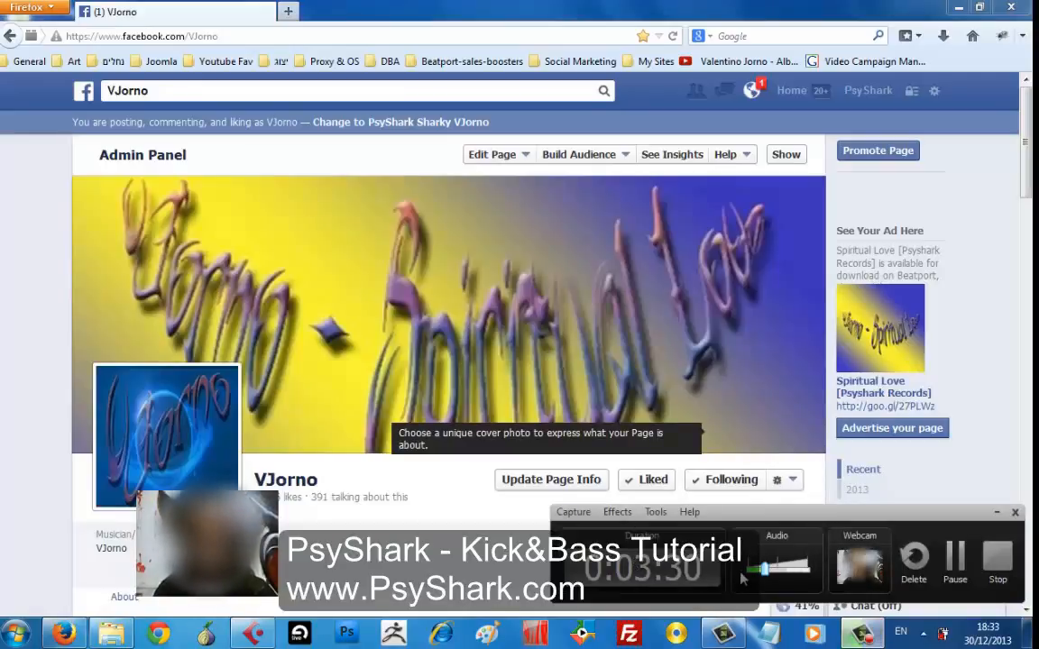
click(857, 636)
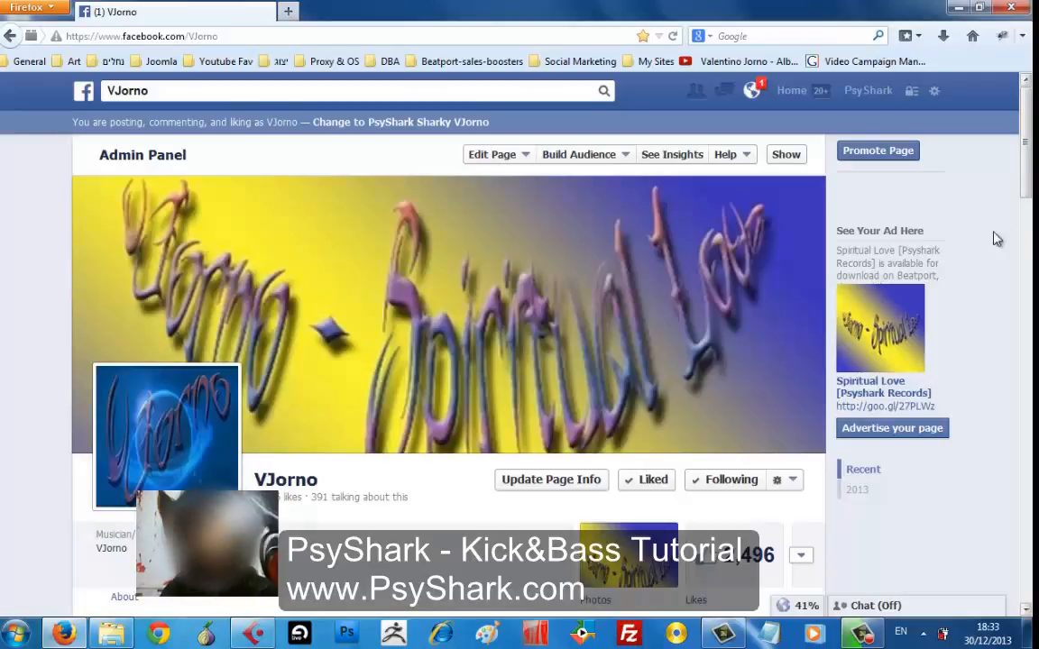
- Listen to the cosmic-chords SoundCloud preview in the VJorno page's December 8 post and pause it
drag(1026, 190, 1027, 505)
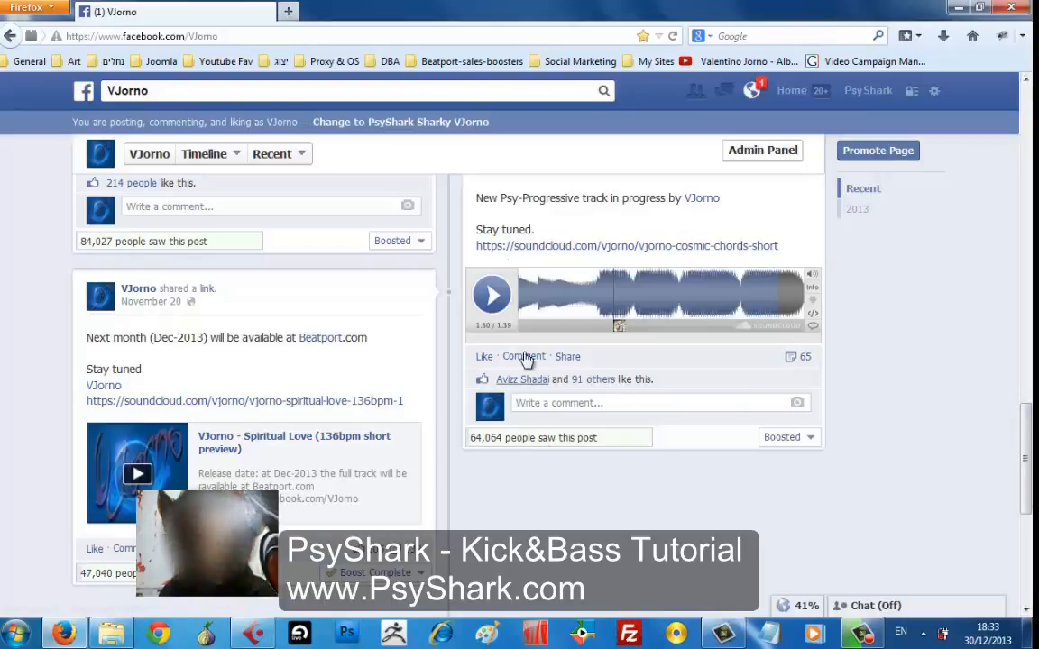
click(522, 302)
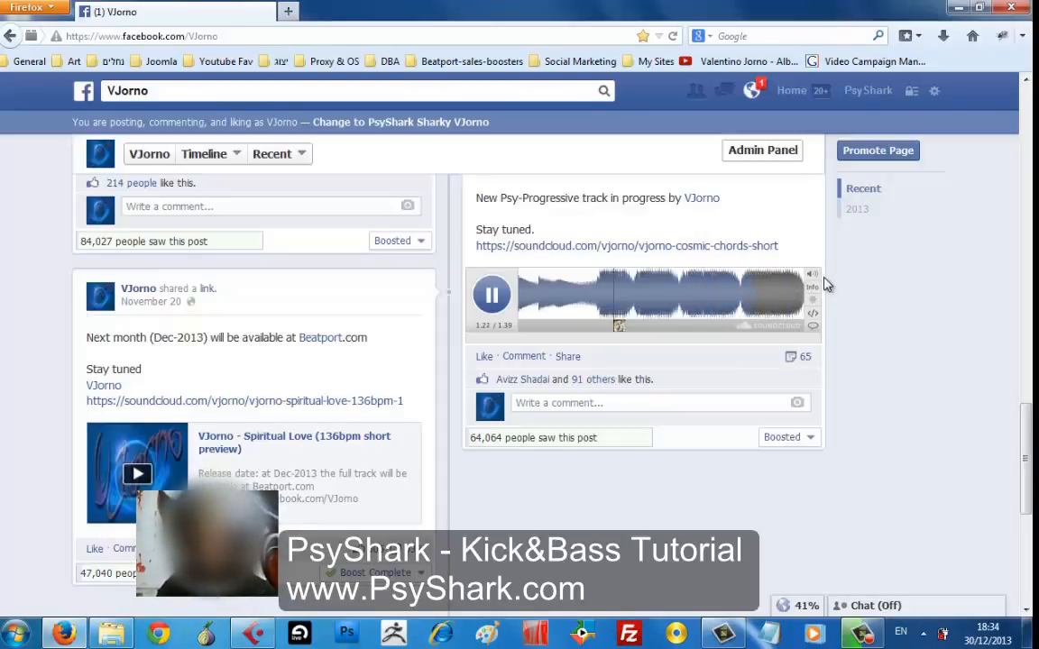
click(492, 295)
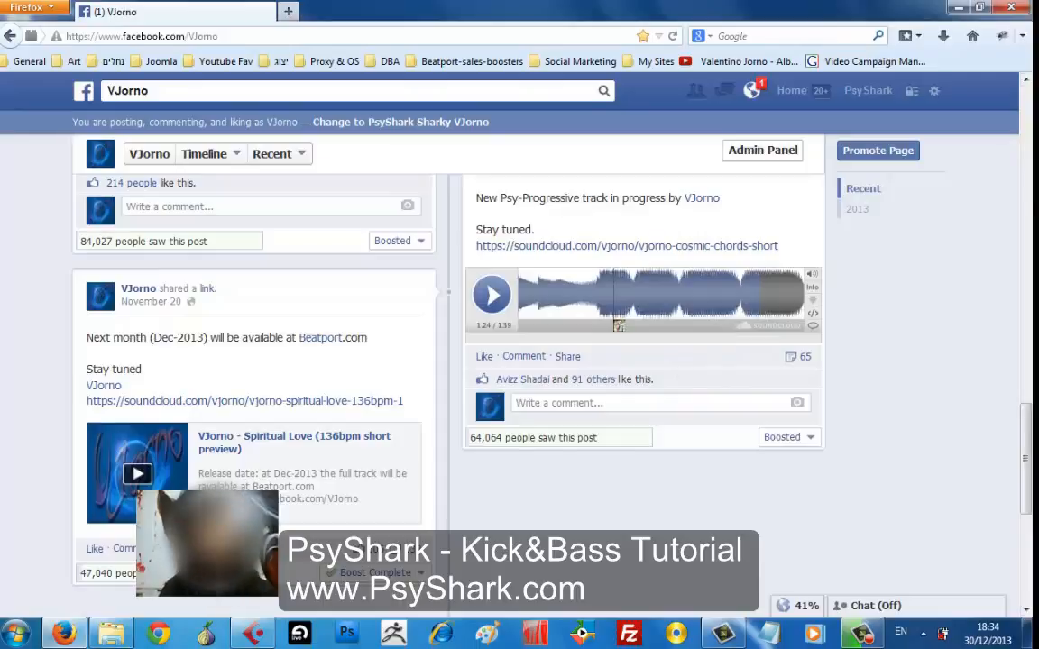
- Open the Spiritual Love release on Beatport from the VJorno page's December 17 post
scroll(775, 433, up, 2)
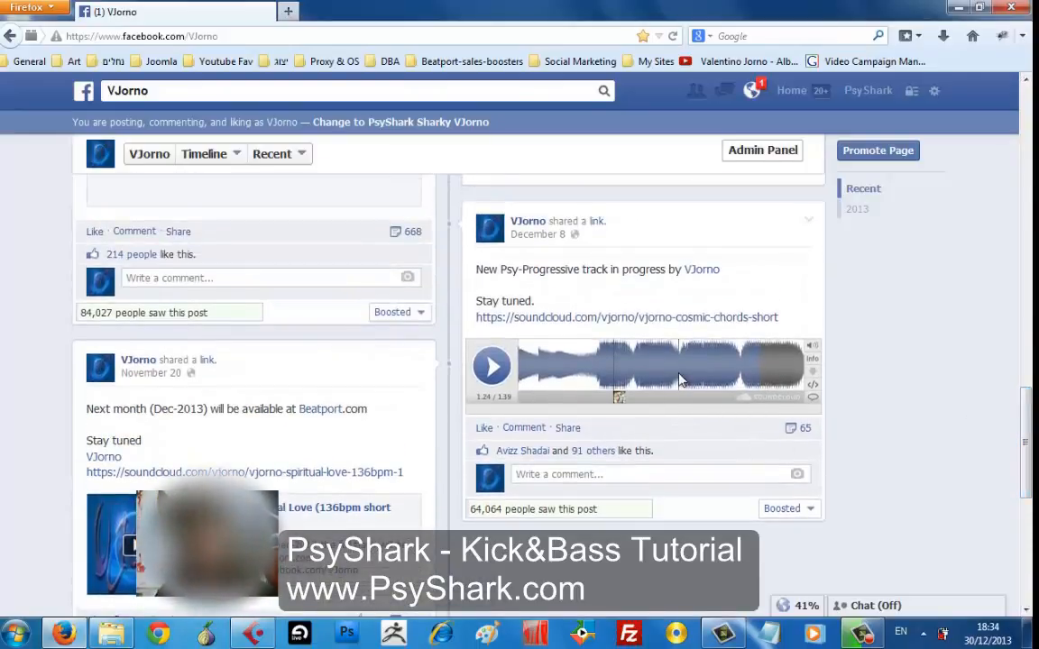
scroll(920, 423, up, 3)
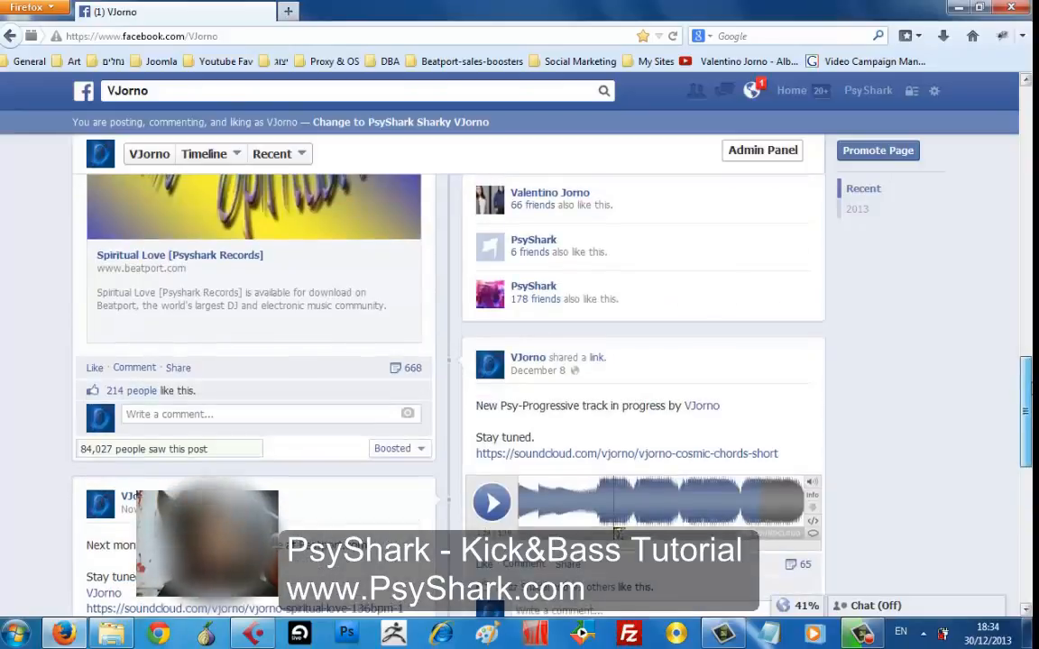
scroll(1028, 361, up, 5)
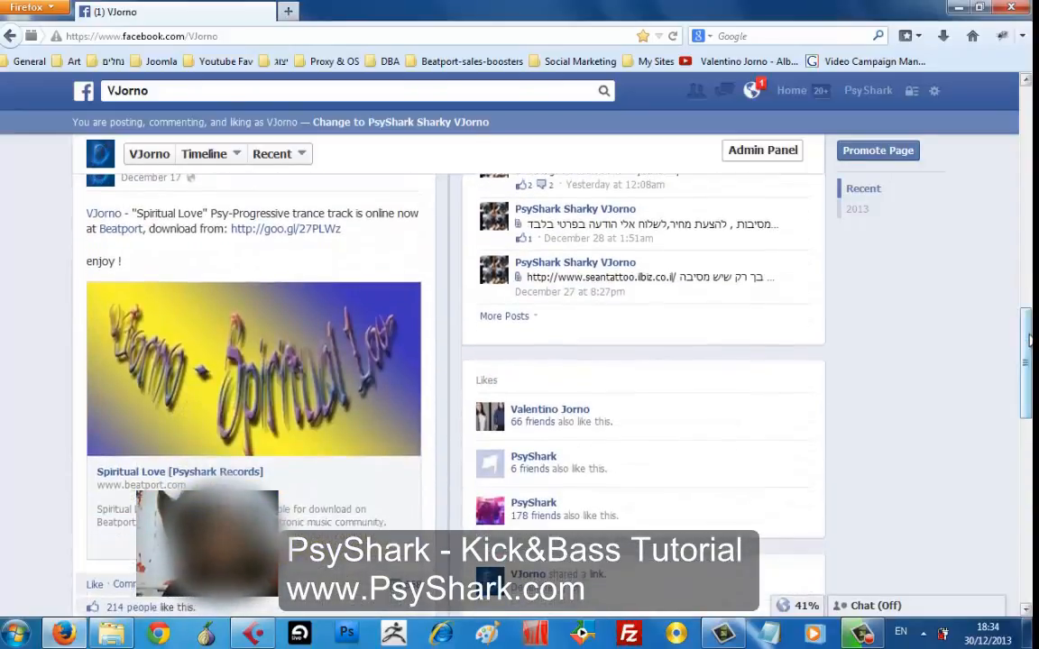
scroll(920, 361, down, 3)
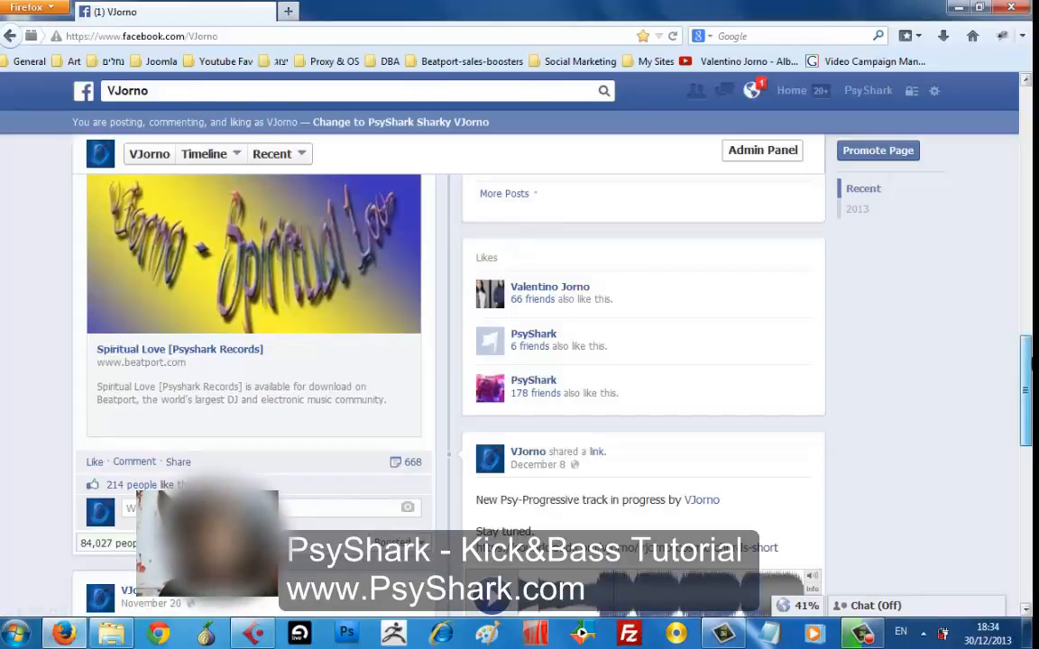
scroll(1025, 361, up, 3)
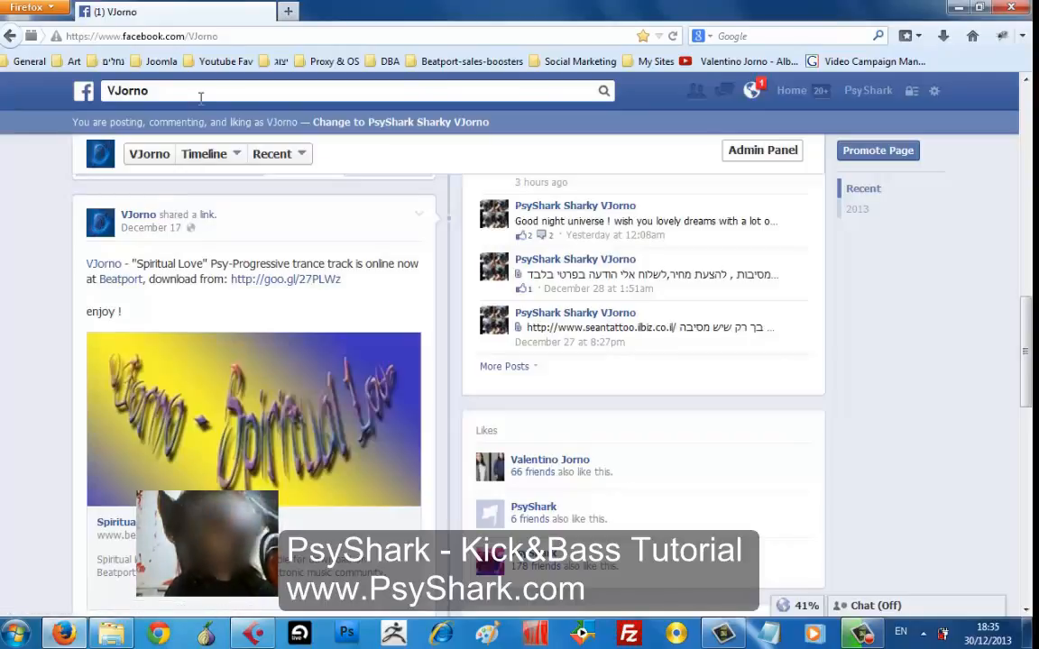
click(277, 379)
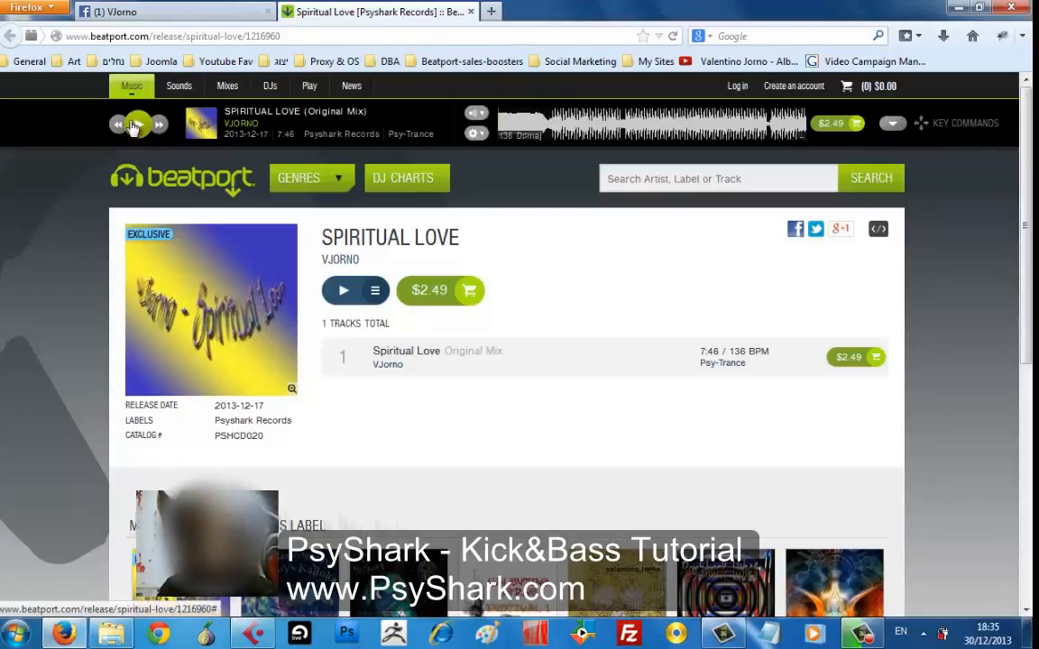
- Listen to a section of Spiritual Love (Original Mix) near the middle of its waveform, pause playback and close the Beatport page
key(space)
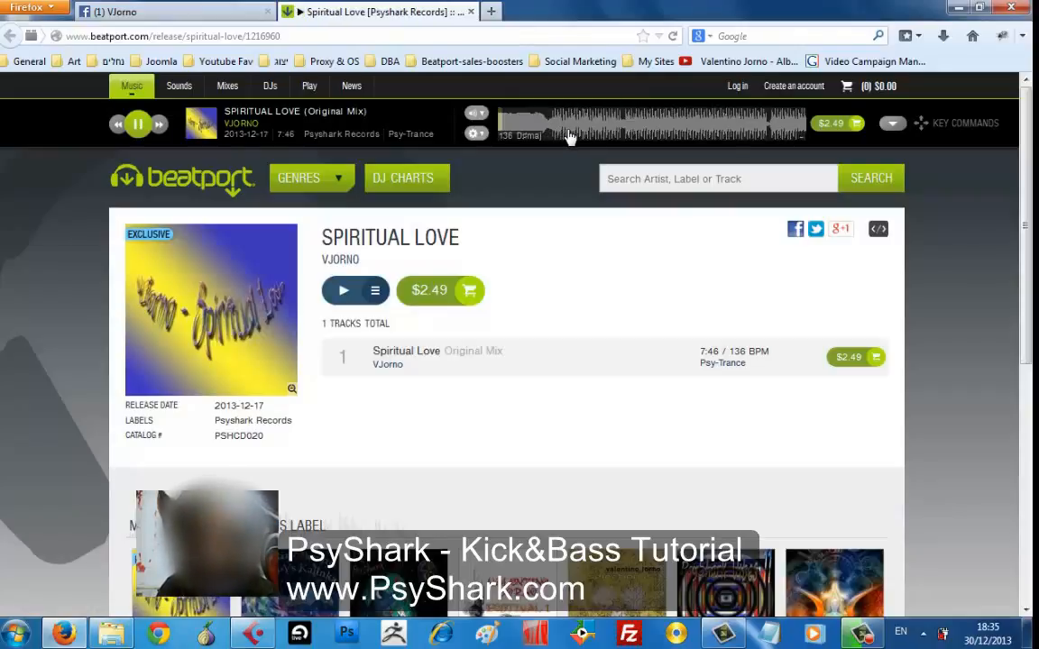
click(621, 134)
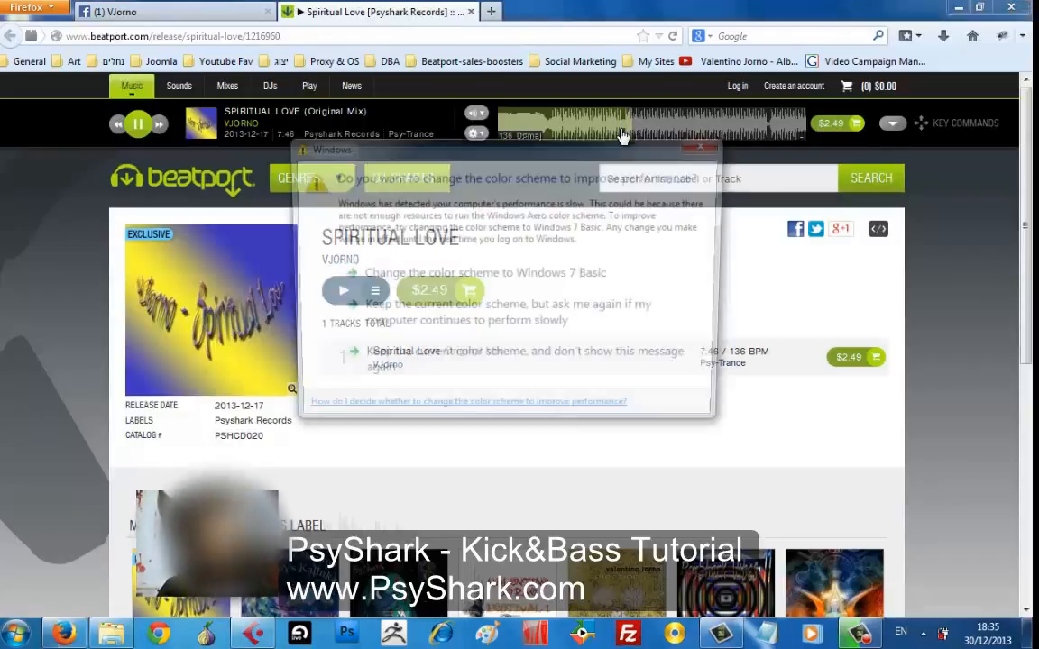
click(727, 143)
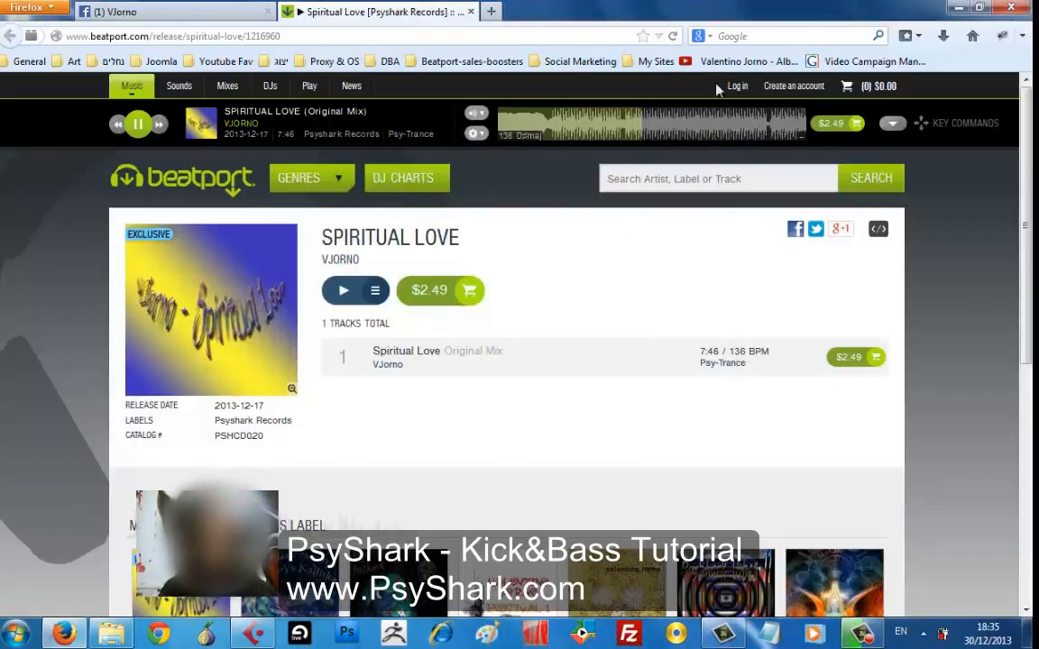
click(140, 124)
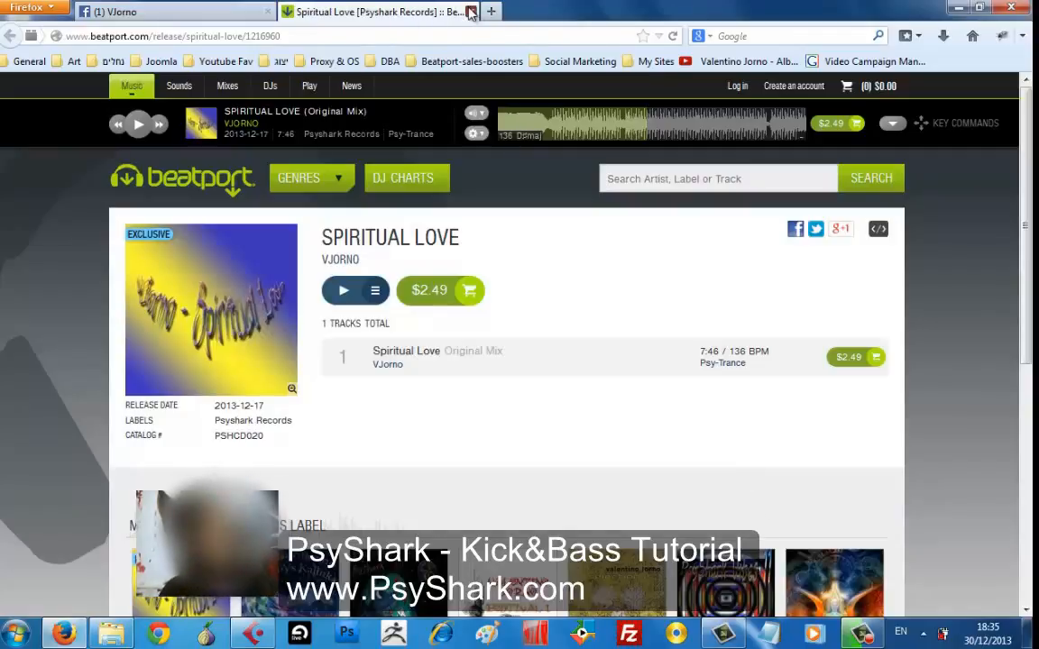
middle_click(421, 10)
- Check the Facebook notifications list and close it
click(861, 634)
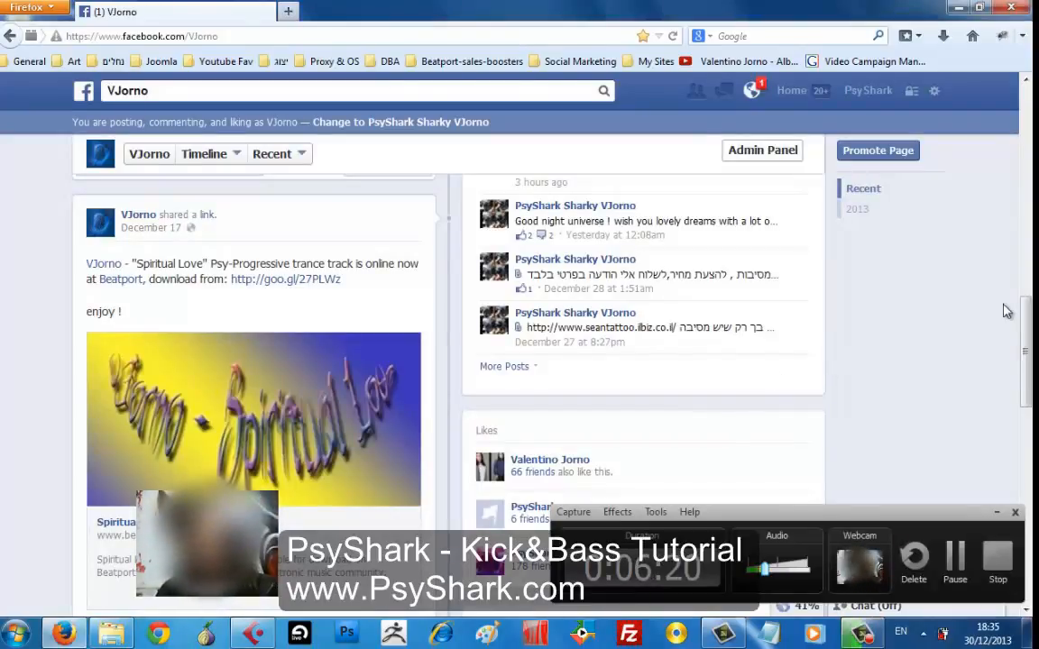
click(753, 91)
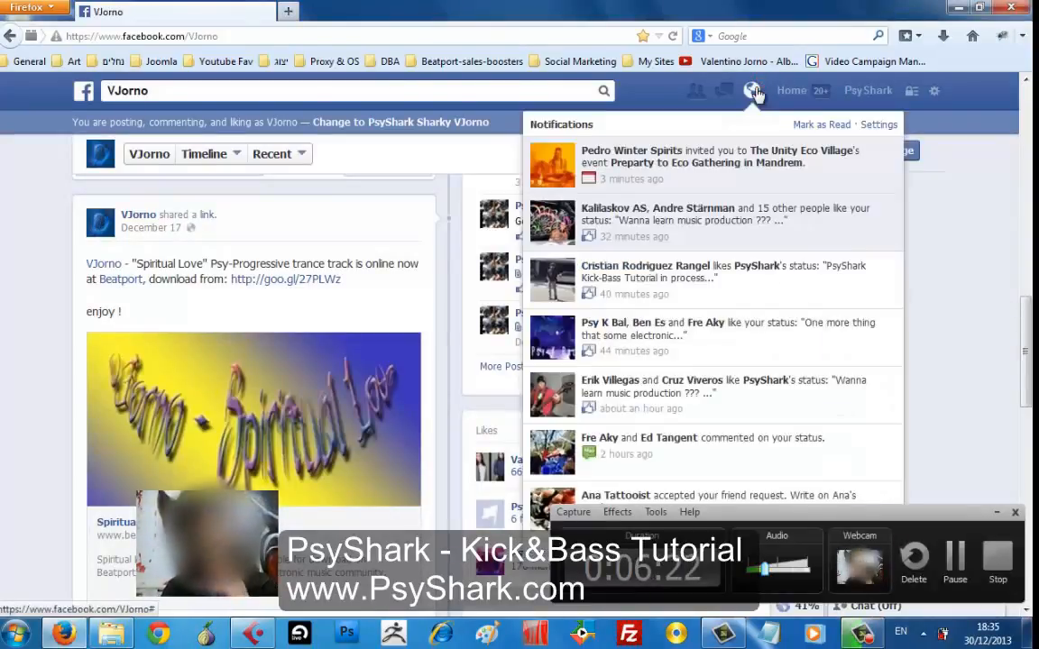
click(754, 92)
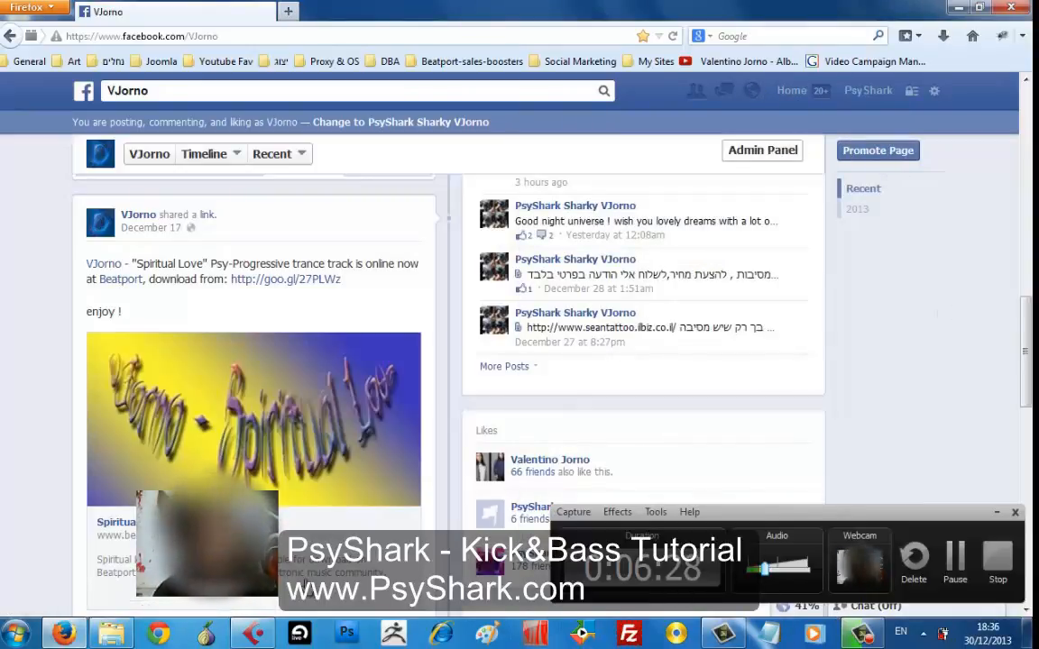
- Switch to Cubase 5 and create a new project from the Empty template with Desktop as the project folder
click(255, 635)
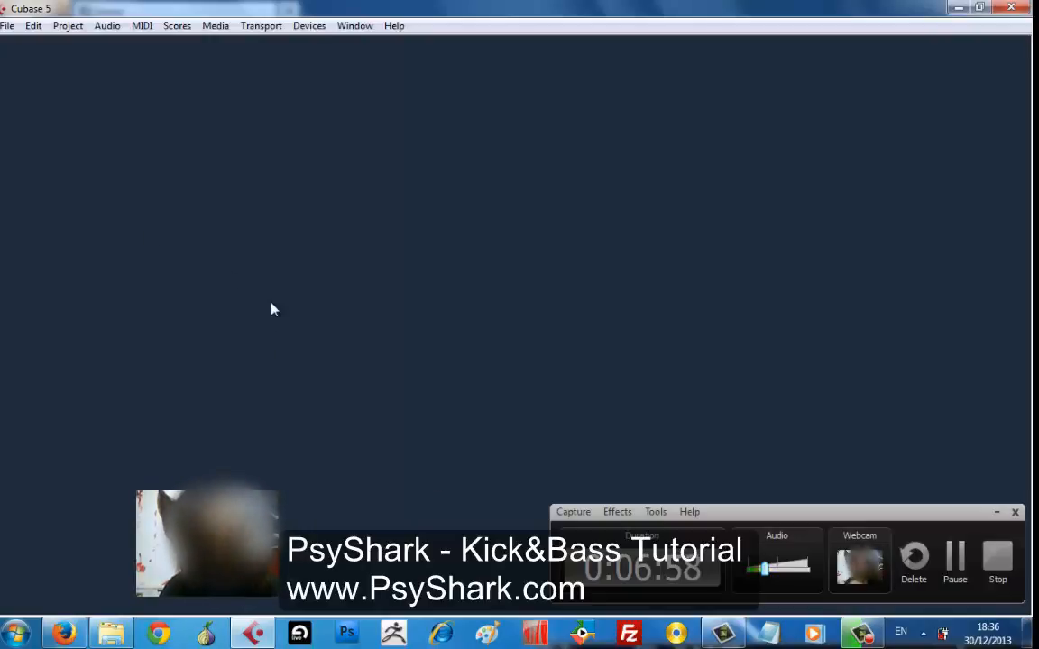
click(8, 26)
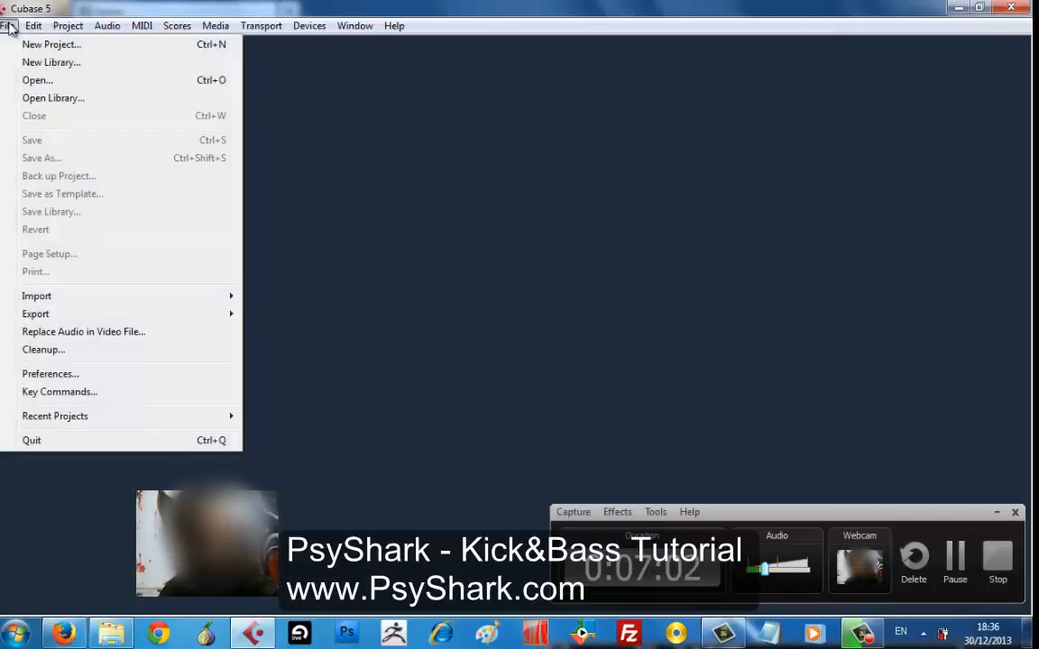
click(34, 25)
click(8, 25)
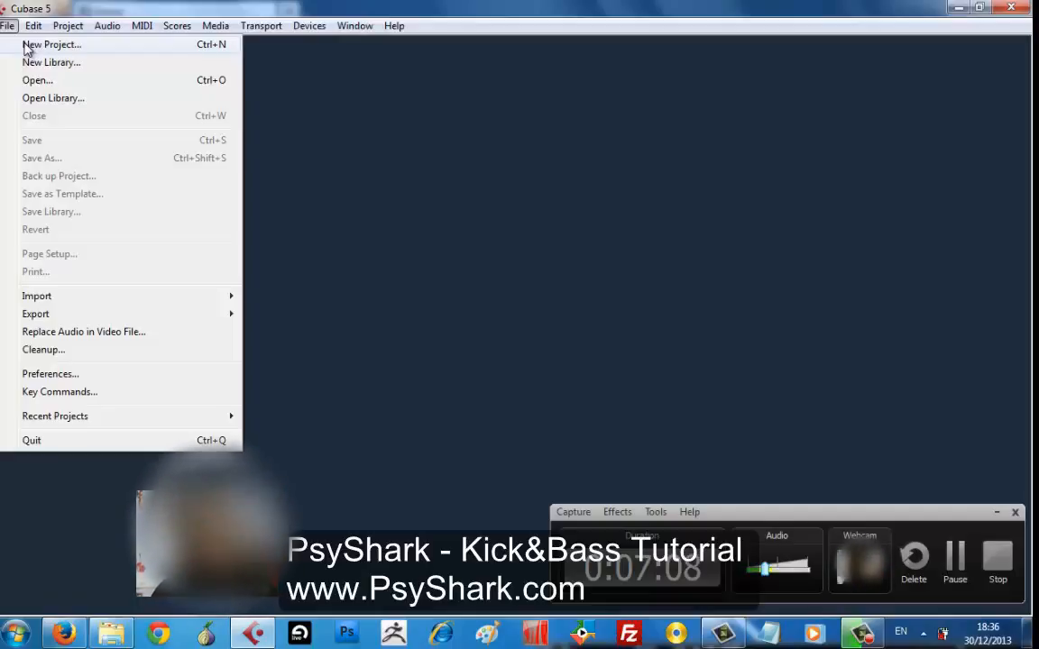
click(26, 47)
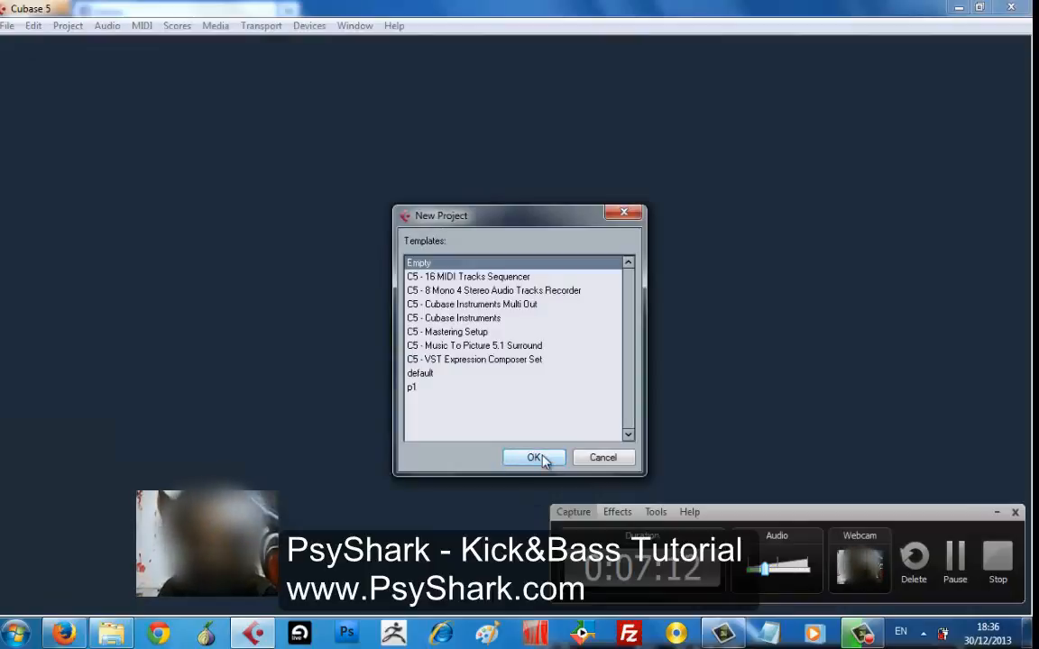
click(535, 457)
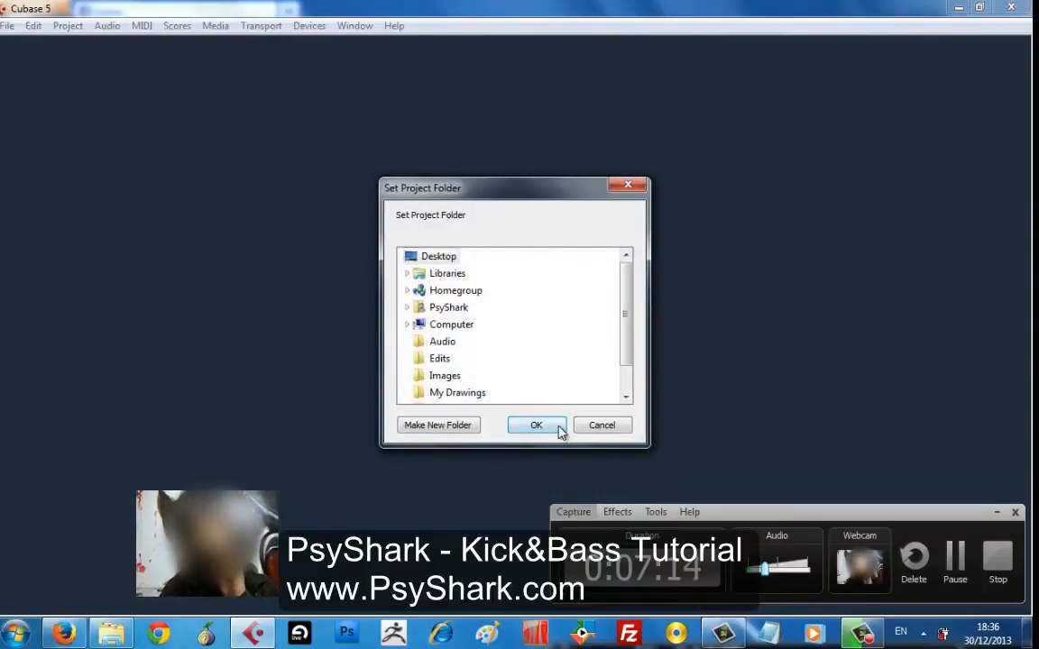
click(558, 428)
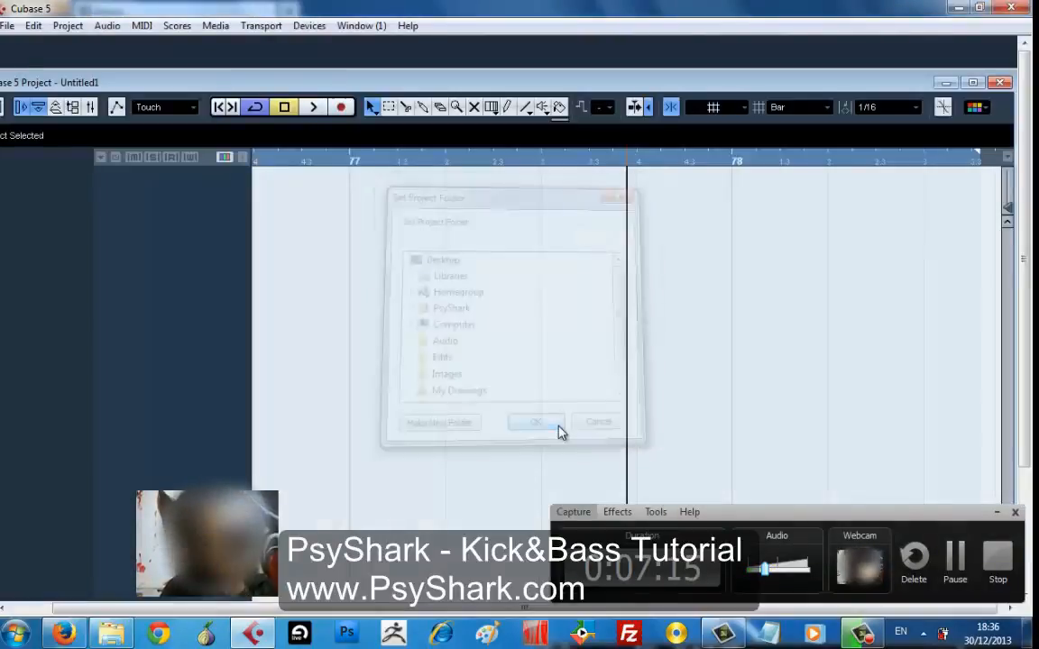
- Maximize the project window and open the media import dialog from the Pool
double_click(311, 84)
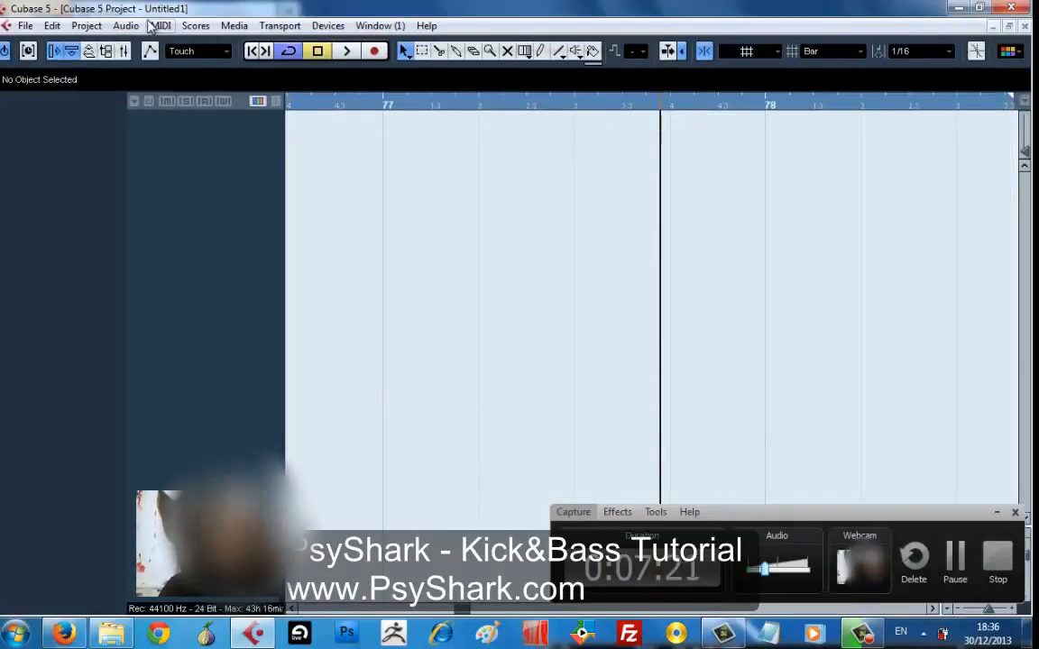
click(106, 50)
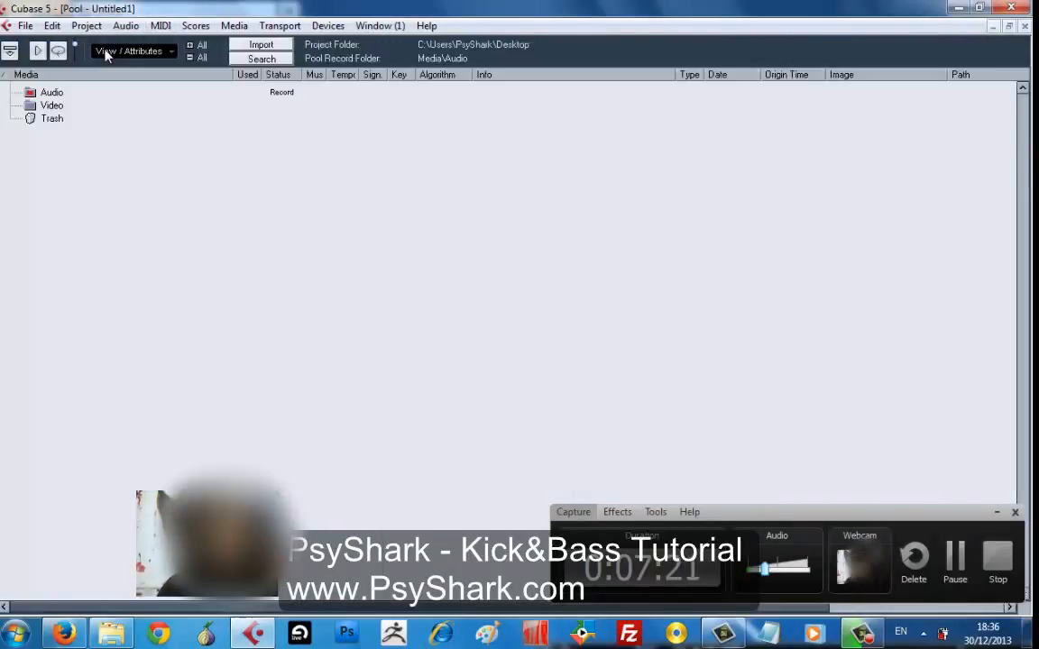
click(258, 46)
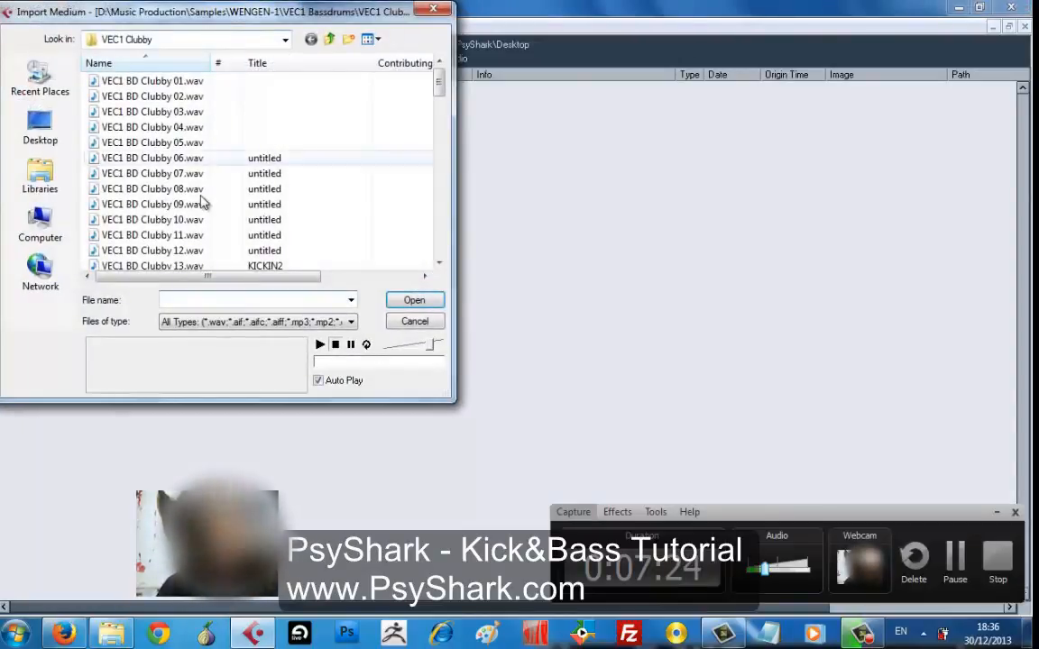
- Audition the kick samples in the VEC1 Clubby folder from 07 through 17
click(254, 42)
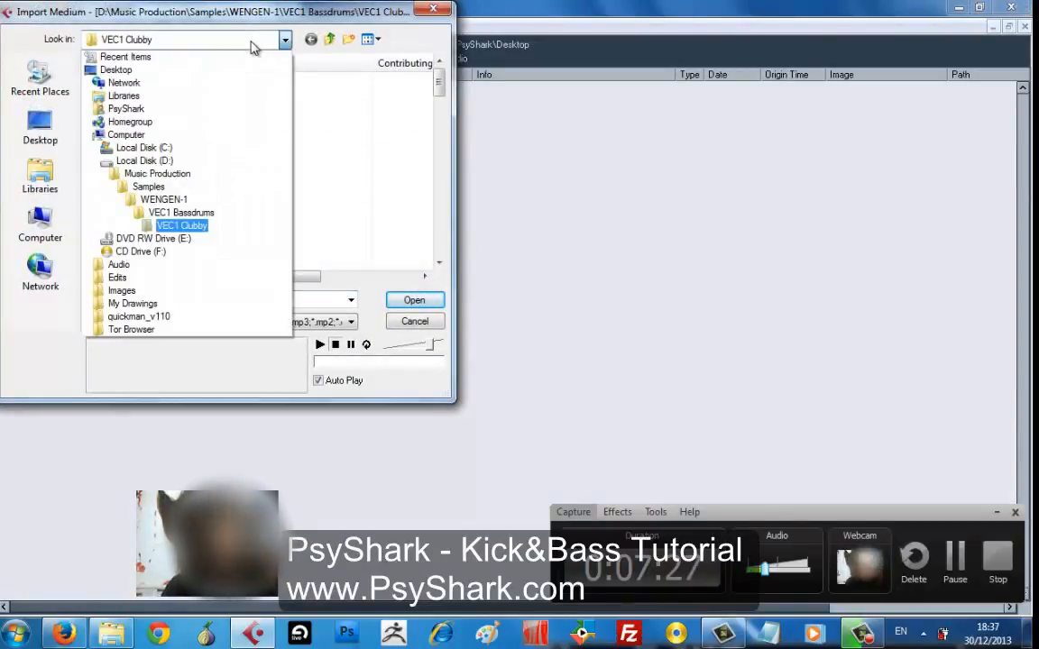
click(255, 47)
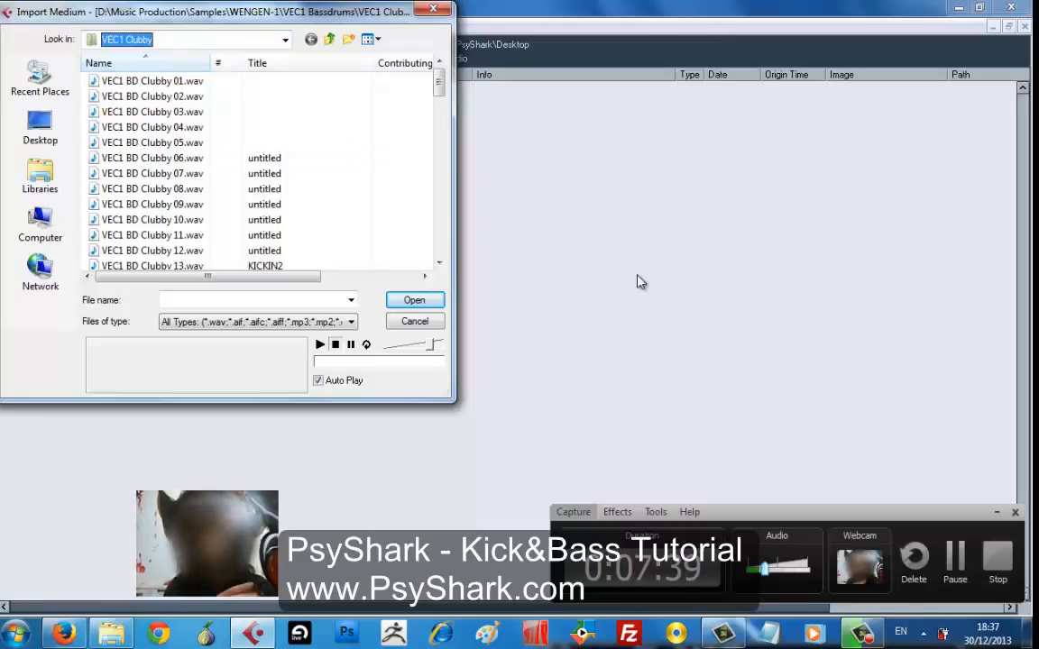
click(189, 190)
key(Down)
key(Down)
key(Down)
key(Down)
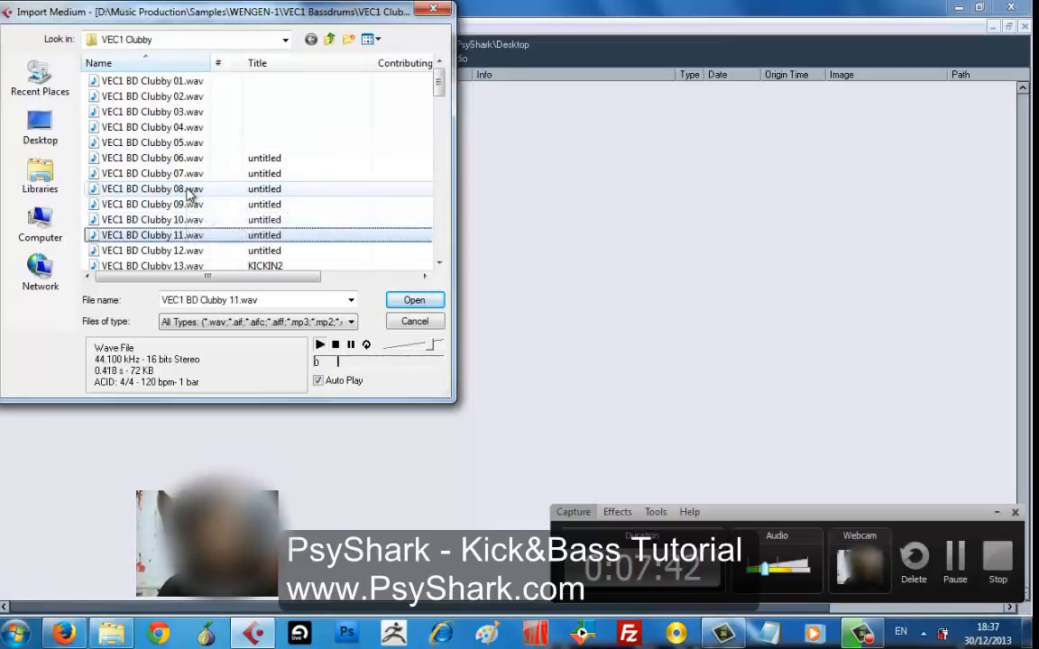
key(Up)
key(Up)
key(Up)
key(Up)
key(Up)
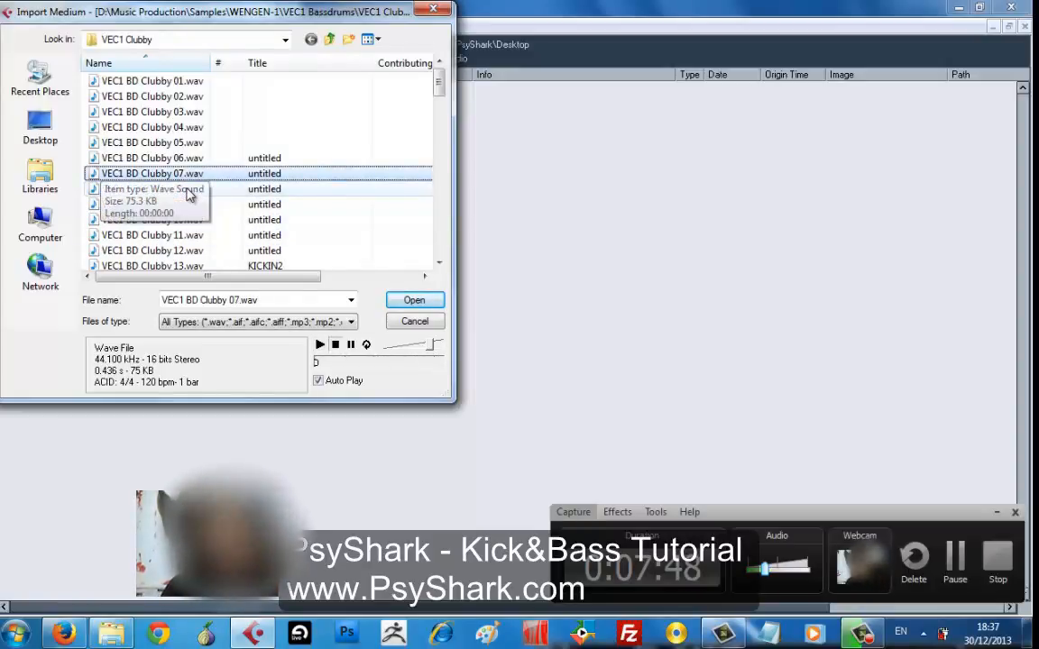
key(Down)
key(Down)
key(Down)
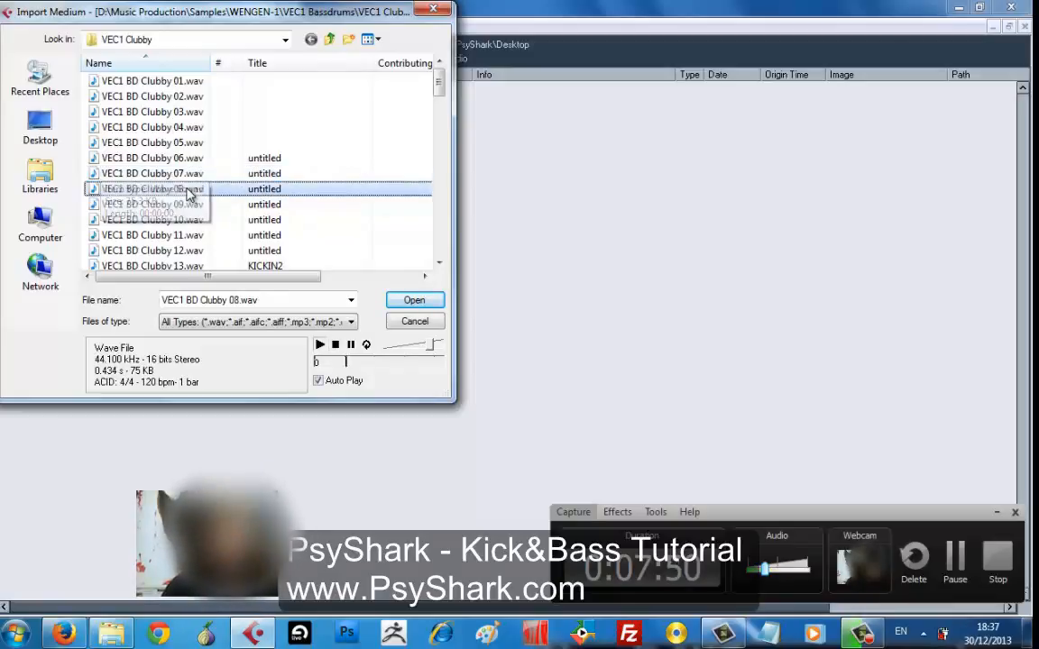
key(Down)
key(Down)
key(Down)
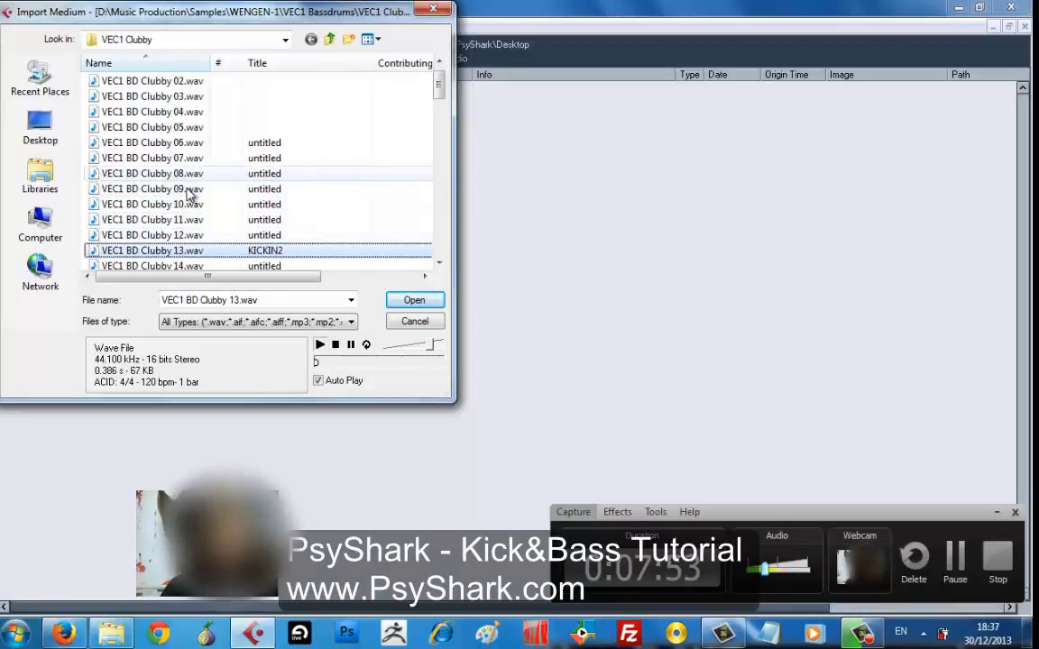
key(Down)
key(Down)
key(Down)
key(Down)
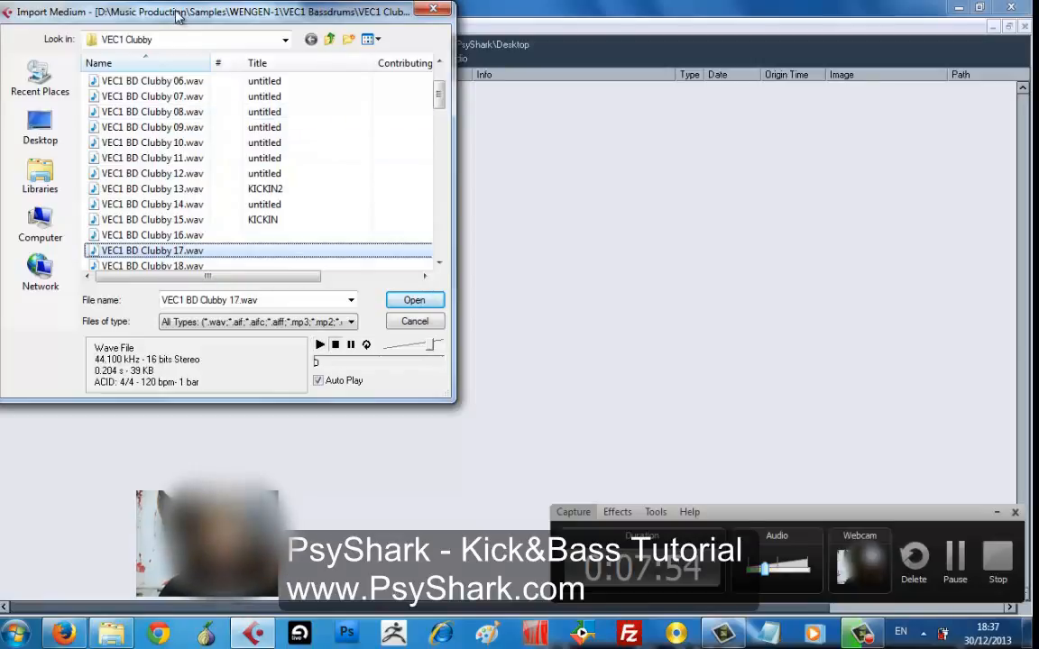
- Go up to the VEC1 Bassdrums folder and open its VEC1 Punchy subfolder
click(187, 40)
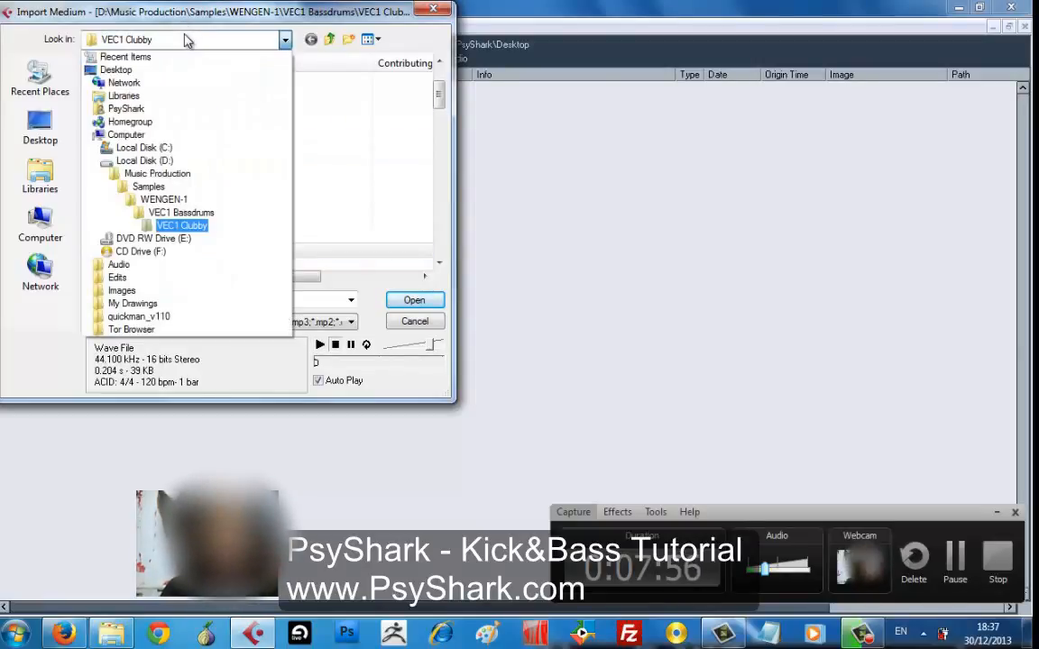
click(207, 215)
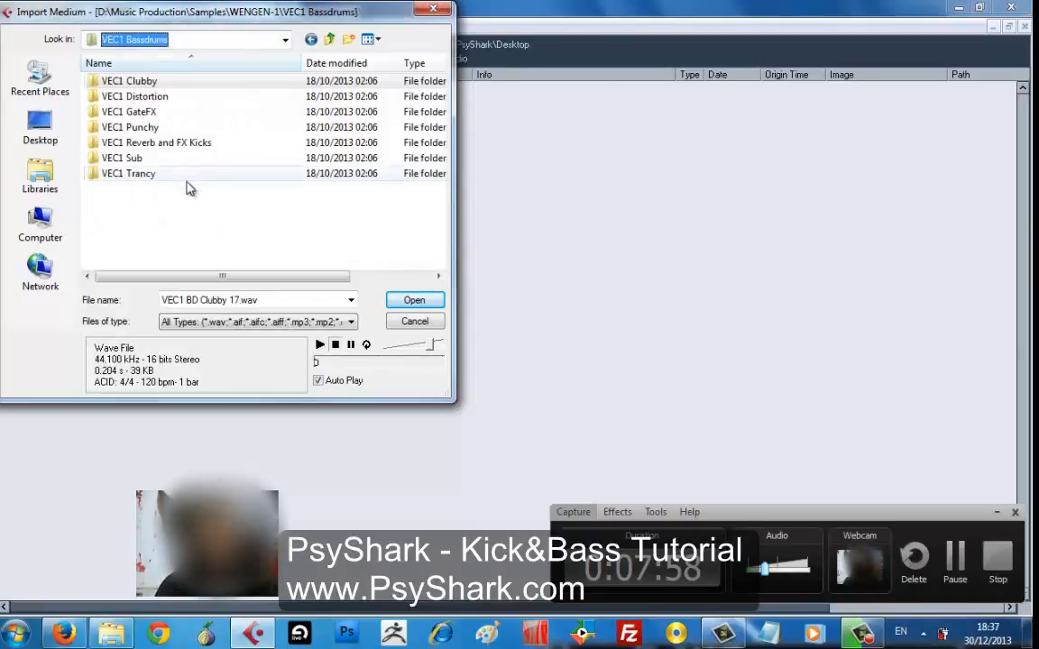
double_click(144, 127)
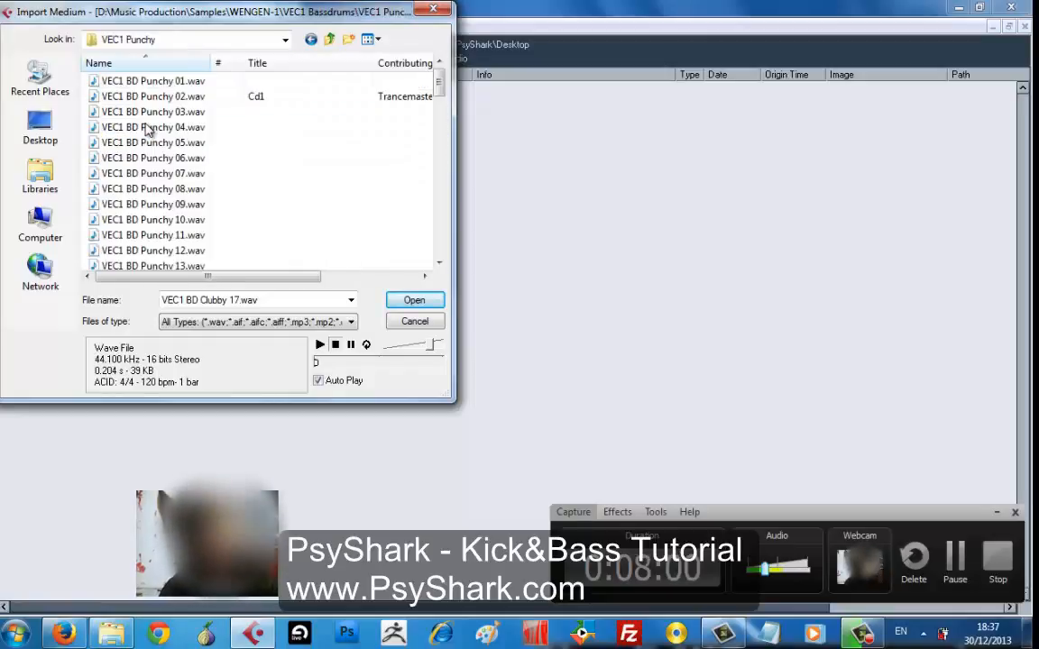
- Audition the Punchy kicks 04 to 07 and import VEC1 BD Punchy 06.wav into the Pool
click(149, 128)
key(Down)
key(Down)
key(Down)
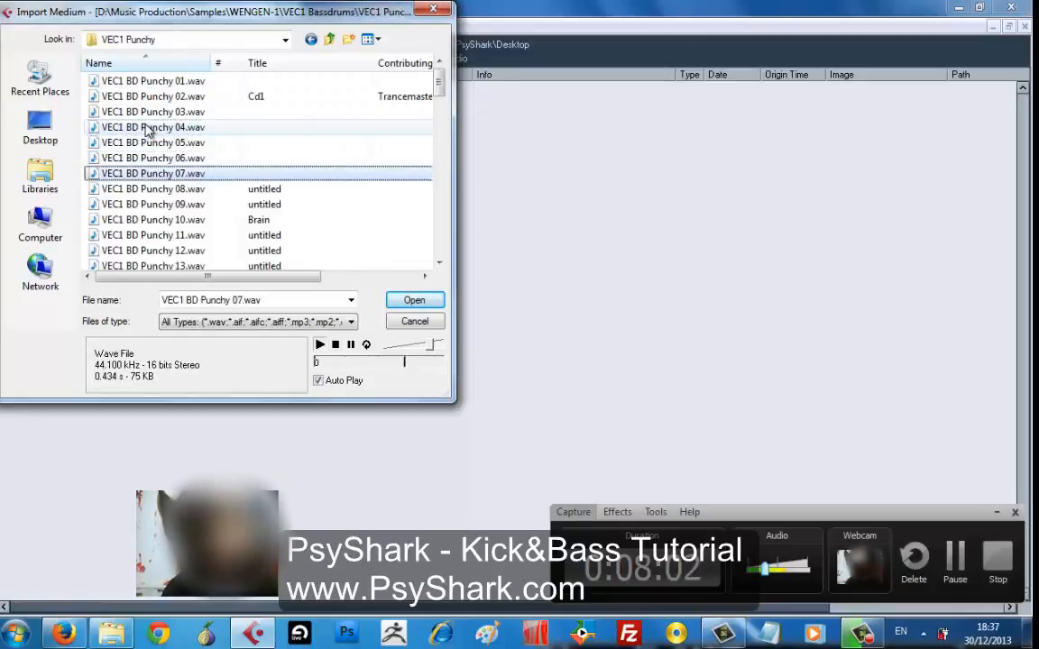
key(Up)
key(Down)
key(Up)
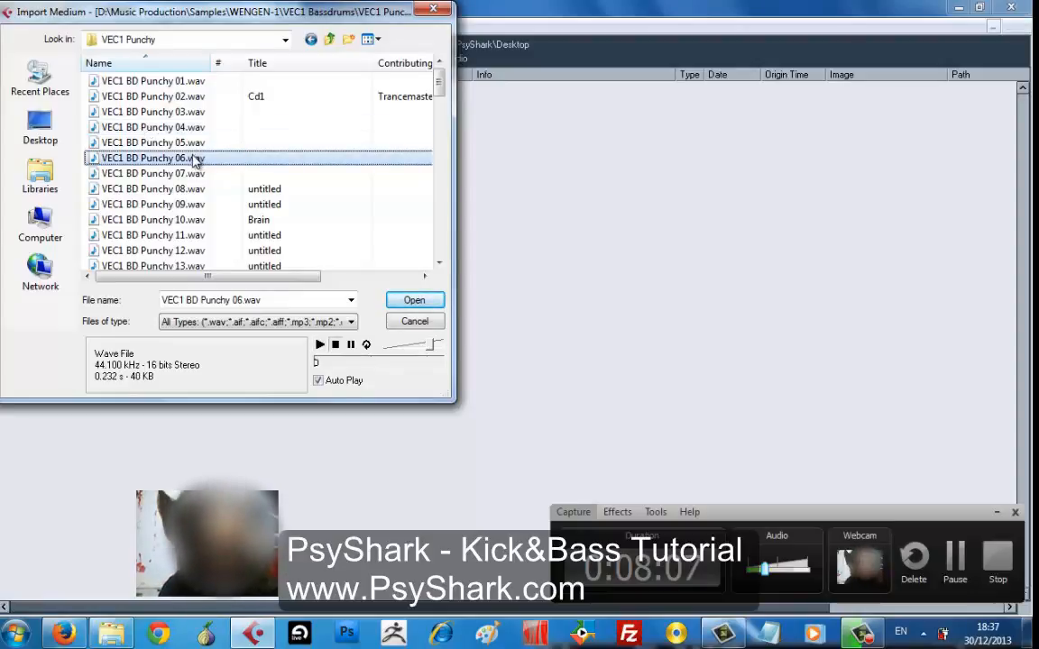
double_click(199, 161)
- Insert the imported kick into the project at the cursor and move its clip to the start of bar 77
right_click(112, 101)
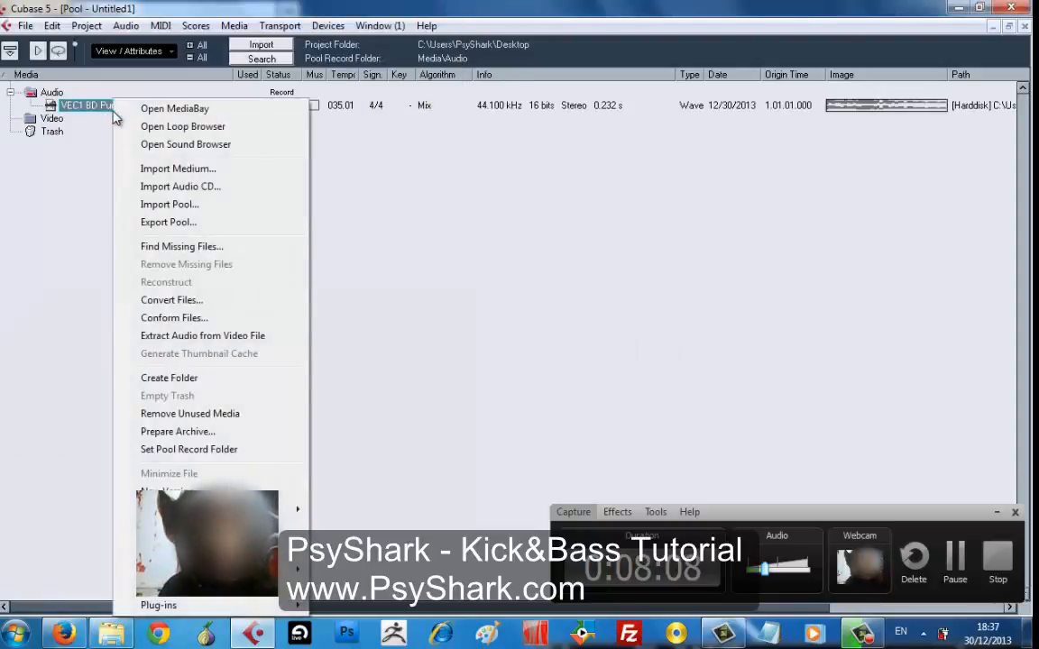
mouse_move(290, 511)
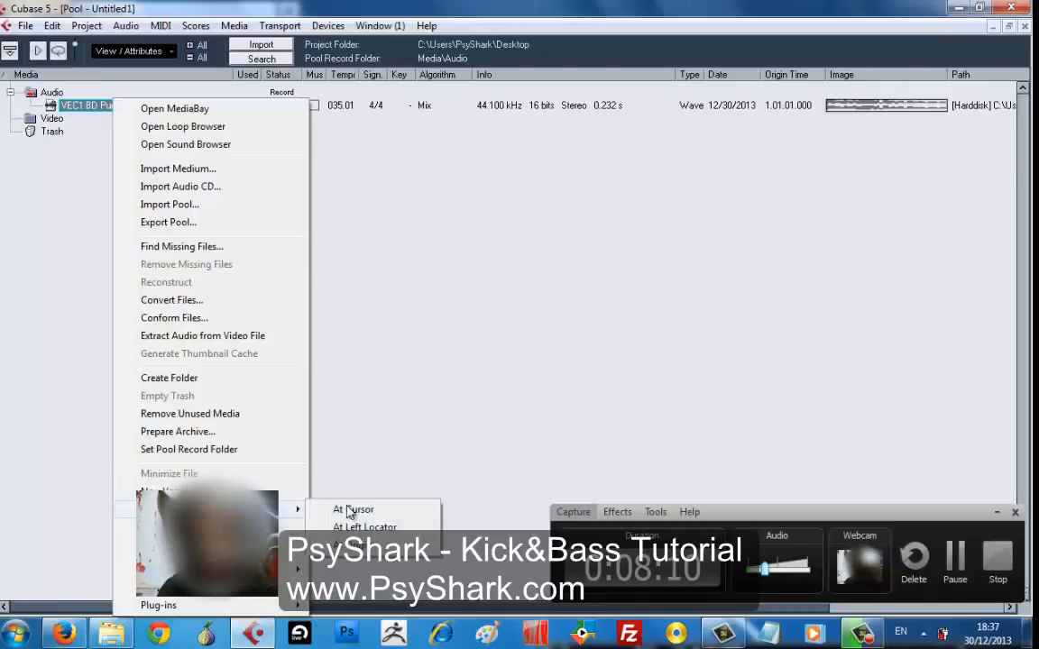
click(350, 510)
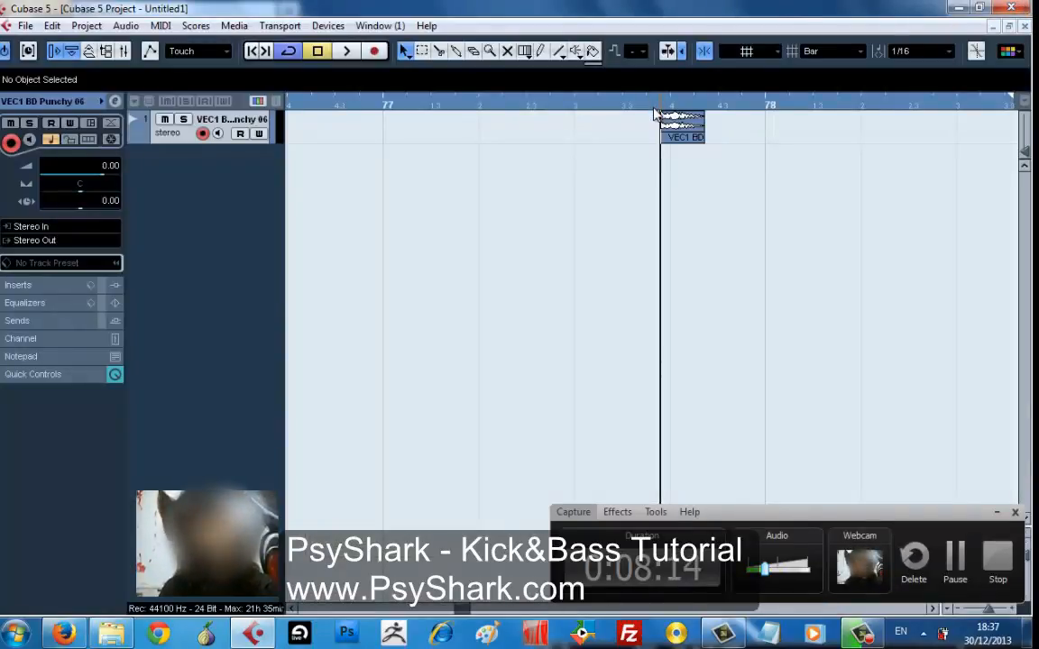
key(g)
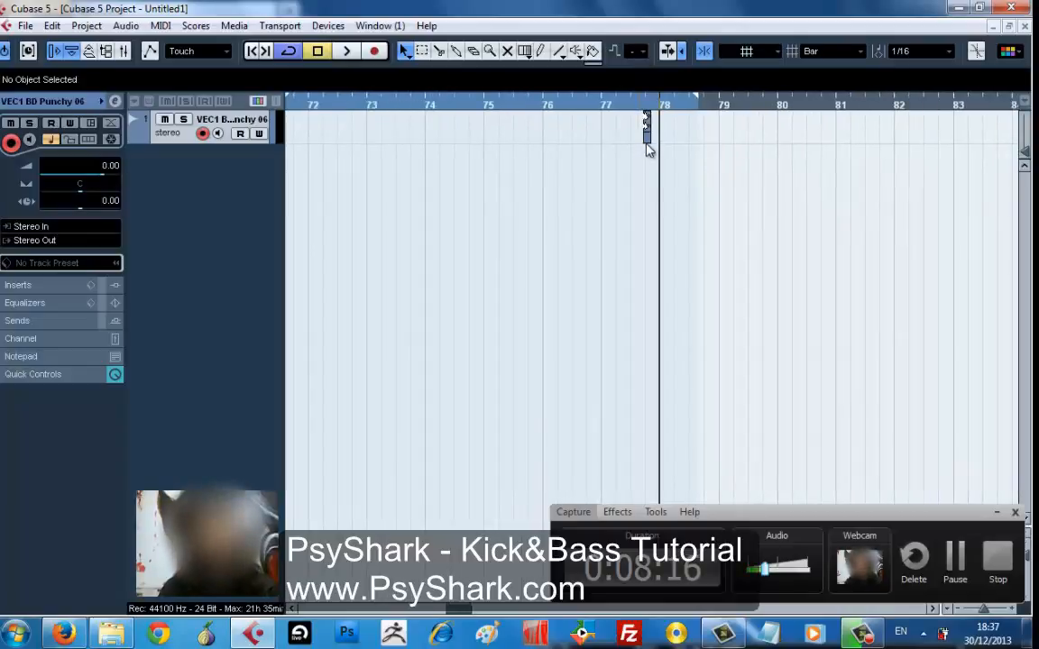
drag(646, 135, 606, 133)
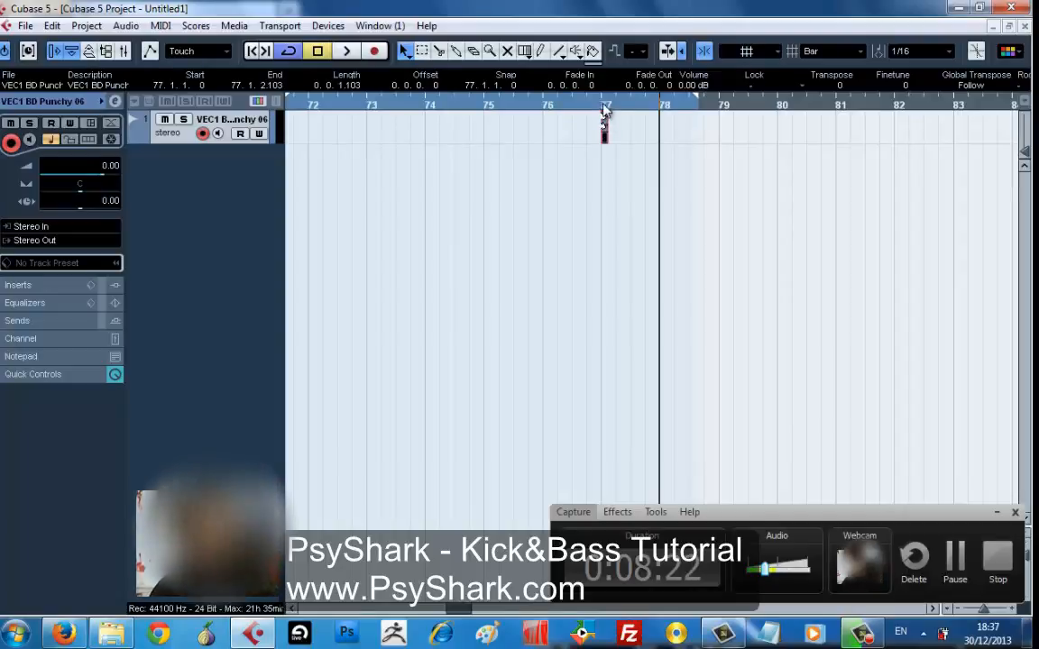
- Set the cycle range from bar 77 to bar 78 and play back the kick from bar 77
ctrl+click(606, 106)
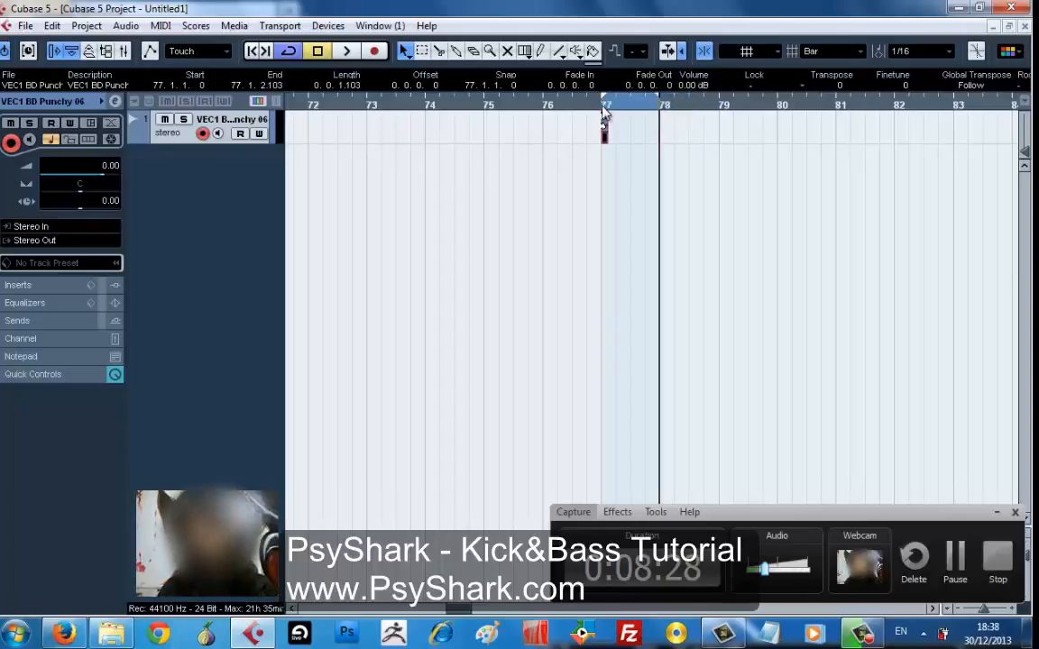
drag(598, 108, 659, 125)
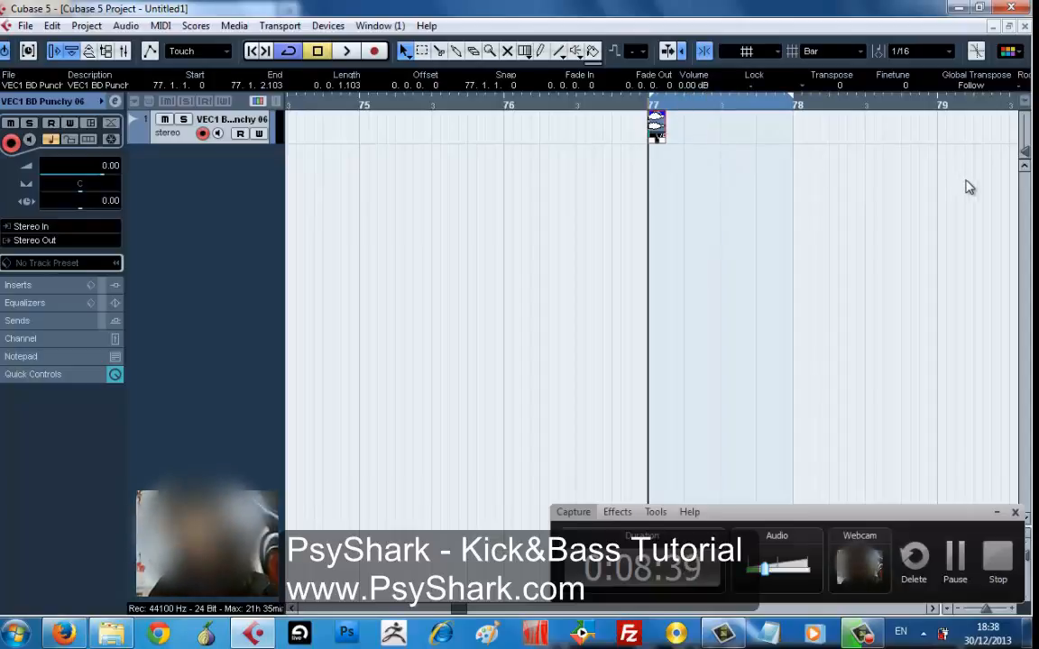
drag(969, 187, 781, 216)
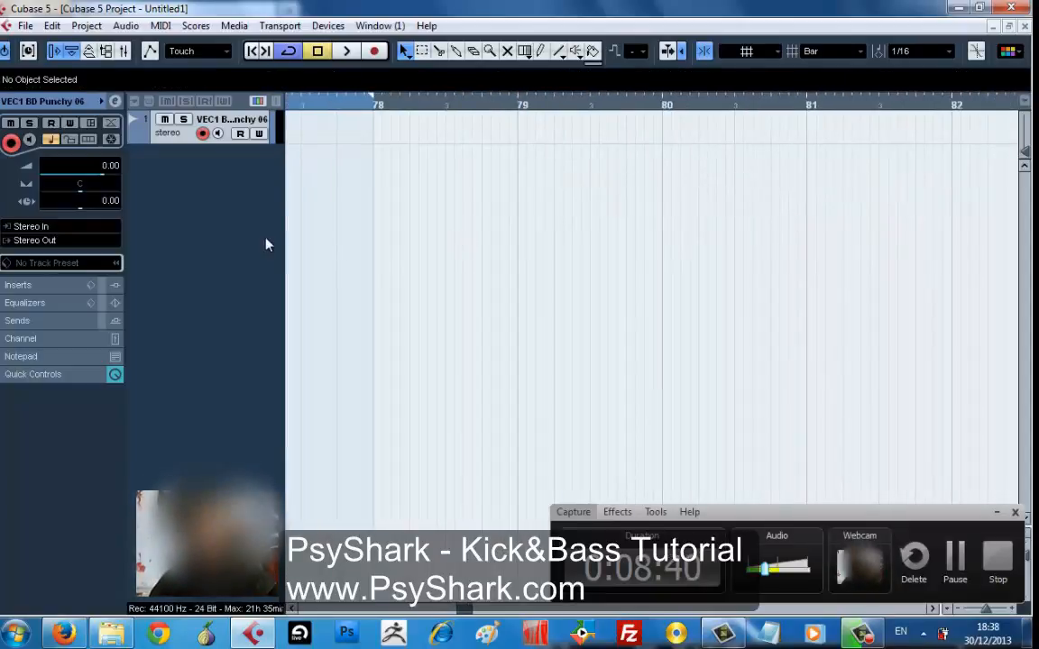
drag(266, 243, 401, 225)
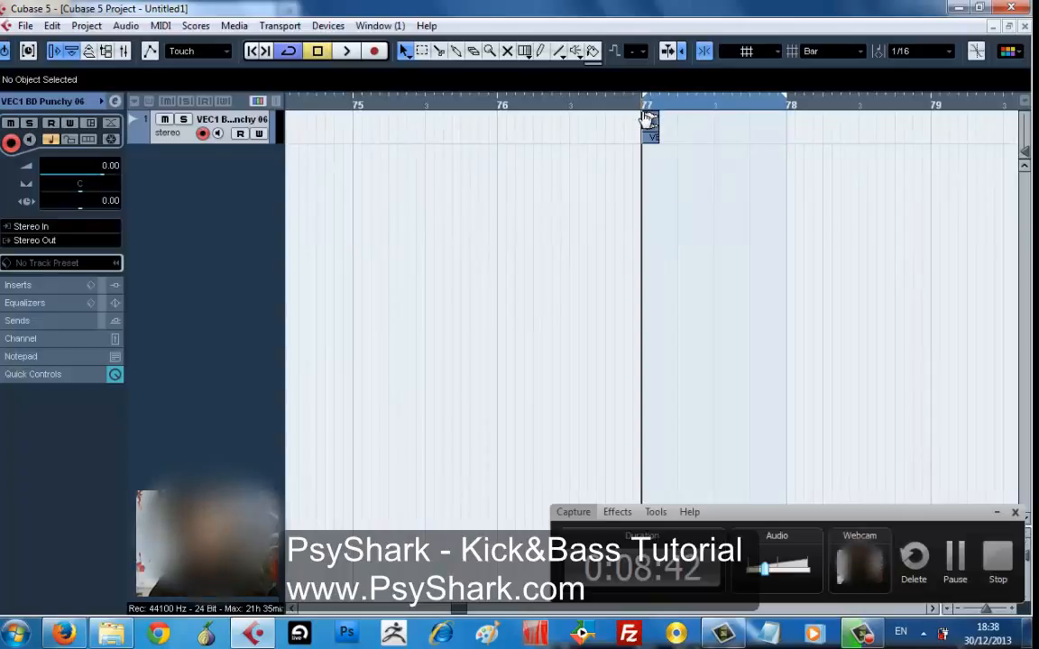
drag(651, 108, 633, 155)
key(space)
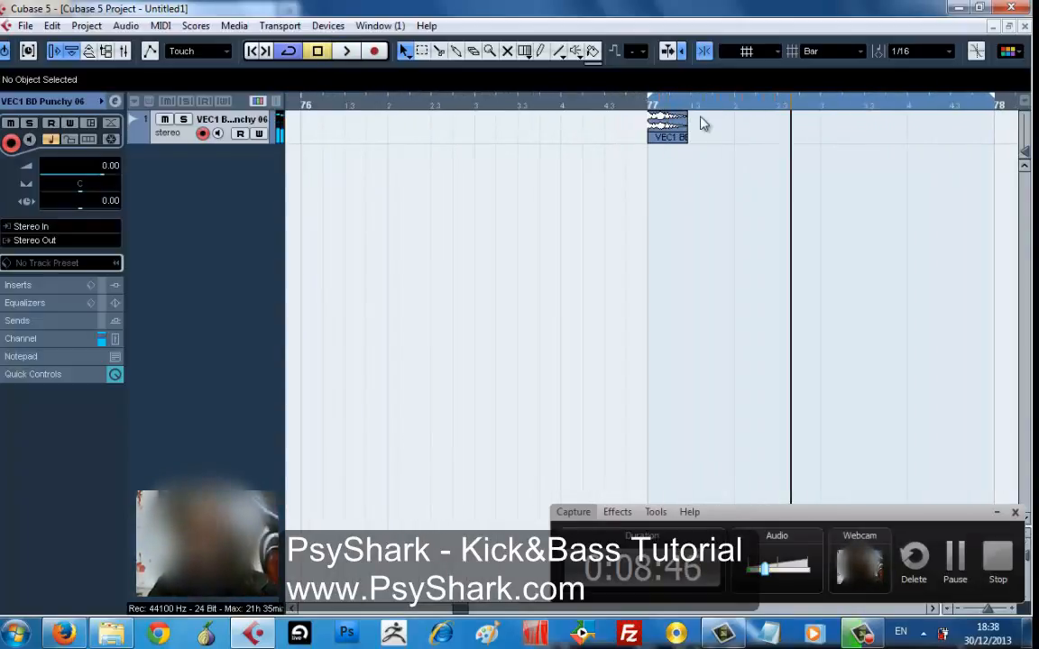
- Set the grid type to Beat and copy the kick clip onto beats 2, 3 and 4 of bar 77
click(668, 124)
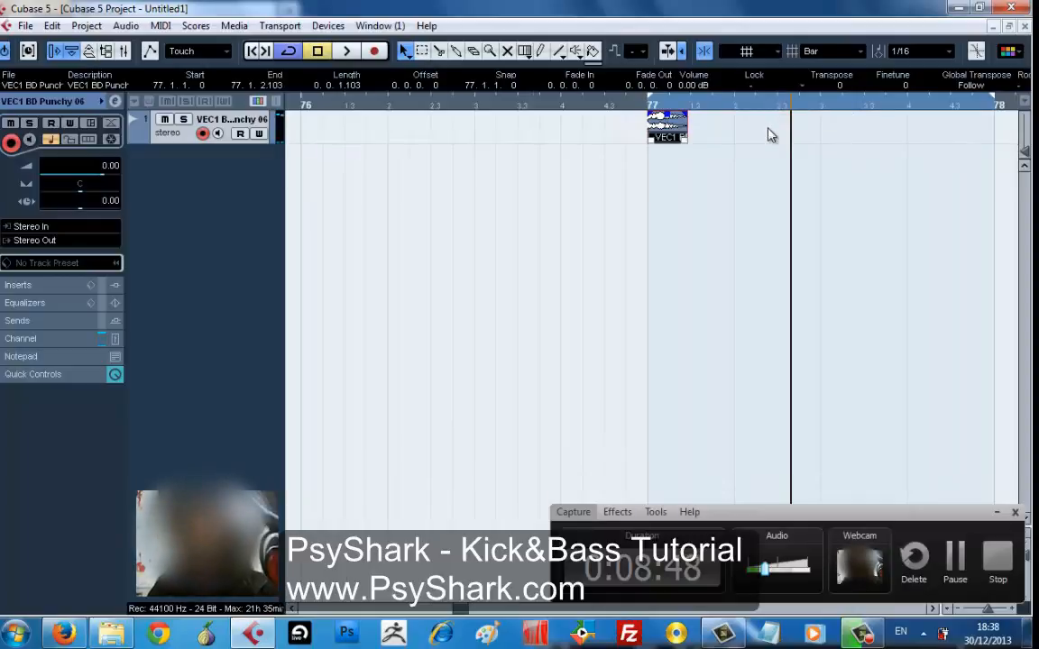
click(827, 51)
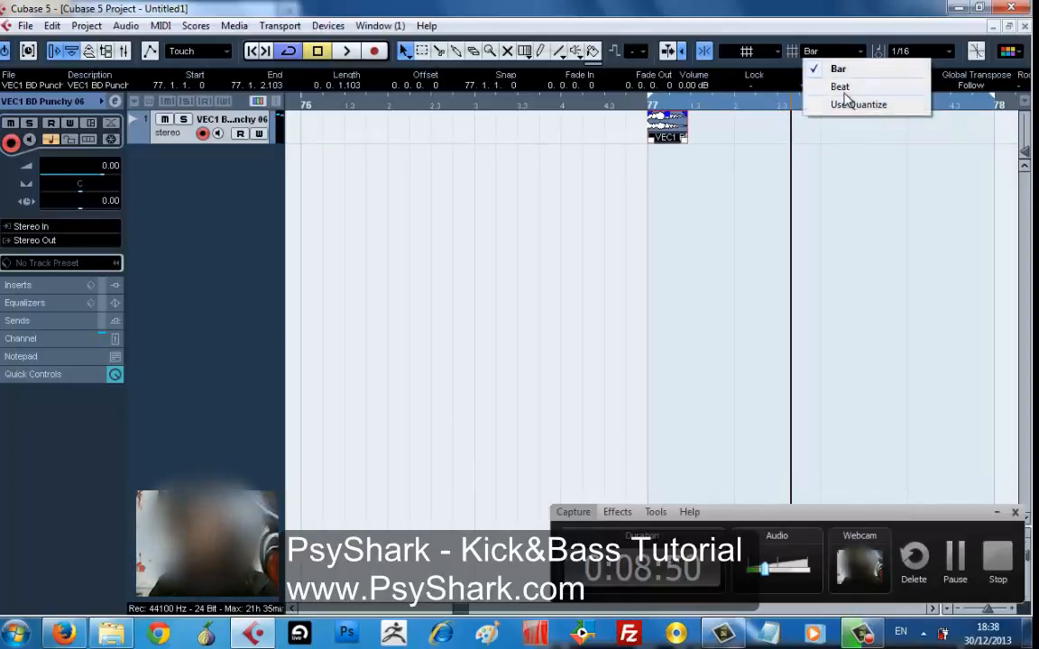
click(843, 91)
drag(684, 137, 775, 135)
drag(811, 214, 835, 127)
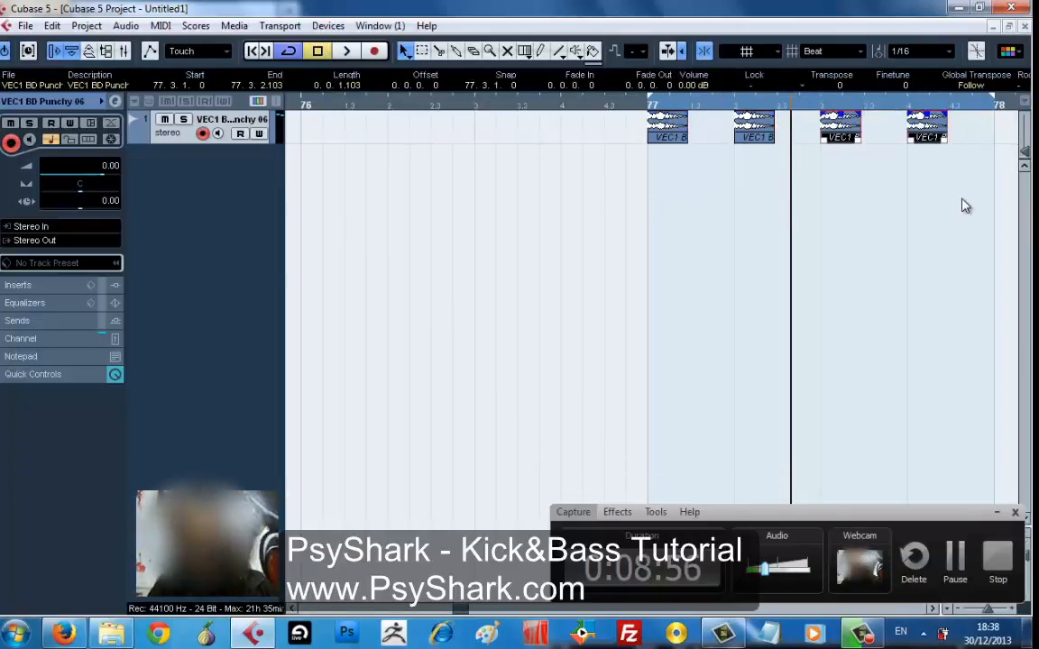
- Deselect the clips and play back the four-kick pattern in bar 77
click(964, 206)
scroll(902, 207, right, 5)
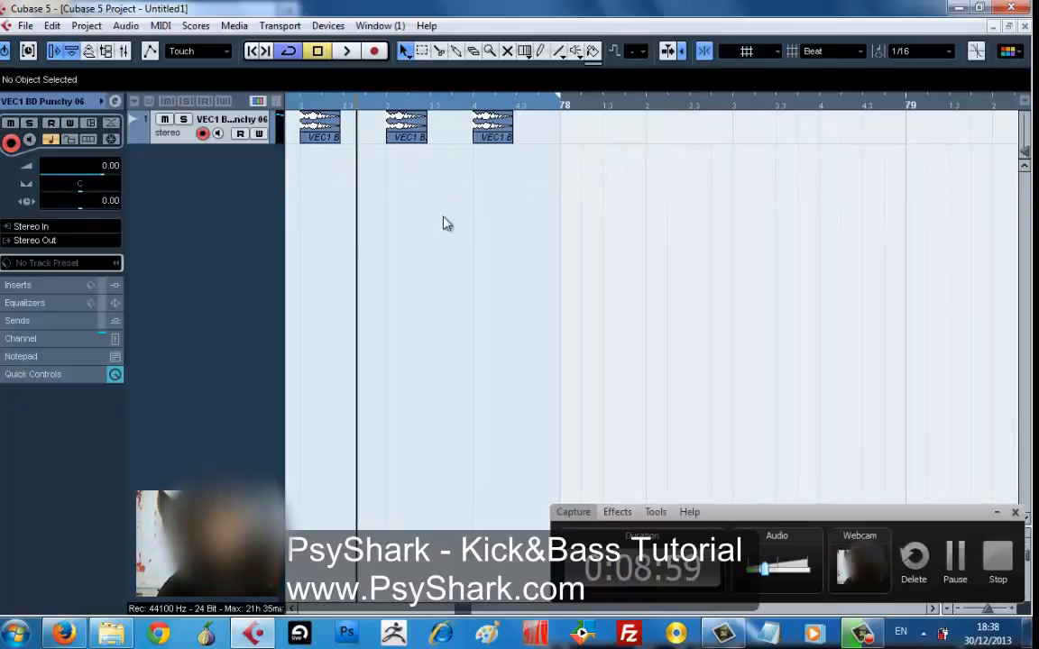
drag(443, 224, 301, 239)
key(space)
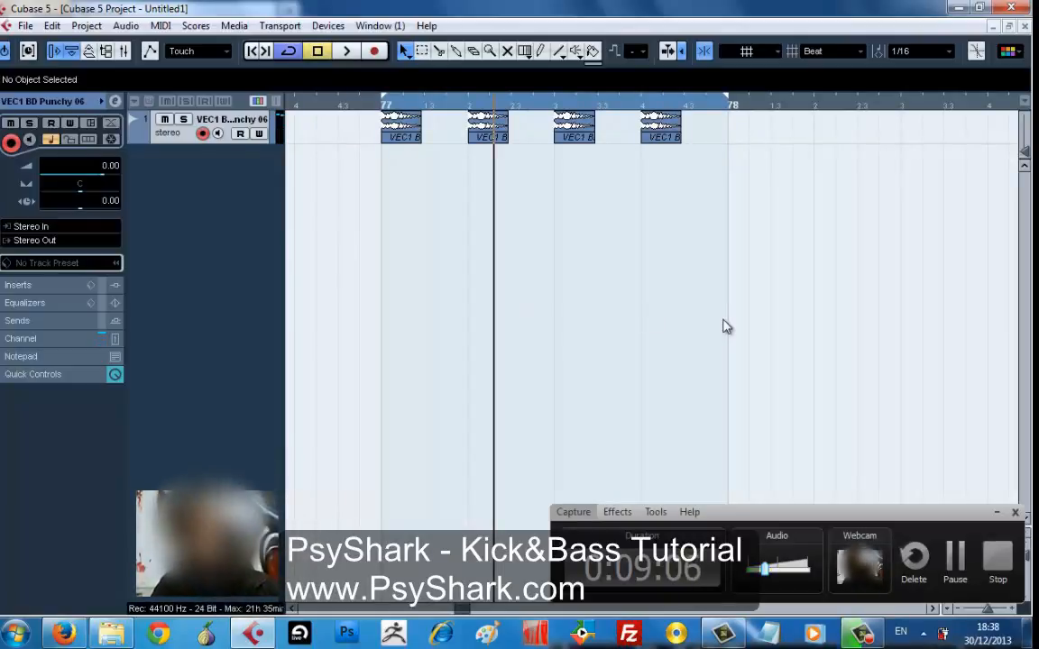
- Move the screen recorder panel up, restore down the Cubase window and clear all windows to show the desktop
drag(789, 520, 831, 440)
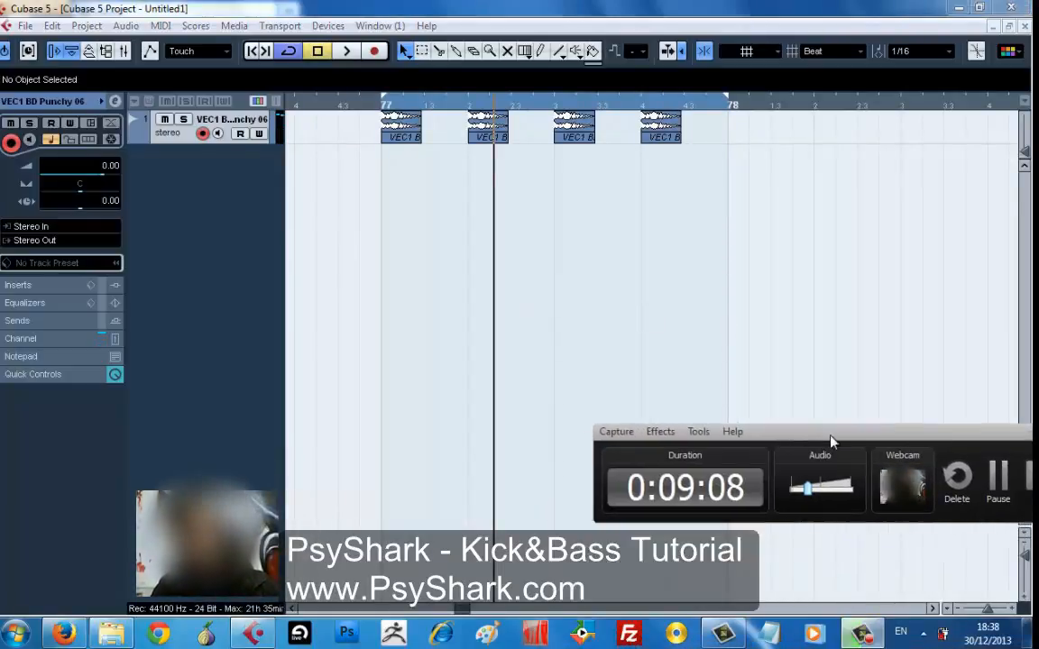
double_click(566, 7)
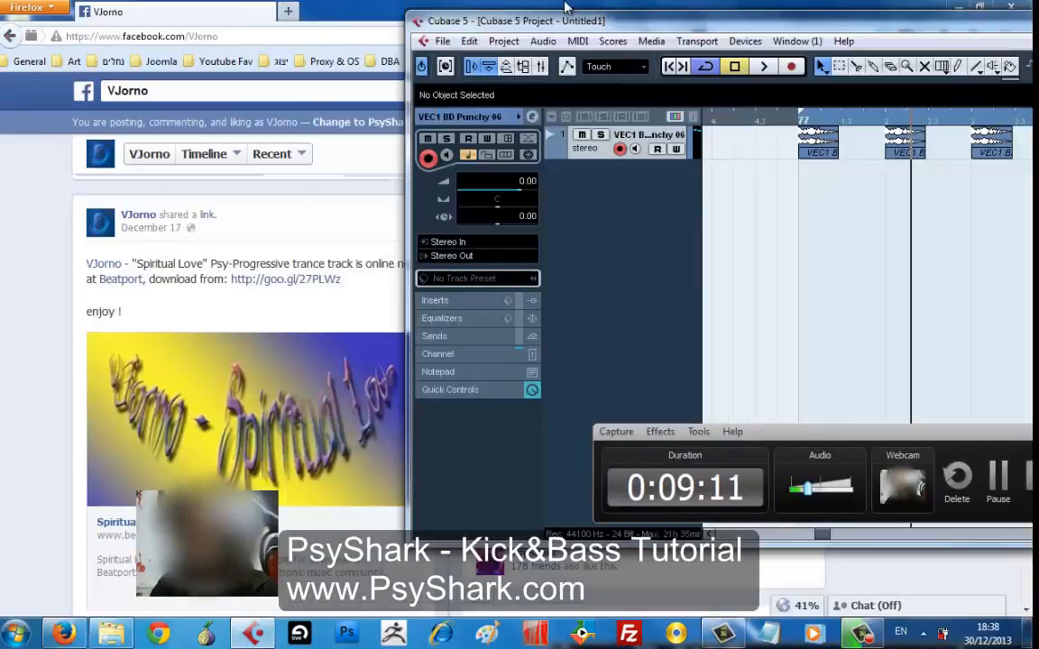
key(super+d)
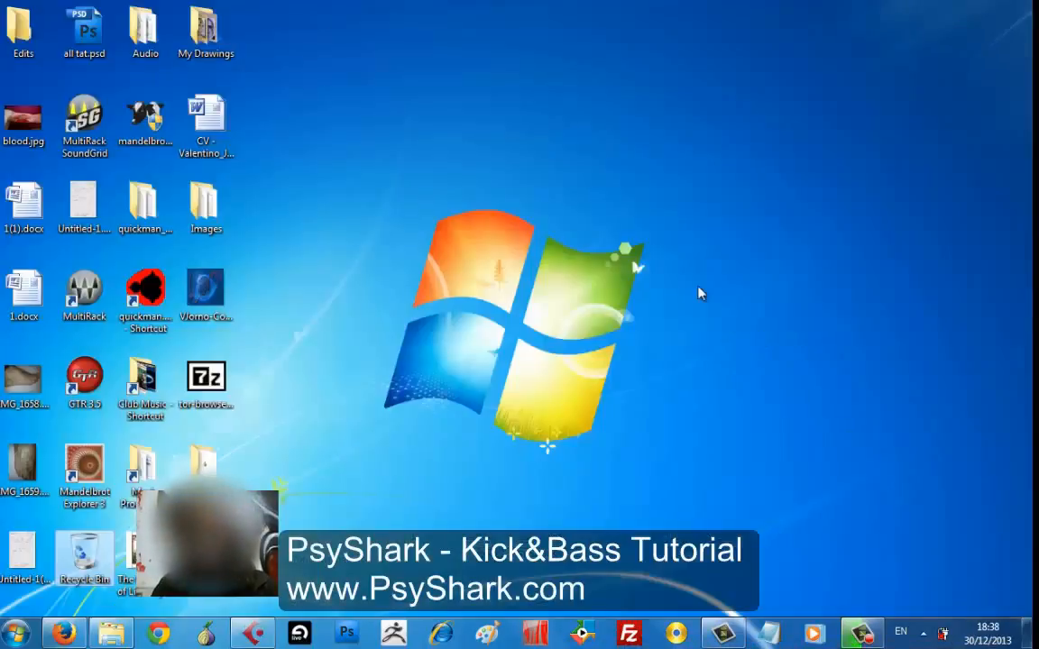
click(62, 634)
click(61, 634)
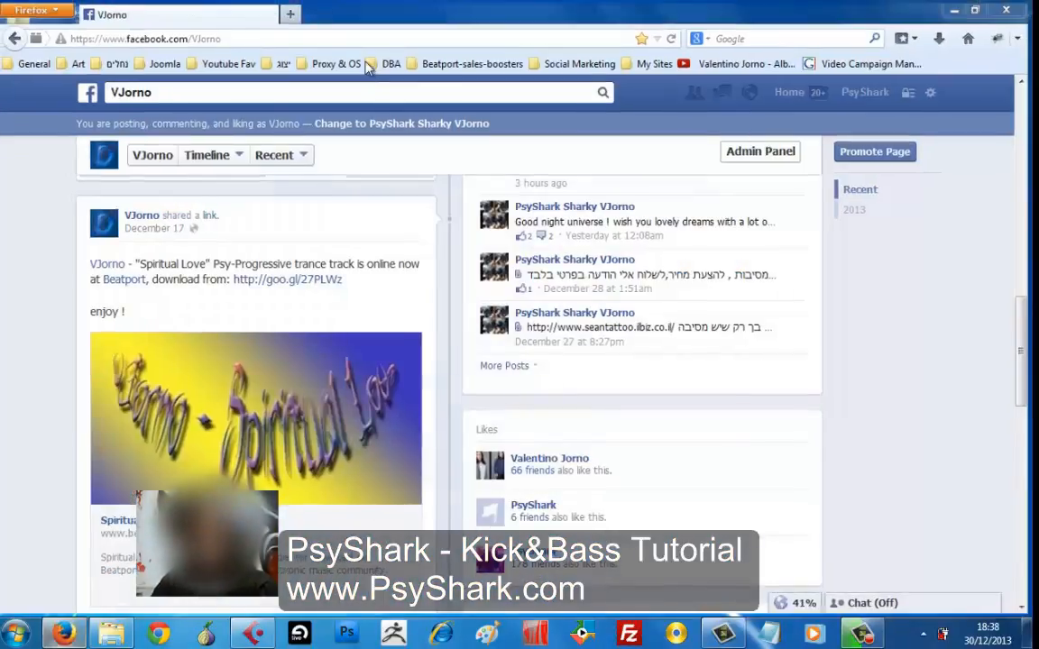
- Open the desktop's screen resolution settings, set the resolution to 1280 × 720 and keep the changes
right_click(382, 83)
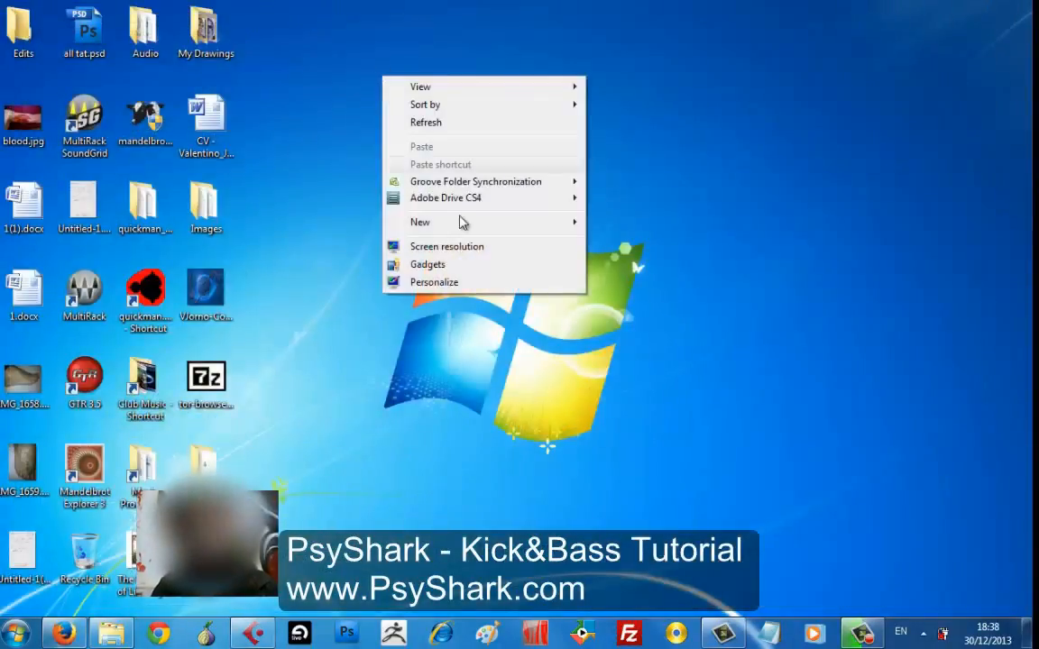
mouse_move(468, 186)
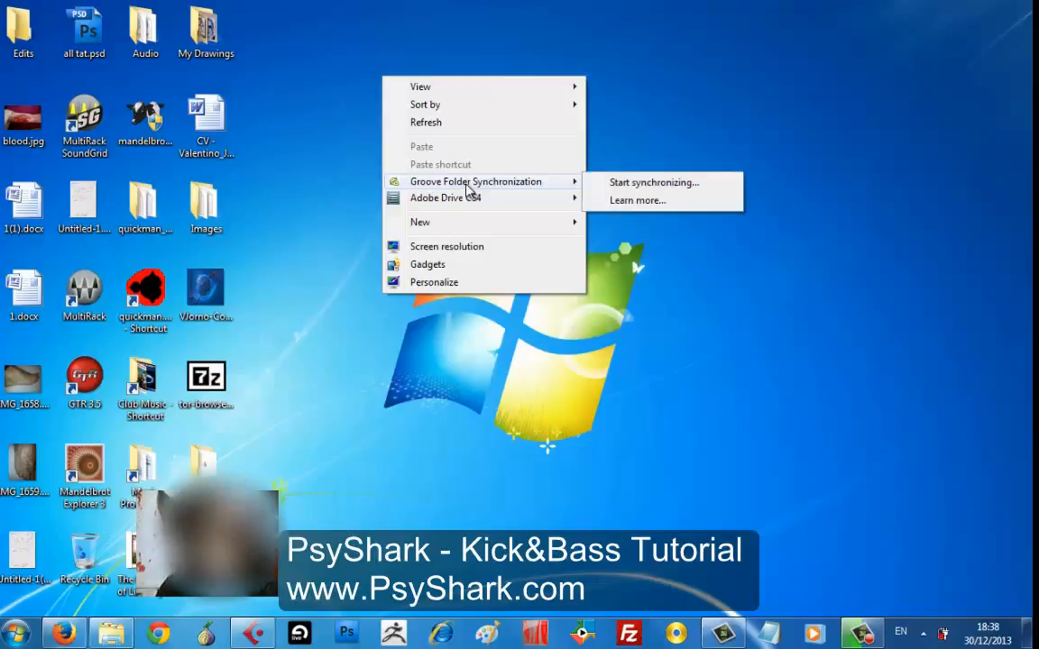
click(455, 248)
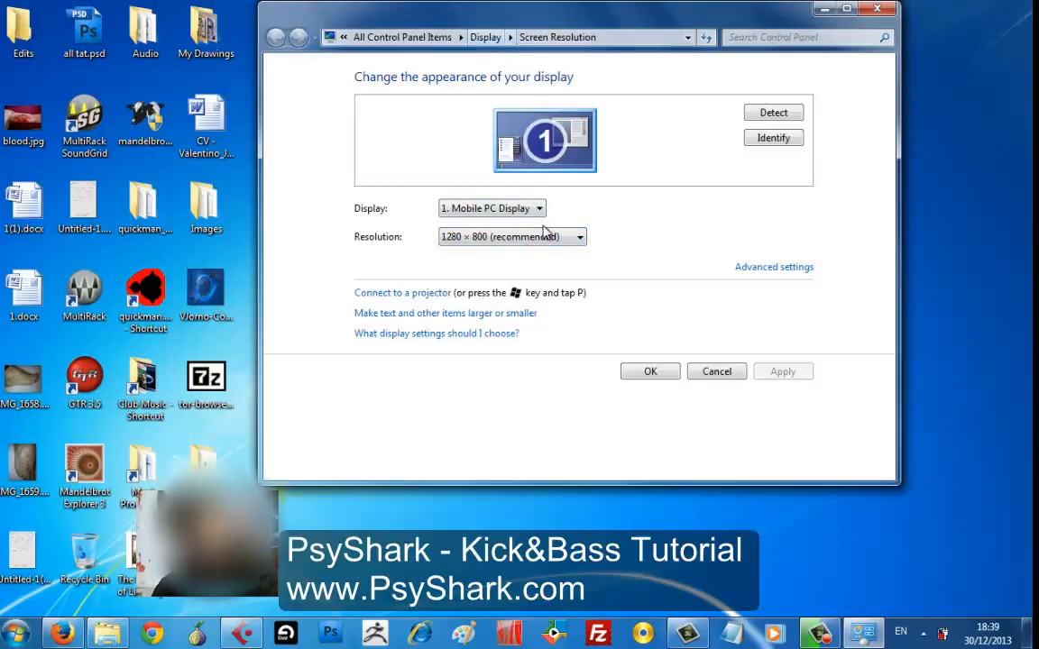
click(494, 236)
drag(458, 280, 457, 352)
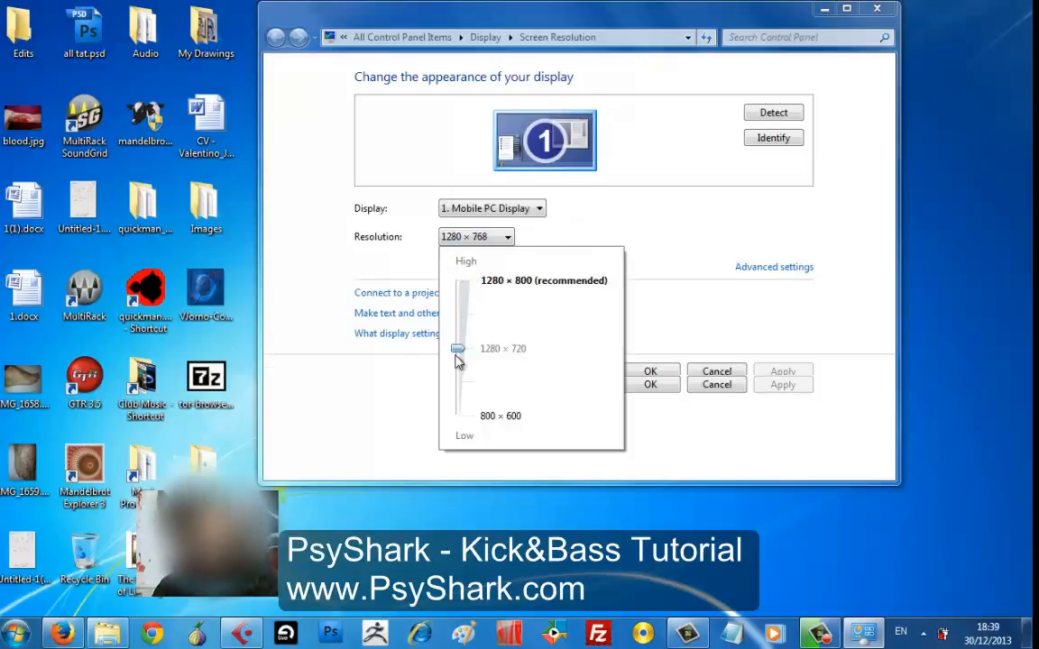
click(809, 390)
click(806, 386)
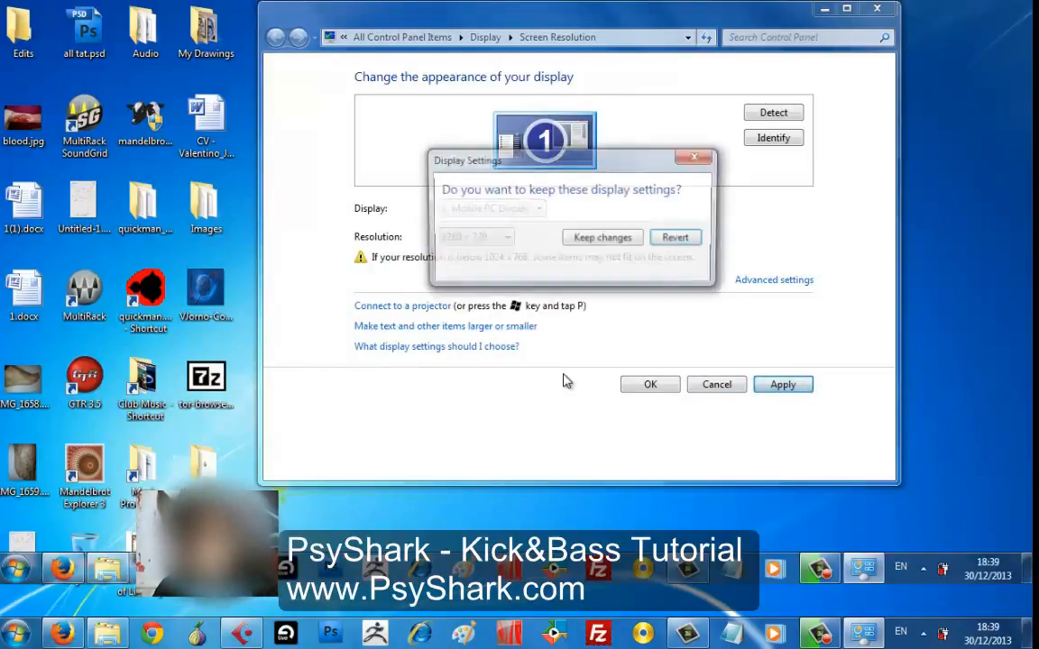
click(610, 238)
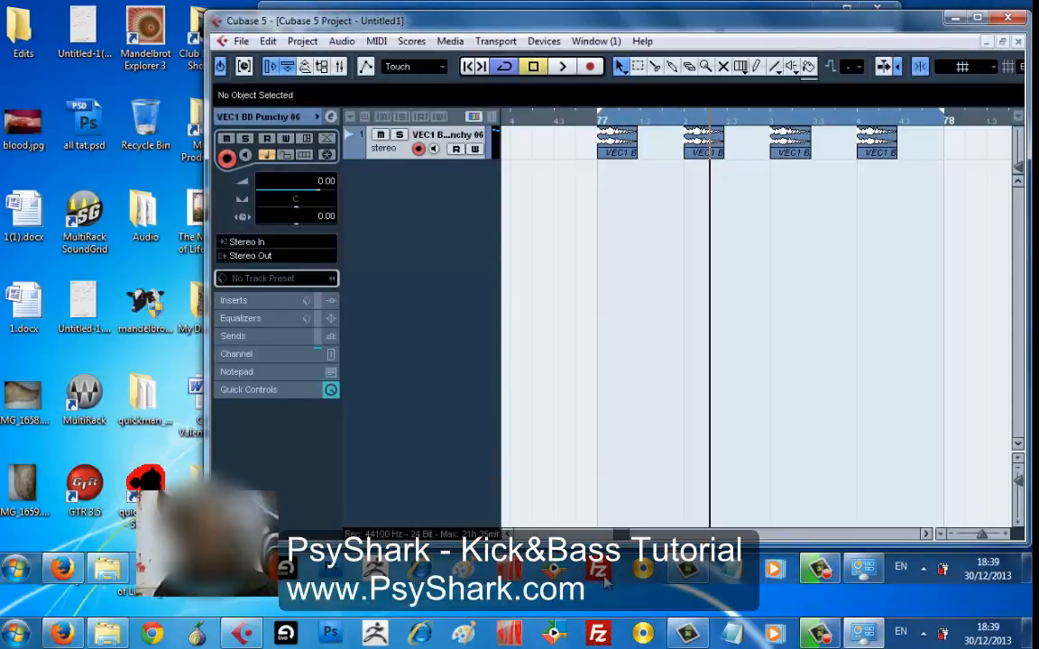
- Minimize the Cubase window, set the display resolution to 1024 × 768 and keep the changes
click(959, 20)
click(494, 236)
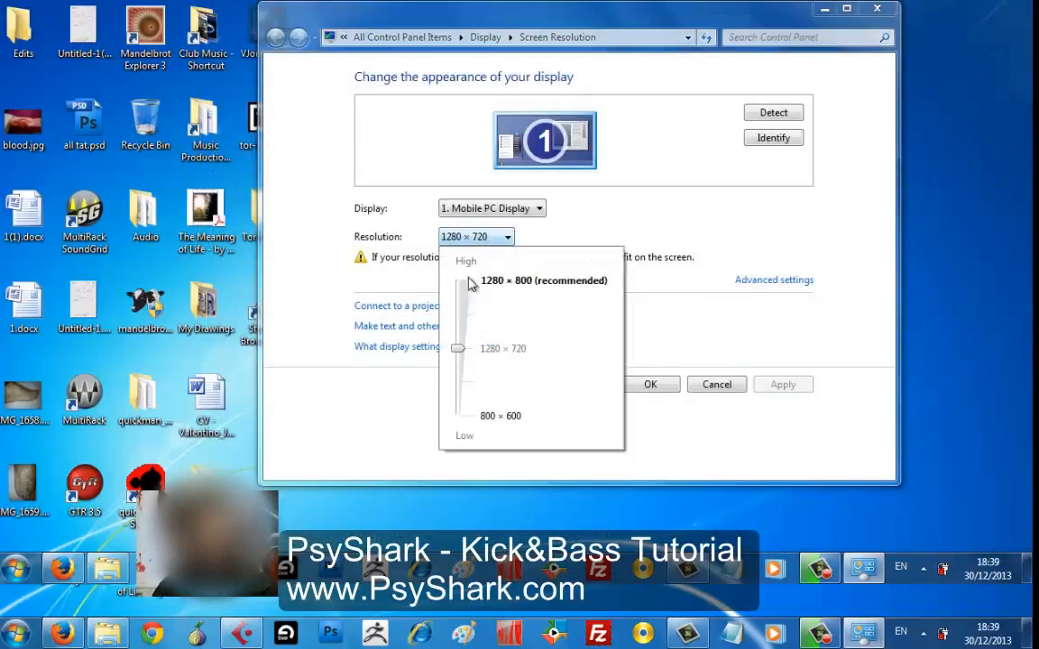
drag(459, 348, 459, 382)
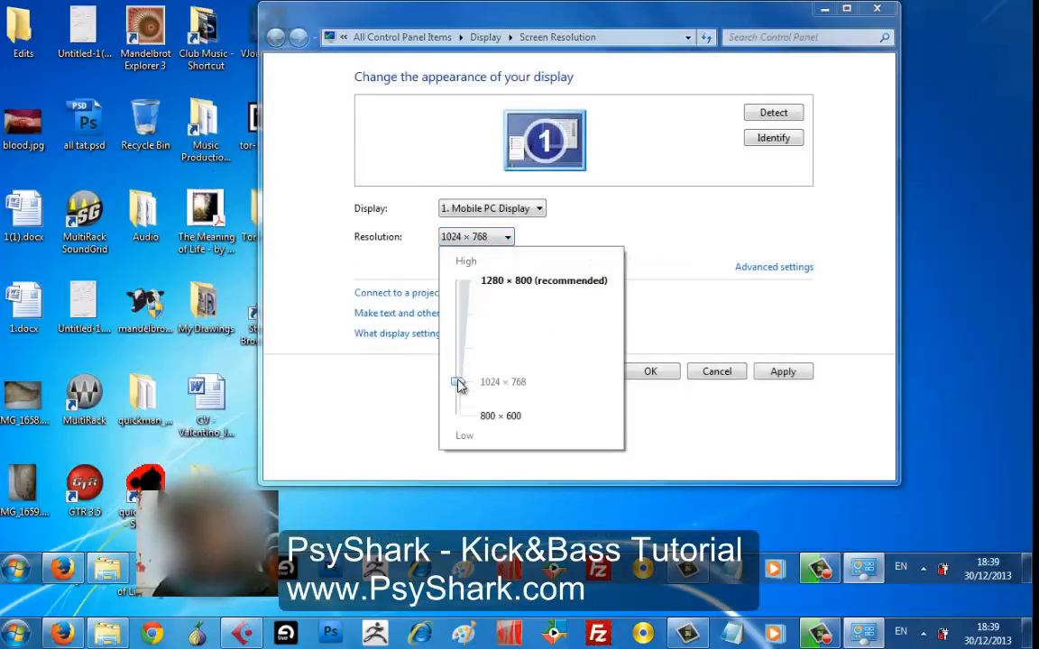
click(783, 372)
click(783, 373)
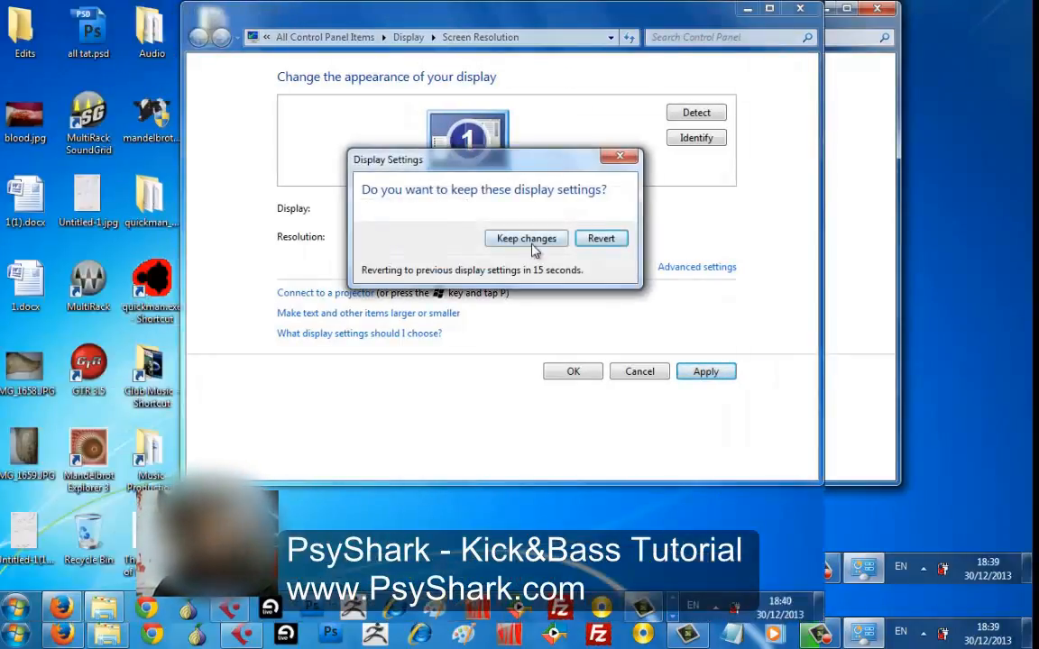
click(532, 242)
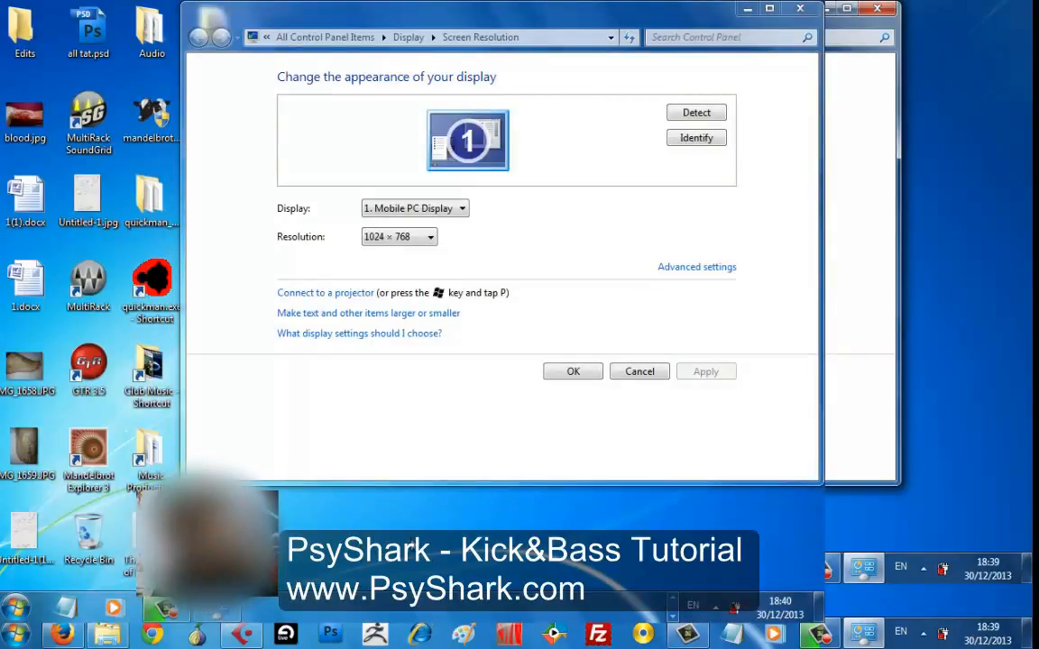
key(alt+Tab)
key(alt+Tab)
key(alt+Tab)
key(alt+Tab)
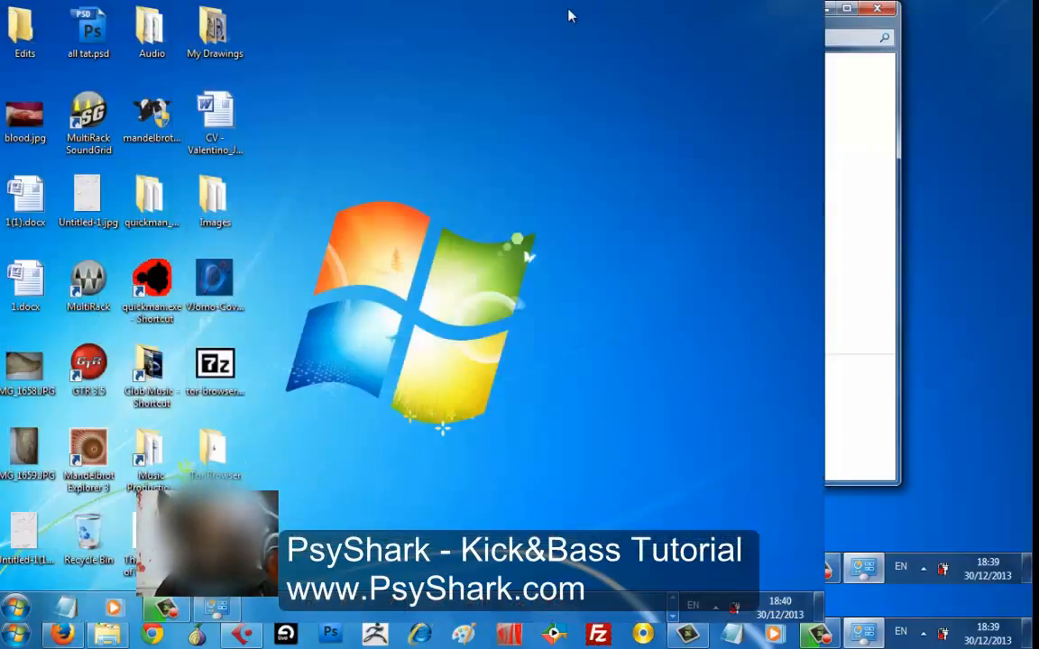
- Reopen the screen resolution settings, set the recommended 1280 × 800 resolution, keep the changes and close the settings
right_click(568, 12)
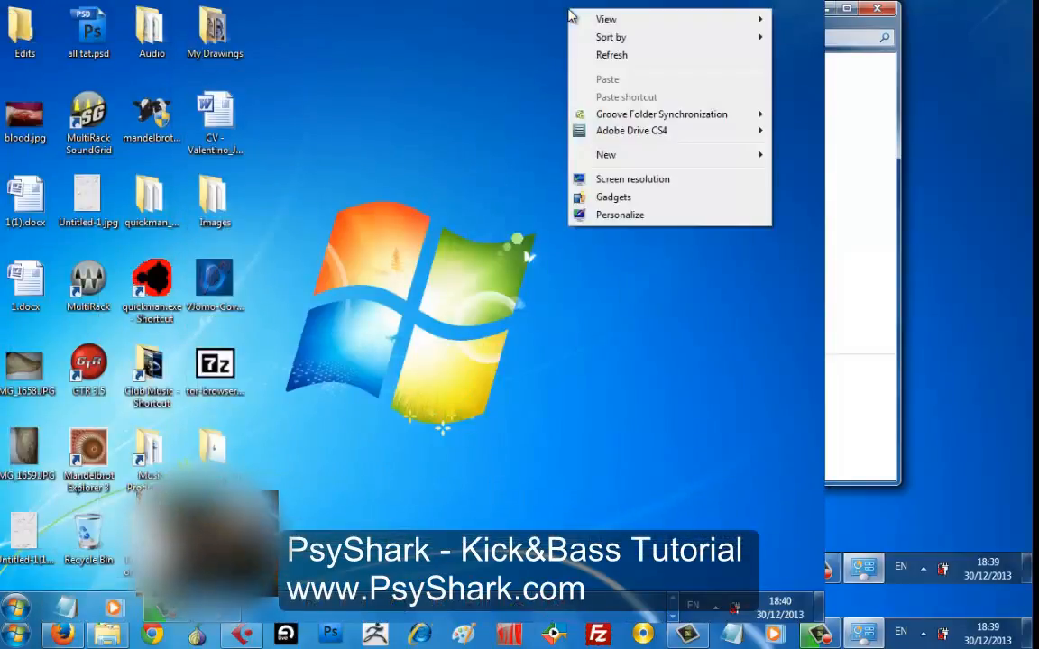
click(446, 189)
right_click(446, 189)
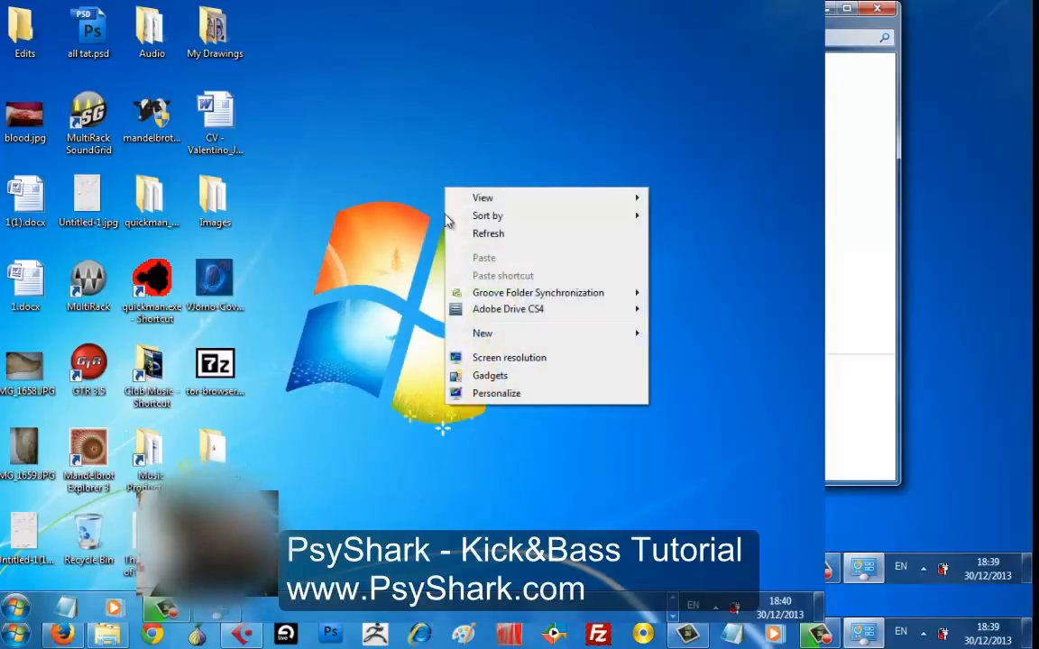
click(528, 359)
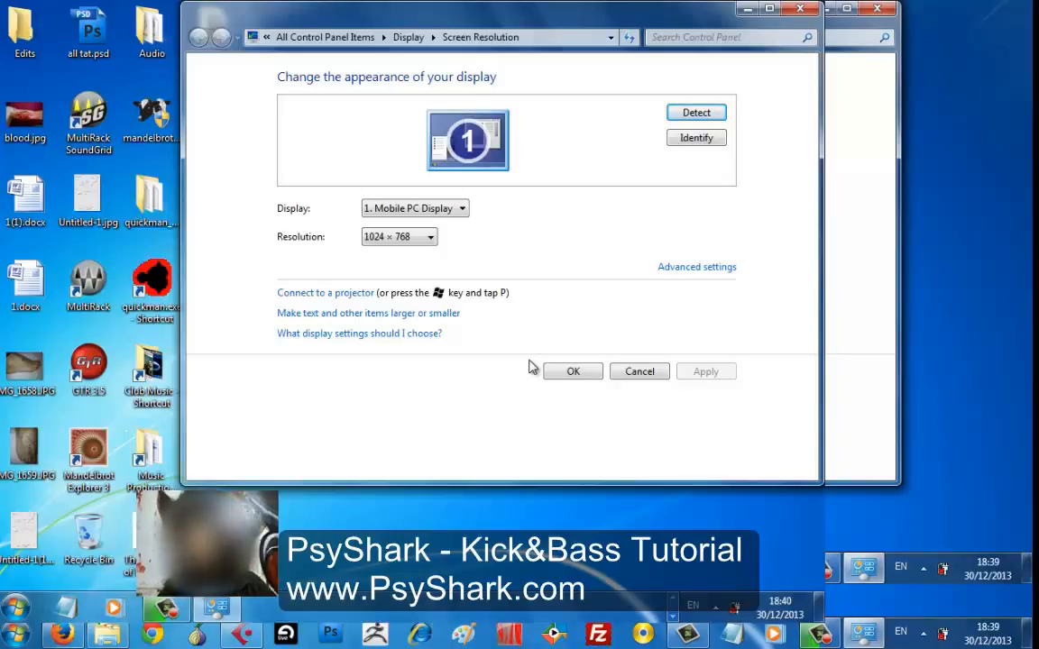
click(415, 237)
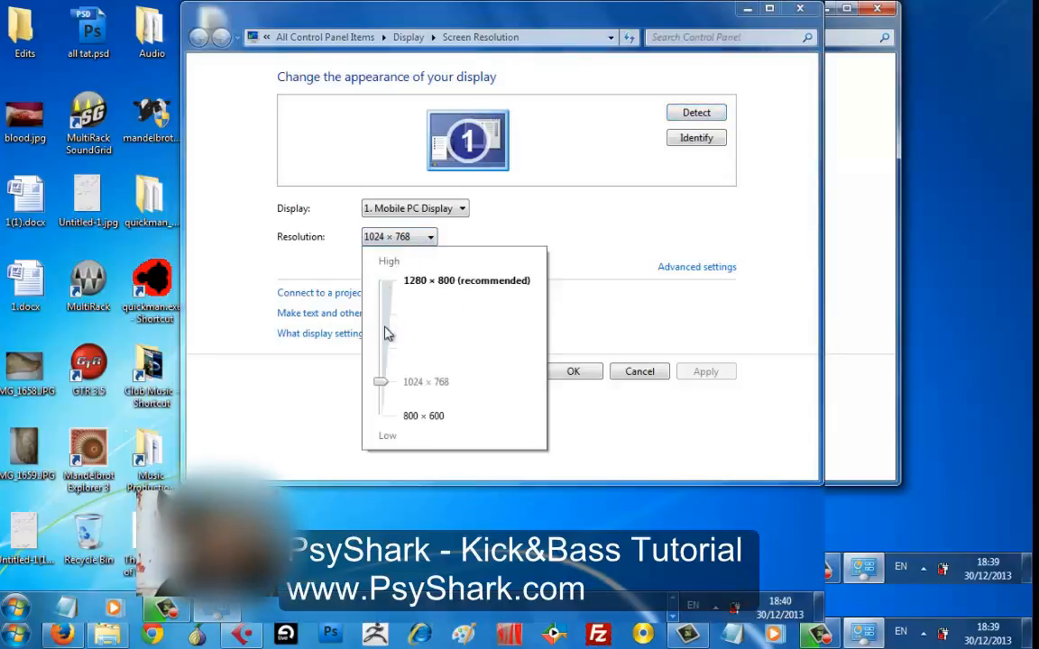
drag(381, 390, 361, 207)
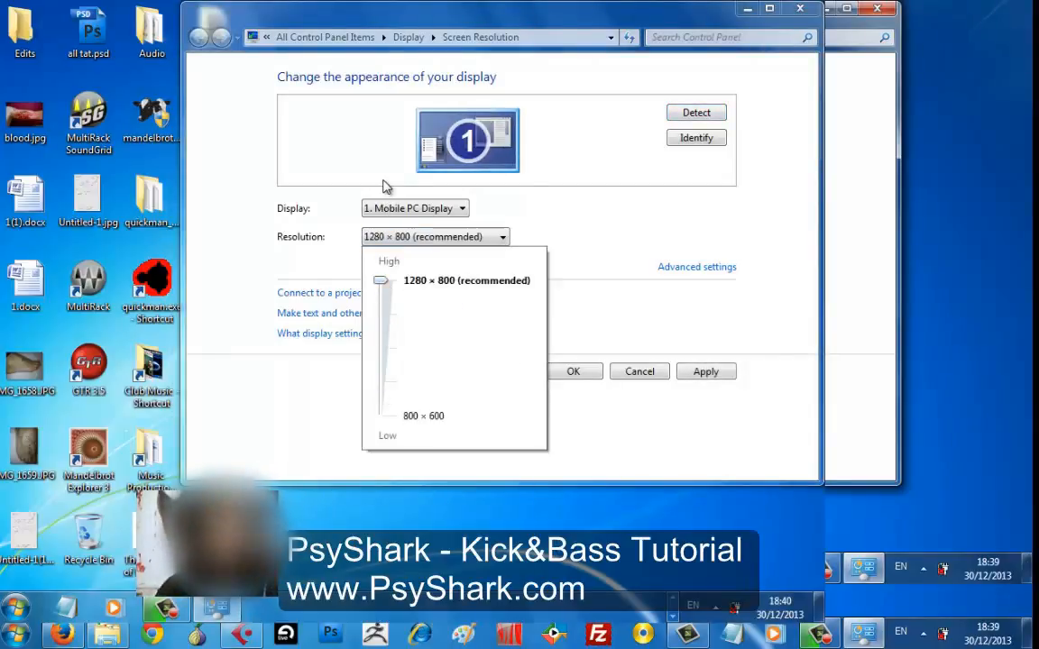
click(700, 368)
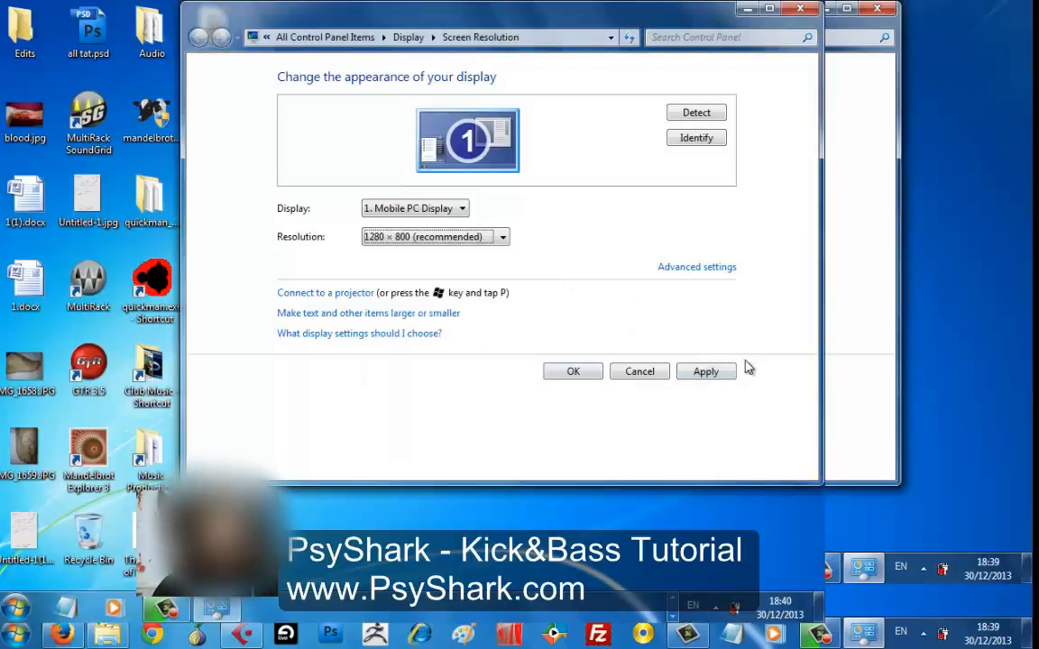
click(717, 372)
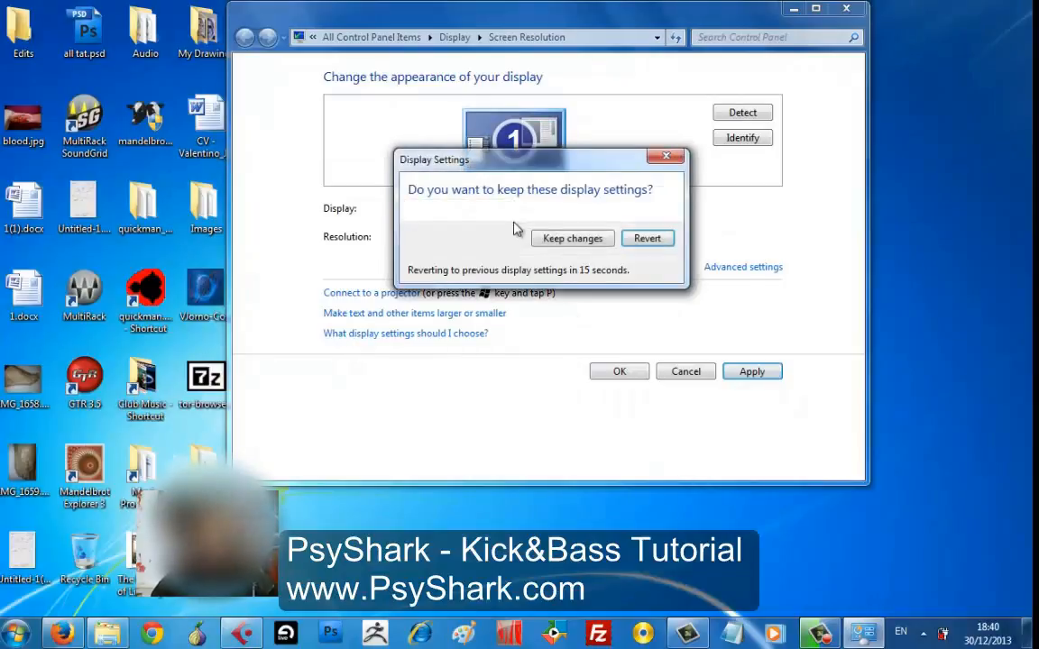
click(568, 238)
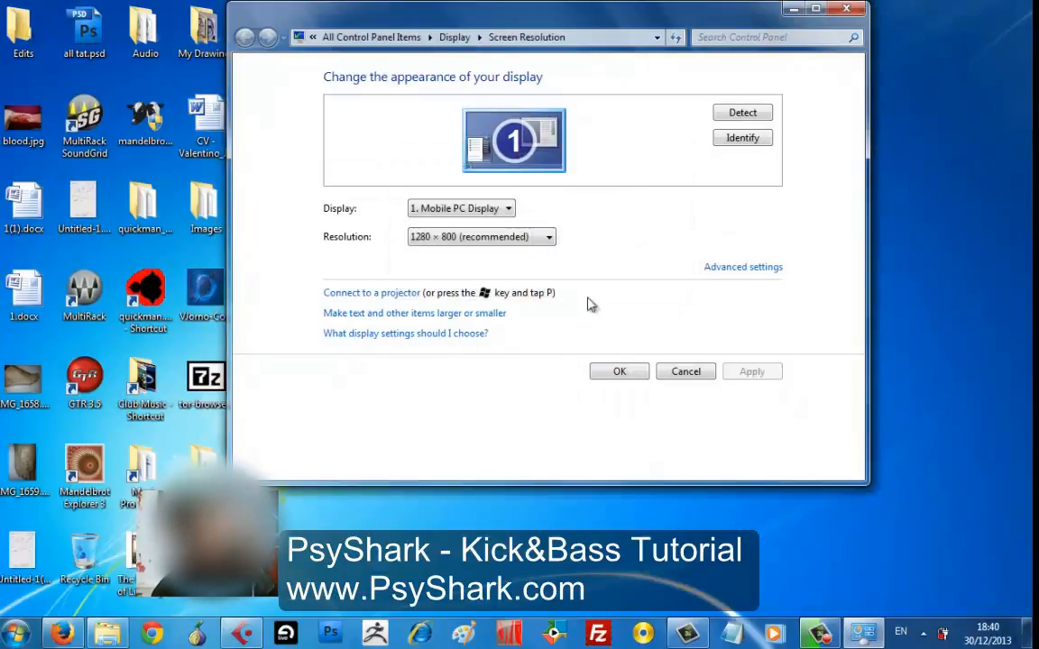
click(633, 379)
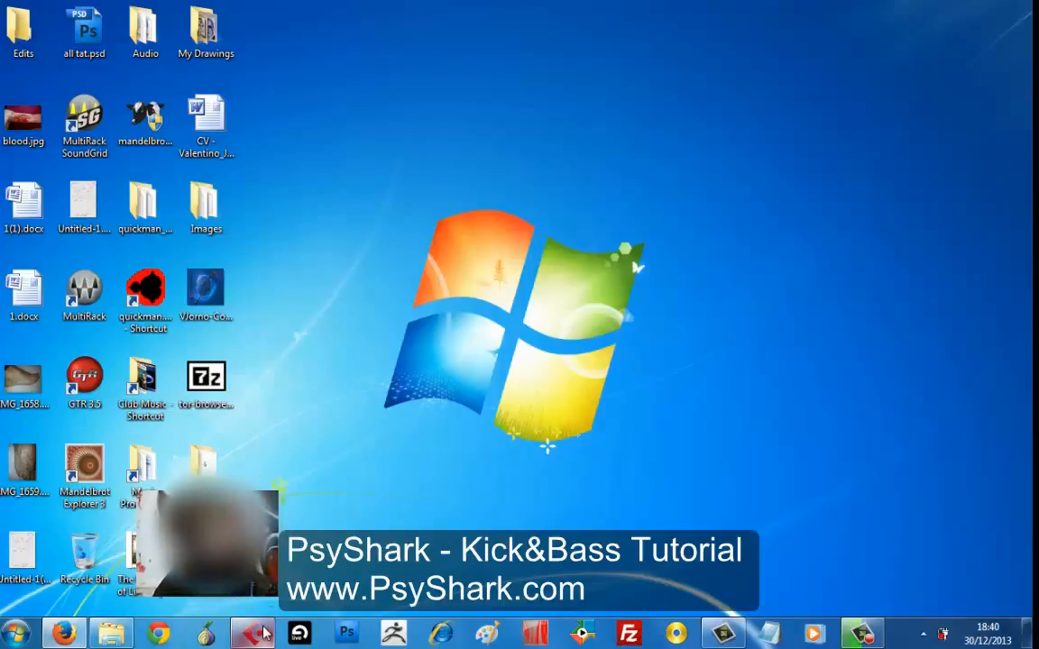
- Switch to the Cubase project, briefly play back the kick pattern and maximize the window
mouse_move(263, 635)
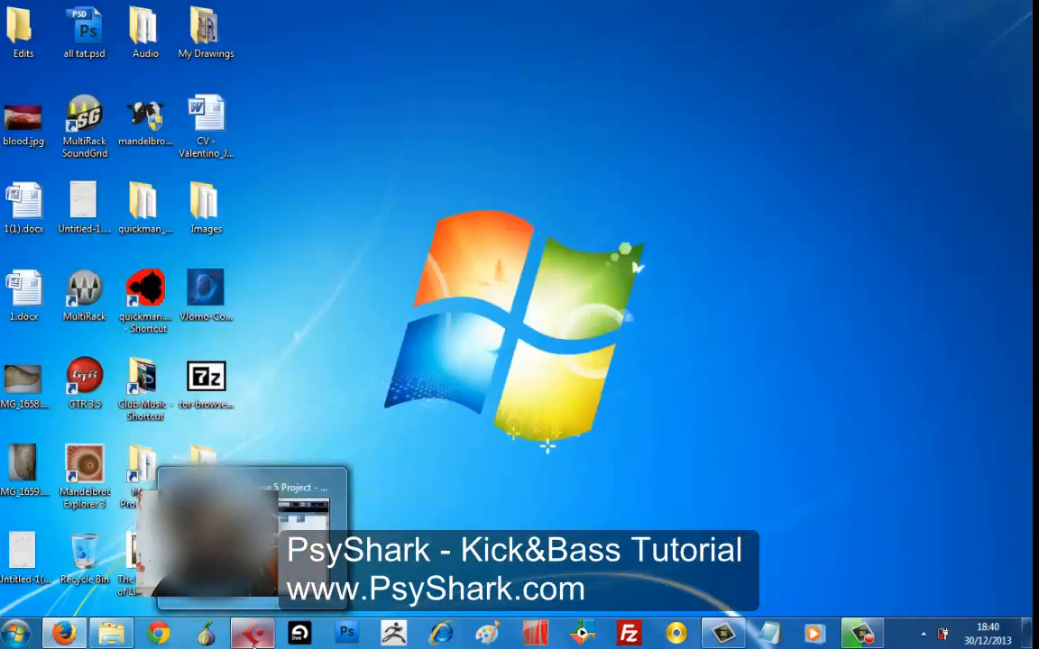
click(254, 639)
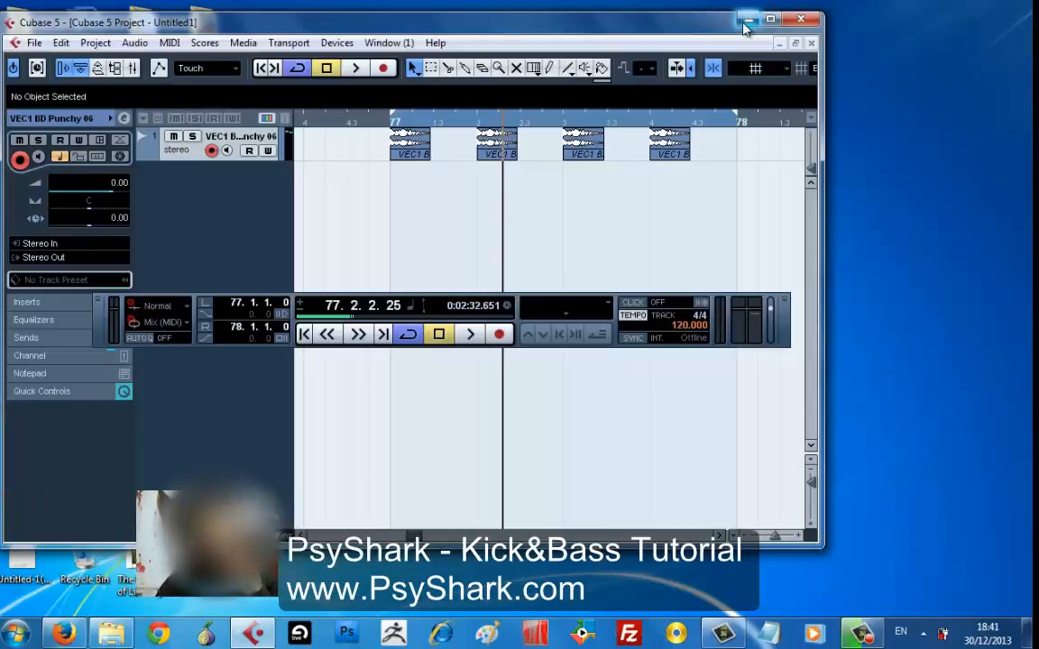
key(space)
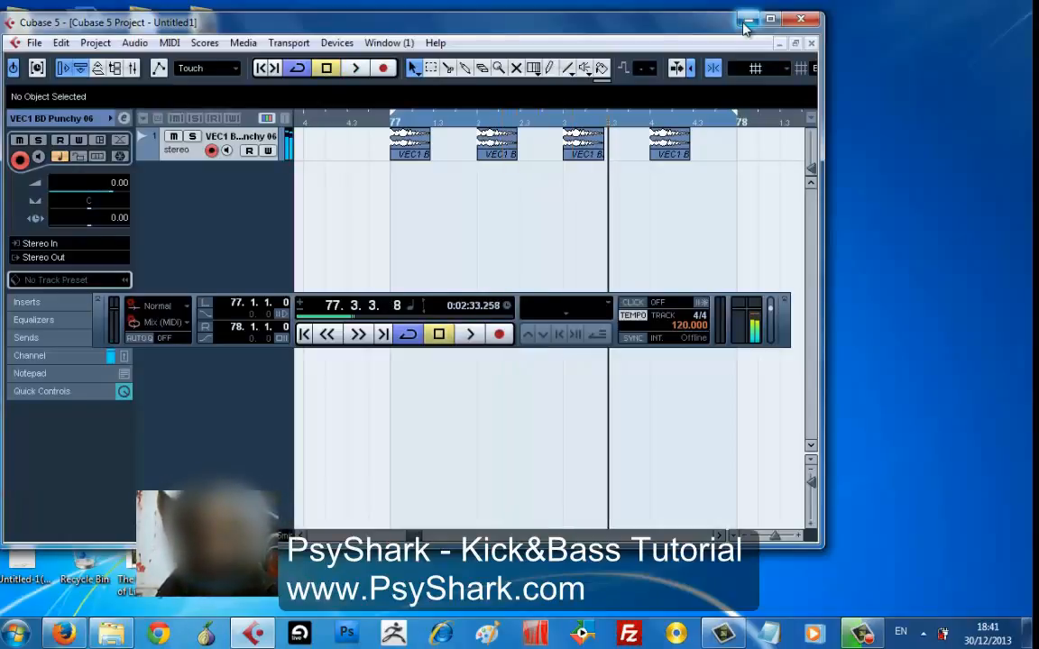
double_click(672, 24)
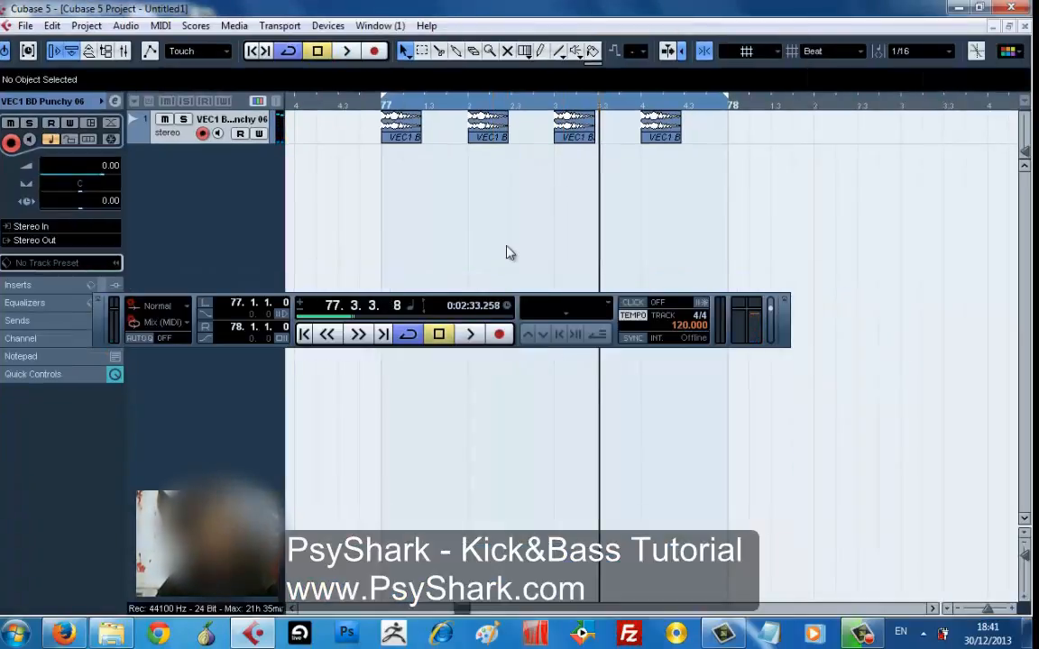
key(F2)
key(F2)
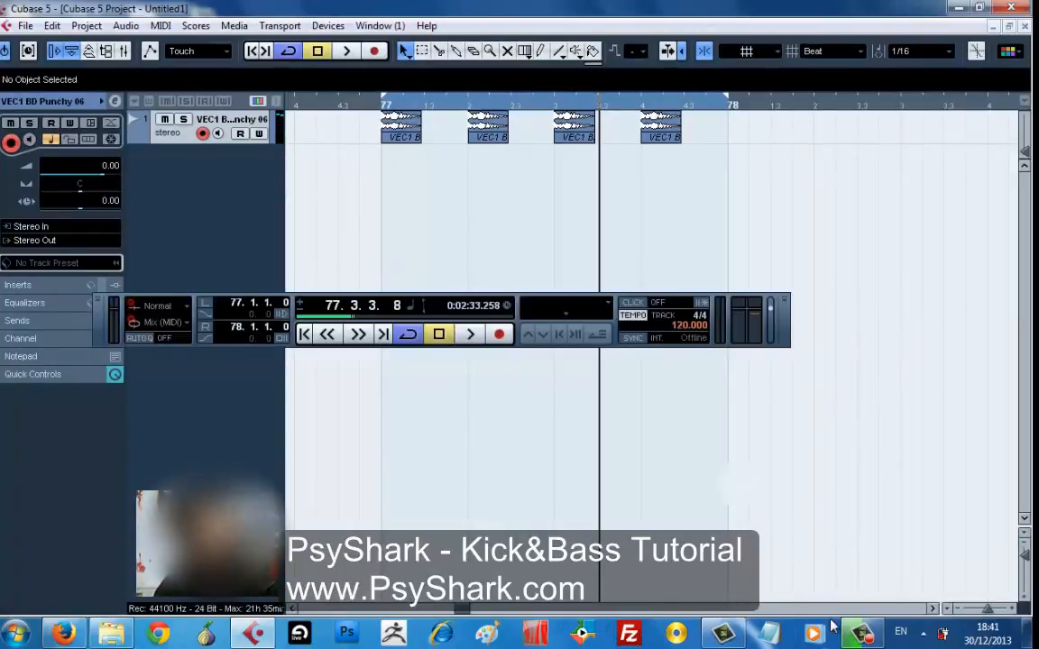
click(863, 634)
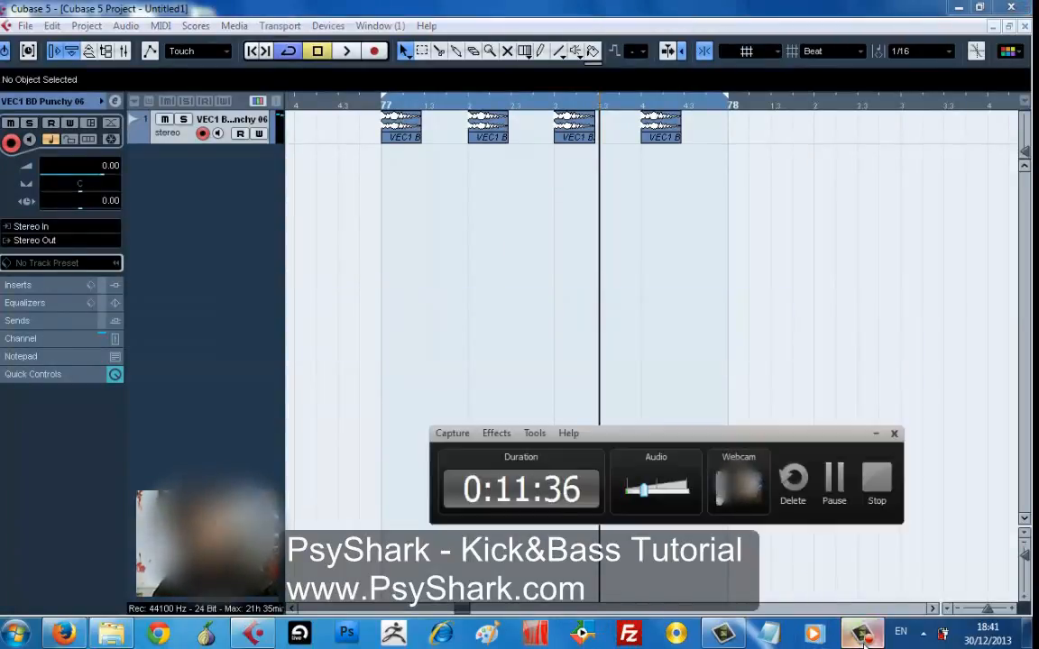
click(863, 634)
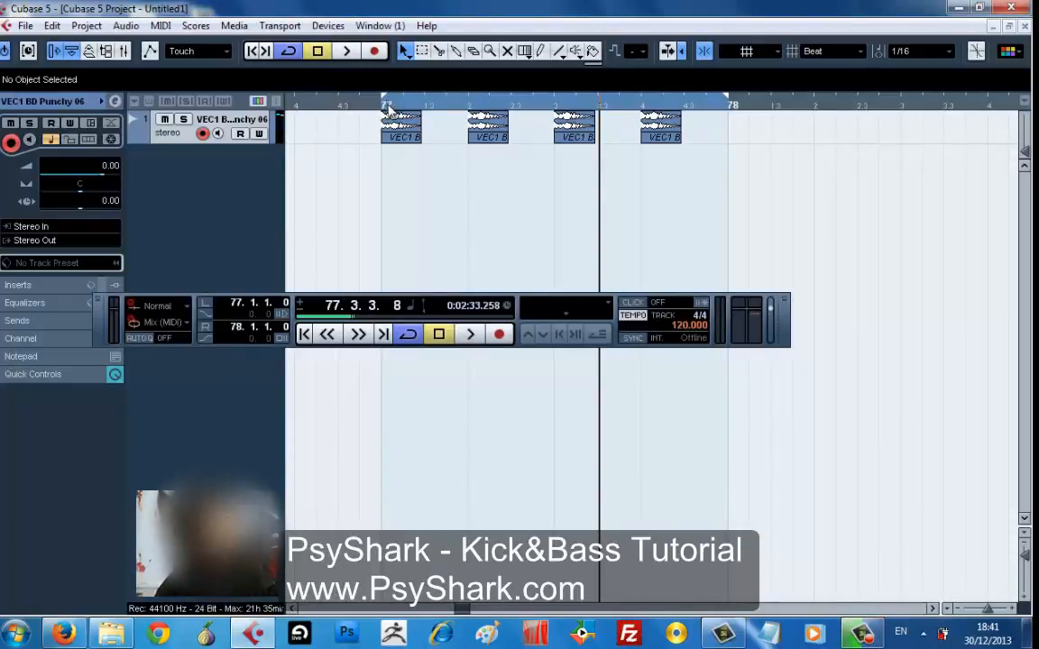
- Switch the project tempo from track to fixed mode and set it to 136 BPM
click(662, 321)
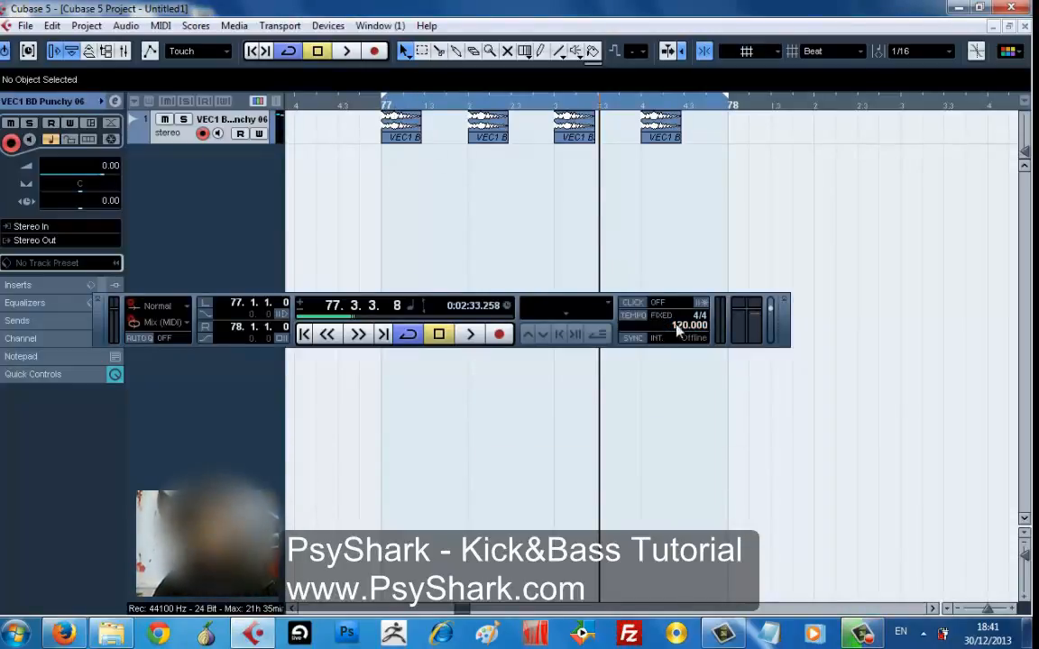
double_click(680, 330)
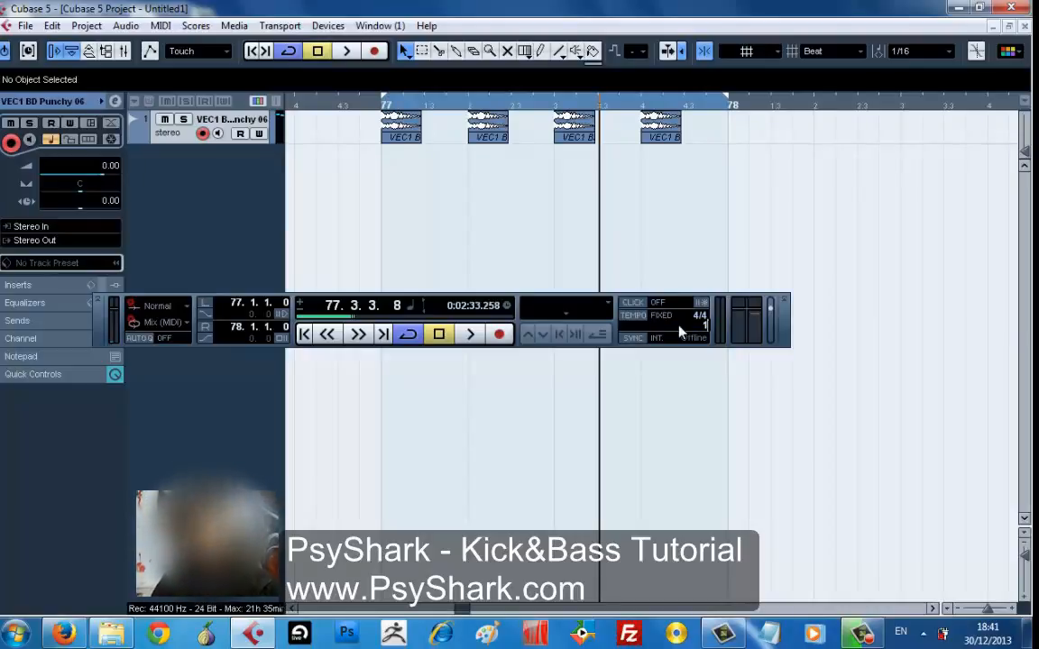
text(136)
key(Return)
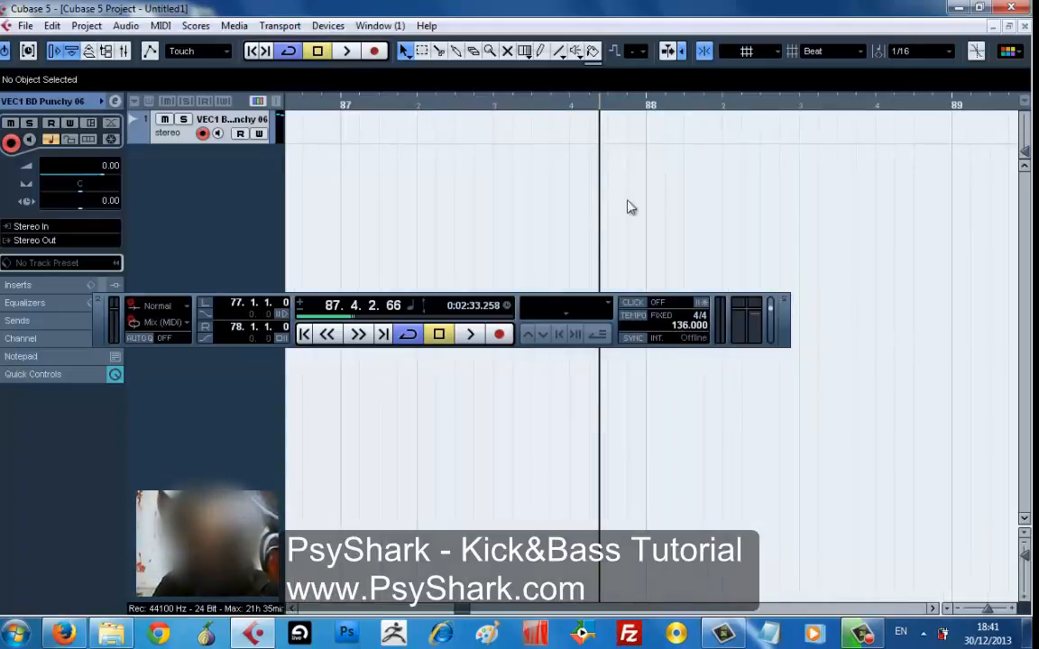
- Return the project cursor to the start of bar 77 and play back the four-kick loop at the new tempo
drag(736, 107, 727, 6)
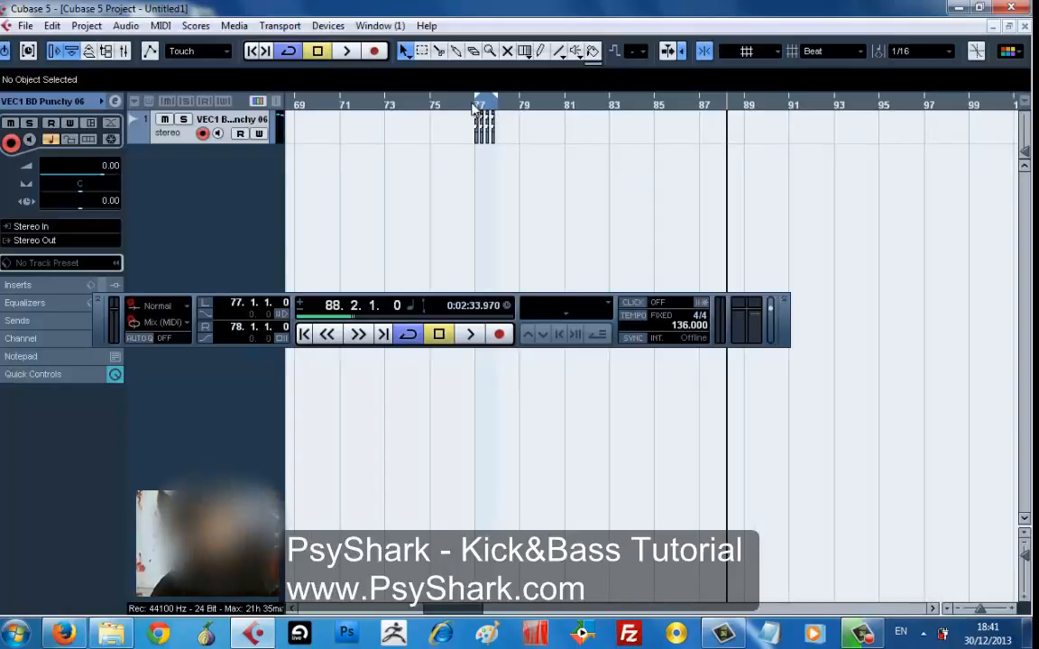
drag(482, 108, 471, 188)
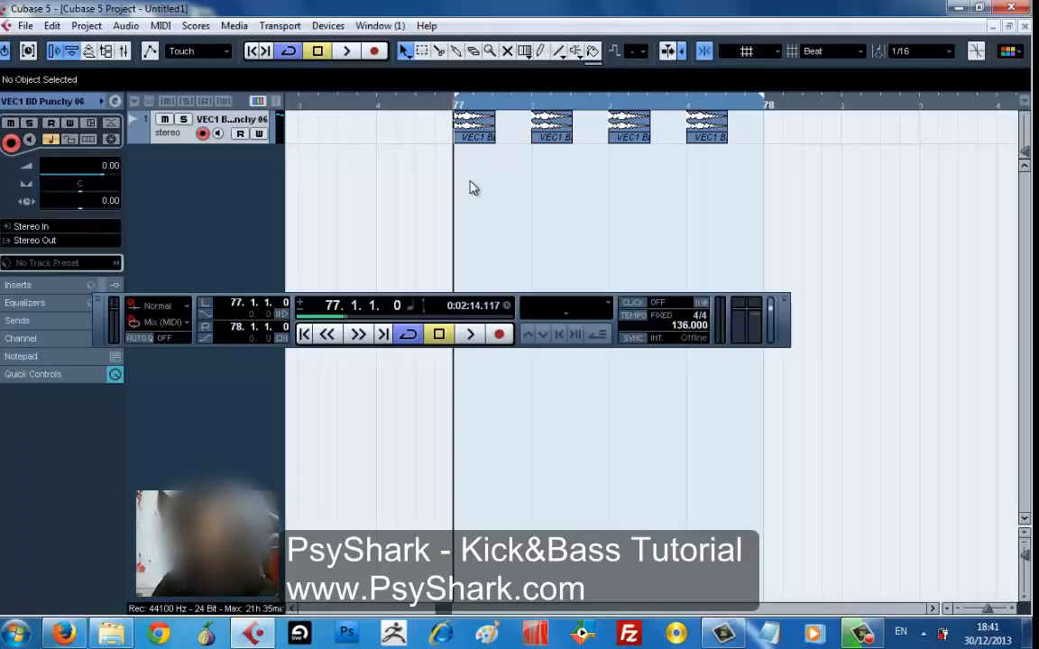
key(space)
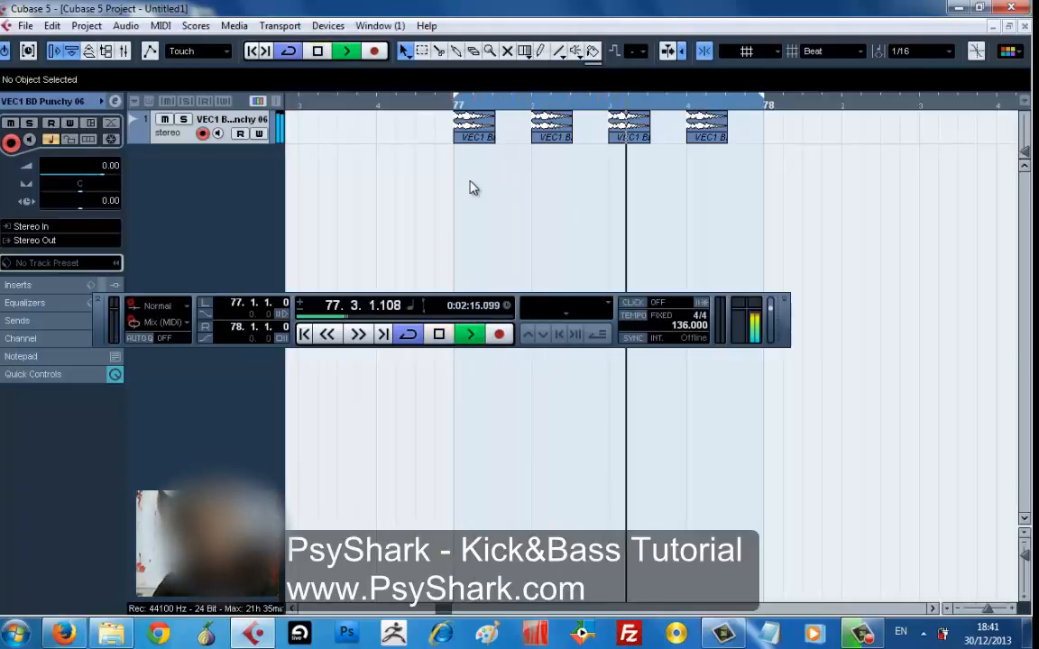
key(space)
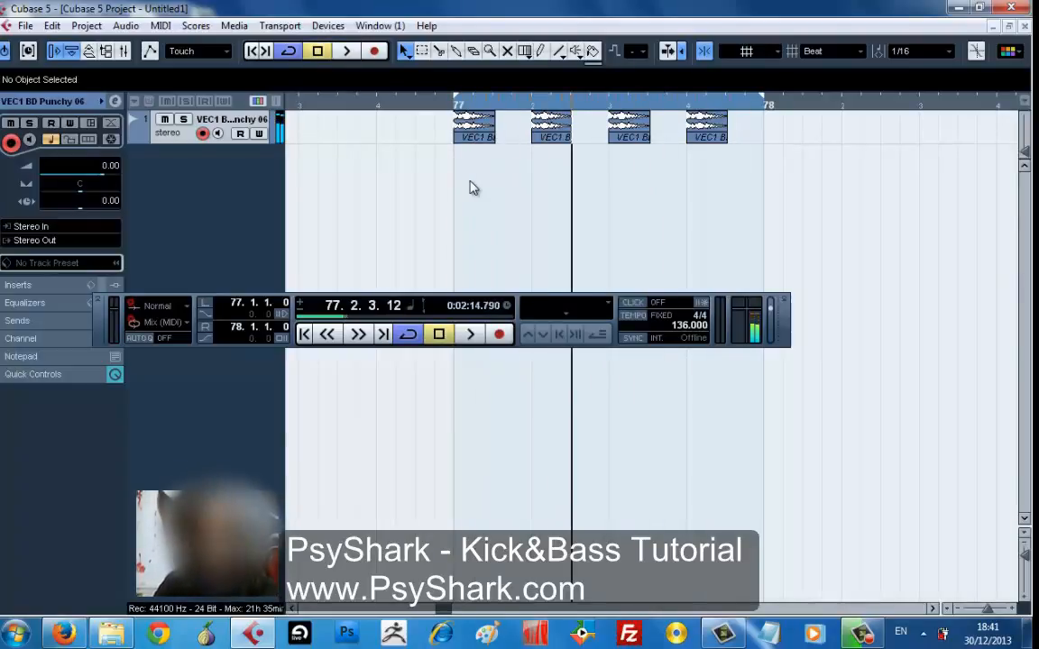
- Load the G-Sonique Alien 303 in the first VST instrument slot, create its assigned MIDI track and close the instrument rack
key(F11)
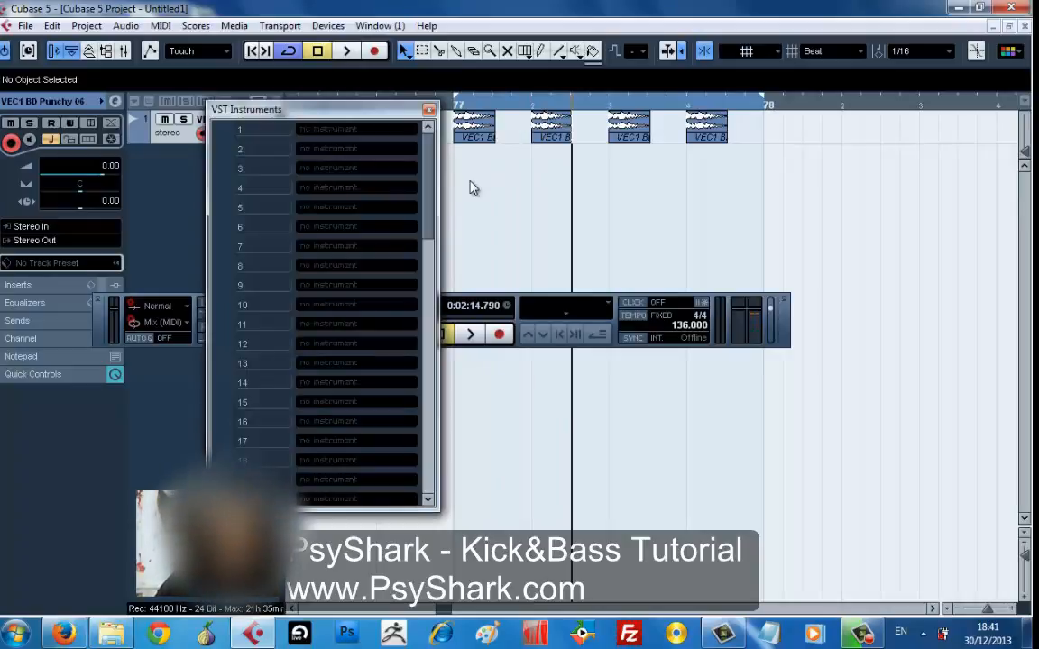
click(303, 132)
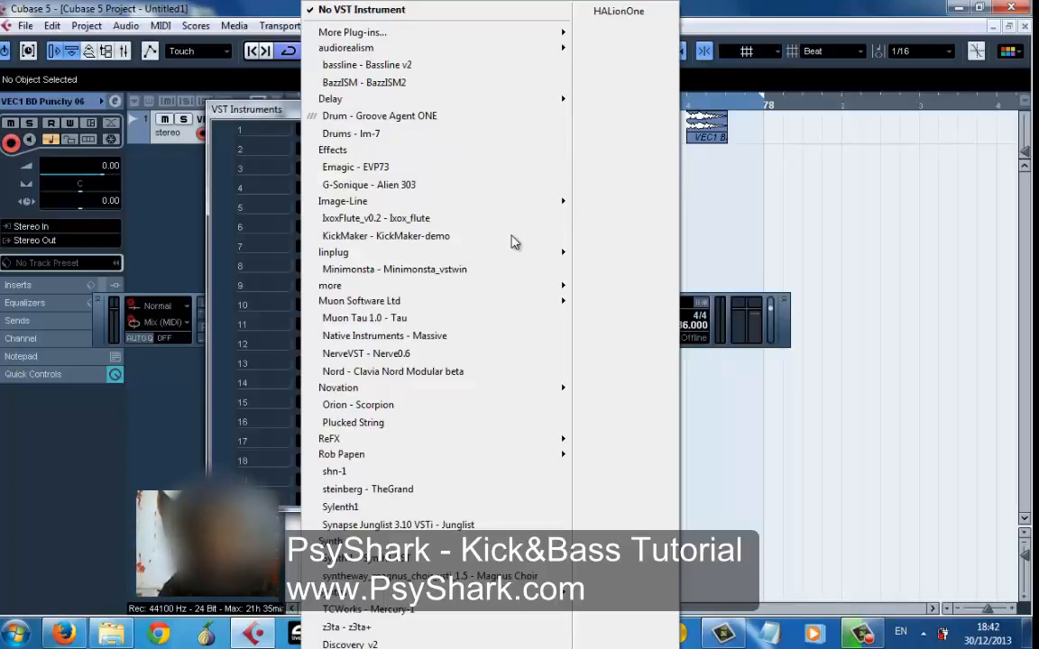
mouse_move(498, 306)
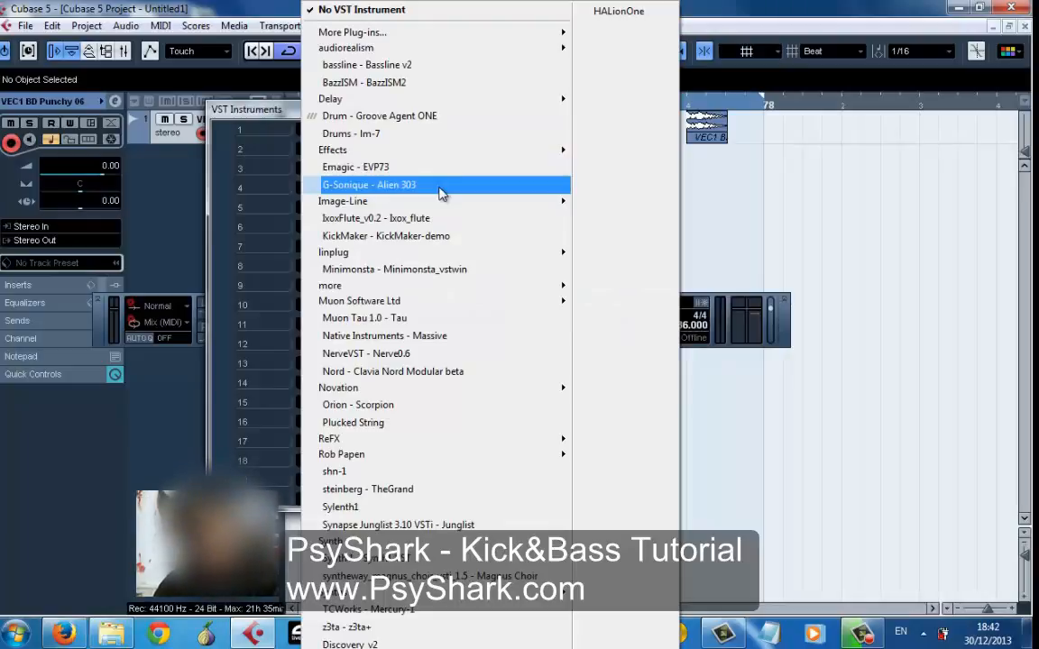
click(441, 192)
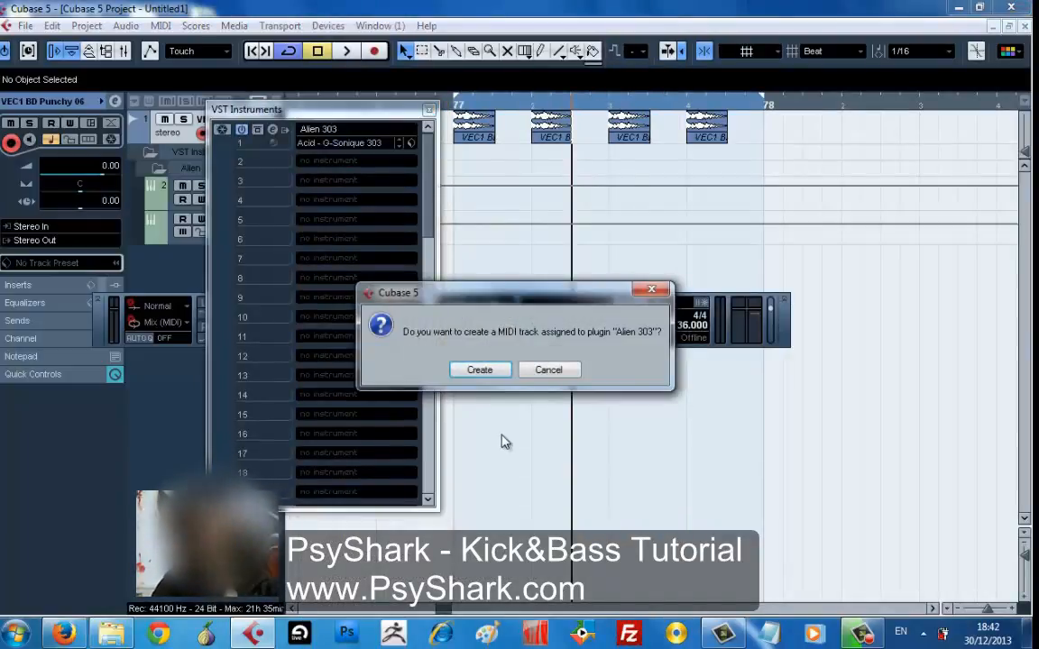
click(480, 369)
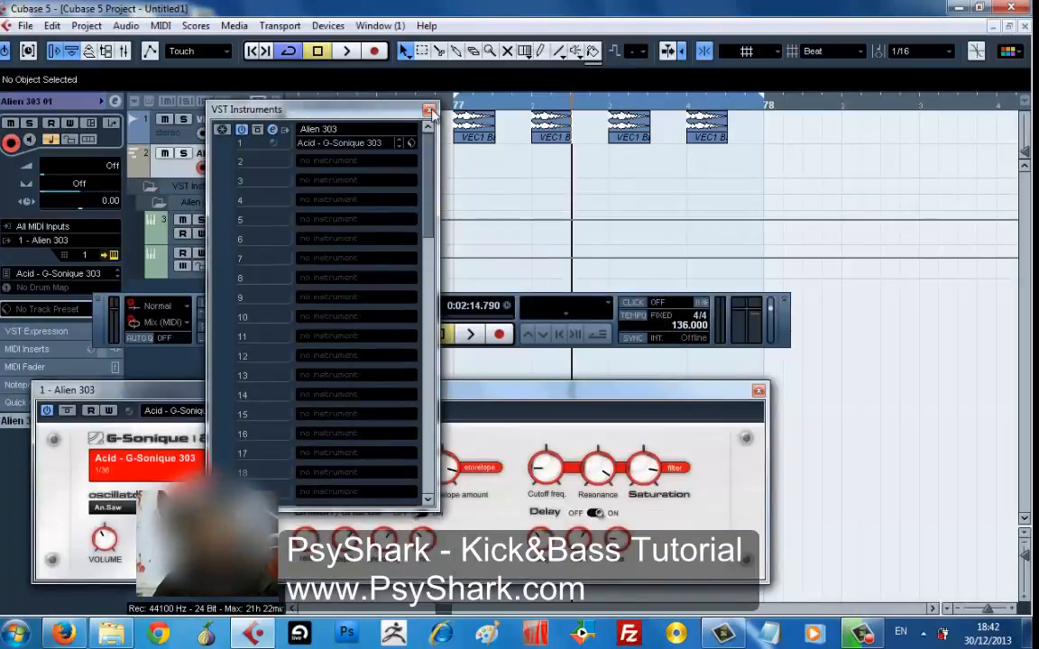
click(428, 110)
- Create a one-bar MIDI part from bar 77 to 78 on the Alien 303 track and open it in the Key Editor
double_click(476, 170)
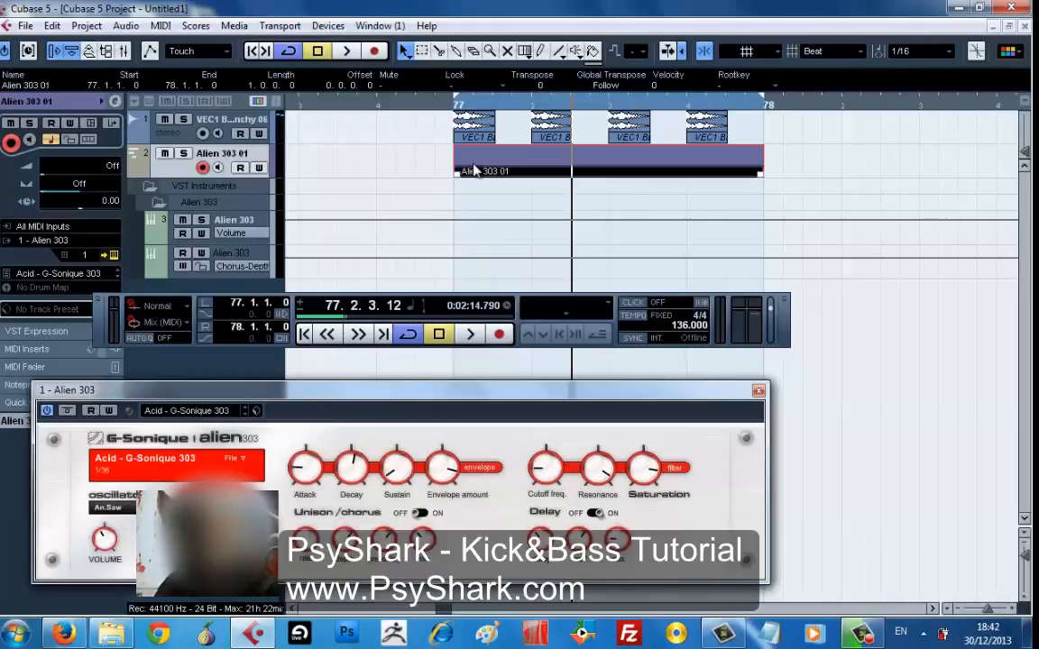
double_click(476, 171)
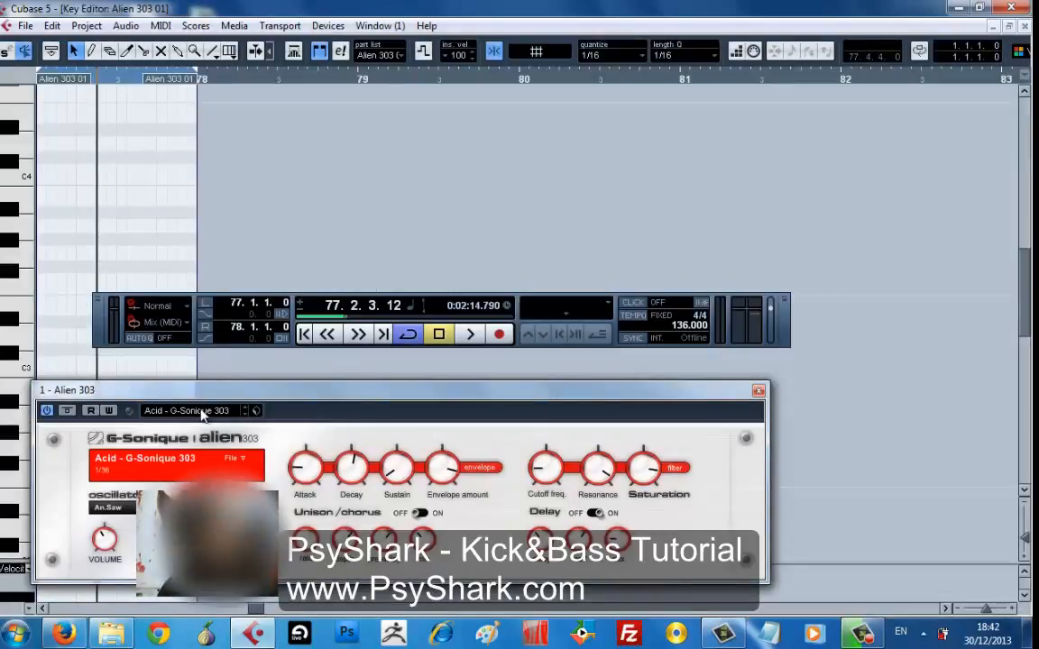
- Set the Alien 303 preset to Bass - Fullon and close the instrument window
click(202, 413)
click(208, 98)
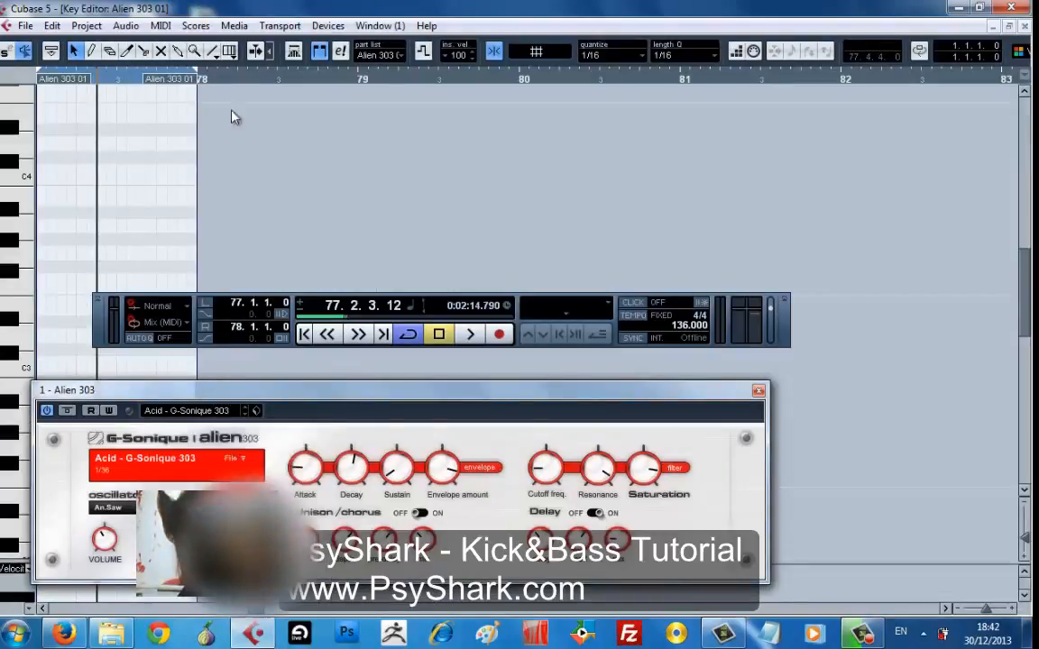
click(250, 65)
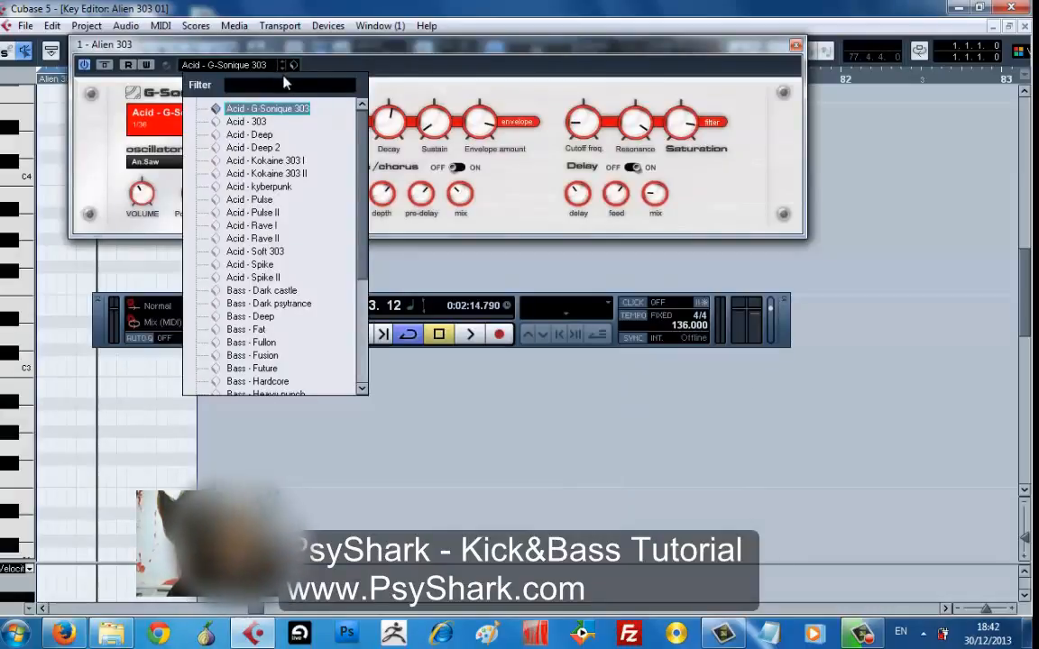
drag(356, 126, 357, 385)
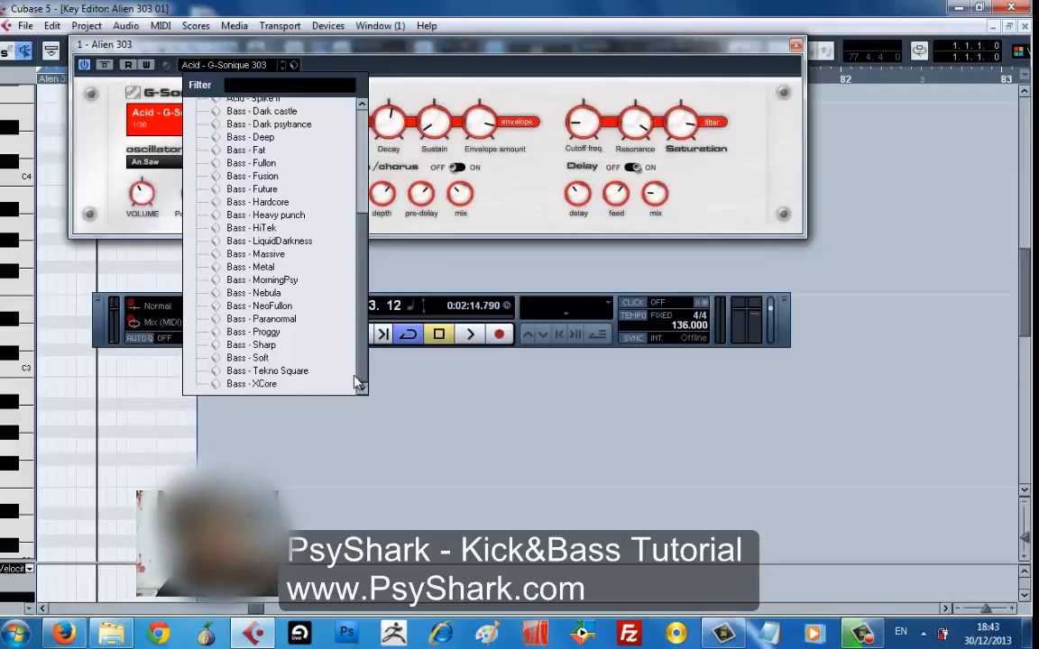
click(257, 163)
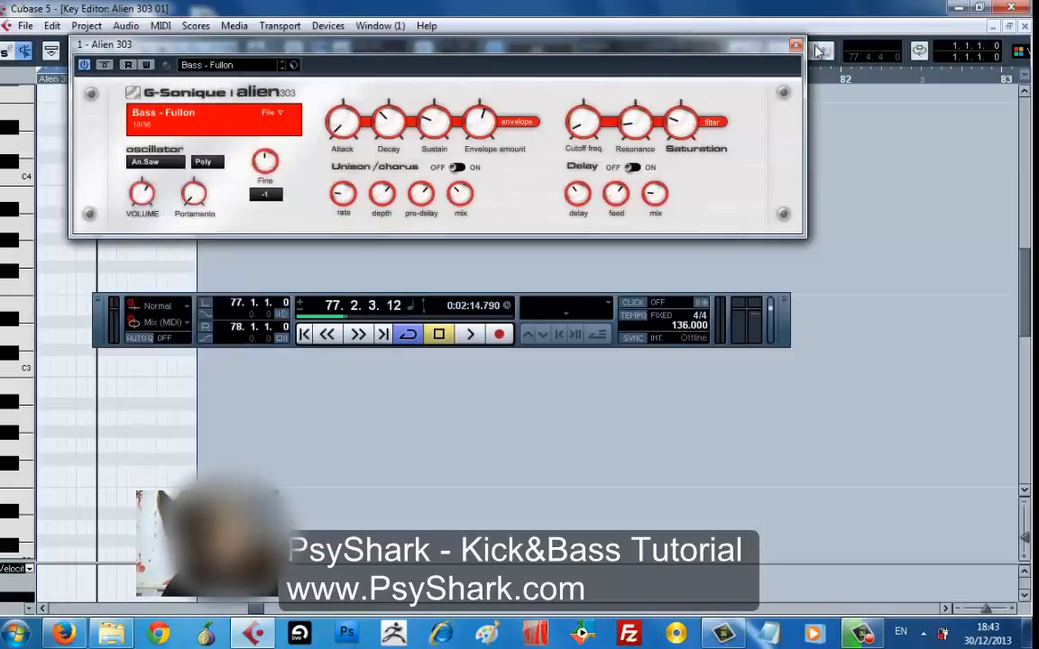
click(717, 45)
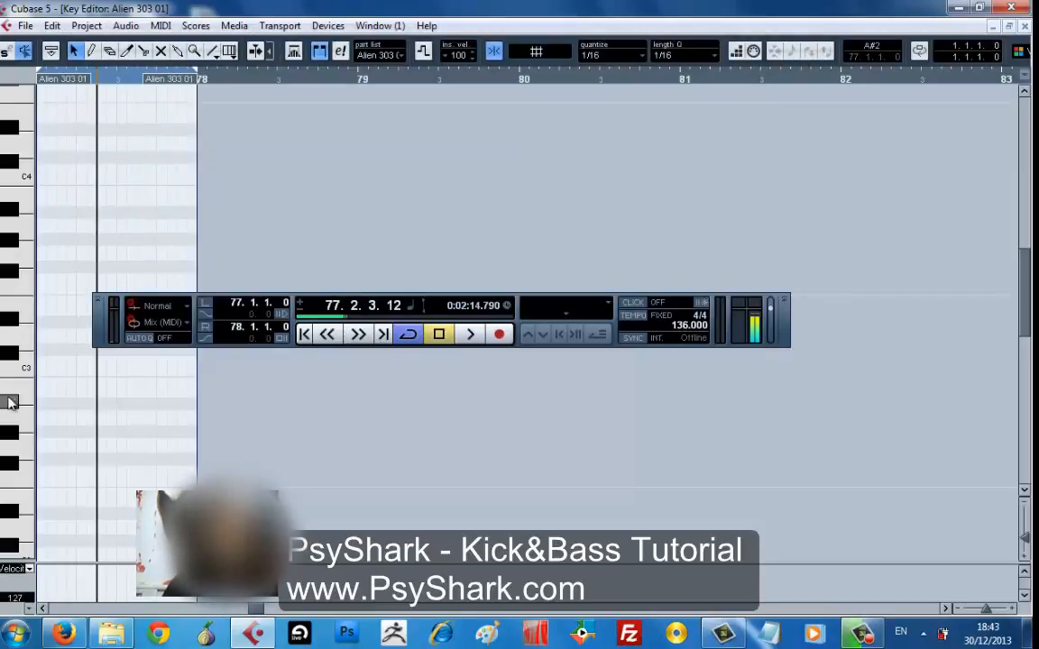
- Audition a note, enlarge the bar 77 part from its start in the Key Editor and hide the transport panel
click(34, 431)
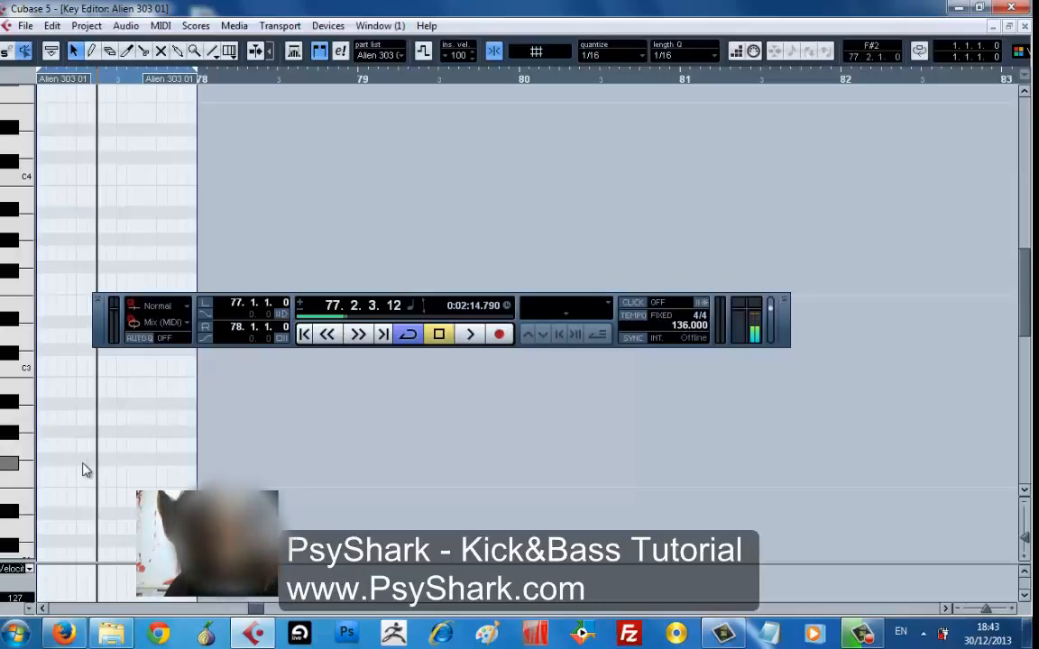
scroll(80, 361, left, 1)
drag(64, 84, 81, 121)
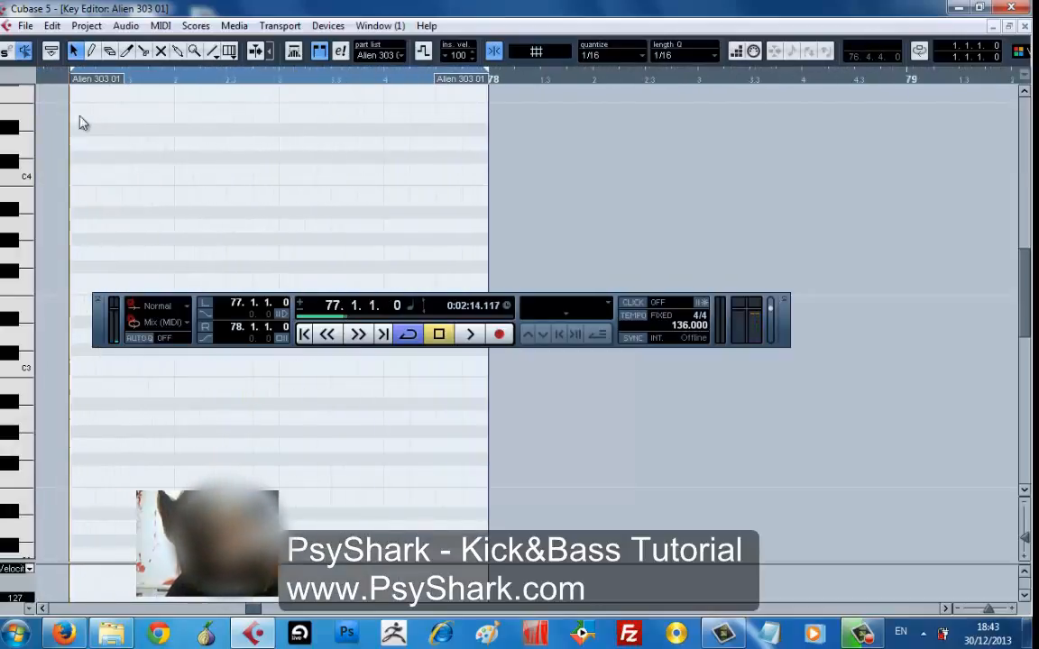
click(784, 300)
mouse_move(1026, 295)
mouse_down()
mouse_move(1020, 346)
mouse_move(1021, 298)
mouse_up()
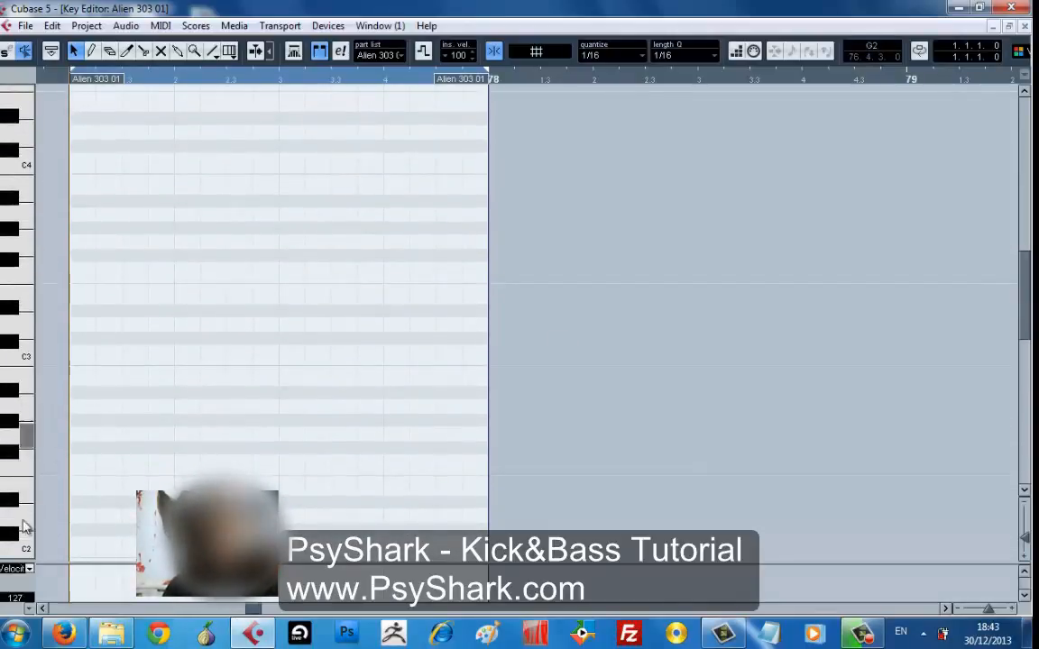
- Audition low bass notes on the Key Editor's piano keyboard, repeating E1
scroll(24, 478, down, 6)
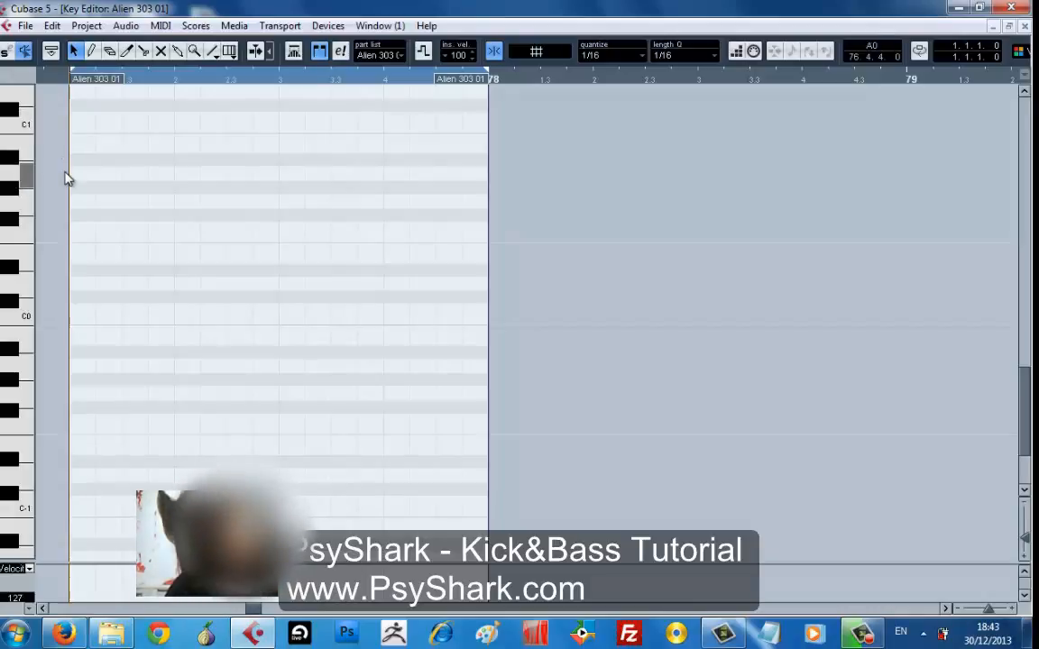
scroll(63, 181, up, 5)
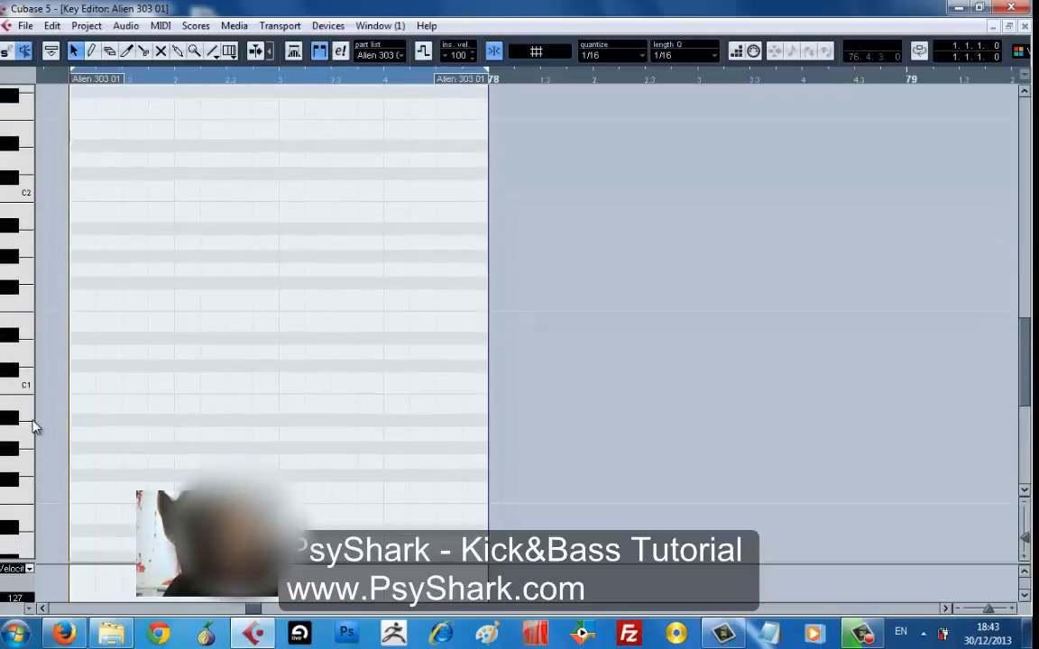
click(27, 388)
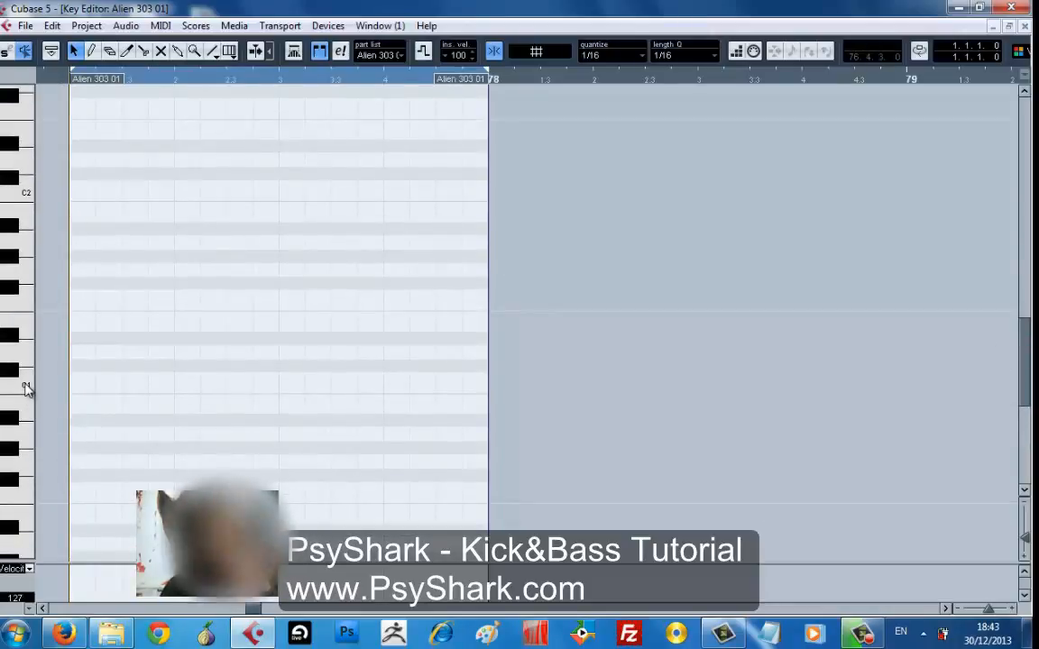
click(25, 328)
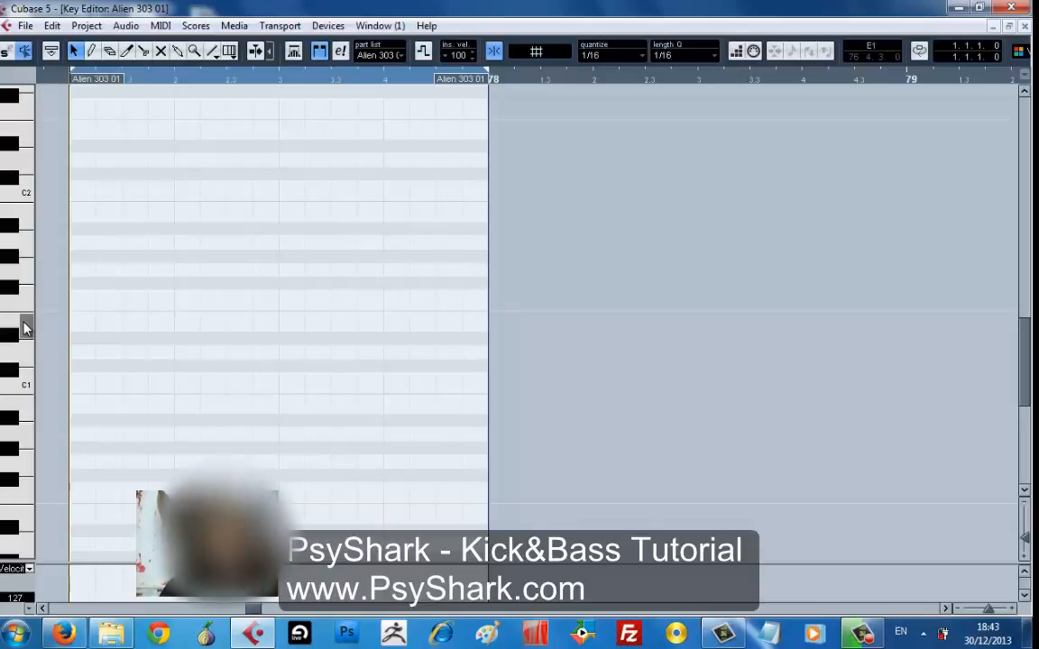
click(25, 328)
click(24, 327)
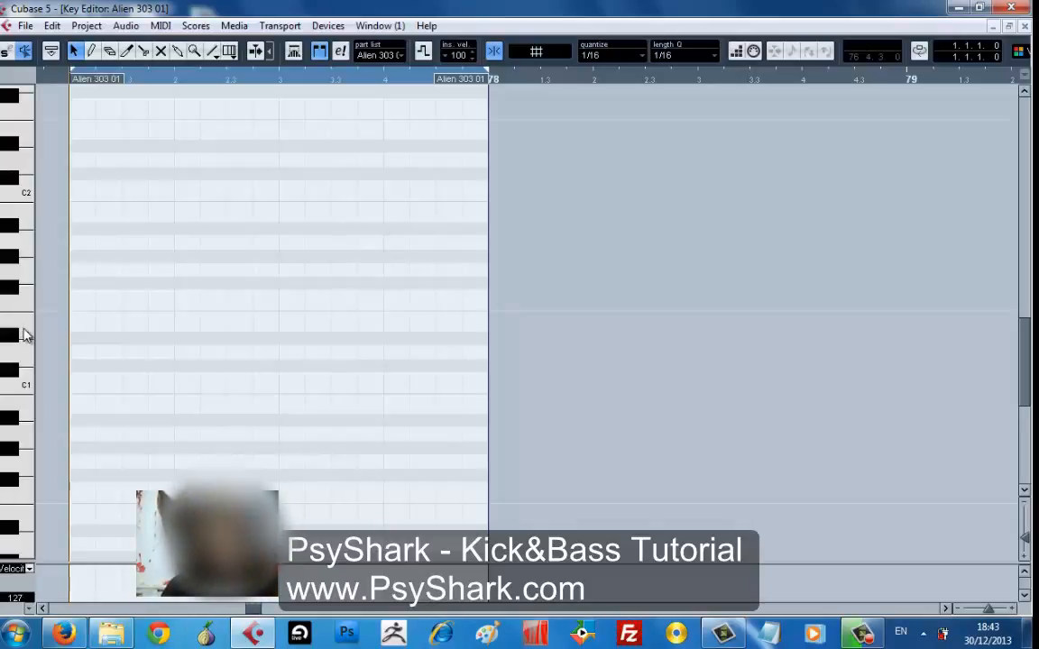
click(26, 331)
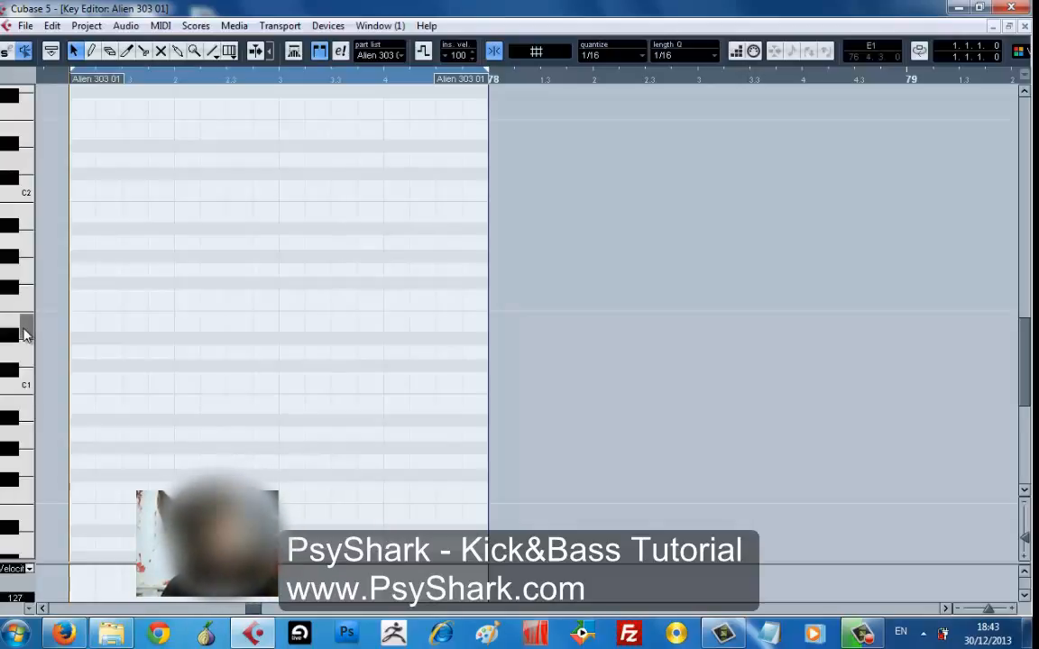
- Close the Key Editor, show the kick track's insert slots and maximize the project window
click(992, 28)
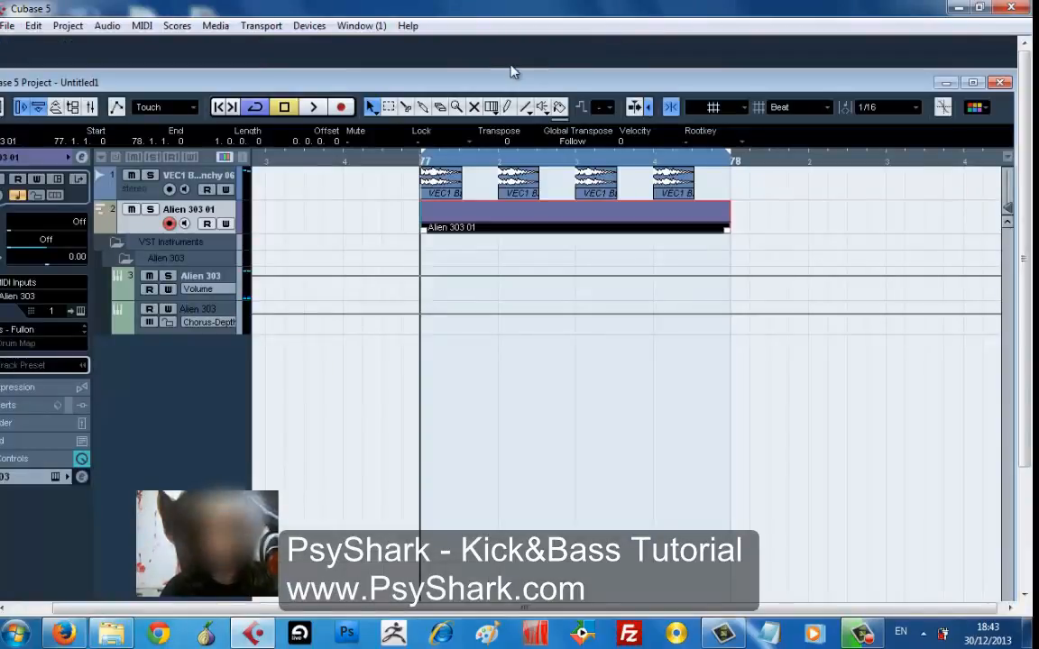
click(129, 197)
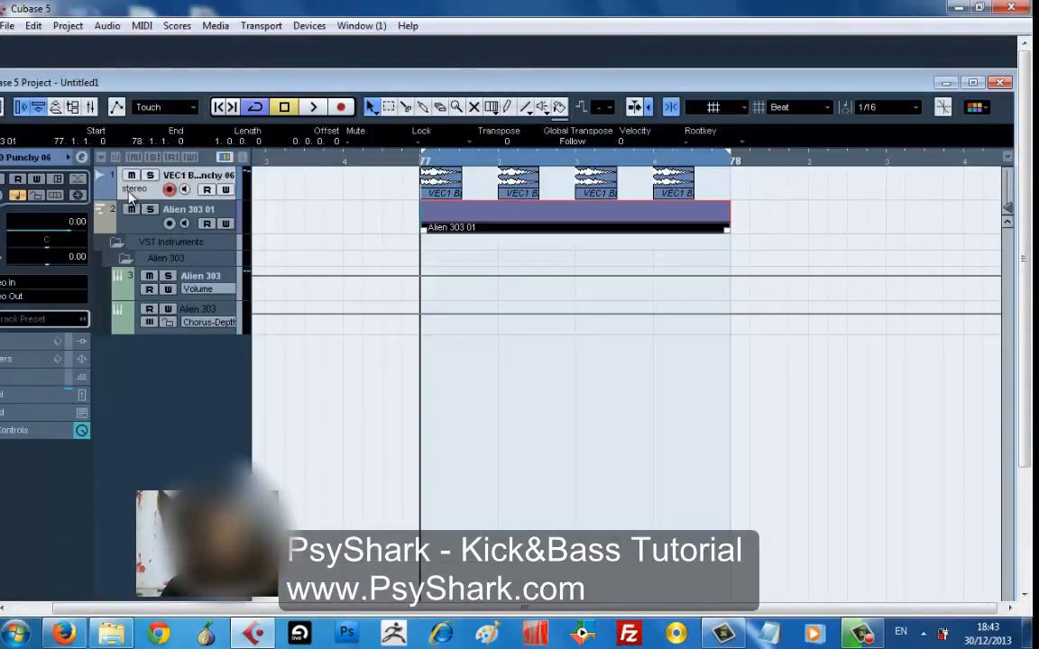
right_click(129, 193)
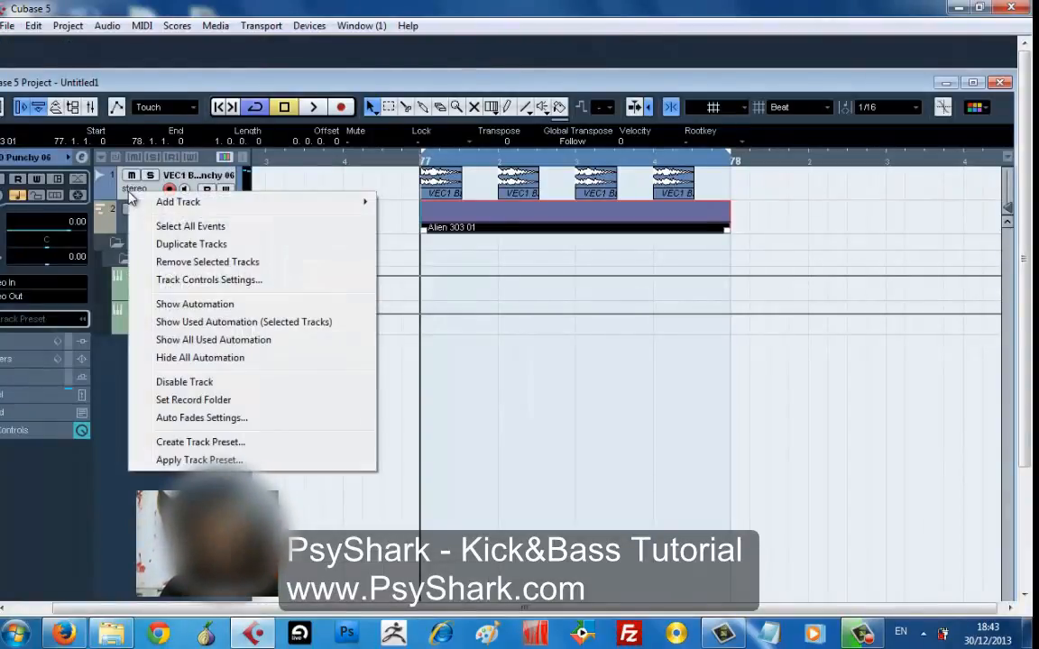
click(85, 349)
click(86, 349)
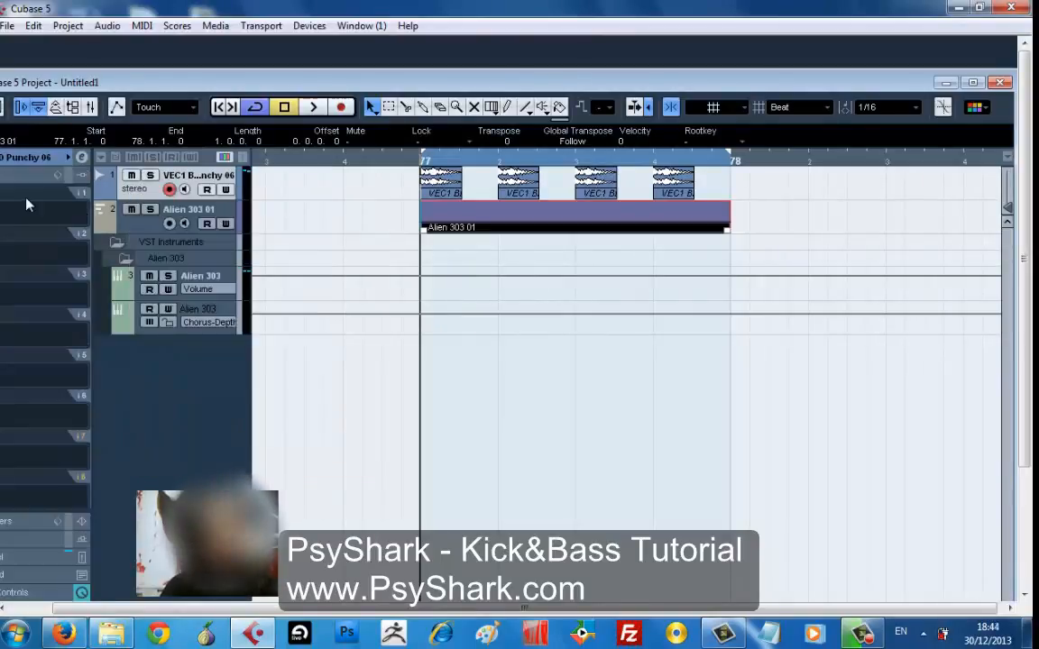
double_click(154, 87)
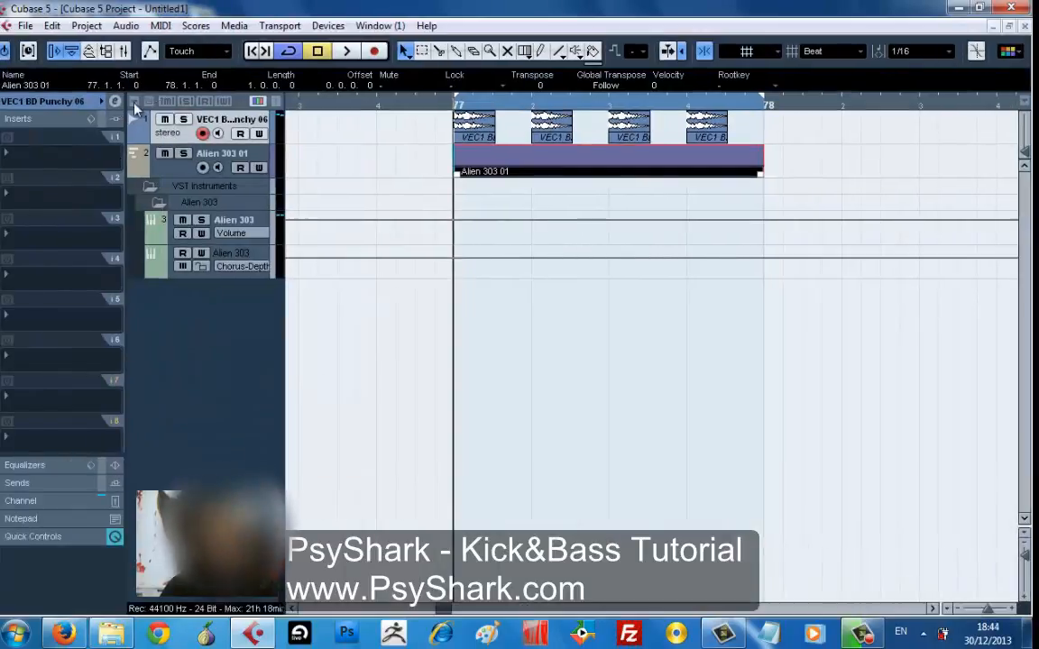
- Load the Tuner effect in the kick track's first insert slot
click(39, 136)
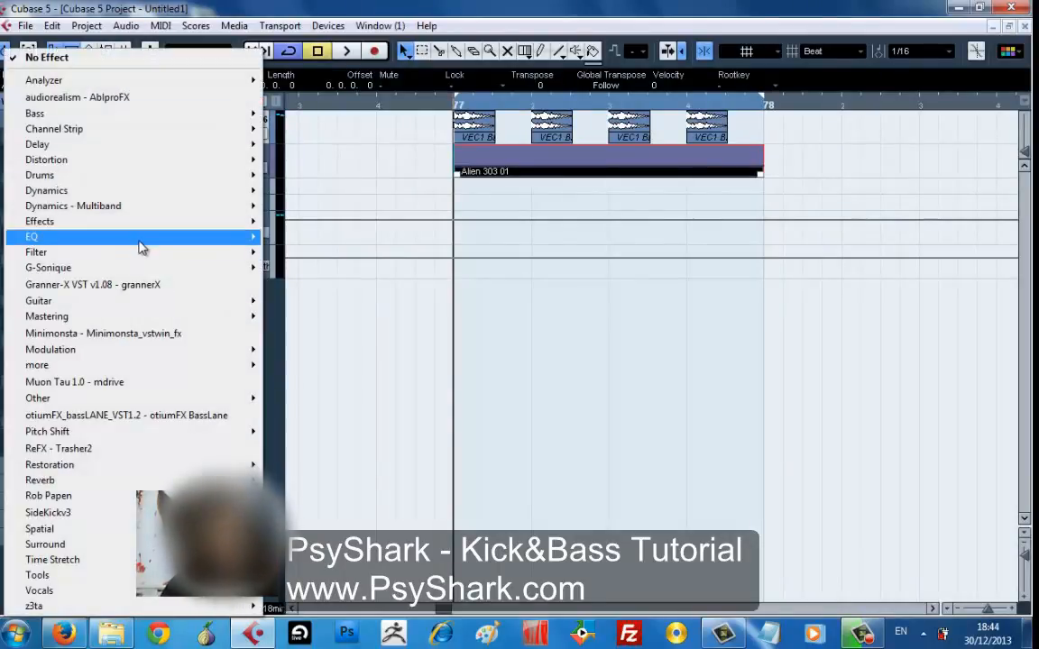
mouse_move(171, 225)
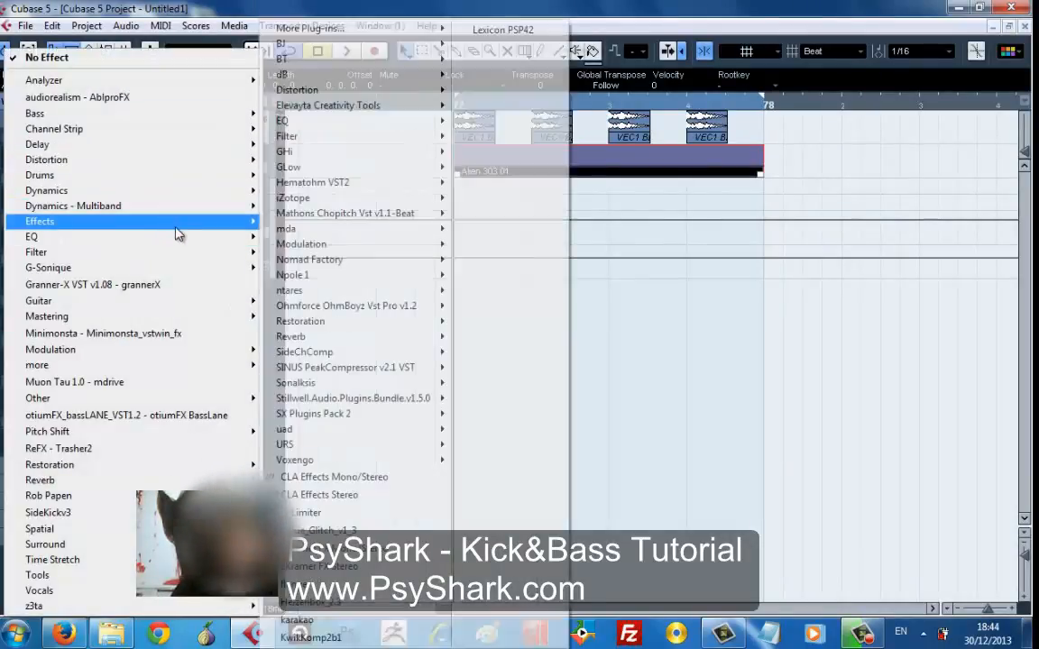
mouse_move(368, 450)
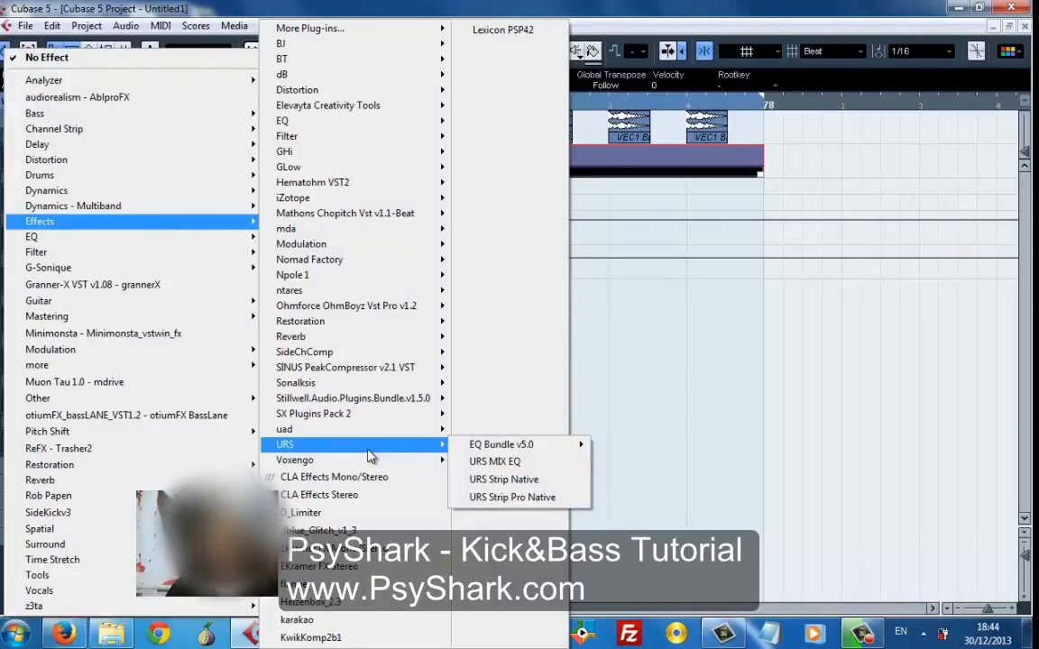
mouse_move(399, 465)
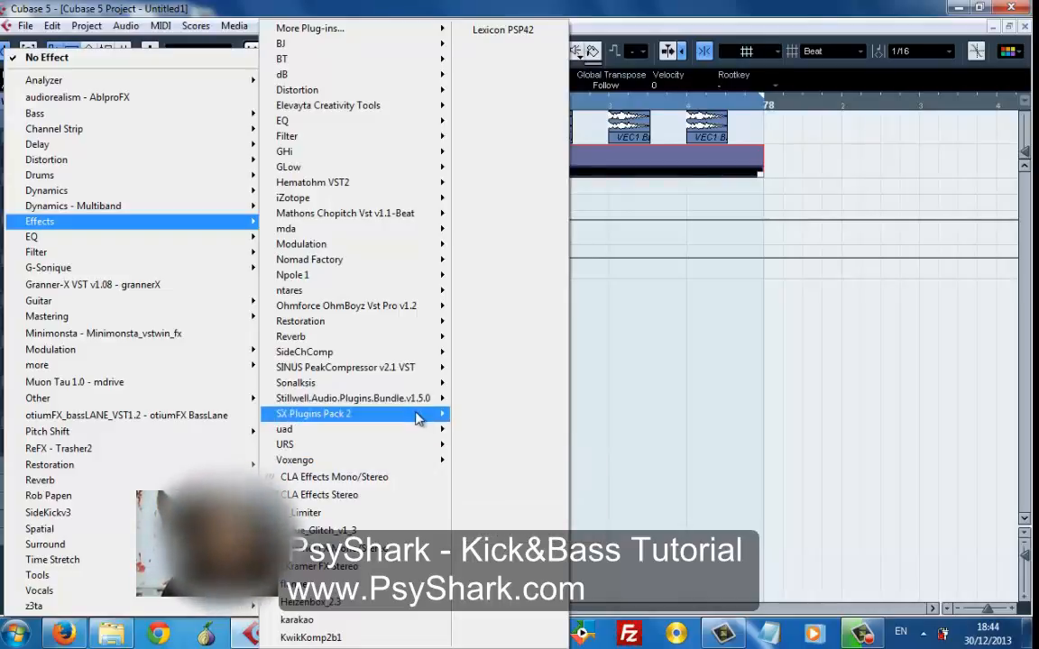
mouse_move(416, 412)
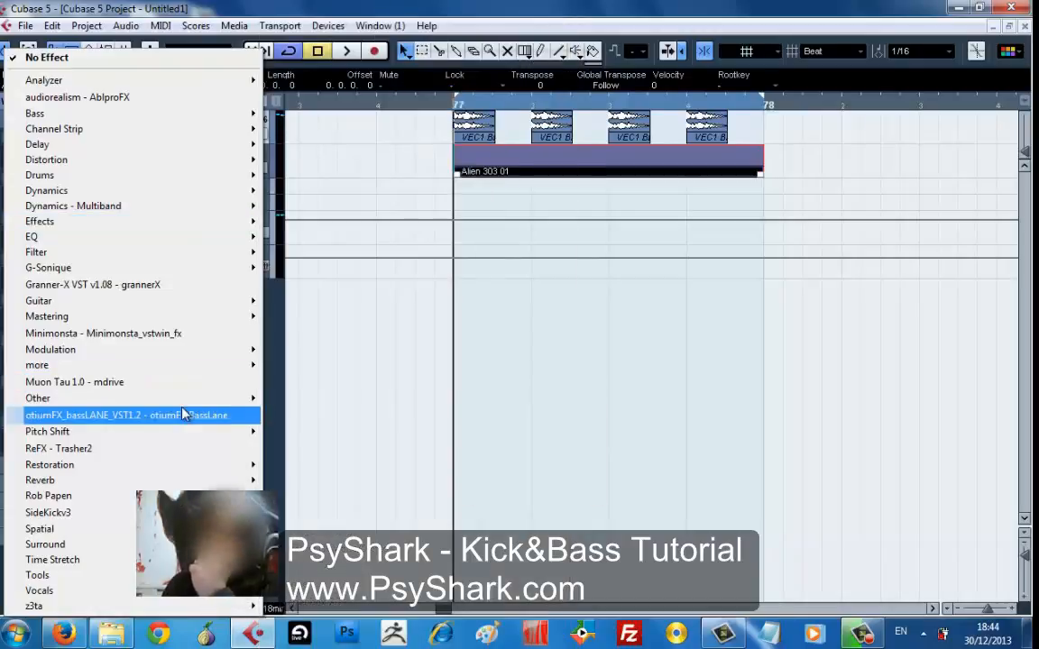
mouse_move(191, 409)
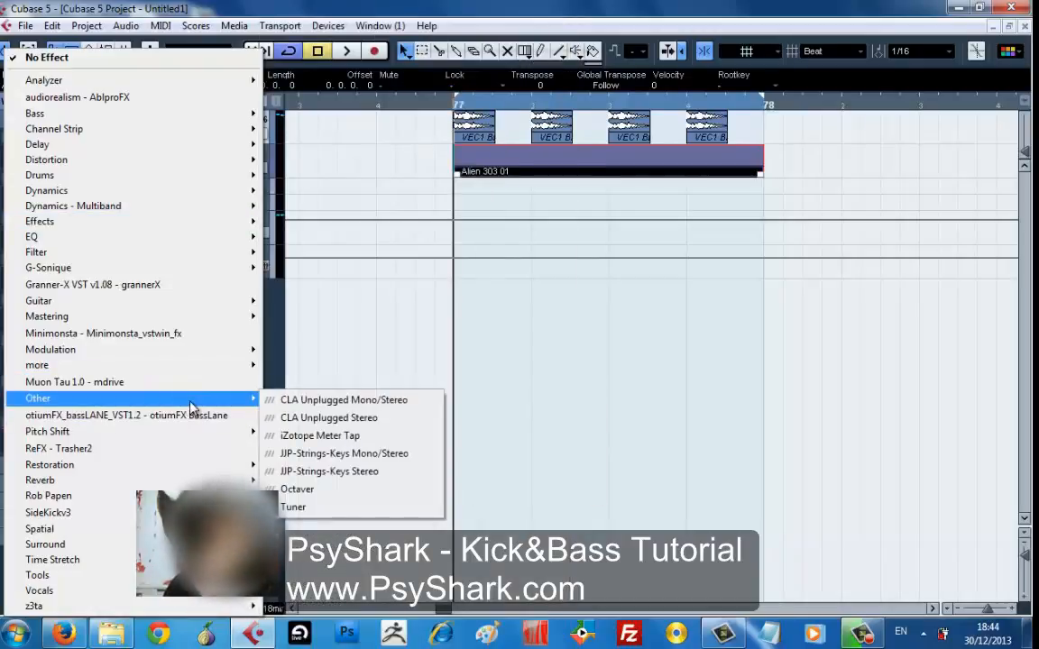
click(320, 509)
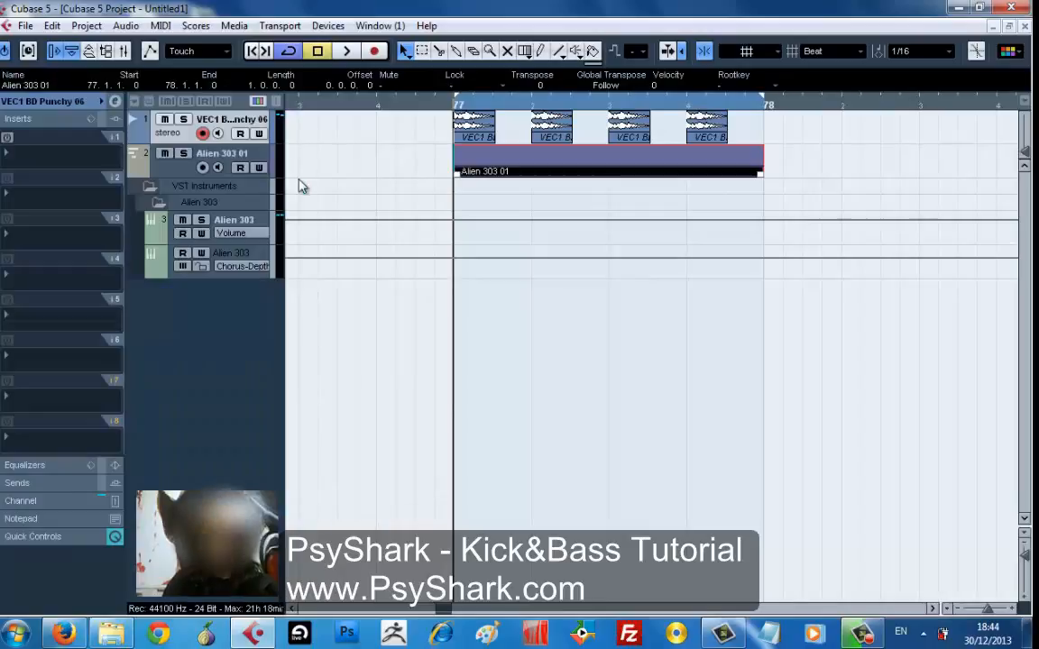
- Play back the kick loop and move the Tuner window just below the tracks to check the kick's pitch
key(space)
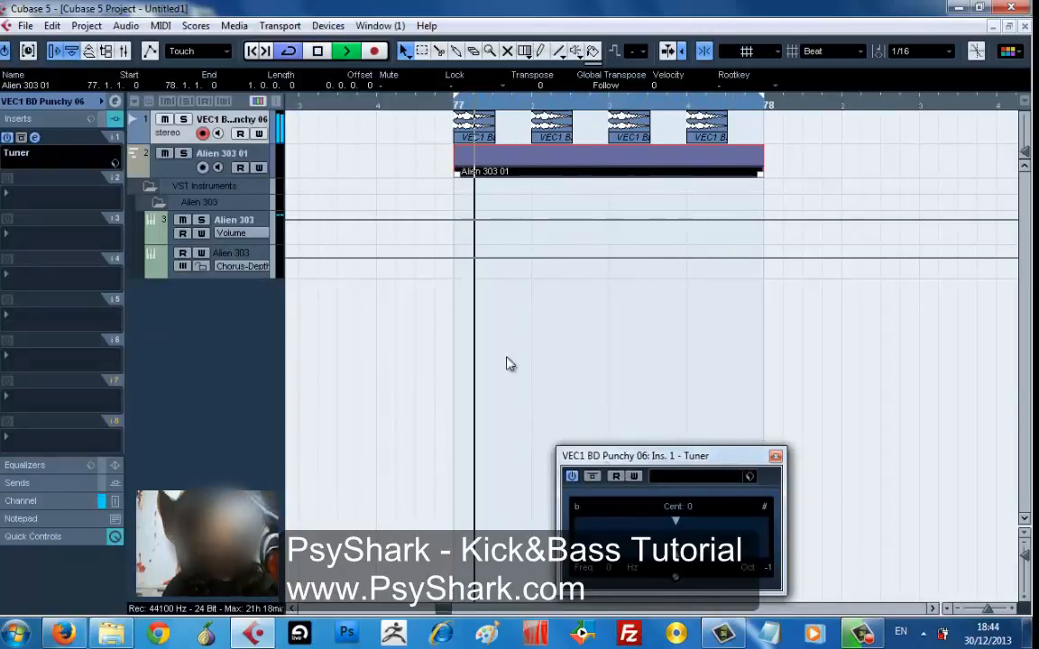
drag(568, 449, 305, 187)
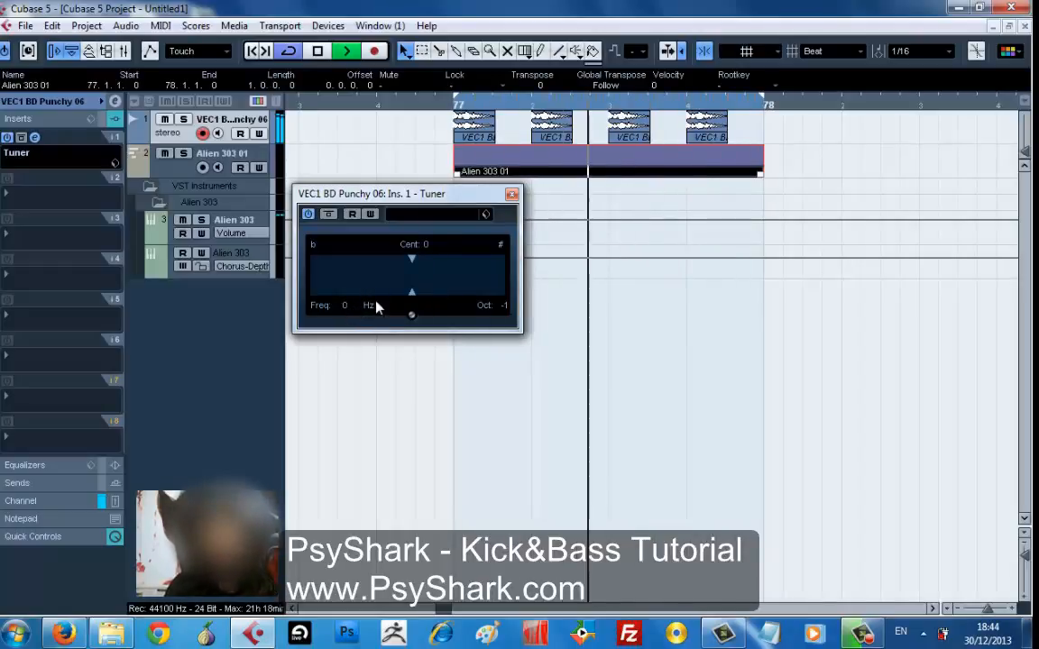
- Stop playback and open the Alien 303 part at bar 77 in the Key Editor
key(space)
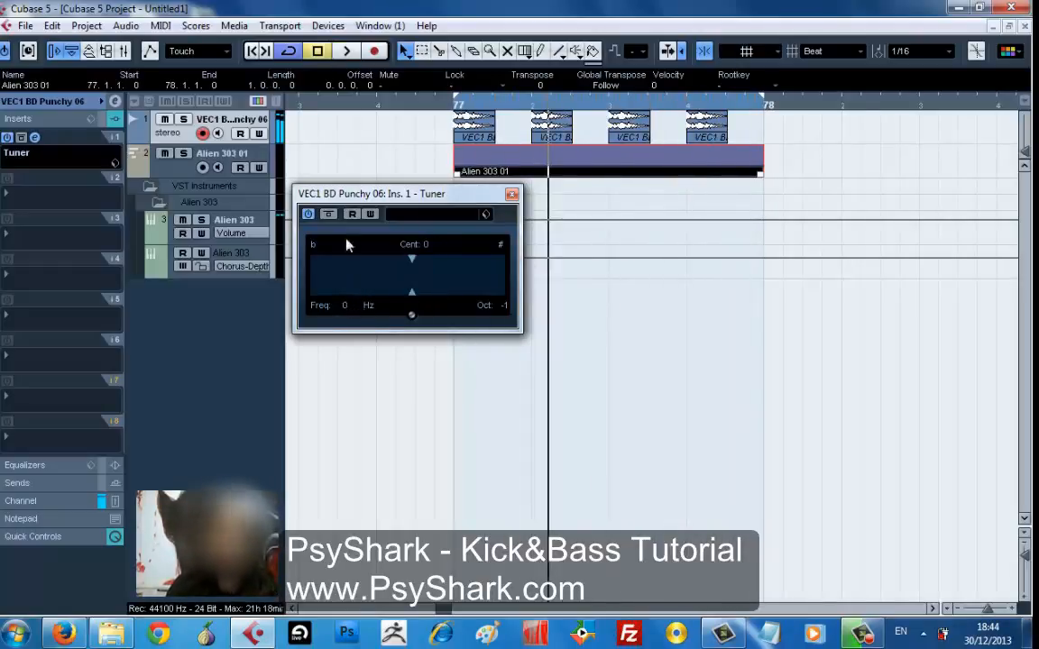
click(460, 173)
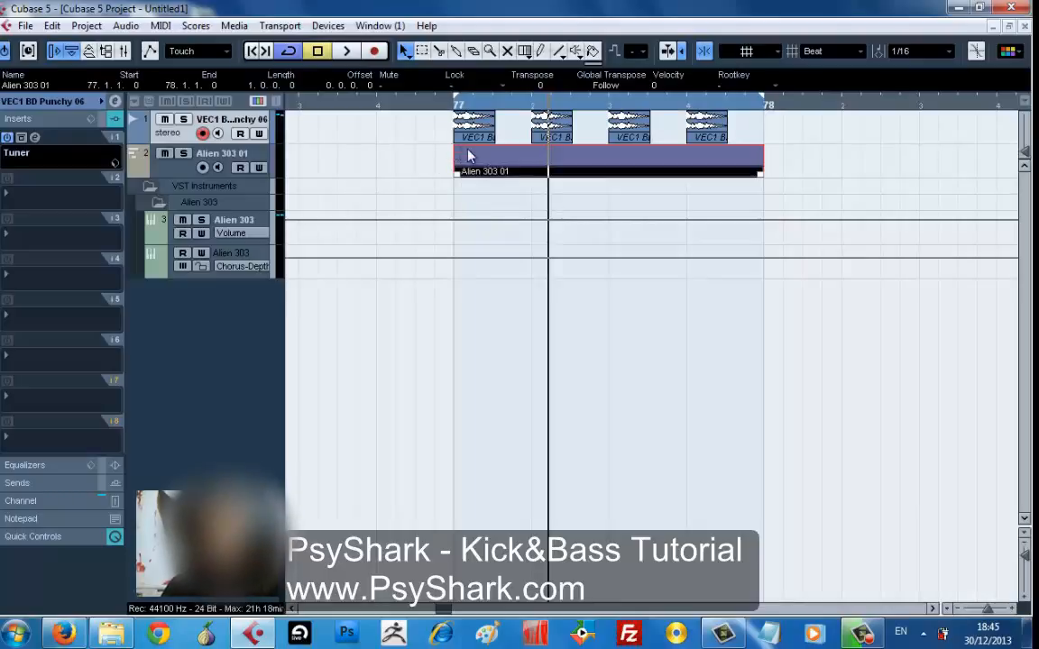
key(ctrl+e)
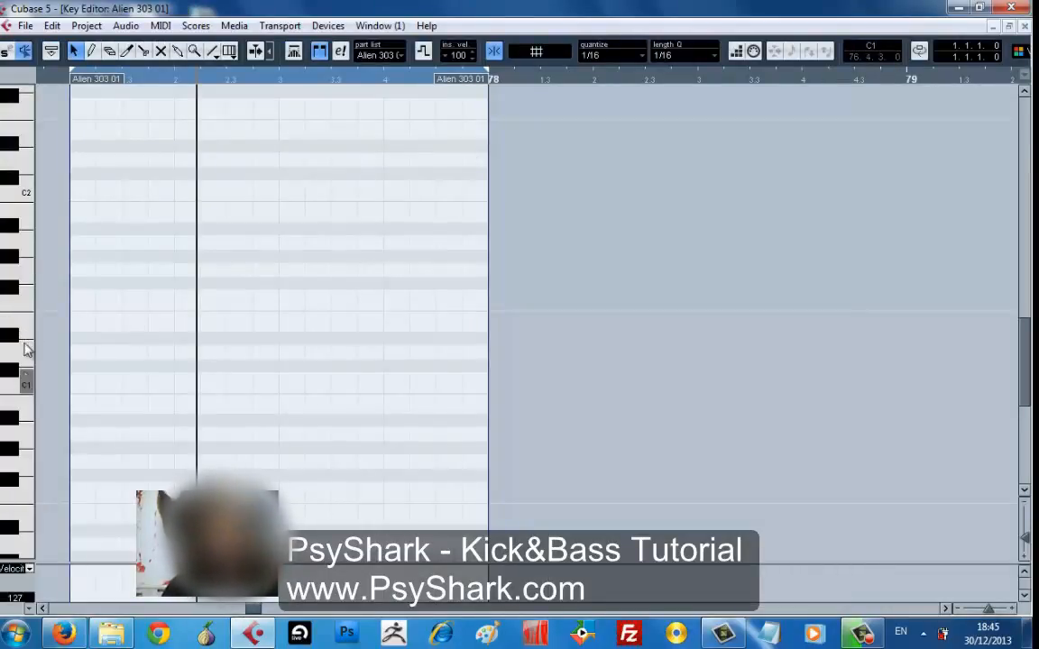
- Draw three 1/16 E1 notes on the second, third and fourth sixteenths of the first beat
right_click(83, 321)
click(100, 317)
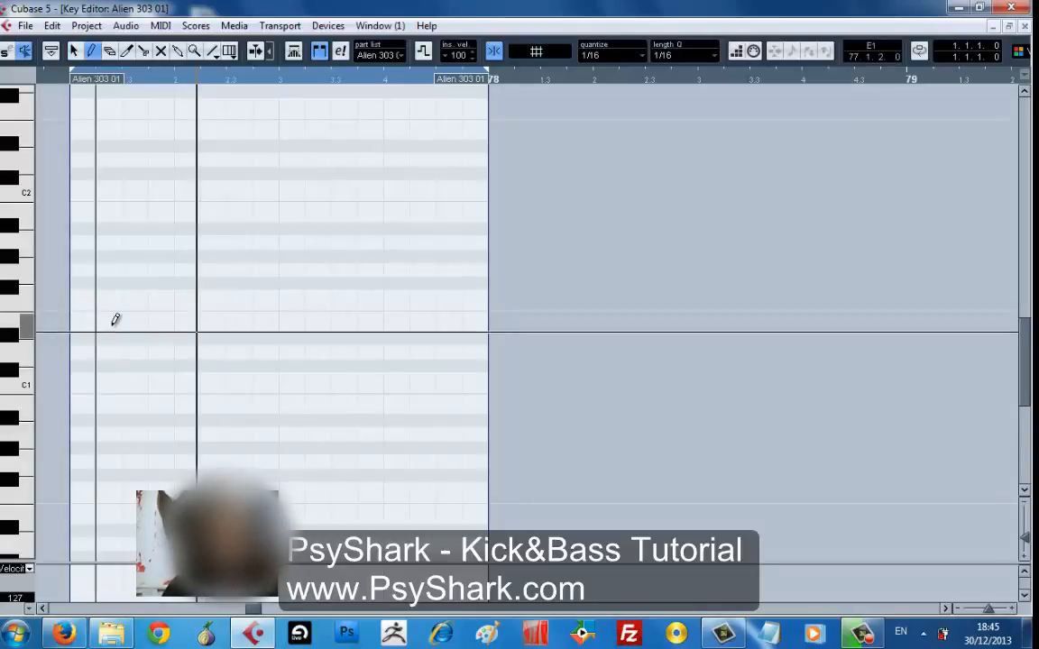
click(112, 324)
click(142, 322)
click(166, 322)
key(1)
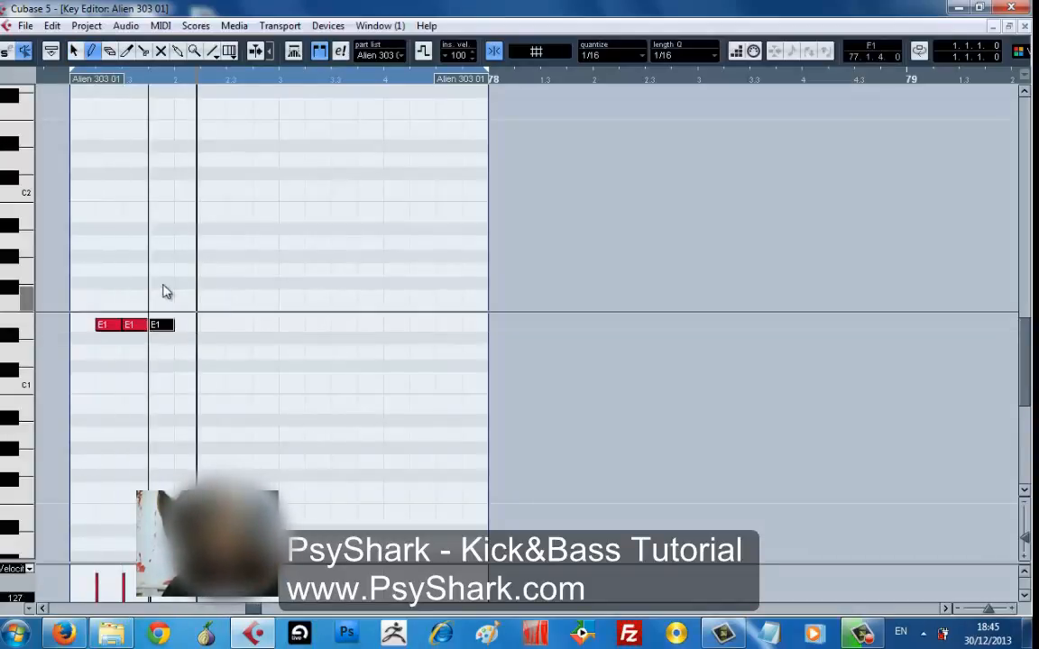
- Copy the three E1 notes to beats 2, 3 and 4 to fill the one-bar bass pattern
key(ctrl+a)
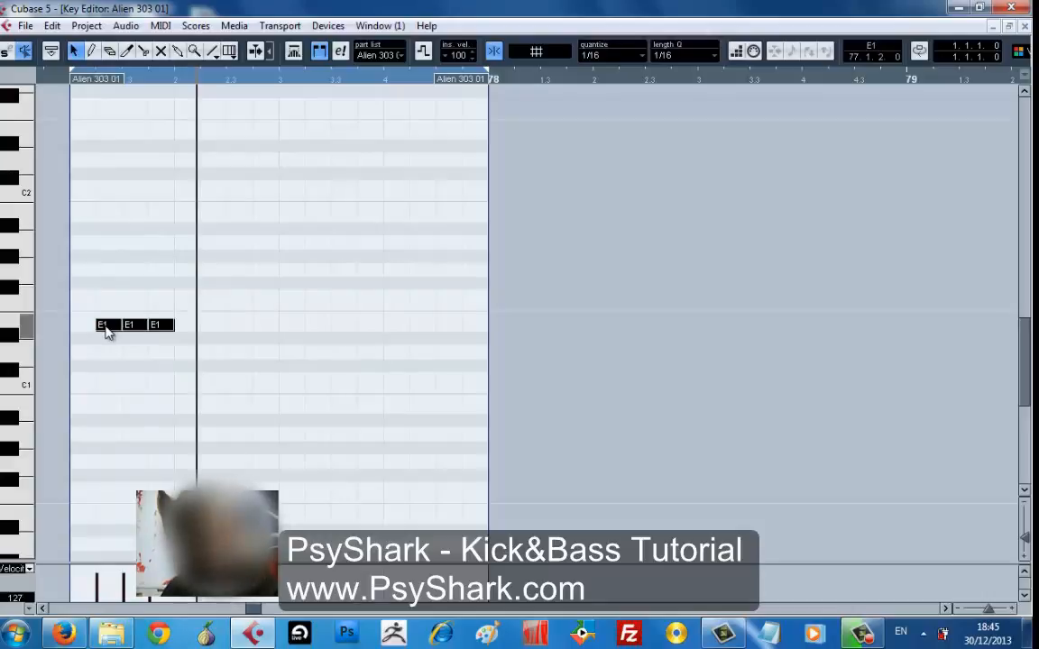
drag(110, 326, 216, 331)
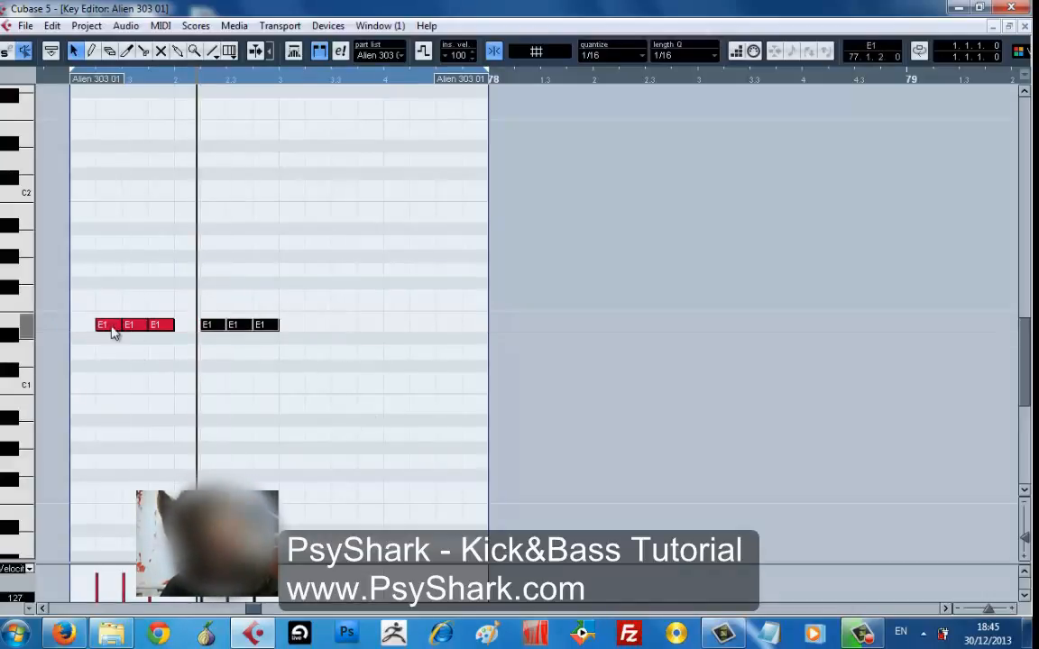
drag(314, 388, 105, 326)
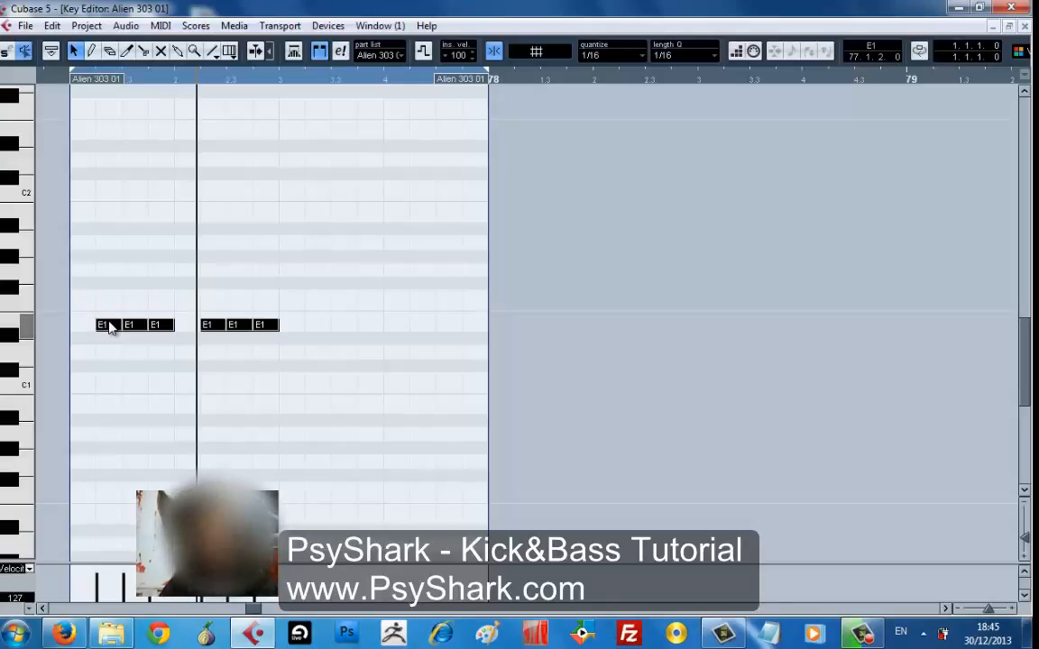
drag(109, 327, 330, 322)
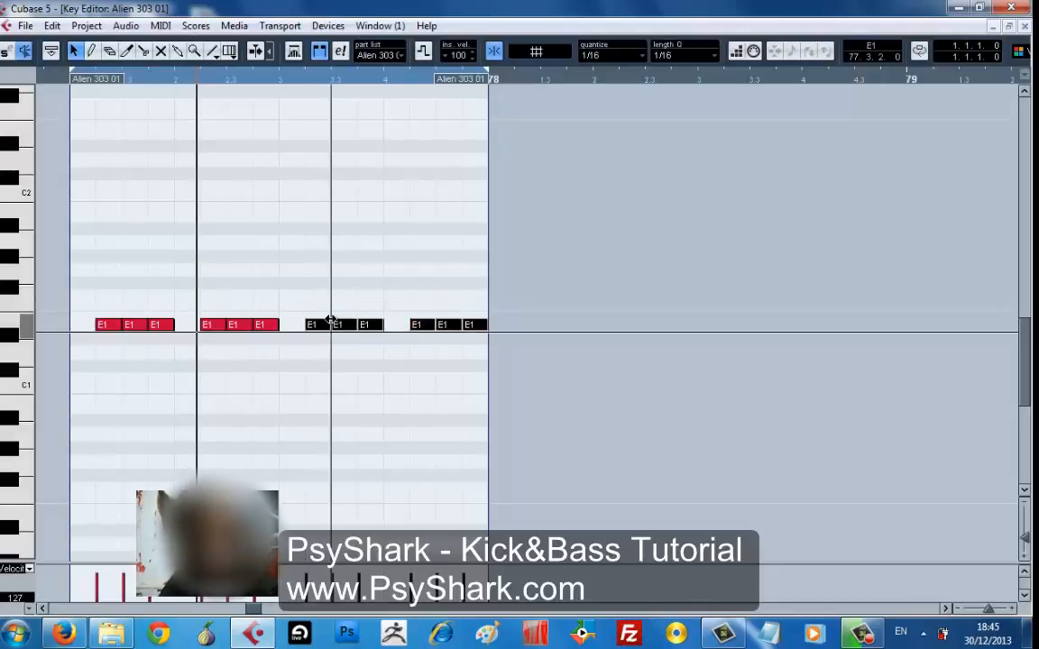
- Play the loop and try all bass notes at other pitches by semitones, down to C#1 and up to F#1
key(space)
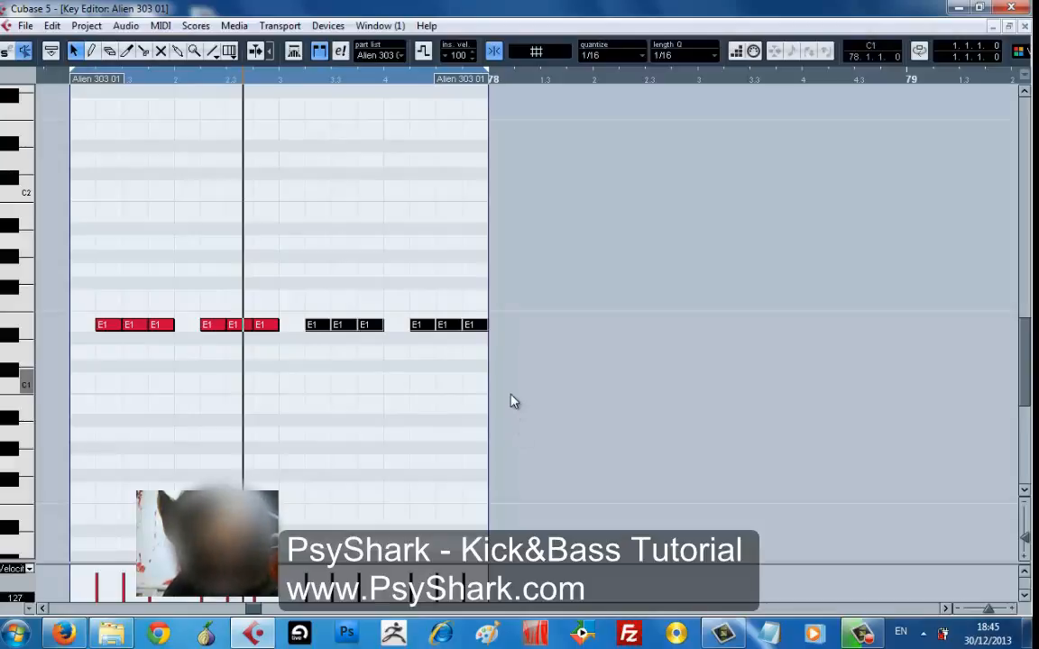
drag(510, 394, 78, 219)
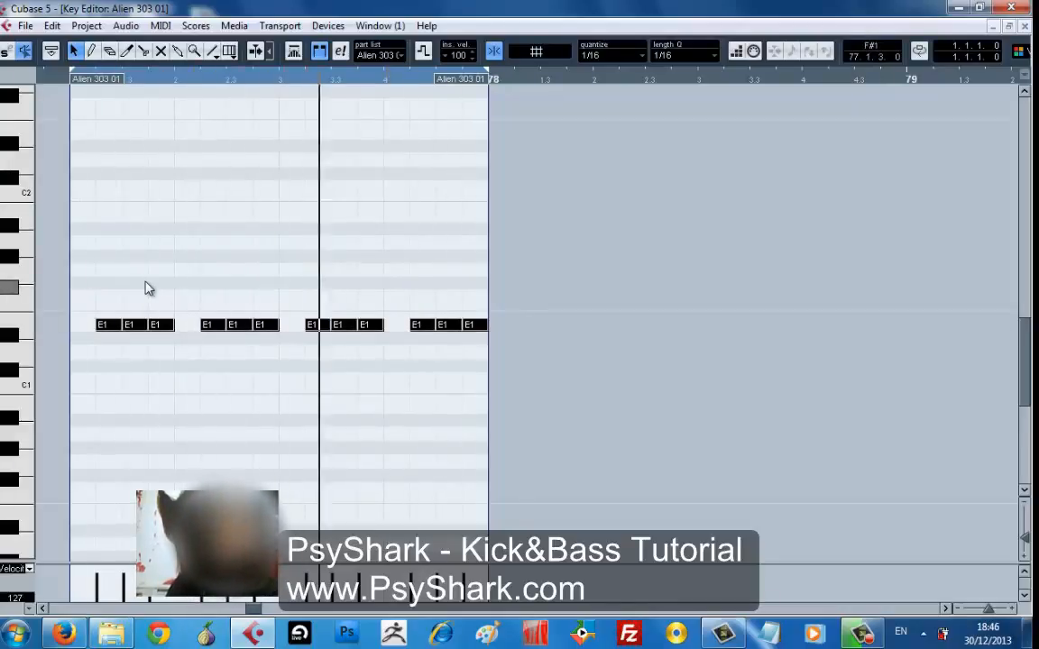
key(Down)
key(Up)
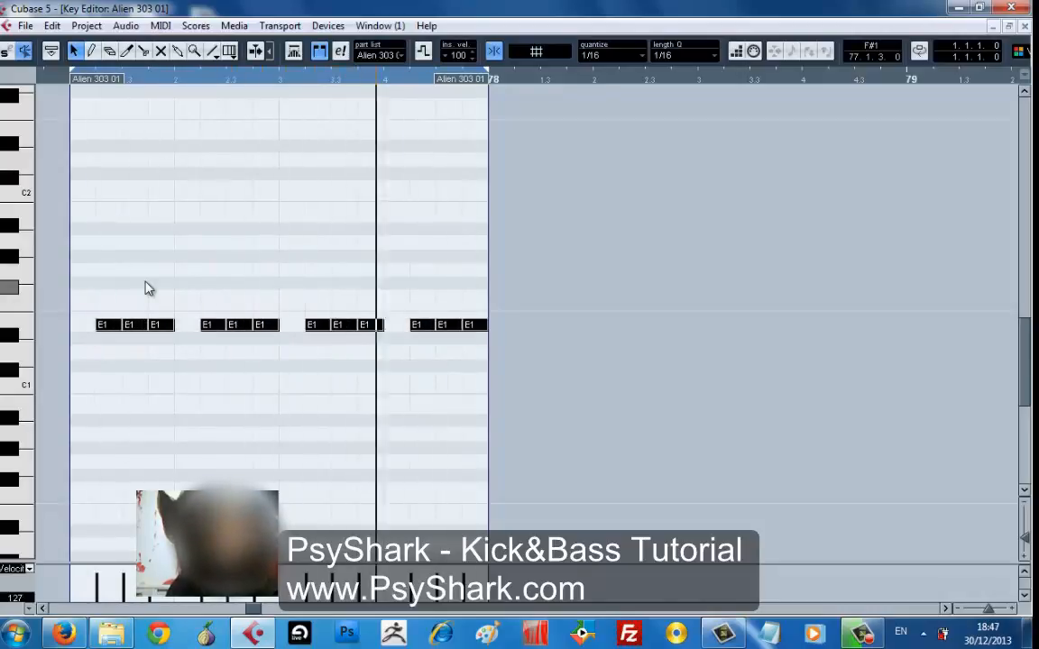
key(Down)
key(Down)
key(Down)
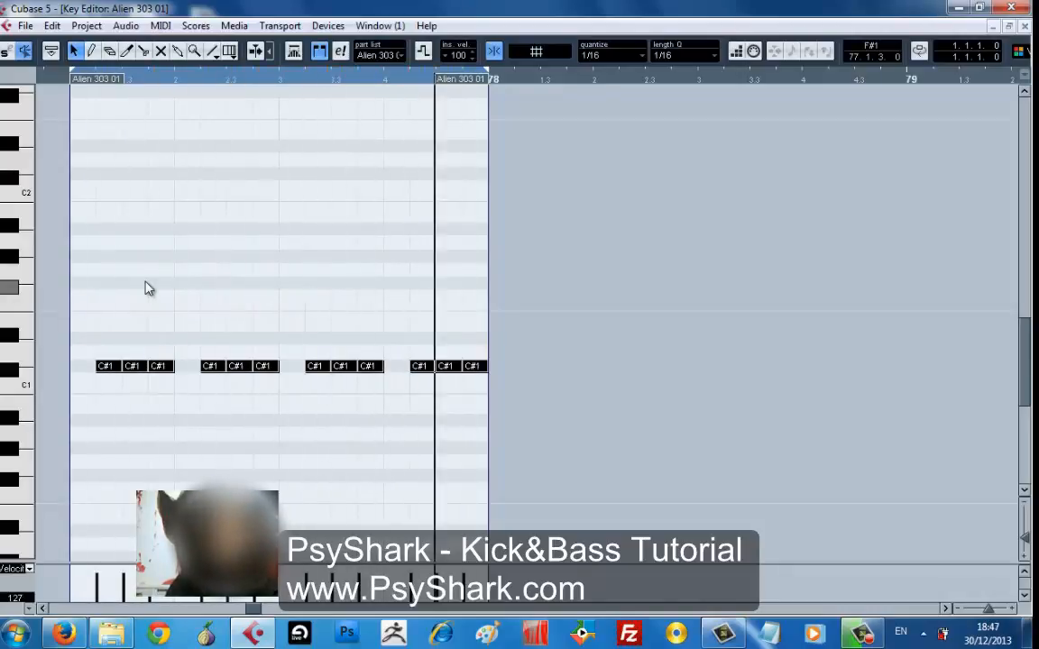
key(Up)
key(Up)
key(Up)
key(Up)
key(Up)
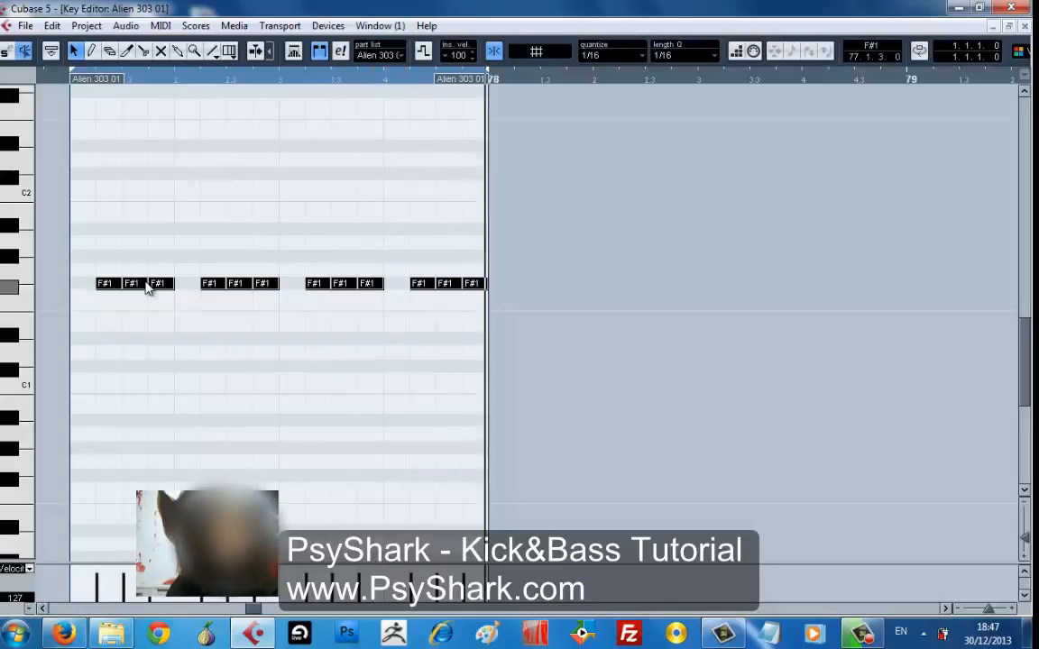
- Lower all the bass notes semitone by semitone to F0 while listening to the loop
key(Down)
key(Down)
key(Down)
key(Down)
key(Down)
key(Down)
key(Down)
key(Down)
key(Down)
key(Down)
key(Down)
key(Down)
key(Down)
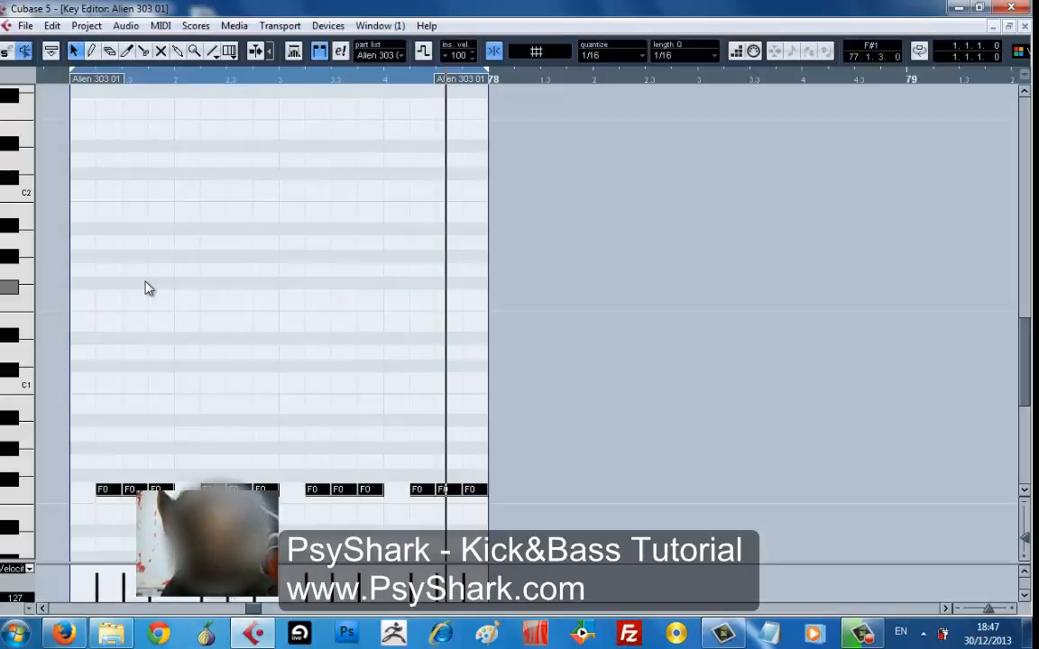
- Try the bass pattern in other octaves, raising it to F2 and dropping it to F-2
key(shift+Up)
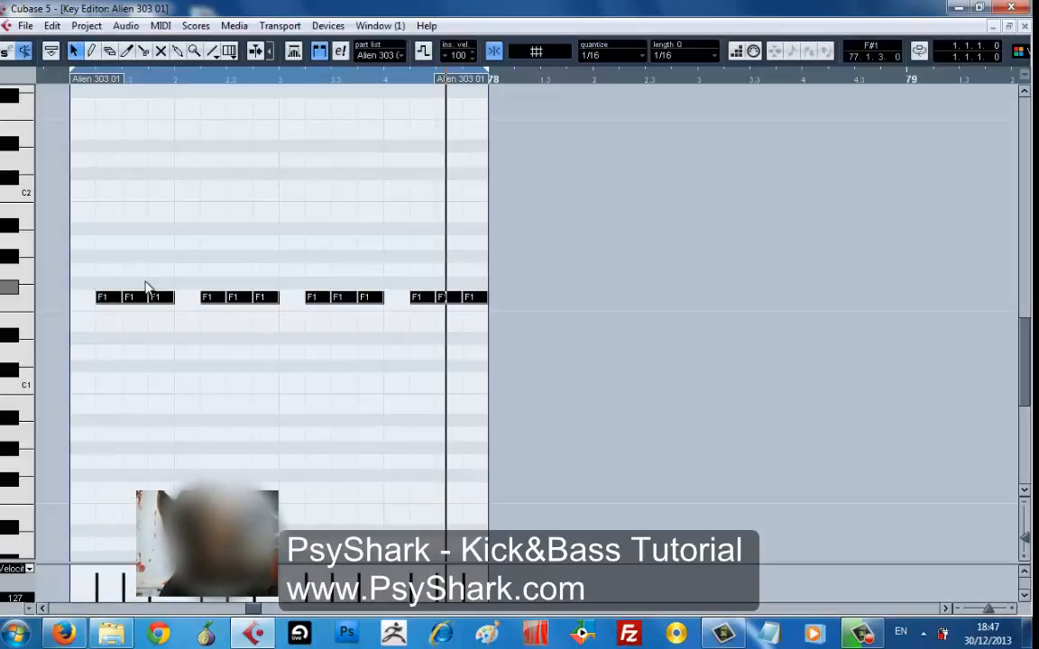
key(space)
key(shift+Up)
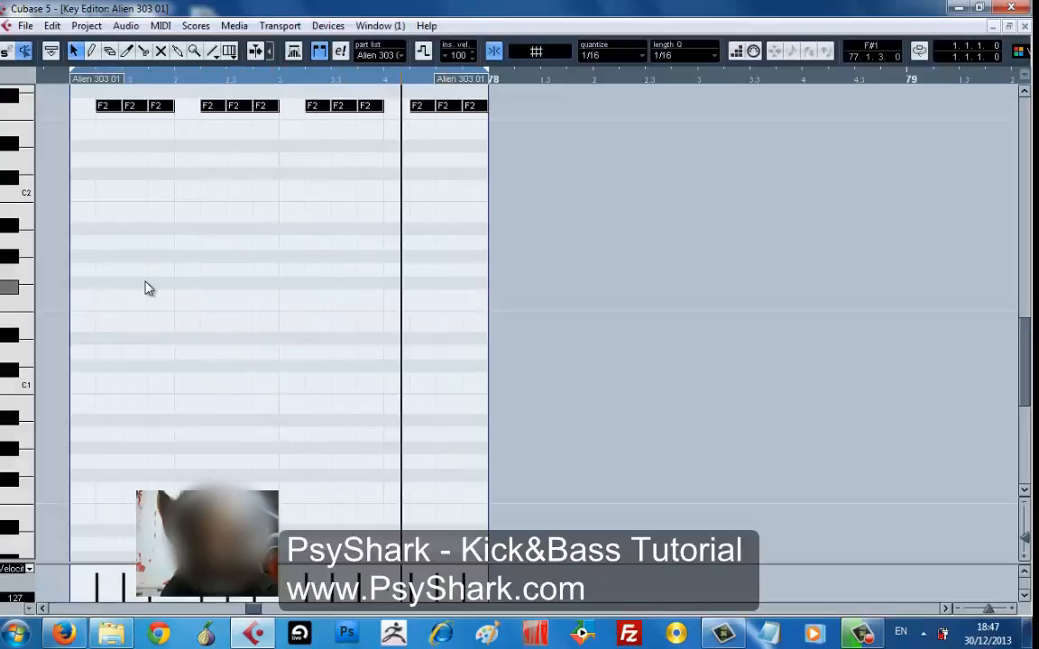
key(shift+Down)
key(shift+Down)
key(shift+Down)
key(shift+Down)
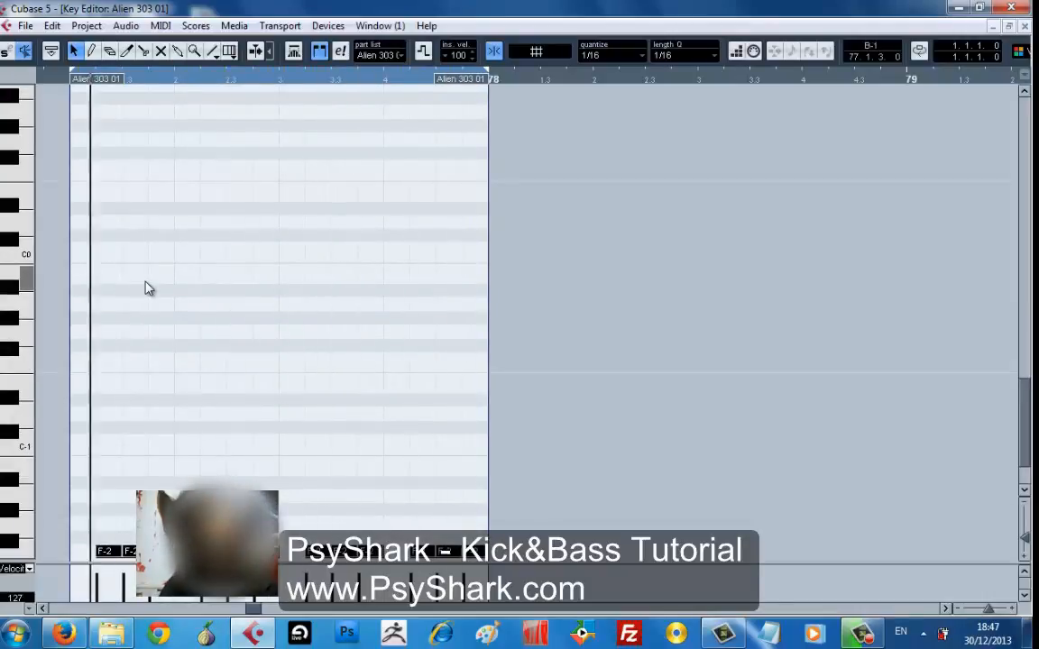
- Raise all the bass notes octave by octave to F6
key(shift+Up)
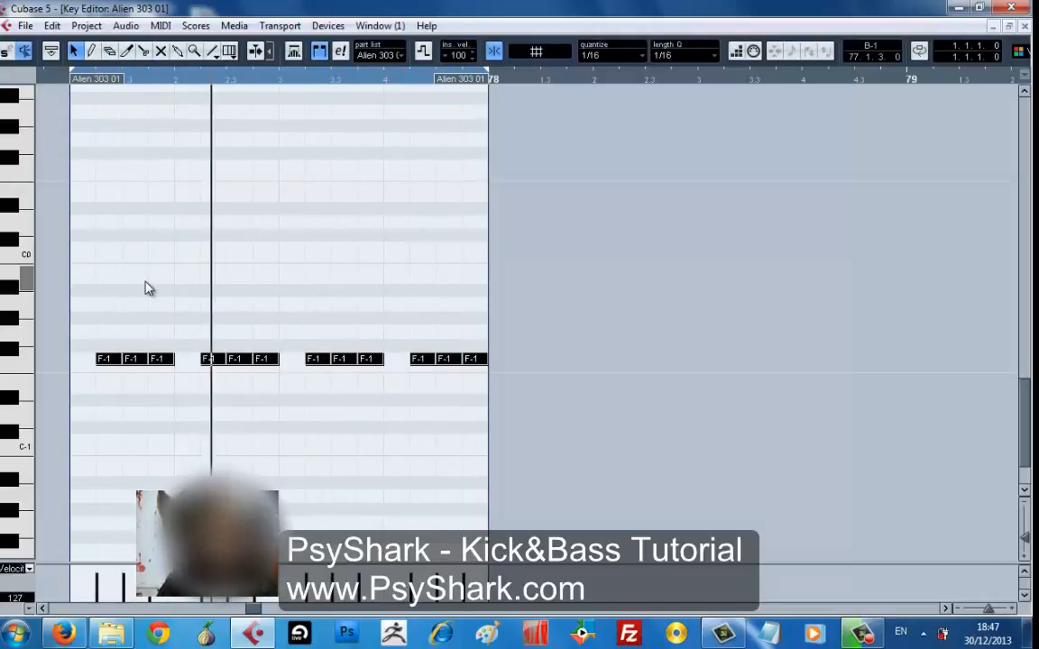
key(shift+Up)
key(shift+Up)
key(shift+Up)
key(shift+Up)
key(shift+Up)
key(shift+Up)
key(shift+Up)
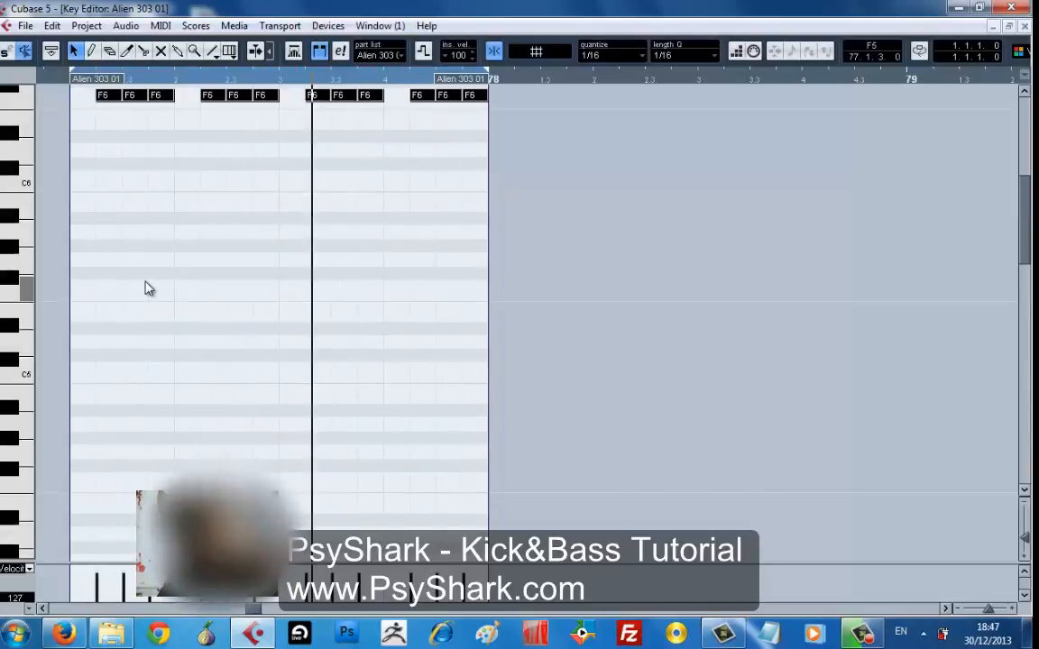
- Lower all the bass notes by octaves to F1, and a semitone further to E1
key(shift+Down)
key(shift+Down)
key(shift+Down)
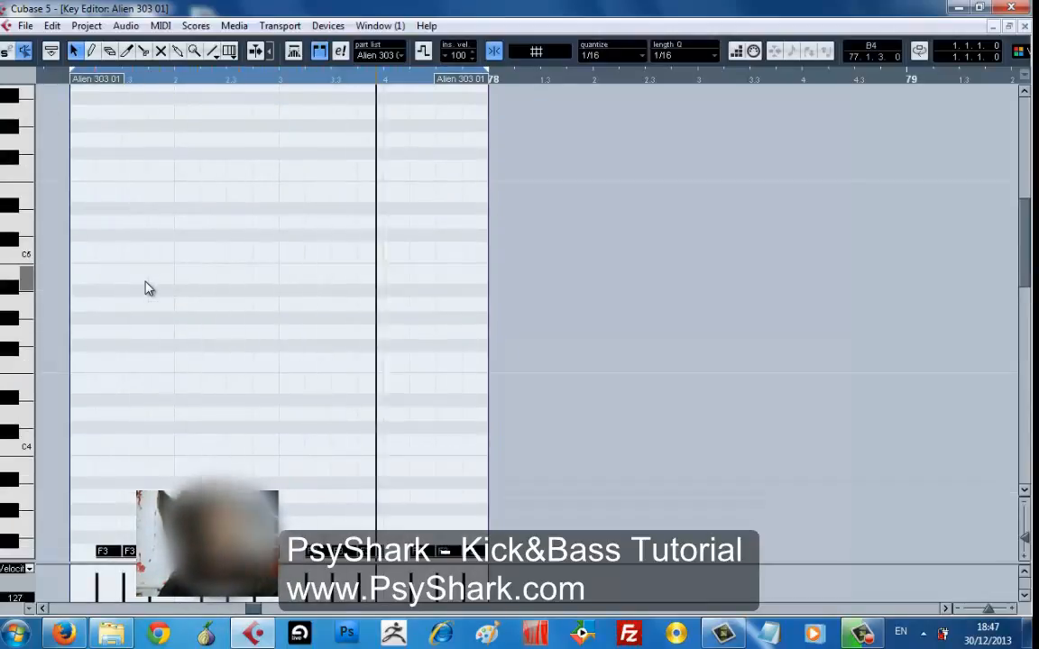
key(shift+Down)
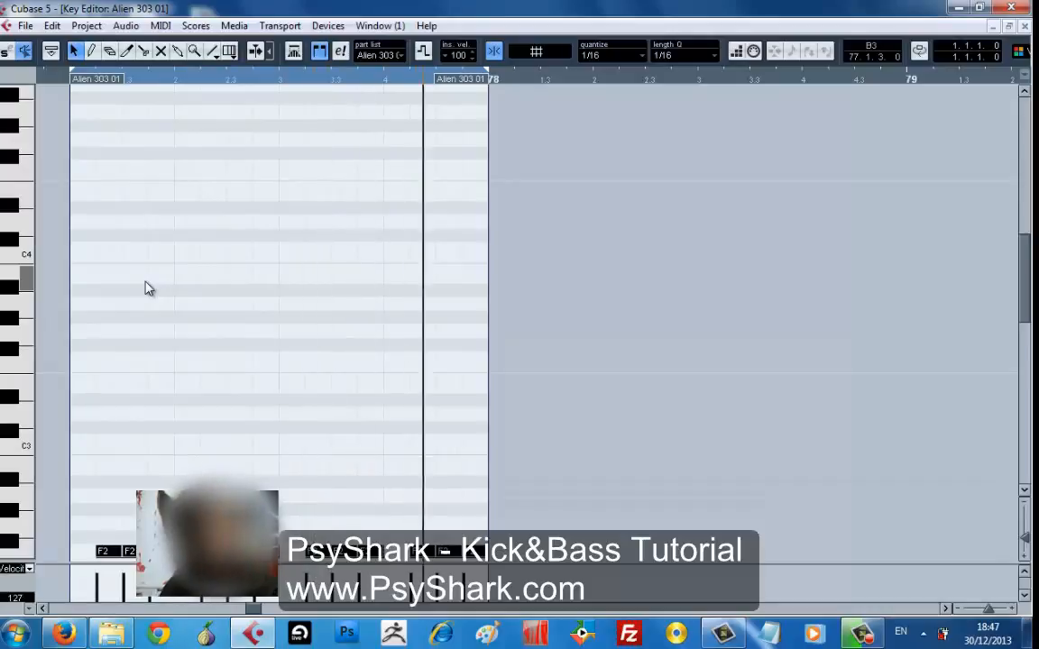
key(shift+Down)
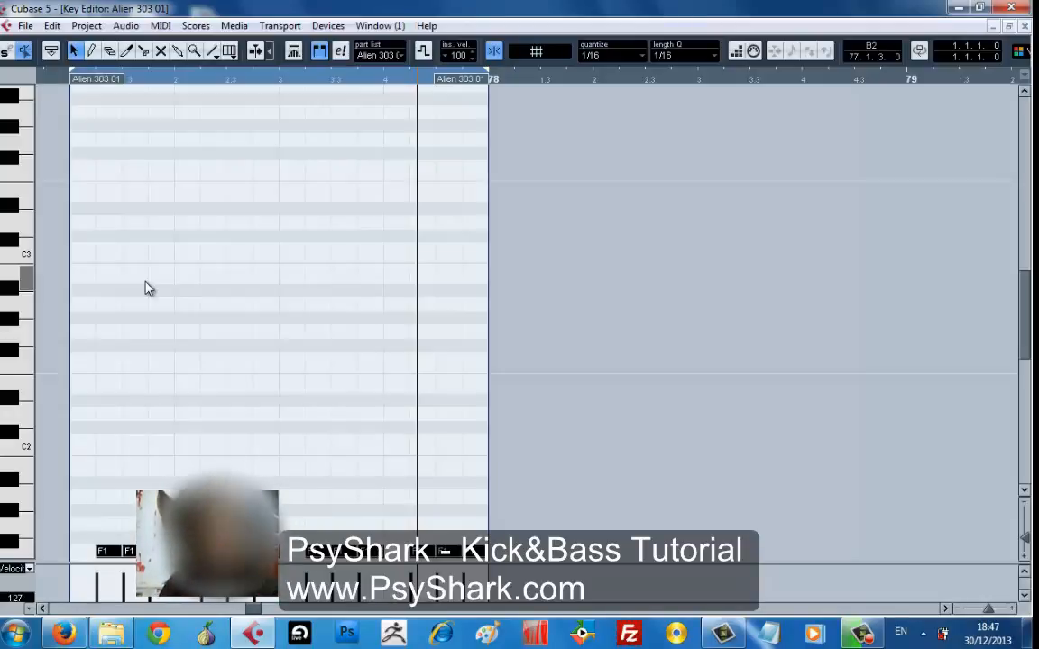
drag(1022, 300, 1026, 359)
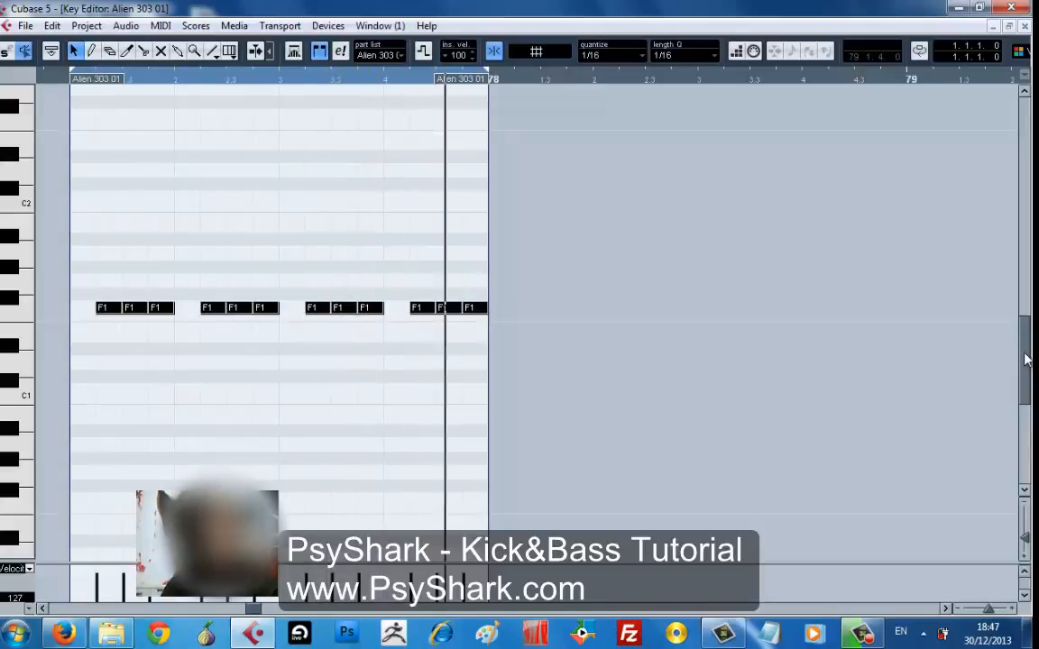
key(Down)
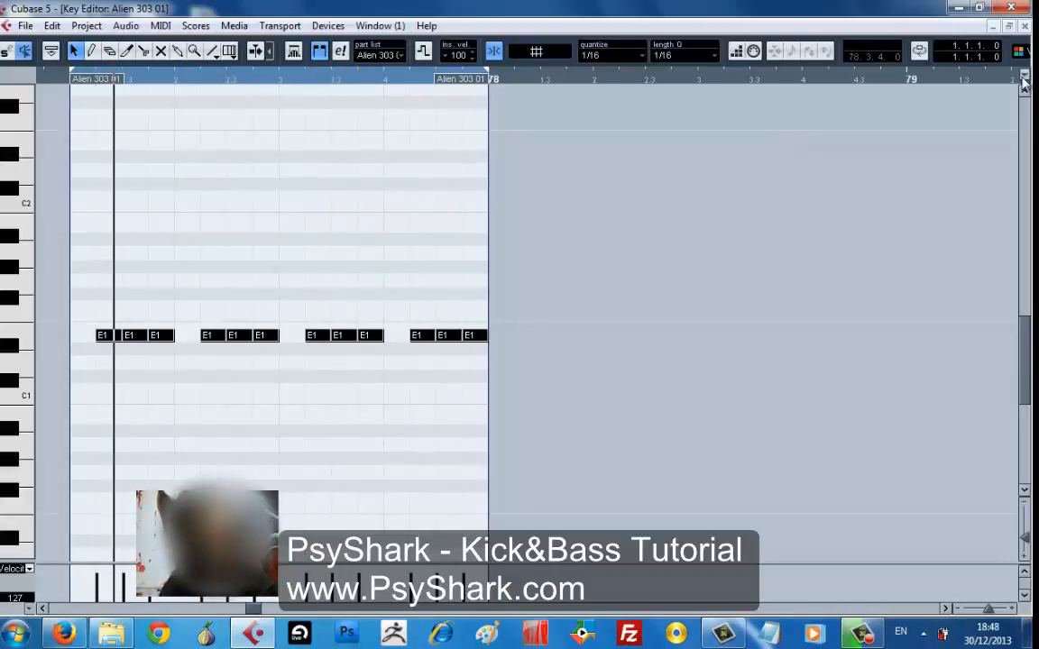
- Close the Key Editor and maximize the project window with the kick track's insert slots shown
click(993, 28)
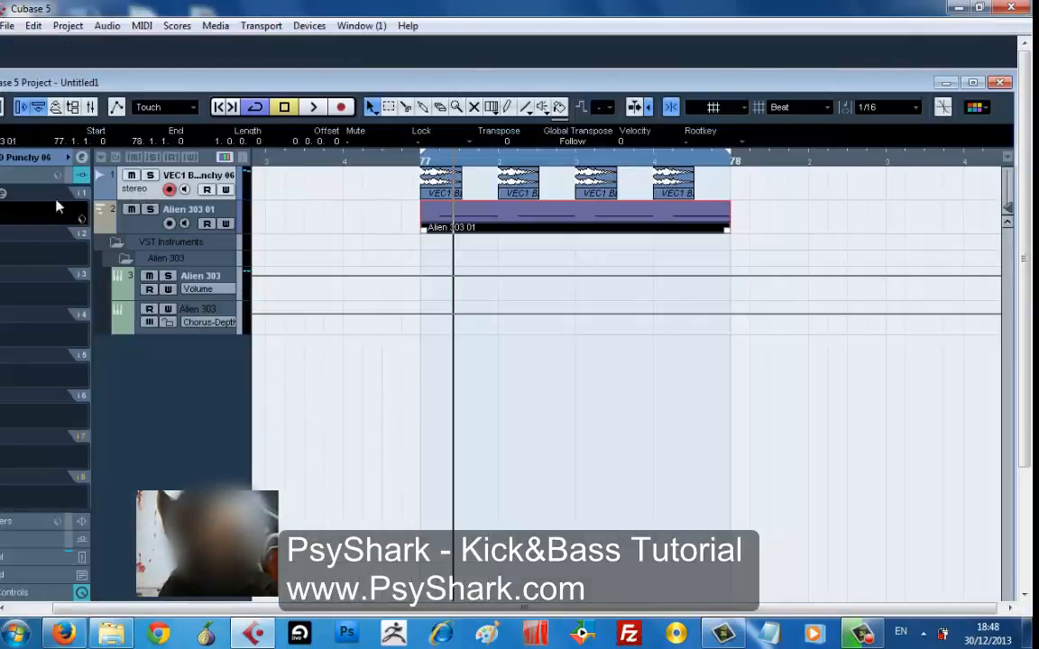
click(81, 175)
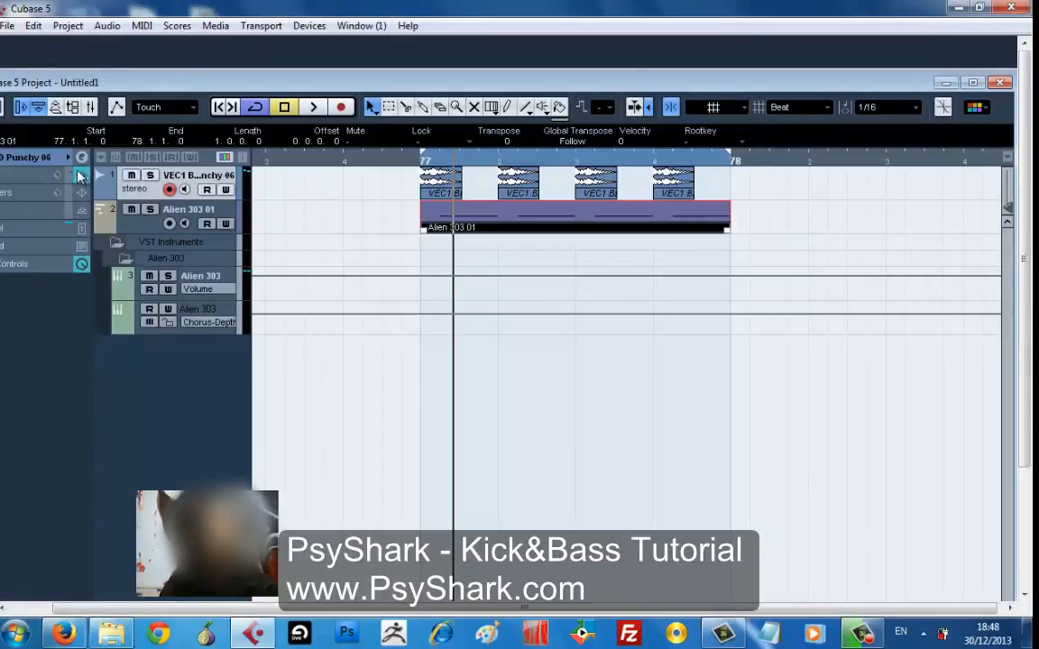
click(79, 175)
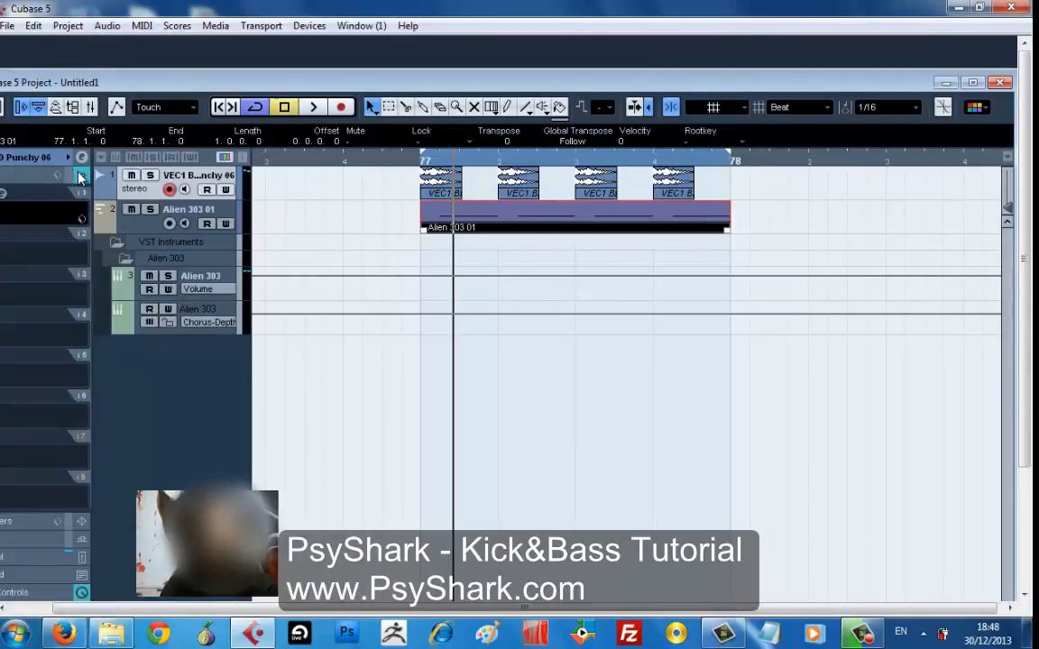
double_click(156, 84)
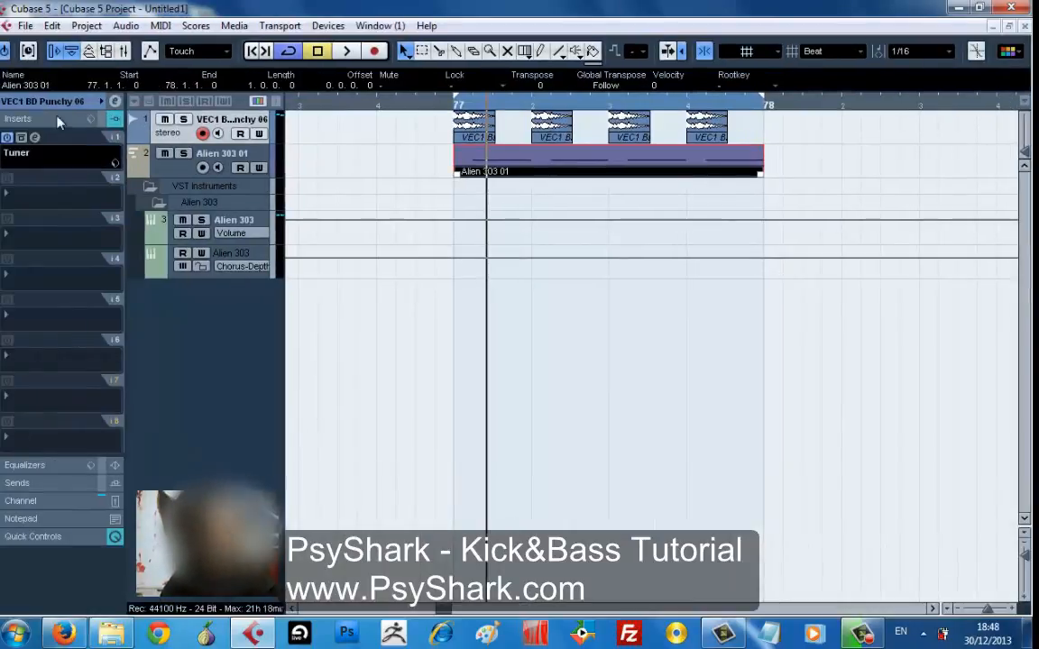
- Open the kick track's Tuner, play the kick and bass loop to check its pitch reading, and close the Tuner
click(33, 139)
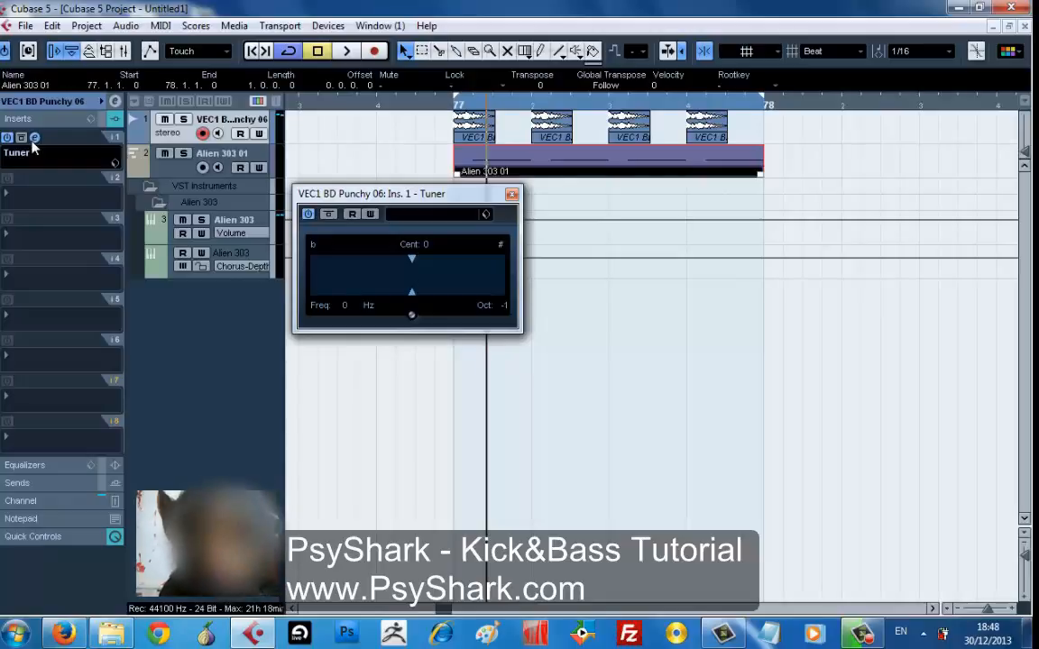
key(space)
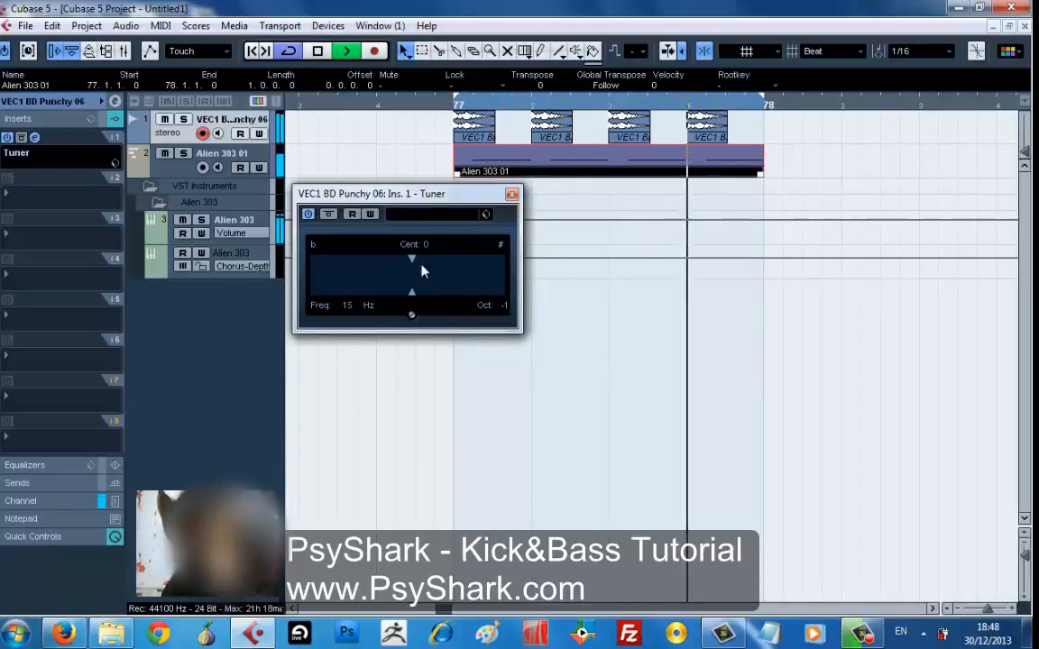
key(space)
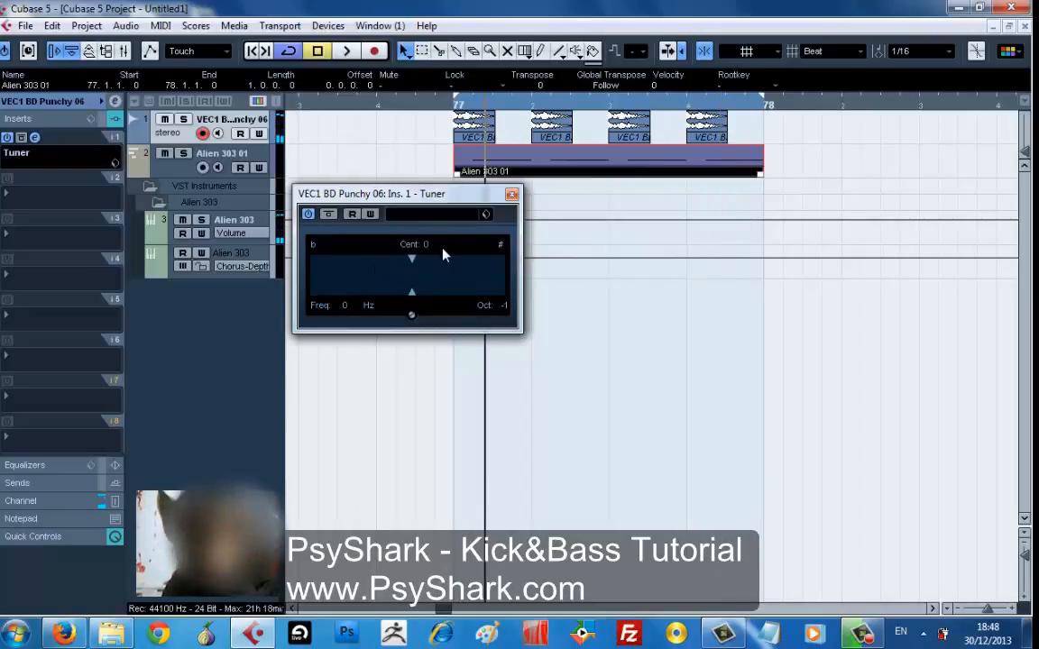
key(space)
key(space)
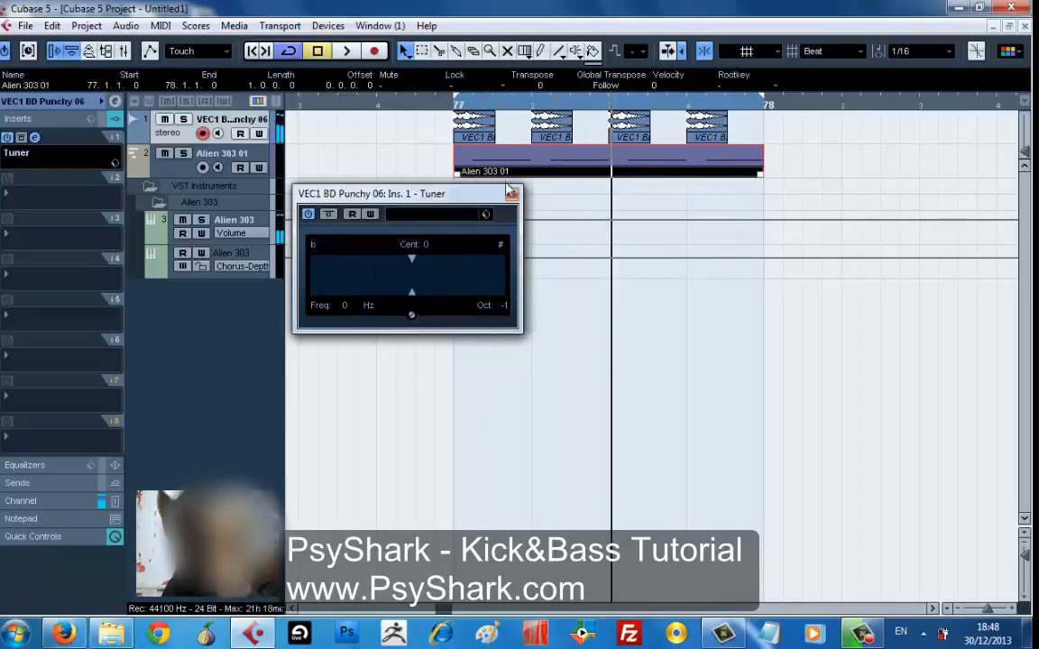
click(512, 193)
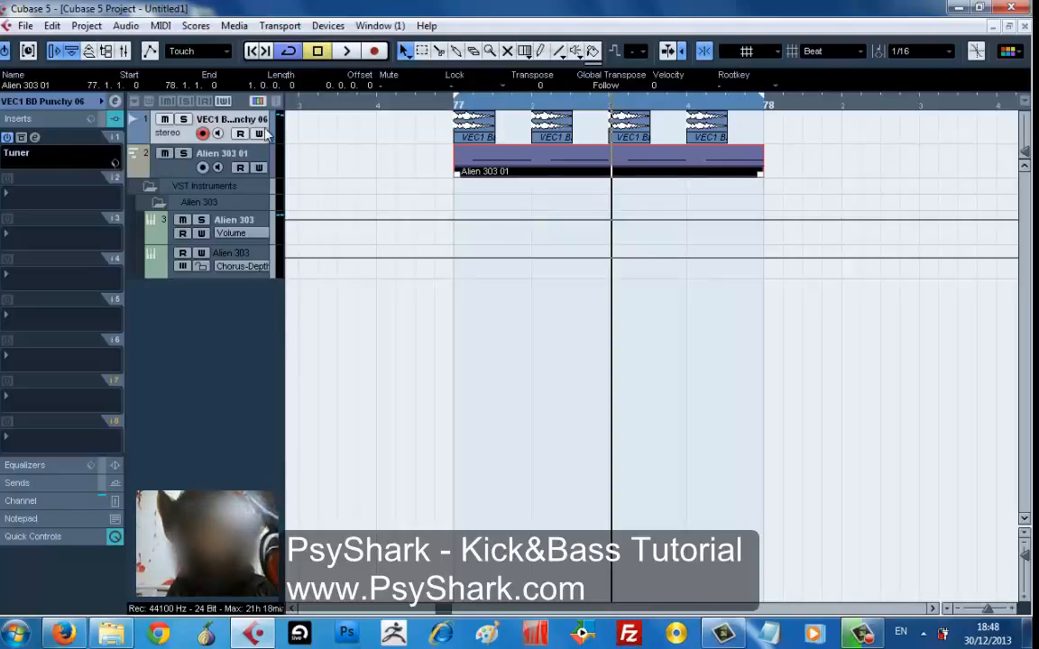
- Try looping only the first beat of bar 77 and play it
drag(515, 106, 511, 150)
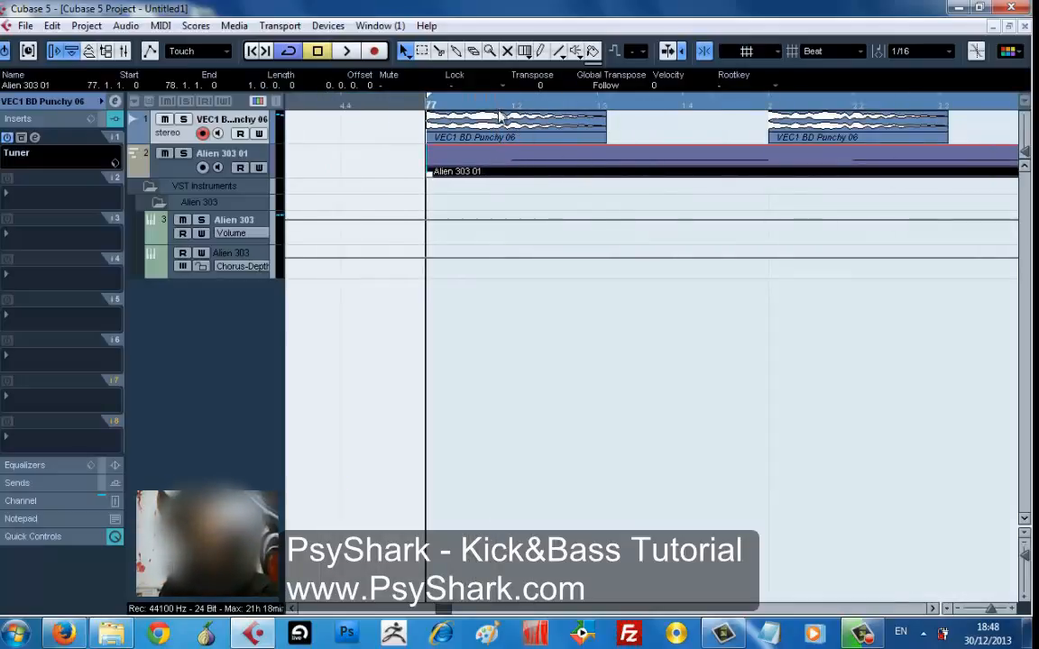
drag(514, 115, 495, 27)
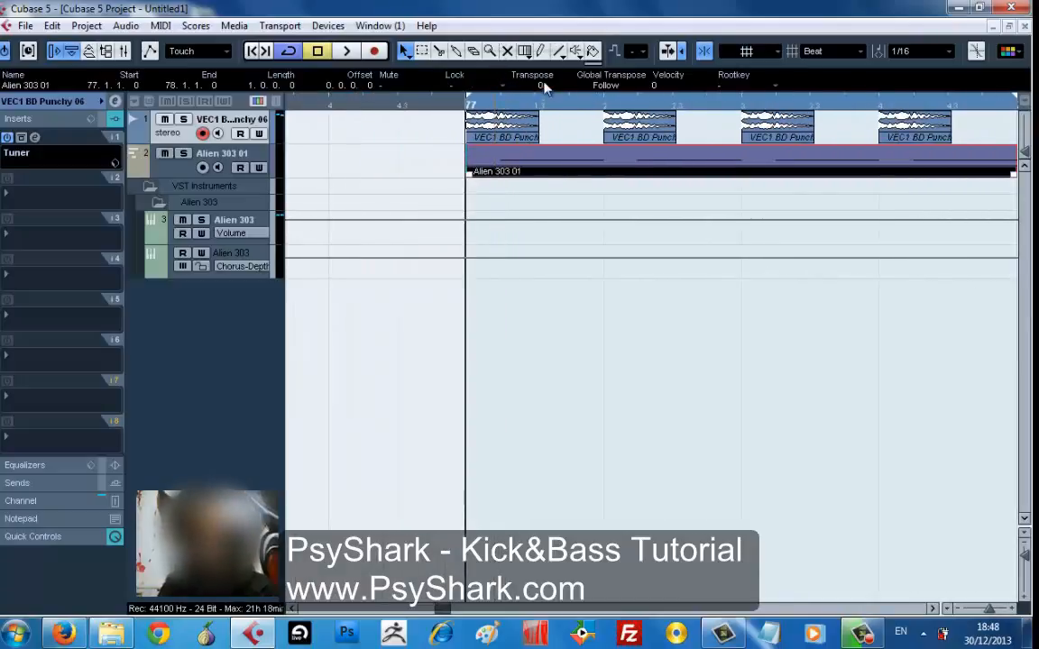
drag(469, 95, 603, 94)
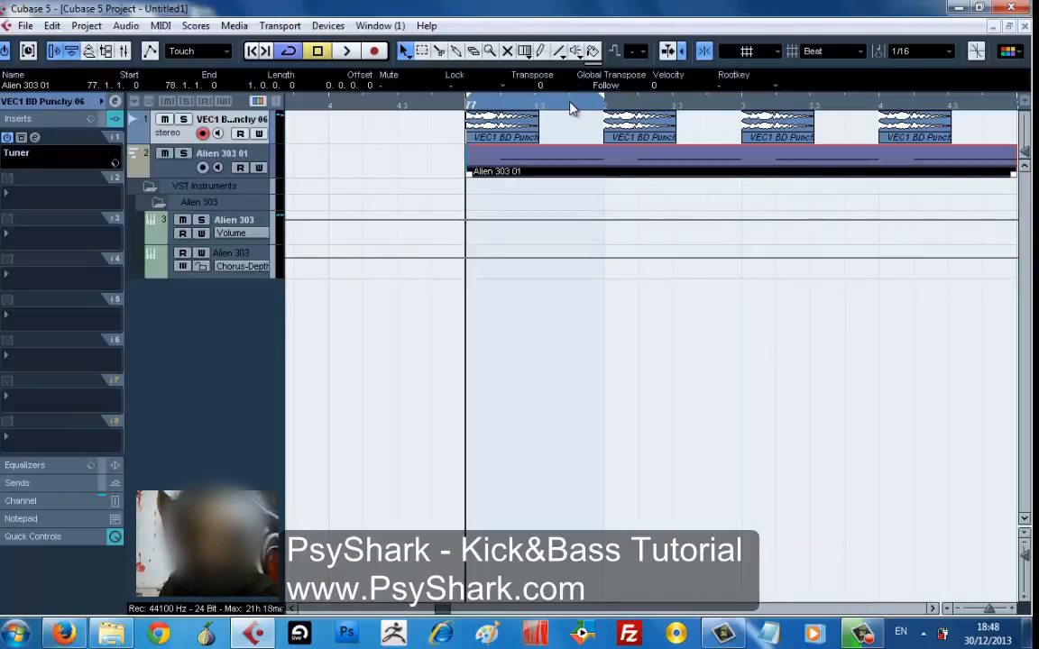
drag(570, 109, 574, 59)
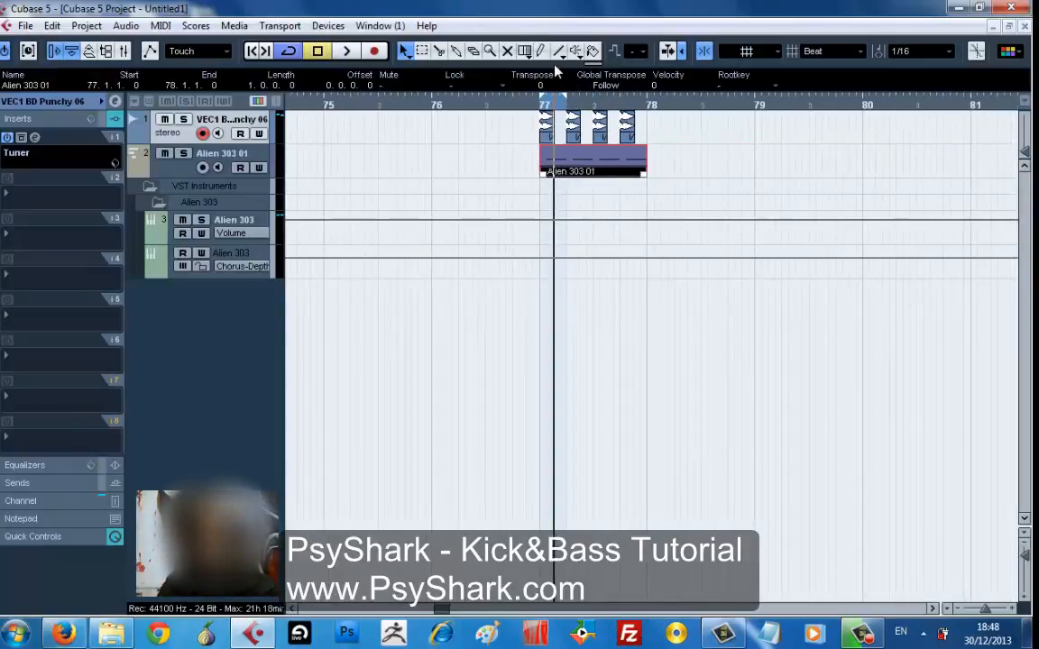
- Trim all four kick events to about one sixteenth note with a 0.0.0.10 fade-out, and play the loop
click(573, 128)
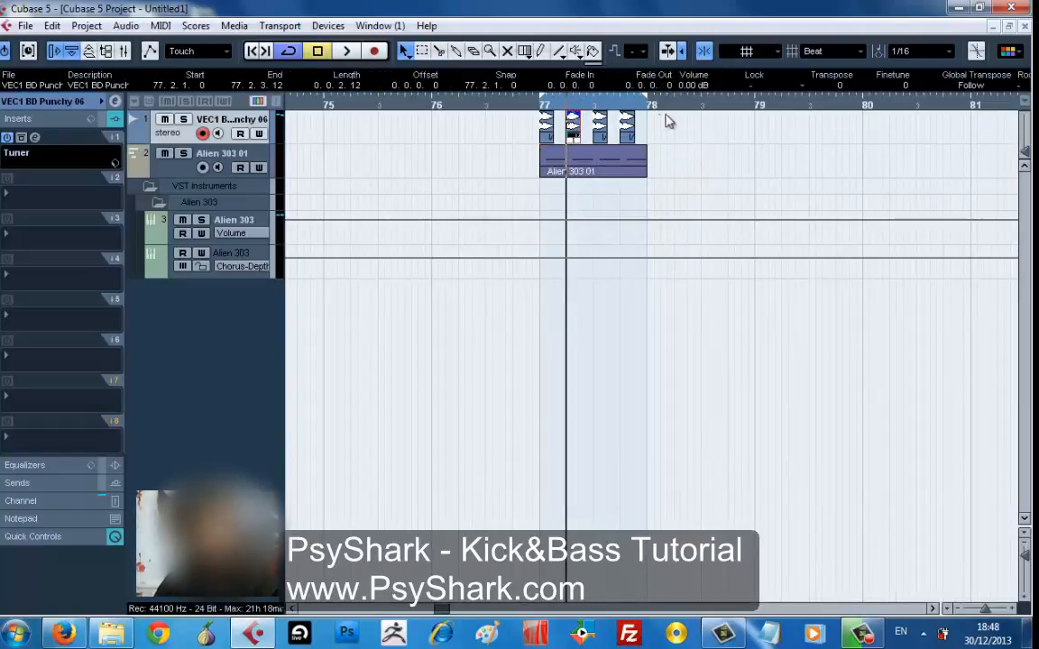
drag(680, 131, 538, 140)
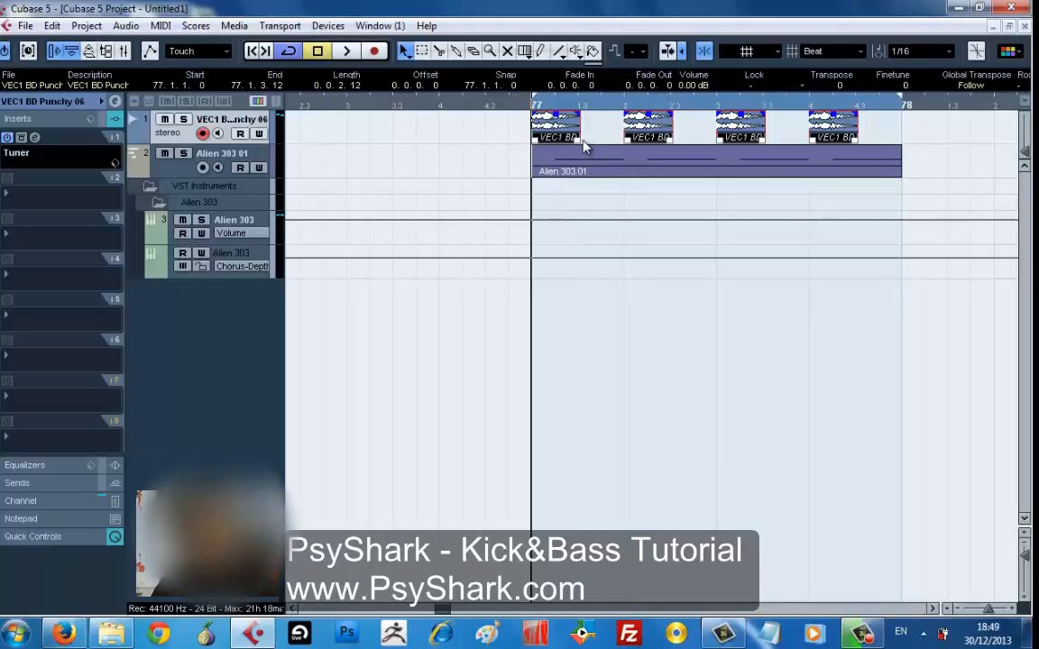
drag(582, 144, 548, 140)
drag(498, 101, 495, 134)
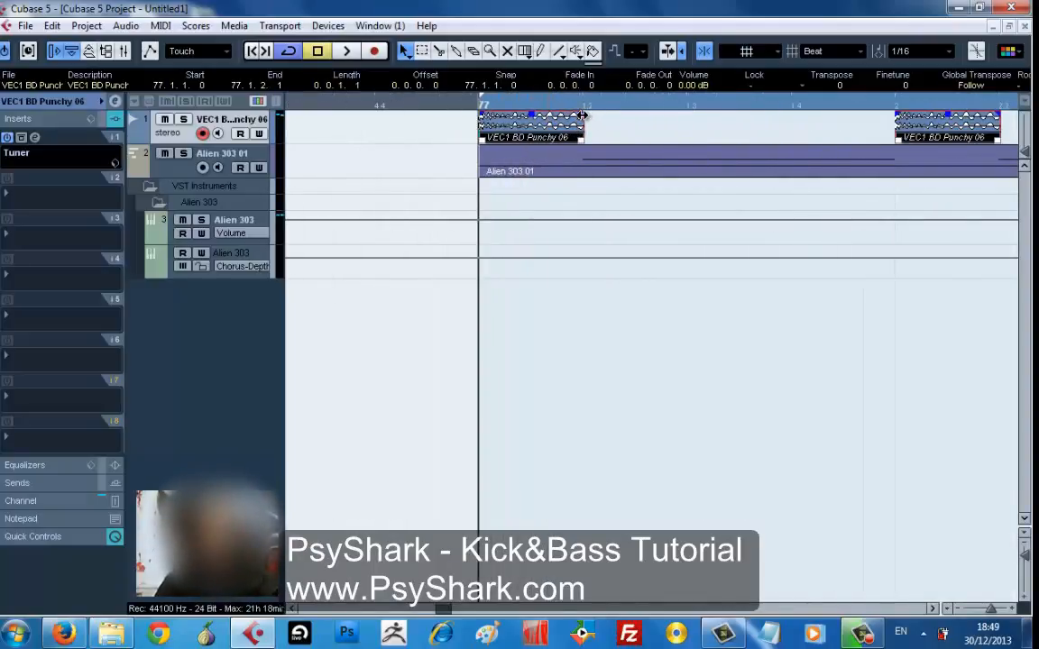
drag(583, 115, 573, 112)
key(space)
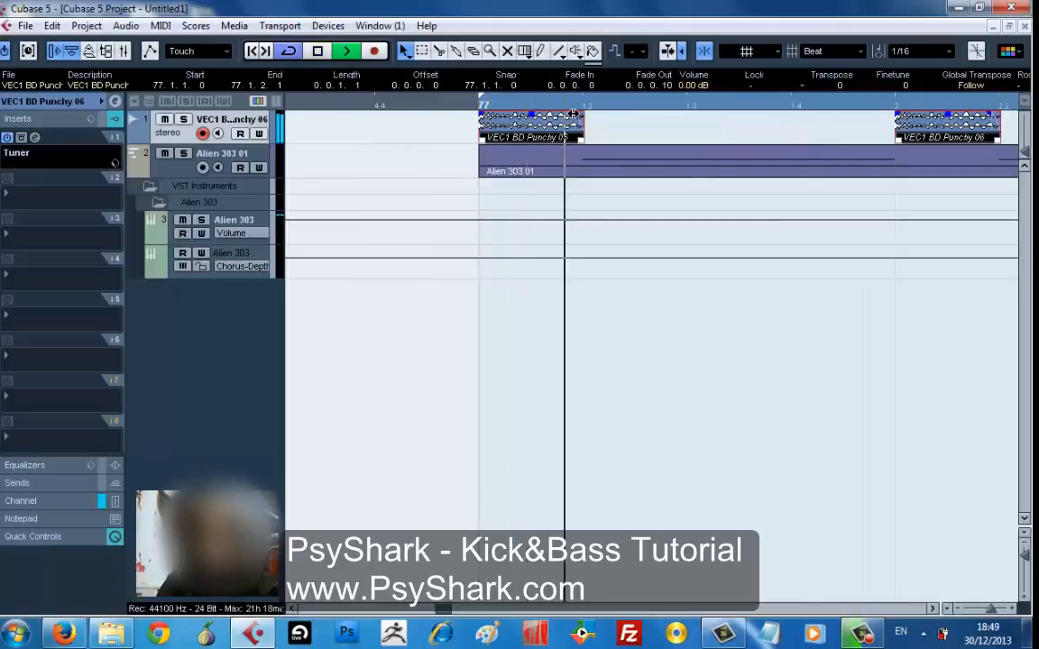
key(space)
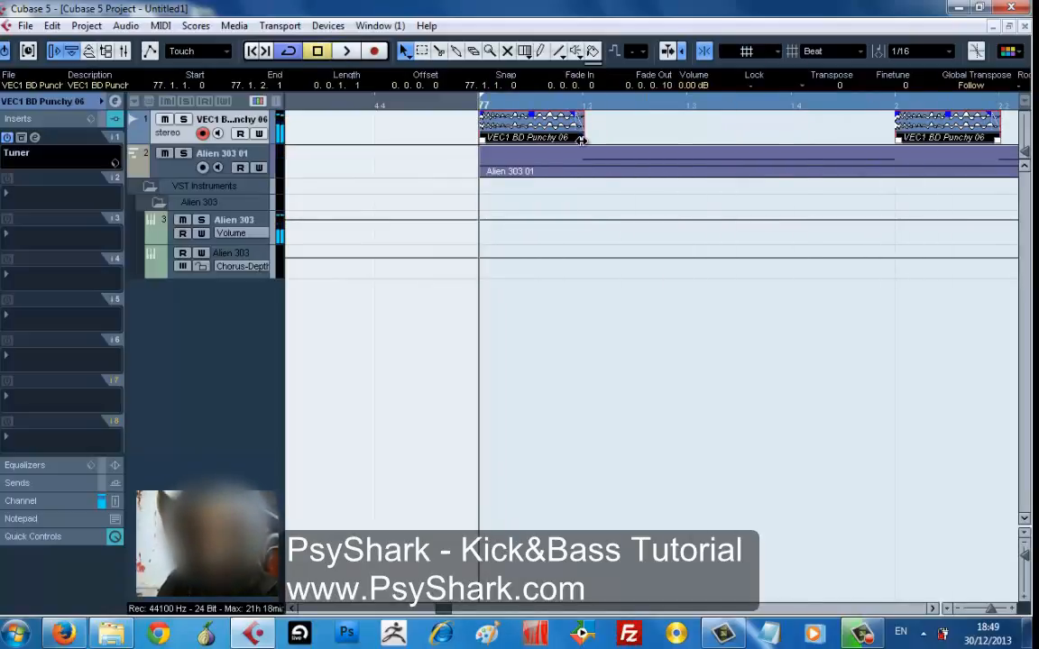
key(space)
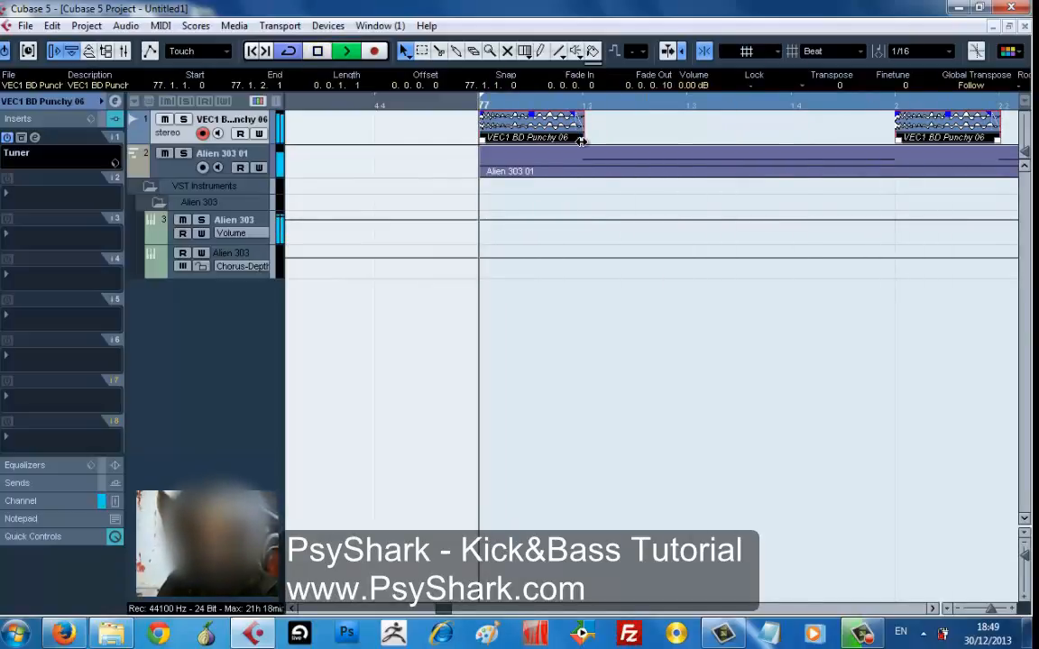
- Try the four kick events at a length of 0.0.0.38, extend them to 0.0.0.104, and play the loop
drag(582, 141, 510, 129)
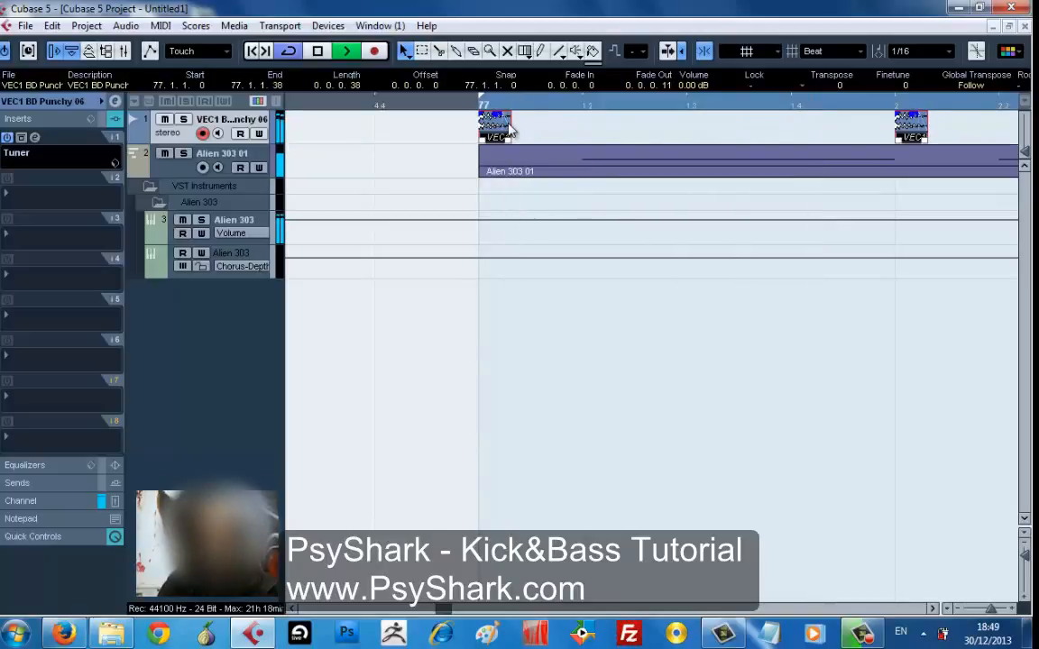
key(space)
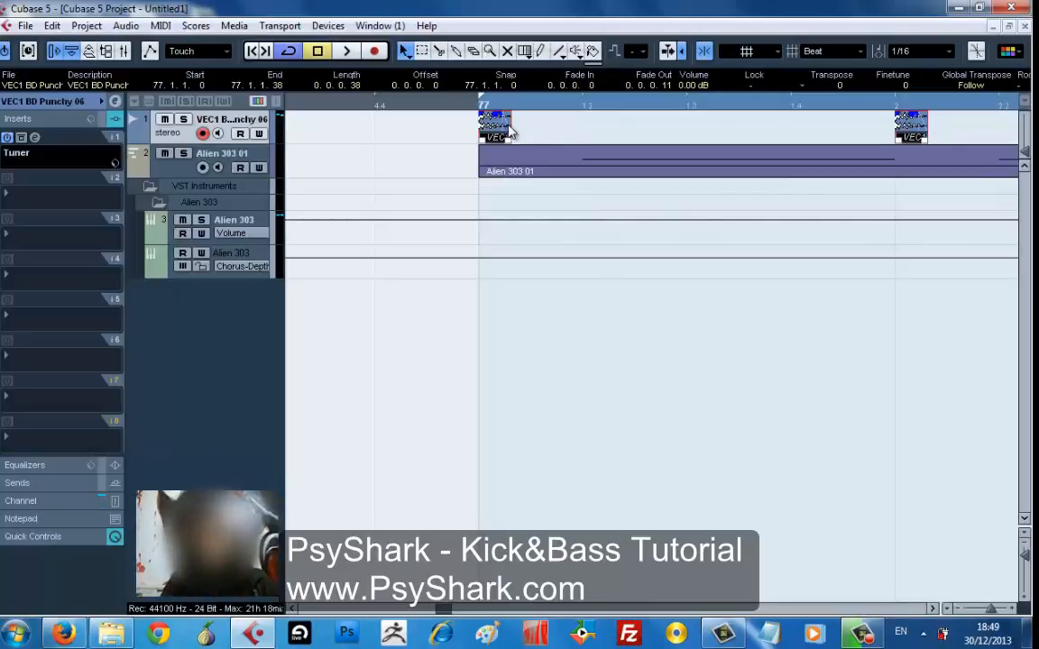
drag(510, 133, 564, 138)
key(space)
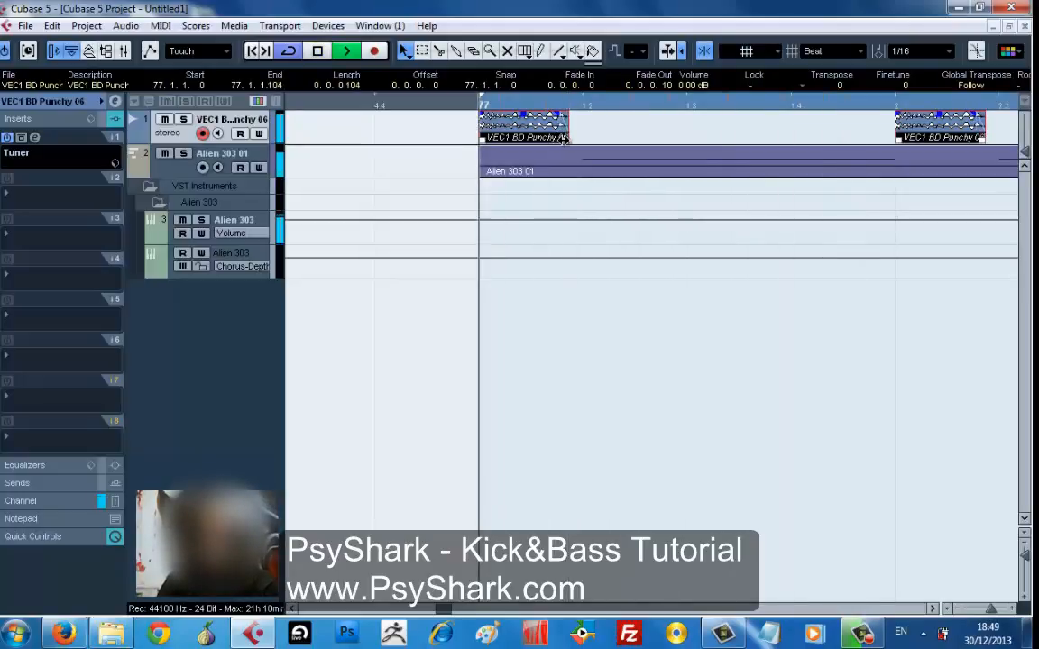
key(space)
- Open the Alien 303 01 bass part in the Key Editor, deselect its notes, and play the loop
key(g)
key(g)
key(g)
key(g)
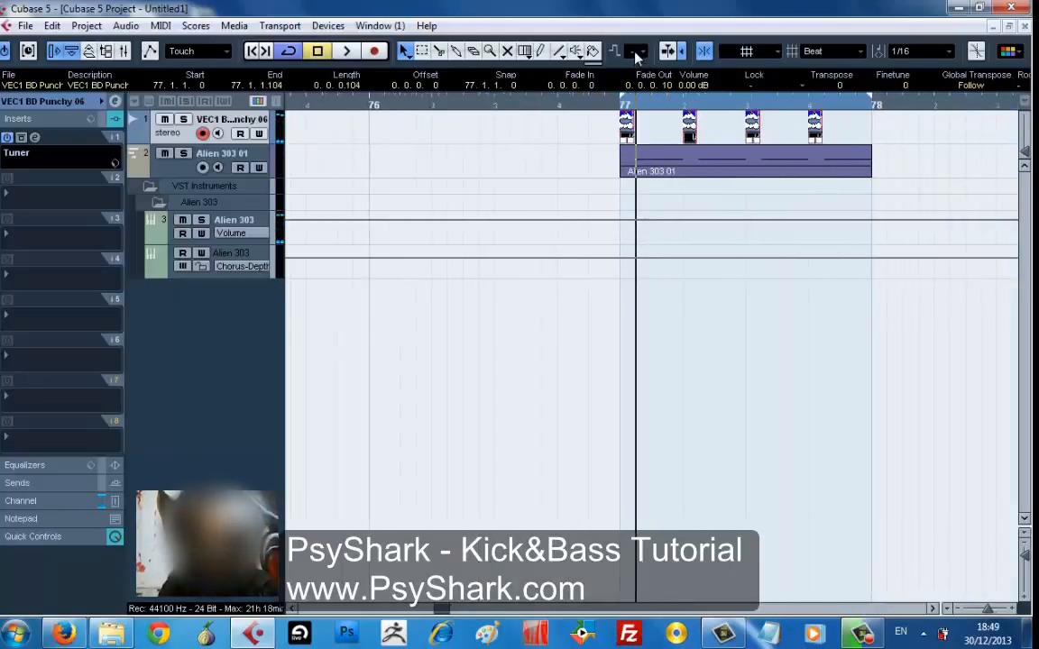
key(g)
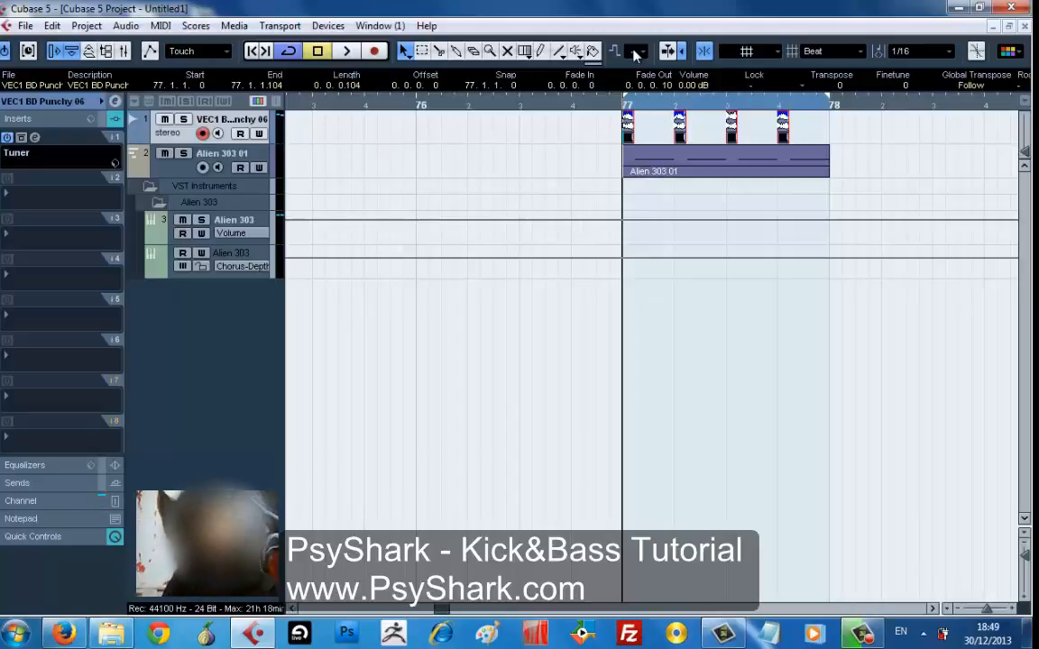
double_click(694, 169)
click(132, 139)
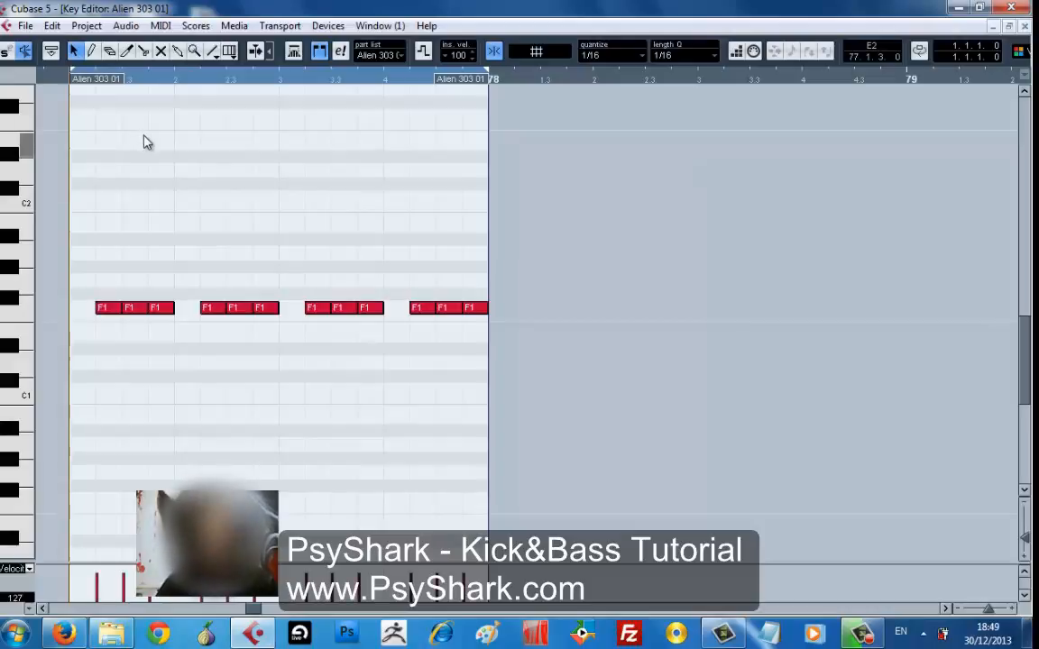
key(space)
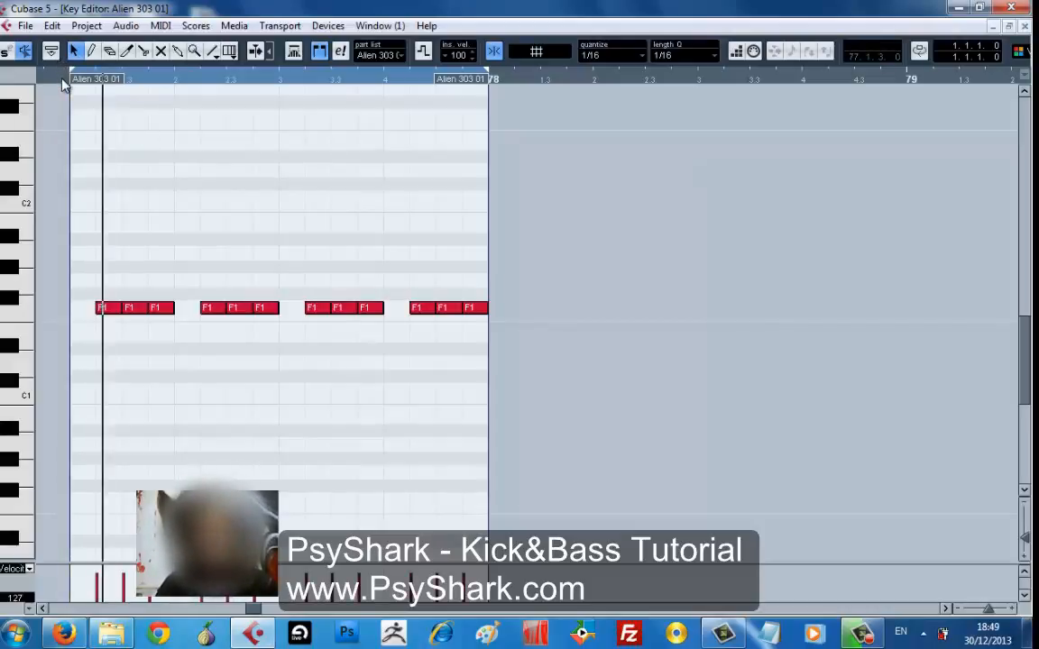
- Return to the maximized project window and compare the playing loop with the kick track muted and unmuted
click(1024, 25)
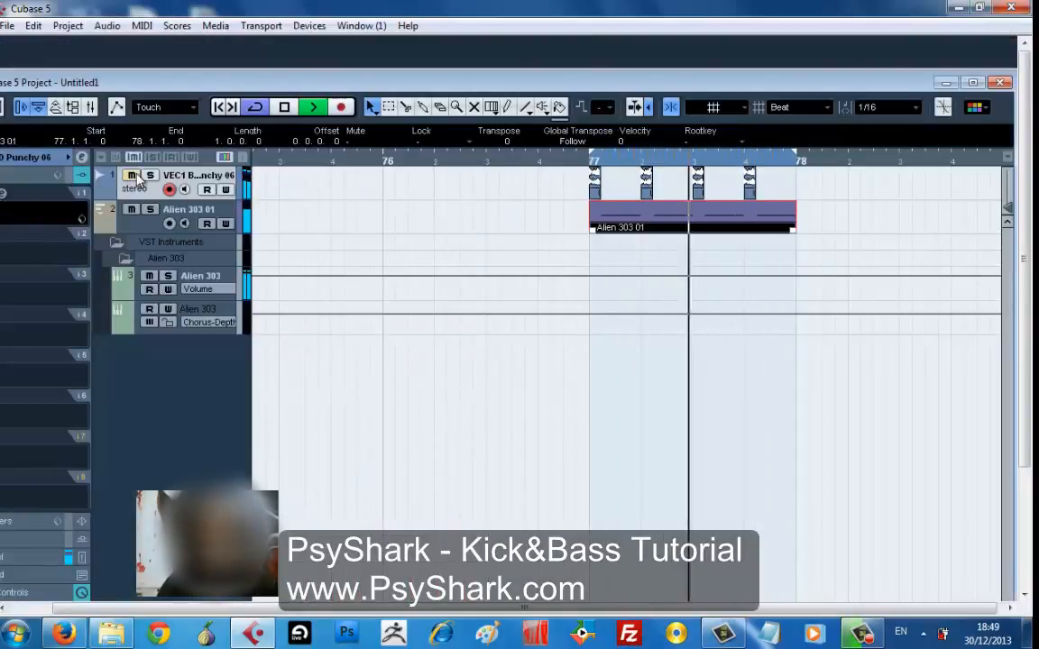
key(space)
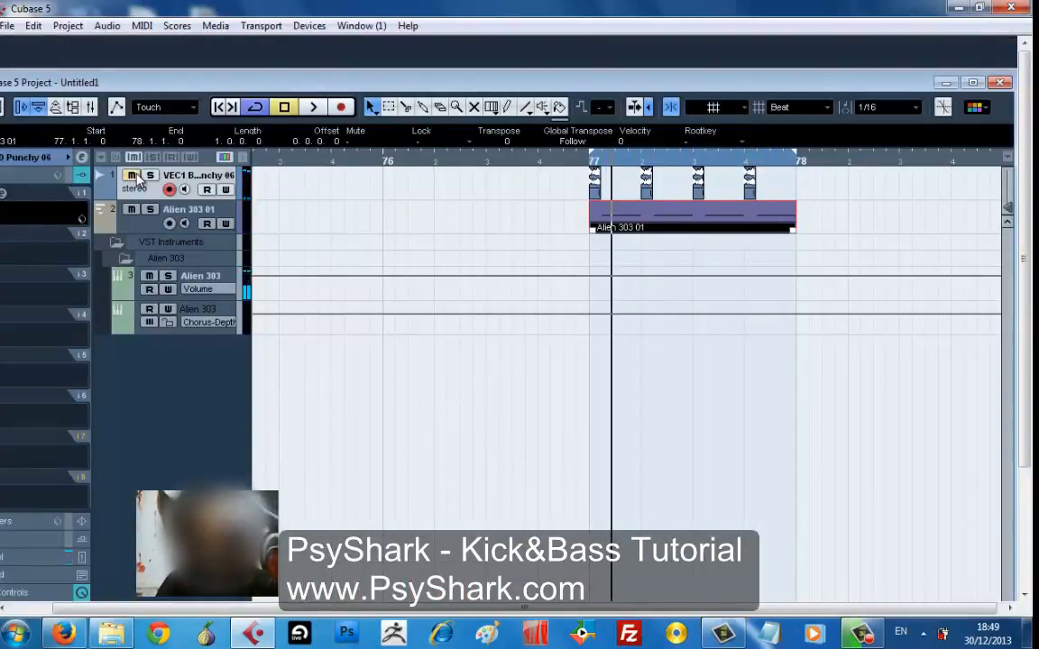
key(space)
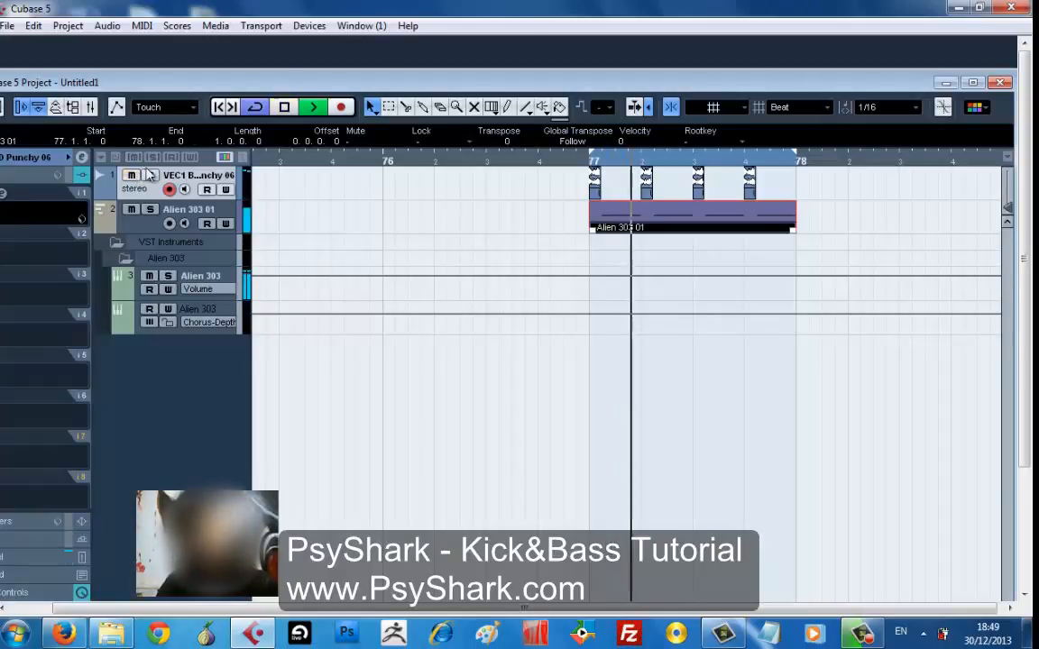
double_click(507, 82)
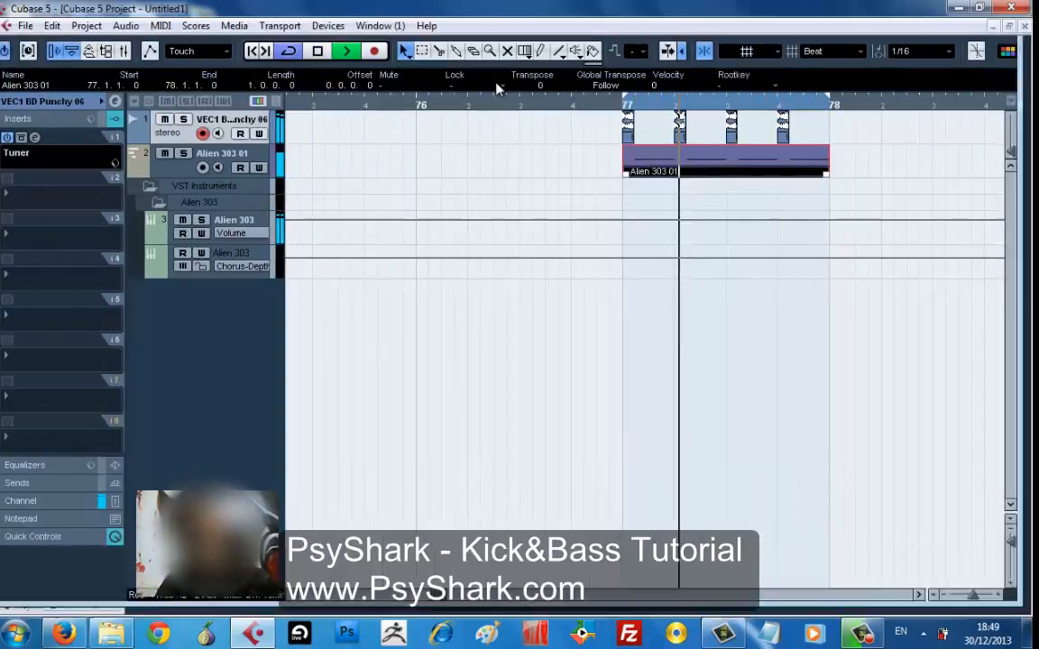
- Reopen the bass part in the Key Editor, select all its notes, and try shortening them, comparing with undo and redo
double_click(657, 170)
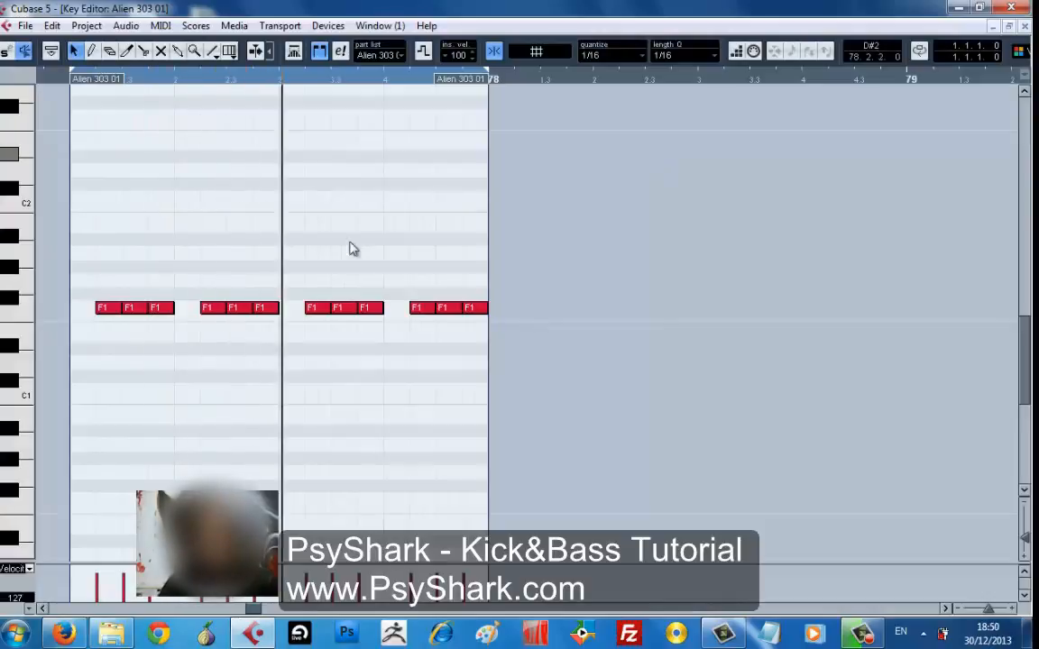
drag(473, 350, 90, 292)
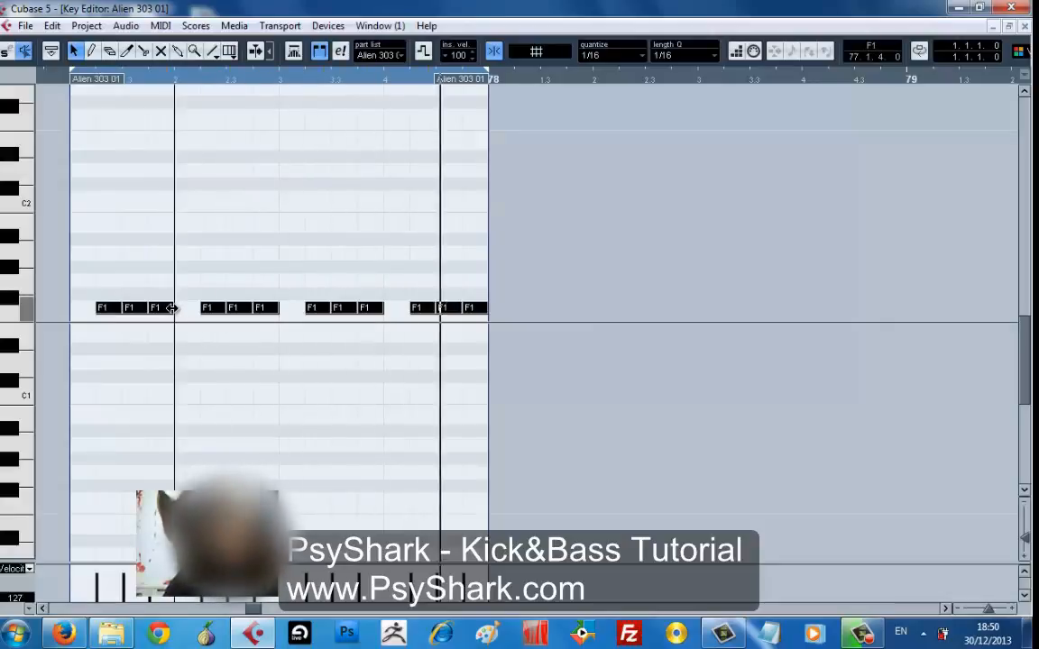
drag(120, 307, 118, 308)
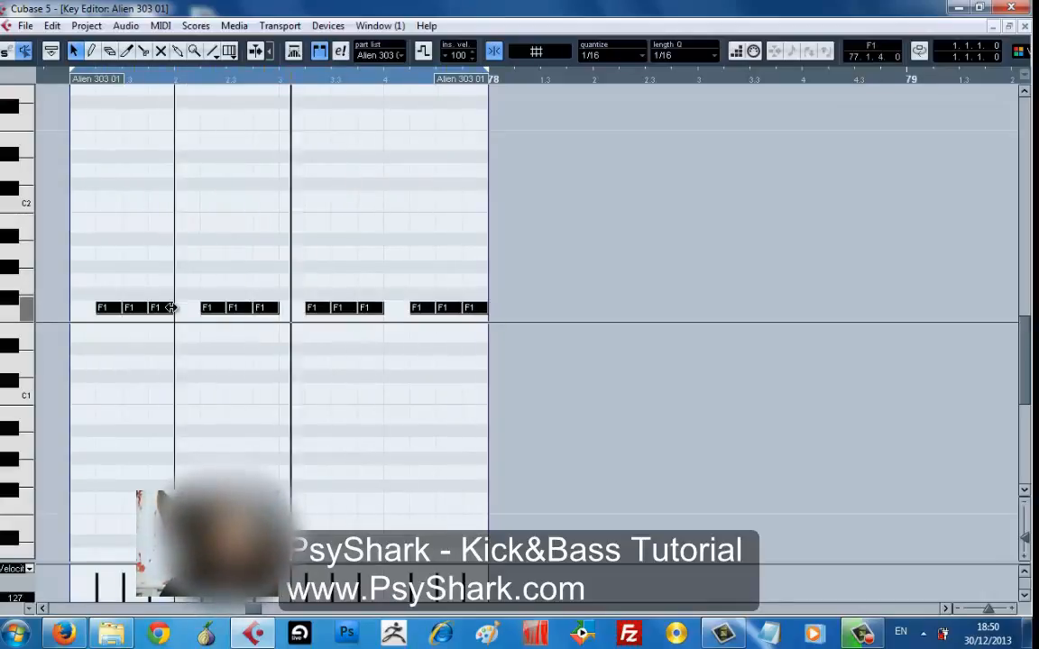
key(ctrl+z)
key(ctrl+shift+z)
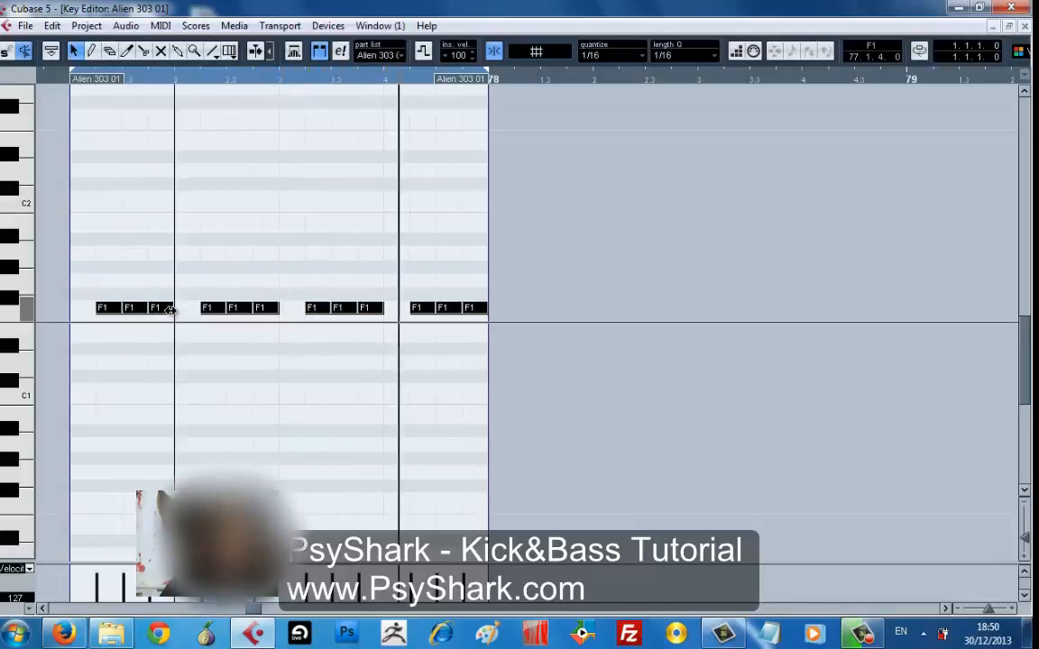
key(ctrl+z)
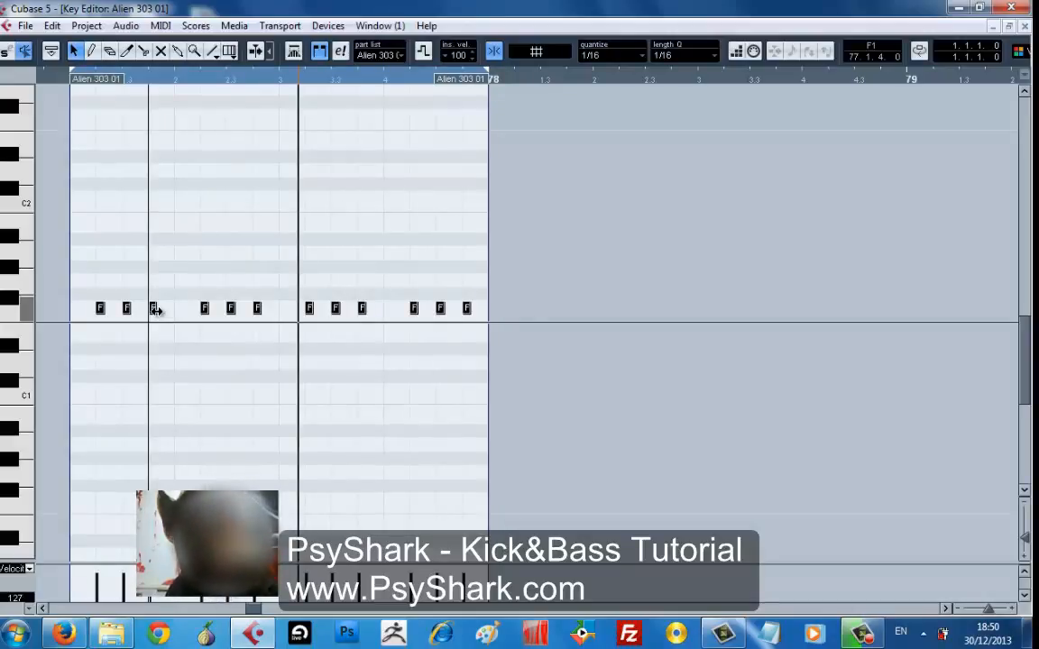
- Adjust all the selected bass notes to about two-thirds of a sixteenth note in length while the loop plays
mouse_move(155, 309)
mouse_down()
mouse_move(186, 309)
mouse_move(167, 312)
mouse_up()
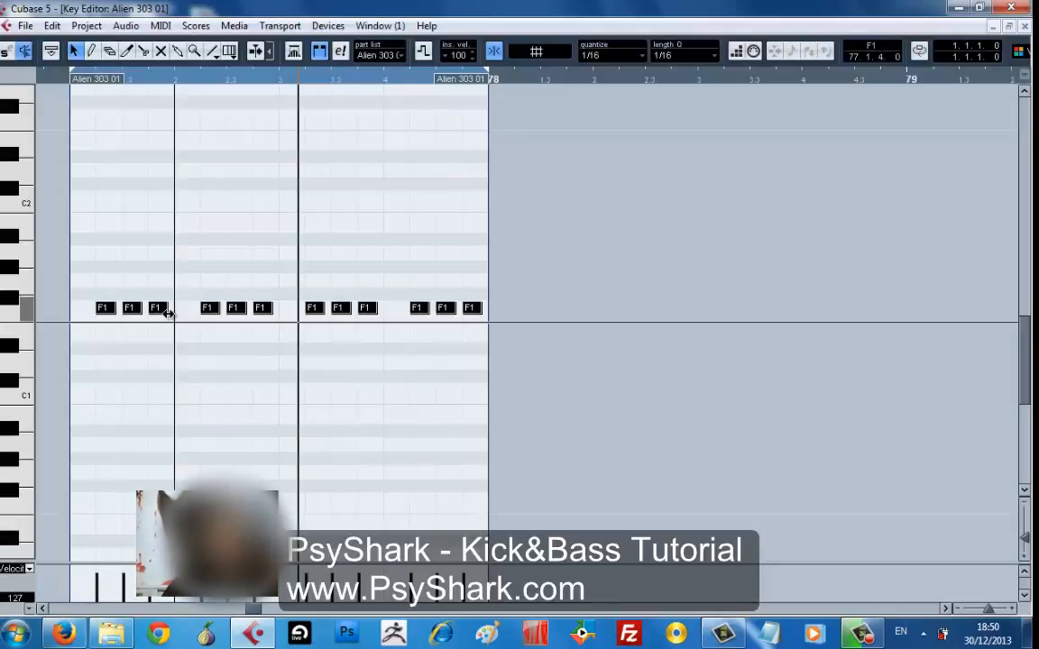
drag(167, 310, 160, 309)
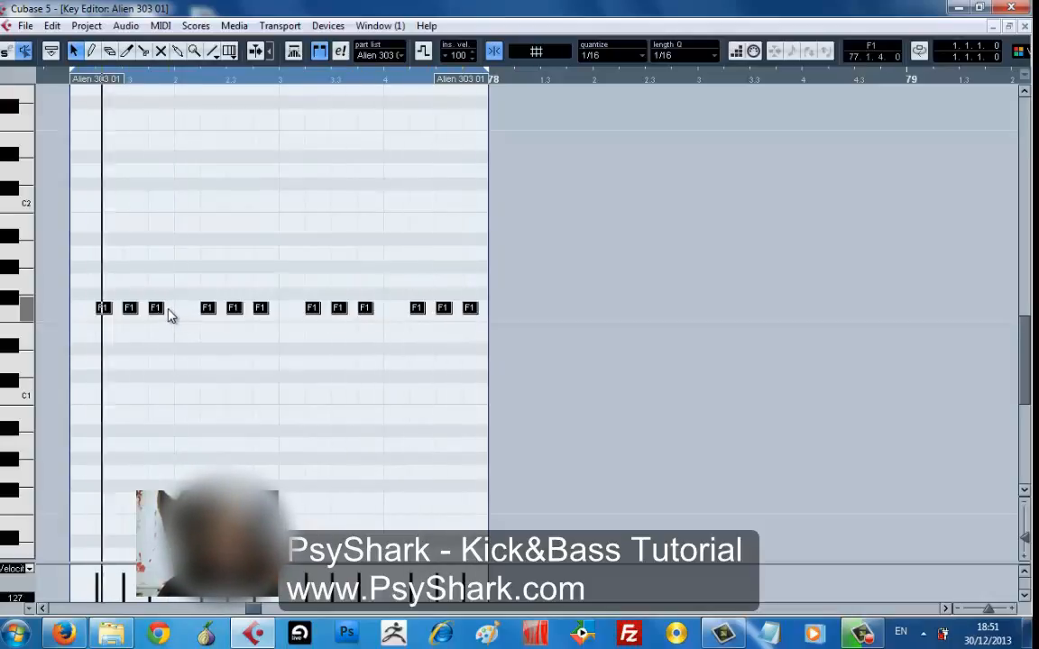
mouse_move(184, 308)
mouse_down()
mouse_move(220, 313)
mouse_move(163, 308)
mouse_up()
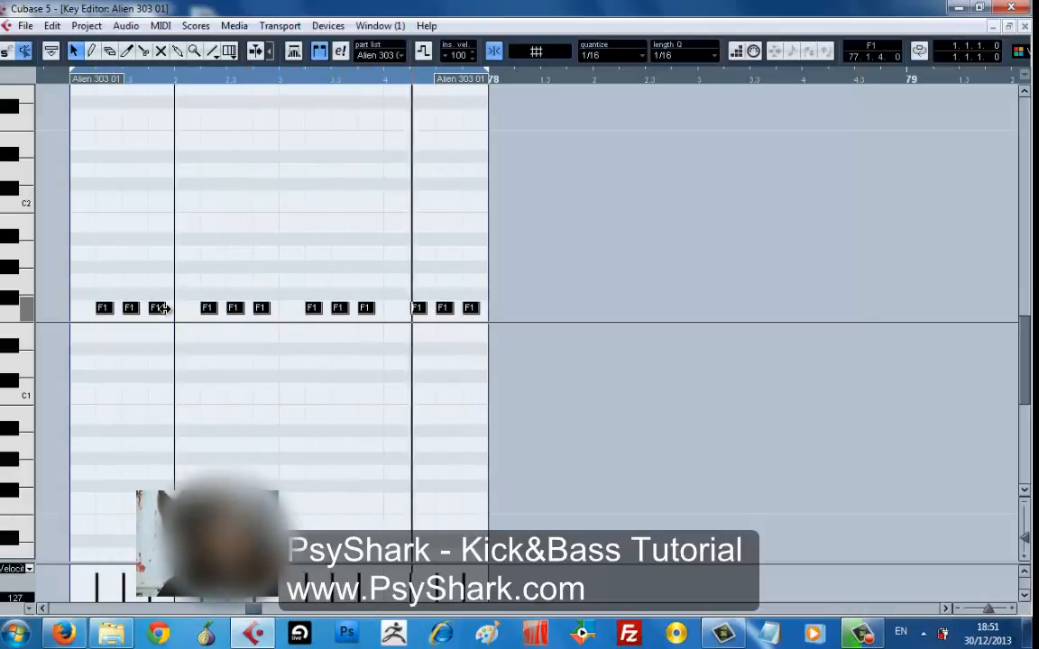
click(163, 309)
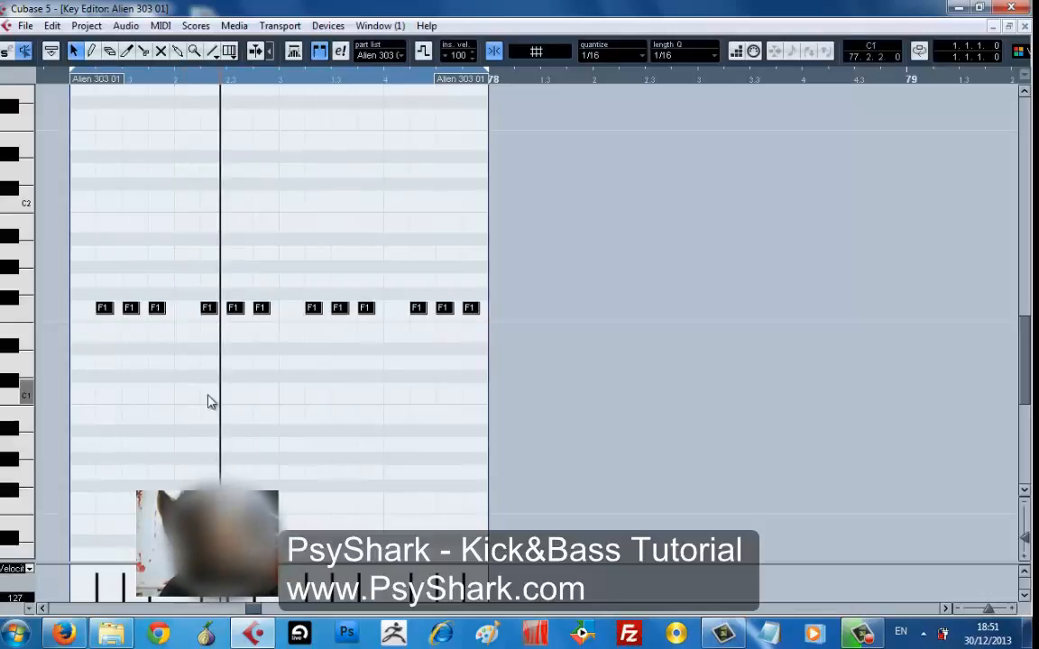
- Lower the bass notes' velocities together and shape the first group of three notes into a rise from soft to full velocity
click(1026, 539)
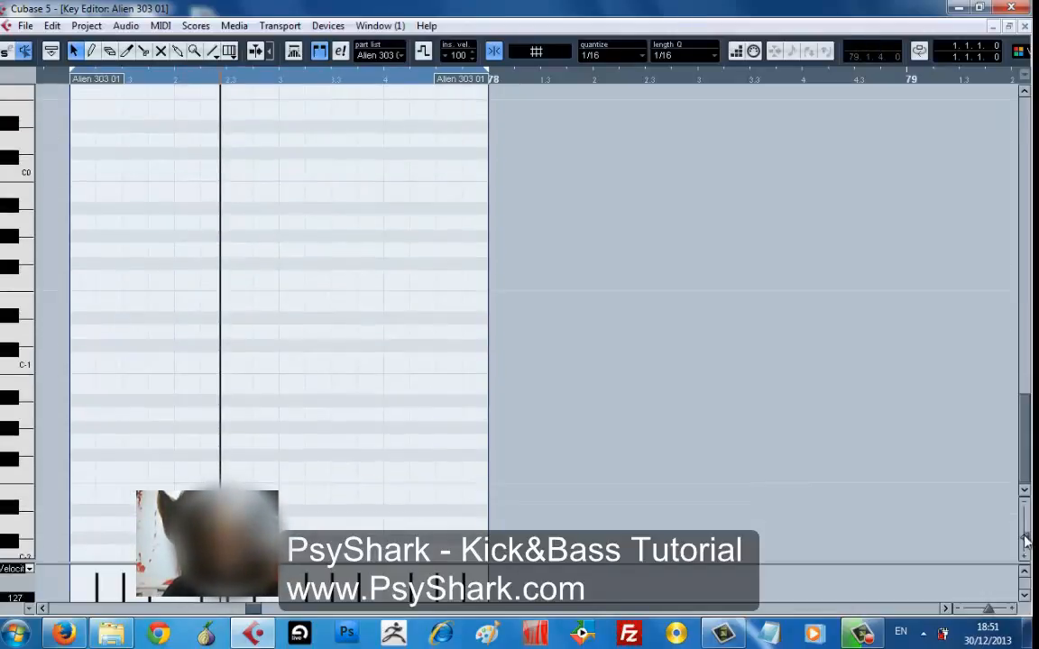
click(1025, 539)
click(1026, 540)
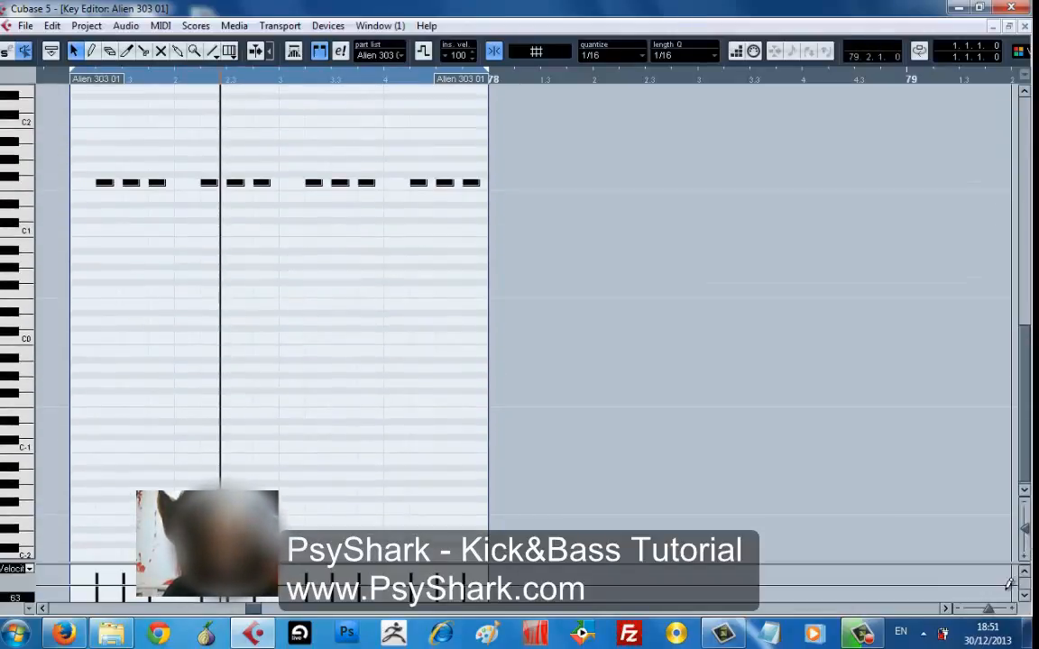
mouse_move(989, 612)
mouse_down()
mouse_move(998, 612)
mouse_move(988, 612)
mouse_up()
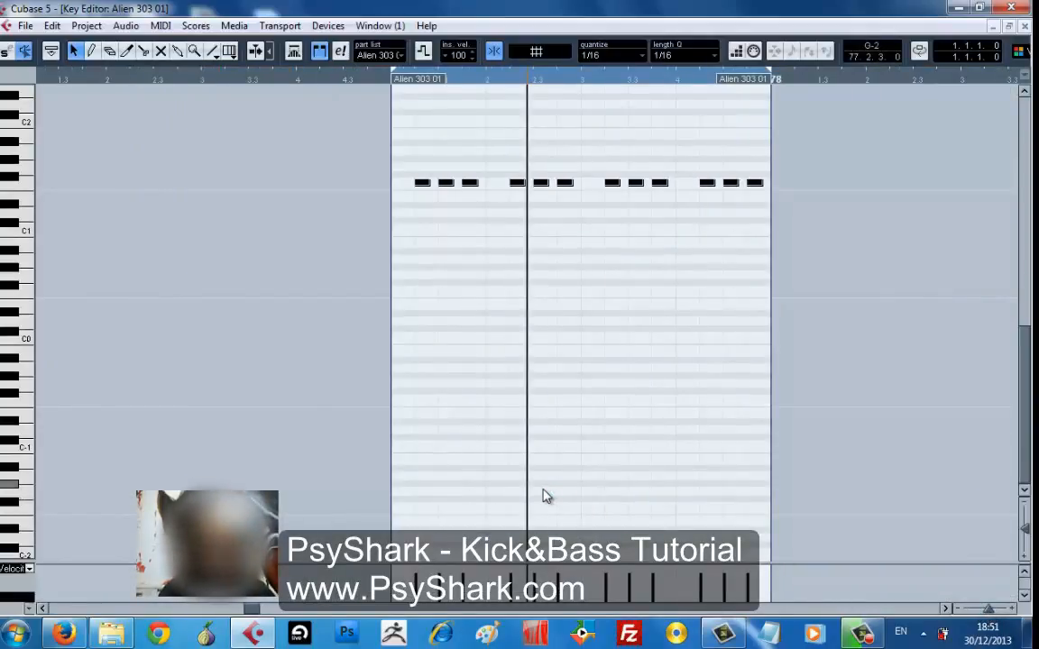
key(ctrl+a)
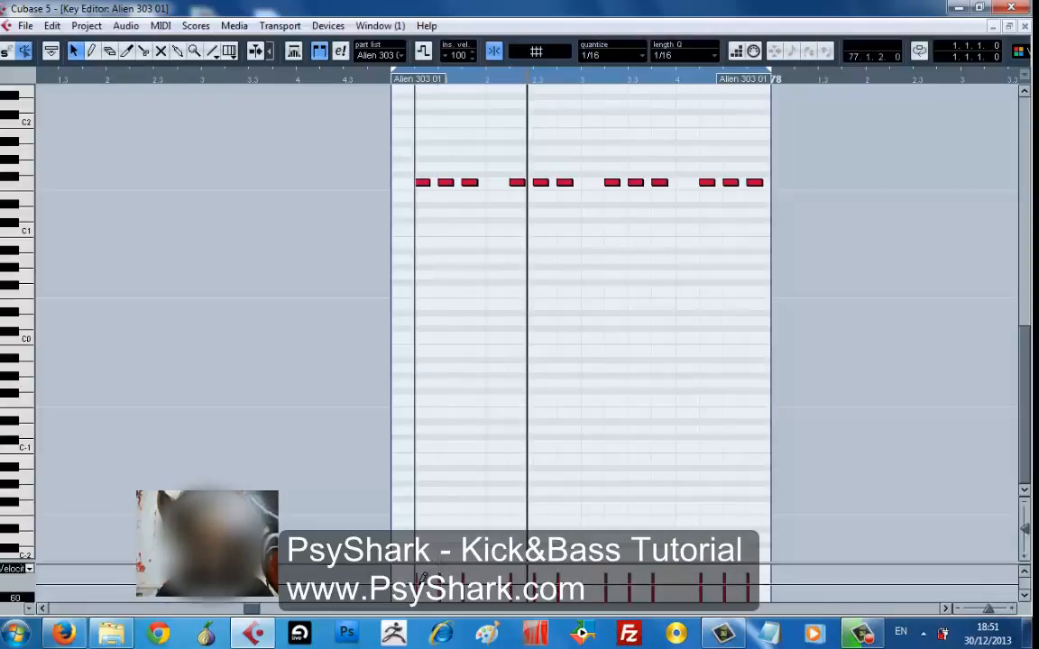
click(423, 579)
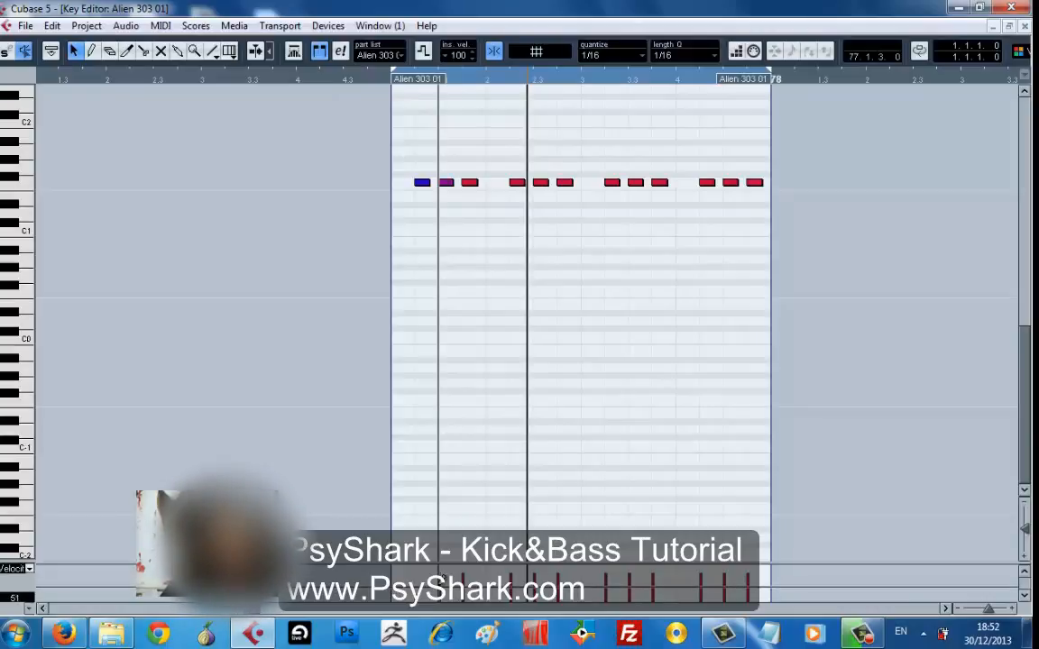
click(467, 563)
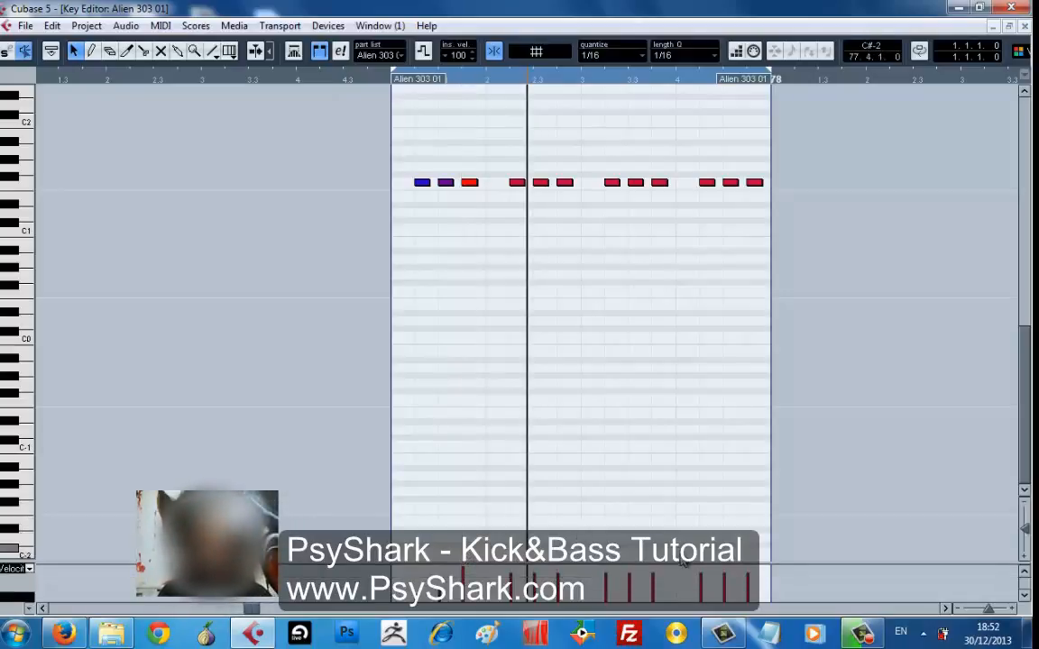
- Replace the third group of three bass notes with a copy of the first group
drag(672, 200, 596, 160)
key(Delete)
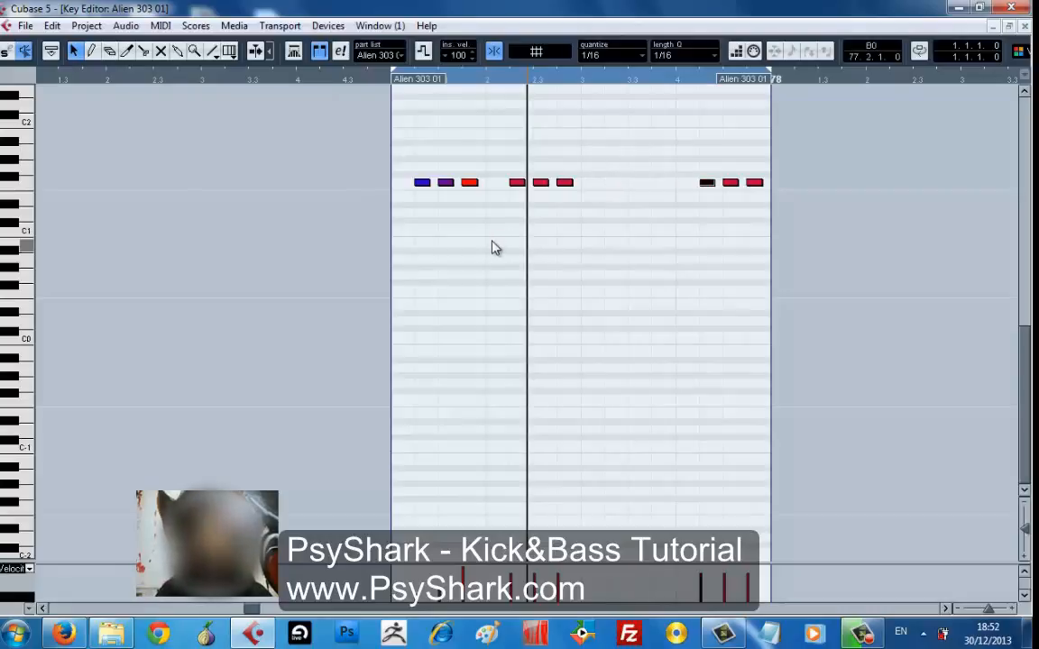
drag(506, 237, 617, 190)
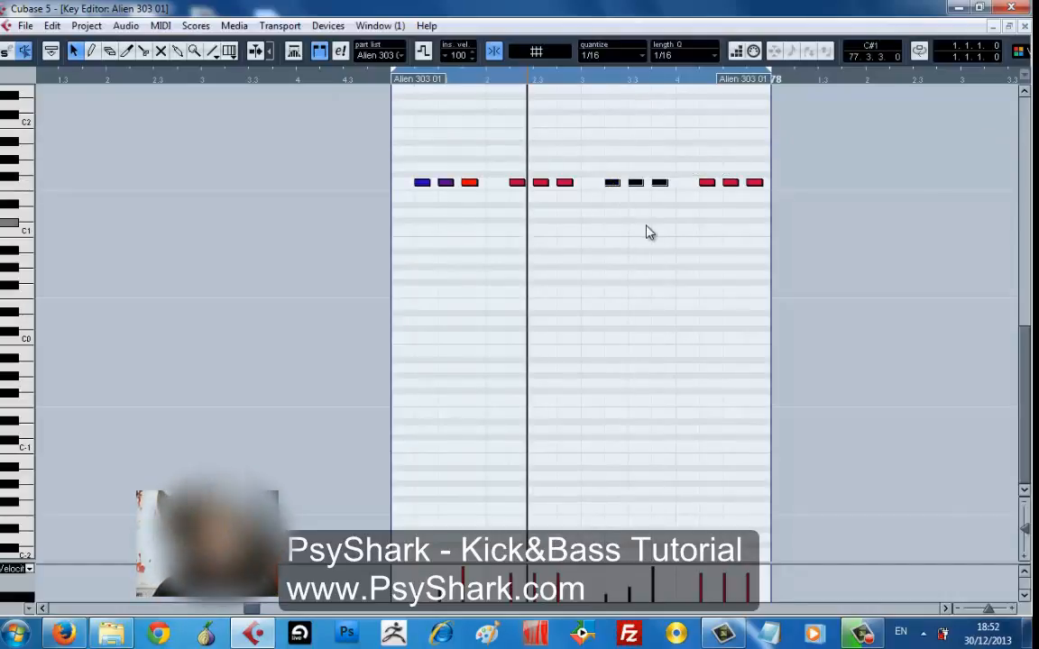
- Play the loop from just before bar 77 to hear the velocity pattern, trying it with the selected third group deleted and restored
click(367, 79)
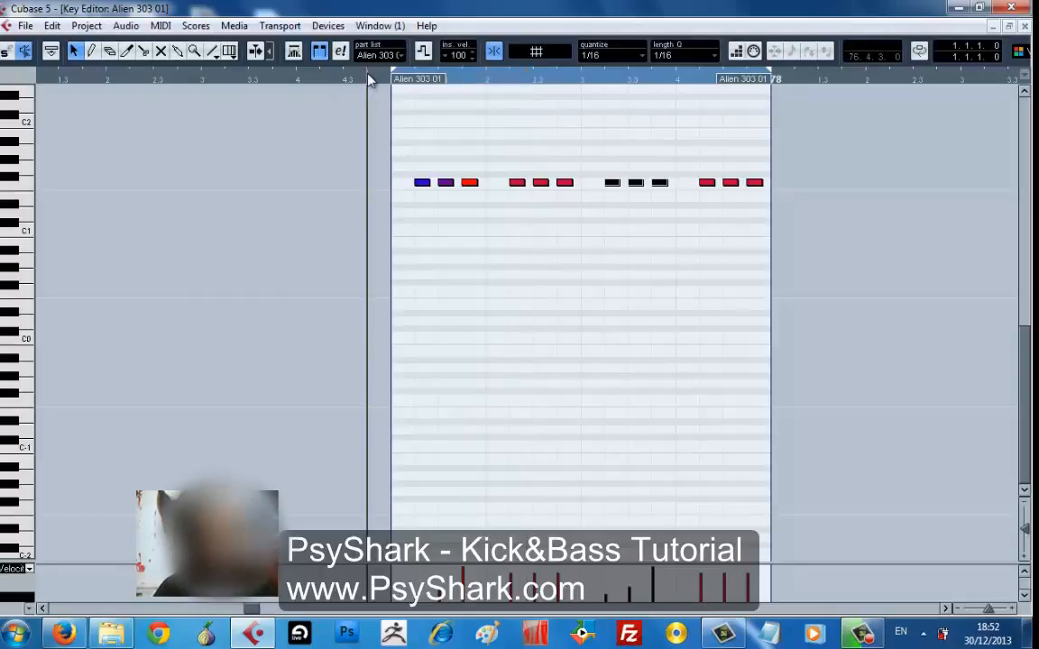
key(space)
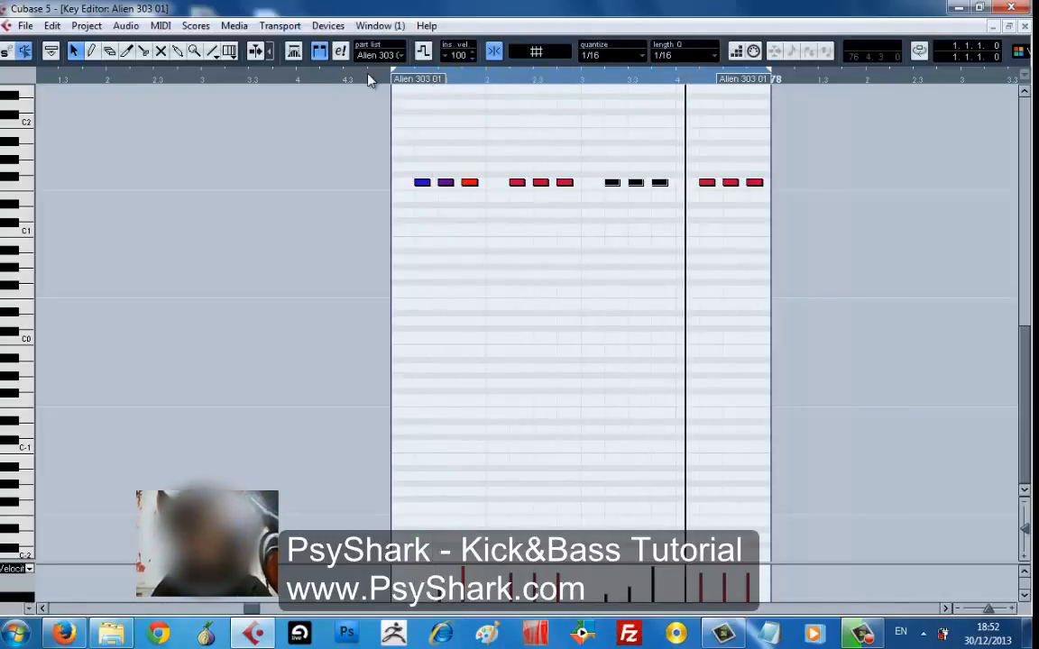
key(Delete)
key(ctrl+z)
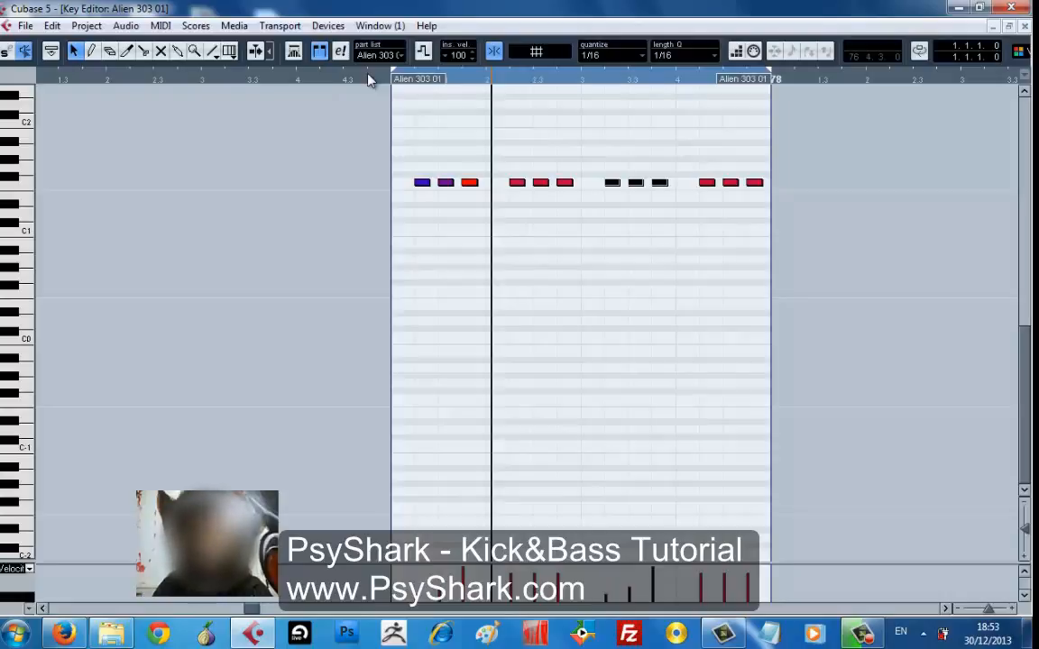
click(368, 79)
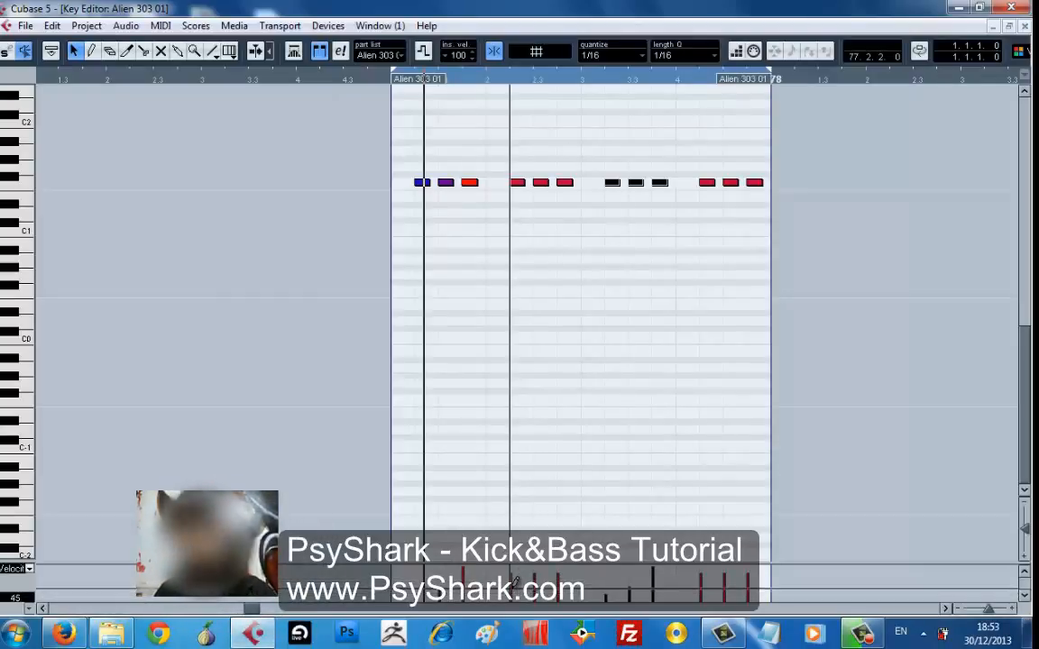
- Give the second group of bass notes softer, rising velocities and replace the fourth group with a copy of it
click(422, 78)
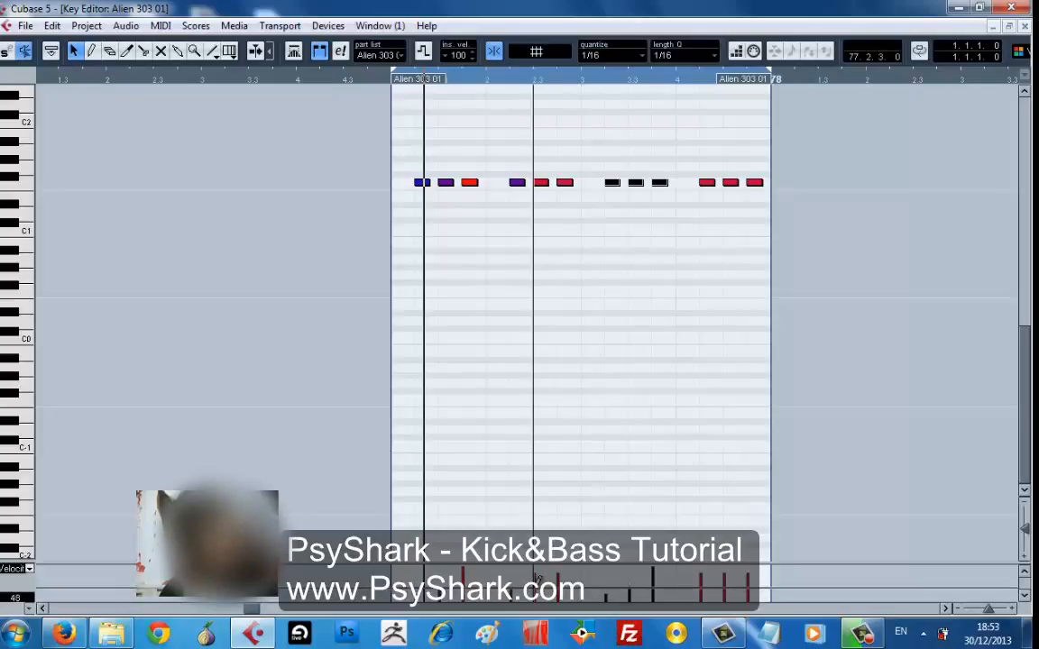
drag(537, 578, 540, 581)
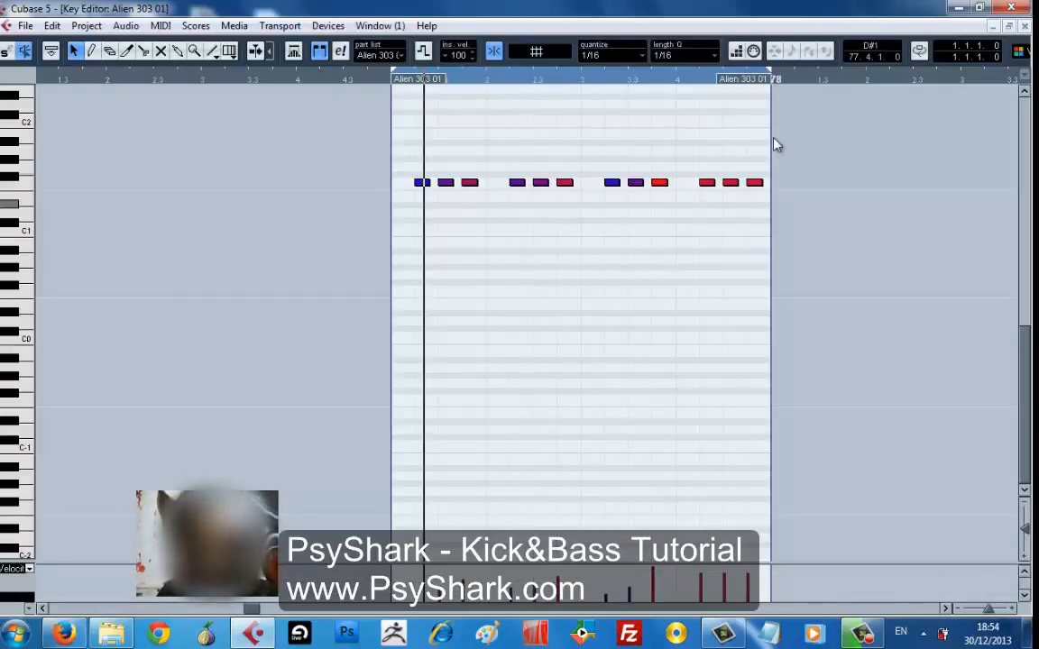
key(Delete)
drag(584, 206, 470, 151)
drag(576, 213, 712, 184)
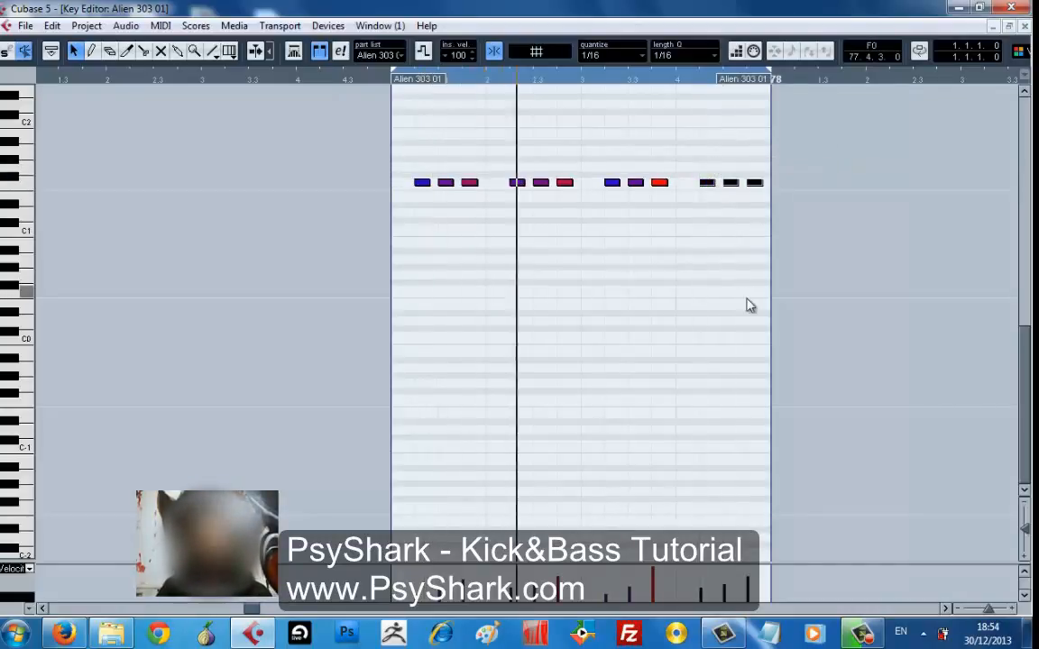
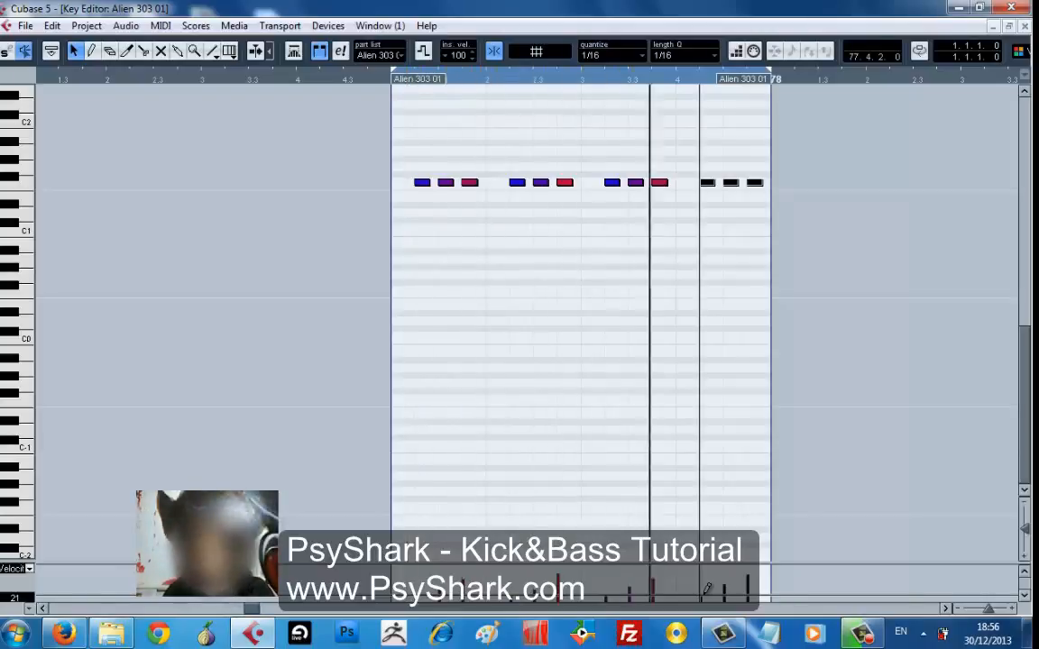
- Set both the quantize grid and the length quantize to 1/32
click(680, 56)
click(707, 183)
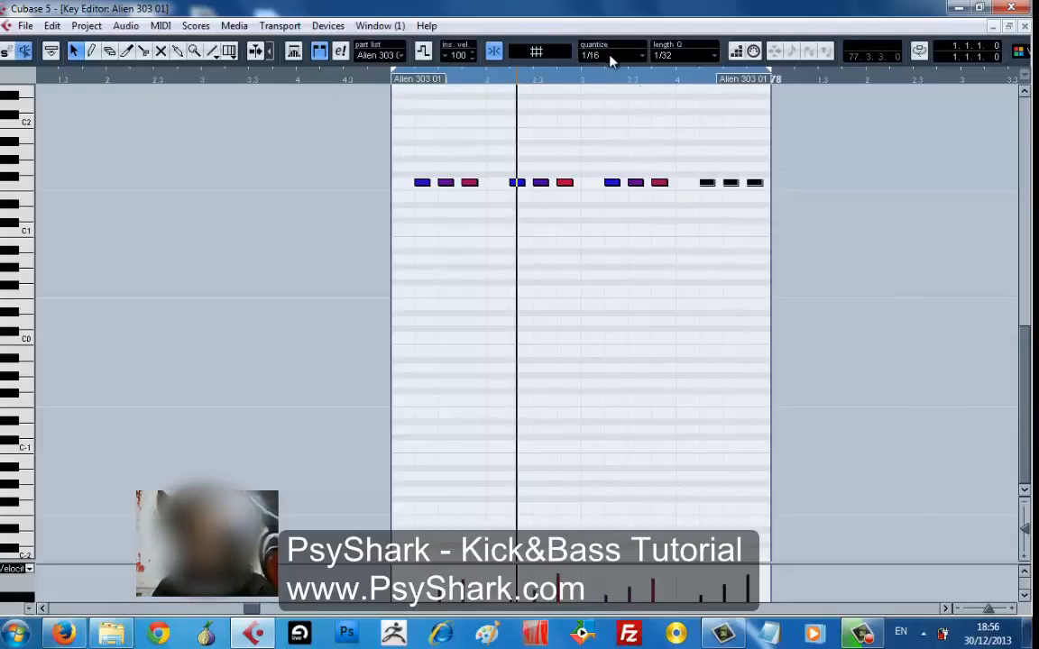
click(609, 61)
click(624, 129)
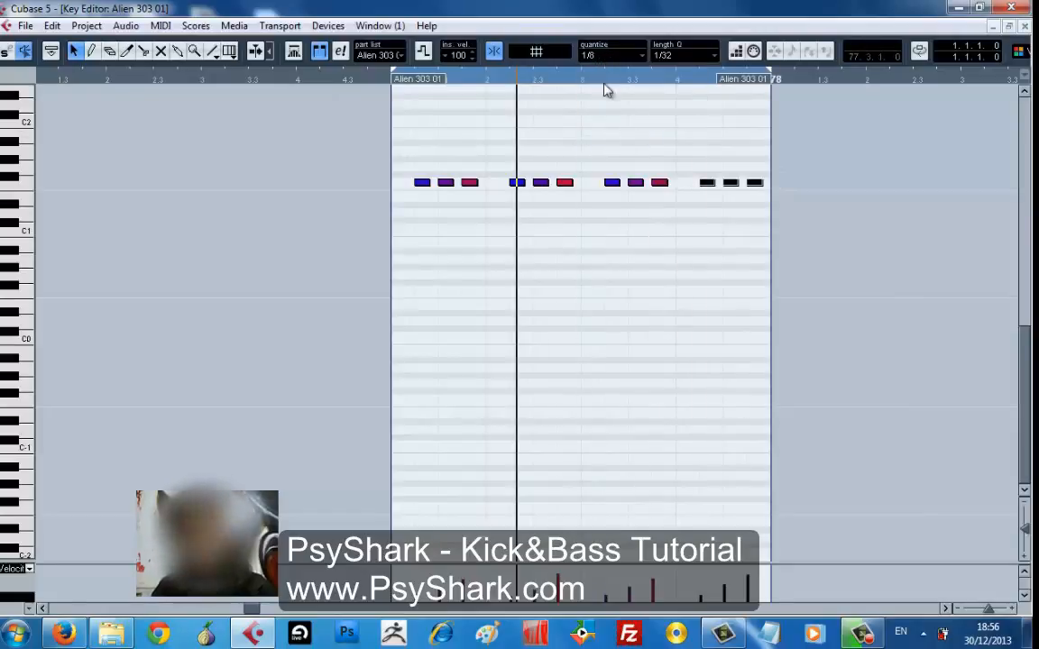
click(610, 58)
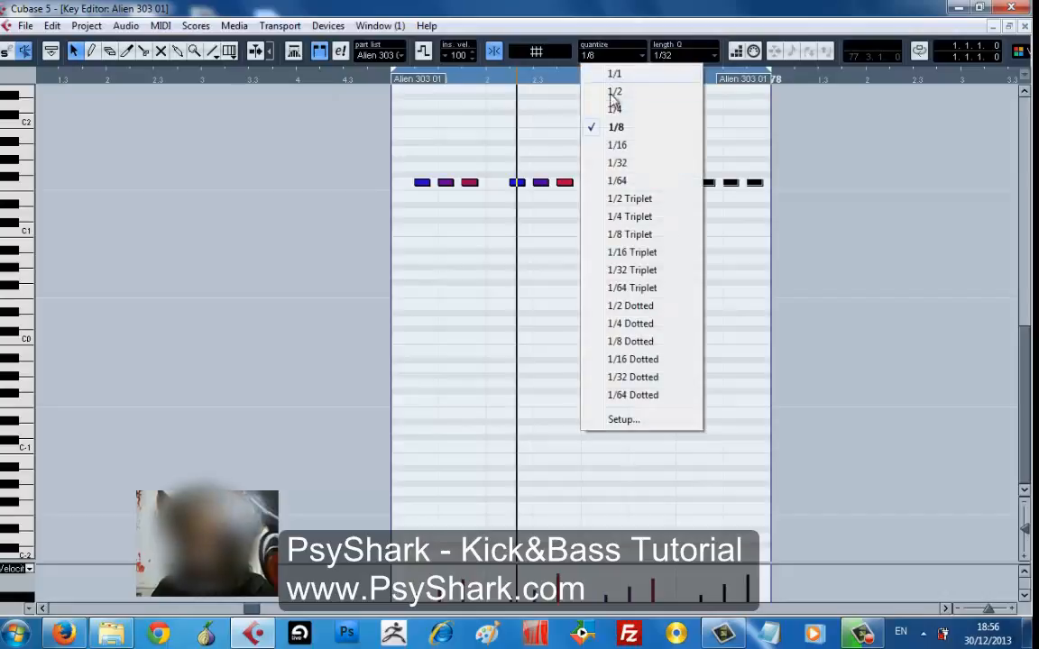
click(621, 164)
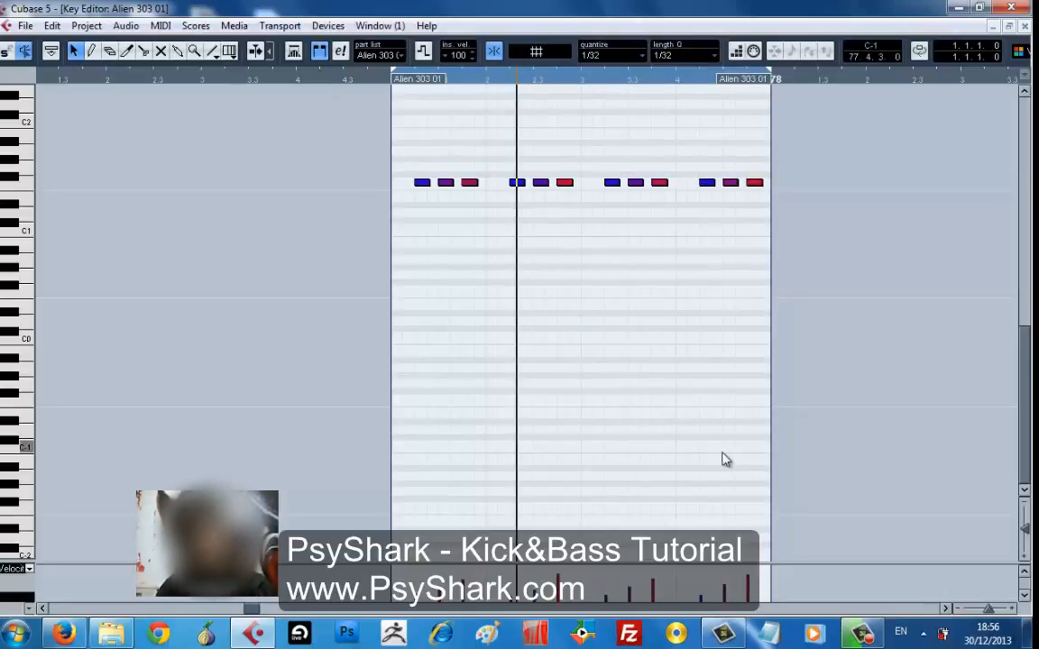
- Split the fourth group's first note at 77.4.2.60 and replace its remainder with a copy of the 1/32 first half
key(Delete)
right_click(704, 171)
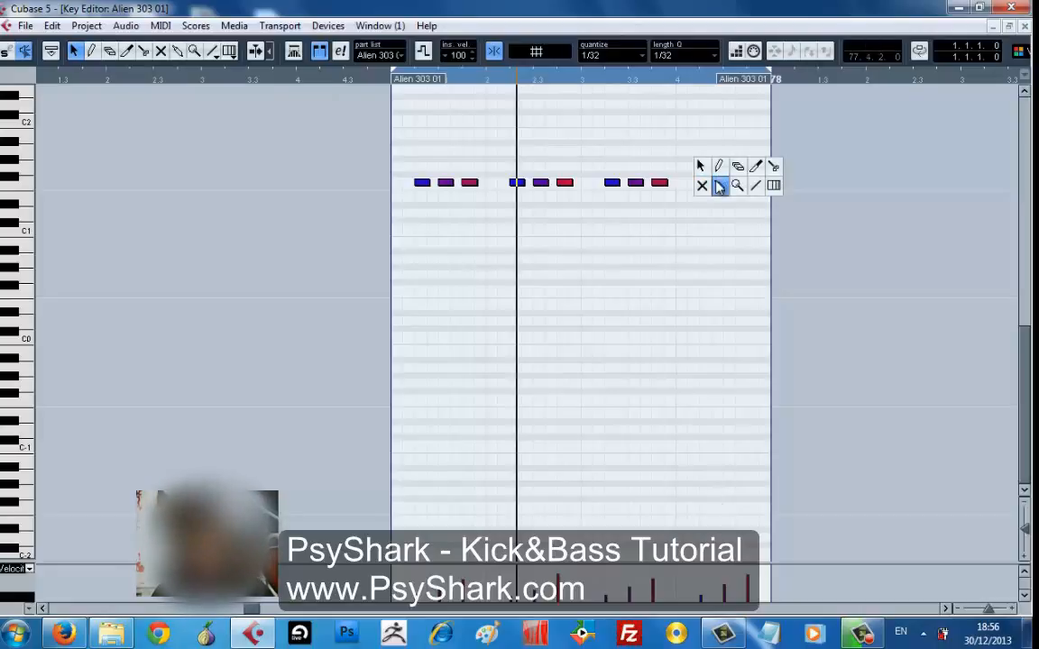
click(773, 168)
key(ctrl+z)
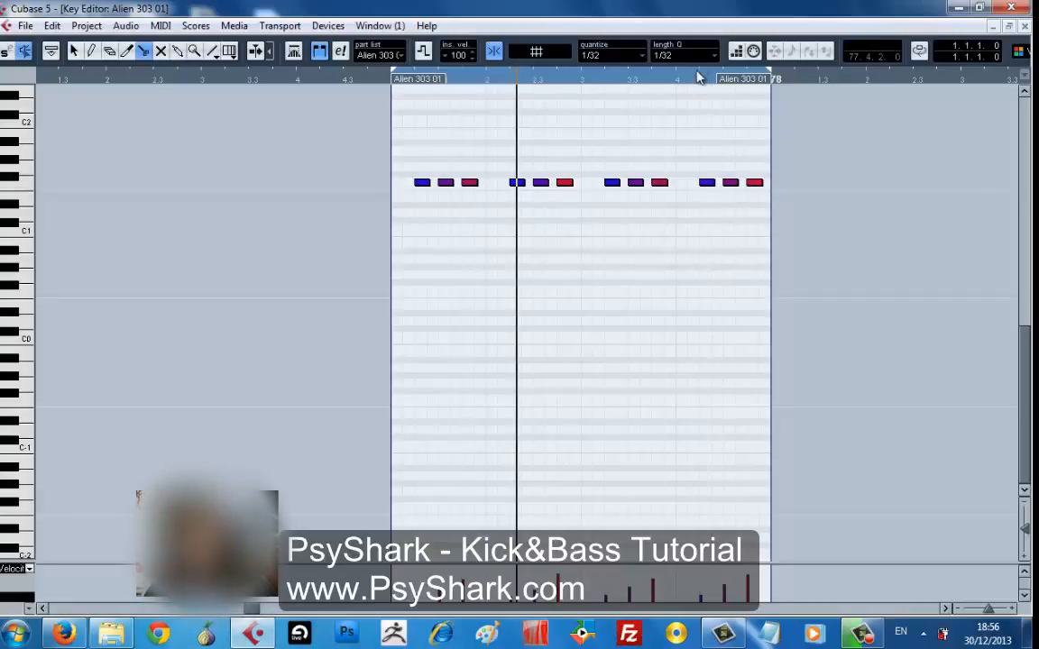
drag(697, 78, 719, 156)
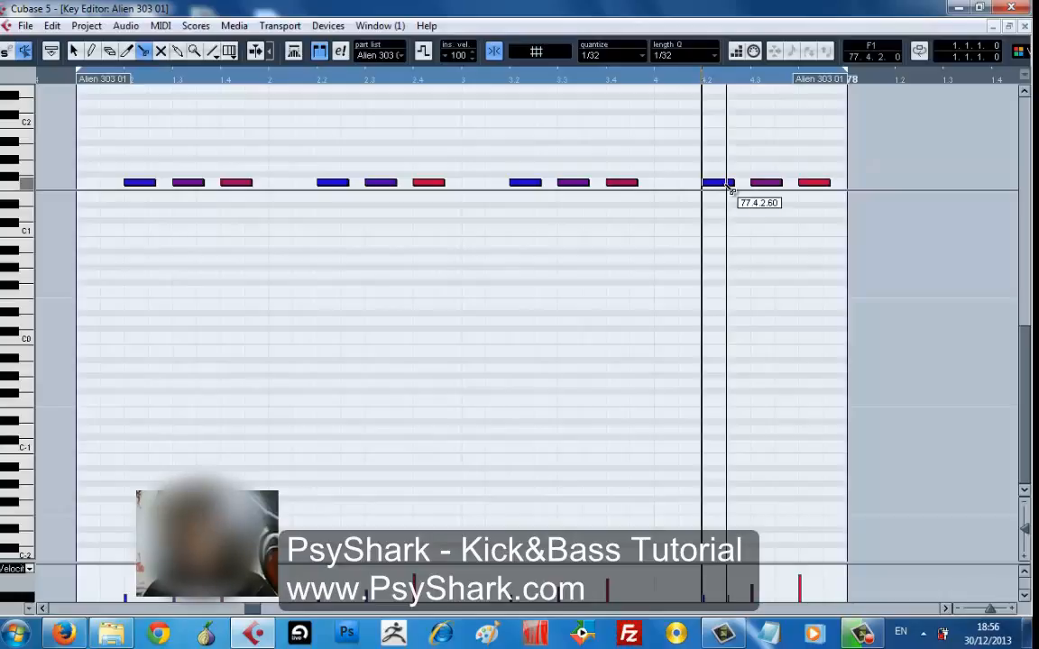
right_click(749, 214)
click(748, 214)
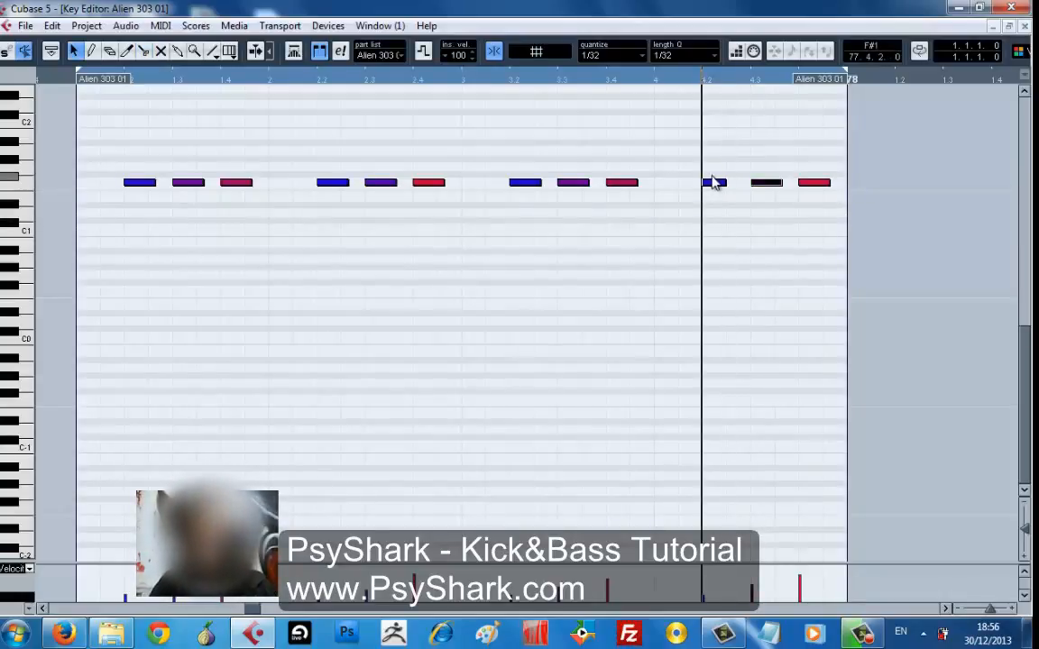
click(715, 184)
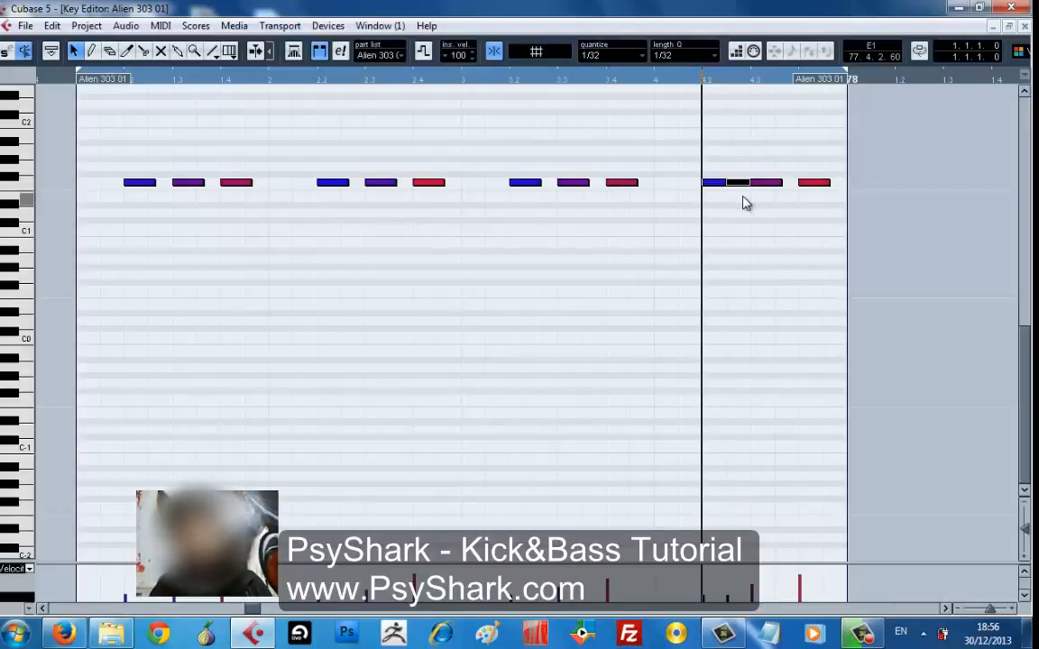
- Shorten both 1/32 notes to about two-thirds of their length and raise their velocities, the first one highest, while the loop plays
click(715, 186)
drag(719, 184, 713, 189)
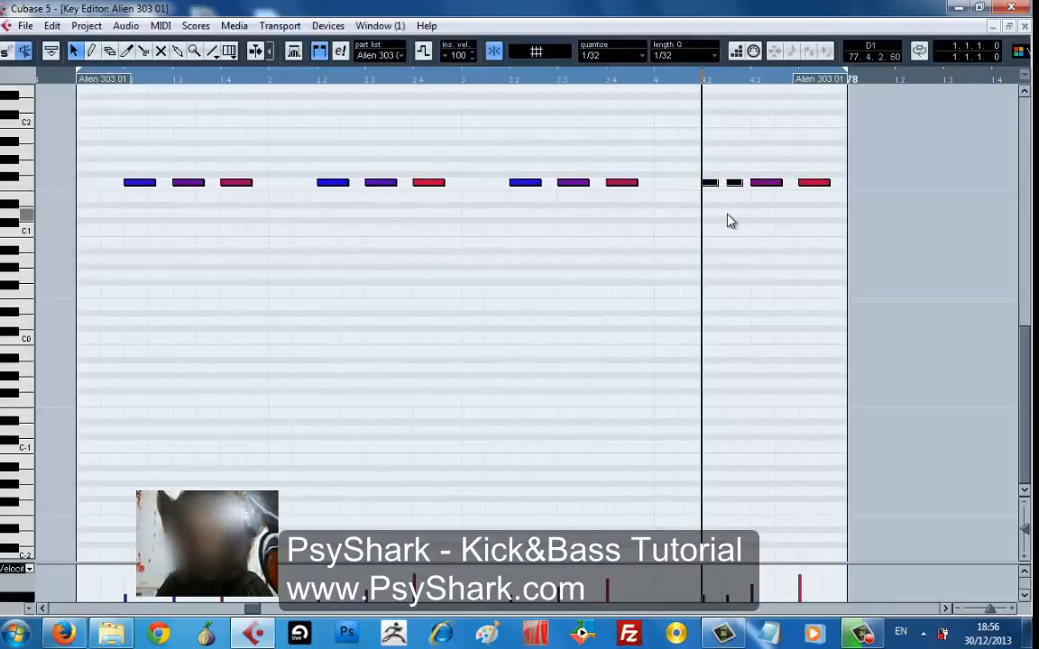
key(space)
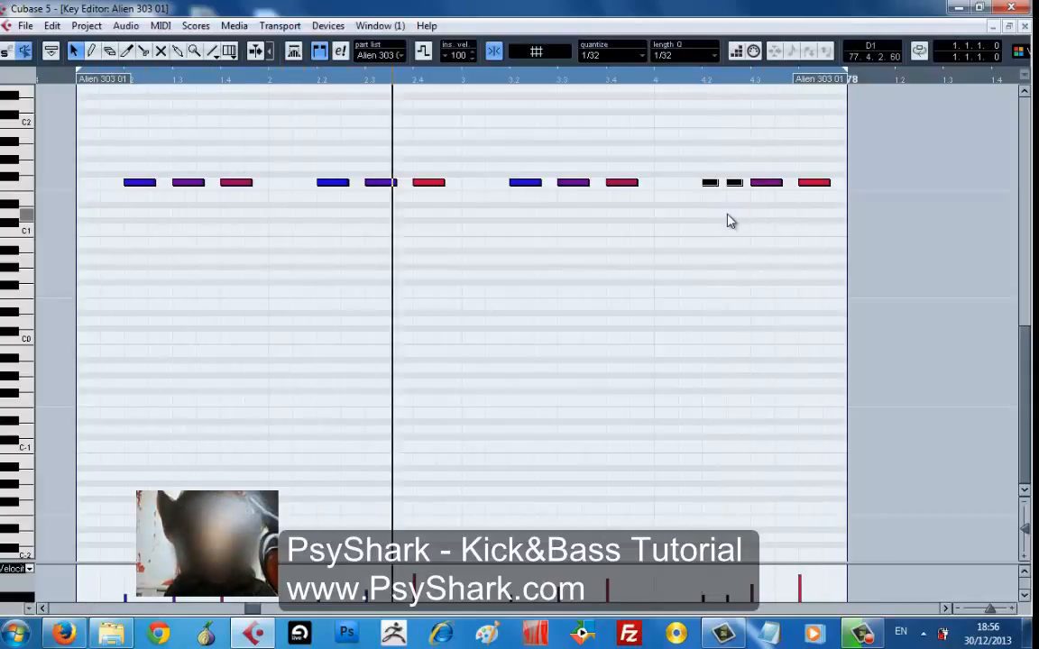
click(703, 568)
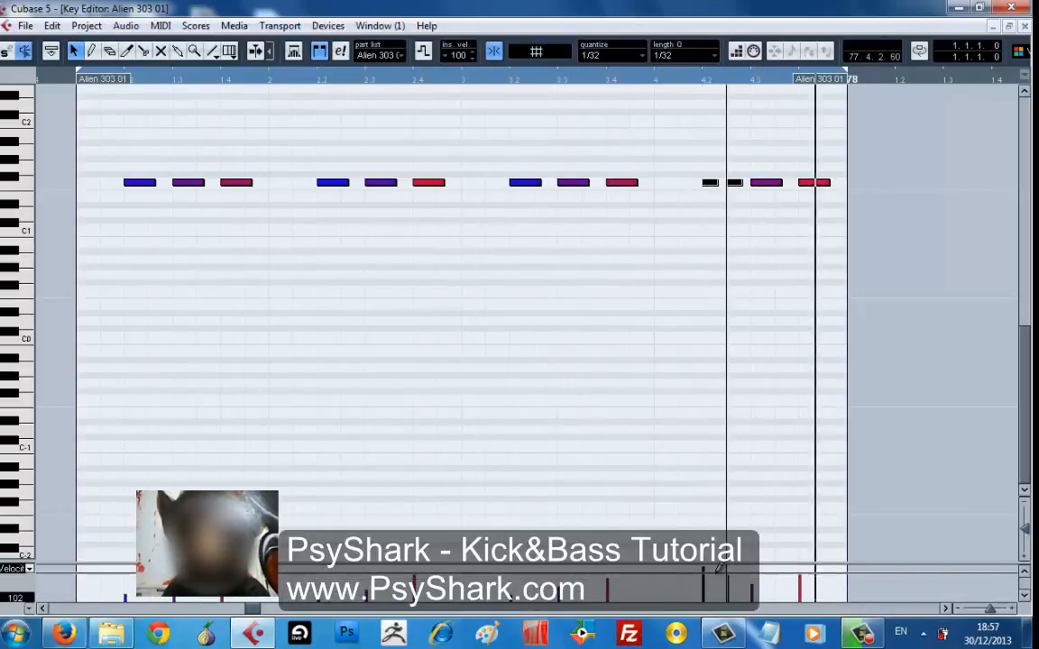
- Show Pitchbend in the controller lane and activate the Draw tool
click(24, 569)
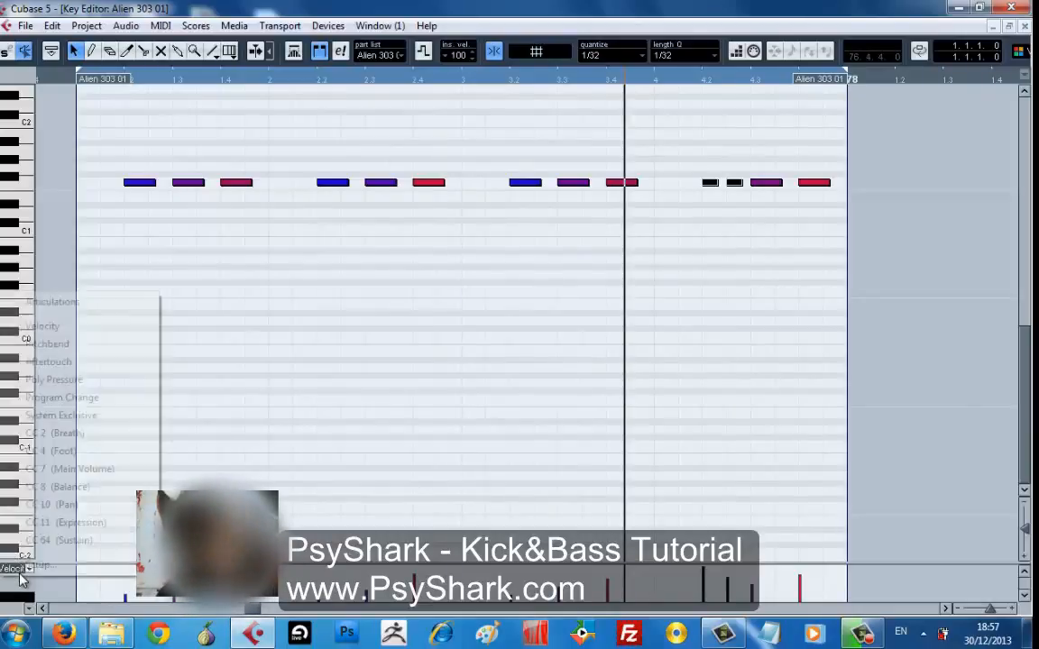
click(68, 346)
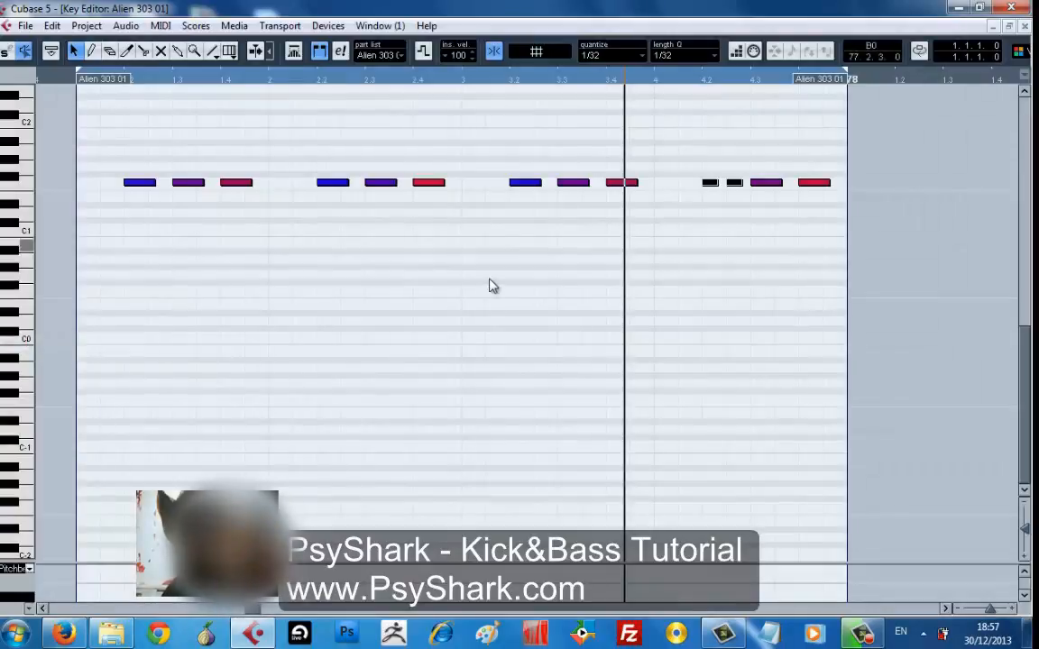
right_click(829, 581)
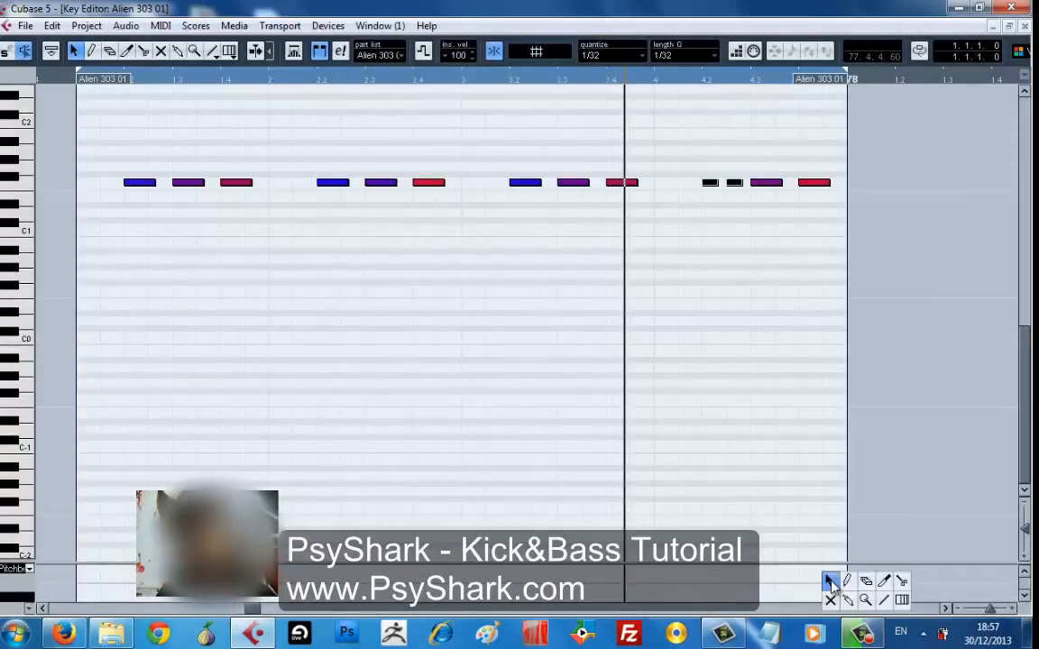
click(848, 582)
- Try upward and downward pitchbend events near the end of bar 77 while the loop plays, and undo them
drag(840, 577, 829, 550)
key(space)
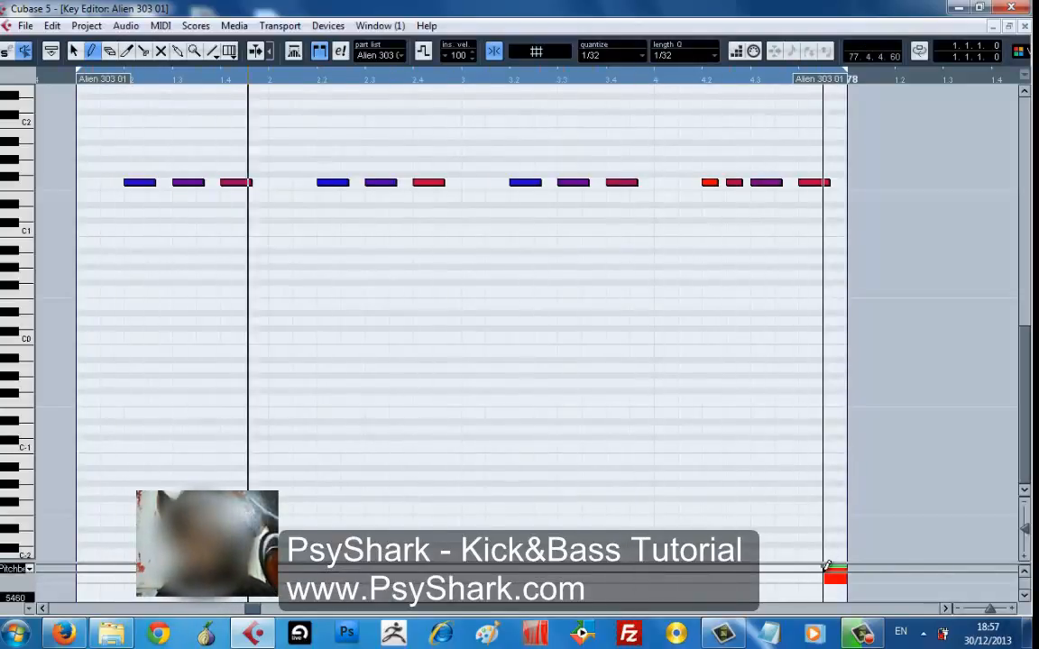
drag(828, 560, 828, 599)
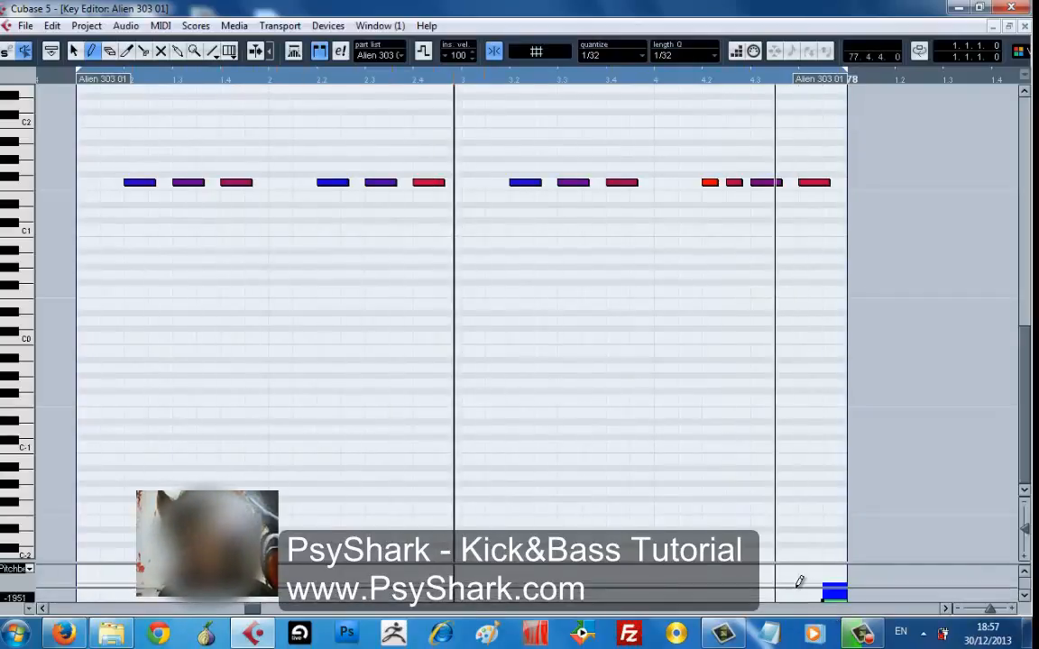
drag(775, 586, 806, 588)
key(ctrl+z)
key(ctrl+z)
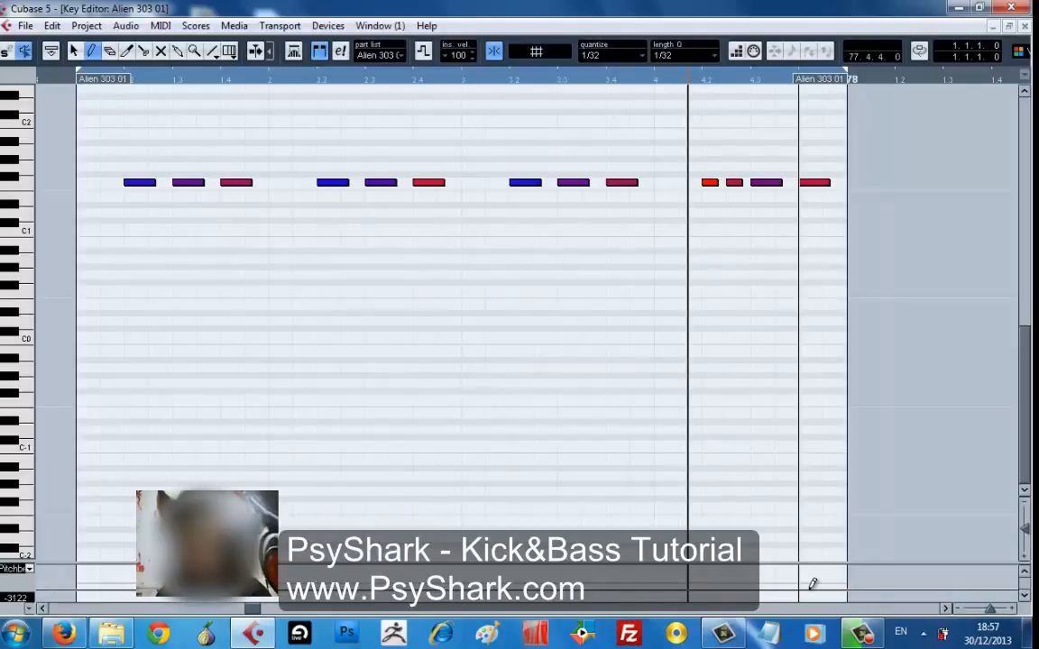
- Try lowered and raised pitchbend events under the last bass note of bar 77 while the loop plays
drag(811, 584, 814, 633)
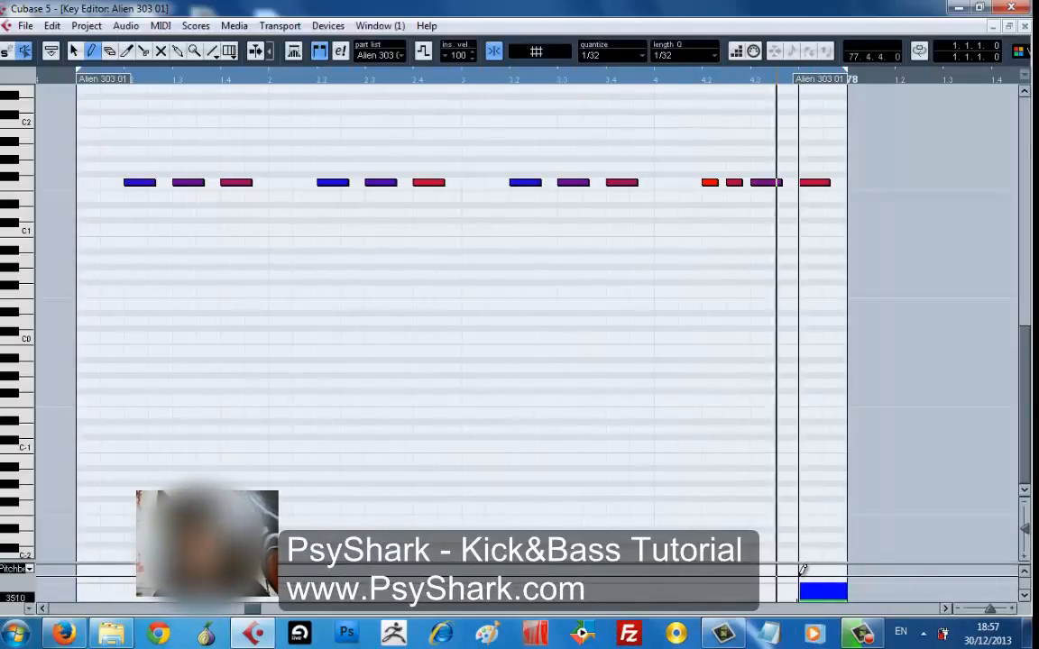
drag(799, 565, 799, 531)
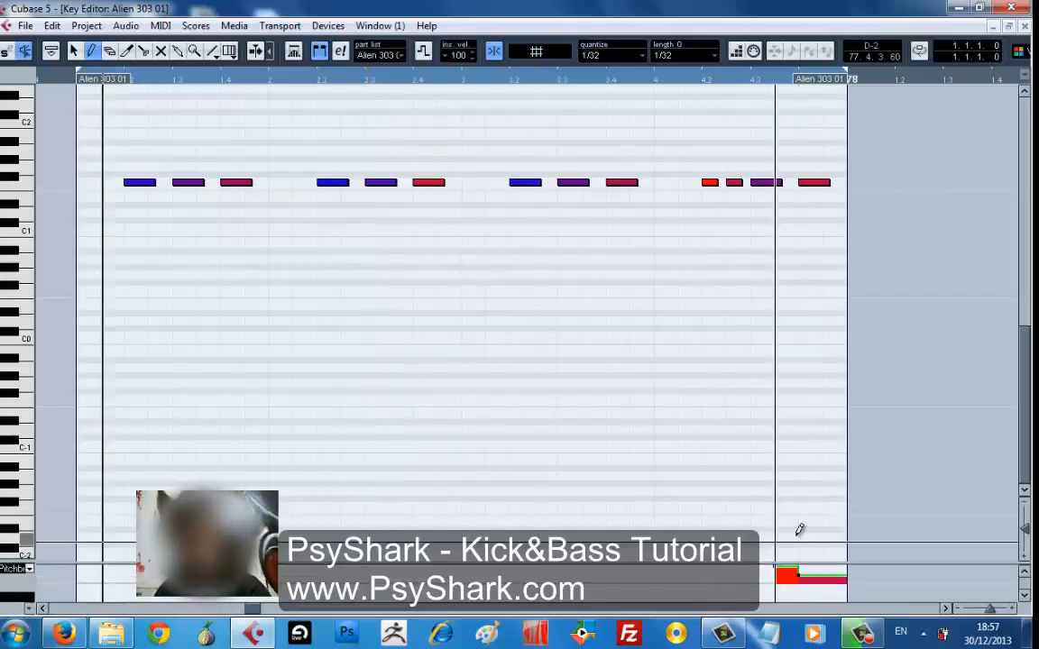
key(ctrl+z)
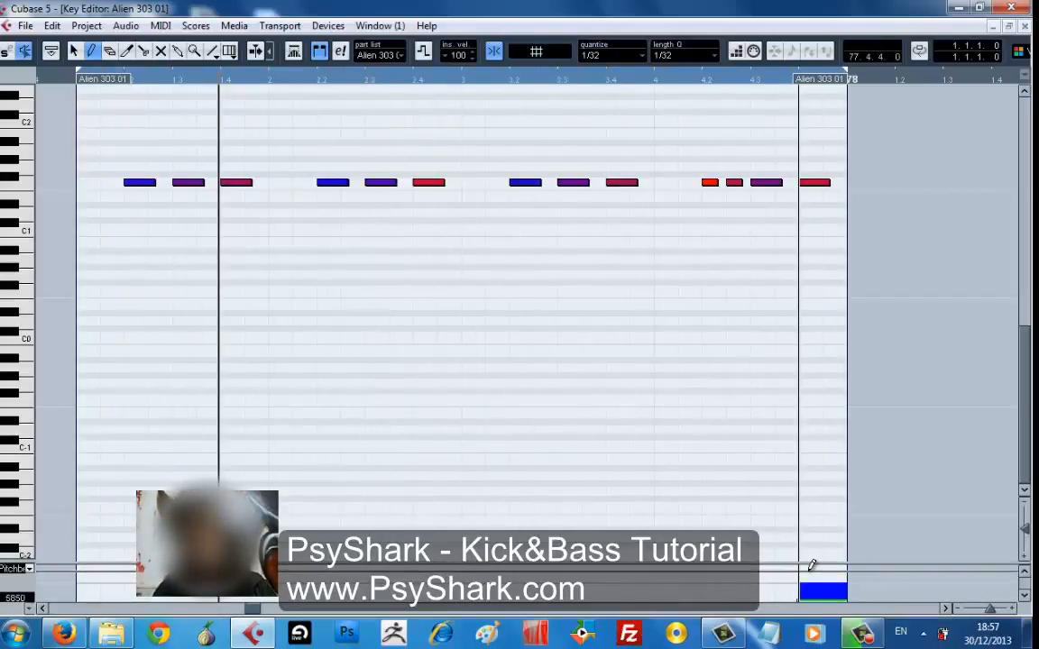
drag(812, 565, 809, 539)
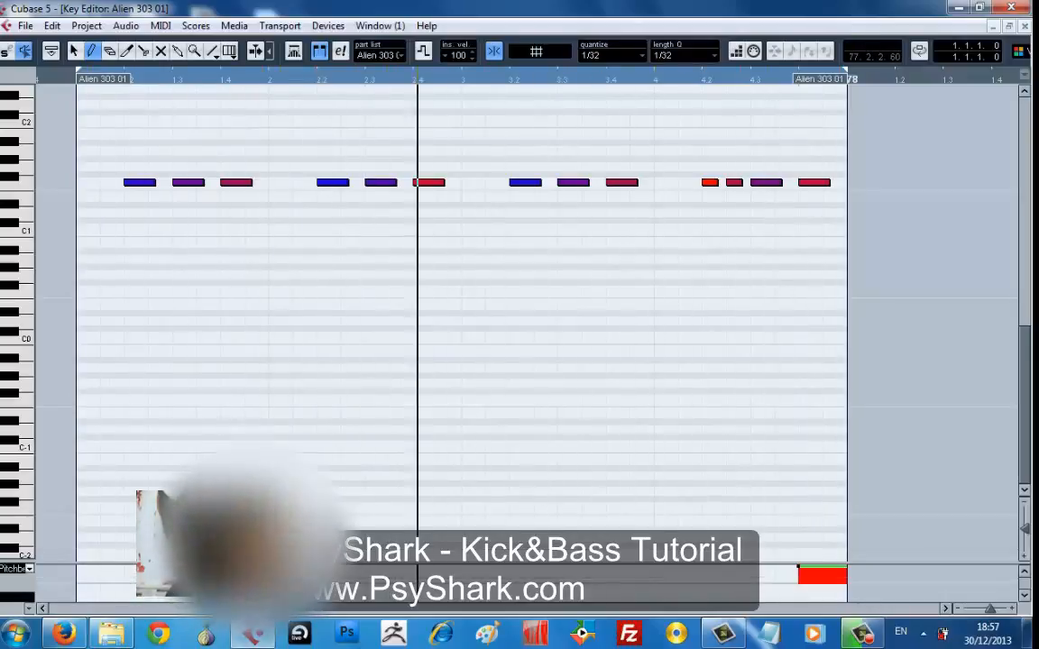
- Clear the pitchbend event from the controller lane and return to the Object Selection tool
click(16, 570)
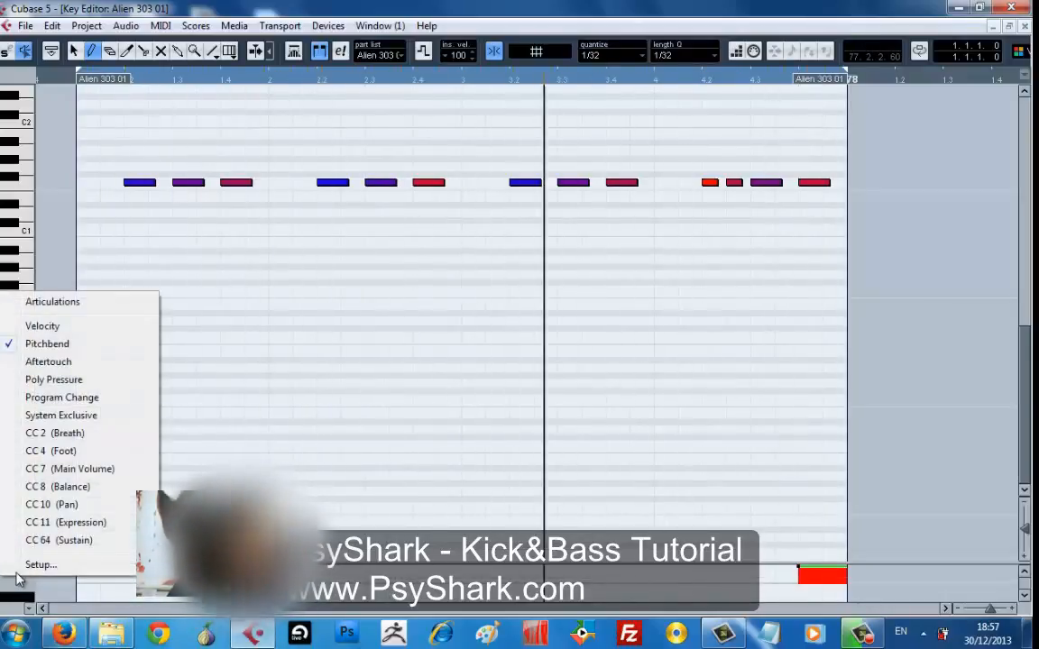
click(300, 393)
right_click(487, 275)
click(487, 279)
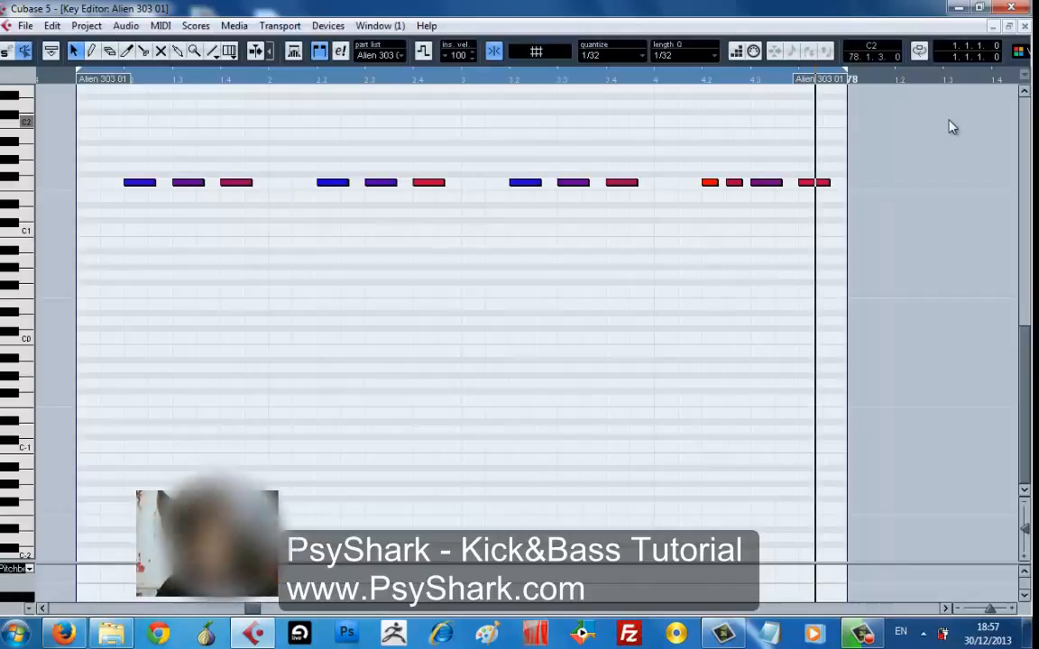
- Close the Key Editor, stop playback and maximize the project window with the Alien 303 01 MIDI track selected
click(996, 29)
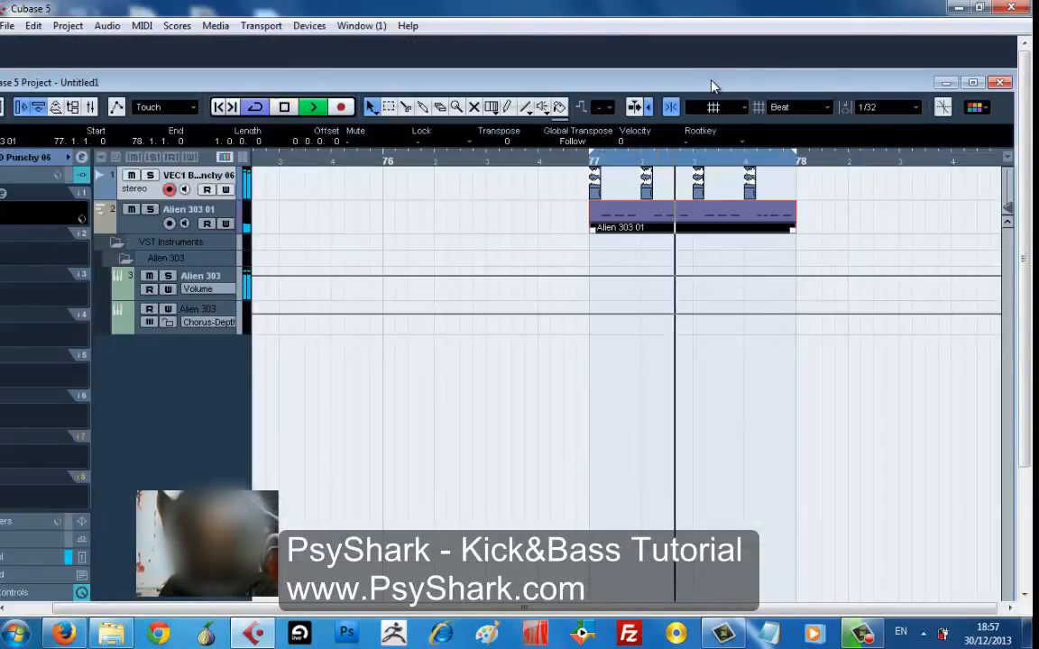
key(space)
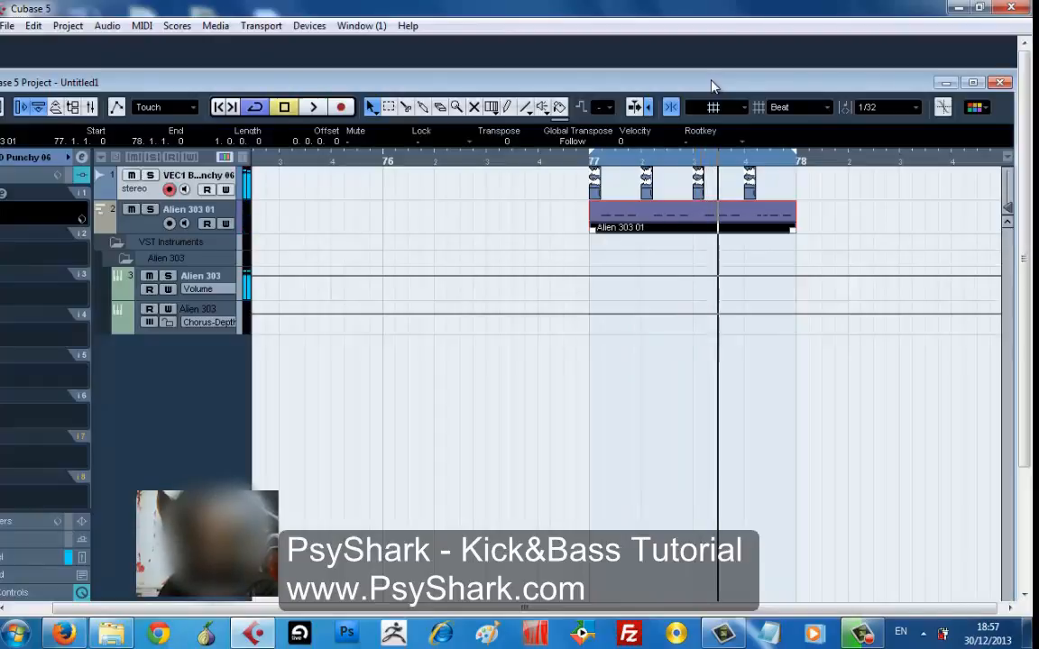
click(191, 218)
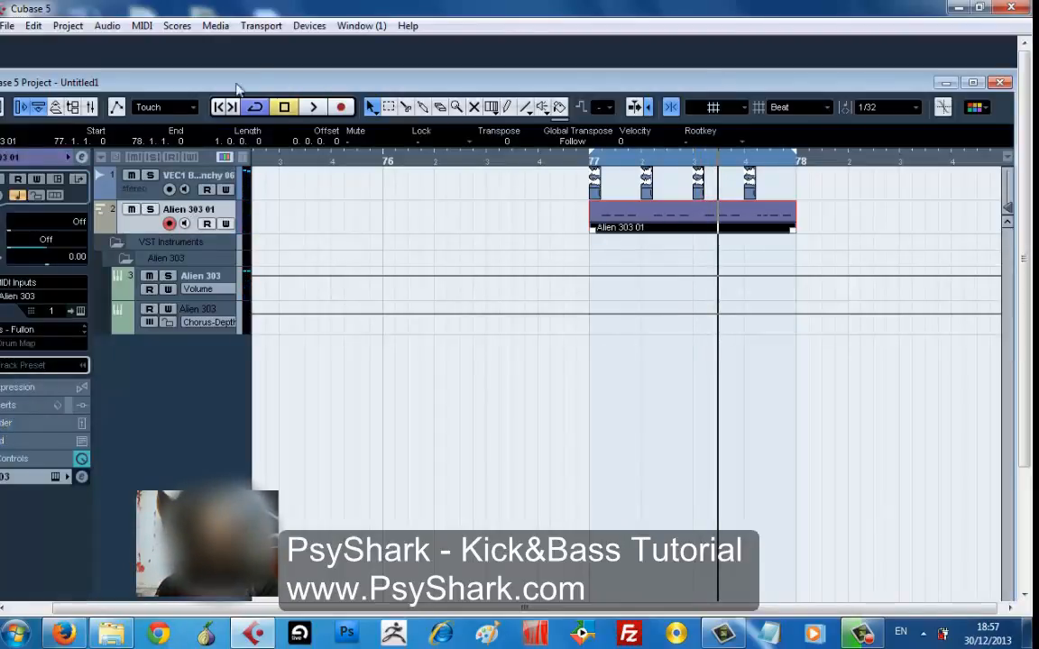
double_click(275, 86)
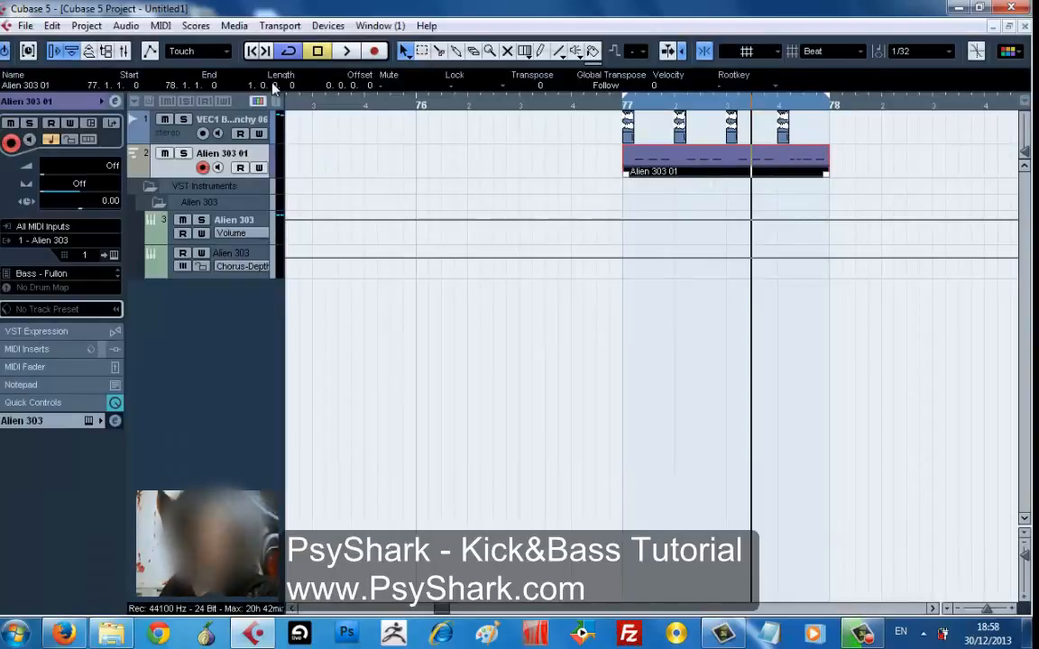
- Show the MIDI inserts of the Alien 303 01 track and look through the effects offered for the first slot
click(864, 633)
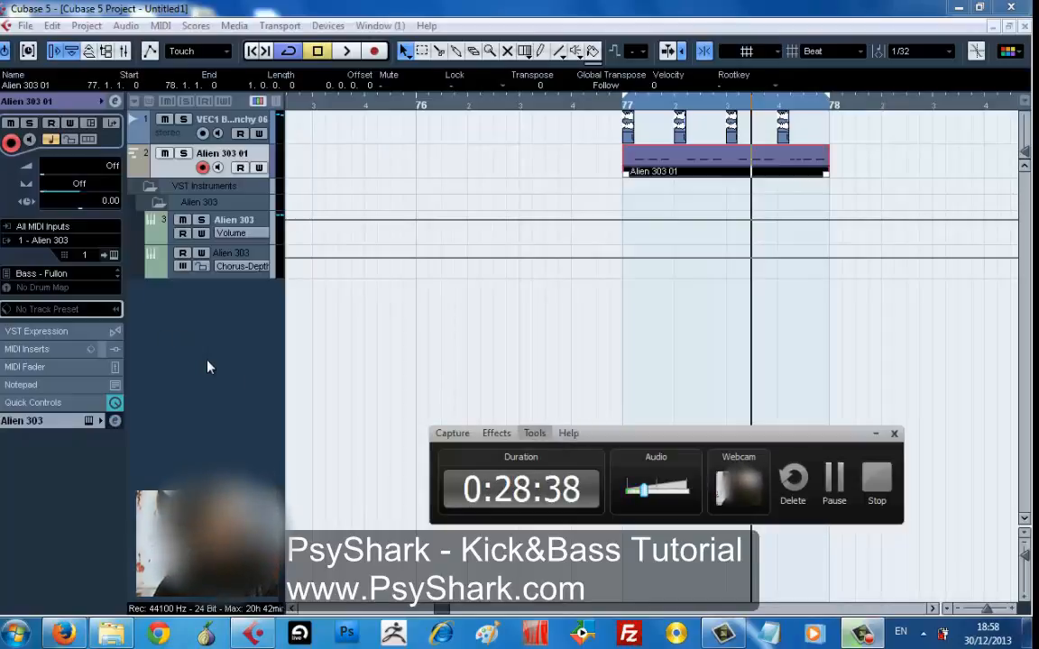
click(115, 351)
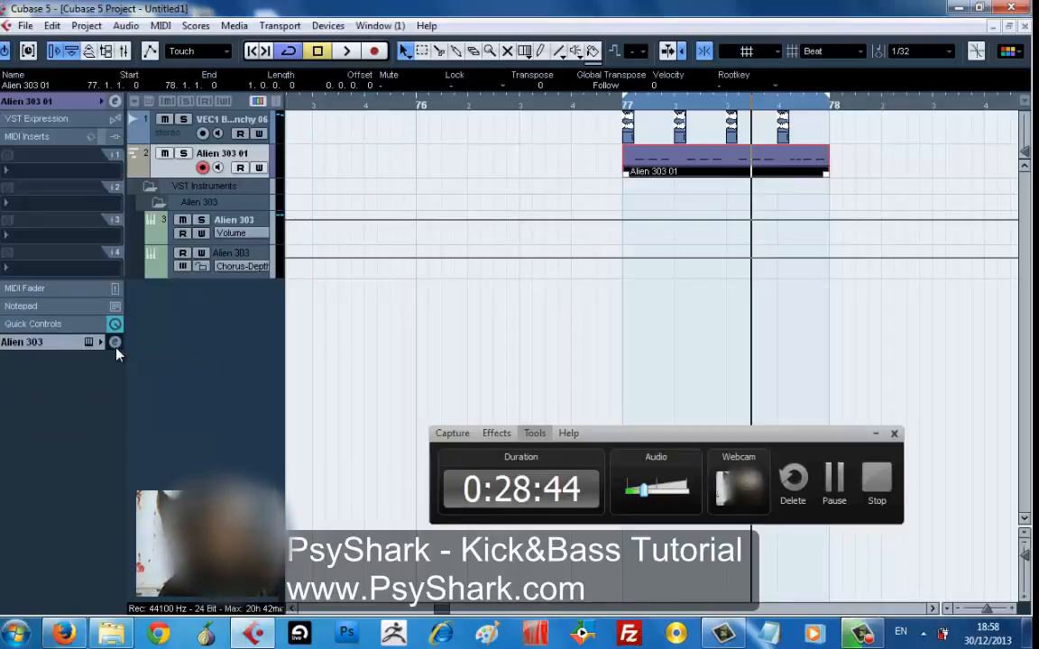
click(44, 171)
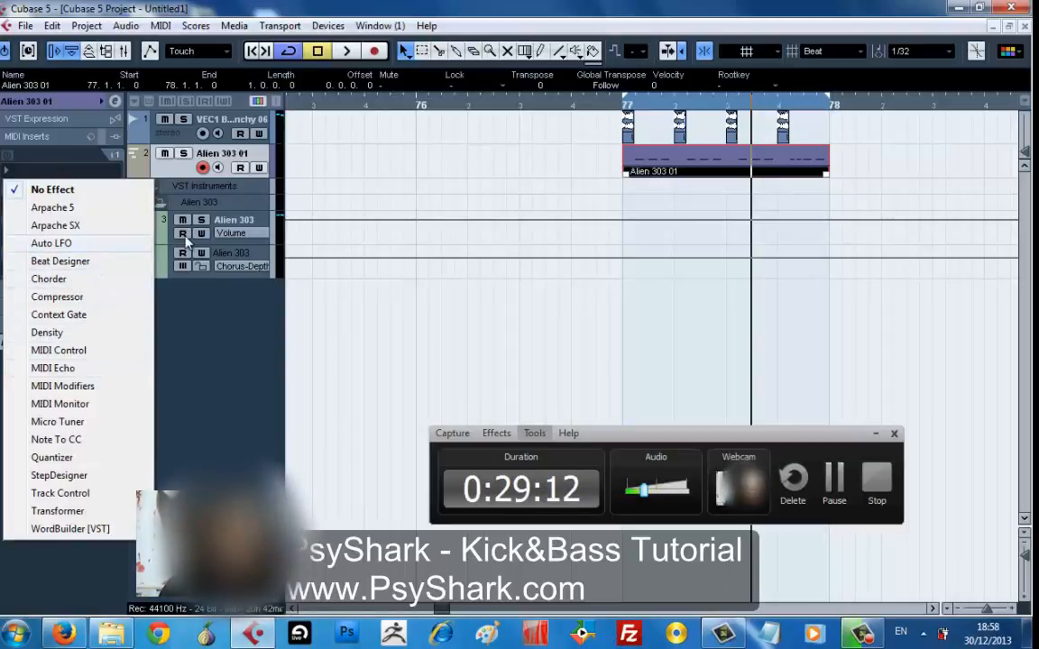
click(685, 168)
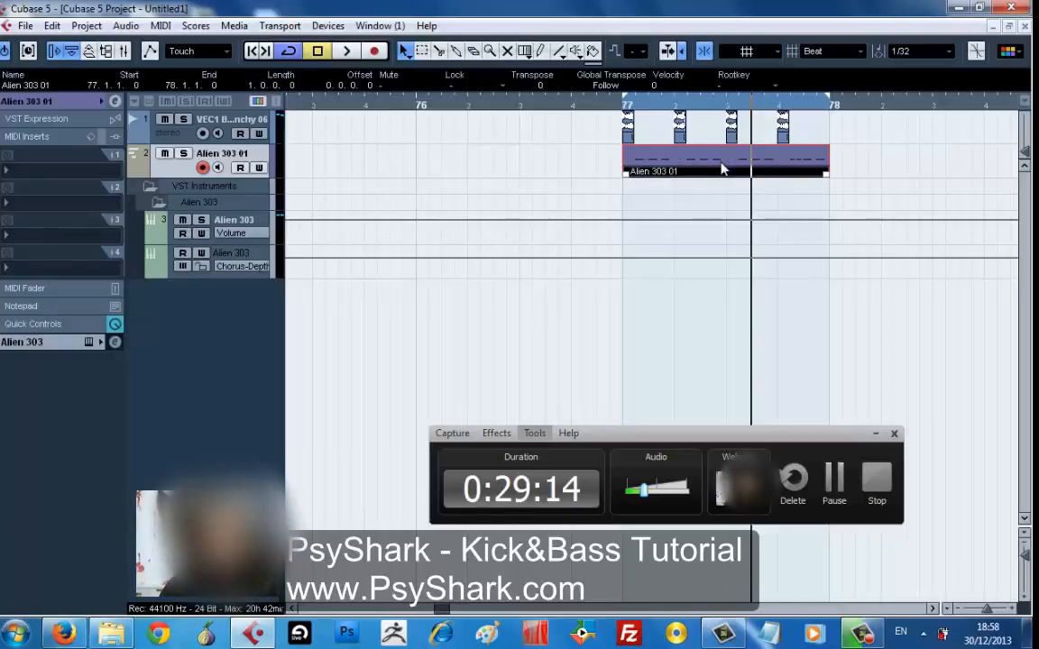
- Open the Alien 303 01 part in the Key Editor and set length quantize to 1/128 and quantize to 1/64
double_click(685, 168)
click(647, 56)
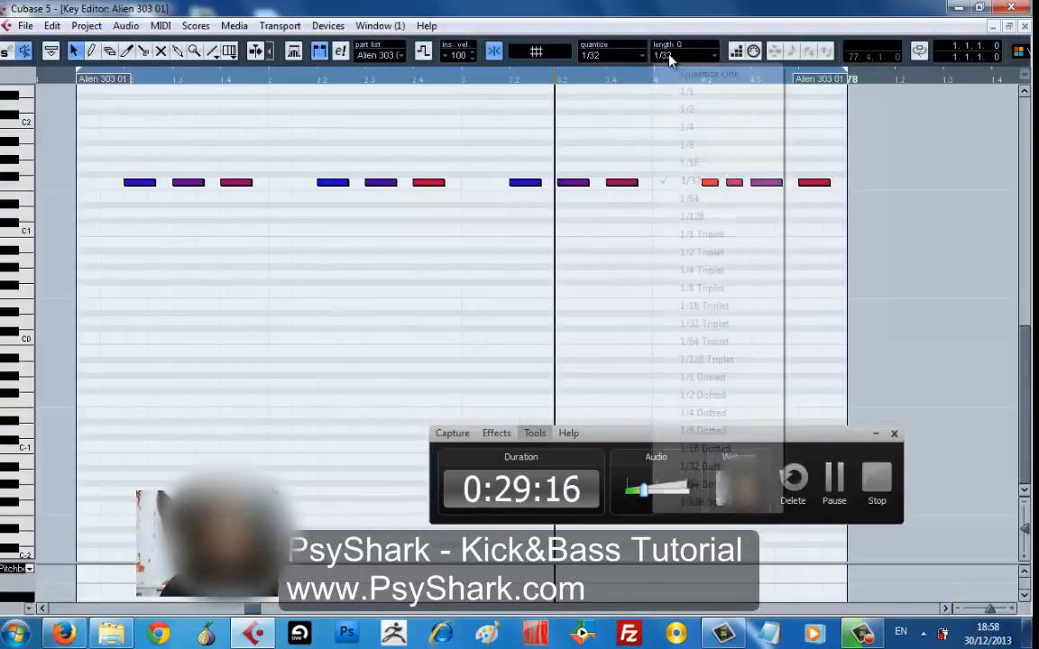
click(690, 217)
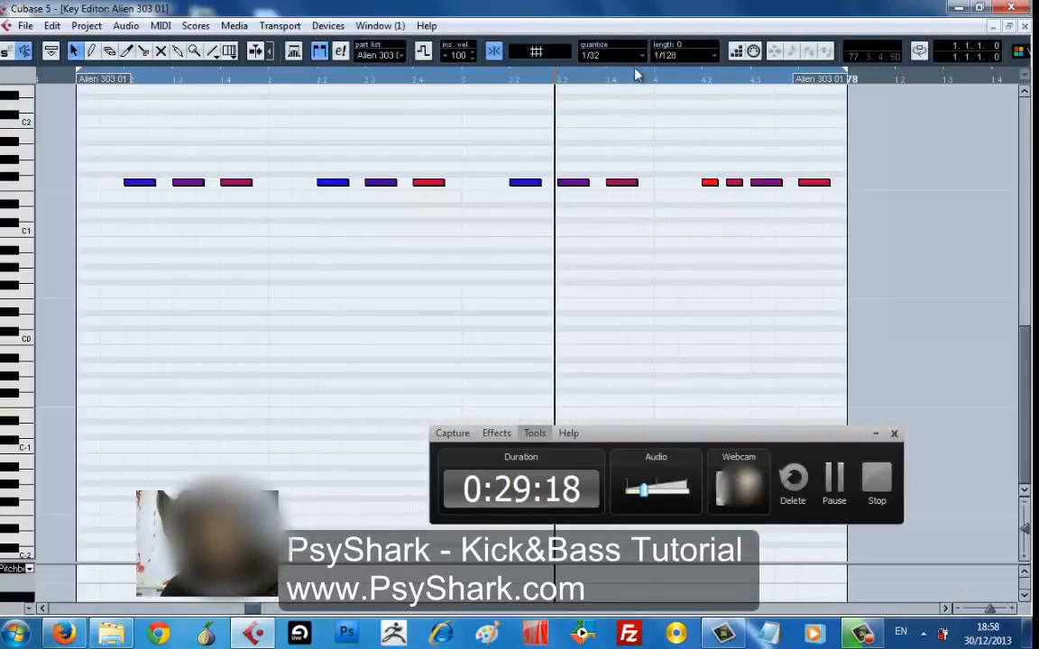
click(631, 55)
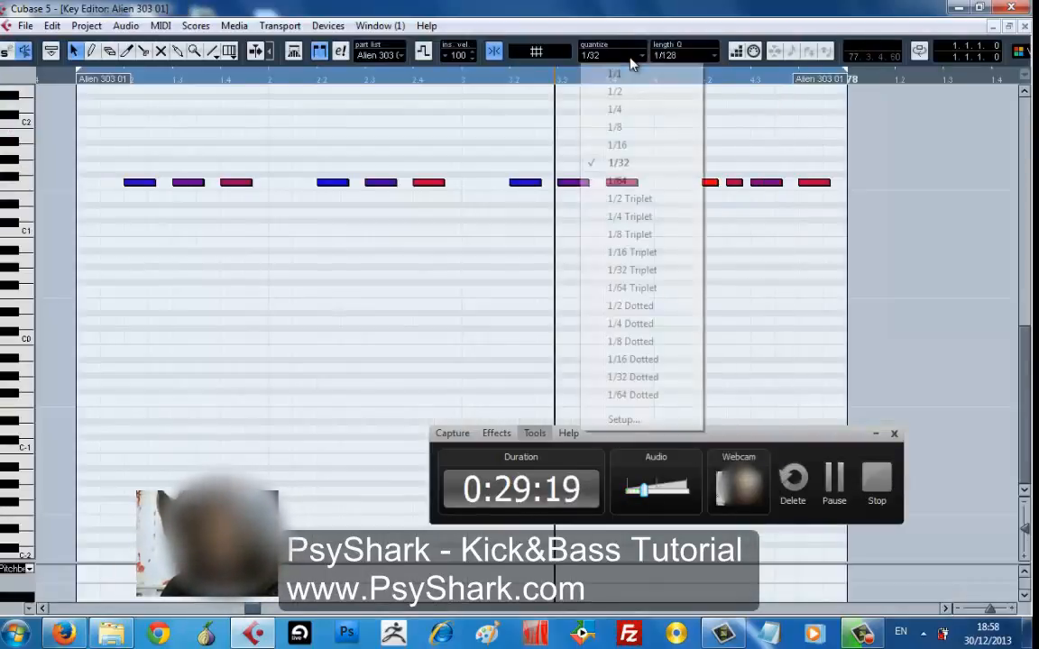
click(622, 180)
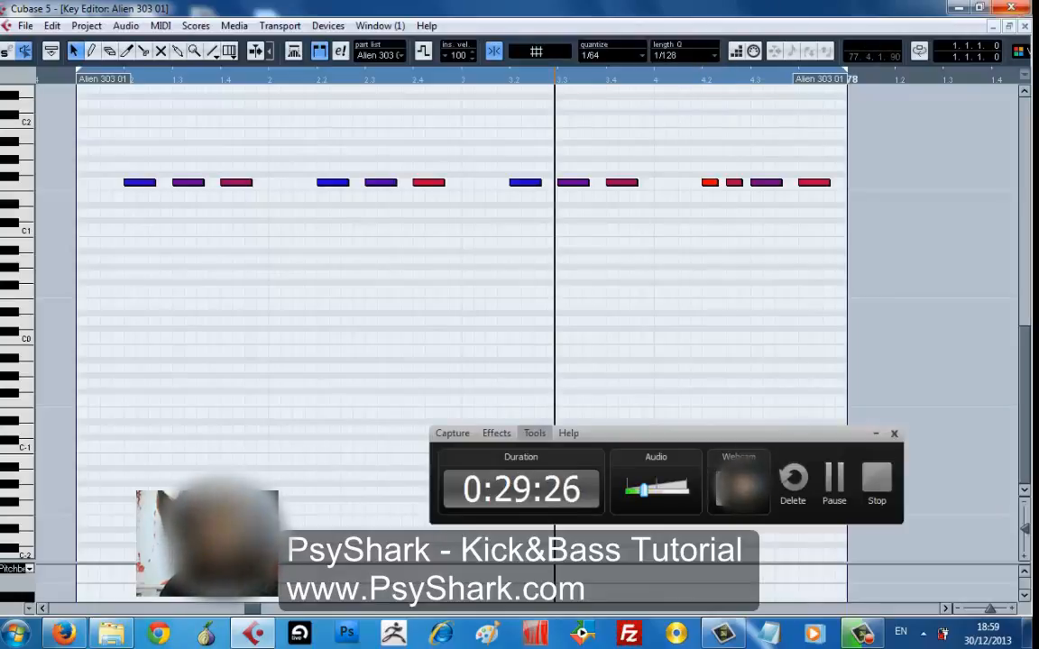
- Return to the maximized project window and load Quantizer in the Alien 303 01 track's first MIDI insert slot
click(993, 30)
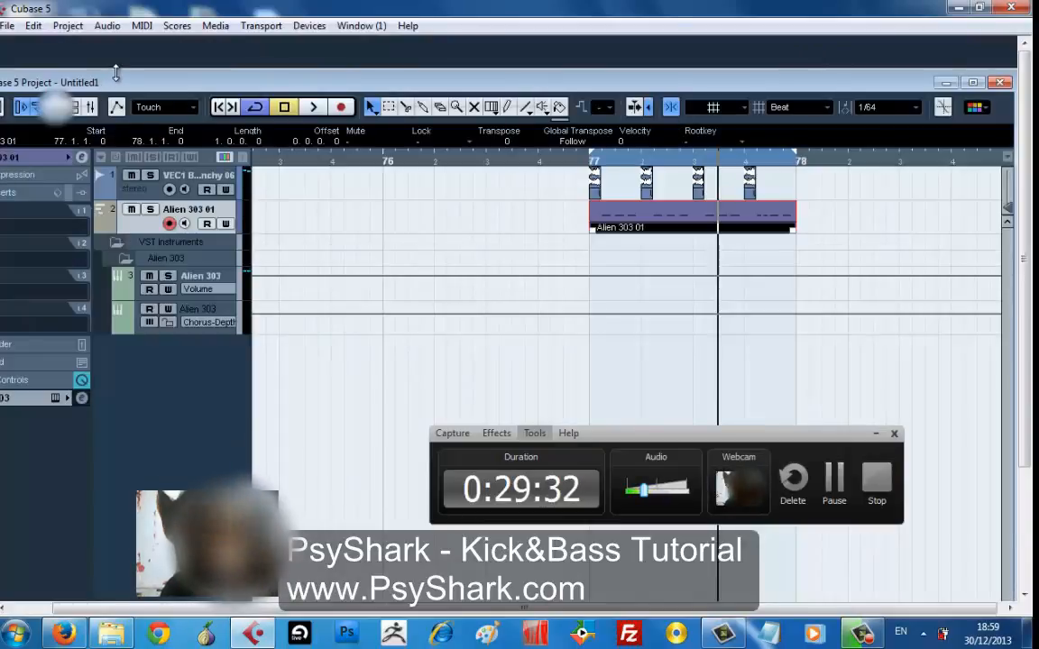
drag(123, 82, 160, 70)
double_click(160, 70)
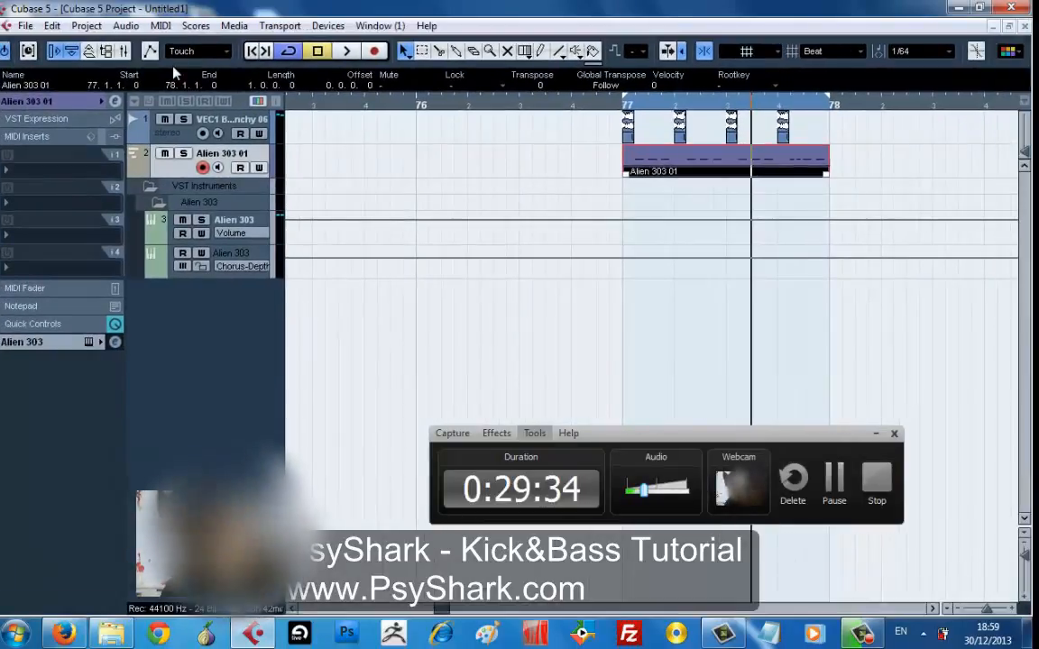
click(36, 152)
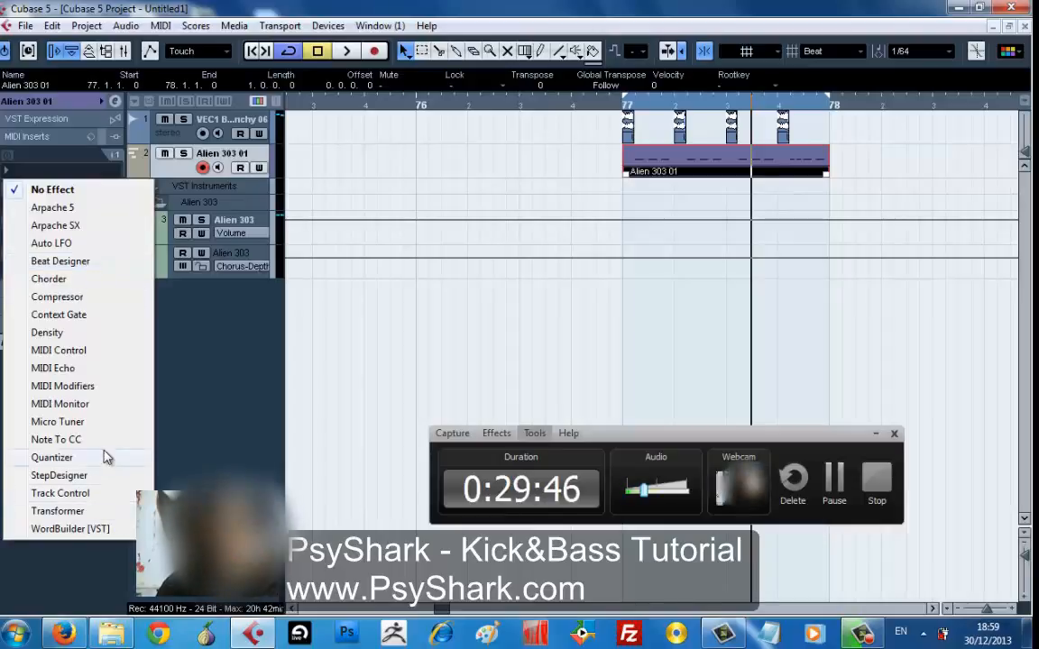
click(52, 458)
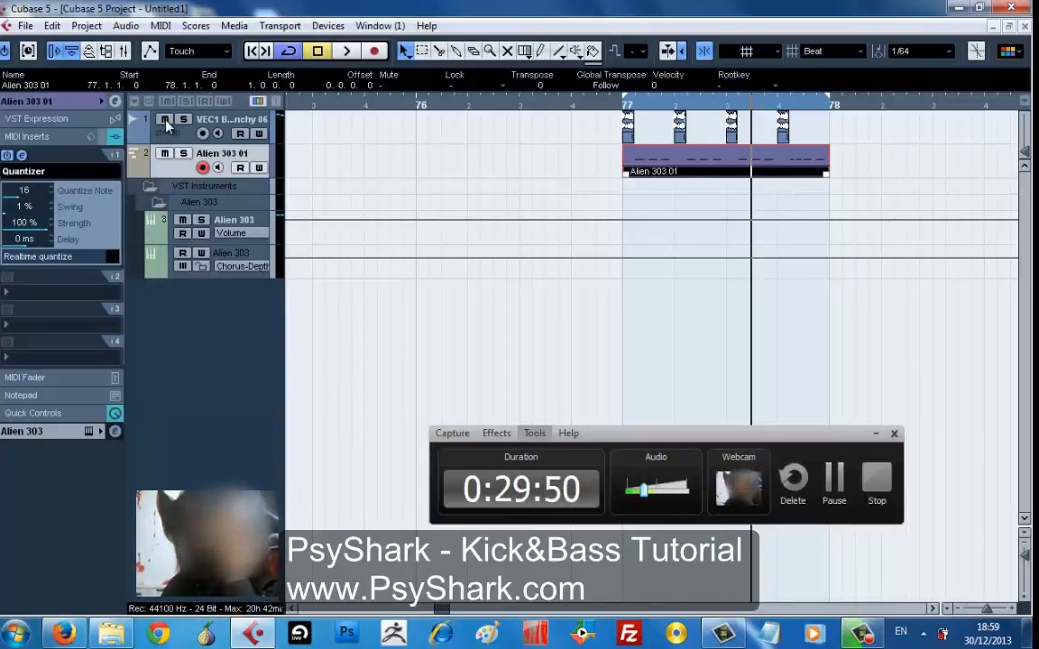
- Play the loop with the kick track muted and set the Quantizer's delay to 5 ms
key(space)
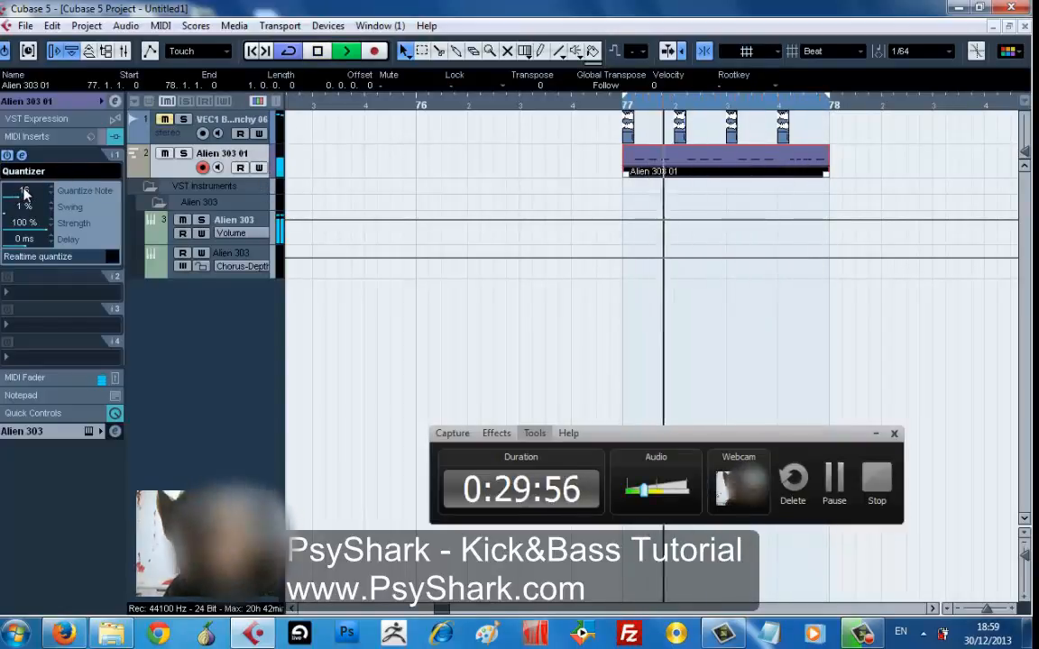
key(space)
key(space)
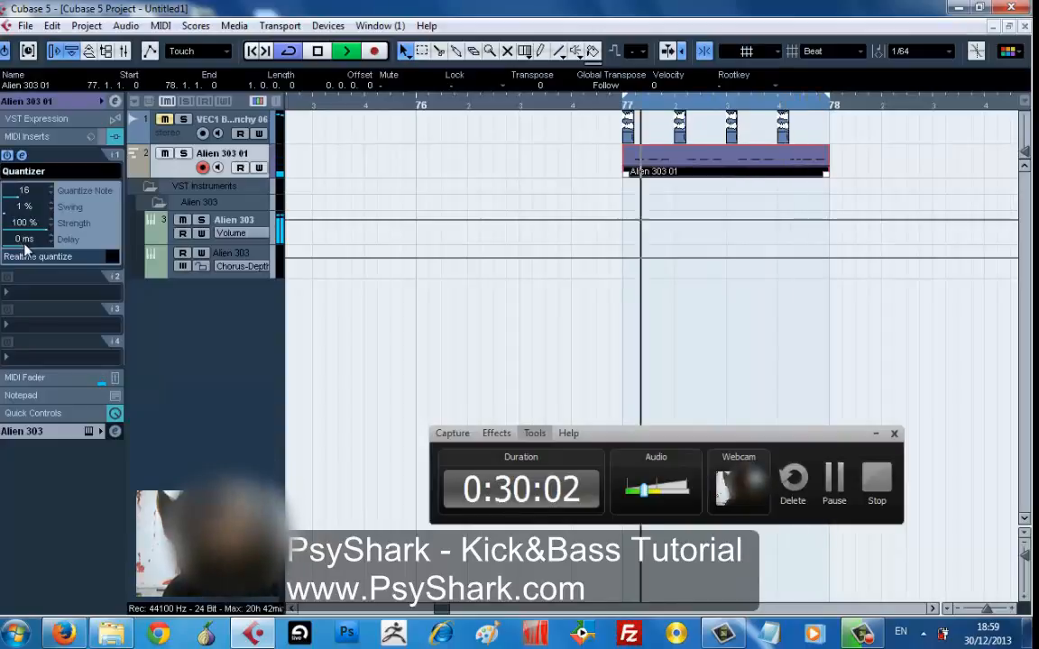
drag(20, 242, 82, 268)
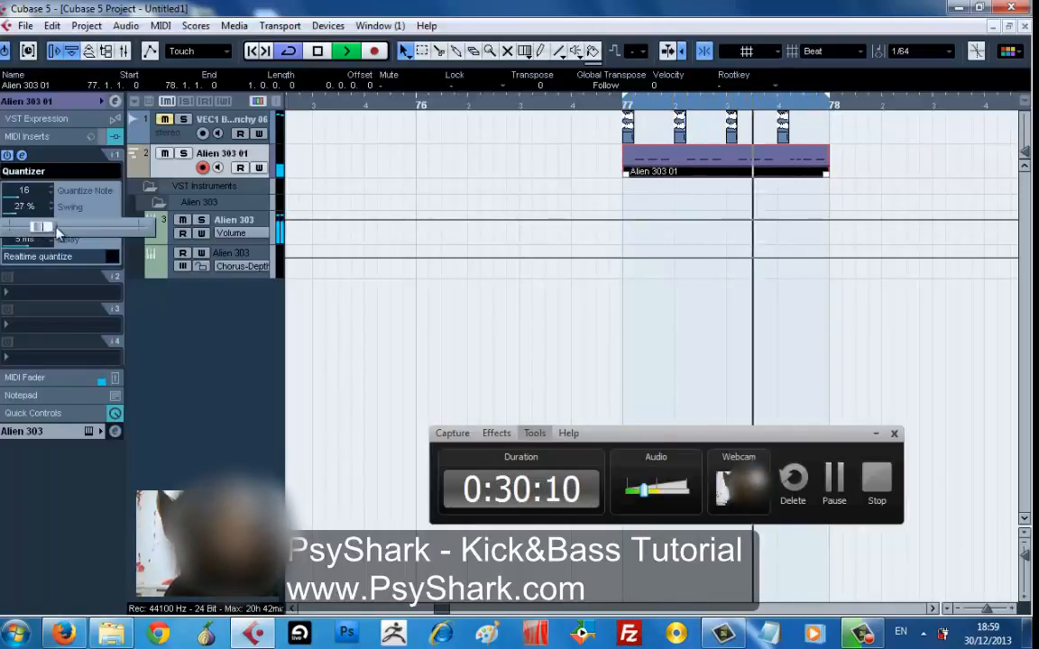
key(space)
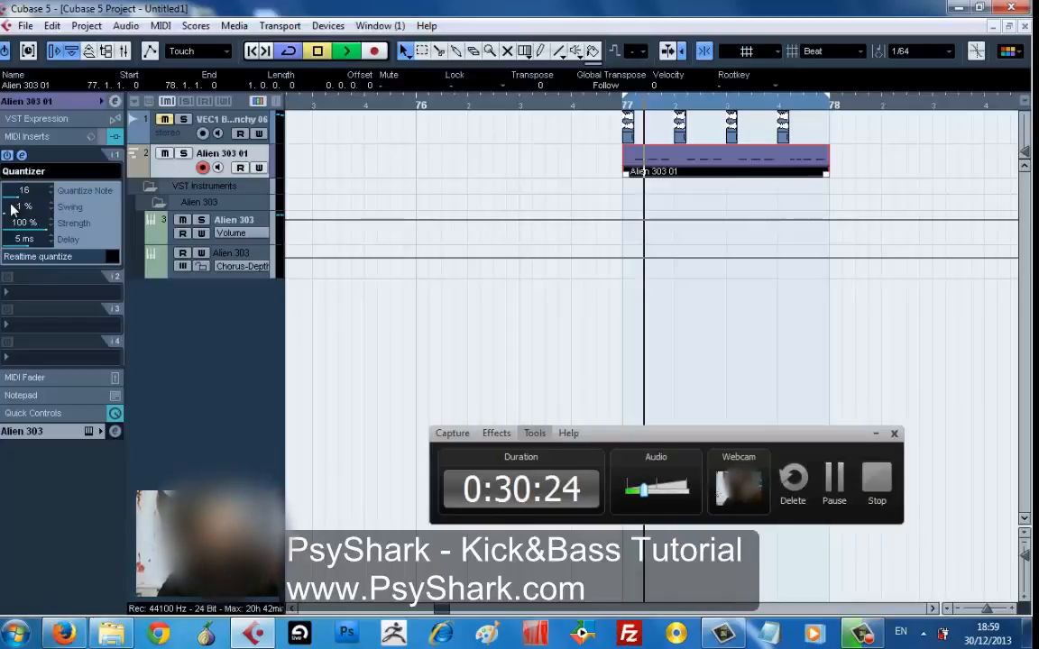
- Set the Quantizer's delay to 18 ms and try swing values of 23 %, 13 % and 67 % during playback
drag(13, 207, 39, 231)
key(space)
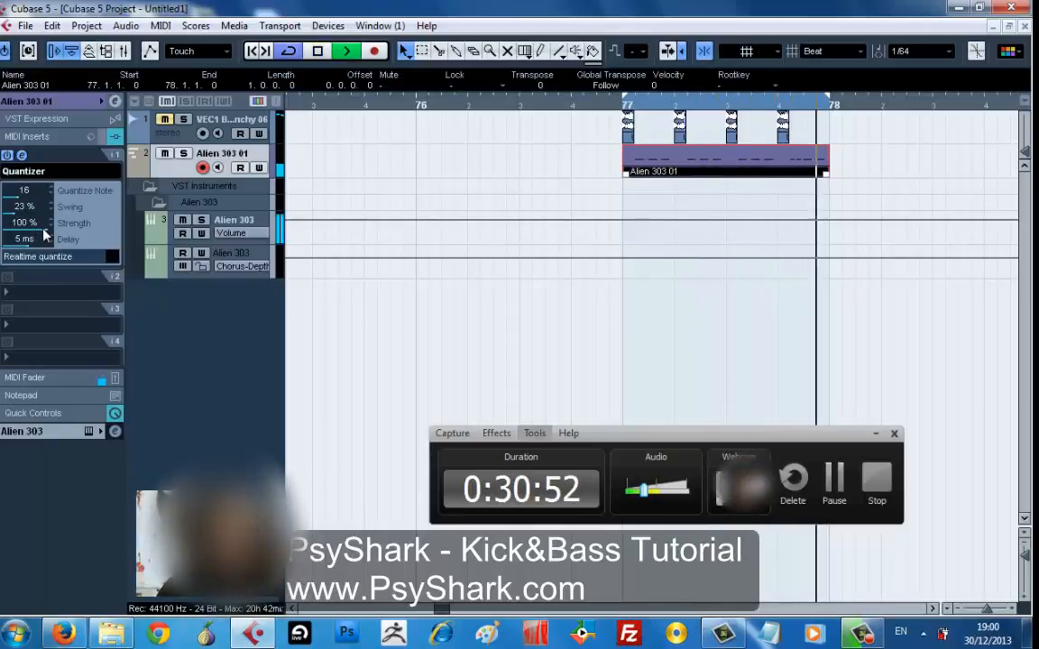
drag(32, 240, 101, 239)
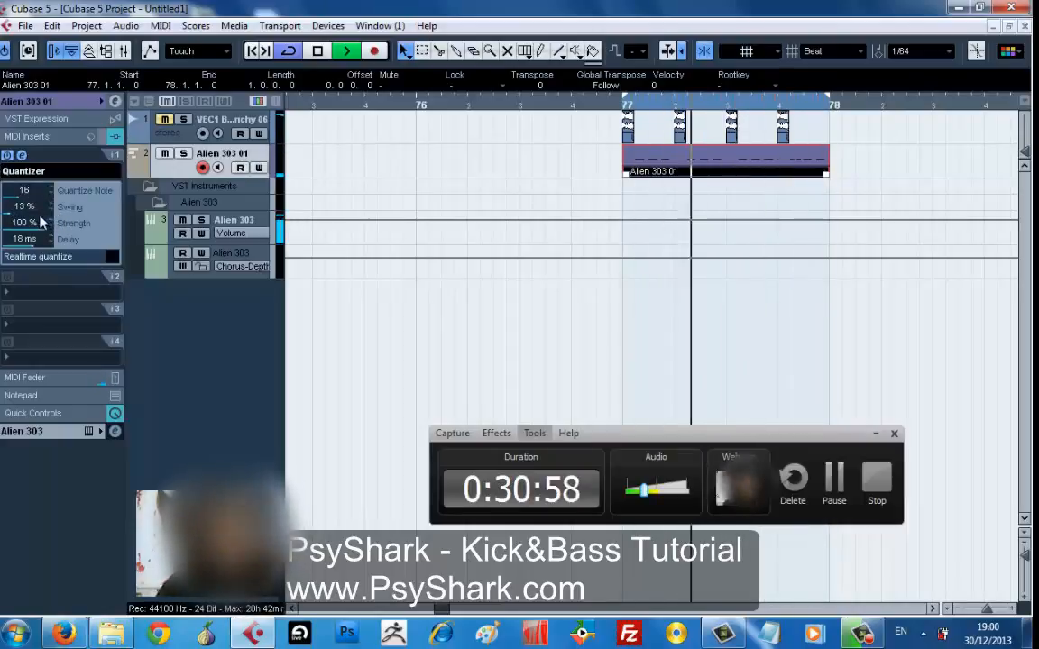
drag(50, 216, 99, 229)
key(space)
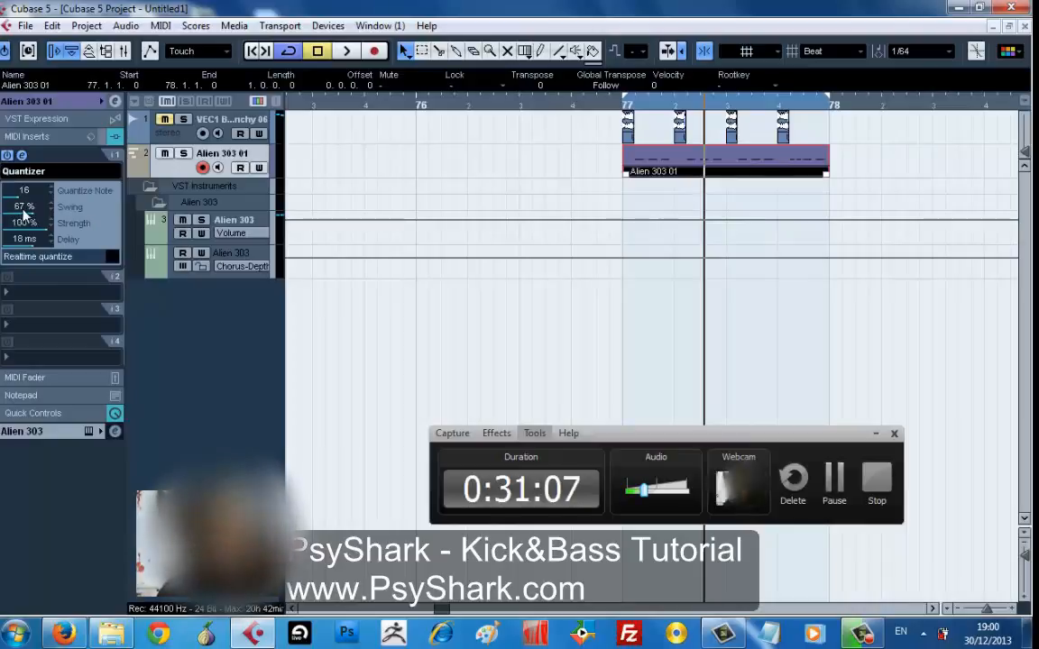
- Set the Quantizer's swing to 33 % and its quantize note to 32 while the loop plays
key(space)
drag(36, 213, 201, 212)
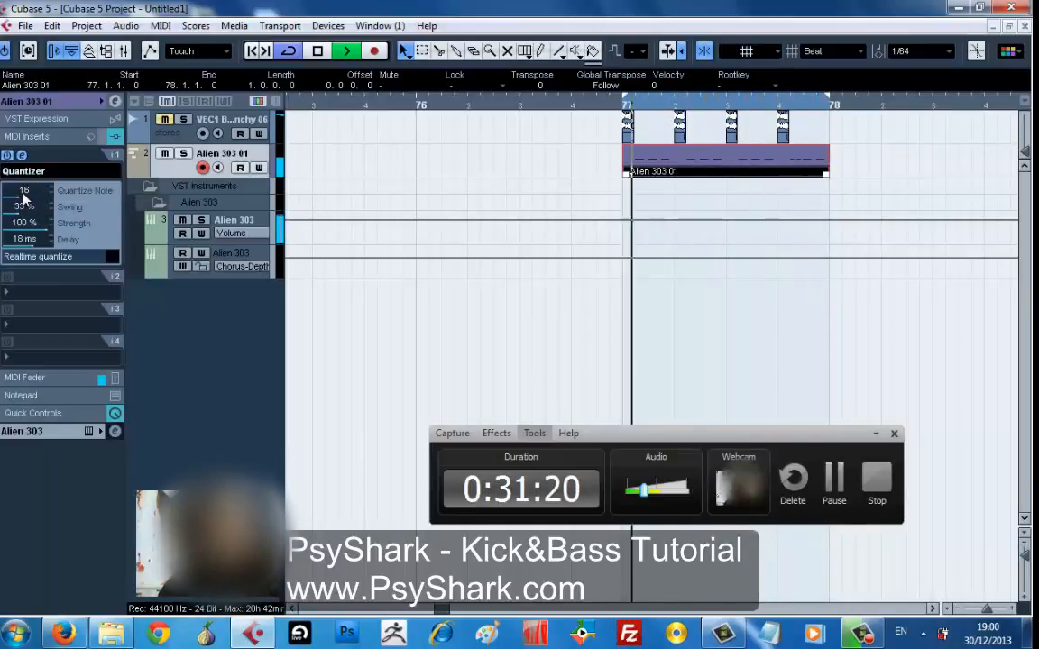
mouse_move(25, 193)
mouse_down()
mouse_move(114, 219)
mouse_move(163, 217)
mouse_move(34, 211)
mouse_up()
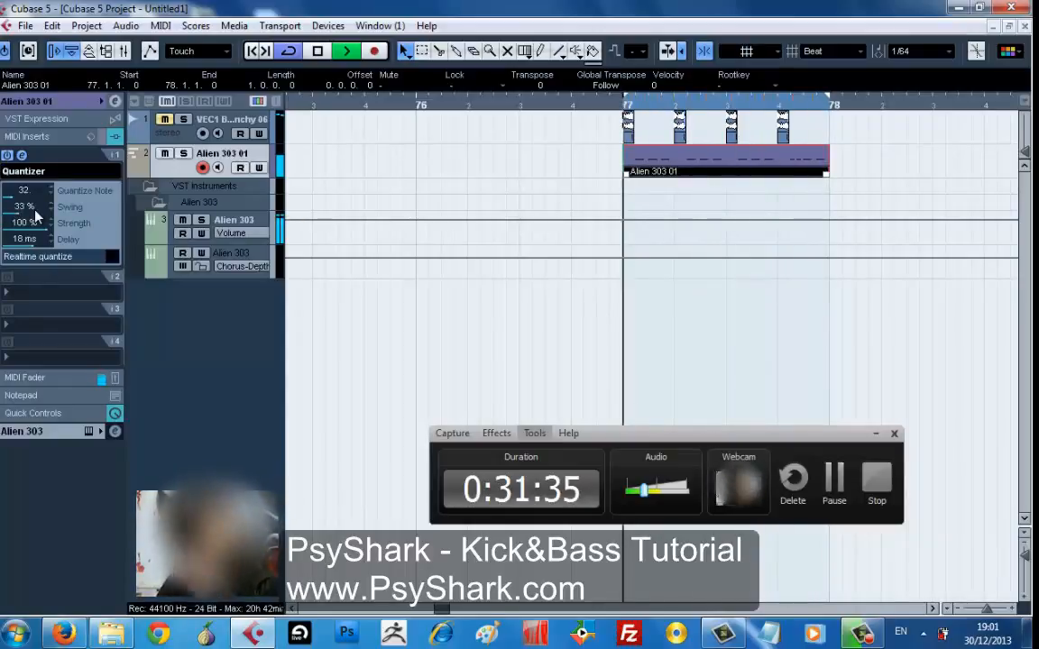
drag(17, 203, 23, 219)
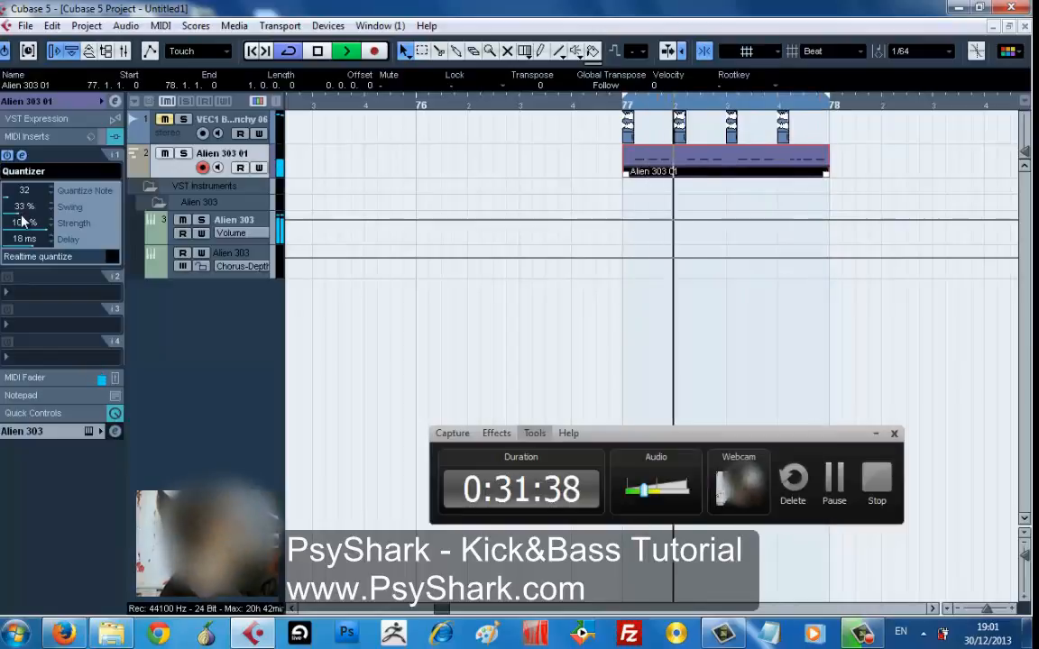
click(101, 140)
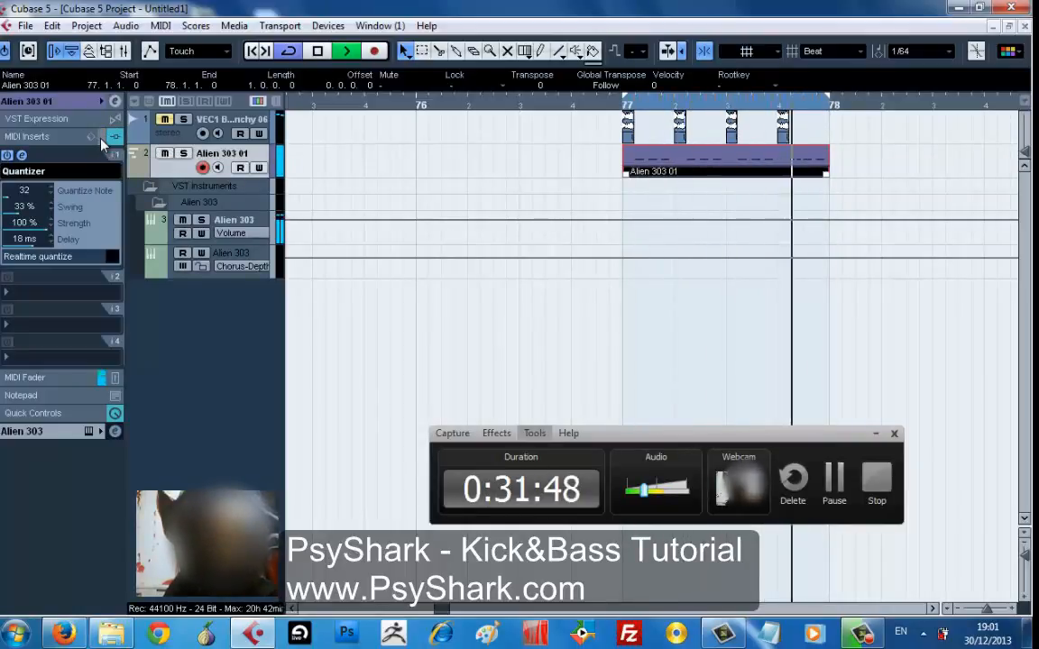
click(101, 141)
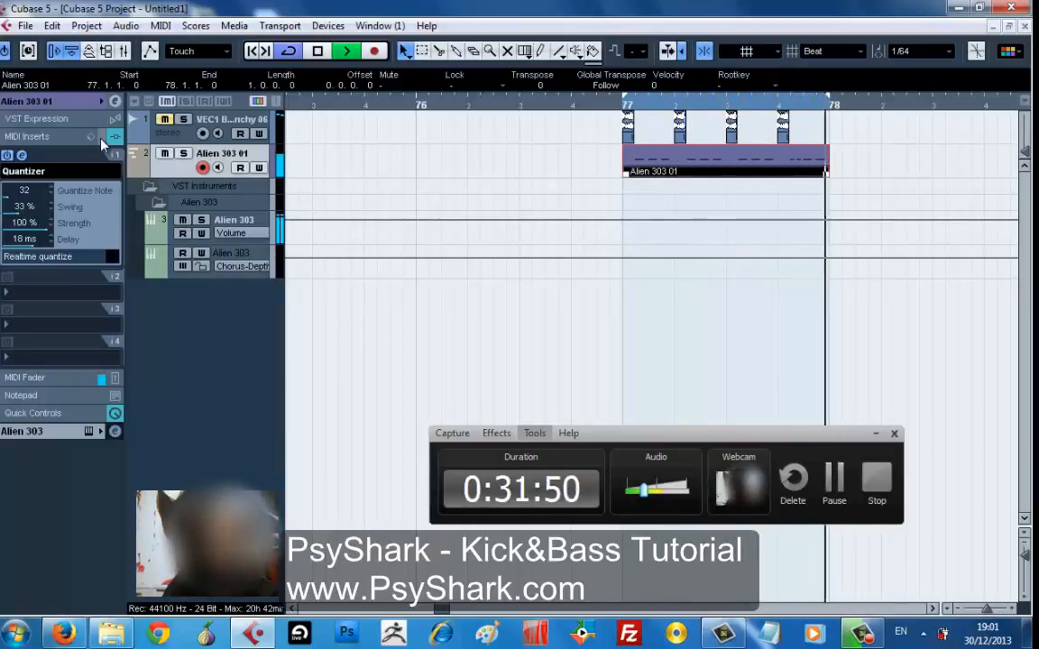
double_click(25, 210)
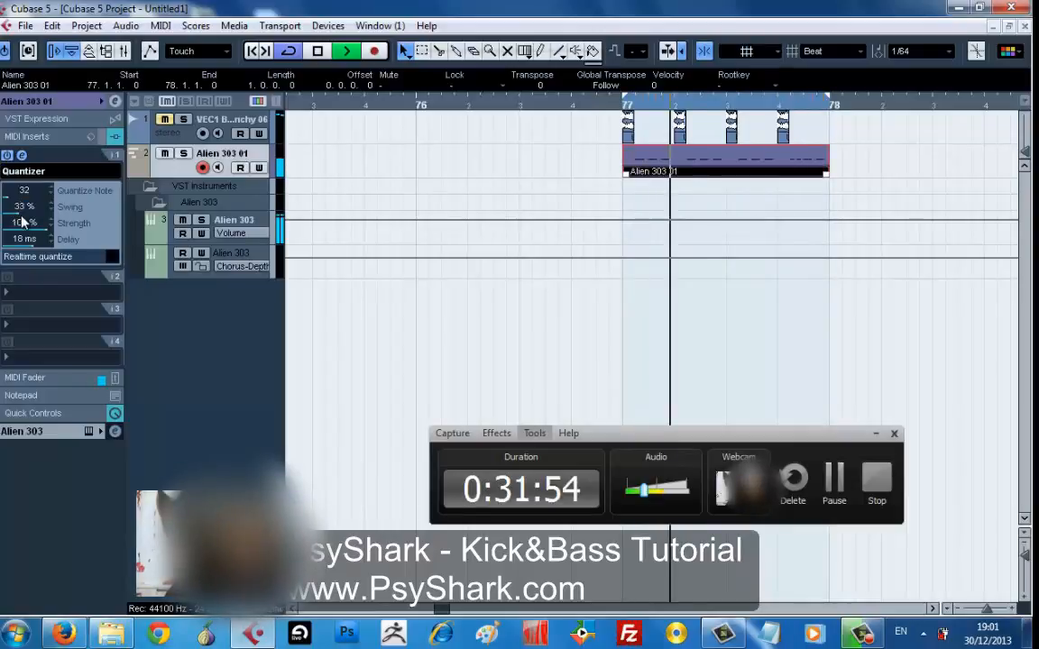
- Set the Quantizer's swing to 76 % and its quantize note to 16, trying 8 and 8T while the loop plays
click(53, 231)
drag(54, 232, 108, 232)
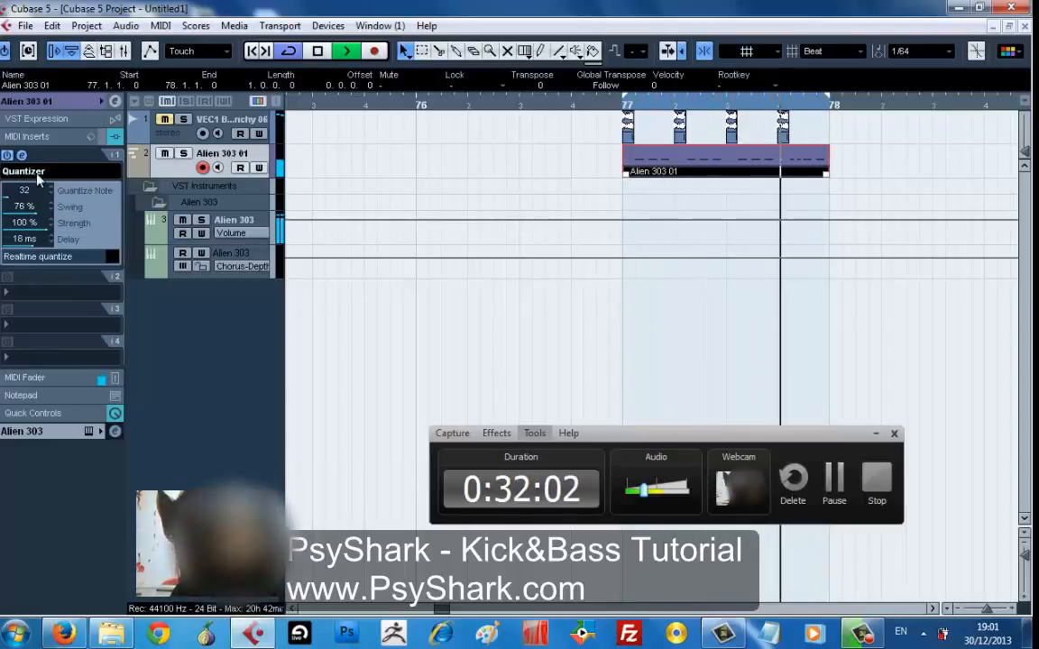
drag(27, 190, 90, 186)
click(77, 196)
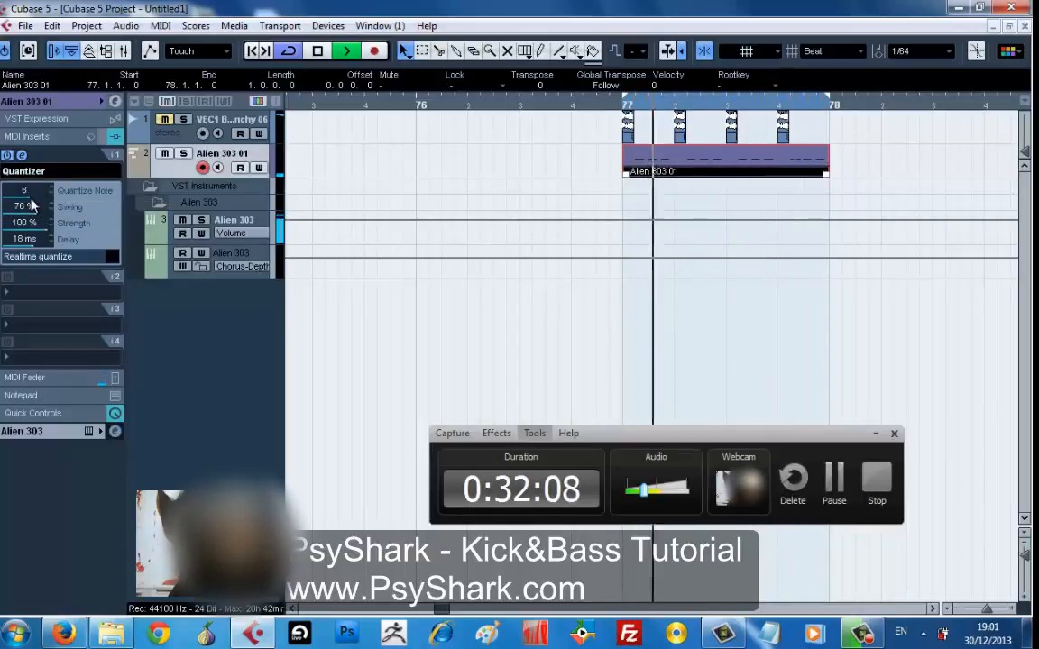
drag(25, 191, 67, 192)
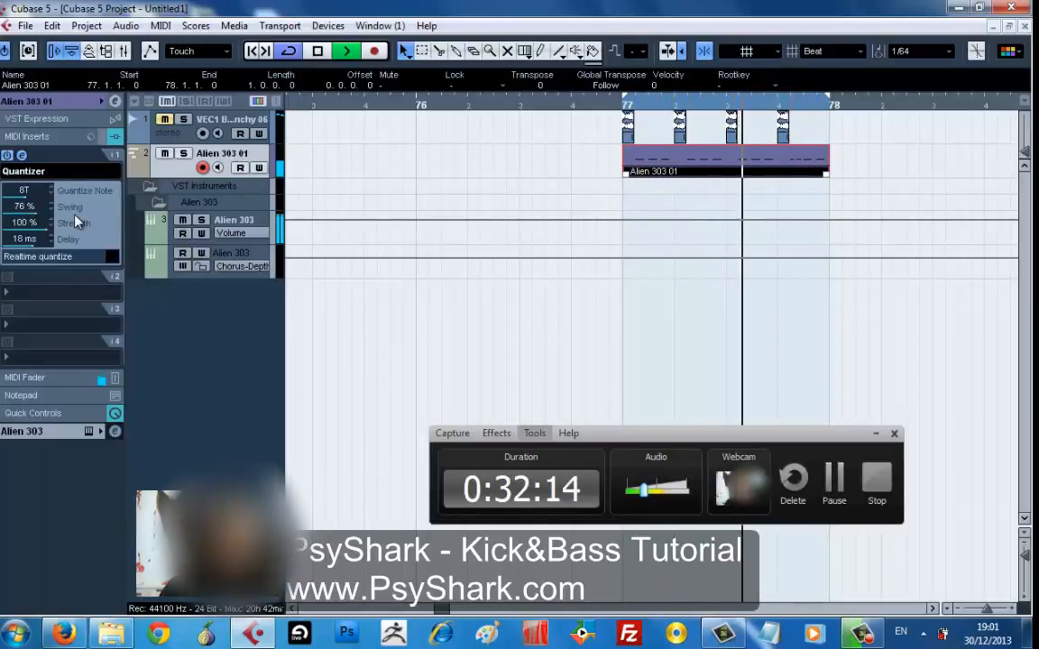
drag(74, 216, 56, 216)
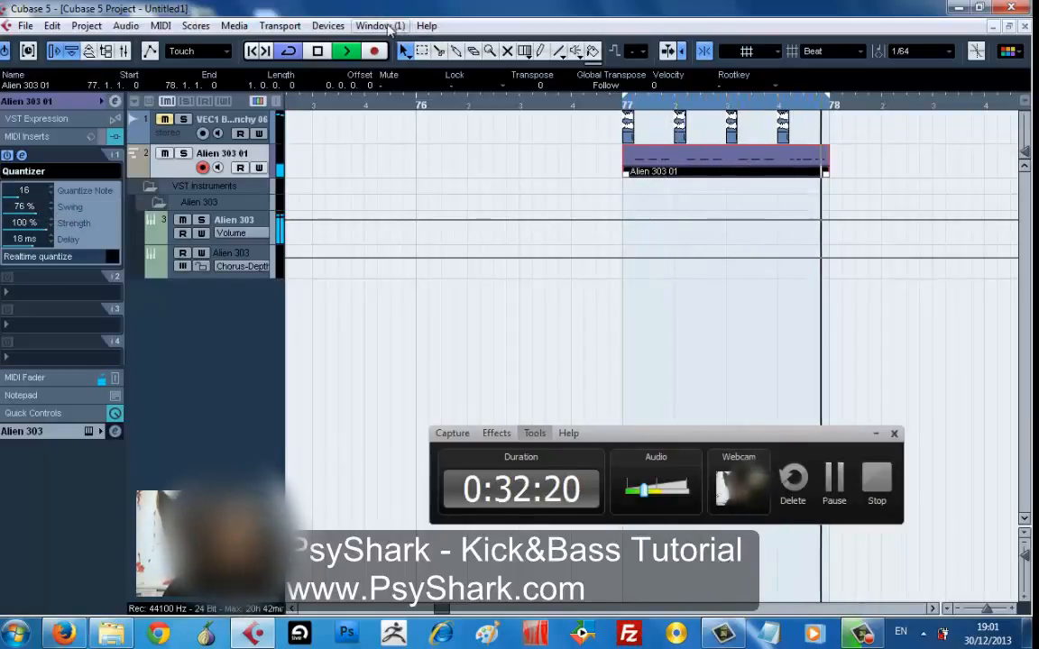
- Stop playback and check the VST Audio System driver and latency settings in Device Setup
key(space)
click(329, 25)
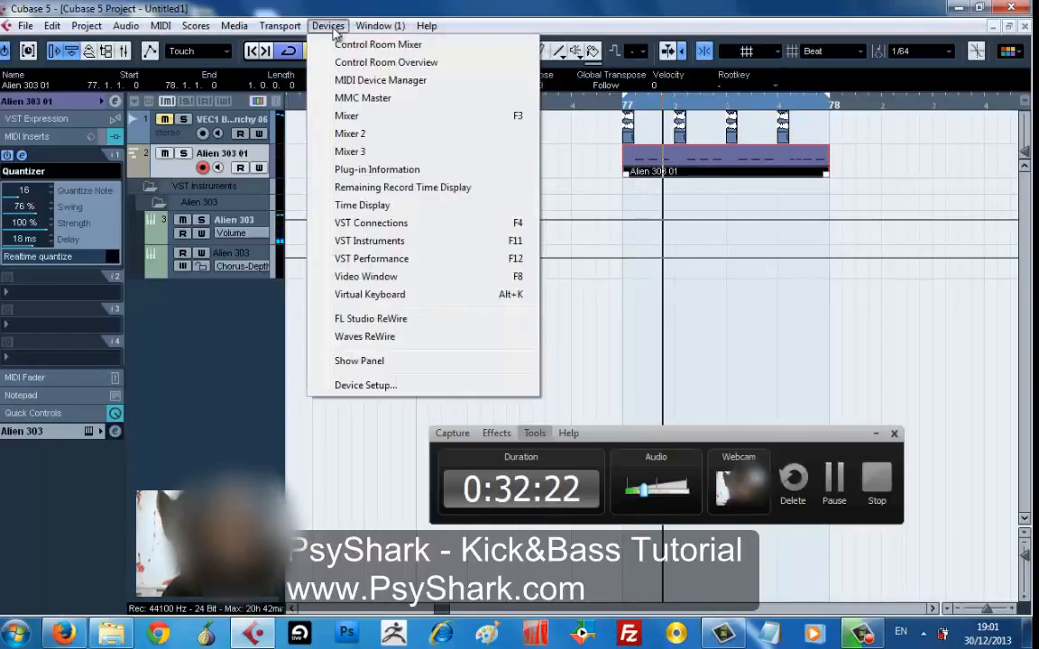
click(369, 385)
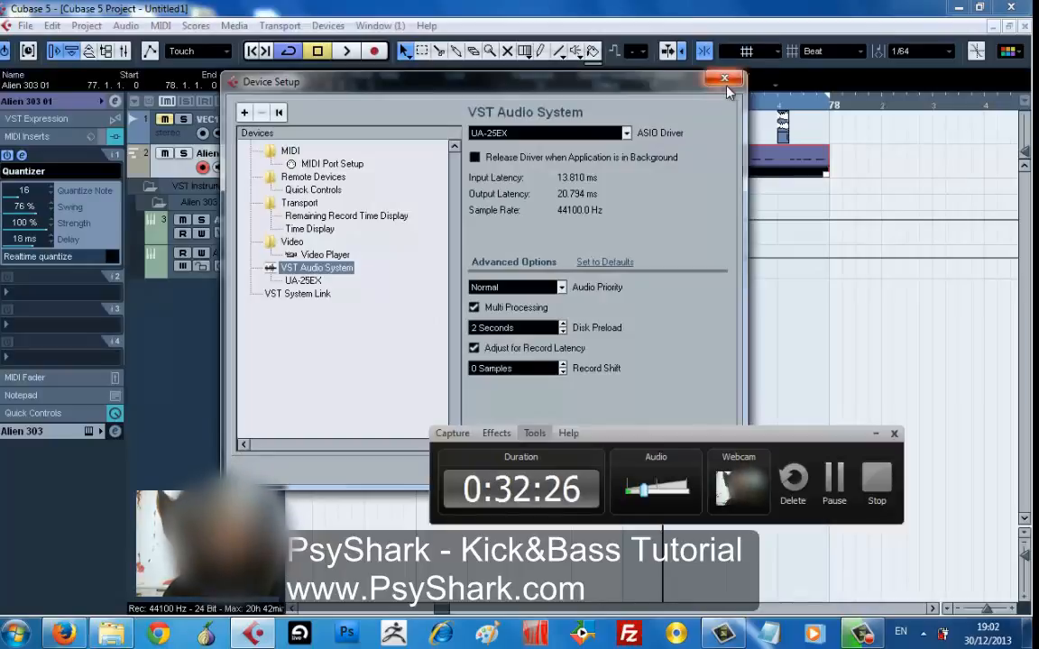
click(724, 78)
- Unmute the kick track and compare the loop with the Alien 303 01 track's MIDI inserts bypassed and active
key(space)
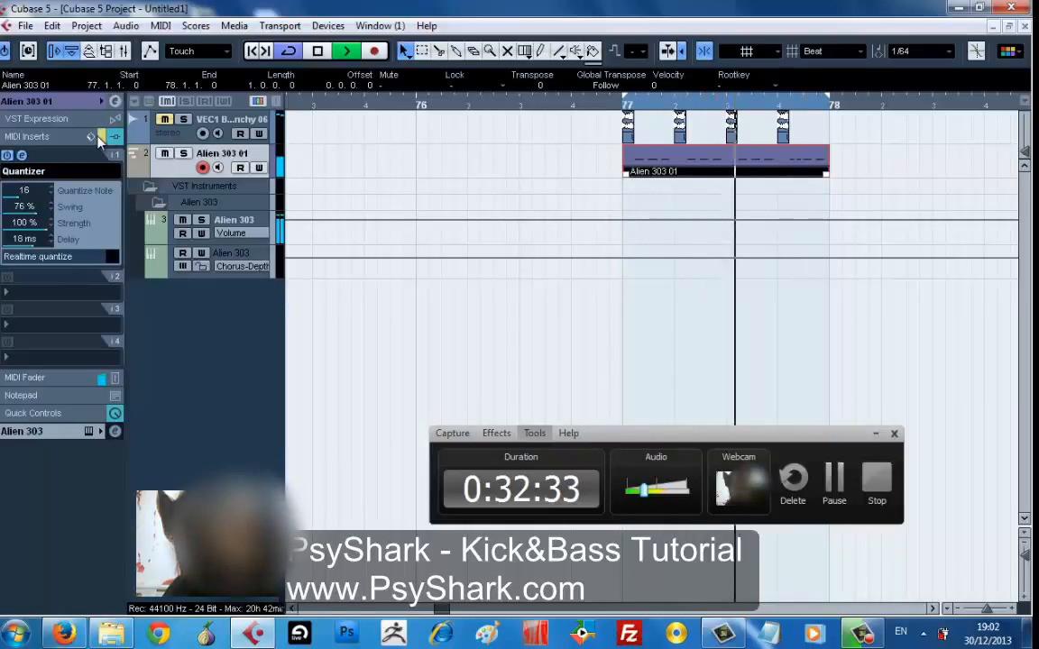
key(space)
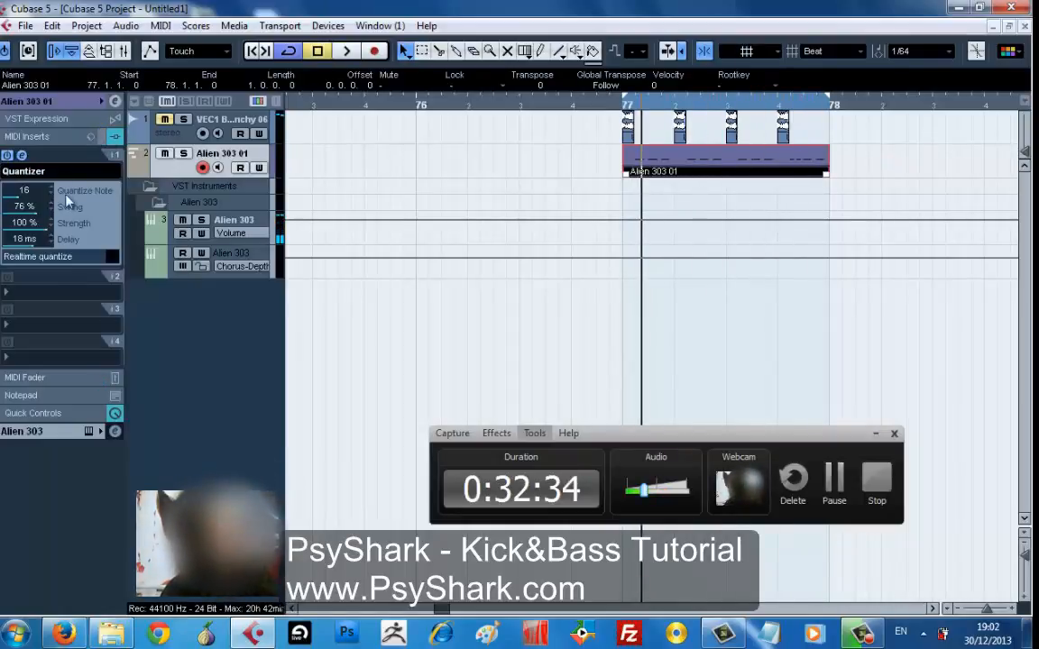
click(103, 136)
click(169, 119)
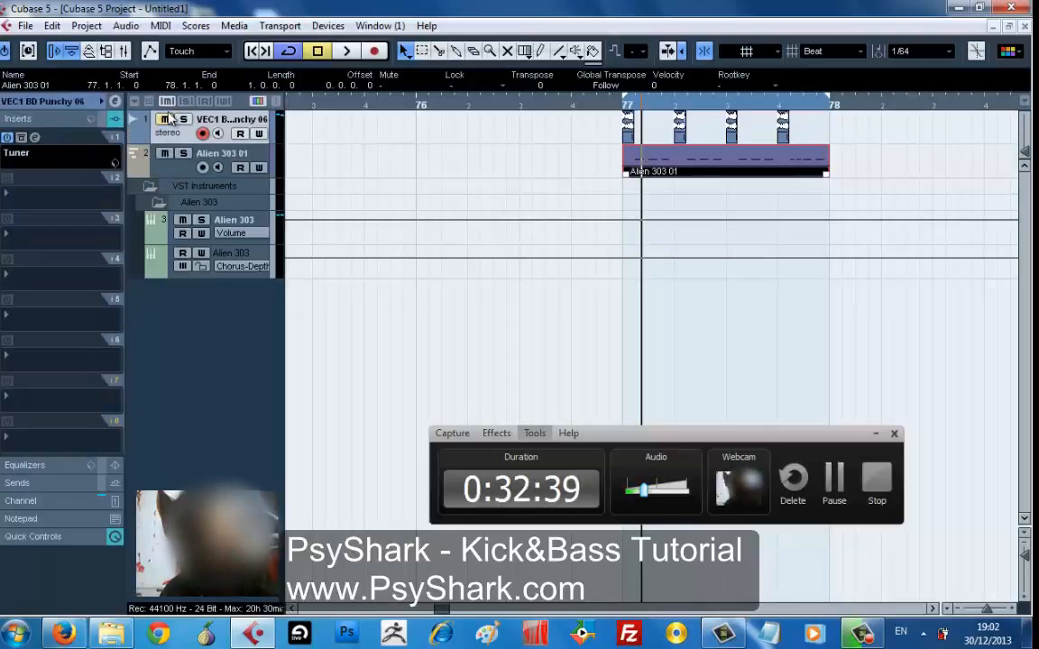
key(space)
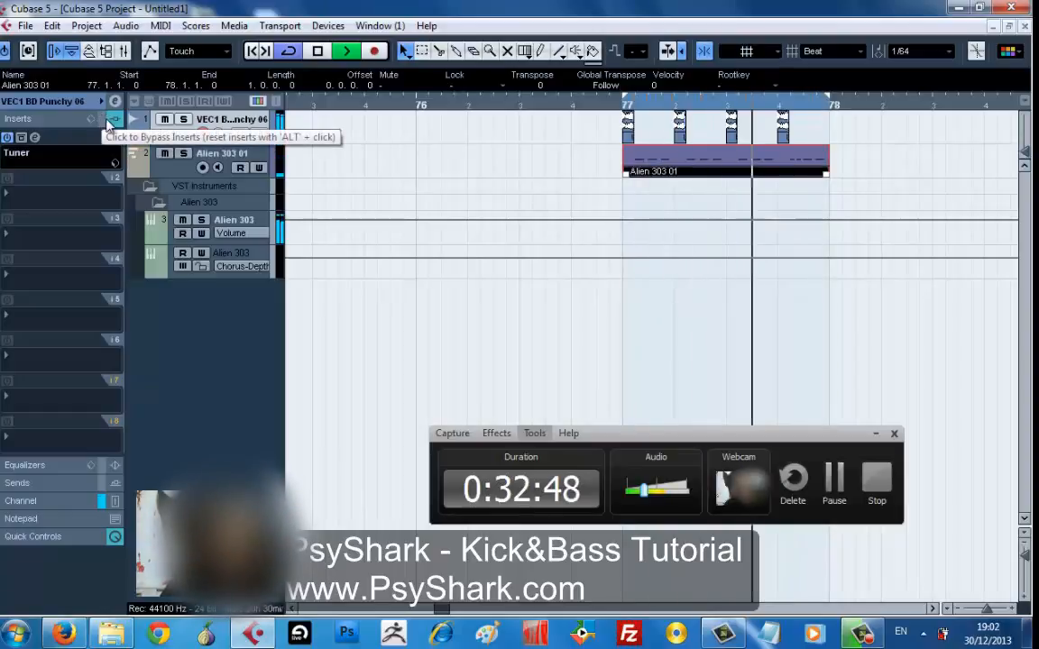
click(144, 149)
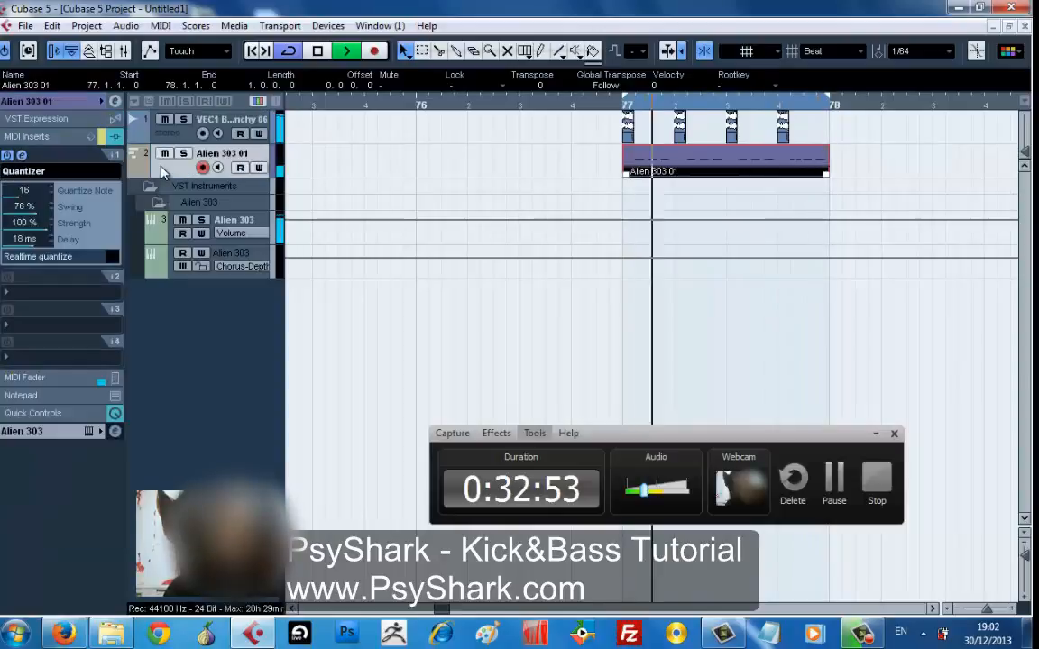
click(102, 138)
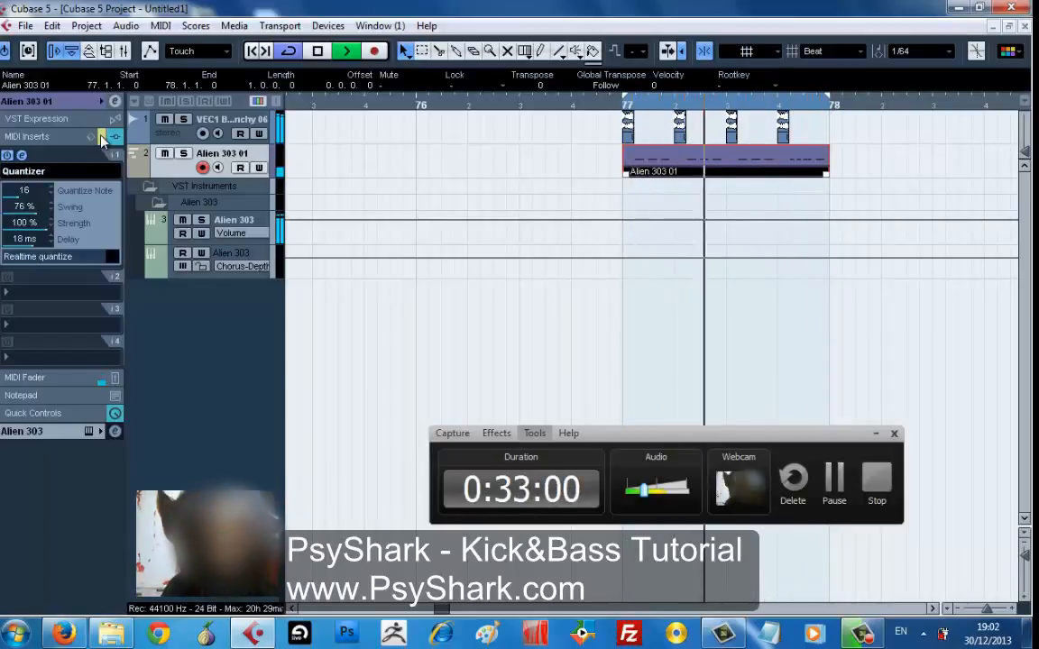
key(space)
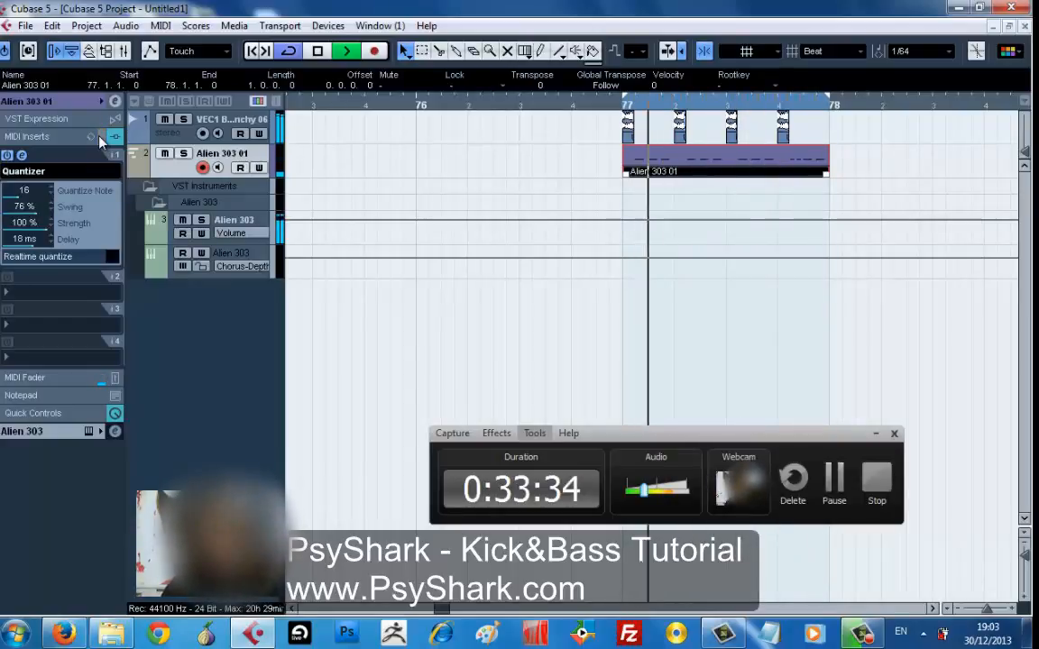
key(space)
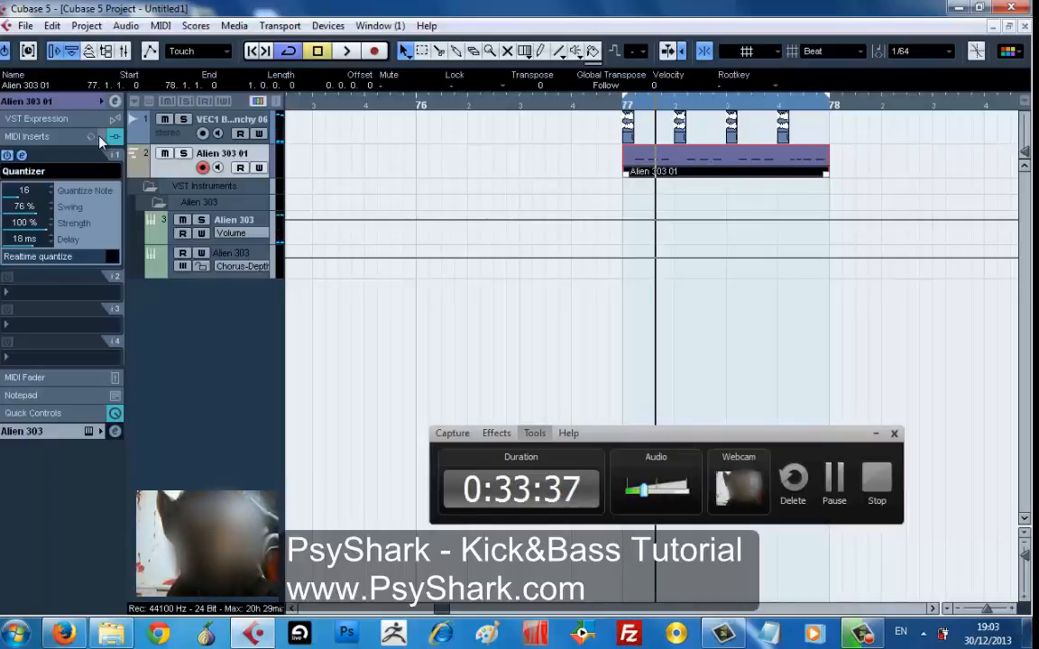
click(168, 134)
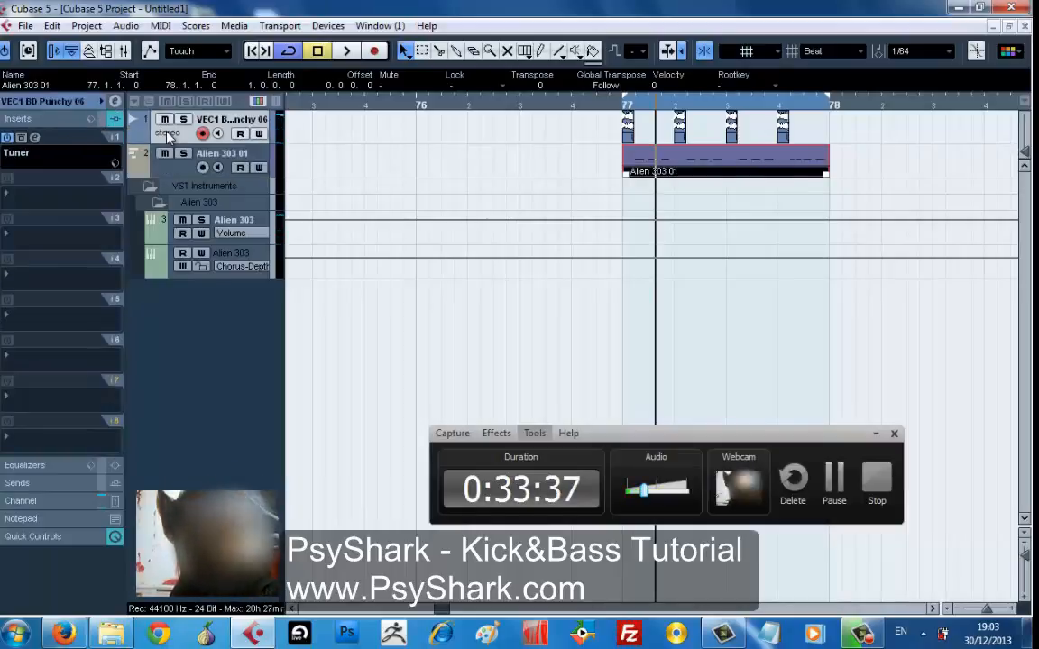
click(113, 123)
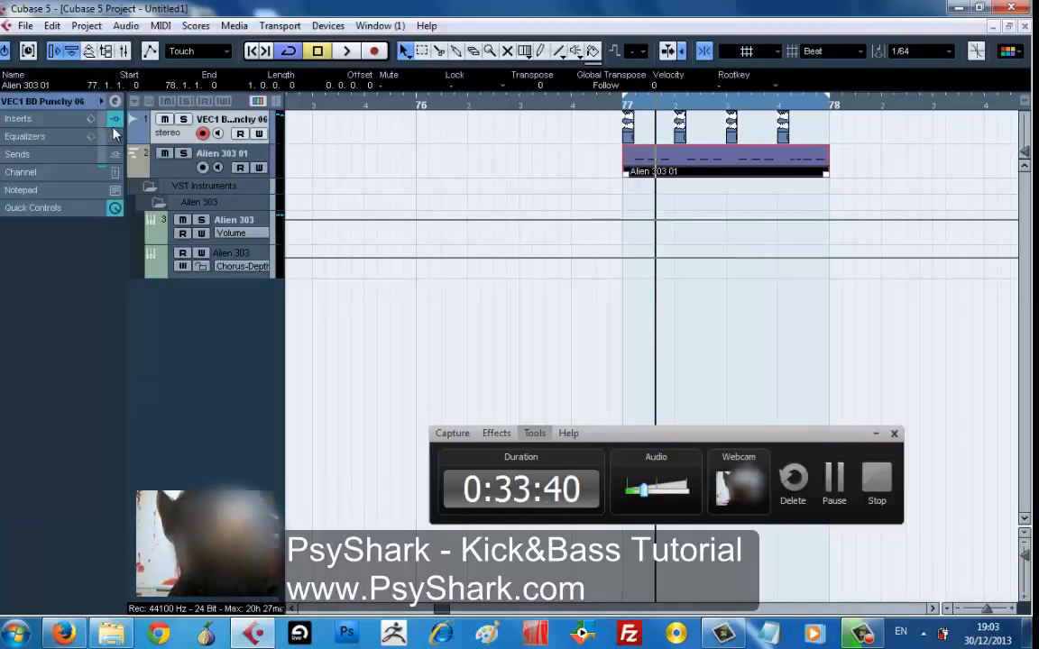
click(113, 122)
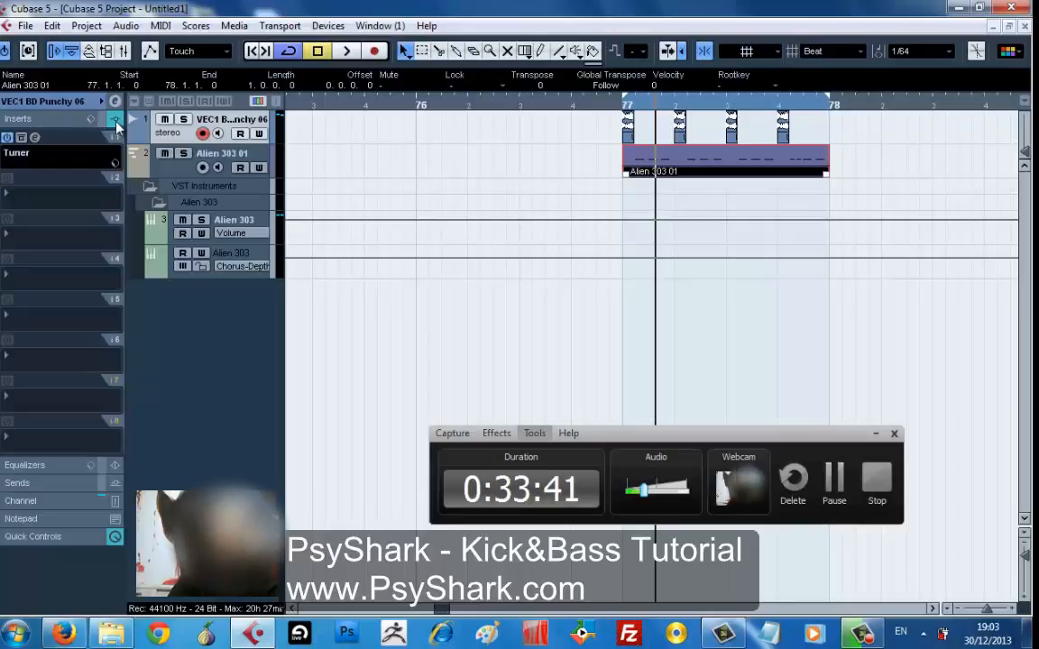
click(31, 200)
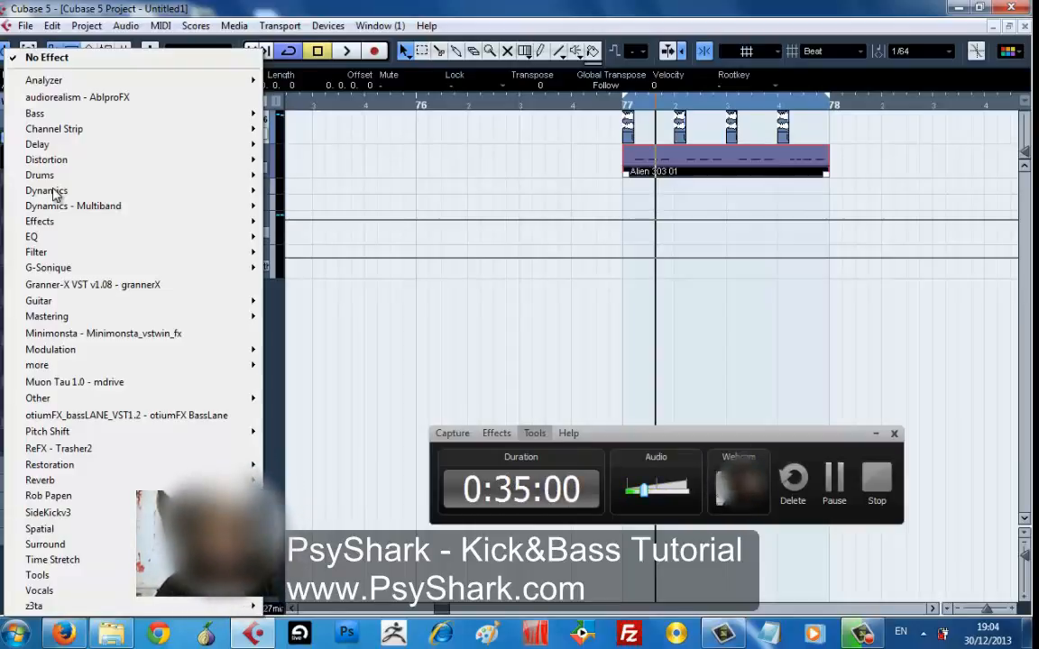
click(415, 171)
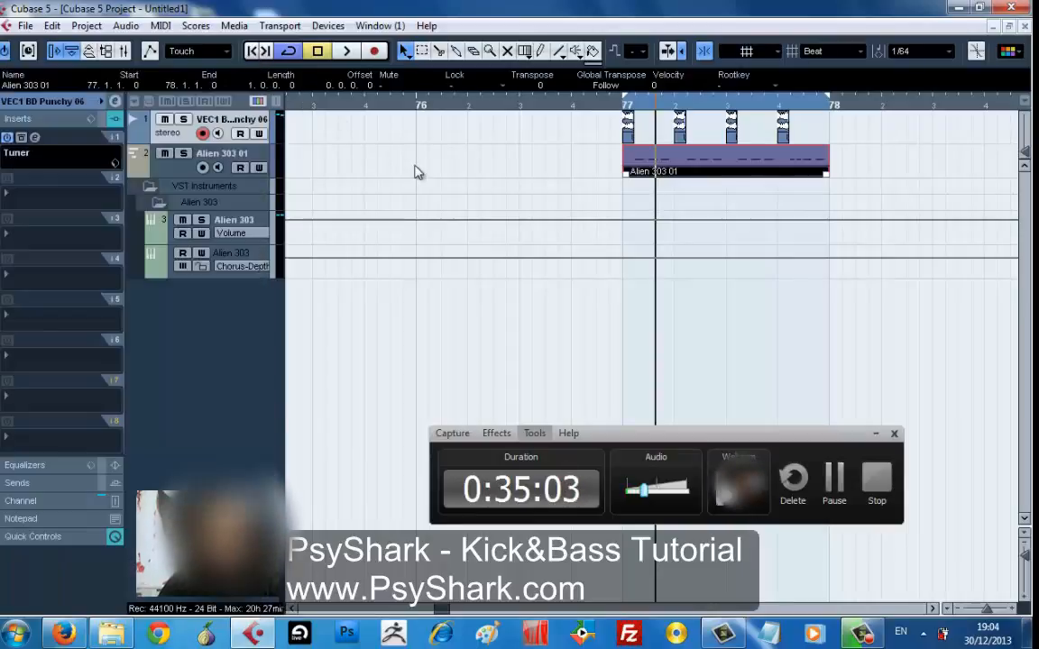
- Play the kick and bass loop again and compare it with the Alien 303 01 MIDI inserts bypassed
key(space)
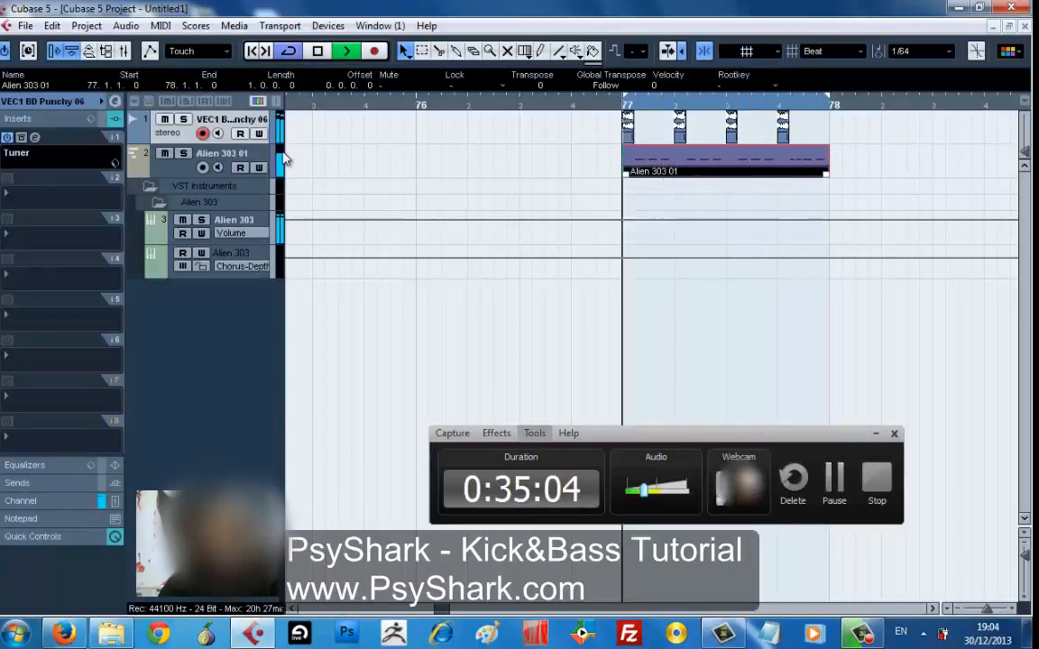
key(space)
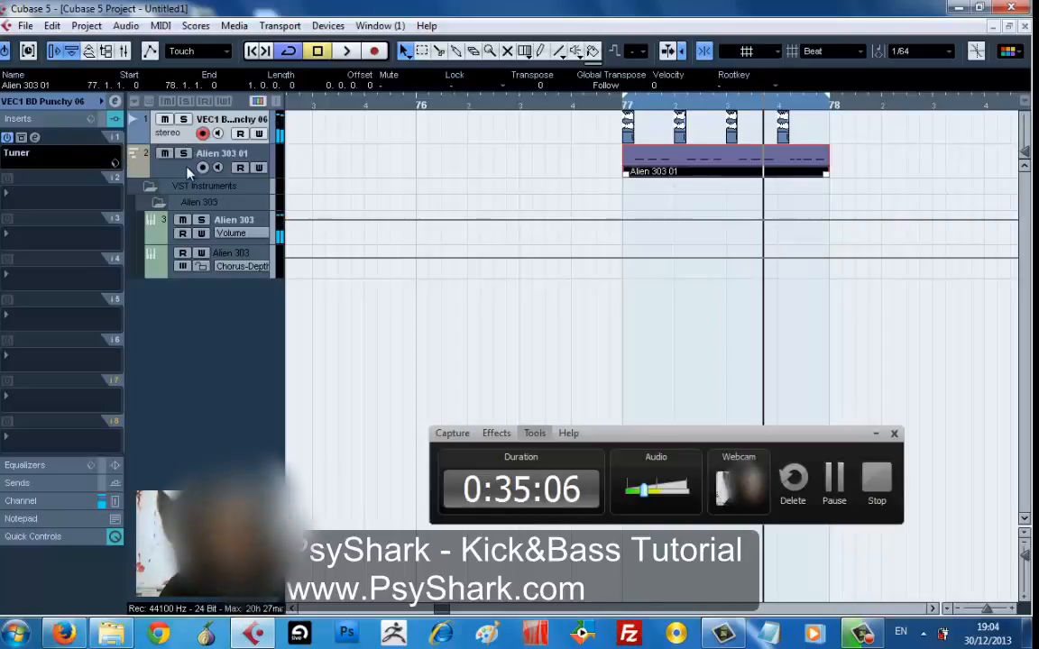
click(154, 154)
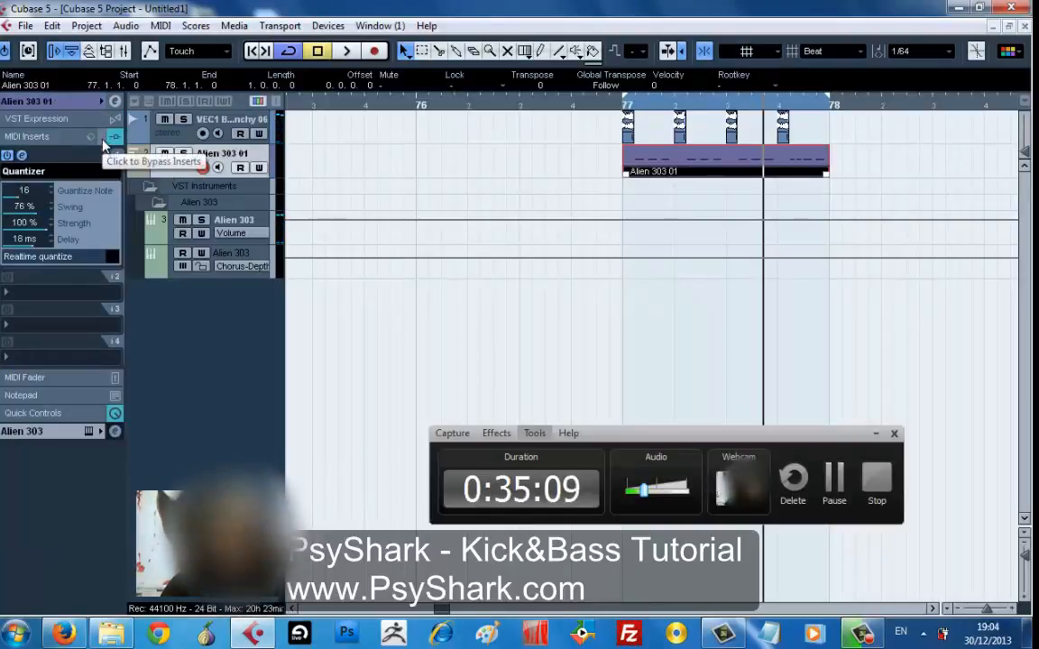
key(space)
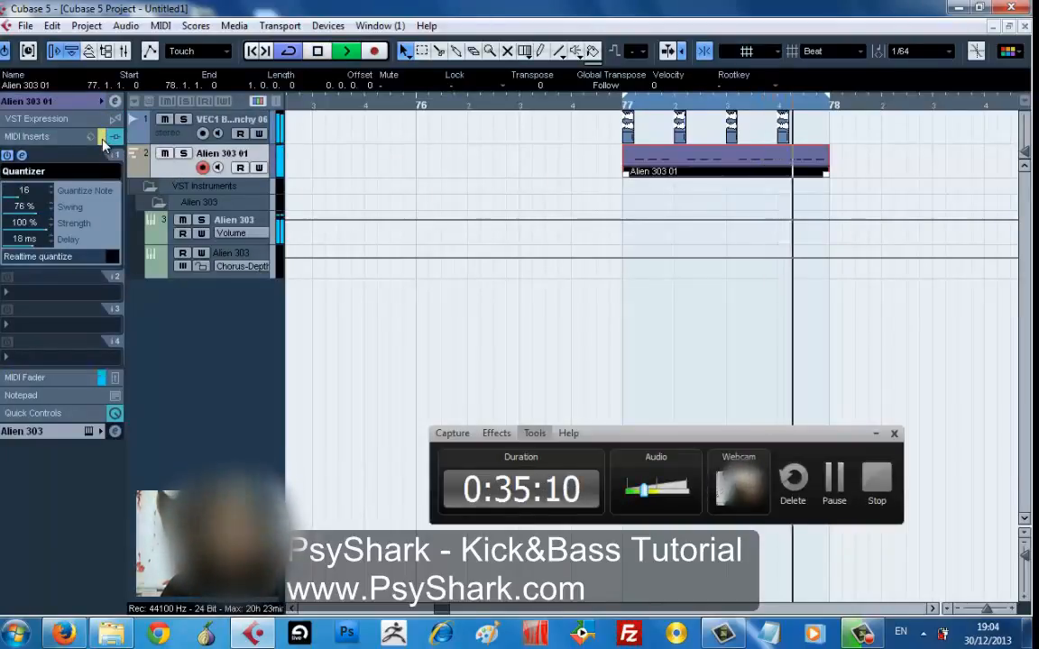
key(space)
- Try the GEQ-10 and GEQ-30 equalizers in the VEC1 BD Punchy 06 track's second insert slot
click(152, 130)
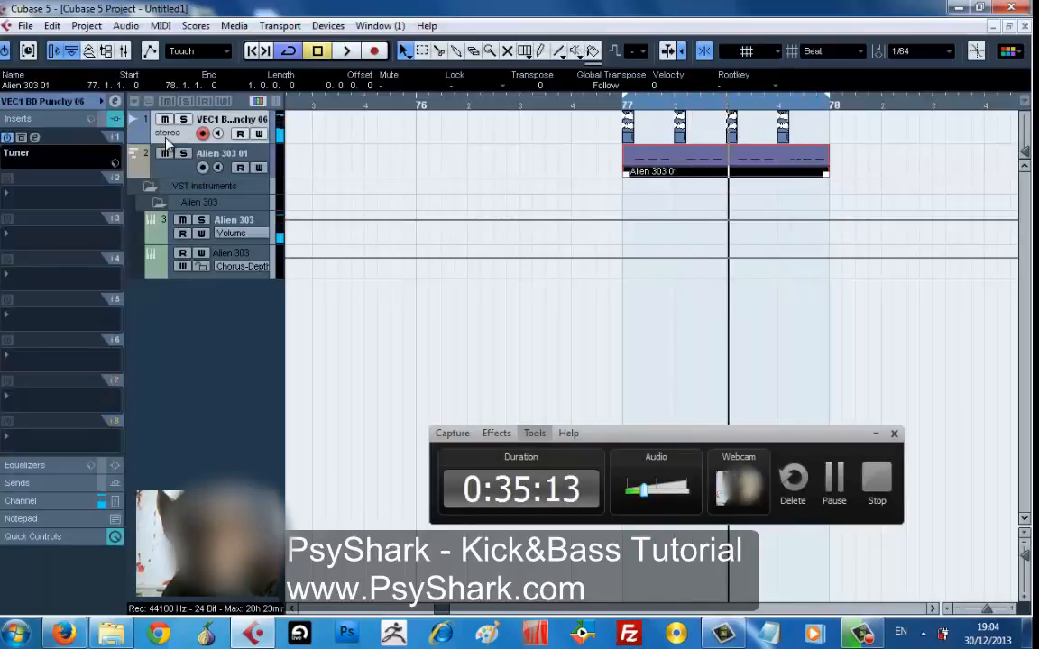
click(52, 205)
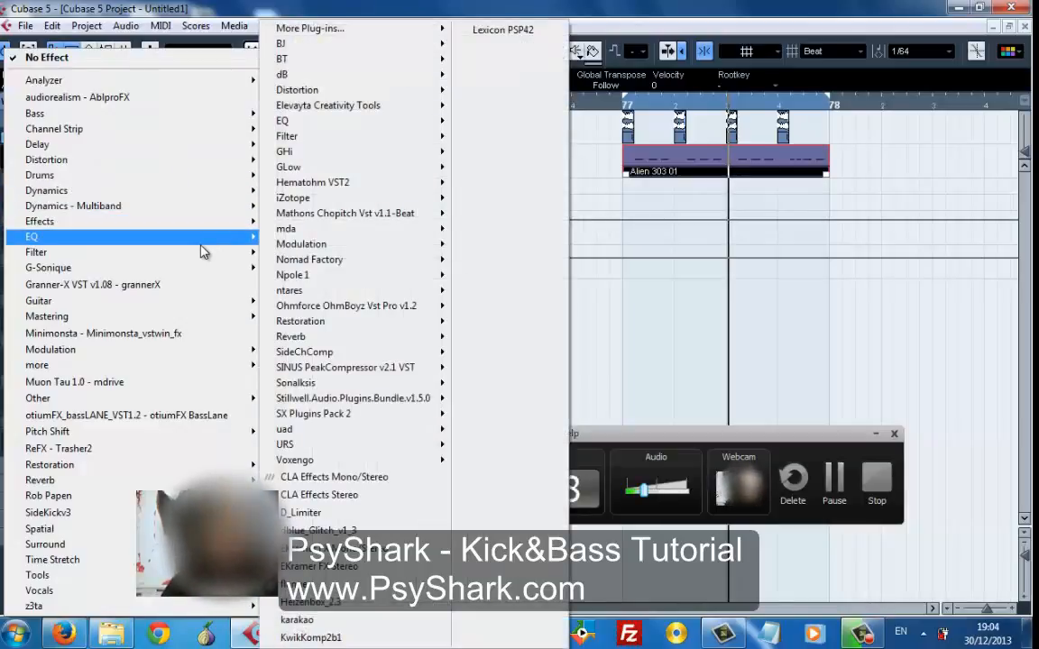
mouse_move(201, 244)
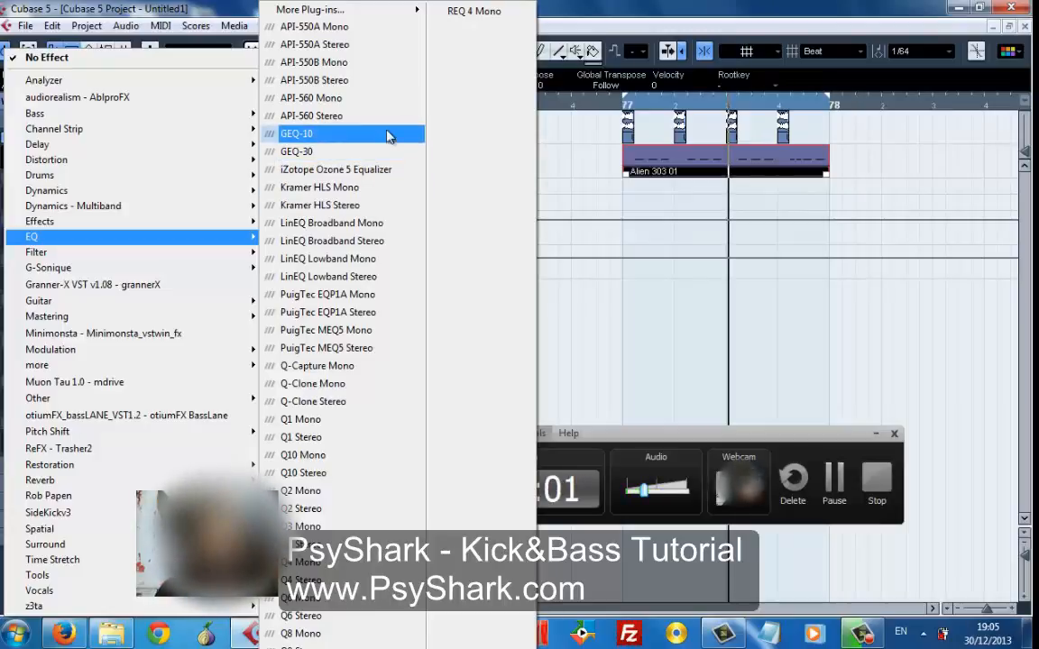
click(331, 141)
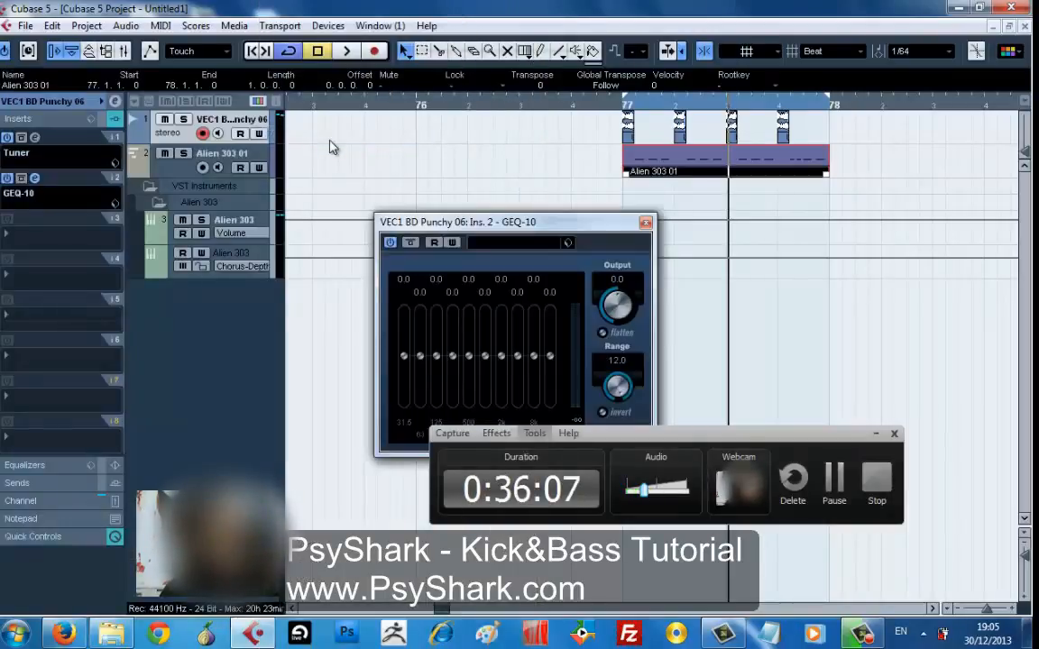
click(40, 167)
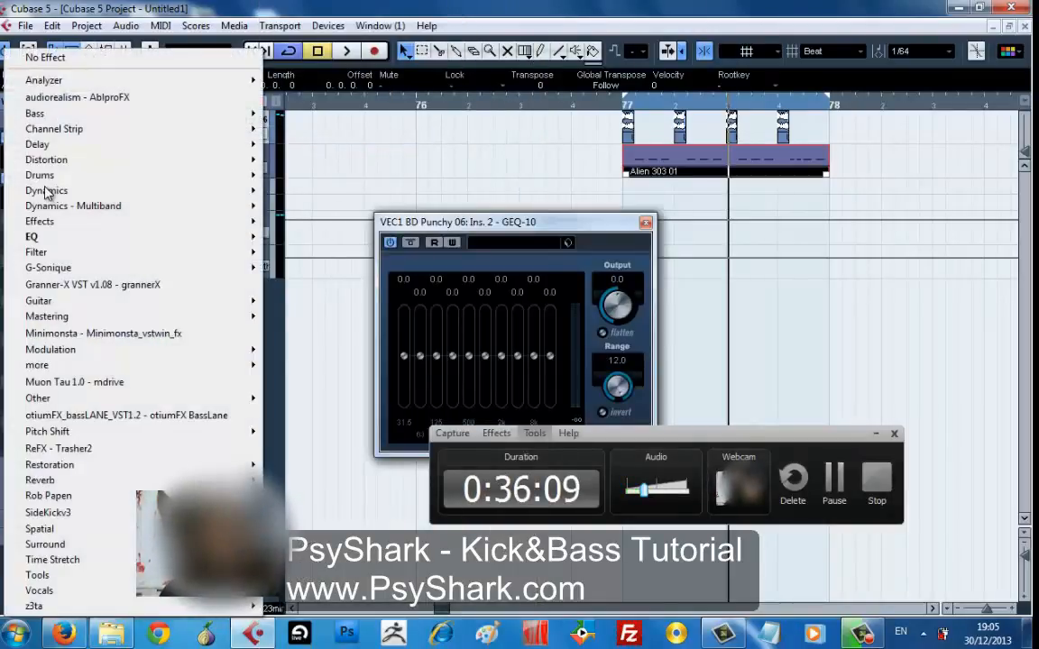
mouse_move(139, 239)
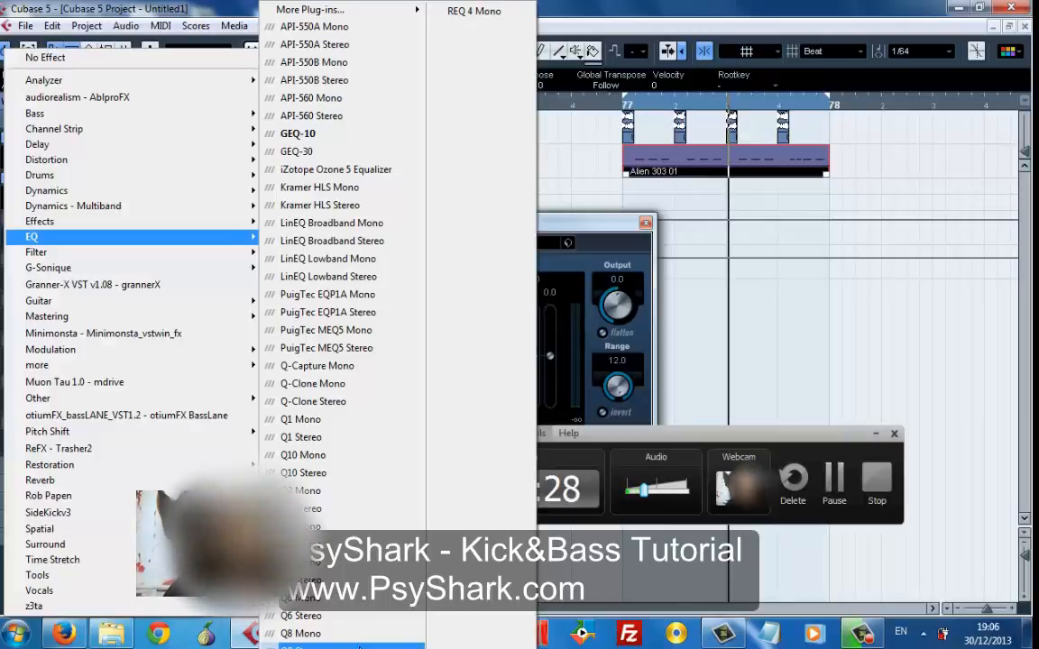
click(381, 157)
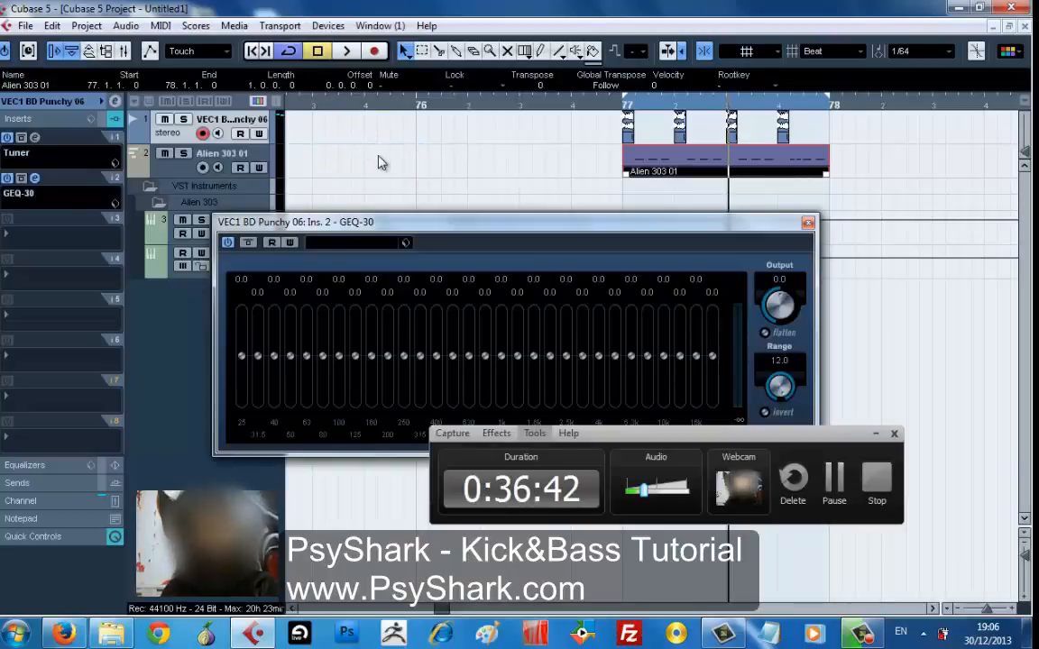
- Replace GEQ-30 with the Waves Q8 Stereo equalizer in the kick track's second insert slot
click(63, 207)
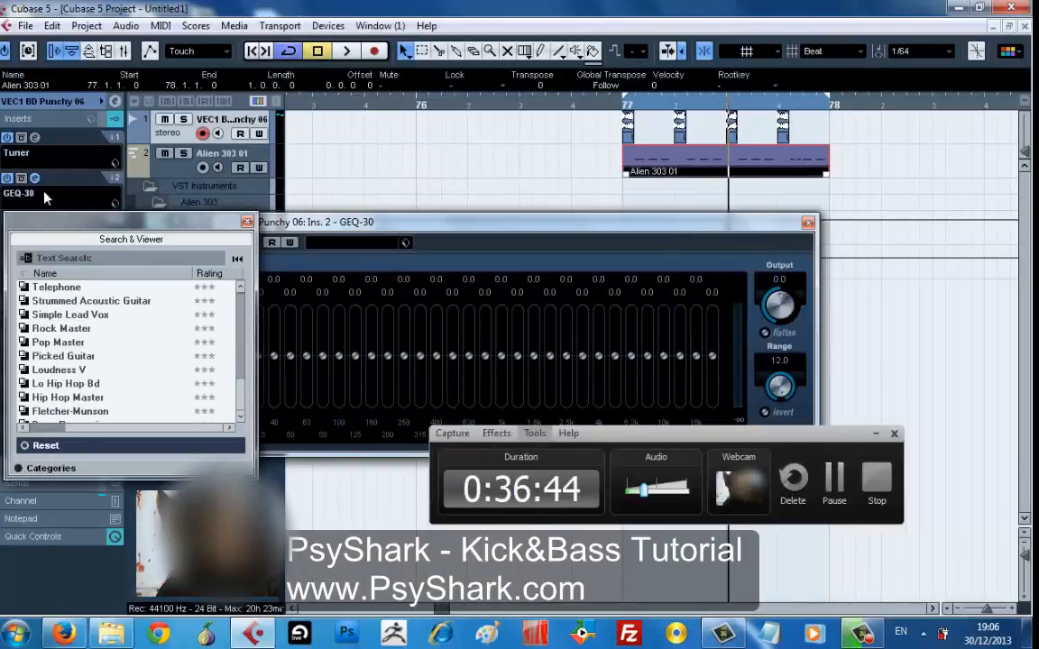
click(60, 200)
click(59, 200)
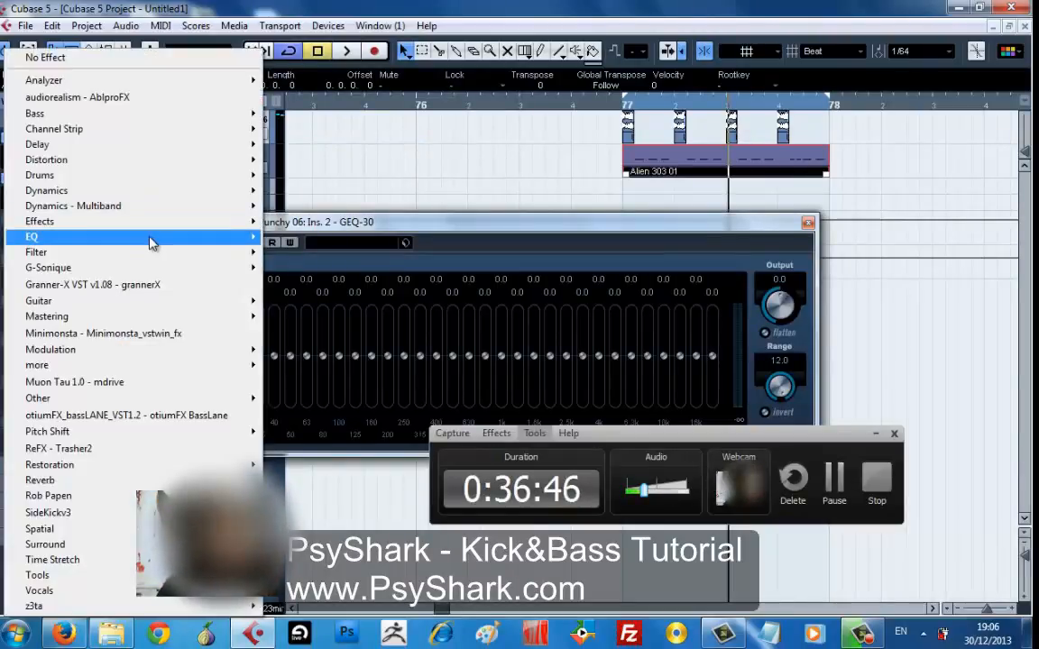
mouse_move(180, 236)
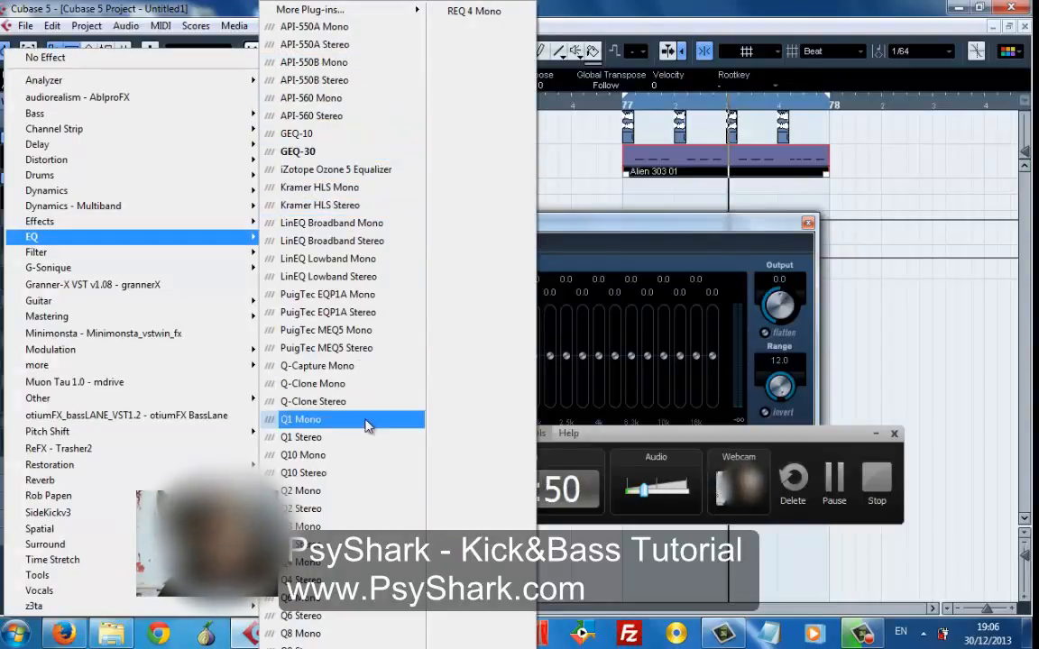
click(351, 646)
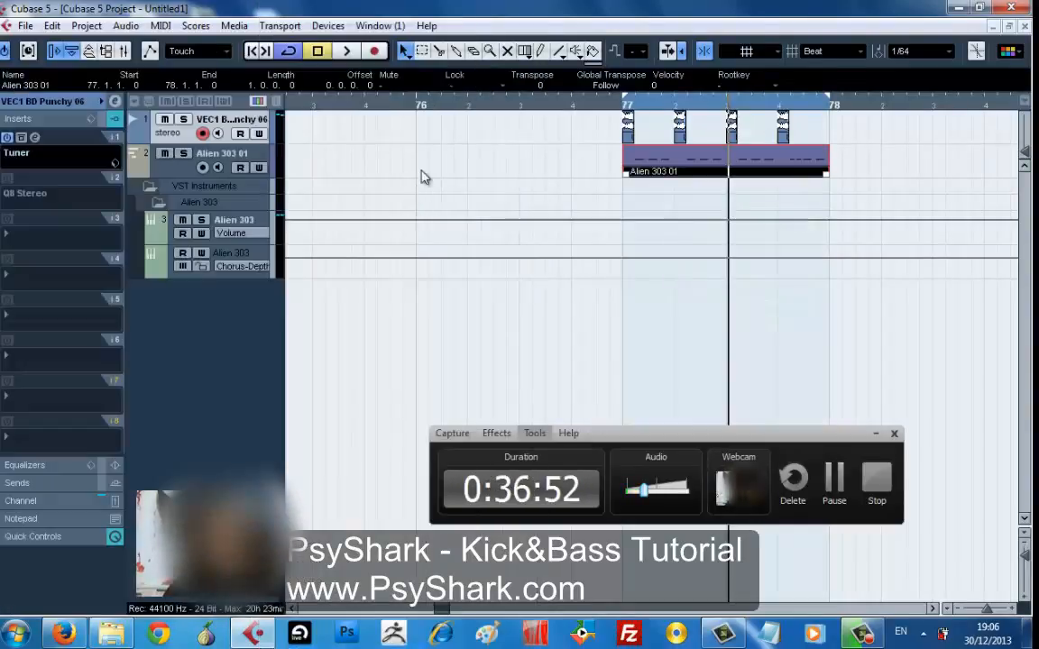
click(5, 193)
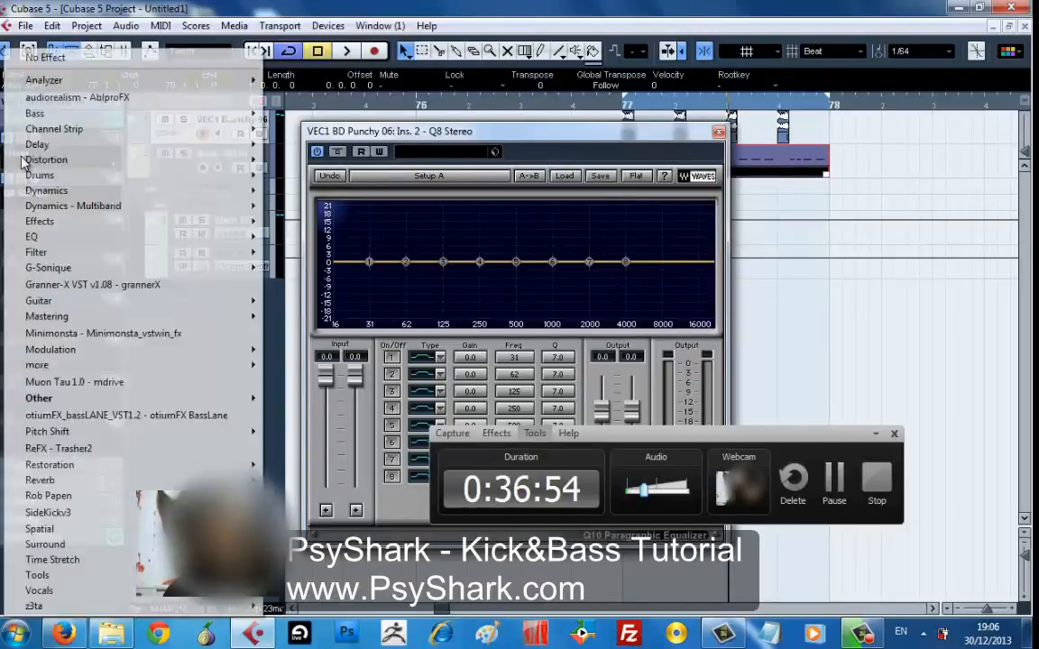
- Replace Q8 Stereo with the Waves Q6 Stereo equalizer in the VEC1 BD Punchy 06 track's second insert slot
key(Escape)
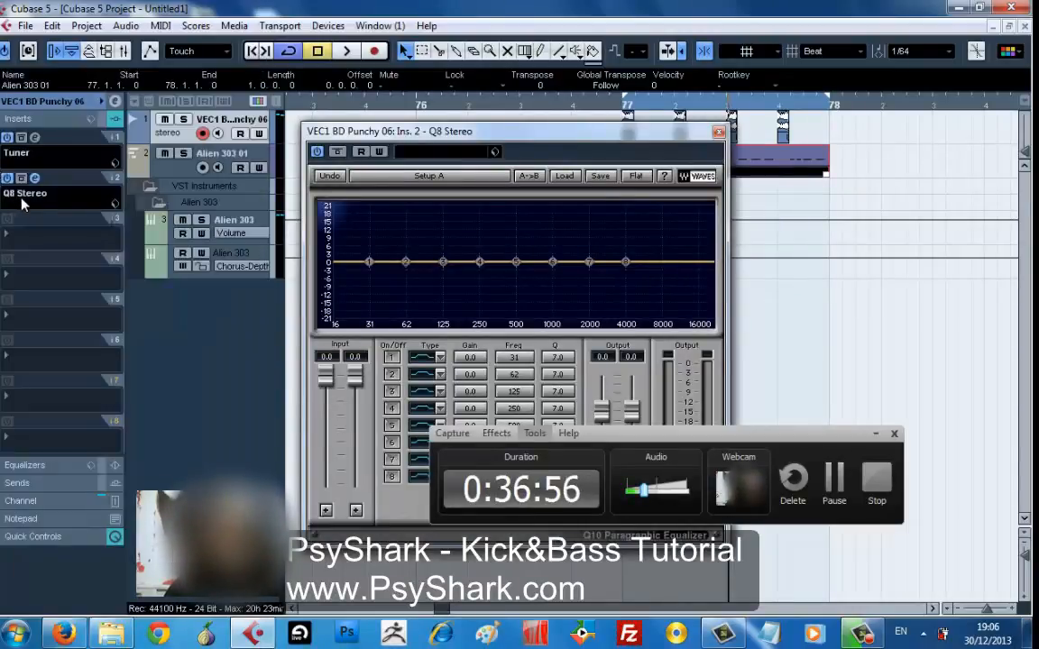
click(40, 201)
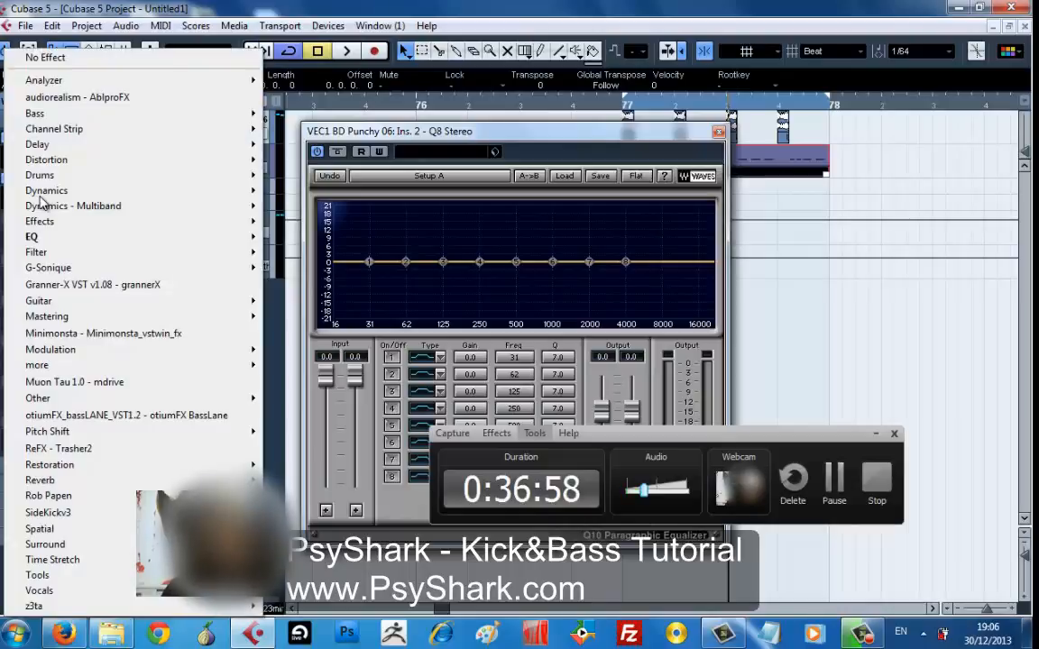
mouse_move(82, 240)
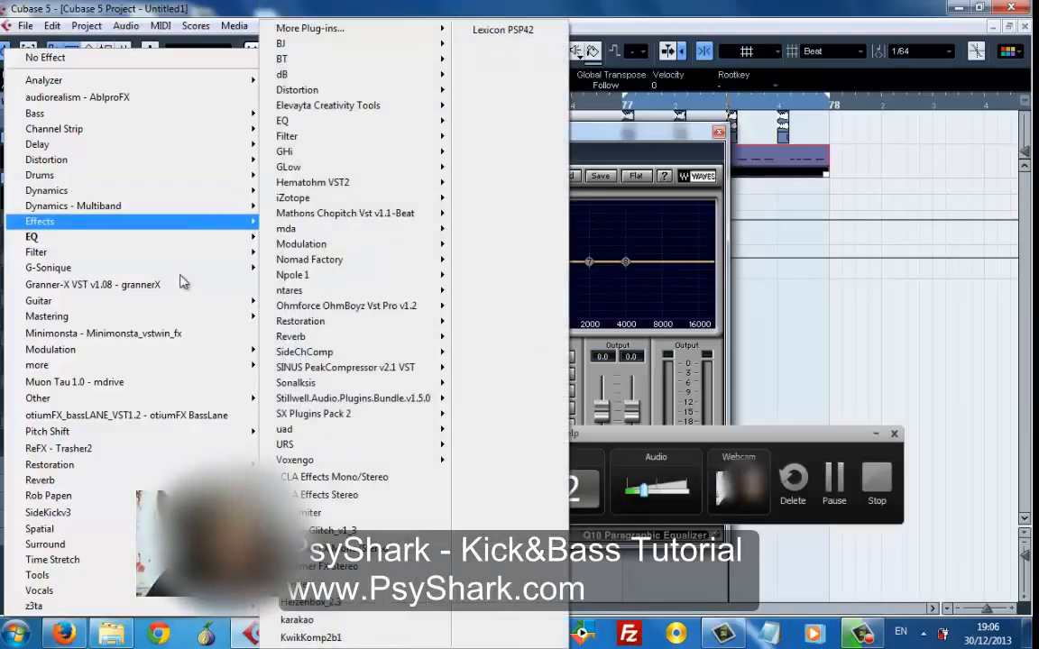
mouse_move(197, 309)
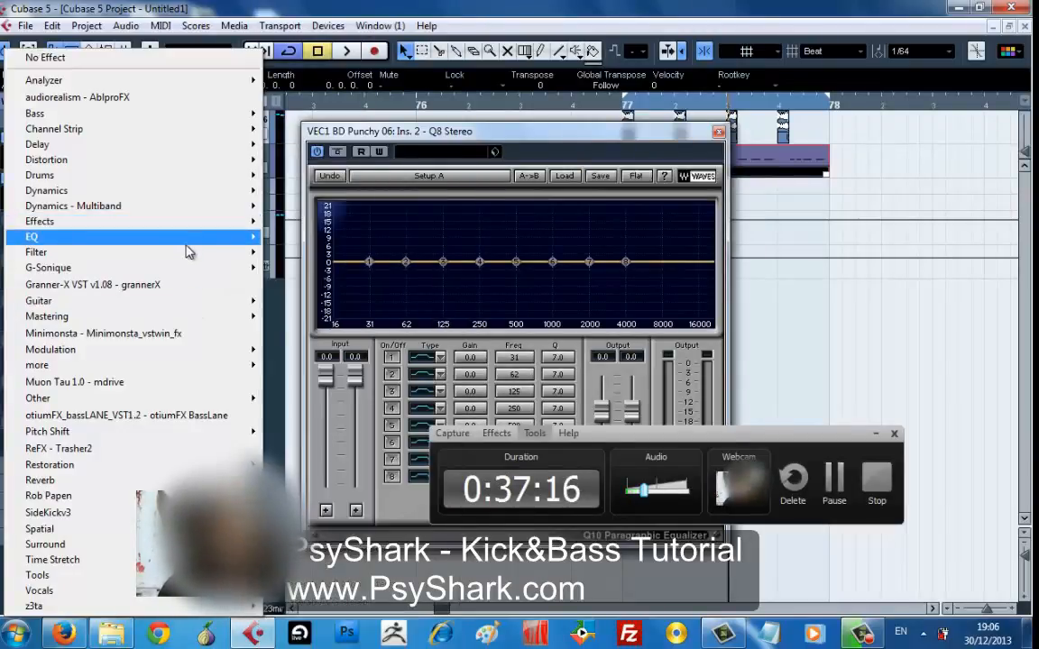
mouse_move(189, 259)
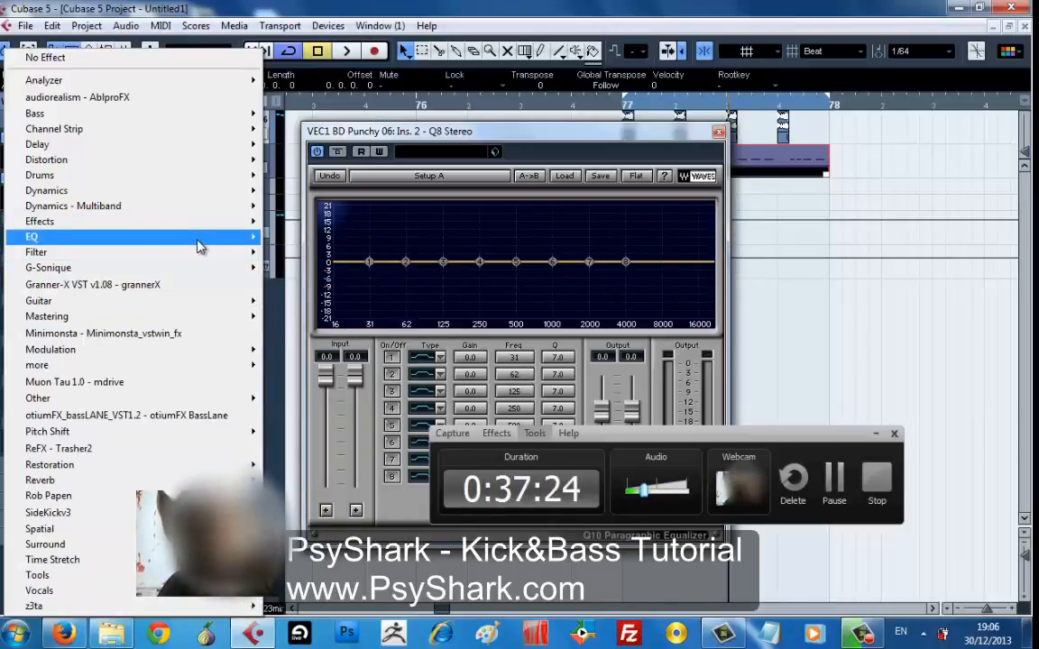
mouse_move(198, 239)
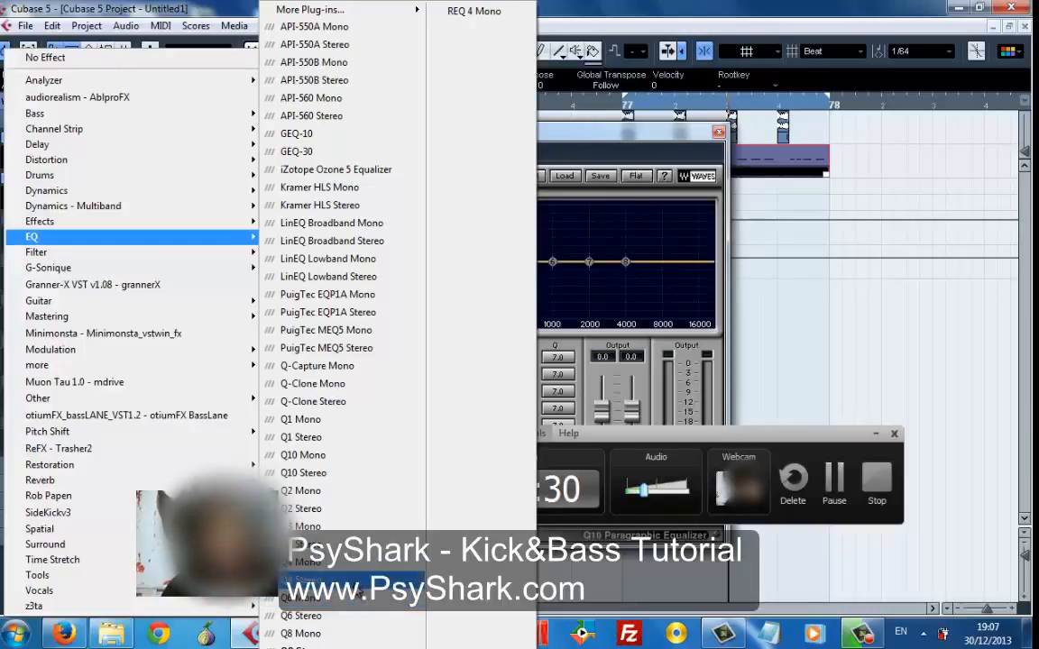
click(338, 612)
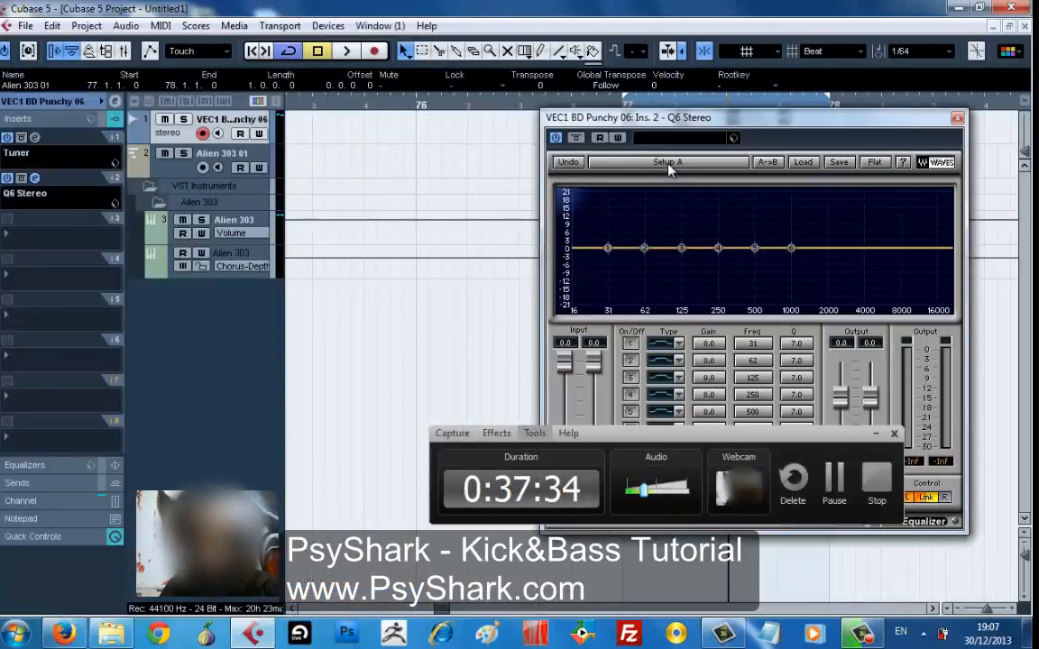
drag(600, 118, 470, 97)
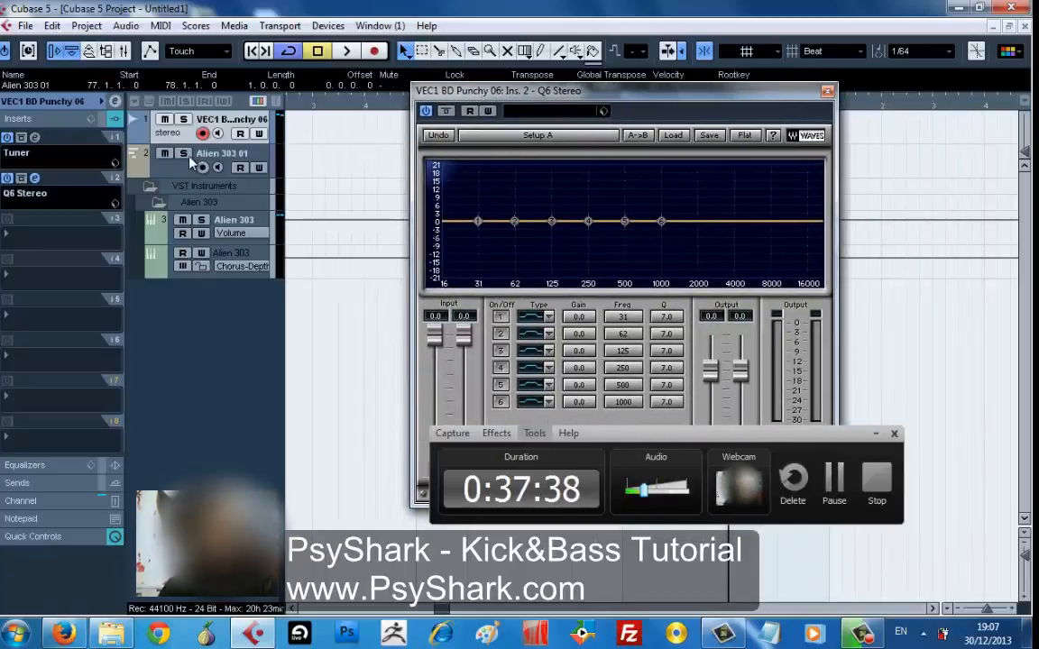
- Load the Waves Q6 Stereo equalizer in the first insert slot of the Alien 303 instrument channel
click(155, 236)
click(154, 236)
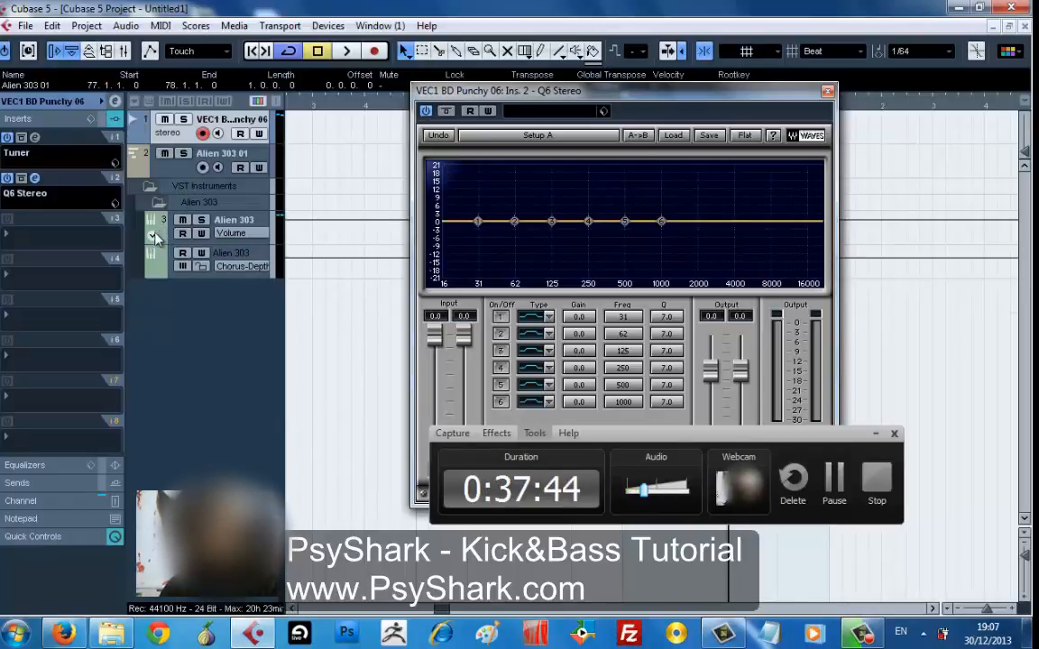
click(162, 229)
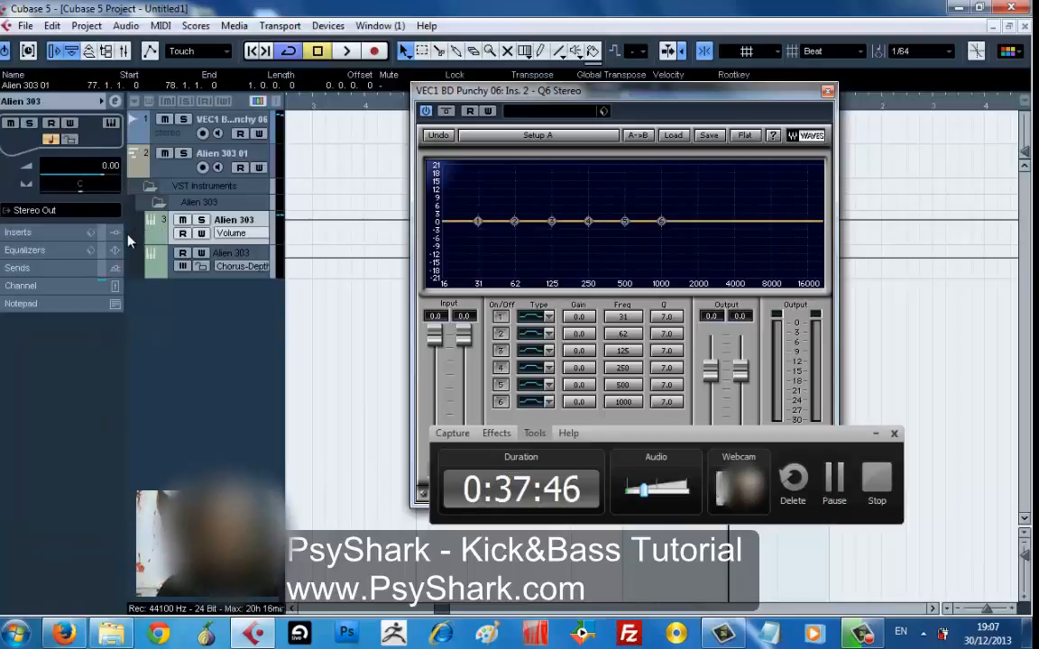
click(108, 233)
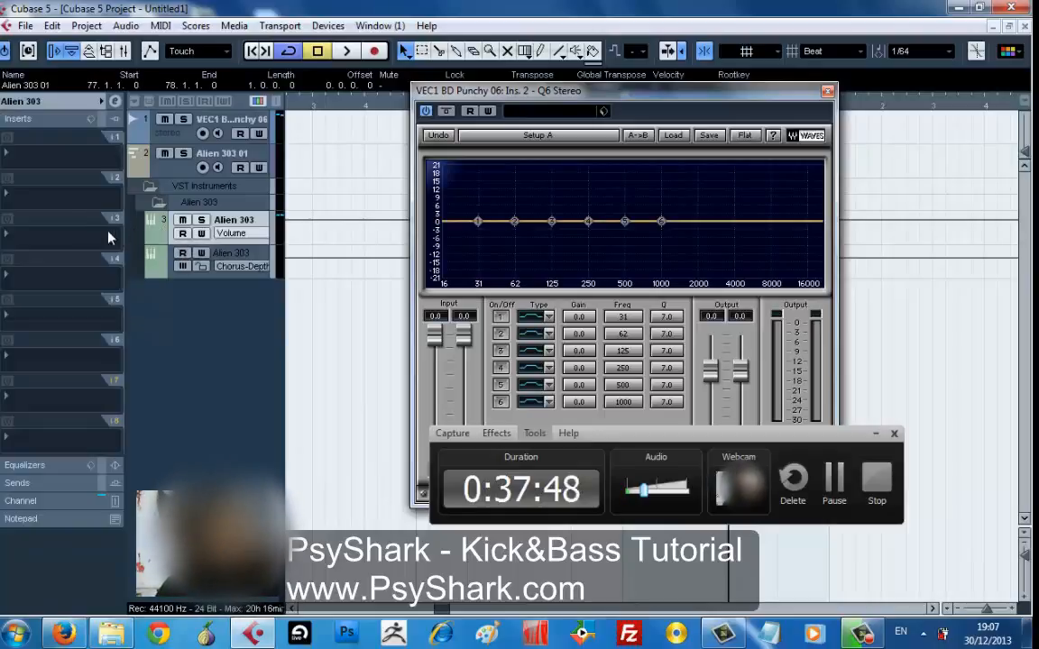
click(52, 151)
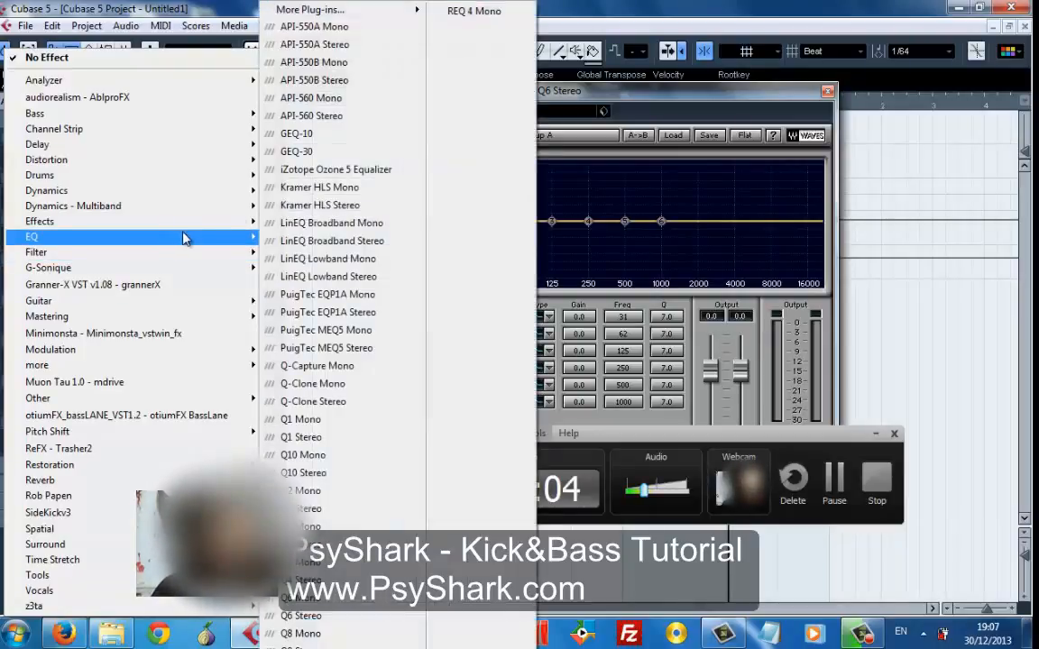
click(341, 621)
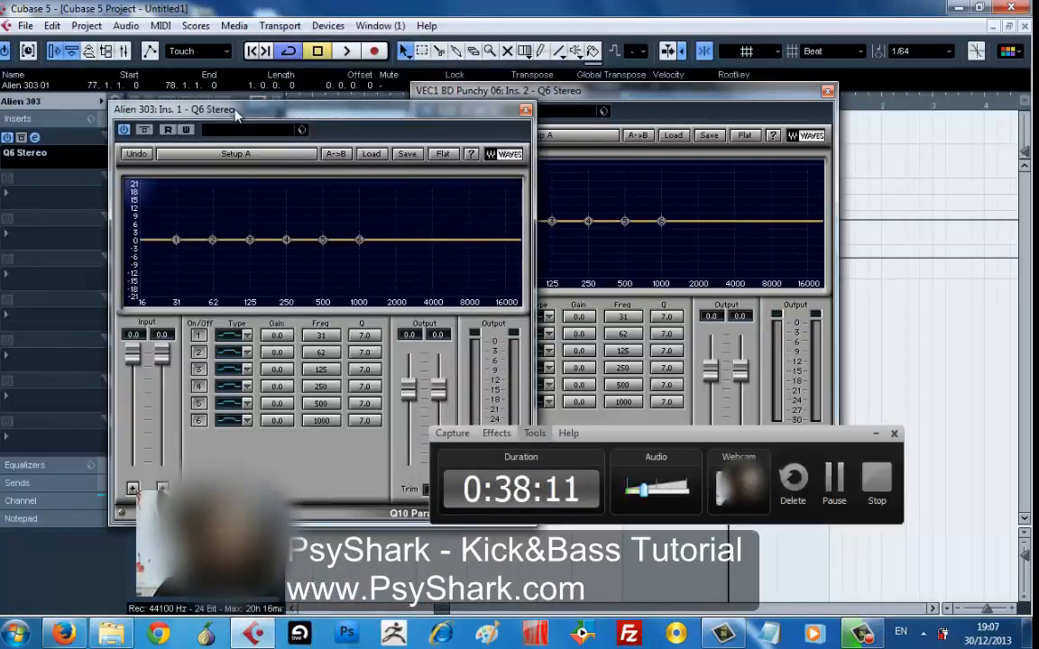
- Arrange the kick and Alien 303 Q6 Stereo windows side by side and play the loop through both equalizers
drag(507, 105, 892, 119)
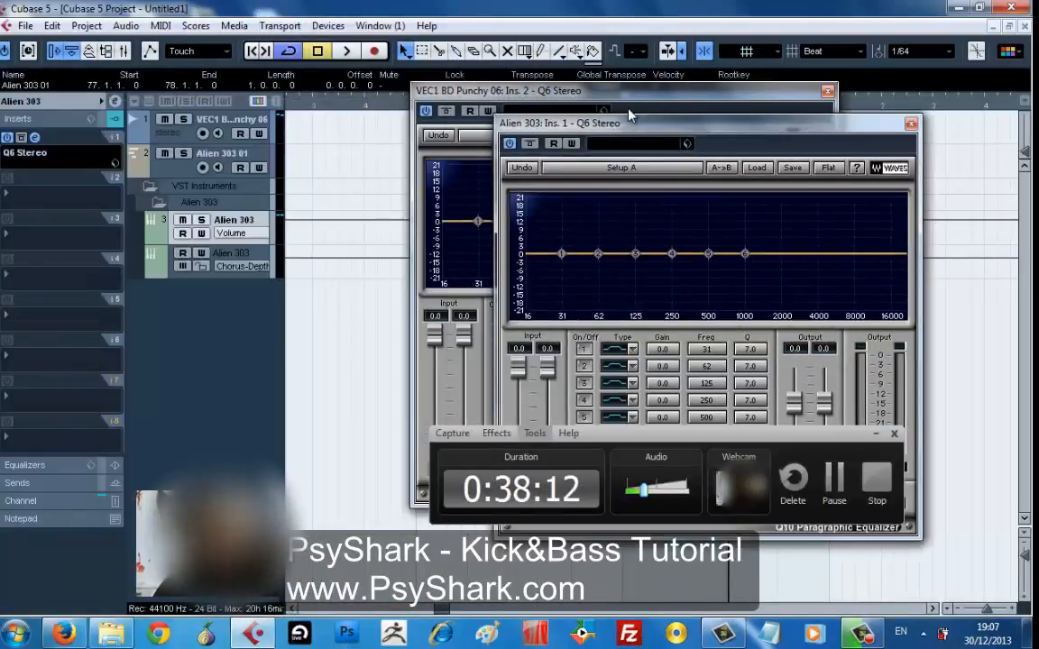
drag(589, 90, 264, 101)
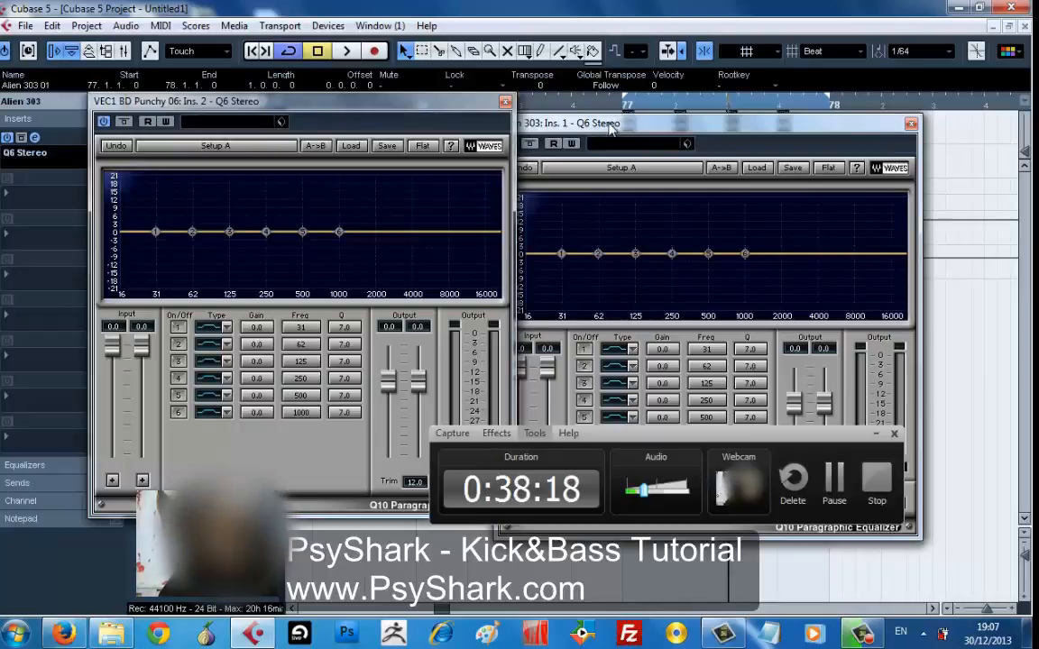
drag(606, 131, 658, 110)
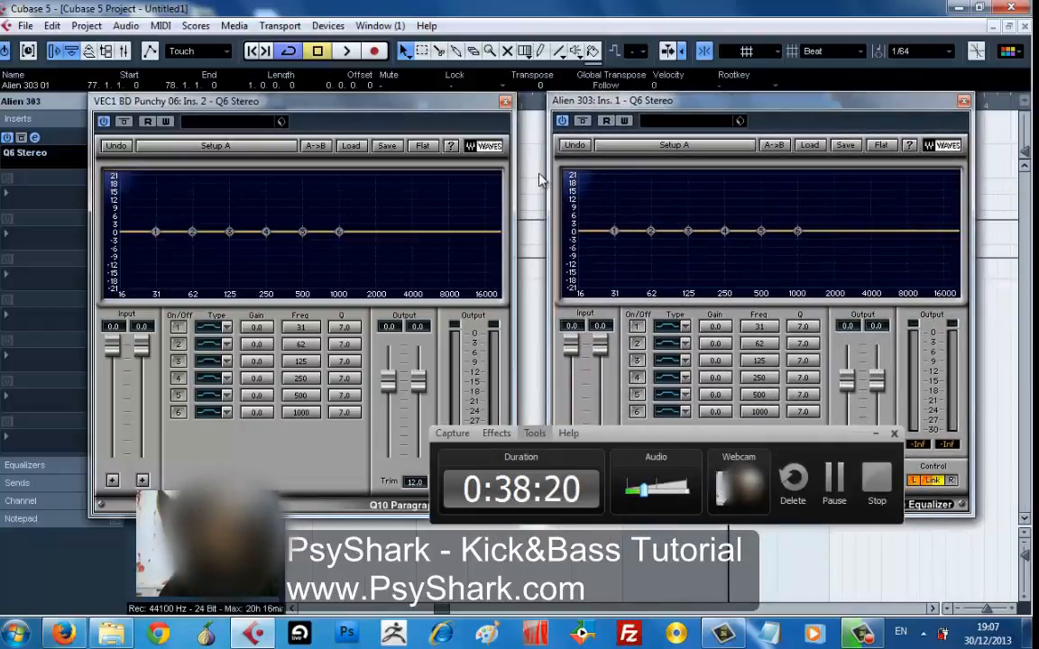
click(539, 179)
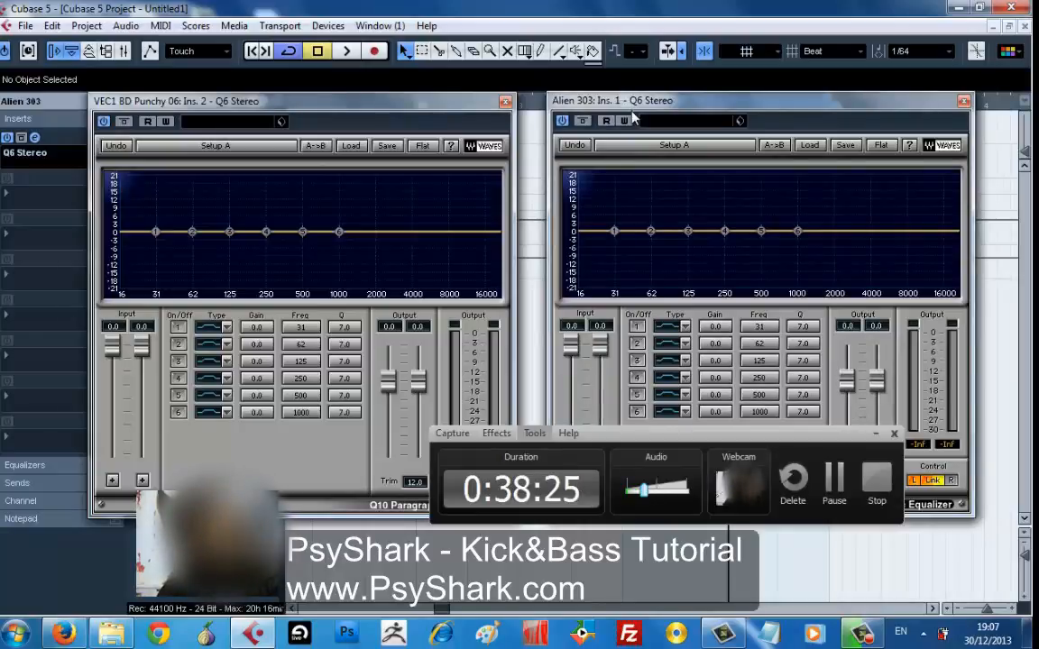
key(space)
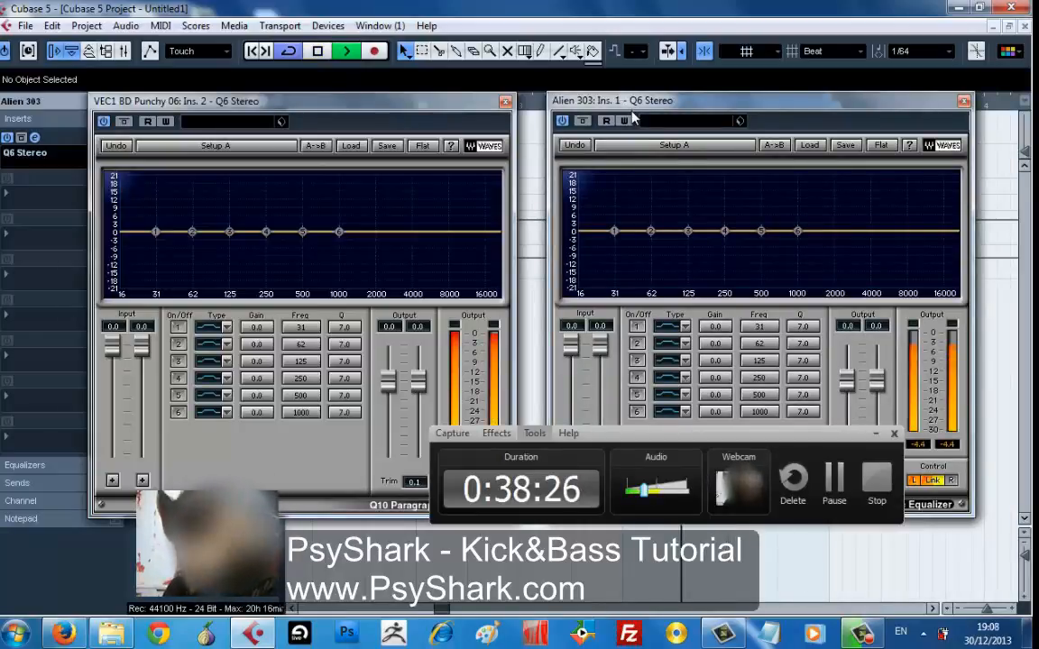
key(space)
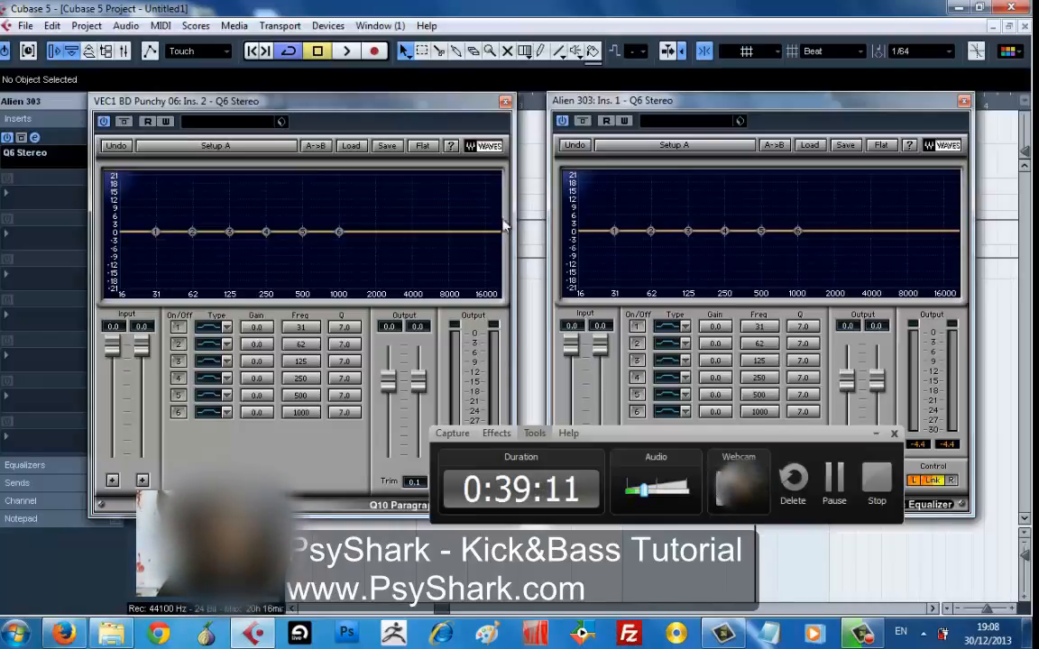
- Set band 1 to the Hi Pass type in both the kick's and the Alien 303's Q6 Stereo equalizers
click(226, 329)
click(228, 331)
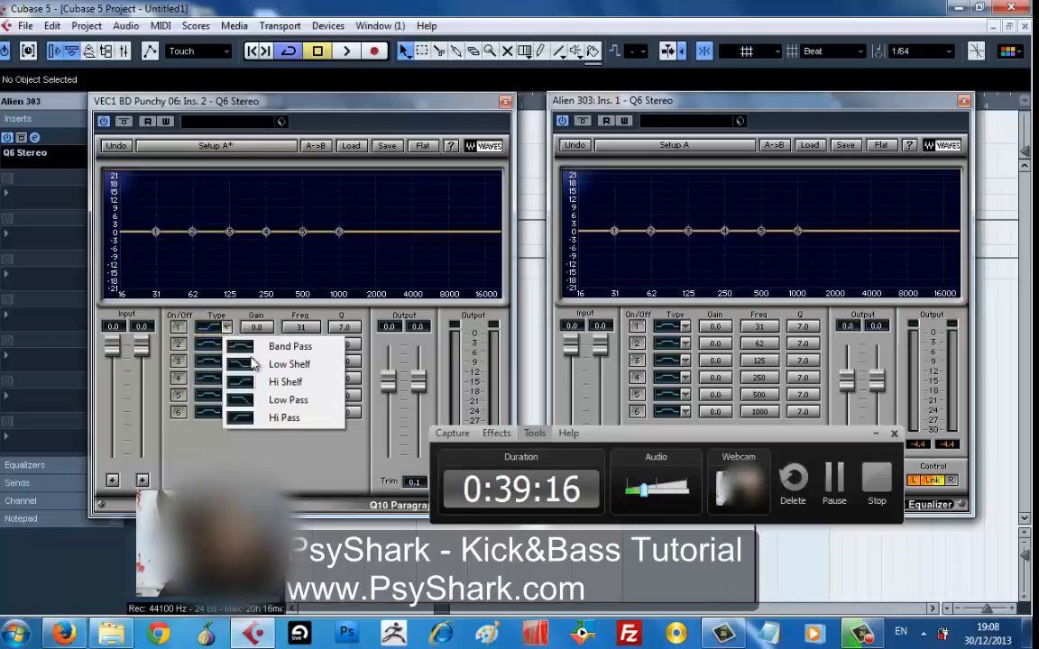
click(283, 420)
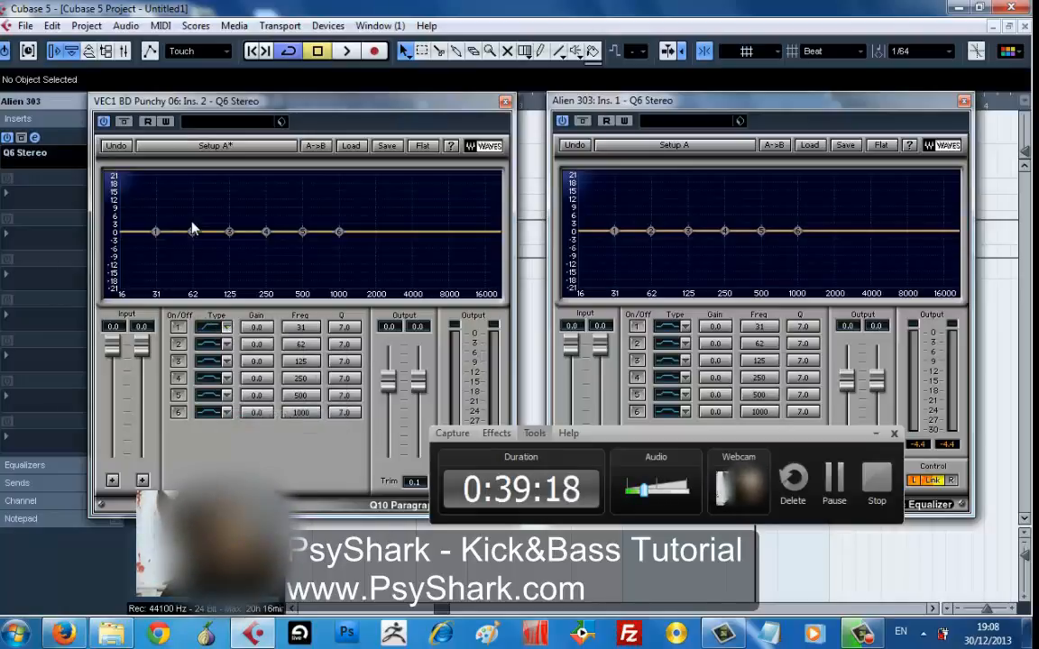
click(685, 327)
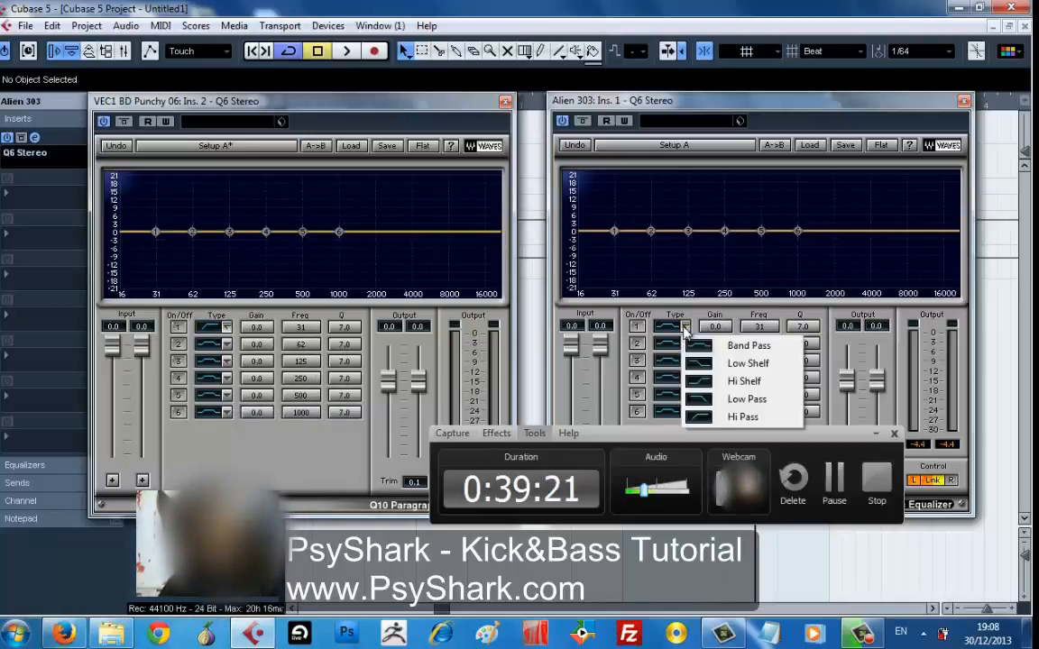
click(742, 417)
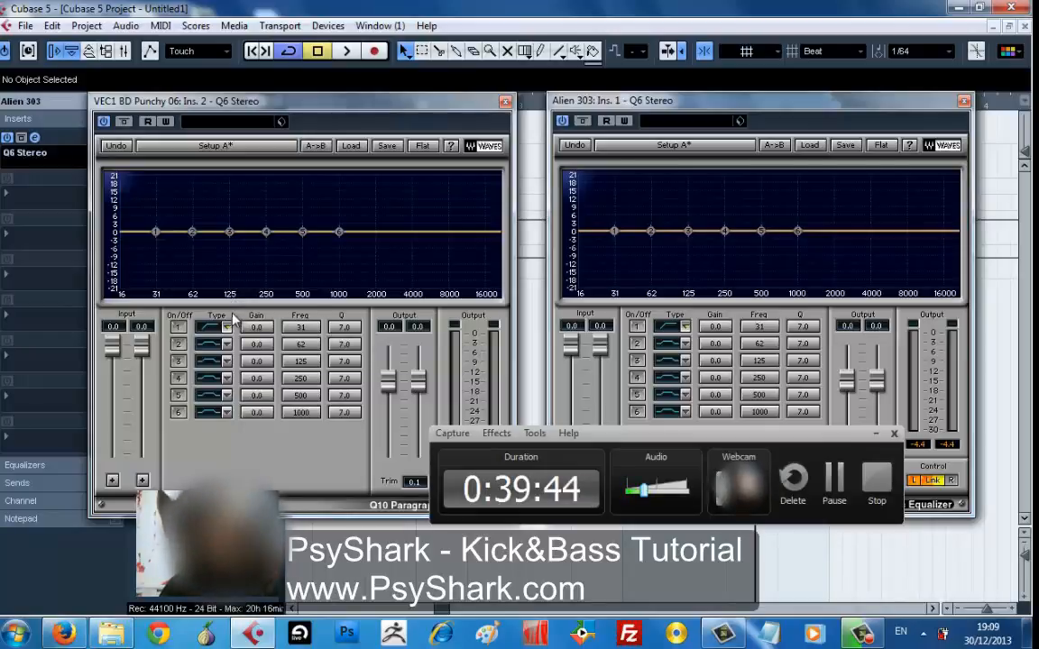
- Close the Alien 303 equalizer window, then mute the Alien 303 01 track and play the kick alone
click(964, 100)
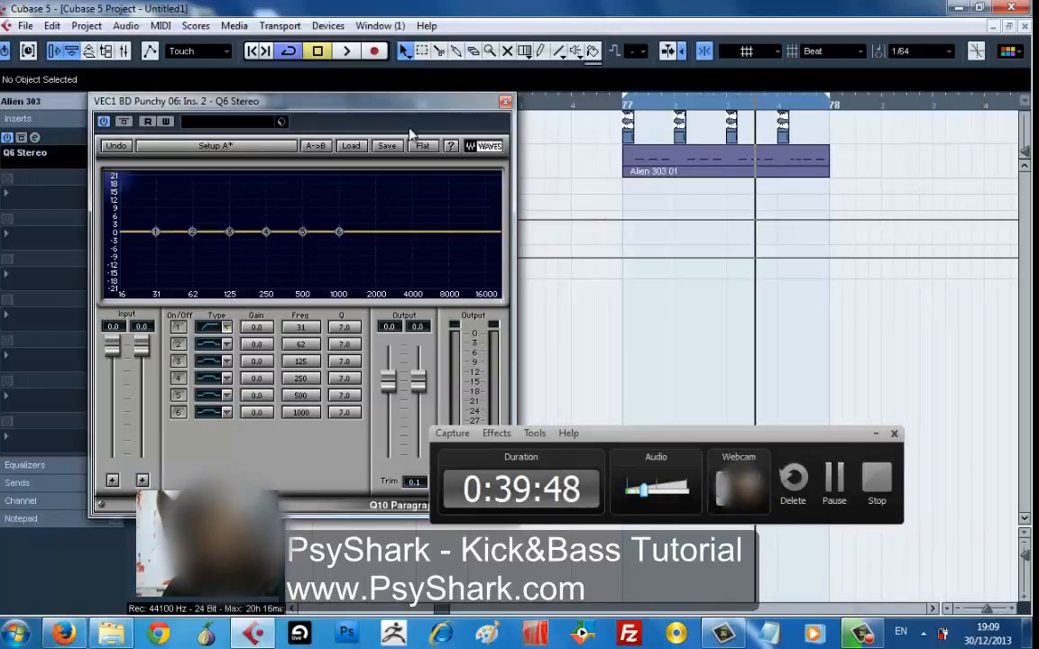
drag(410, 134, 155, 185)
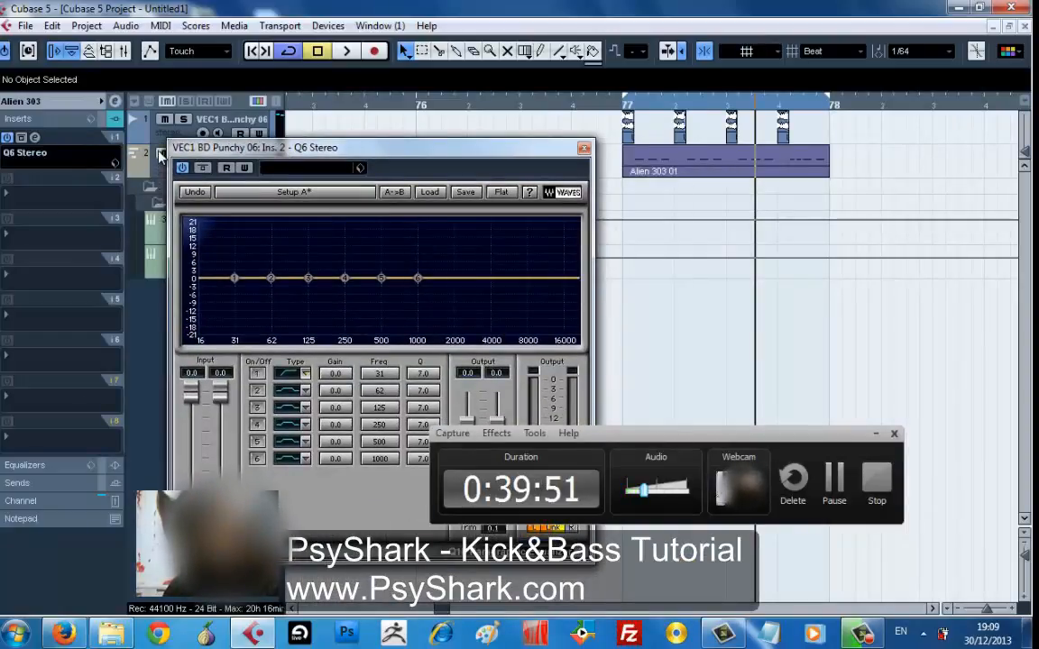
key(space)
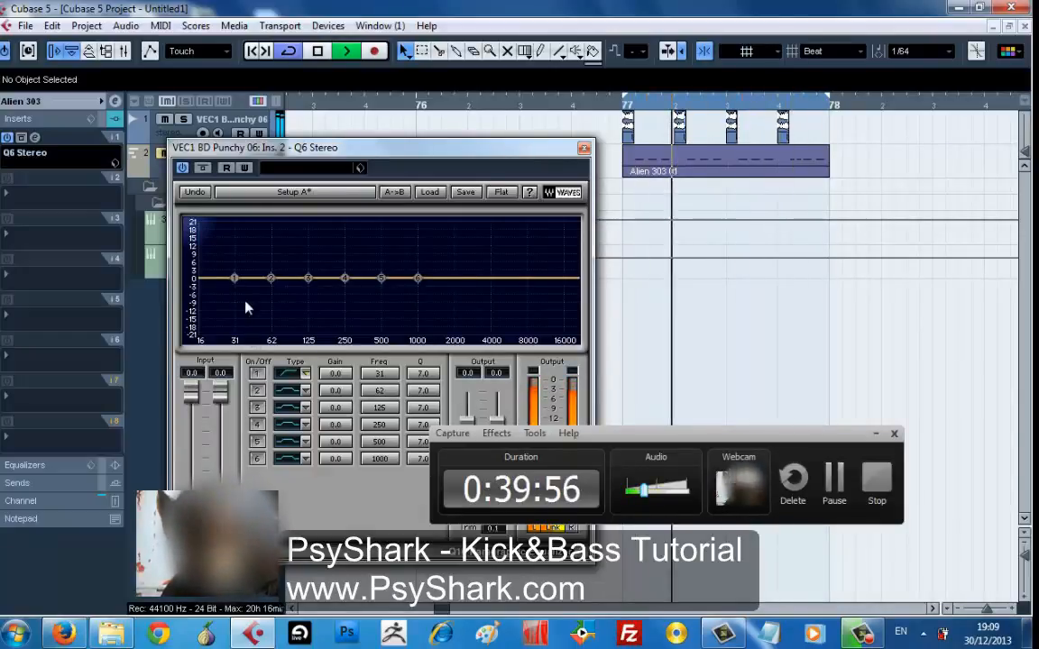
- Sweep the kick equalizer's high-pass band 1 during playback and settle it at 31 Hz with -0.1 gain
drag(234, 279, 357, 277)
drag(266, 280, 221, 284)
drag(223, 285, 236, 287)
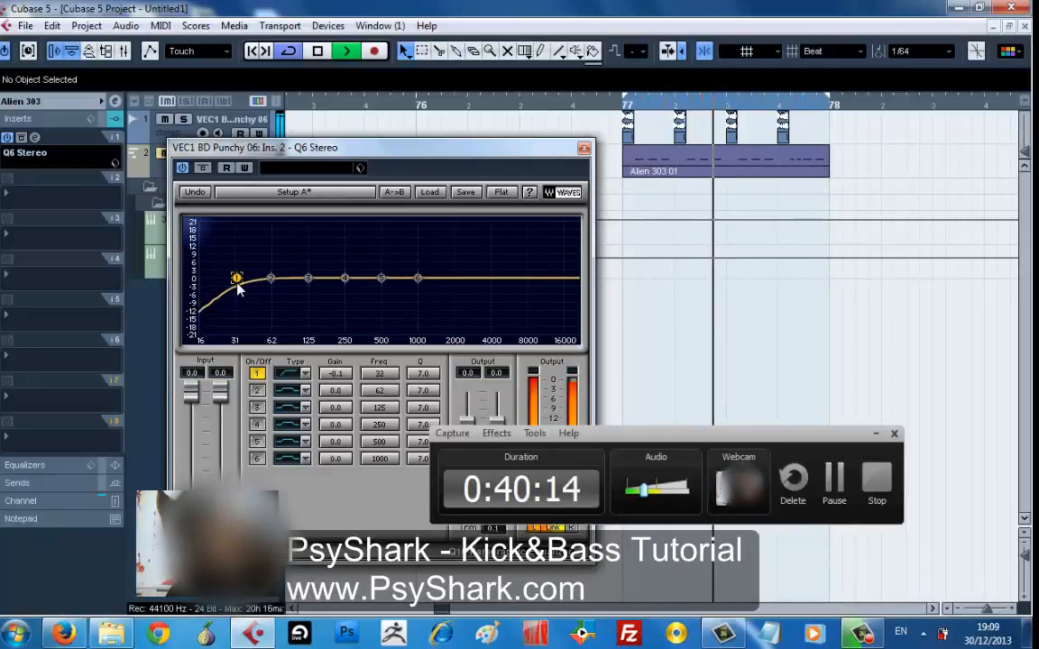
key(space)
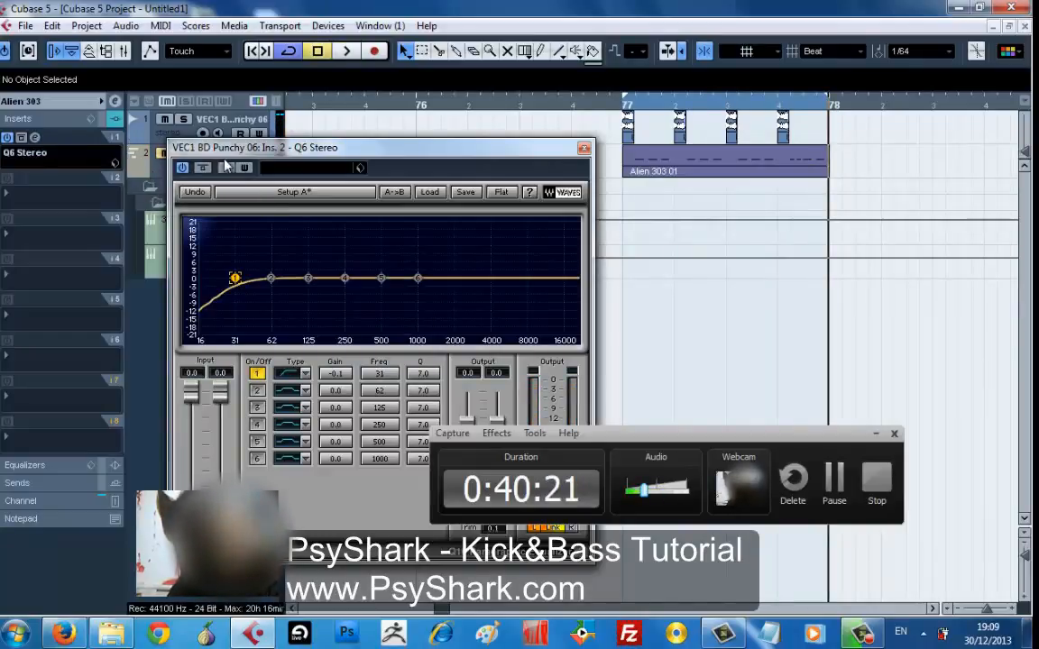
- Reopen the Alien 303 channel's Q6 Stereo equalizer and place the kick's equalizer window beside it
drag(242, 159, 307, 154)
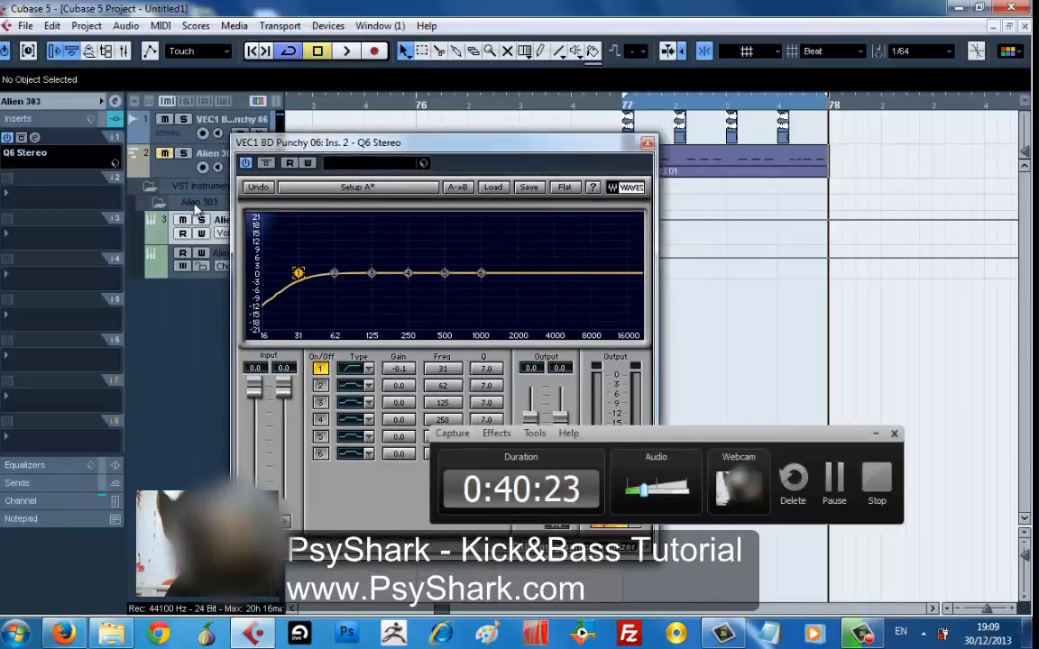
click(153, 238)
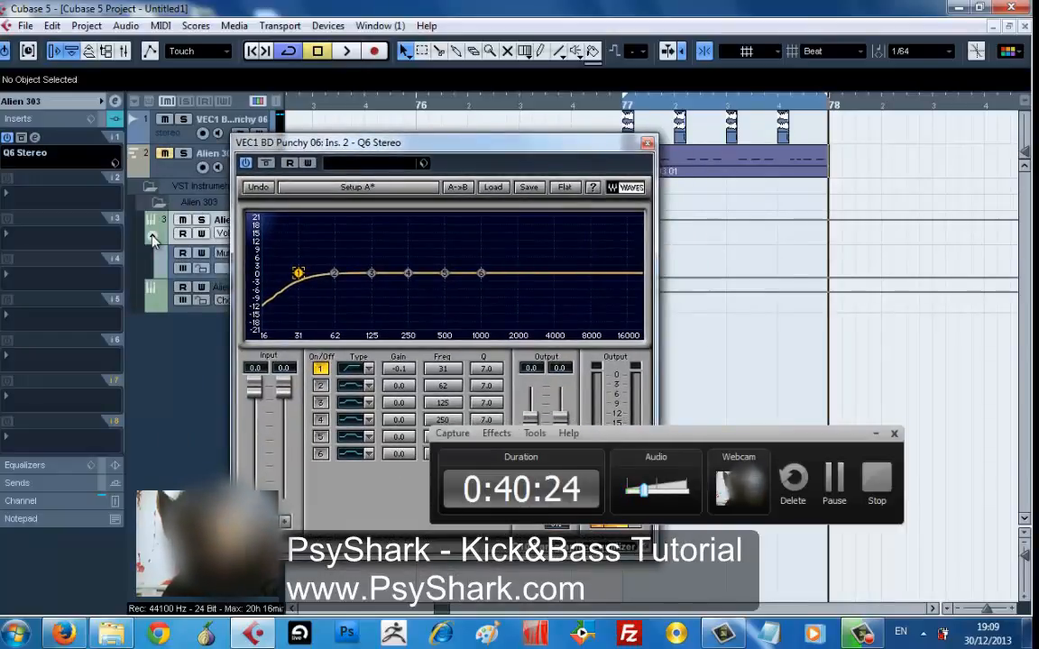
click(154, 237)
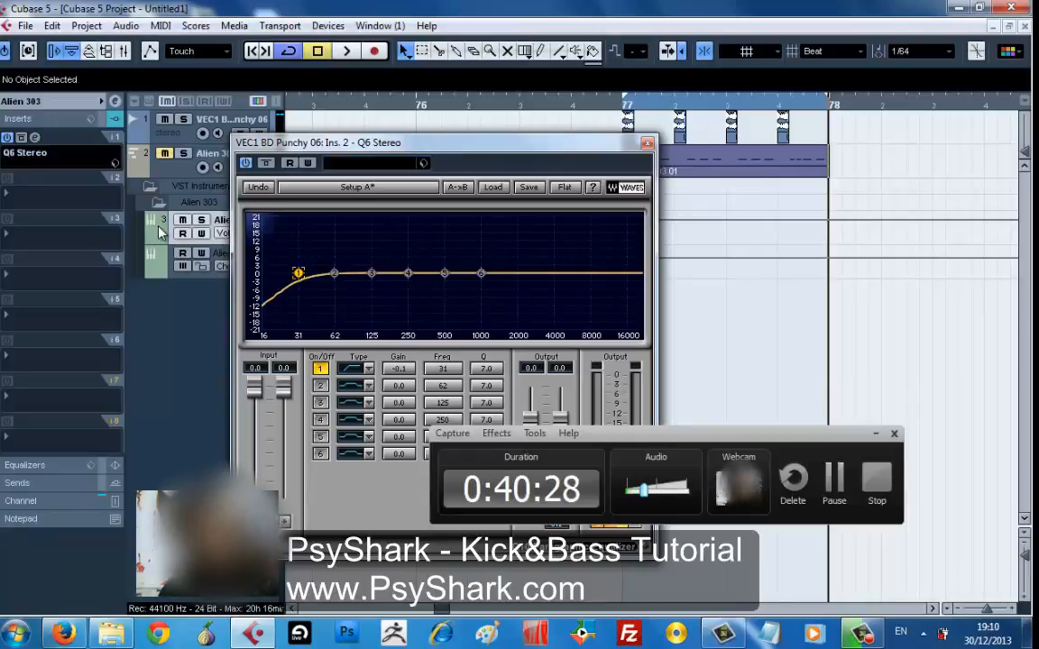
click(35, 137)
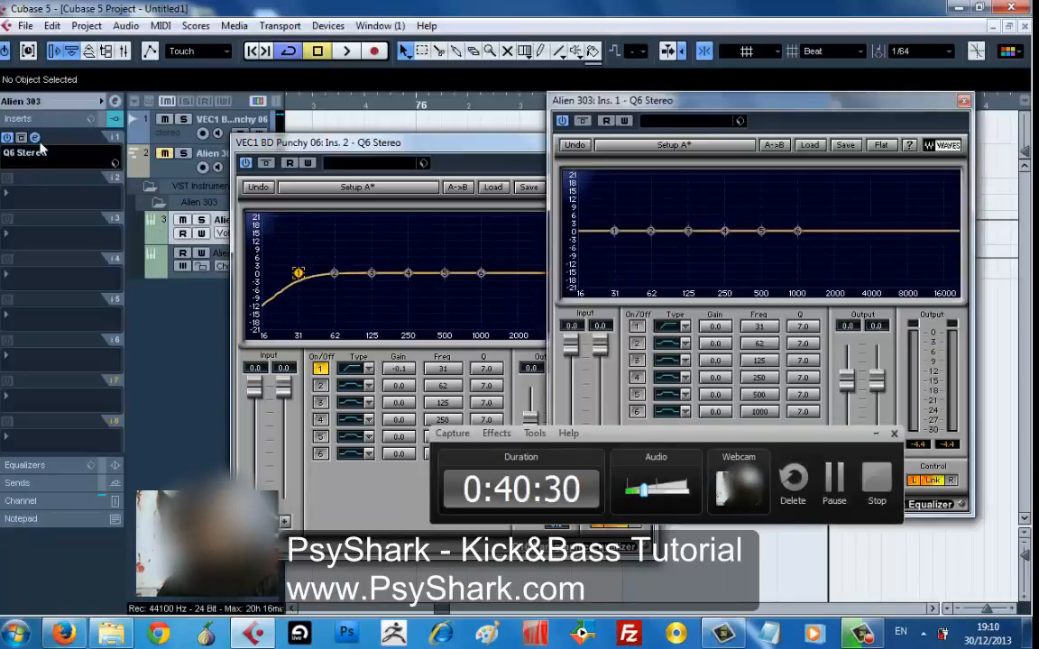
drag(456, 144, 404, 109)
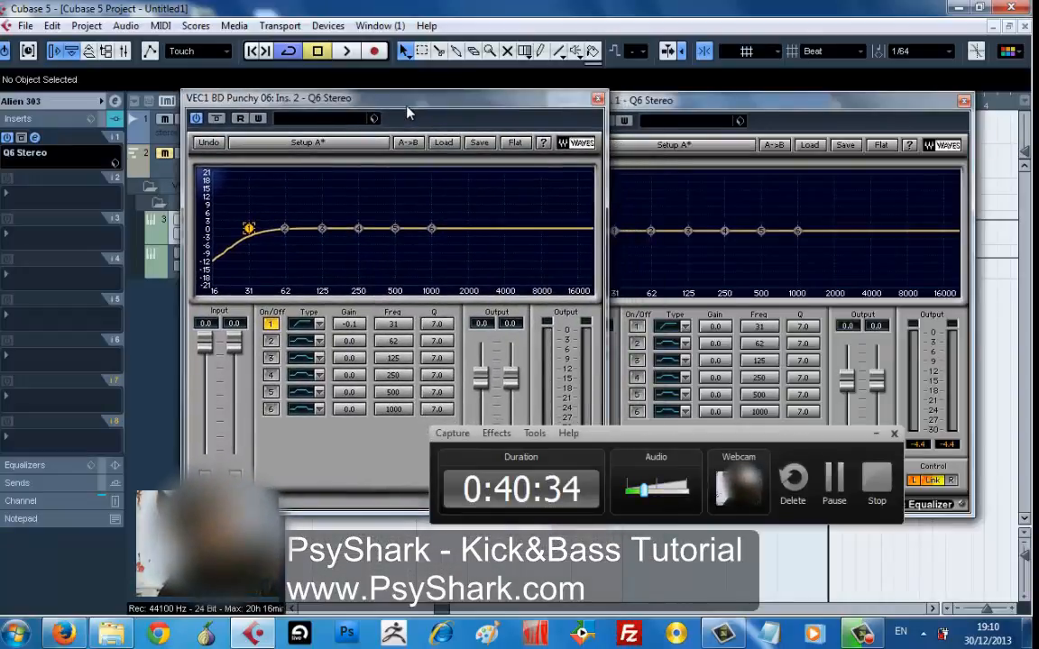
- Move the Alien 303 equalizer window clear of the kick's equalizer and audition the kick and bass loop
drag(713, 105, 741, 105)
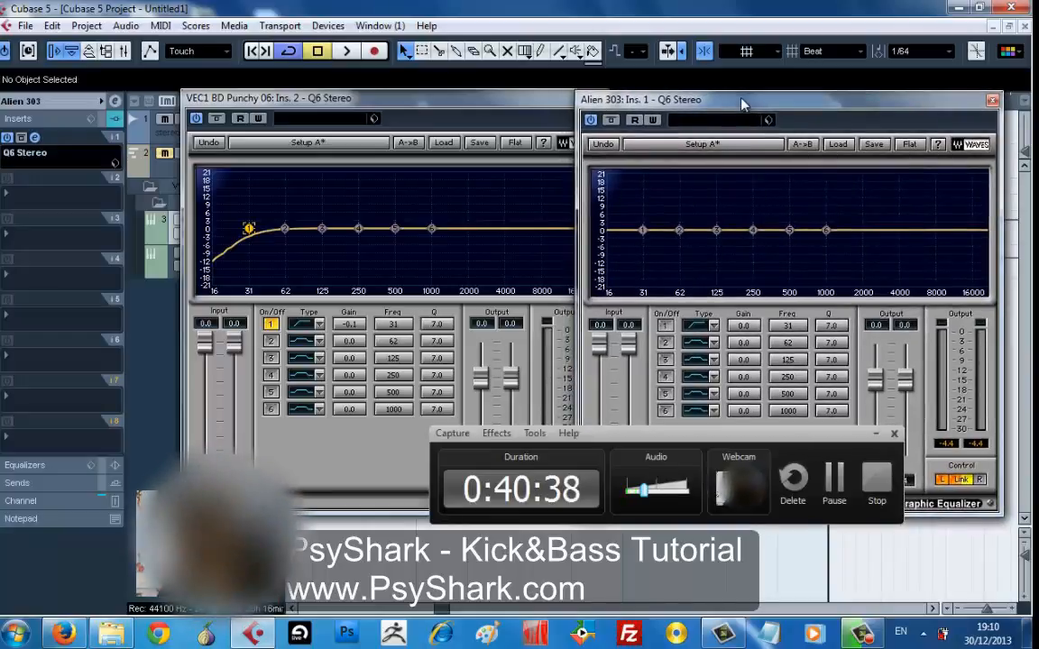
key(space)
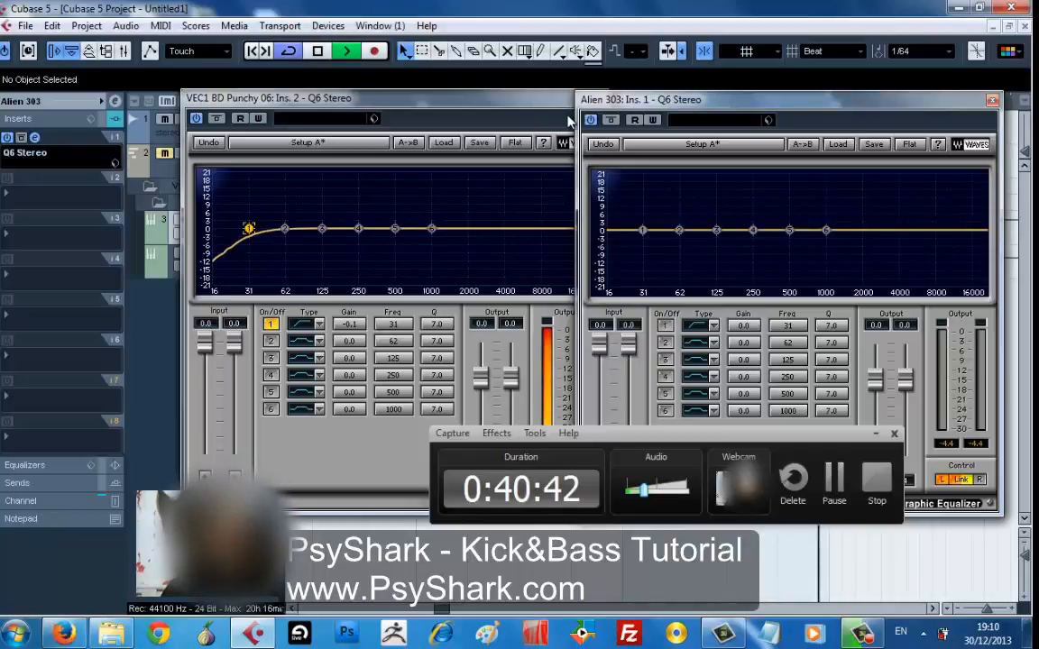
key(space)
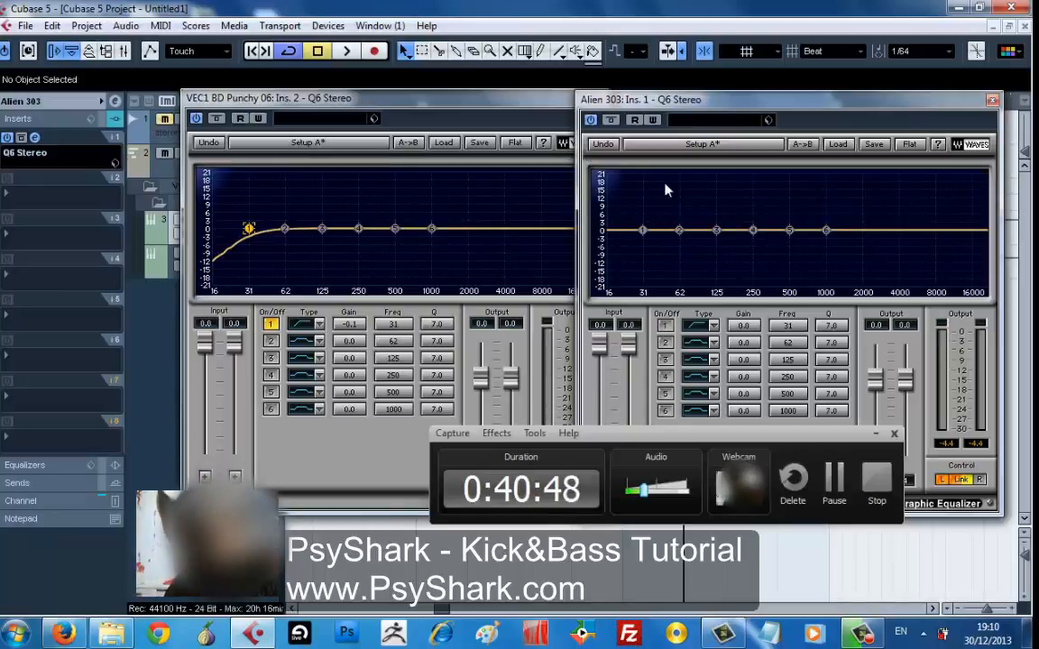
- Try band 1 of the Alien 303 equalizer as a low cut at about 74 Hz while the loop plays
key(space)
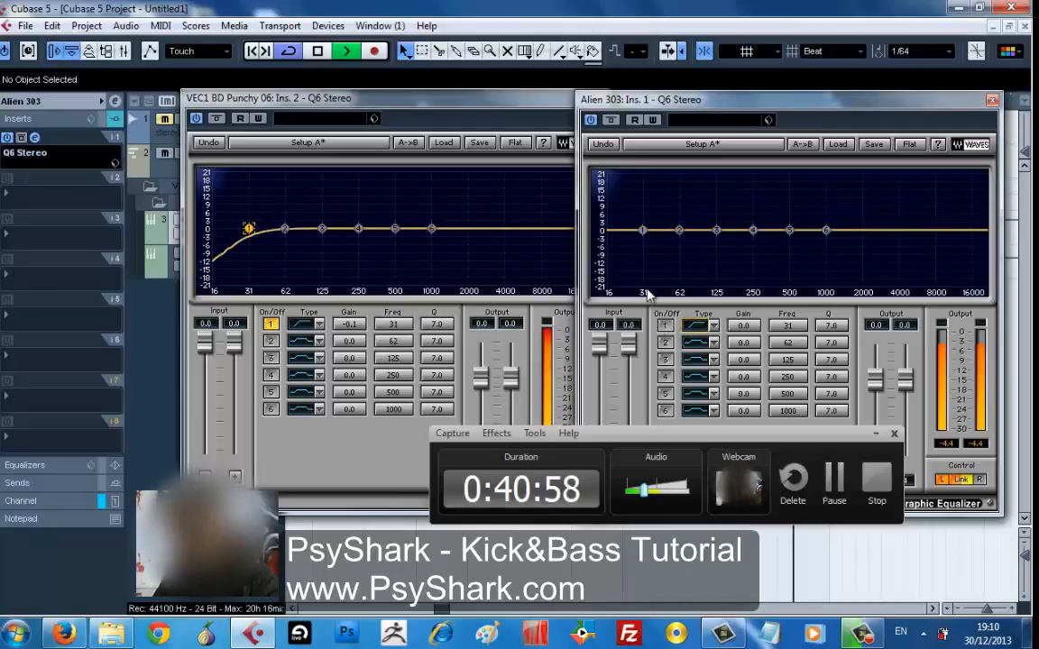
drag(643, 231, 985, 228)
drag(801, 226, 747, 217)
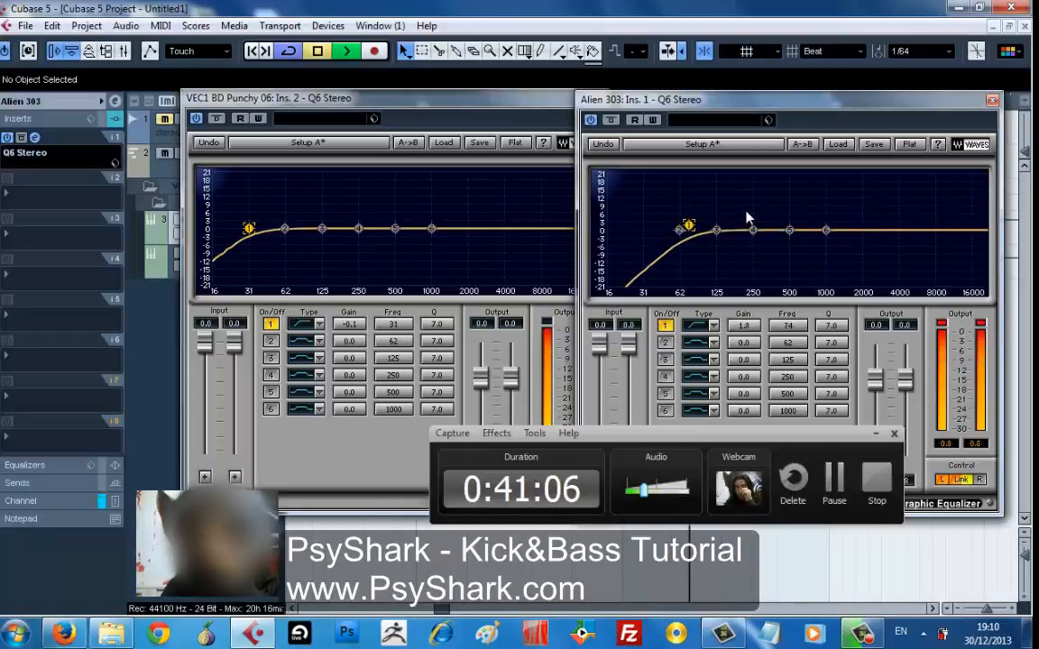
key(space)
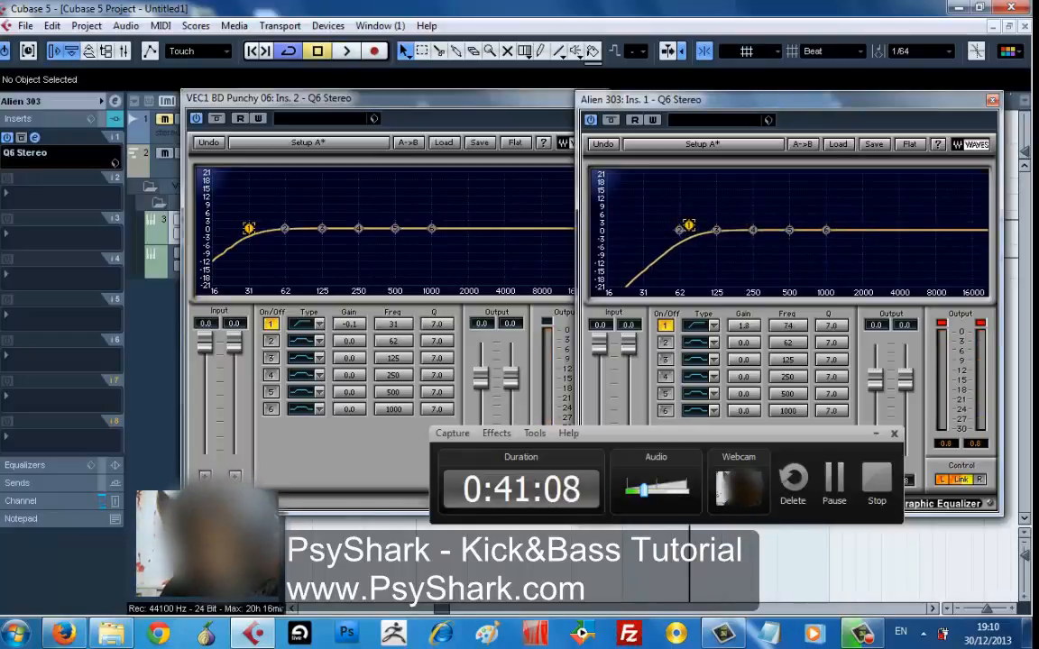
- Set band 1 of the Alien 303 equalizer to a low cut at about 30 Hz with gain 8.0 during playback
click(861, 634)
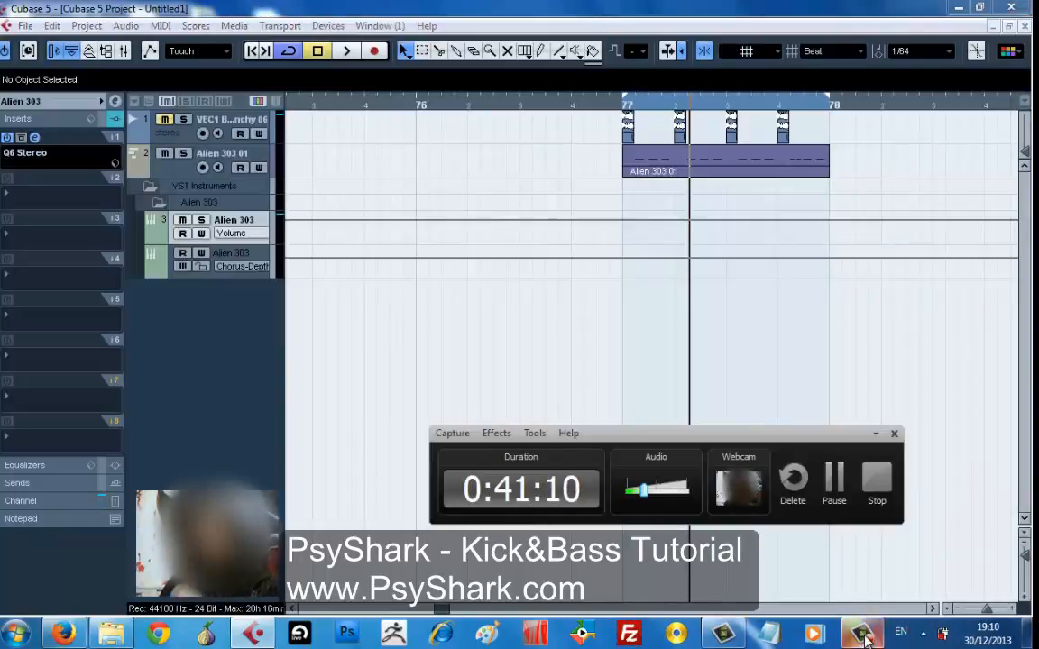
click(861, 634)
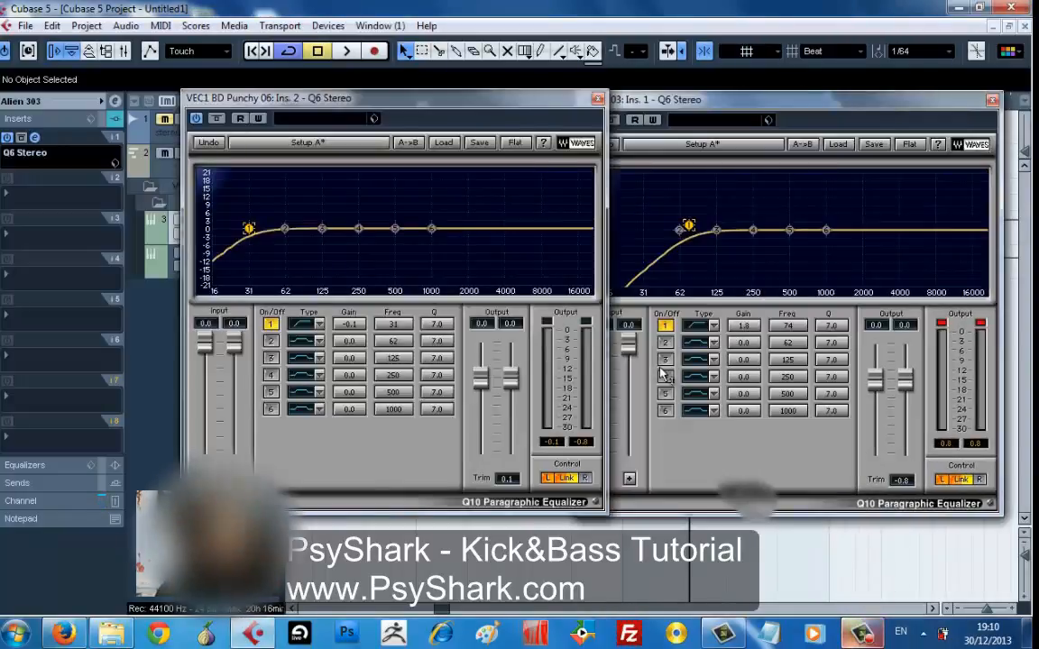
key(space)
click(865, 210)
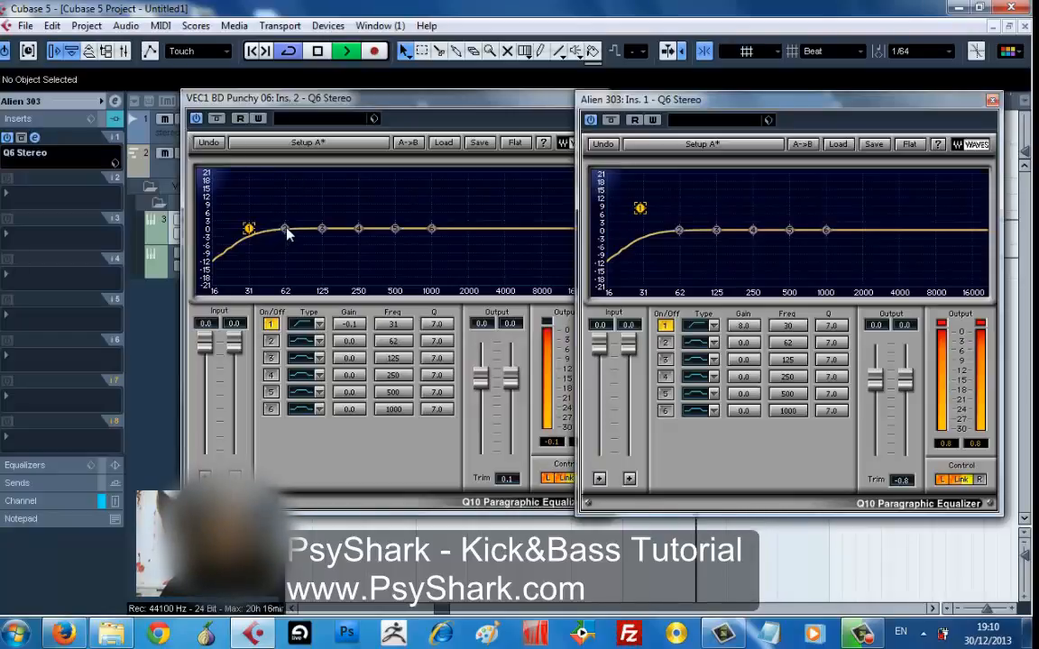
key(space)
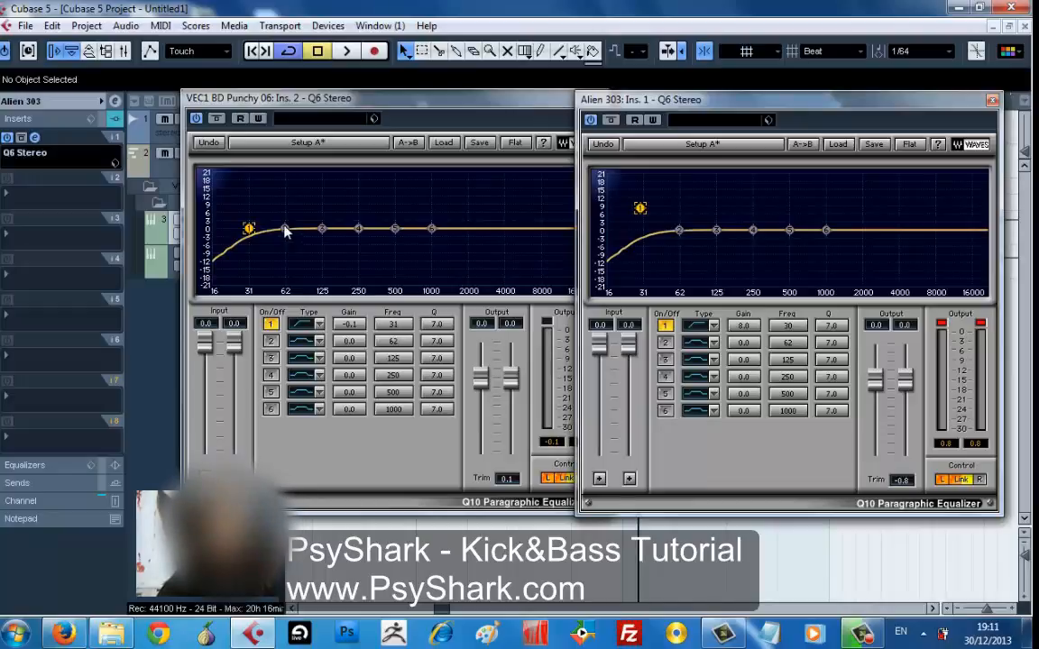
- Try a dip of about 6 dB near 54 Hz with band 2 of the kick equalizer and audition it
drag(287, 233, 267, 246)
key(space)
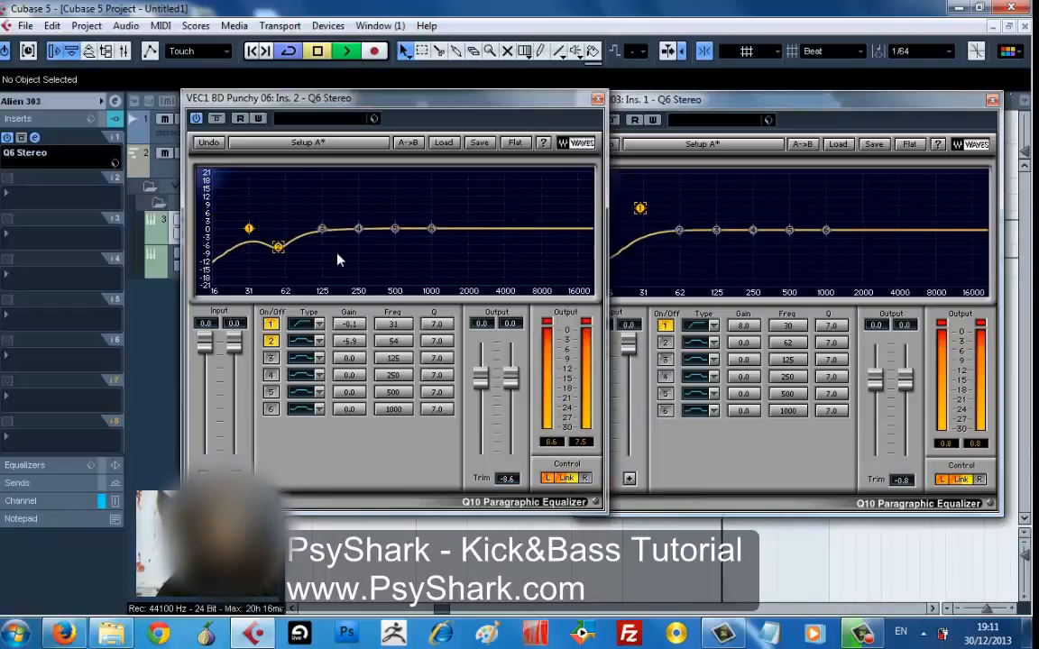
key(space)
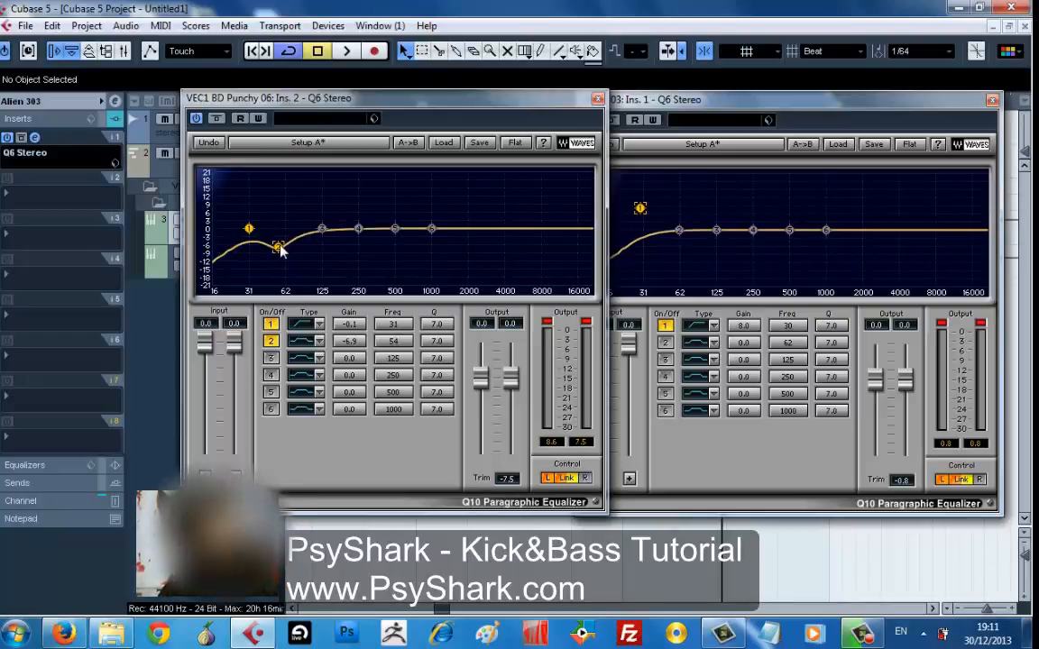
- Sweep a band 2 boost on the kick equalizer through about 263 Hz, 85 Hz and 4490 Hz, auditioning the loop
drag(280, 250, 361, 204)
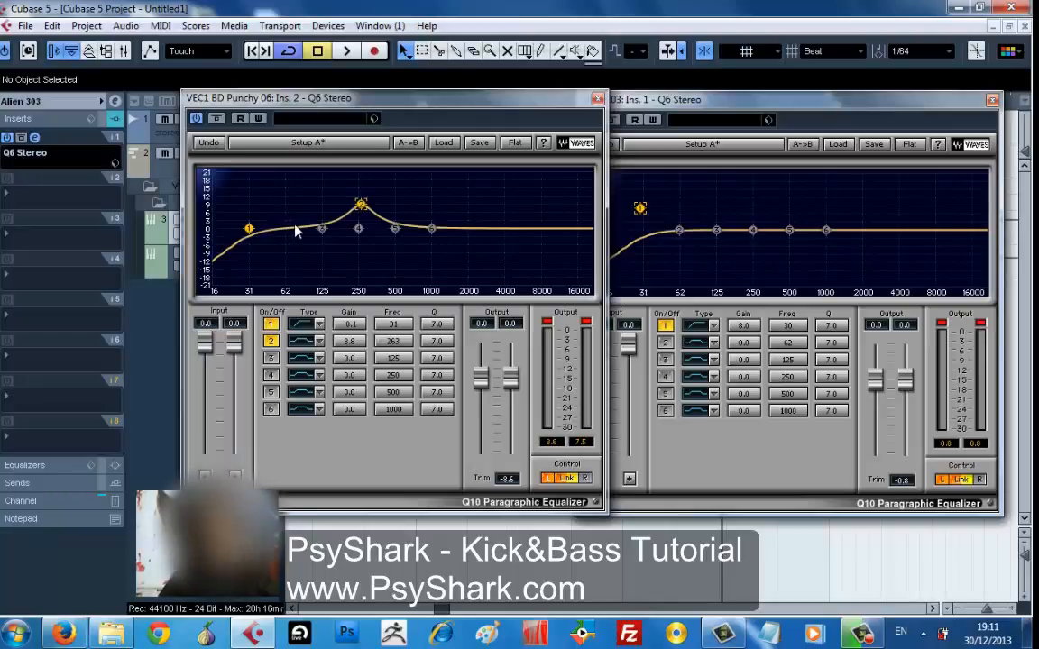
drag(296, 231, 310, 84)
key(space)
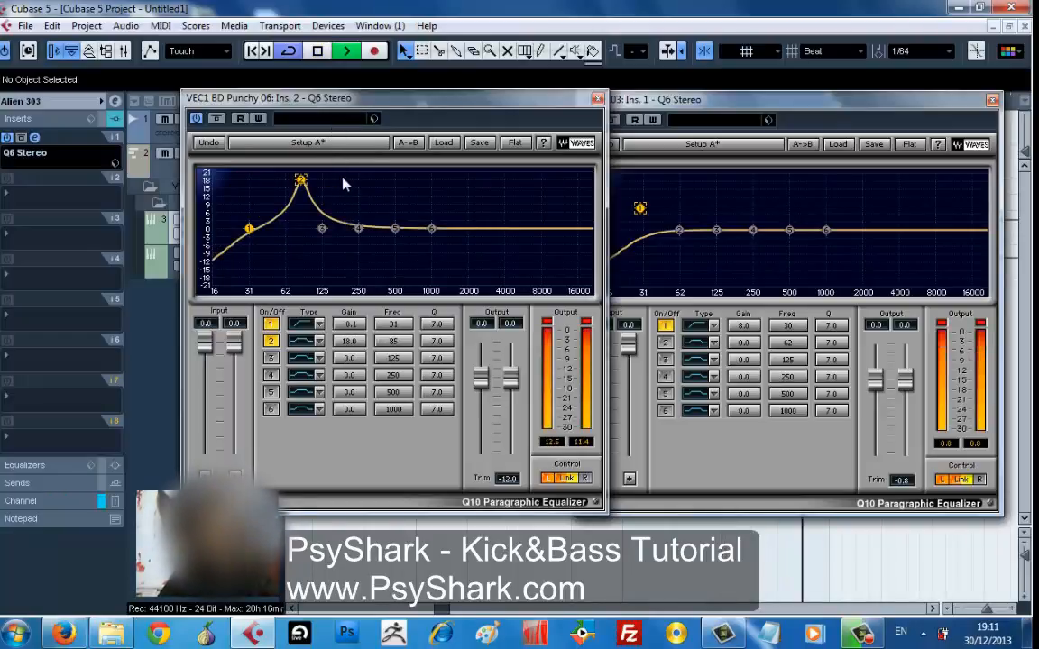
mouse_move(343, 184)
mouse_down()
mouse_move(388, 184)
mouse_move(354, 183)
mouse_up()
key(space)
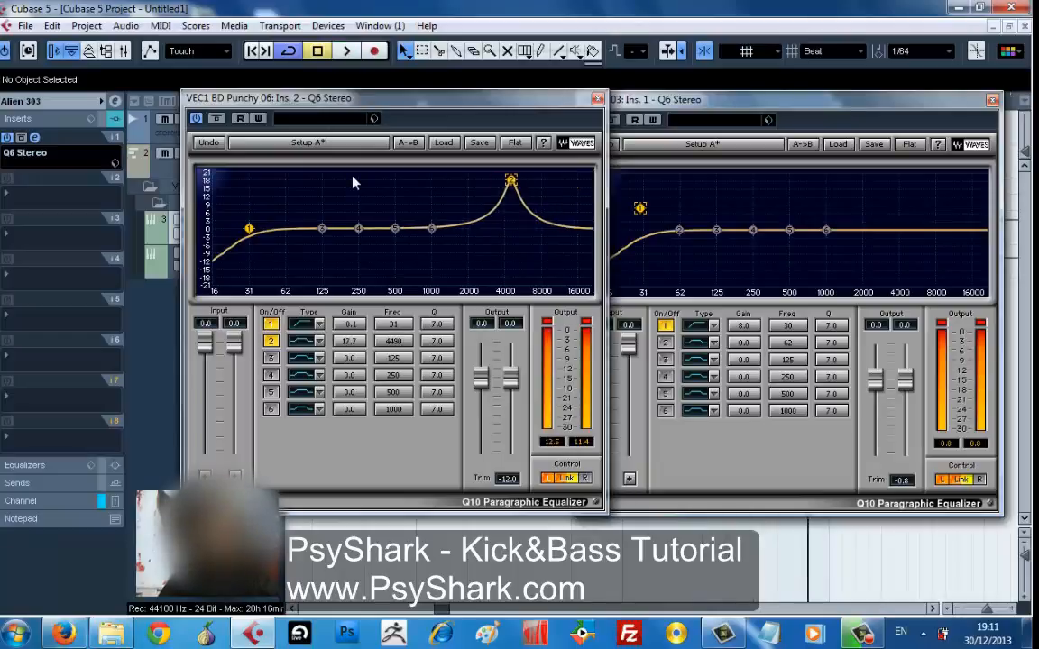
- Try kick equalizer band 2 as a 9.2 dB cut near 26 Hz, and as a boost reaching 18 dB near 90 Hz
drag(513, 180, 261, 255)
key(space)
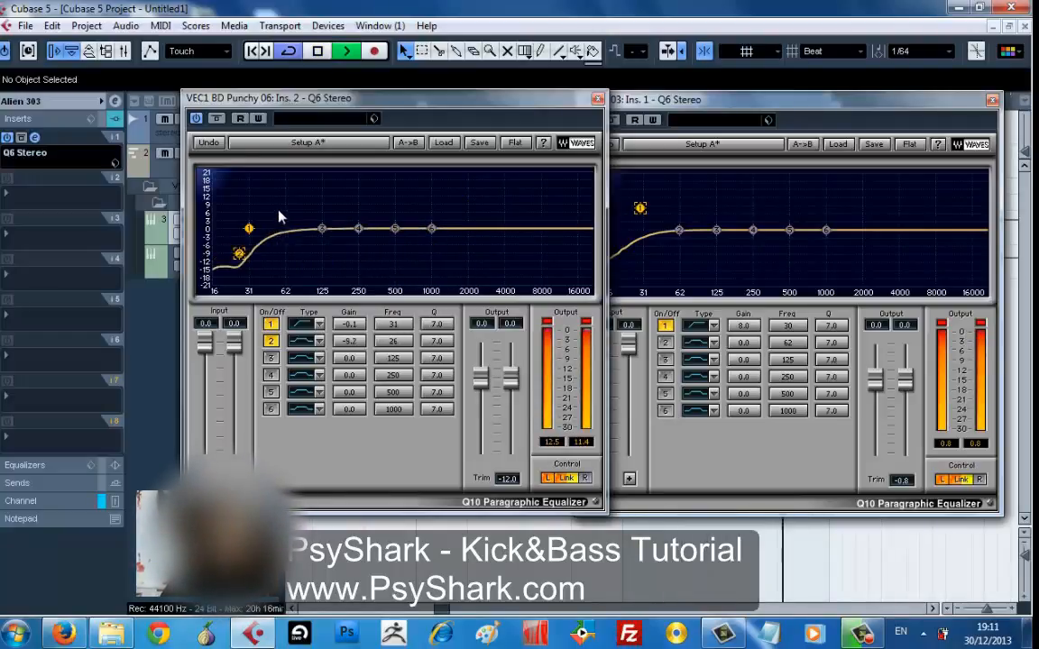
drag(280, 216, 299, 193)
key(space)
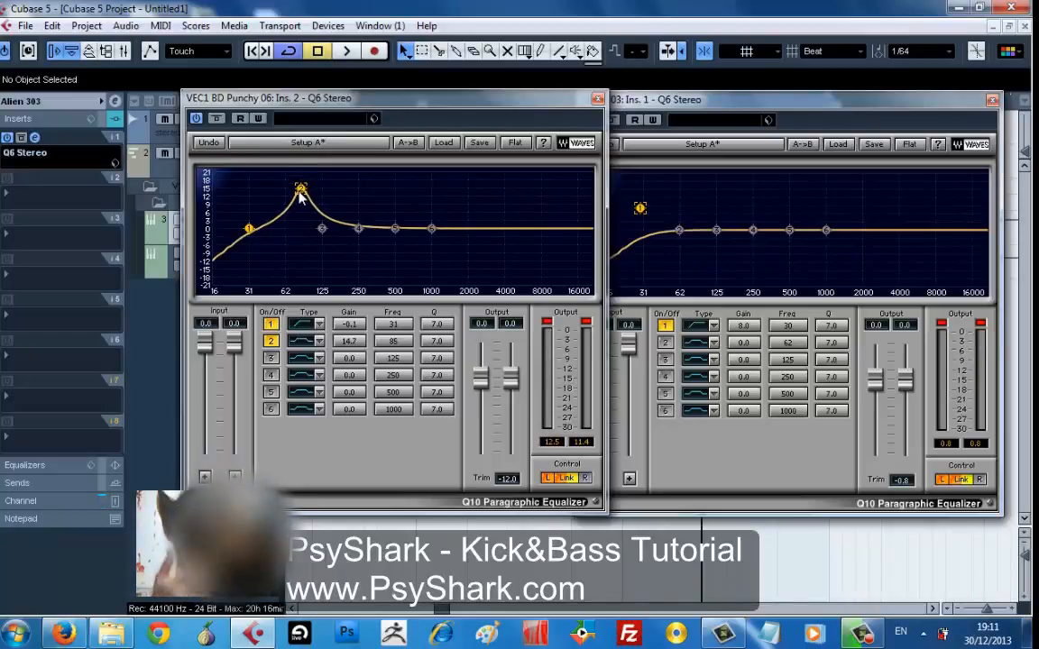
key(space)
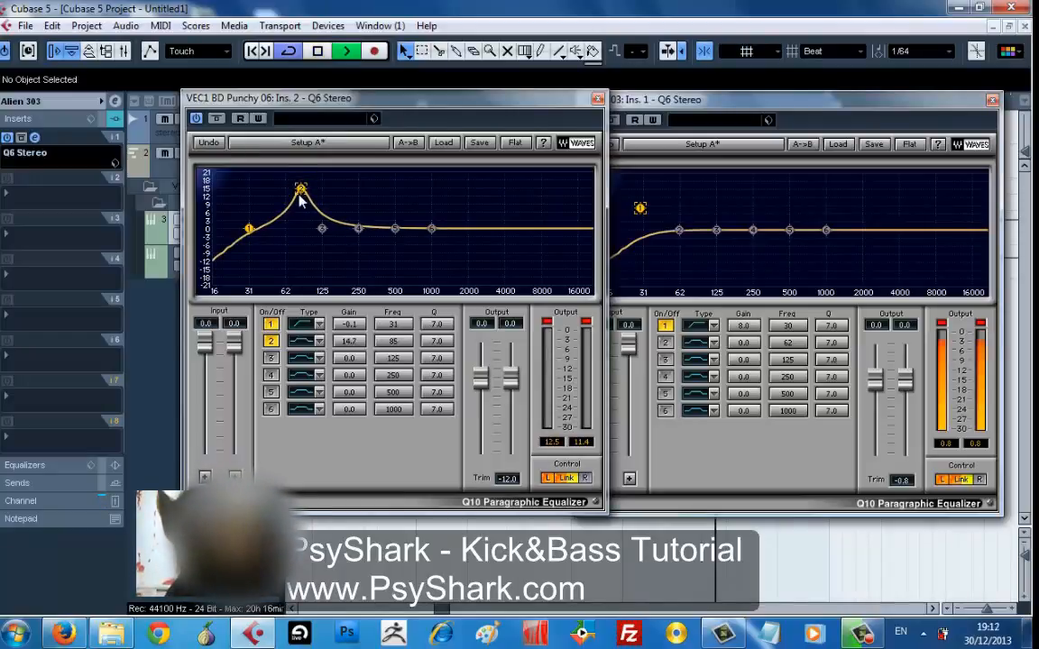
drag(301, 192, 307, 141)
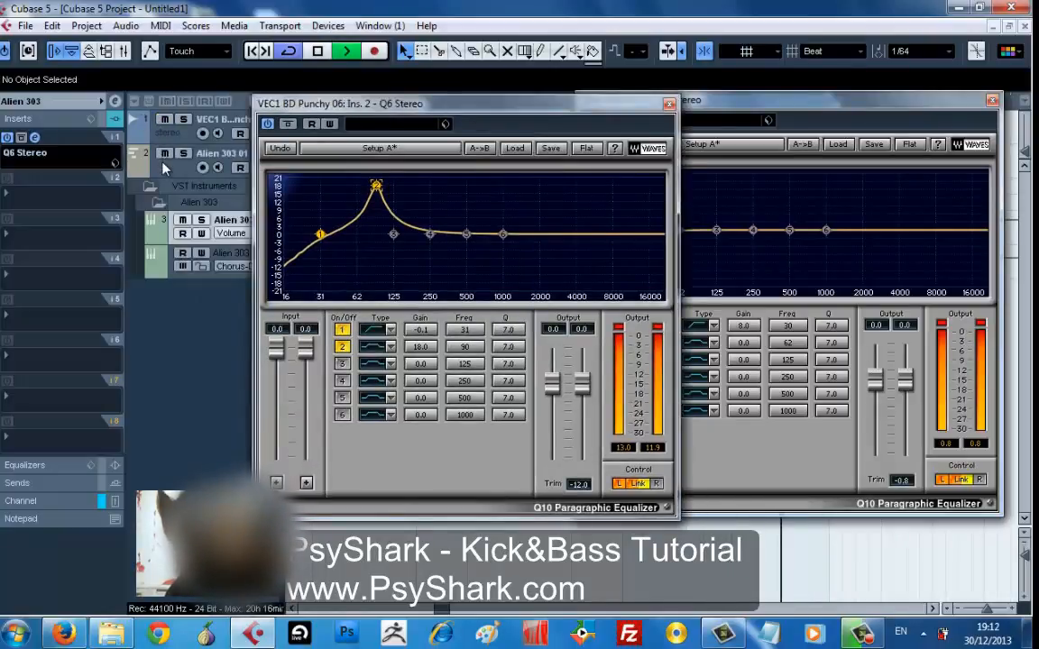
- Mute the Alien 303 01 track and set the kick equalizer's band 2 to about 58 Hz with 10.9 dB gain
click(164, 154)
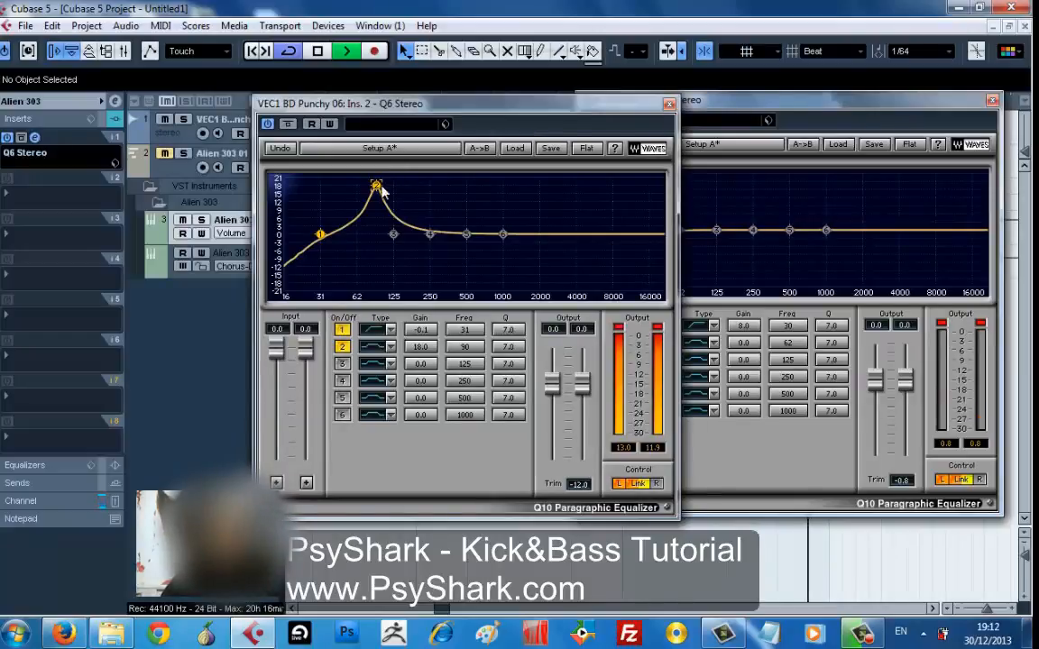
key(space)
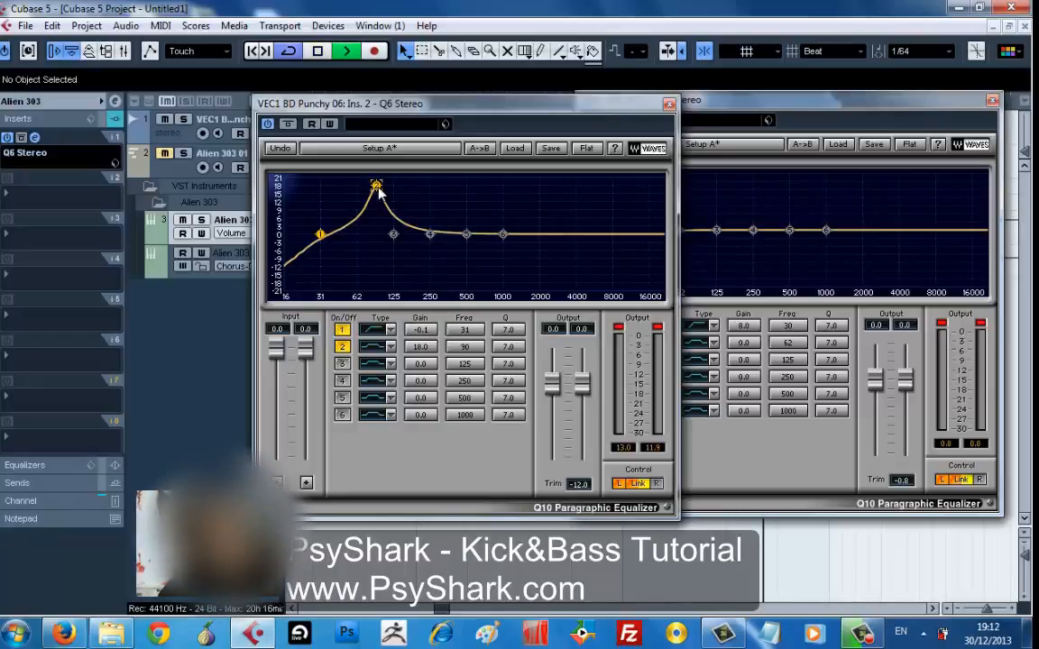
key(space)
drag(379, 192, 357, 215)
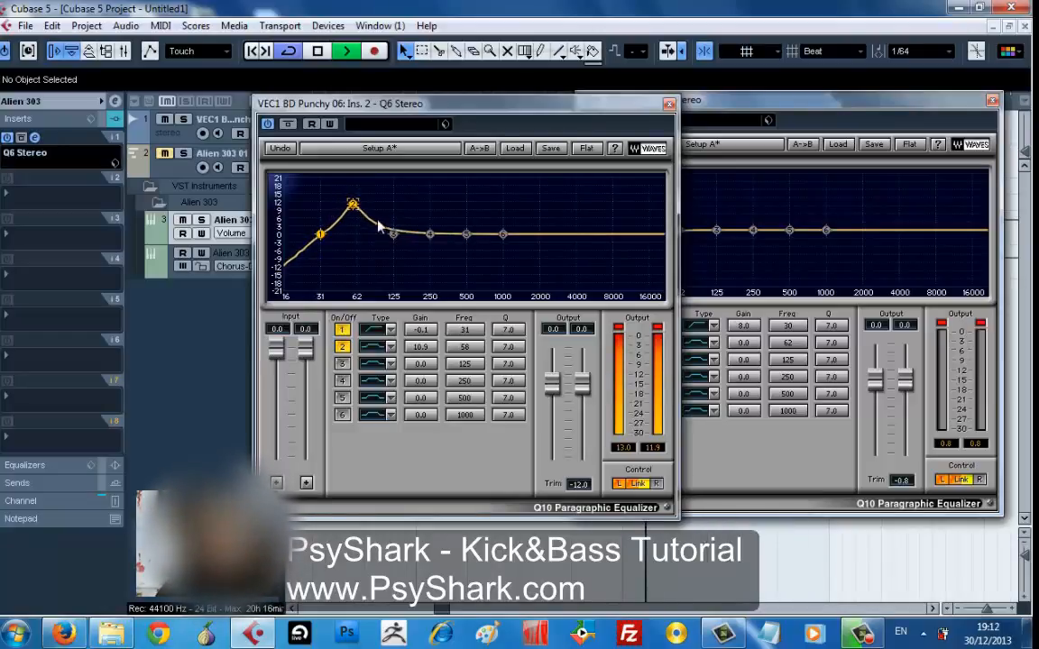
- On the kick equalizer, cut band 4 by 11.4 dB near 231 Hz and boost band 5 by 2.3 dB near 965 Hz
drag(431, 235, 428, 281)
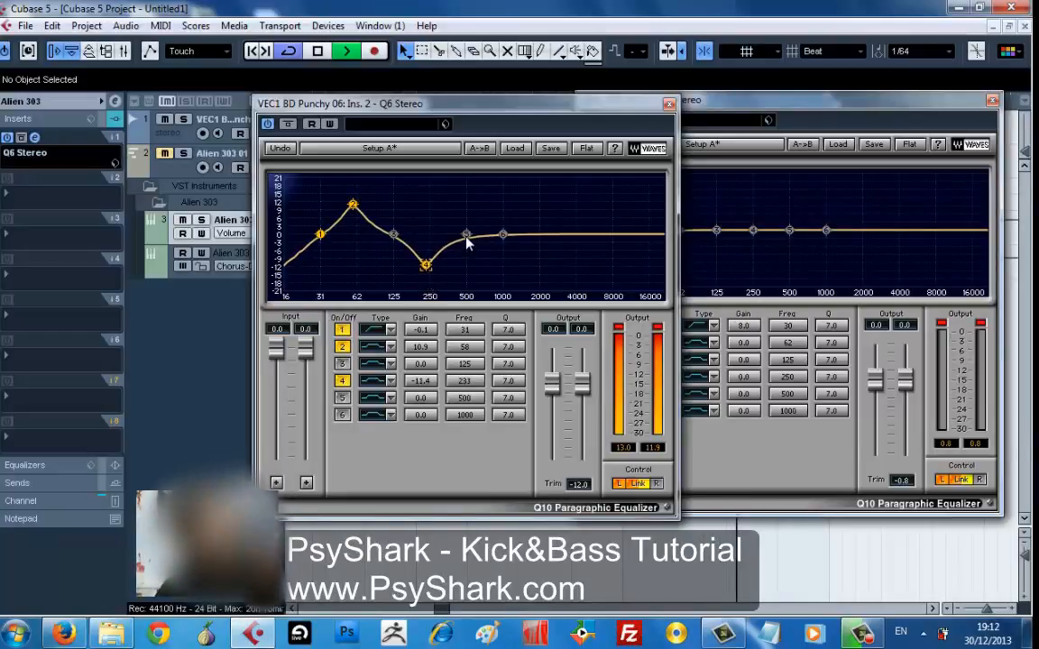
drag(467, 236, 618, 219)
drag(534, 216, 500, 125)
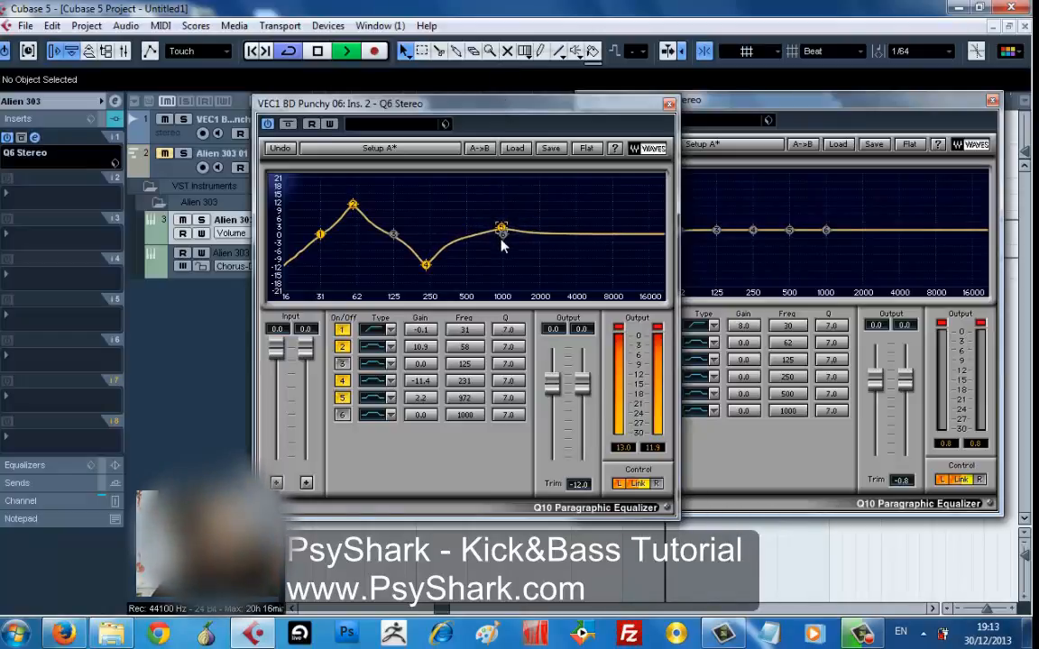
drag(501, 240, 500, 239)
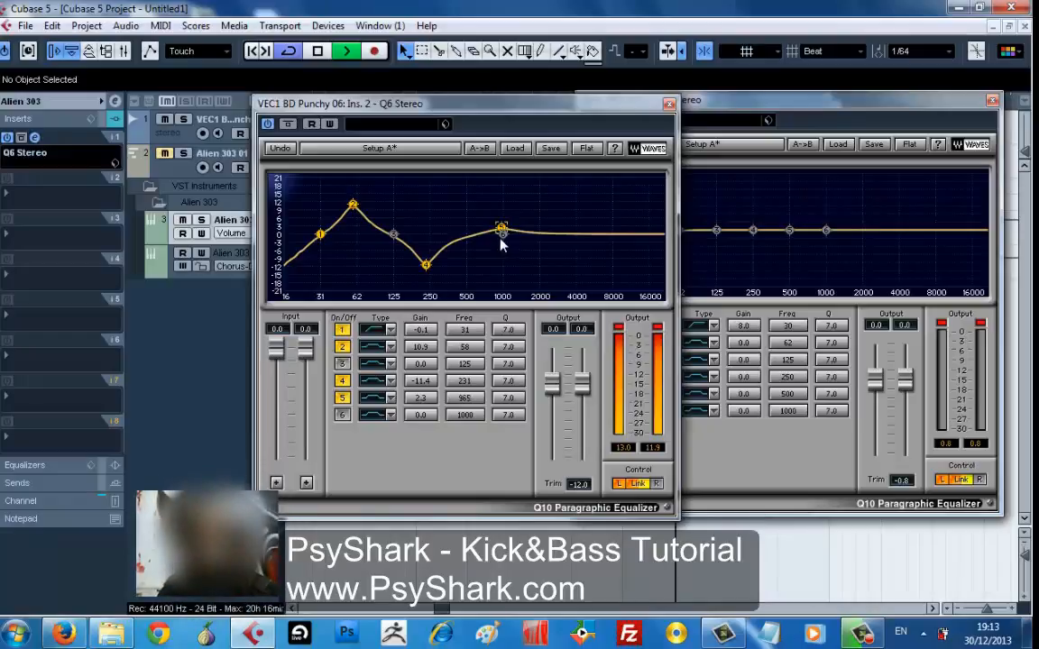
key(space)
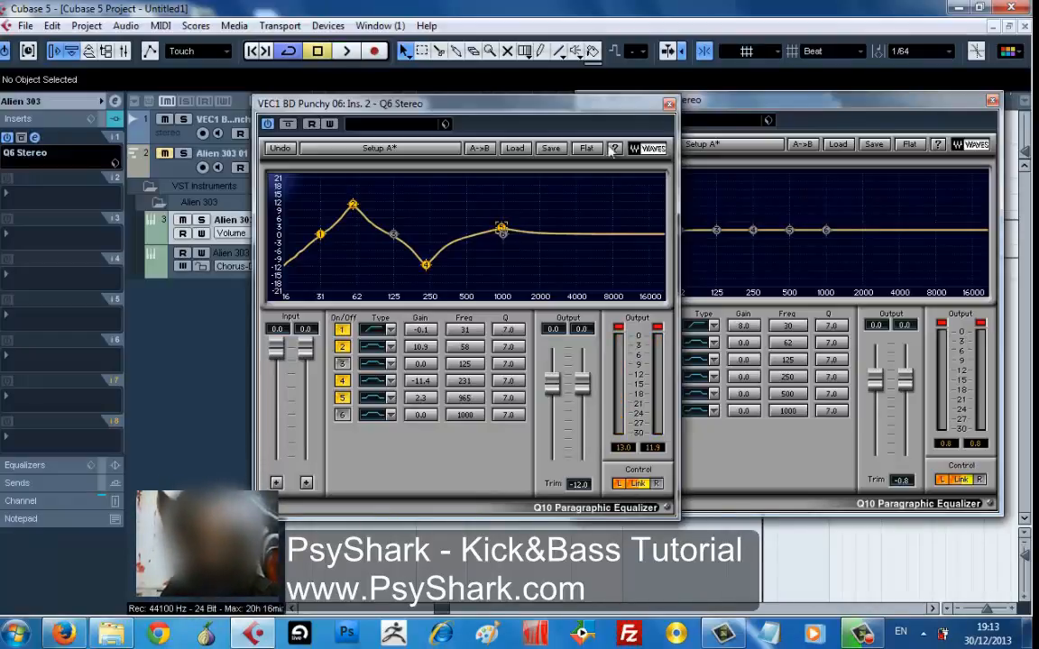
- Sweep band 3 of the Alien 303 equalizer during playback and set it to about 94 Hz with 17.9 dB gain
click(785, 102)
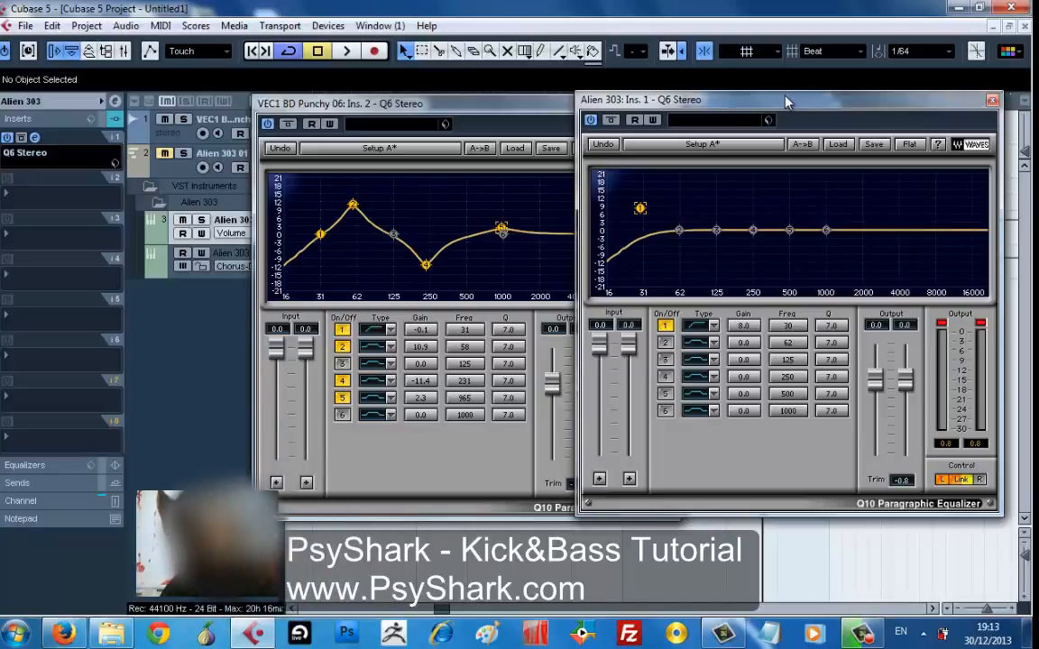
key(space)
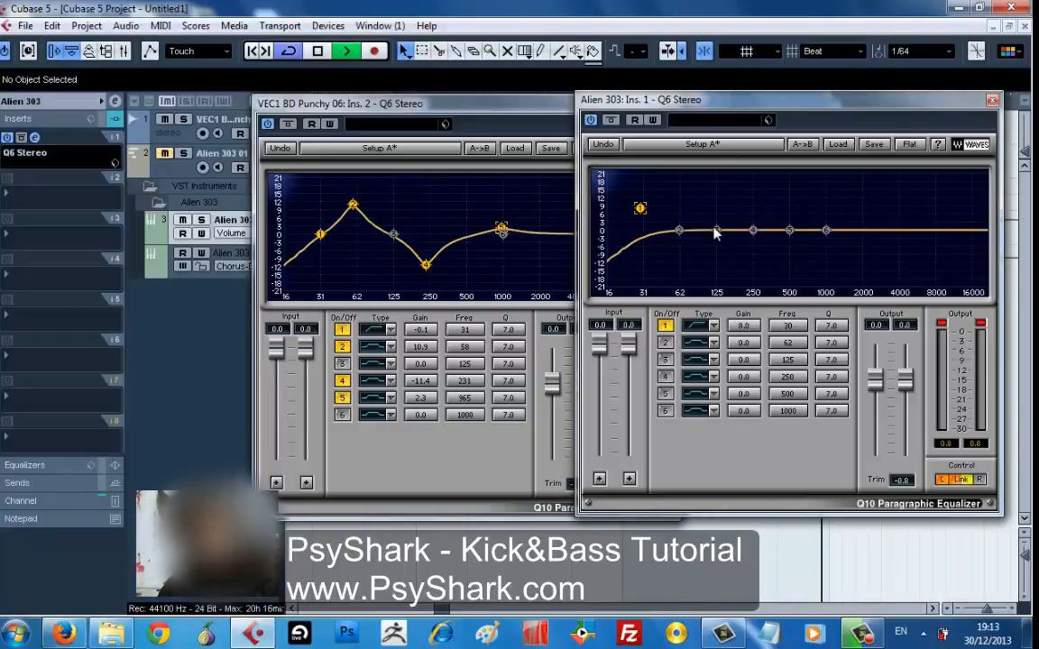
drag(717, 233, 528, 209)
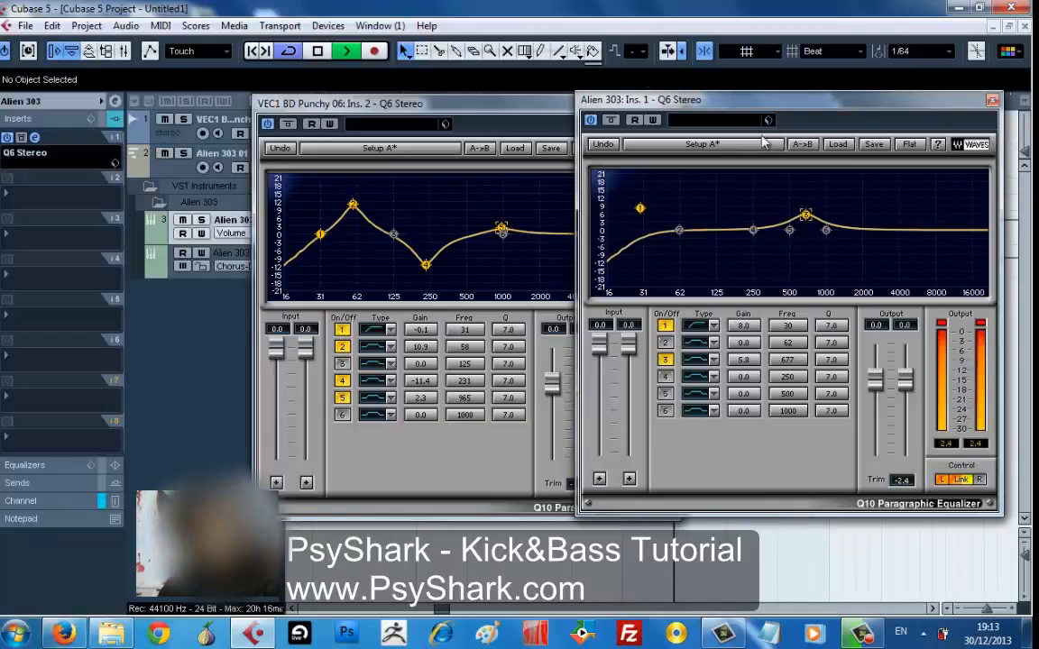
drag(802, 213, 721, 174)
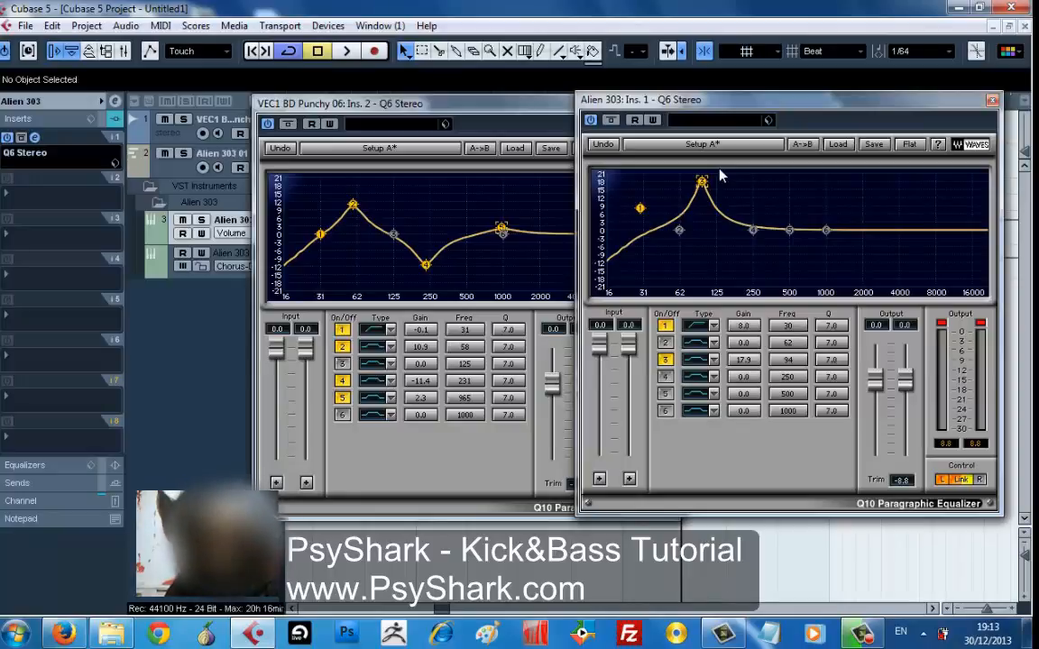
- Fine-tune the kick equalizer's band 2 to about 62 Hz with 11.4 dB gain, and return to the Alien 303 equalizer
click(354, 207)
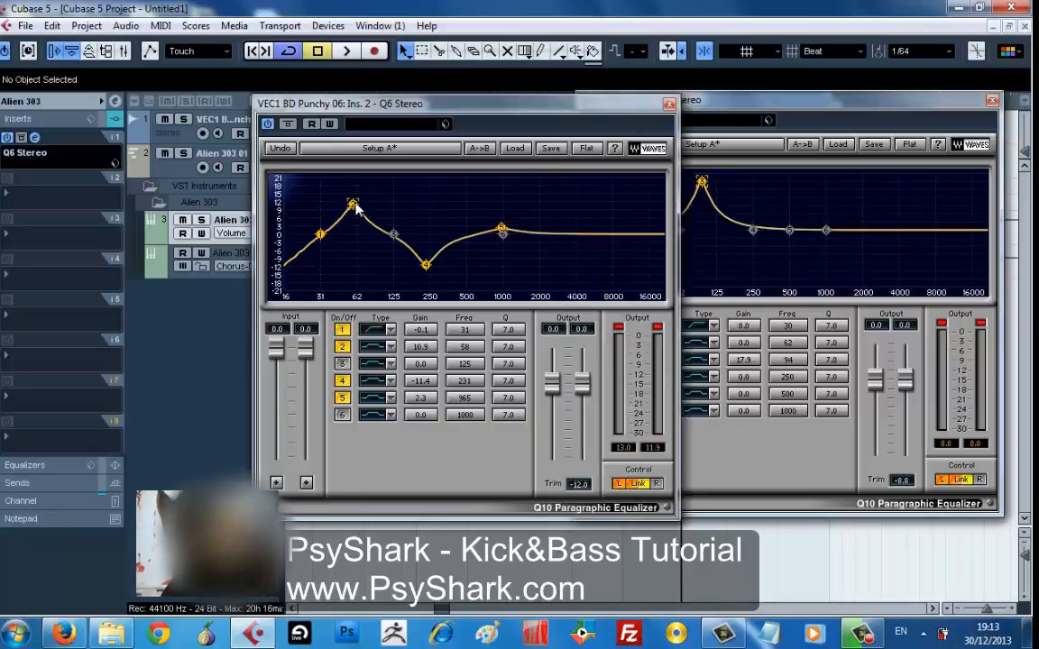
drag(354, 206, 361, 208)
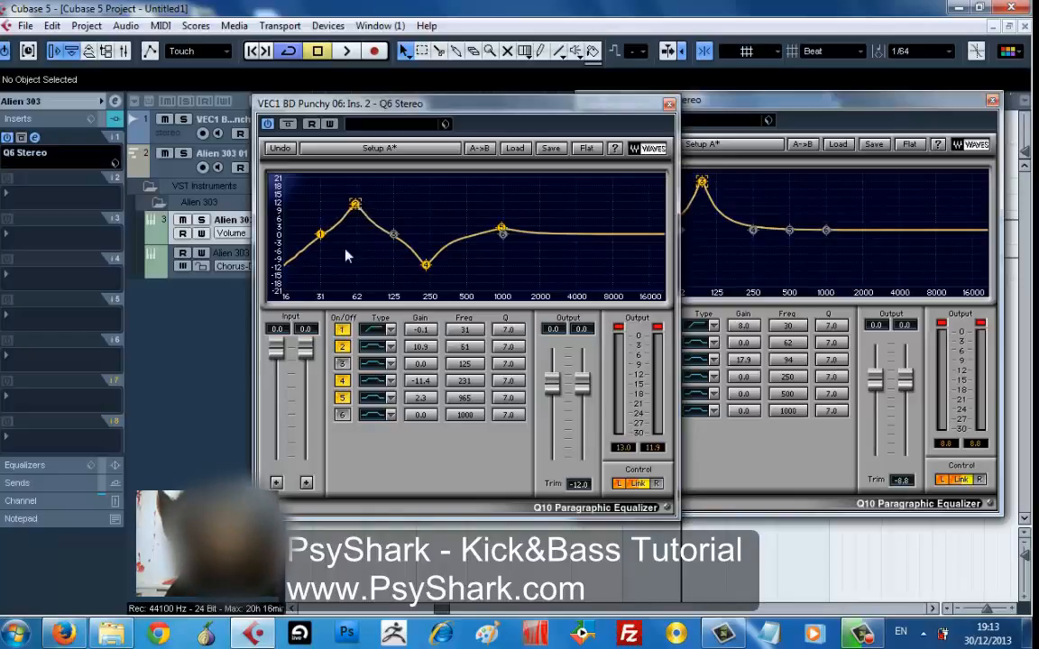
drag(346, 256, 350, 250)
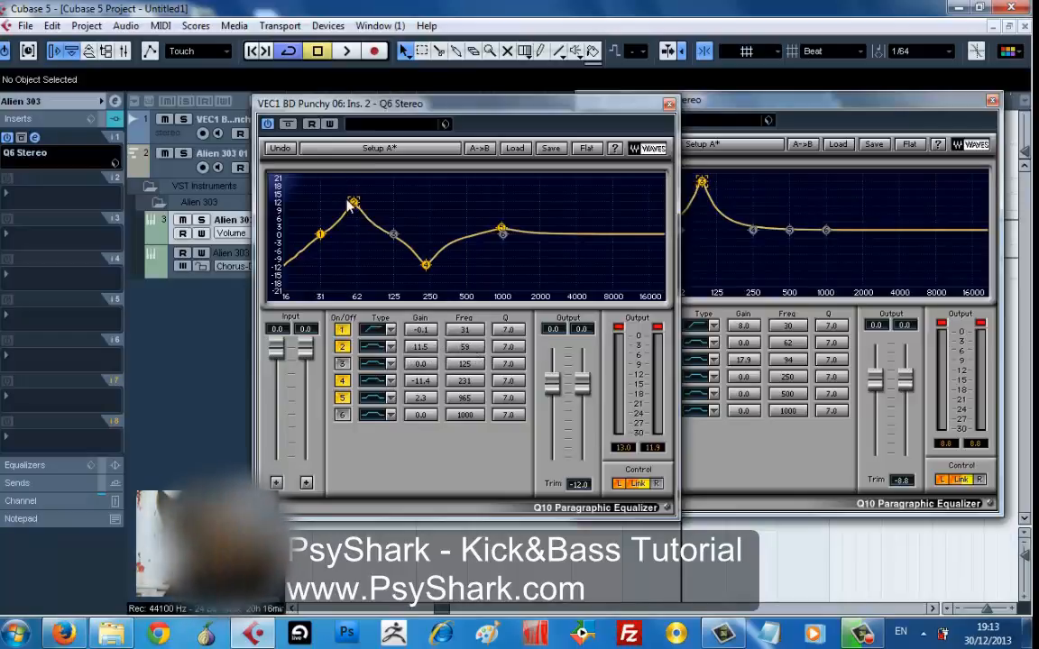
drag(358, 207, 358, 208)
key(space)
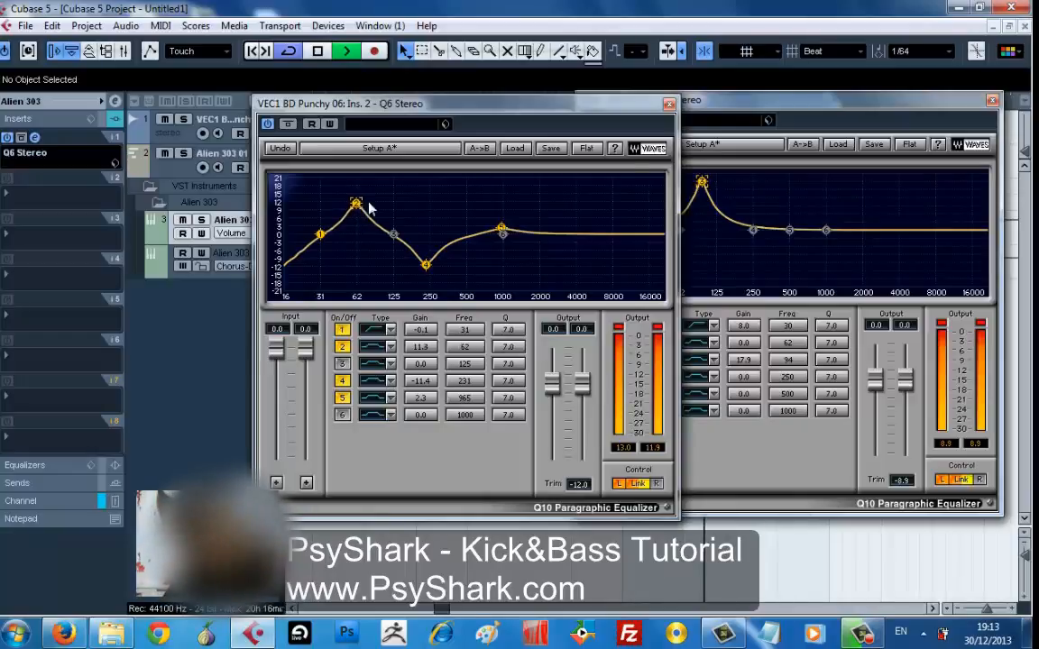
click(781, 97)
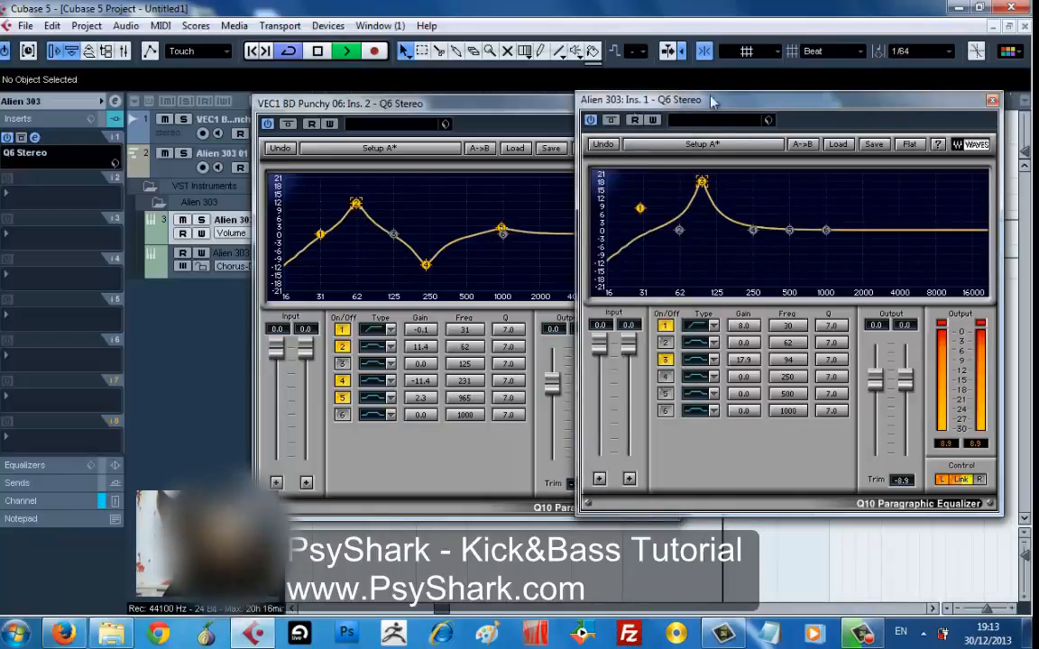
- Bypass the Alien 303 equalizer temporarily during playback and lower the kick equalizer's band 2 gain to about 10.5 dB at 62 Hz
click(610, 121)
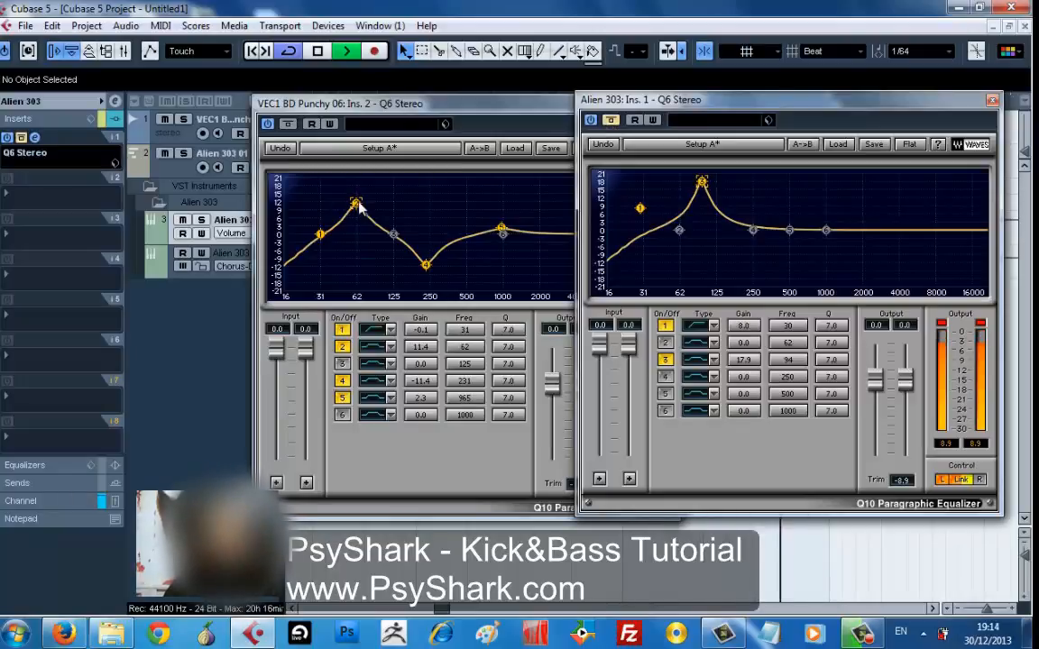
drag(356, 207, 357, 210)
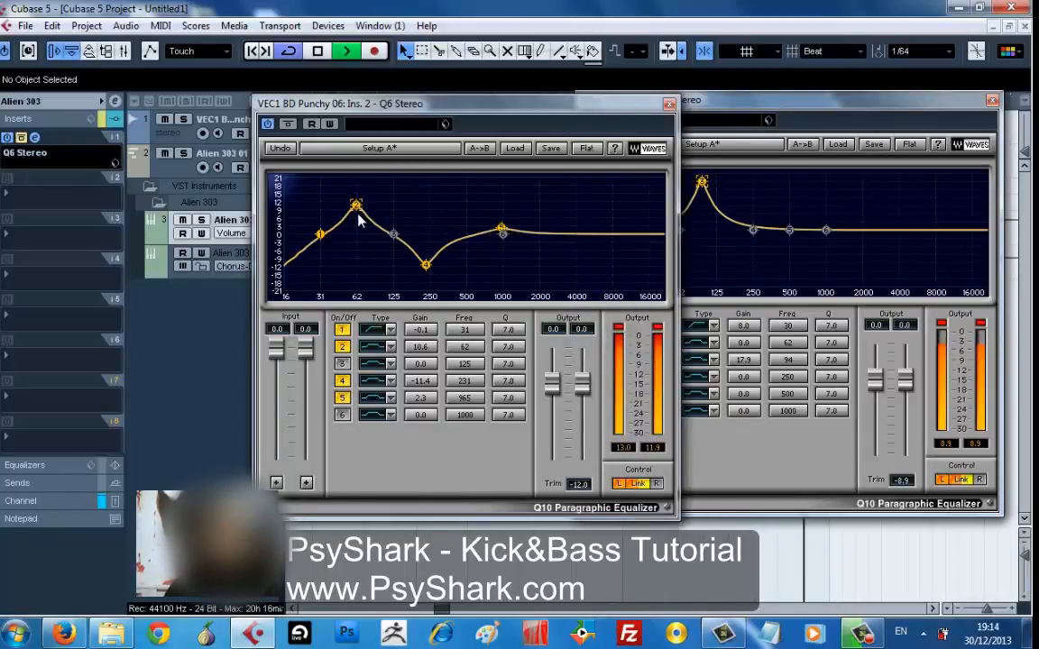
click(714, 99)
key(space)
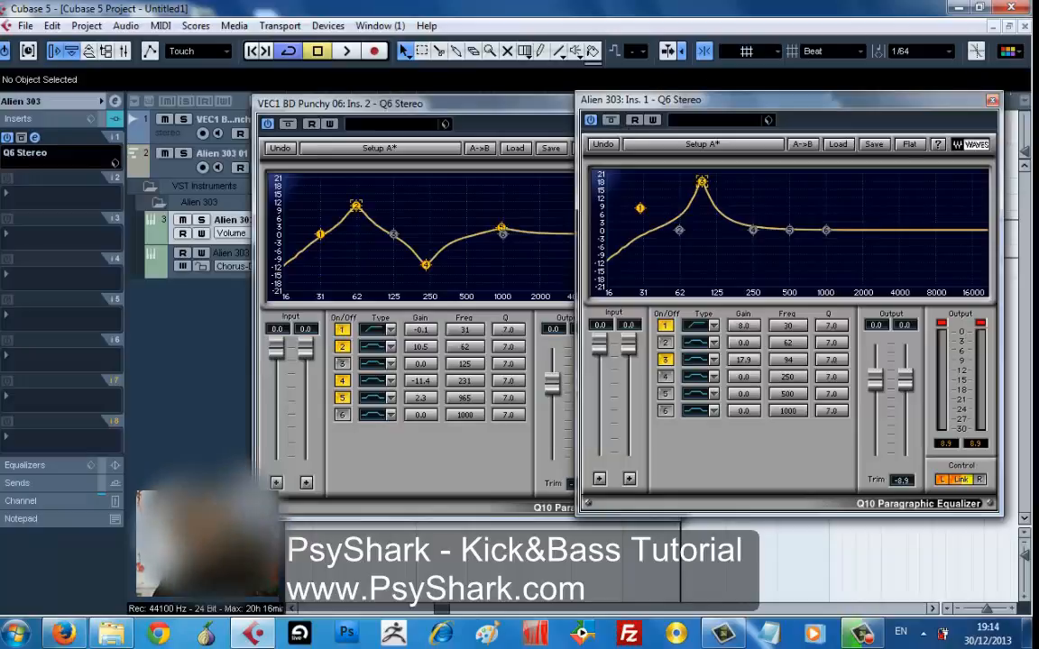
- Close both equalizer windows and remove the Tuner from the kick track's first insert slot
click(992, 101)
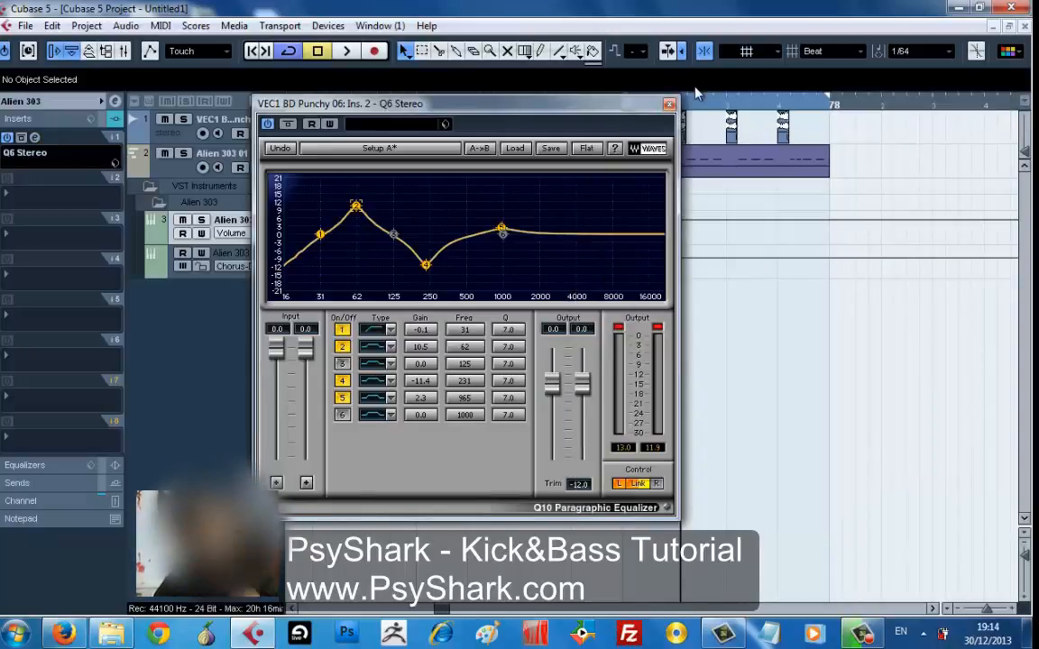
click(669, 104)
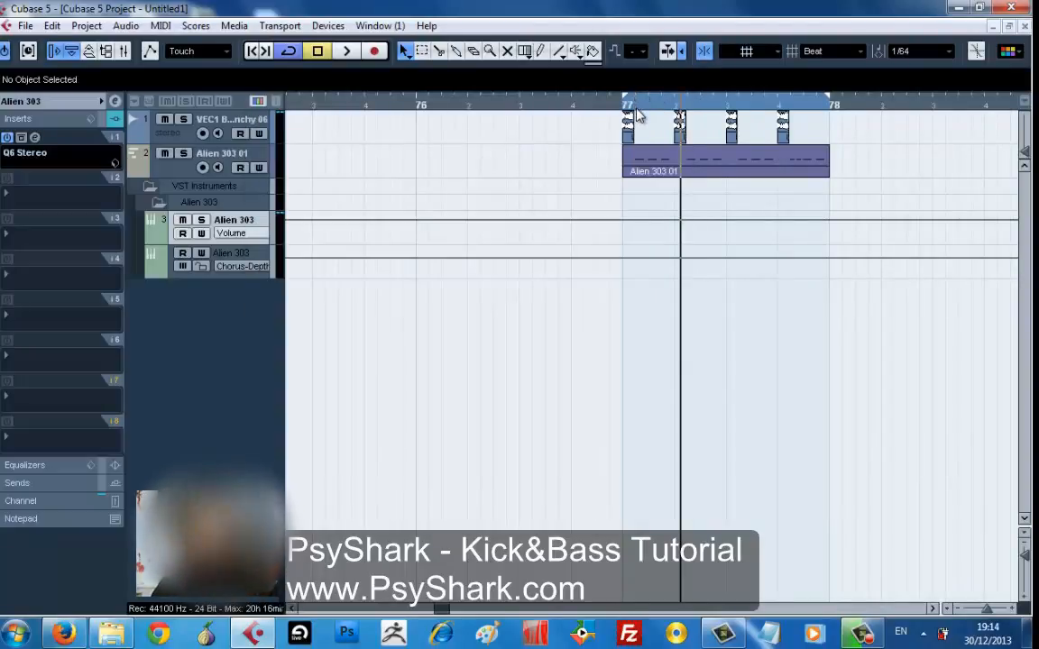
mouse_move(637, 115)
mouse_down()
mouse_move(627, 167)
mouse_move(622, 124)
mouse_up()
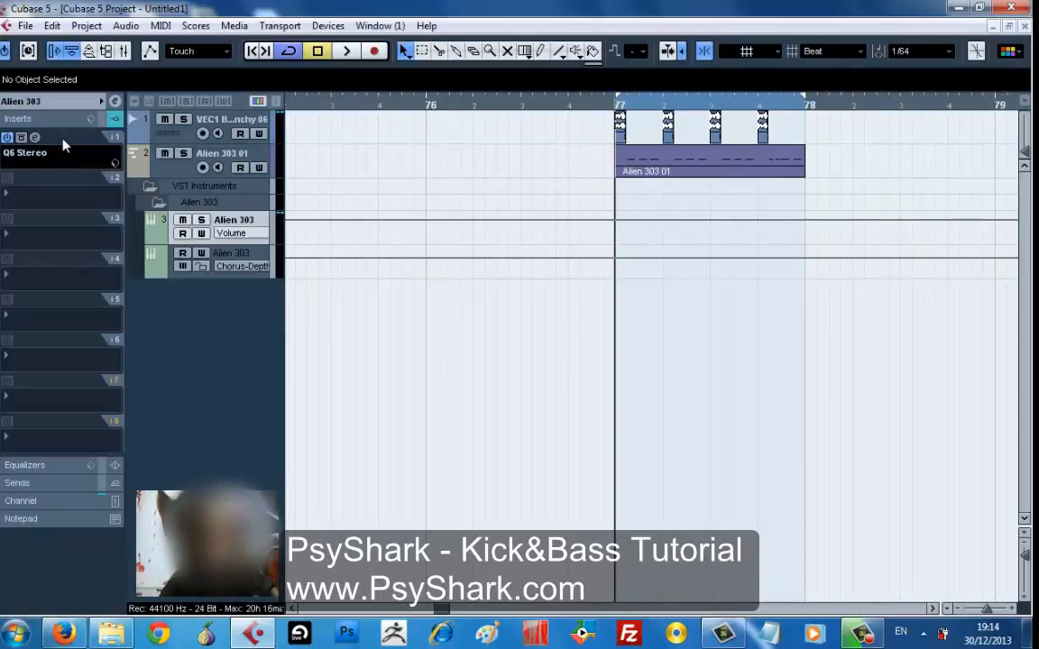
click(157, 140)
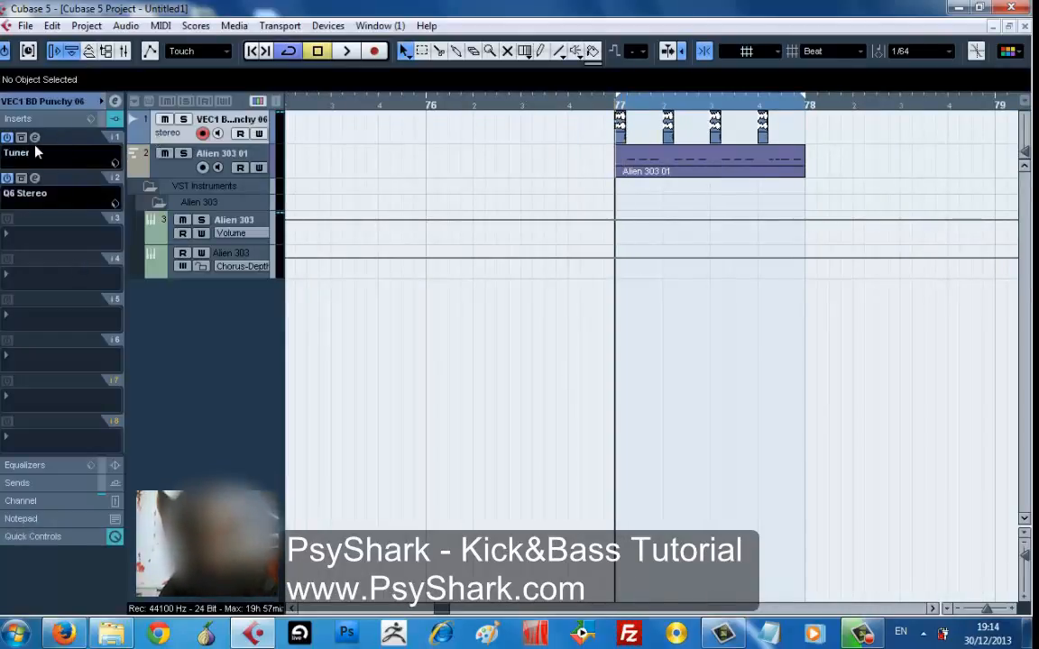
click(30, 170)
mouse_move(45, 191)
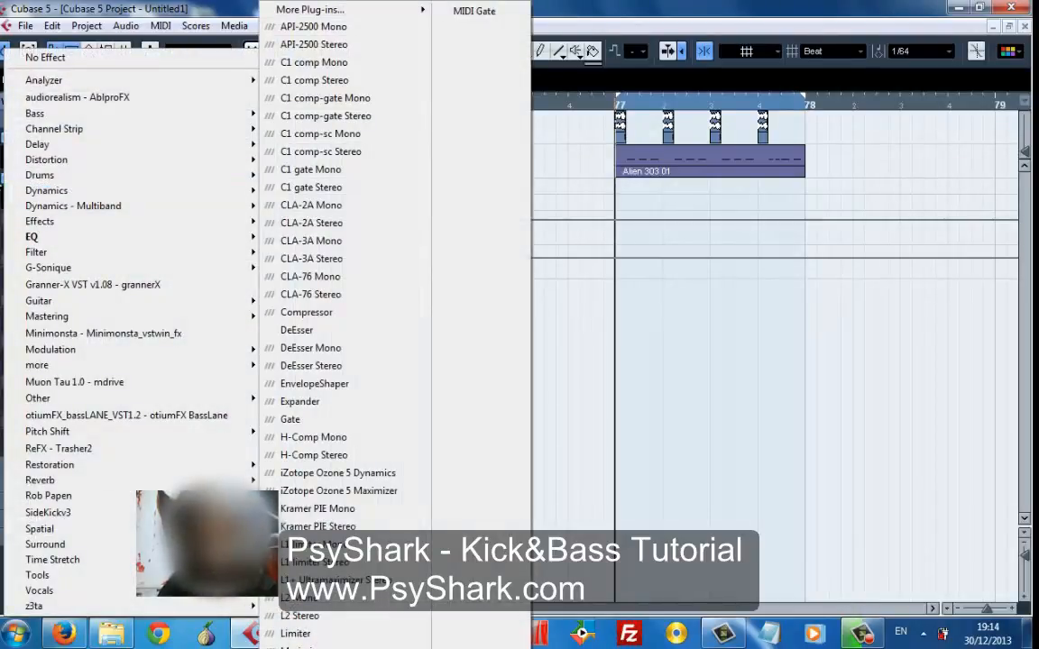
key(Escape)
click(29, 139)
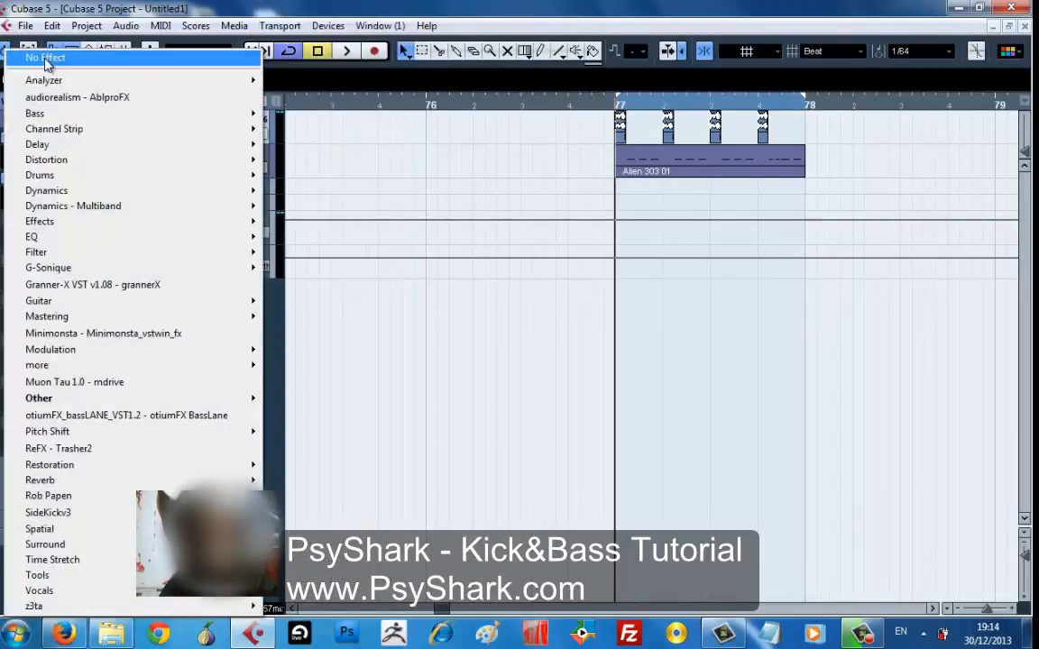
click(45, 60)
- Reopen the Q6 equalizers of the kick and Alien 303 tracks side by side
click(35, 178)
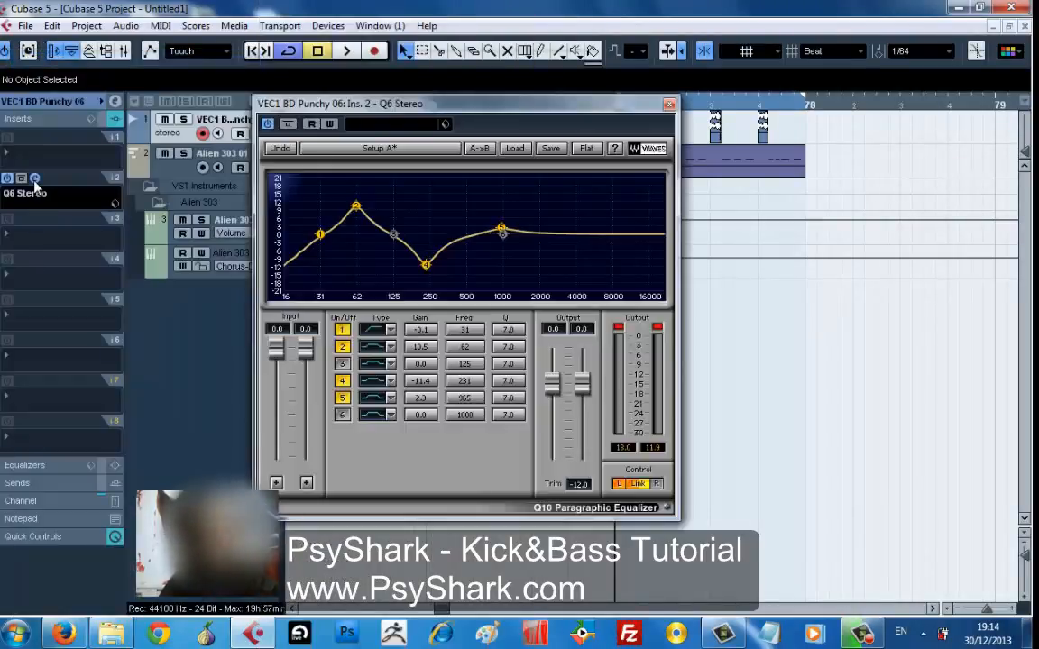
click(186, 206)
click(87, 124)
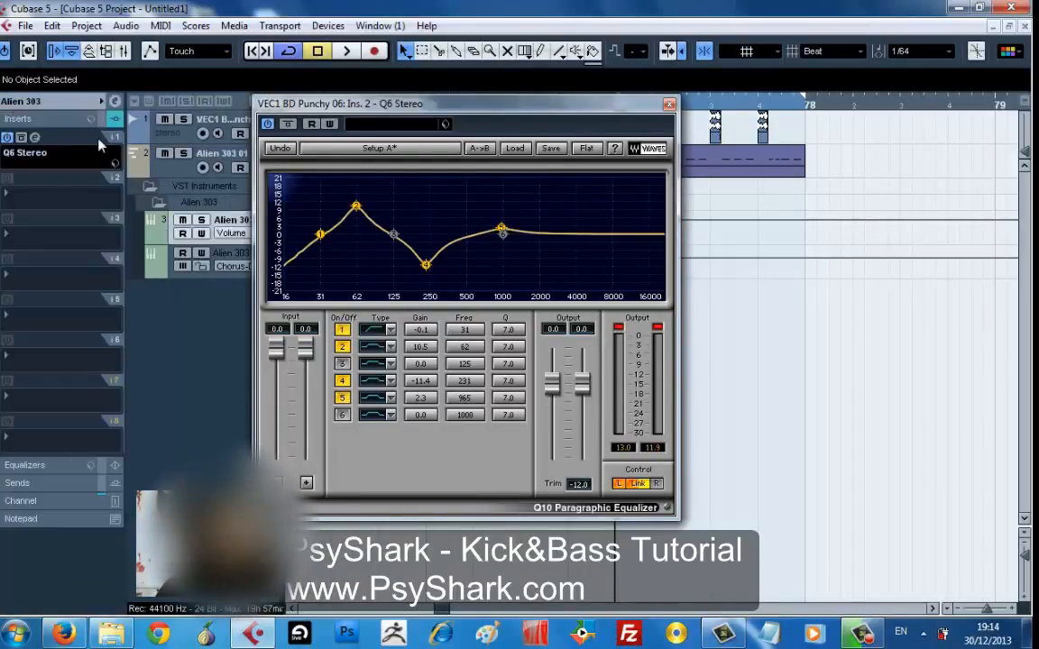
click(34, 137)
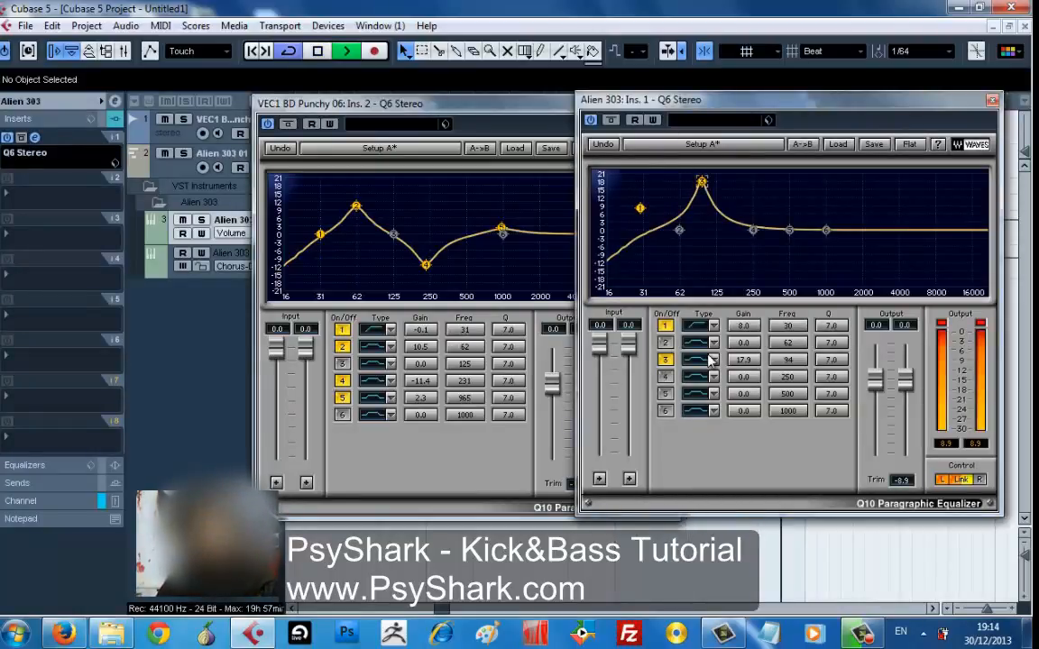
- During playback, sweep band 3 of the Alien 303 equalizer to about 56 Hz and set band 1 to about 40 Hz with 11.0 dB gain
drag(701, 182, 731, 197)
drag(884, 196, 748, 214)
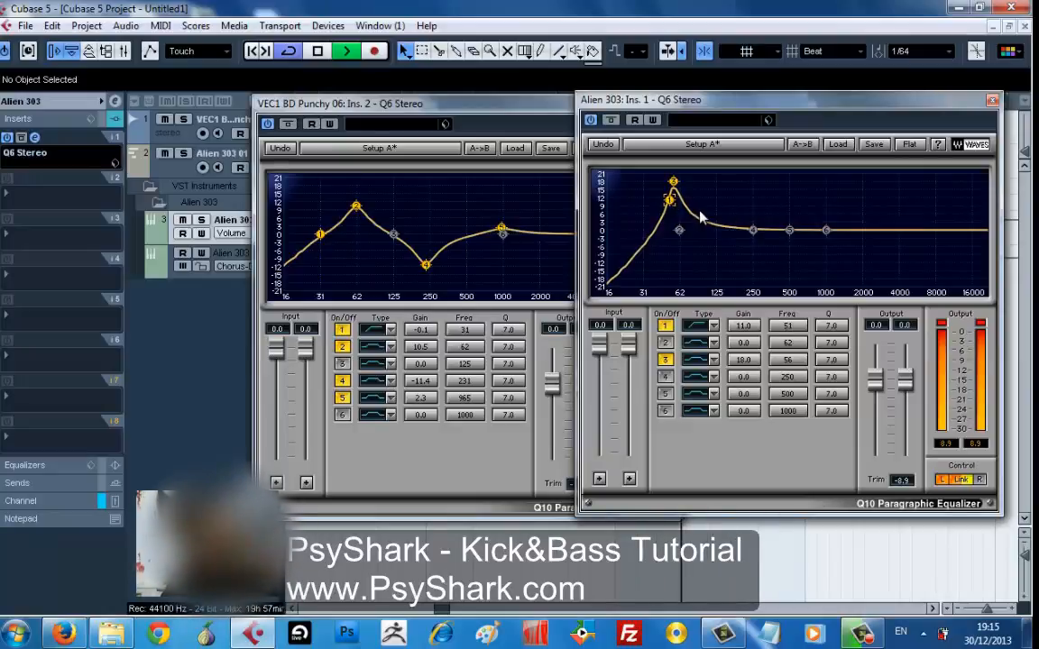
drag(674, 210, 659, 206)
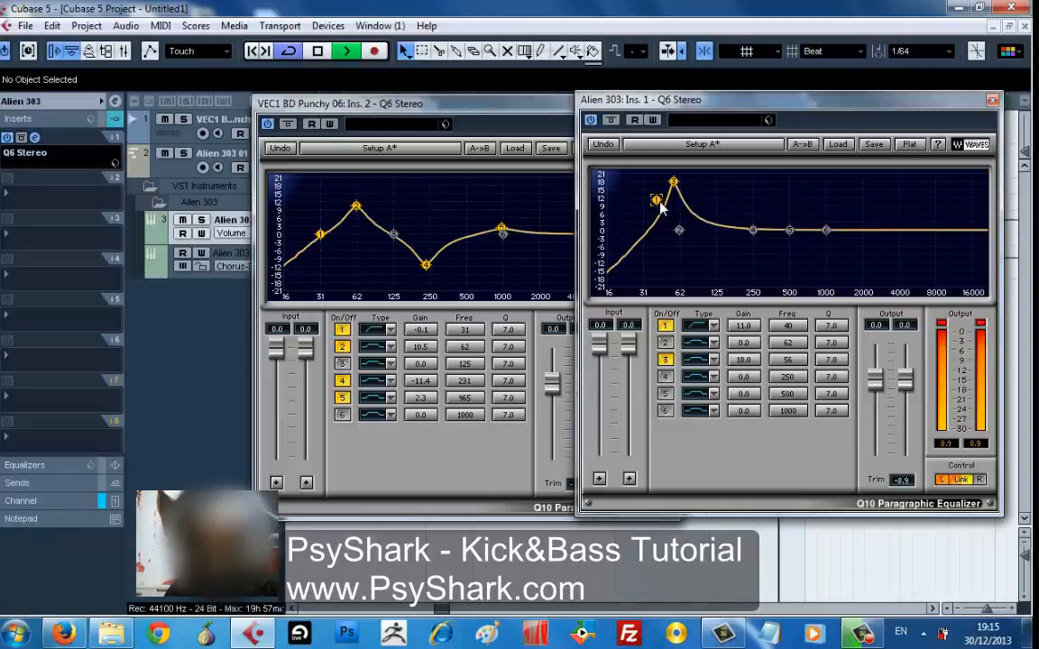
key(space)
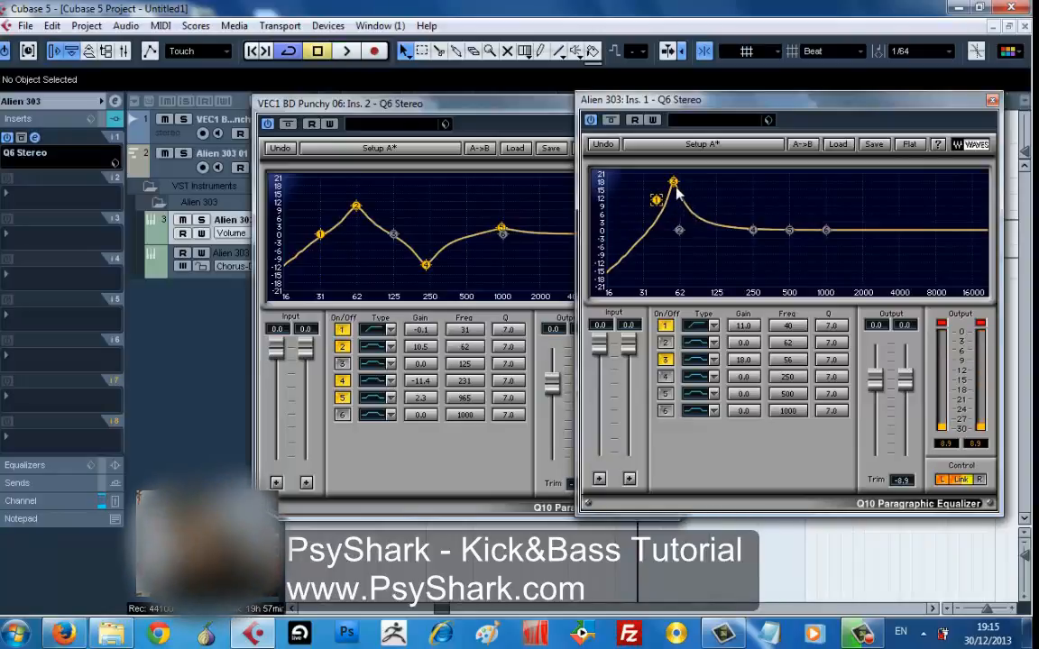
- Enable the Alien 303 equalizer's band 2 at about 77 Hz with 1.2 dB gain, and cut band 3 by 11.7 dB near 79 Hz
drag(673, 183, 788, 184)
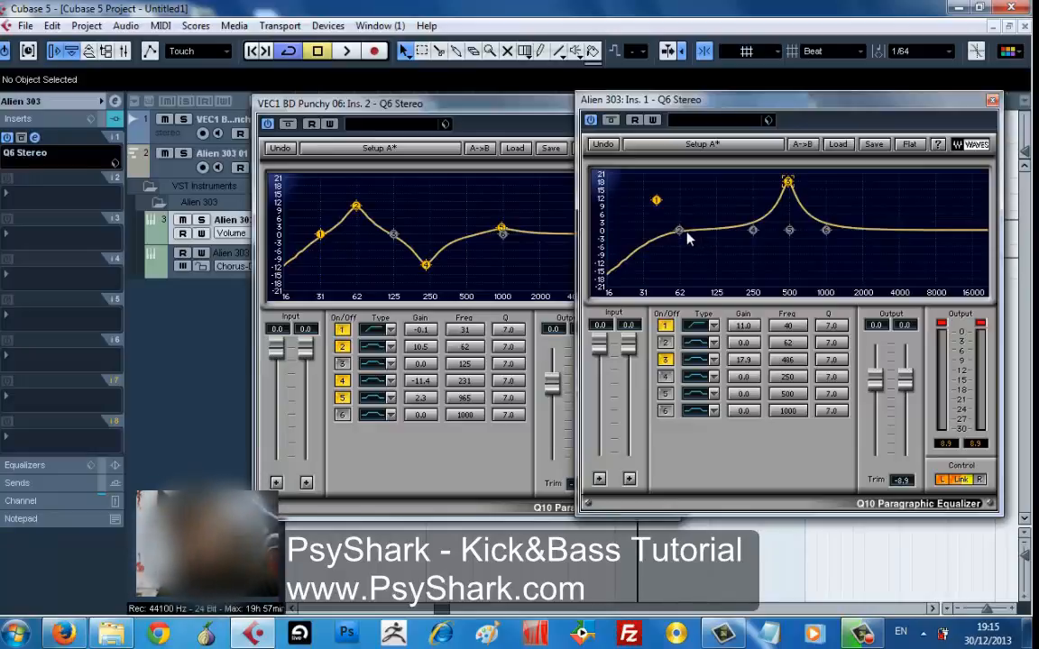
drag(685, 232, 688, 230)
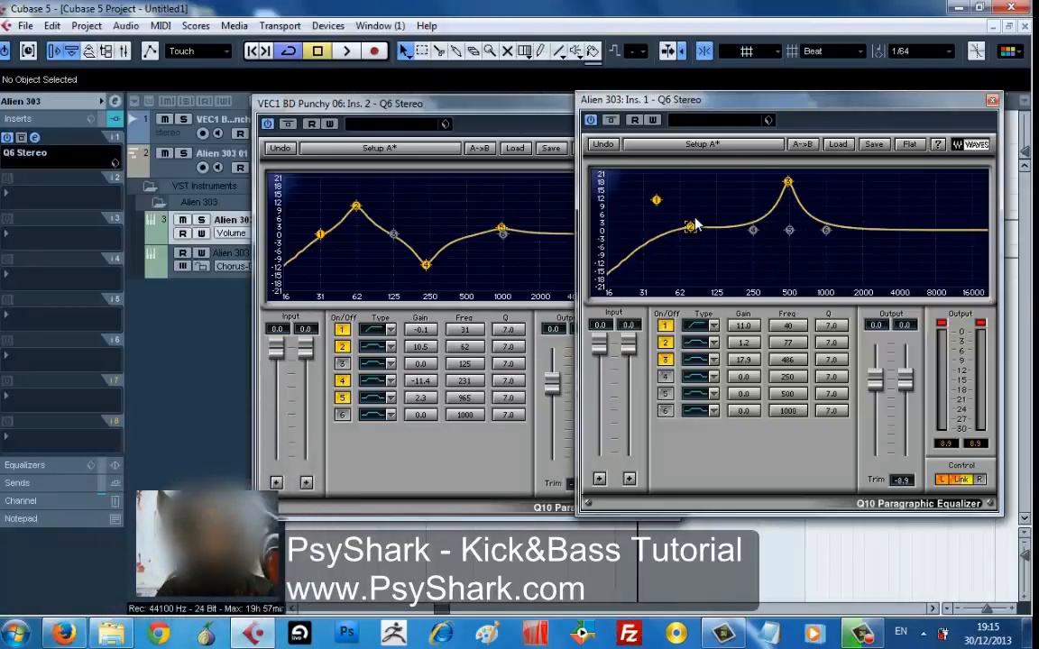
key(space)
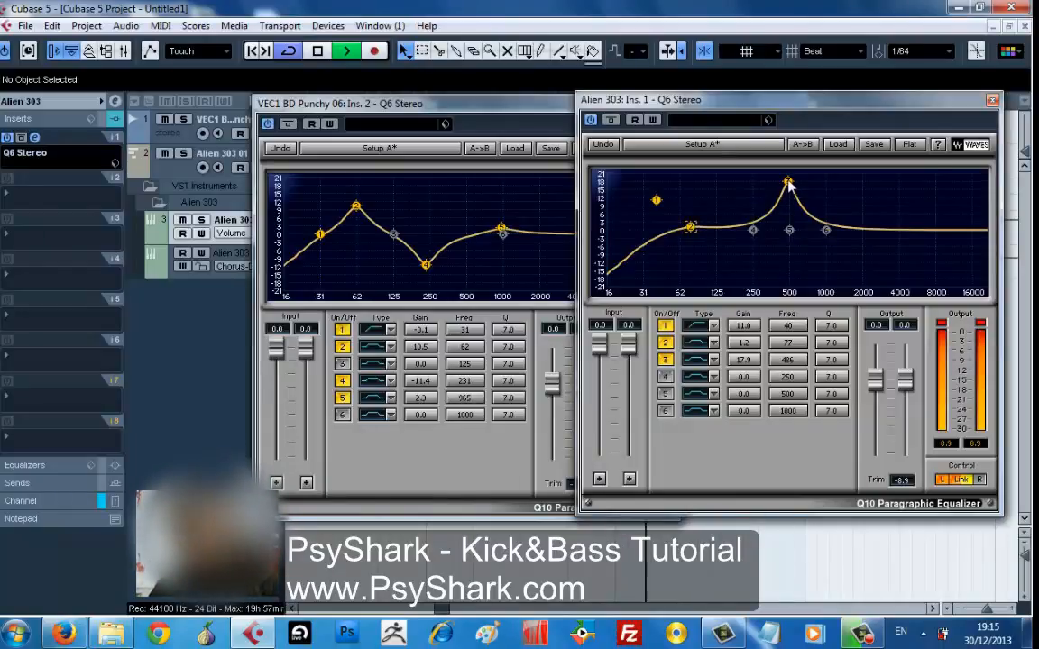
drag(788, 184, 721, 261)
key(space)
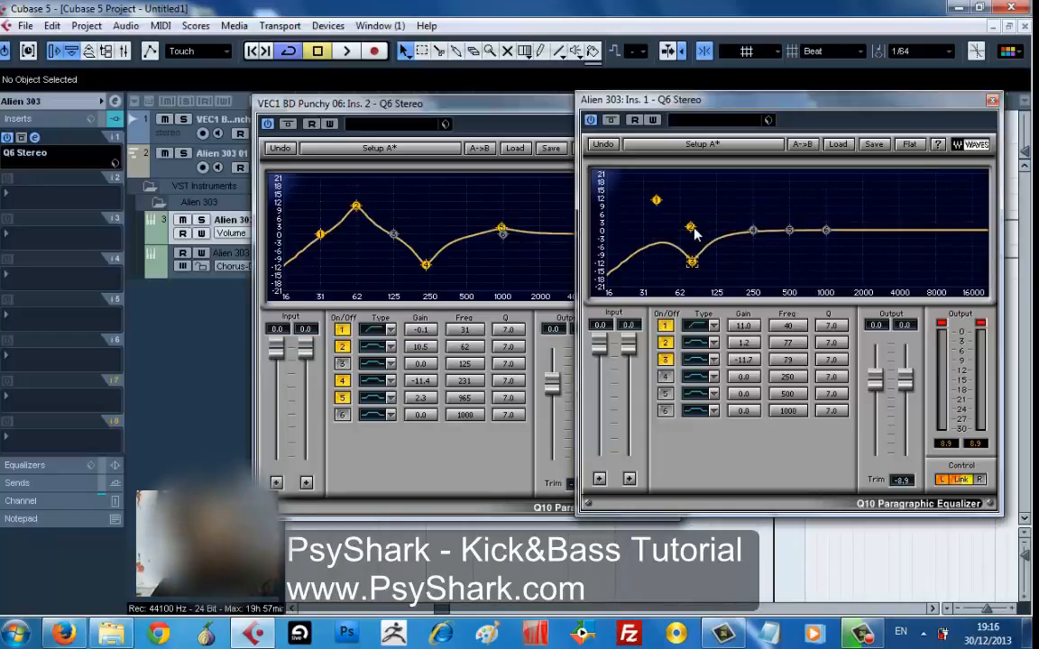
- Try boosting the Alien 303 equalizer's band 2 by 8.5 dB near 122 Hz and listen to the result
drag(693, 231, 691, 186)
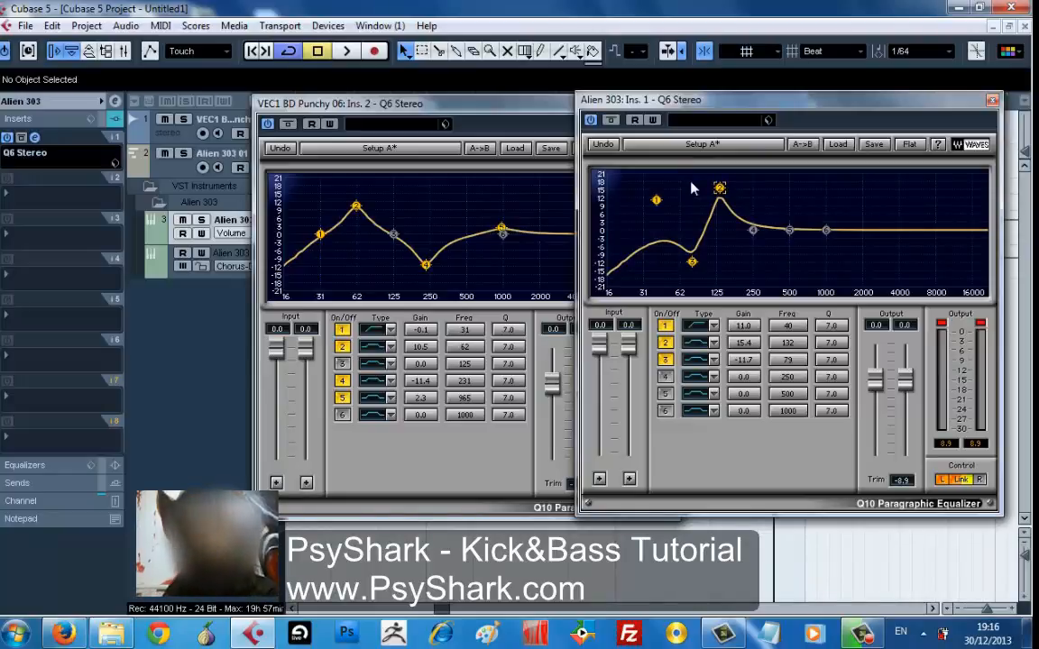
drag(718, 188, 720, 235)
key(space)
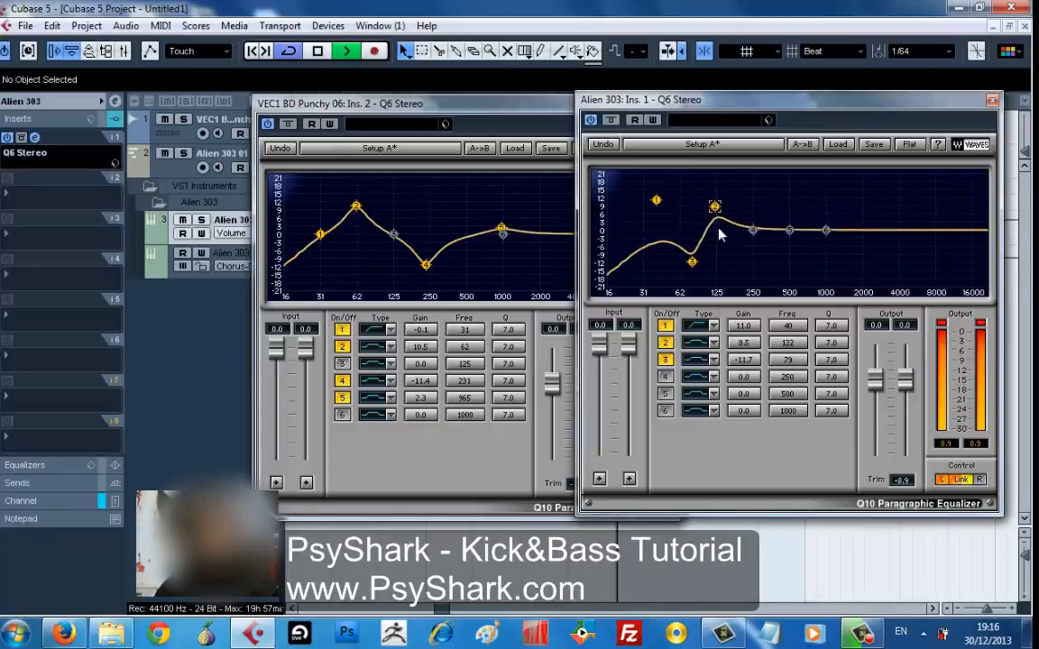
key(space)
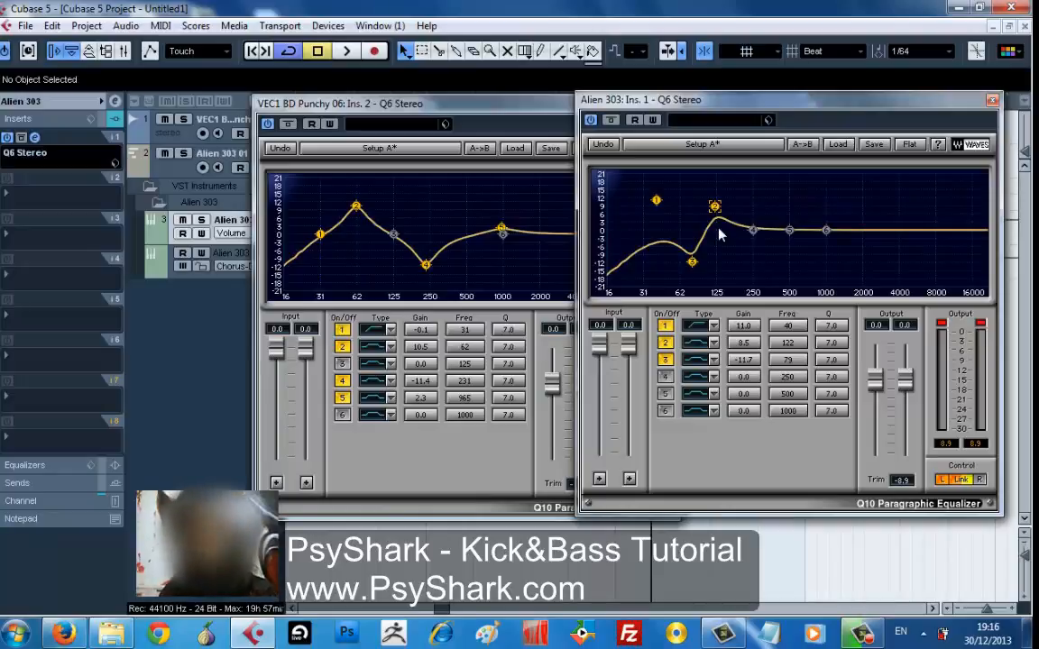
key(space)
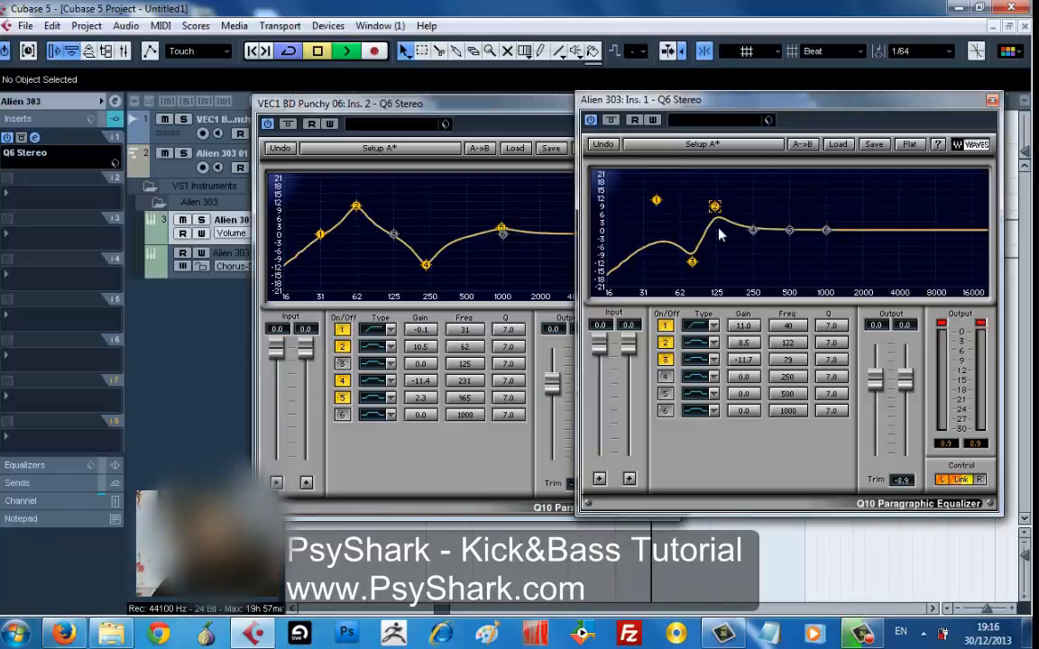
- On the Alien 303 equalizer, move band 2 to about 2575 Hz with 8.8 dB gain and boost band 4 by 2.1 dB near 221 Hz
drag(715, 208, 877, 206)
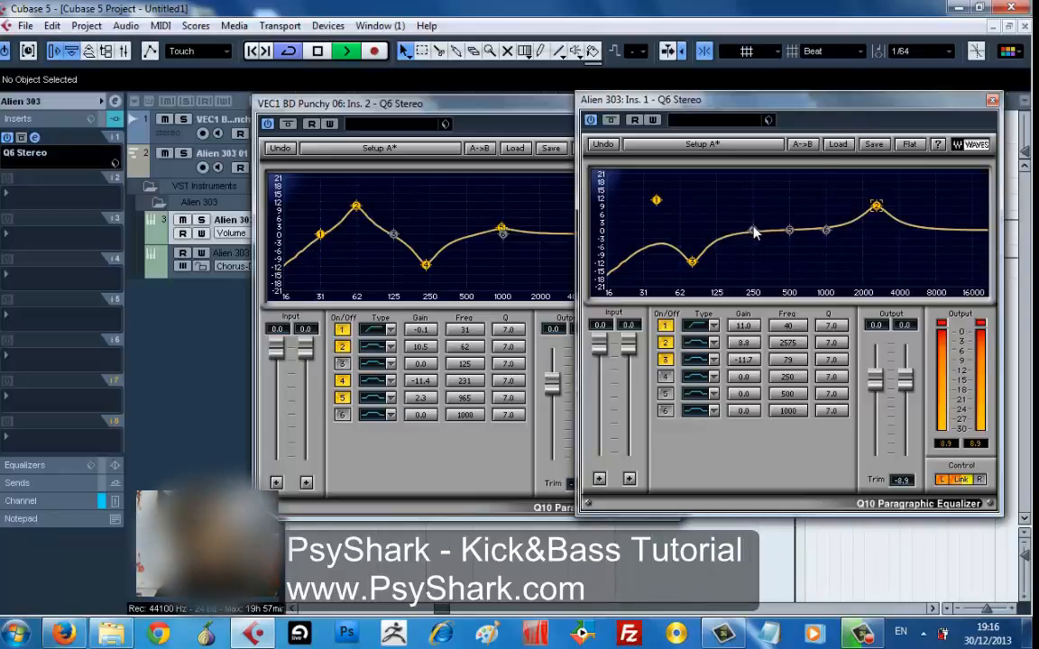
mouse_move(754, 231)
mouse_down()
mouse_move(758, 199)
mouse_move(812, 200)
mouse_move(744, 191)
mouse_move(766, 207)
mouse_move(729, 202)
mouse_move(784, 199)
mouse_move(738, 197)
mouse_move(719, 218)
mouse_move(747, 227)
mouse_up()
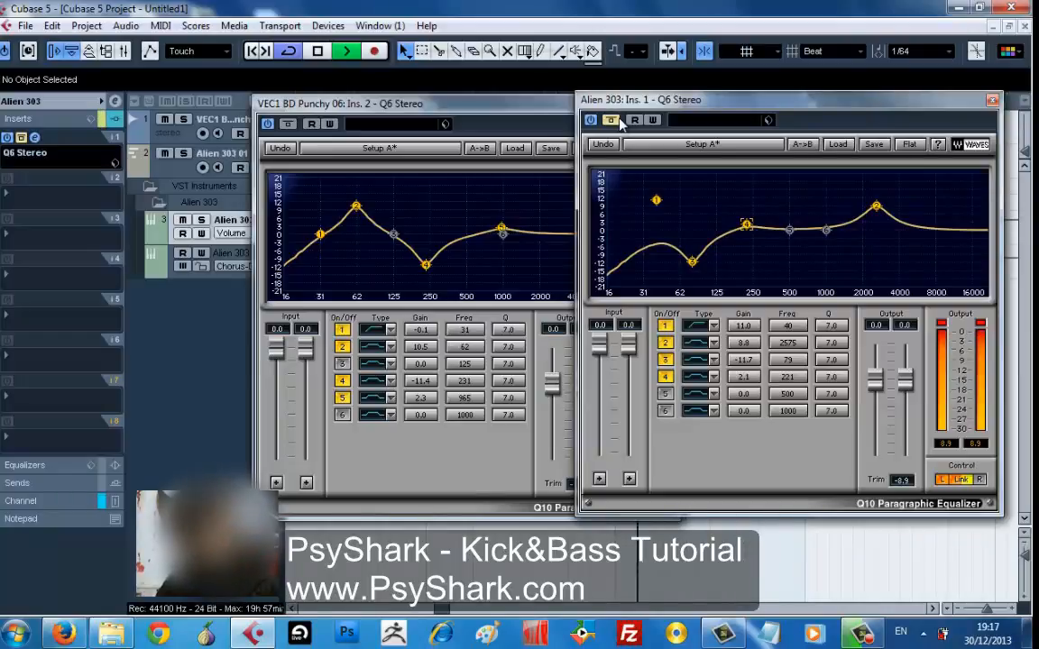
- Compare the Alien 303 sound with its equalizer bypassed and active
key(space)
click(618, 120)
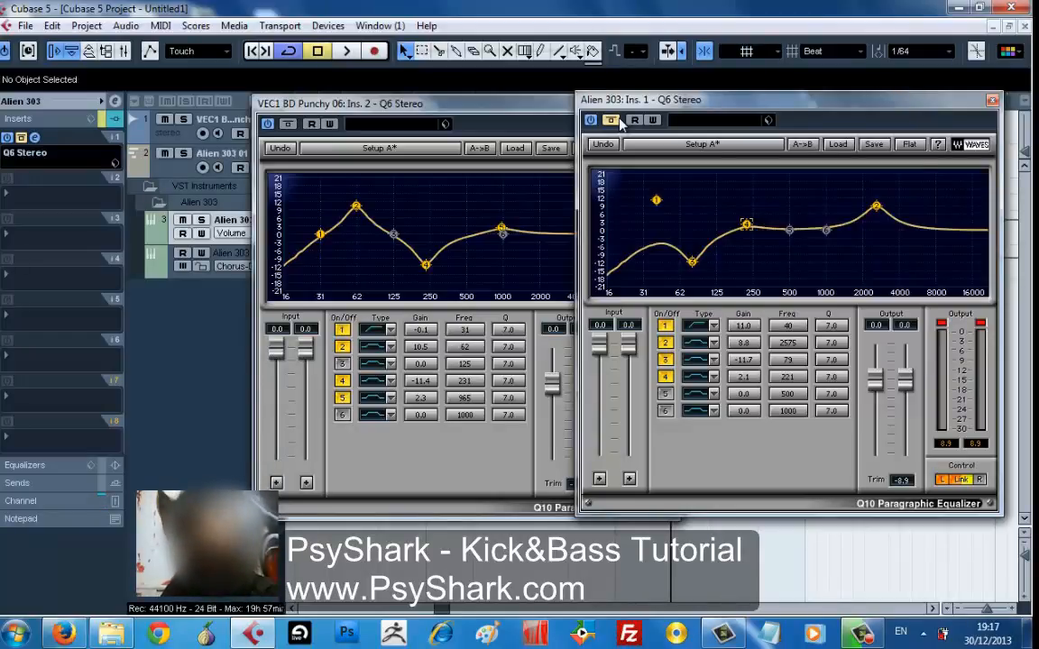
click(619, 121)
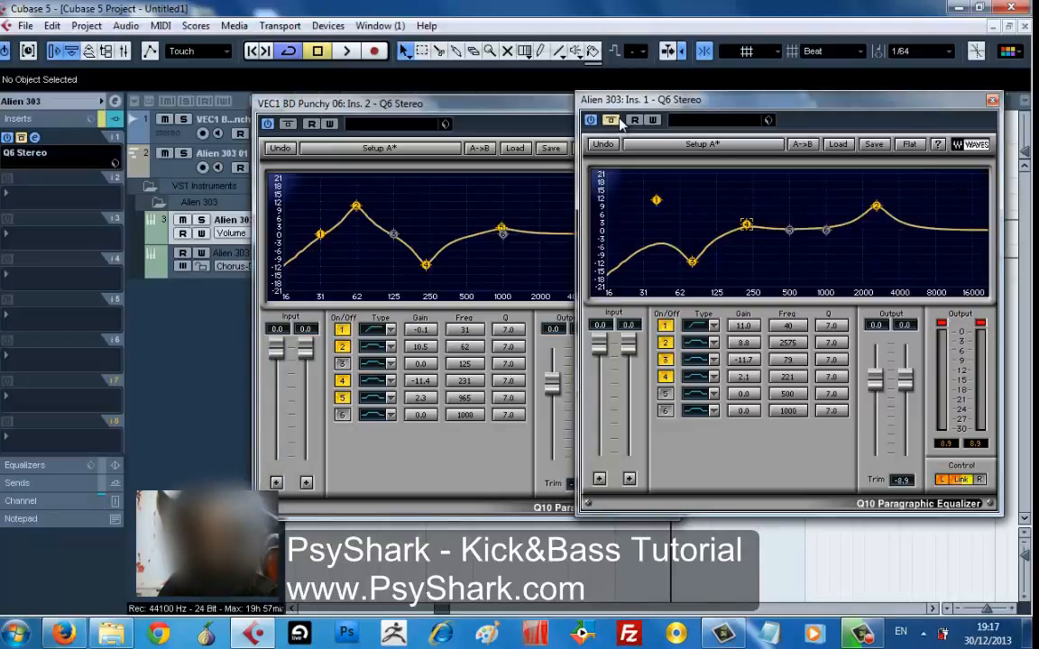
key(space)
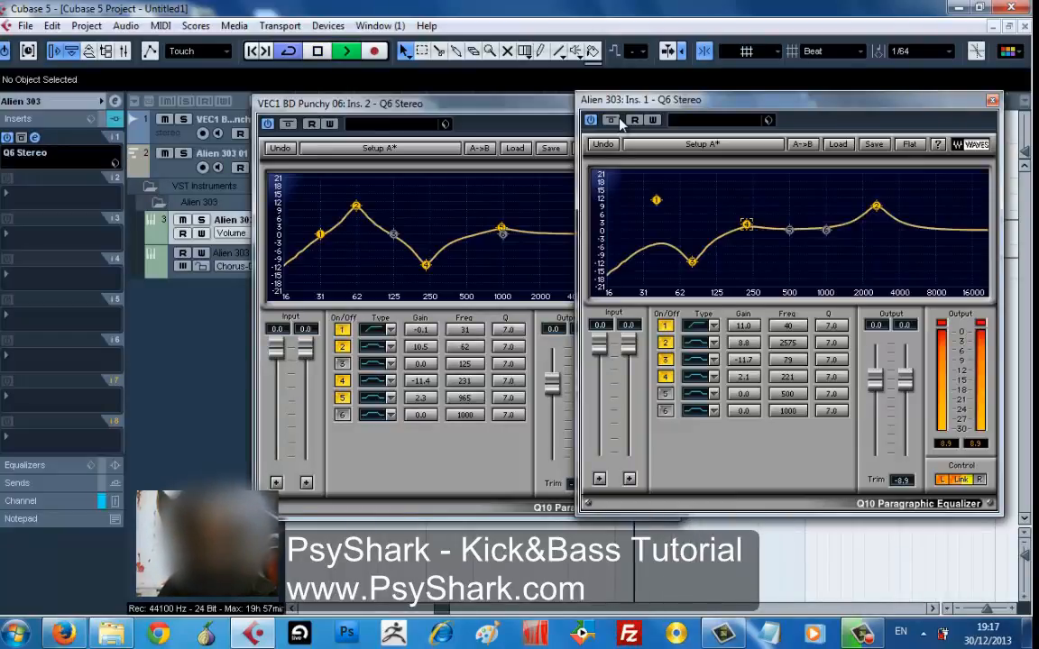
key(space)
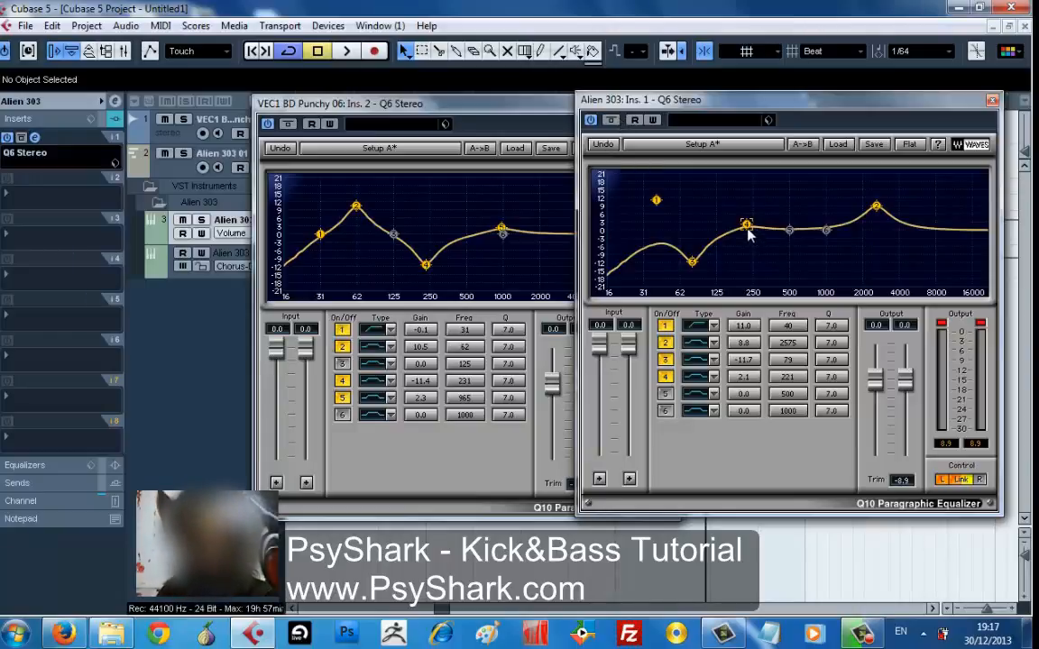
- Fine-tune the Alien 303 equalizer's band 4 to about 212 Hz with 3.7 dB gain and audition it
drag(747, 225, 744, 222)
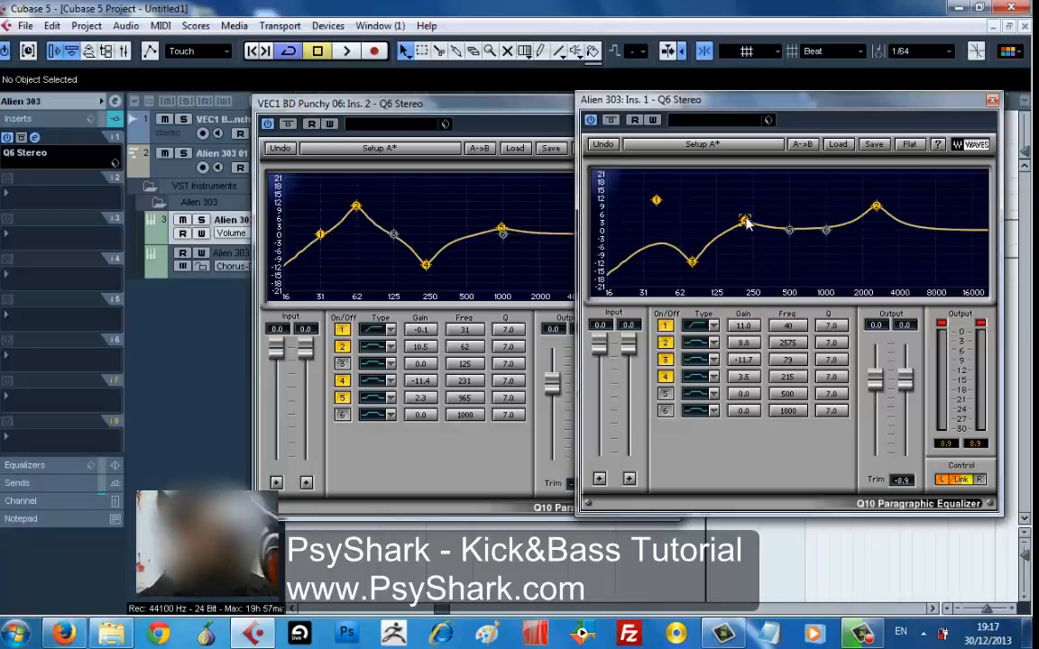
drag(745, 221, 745, 231)
key(space)
key(space)
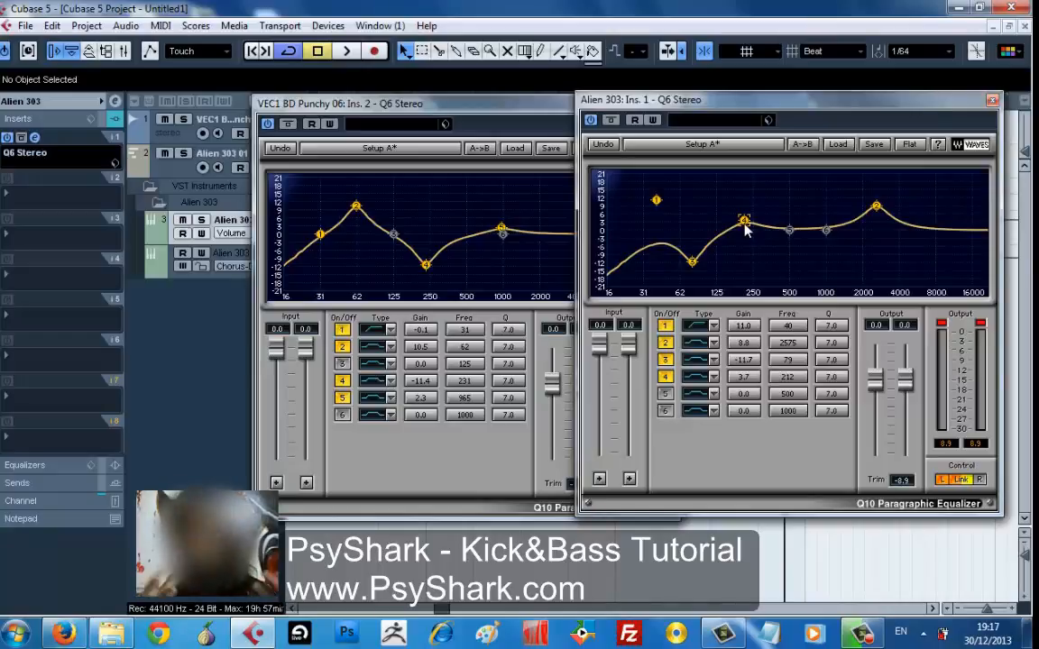
key(space)
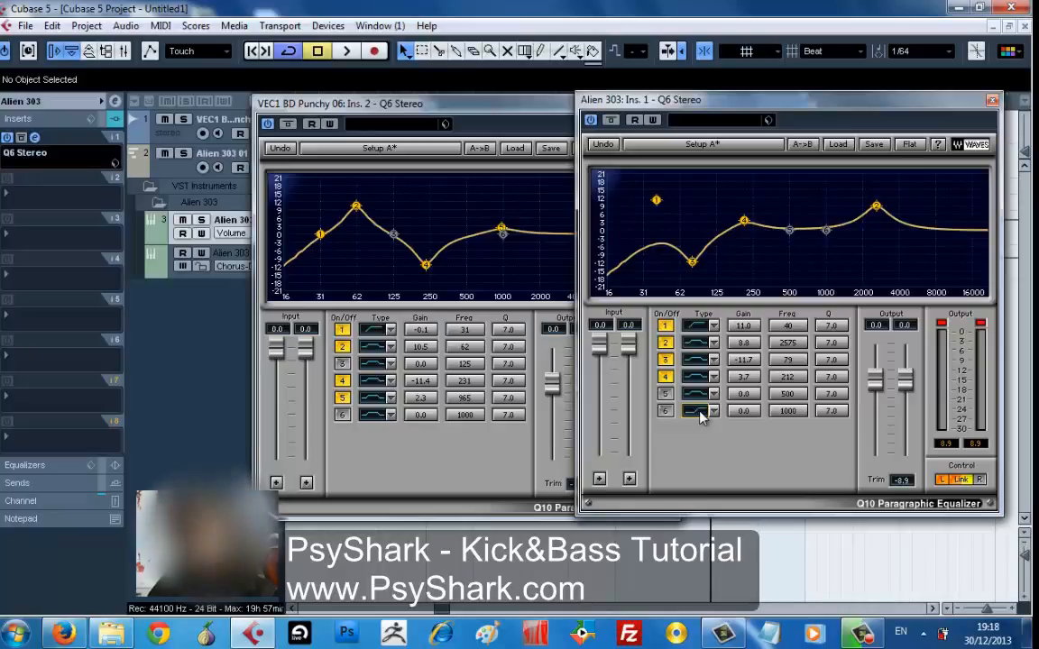
- Enable the Alien 303 equalizer's band 6 as a low-pass filter at 1000 Hz and move band 2 to about 21357 Hz with 3.2 dB gain
click(664, 412)
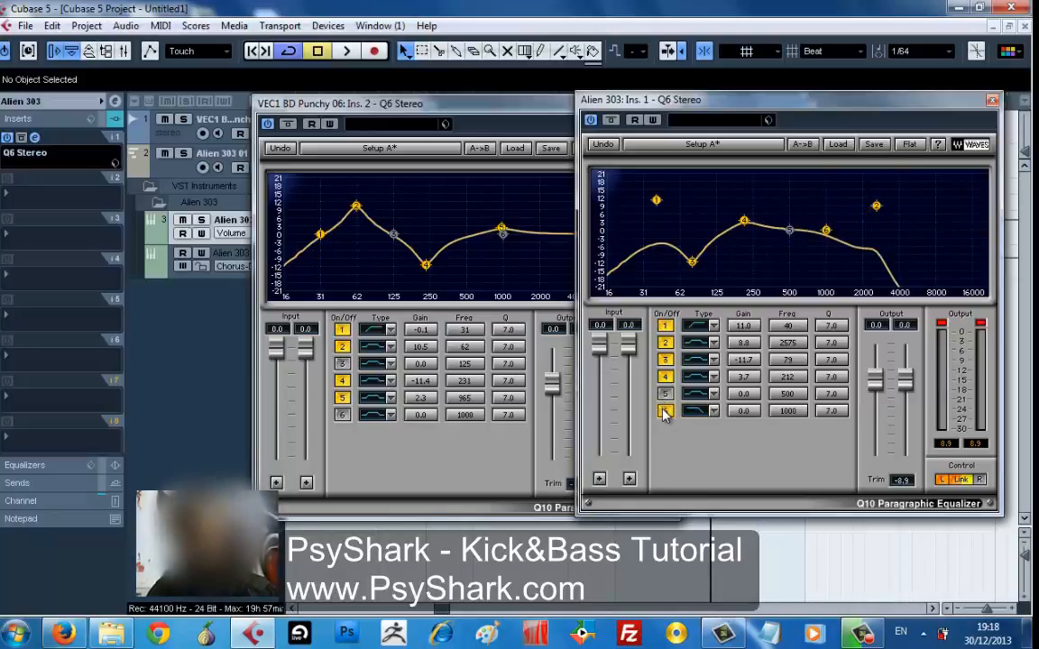
key(space)
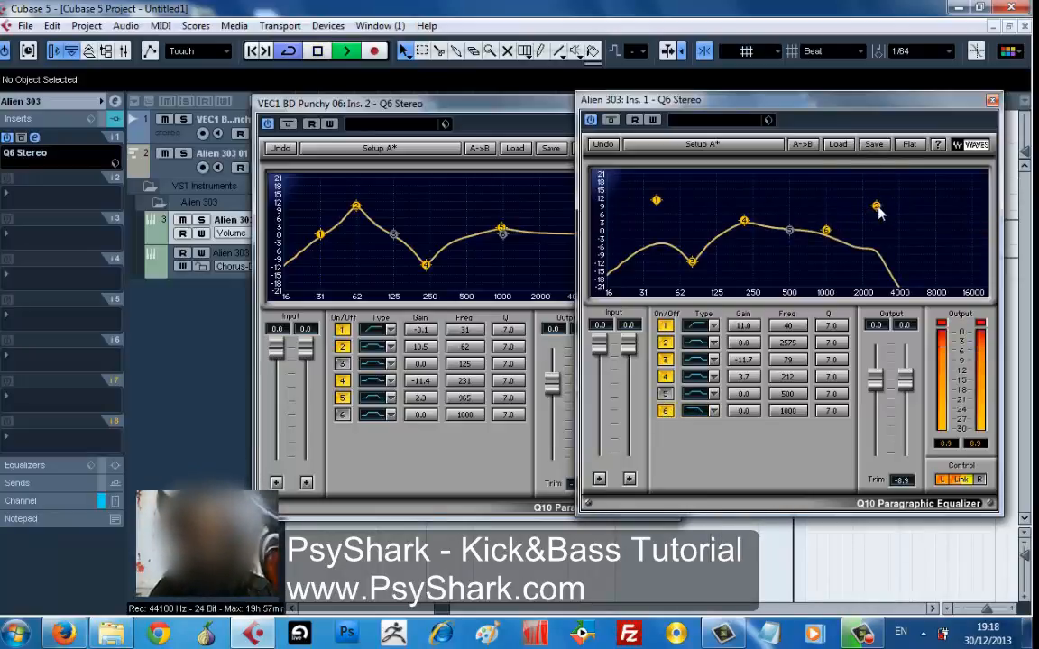
drag(877, 207, 881, 232)
key(space)
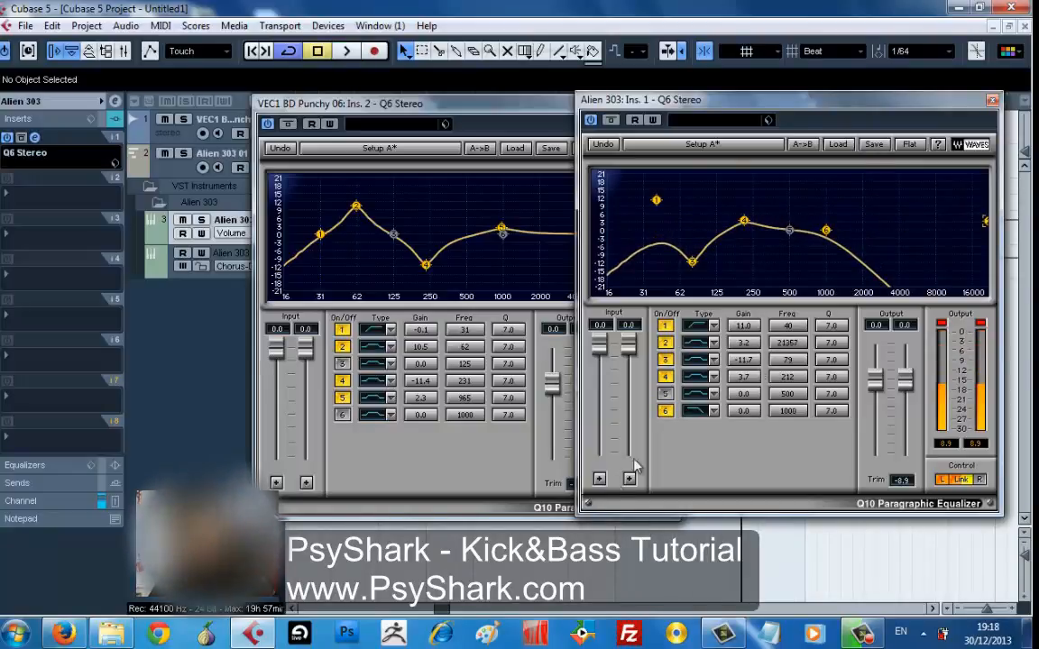
- Reselect Low Pass for band 6 of the Alien 303 equalizer and lower its cutoff to about 388 Hz
click(695, 411)
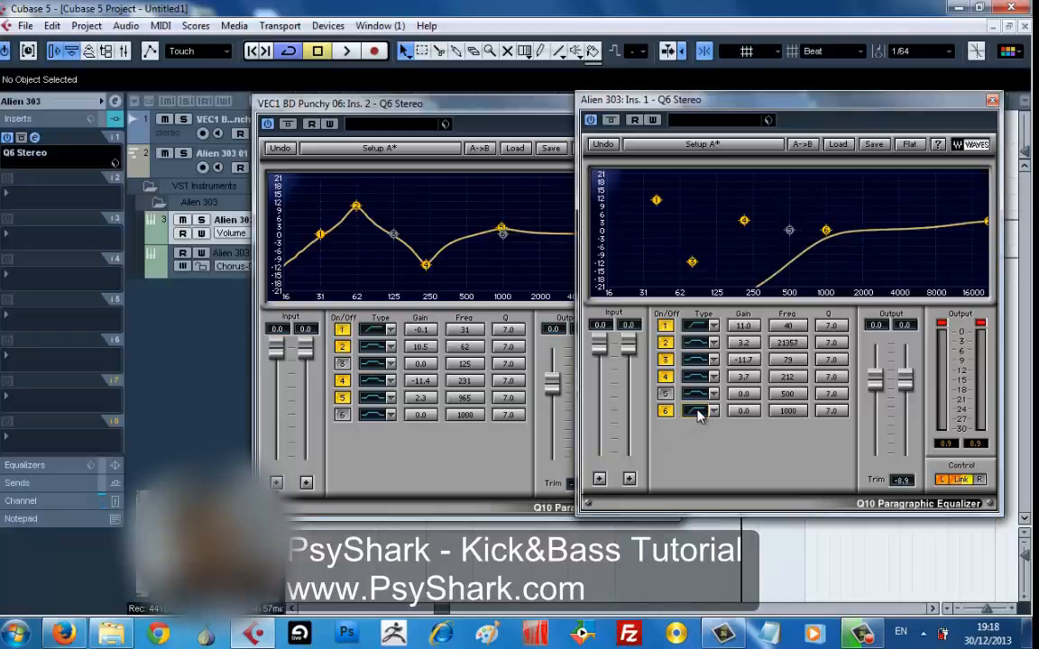
click(696, 413)
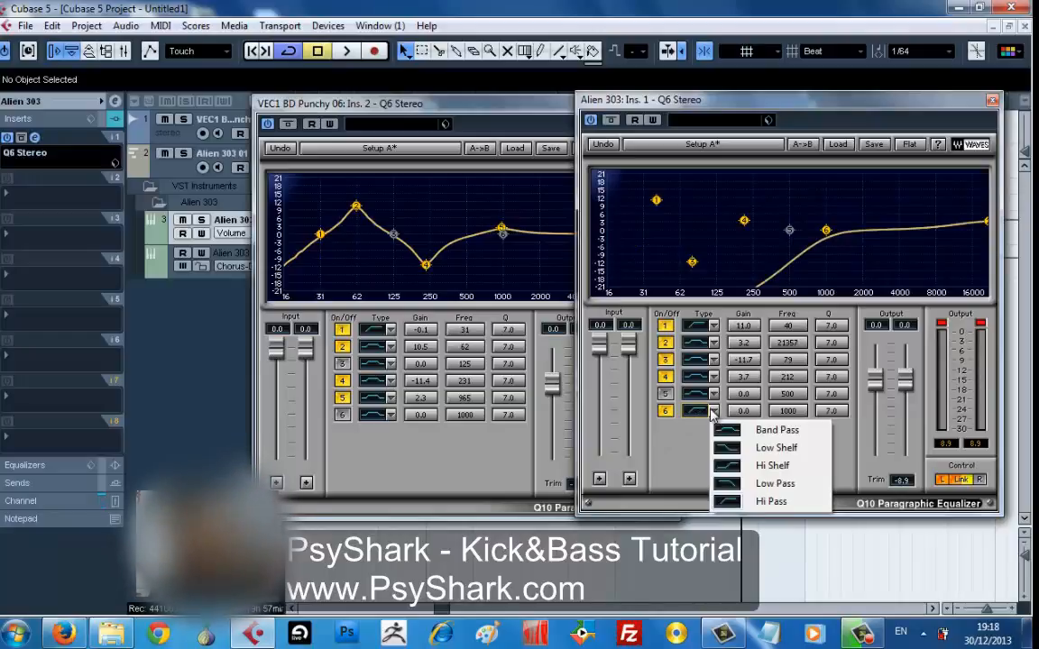
click(780, 483)
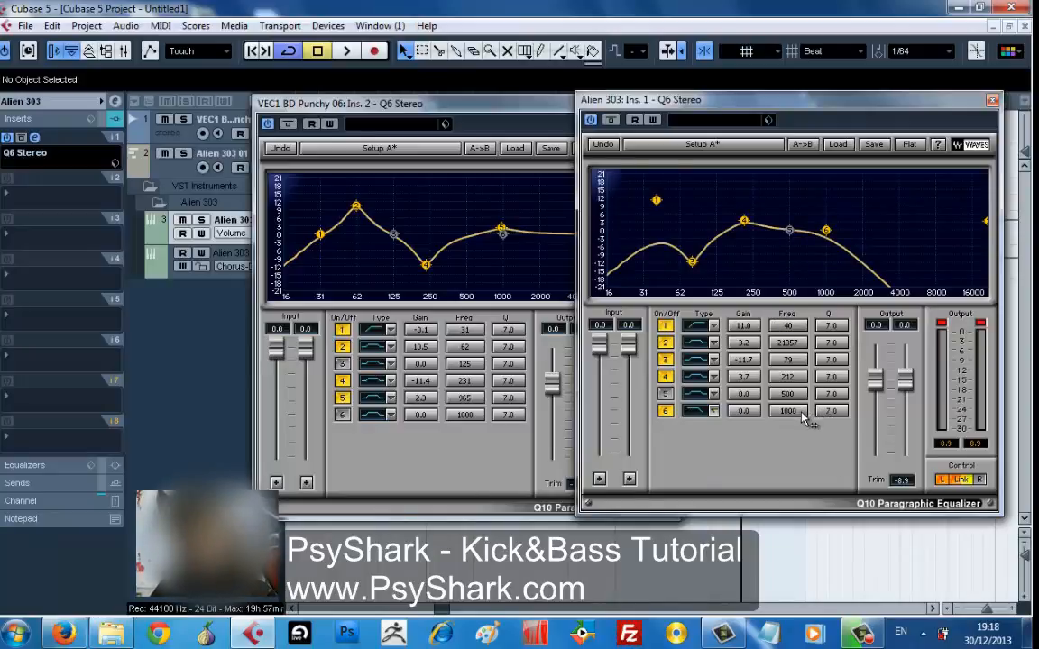
scroll(787, 413, down, 10)
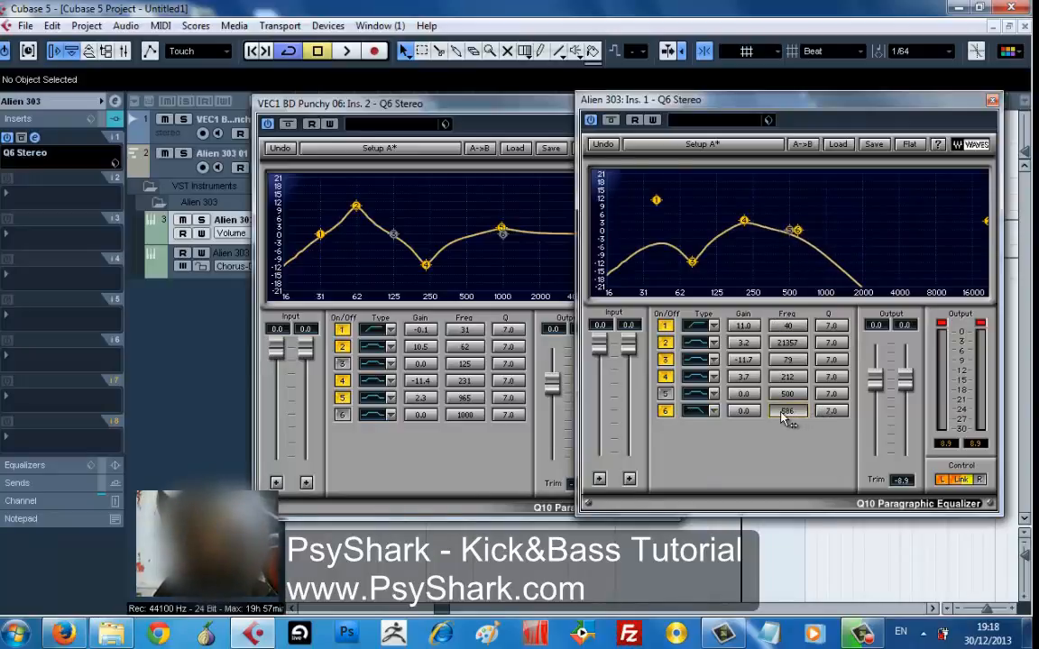
scroll(786, 415, down, 1)
- Audition the Alien 303 while sweeping band 6's low-pass cutoff down and back up to 166 Hz
key(space)
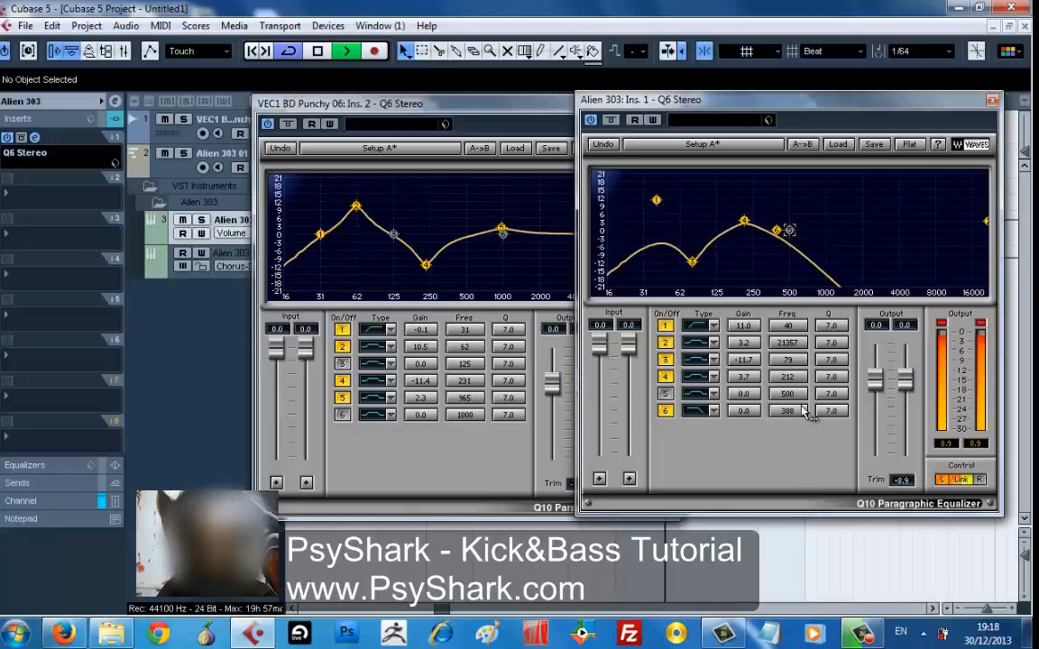
scroll(793, 415, down, 10)
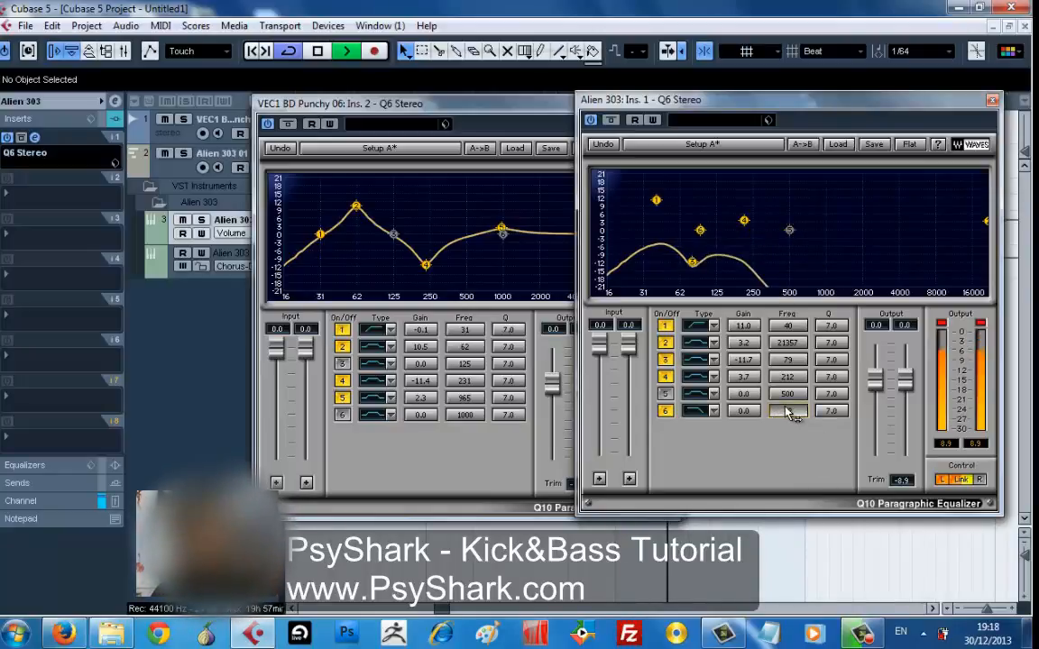
scroll(791, 412, down, 5)
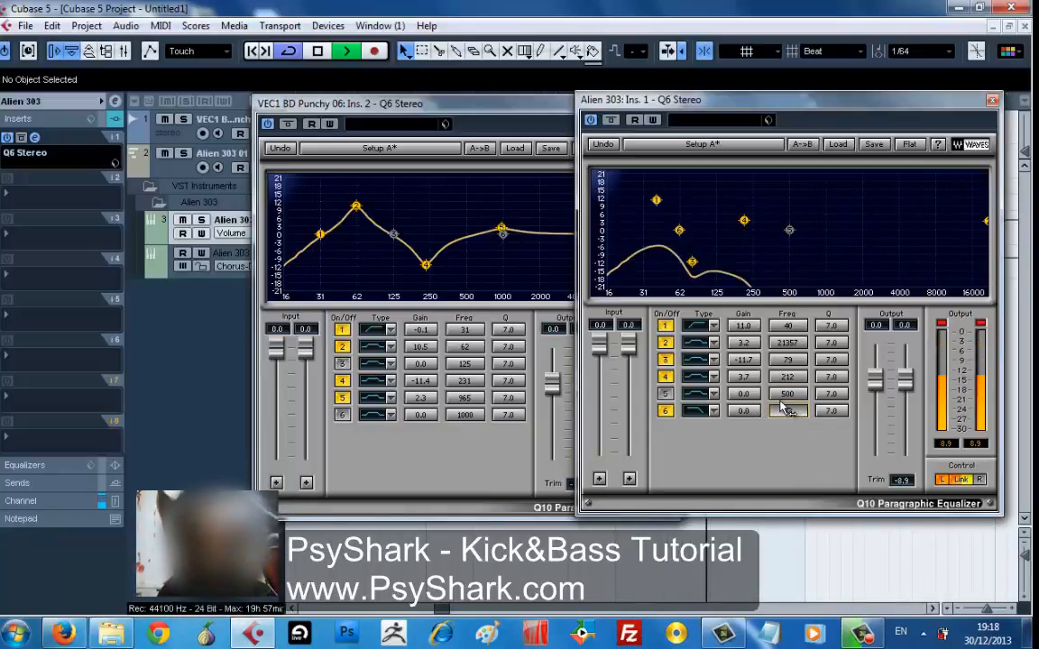
scroll(786, 411, up, 5)
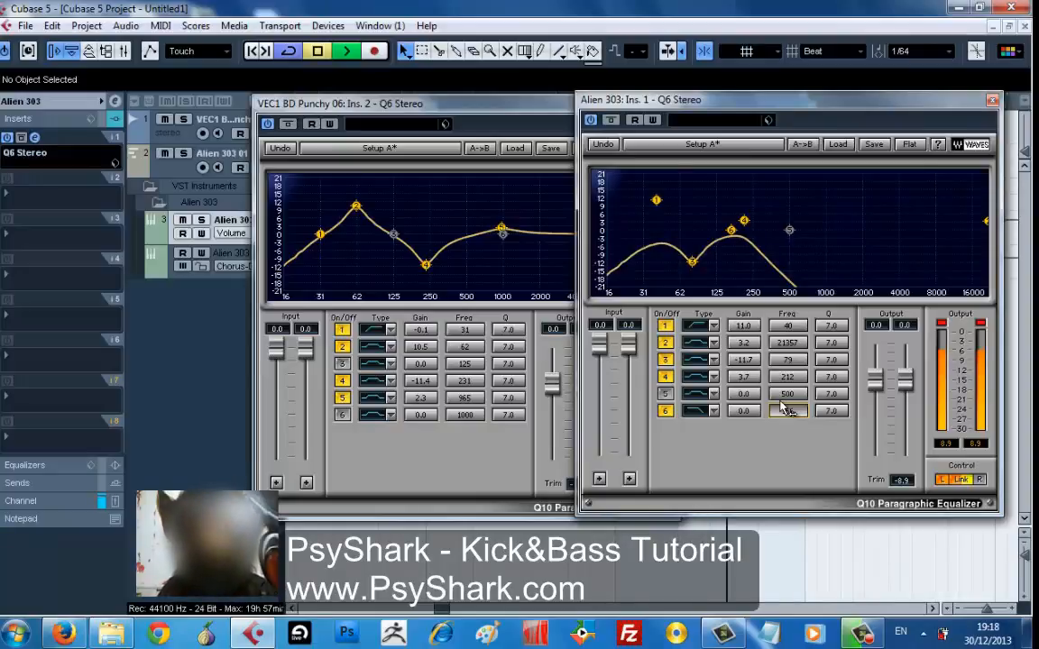
key(space)
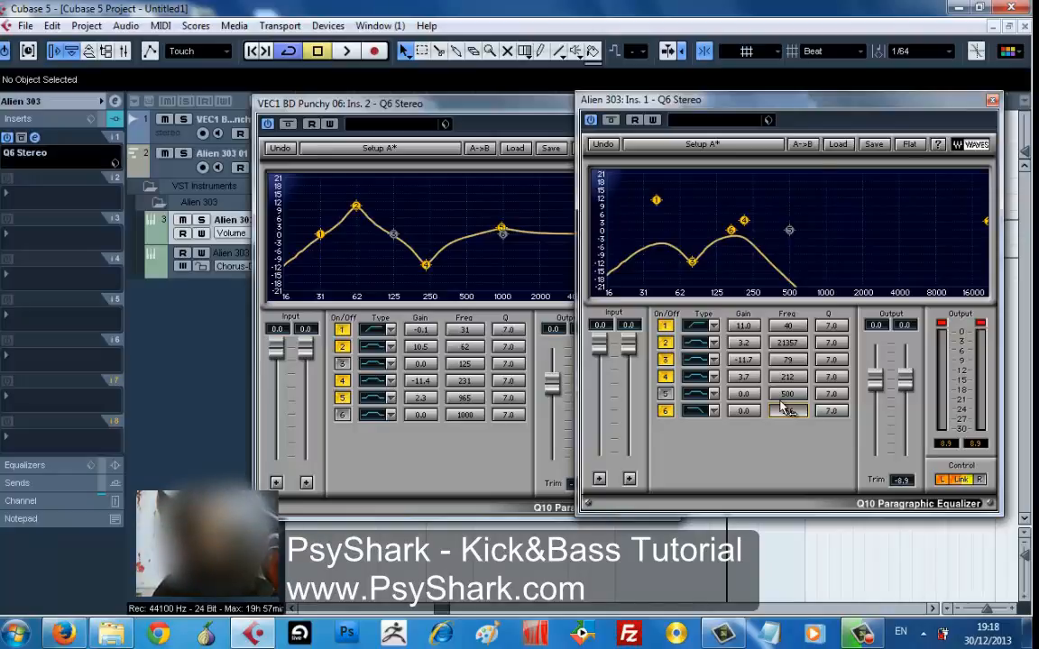
text(166)
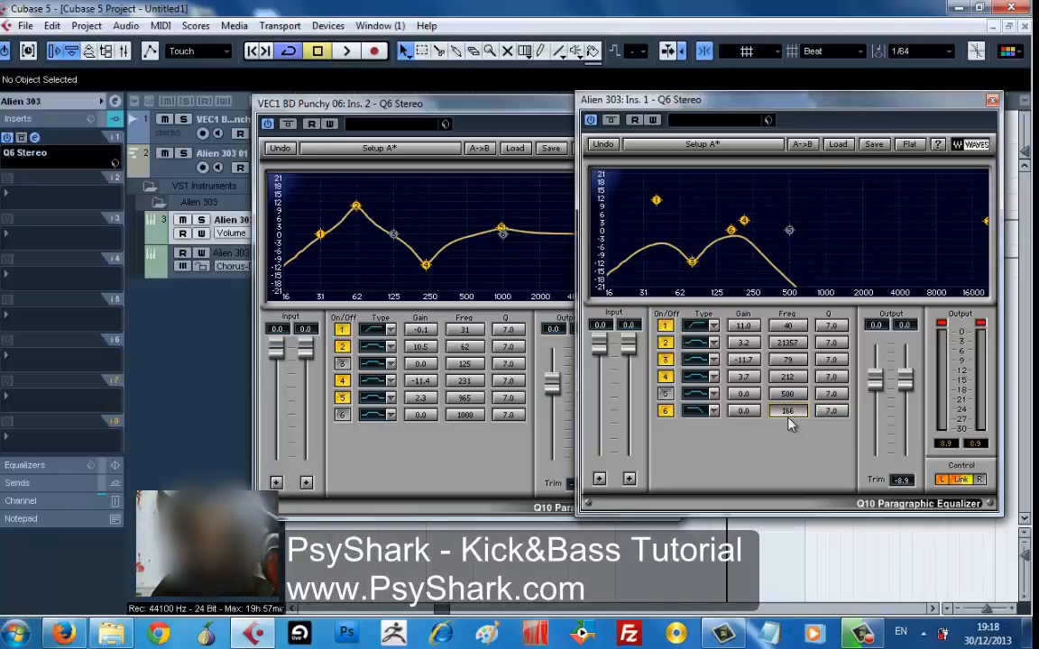
text(8)
key(KP_Enter)
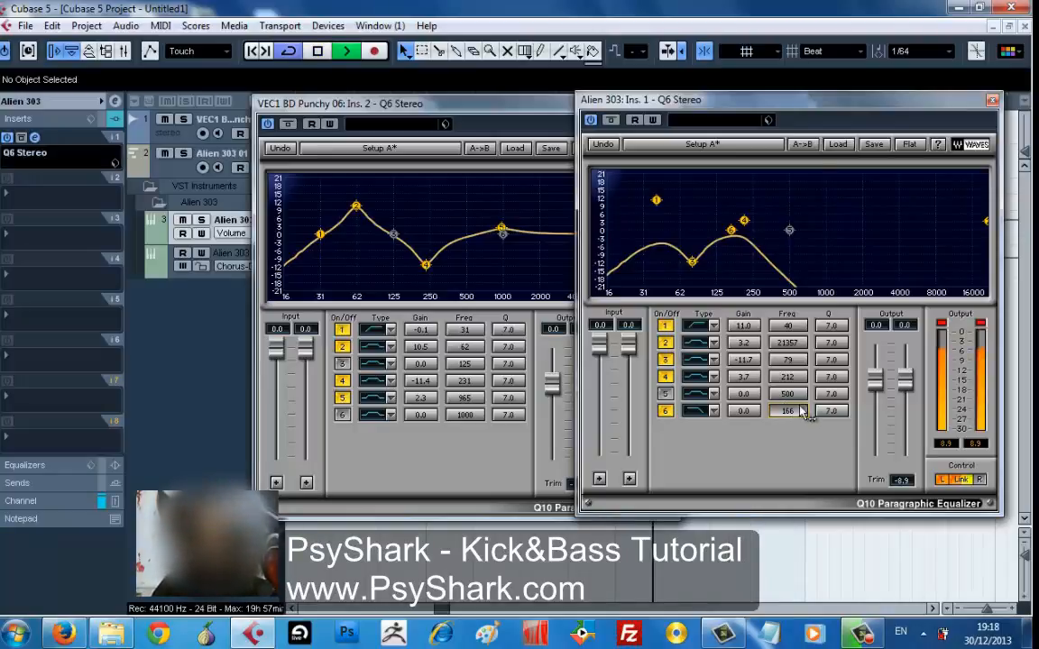
- Raise band 6's low-pass cutoff to about 5040 Hz during playback, and stop playback
key(Up)
key(Up)
key(Up)
key(Up)
key(Up)
key(Up)
key(Up)
key(Up)
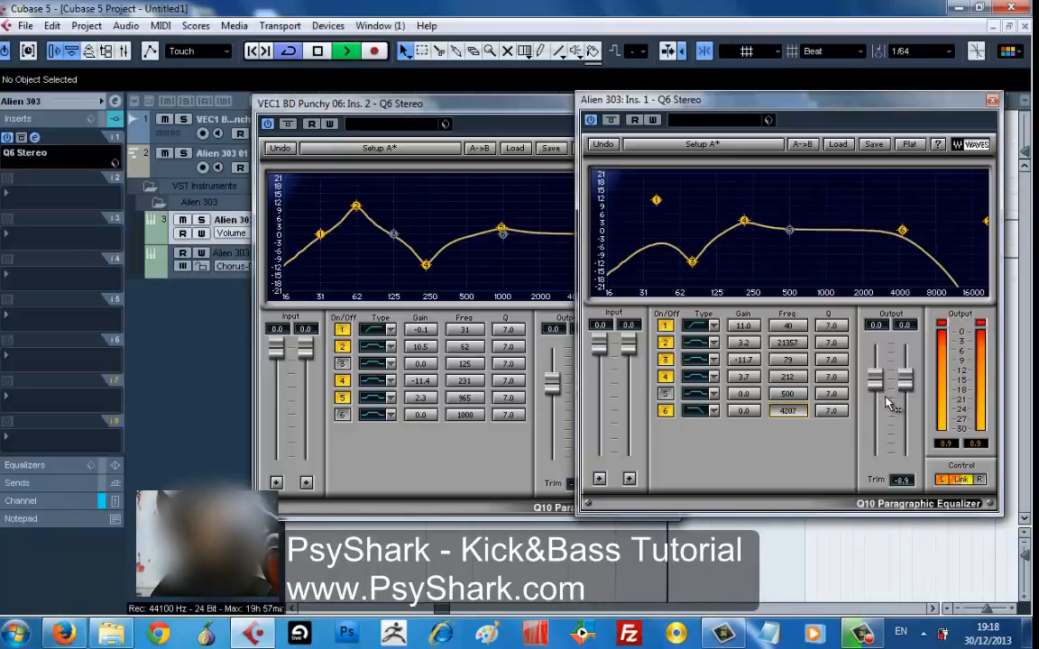
key(space)
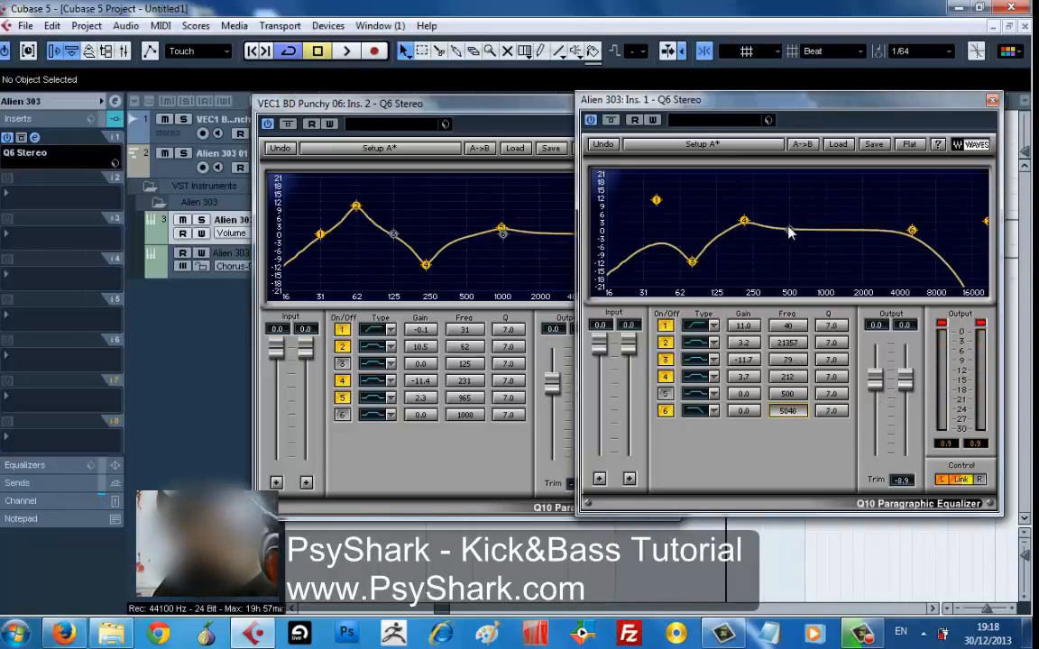
- Enable the Alien 303 equalizer's band 5 with an 18 dB boost and sweep it to about 658 Hz during playback
drag(788, 233, 870, 211)
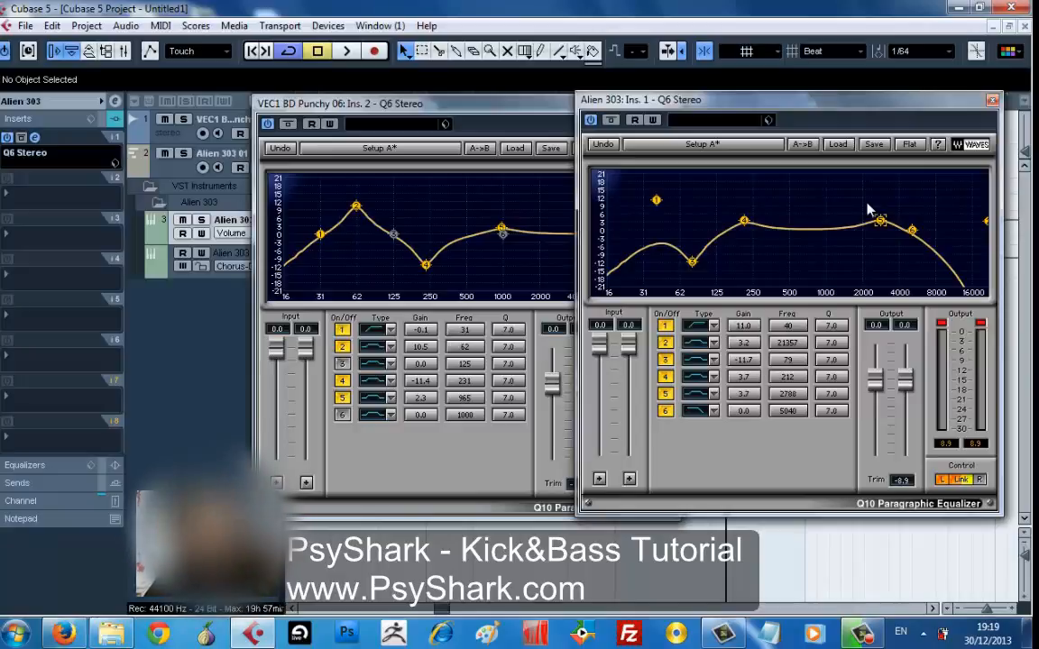
drag(869, 210, 873, 25)
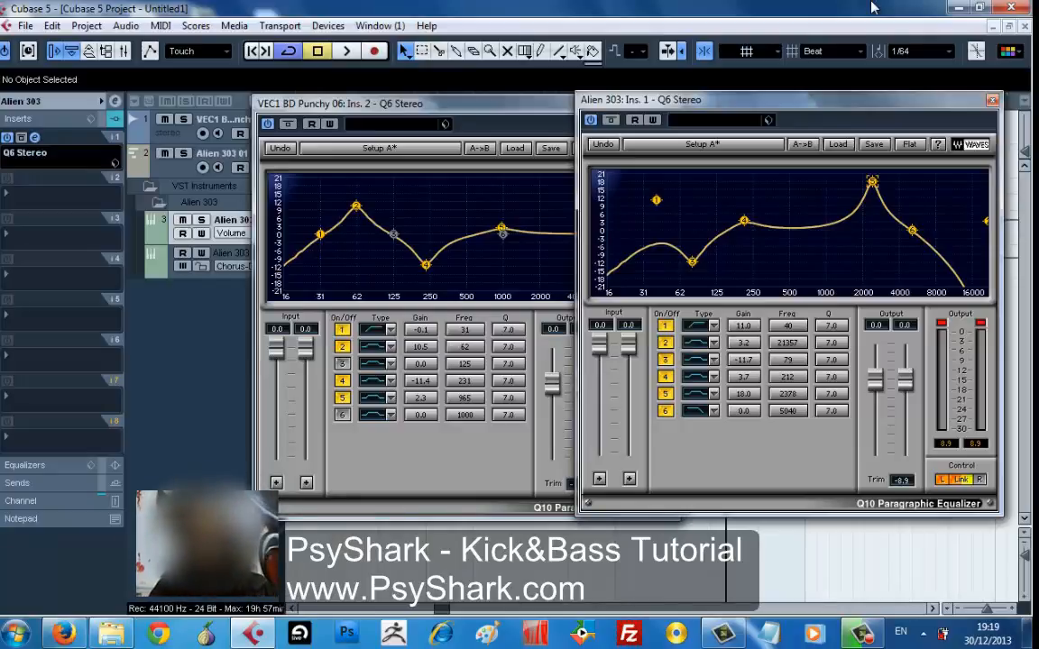
key(space)
mouse_move(825, 170)
mouse_down()
mouse_move(849, 167)
mouse_move(819, 169)
mouse_move(828, 165)
mouse_up()
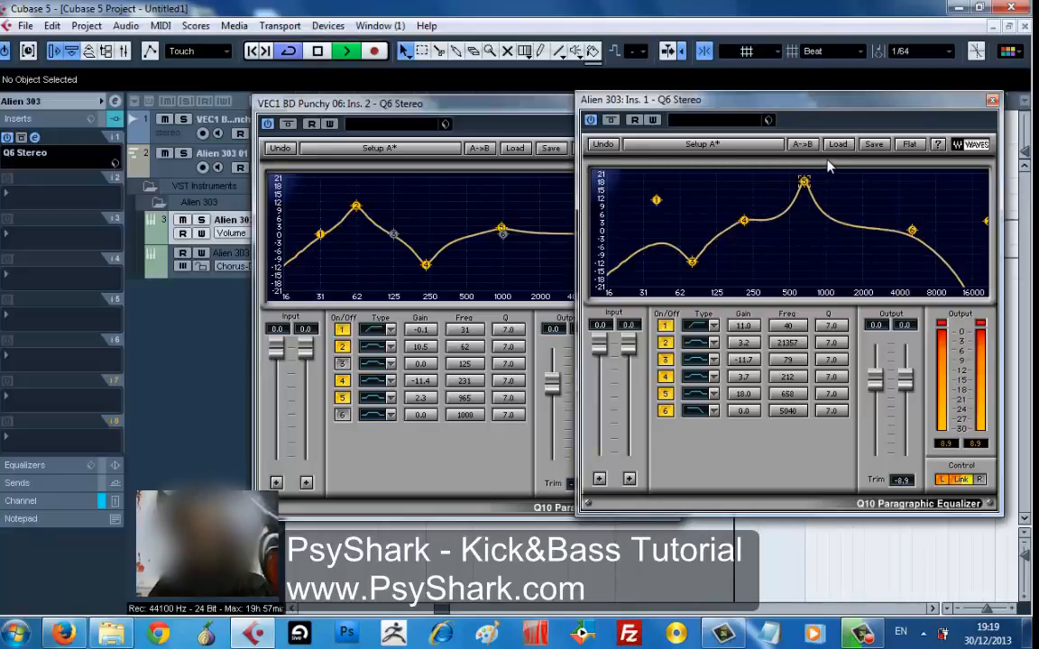
key(space)
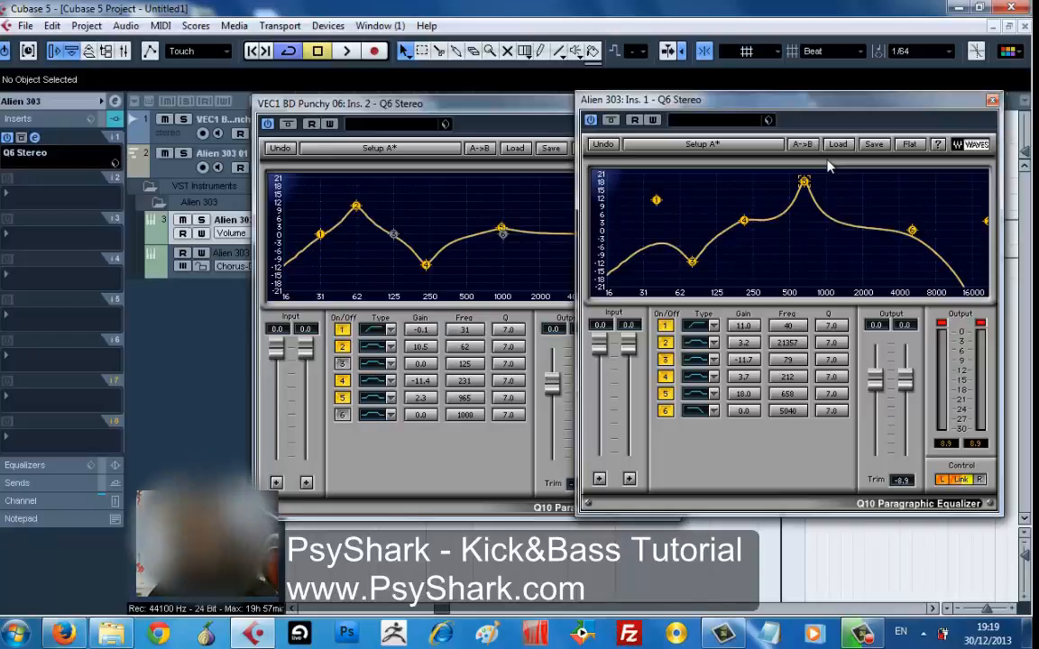
- Try band 5 at 5.2 dB near 653 Hz, and audition an 18 dB boost swept to about 1037 Hz
drag(806, 185, 803, 217)
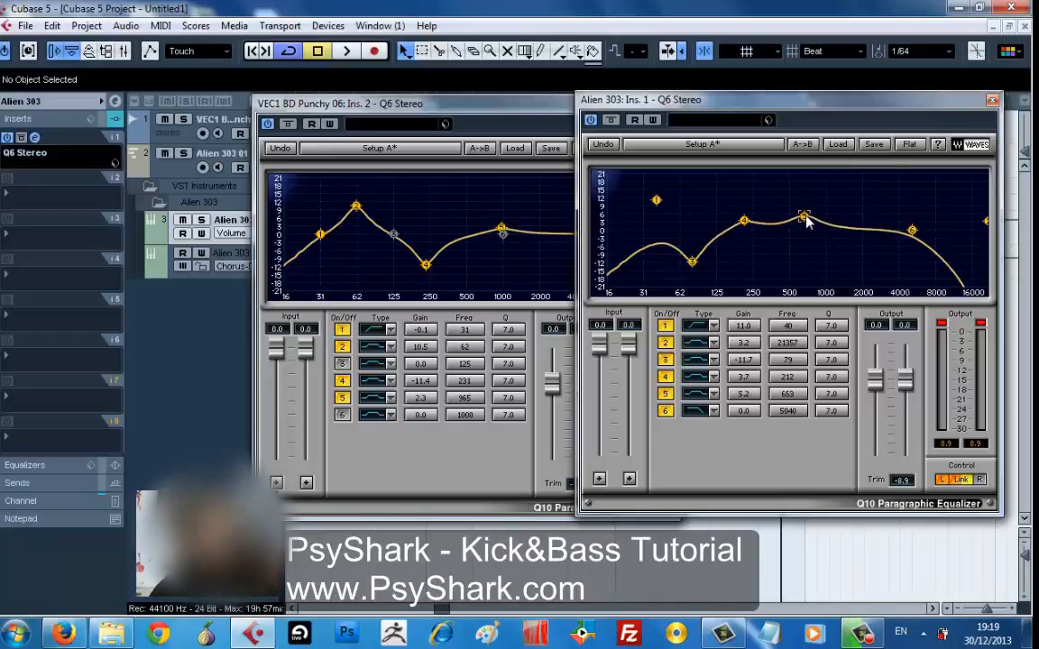
key(space)
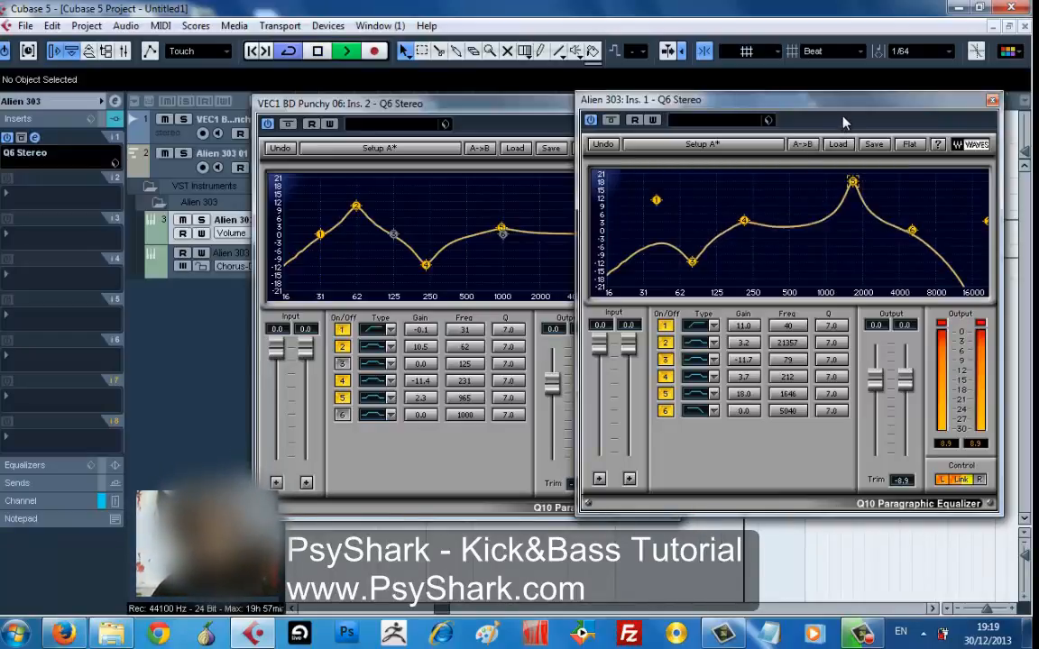
key(space)
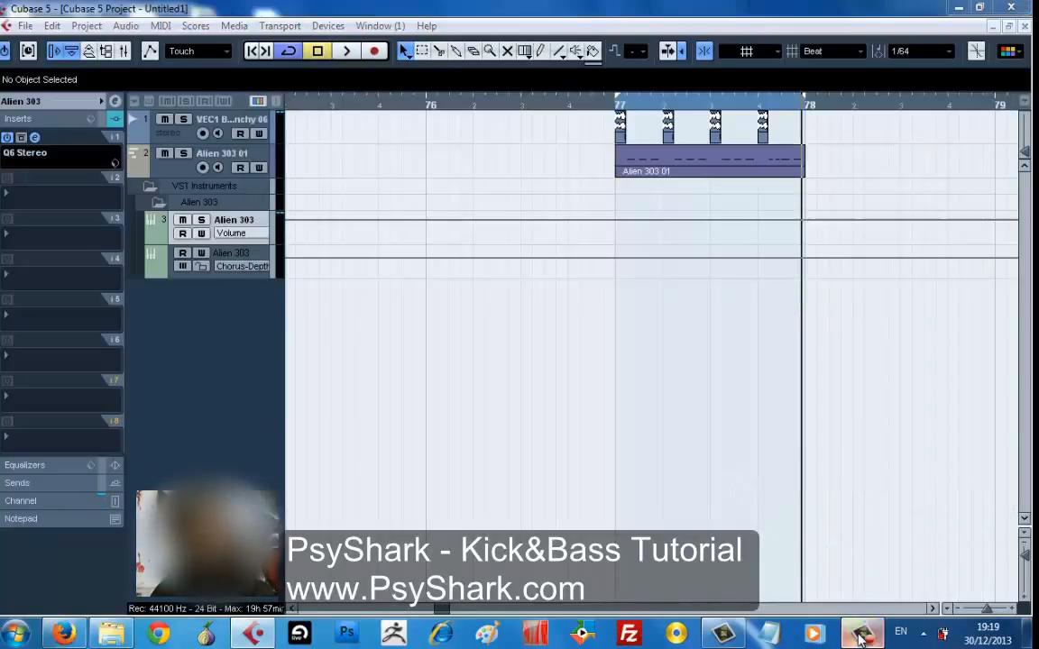
- Check the screen recorder's duration and bring the Alien 303 equalizer back to the front
click(861, 635)
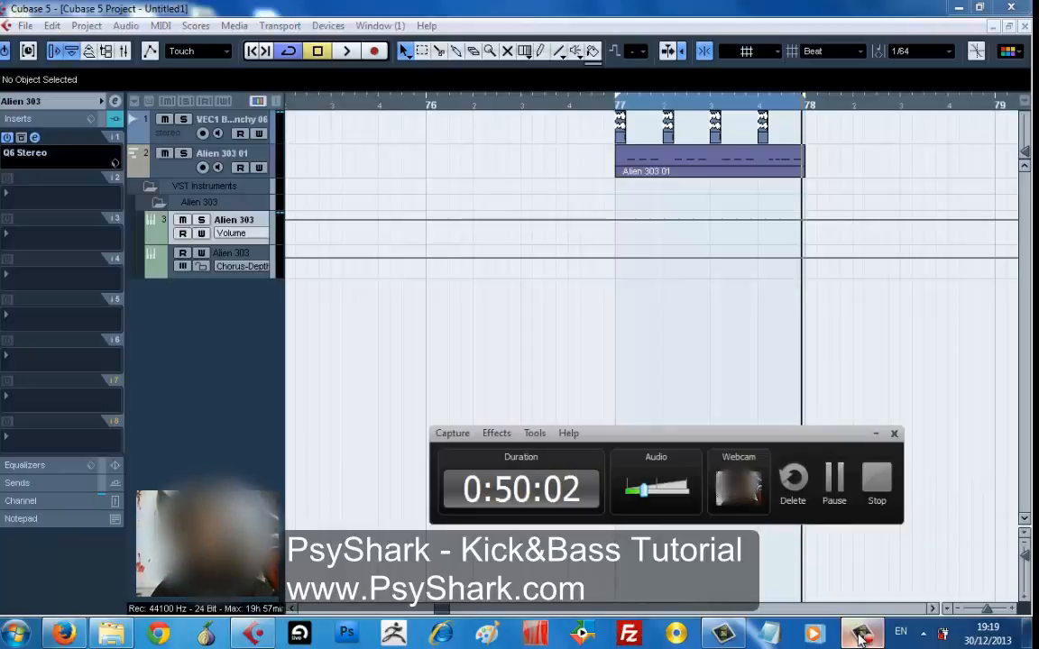
click(861, 636)
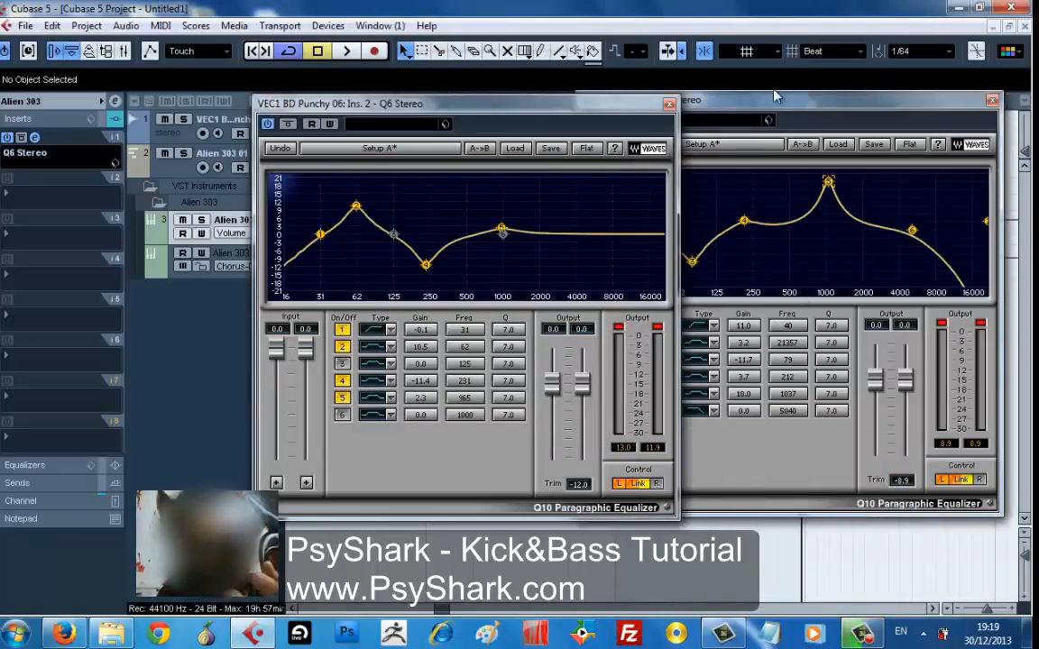
click(799, 101)
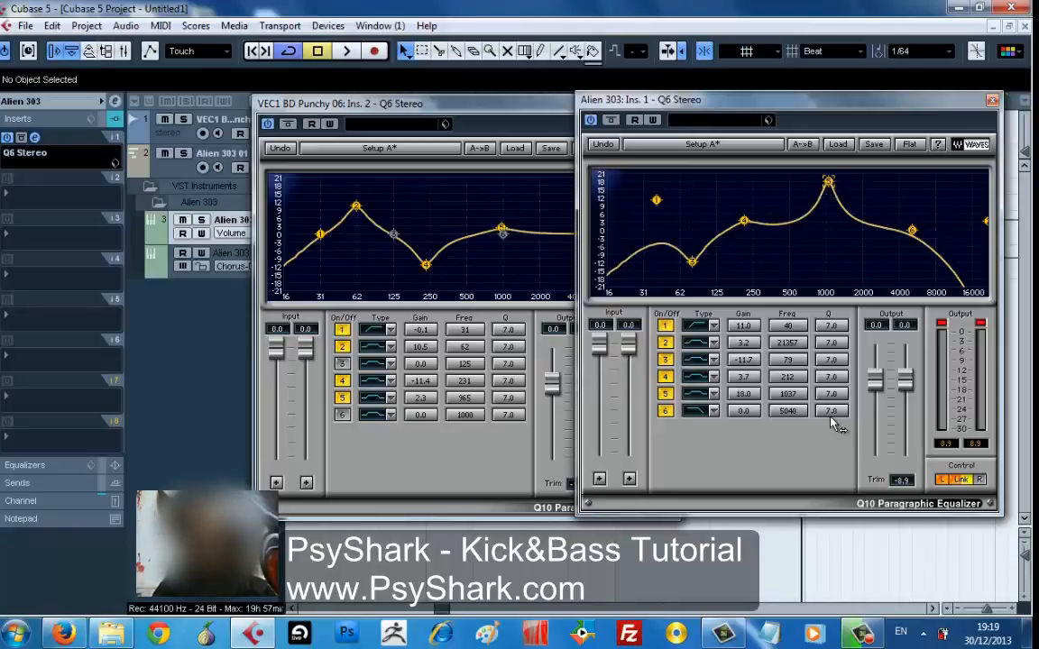
- On the Alien 303 equalizer, set band 6's Q to 9.1 and band 5's Q to about 20.3
drag(832, 419, 858, 418)
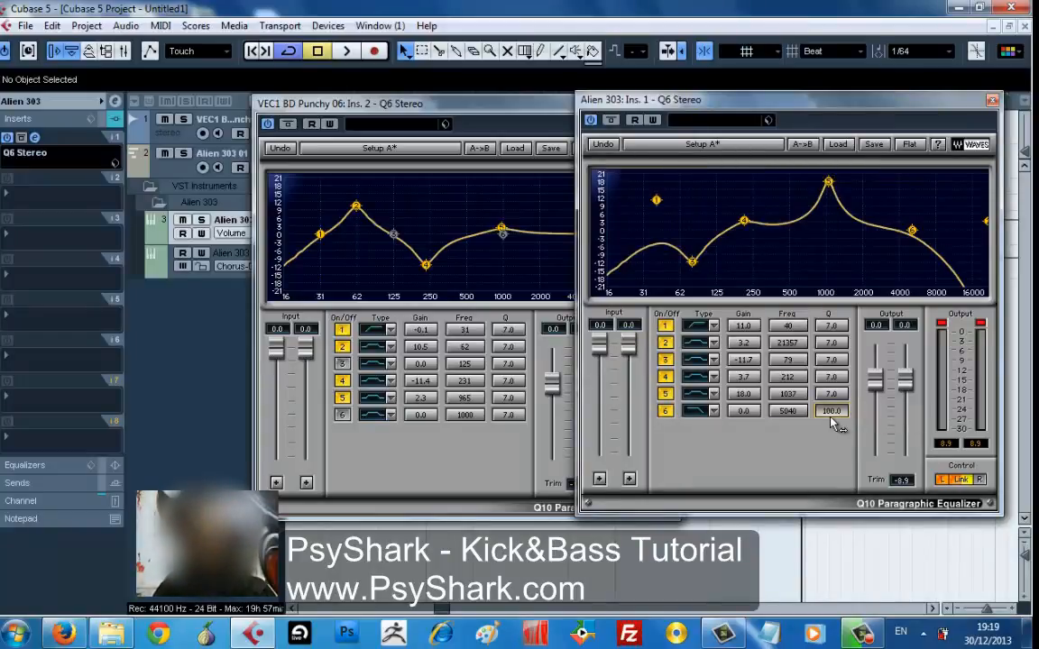
text(100)
key(Return)
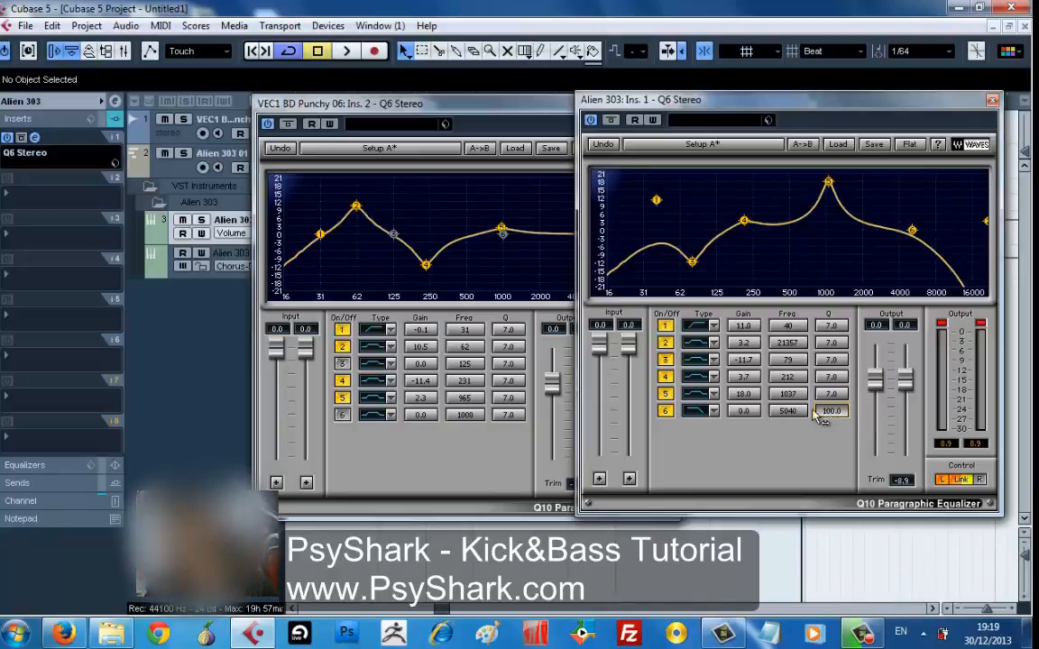
drag(819, 414, 768, 413)
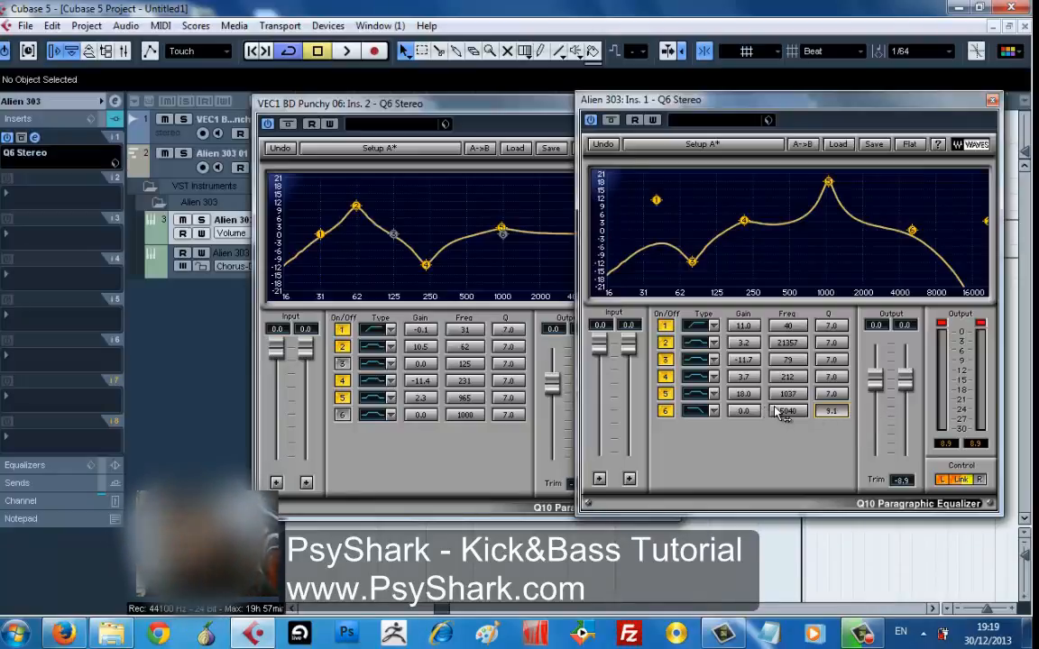
drag(832, 394, 862, 393)
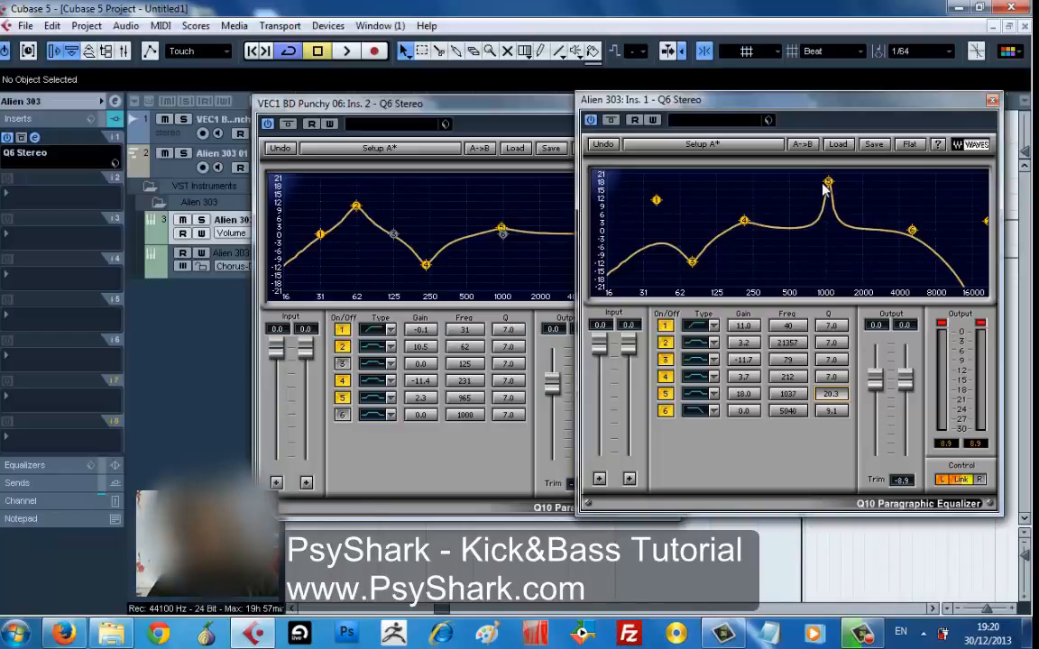
- Sweep the narrow band 5 boost to about 1242 Hz at 18 dB and audition it
mouse_move(828, 185)
mouse_down()
mouse_move(857, 184)
mouse_move(816, 184)
mouse_move(848, 183)
mouse_up()
drag(836, 230, 825, 197)
key(space)
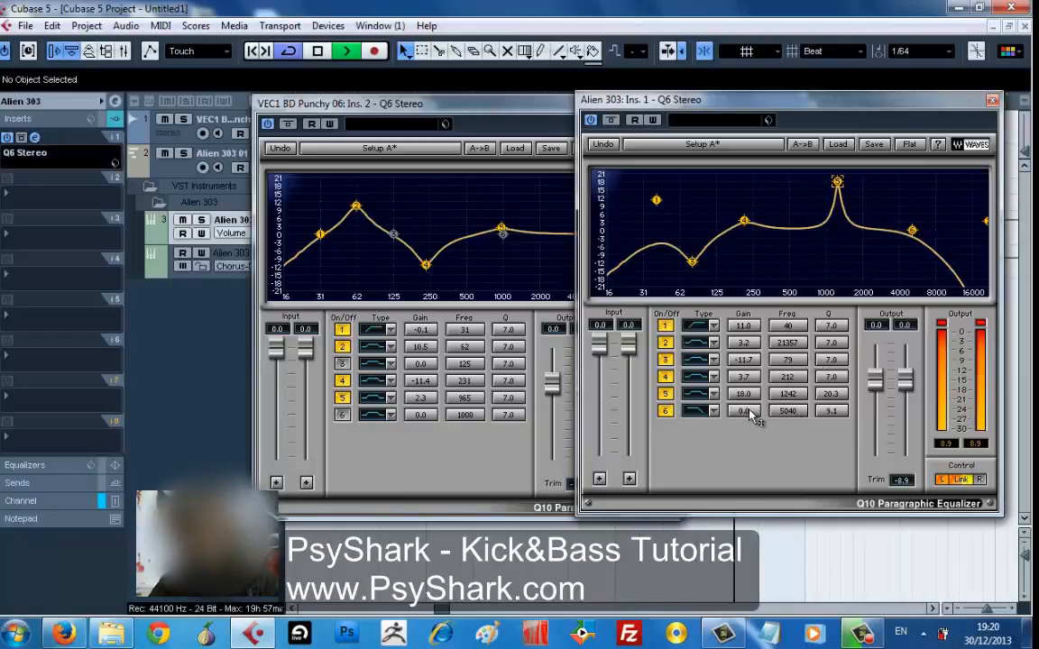
key(space)
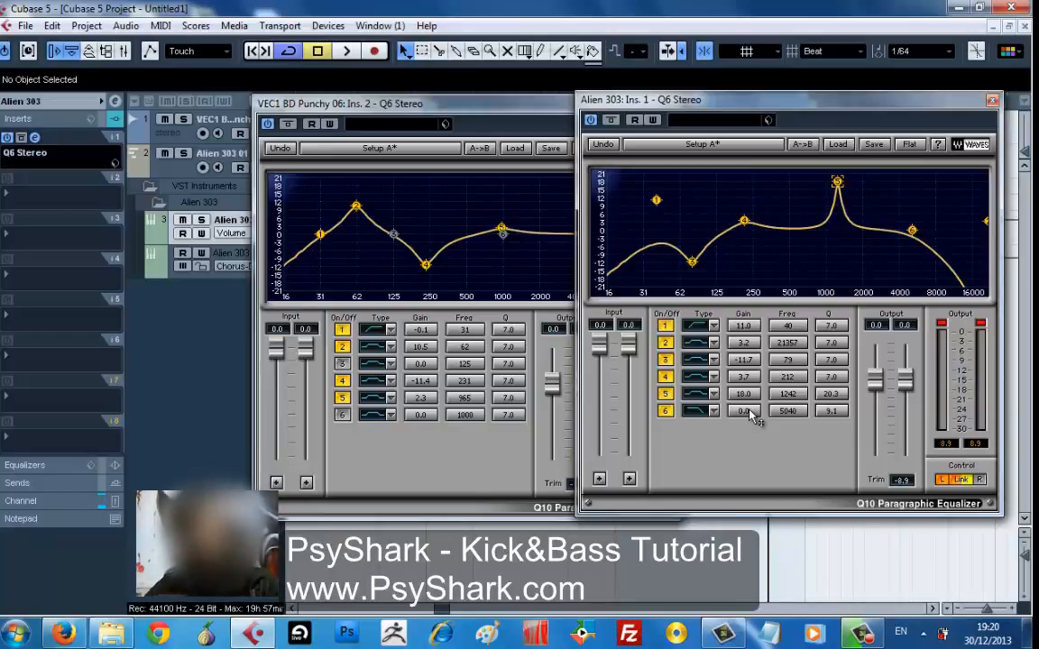
- During playback, lower band 6's gain to about -5.2 dB and band 5's gain to about -4.0 dB
key(space)
drag(753, 416, 742, 440)
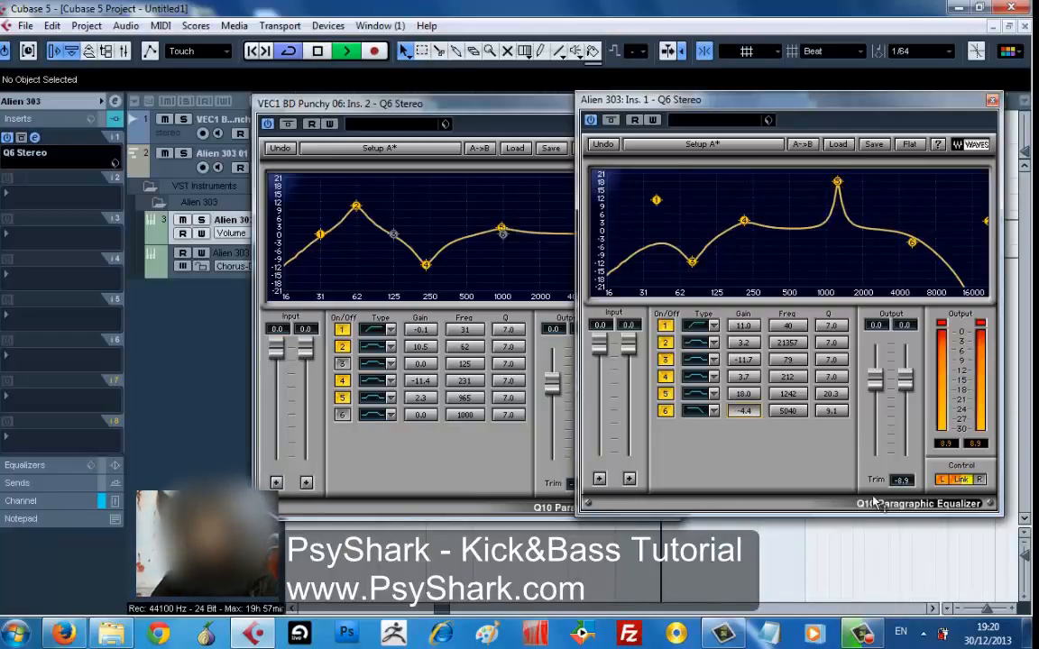
drag(753, 426, 749, 397)
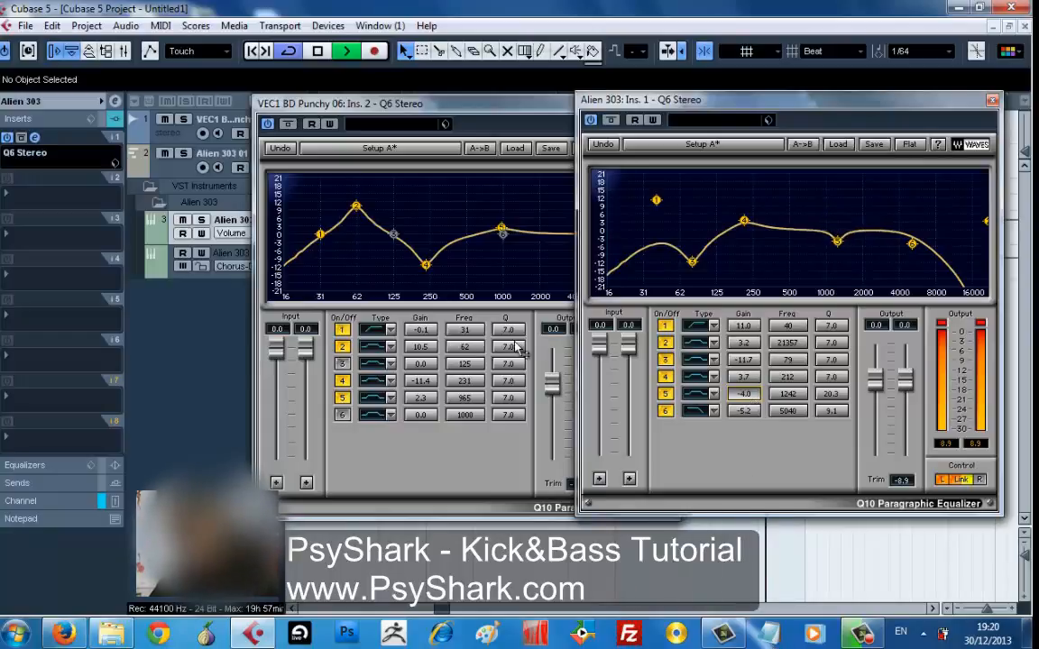
- Try a deep cut on band 5 during playback, set its gain to 3.0 dB, and close the Alien 303 equalizer
drag(743, 394, 745, 401)
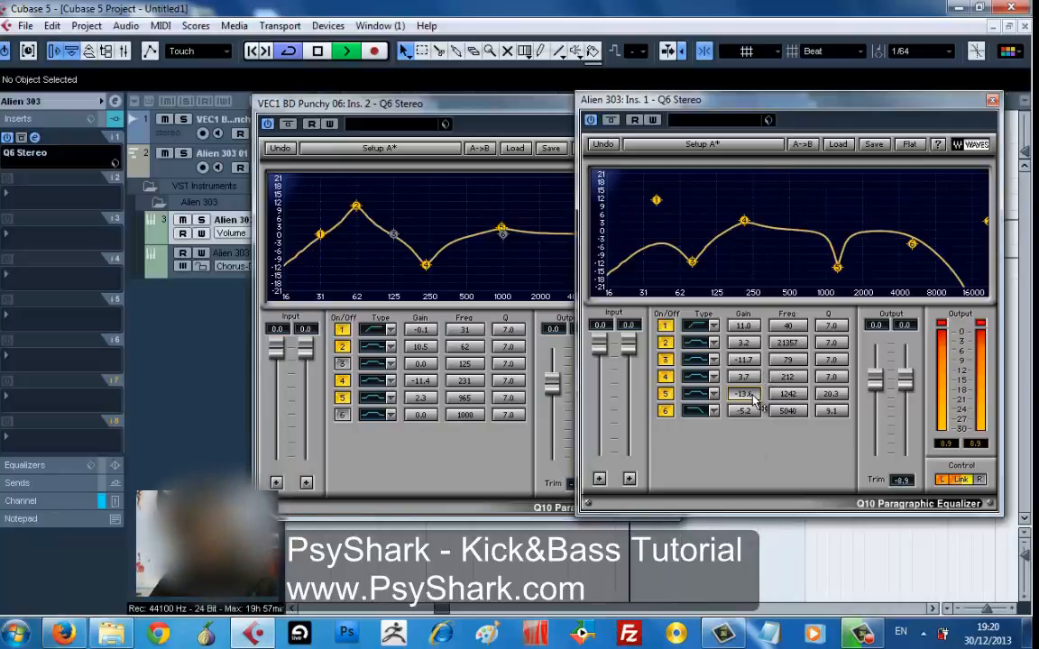
drag(743, 394, 742, 214)
drag(738, 254, 731, 281)
key(space)
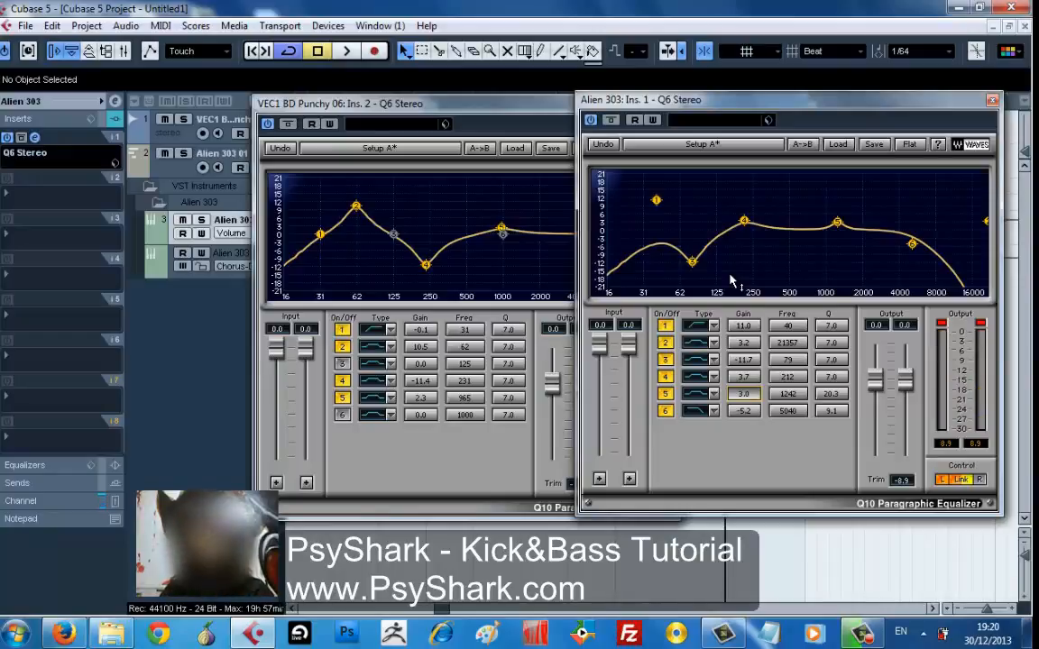
key(space)
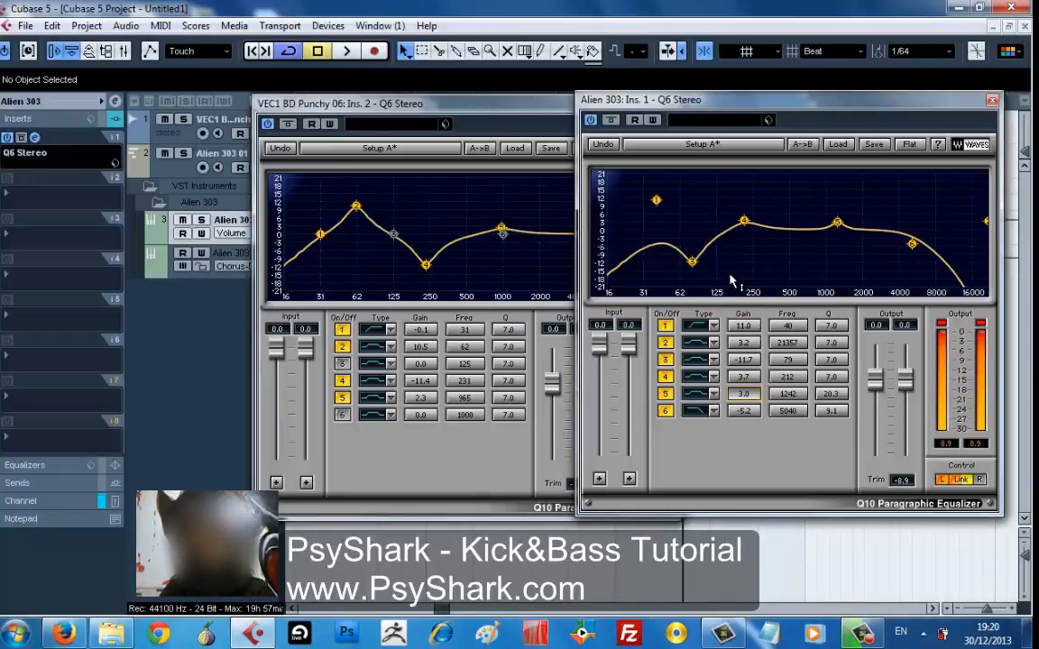
click(991, 100)
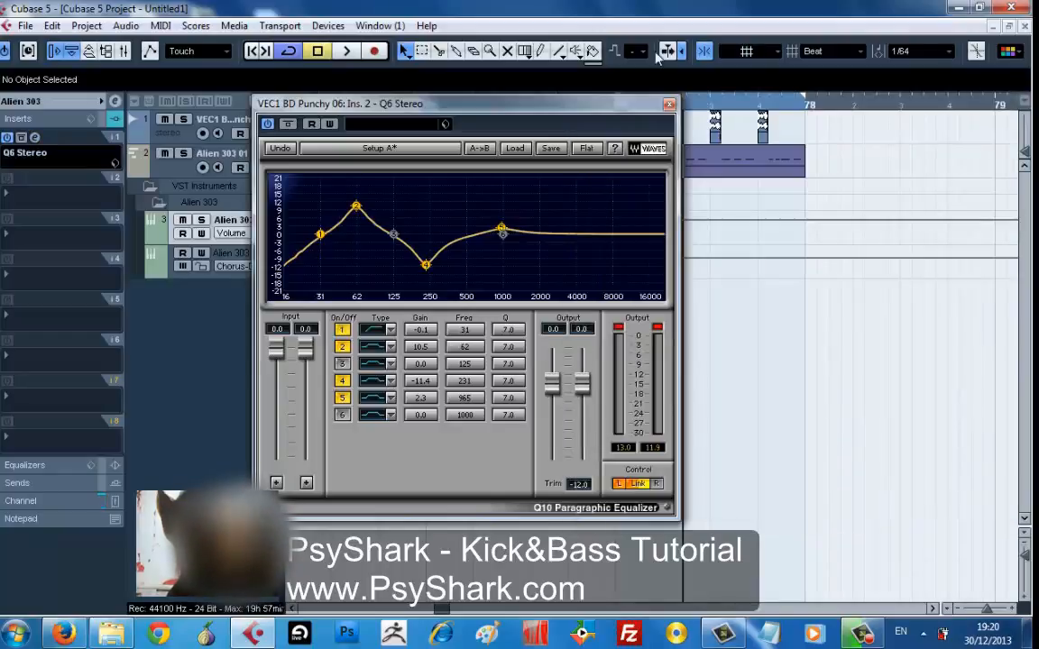
- Close the kick equalizer and compare the kick and Alien 303 bass during playback with their inserts bypassed and active
click(669, 105)
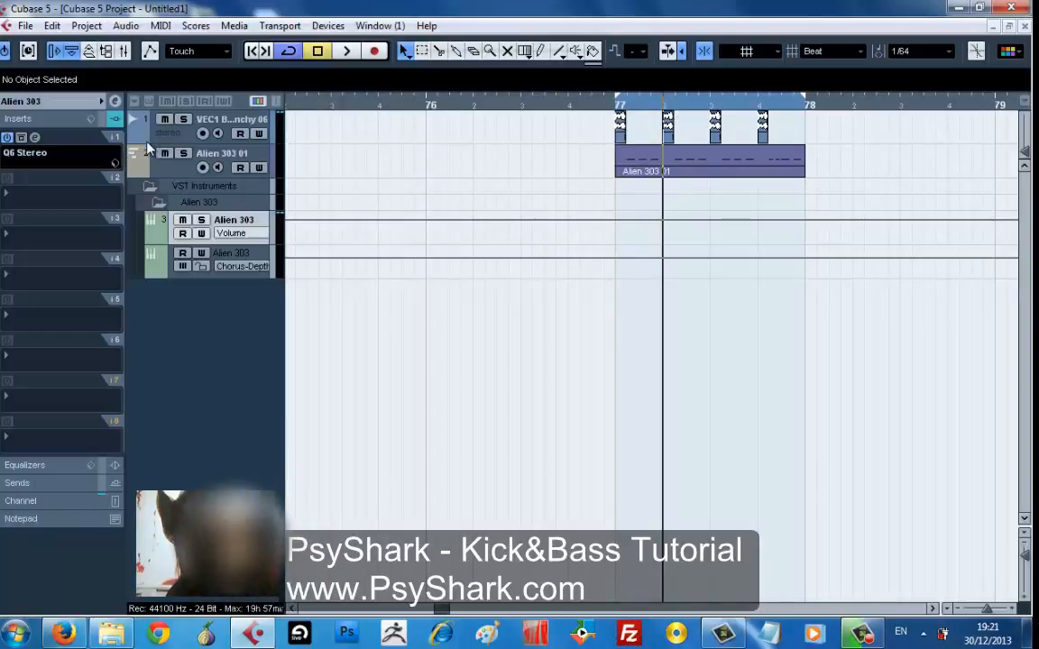
click(176, 137)
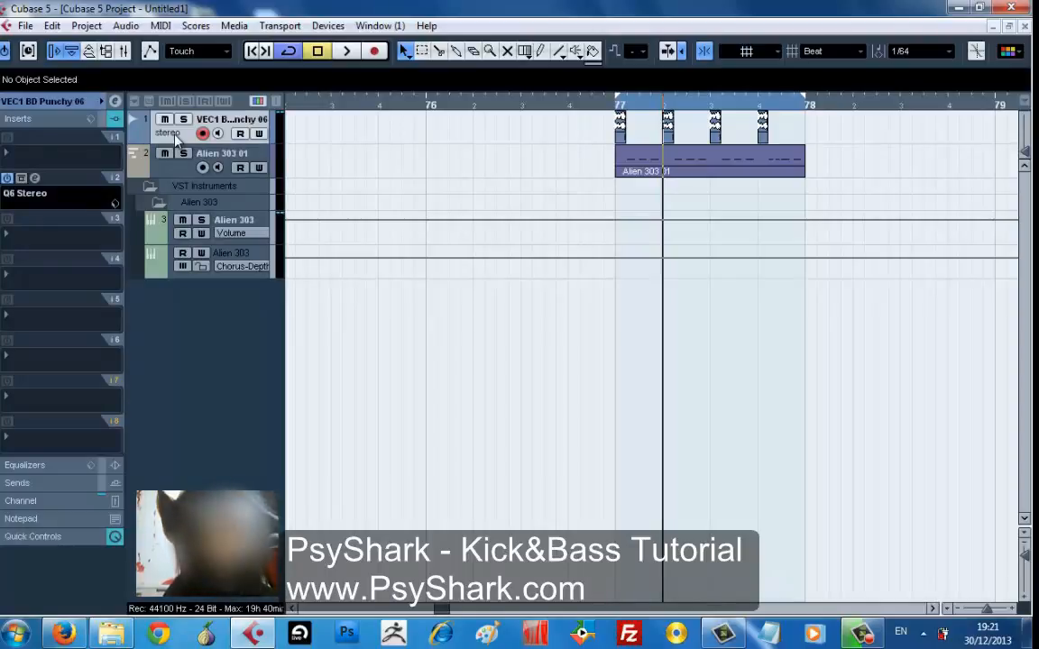
key(space)
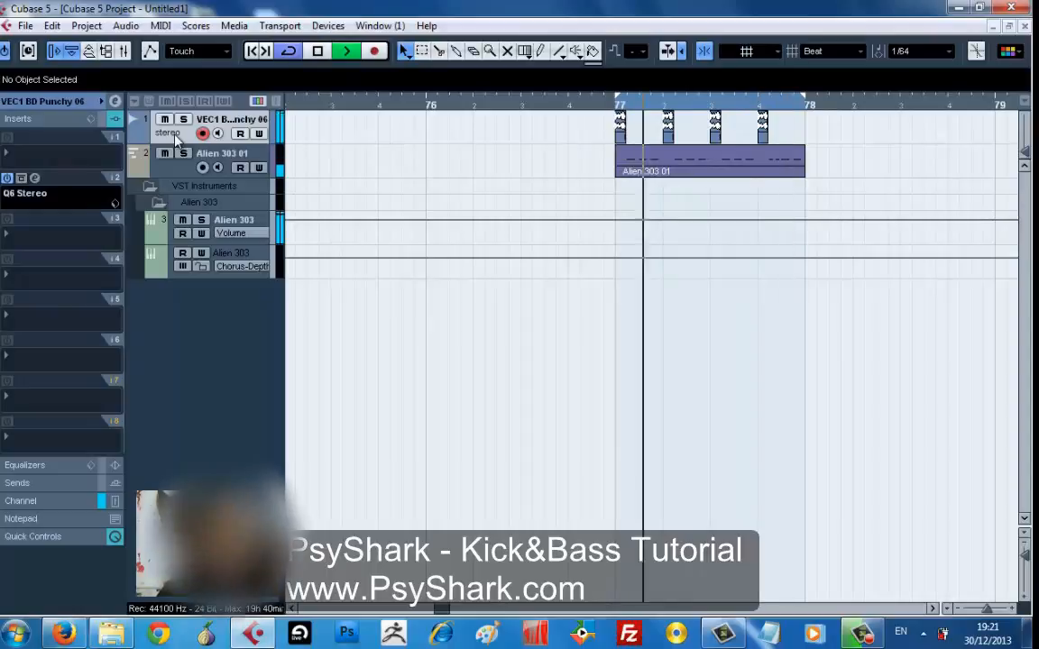
click(188, 204)
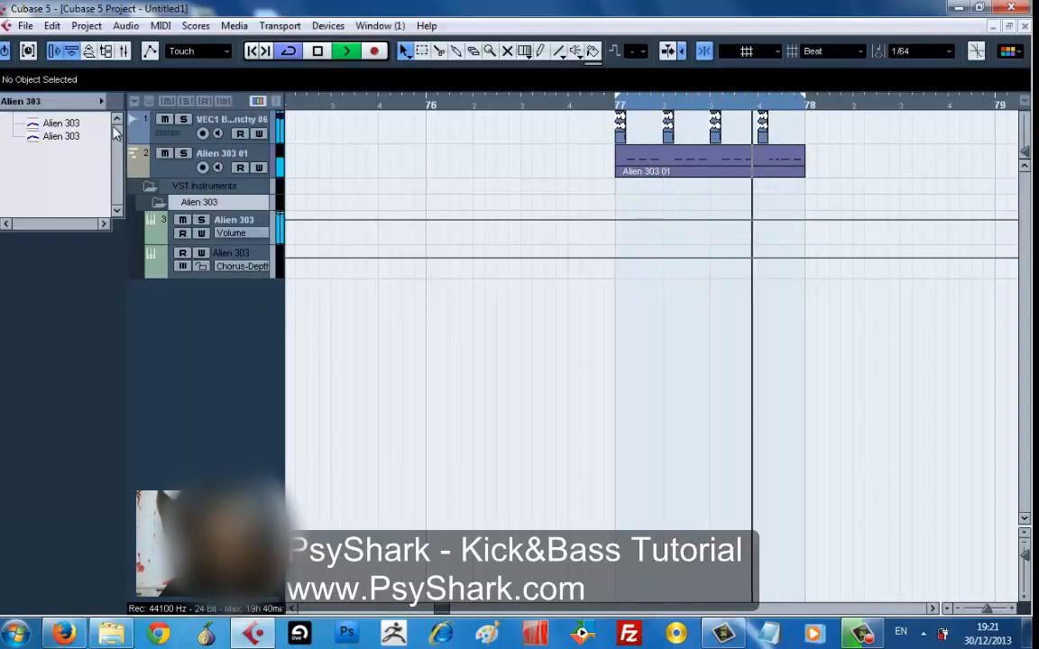
click(158, 233)
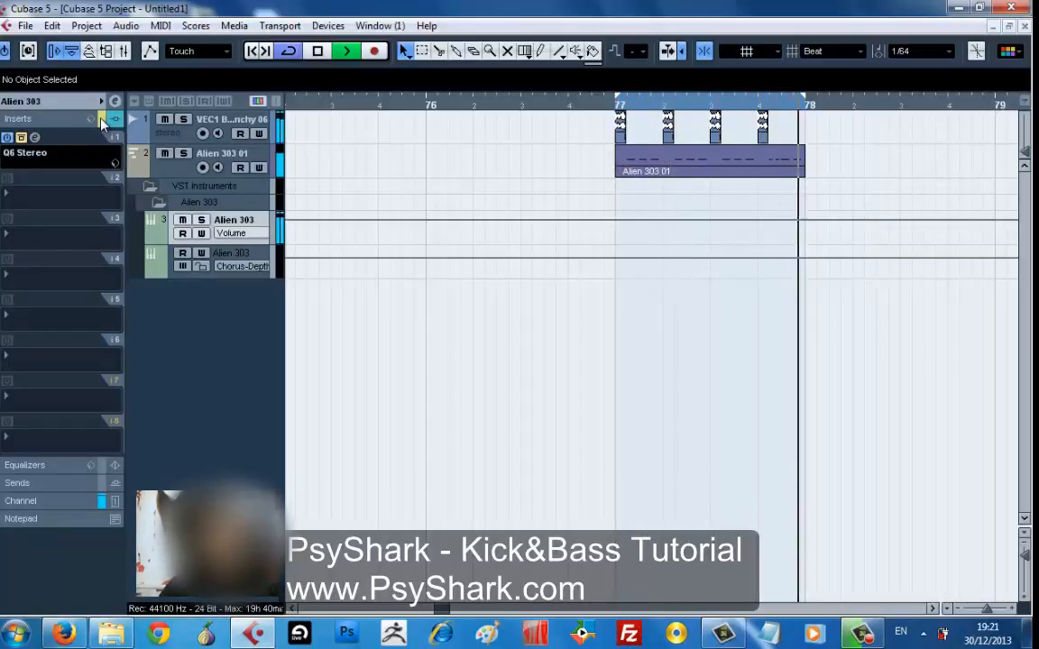
click(153, 135)
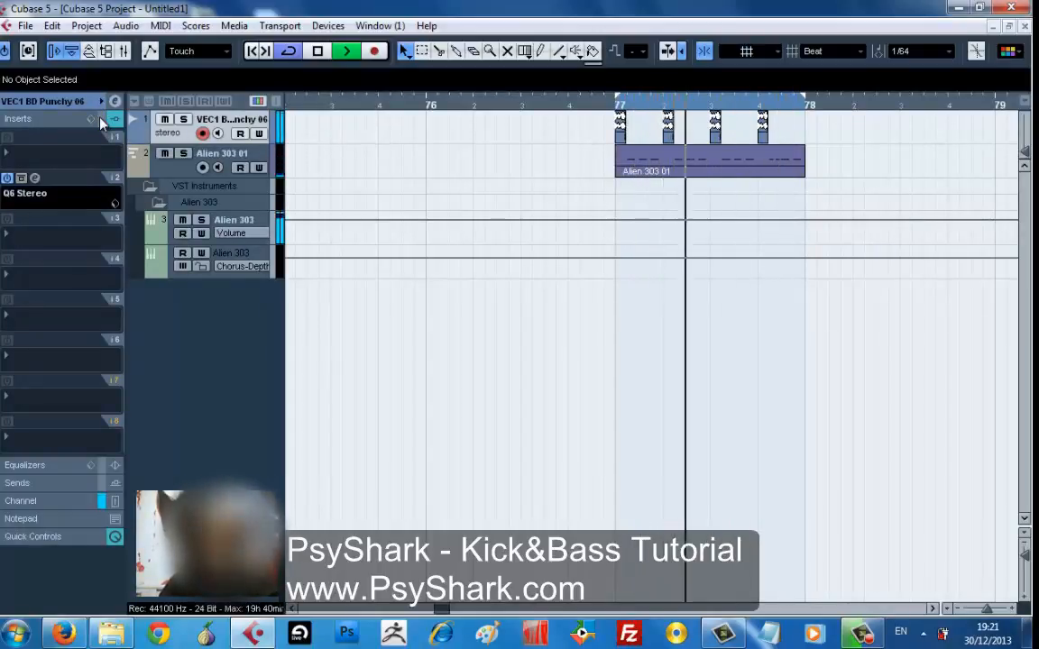
key(space)
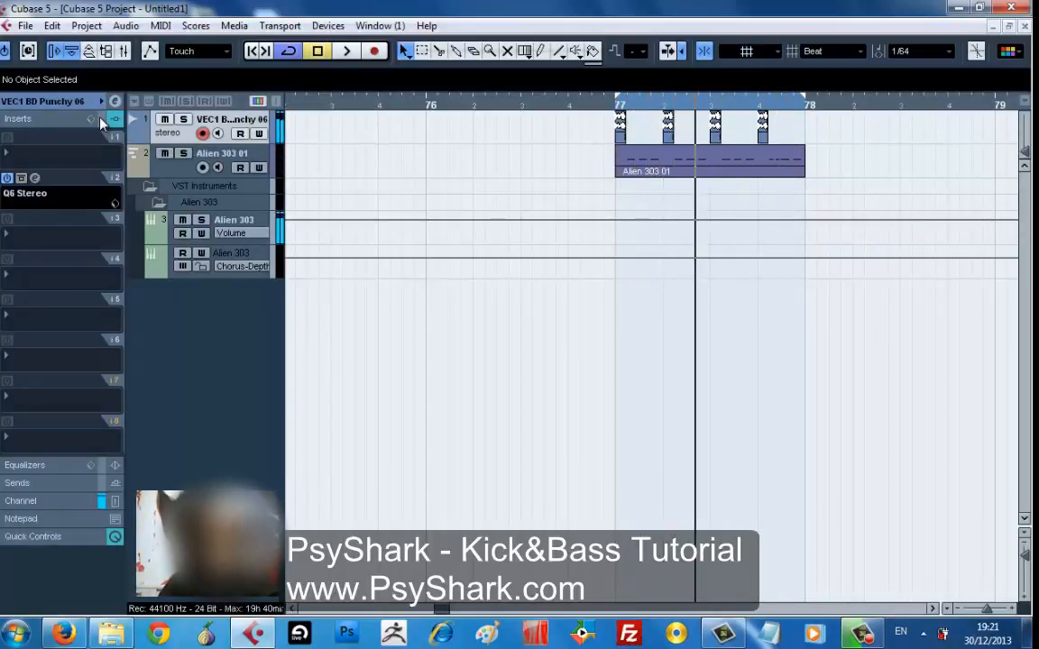
- On the Alien 303 equalizer, set band 3 to about -4.8 dB at 78 Hz and band 4 to about 5.4 dB at 129 Hz
click(157, 227)
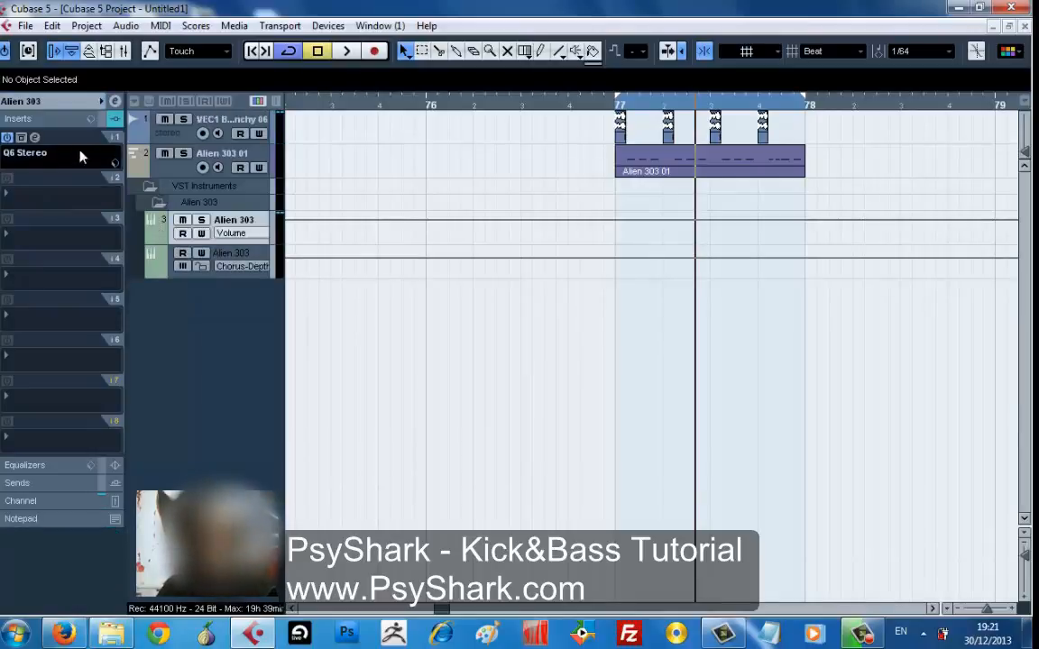
click(35, 137)
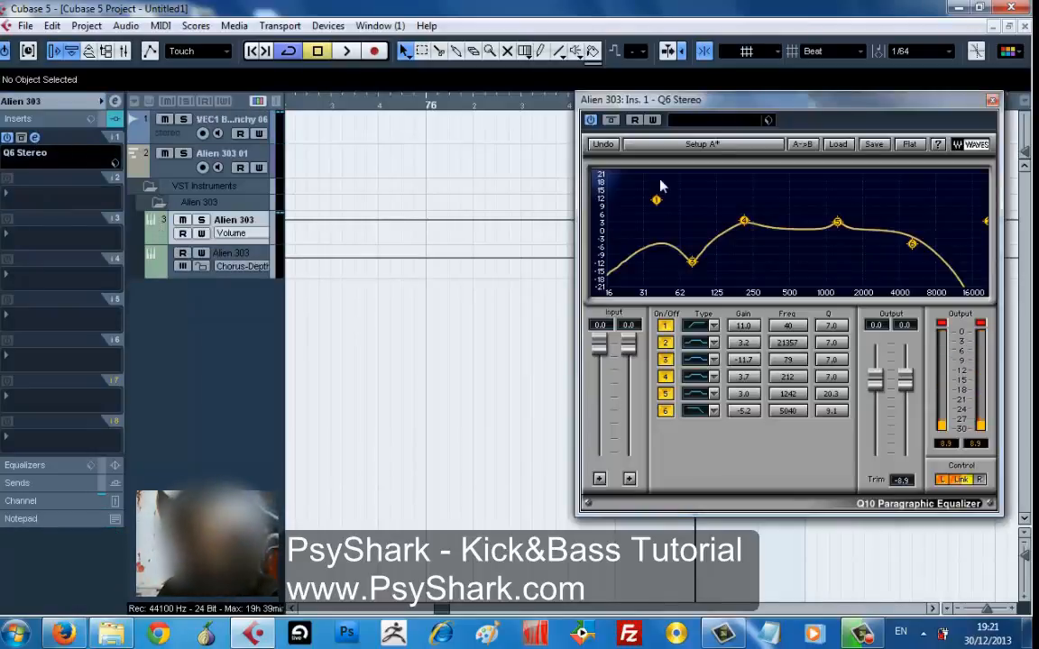
drag(692, 259, 719, 215)
key(space)
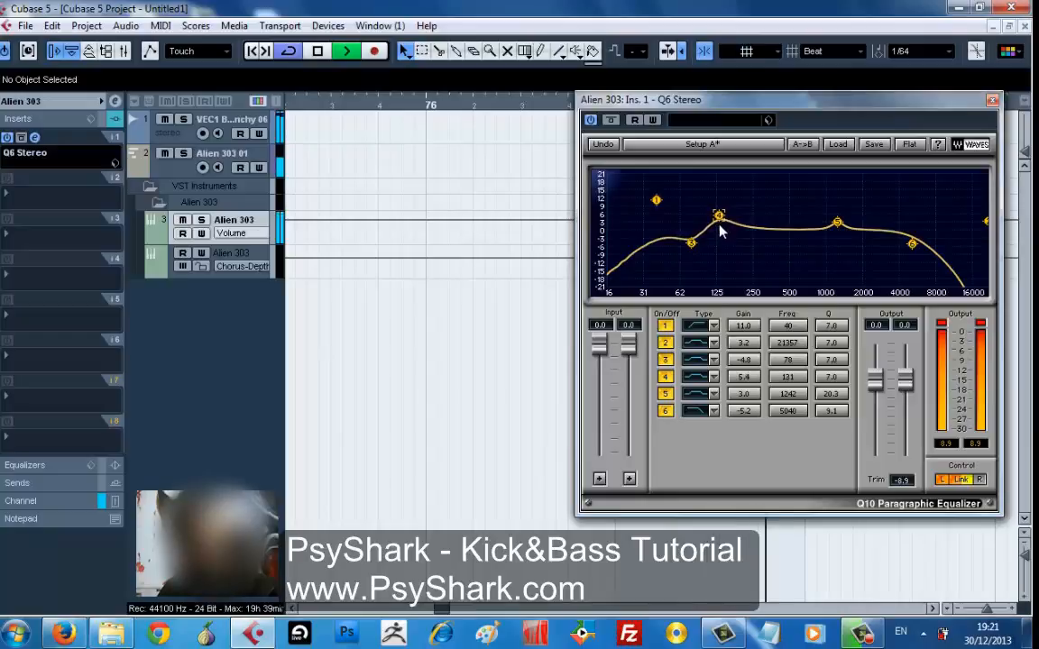
drag(719, 216, 719, 236)
key(space)
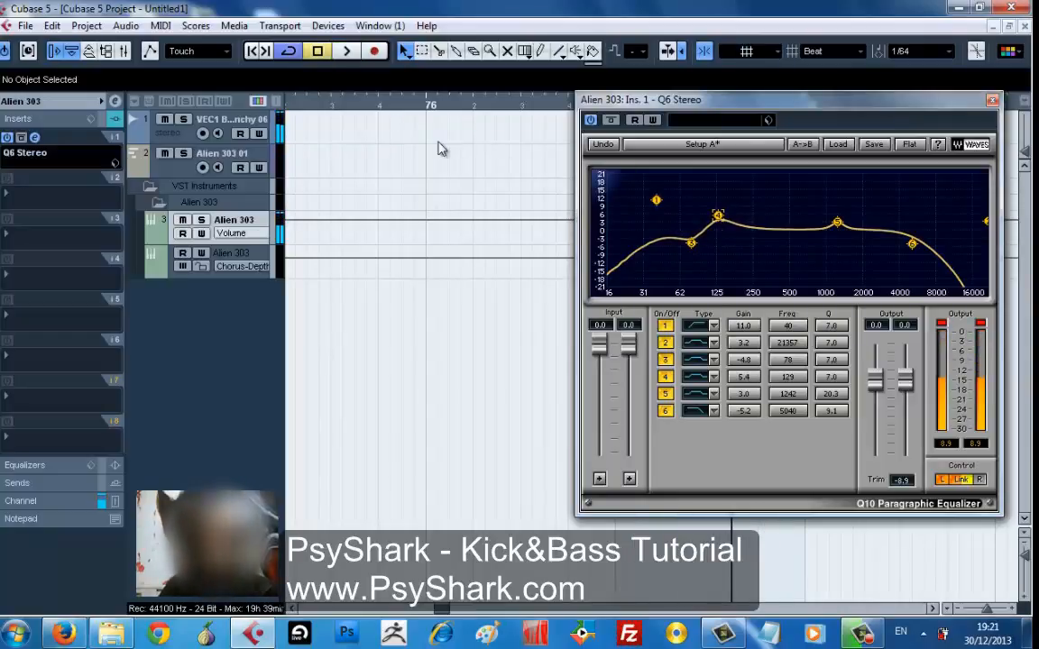
- Play the loop and compare the kick and Alien 303 with their inserts bypassed and active
key(space)
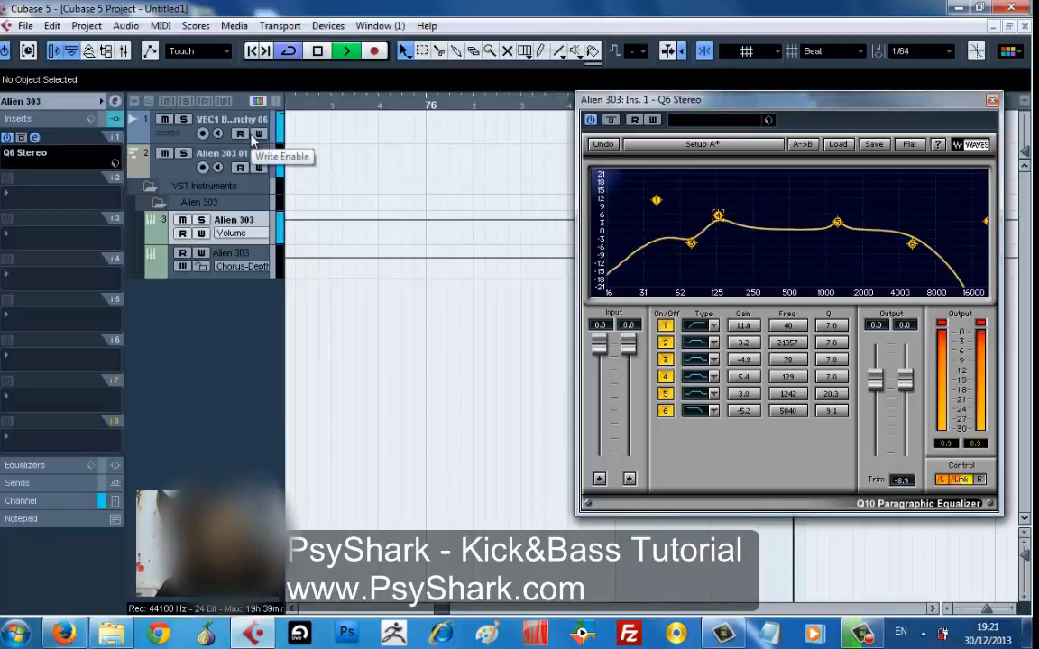
click(177, 139)
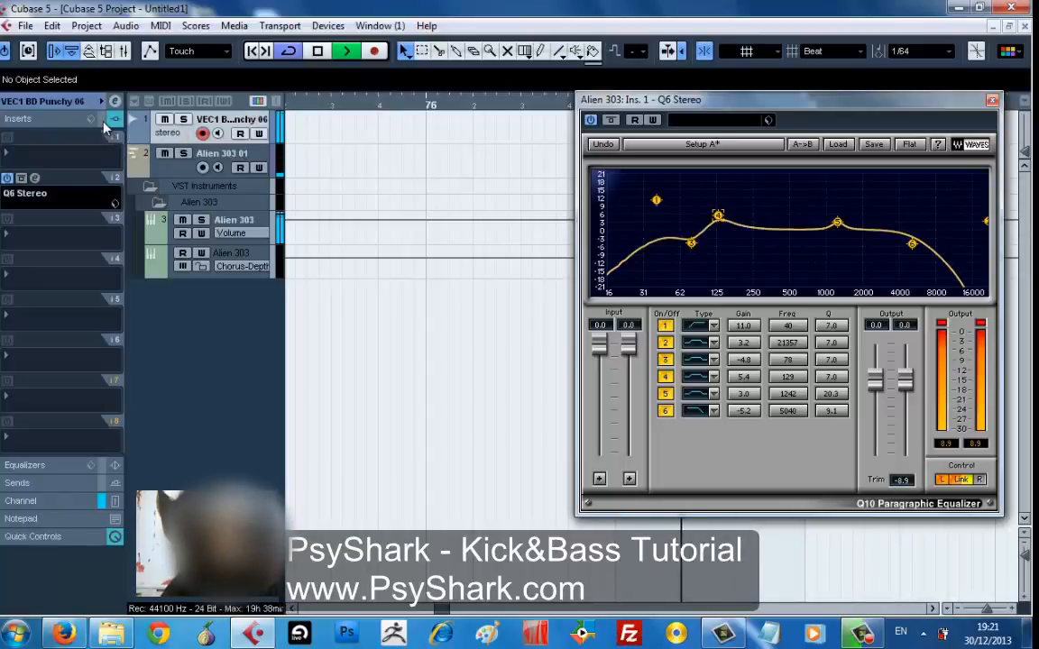
click(161, 232)
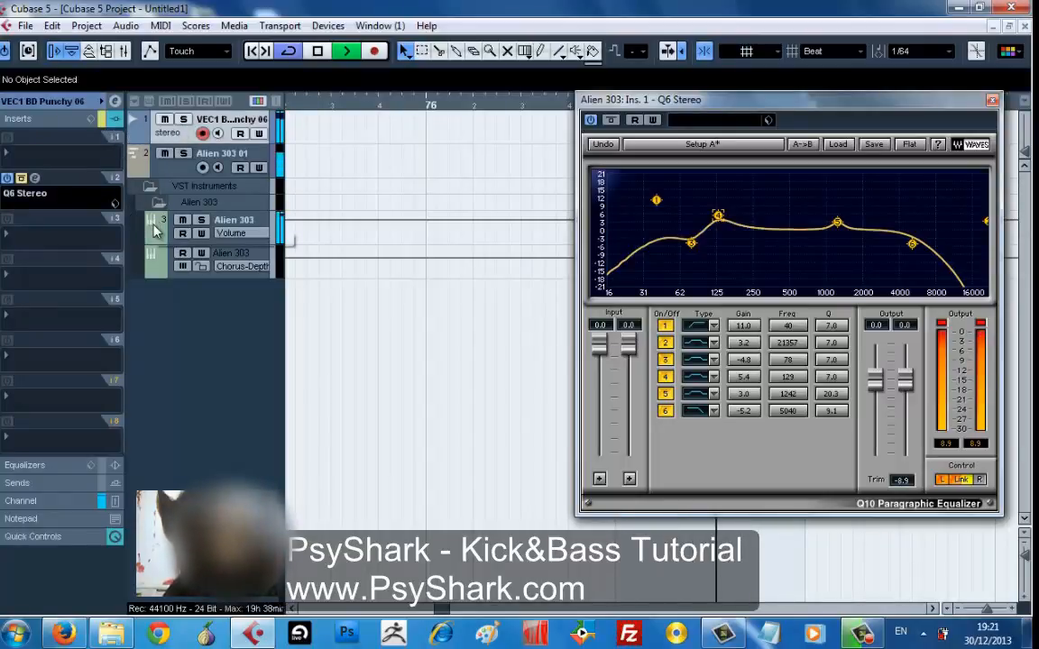
click(104, 120)
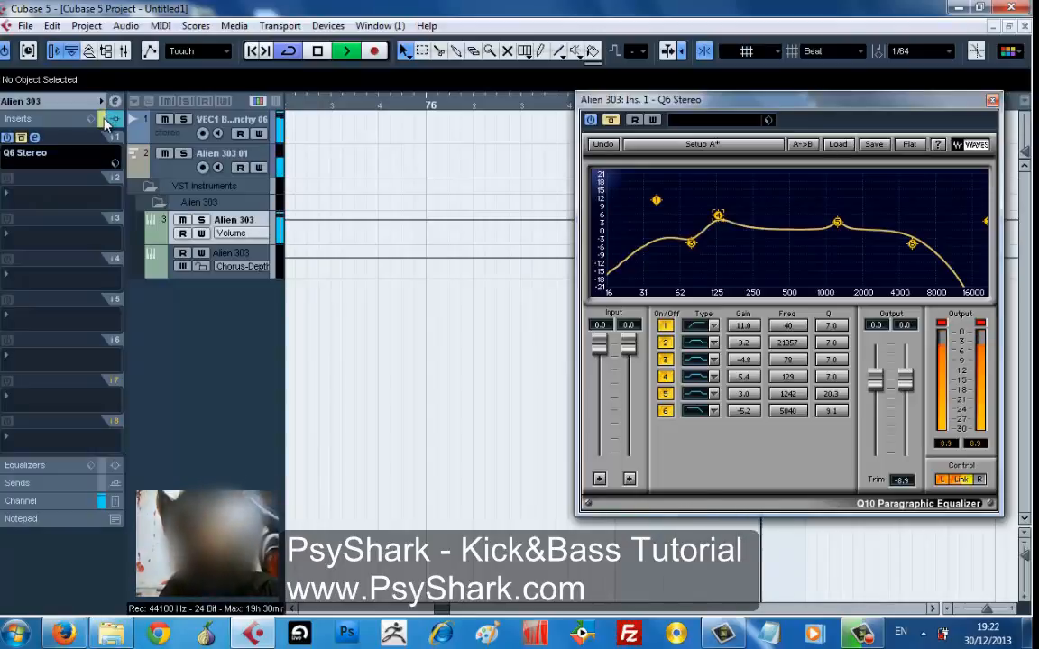
click(107, 121)
click(159, 135)
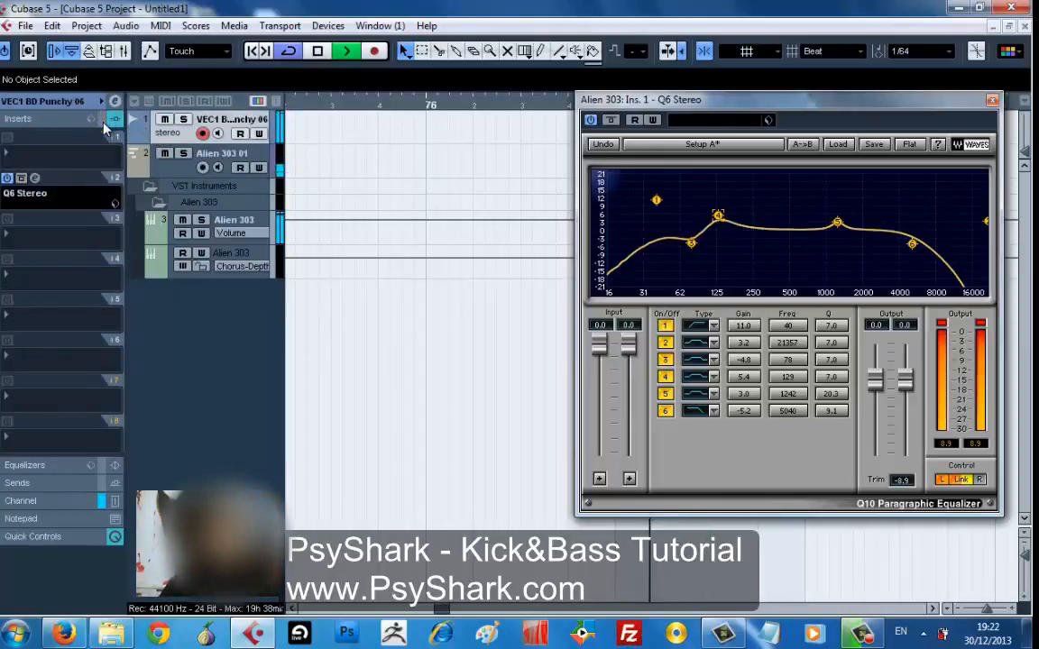
key(space)
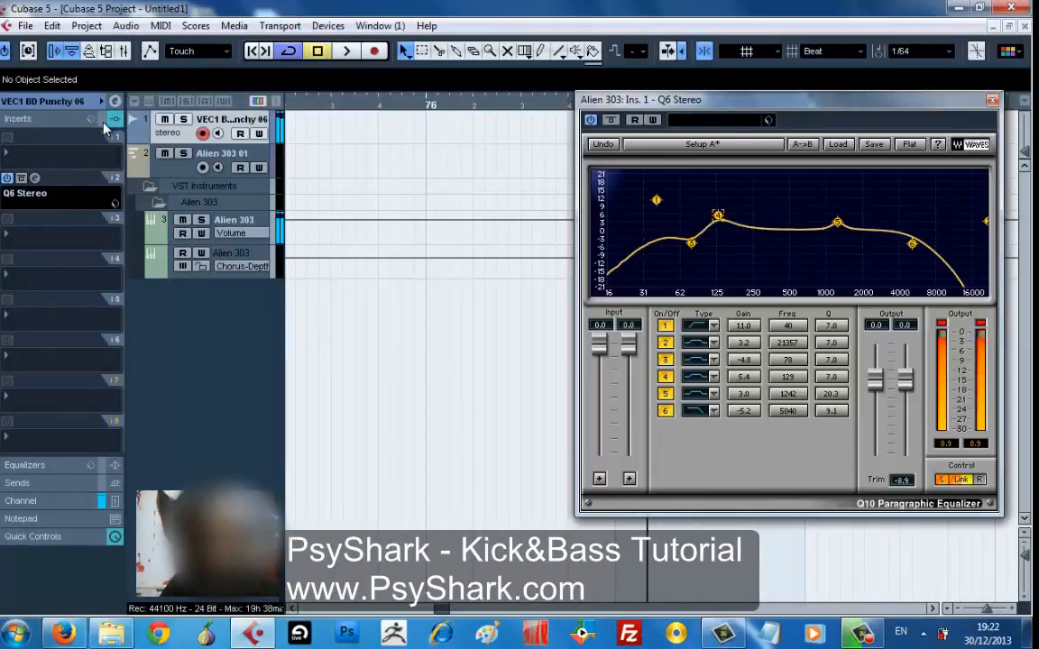
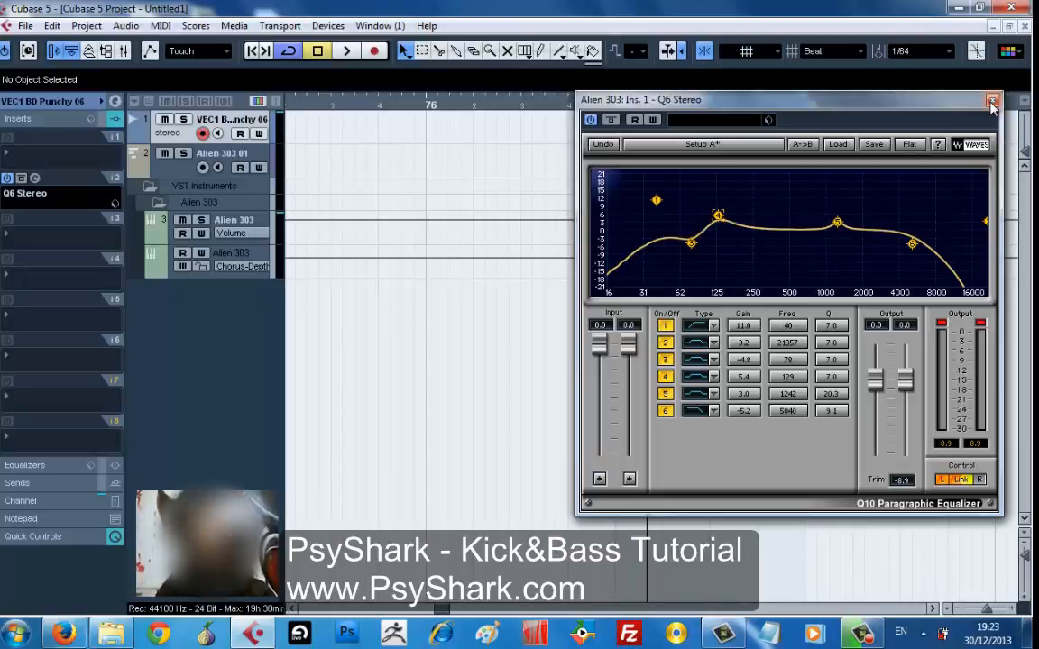
key(space)
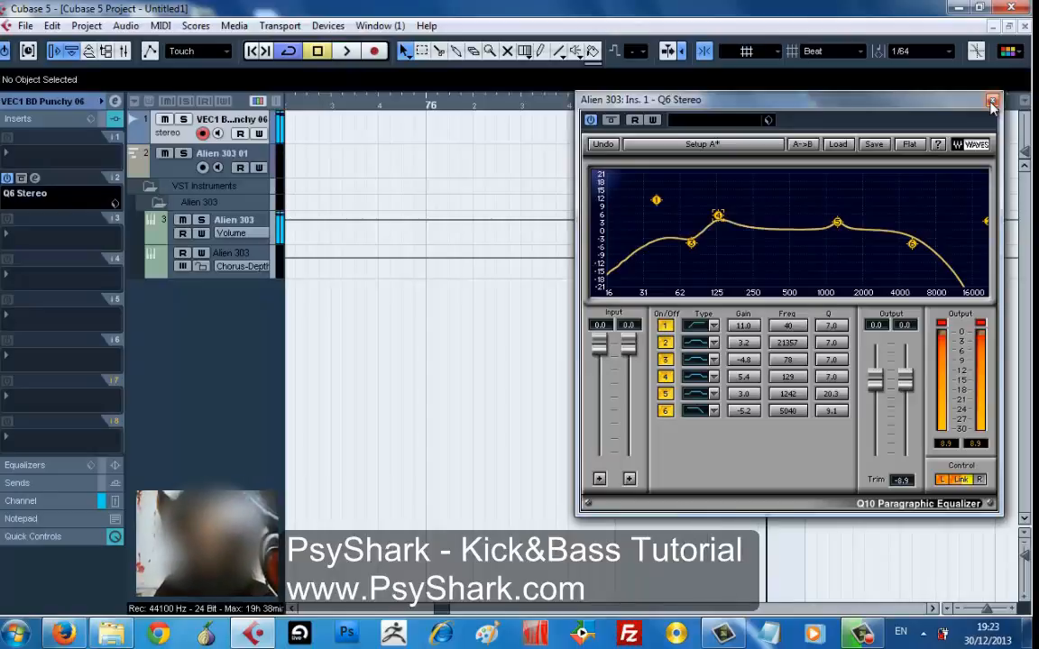
key(space)
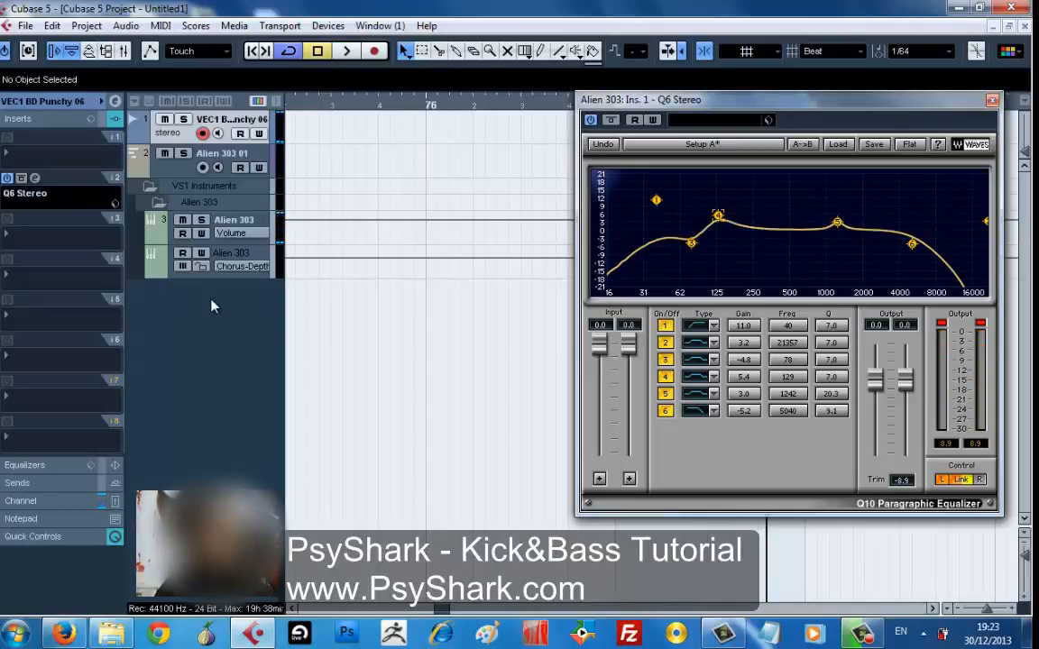
- Add one group channel track with a Mono configuration
right_click(211, 306)
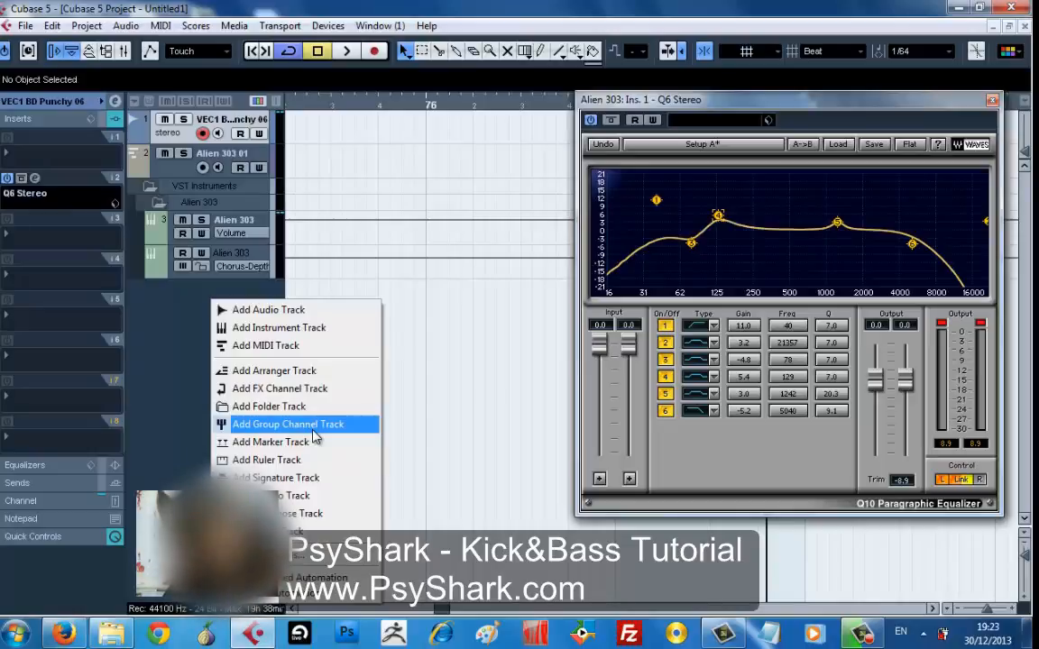
click(340, 423)
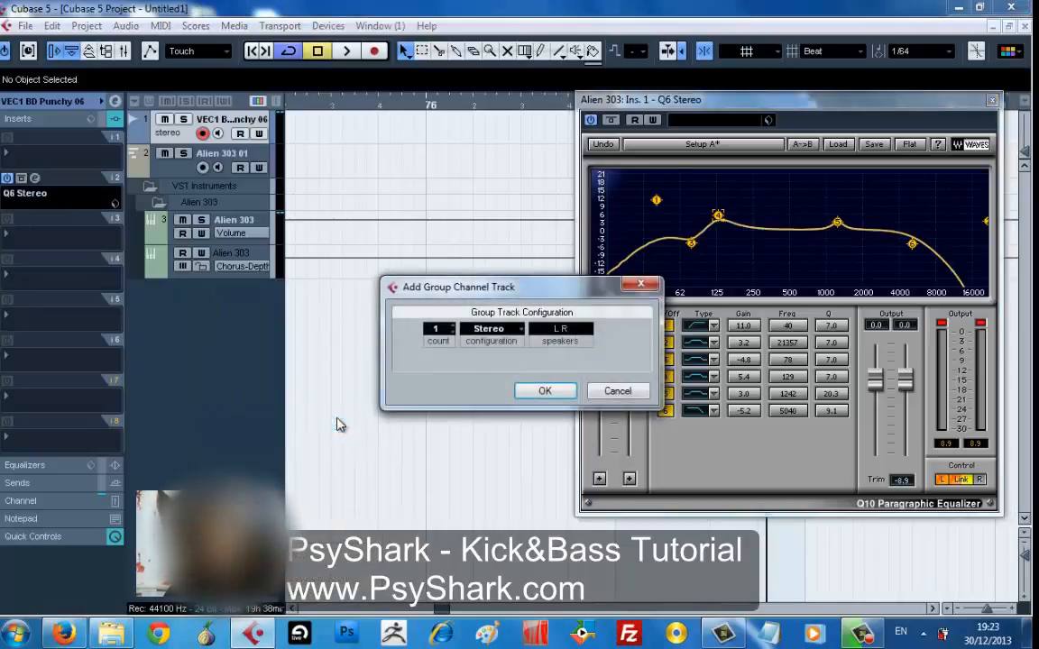
click(494, 328)
click(501, 346)
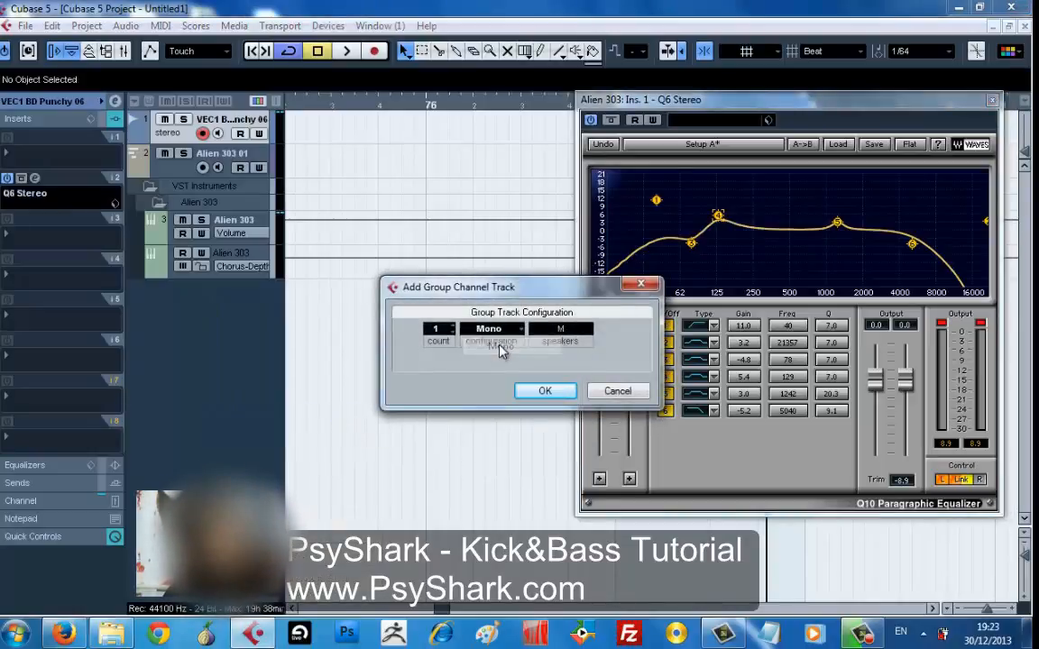
click(544, 392)
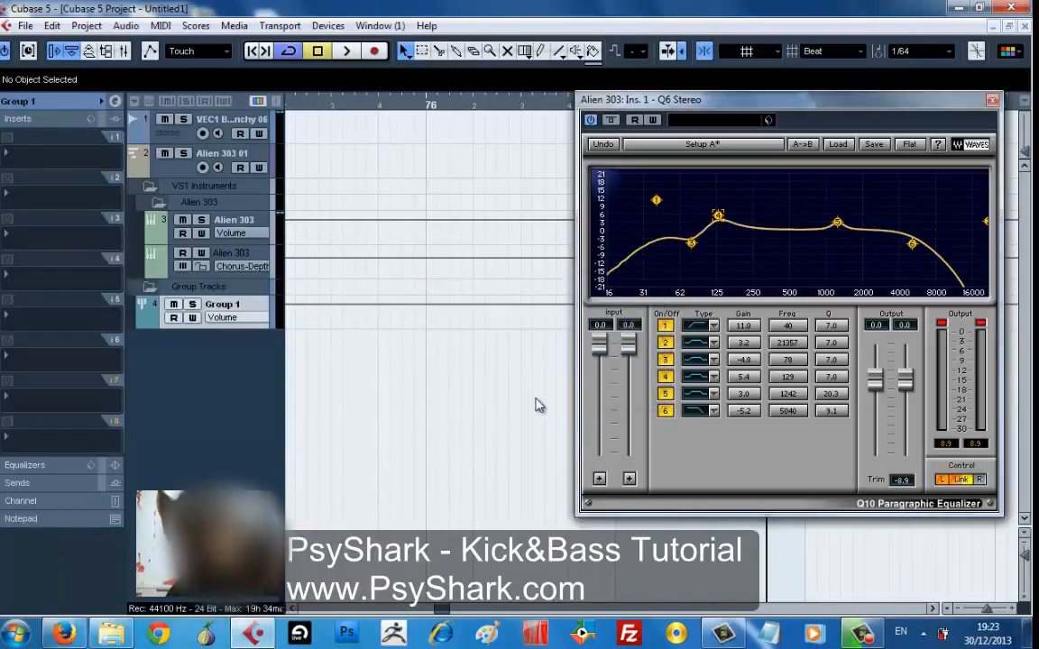
- Solo the kick track, audition it, and try to route its output to Group 1
key(space)
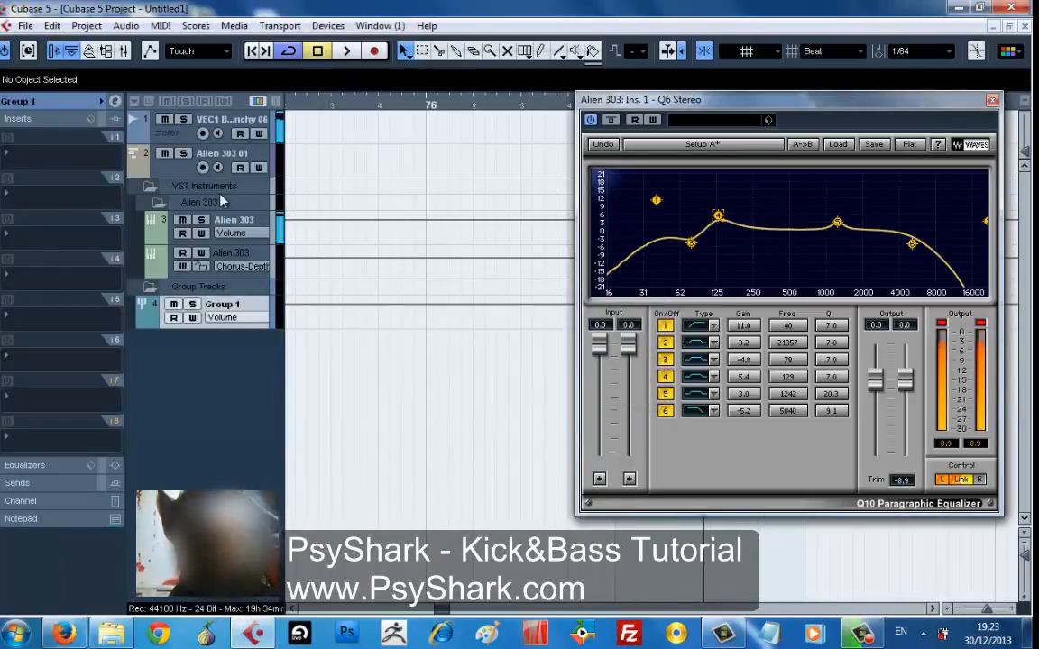
click(149, 131)
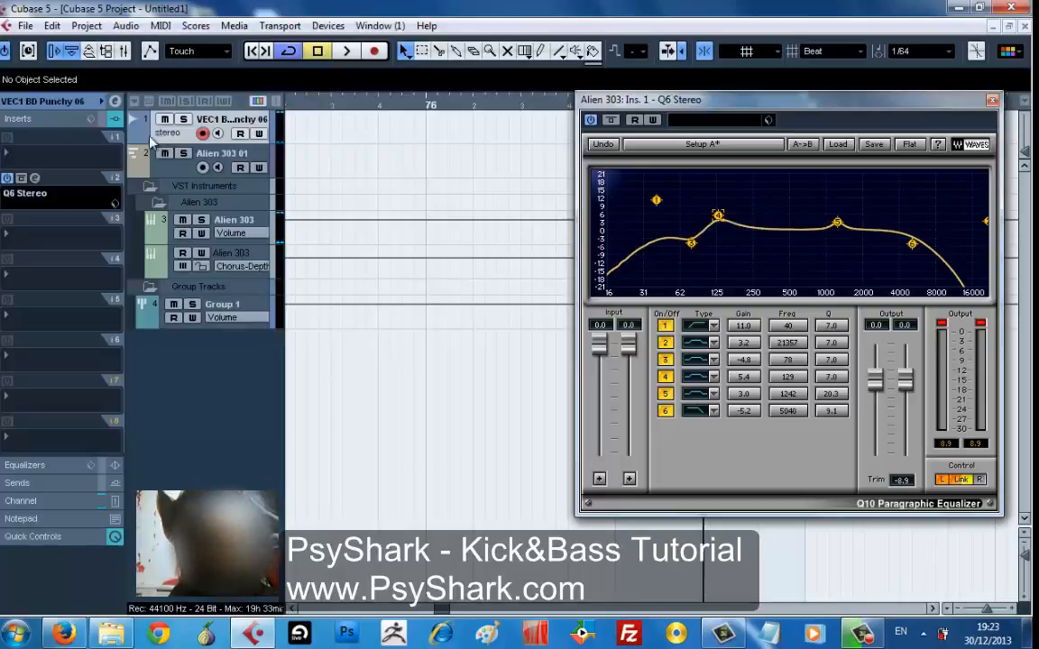
click(74, 103)
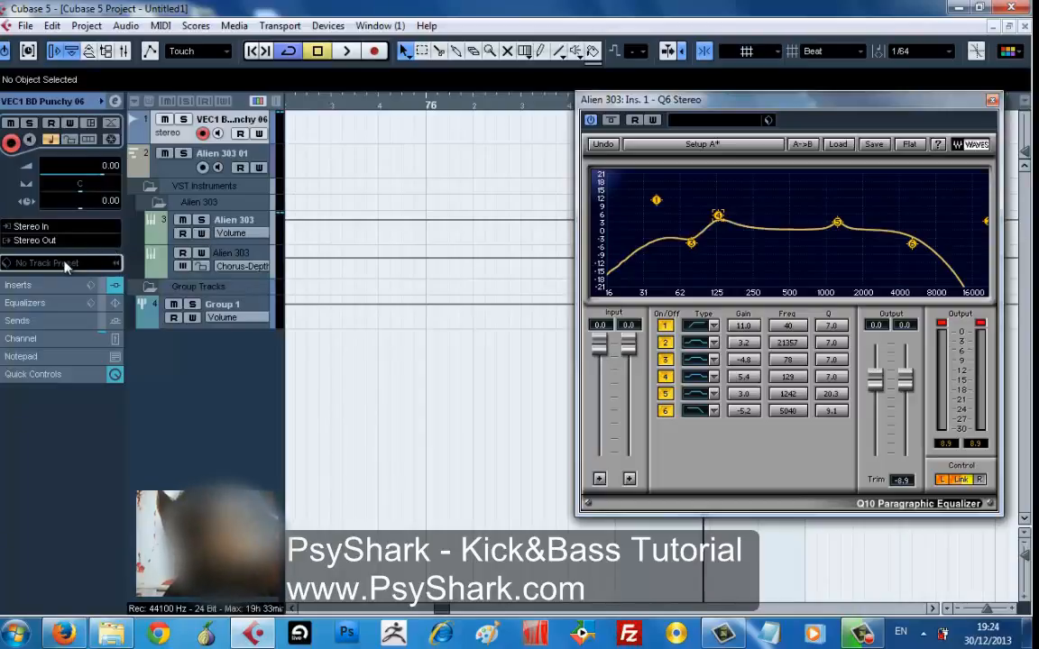
key(space)
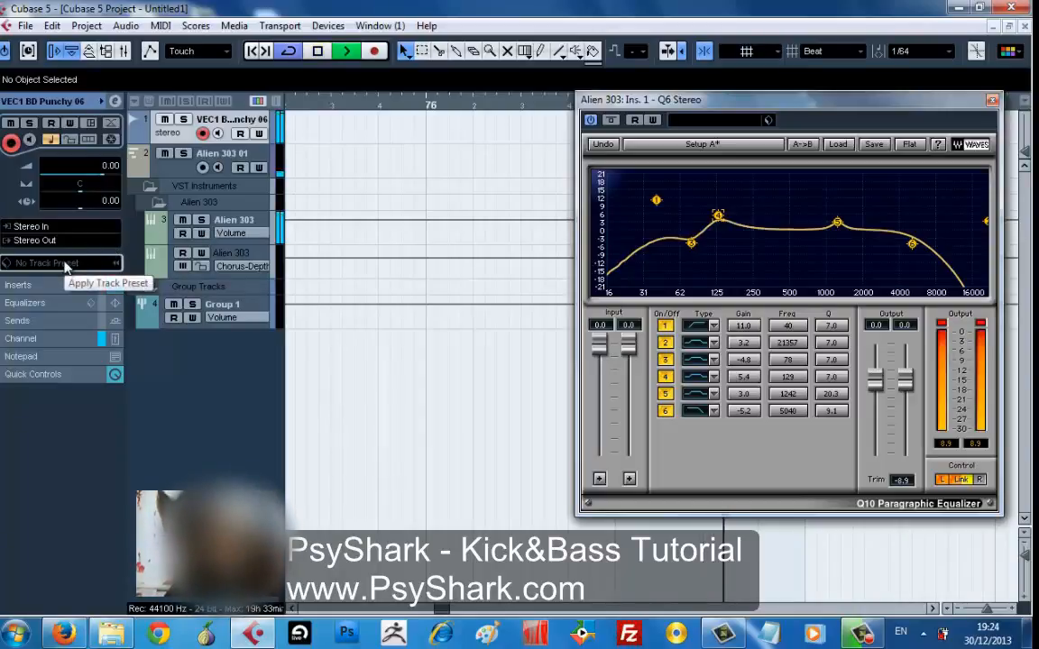
key(space)
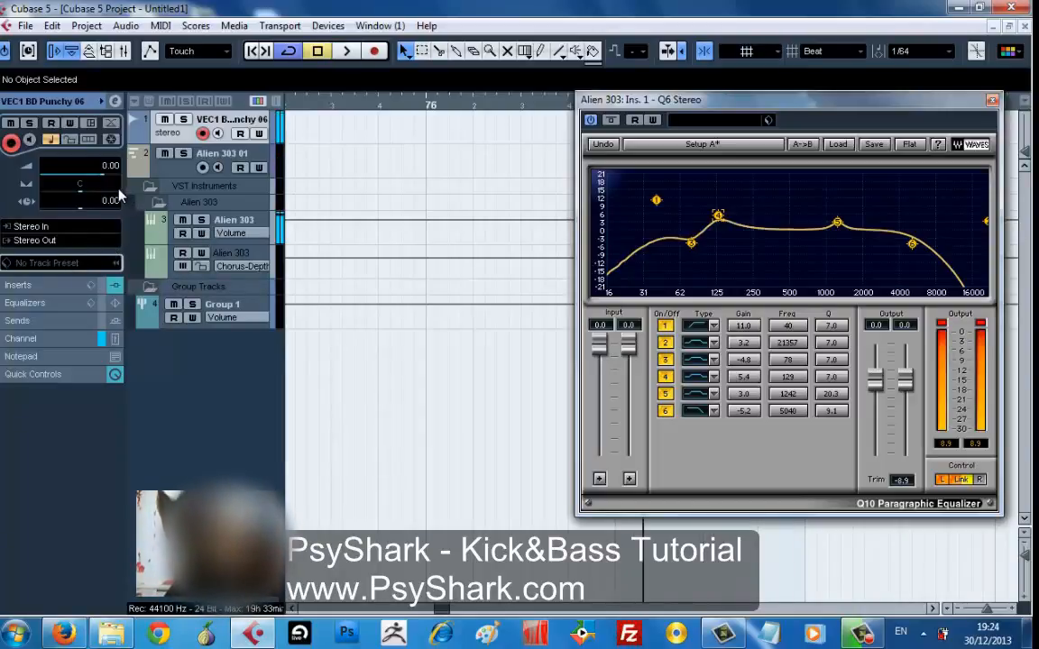
click(183, 120)
key(space)
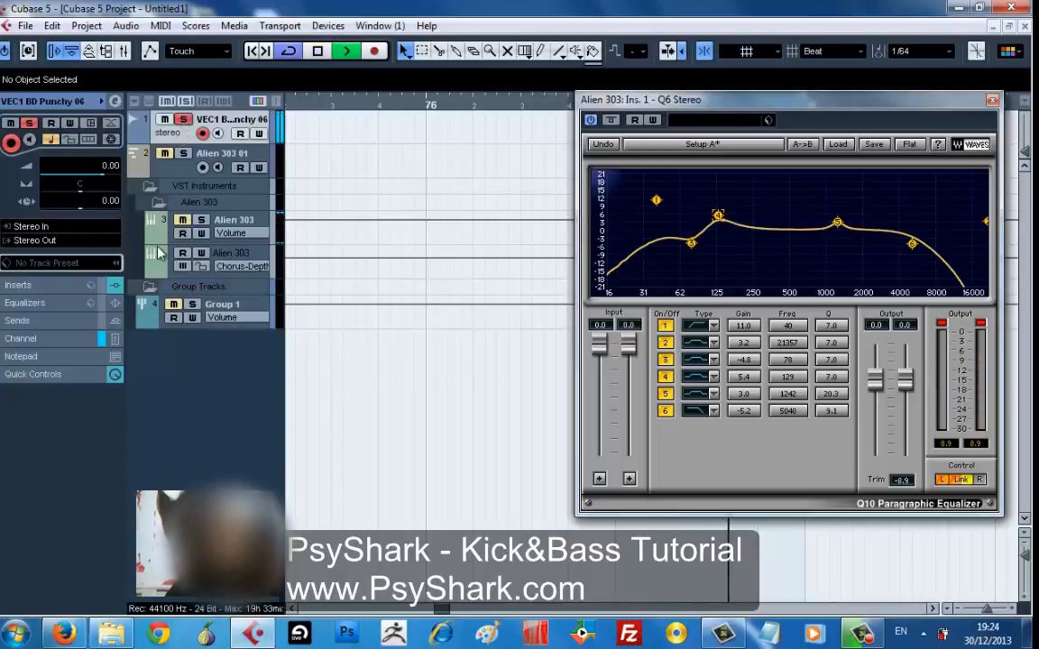
click(76, 241)
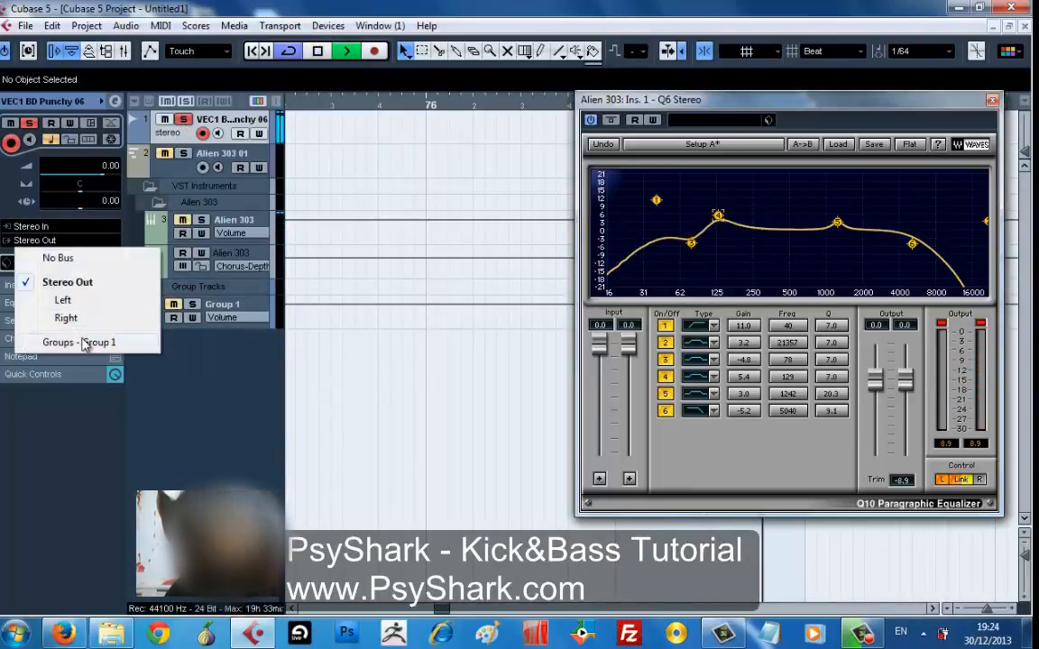
click(88, 345)
key(space)
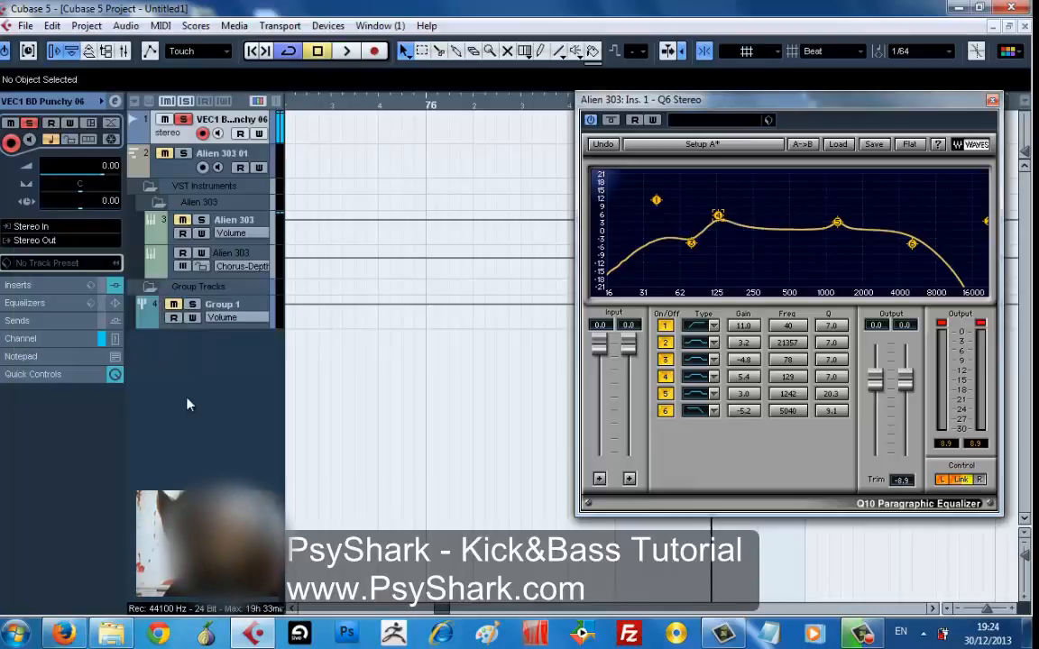
- Rename the group channel track as Mono Group
double_click(229, 309)
text(m0)
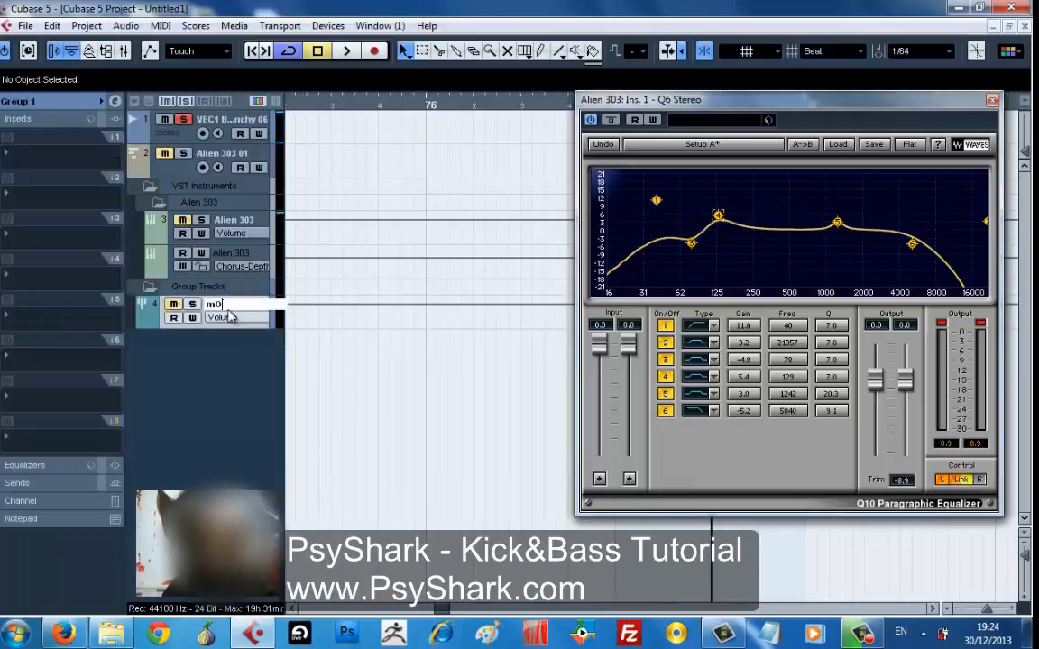
key(BackSpace)
key(BackSpace)
text(Mo)
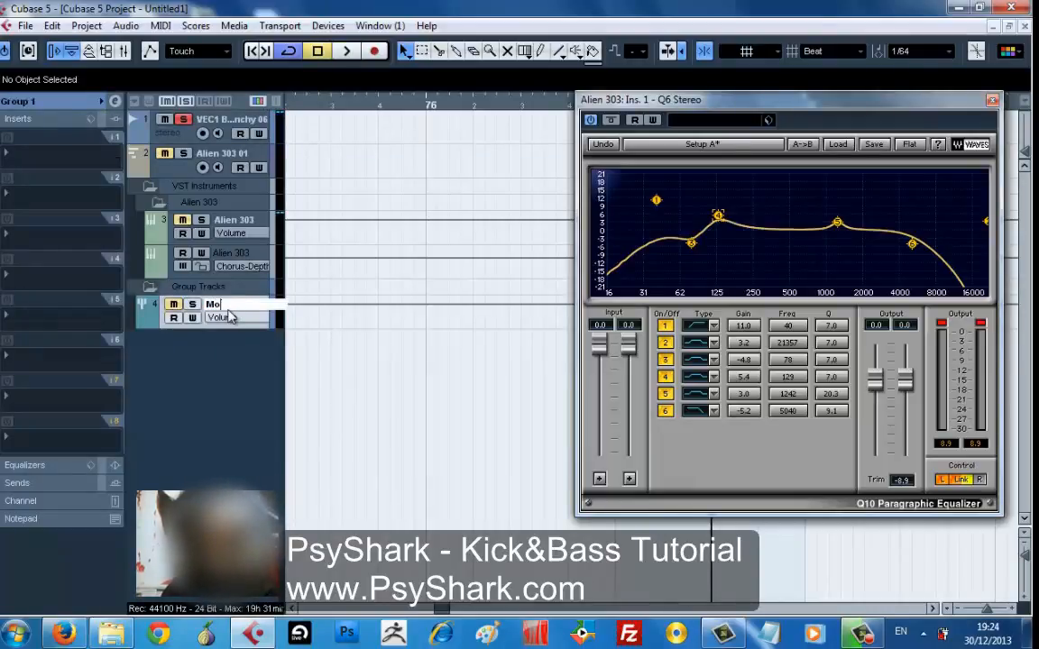
text(no G)
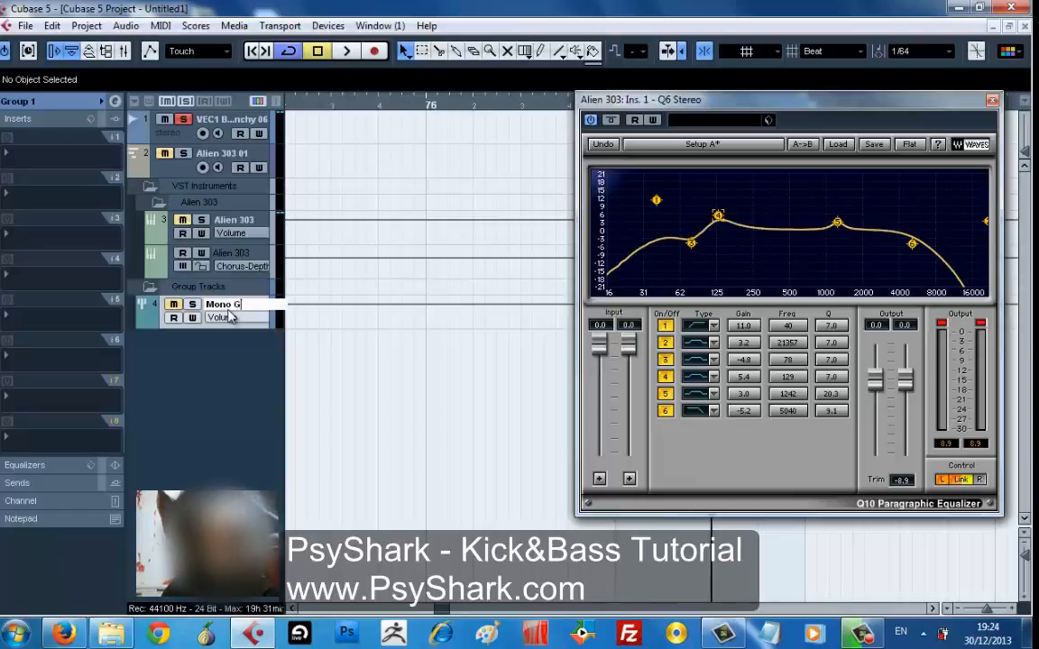
text(roup)
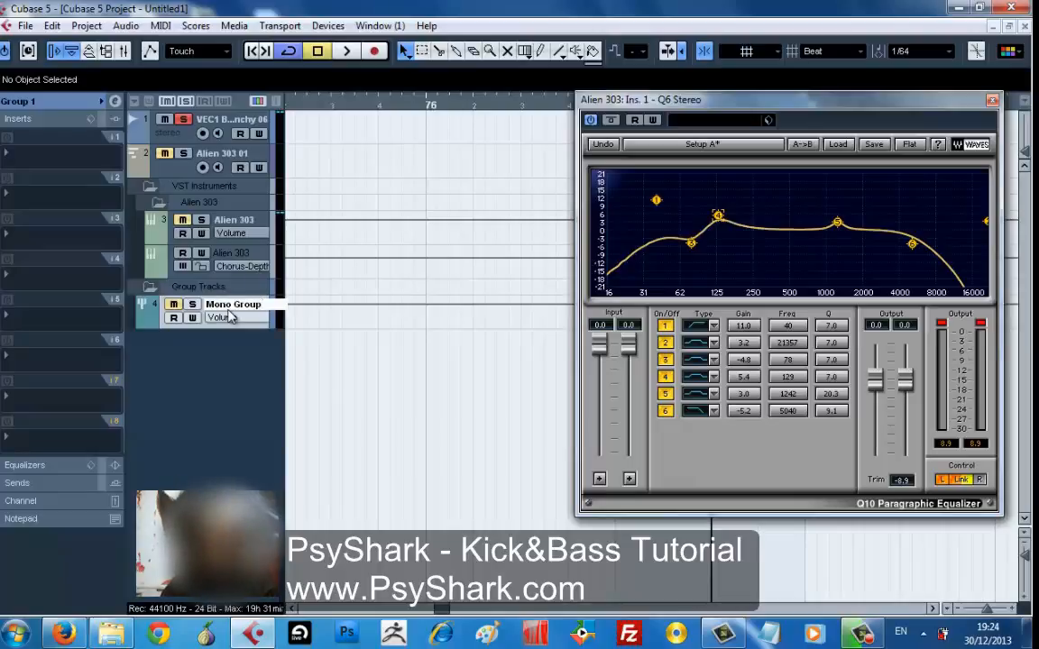
key(Return)
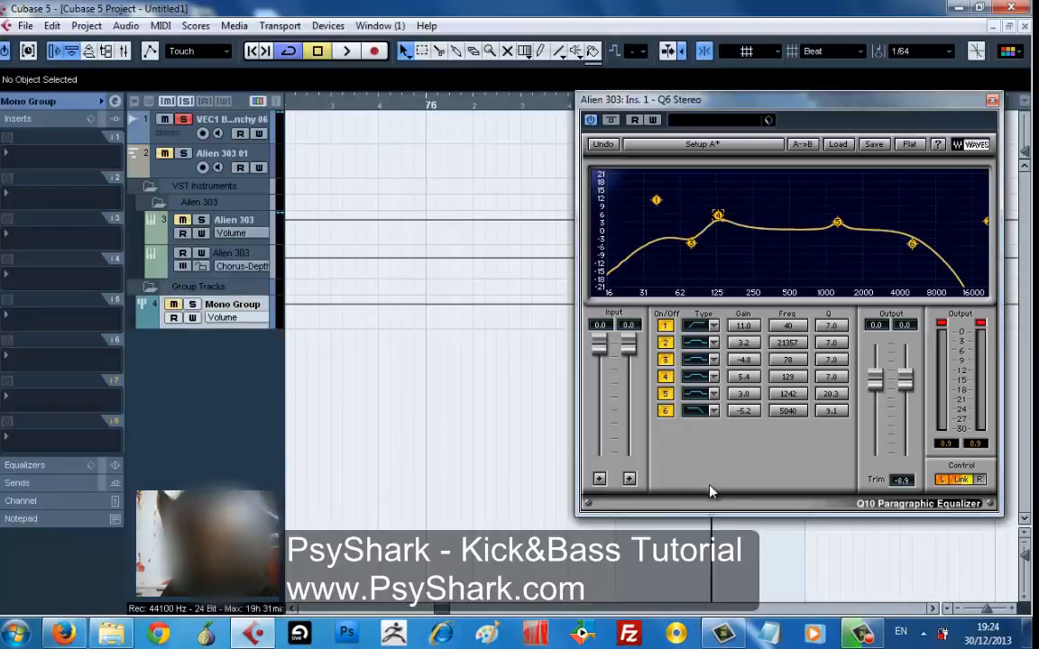
click(856, 636)
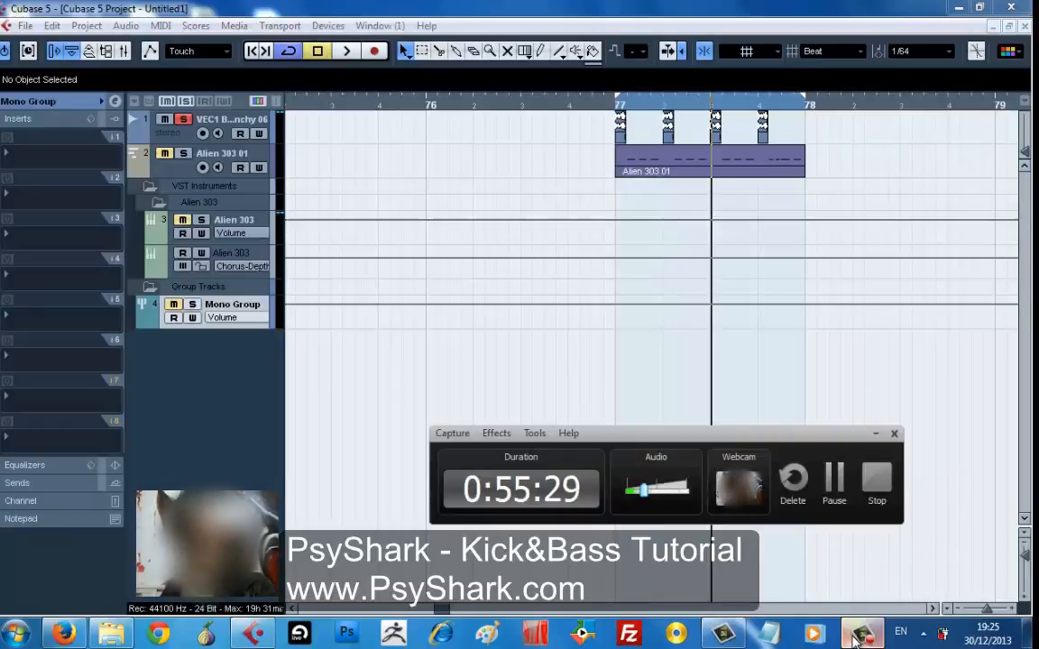
click(857, 636)
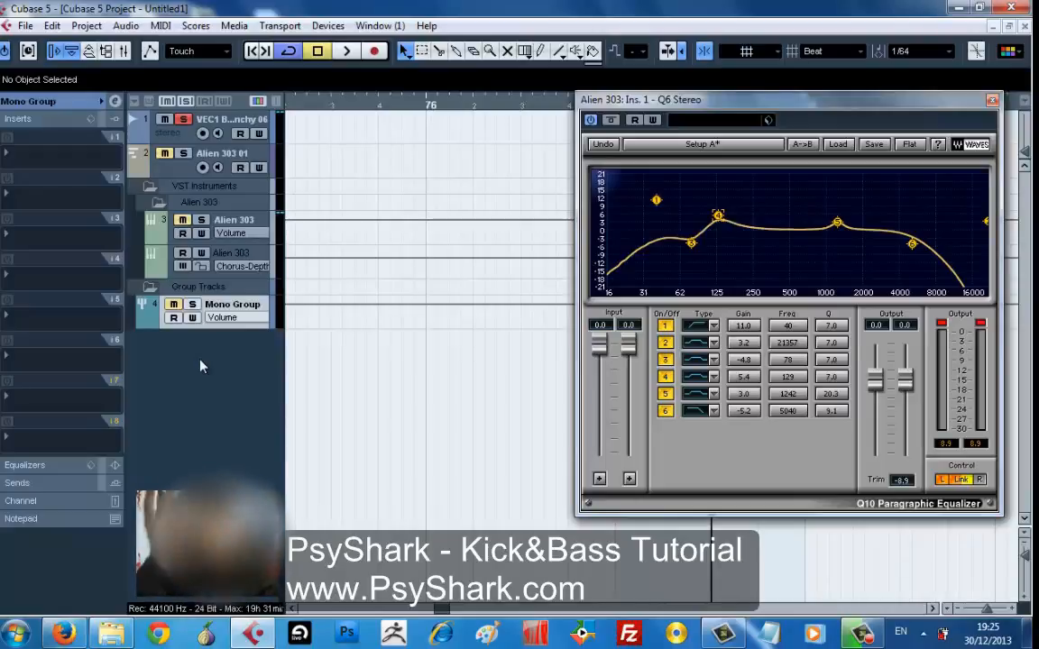
- Play the loop, route the kick track's output to Mono Group, and unmute and solo the group track
key(space)
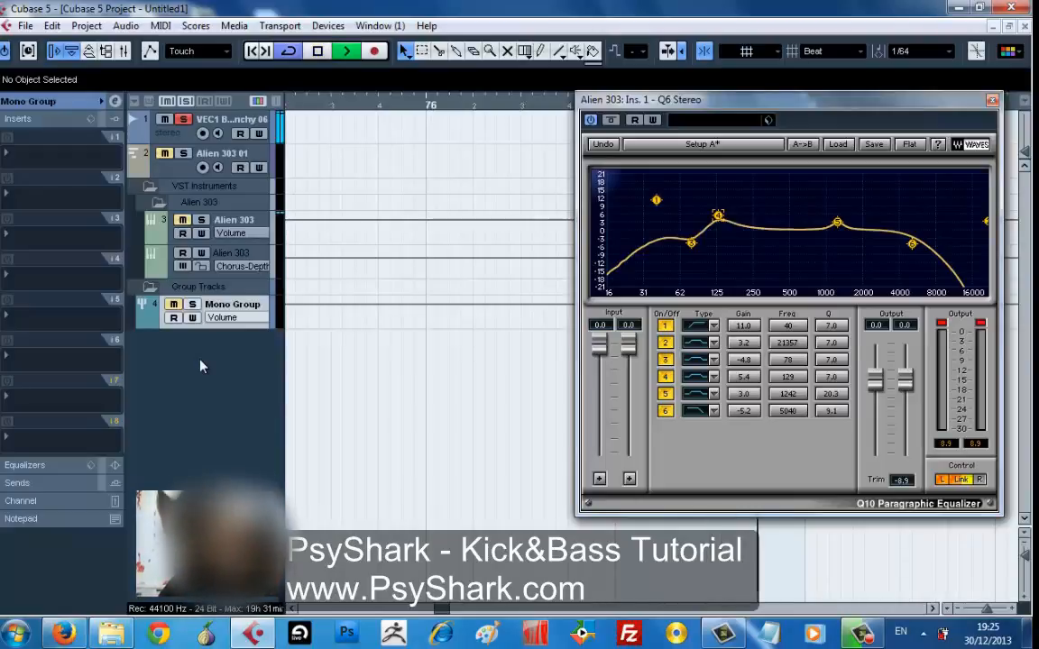
click(181, 136)
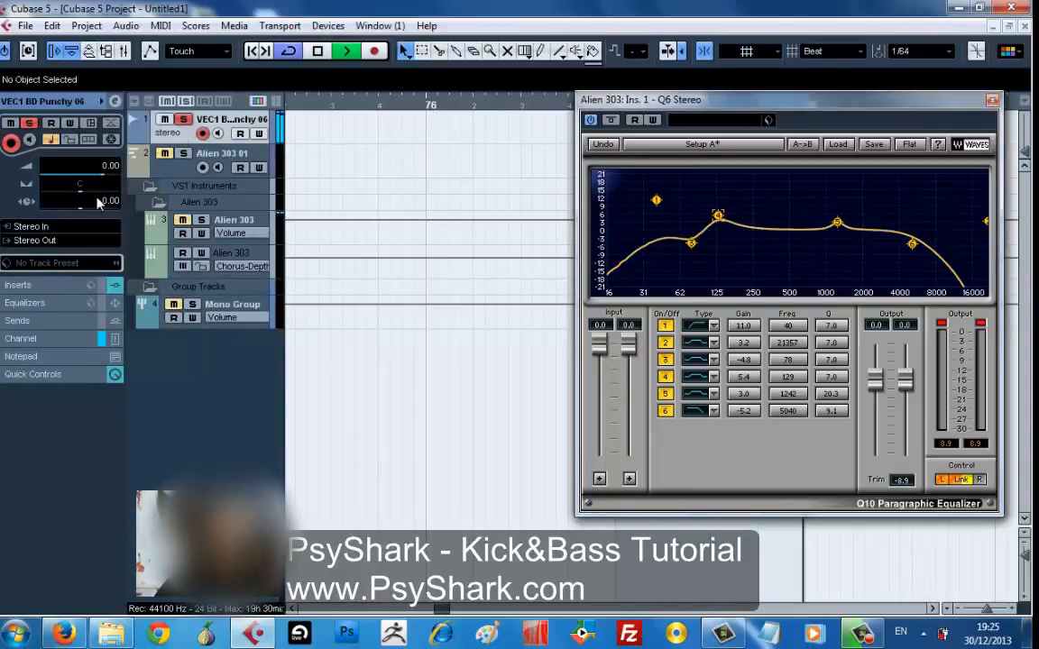
click(76, 247)
click(71, 240)
click(70, 240)
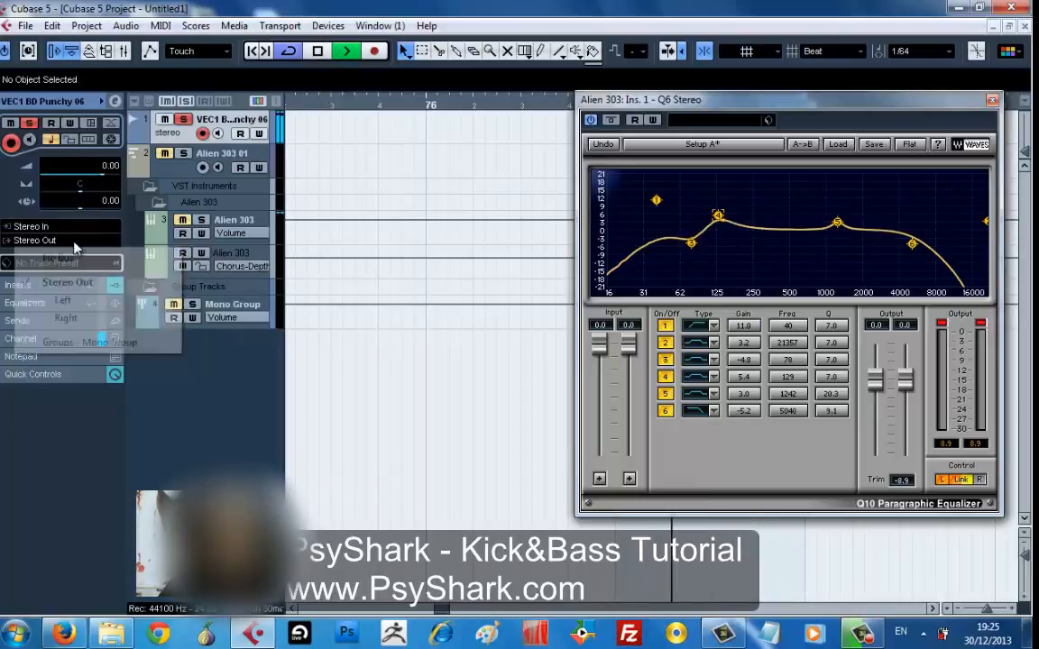
click(82, 345)
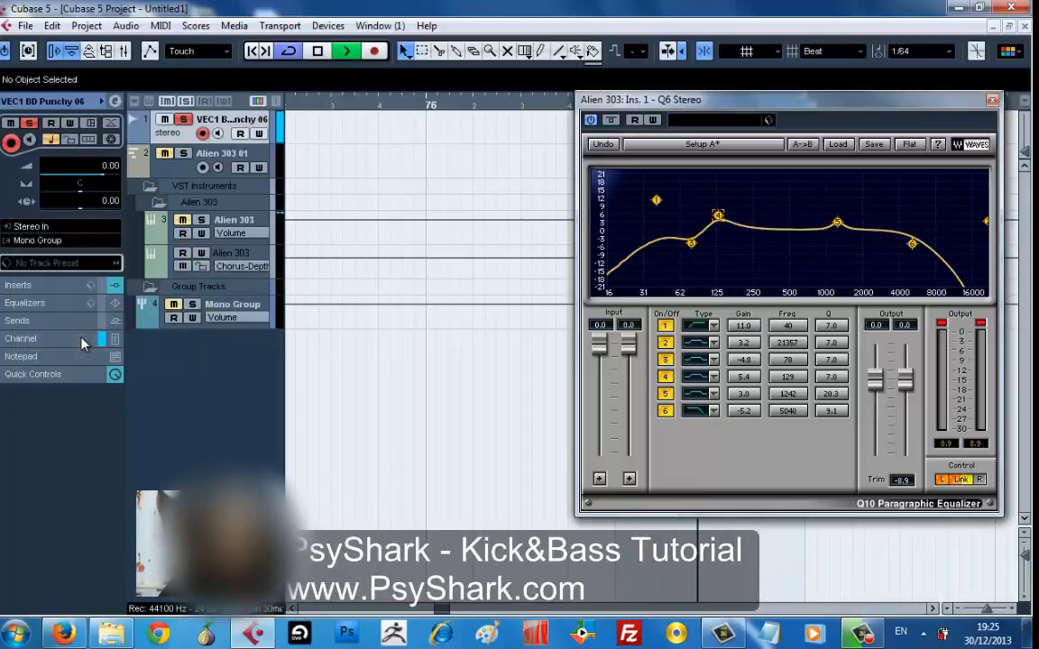
click(174, 304)
click(192, 305)
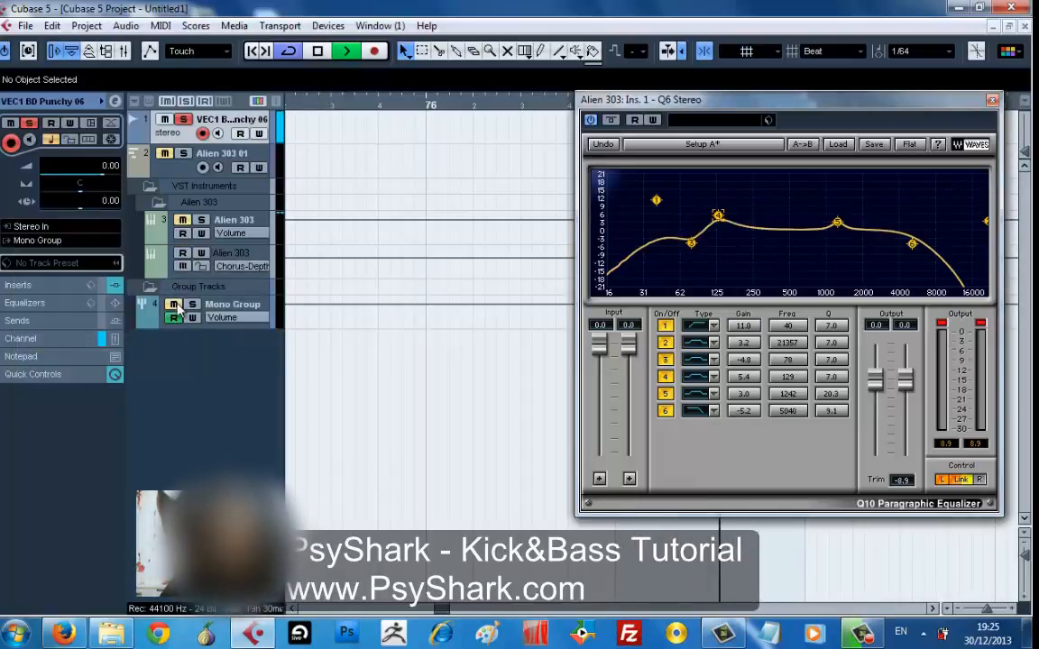
- Set the kick track's output back to Stereo Out and stop playback
click(69, 241)
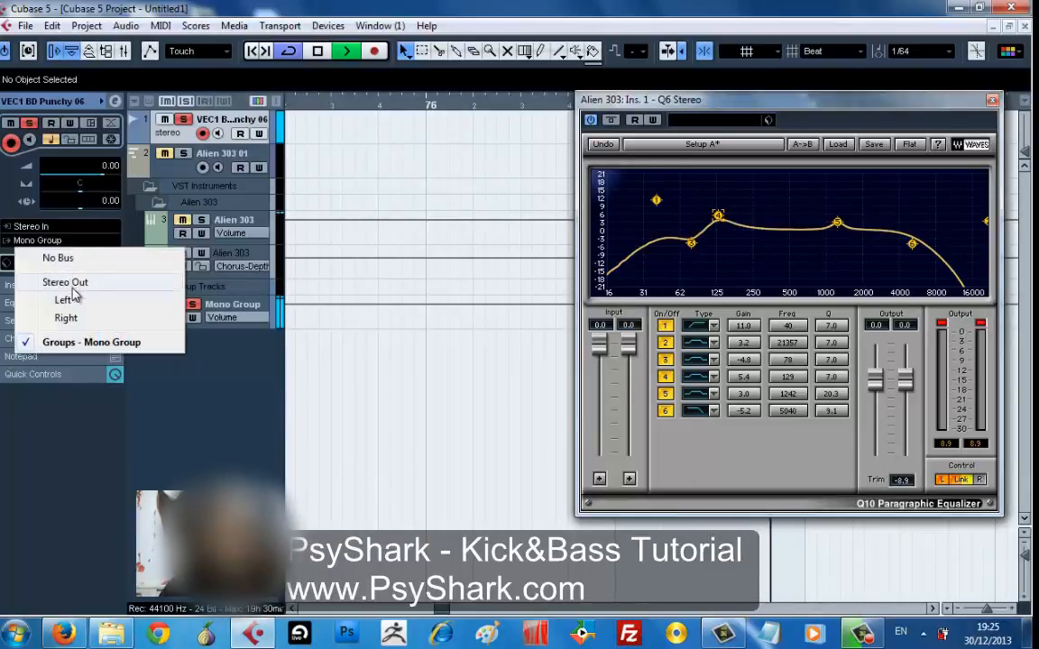
click(70, 281)
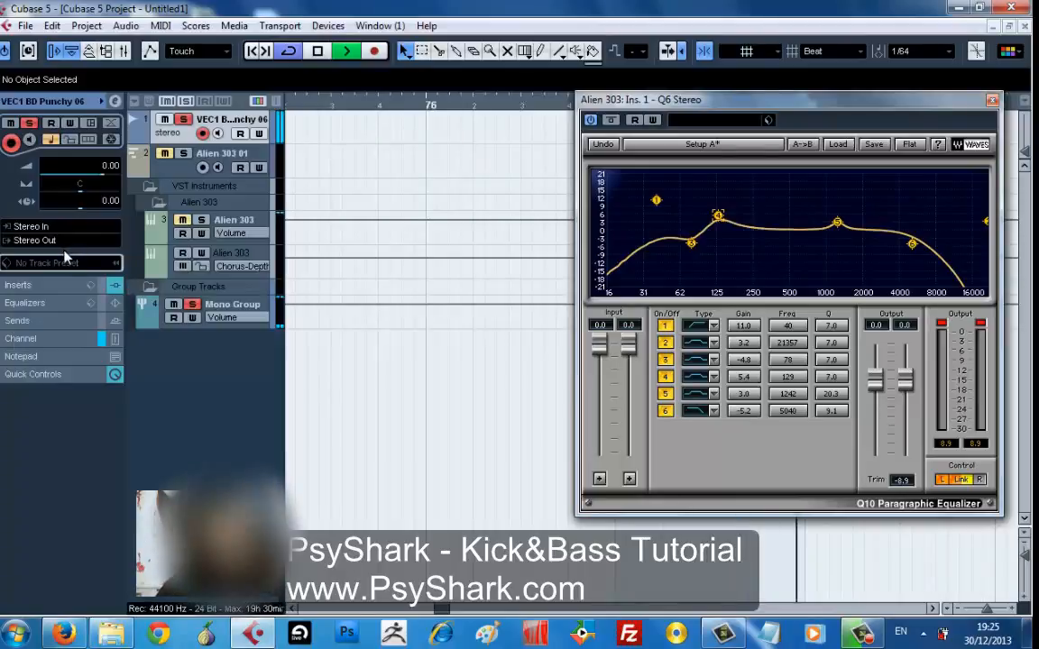
key(space)
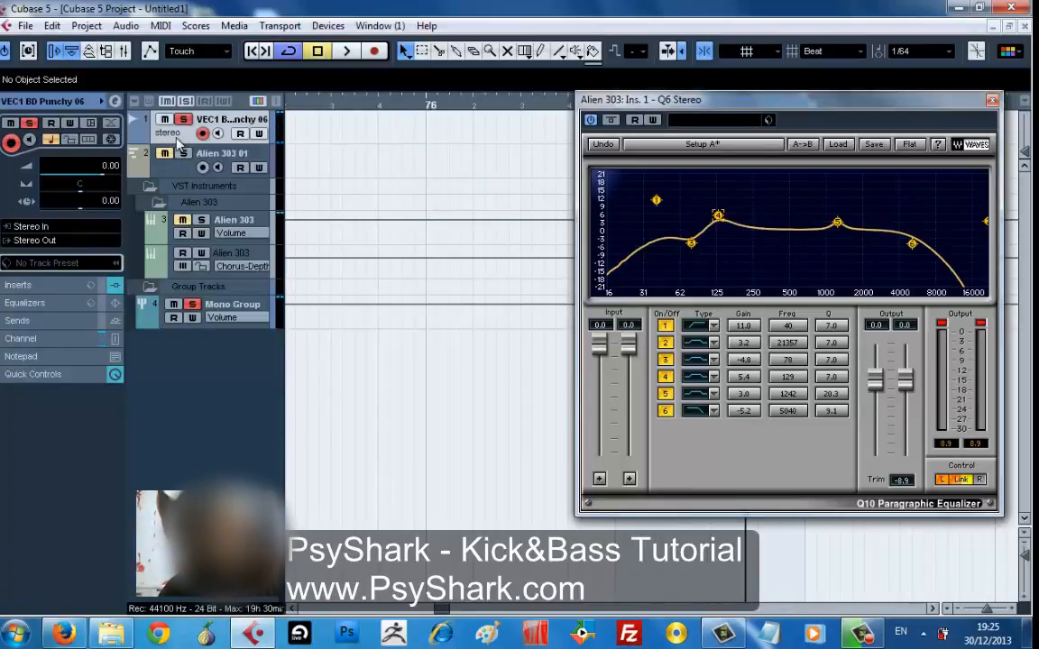
- Assign Mono Group to the kick track's first send slot and activate the send
click(115, 331)
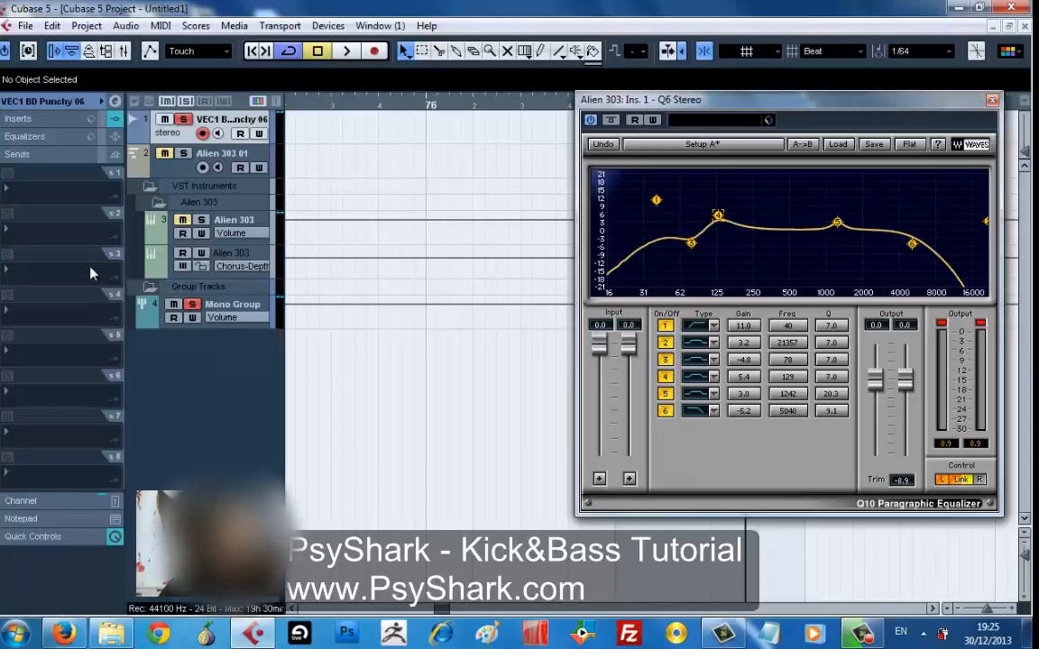
click(49, 166)
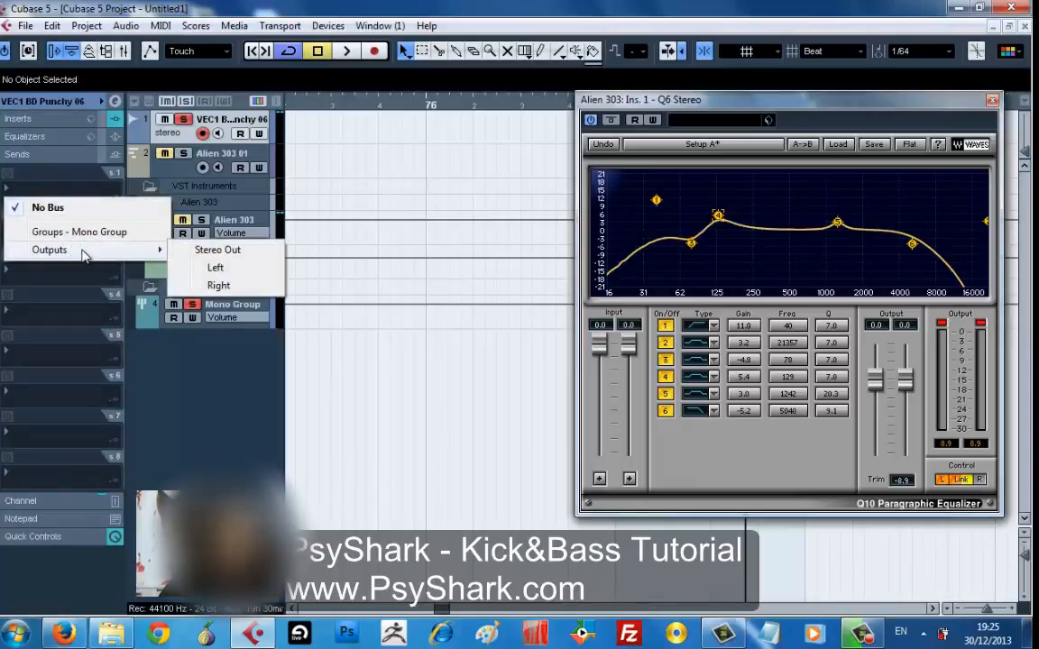
click(124, 234)
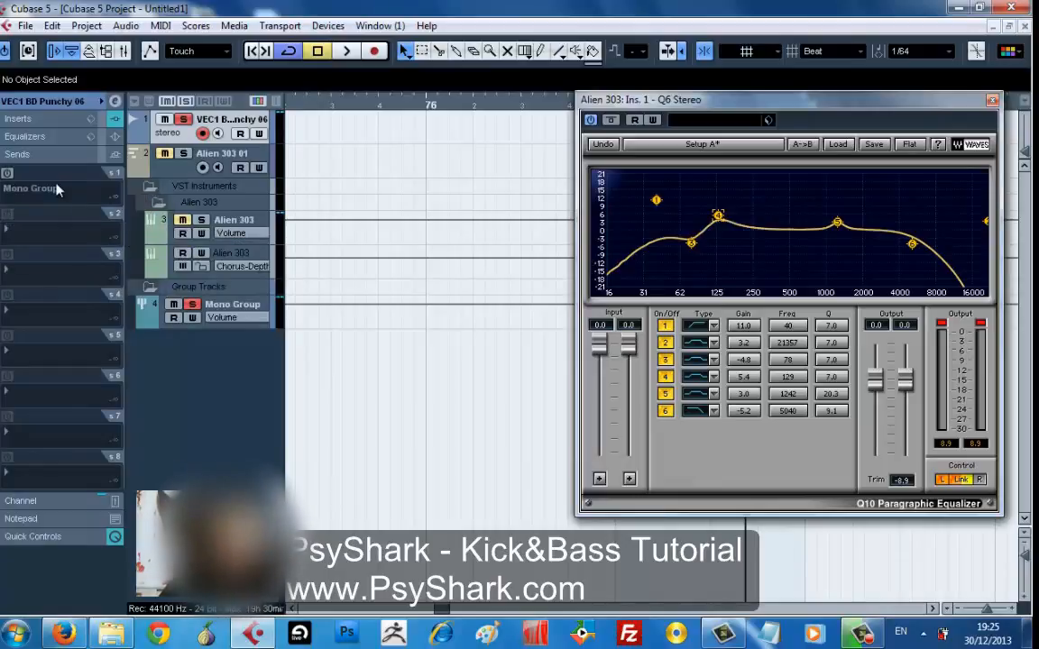
click(9, 172)
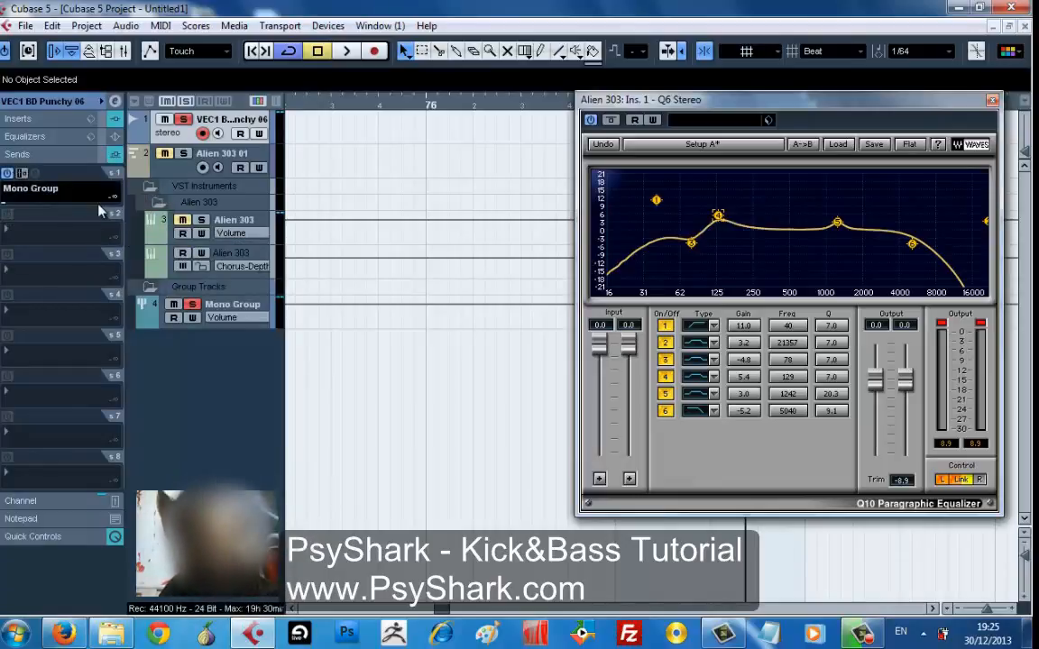
- Clear the Stereo Out clip indicator in the mixer and play the loop to check the kick's output level
key(F3)
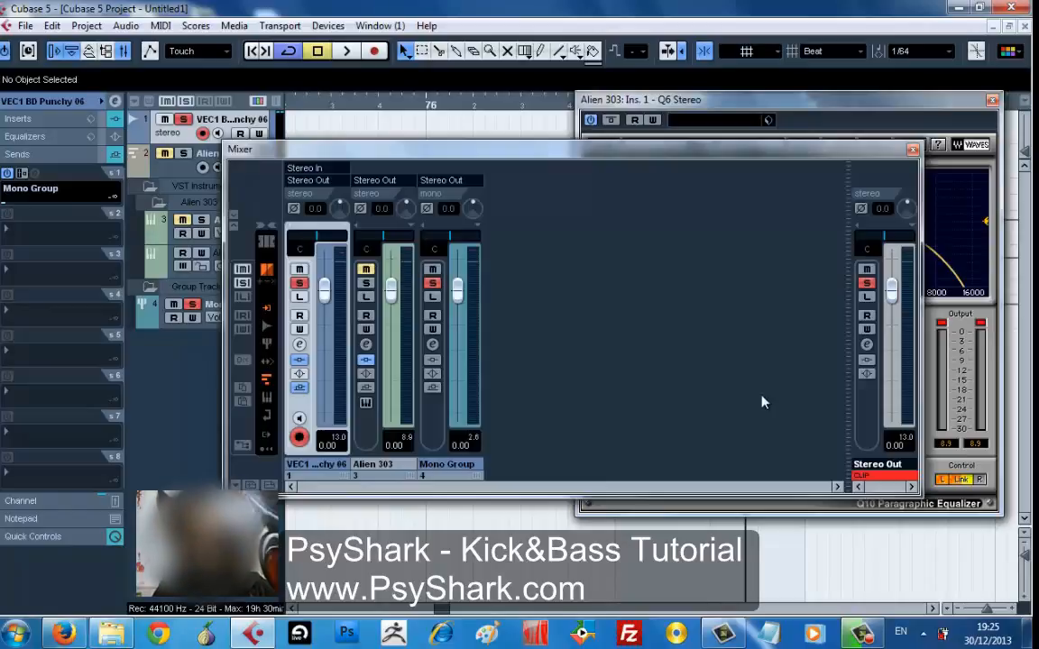
click(899, 477)
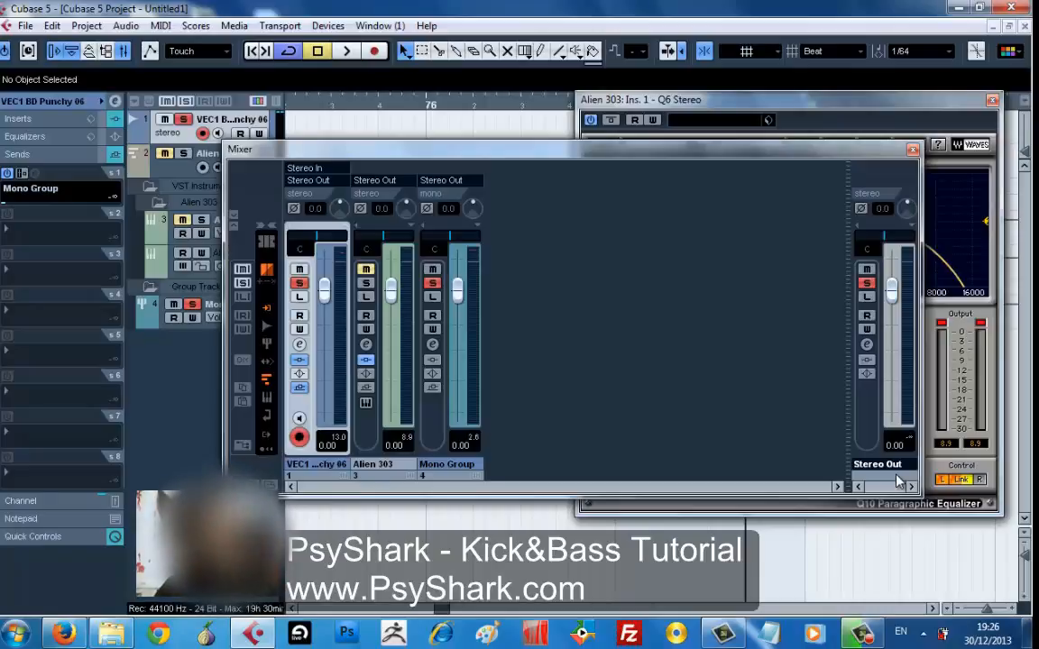
key(space)
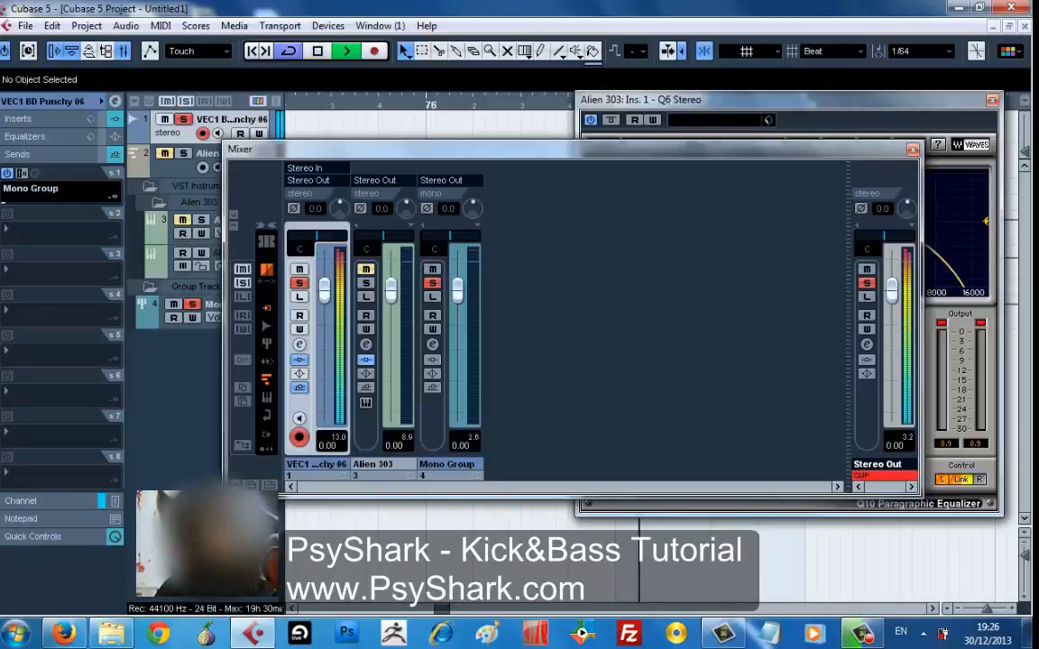
click(912, 150)
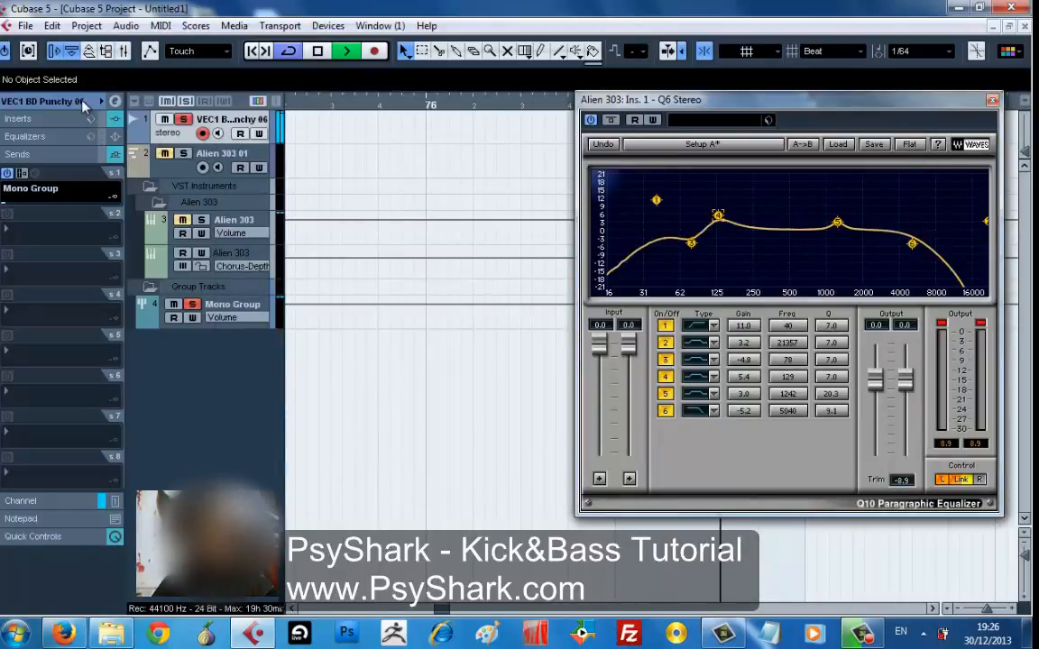
click(82, 103)
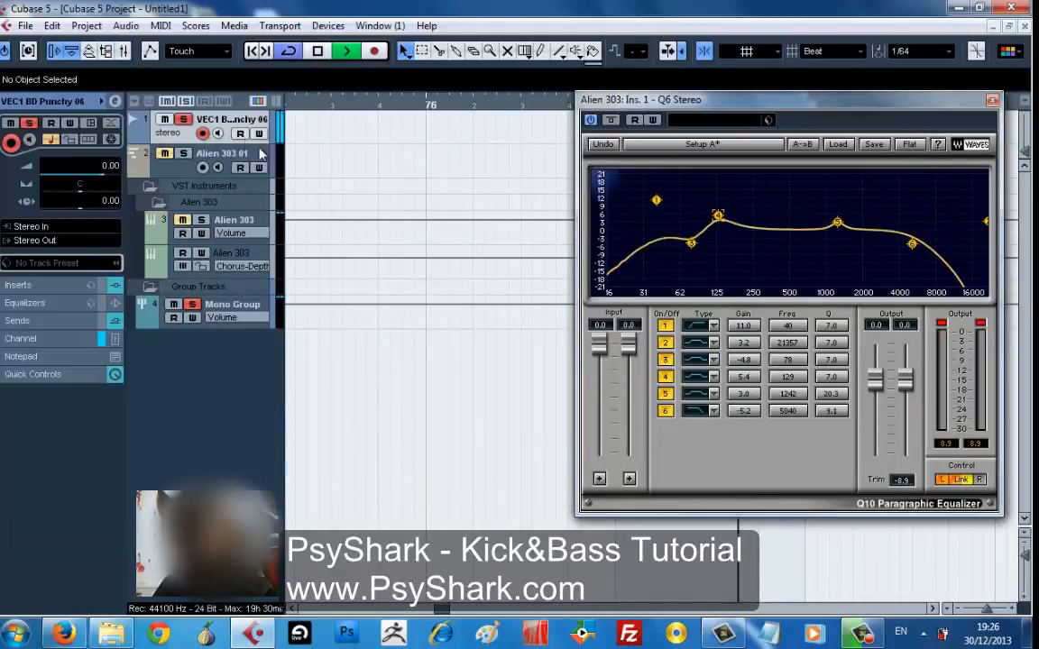
key(F3)
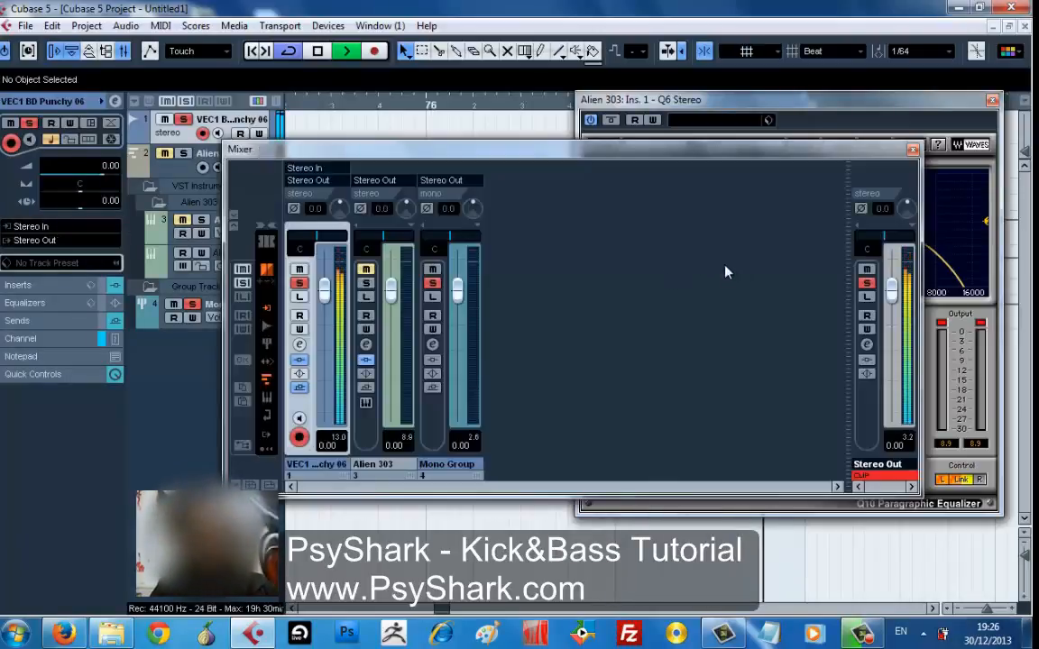
- Lower the kick's fader in stages to about -15.6, -19.4 and -27.7 dB, resetting the Stereo Out peak meter after each change
drag(324, 291, 324, 371)
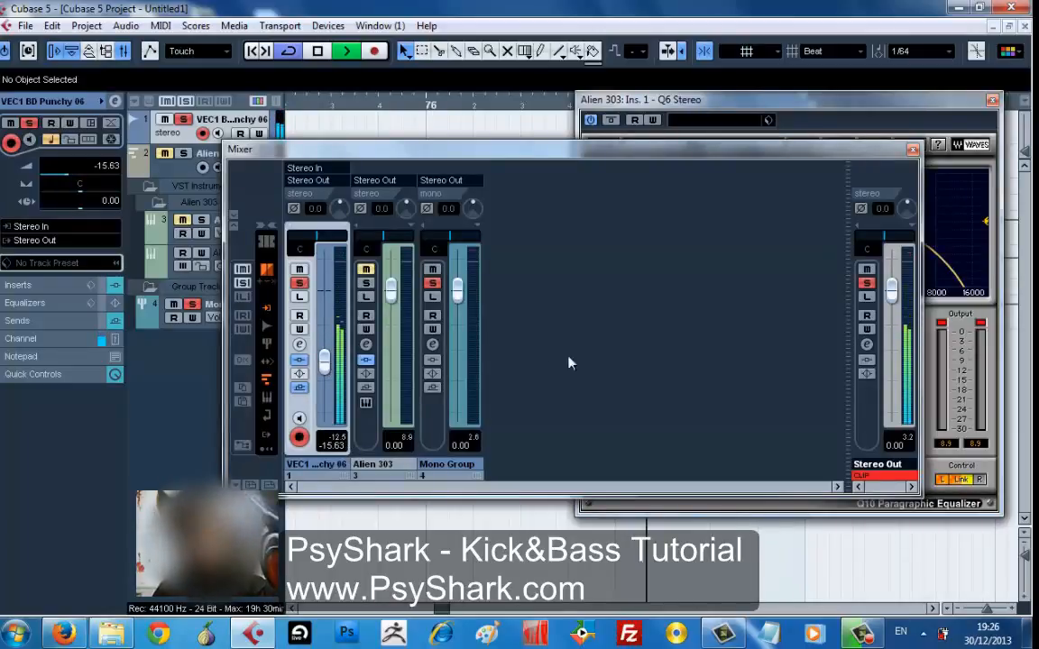
click(907, 438)
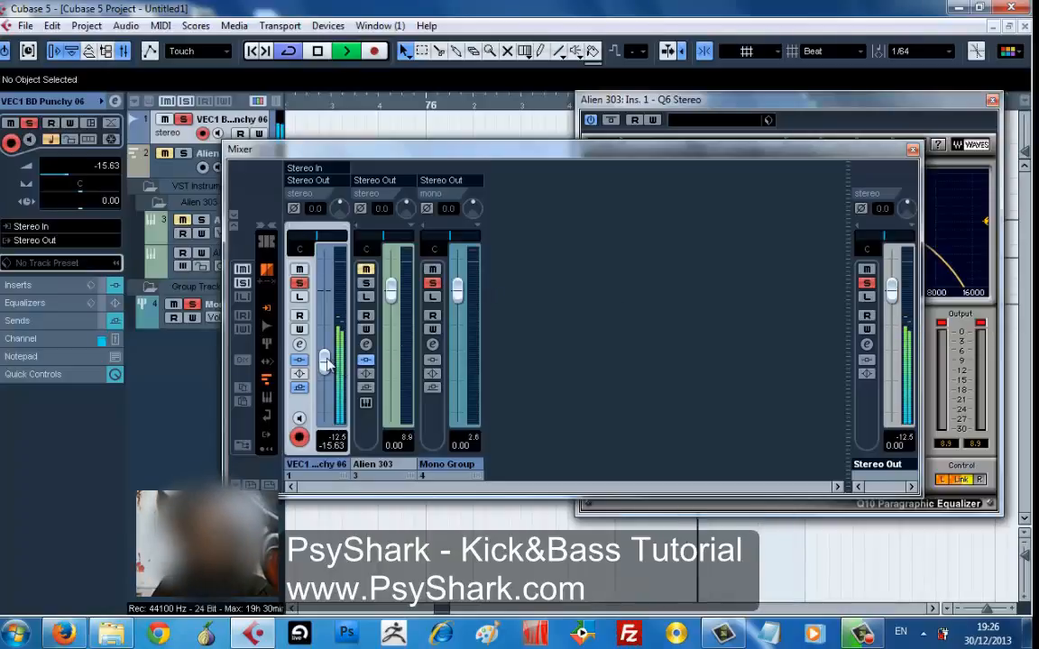
drag(325, 361, 325, 371)
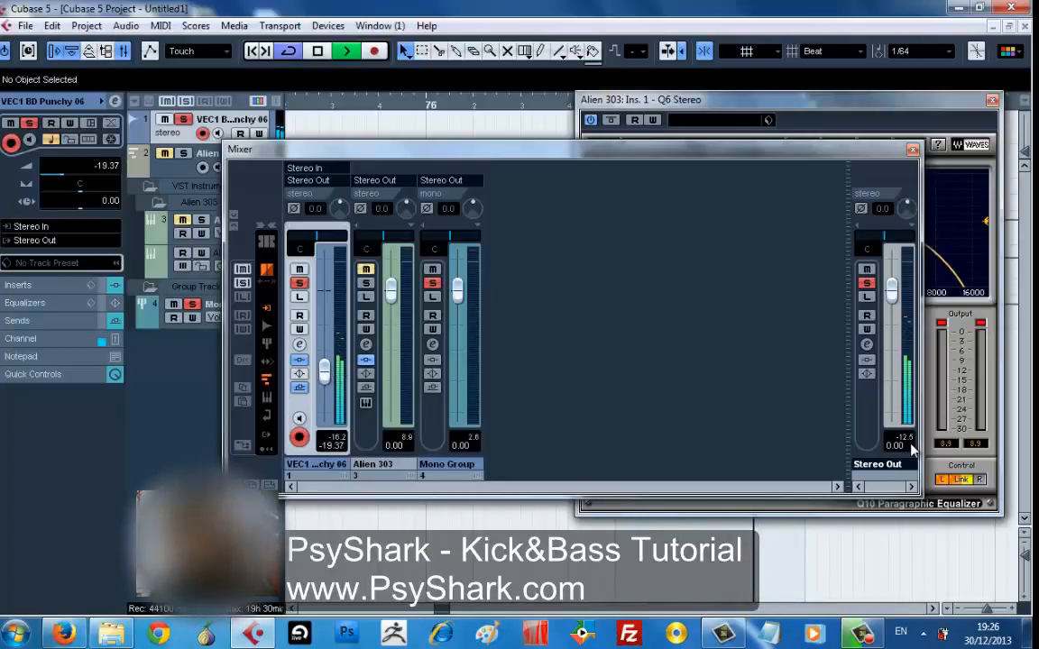
click(909, 440)
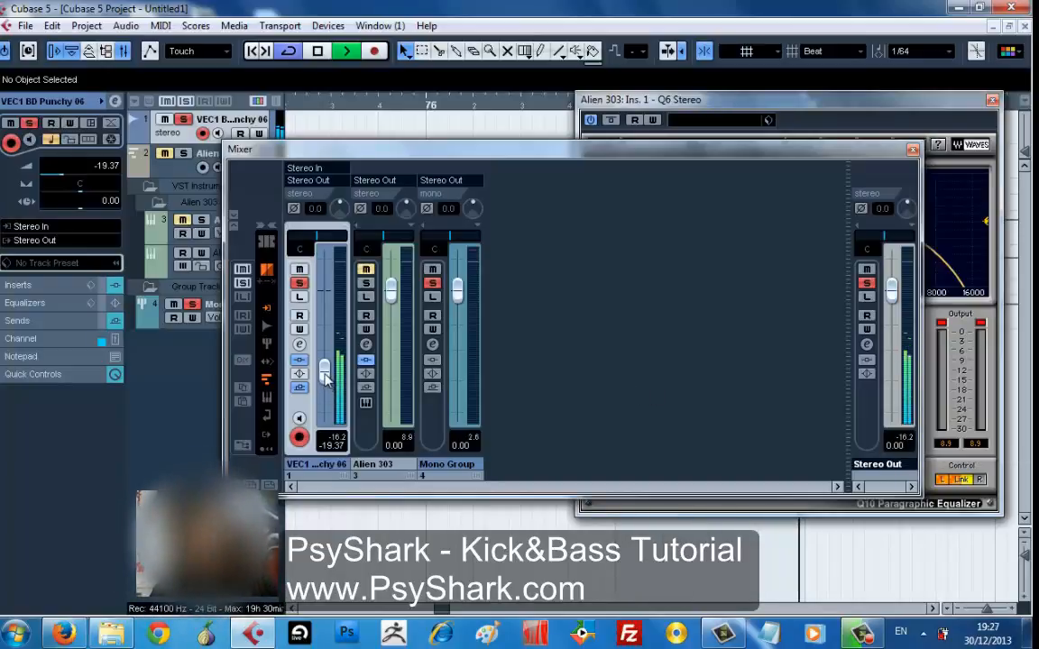
drag(326, 378, 327, 392)
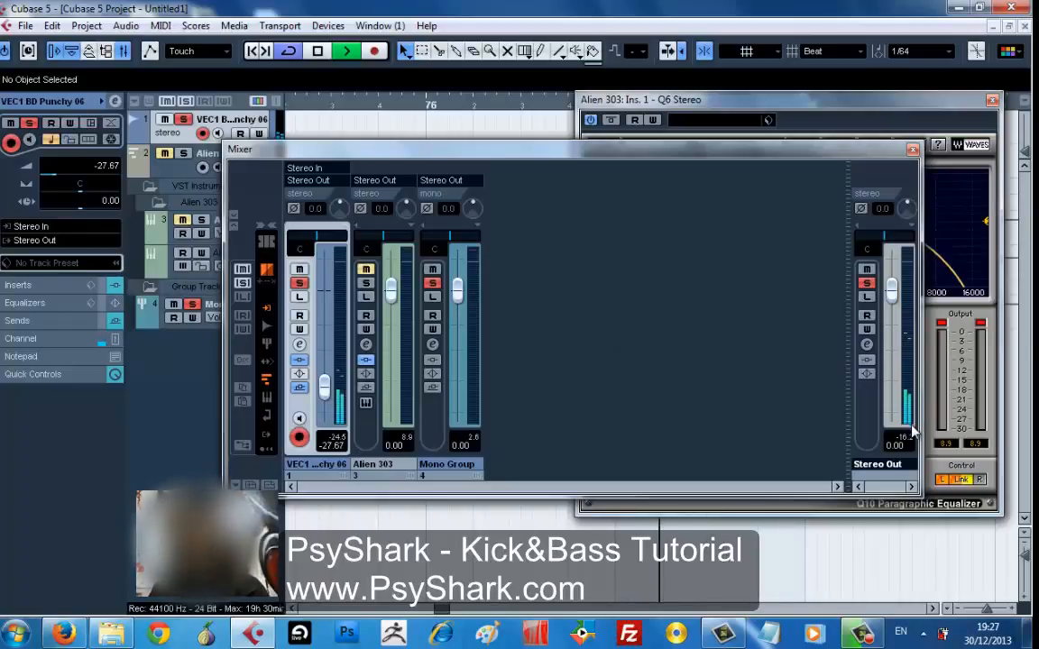
click(913, 444)
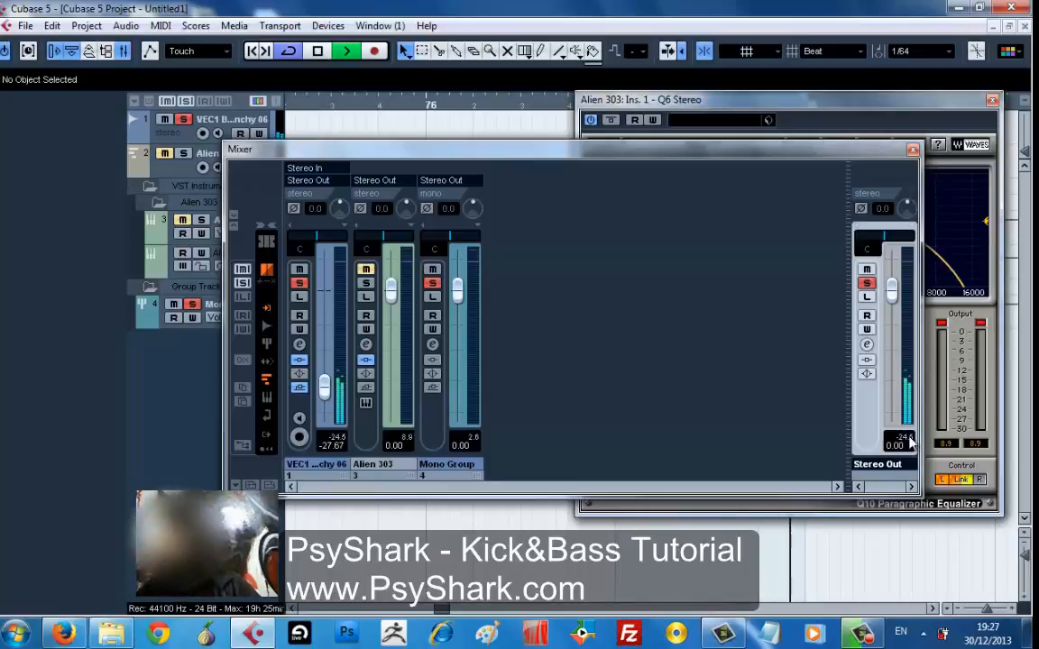
key(space)
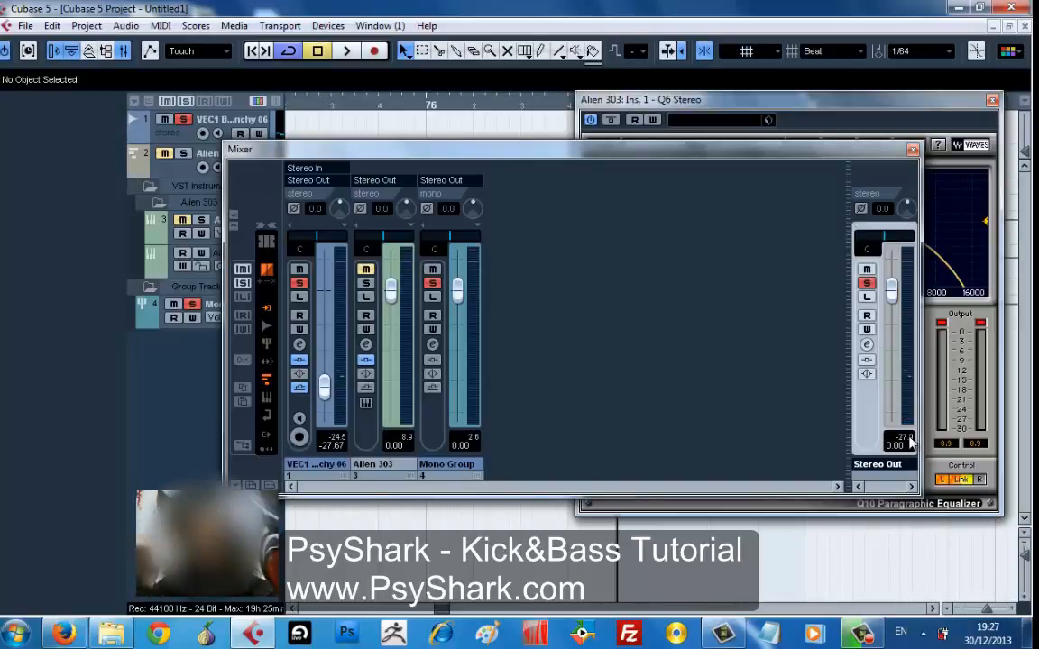
- Play the loop and raise the kick channel's fader to about -13.8 dB
key(space)
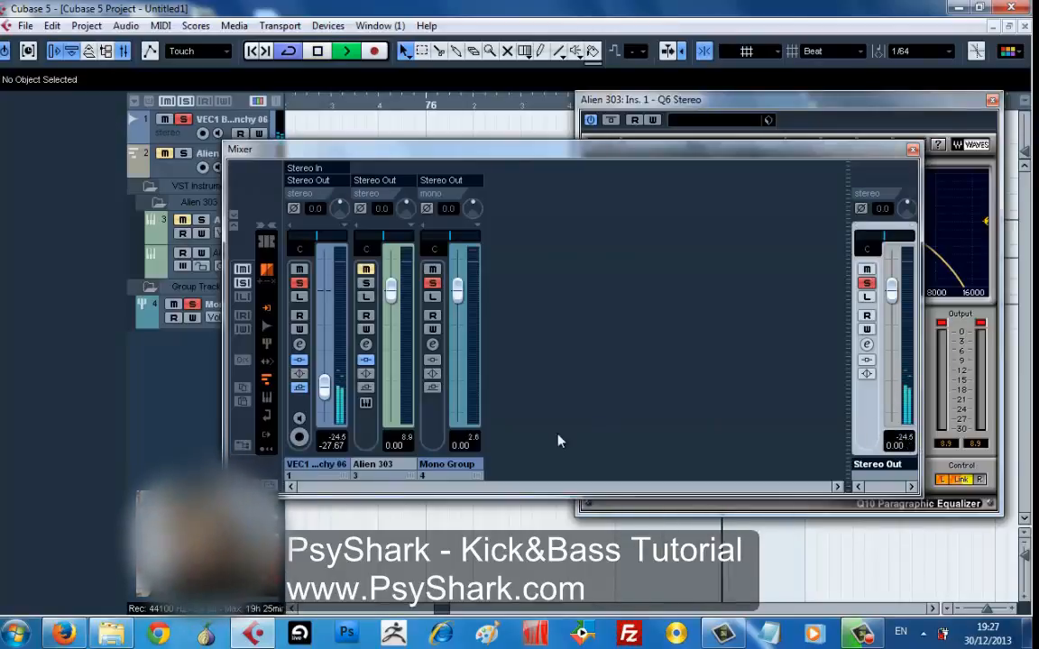
drag(323, 385, 326, 363)
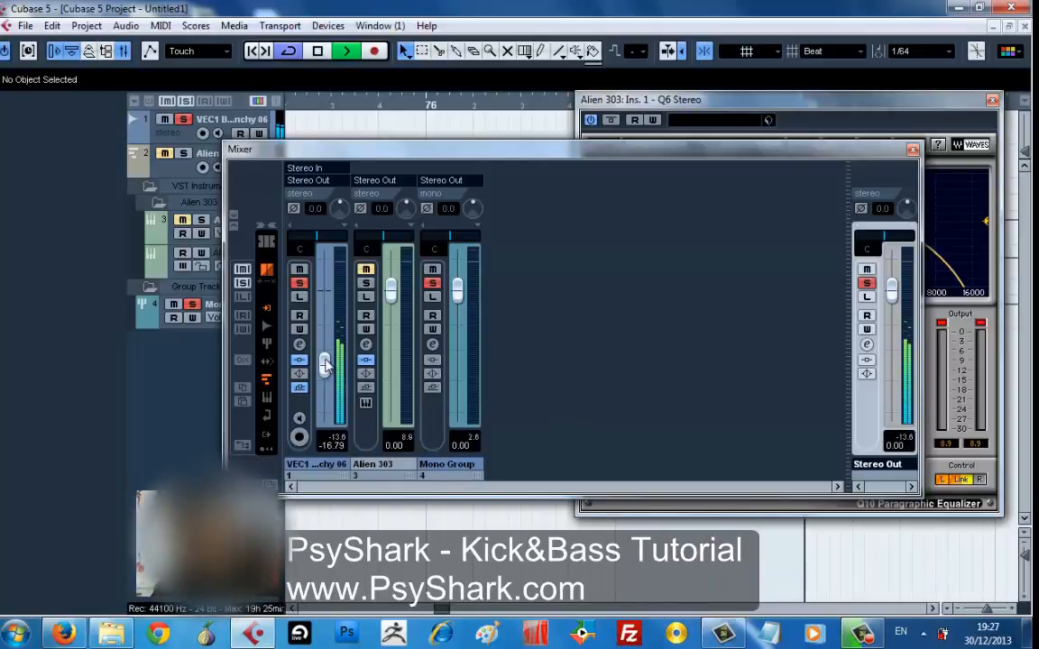
drag(325, 362, 325, 353)
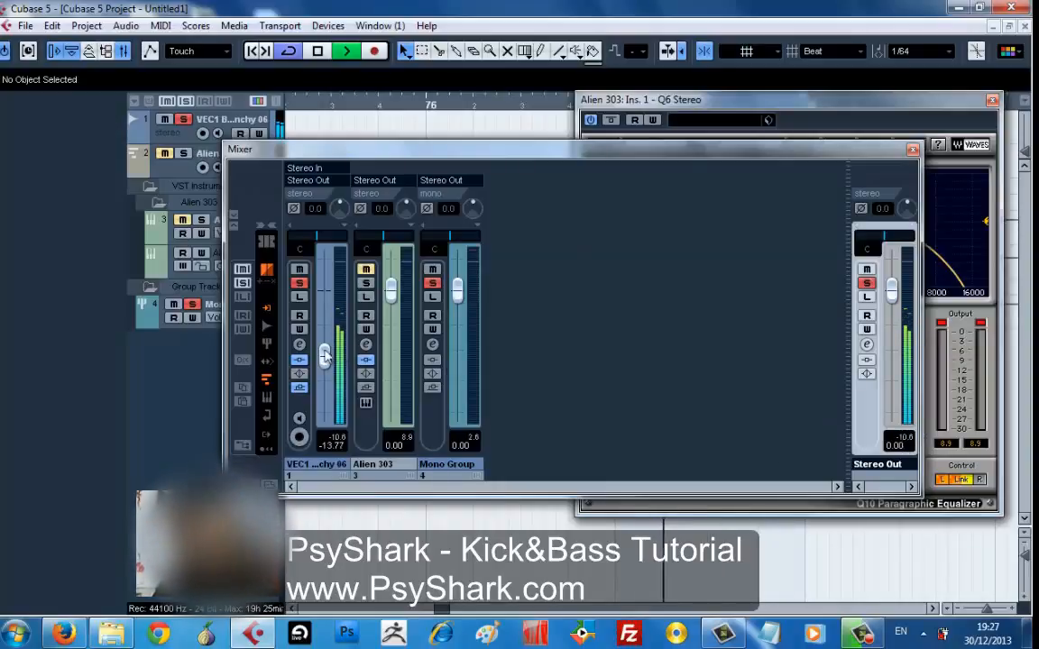
- Adjust the kick's fader in stages to about -12.8, -8.4 and -12.1 dB during playback, resetting the Stereo Out peak meter
drag(325, 359, 325, 355)
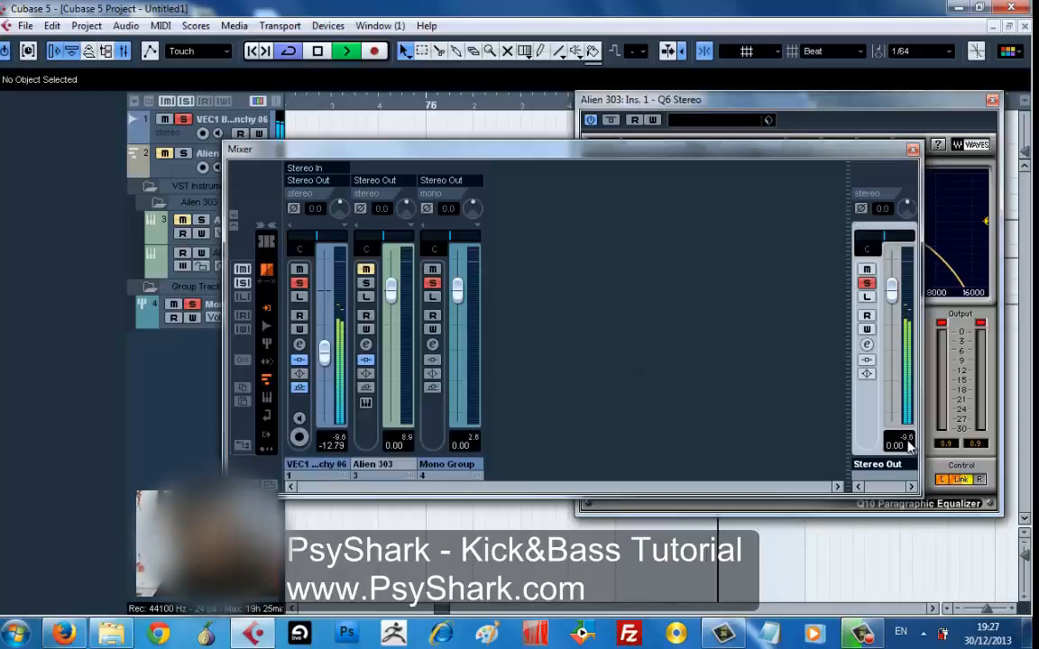
mouse_move(325, 353)
mouse_down()
mouse_move(320, 289)
mouse_move(323, 341)
mouse_up()
key(space)
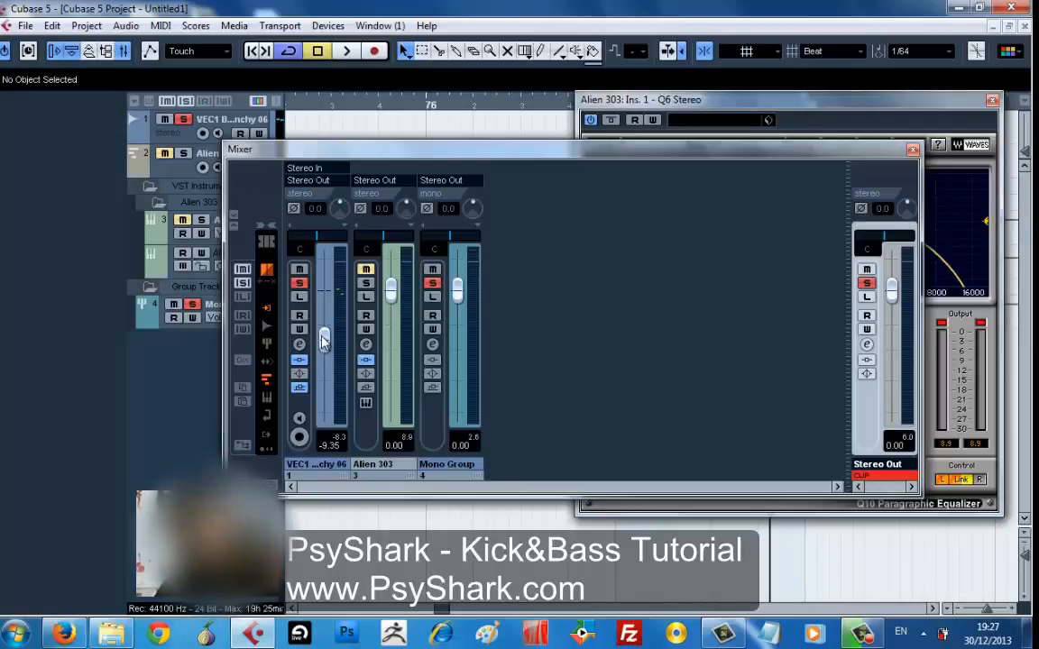
key(space)
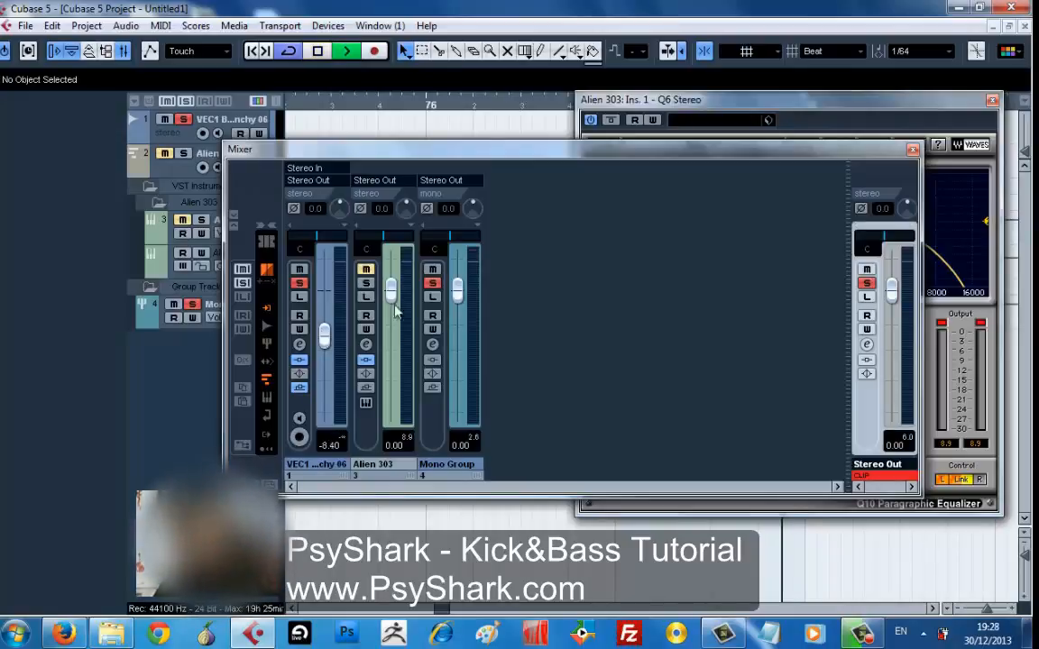
key(space)
click(912, 440)
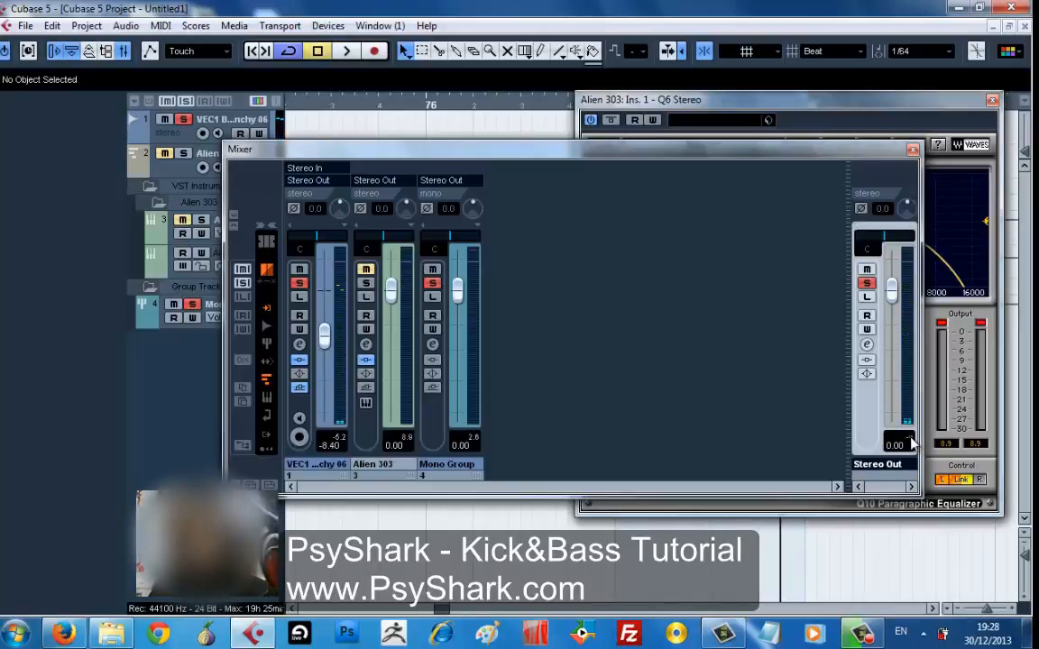
key(space)
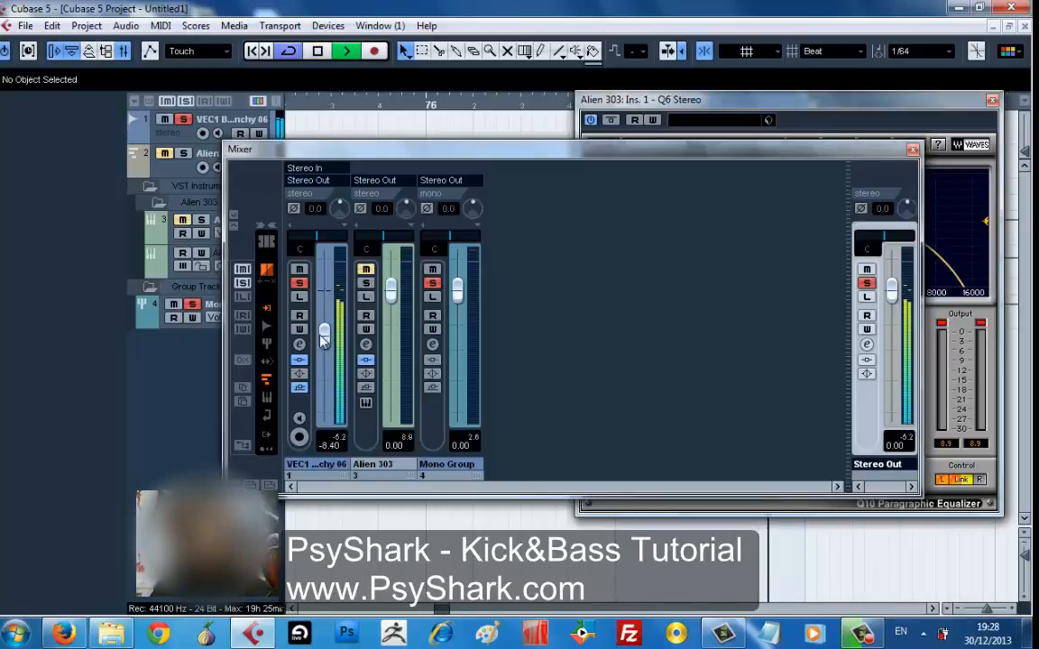
drag(323, 335, 326, 354)
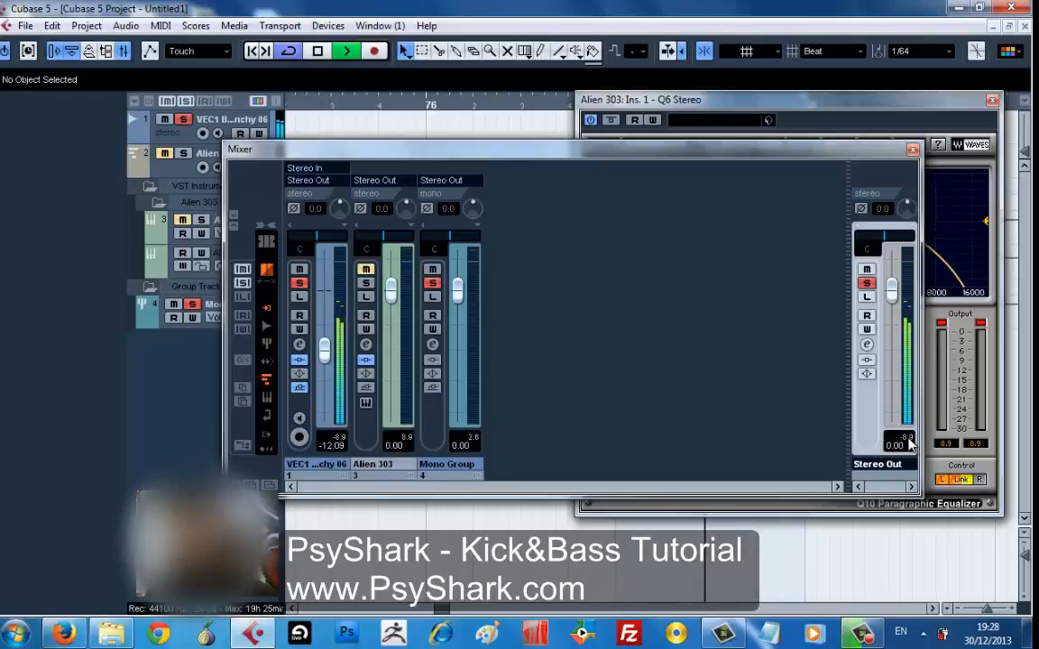
key(space)
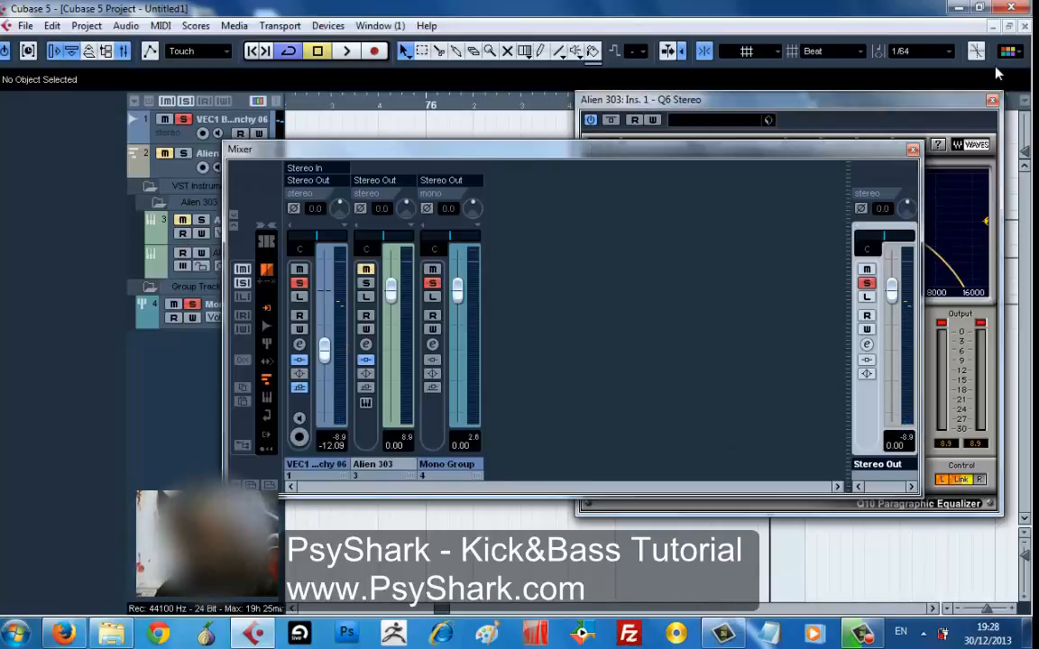
- Hide the mixer, toggle the kick track's mute and restore its solo, and play the loop with the kick track selected
key(F3)
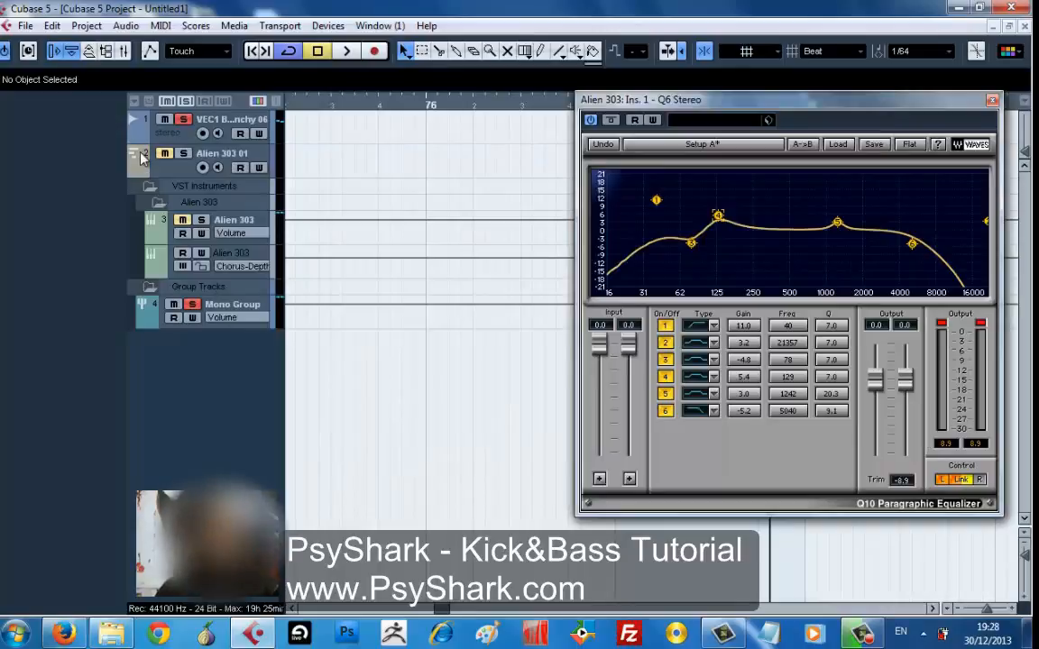
click(163, 121)
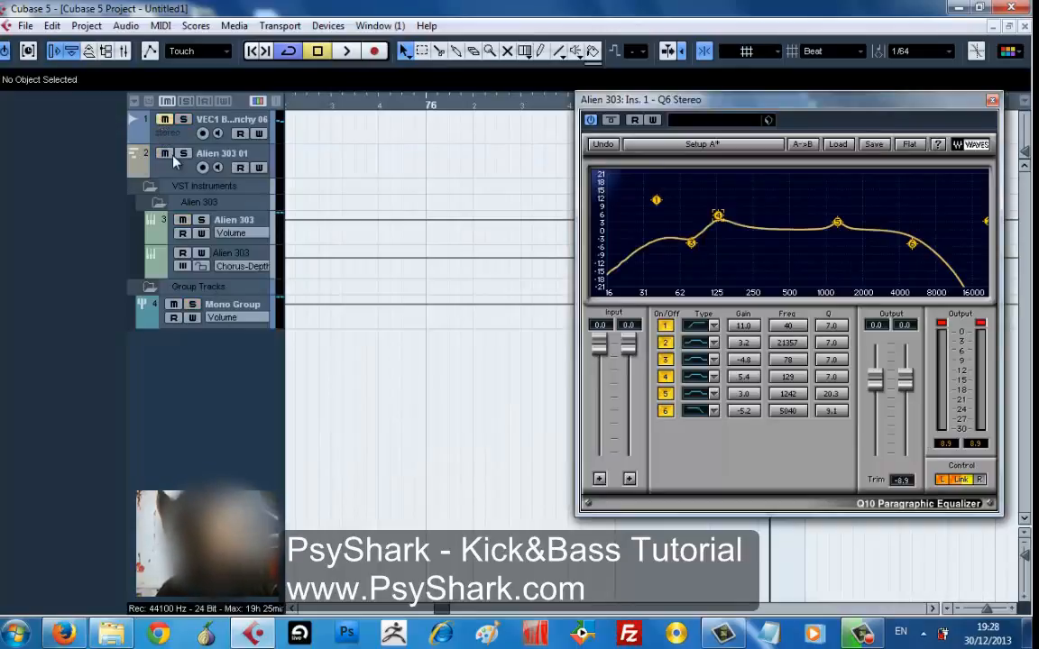
click(183, 121)
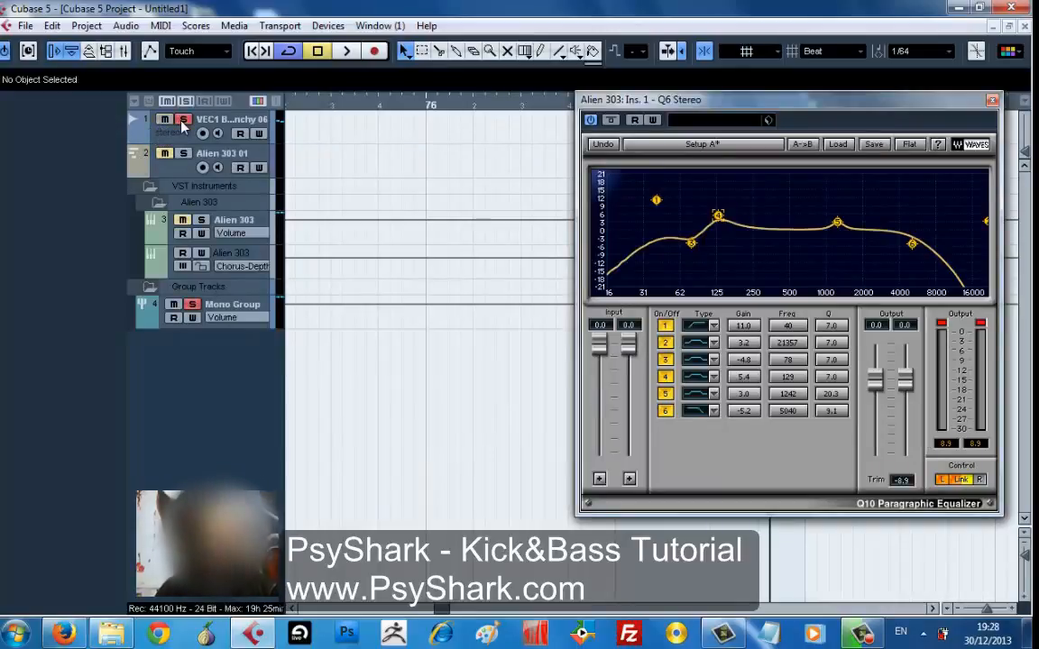
click(175, 136)
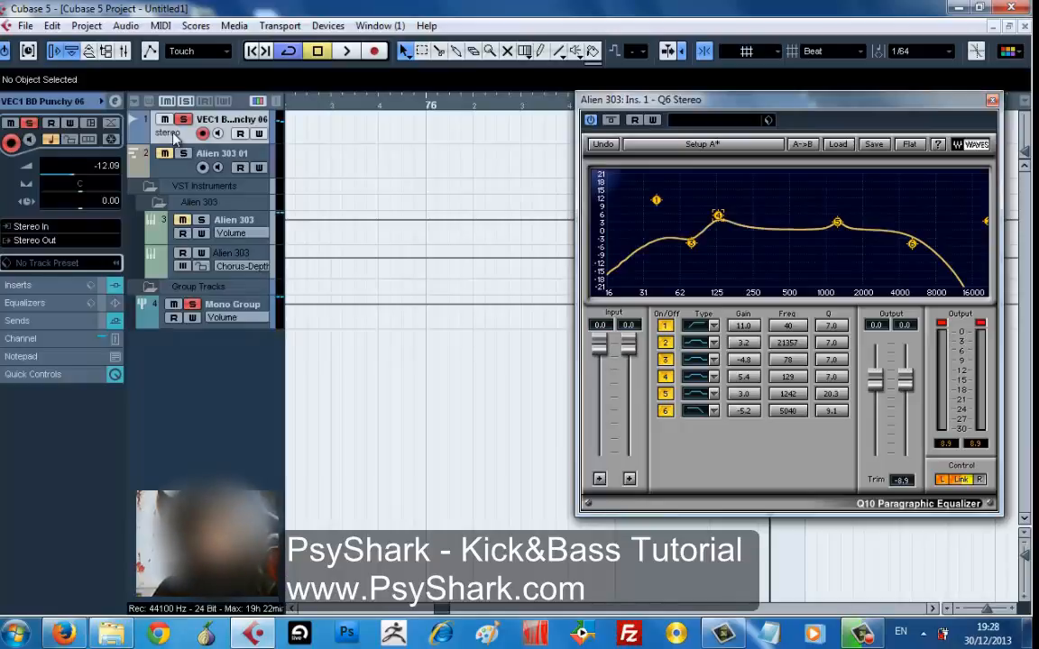
key(space)
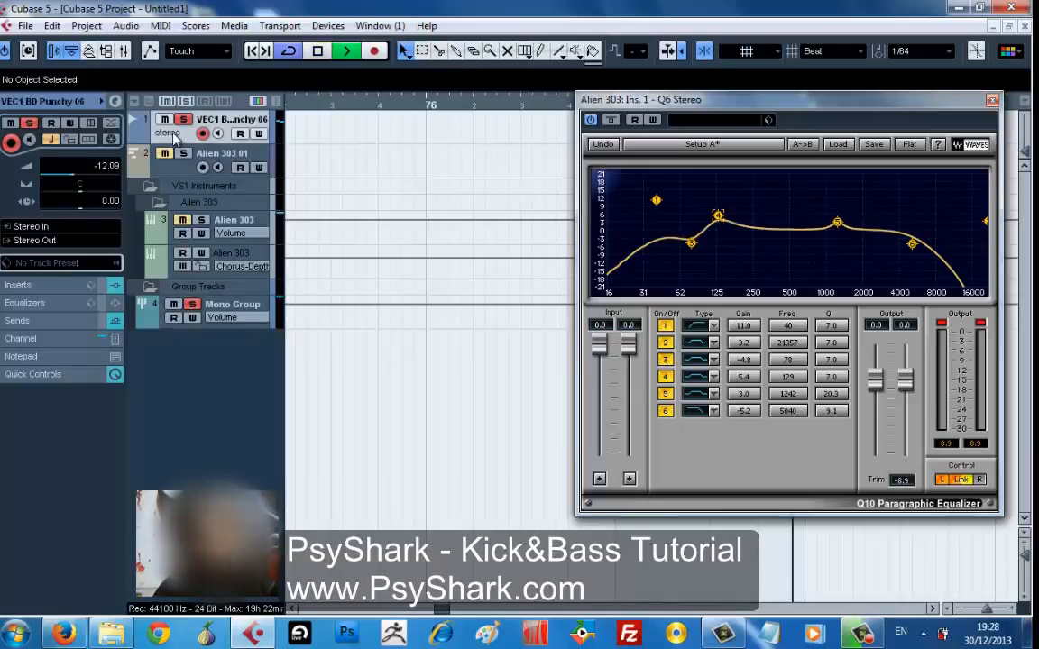
- Apply the output trim in the Alien 303's Q6 equalizer to reach 2.9, and reopen the mixer to check the Stereo Out peak
key(Return)
click(902, 480)
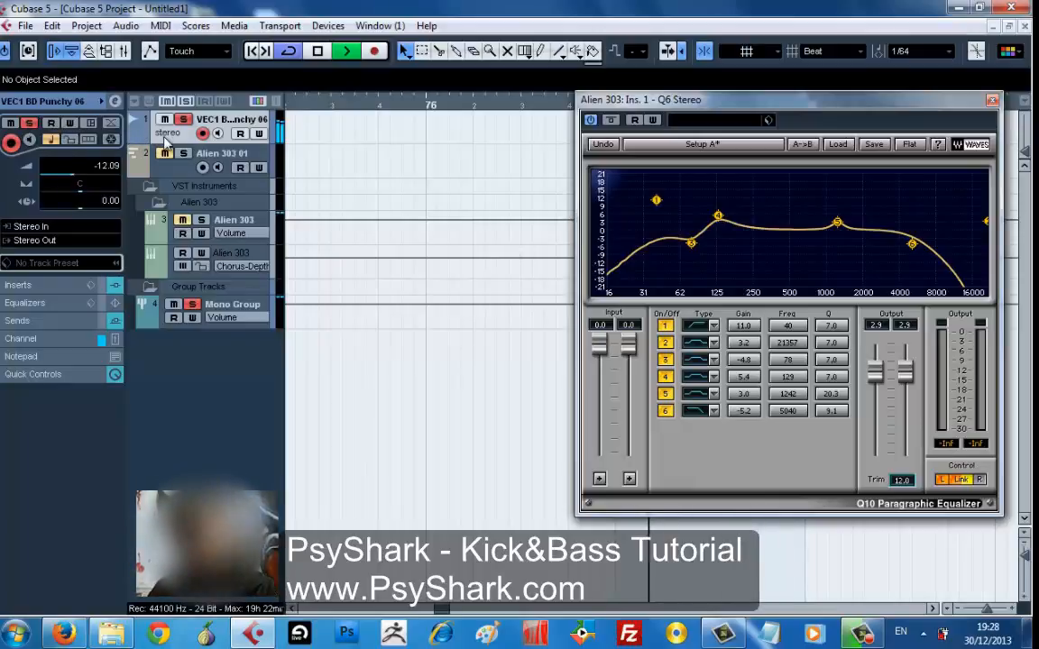
key(F3)
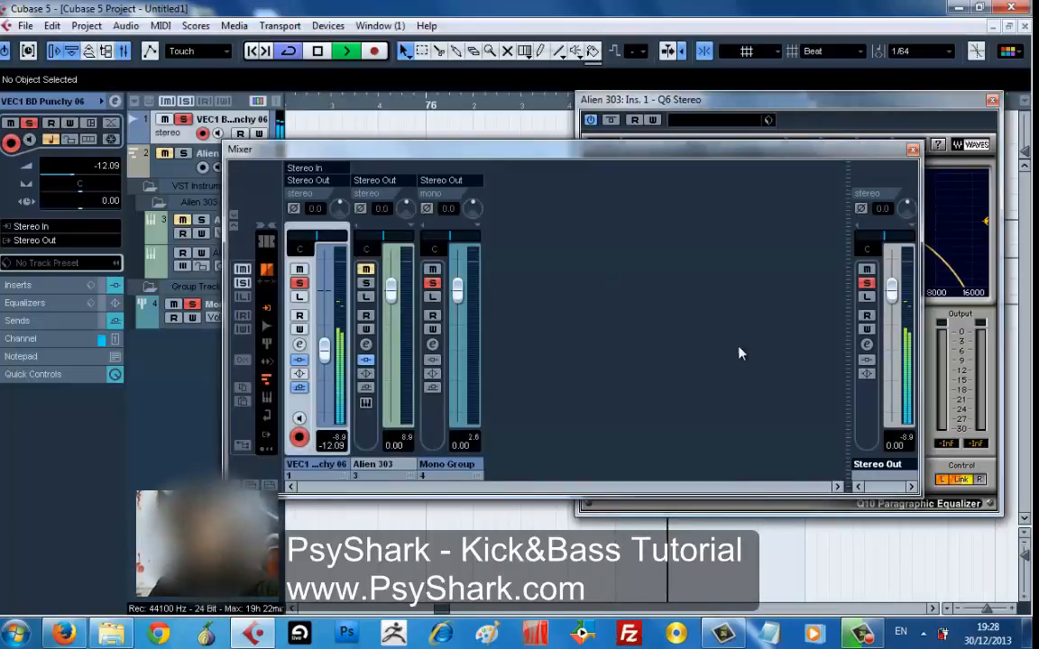
click(893, 446)
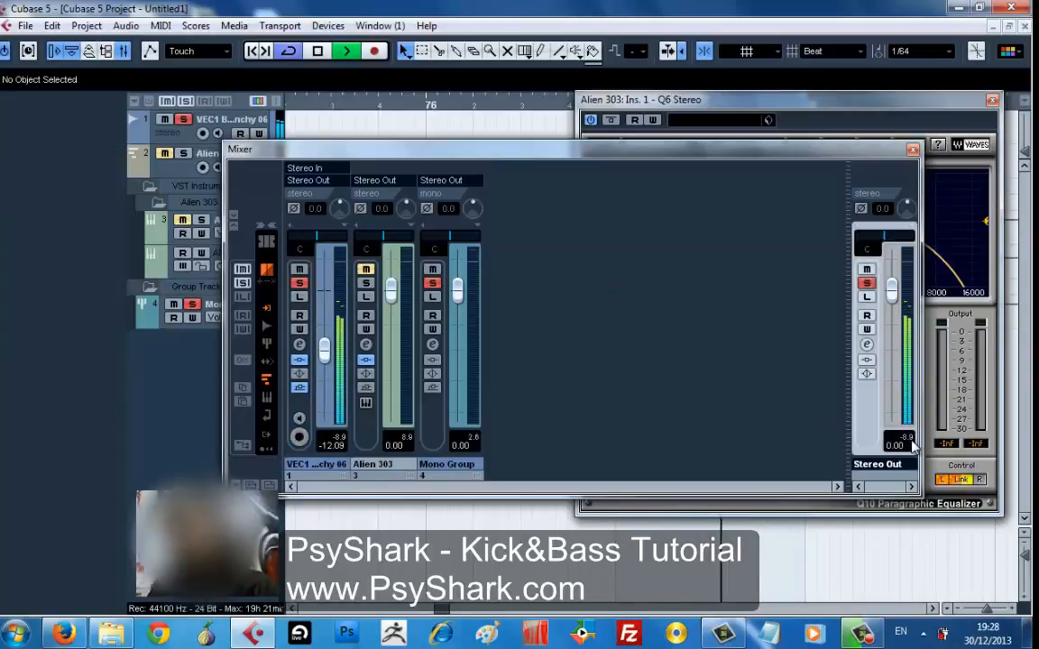
- Route the kick track's output to Mono Group during playback and reset the Stereo Out peak meter to compare the level
click(148, 137)
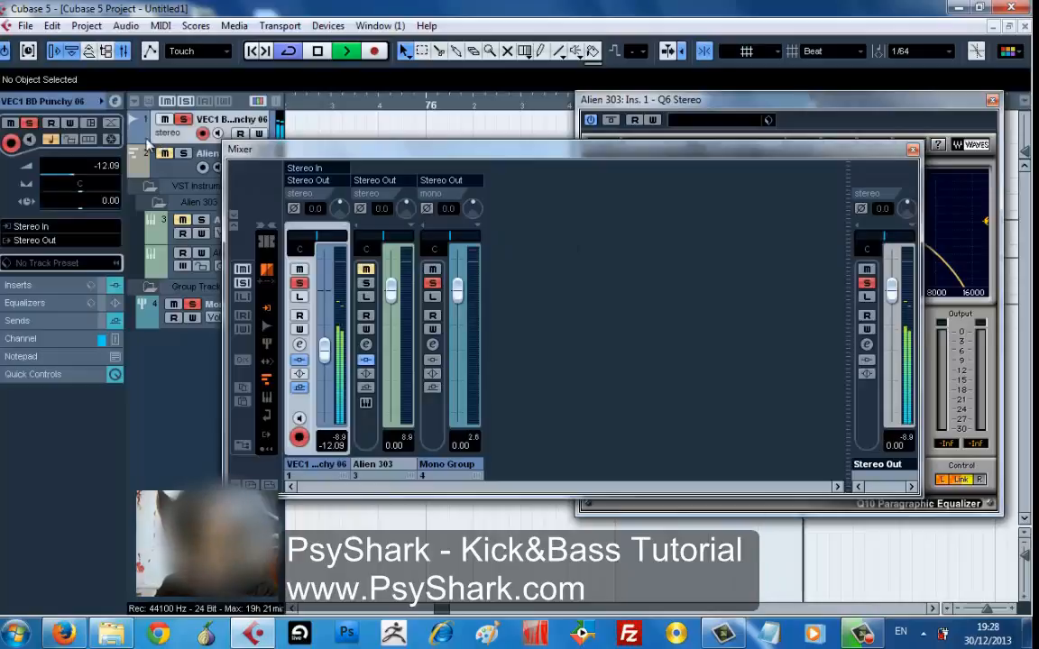
click(45, 241)
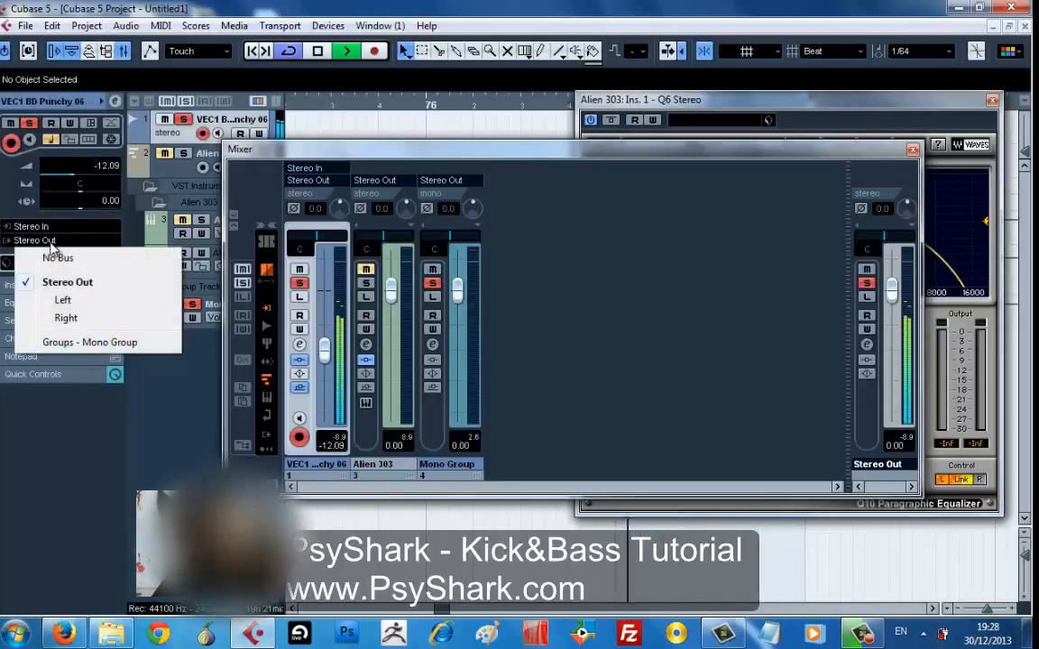
click(109, 342)
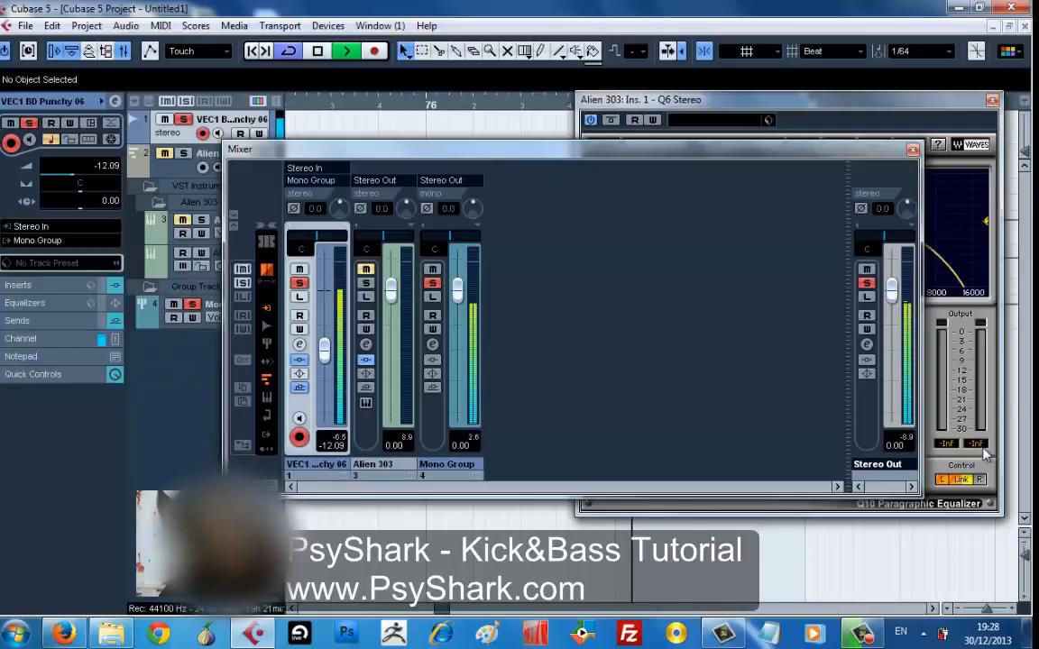
click(909, 440)
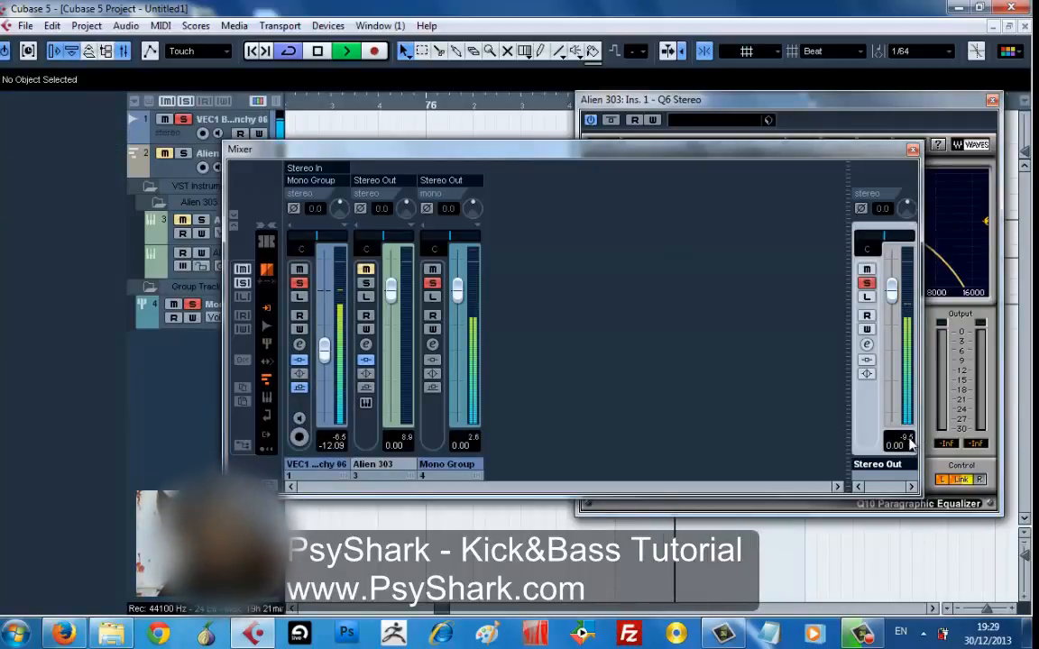
key(space)
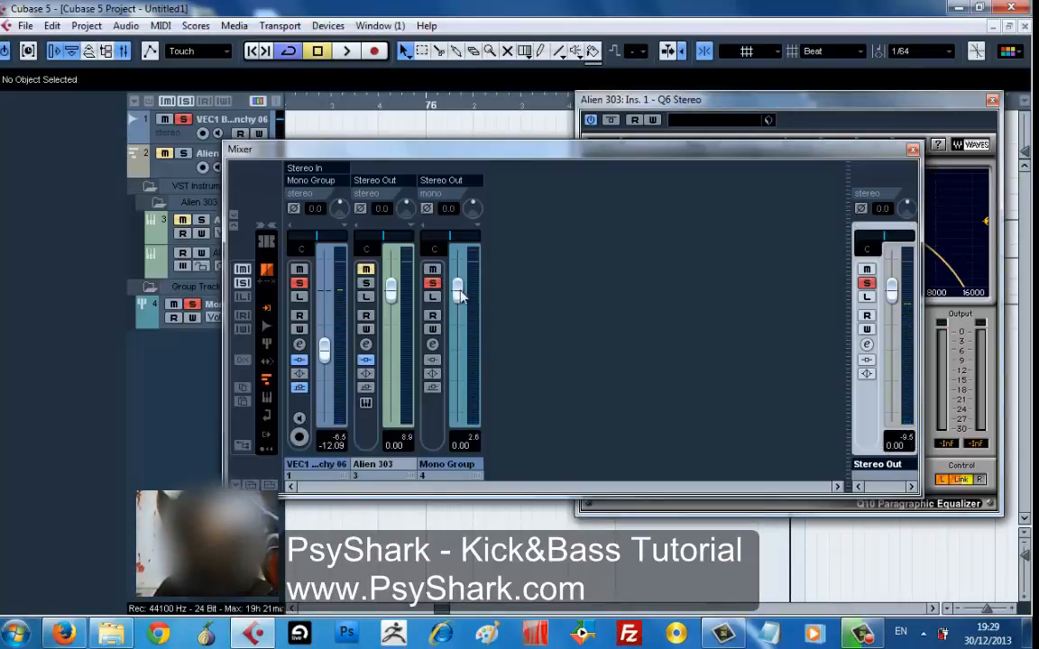
- Route the kick track's output back to Stereo Out and switch off its Mono Group send
click(142, 124)
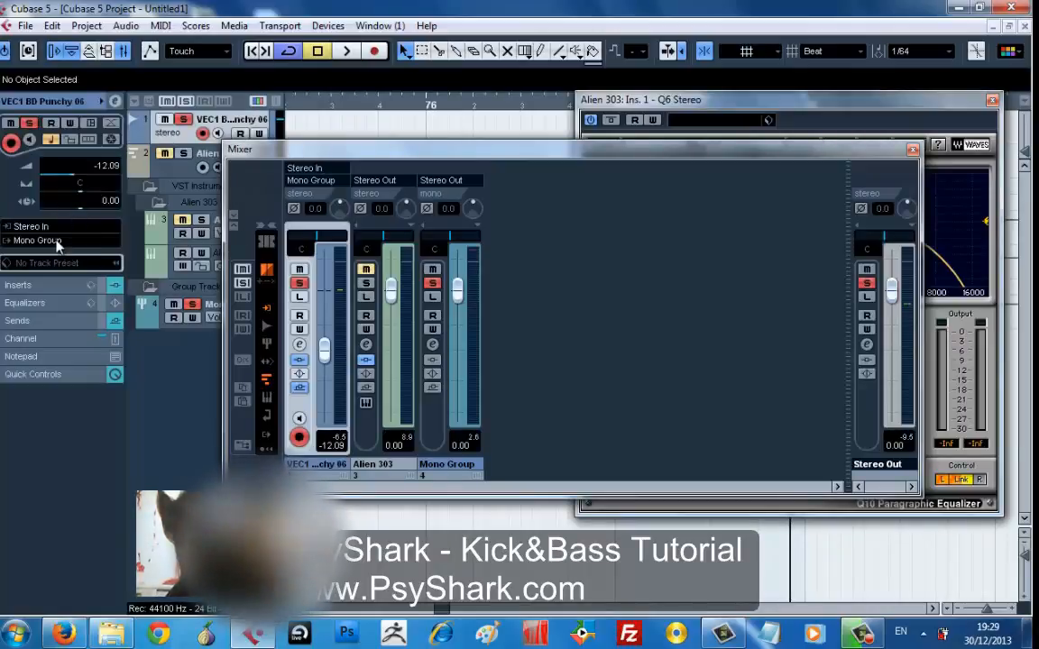
click(41, 240)
click(70, 283)
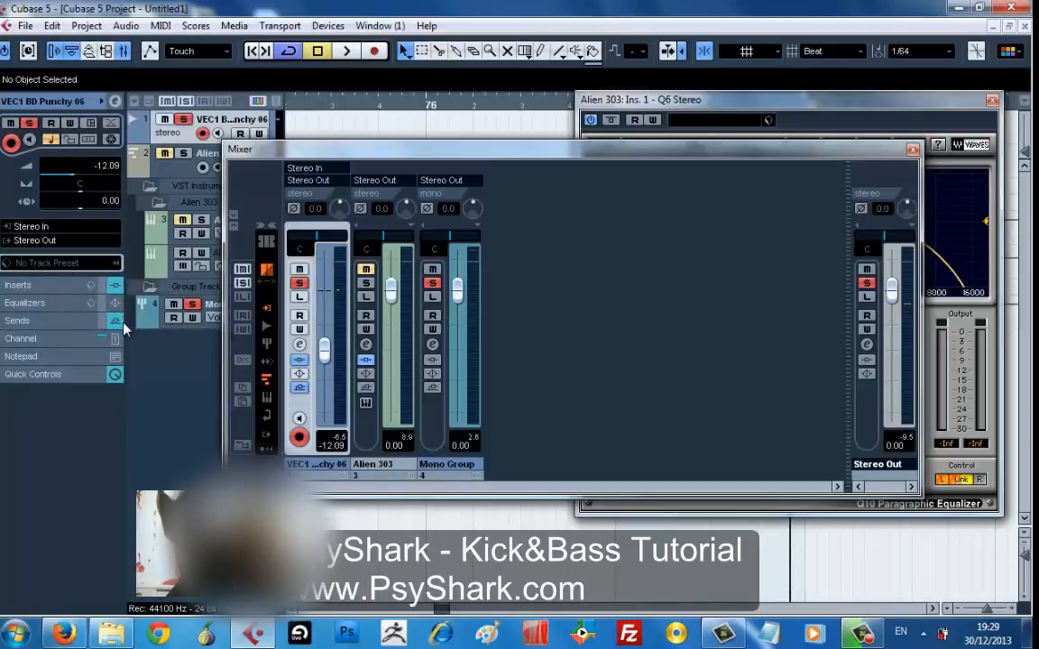
click(14, 320)
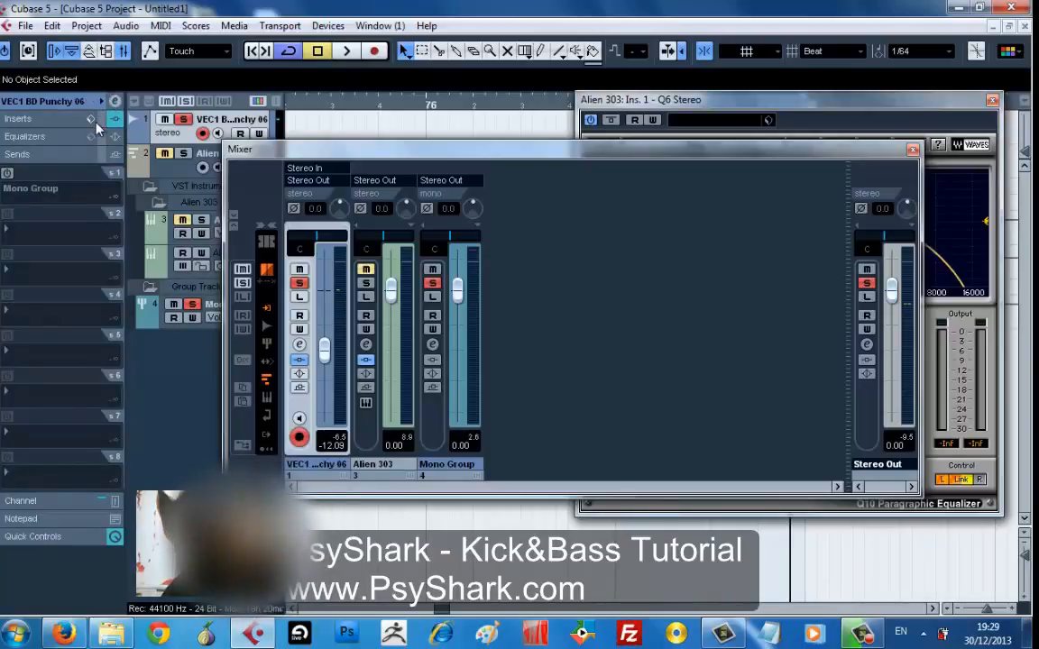
click(71, 101)
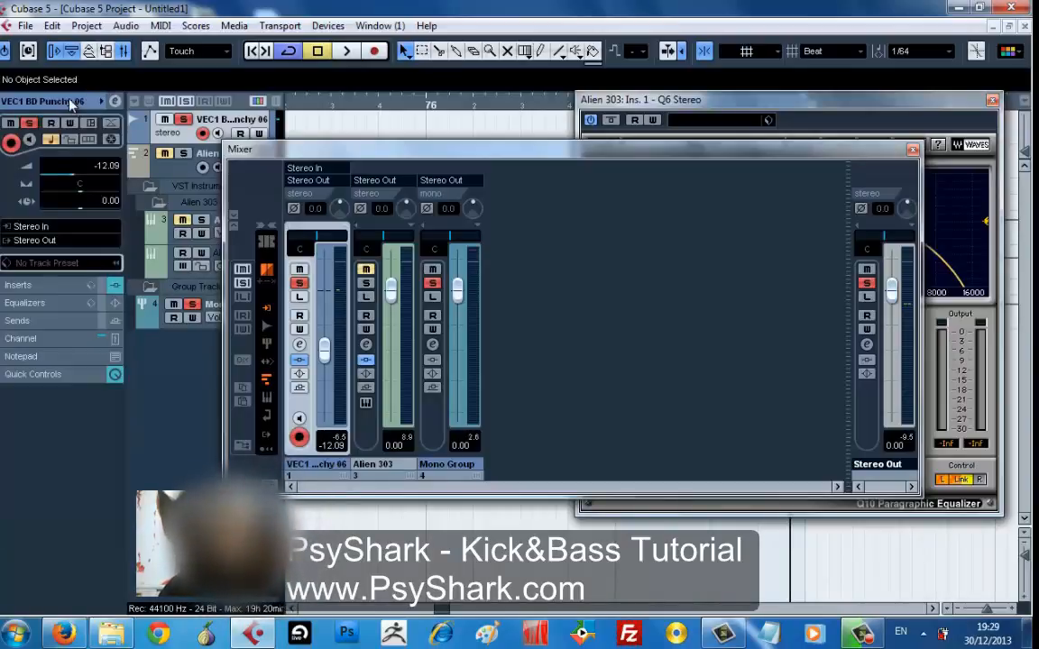
- Clear the kick track's name and play the loop to check the Stereo Out peak level without the send
click(70, 101)
click(70, 101)
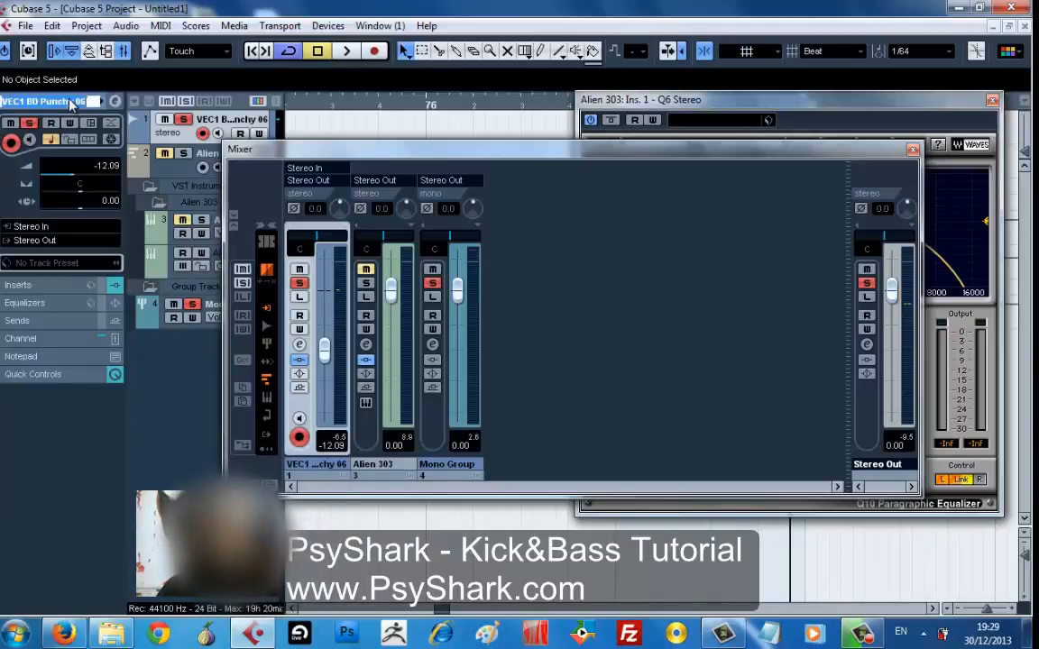
key(BackSpace)
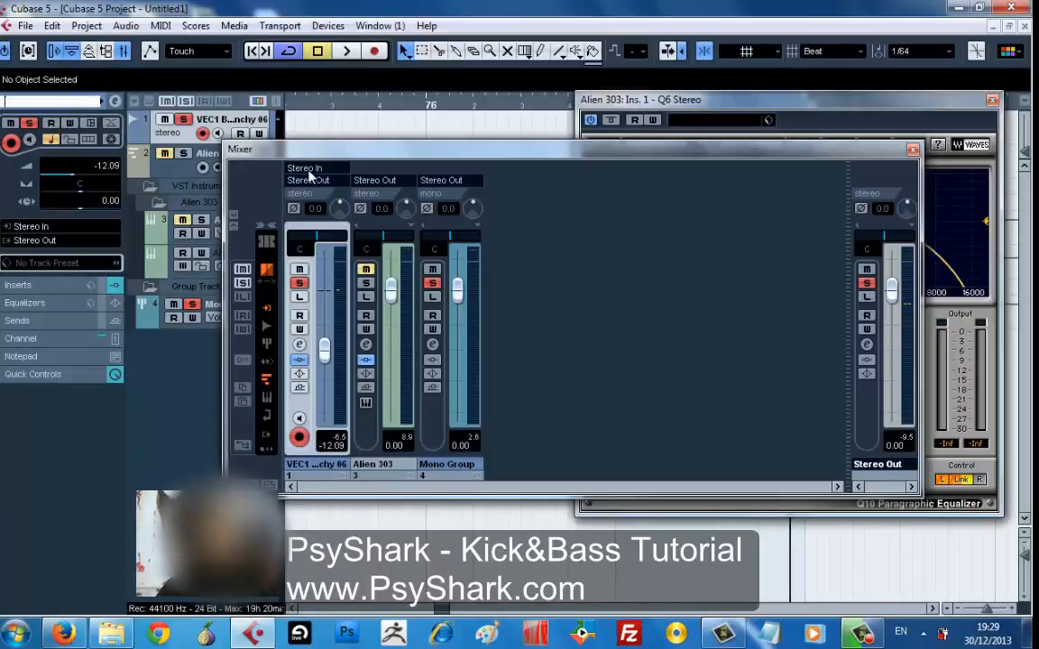
key(Return)
key(space)
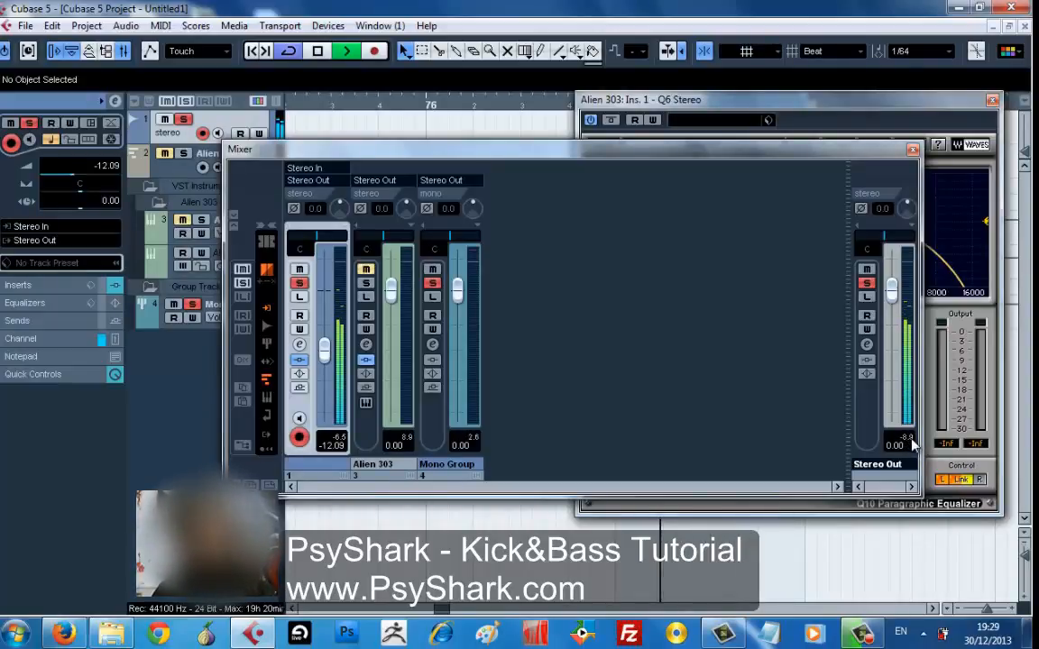
key(space)
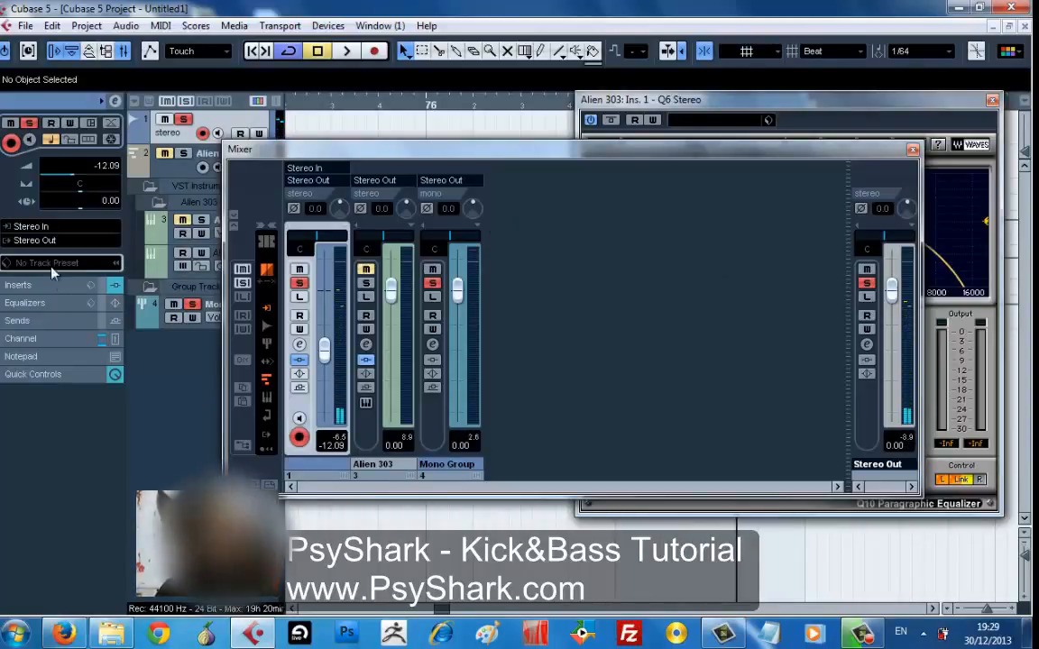
- Set the kick track's output routing to Mono Group and play the loop to check the Stereo Out peak level
click(51, 242)
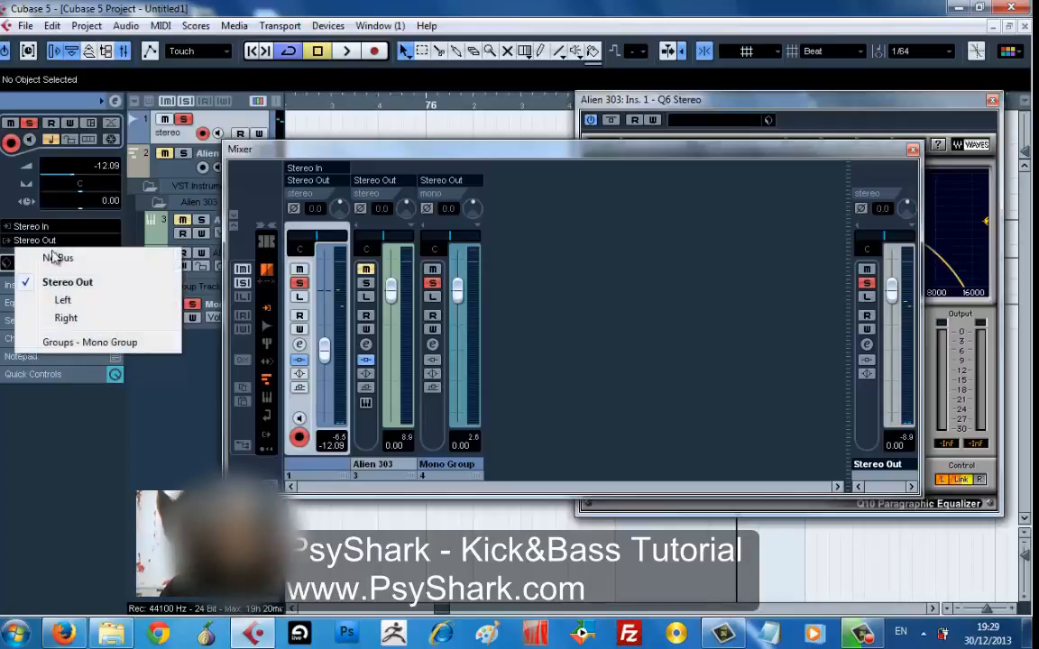
click(102, 343)
key(space)
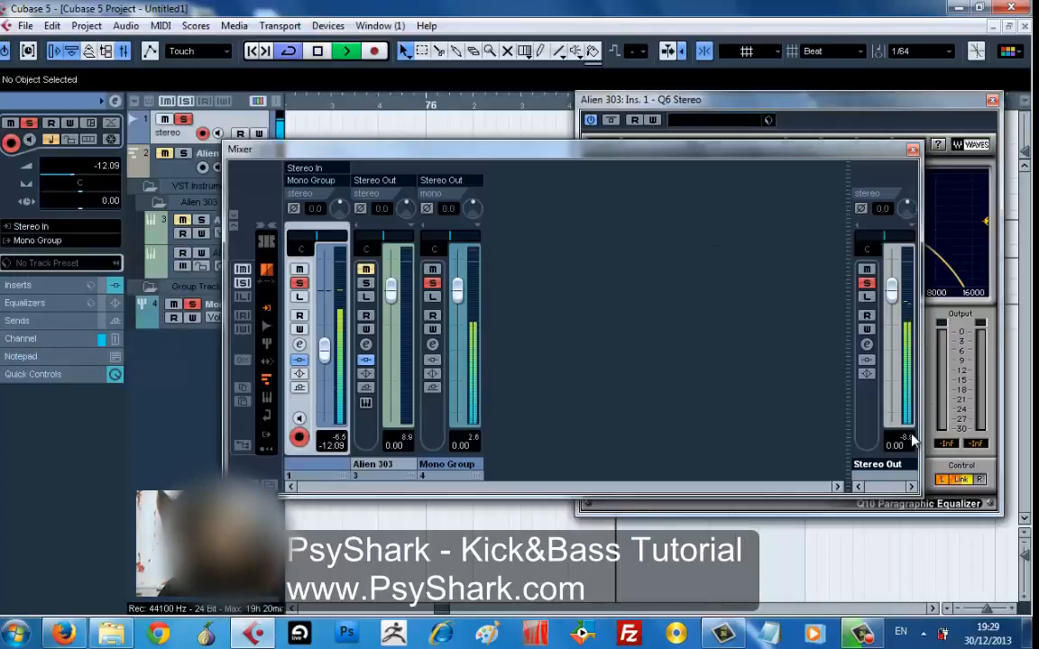
key(space)
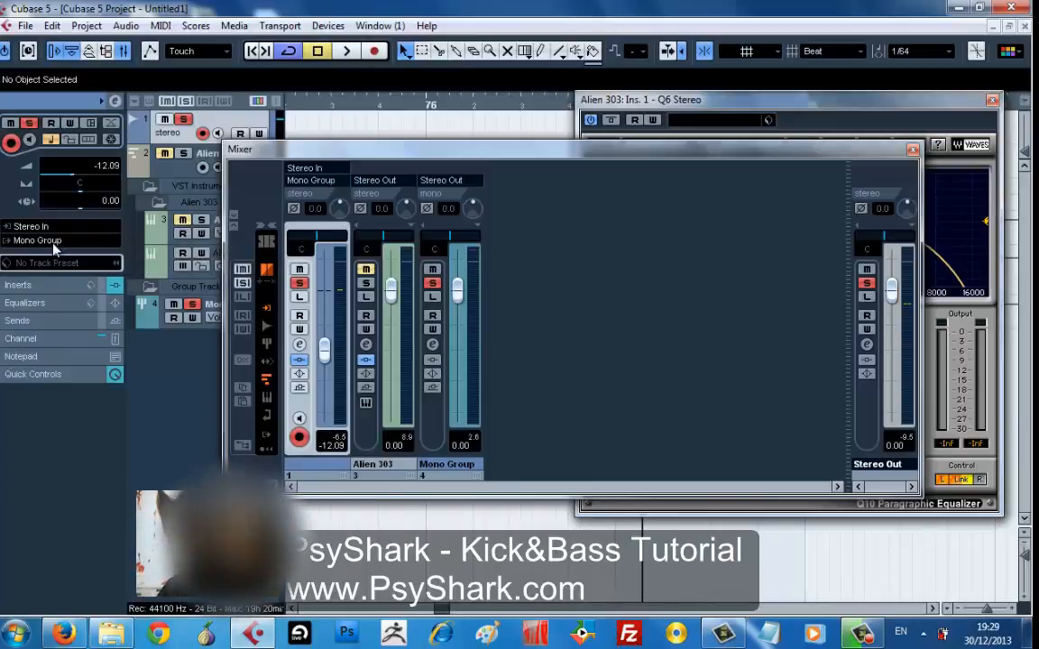
- Activate the kick's Mono Group send and adjust its level in stages to about -13.7, -11.5 and -17.0 dB while checking playback
click(117, 325)
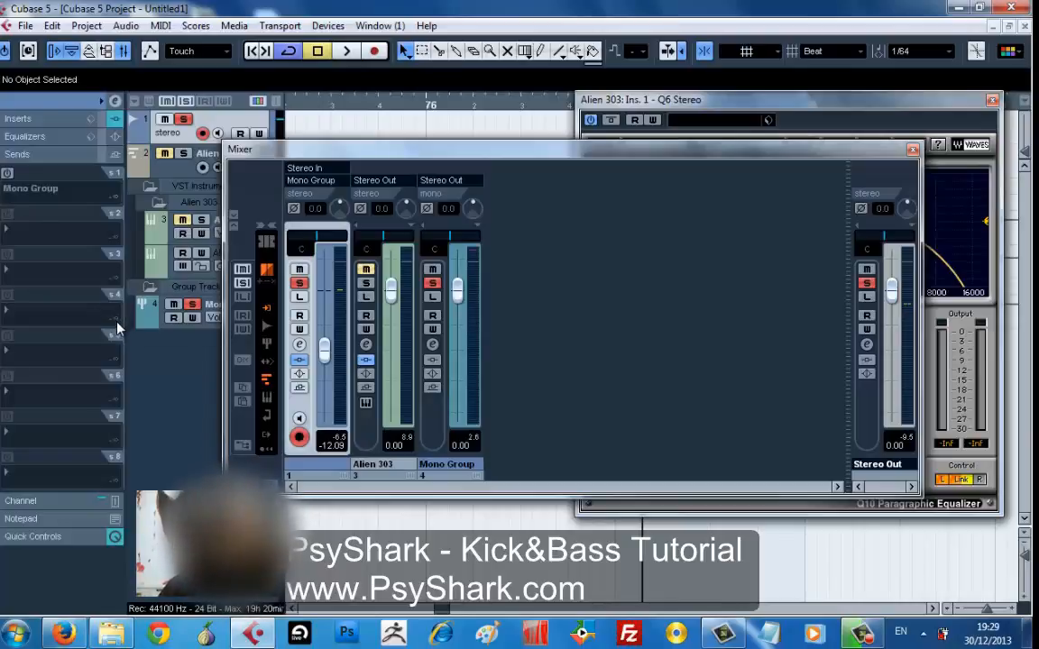
click(8, 173)
drag(34, 209, 47, 213)
key(space)
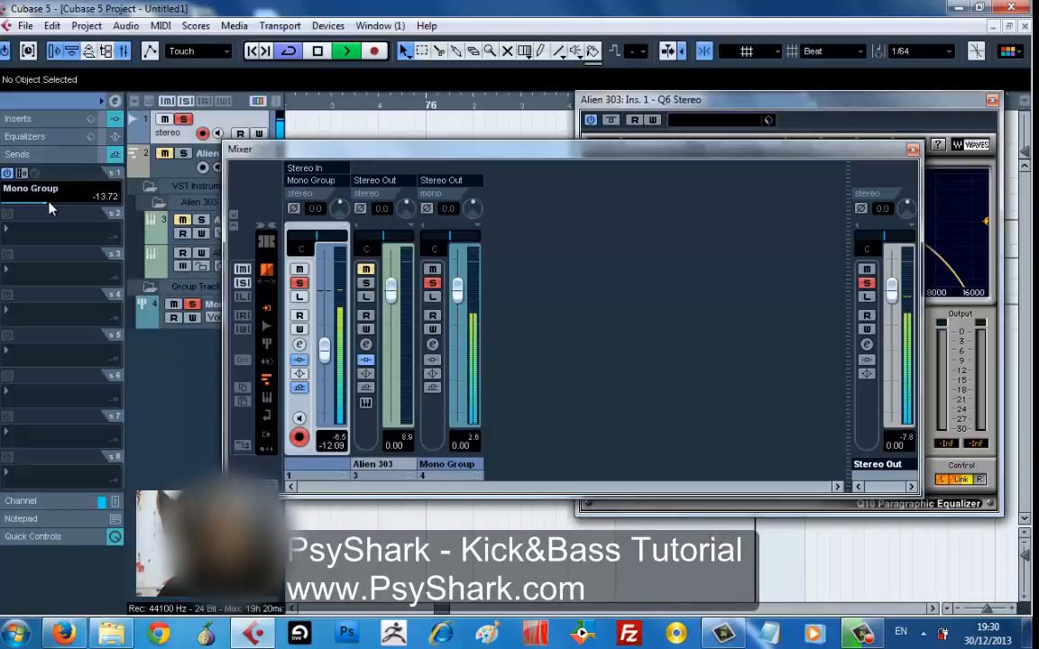
drag(43, 211, 51, 207)
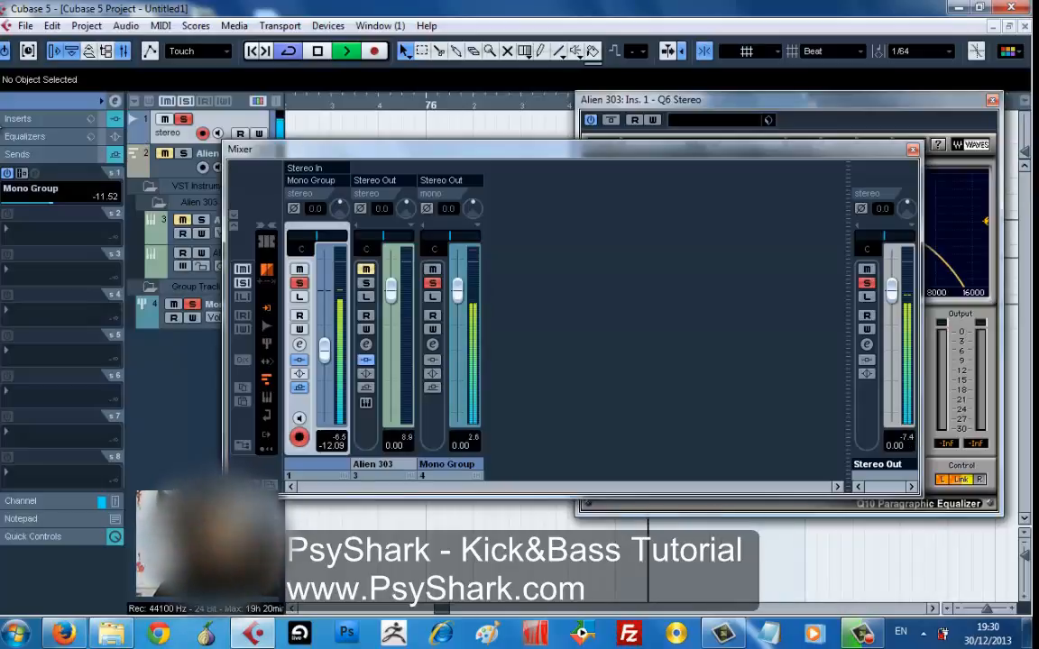
key(space)
drag(43, 204, 38, 208)
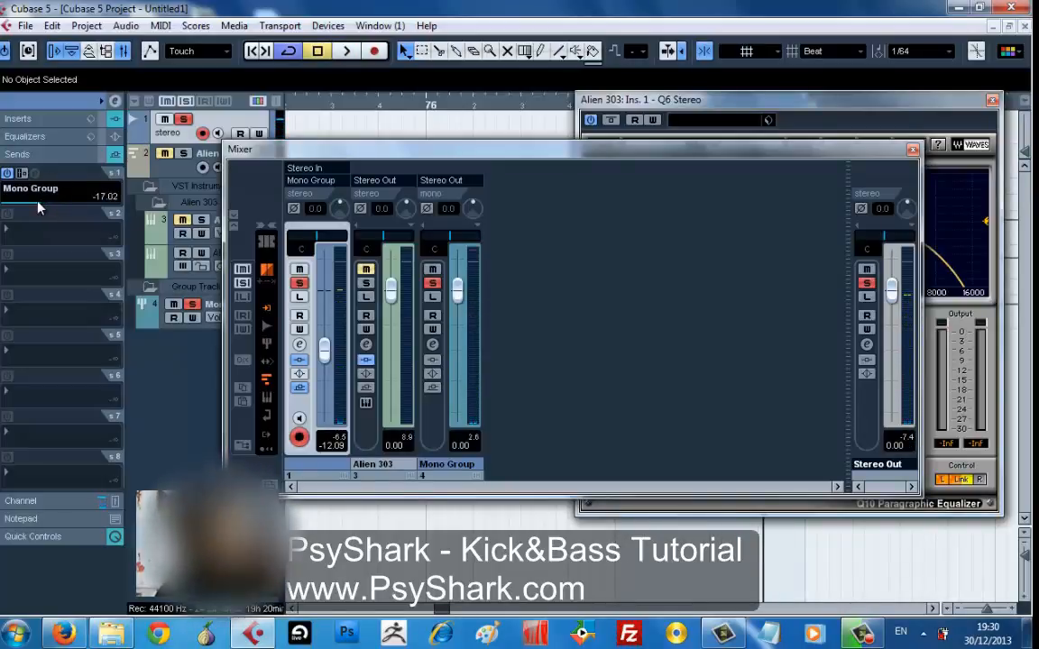
- Play the loop while raising the kick's Mono Group send to about -15.5 and -13.4 dB, then reset the Stereo Out peak reading
key(space)
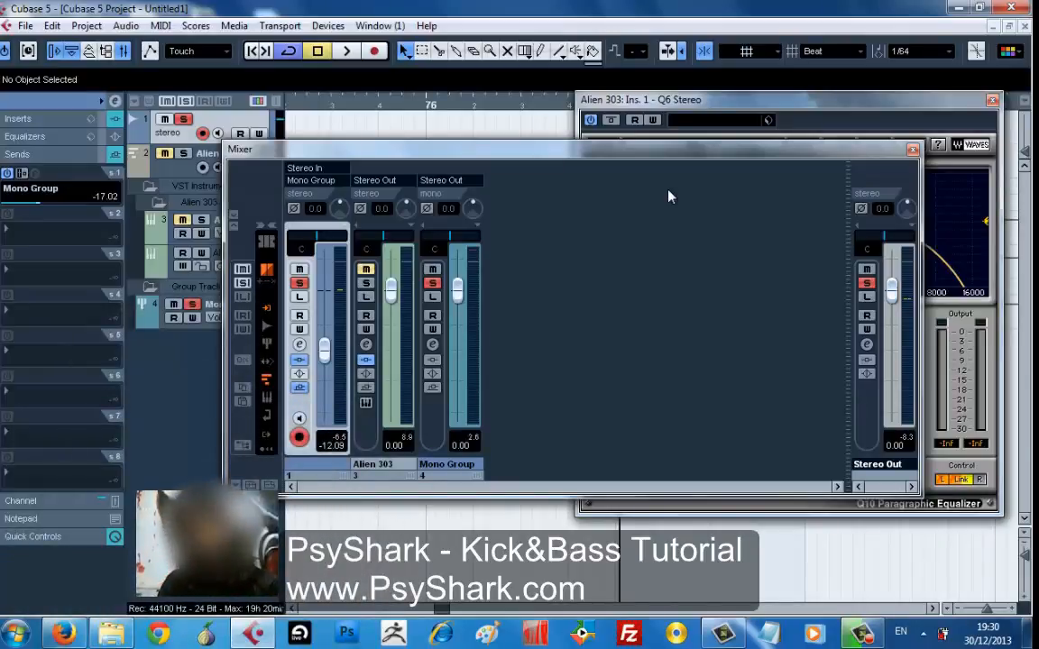
key(space)
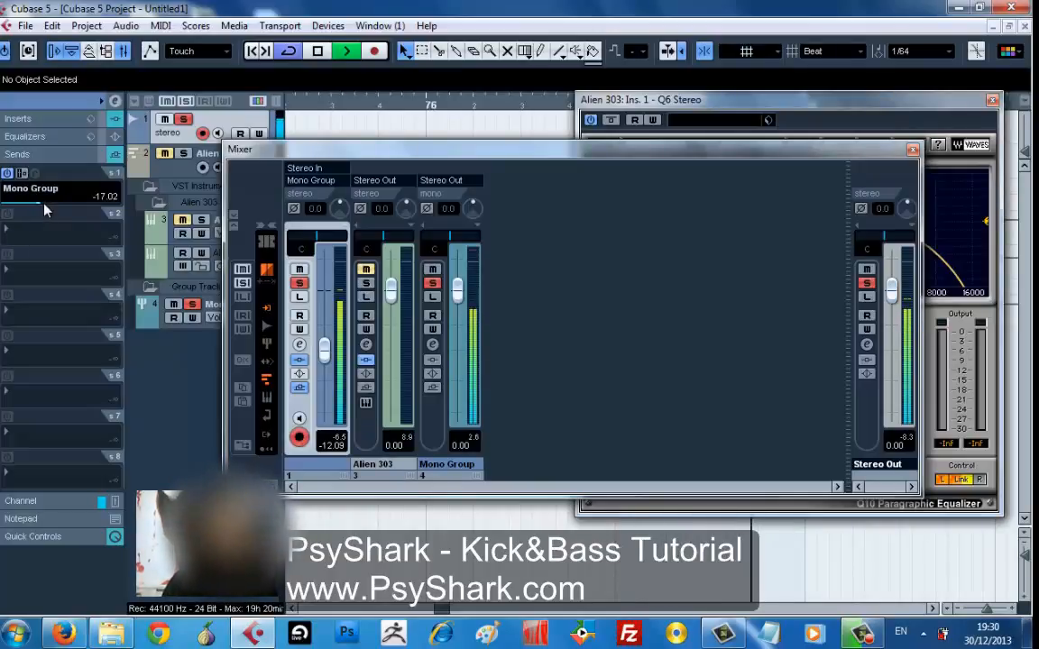
scroll(43, 206, up, 3)
scroll(43, 209, down, 1)
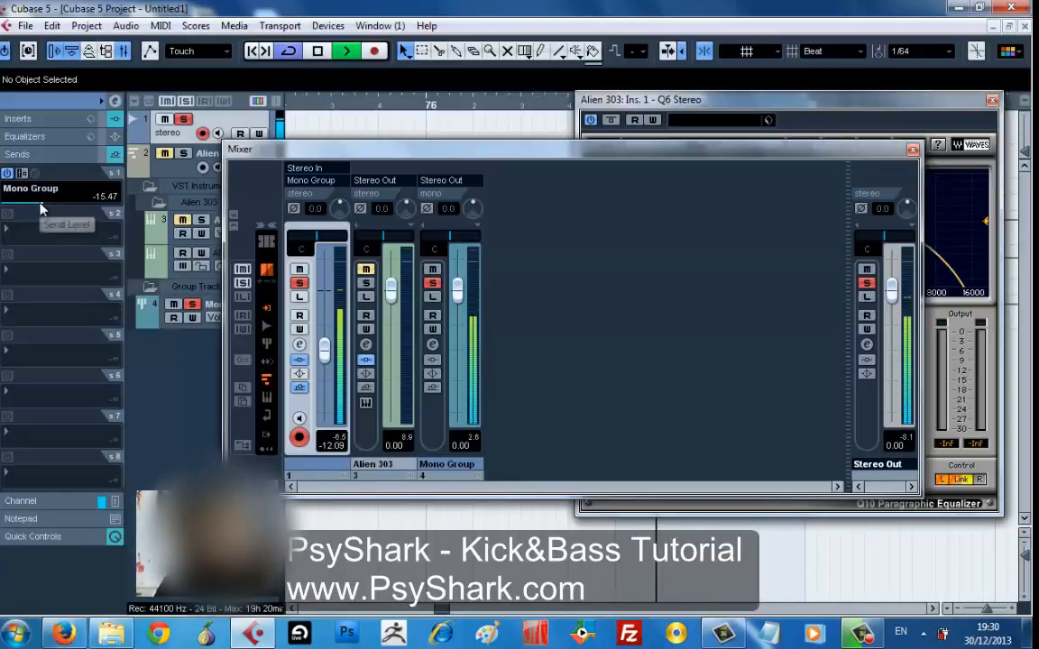
scroll(40, 207, up, 4)
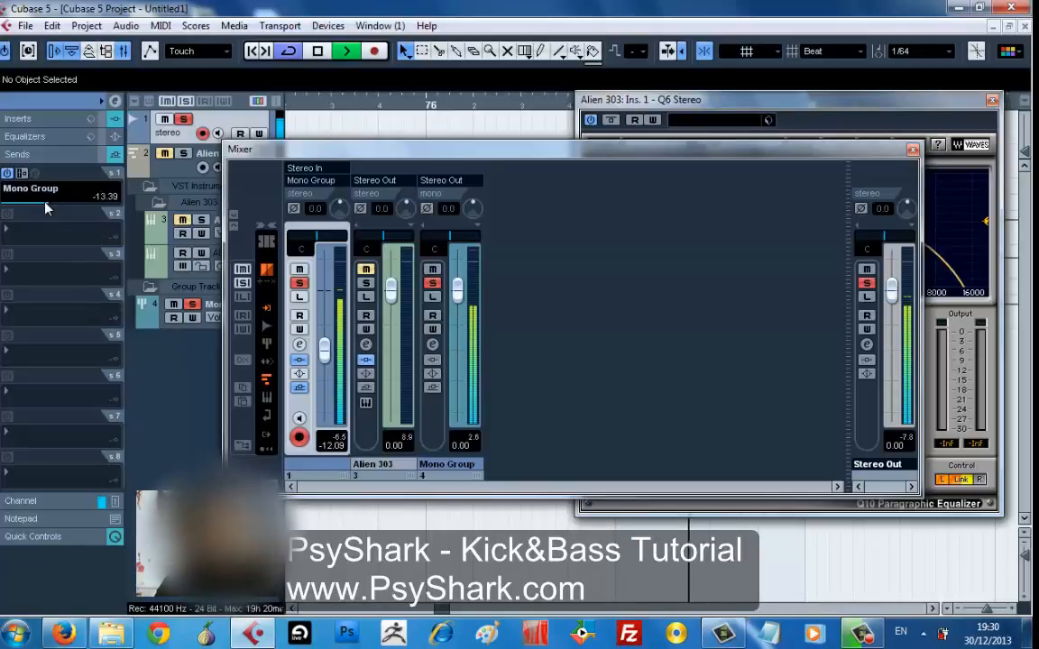
click(911, 447)
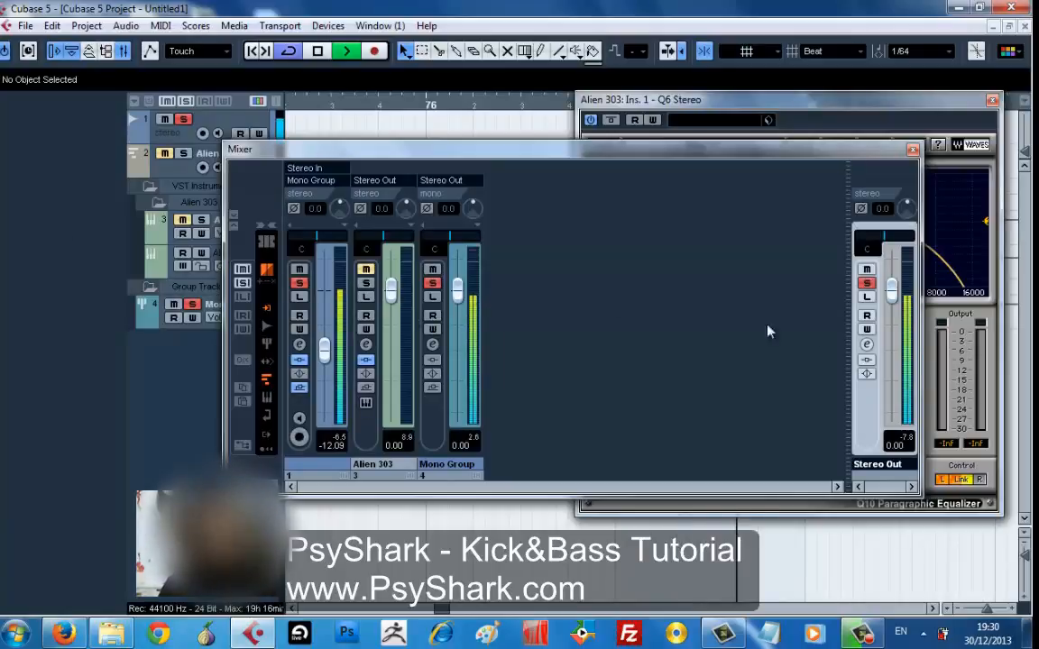
- Lower the kick's Mono Group send to -16.62 dB and recheck the Stereo Out peak level during playback
click(152, 132)
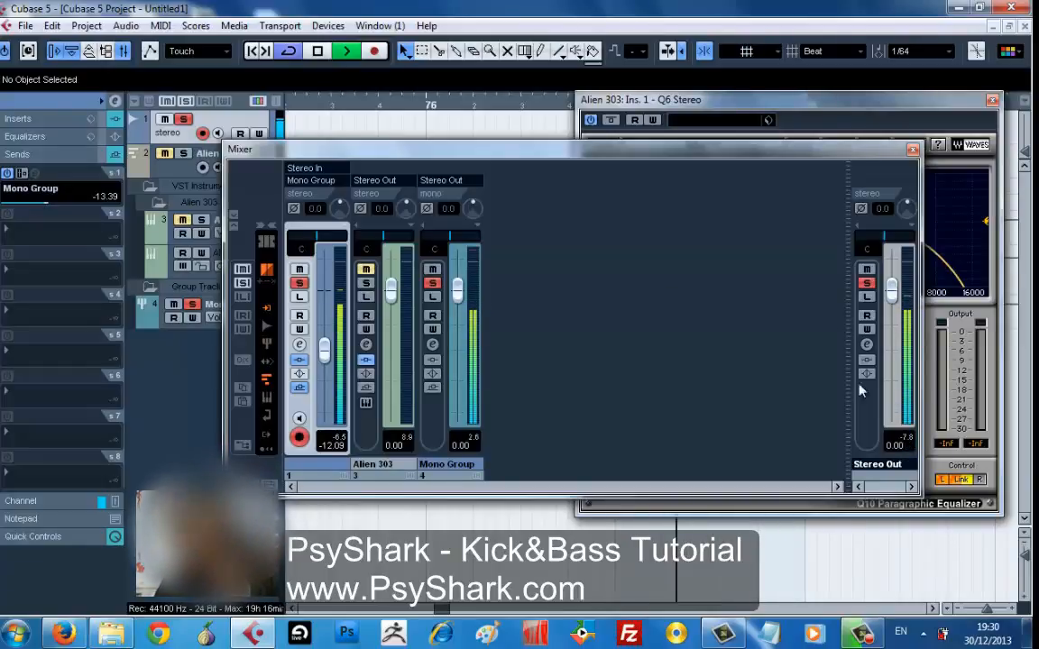
drag(42, 207, 39, 208)
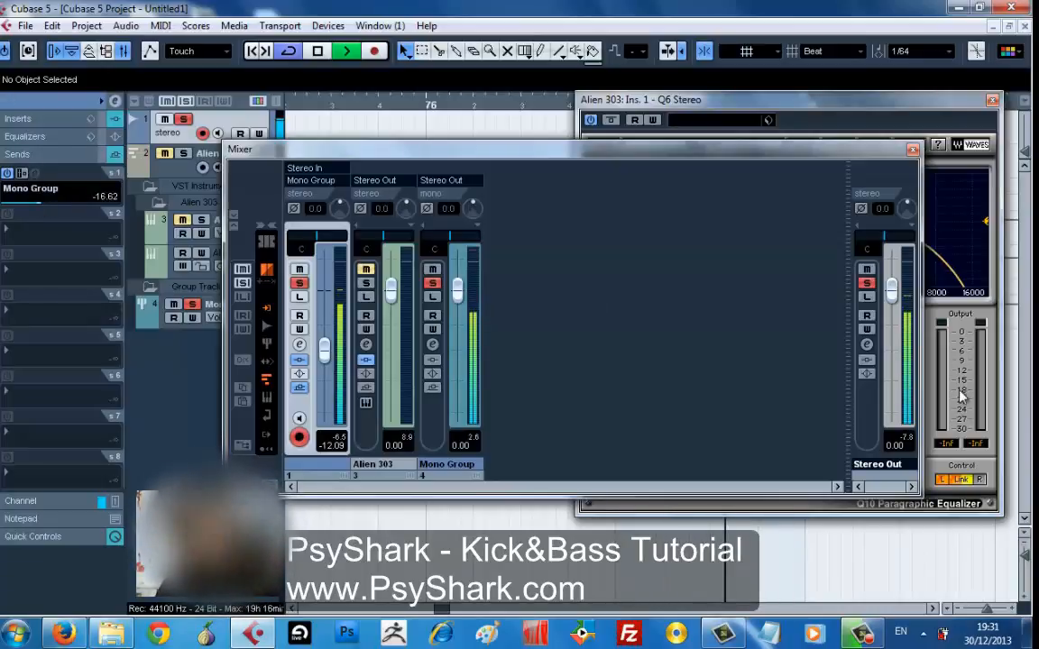
click(906, 440)
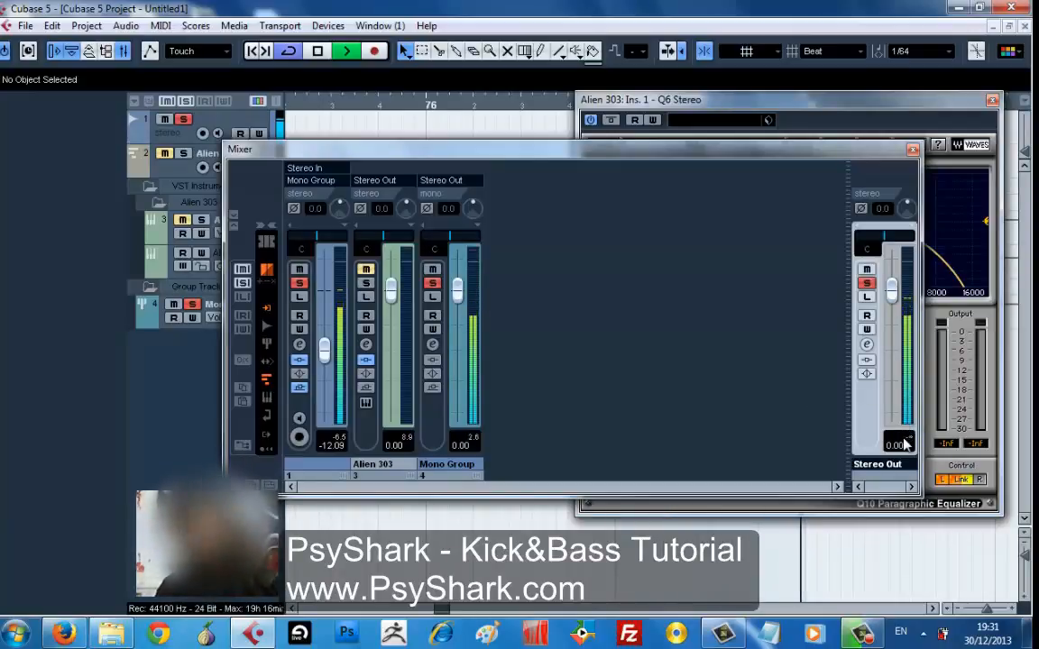
key(space)
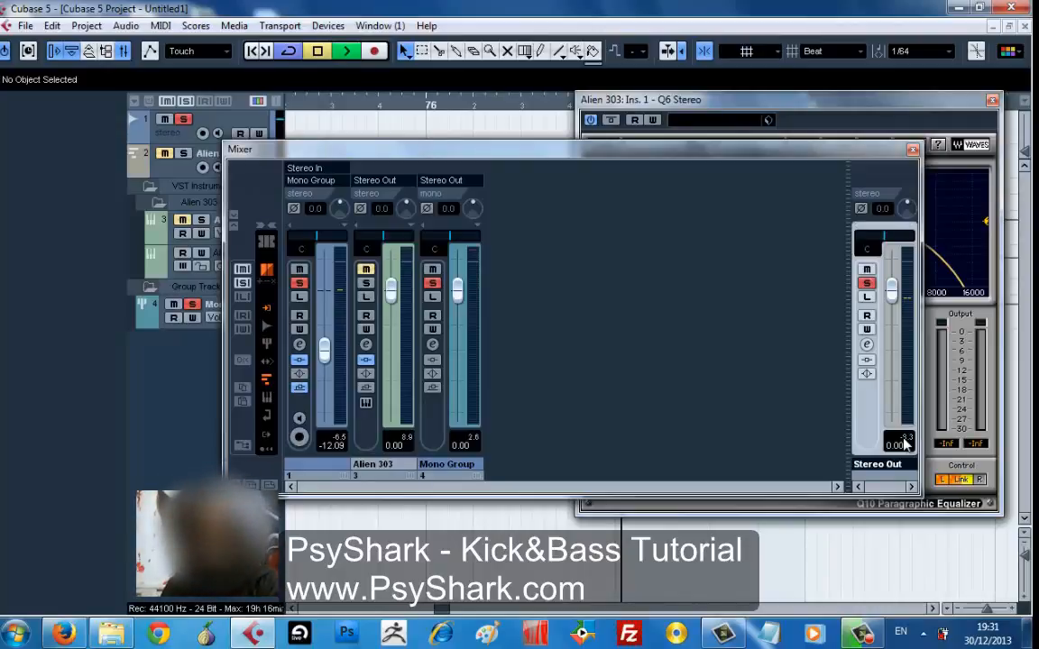
key(space)
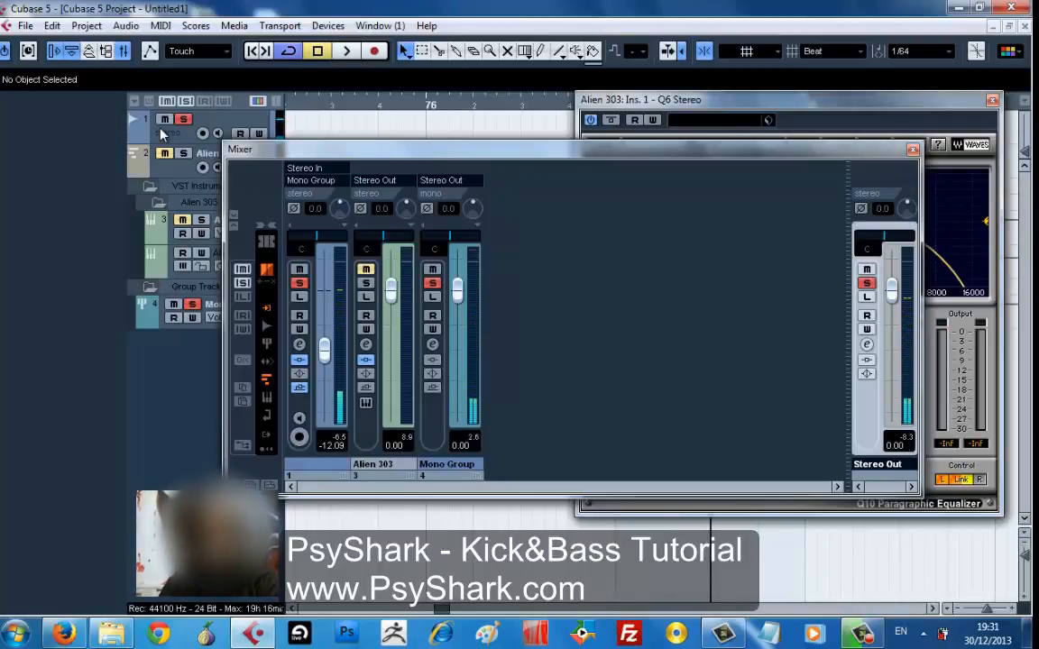
key(s)
key(m)
click(187, 114)
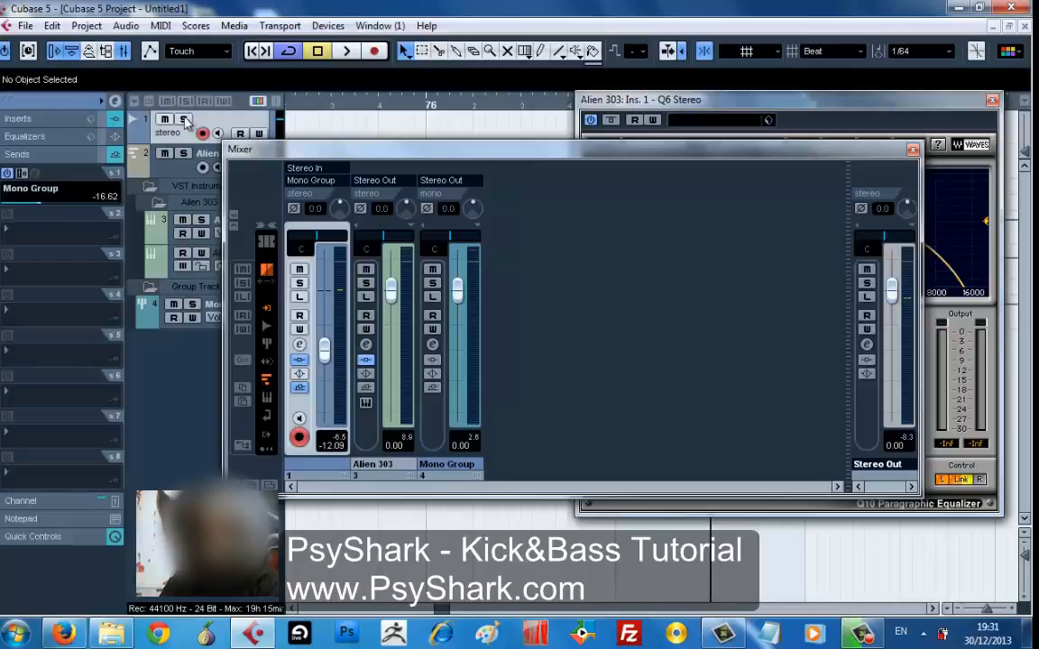
click(183, 120)
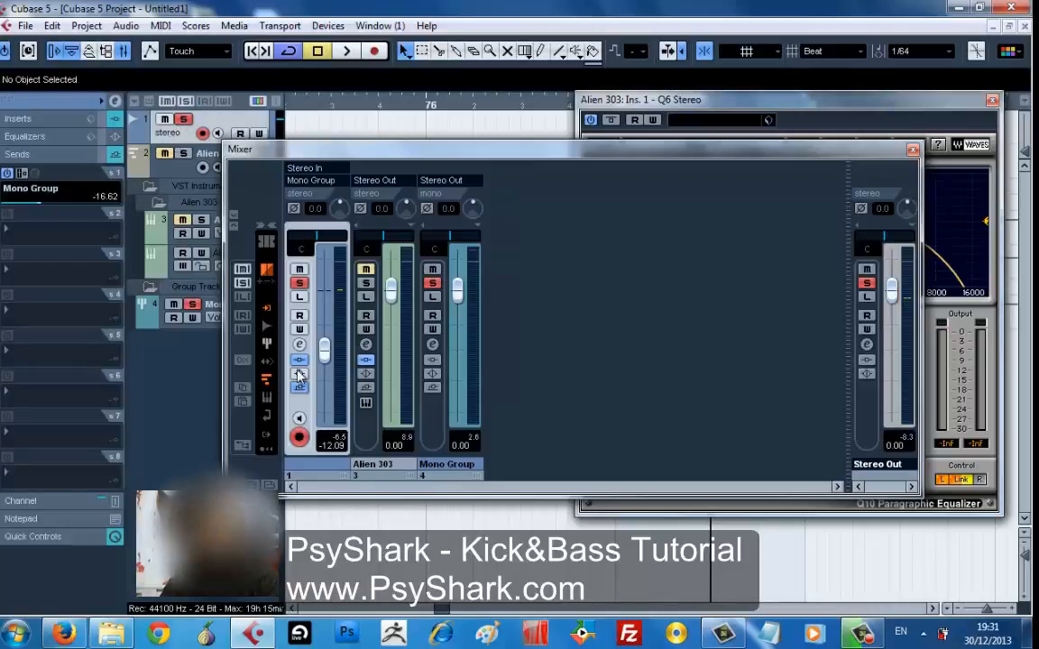
click(864, 636)
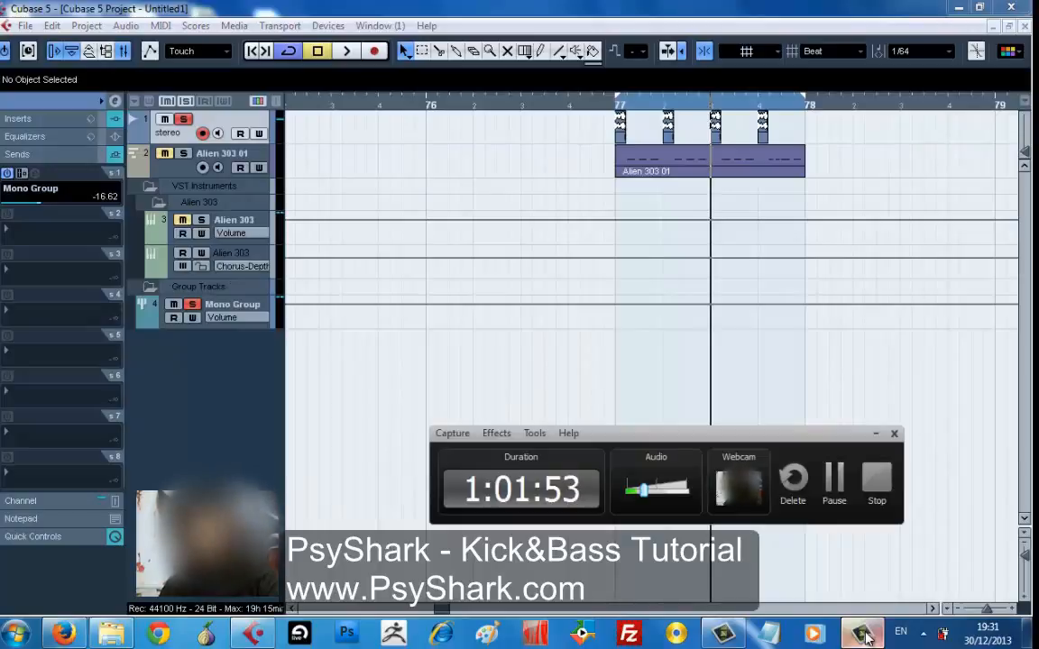
click(864, 637)
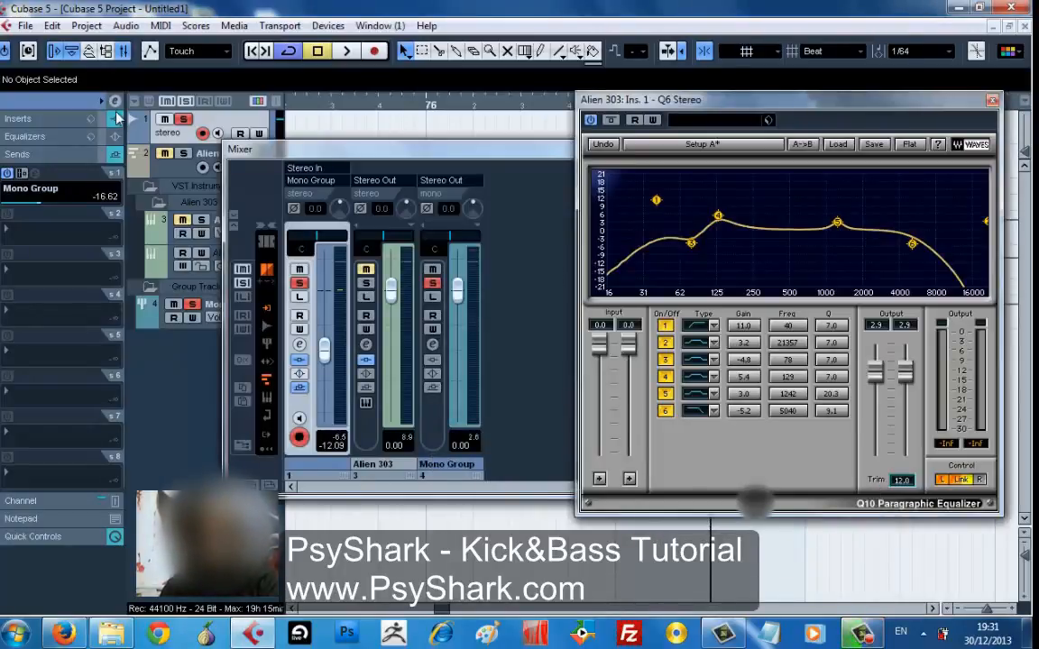
- Bypass the kick track's sends during loop playback, toggling them to compare the sound with and without the Mono Group send
key(space)
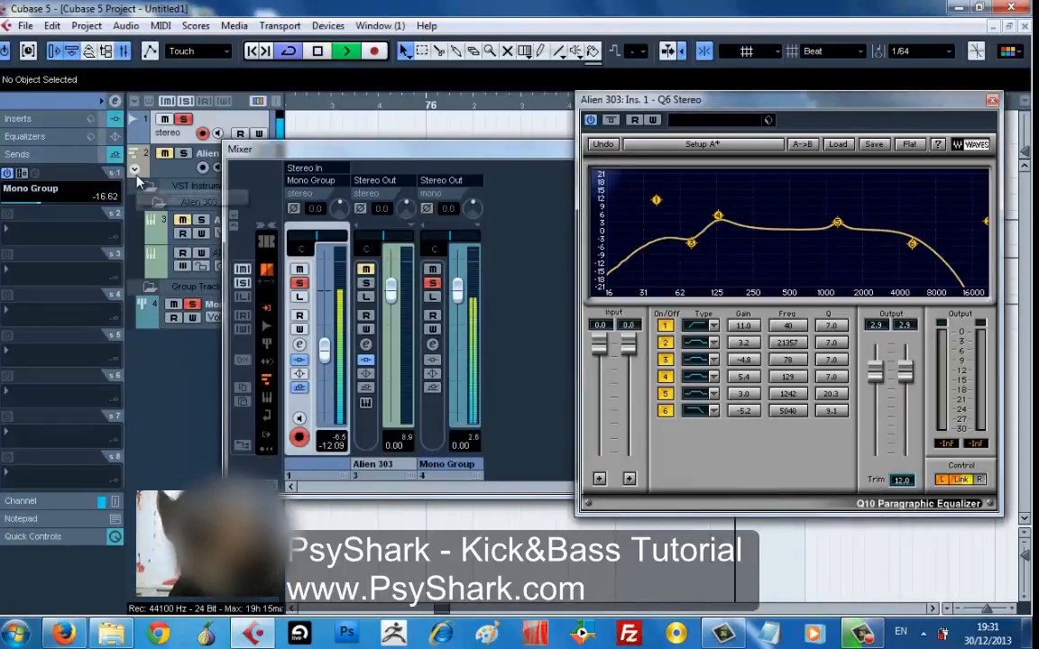
click(104, 156)
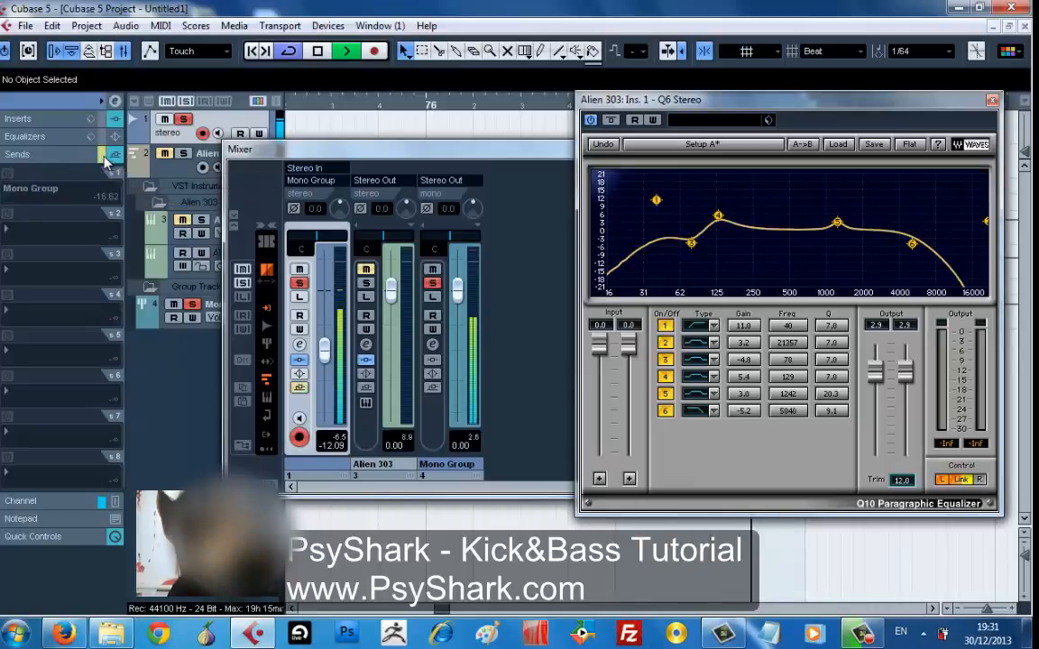
click(105, 159)
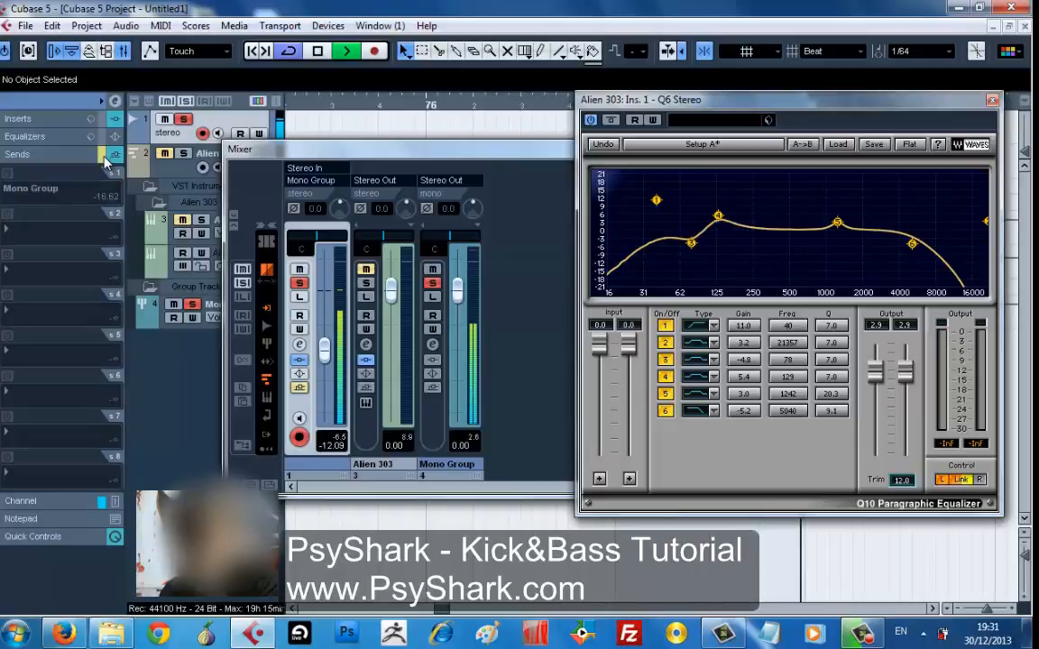
click(105, 159)
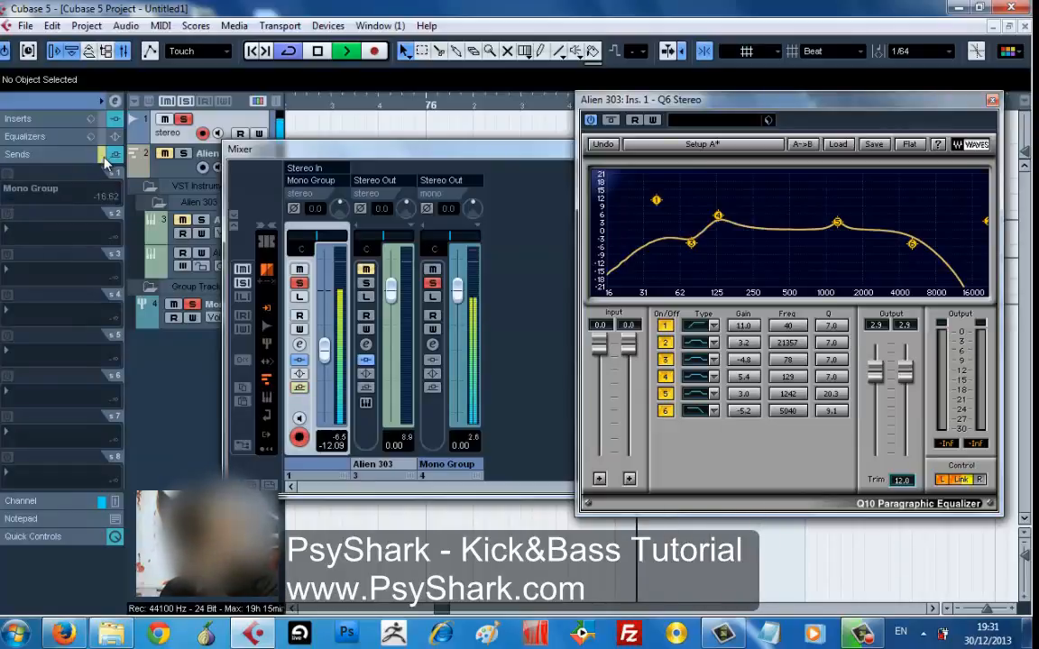
key(space)
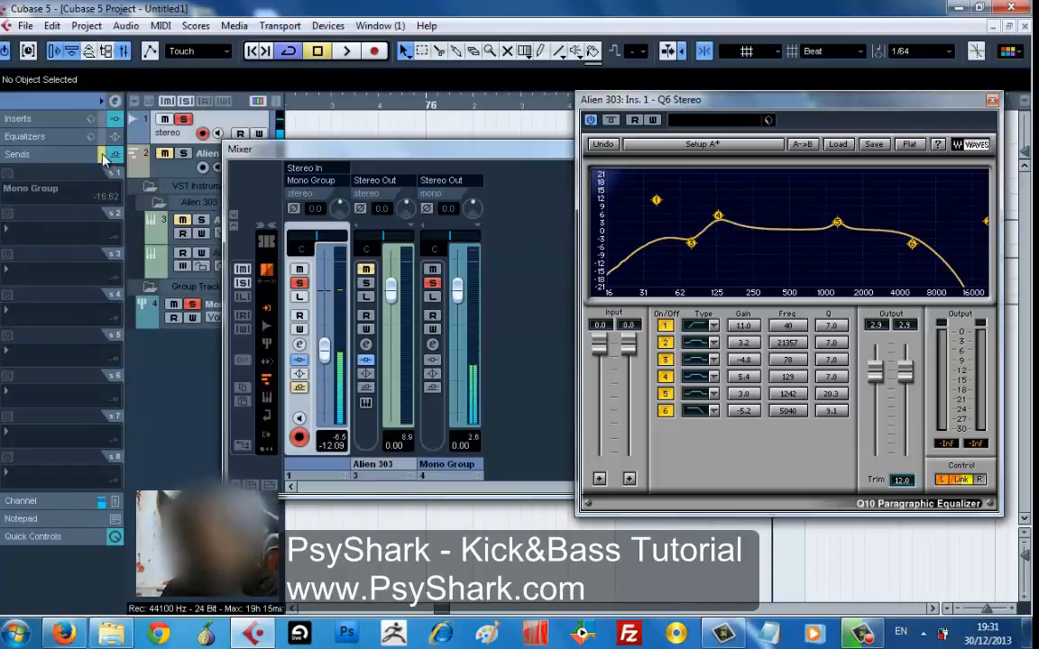
- Route the kick track's output to Stereo Out, play the loop, and switch the routing back to Mono Group to compare
click(62, 101)
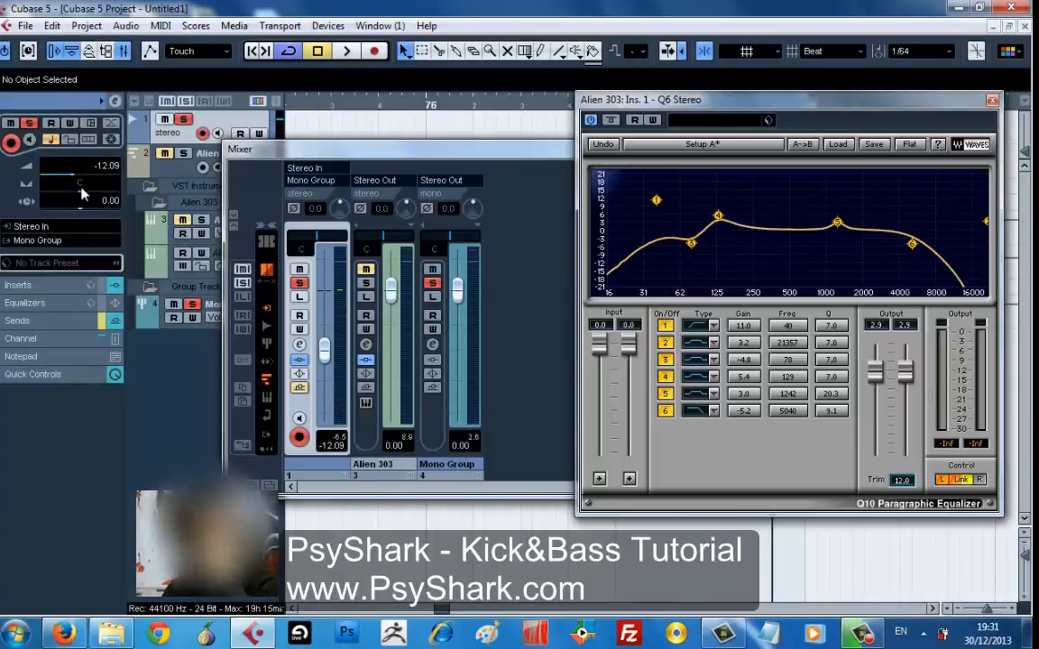
click(65, 241)
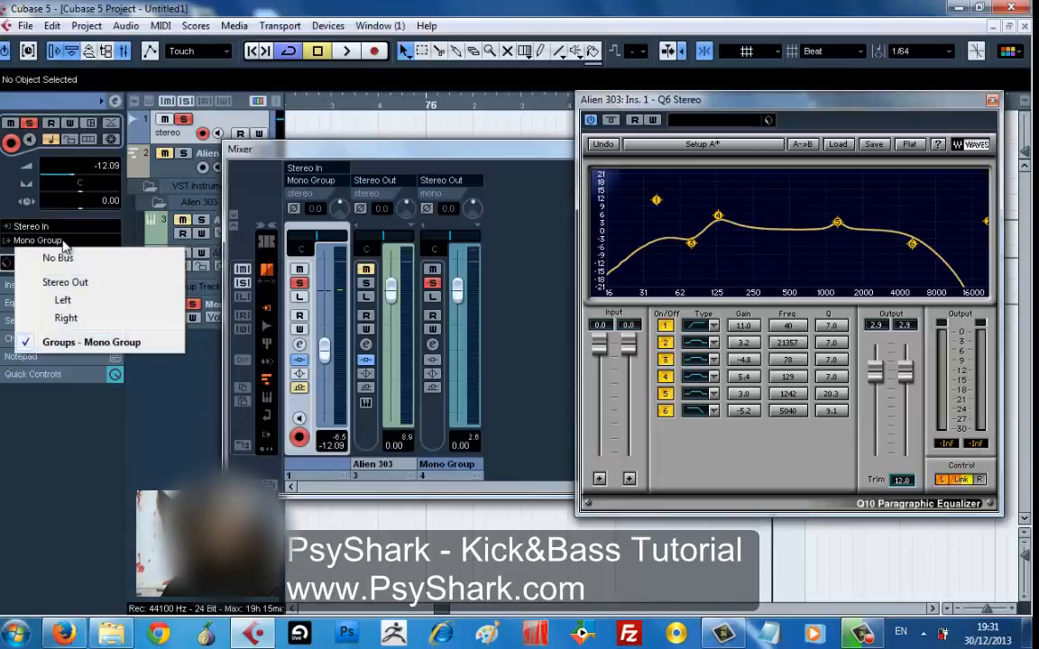
click(101, 288)
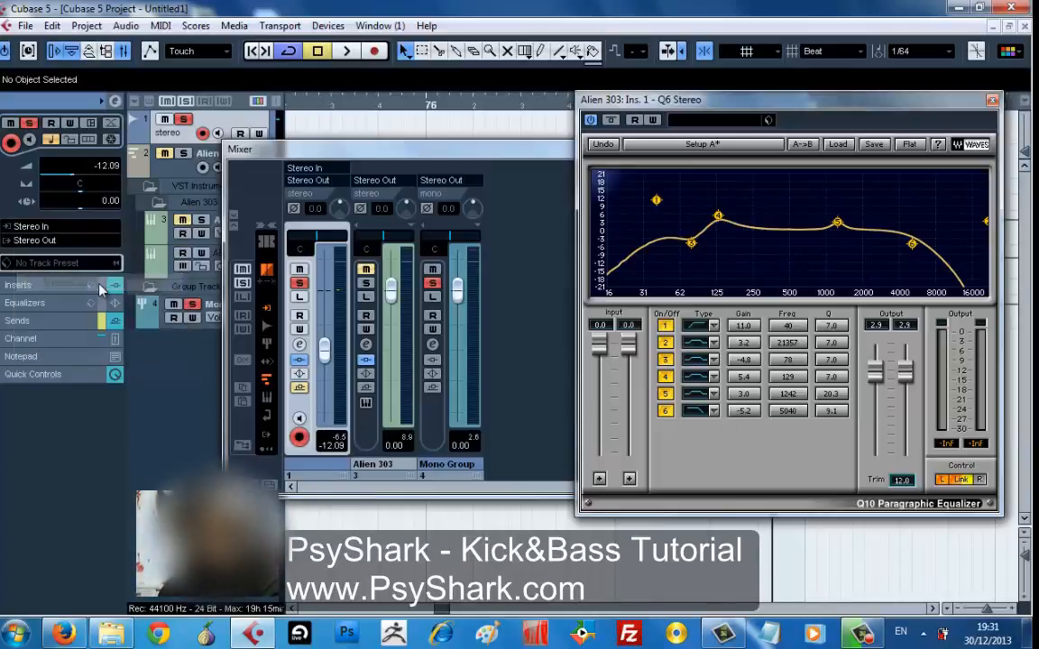
key(space)
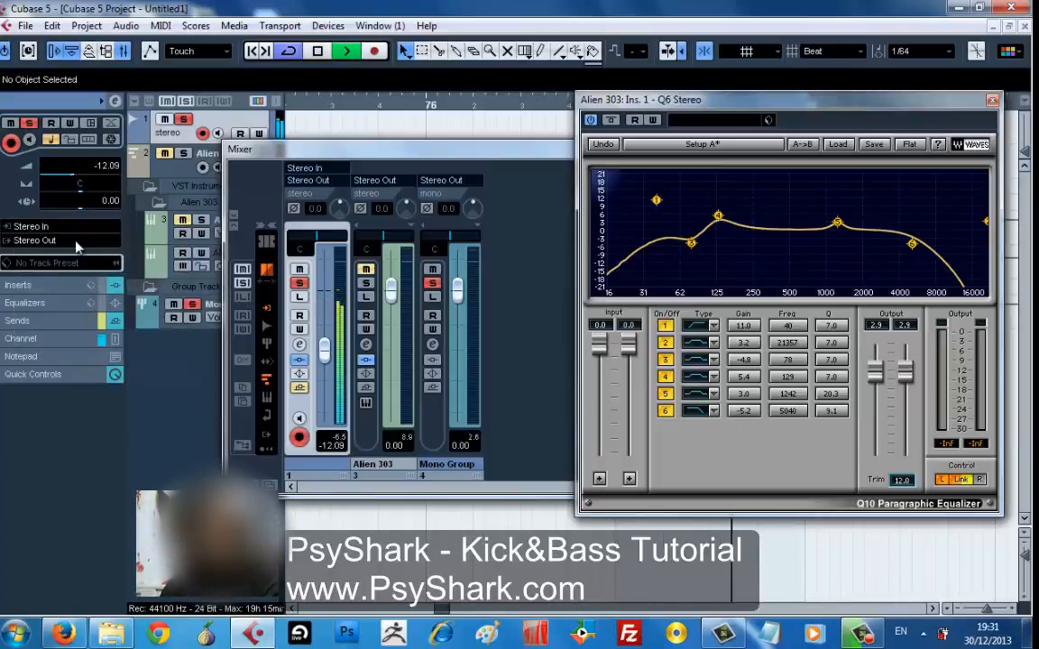
click(76, 241)
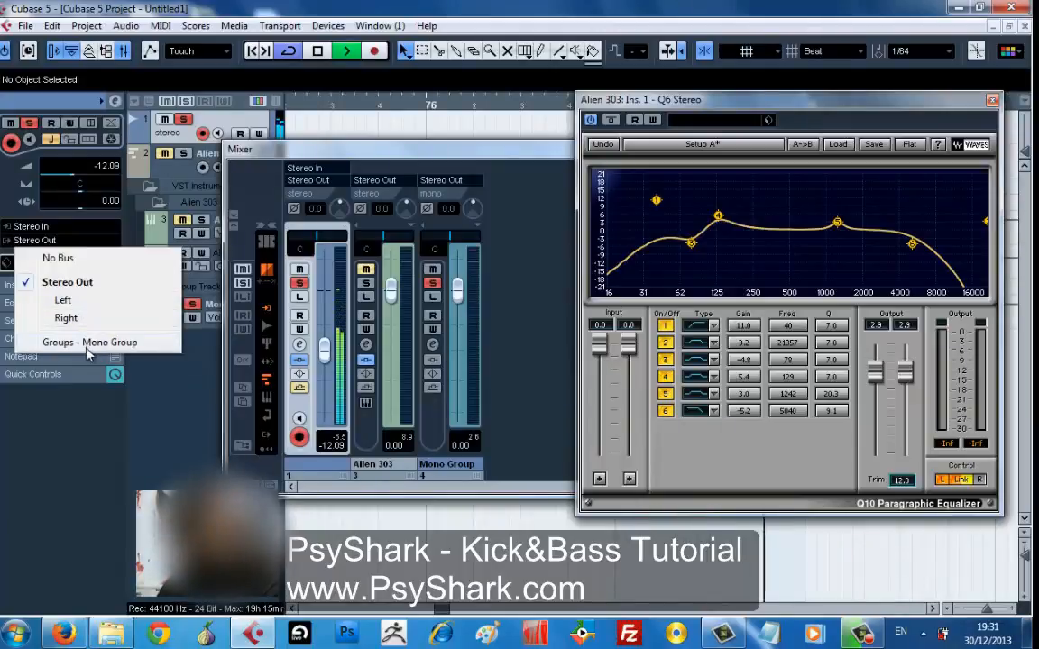
click(87, 344)
key(space)
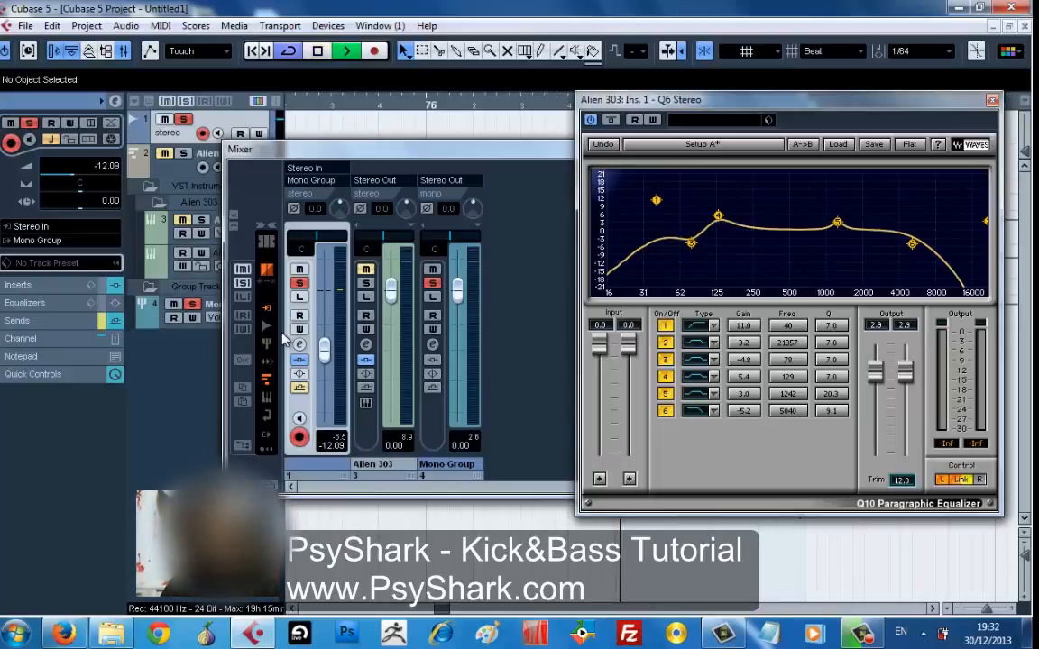
key(space)
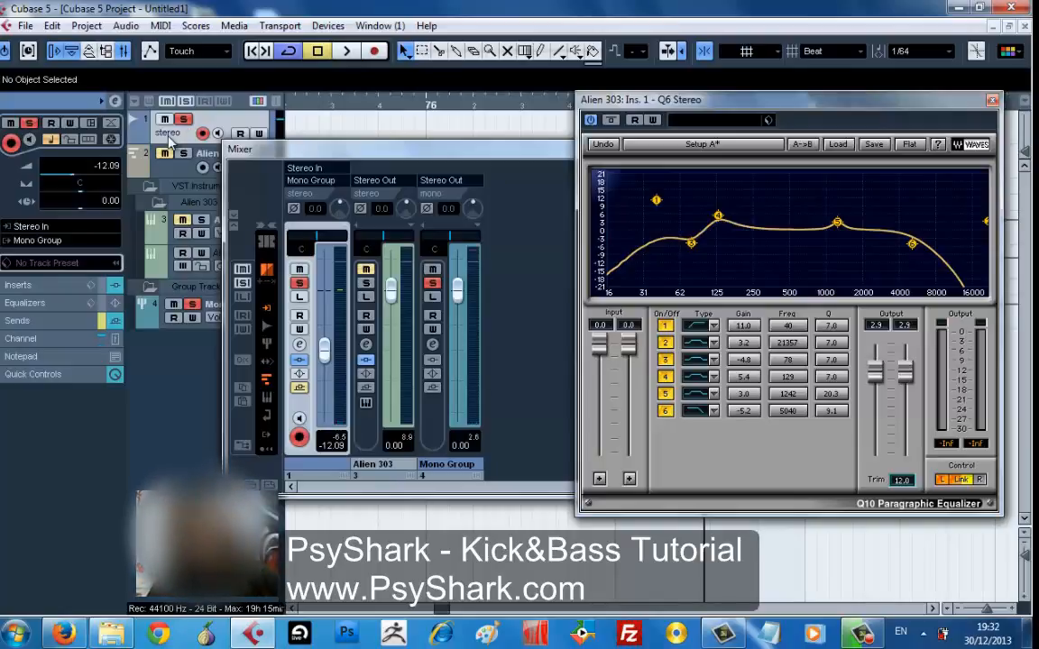
- Alternate the kick's output routing between Stereo Out and Mono Group again while the loop plays to hear the difference
click(51, 244)
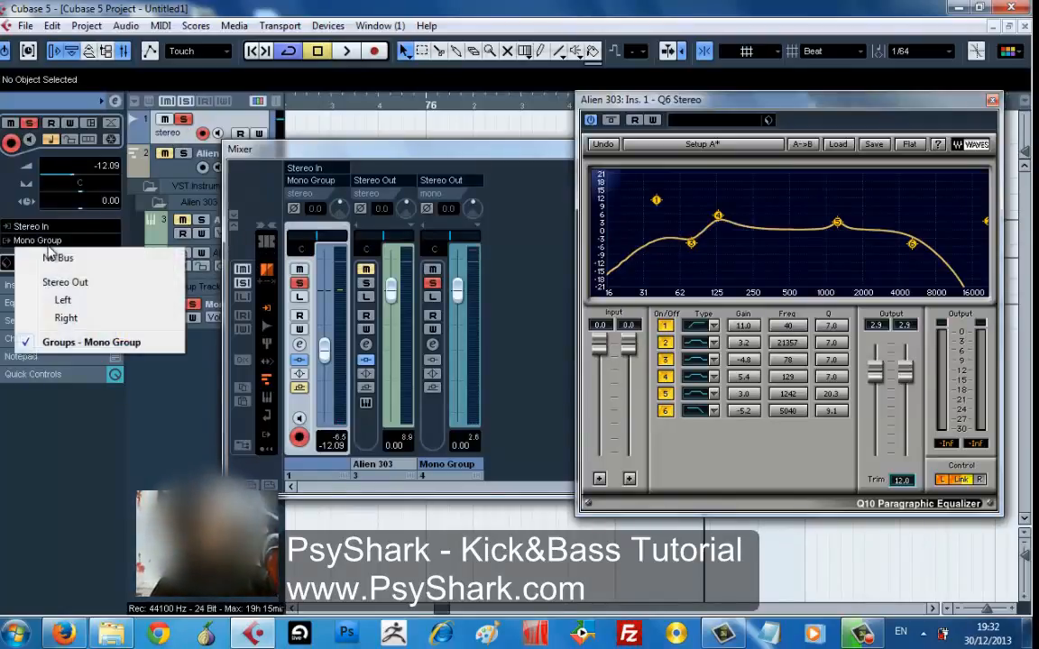
key(space)
click(37, 243)
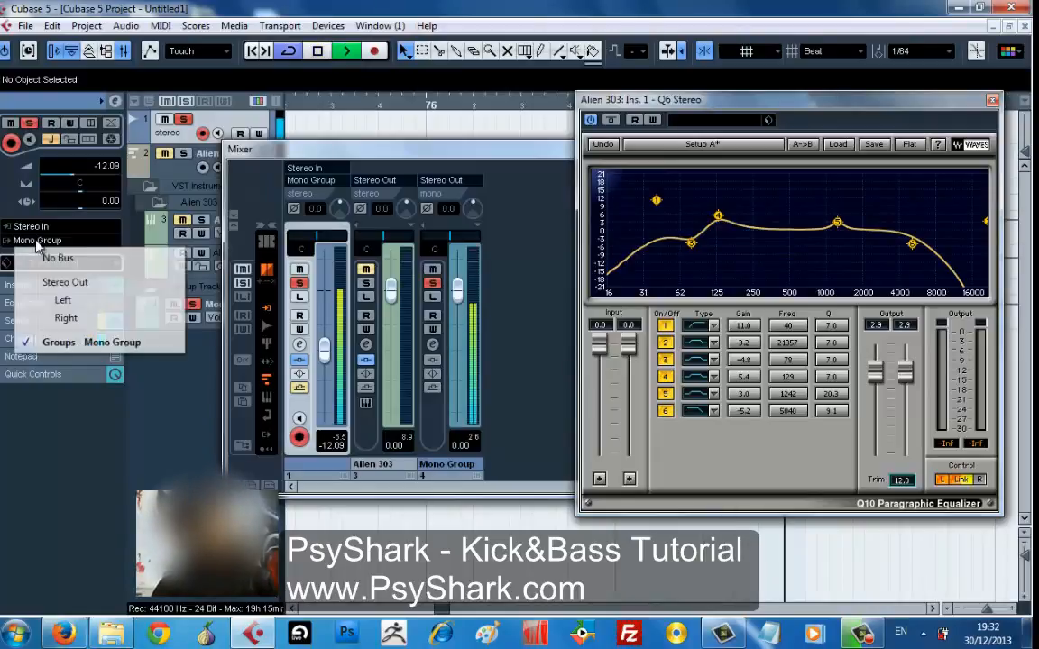
click(53, 282)
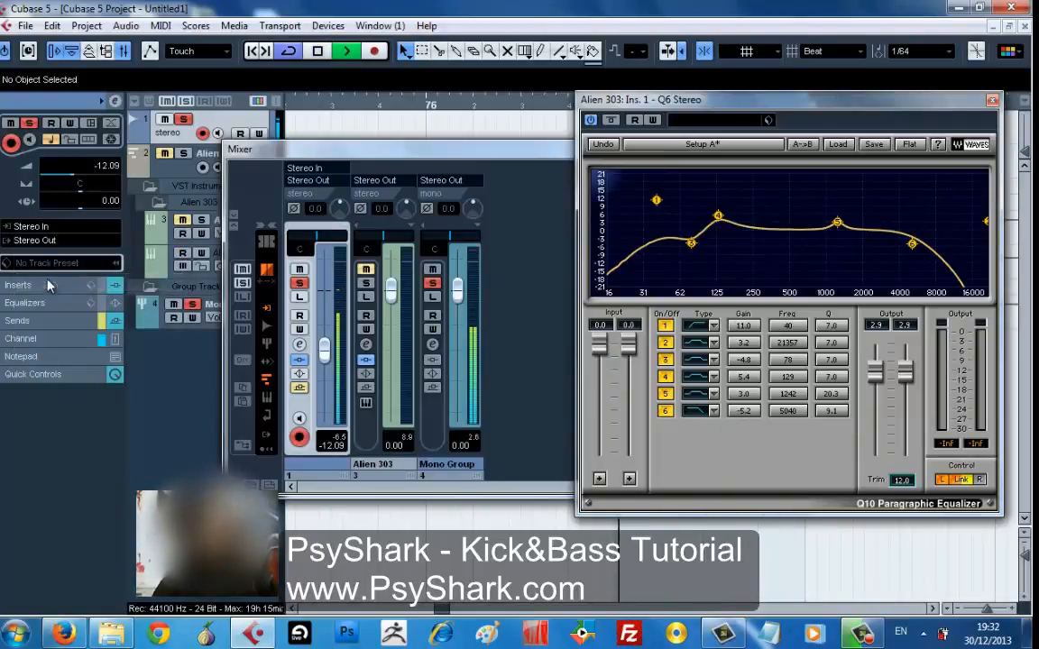
click(49, 240)
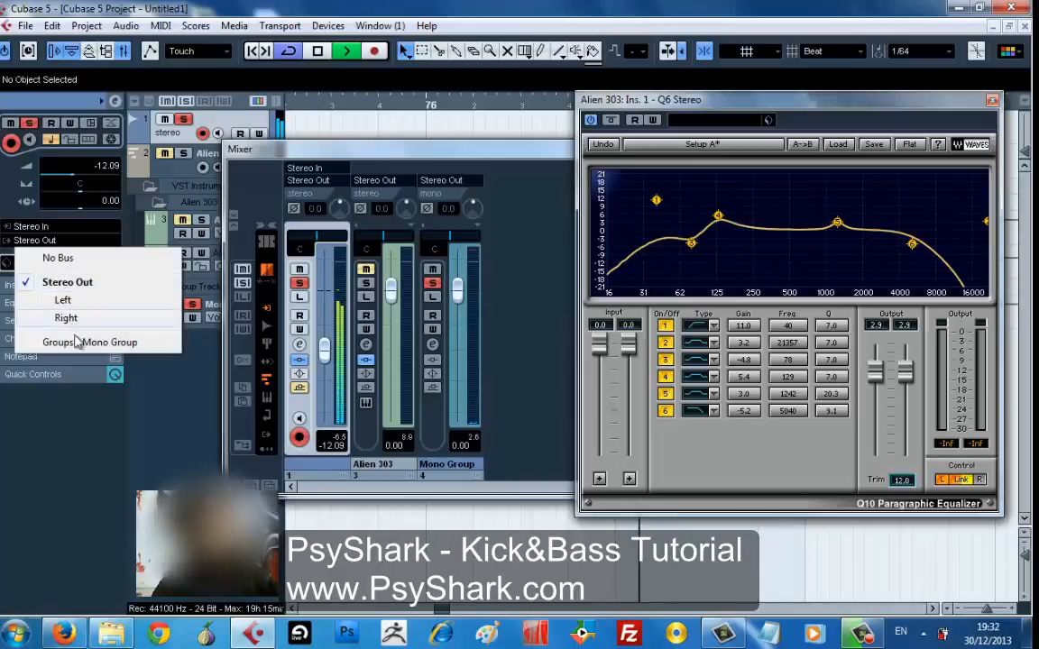
click(78, 346)
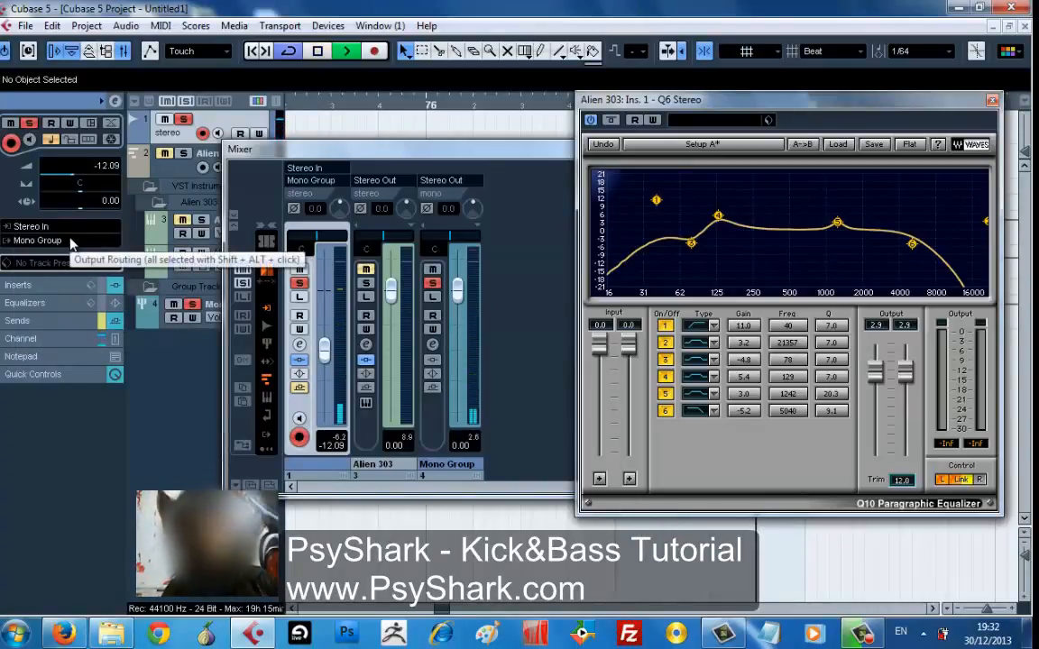
- Check the Stereo Out level in the full mixer, stop playback, and set the kick track's output routing to Stereo Out
key(F3)
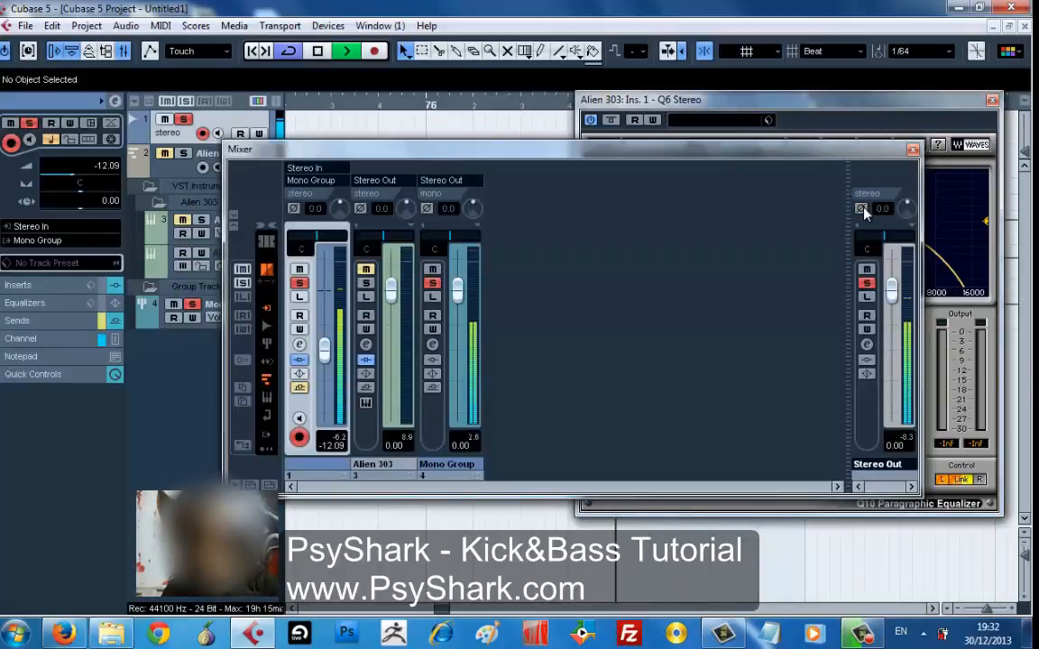
key(space)
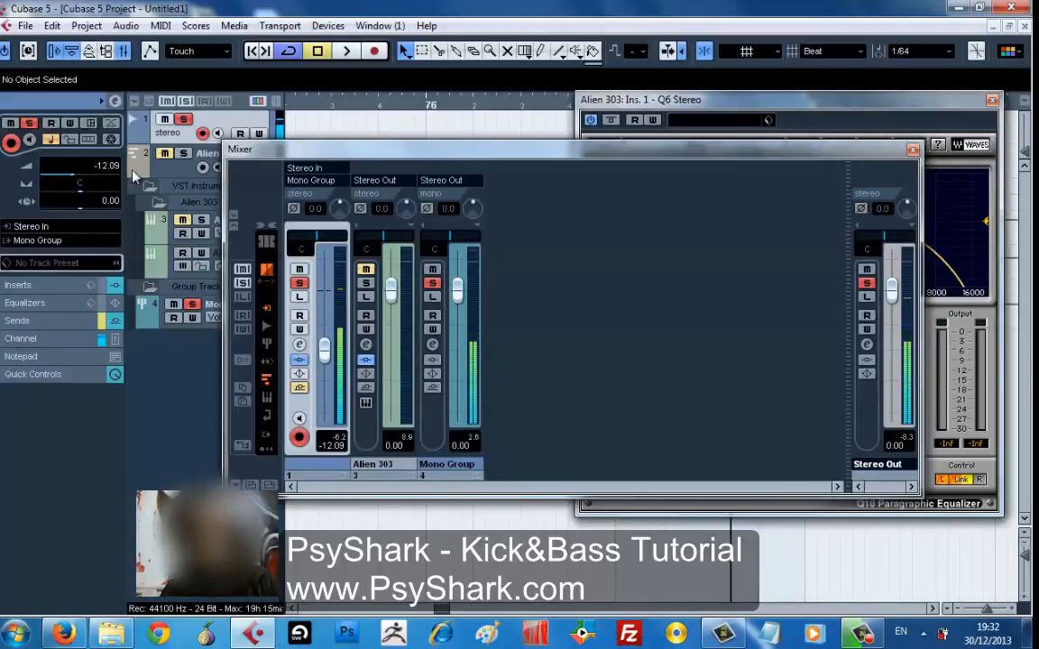
click(38, 242)
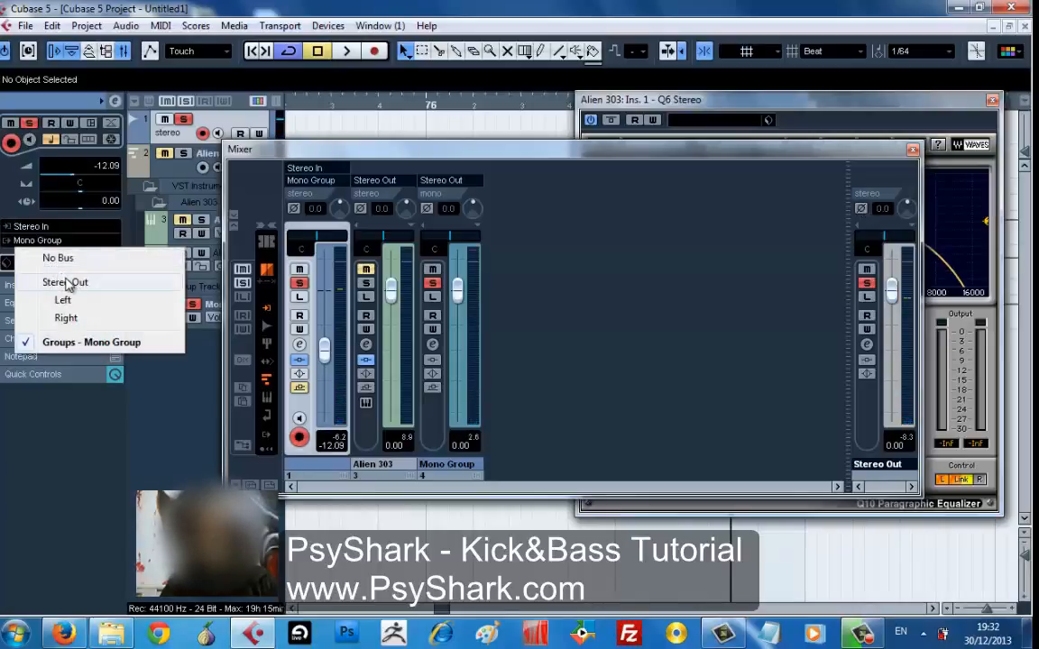
click(67, 284)
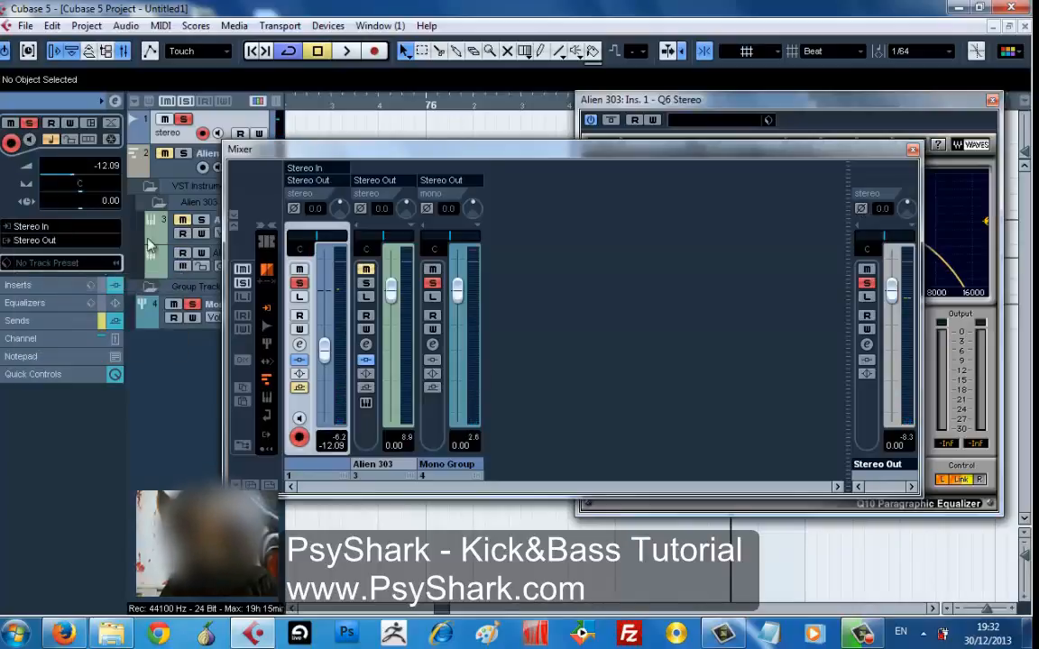
- Play the loop with the kick routed directly to Stereo Out, stop it, and route the kick track's output to Mono Group
key(space)
click(867, 221)
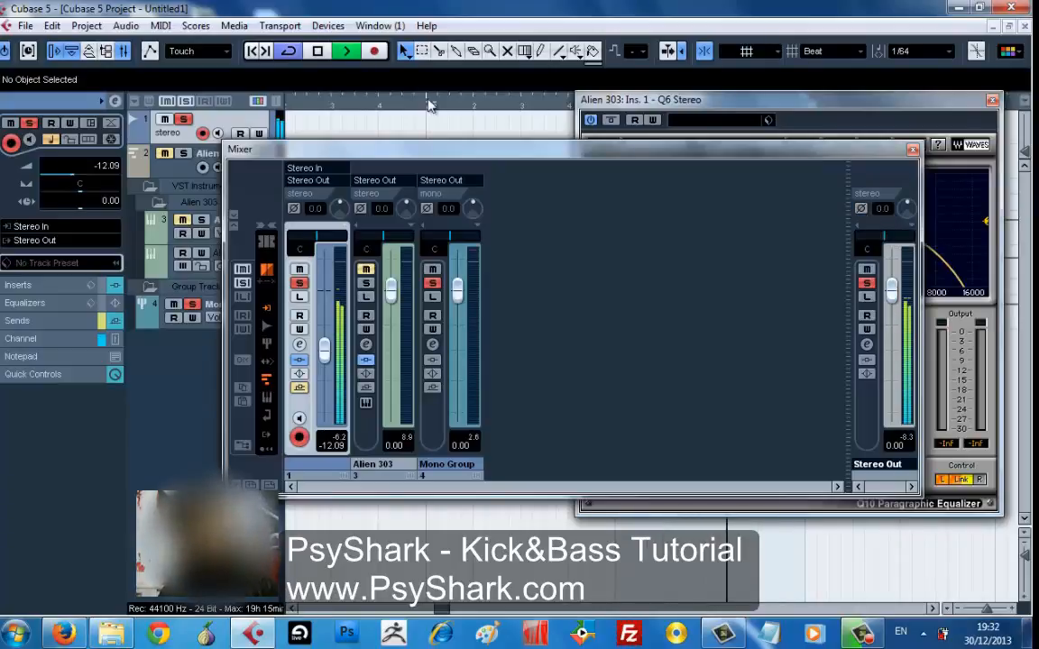
key(space)
click(50, 240)
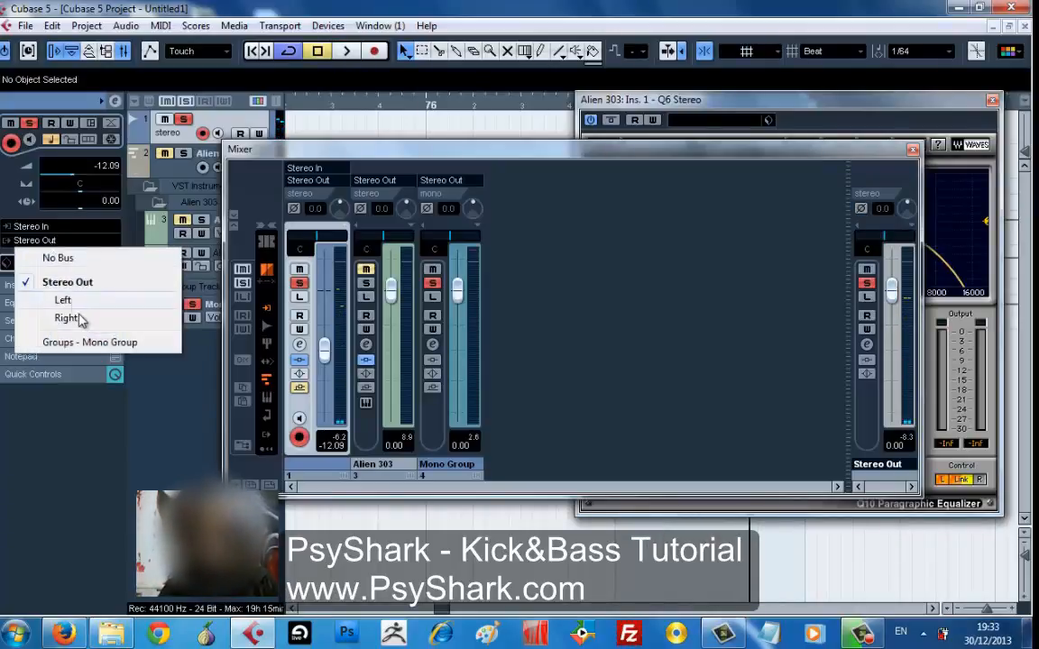
click(93, 344)
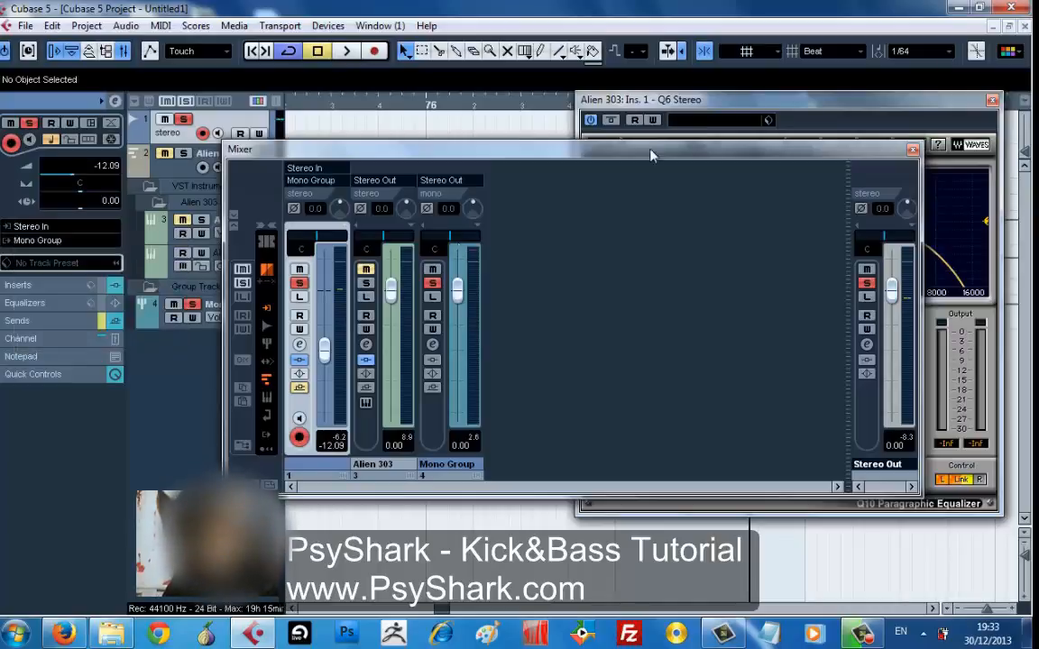
- Toggle phase inversion on the Stereo Out channel and play the loop to hear the kick through Mono Group
click(860, 210)
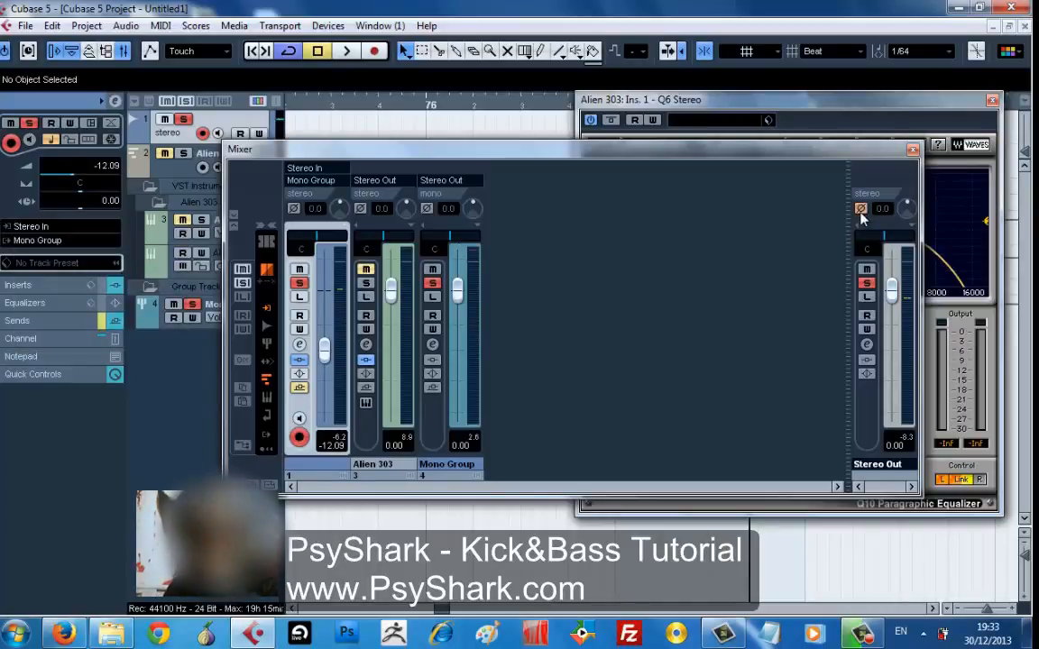
key(space)
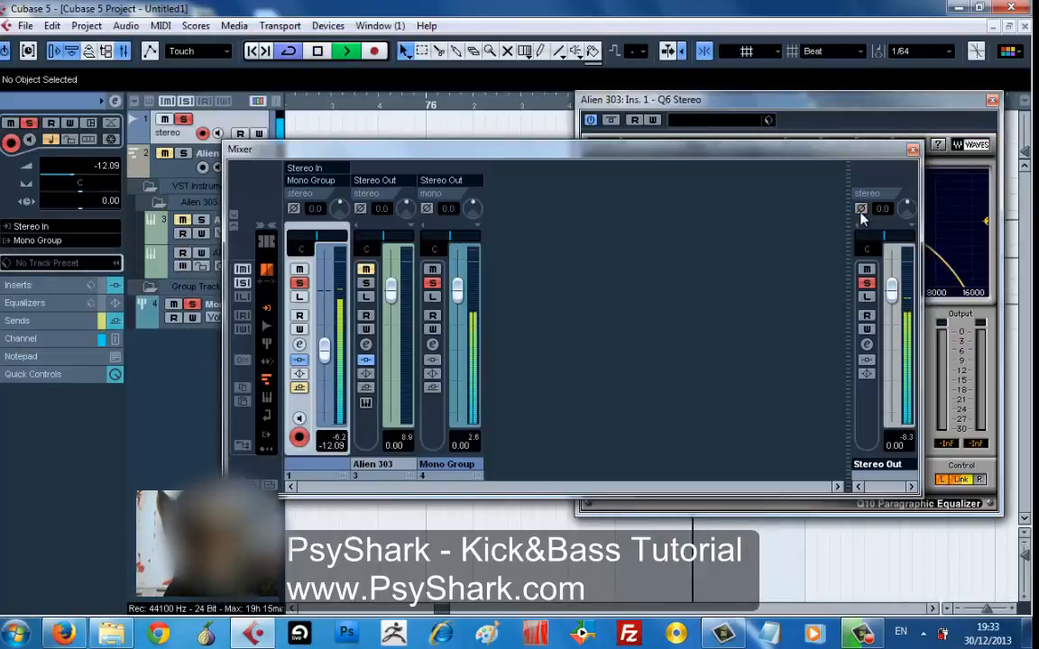
key(space)
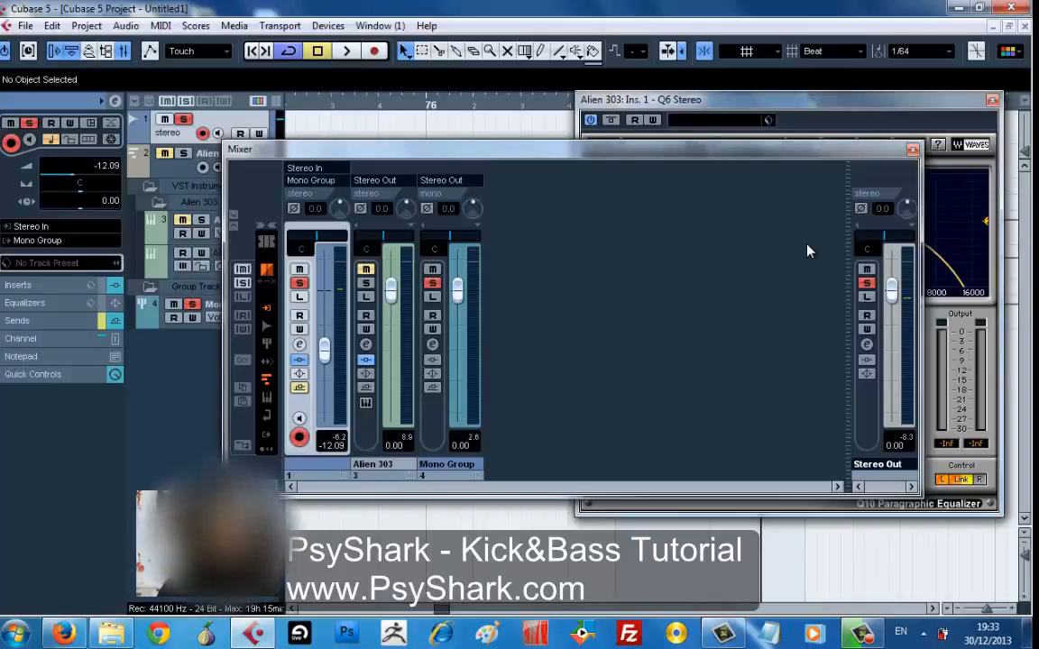
- Select the Alien 303 instrument channel and solo it so the kick stays muted
click(151, 227)
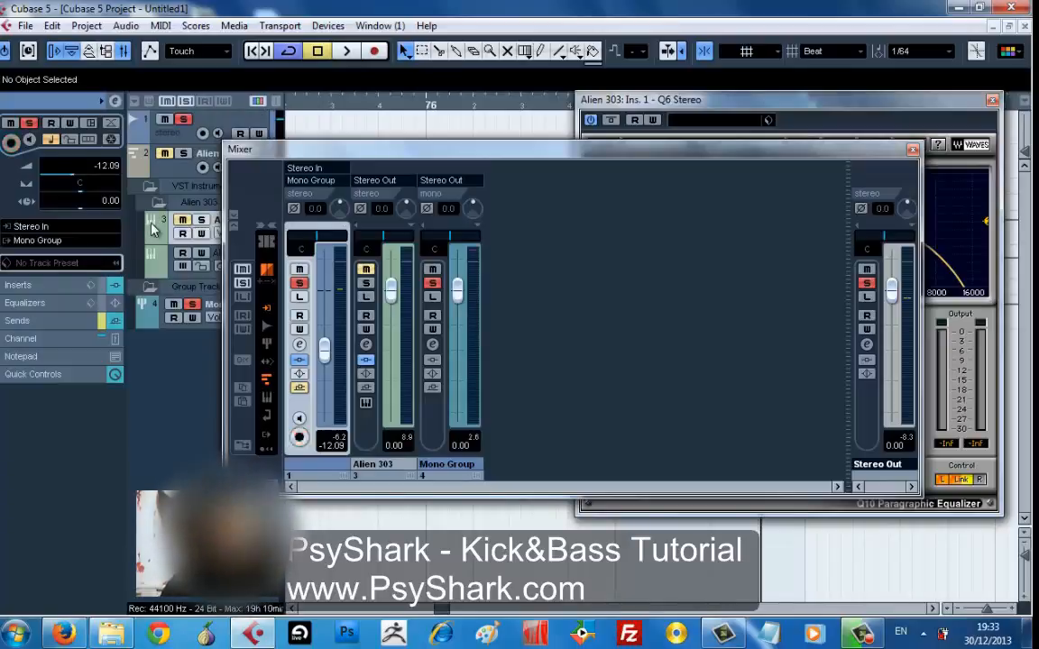
click(43, 100)
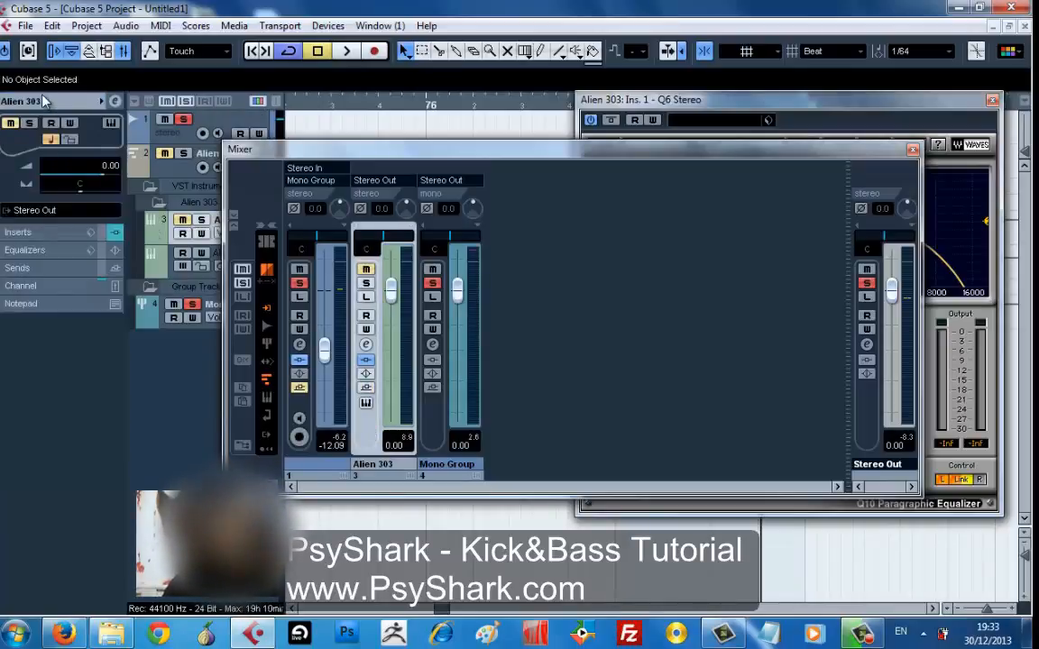
click(50, 216)
click(50, 217)
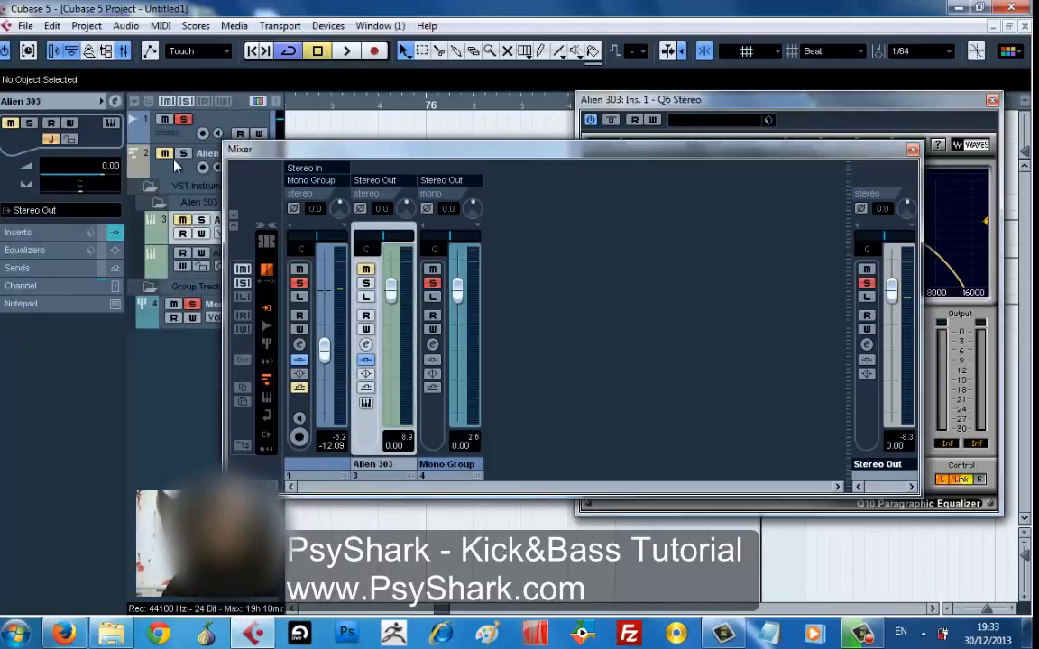
key(s)
click(166, 120)
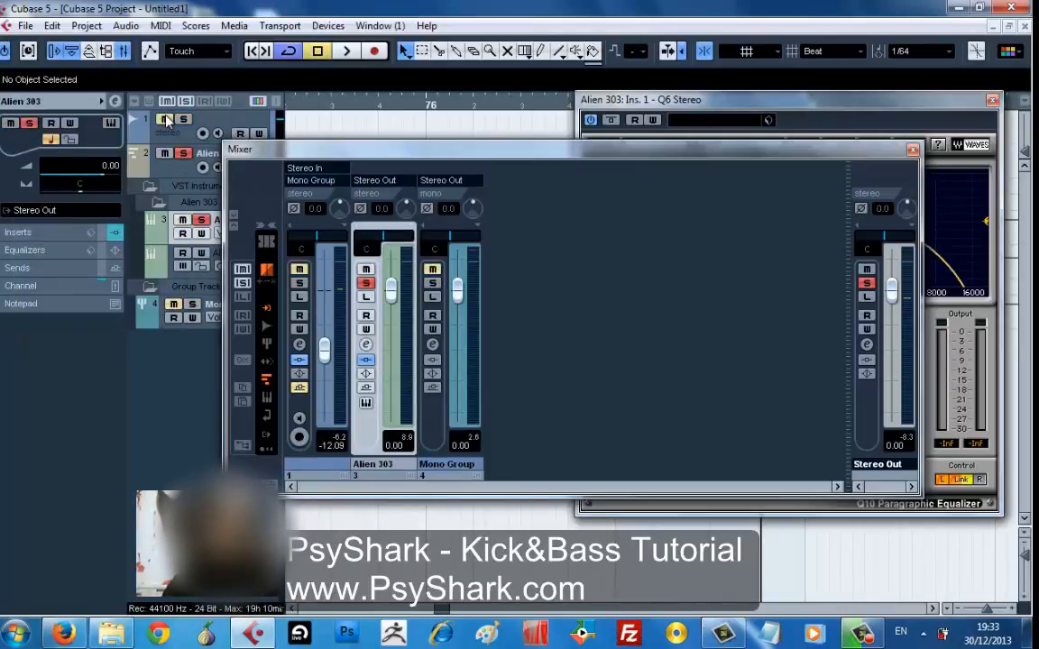
- Play the soloed Alien 303 bass, route its output to Mono Group, and mute the kick track
click(40, 213)
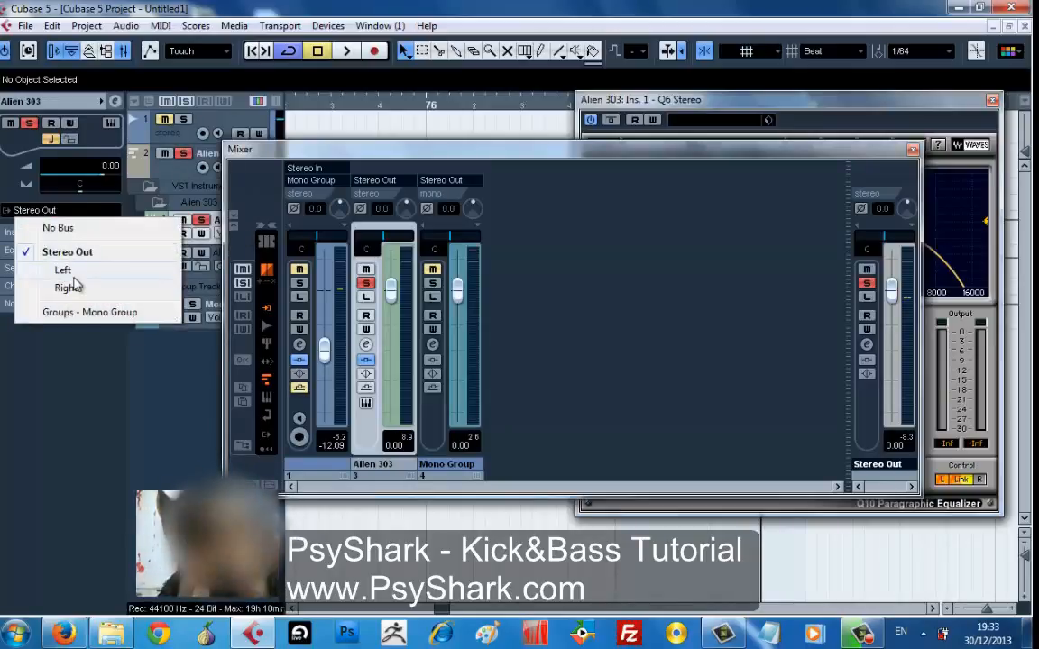
click(101, 374)
key(space)
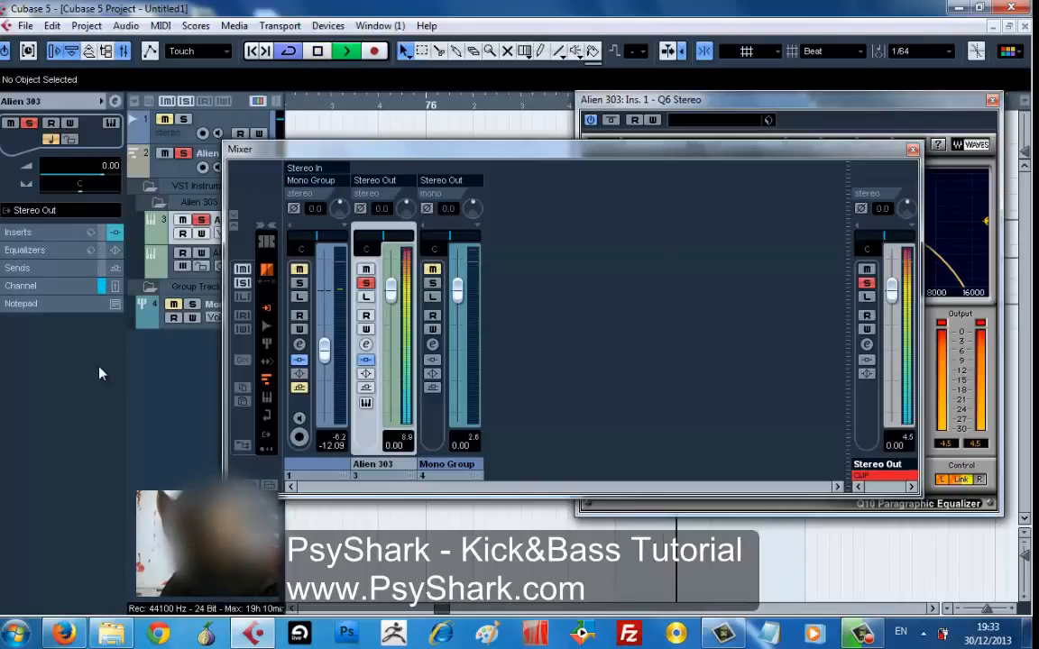
click(49, 210)
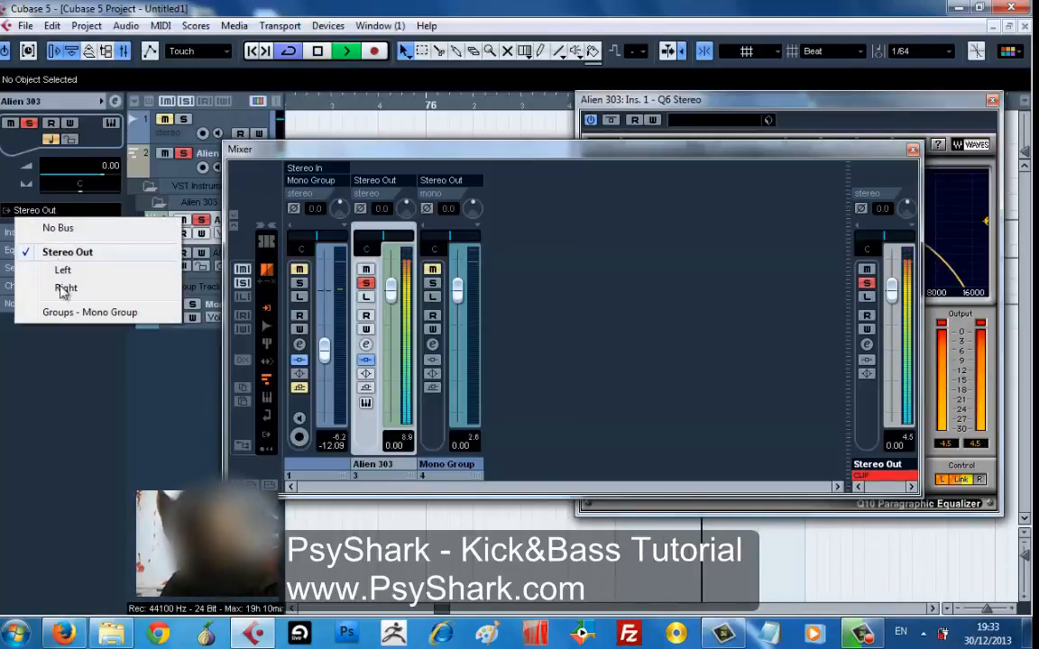
click(76, 314)
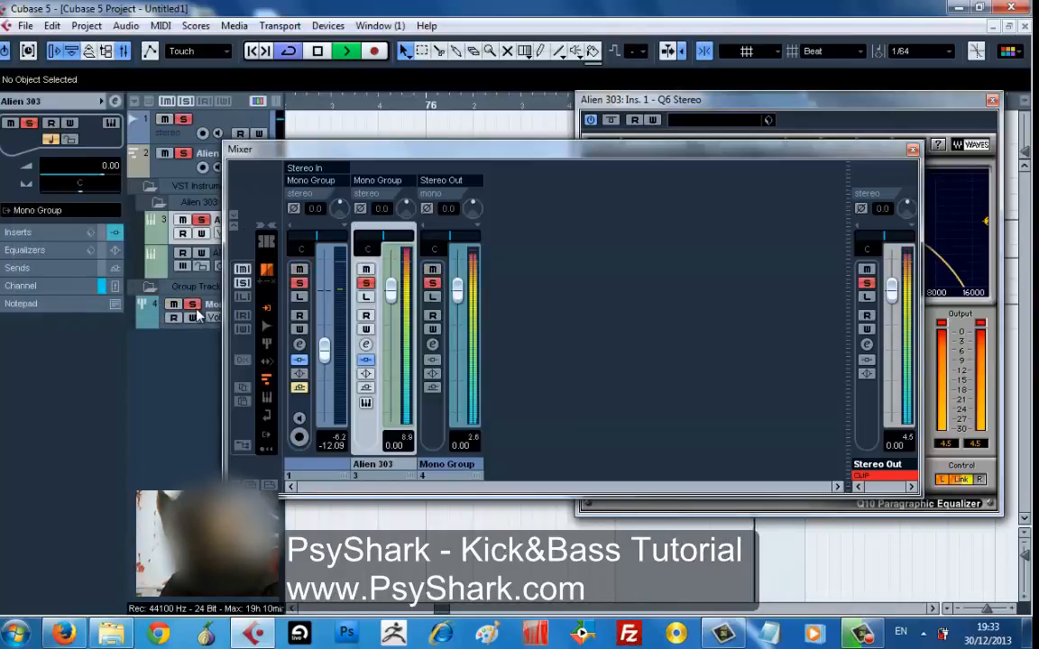
click(183, 119)
click(165, 120)
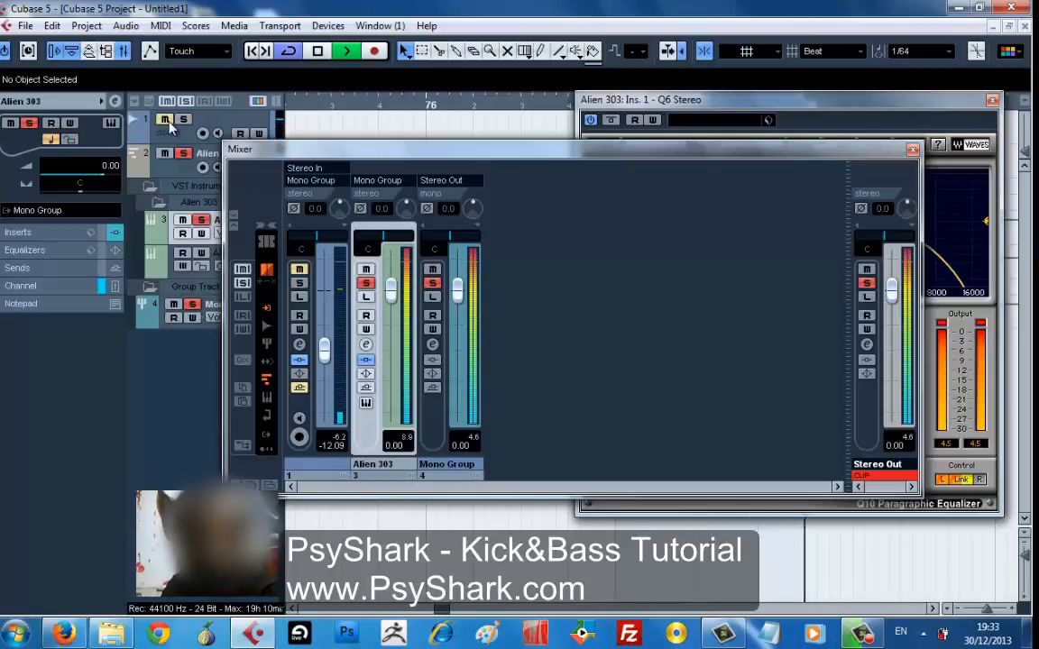
- Switch the Alien 303 output to Stereo Out and back to Mono Group during playback to compare the bass sound
click(56, 210)
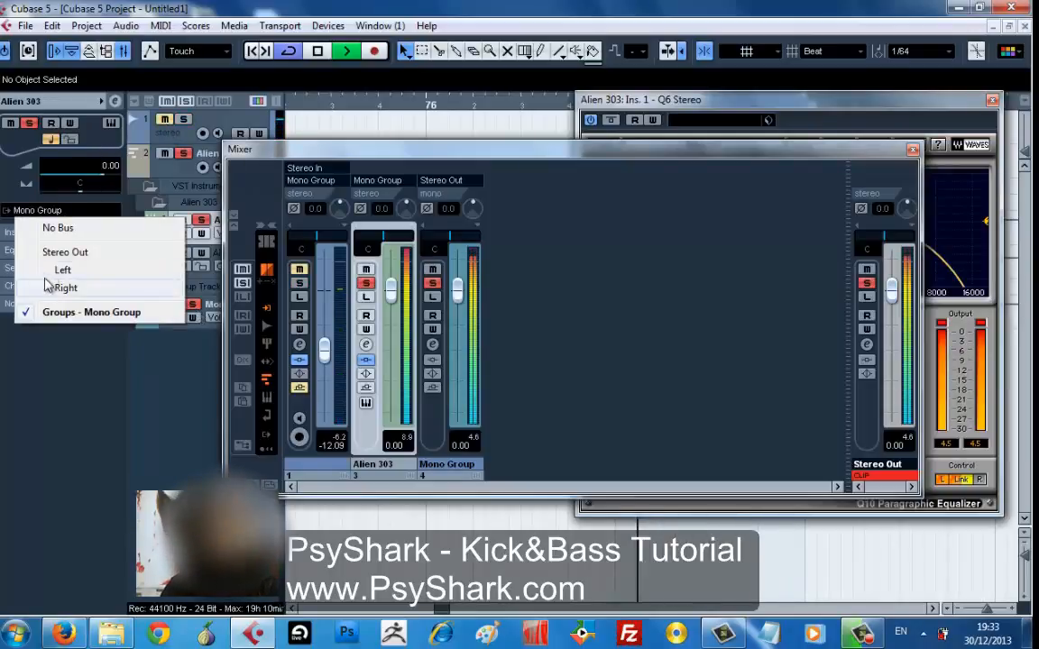
click(65, 252)
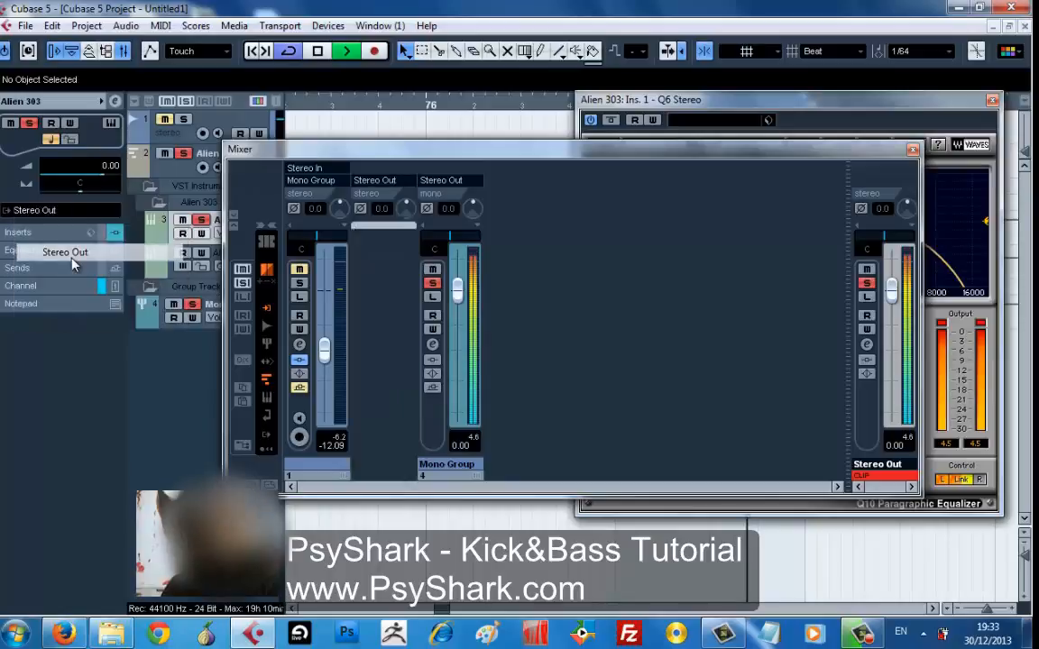
click(63, 211)
click(79, 311)
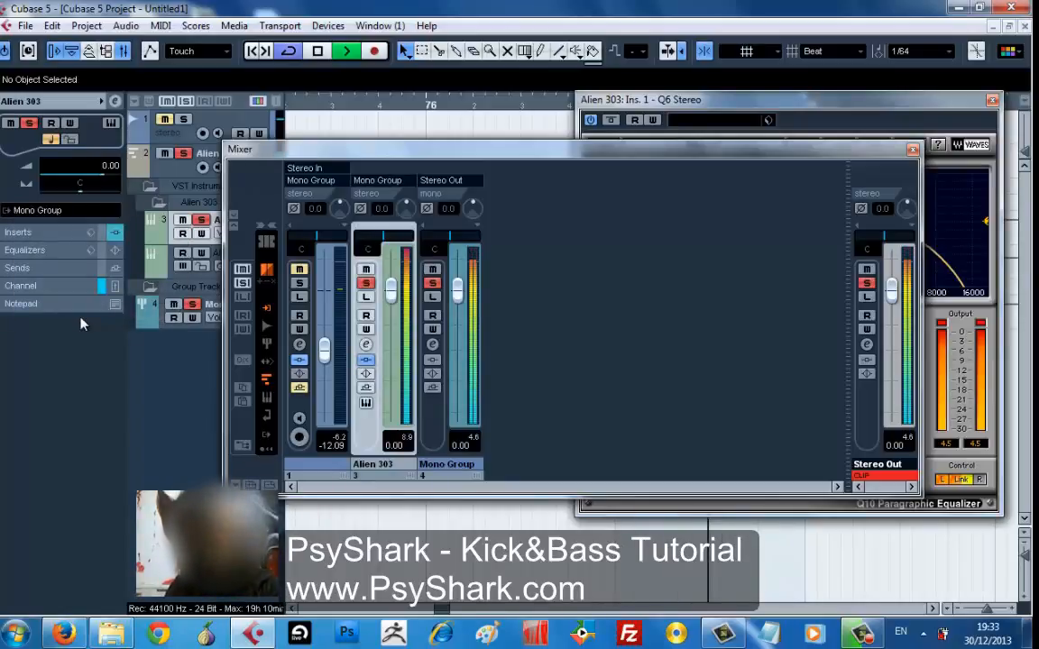
- Stop playback and close the mixer and the Alien 303's Q6 equalizer window
key(space)
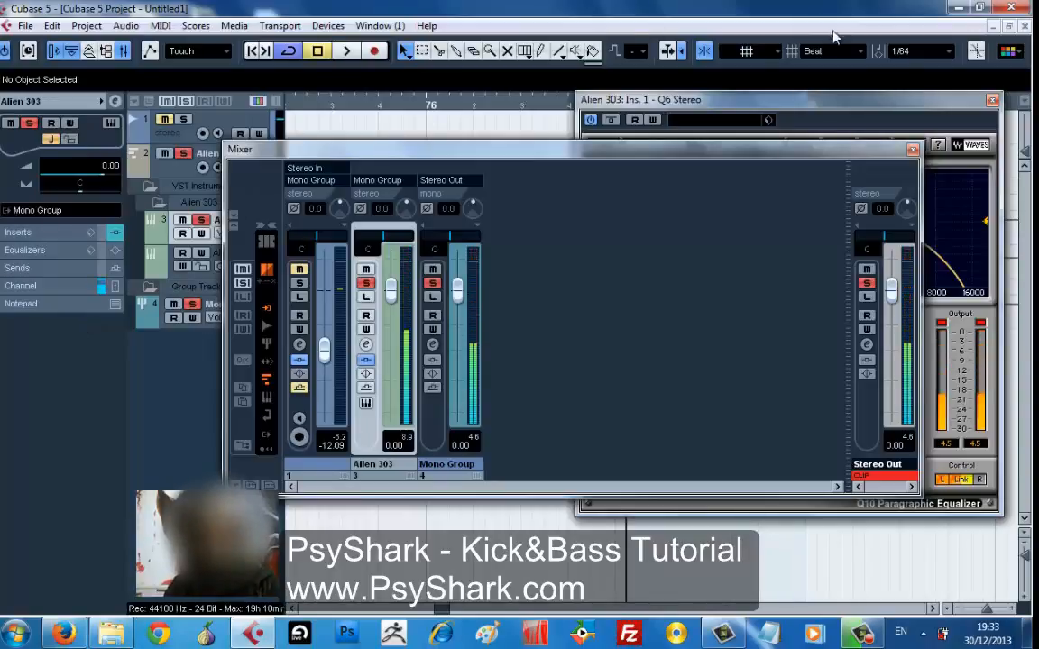
key(F3)
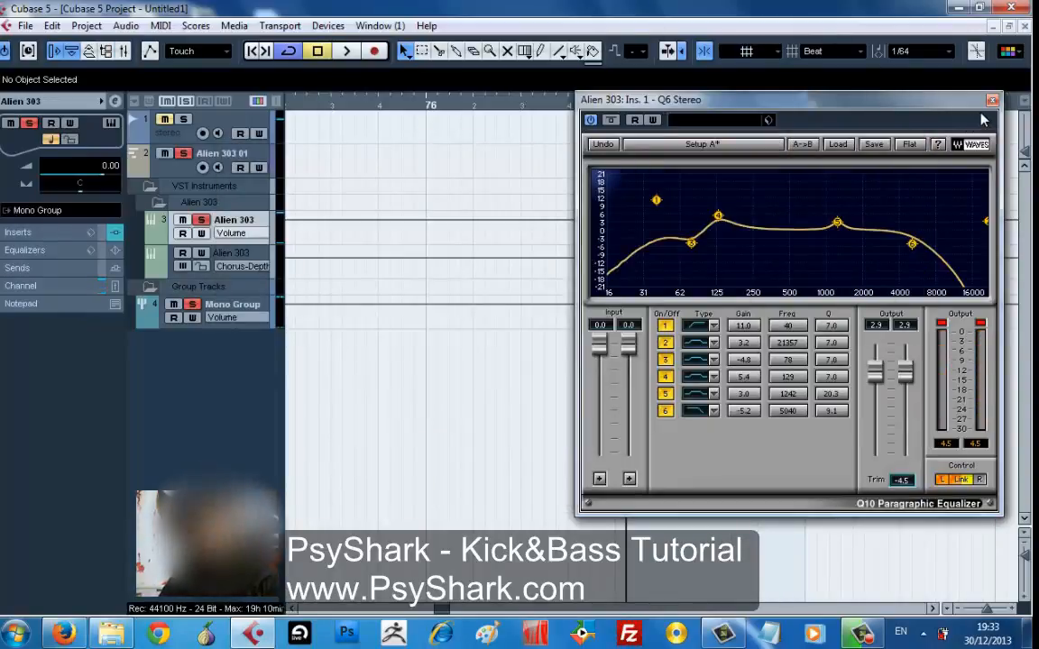
click(991, 99)
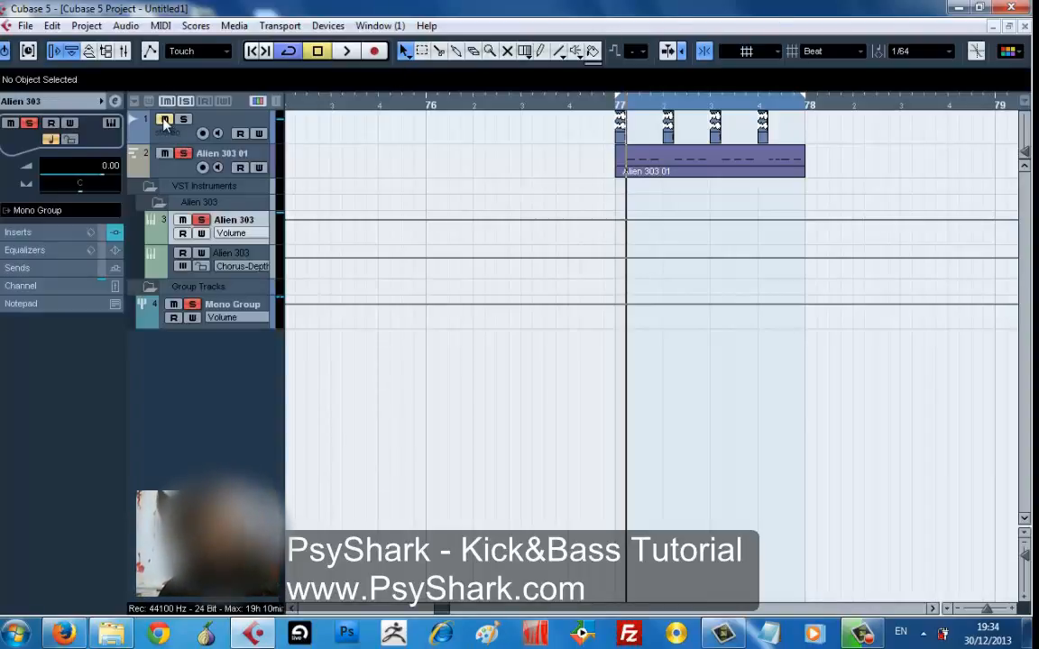
- Play the kick and bass together, switch the kick's output to Stereo Out and back to Mono Group to compare, and stop playback
key(space)
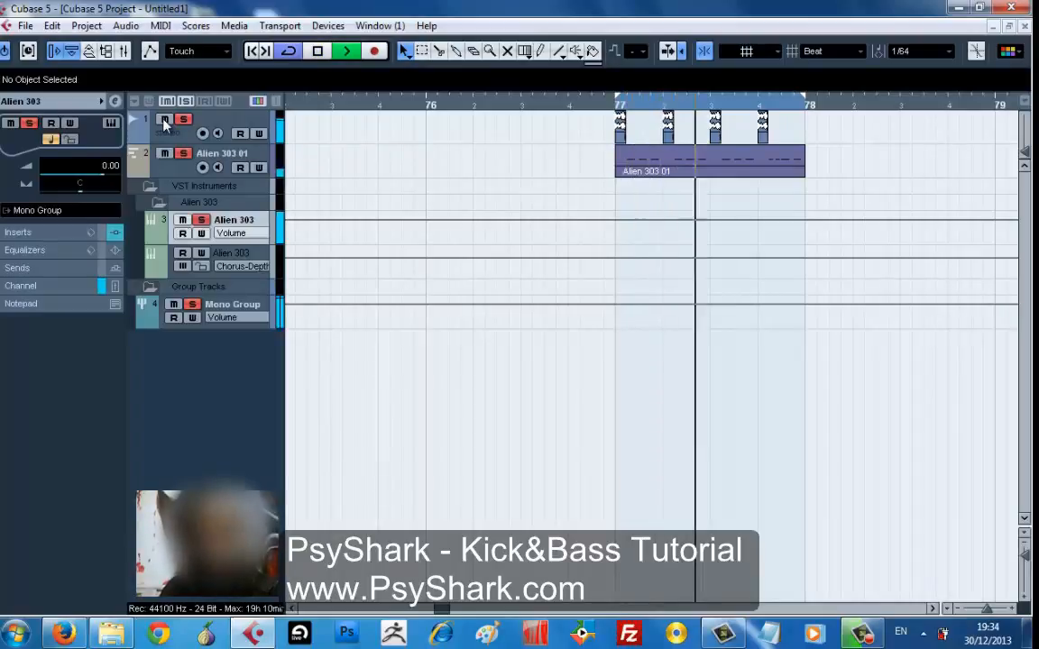
click(170, 136)
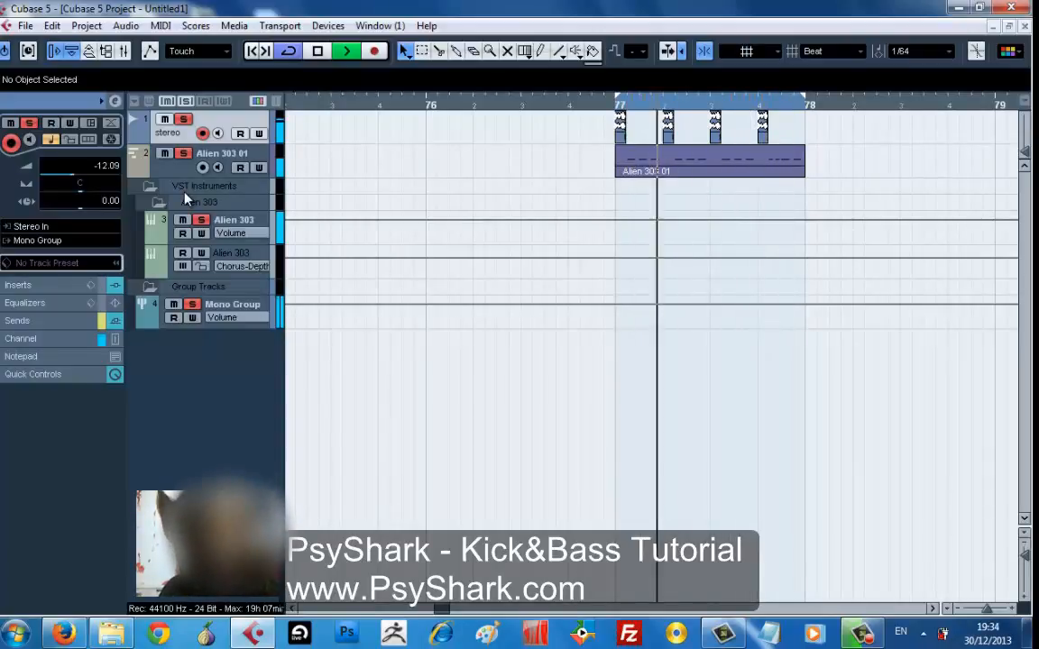
click(56, 240)
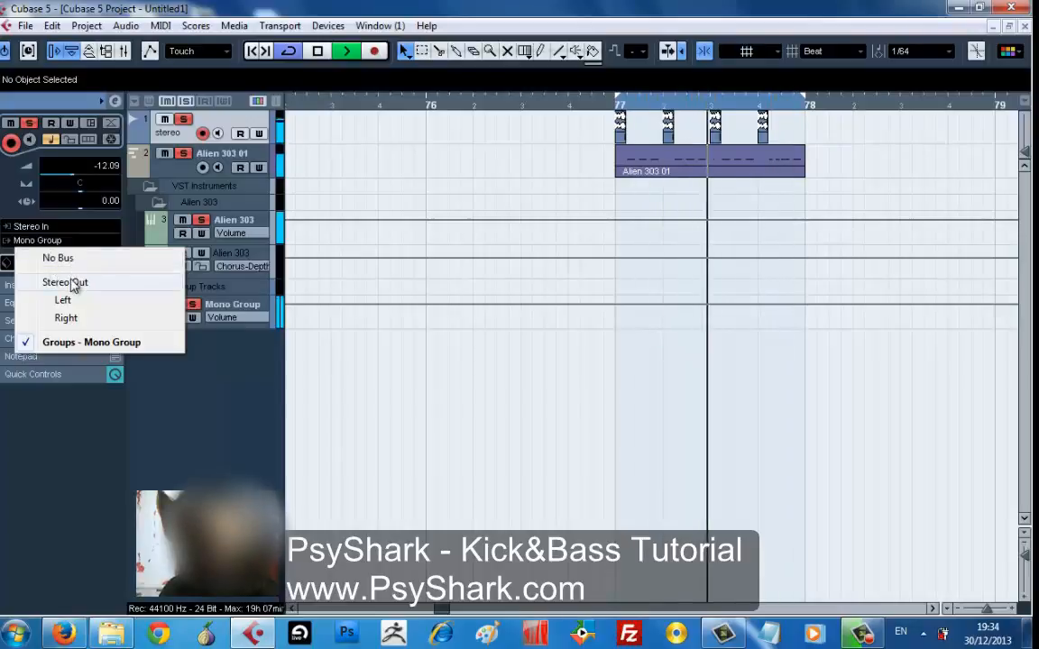
click(73, 283)
click(49, 241)
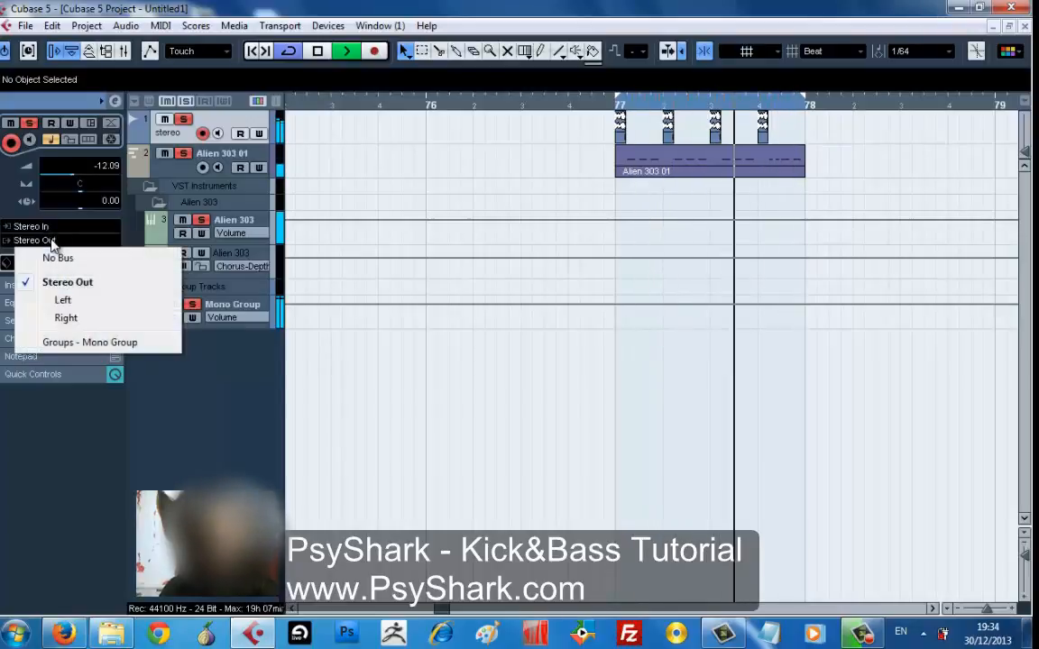
click(69, 342)
key(space)
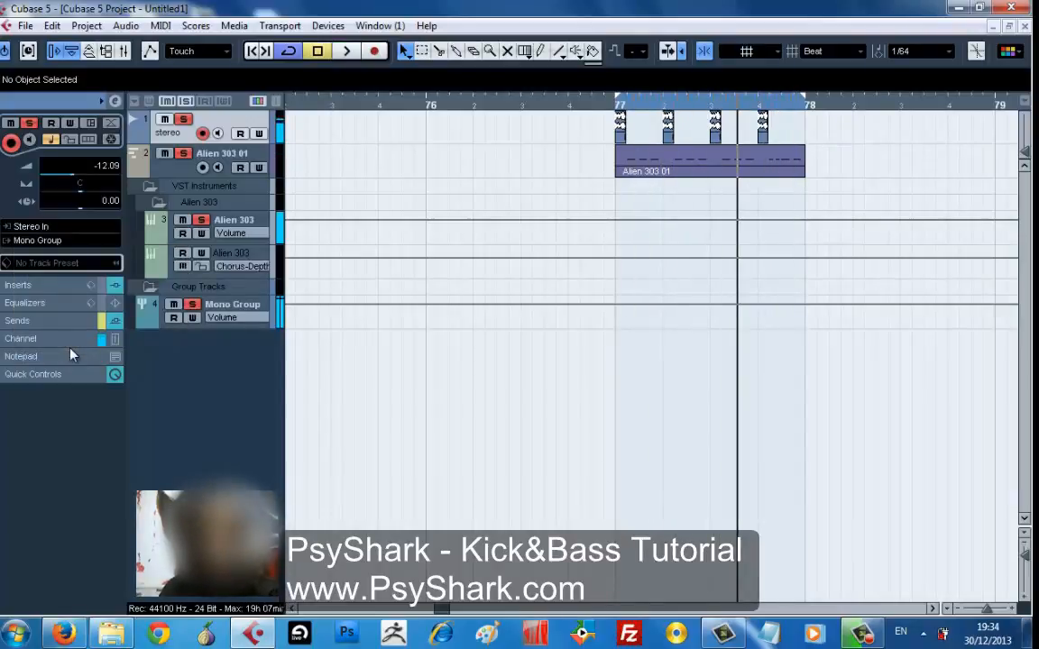
- Mute the kick track and lower the Alien 303 channel fader to about -14.28 dB while the bass loop plays
click(165, 120)
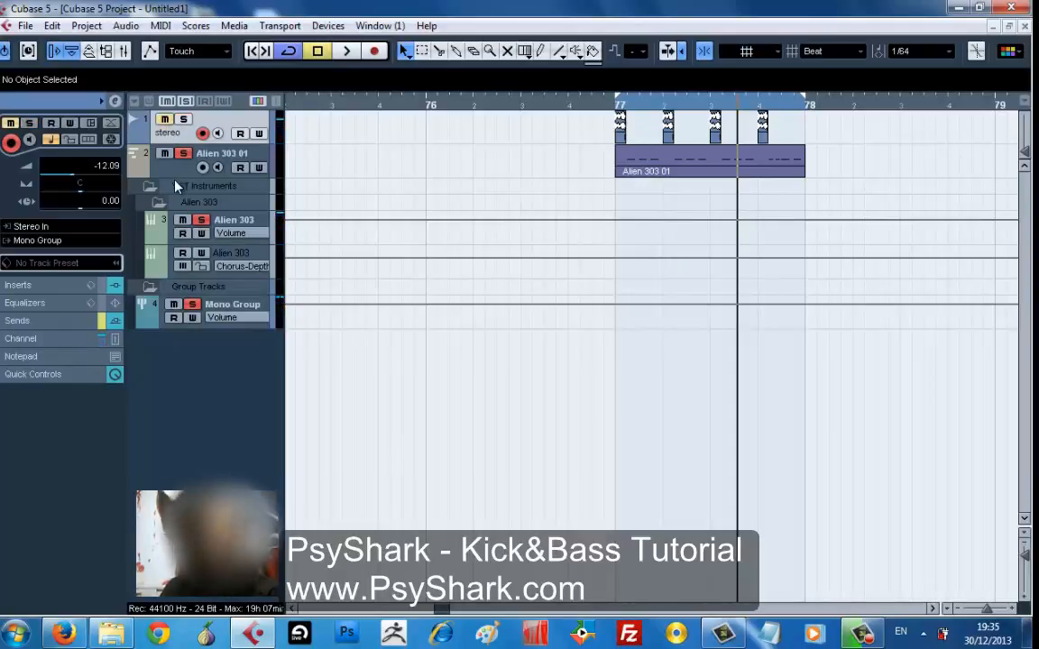
key(space)
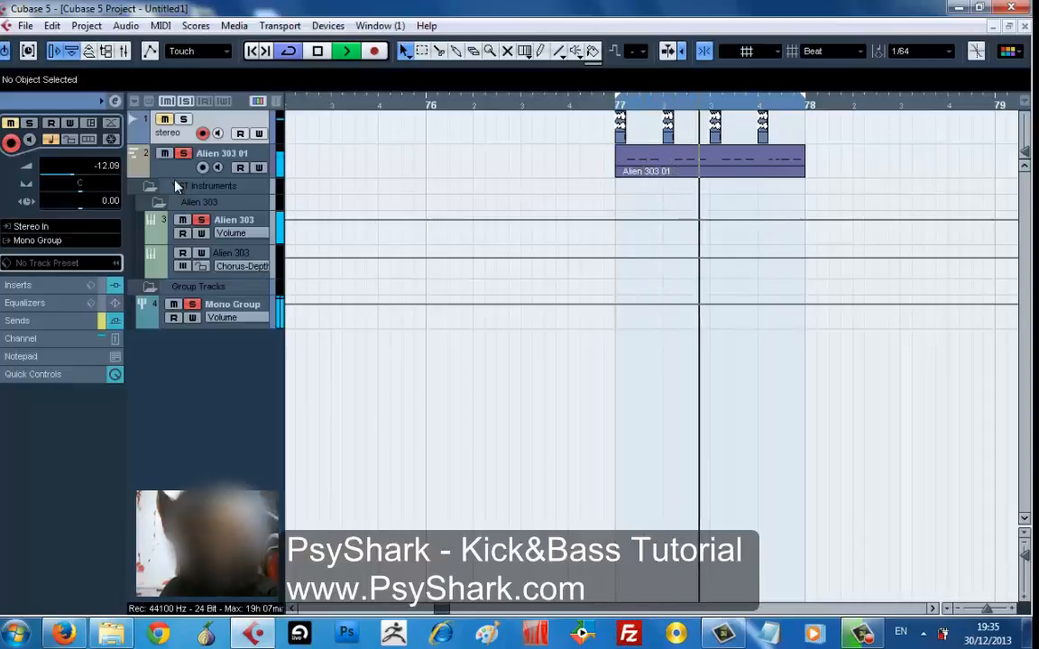
key(F3)
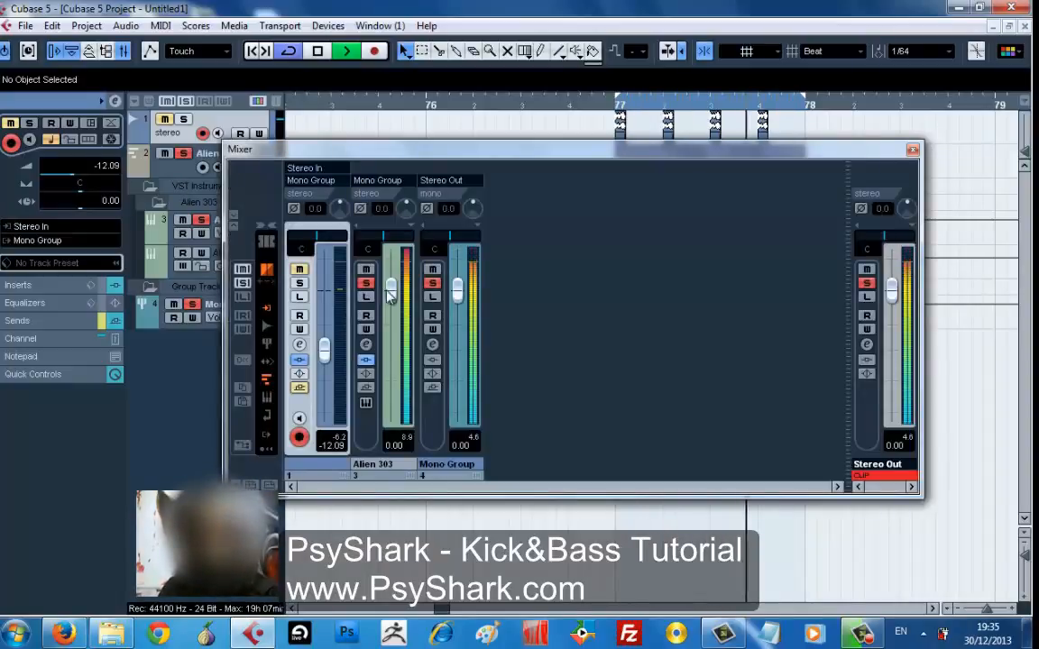
drag(391, 297, 392, 370)
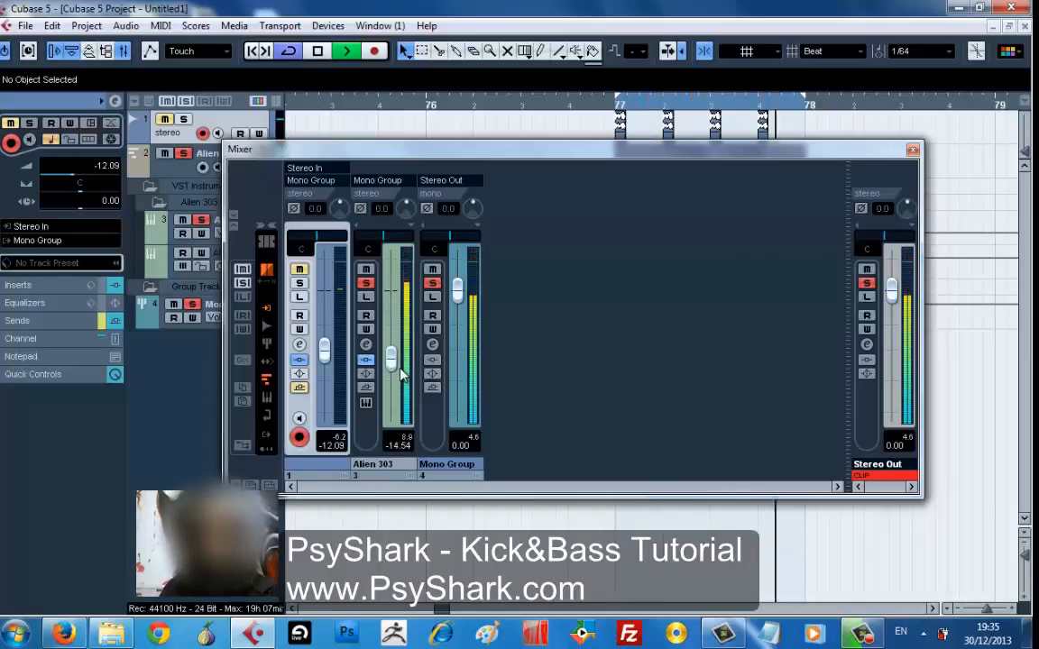
key(space)
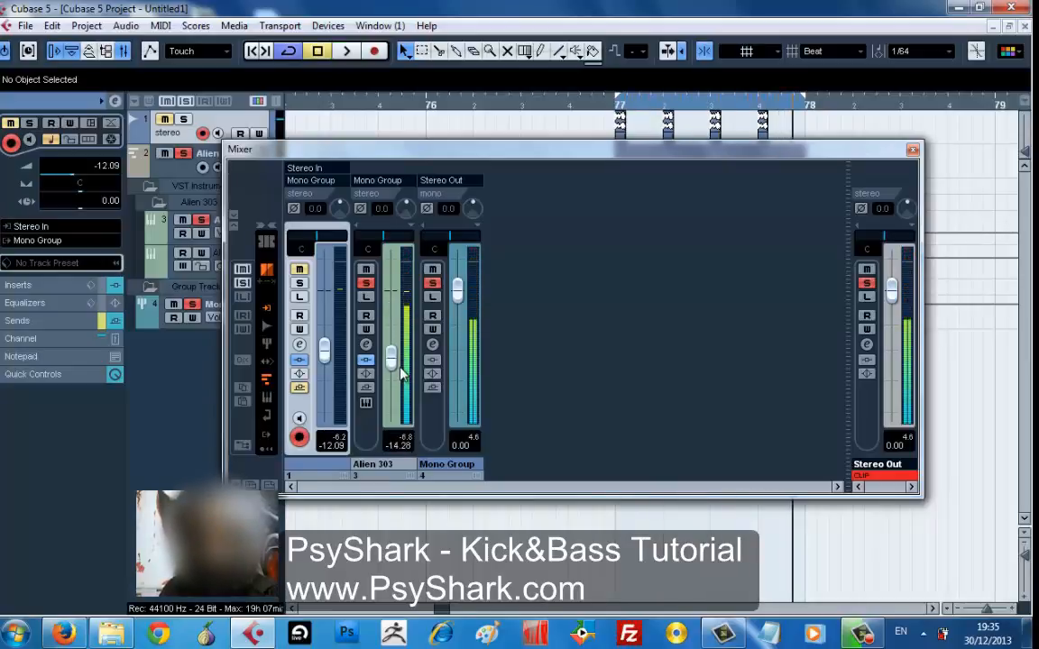
- Check the volume control in the Alien 303 synth, play the bass loop, and reset the Stereo Out clip indicator
click(366, 402)
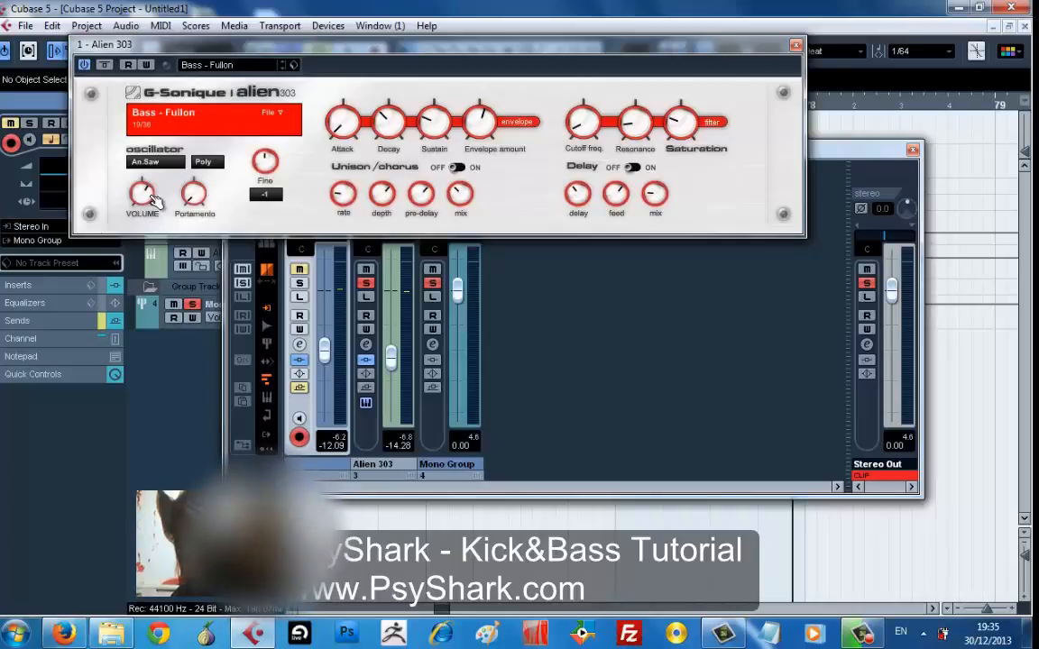
key(space)
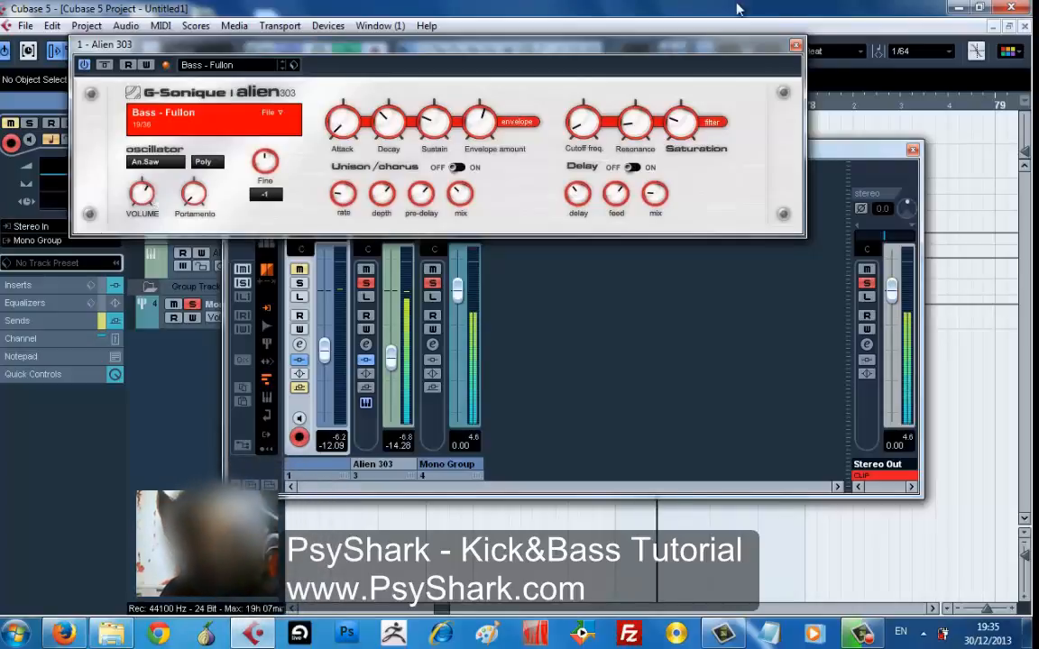
click(795, 45)
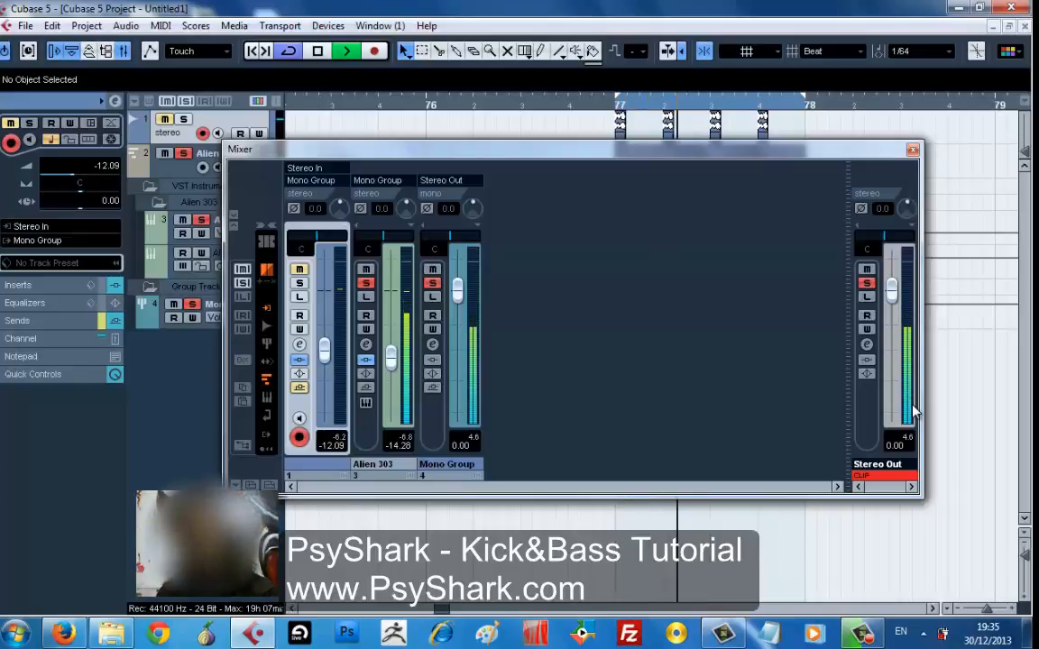
click(912, 442)
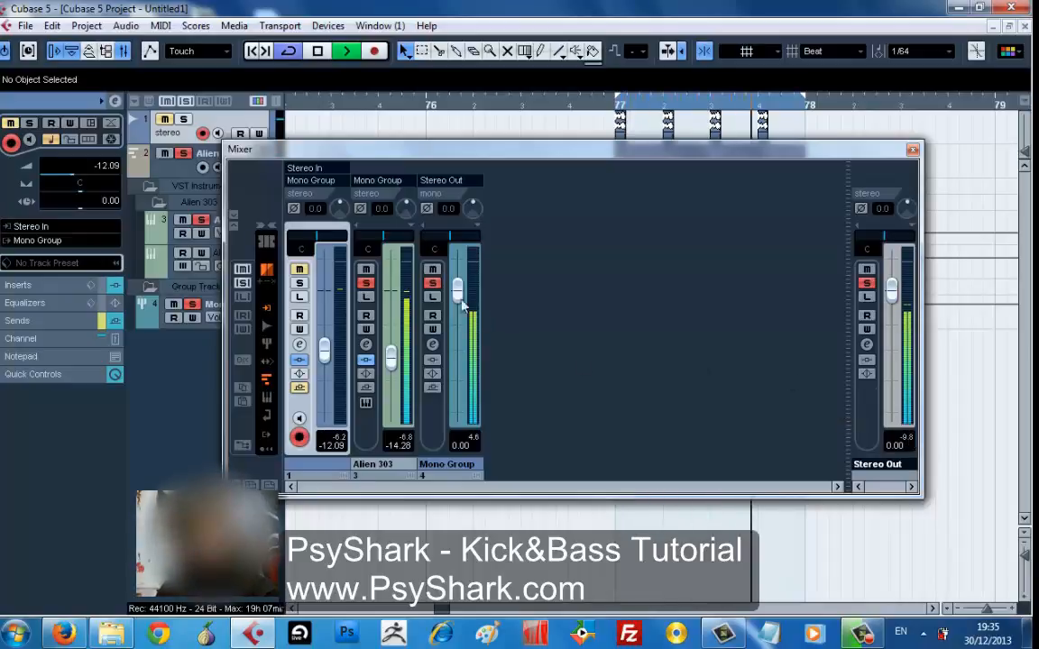
- Solo the kick track along with the Alien 303, play the kick and bass together, and stop playback
click(181, 120)
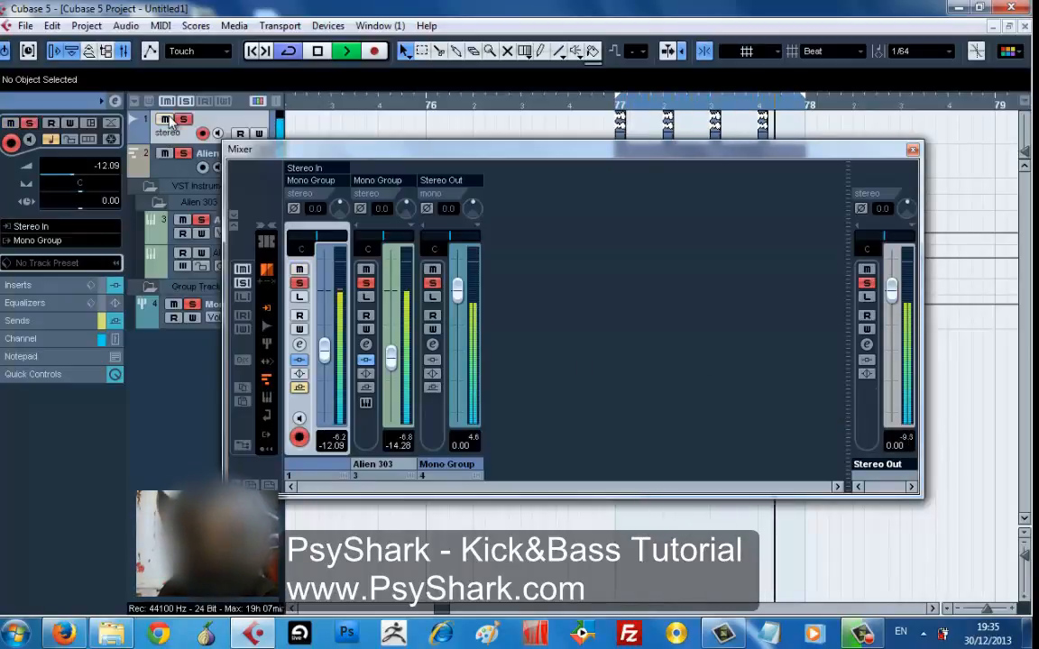
key(space)
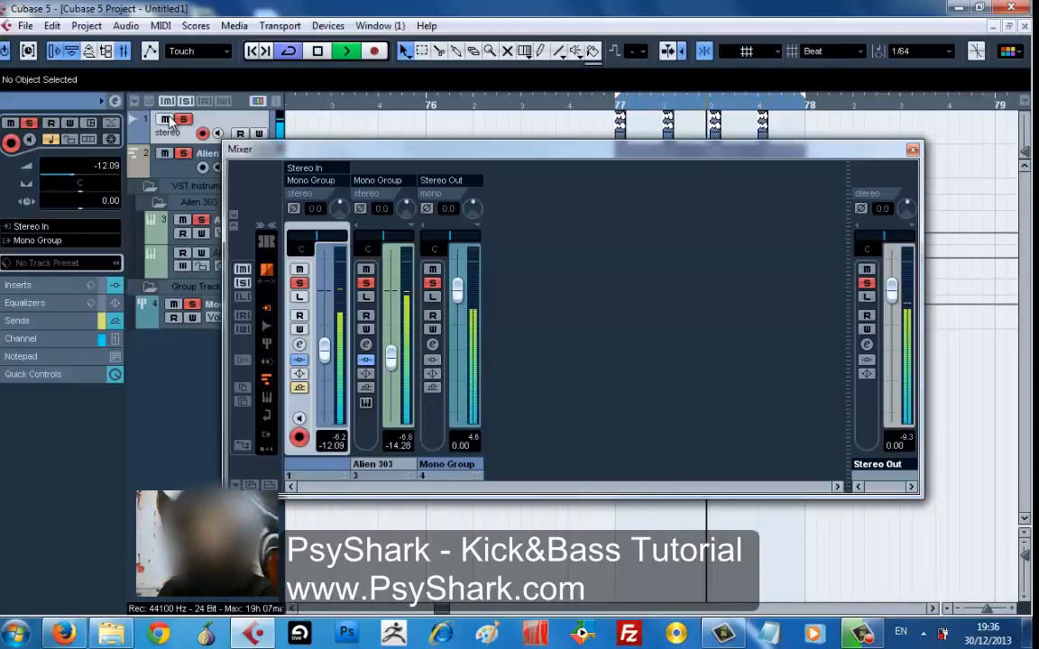
key(space)
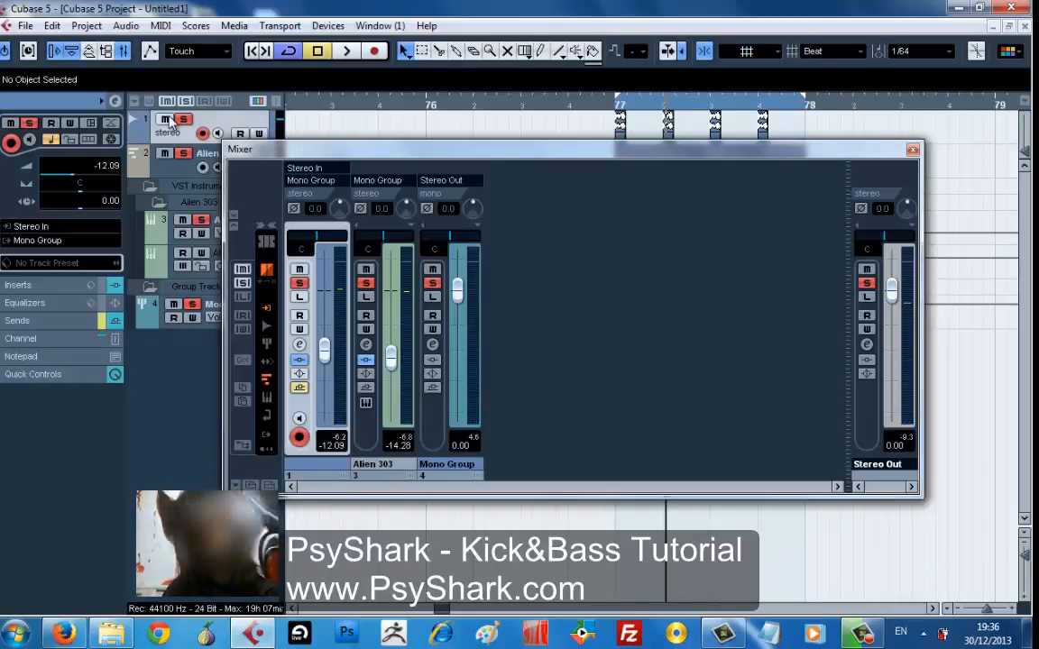
key(space)
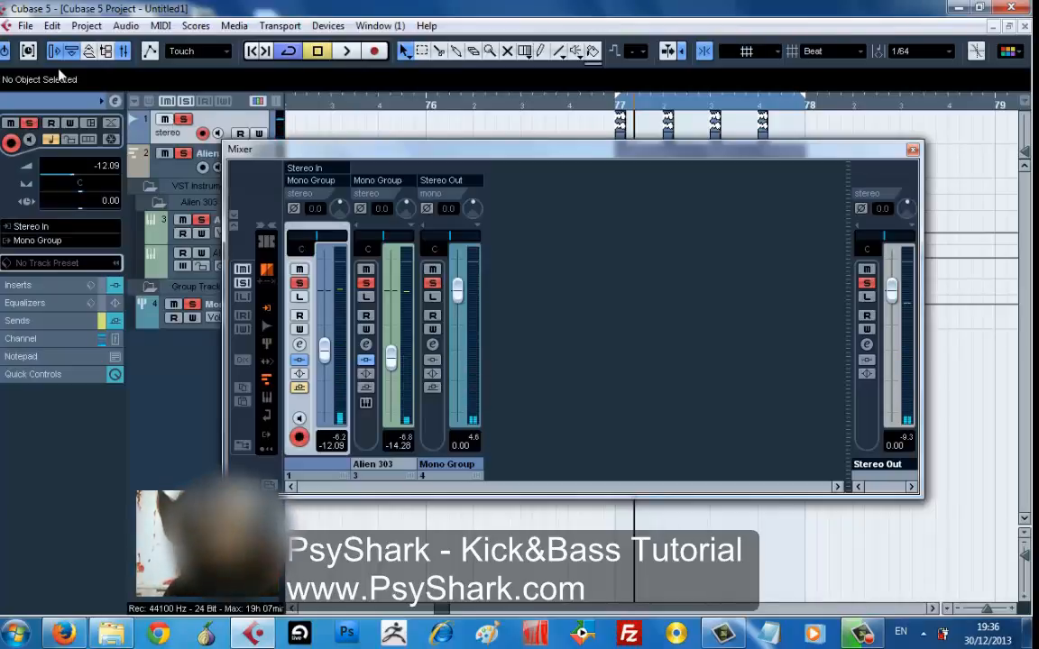
- Open the Pool's media import, audition VEC1 BD Punchy 06.wav, and go back up to the WENGEN-1 sample folder
click(102, 49)
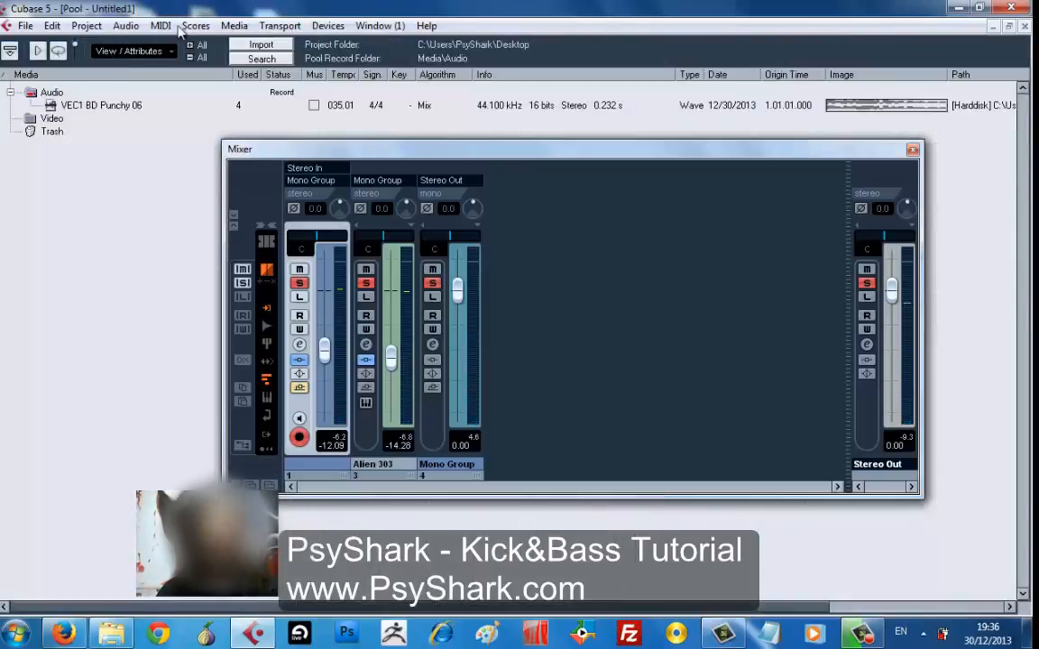
click(259, 43)
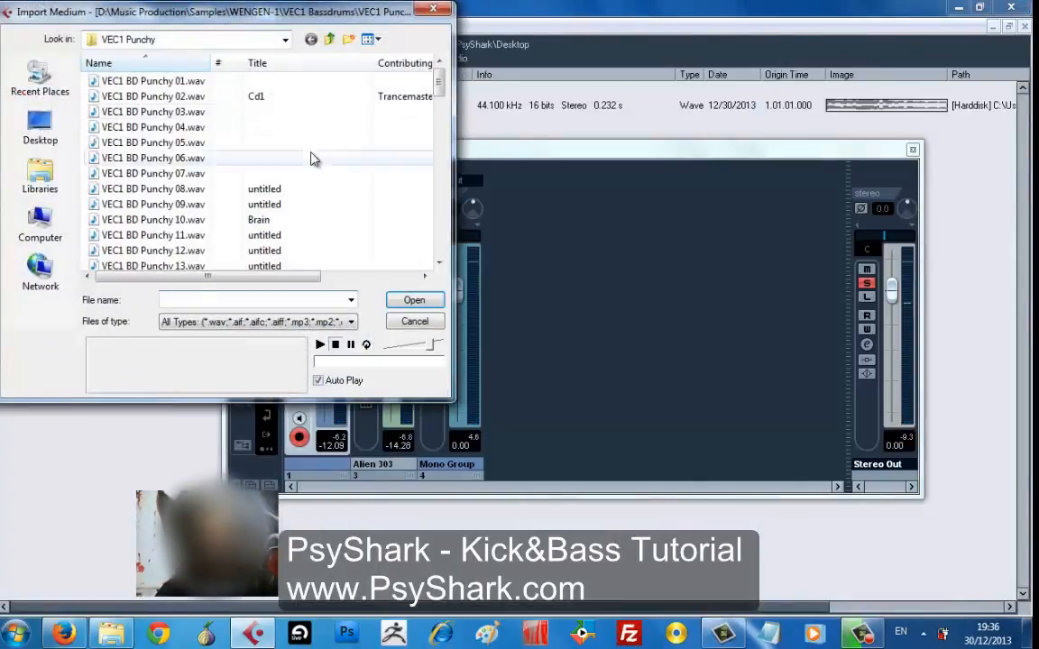
click(312, 158)
key(BackSpace)
key(BackSpace)
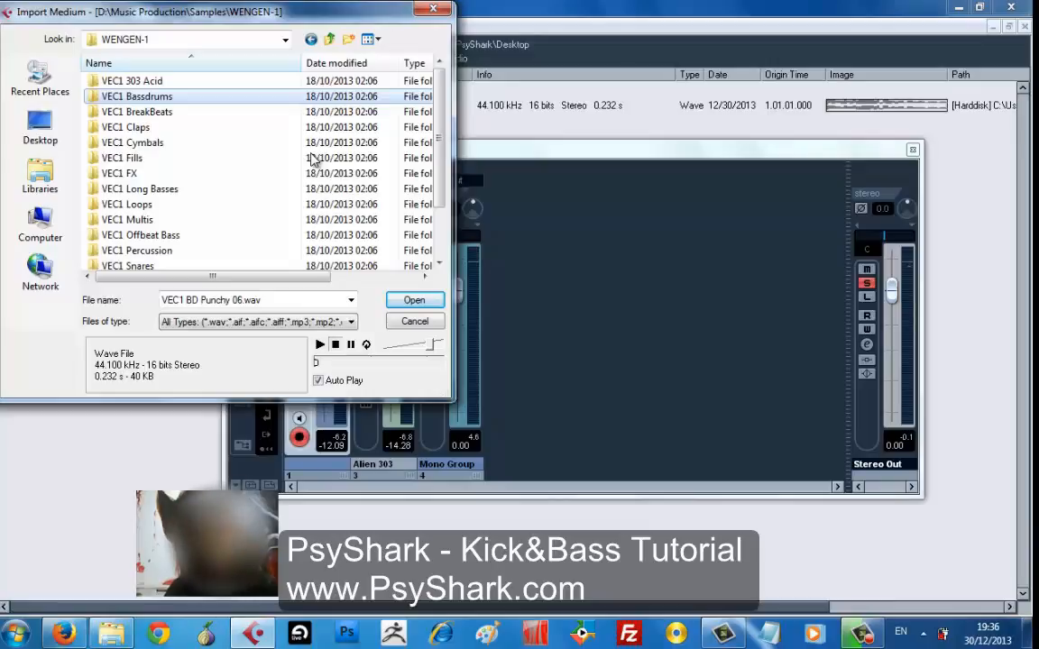
- Look through the sample folders in WENGEN-1 and open VEC1 Cymbals
key(Down)
key(Down)
key(Down)
key(Down)
key(Down)
key(Down)
key(Down)
key(Down)
key(Down)
key(Down)
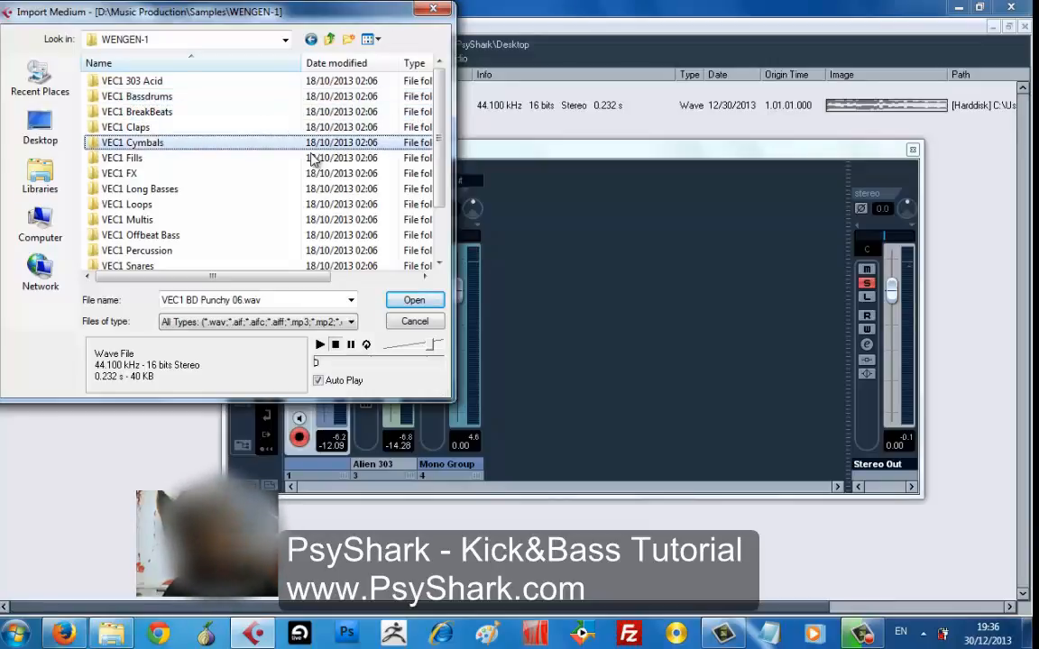
key(Down)
key(Down)
key(Down)
key(Down)
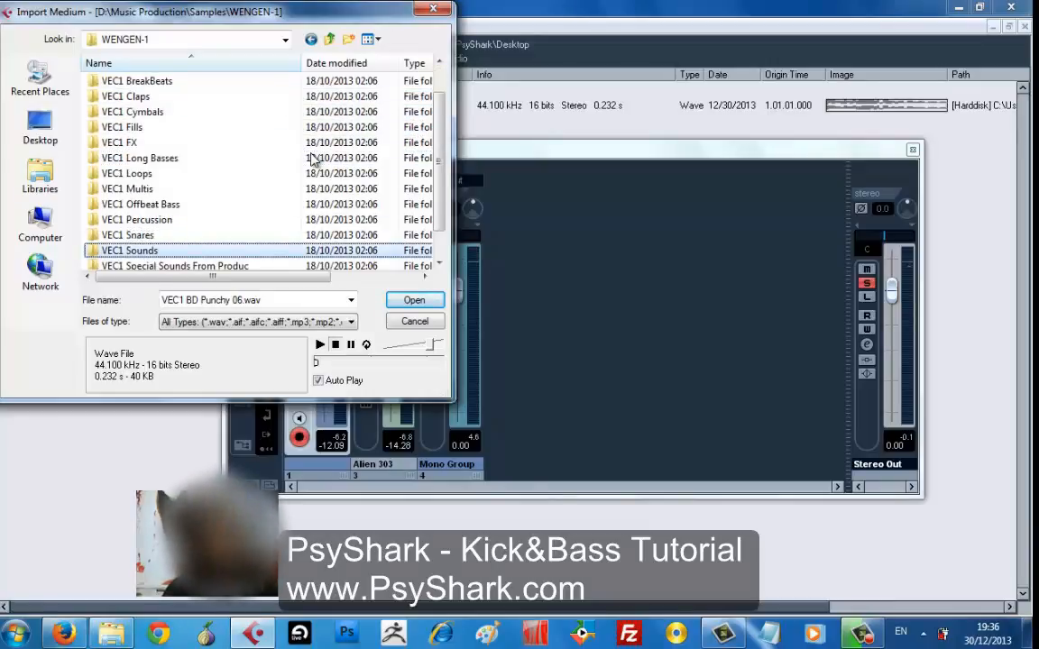
key(Up)
key(Up)
key(Up)
key(Up)
key(Up)
key(Up)
key(Up)
key(Up)
key(Up)
key(Up)
key(Up)
key(Up)
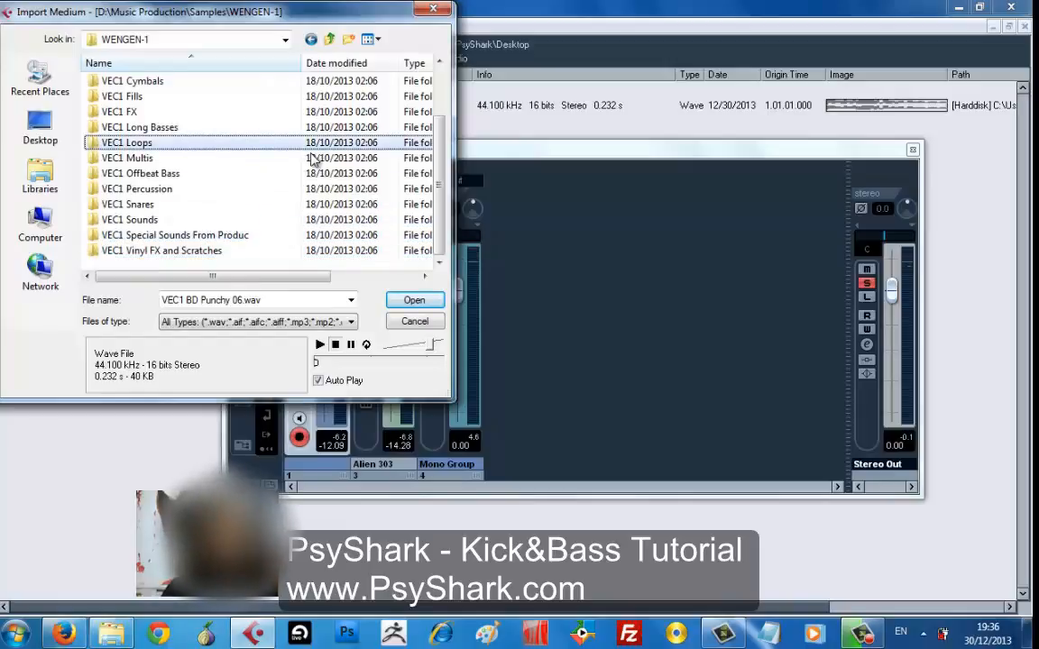
key(Up)
key(Up)
key(Up)
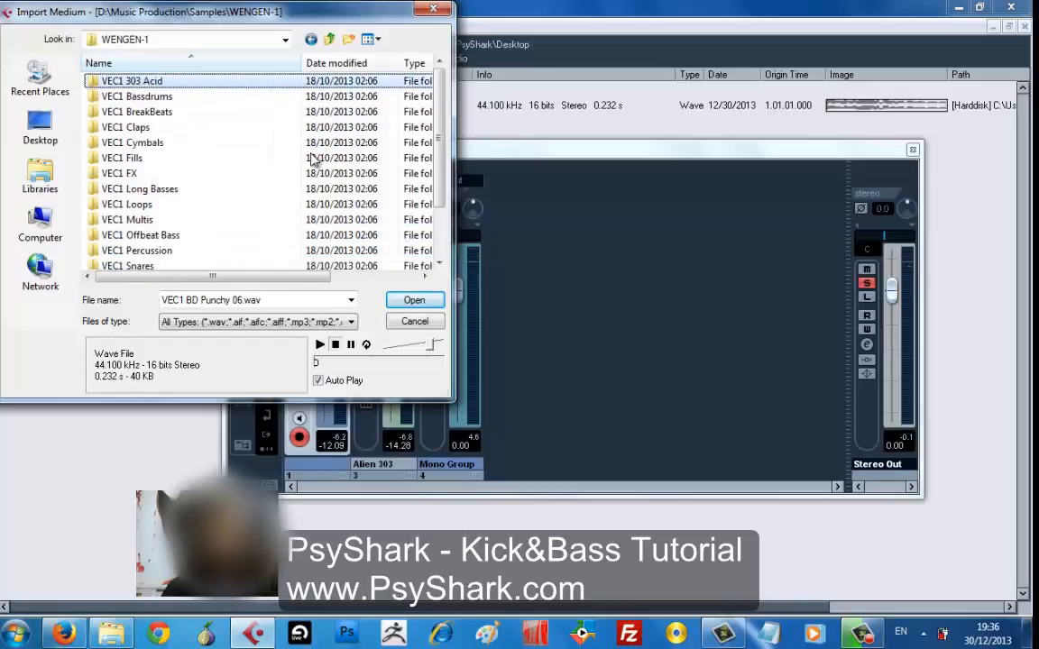
key(Down)
key(Down)
key(Down)
key(Down)
key(Return)
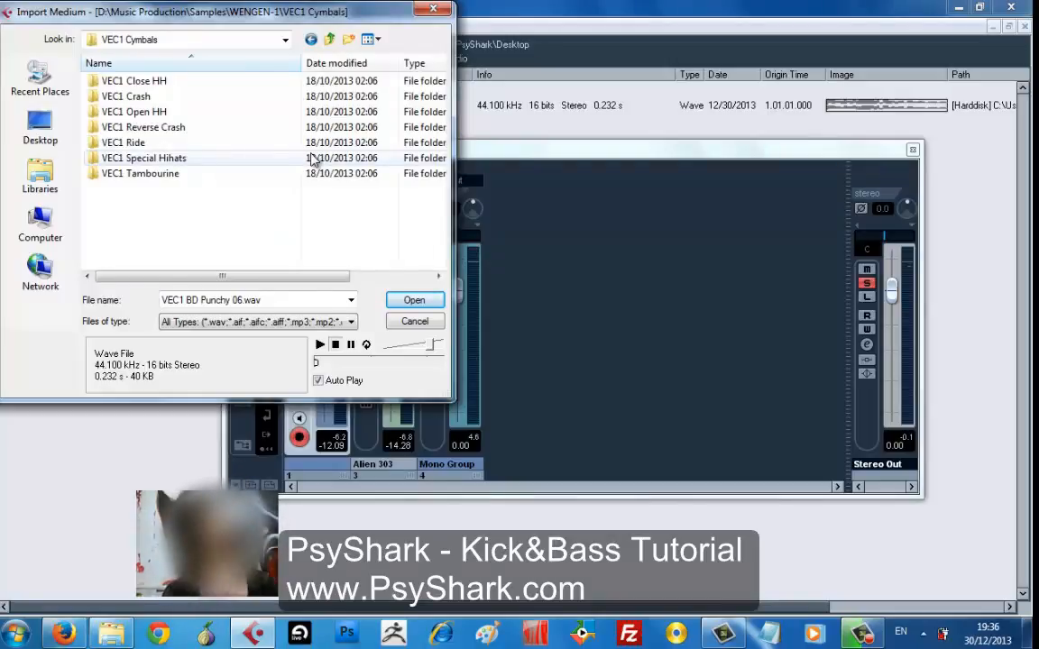
- Audition the samples in the VEC1 Ride folder and import VEC1 Cymbals RD 06.wav into the Pool
double_click(213, 146)
key(Down)
key(Down)
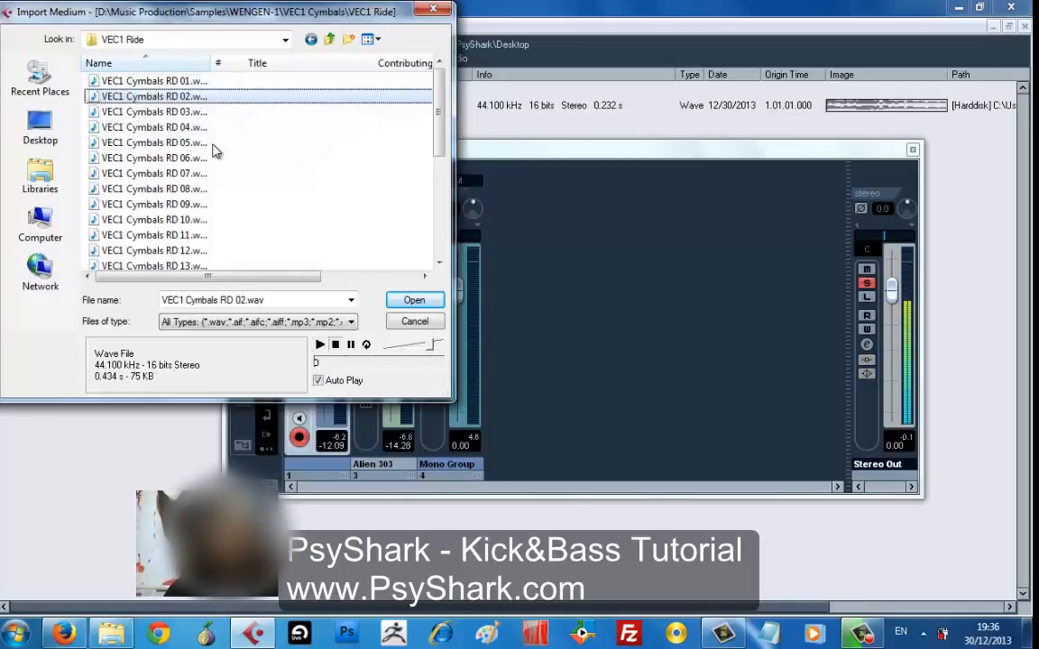
key(Down)
key(Down)
key(Down)
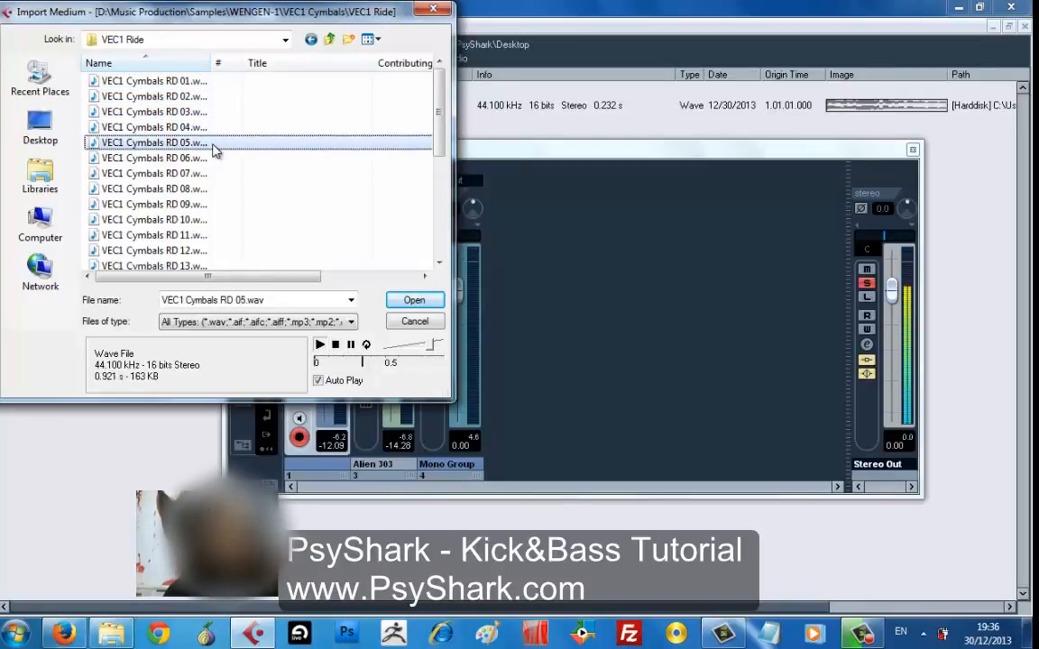
key(Down)
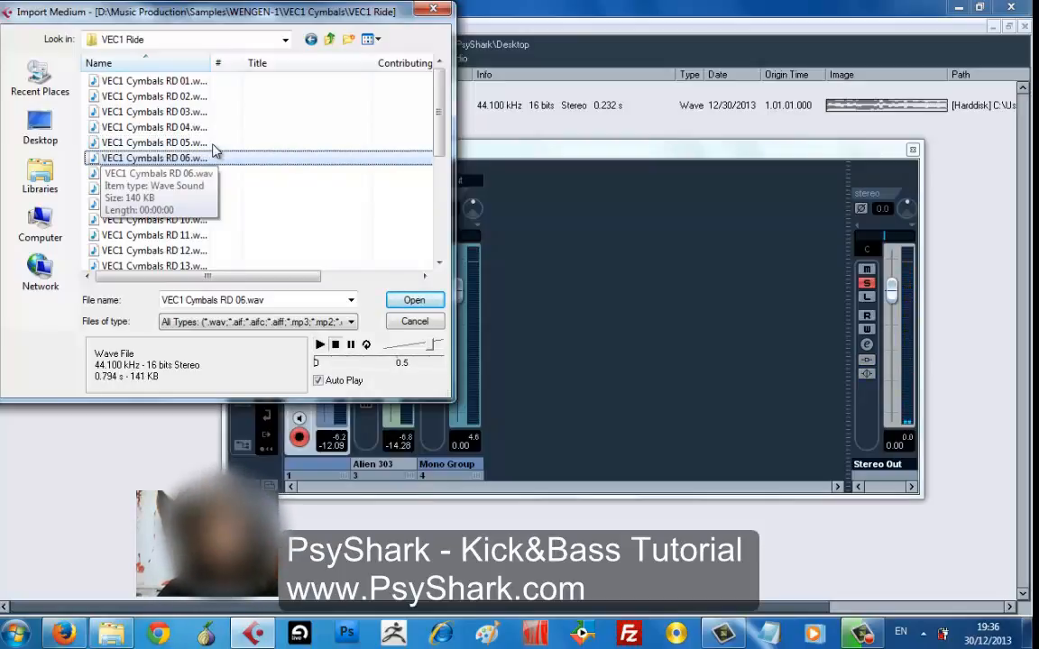
key(Return)
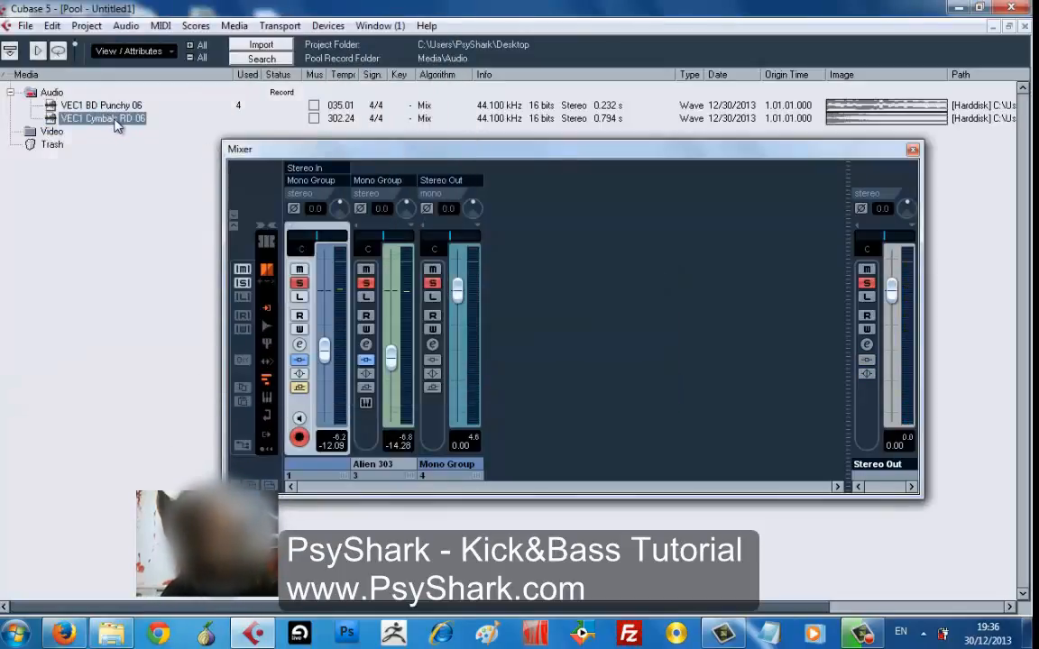
- Insert VEC1 Cymbals RD 06 into the project at the cursor, close the Pool and mixer, and maximize the project window
right_click(116, 125)
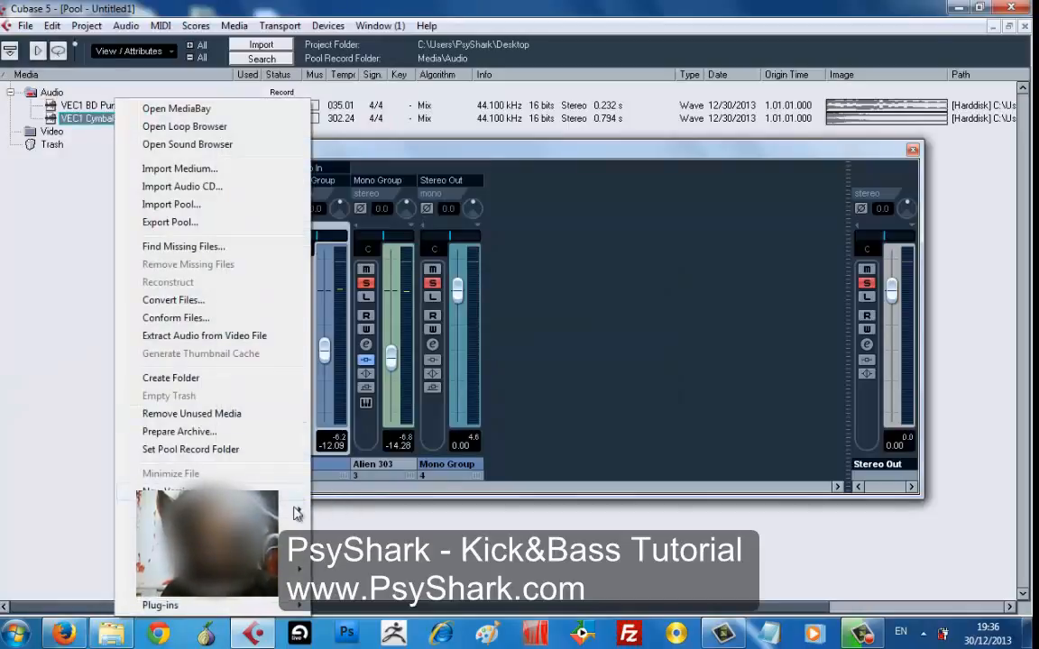
click(343, 503)
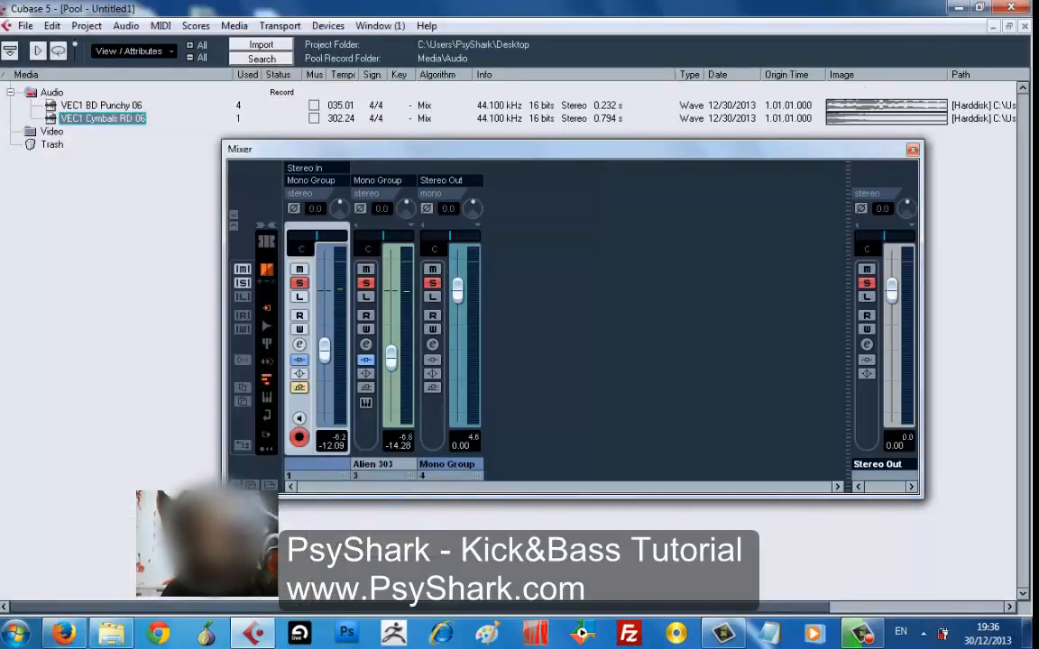
click(992, 27)
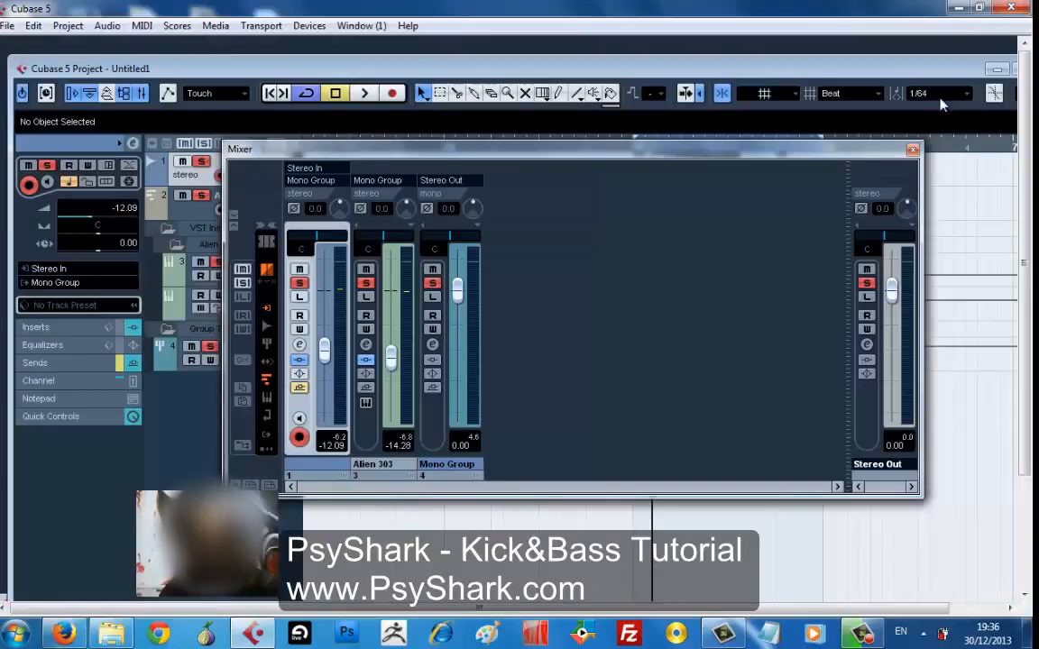
click(912, 150)
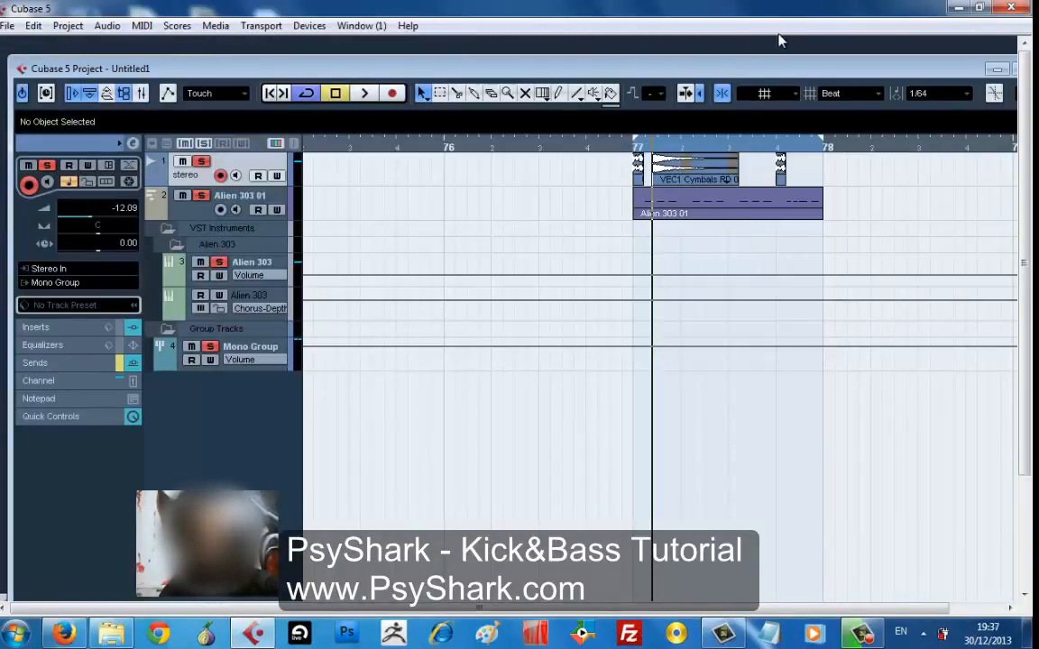
double_click(791, 70)
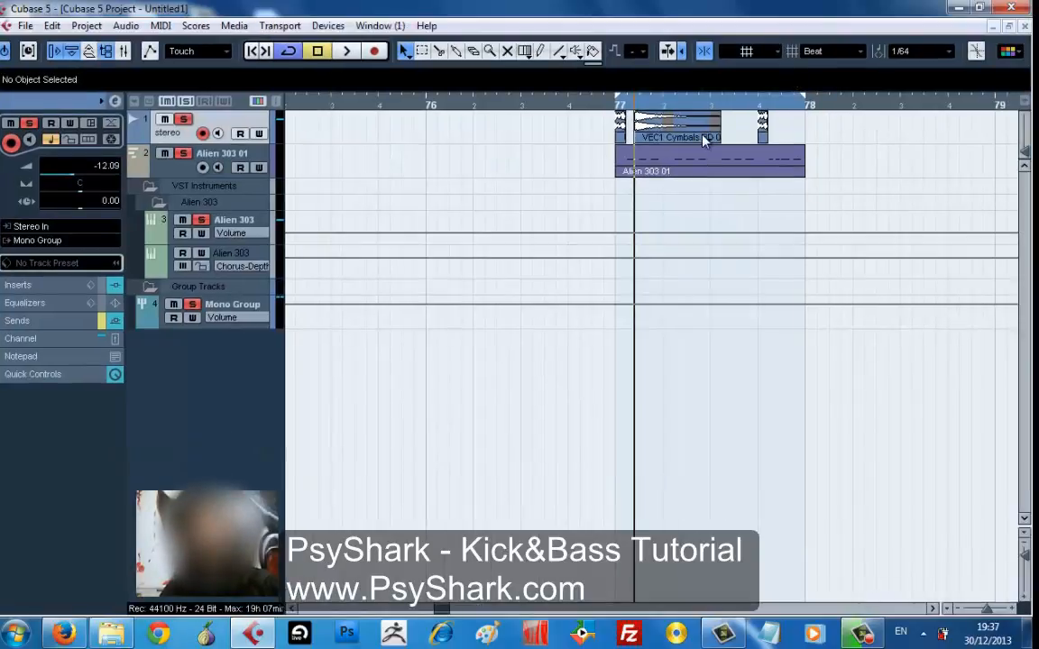
- Move the cymbal clip to bar 77 on a new audio track and place that track directly below the kick
drag(677, 139, 649, 368)
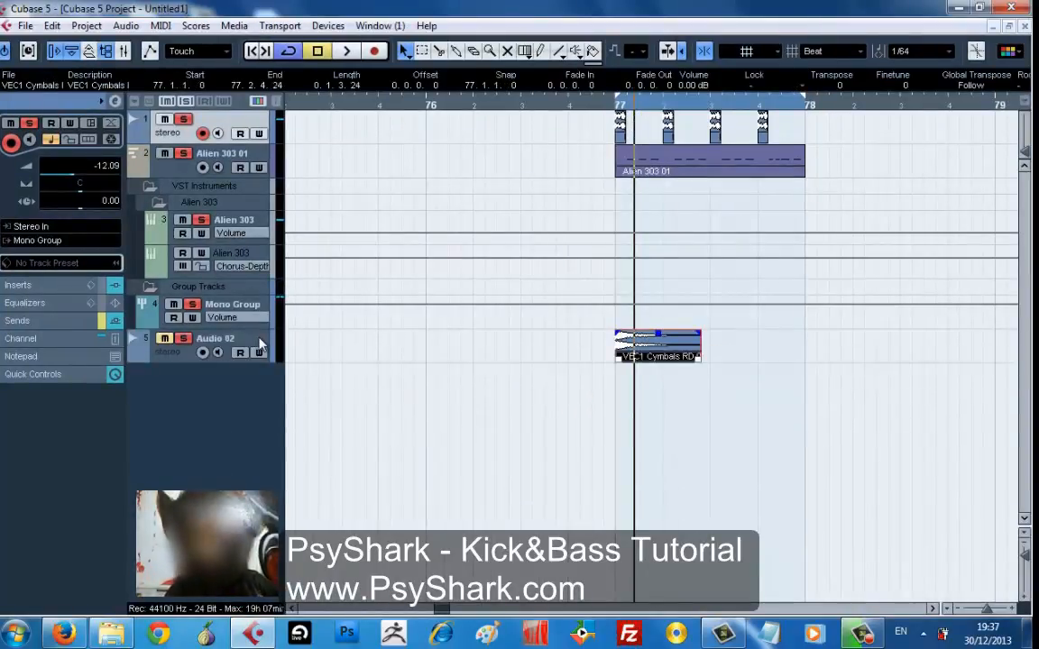
drag(255, 340, 256, 155)
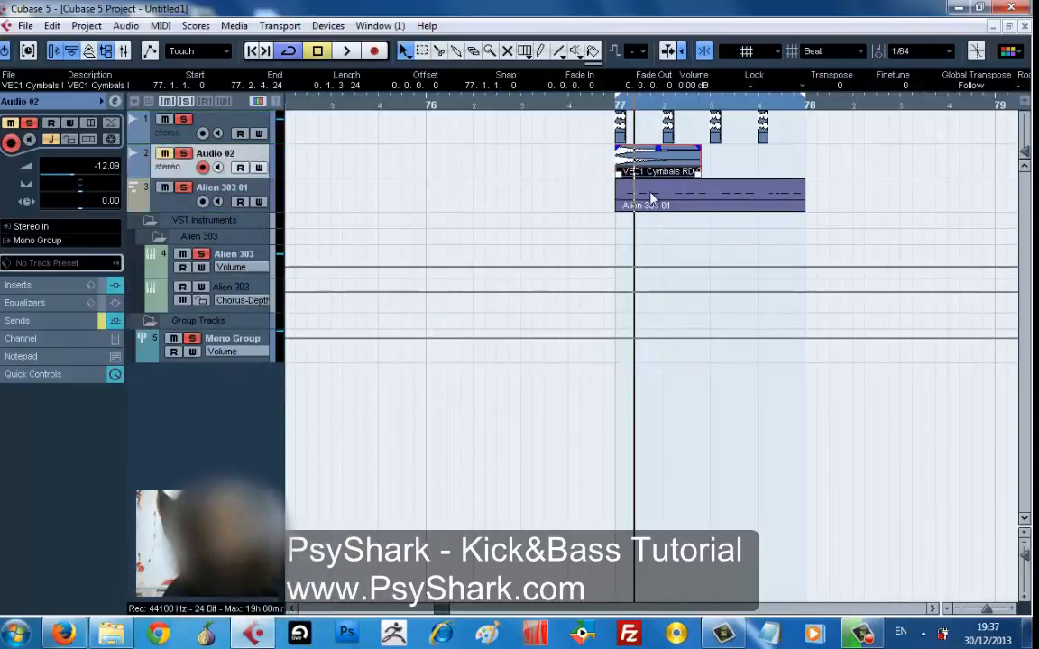
- Trim the end of the cymbal clip to a length of 0.0.0.24
drag(693, 174, 630, 174)
drag(613, 106, 595, 135)
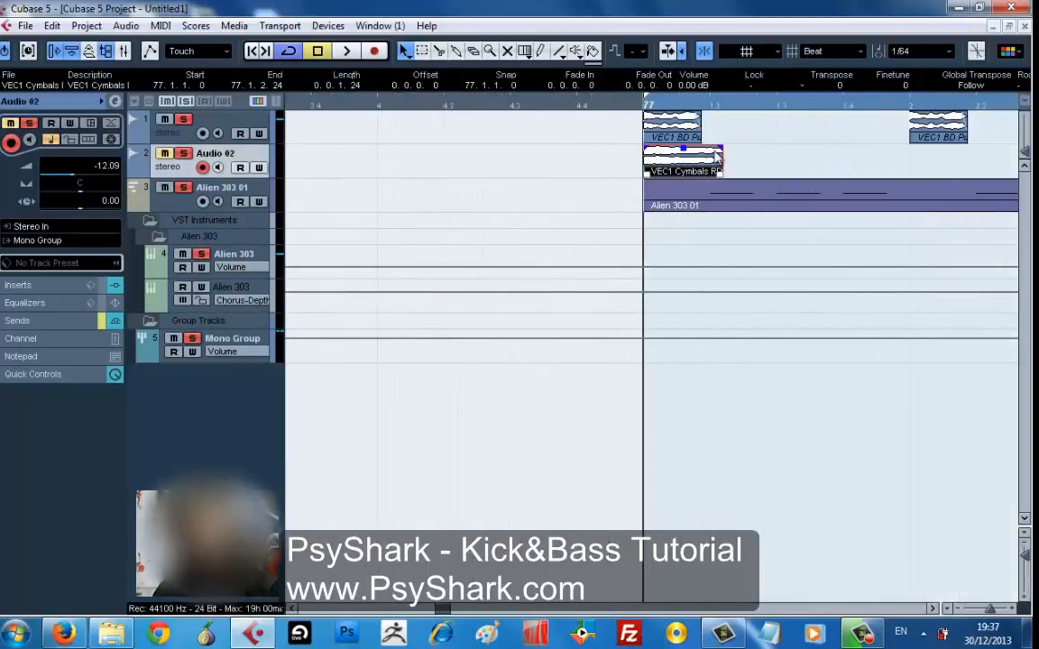
drag(723, 150, 651, 172)
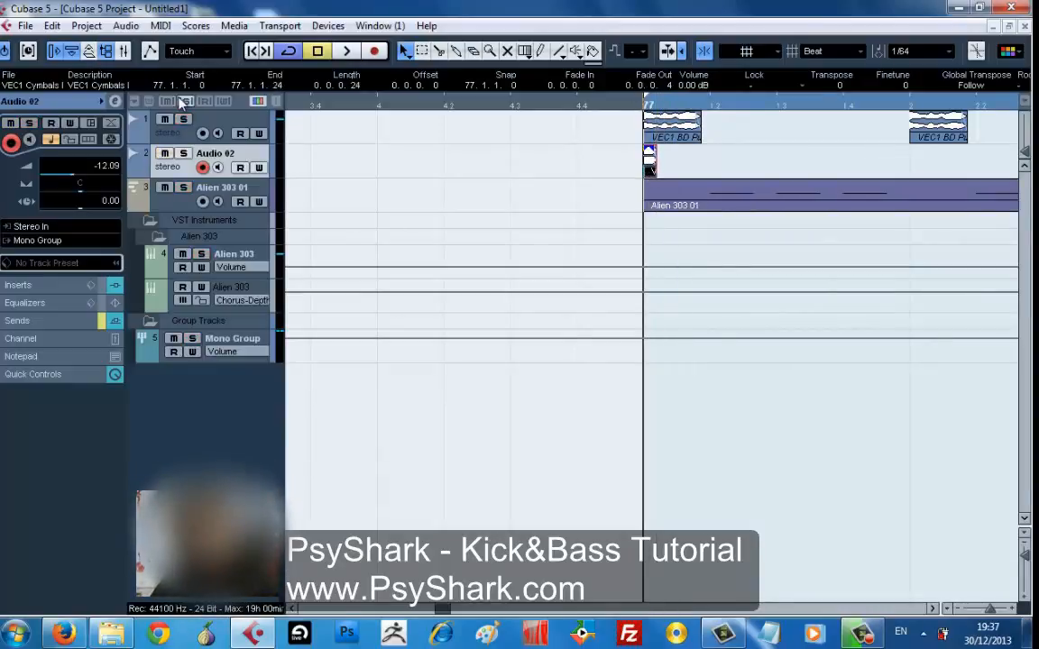
- Solo only the Audio 02 track, play the short cymbal clip in the loop, and raise the track volume to 6.02
click(184, 154)
click(184, 154)
key(space)
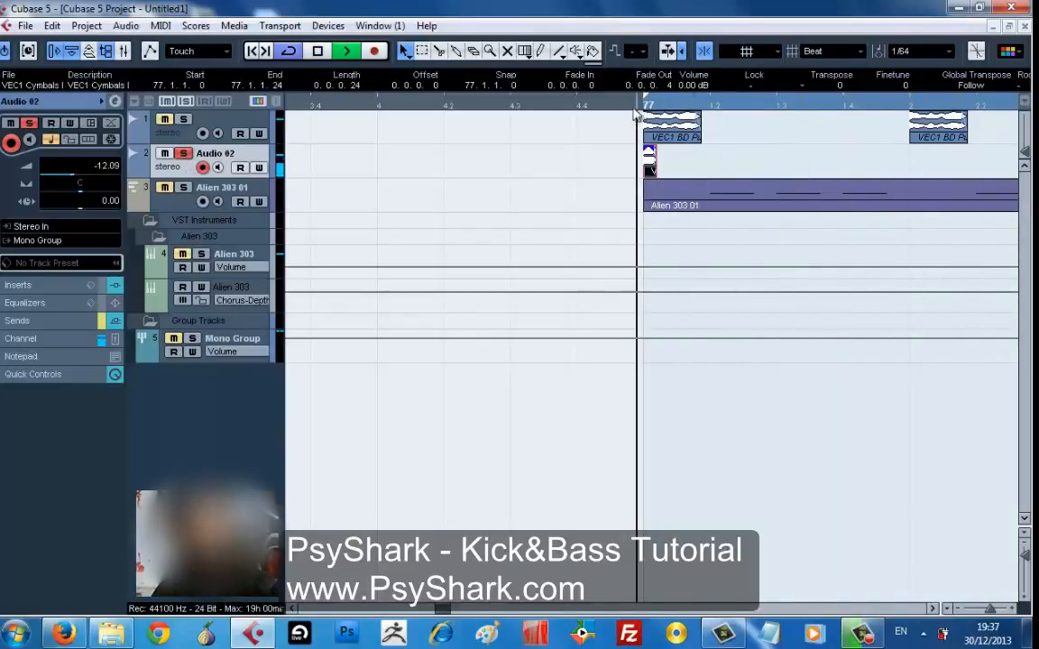
scroll(614, 134, up, 2)
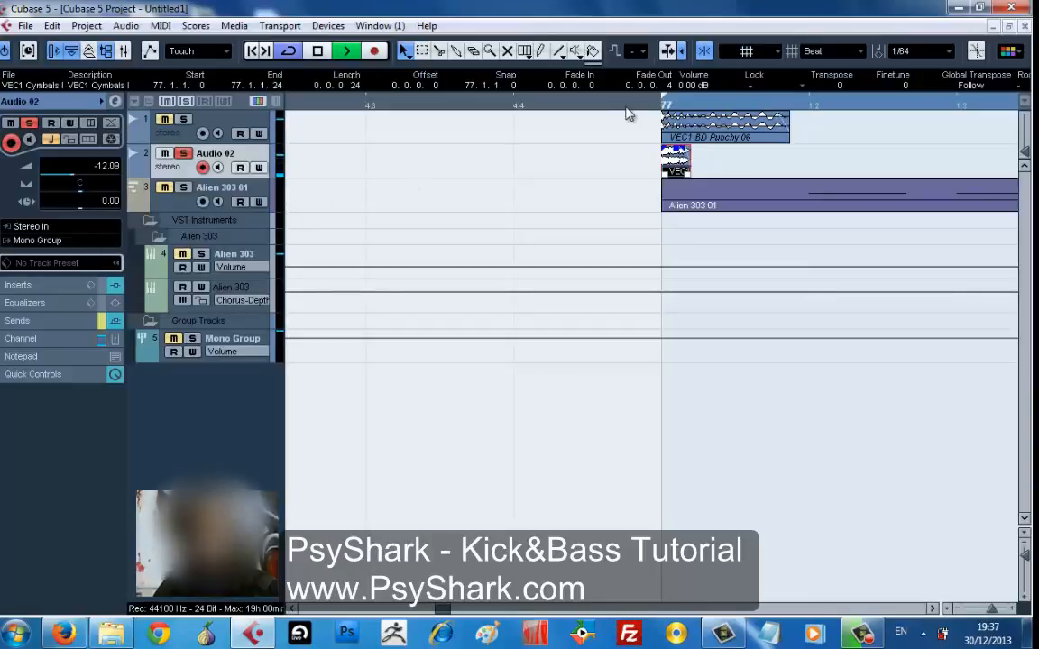
click(1011, 455)
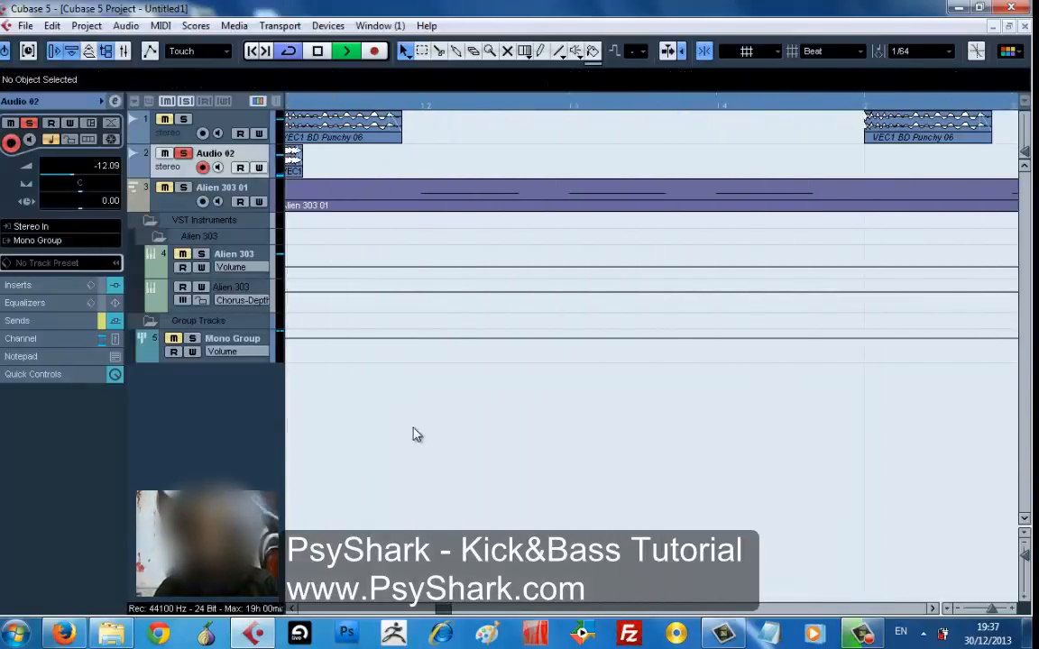
drag(102, 177, 158, 178)
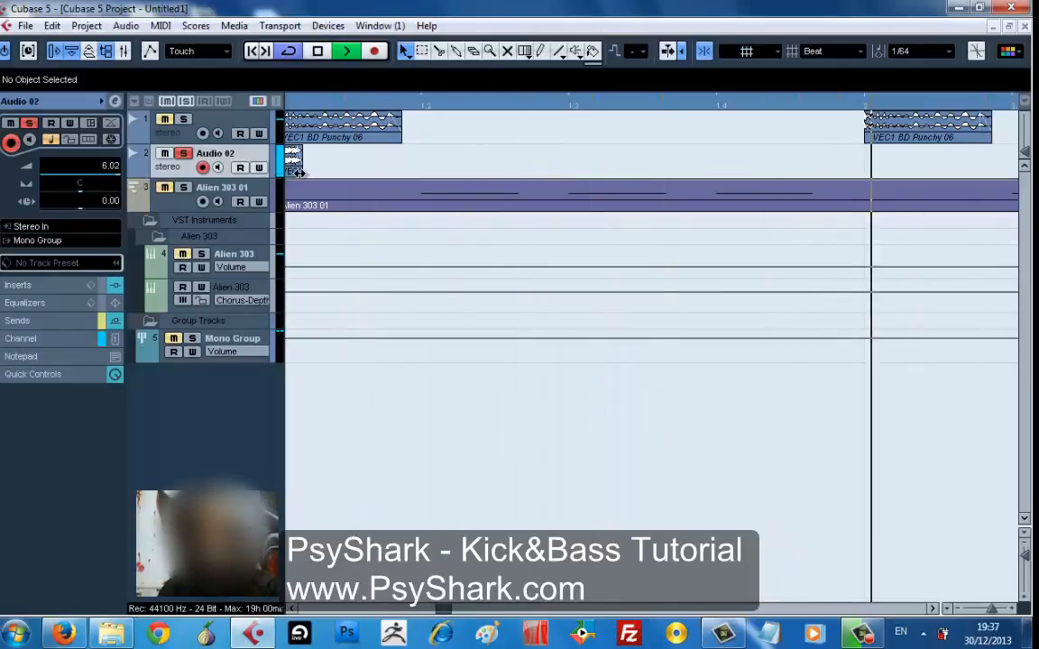
- Try resizing the cymbal clip by its end and set the grid type to Use Quantize
drag(301, 169, 441, 165)
drag(365, 173, 332, 160)
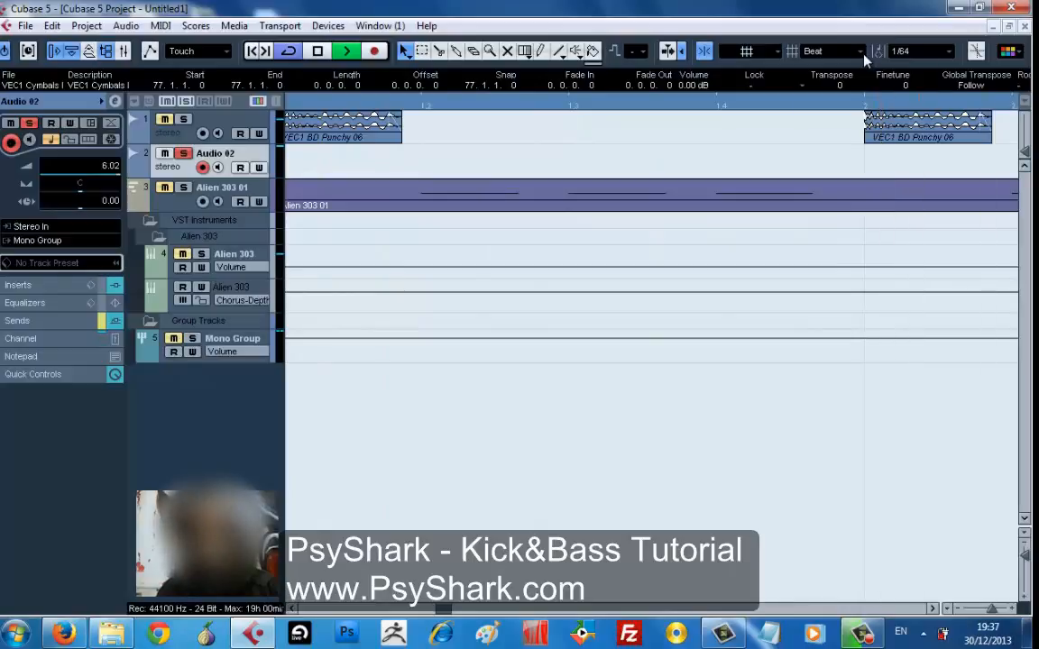
click(811, 50)
click(855, 102)
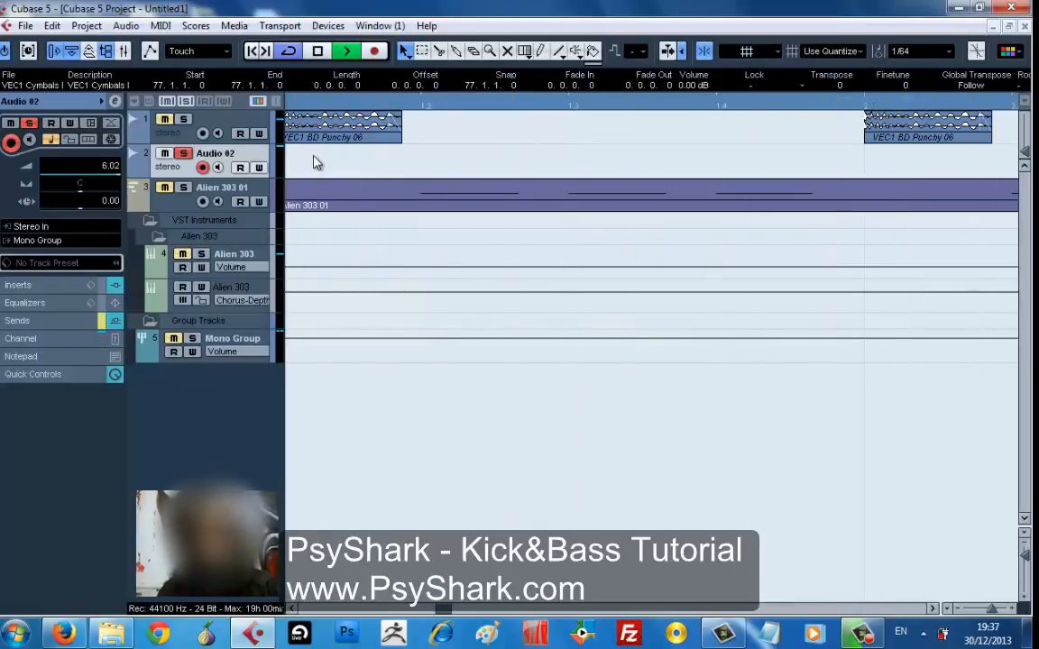
- Resize the cymbal clip at bar 77 to a length of 0.0.0.30 while the loop plays
click(861, 636)
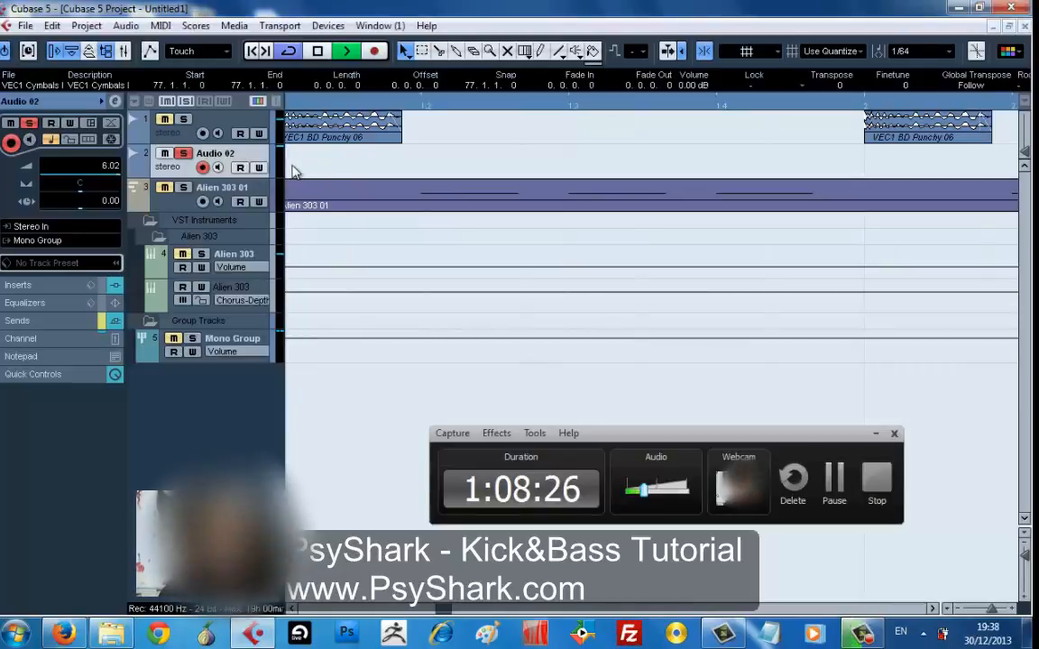
click(374, 188)
click(361, 98)
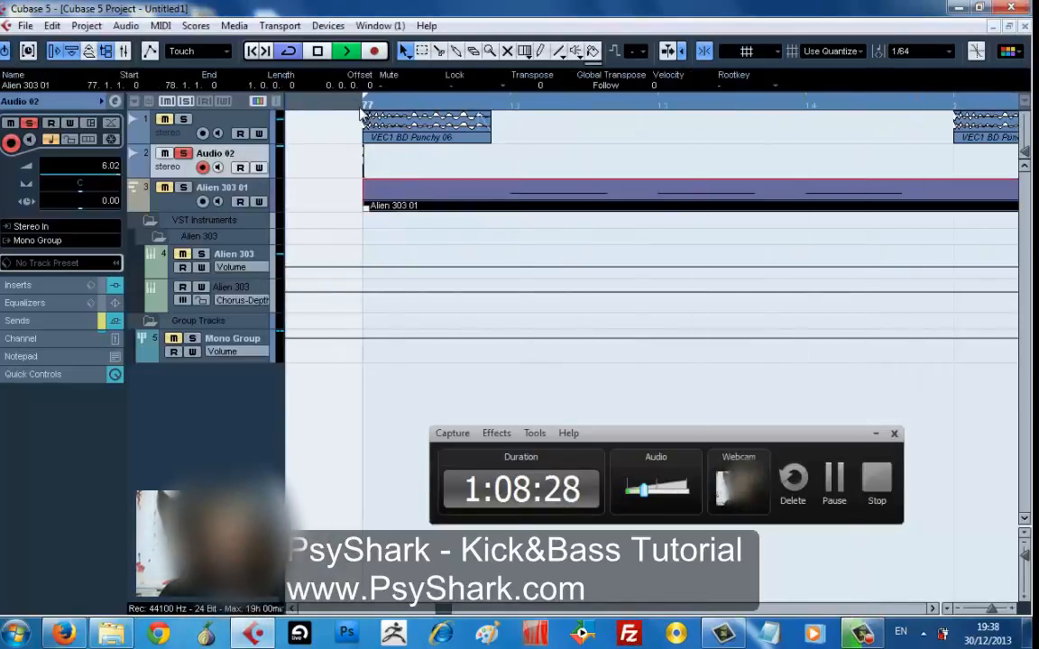
drag(361, 107, 379, 162)
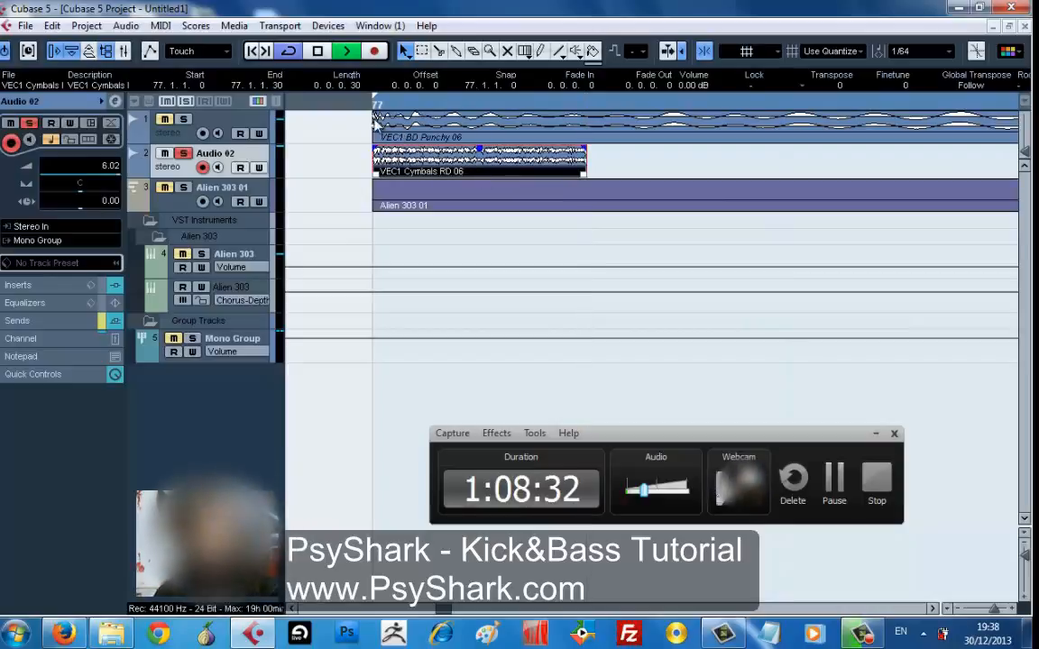
drag(334, 104, 335, 40)
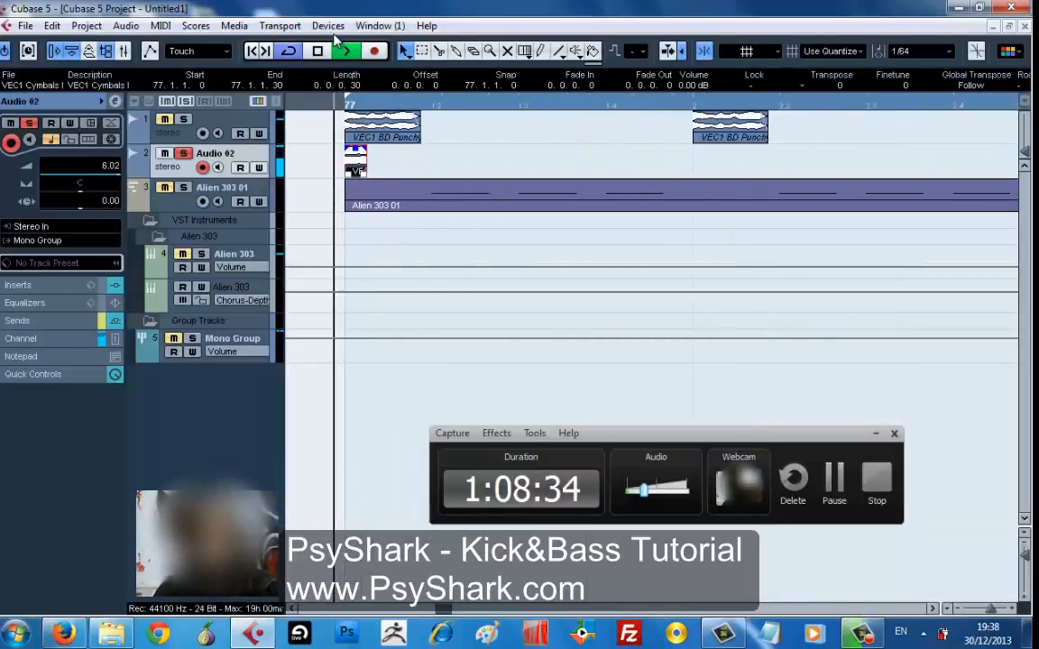
- Lengthen the cymbal clip at bar 77 to 0.0.3.0 while the loop plays
key(space)
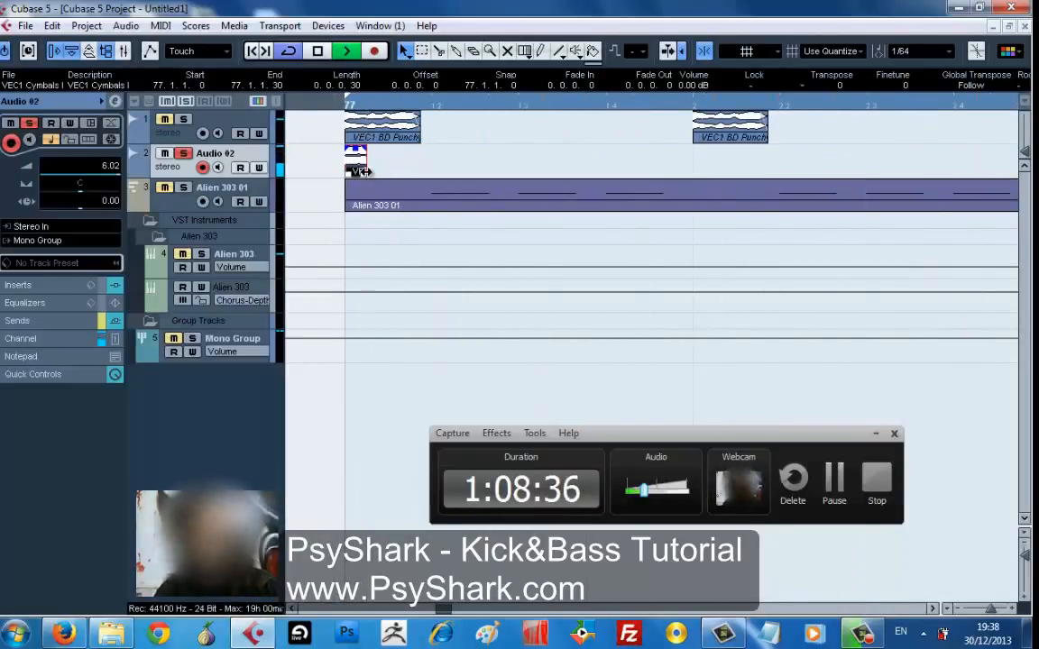
click(332, 156)
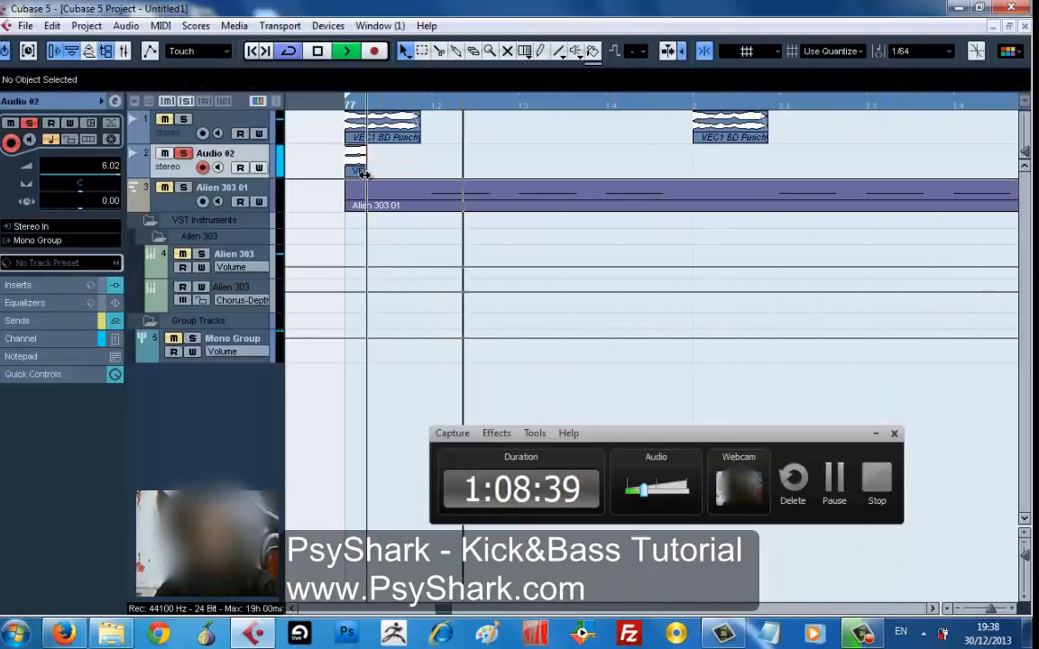
drag(362, 174, 605, 171)
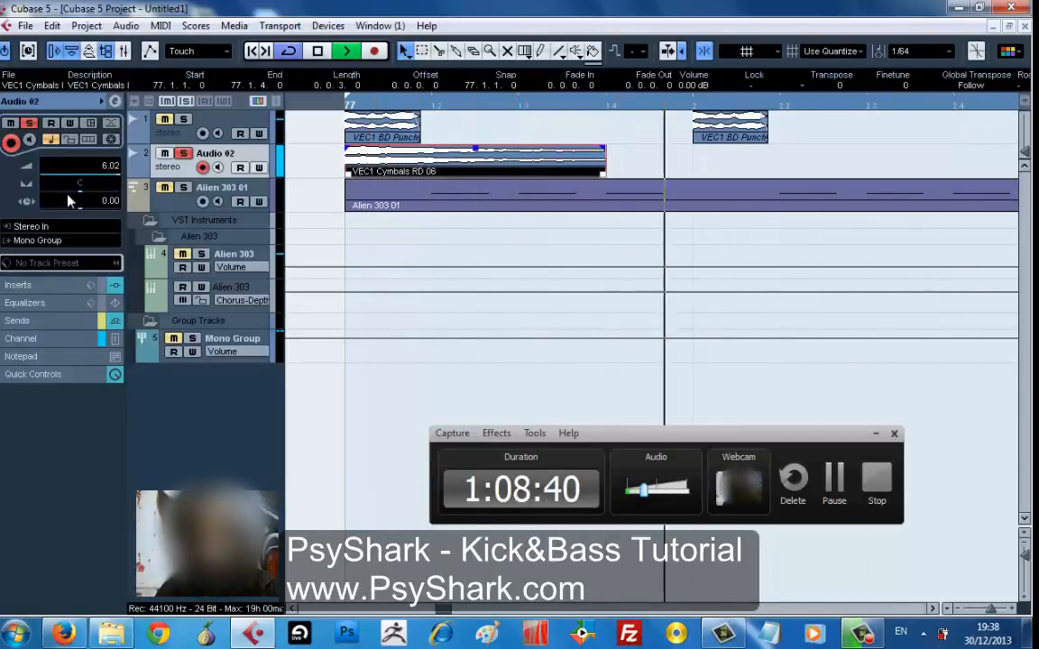
- Route the Audio 02 track's output to Stereo Out, listen to the cymbal, and stop playback
click(60, 242)
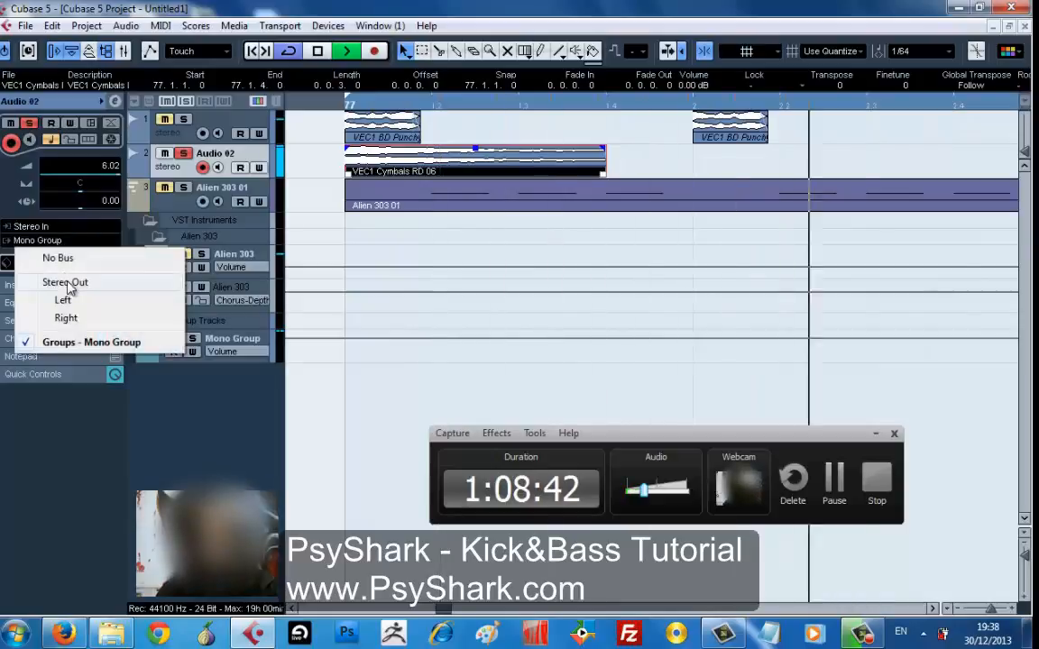
click(78, 282)
key(space)
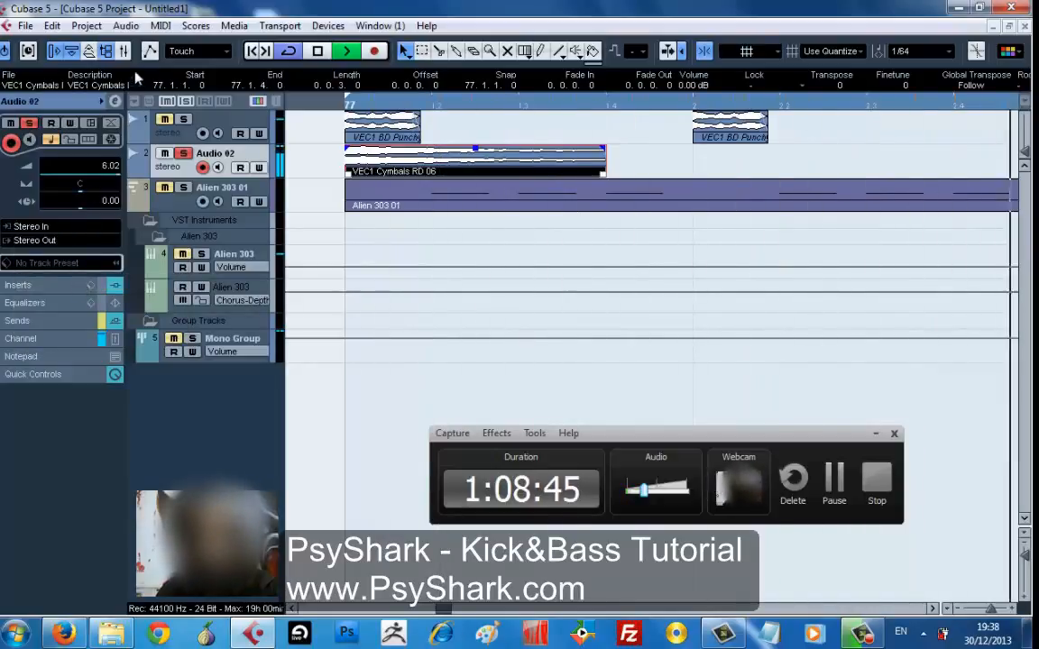
key(space)
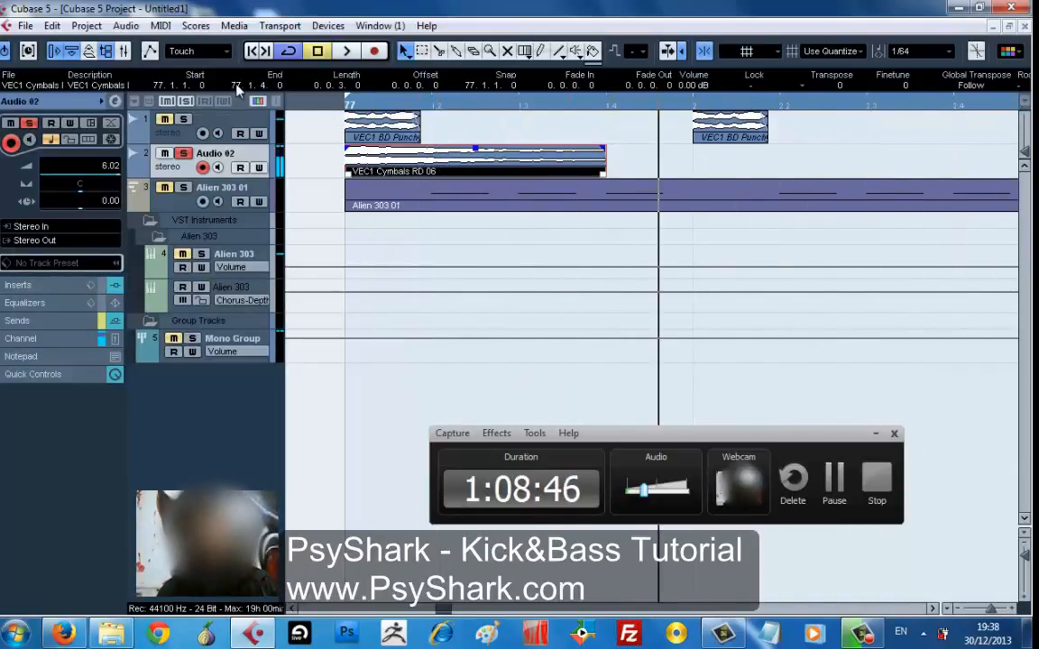
- Open the Pool and audition the VEC1 Cymbals RD 08 to RD 06 ride samples without importing any
click(90, 50)
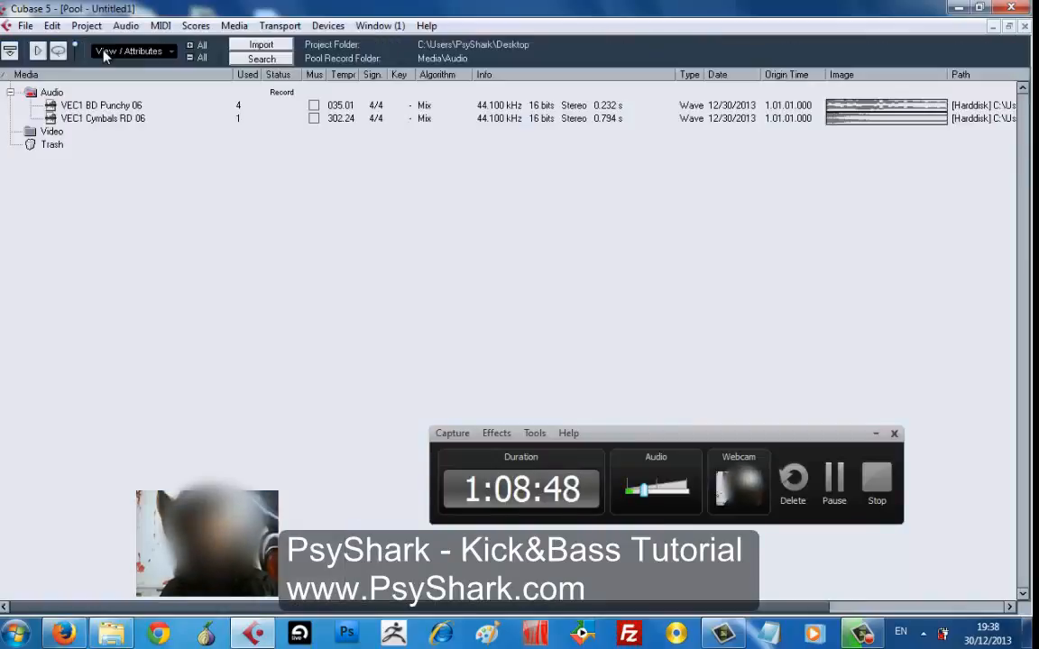
click(102, 120)
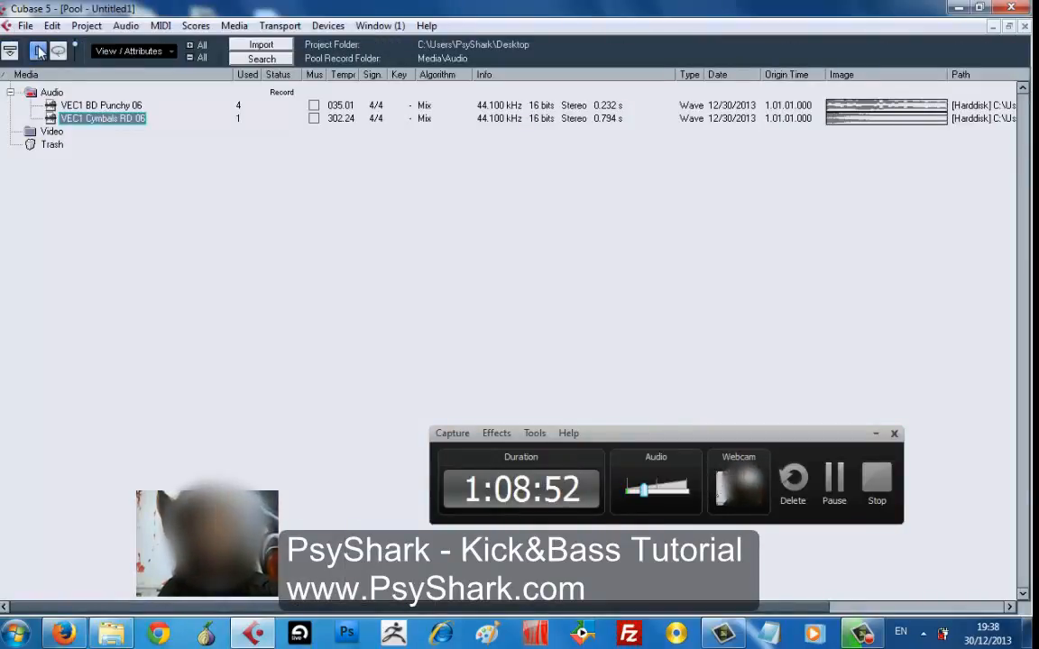
click(261, 44)
click(167, 190)
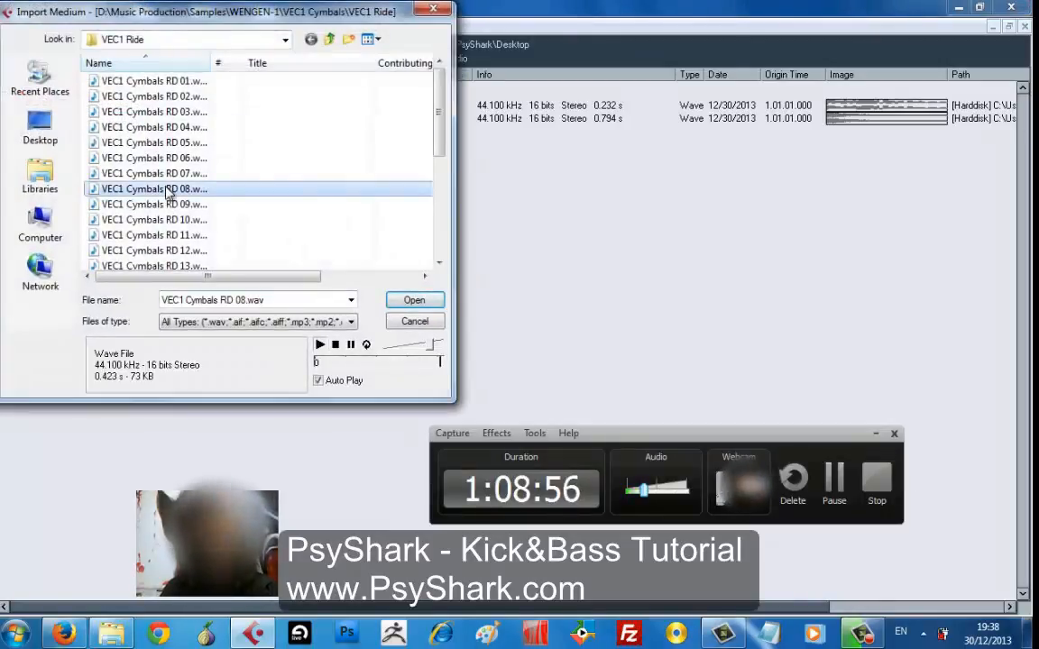
key(Up)
key(Up)
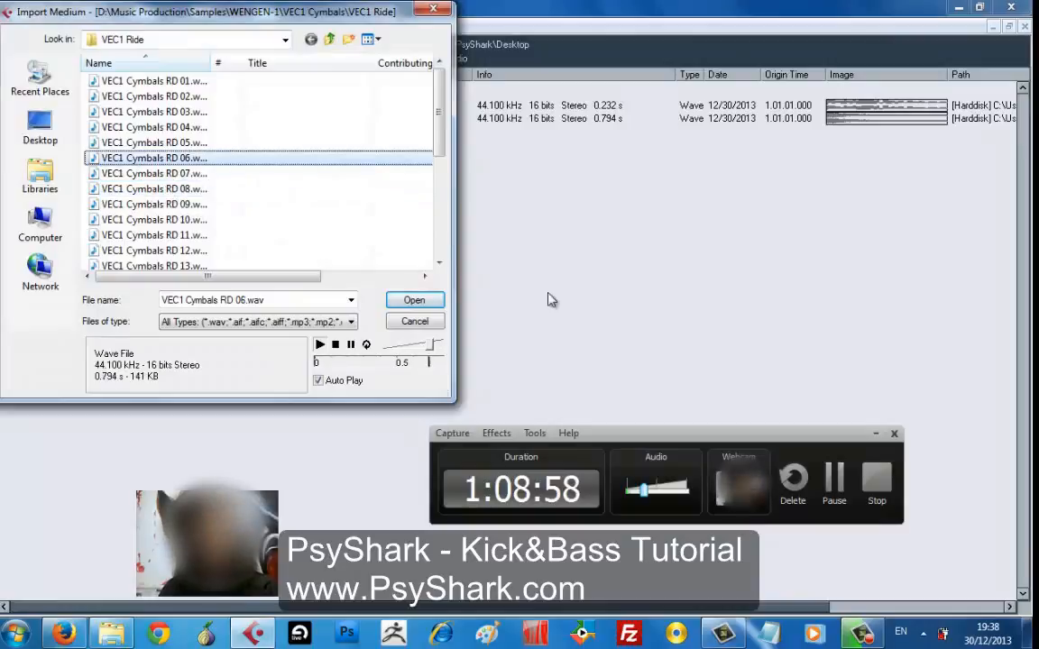
click(433, 10)
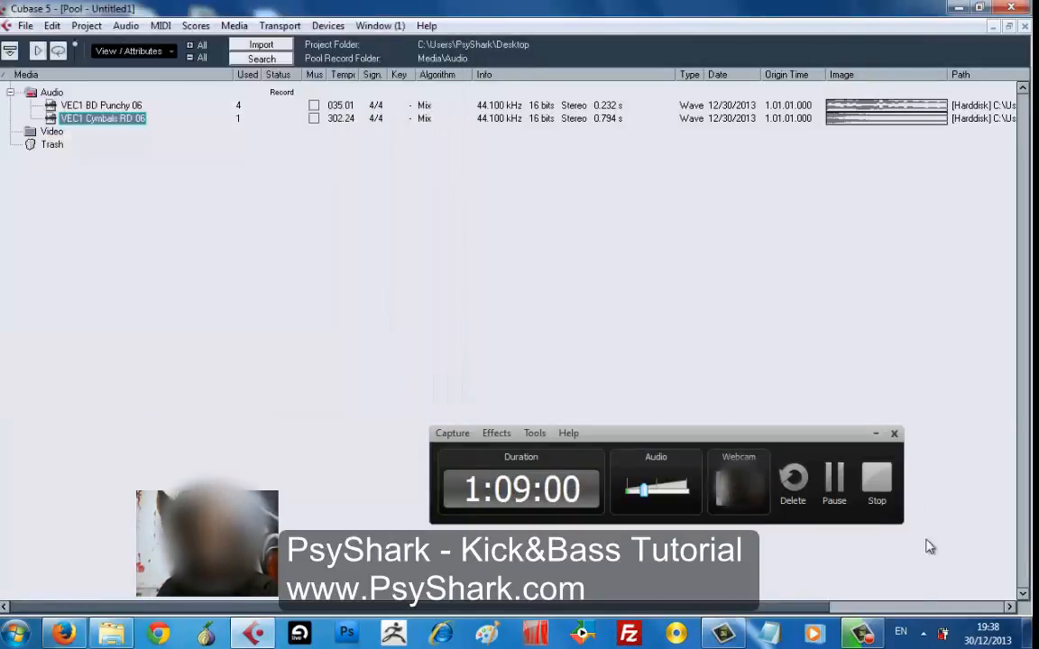
- Check the system playback volume and close the Pool
click(923, 634)
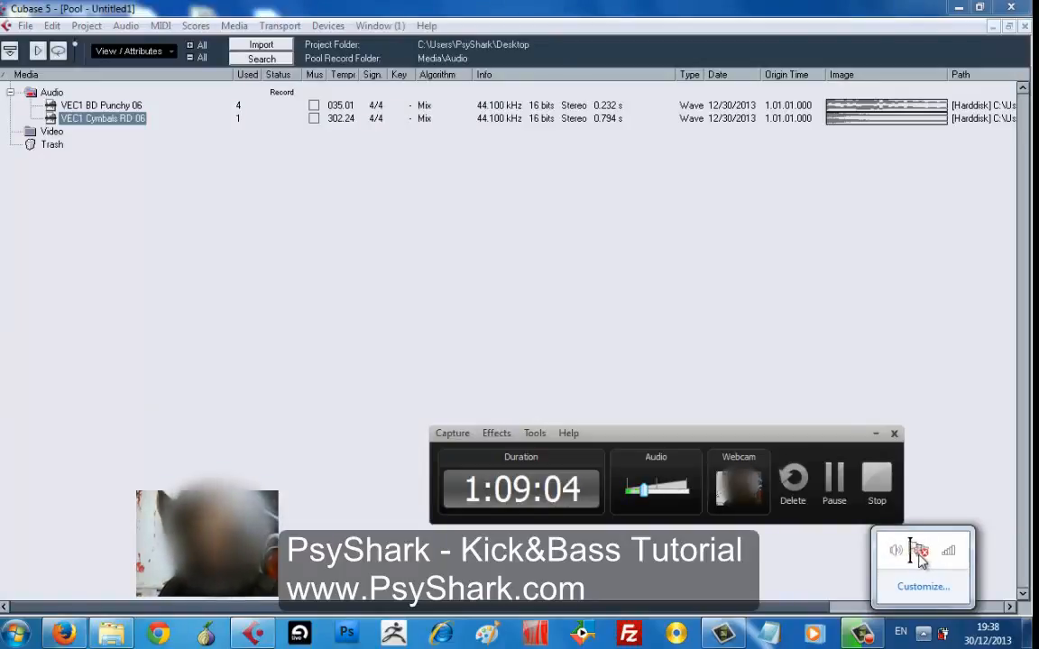
drag(919, 559, 890, 565)
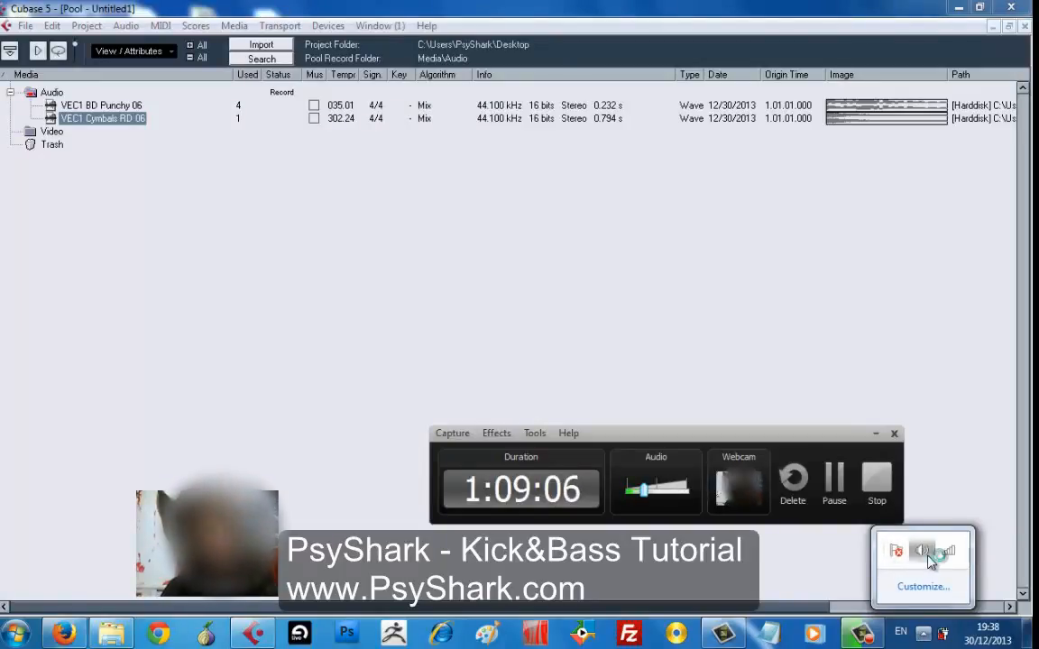
click(928, 556)
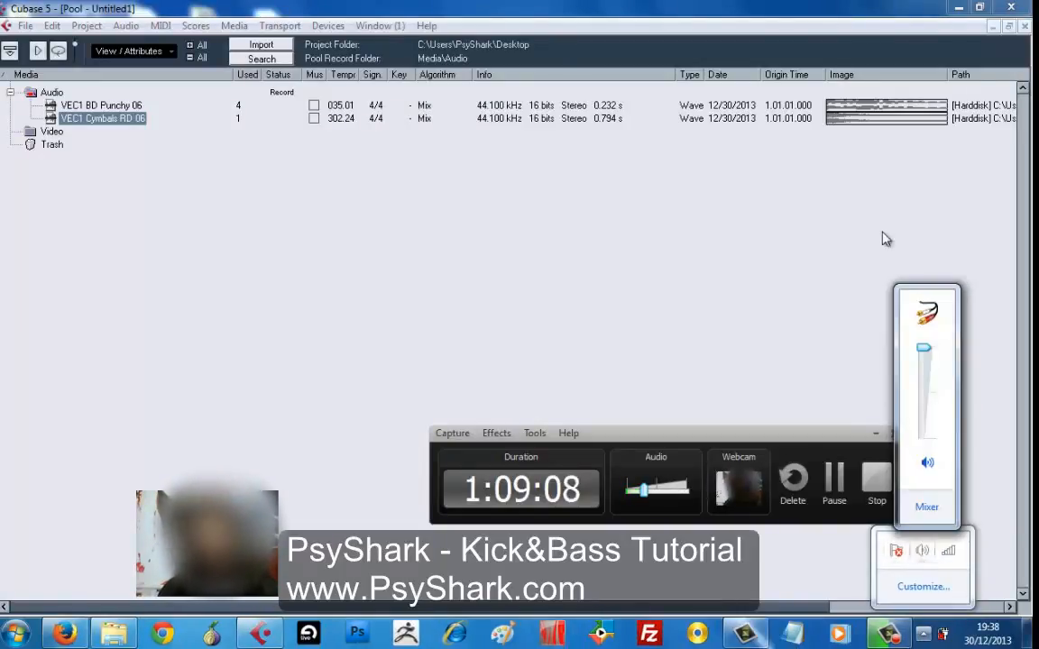
click(1025, 26)
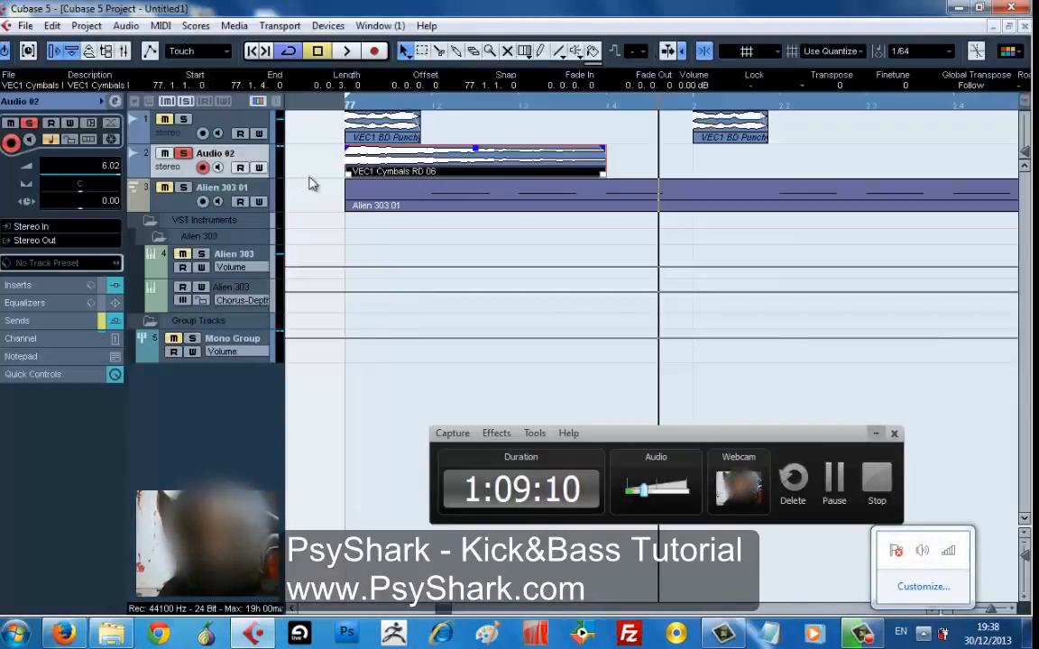
click(183, 120)
key(space)
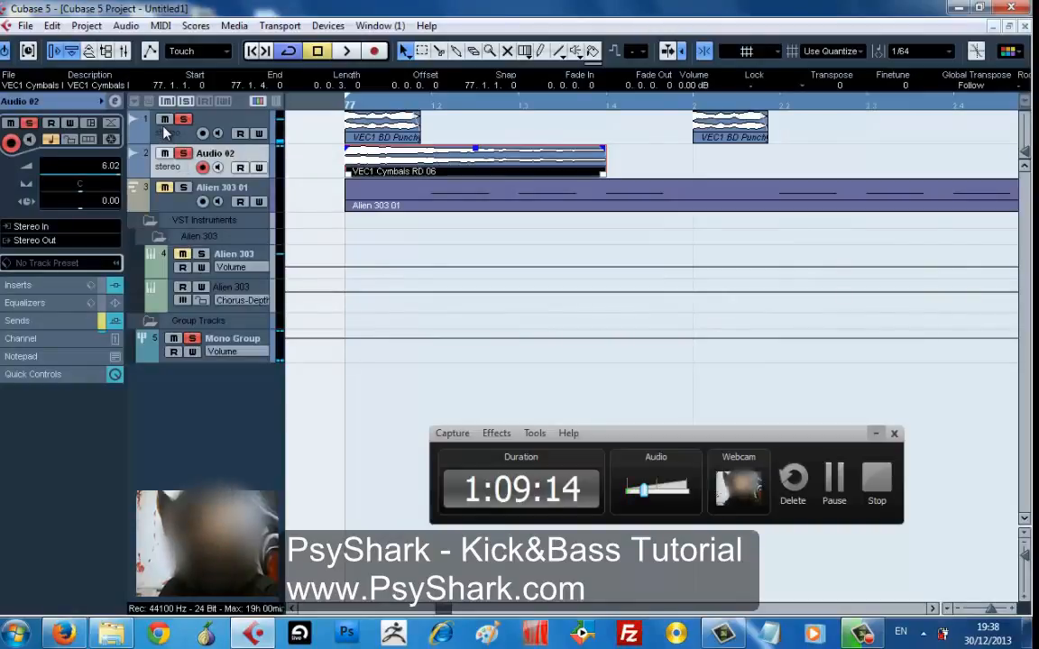
click(183, 120)
click(164, 120)
- Play the loop with the longer cymbal clip, deactivate all solo states to hear the full mix, and stop playback
key(space)
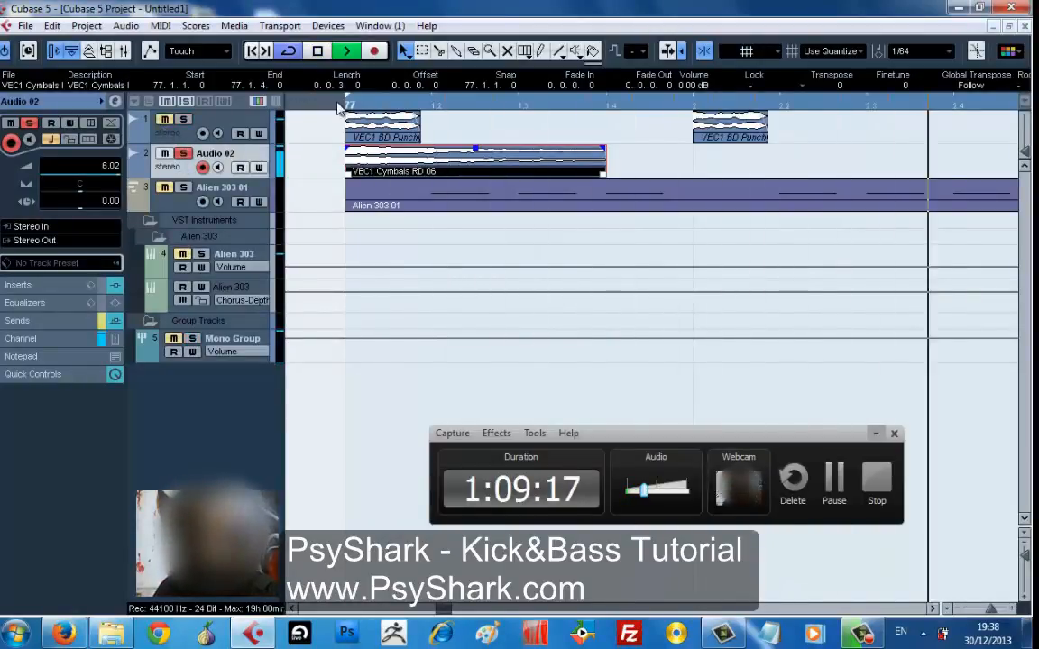
key(g)
key(g)
key(g)
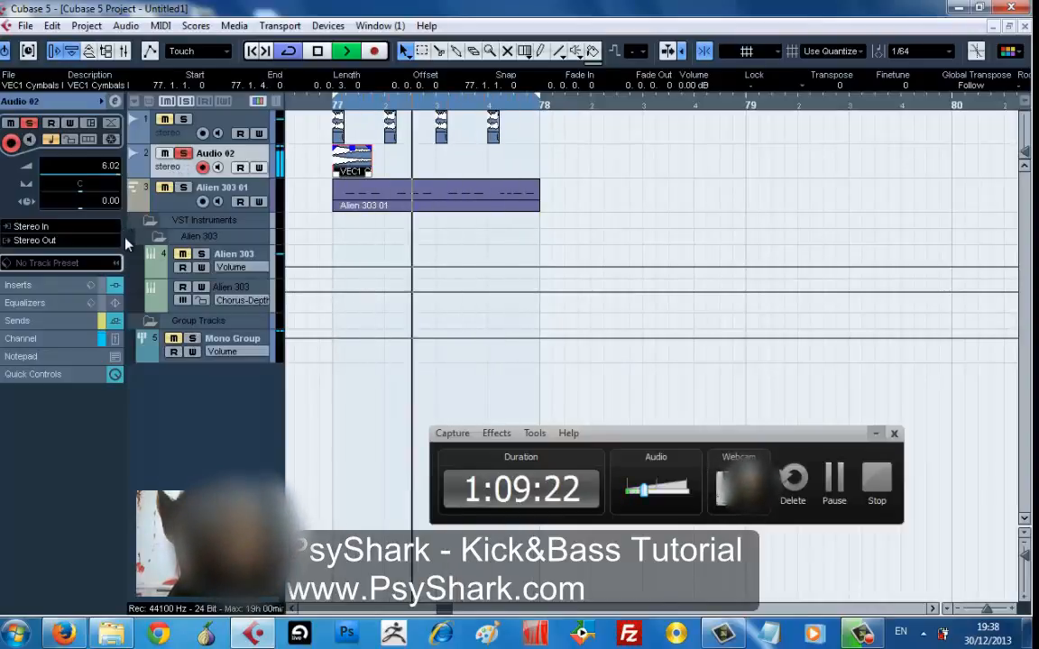
click(178, 101)
key(space)
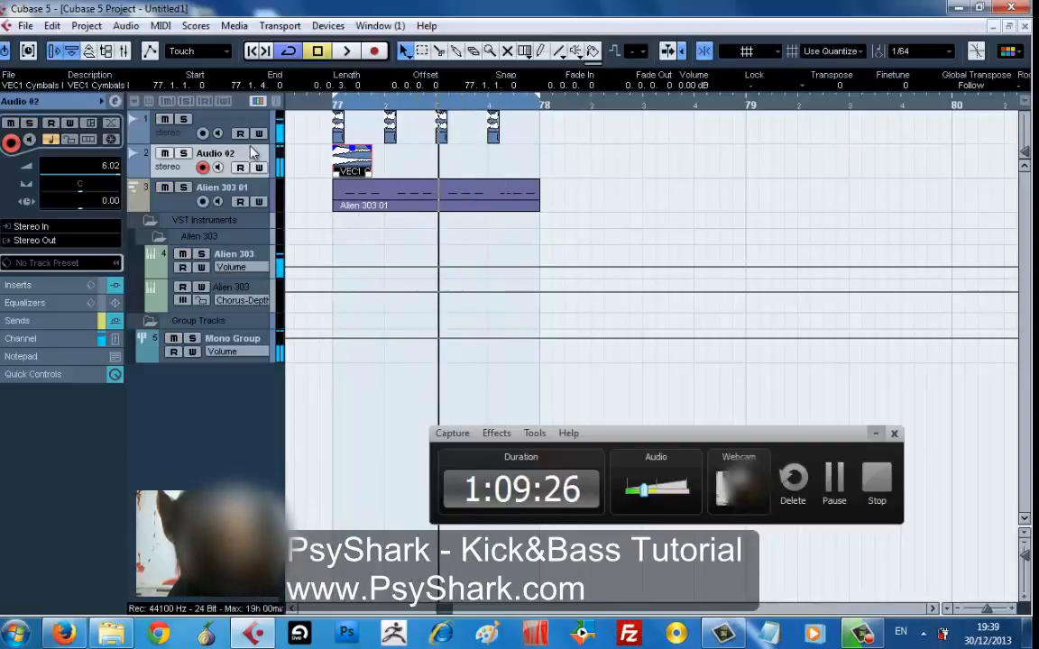
- Copy the cymbal clip on the Audio 02 track to 77.1.4.90, beside the second kick
drag(350, 160, 390, 165)
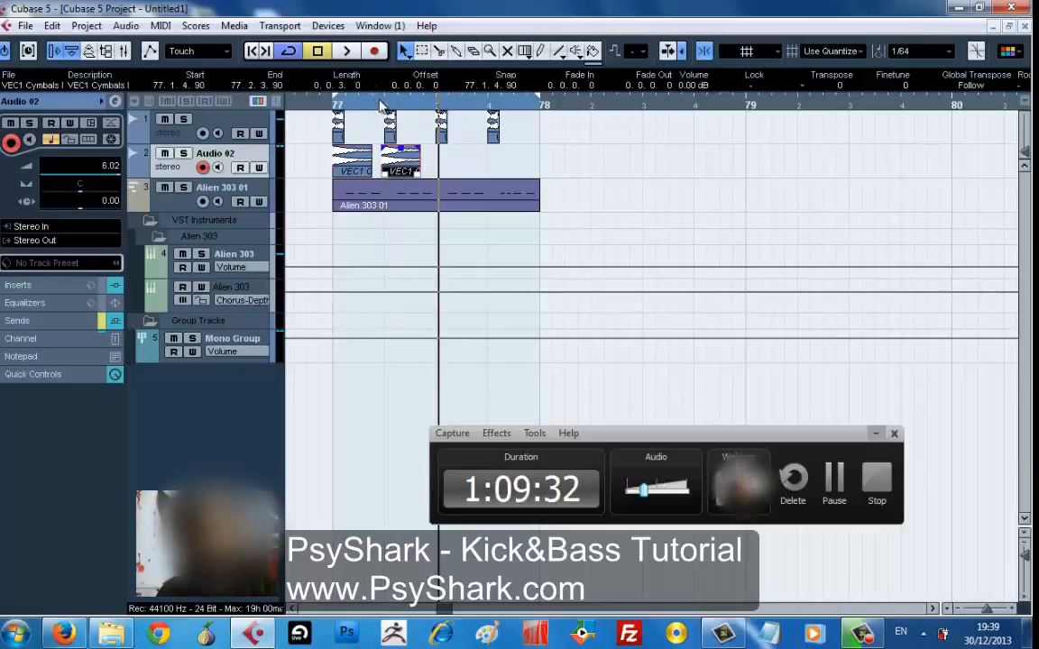
click(380, 107)
key(h)
key(h)
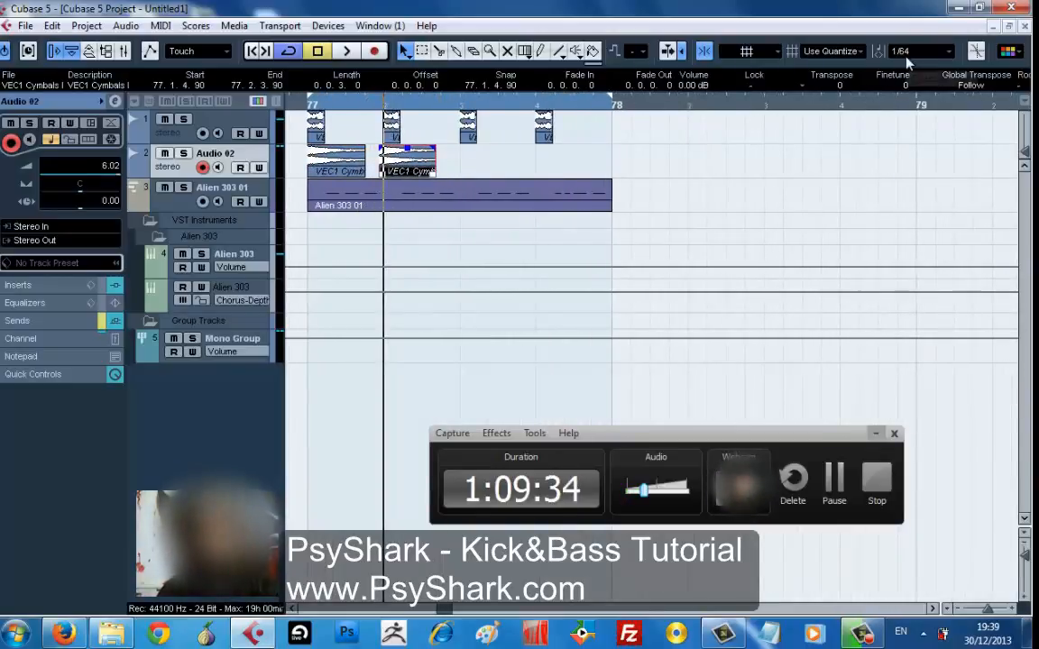
- Set the quantize value to 1/16 and place copies of the Audio 02 cymbal clip on every beat of bar 77
click(902, 51)
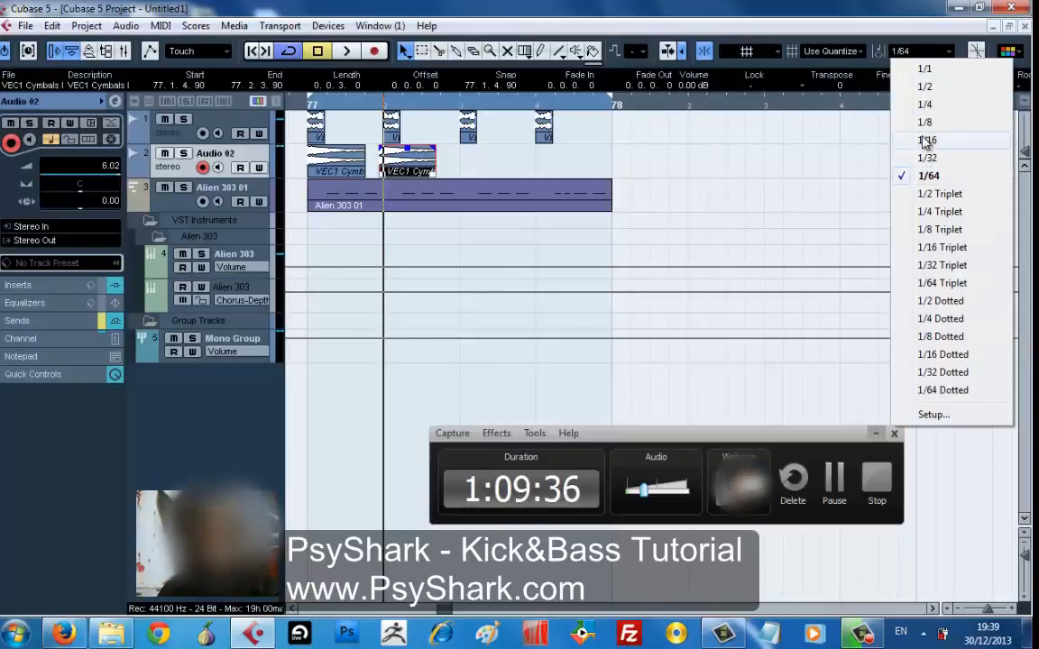
click(926, 140)
drag(405, 164, 515, 157)
- Select all four cymbal clips on Audio 02 and trim their ends together to a length of 0.0.0.26
drag(619, 173, 352, 171)
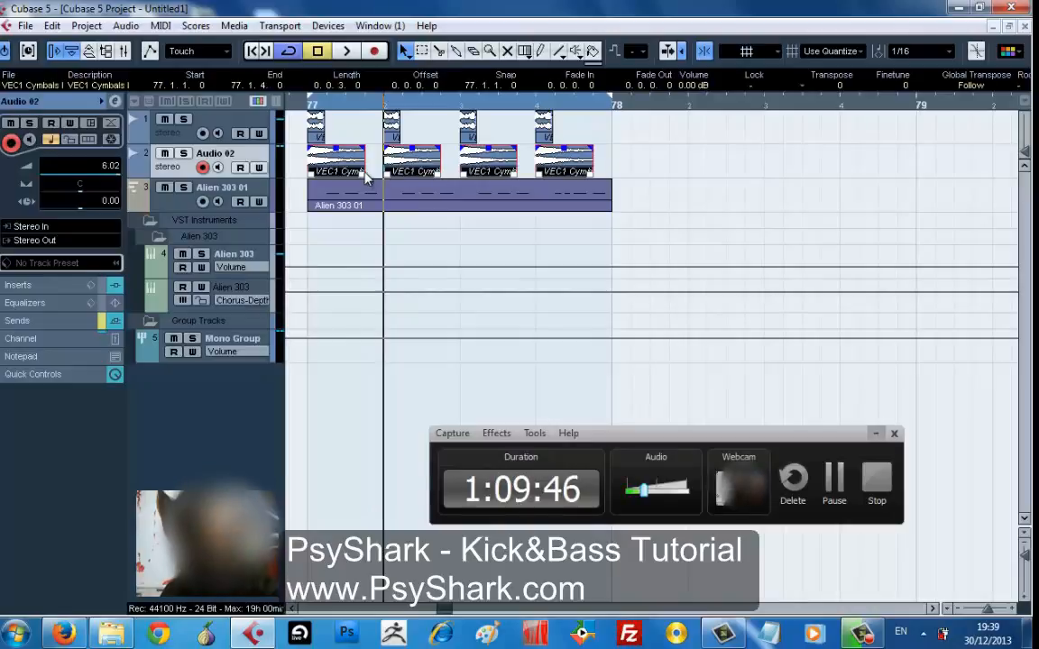
shift+click(365, 171)
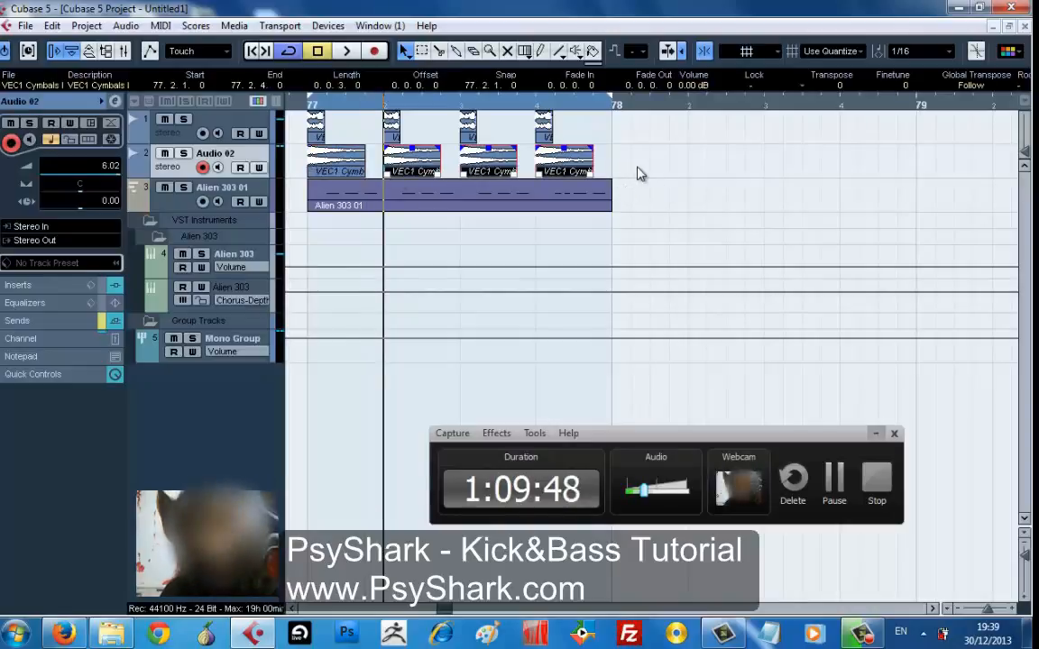
drag(637, 174, 312, 169)
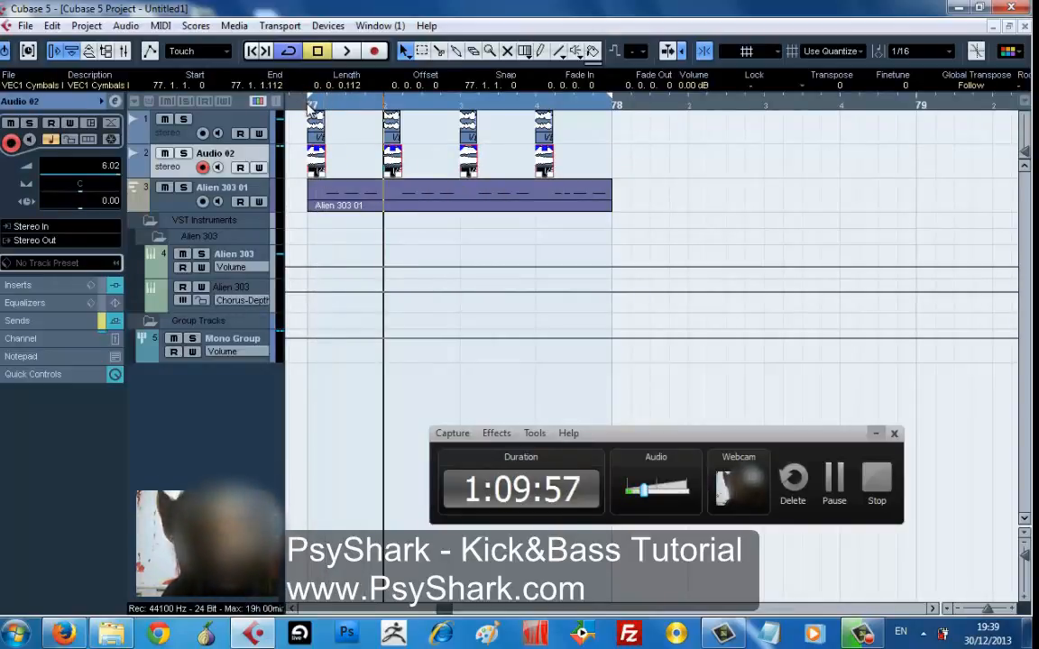
drag(311, 107, 306, 160)
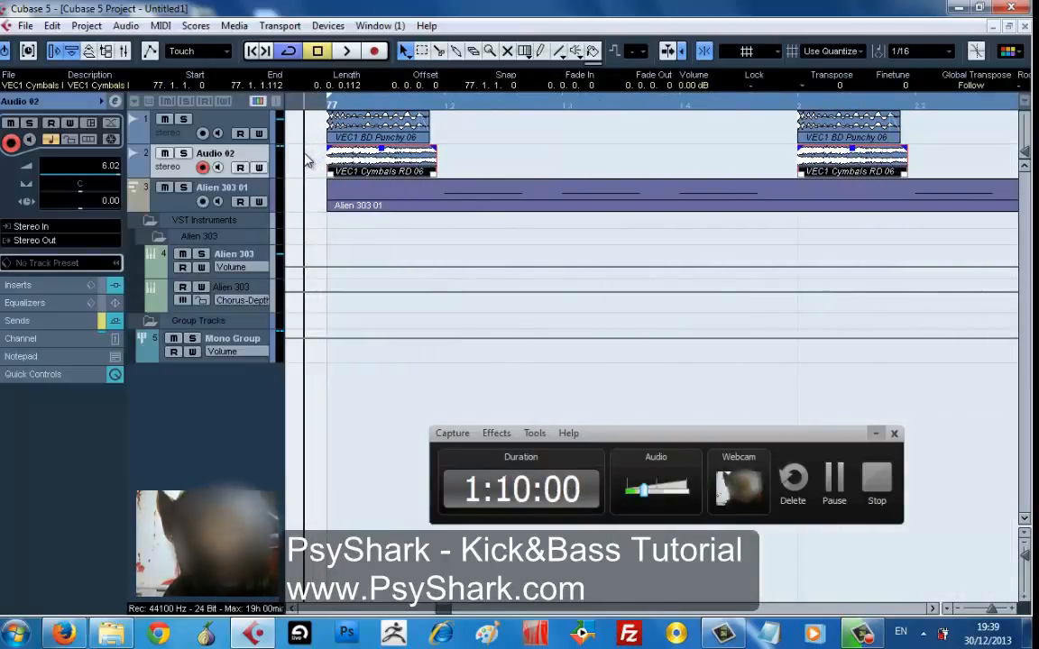
key(g)
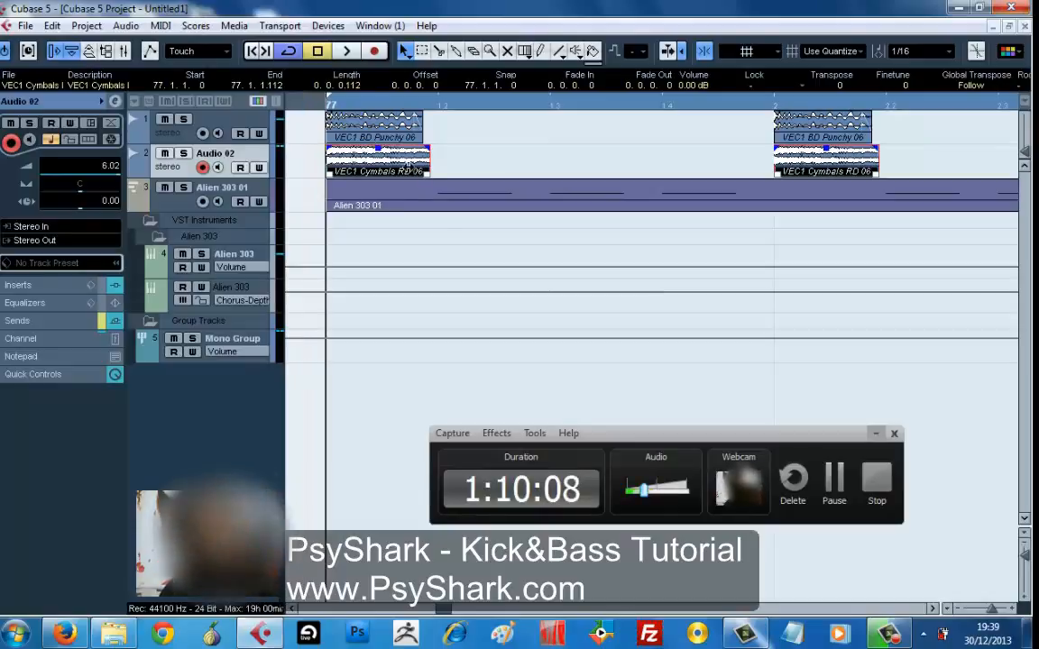
drag(431, 171, 317, 144)
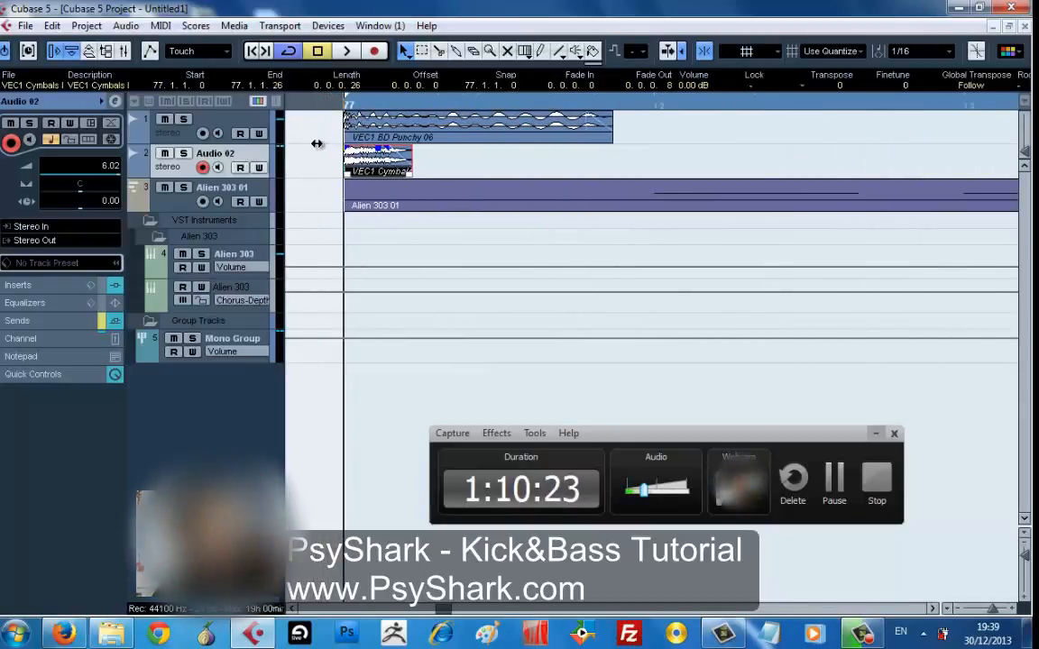
- Reset the Audio 02 track volume to 0.00 while playing the loop, and stop playback
key(space)
ctrl+click(81, 167)
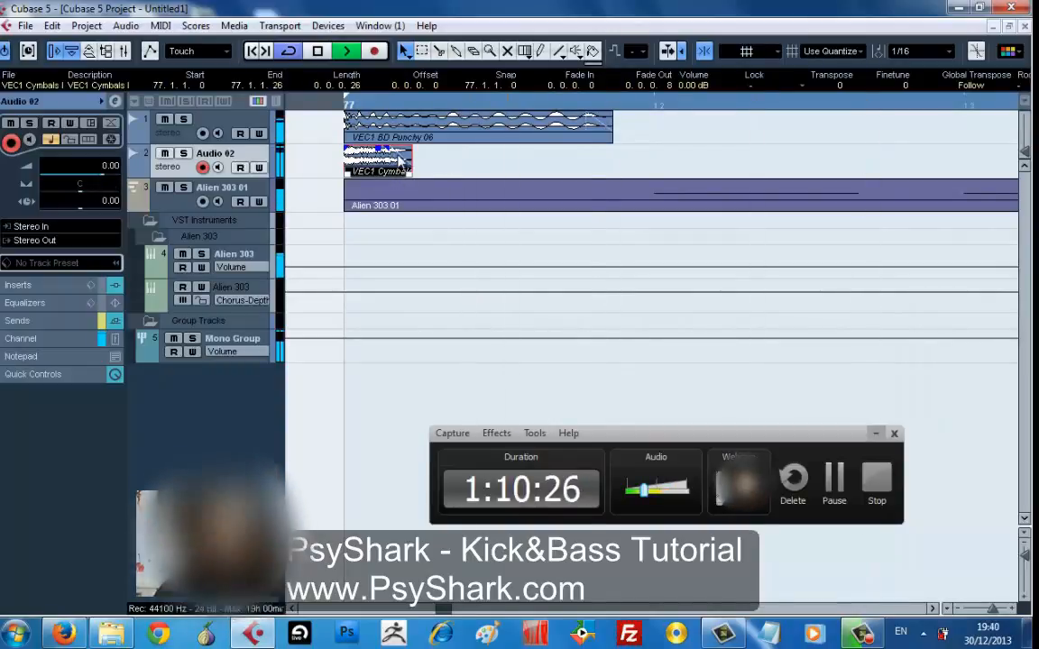
key(space)
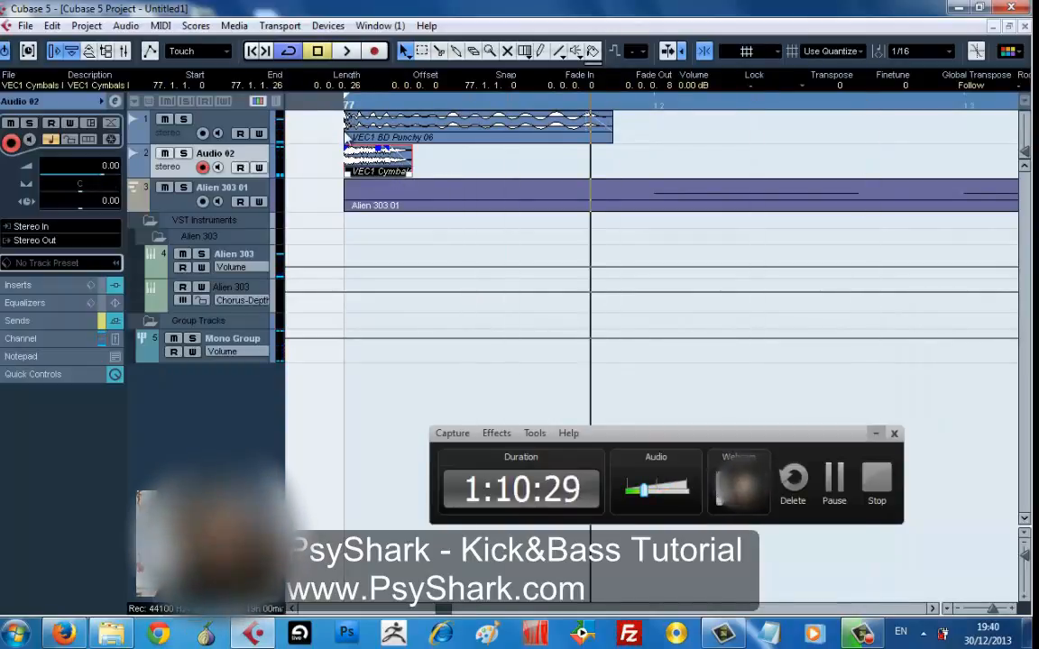
- Trim the cymbal clips down to a length of about 0.0.0.1, auditioning the result between cuts
drag(343, 116, 330, 156)
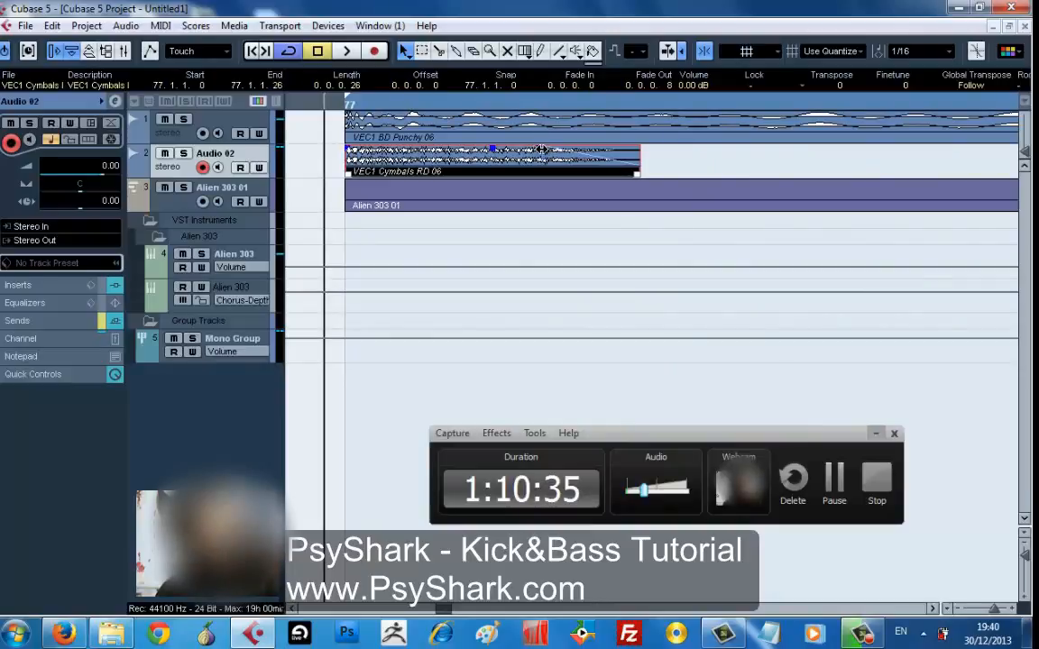
drag(491, 149, 400, 195)
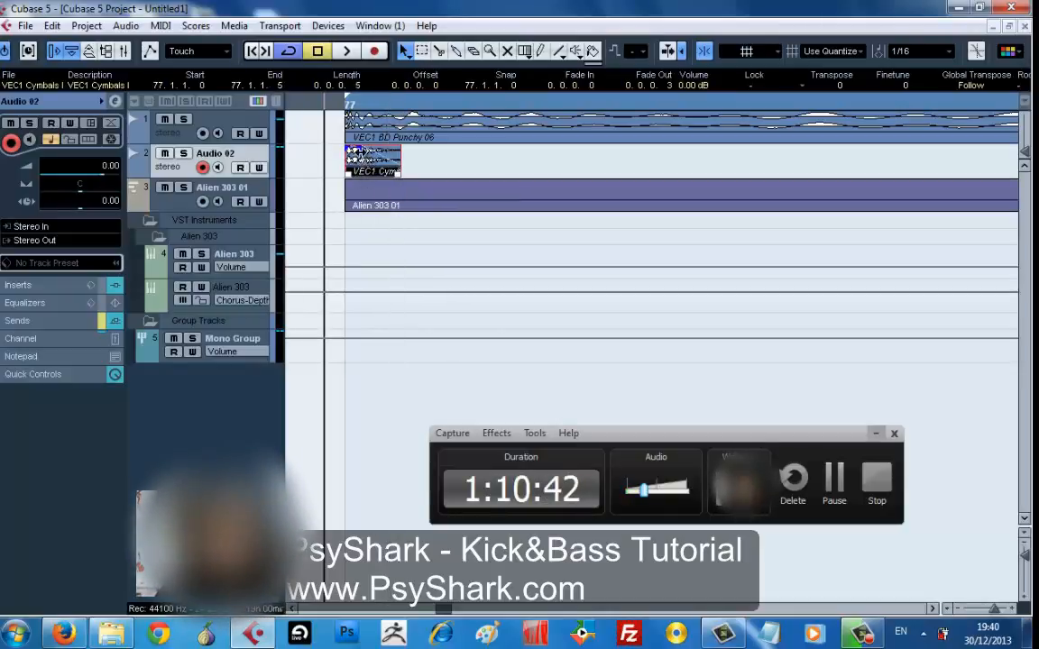
drag(398, 165, 353, 174)
key(space)
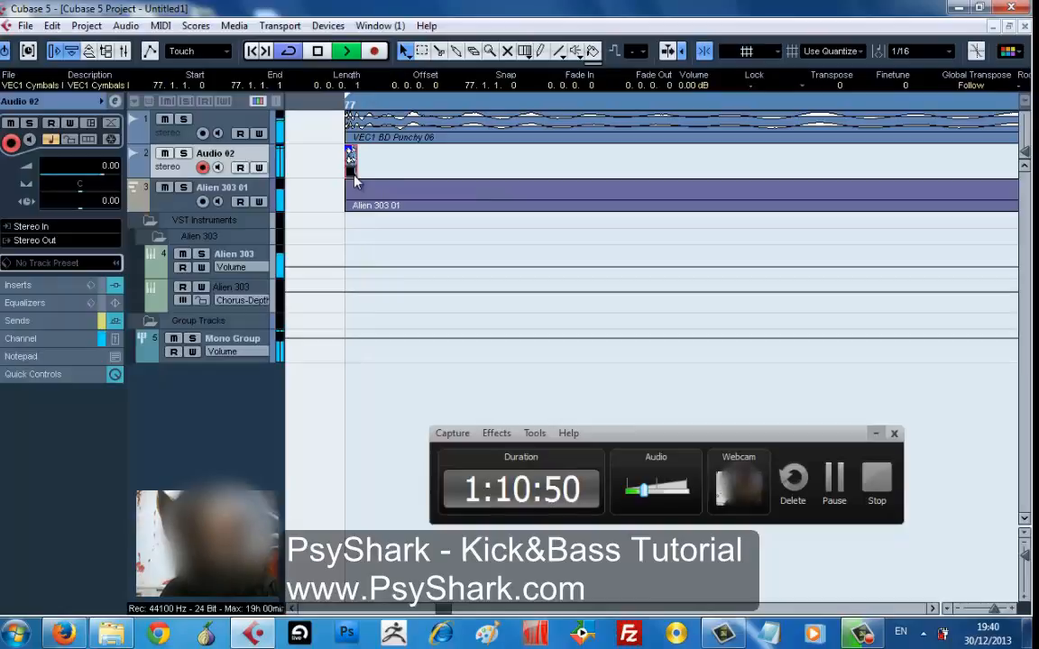
key(space)
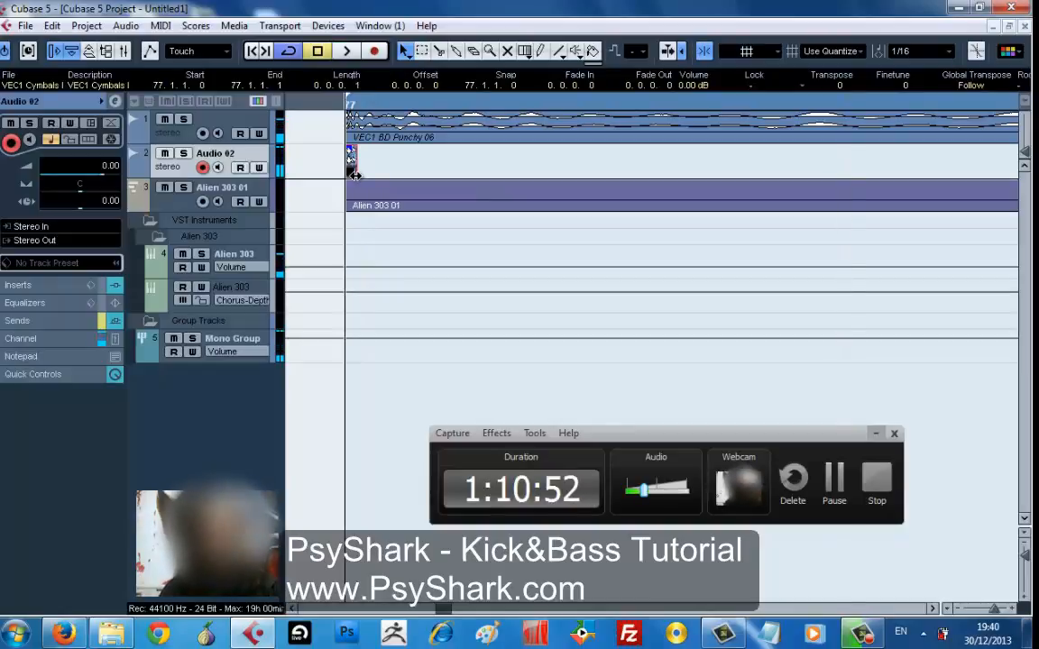
drag(353, 174, 351, 170)
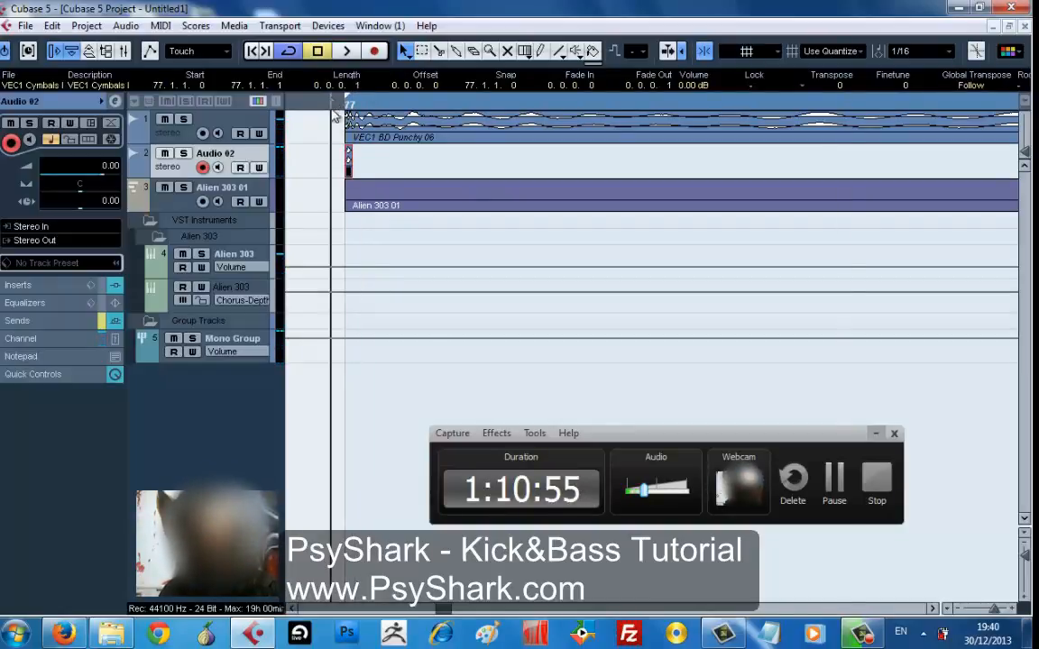
- Shorten the fade-out on the cymbal clips so it starts near the clip end, and play the loop
drag(334, 111, 346, 191)
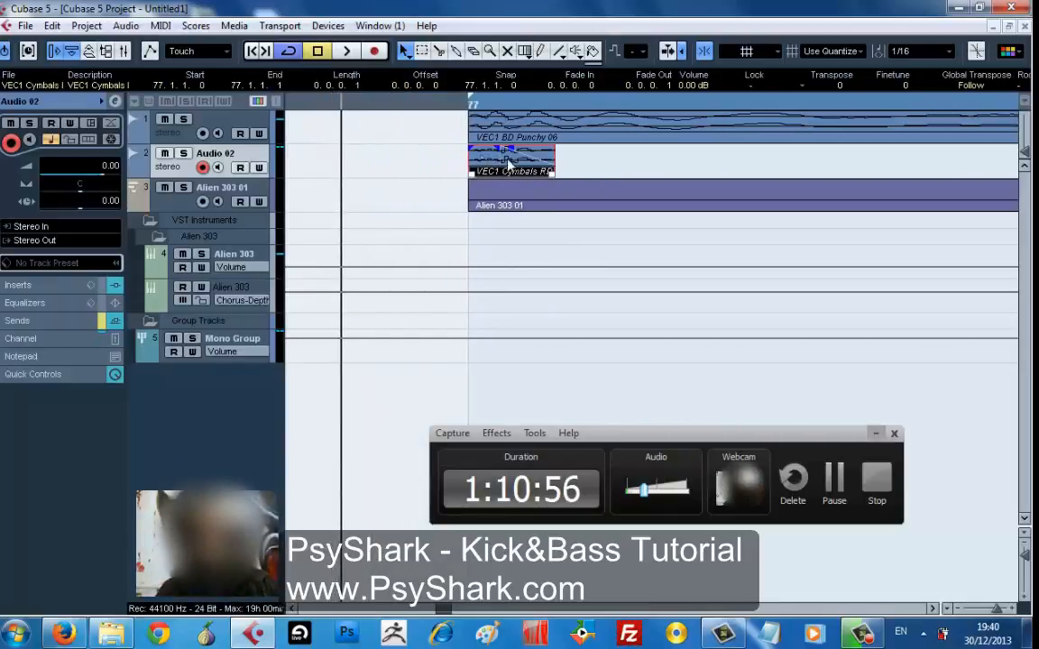
drag(547, 156, 550, 162)
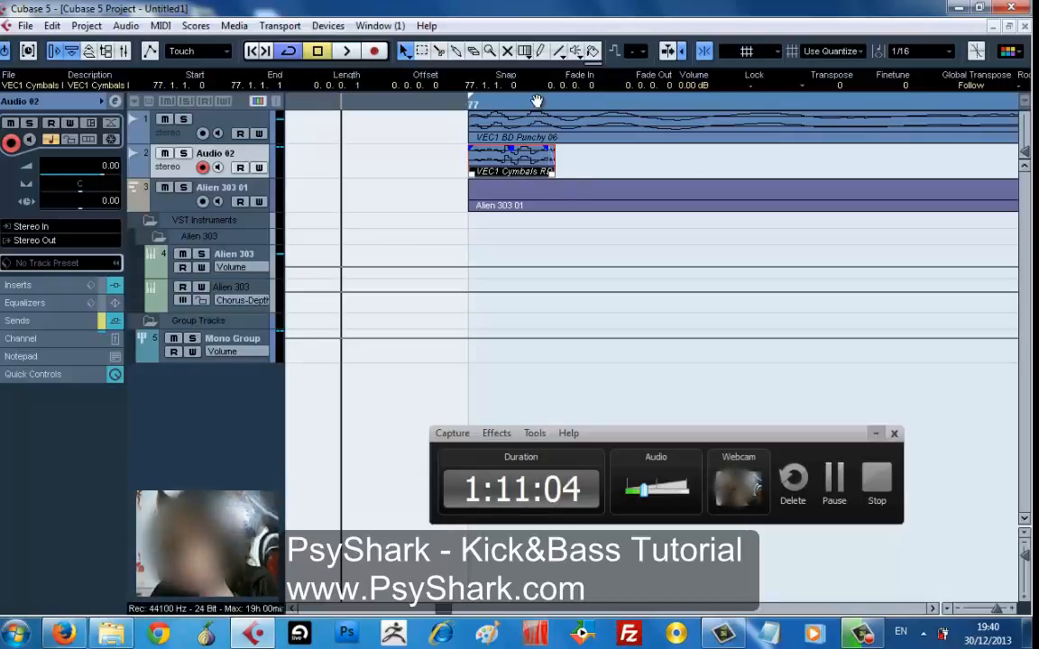
key(space)
drag(537, 101, 494, 77)
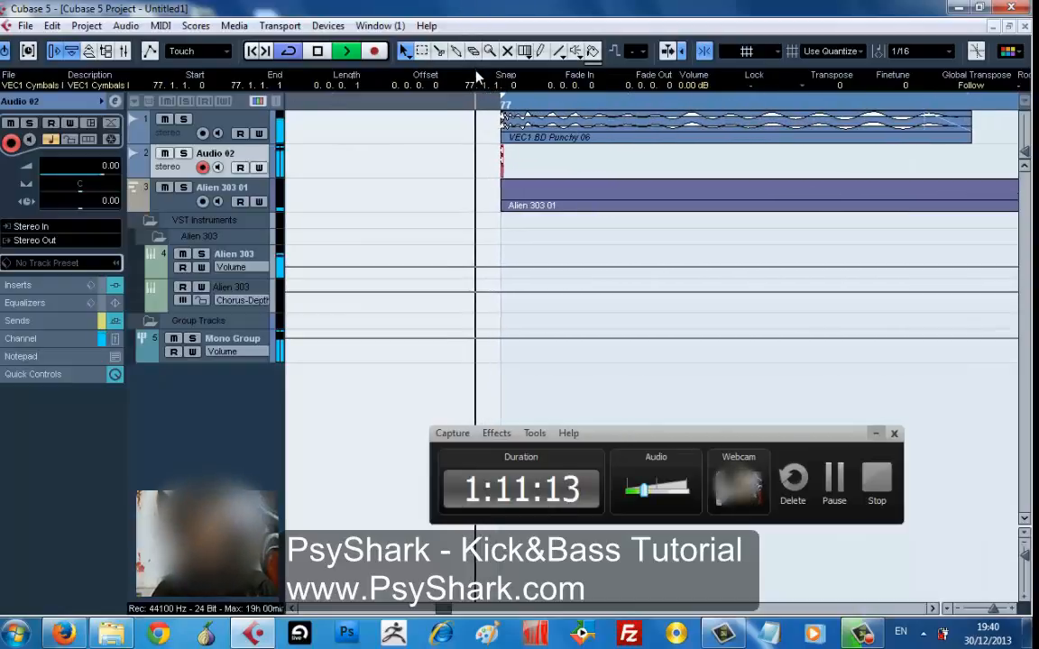
- Compare the loop with the Alien 303 01 track and the Audio 02 track muted, and stop playback
click(162, 188)
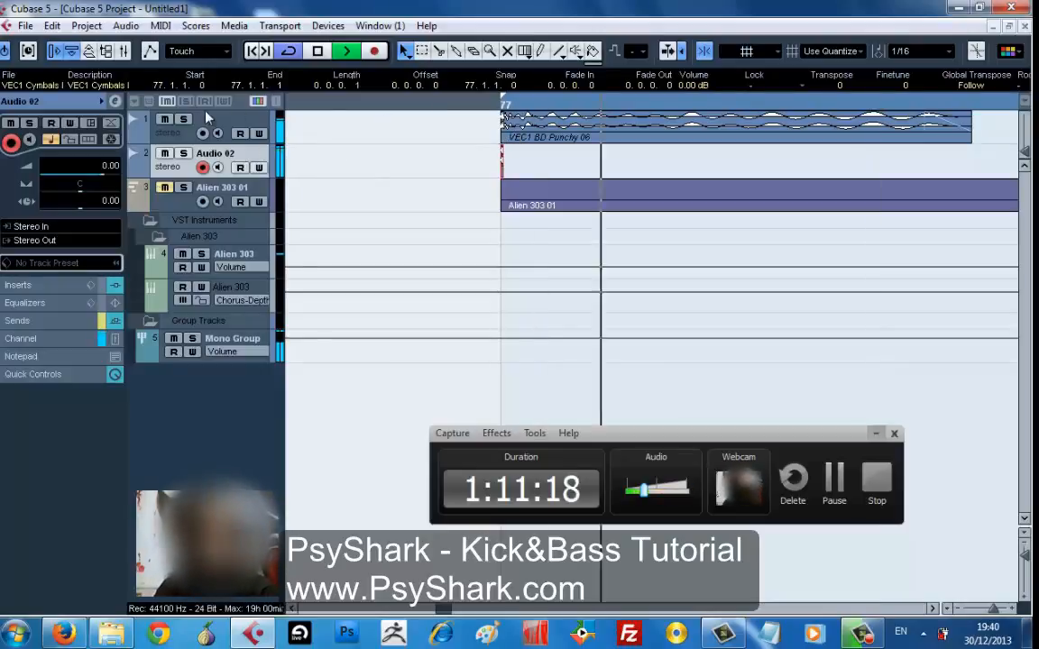
click(165, 154)
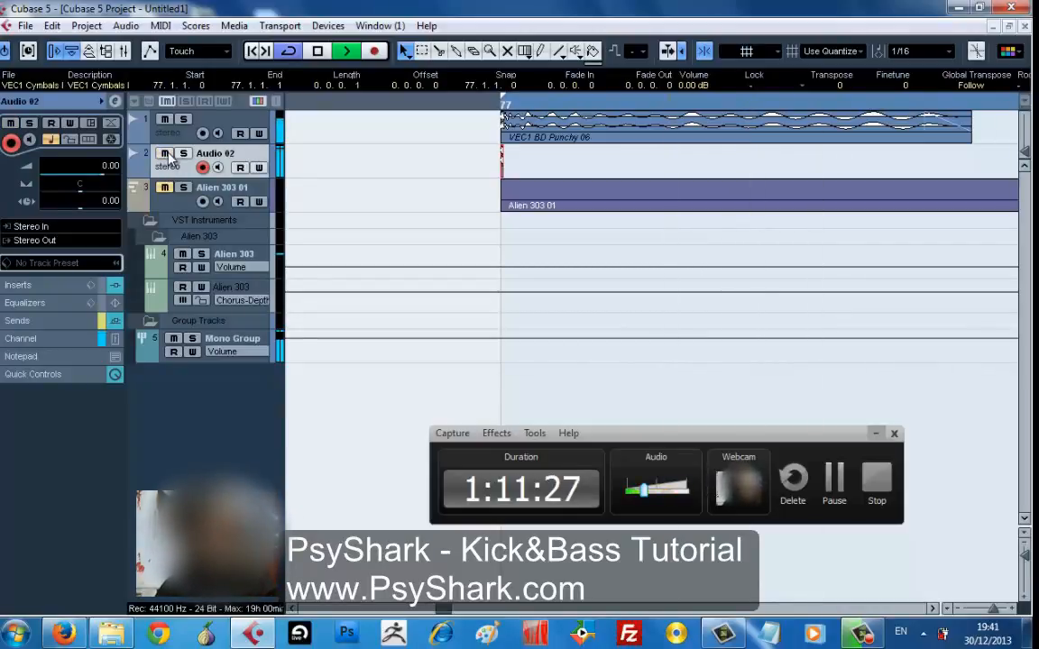
click(165, 154)
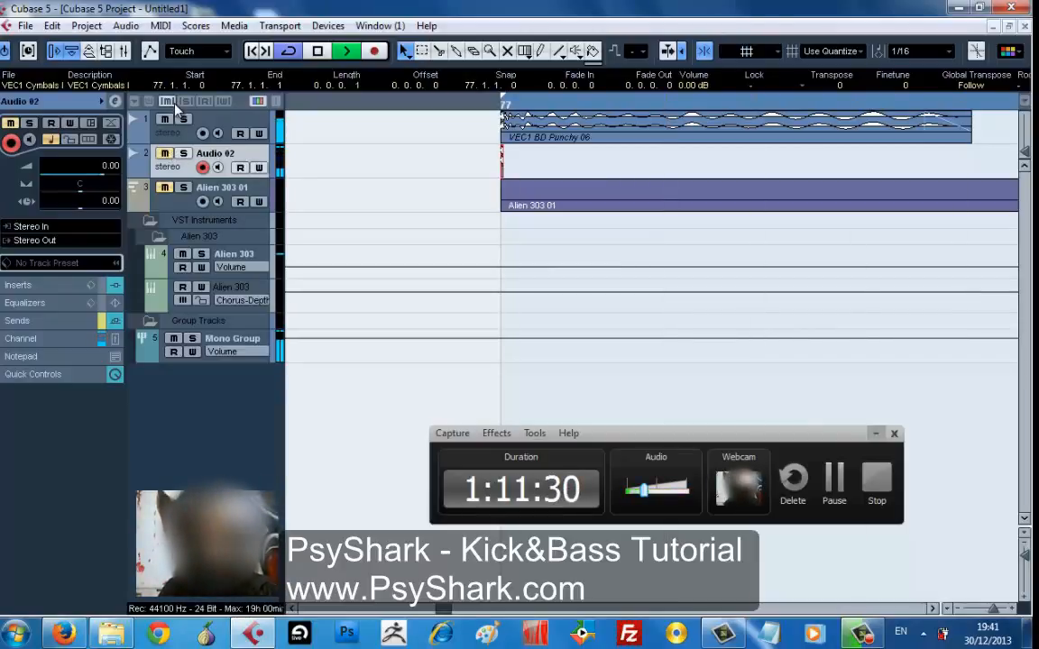
key(space)
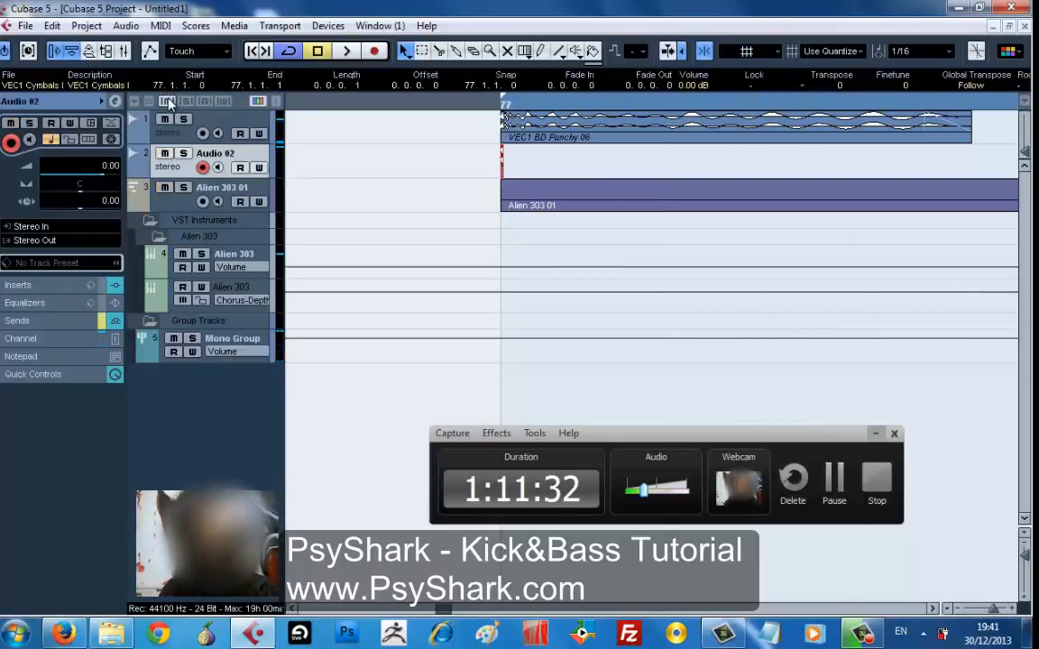
- Solo the Audio 02 track, start playback and bring up the mixer
click(183, 153)
key(space)
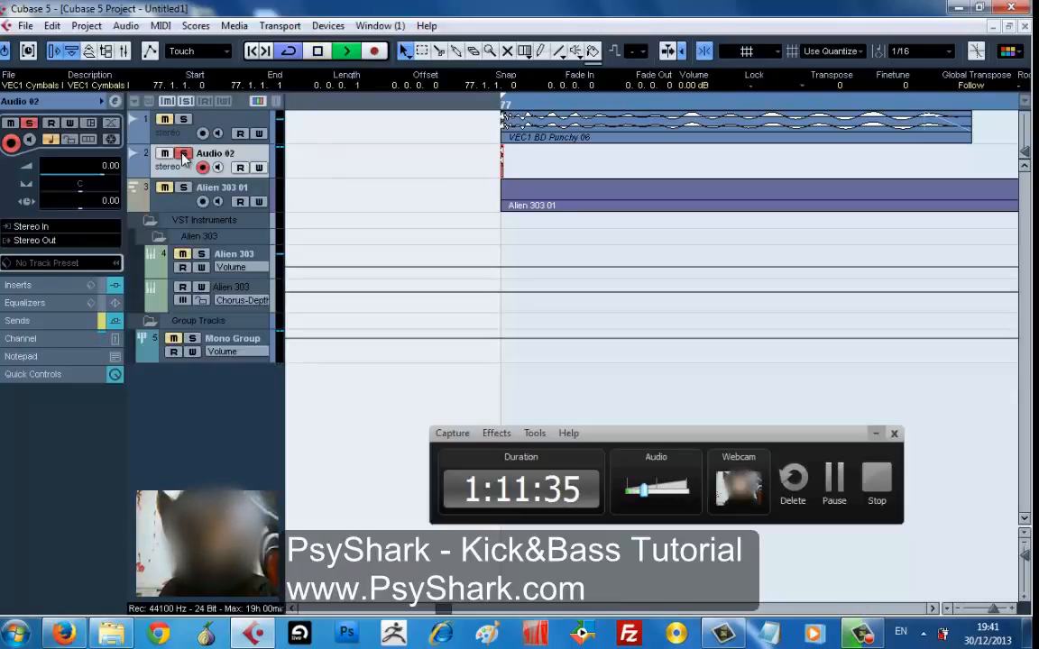
key(F3)
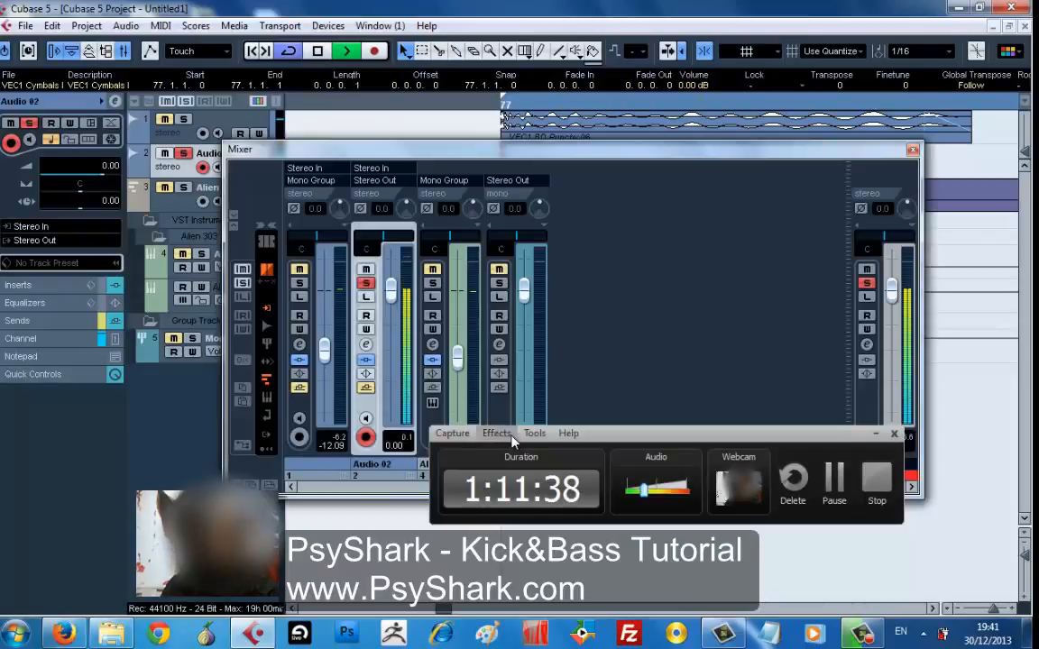
key(F3)
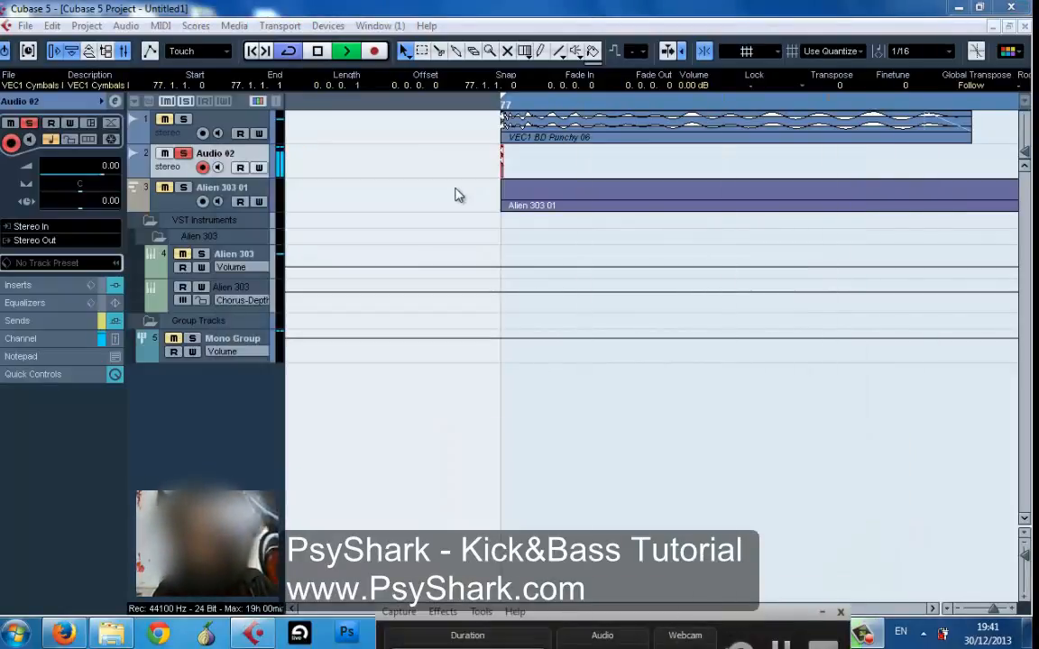
key(F3)
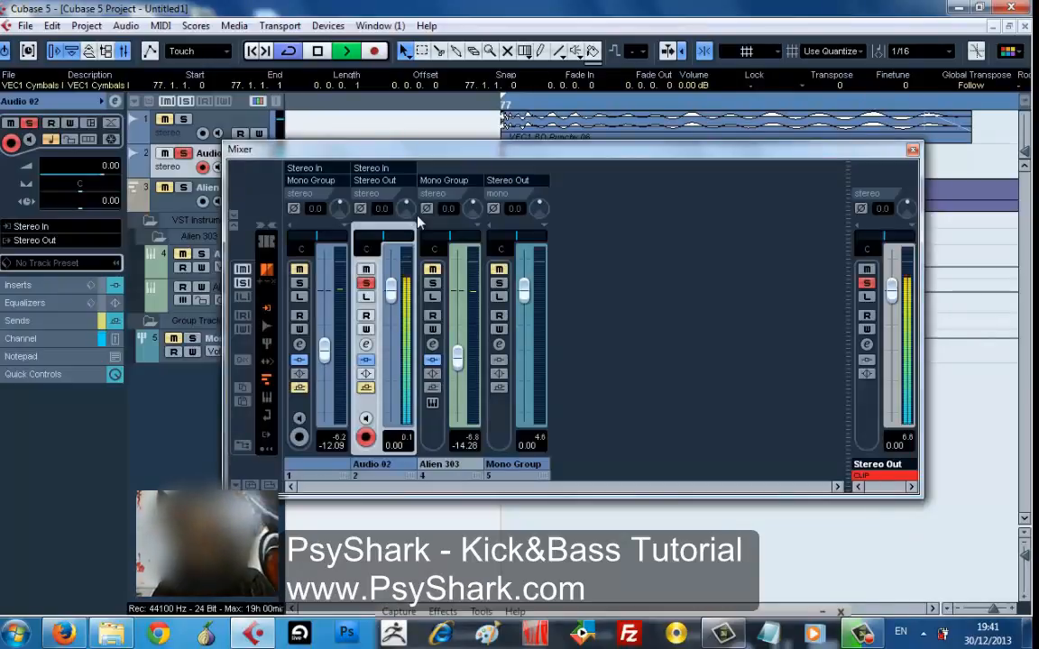
- Save the project to the Desktop under the file name tut
key(ctrl+s)
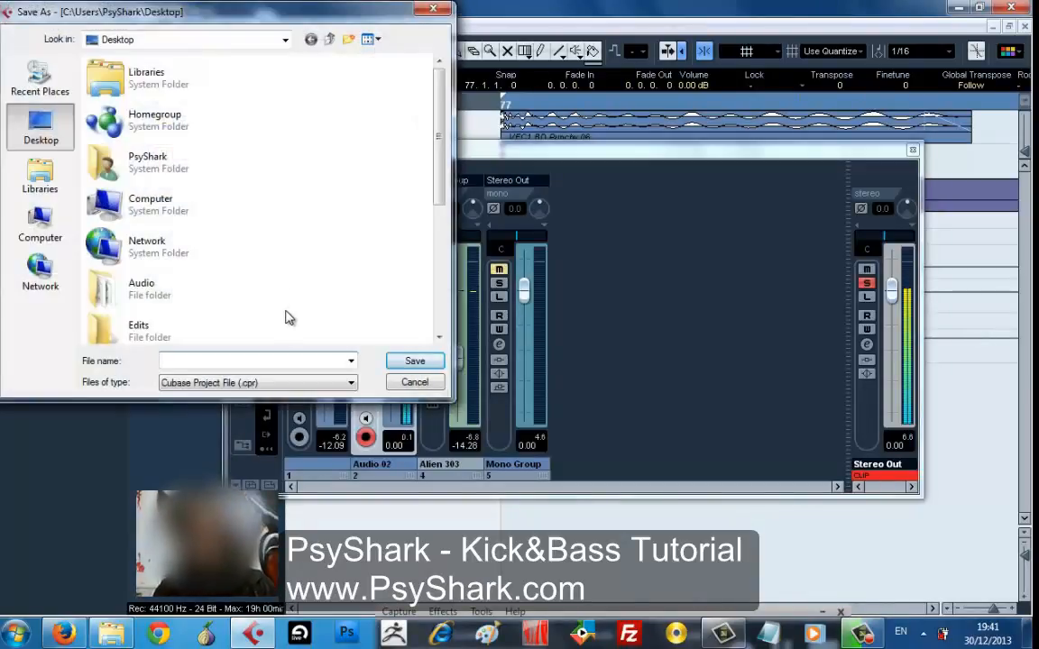
text(tu)
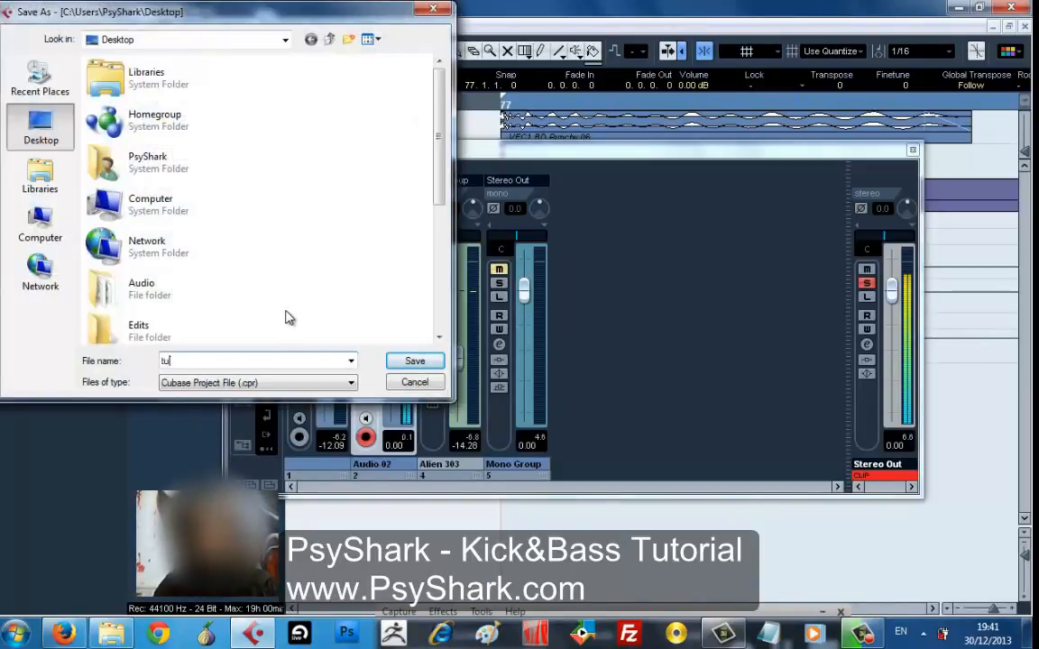
text(t)
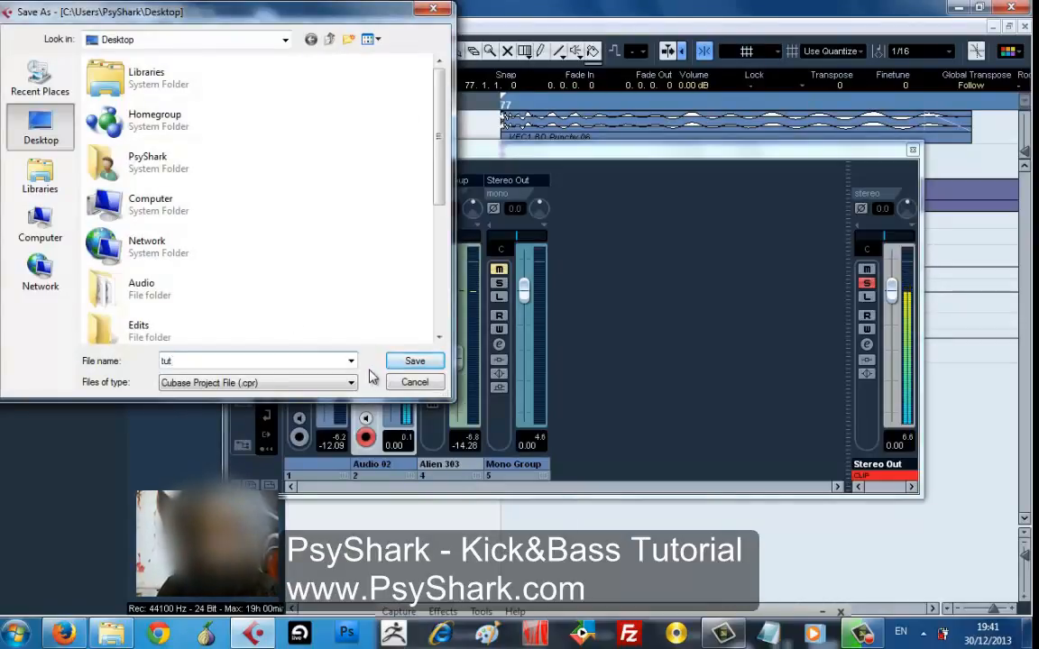
click(410, 362)
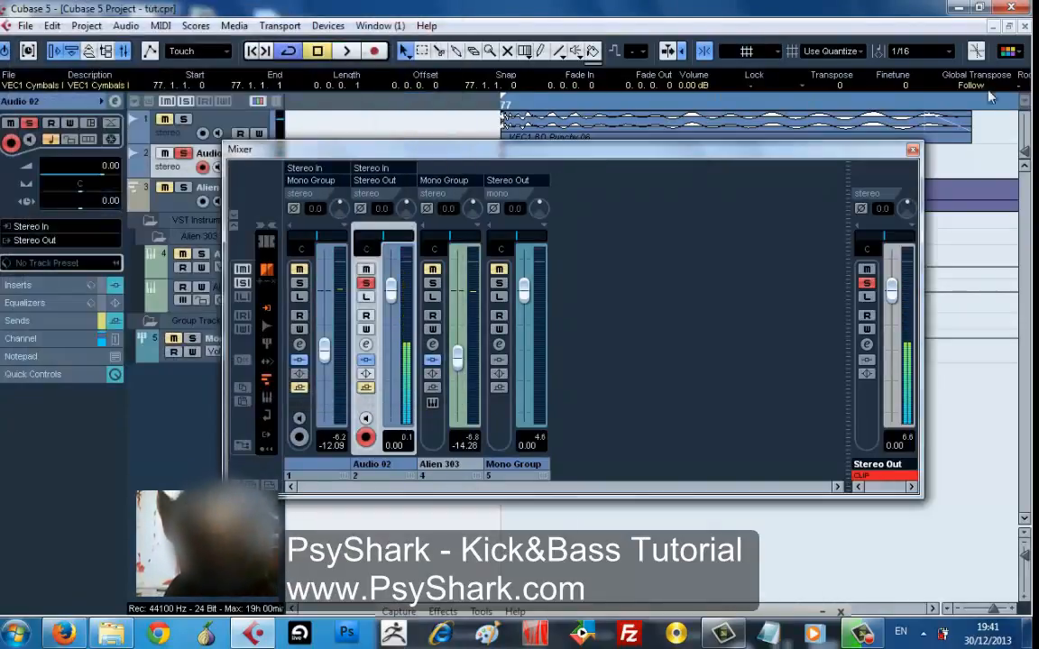
- Lower the Audio 02 channel volume to -9.74 in the mixer while playing the soloed cymbal clips, and stop playback
click(912, 150)
drag(456, 101, 457, 22)
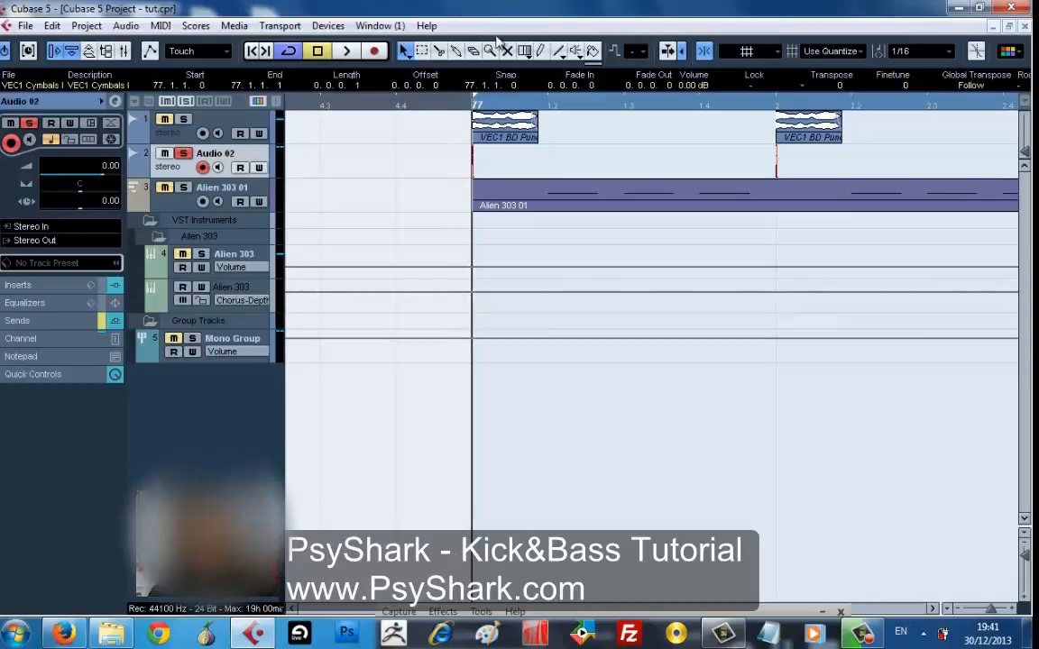
drag(432, 90, 454, 186)
key(space)
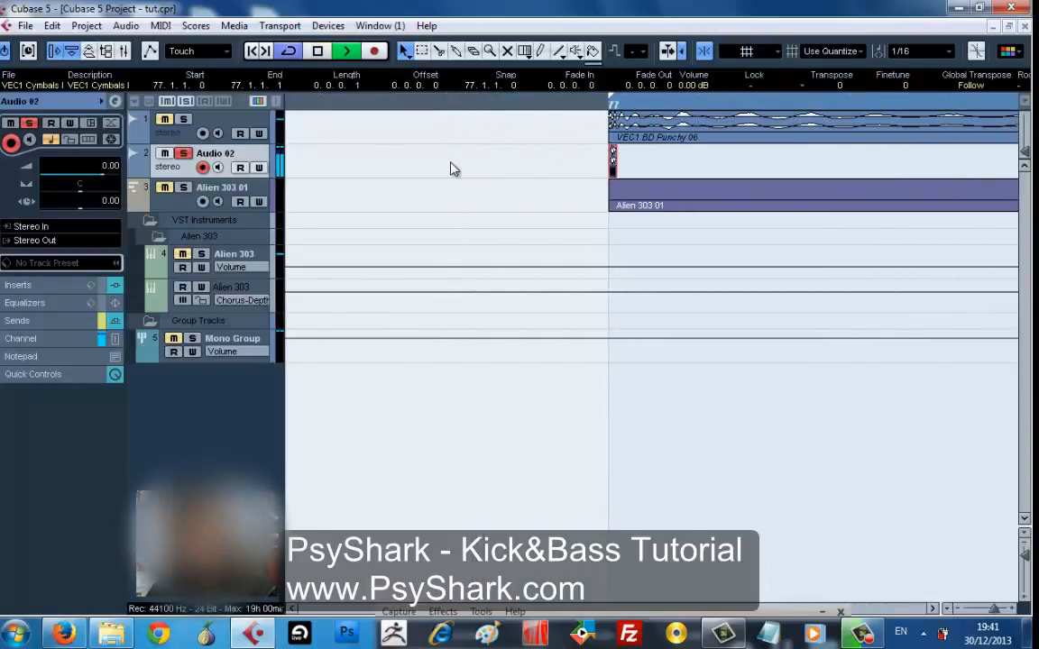
key(F3)
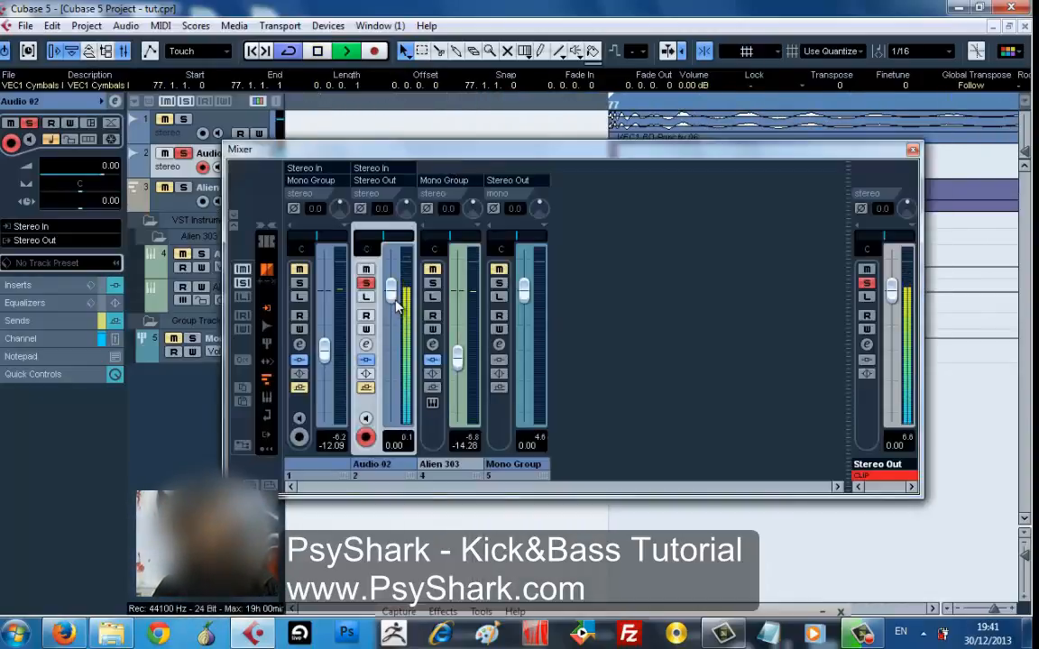
drag(390, 288, 393, 358)
key(space)
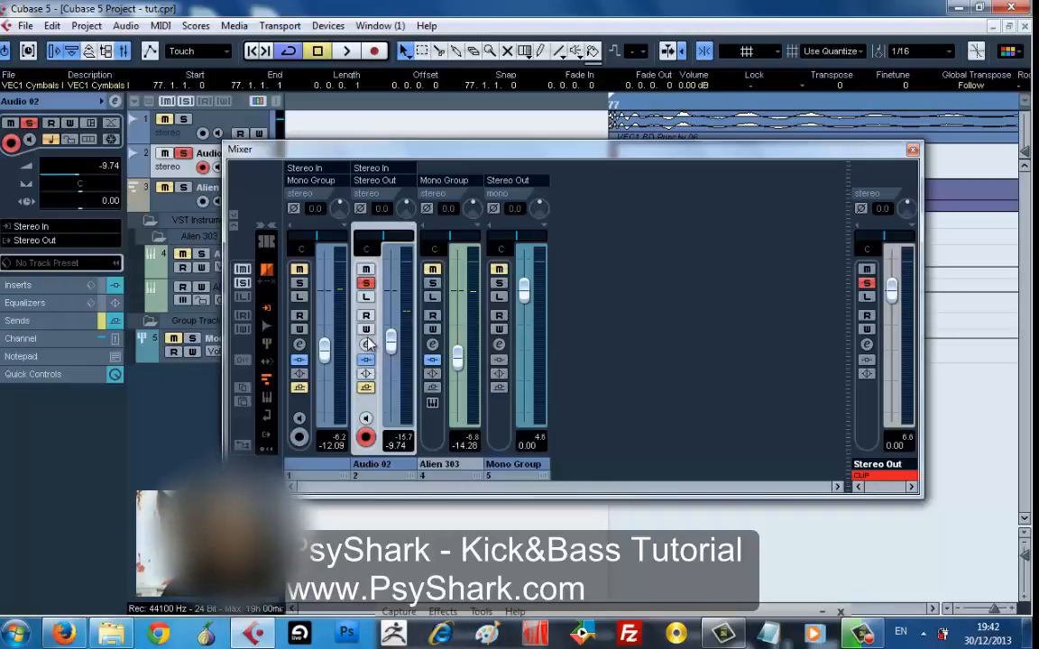
- Enable the first EQ band of the Audio 02 channel and set its filter type to High Pass II
click(366, 344)
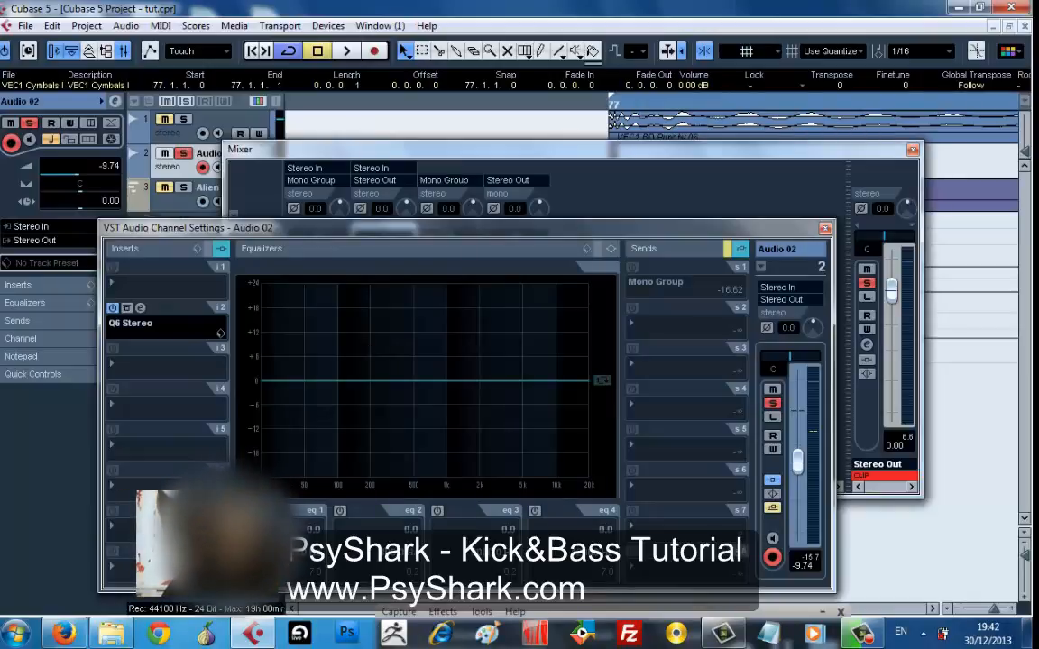
click(292, 511)
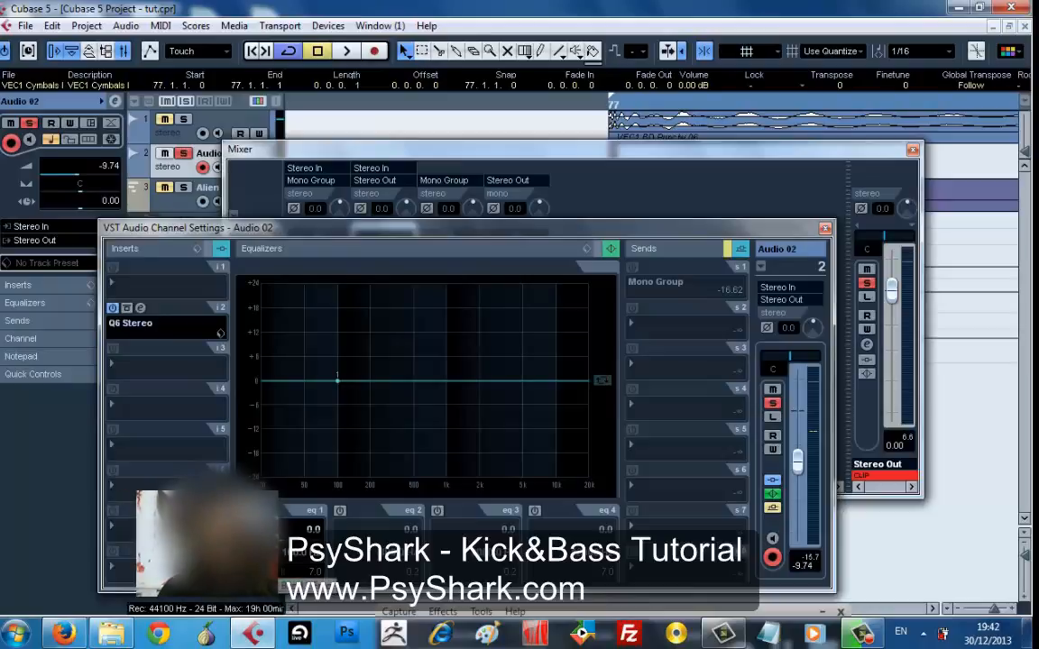
click(317, 507)
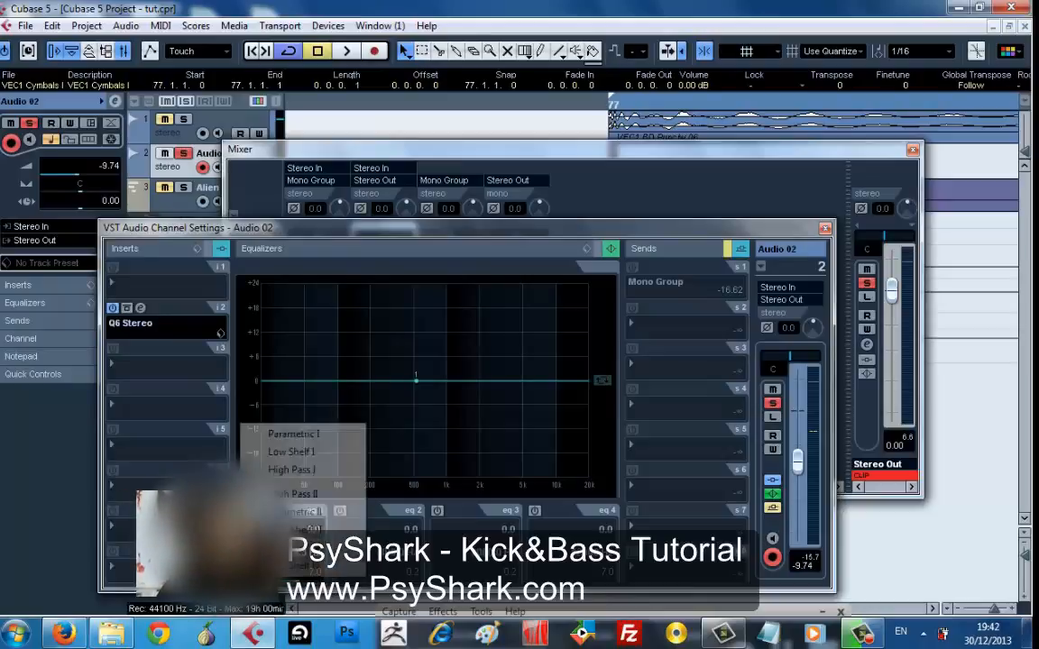
click(313, 495)
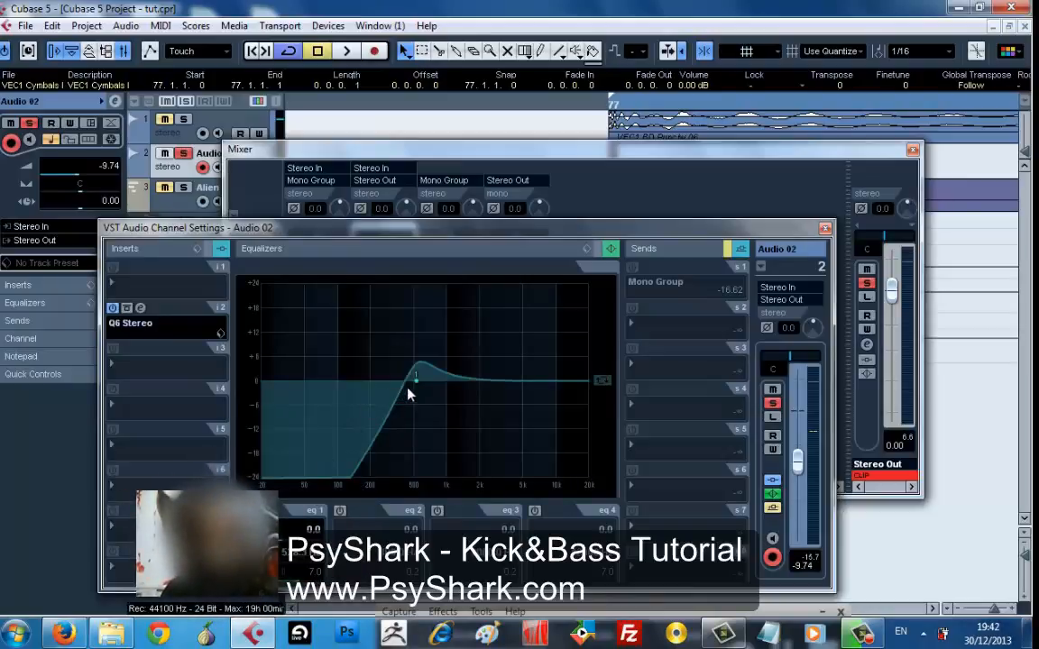
- Sweep the high-pass band of Audio 02 while playing the loop and settle it at 398 Hz with a gain of 0.6
key(space)
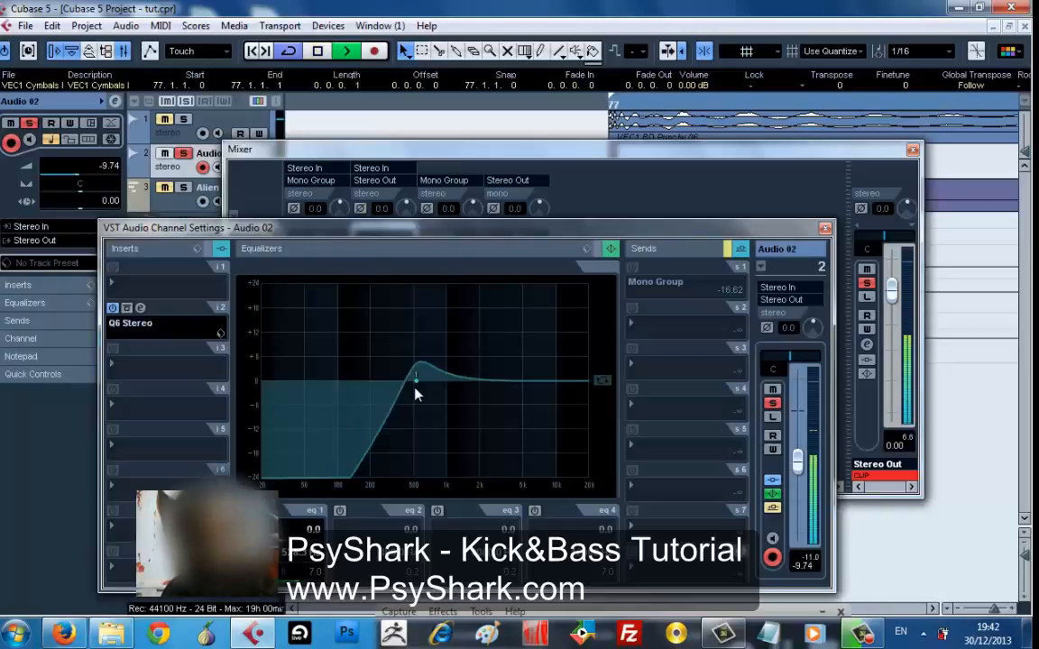
drag(418, 375, 421, 335)
drag(588, 361, 457, 392)
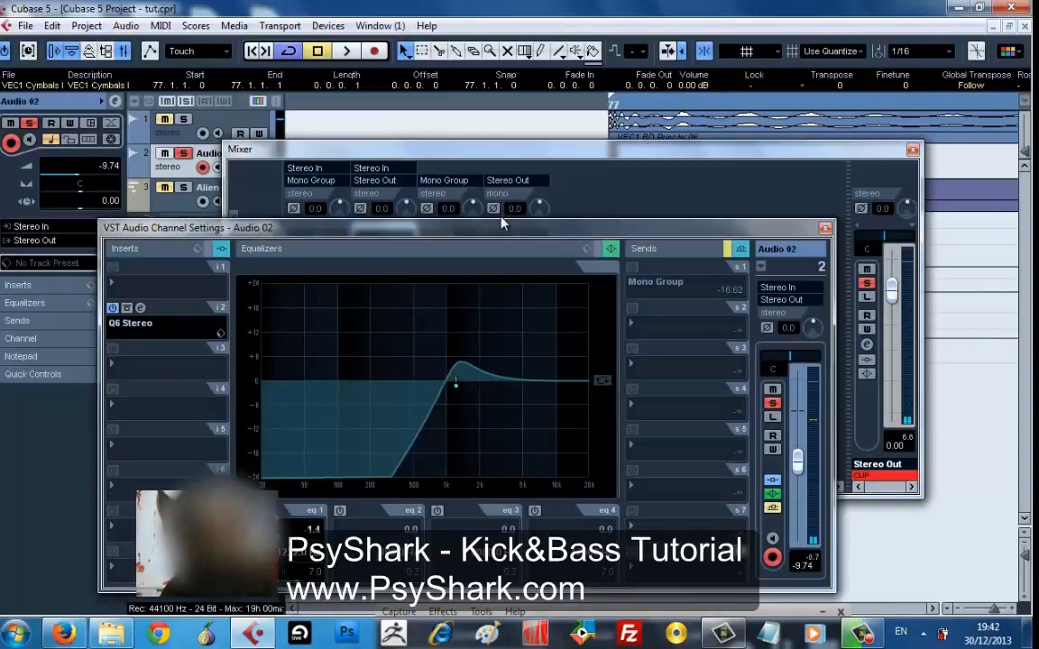
drag(490, 231, 555, 126)
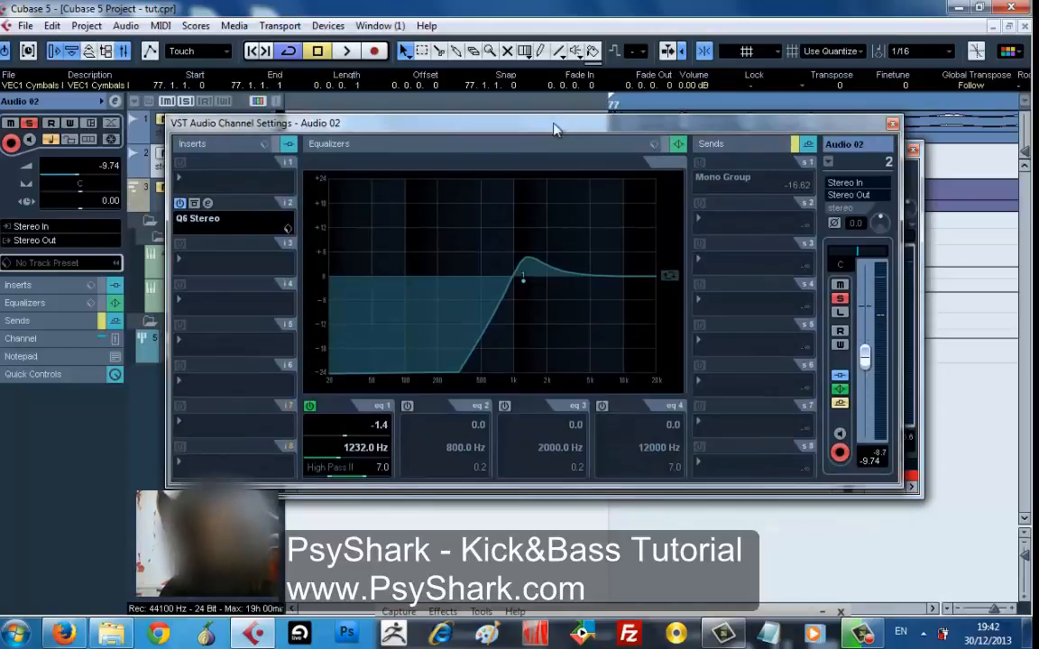
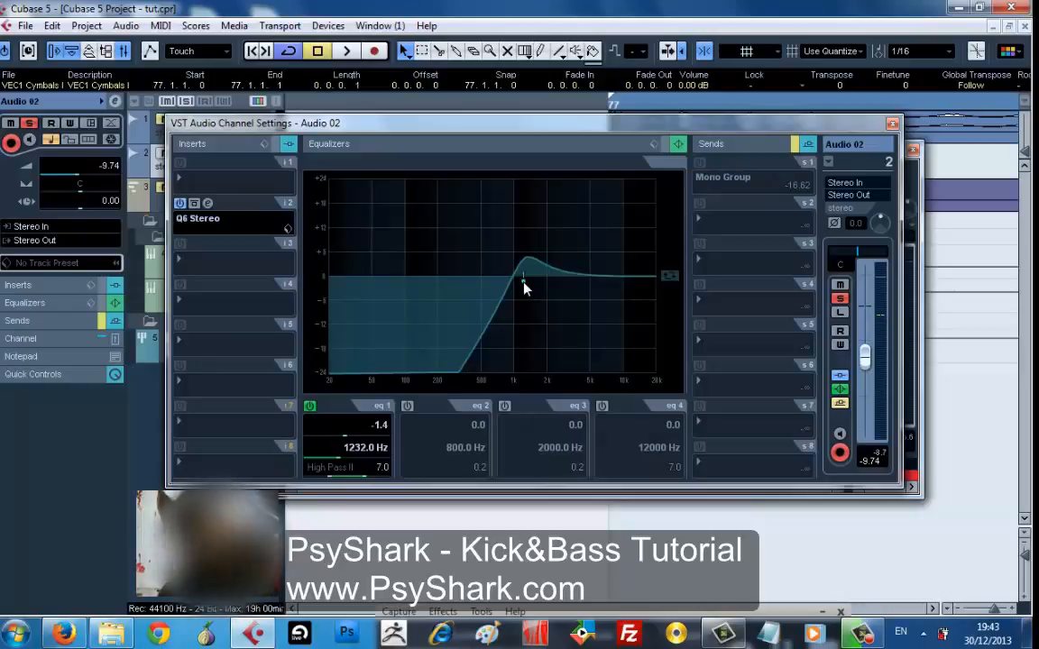
drag(523, 280, 471, 275)
- Lower the Audio 02 volume to -10.77 during playback, close its channel settings, and solo the kick track as well
key(space)
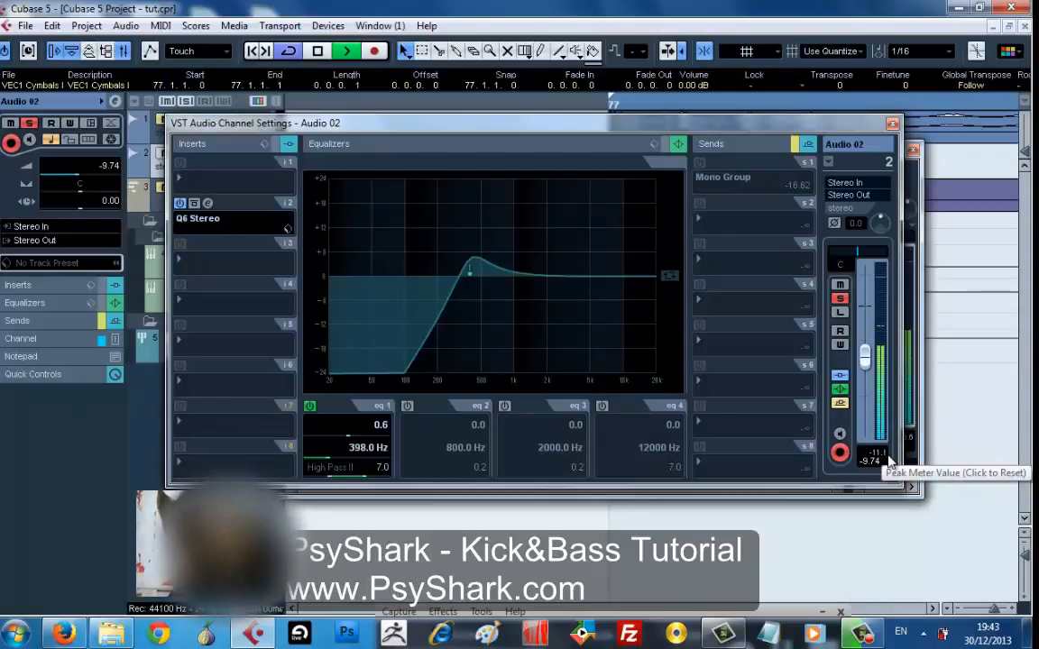
scroll(866, 353, down, 2)
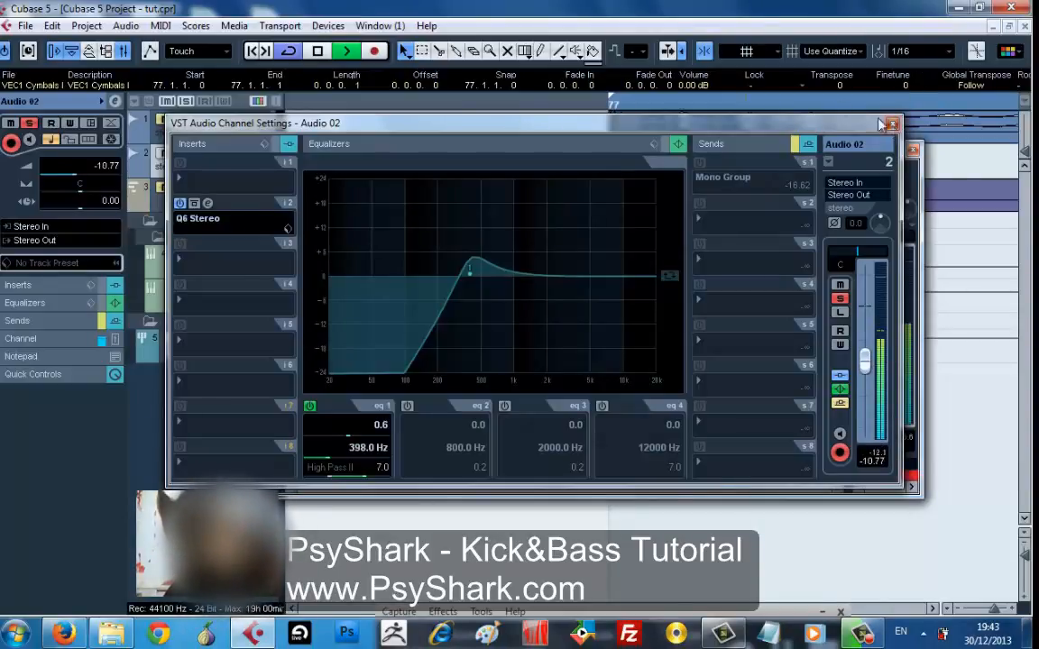
key(Escape)
click(184, 119)
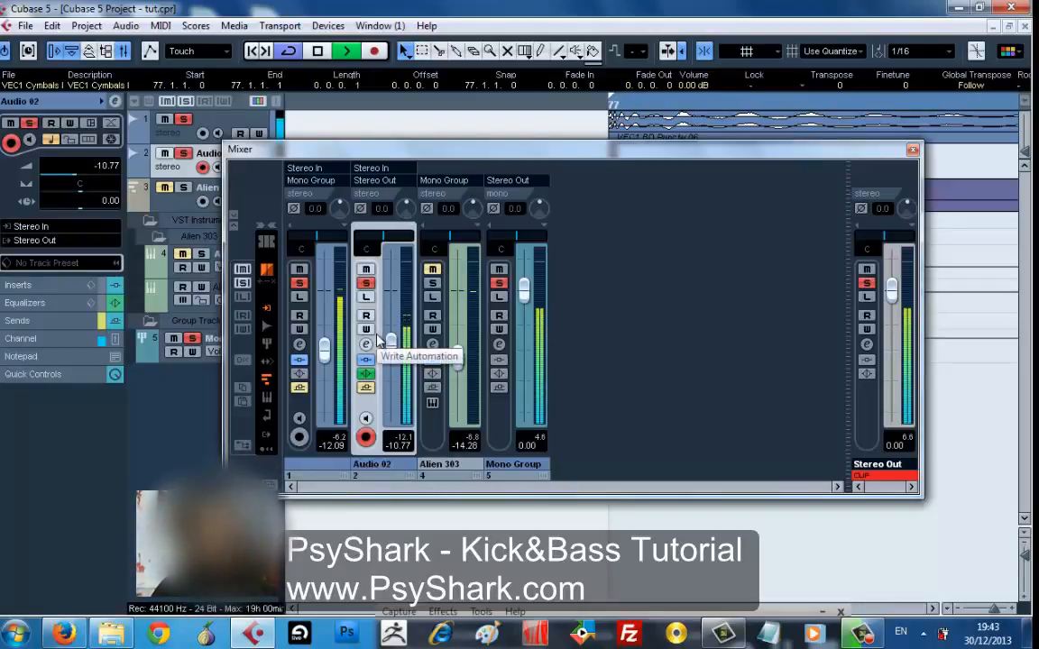
- Sweep the Audio 02 volume from silence to 6.02 against the playing kick, reset its peak meter, and settle the volume at -9.15
drag(389, 347, 389, 411)
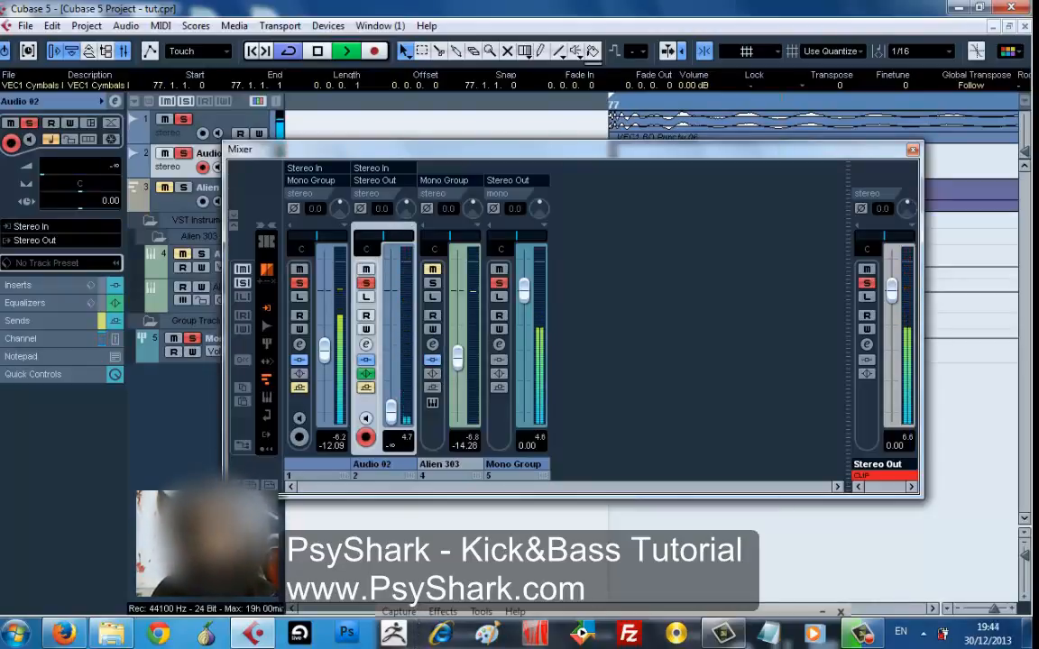
click(398, 442)
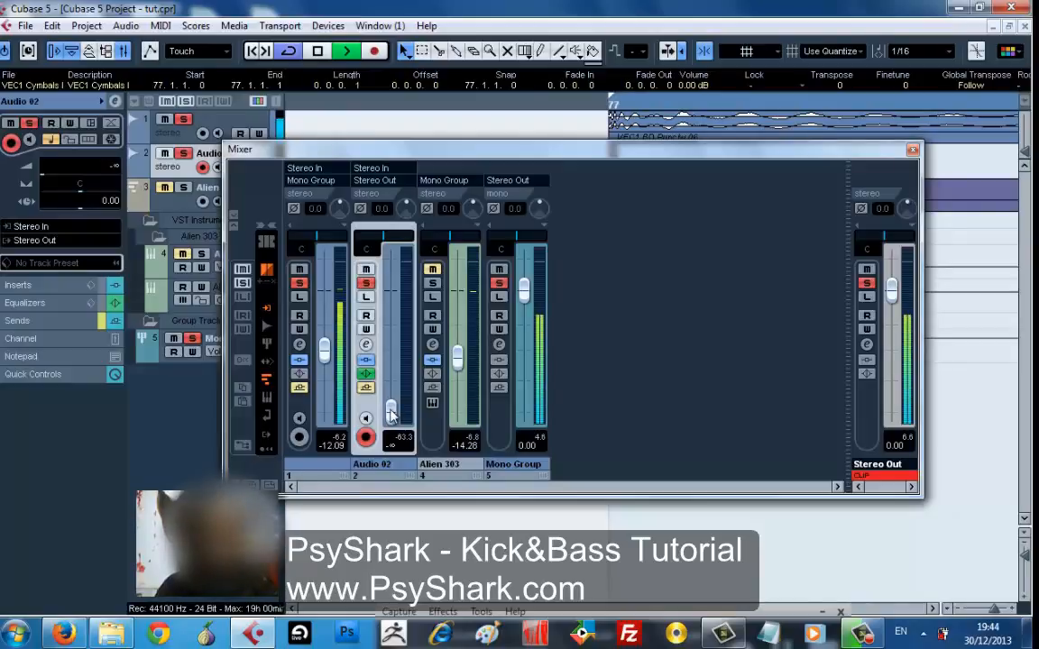
drag(389, 411, 379, 149)
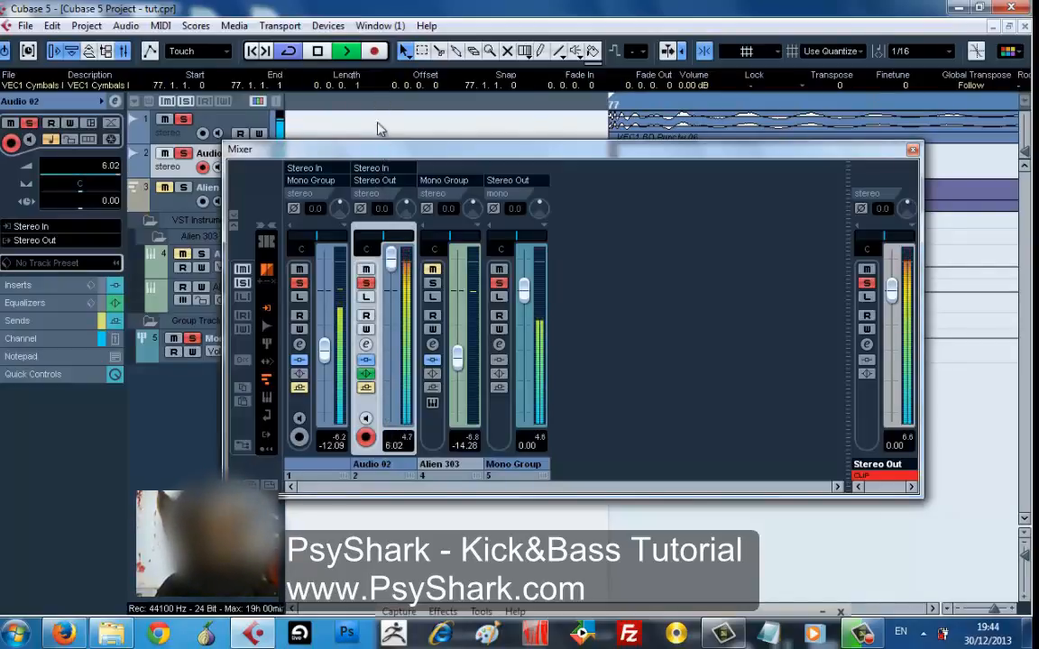
drag(391, 259, 390, 450)
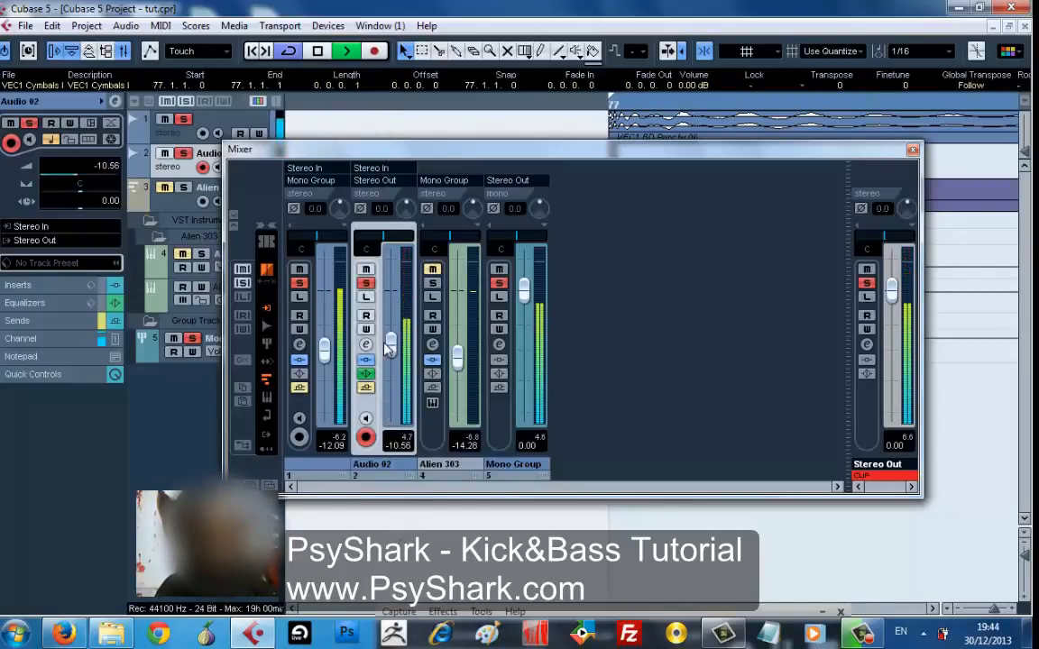
drag(390, 410, 403, 338)
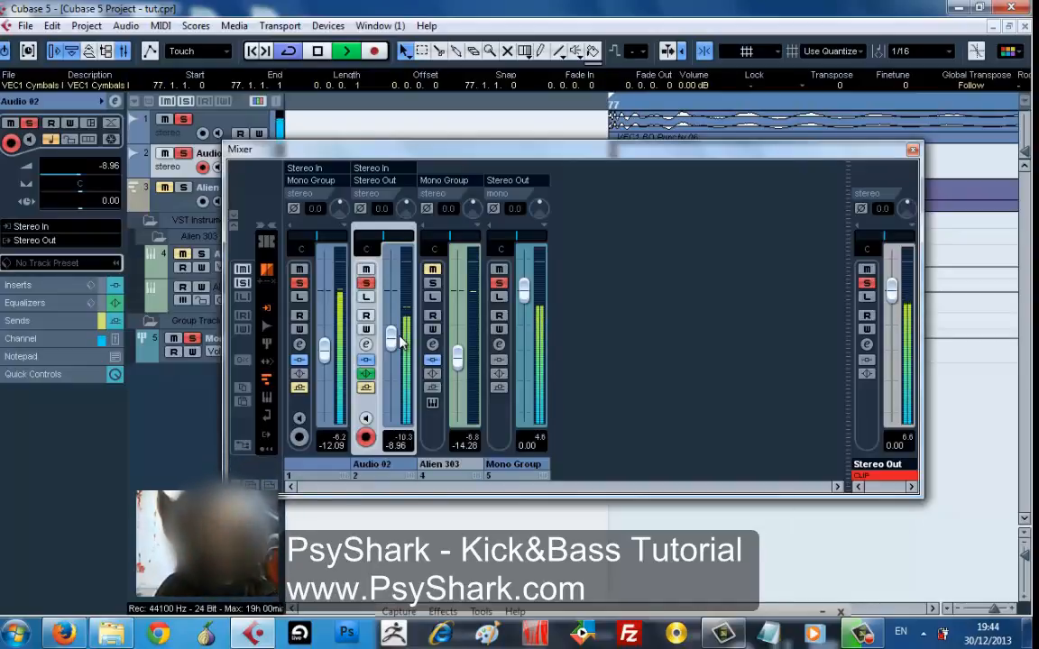
drag(400, 335, 400, 337)
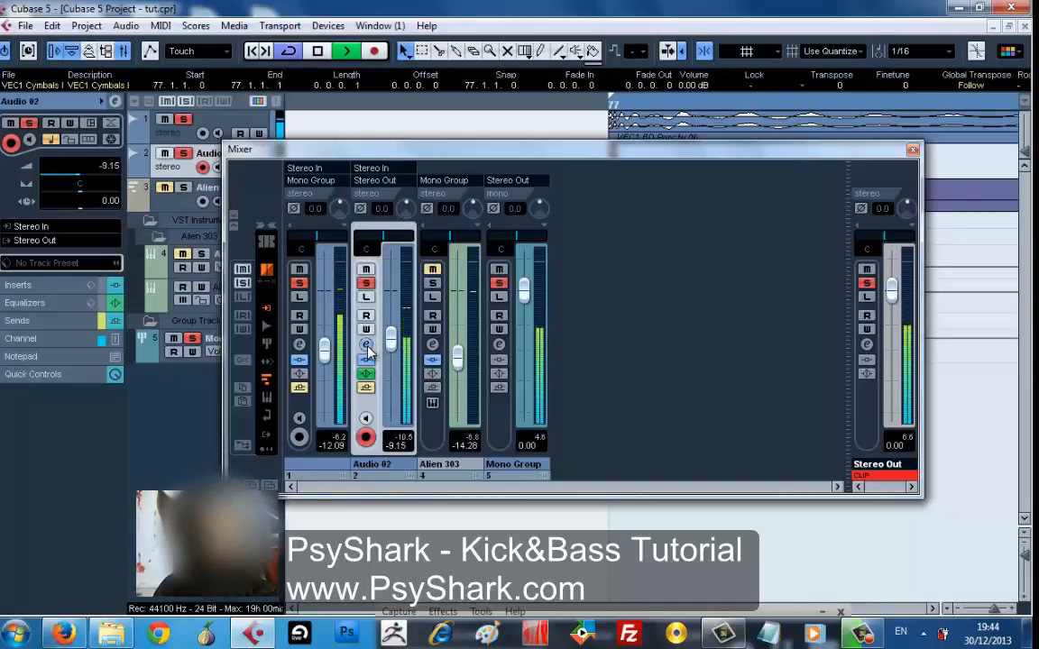
- Add a Parametric II EQ band at 2441 Hz with 0.8 gain to Audio 02, compare the loop with the channel muted, and stop playback
click(365, 343)
mouse_move(565, 277)
mouse_down()
mouse_move(579, 190)
mouse_move(656, 180)
mouse_move(554, 236)
mouse_move(553, 294)
mouse_move(557, 277)
mouse_up()
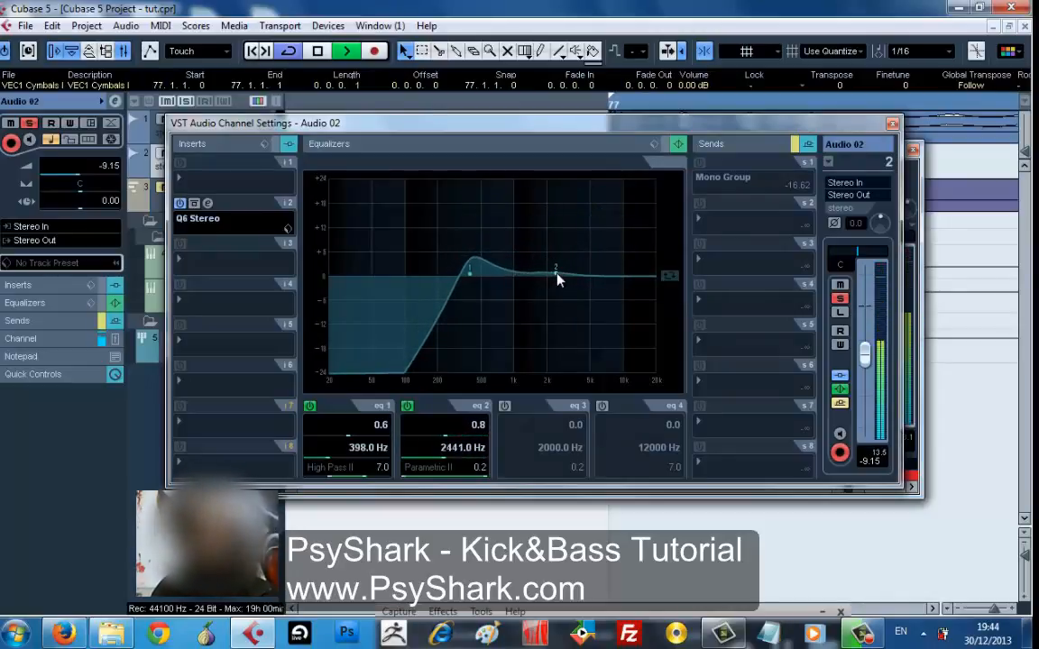
click(841, 286)
click(840, 285)
click(840, 299)
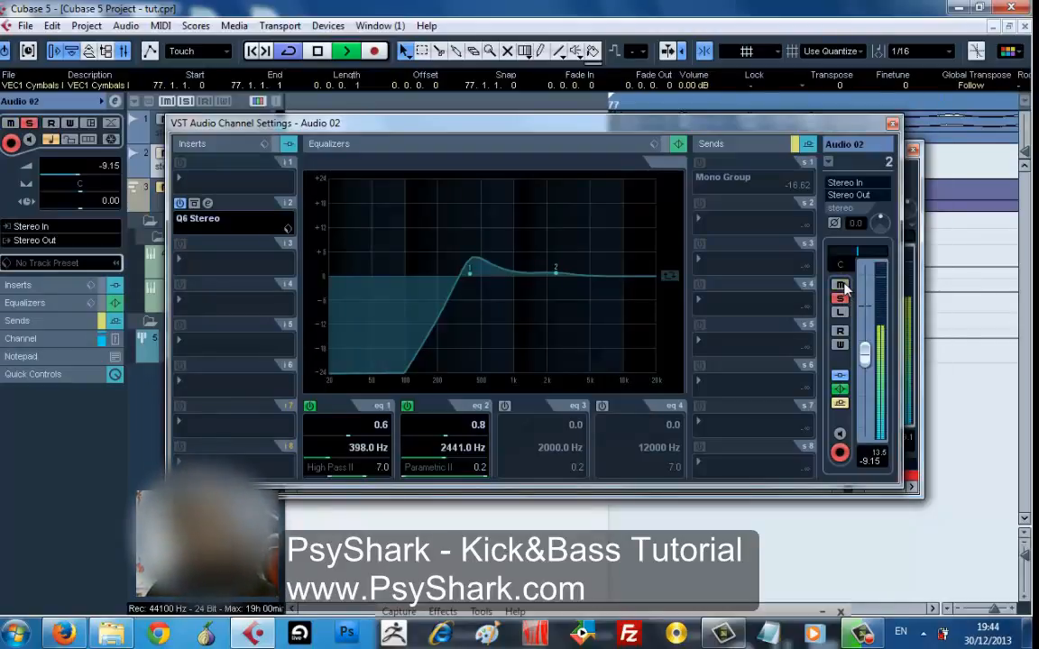
key(space)
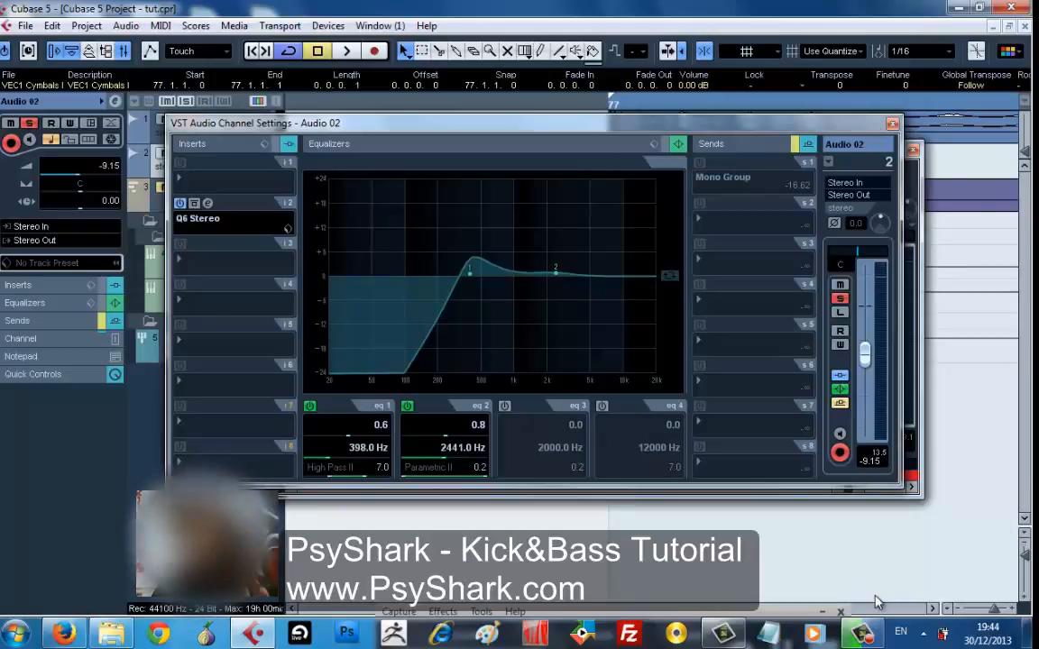
click(862, 634)
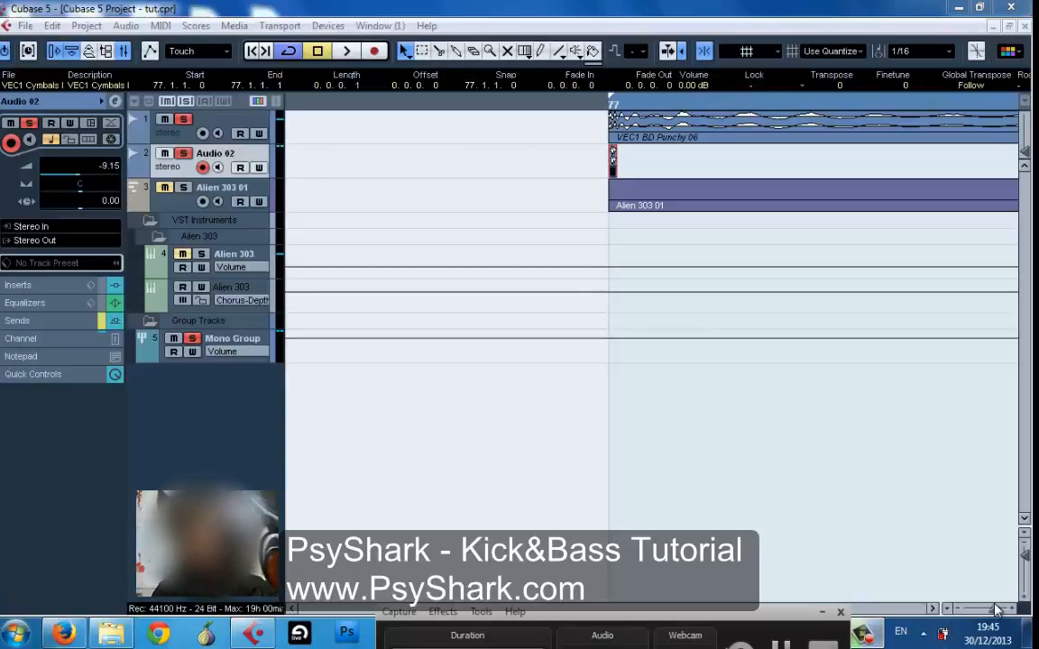
key(F3)
click(866, 343)
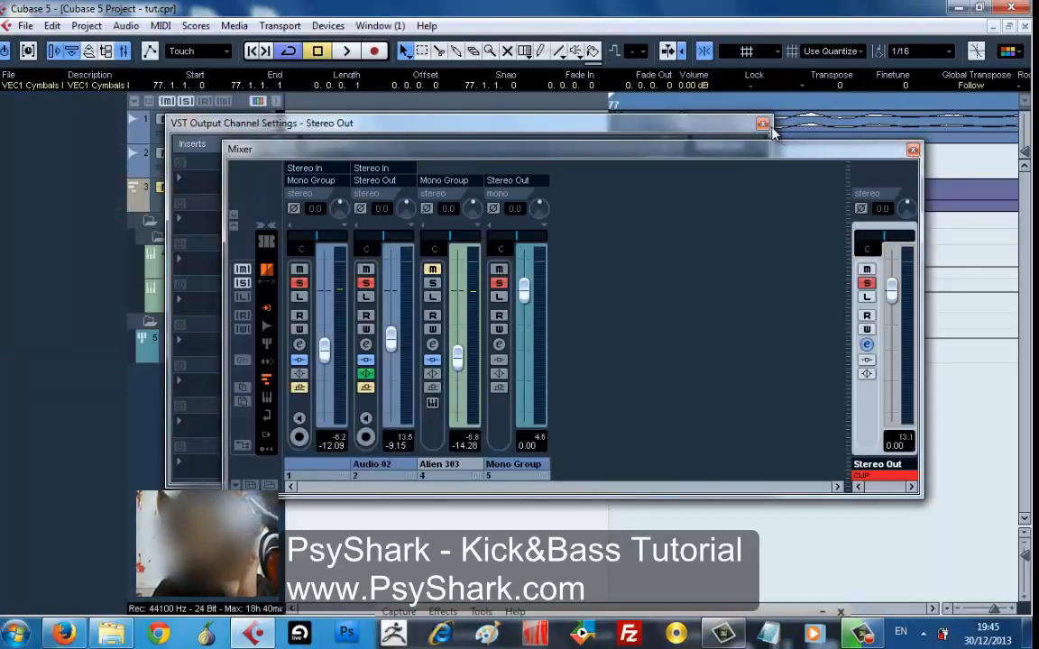
click(694, 122)
click(763, 123)
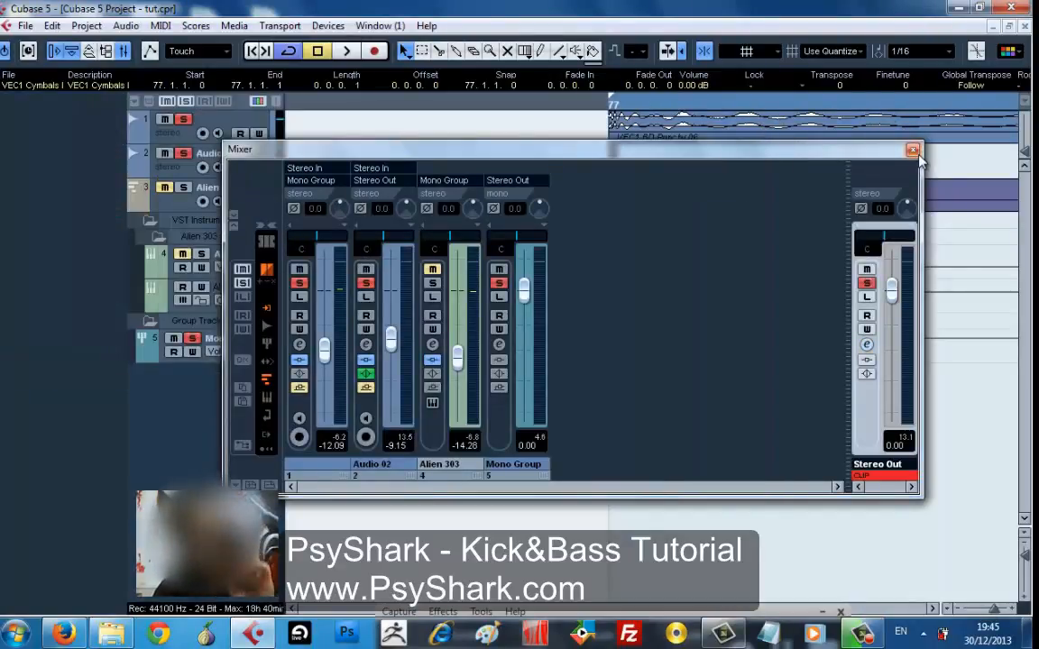
click(913, 149)
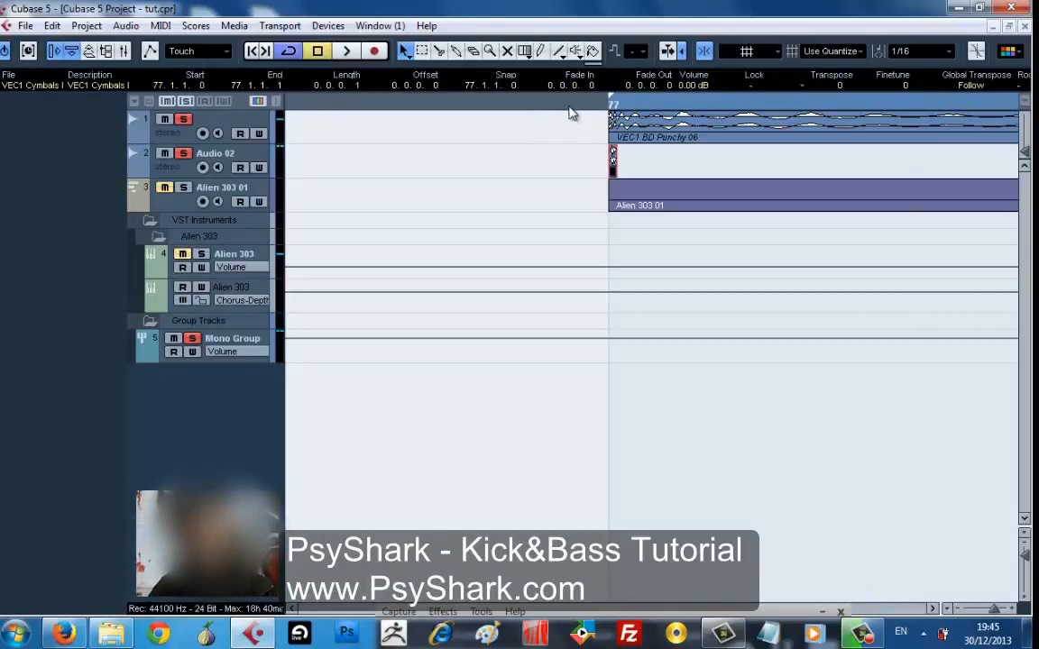
- Unmute and solo the Alien 303 01 track, play it together with the kick and cymbal click, and stop playback
drag(589, 105, 534, 11)
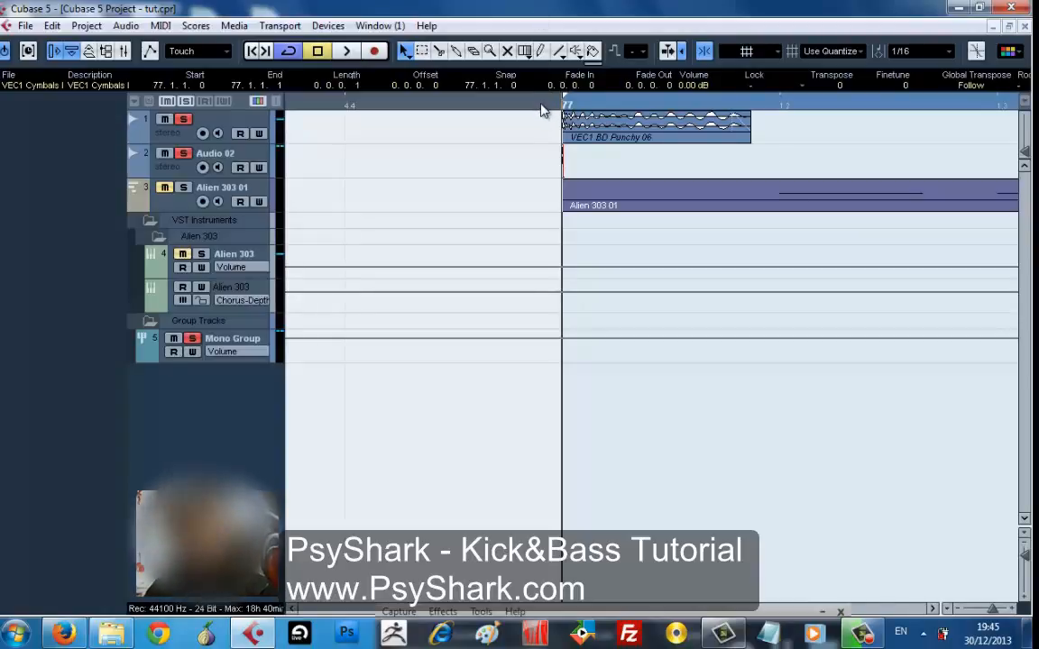
drag(541, 110, 520, 65)
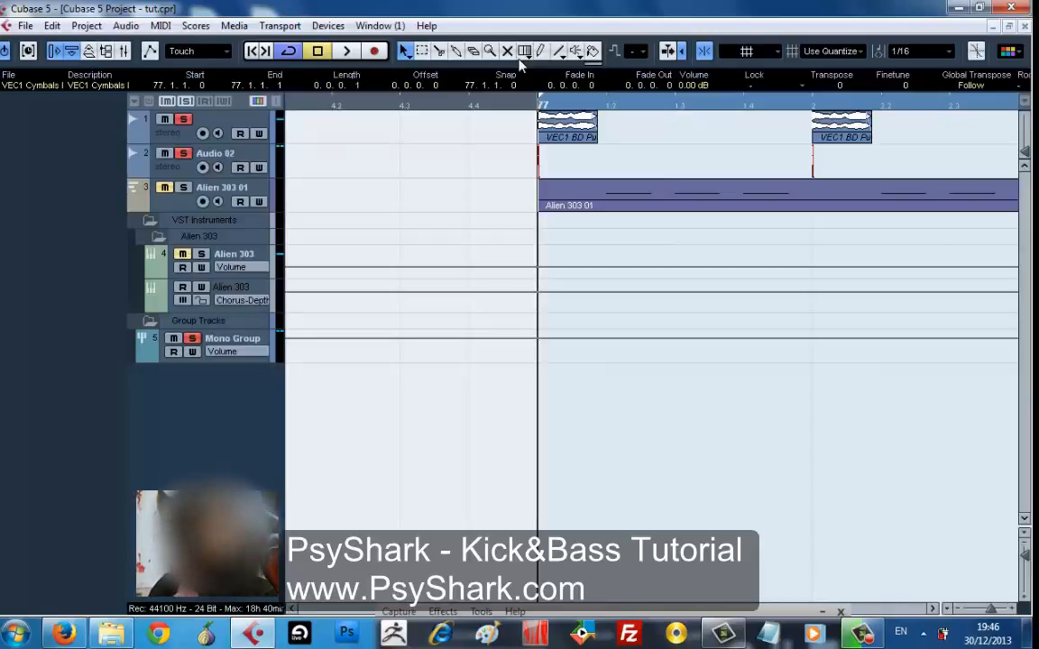
key(space)
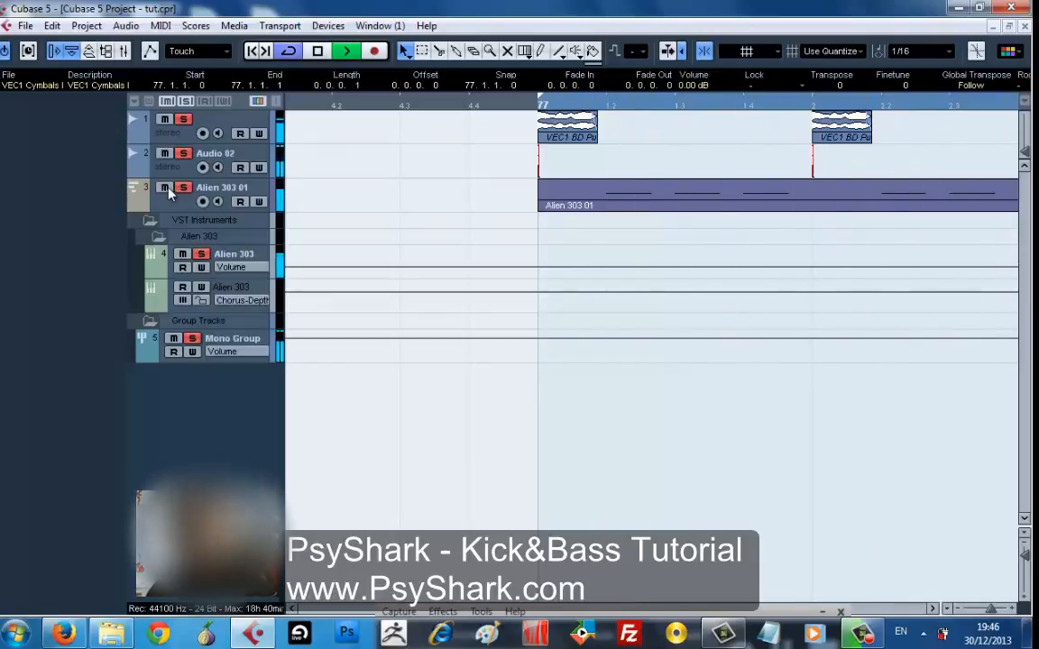
click(165, 155)
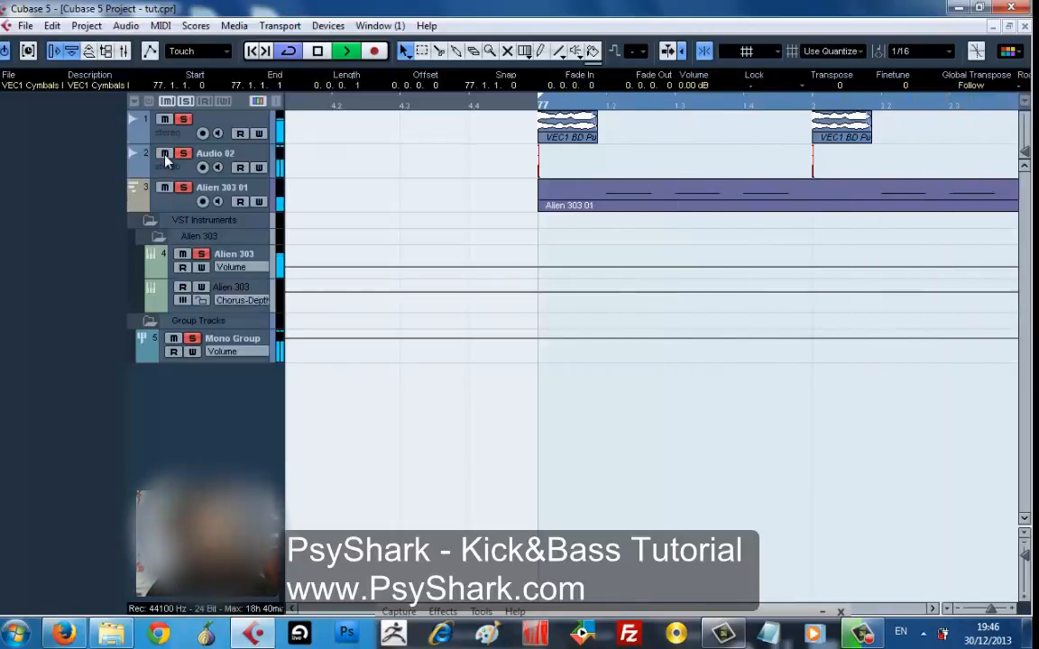
key(space)
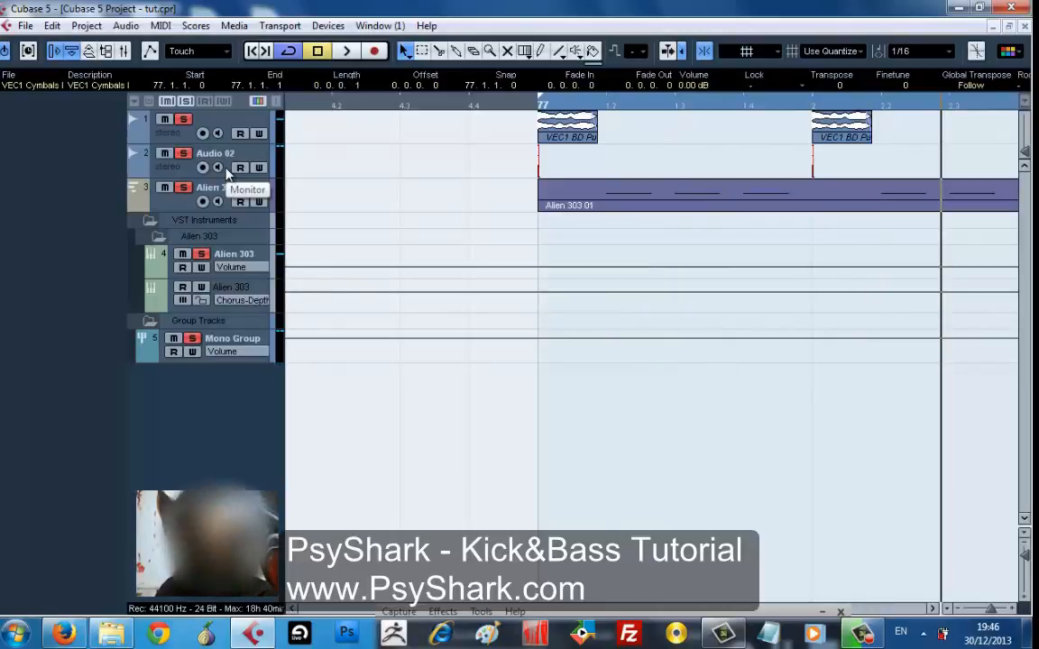
- Select the Alien 303 instrument channel under VST Instruments, leaving its extra automation lane collapsed
click(171, 209)
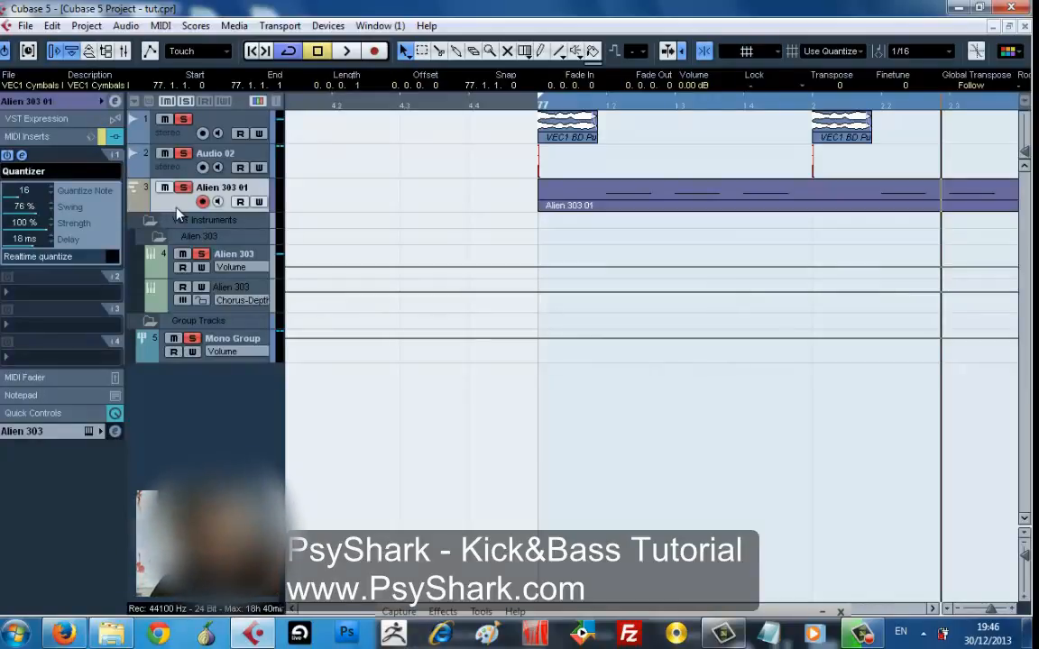
click(154, 269)
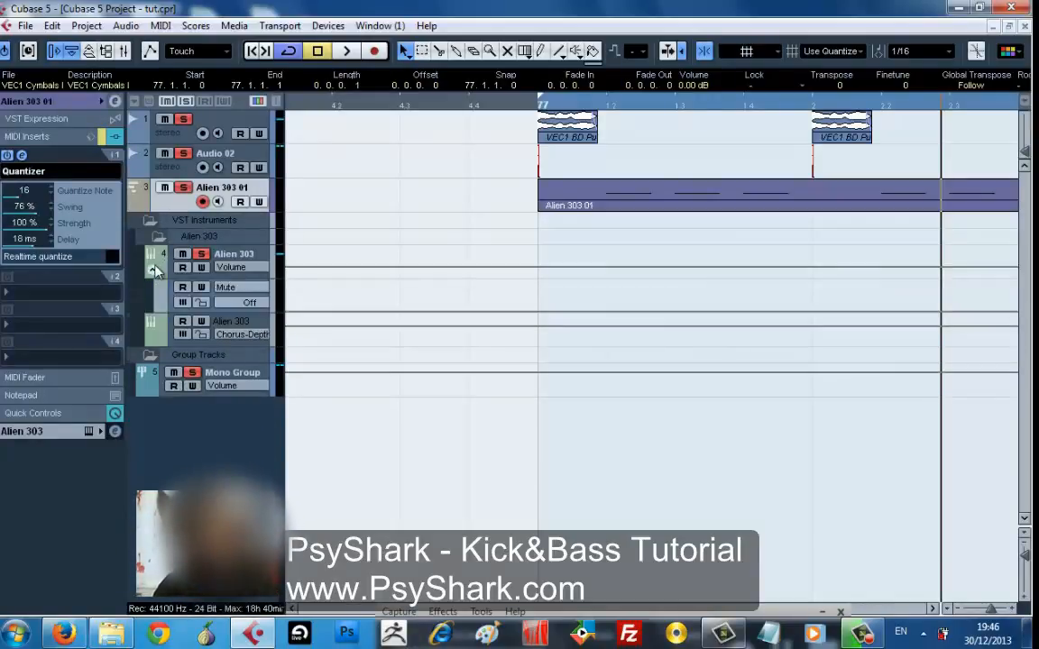
click(155, 270)
click(155, 269)
click(155, 270)
click(155, 261)
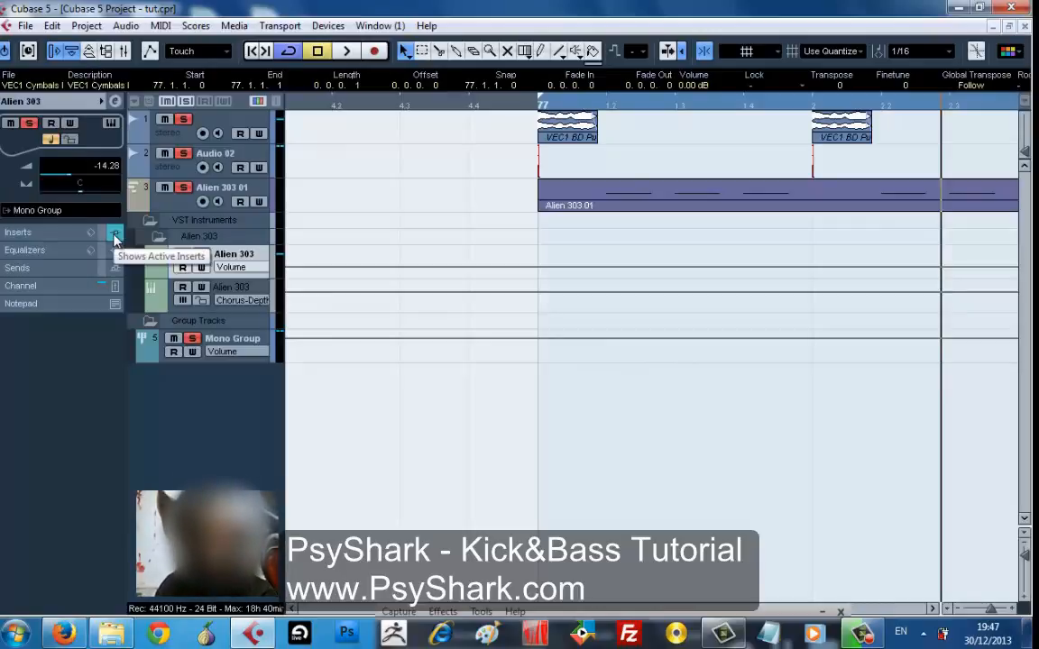
- Insert the BitCrusher effect from SX Plugins Pack 2 in the Alien 303 channel's second insert slot, after Q6 Stereo
click(115, 234)
click(50, 198)
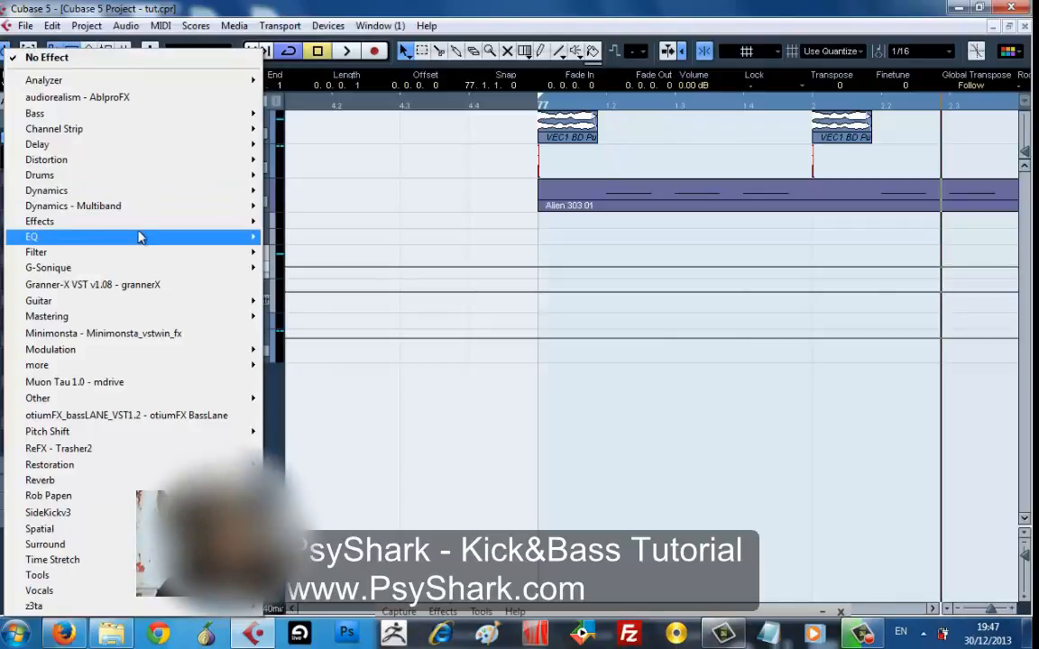
mouse_move(198, 197)
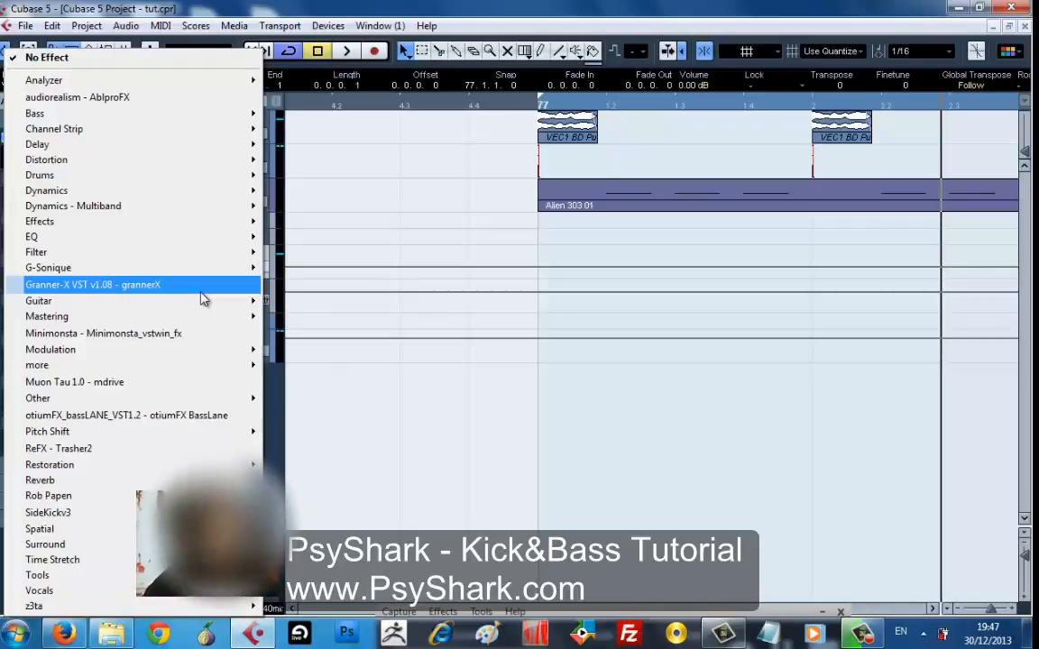
mouse_move(232, 223)
mouse_move(379, 427)
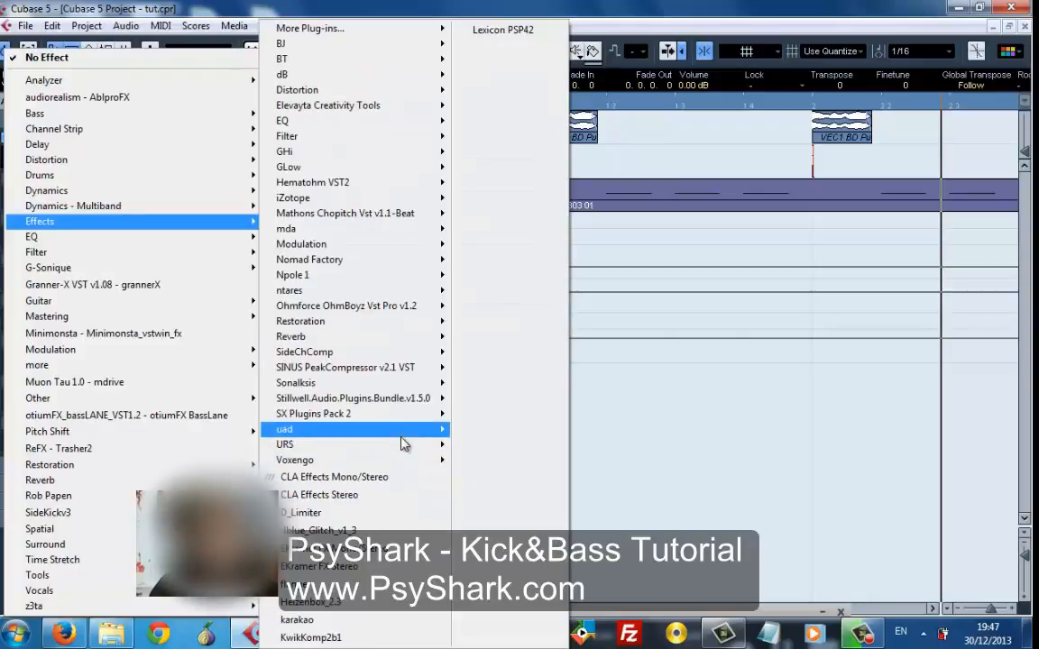
mouse_move(410, 417)
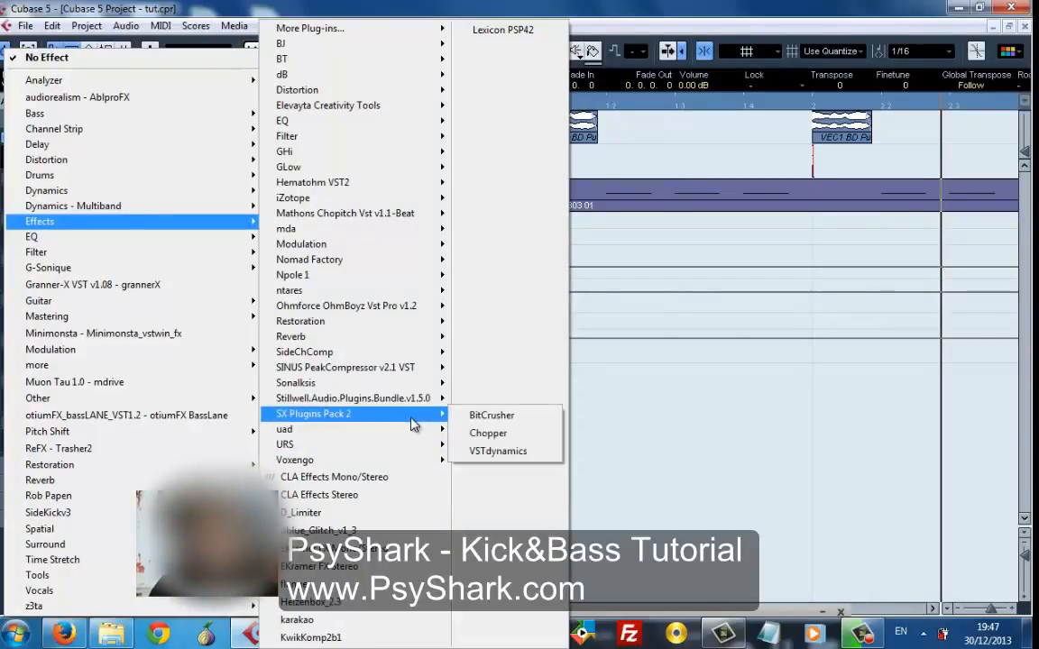
click(477, 420)
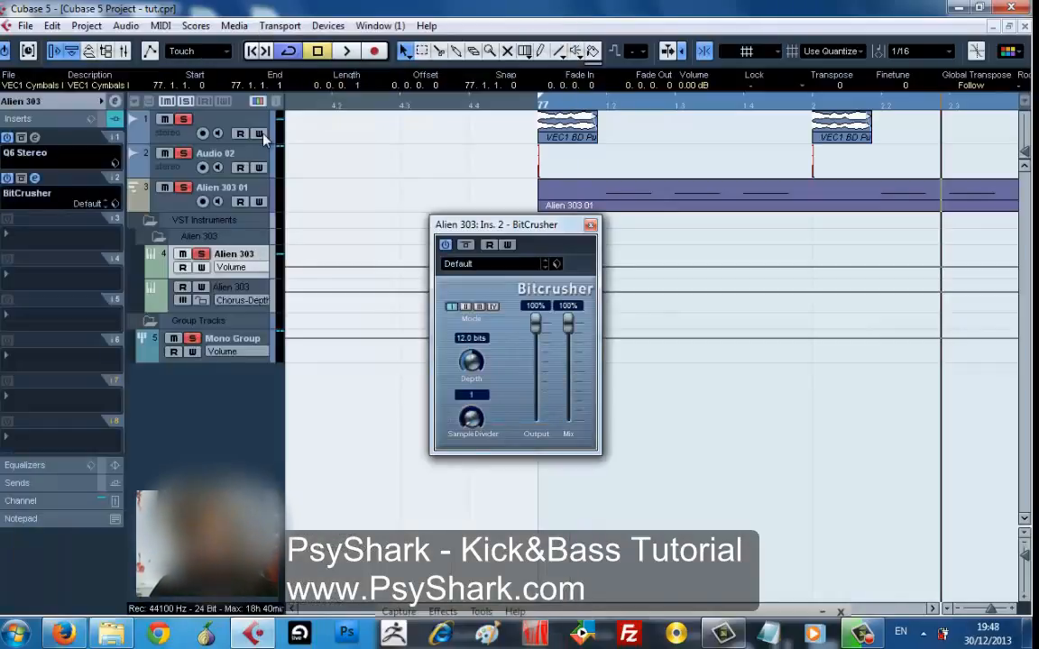
- Solo the Alien 303 01 track and, during playback, set BitCrusher's depth to 10.3 bits, sample divider to 4 and mix to 43%
click(185, 191)
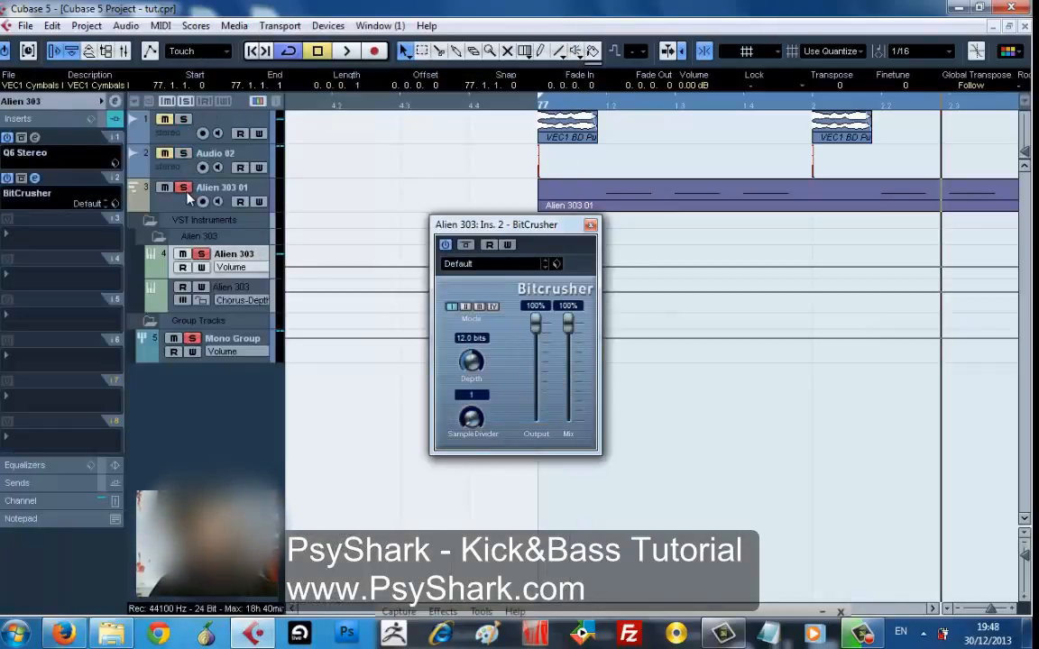
key(space)
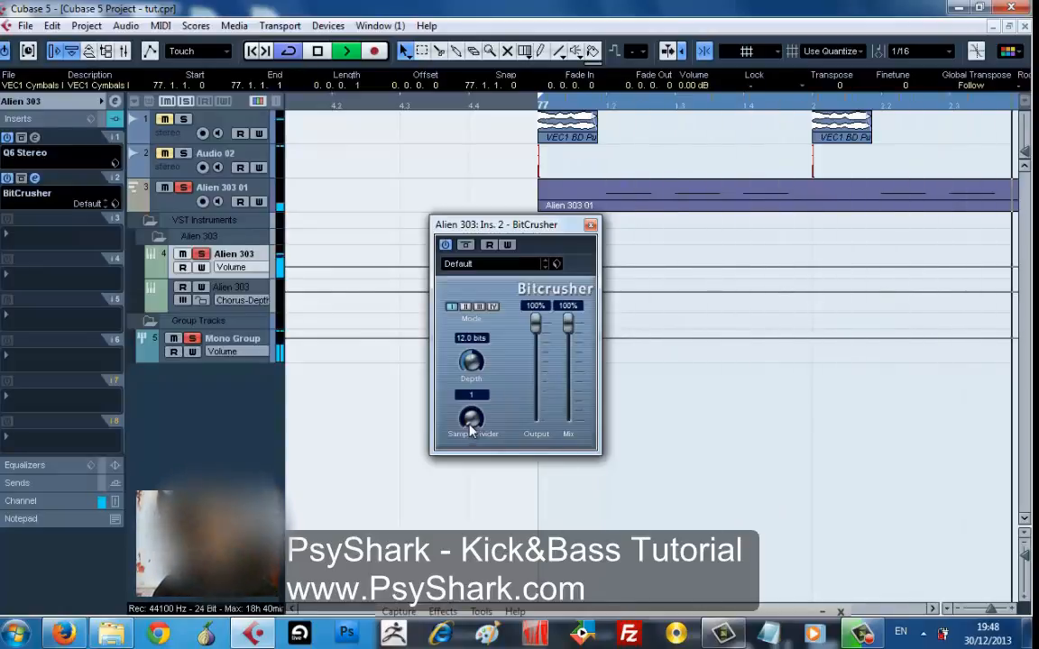
drag(466, 433, 475, 405)
drag(567, 324, 563, 384)
key(space)
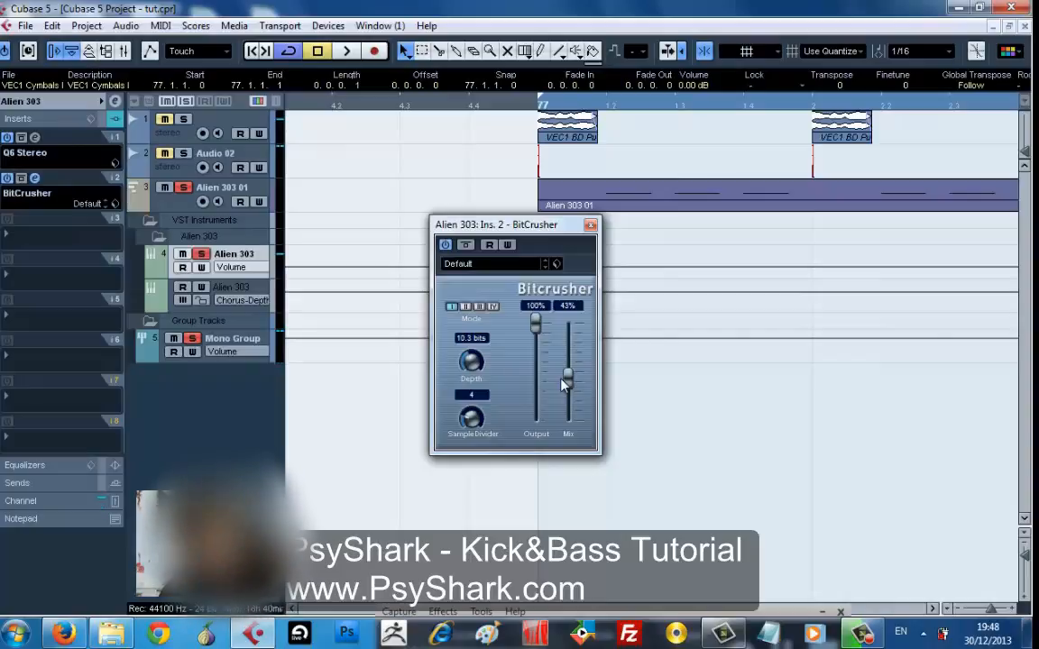
- Review the bass notes of the Alien 303 01 part in the Key Editor and close the editor
double_click(621, 202)
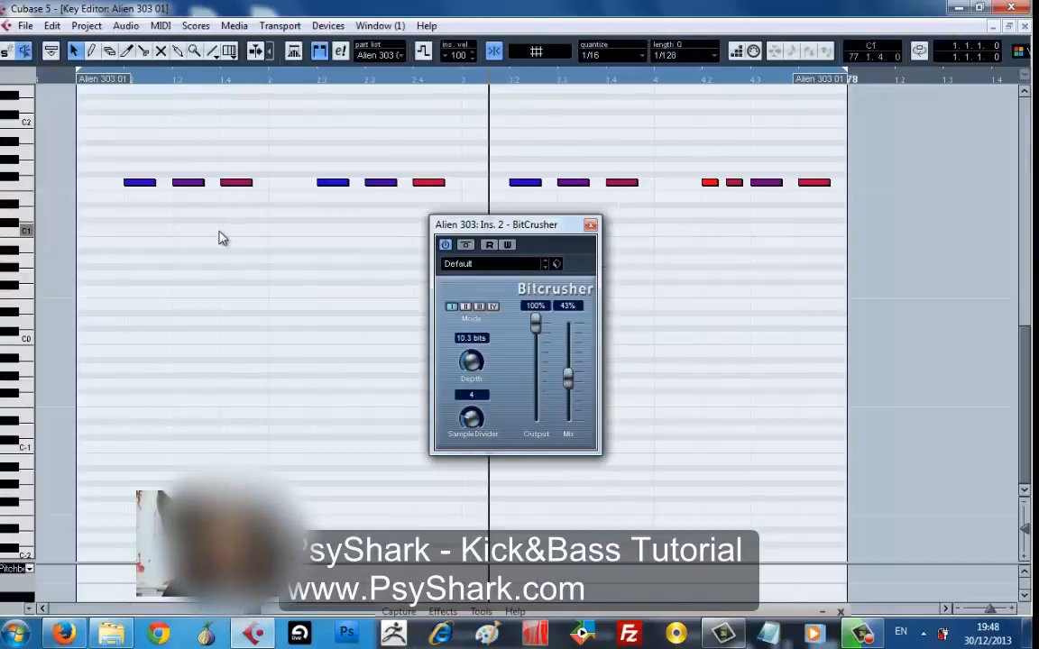
drag(139, 80, 107, 207)
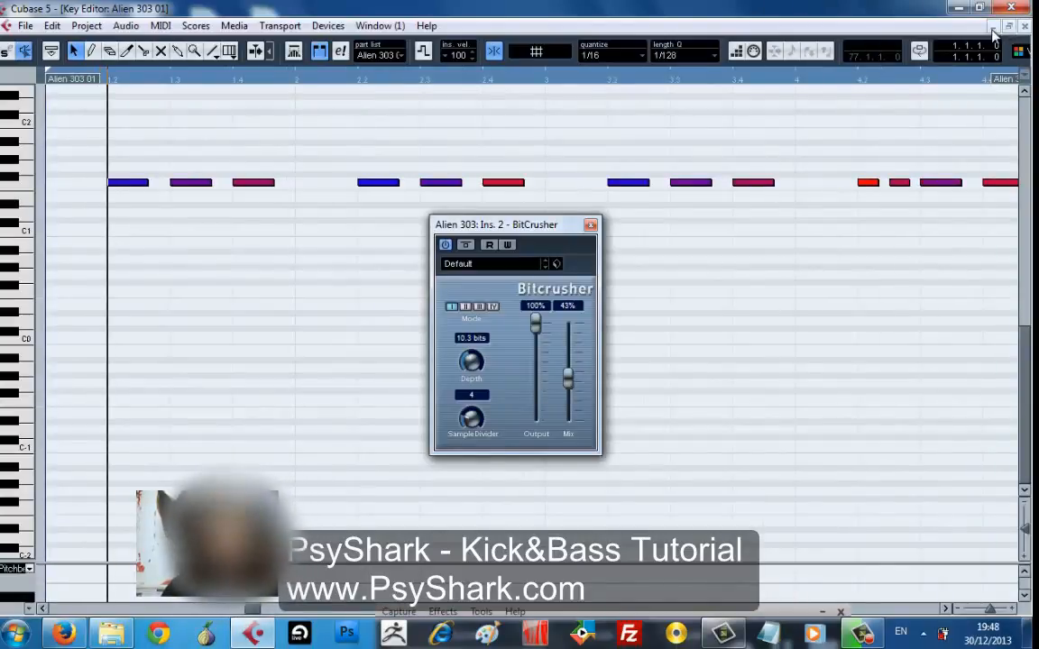
click(1024, 27)
- Play the loop, compare BitCrusher modes and depths, and settle on mode III with a depth of 12.2 bits
key(space)
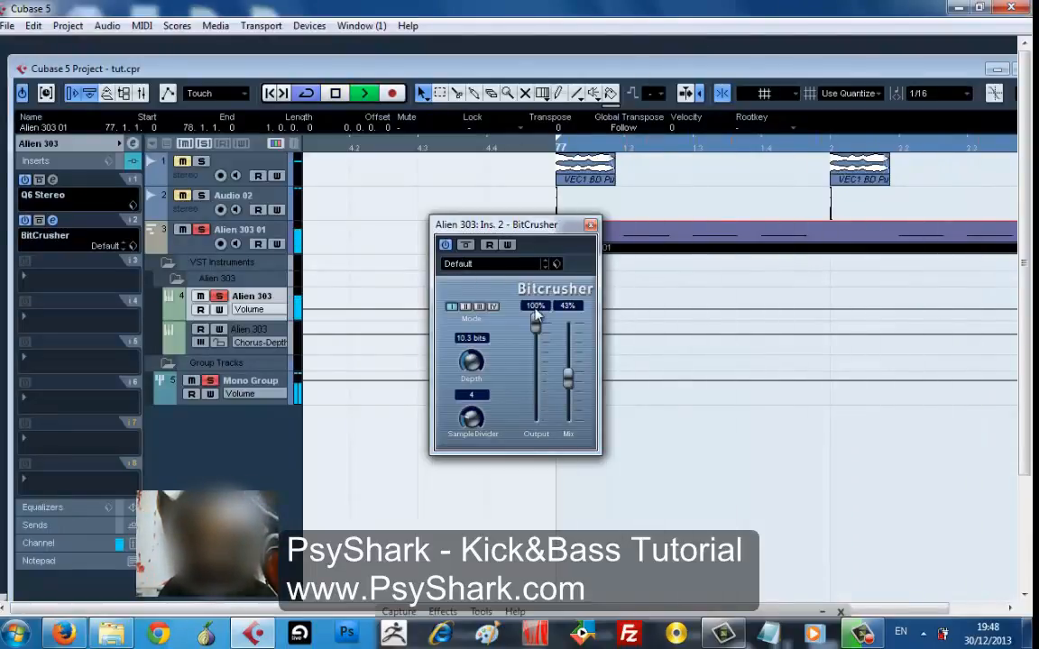
drag(471, 361, 478, 388)
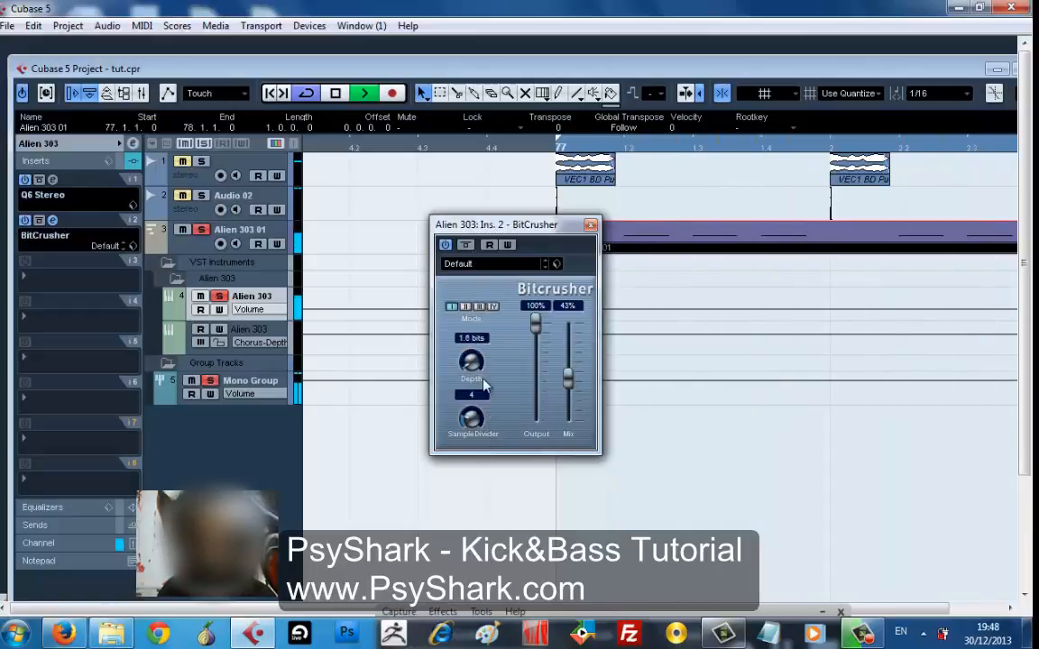
drag(484, 316, 480, 311)
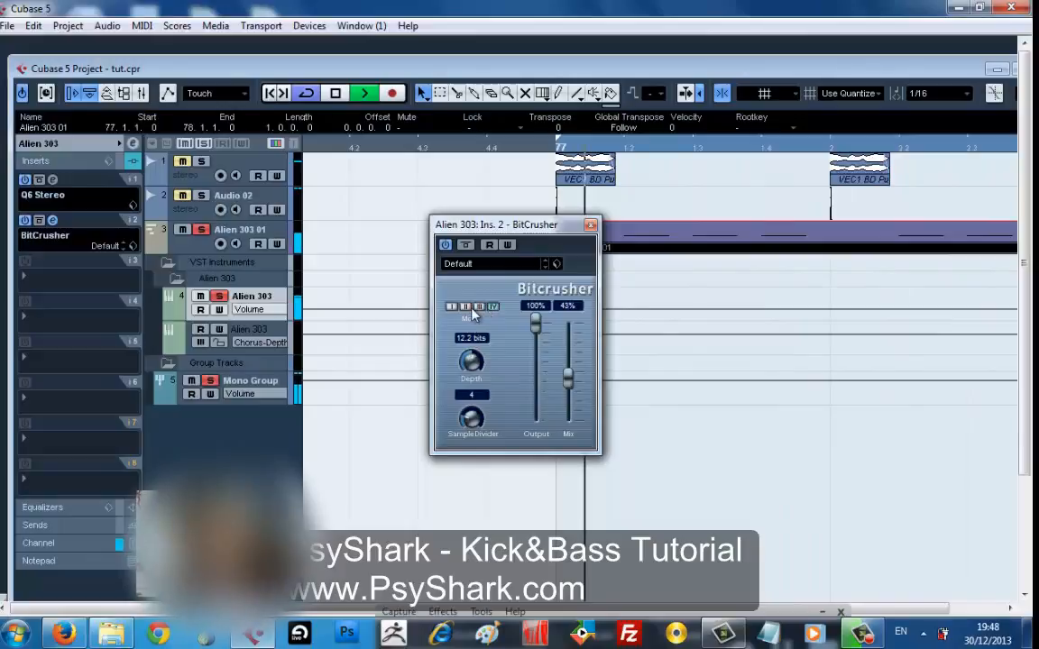
click(467, 308)
click(478, 308)
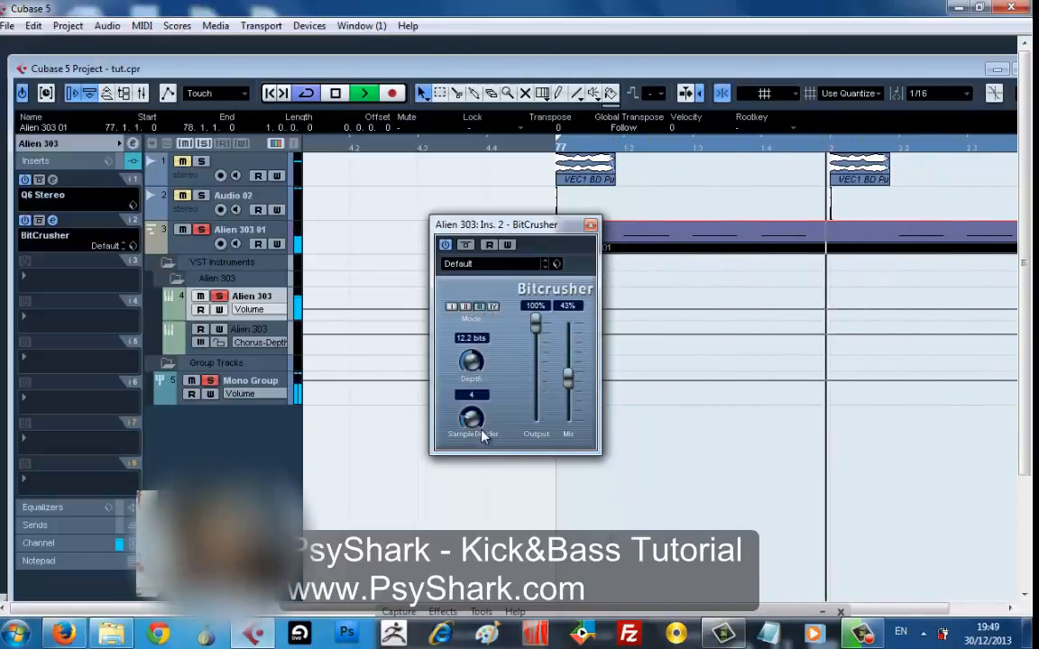
- Try BitCrusher sample divider values of 5 and 7 against the soloed bass, settle on 6, and stop playback
text(5)
key(Return)
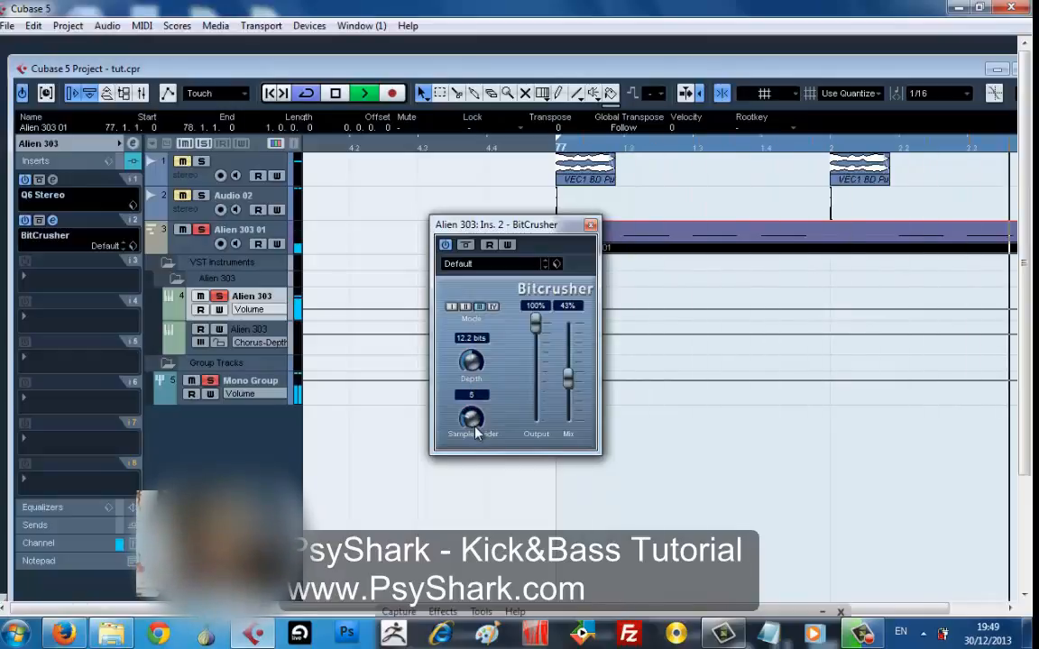
drag(476, 435, 476, 429)
key(space)
scroll(474, 421, up, 2)
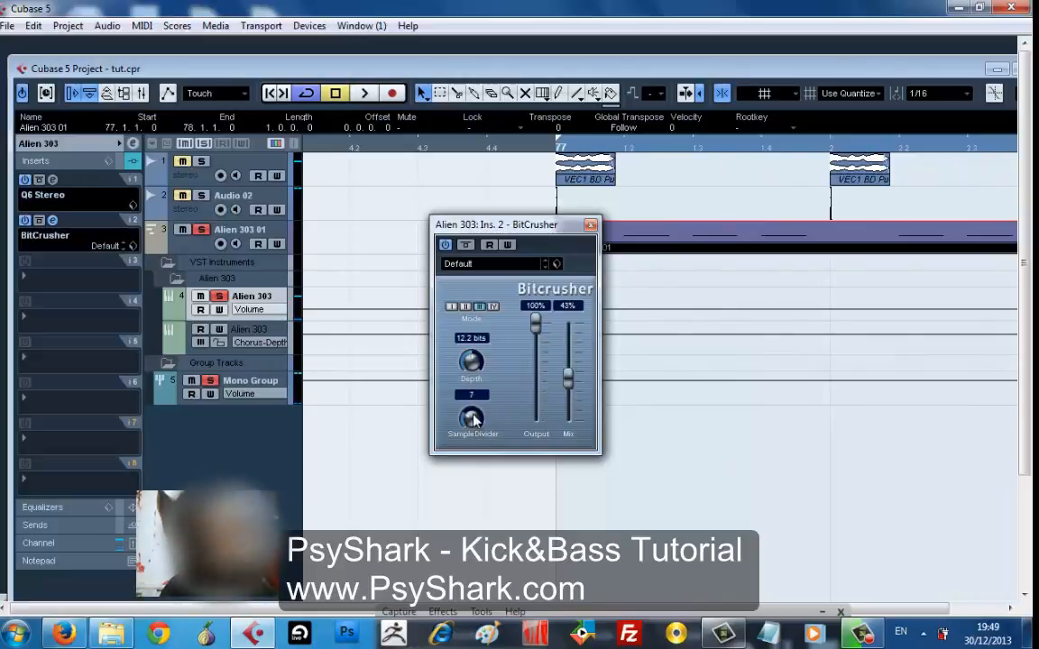
key(space)
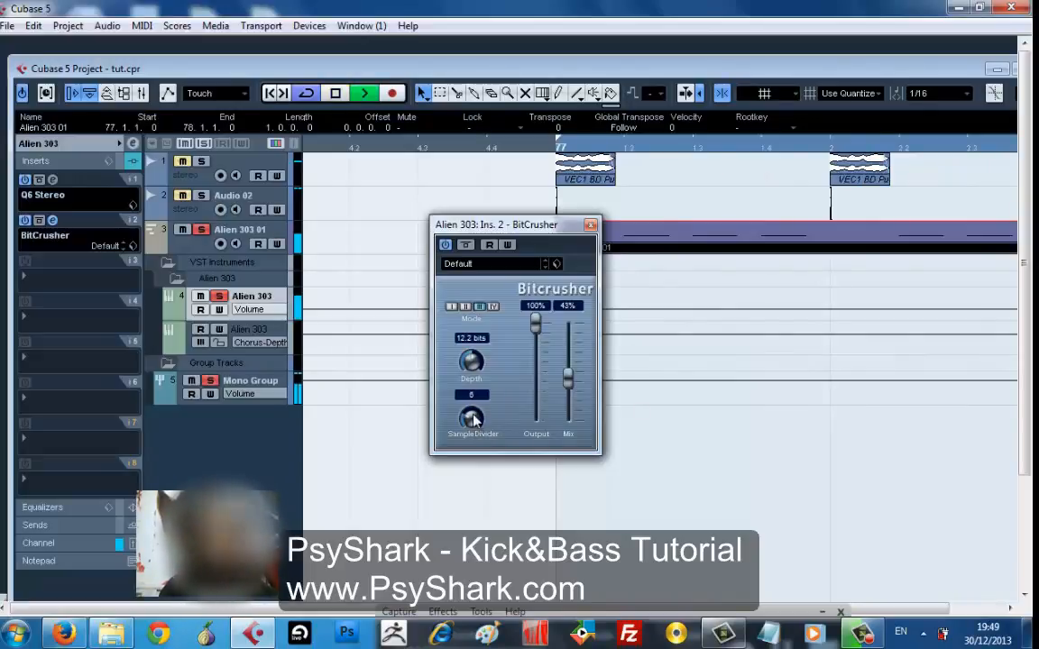
key(space)
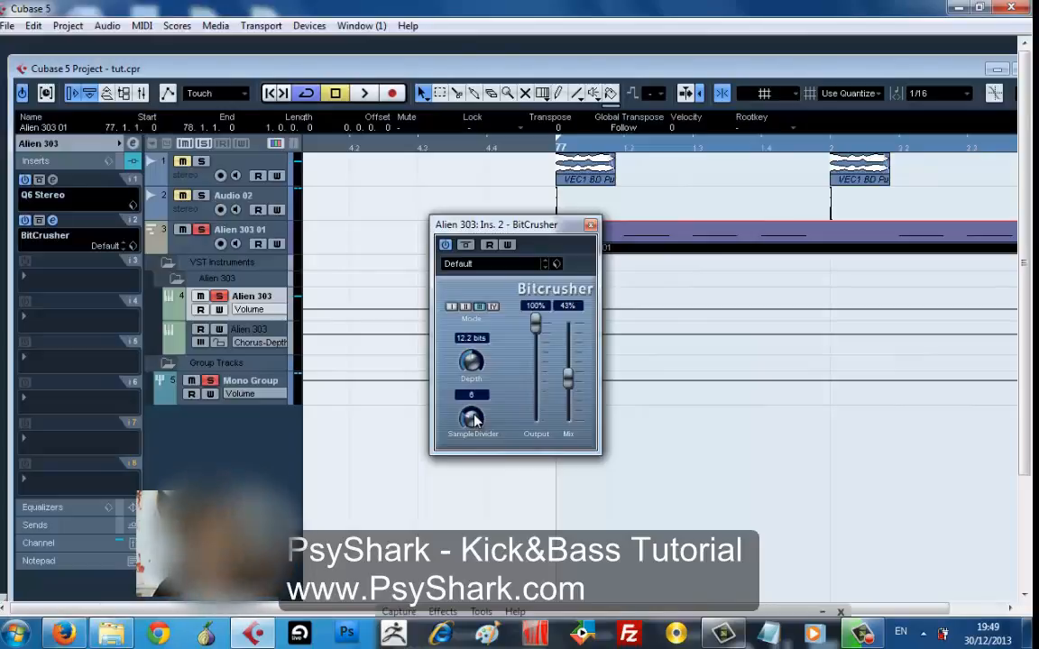
- Play the loop, clear all solos to hear the crushed bass with the kick and cymbal click, and stop playback
key(space)
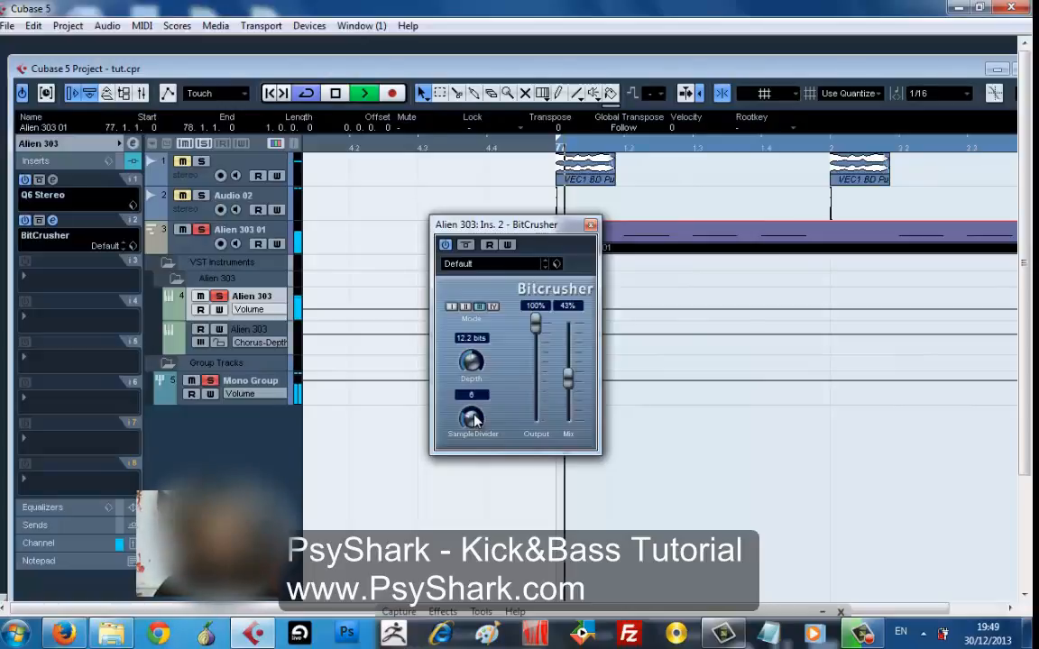
click(200, 144)
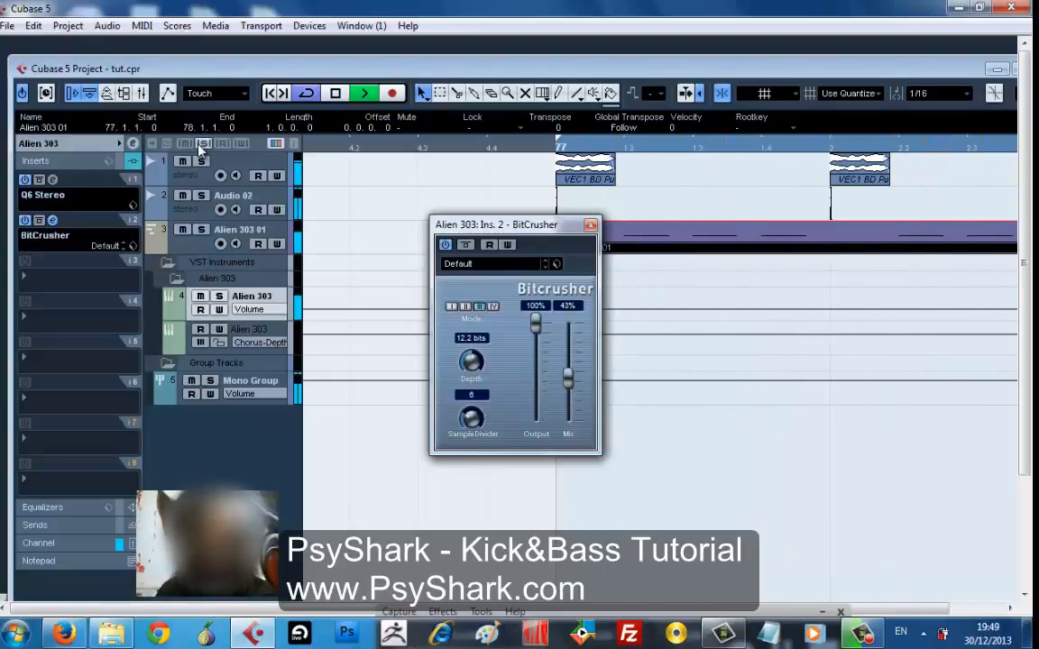
key(space)
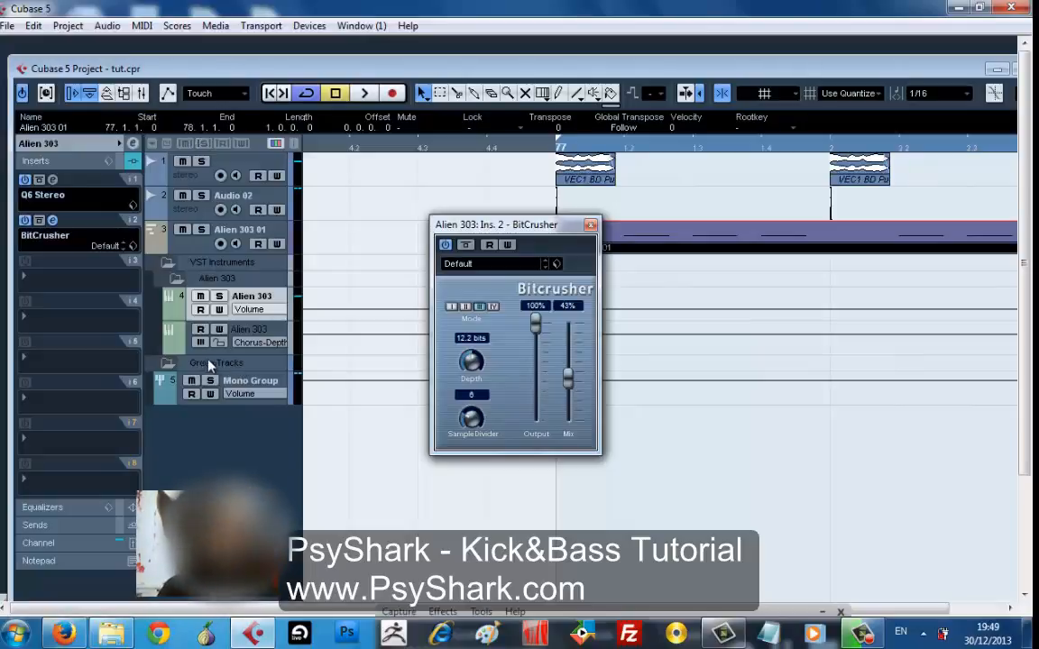
- Select the Audio 02 track and close the BitCrusher window
click(194, 239)
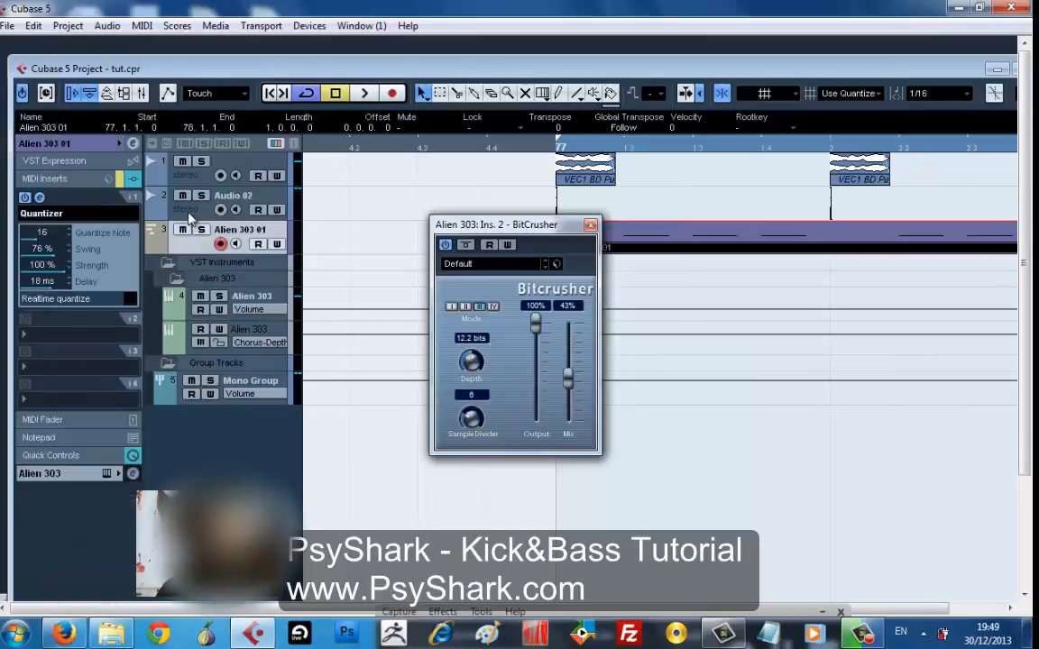
click(190, 214)
click(327, 178)
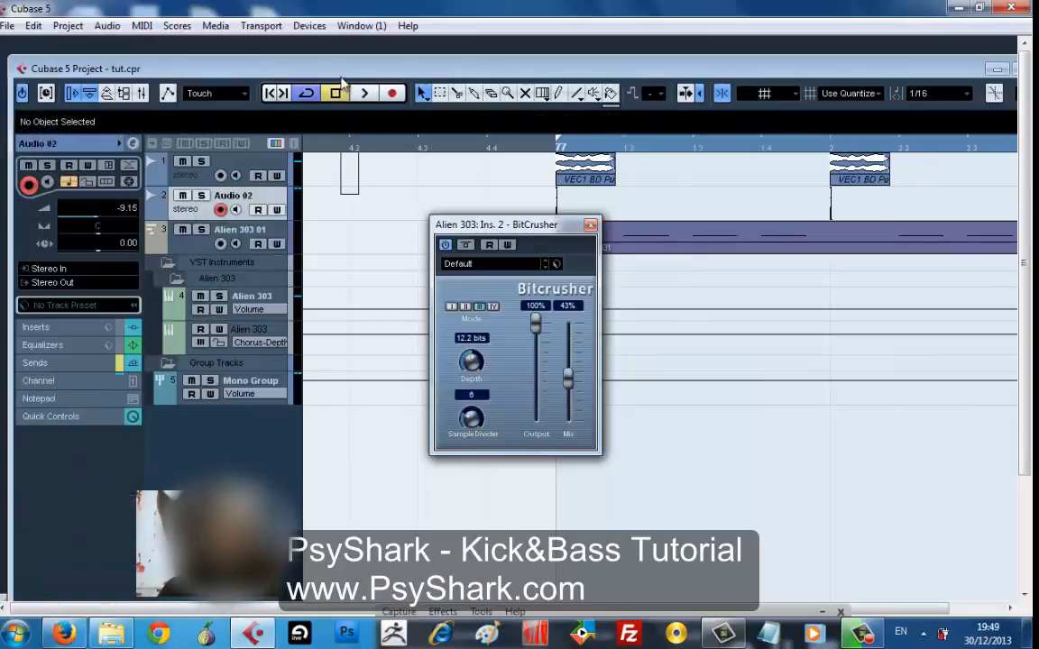
click(868, 635)
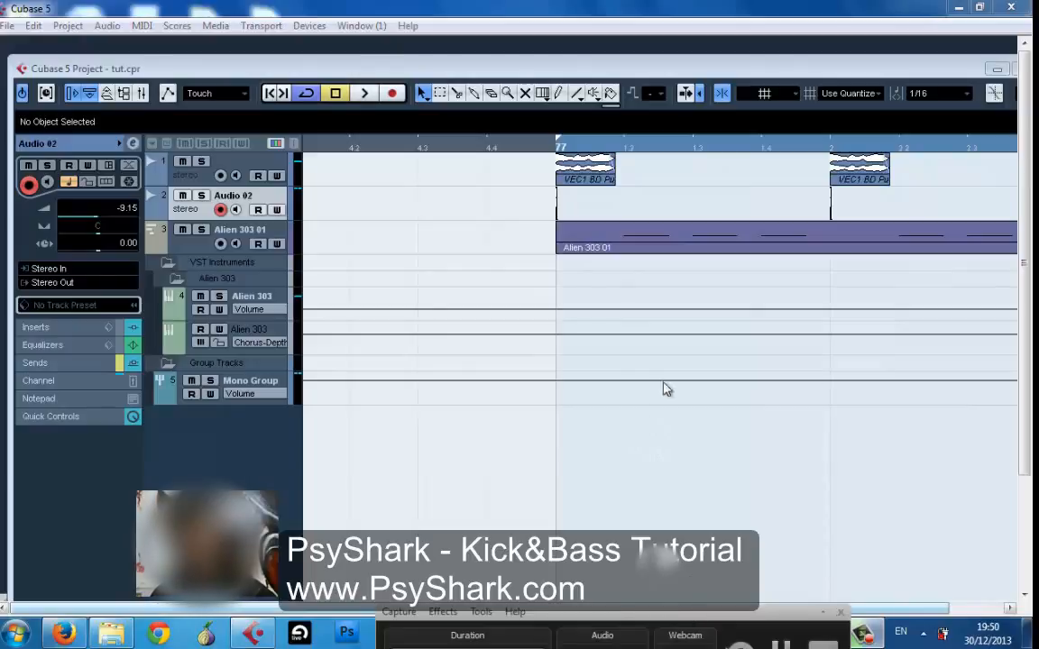
drag(665, 389, 700, 510)
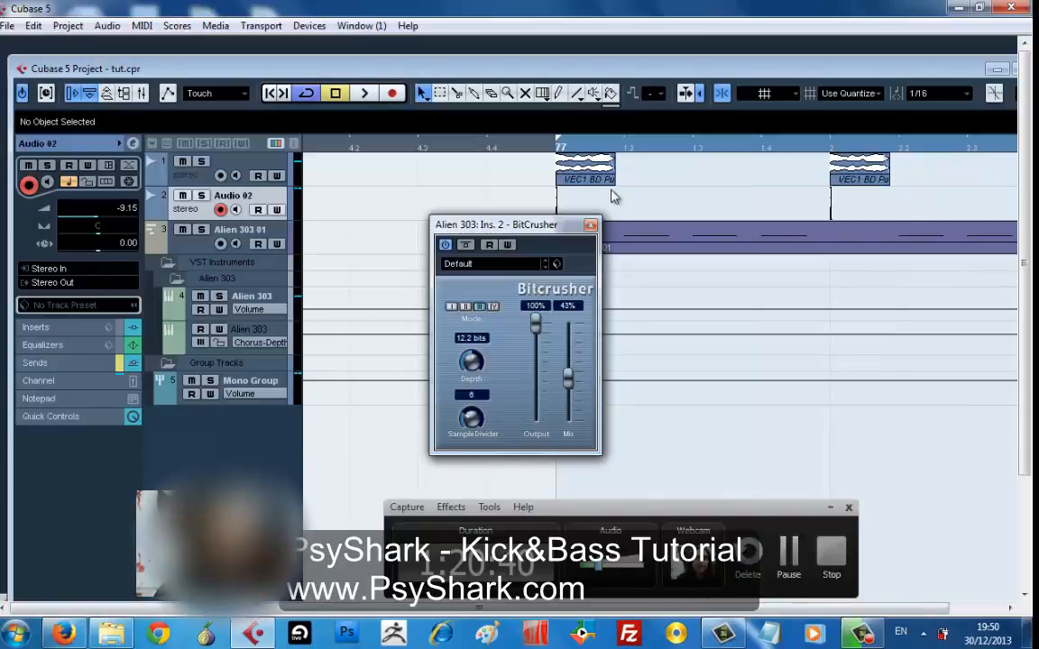
click(532, 202)
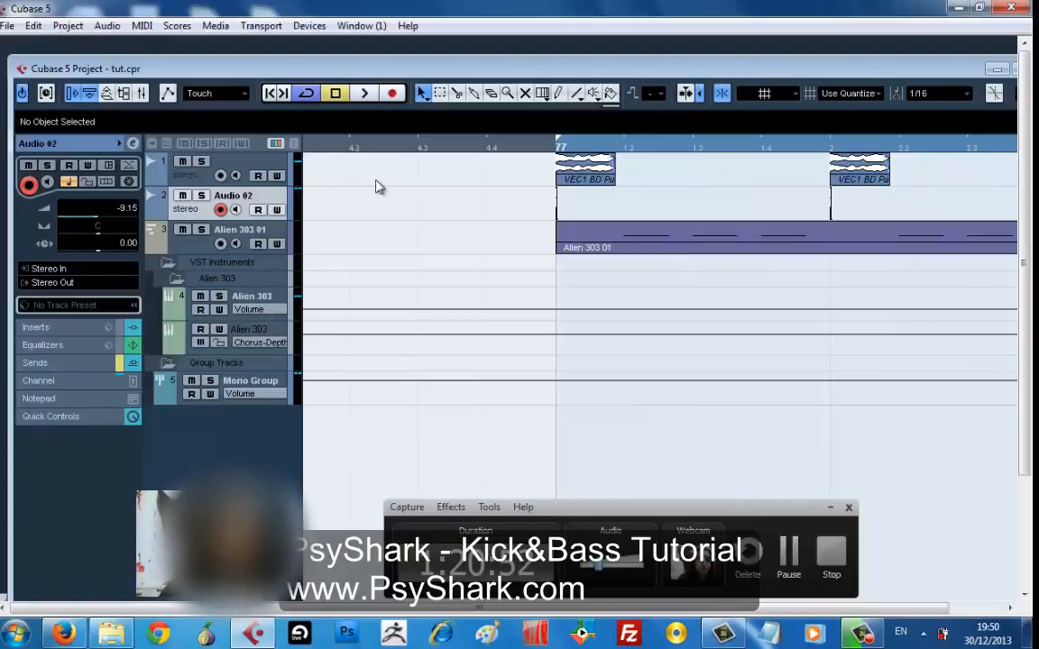
- Check the channels in the mixer, close it, and maximize the project window
key(F3)
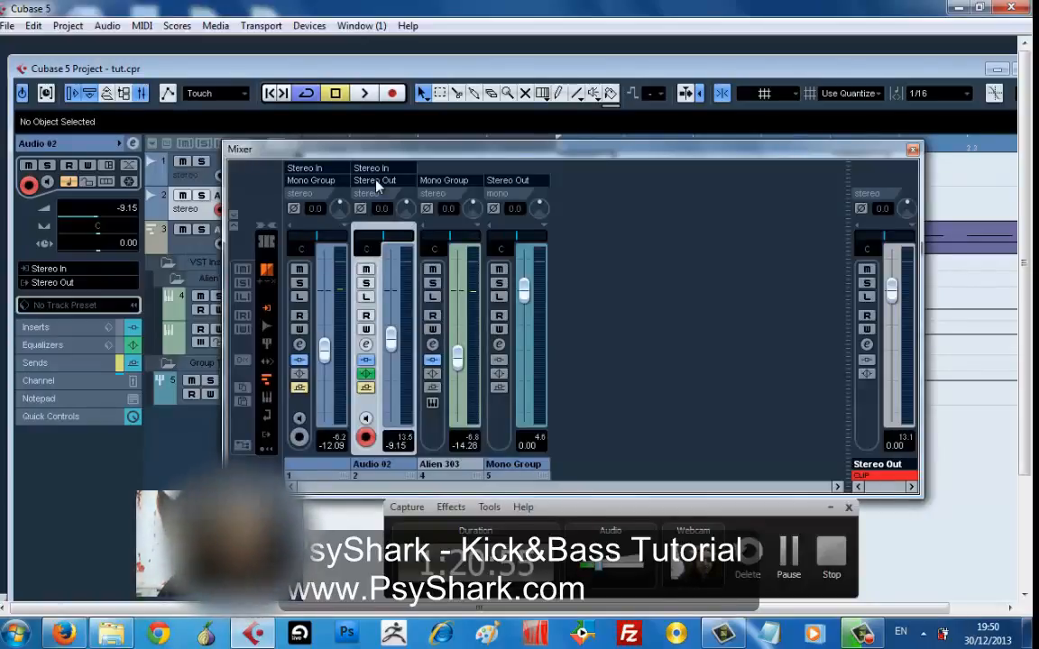
key(F3)
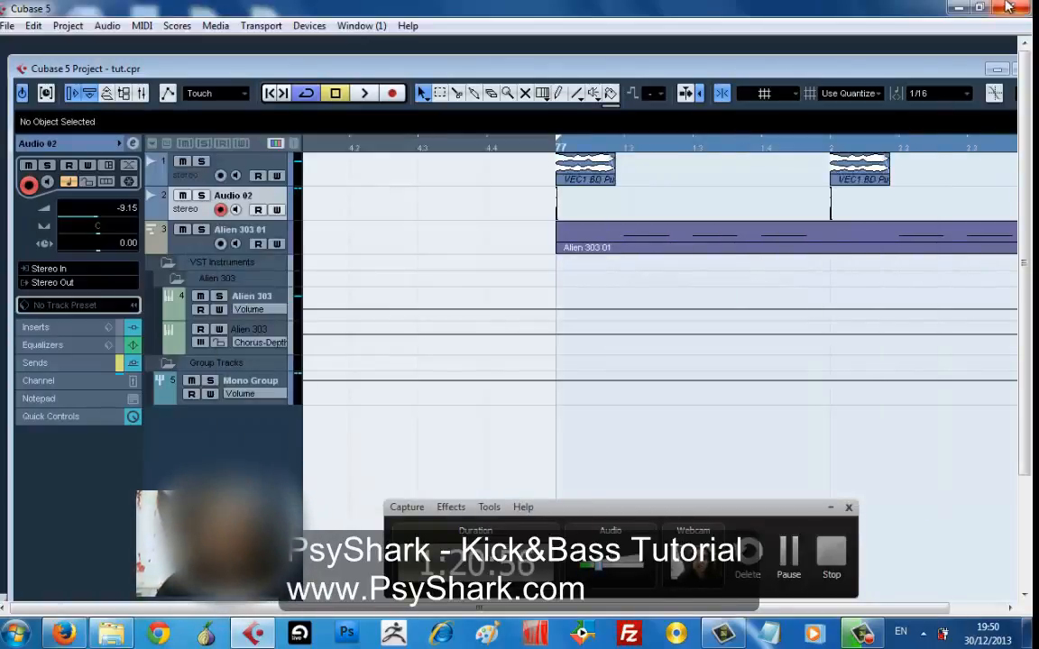
click(1016, 69)
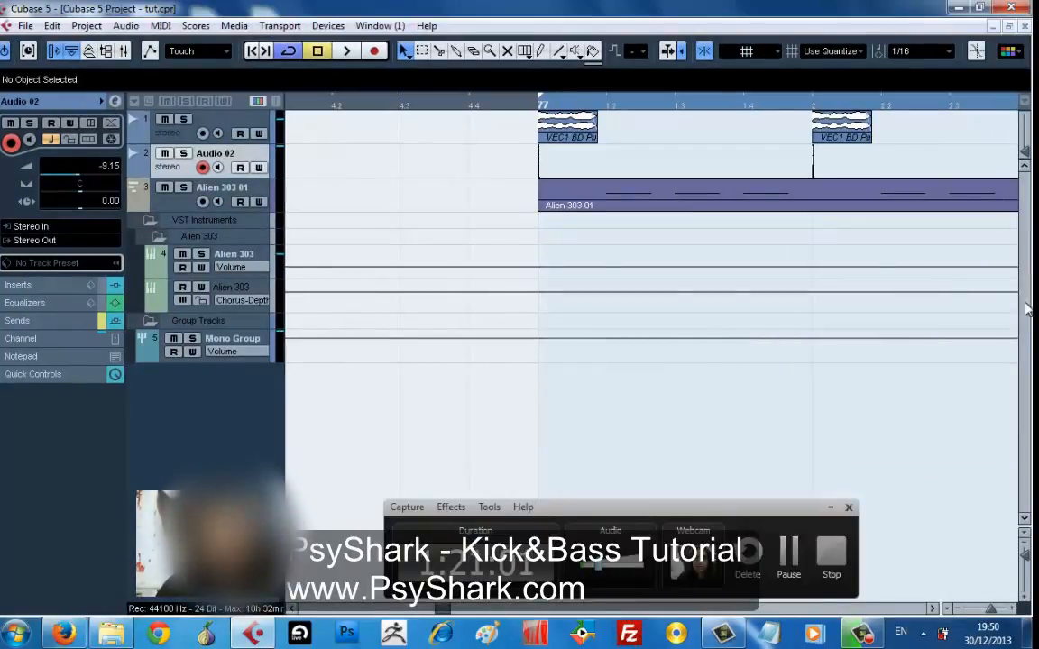
- Solo and audition the Audio 02 track, and select the VEC1 Cymbals RD 06 clip at bar 77 to inspect its fade-out
click(184, 154)
key(space)
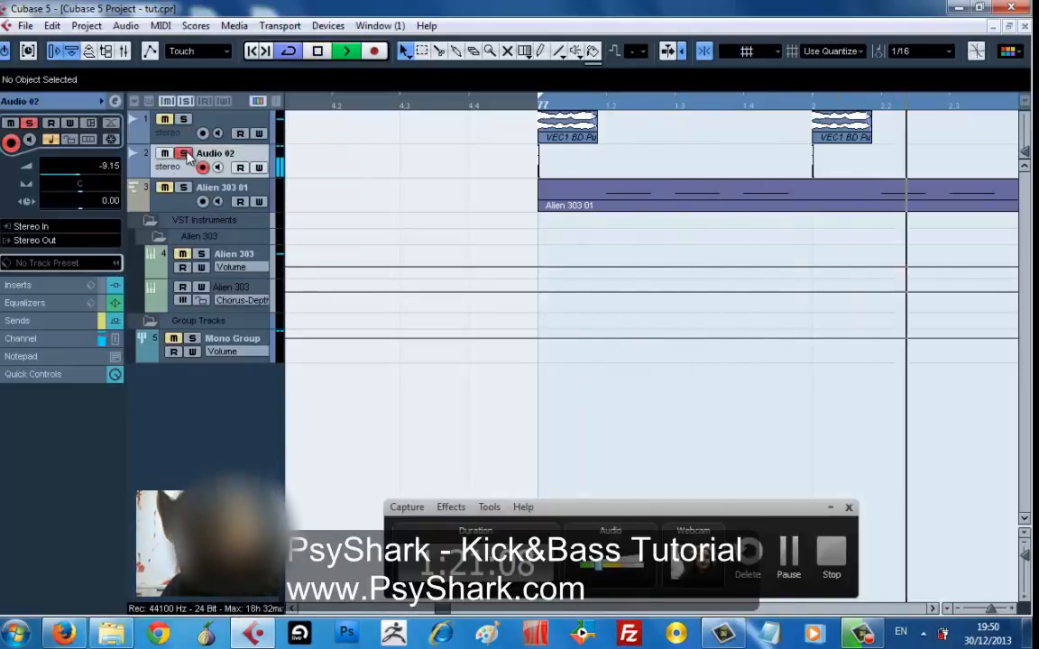
key(h)
key(h)
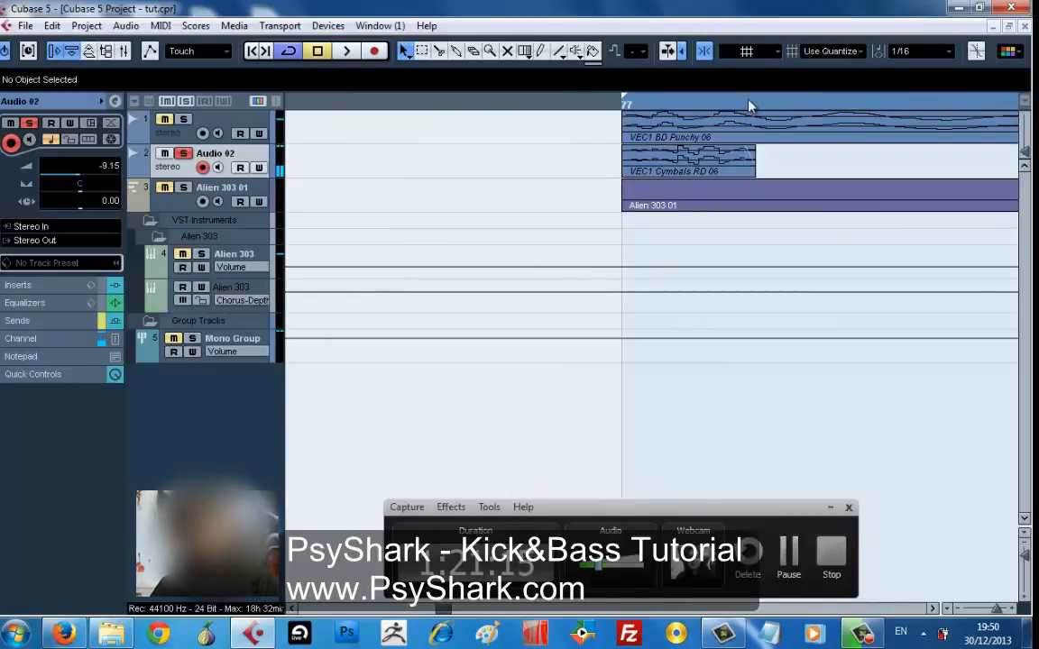
key(space)
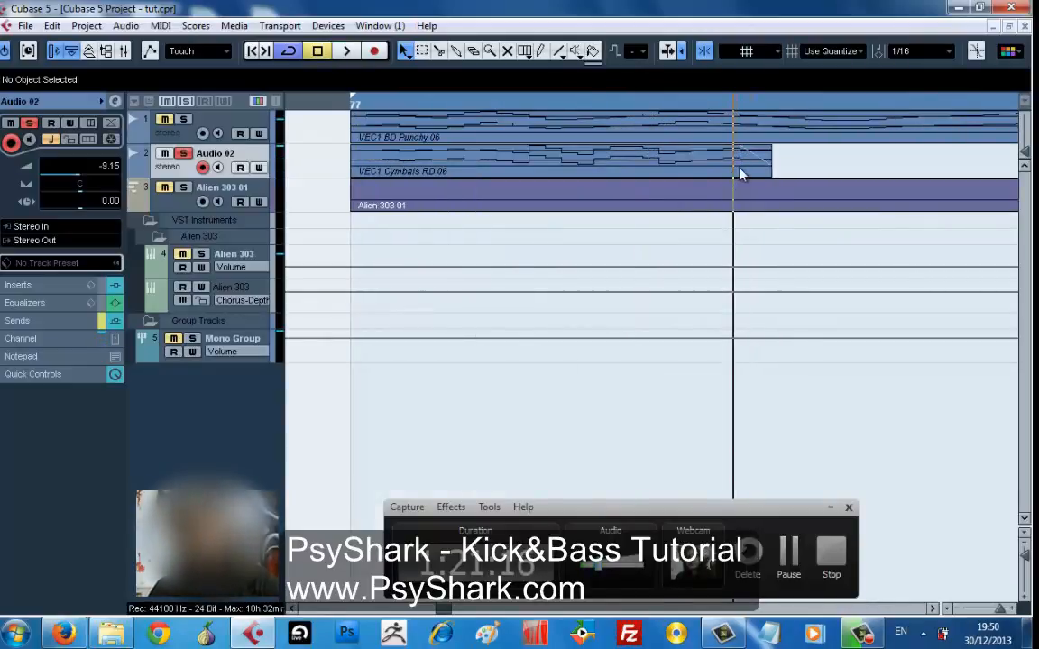
click(742, 157)
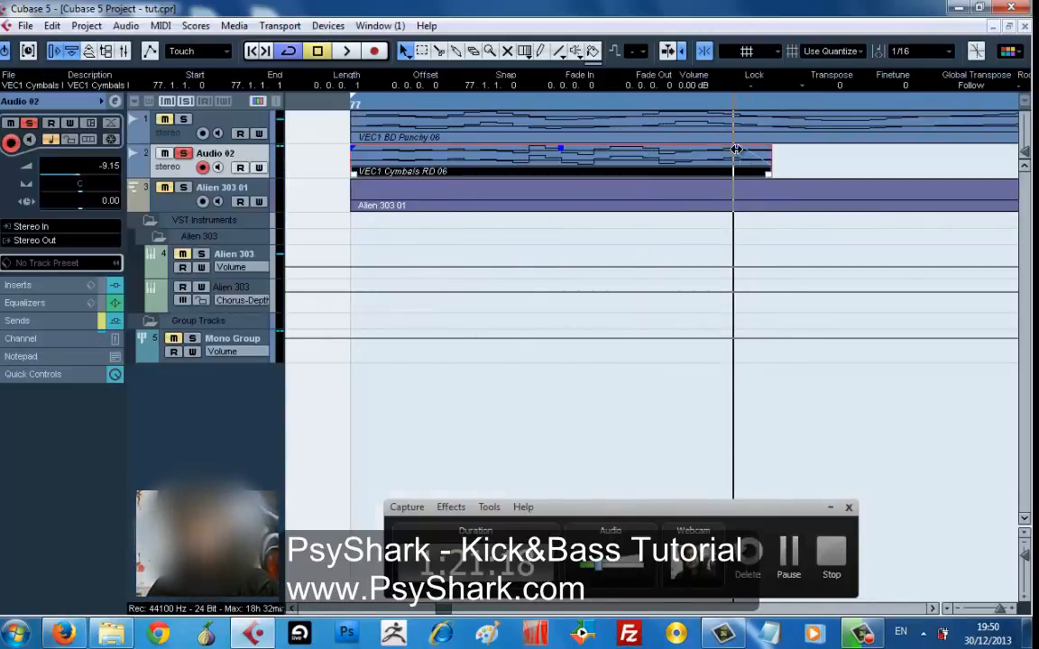
key(g)
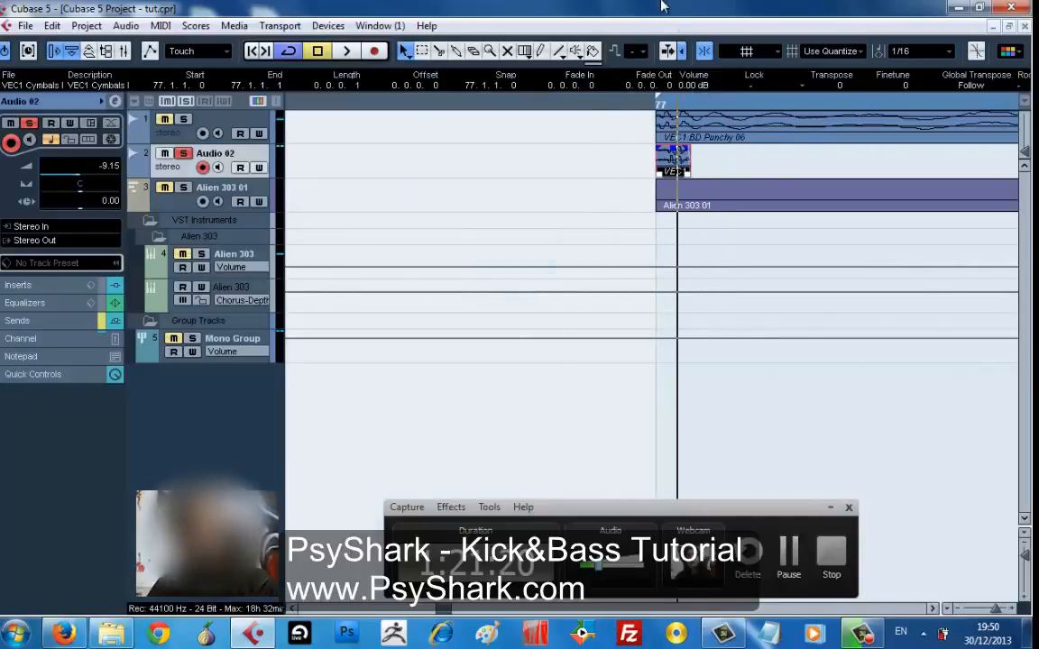
key(g)
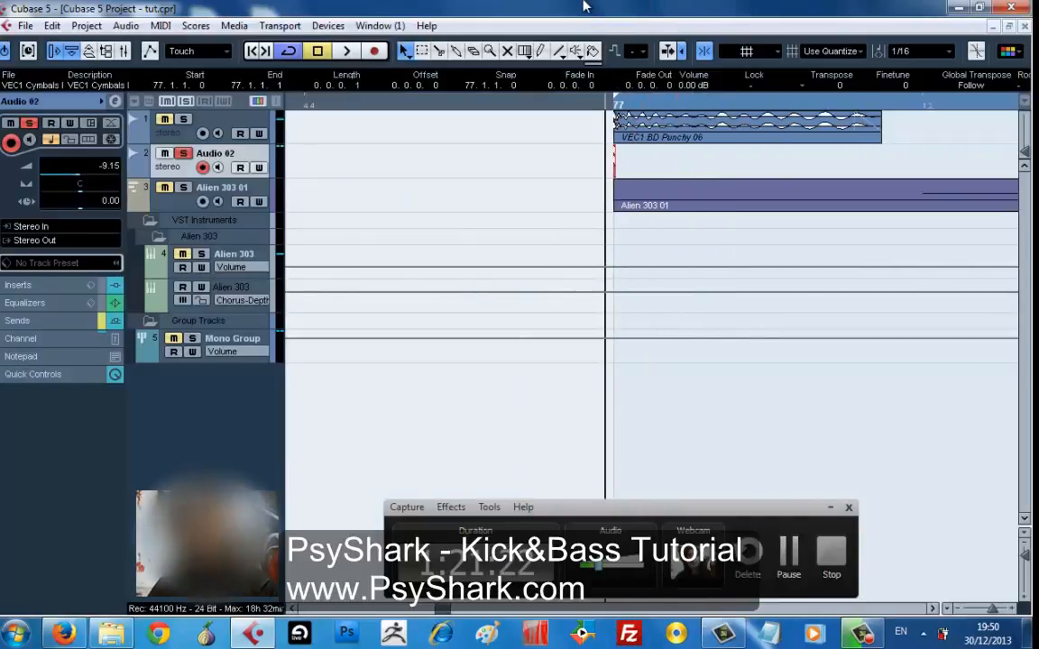
- Select all the cymbal clips on Audio 02 and remove the fade-out of the VEC1 Cymbals RD 06 clip at bar 77
drag(590, 105, 505, 10)
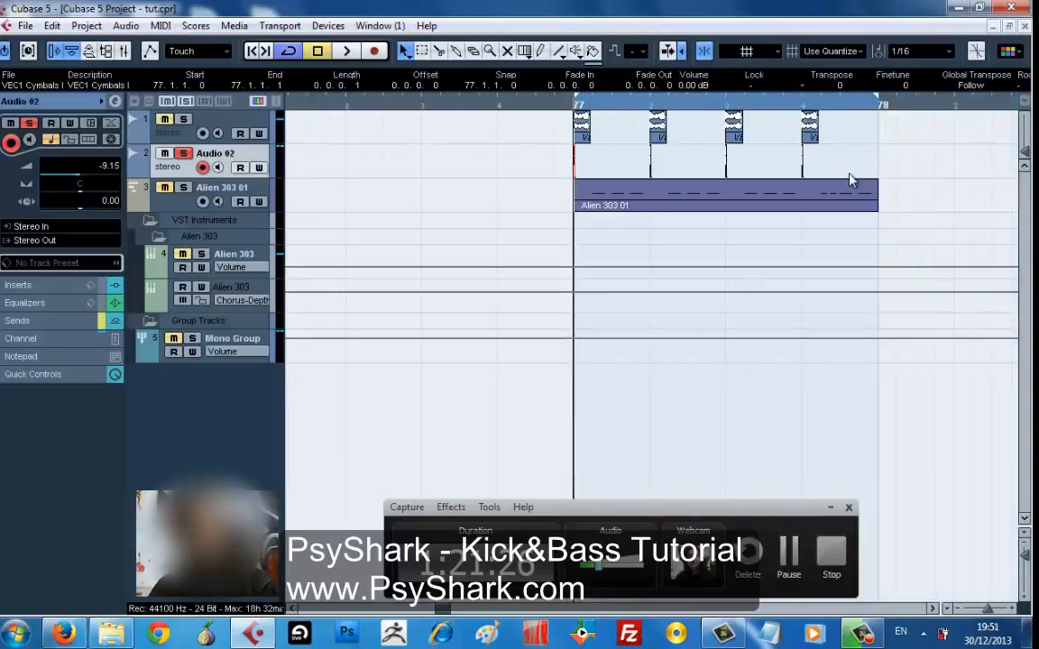
drag(766, 155, 492, 172)
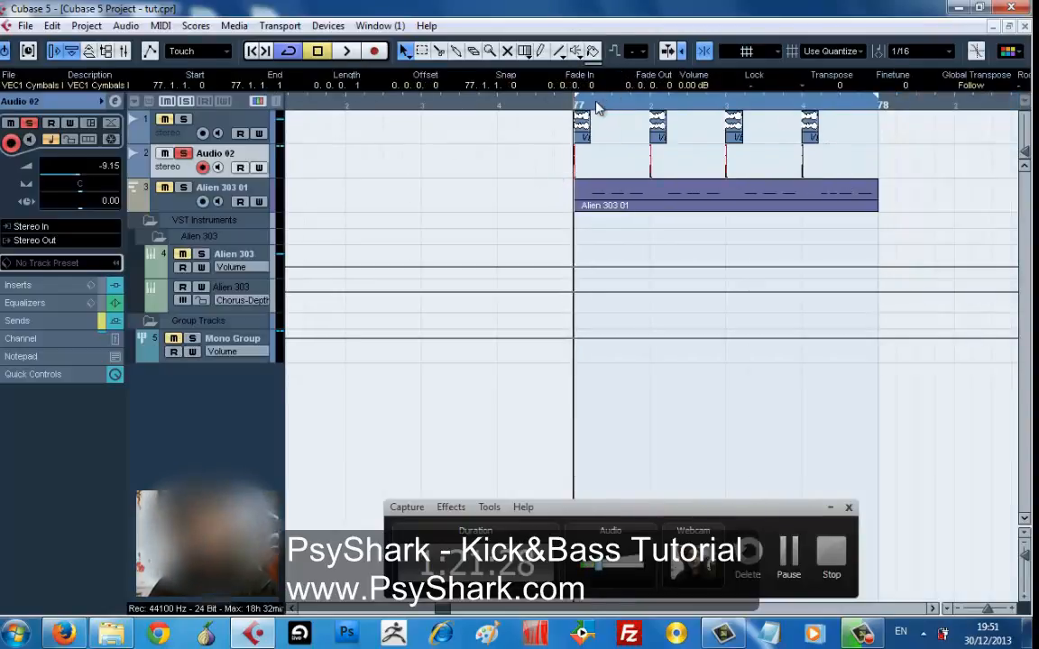
drag(595, 106, 482, 72)
drag(549, 104, 396, 135)
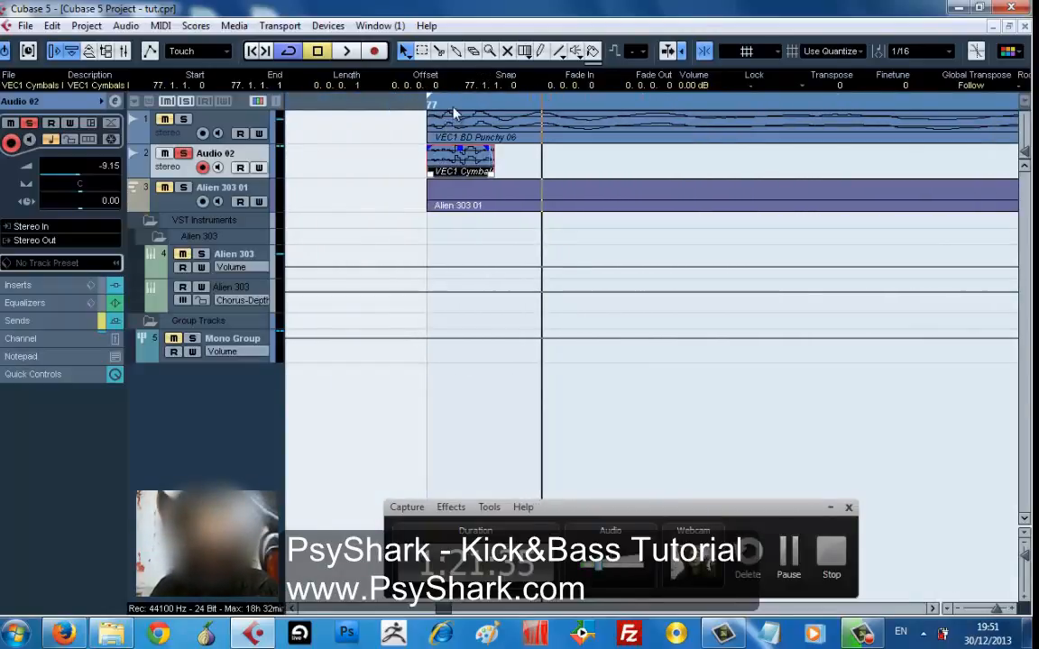
drag(453, 97, 431, 239)
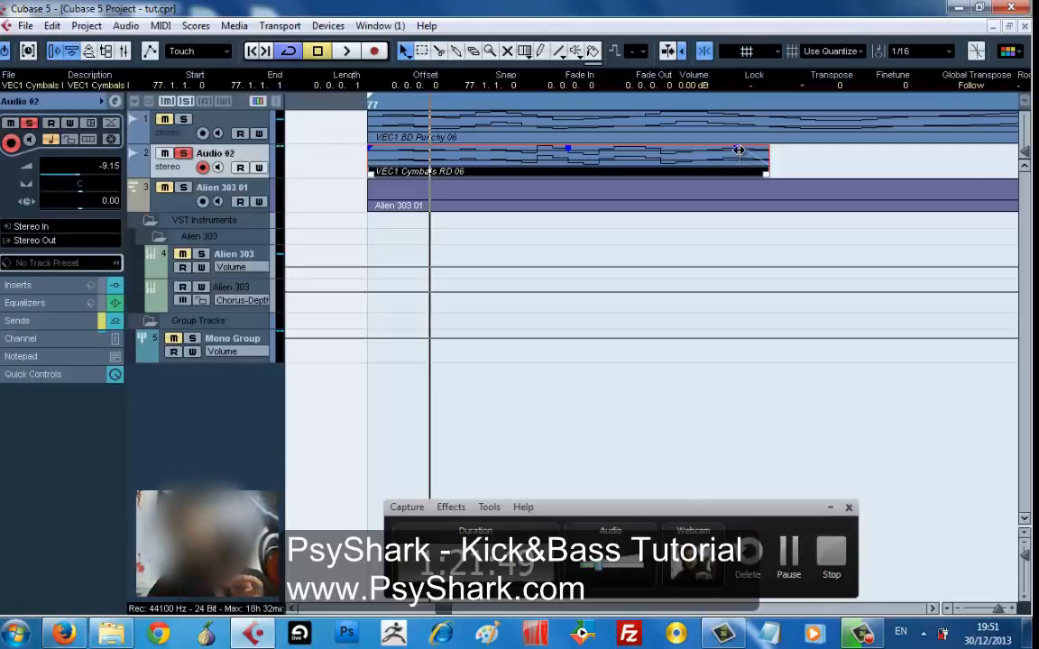
drag(739, 150, 846, 150)
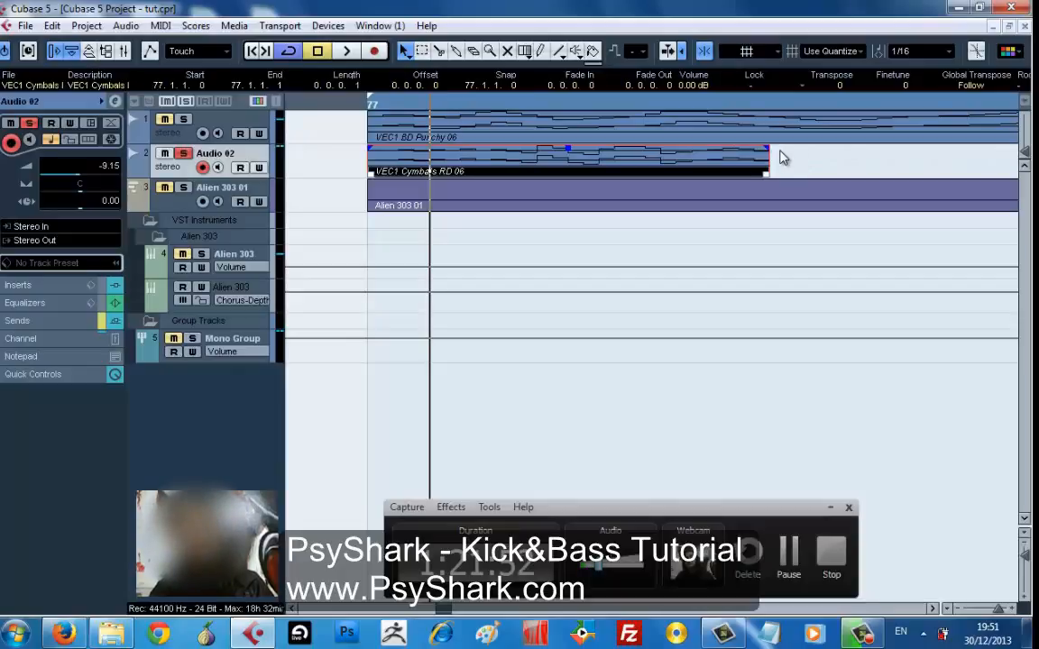
- Try progressively longer fade-outs on the bar 77 cymbal clip during playback, then reset the fade-out and stop
key(space)
drag(766, 149, 638, 177)
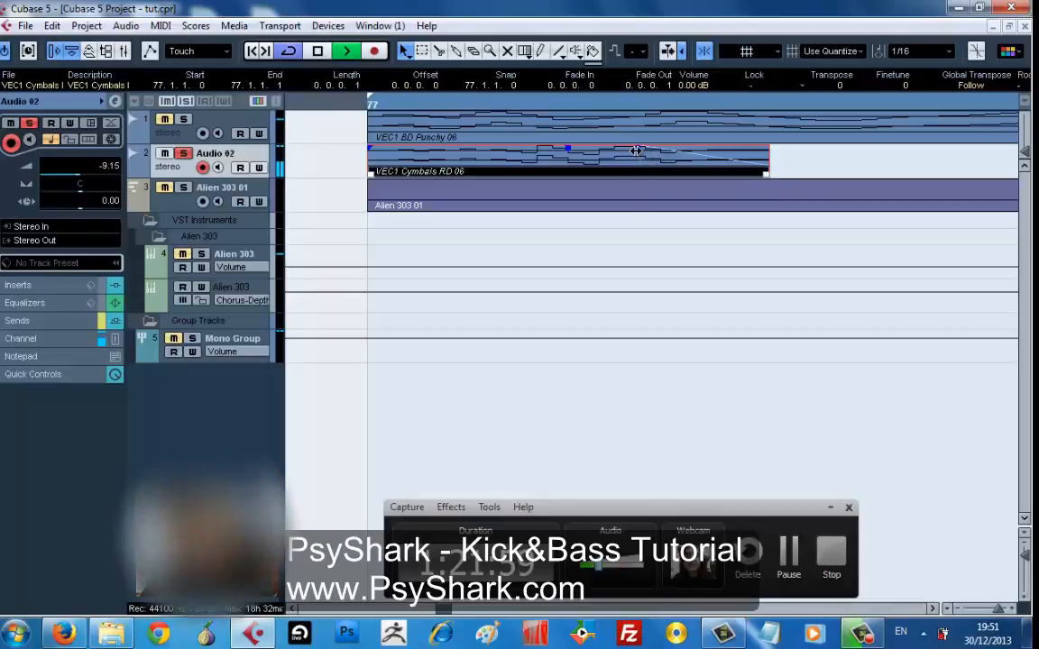
drag(640, 148, 557, 155)
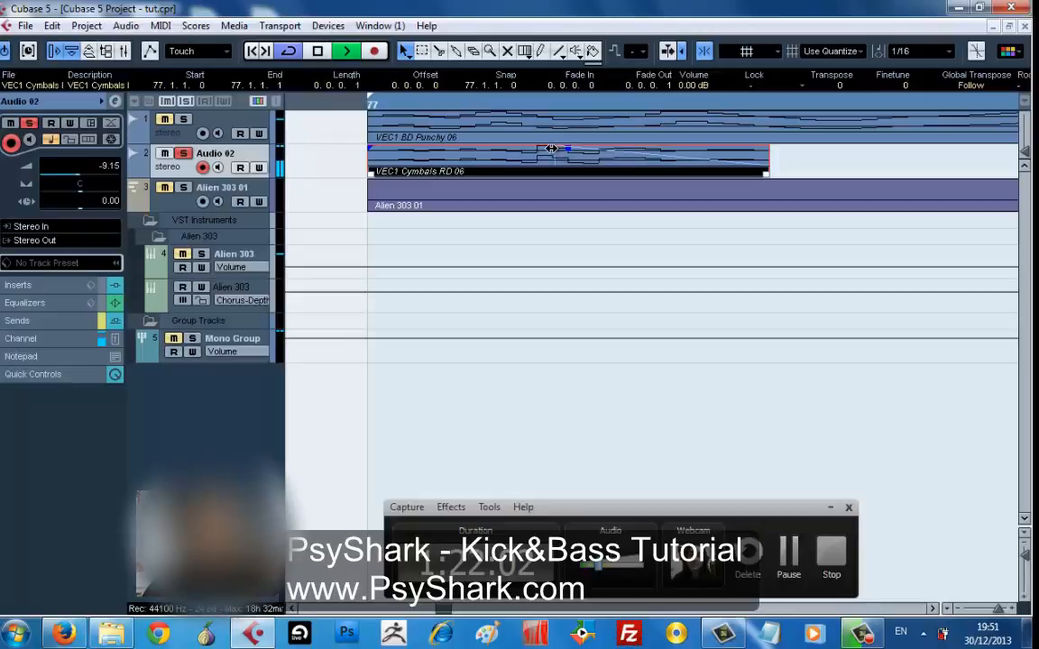
drag(551, 148, 557, 155)
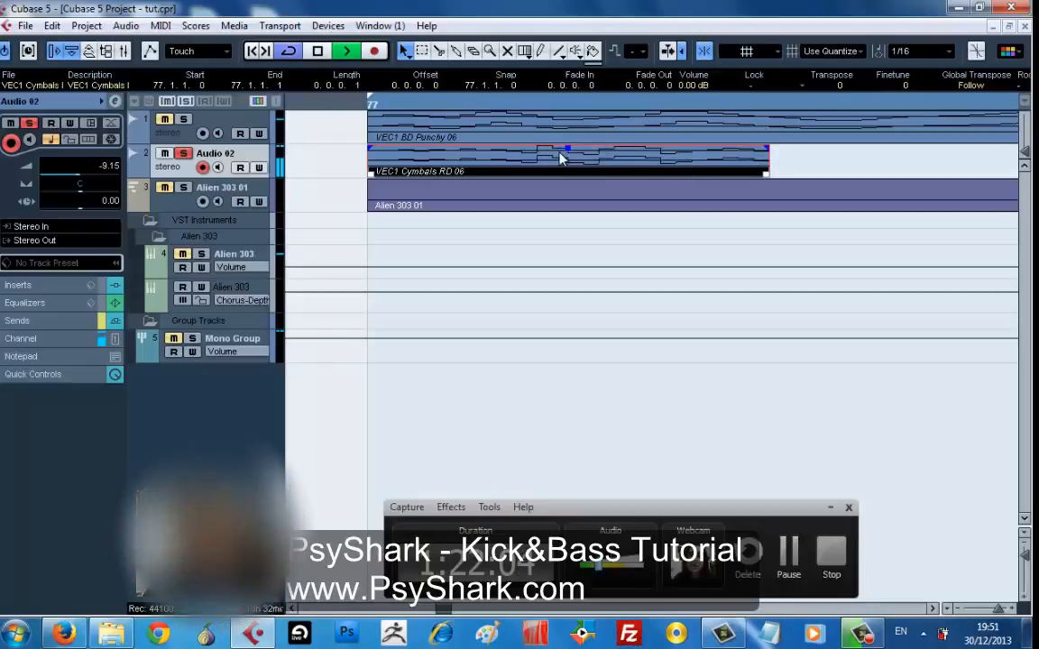
click(855, 158)
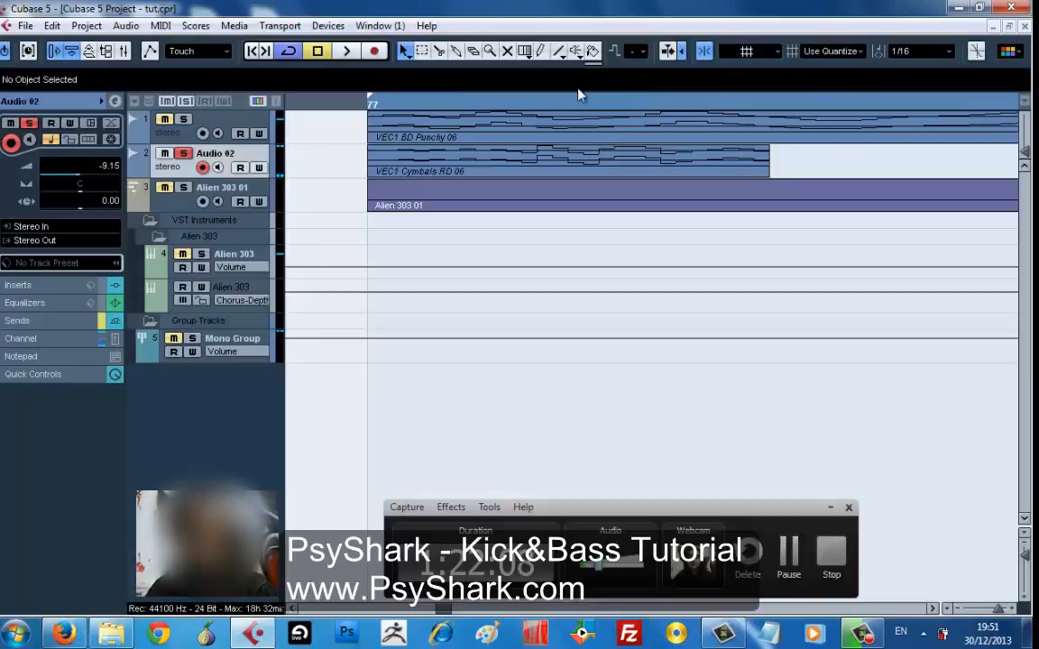
- Lower the volume of the VEC1 Cymbals RD 06 clip at bar 77 to -1.94 dB
click(558, 154)
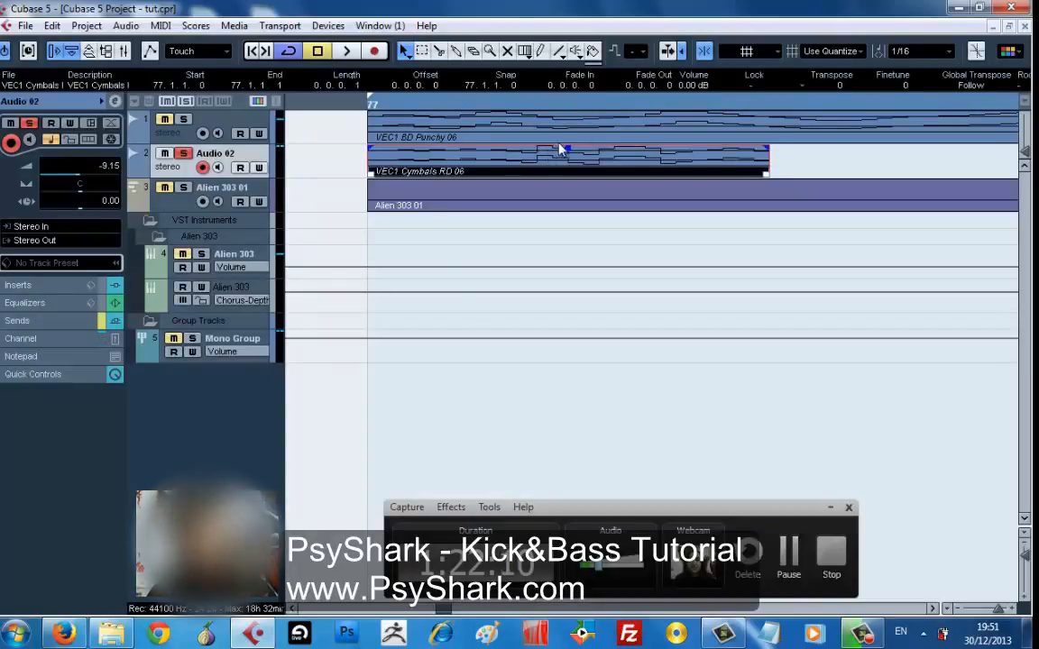
drag(569, 149, 570, 153)
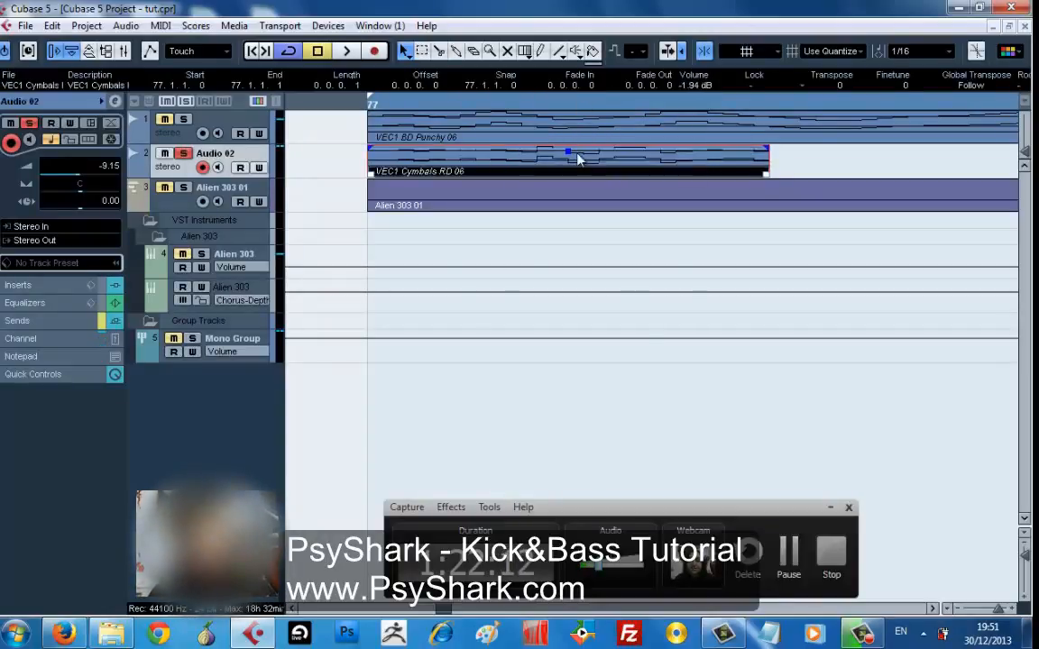
- Try removing the cymbal clips from the Audio 02 track, then undo the deletion
key(ctrl+z)
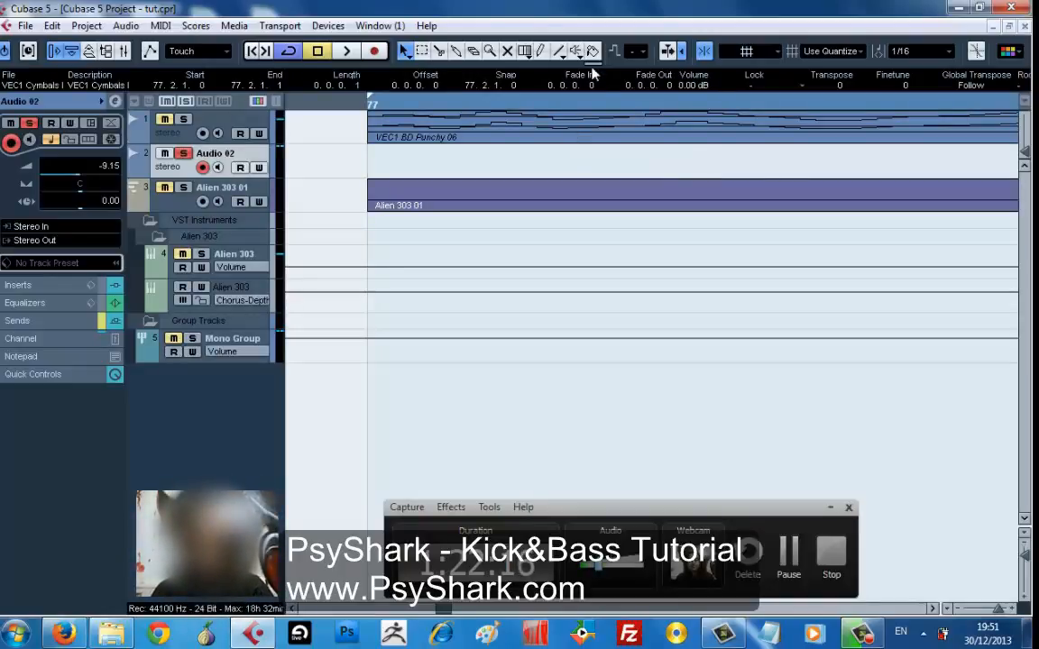
scroll(613, 110, left, 3)
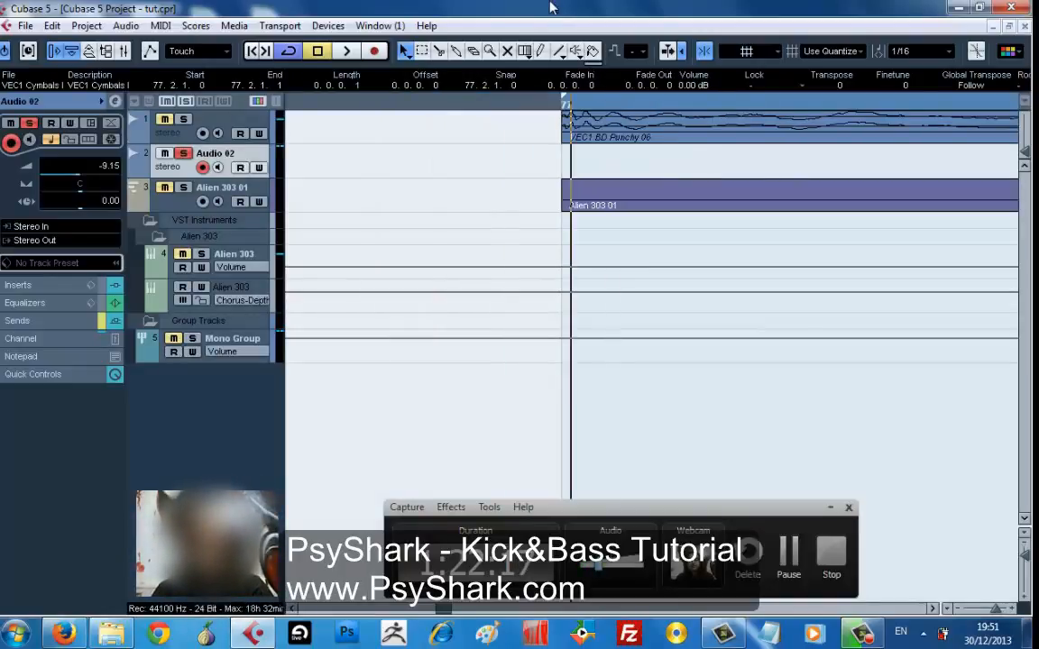
click(542, 106)
key(g)
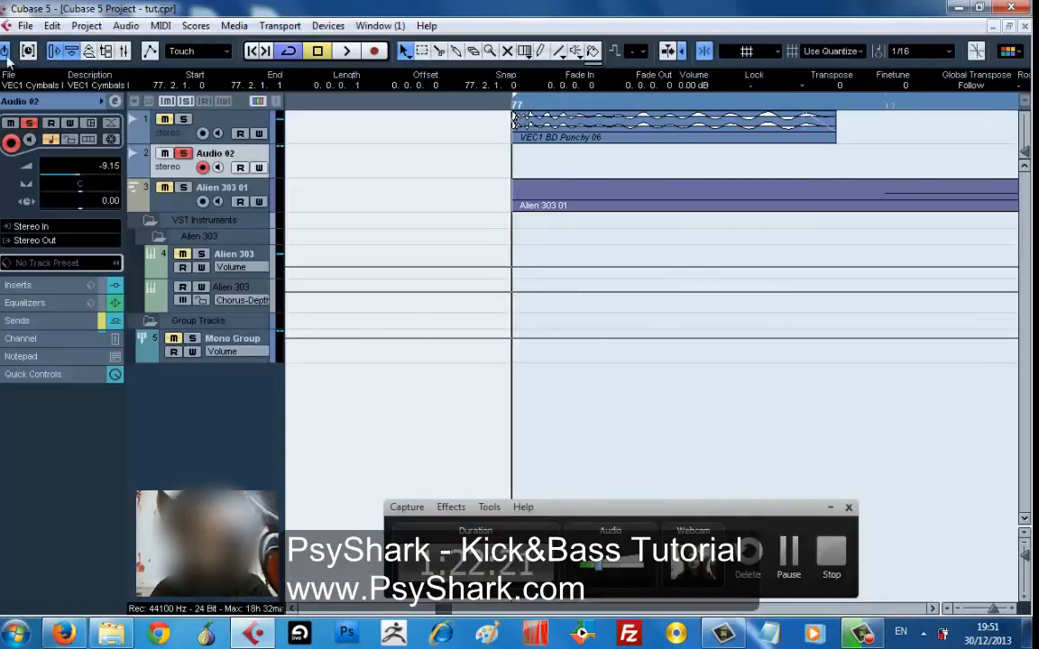
click(49, 25)
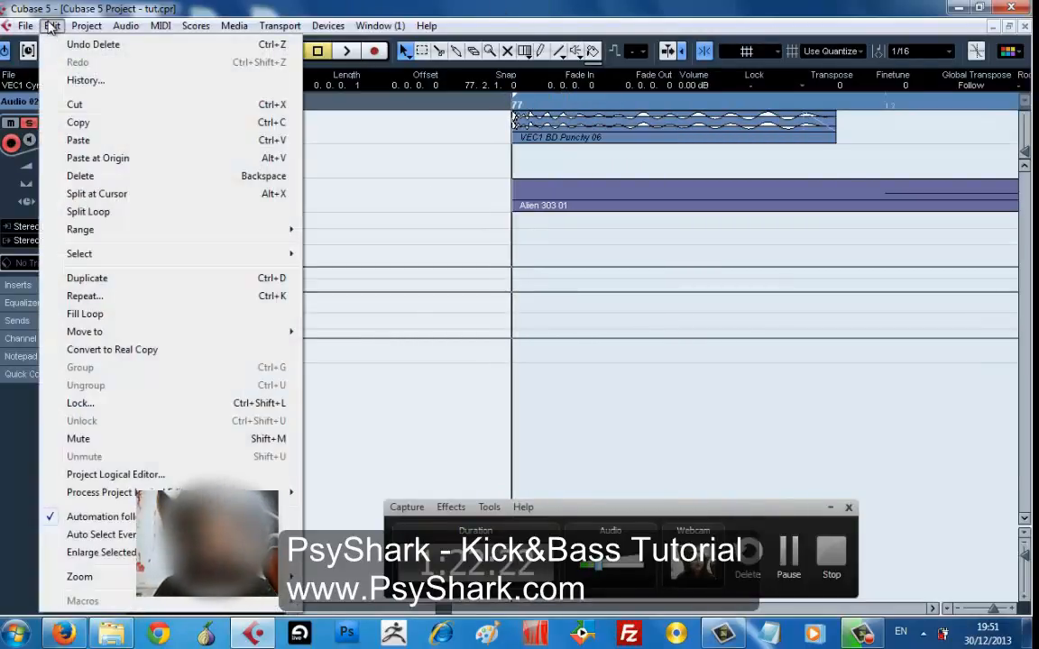
click(88, 45)
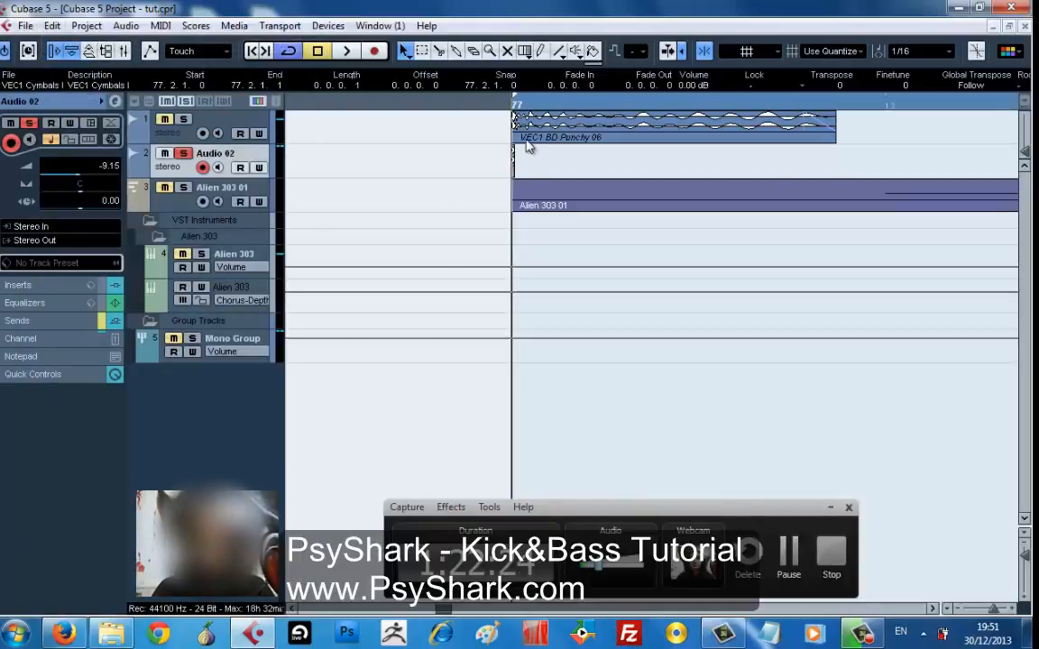
- Add a short fade-out at the end of the bar 77 cymbal clip, audition it, and deselect the clip
drag(532, 99, 476, 28)
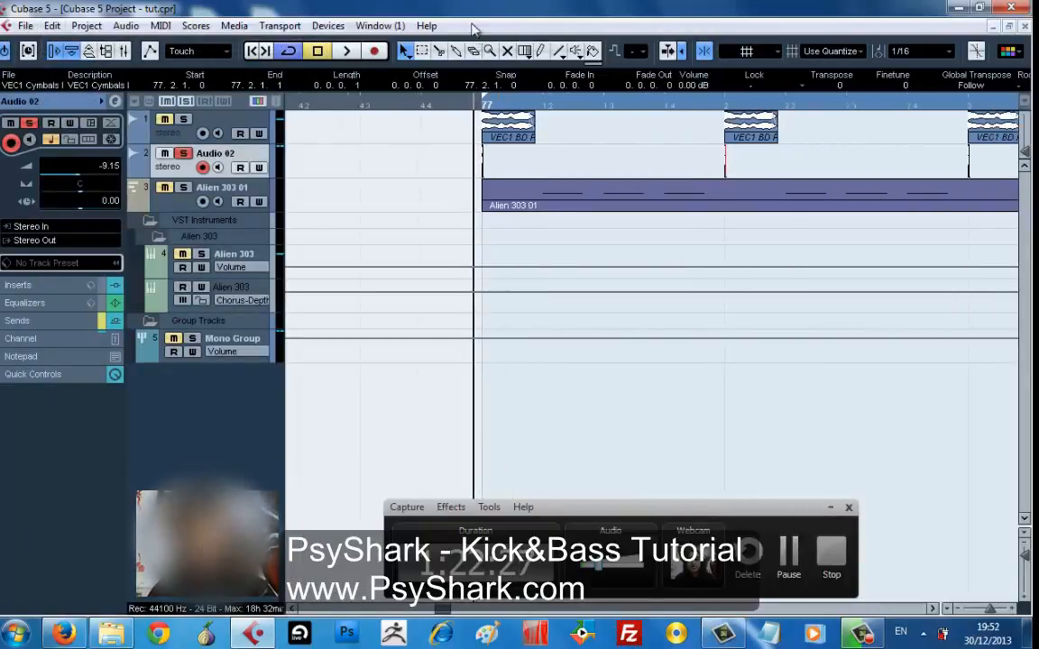
drag(622, 104, 597, 180)
click(595, 110)
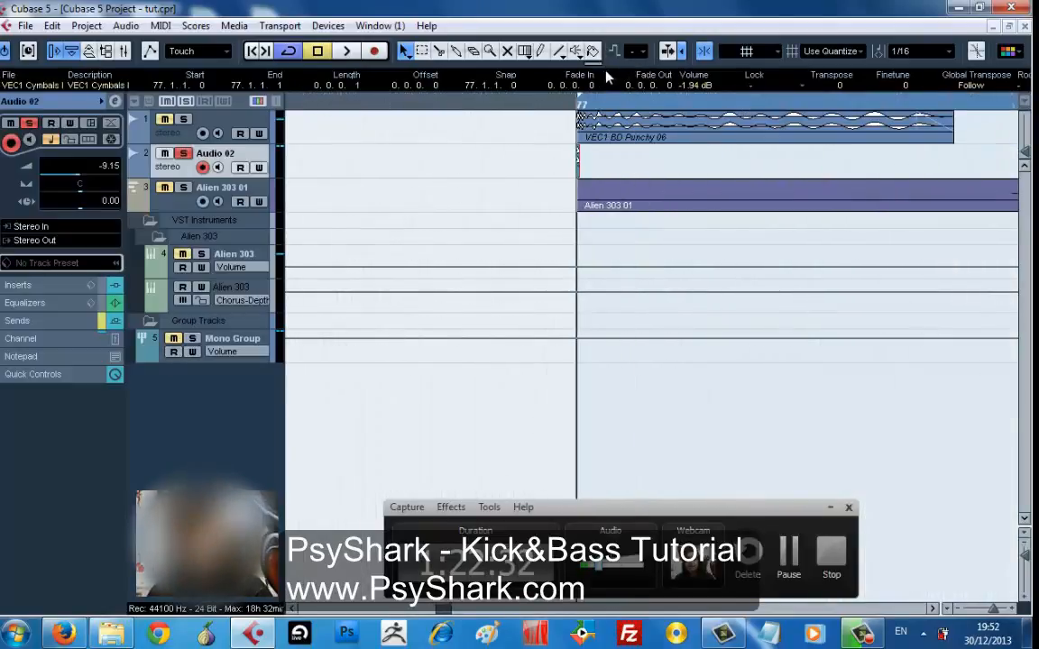
drag(593, 108, 652, 148)
key(space)
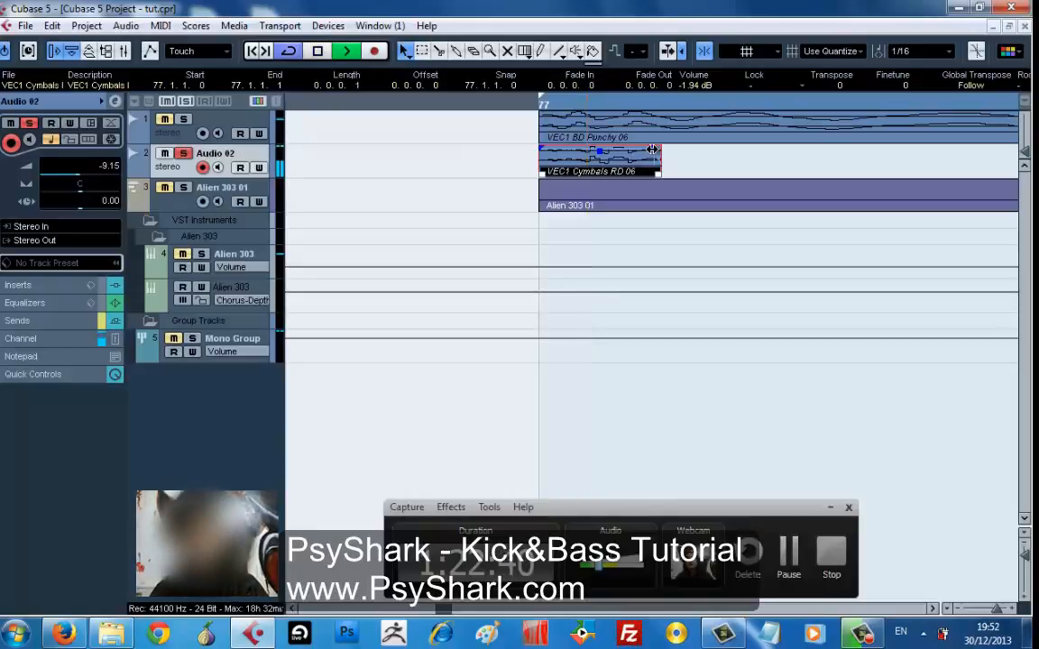
key(space)
click(708, 174)
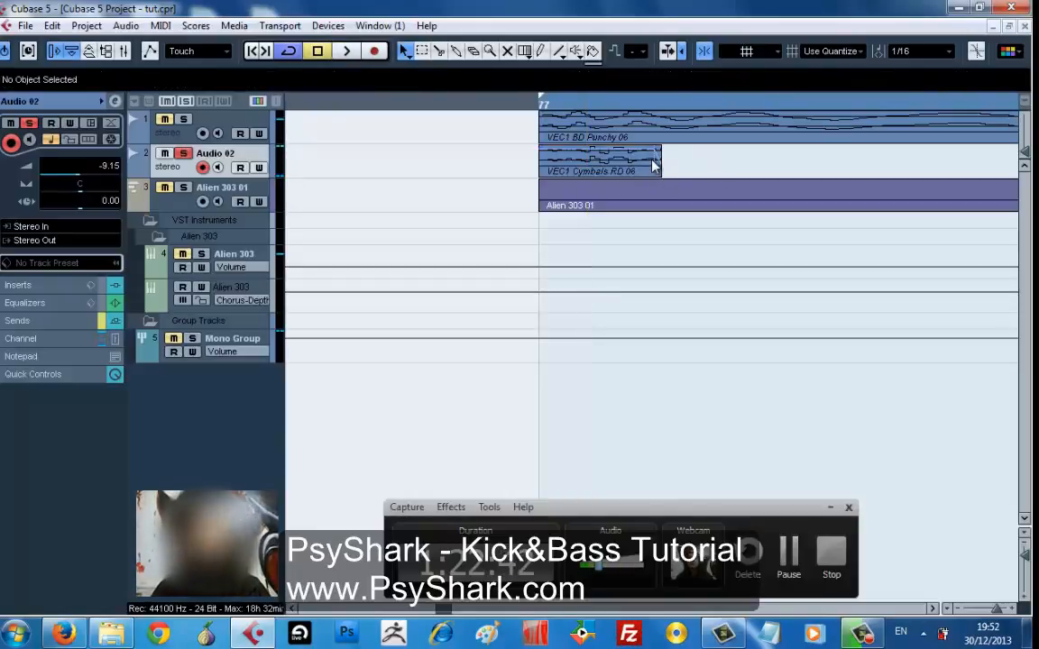
- Open the VEC1 Cymbals RD 06 clip in the Sample Editor, examine its waveform through to the end, and return to the project
double_click(654, 165)
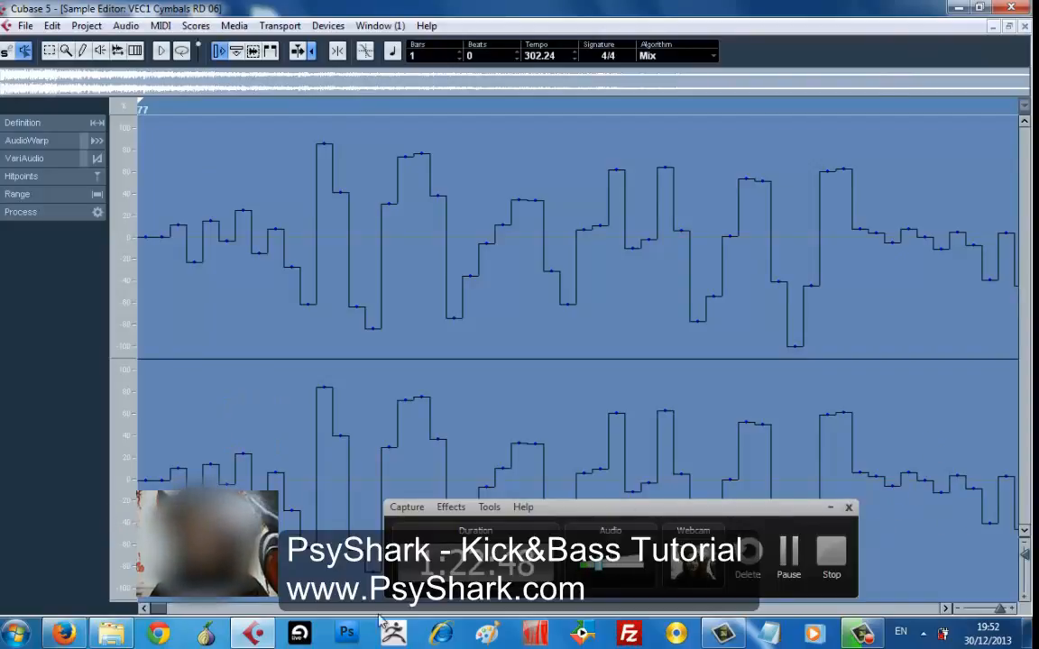
click(16, 631)
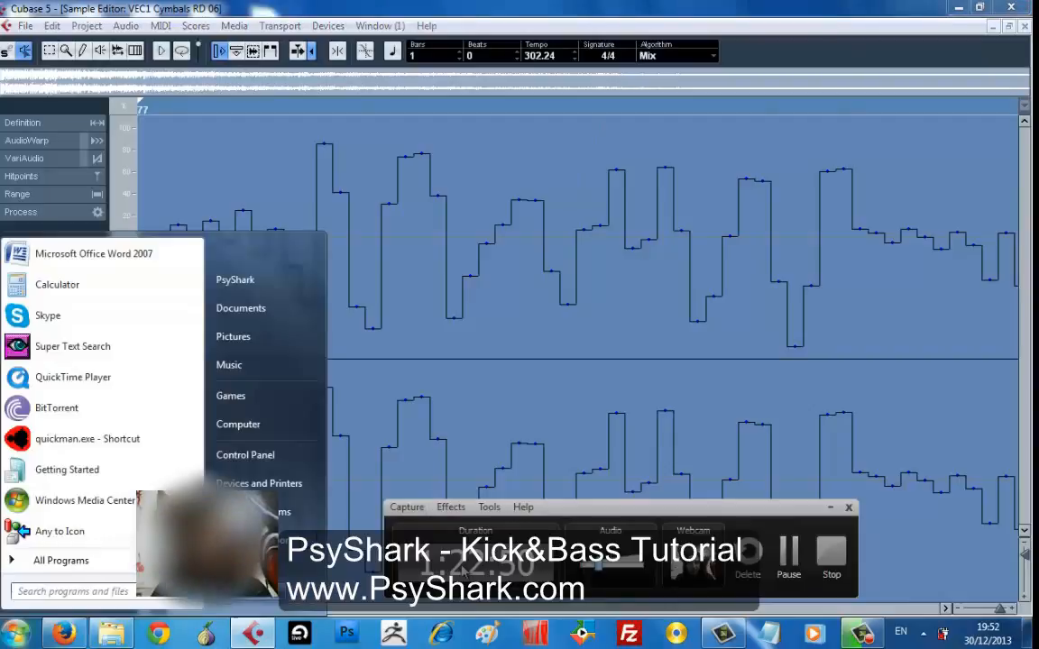
key(Escape)
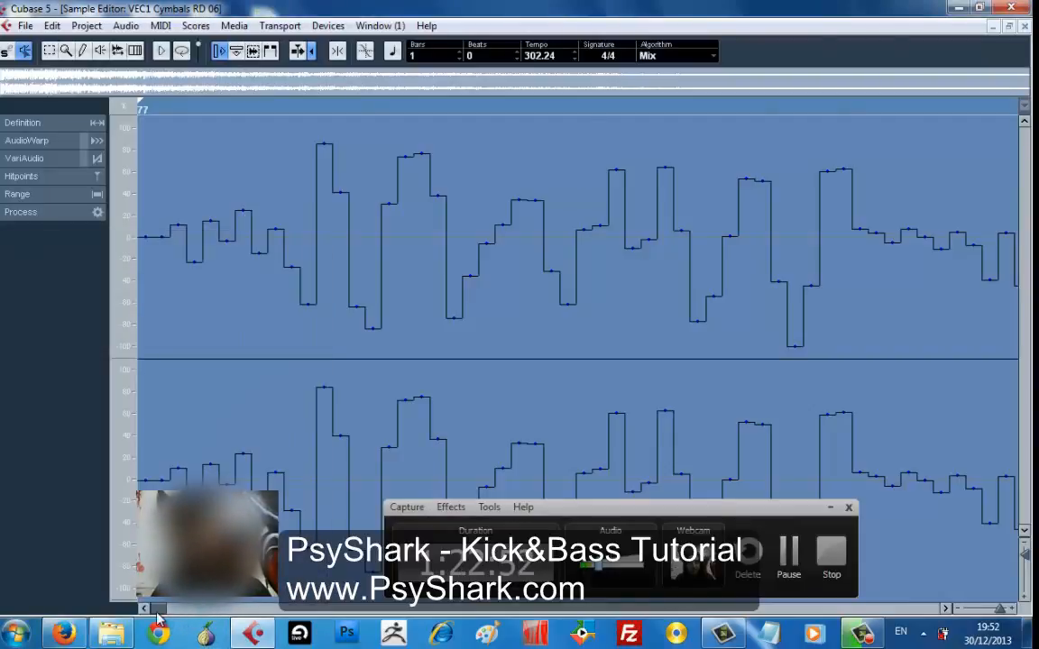
key(space)
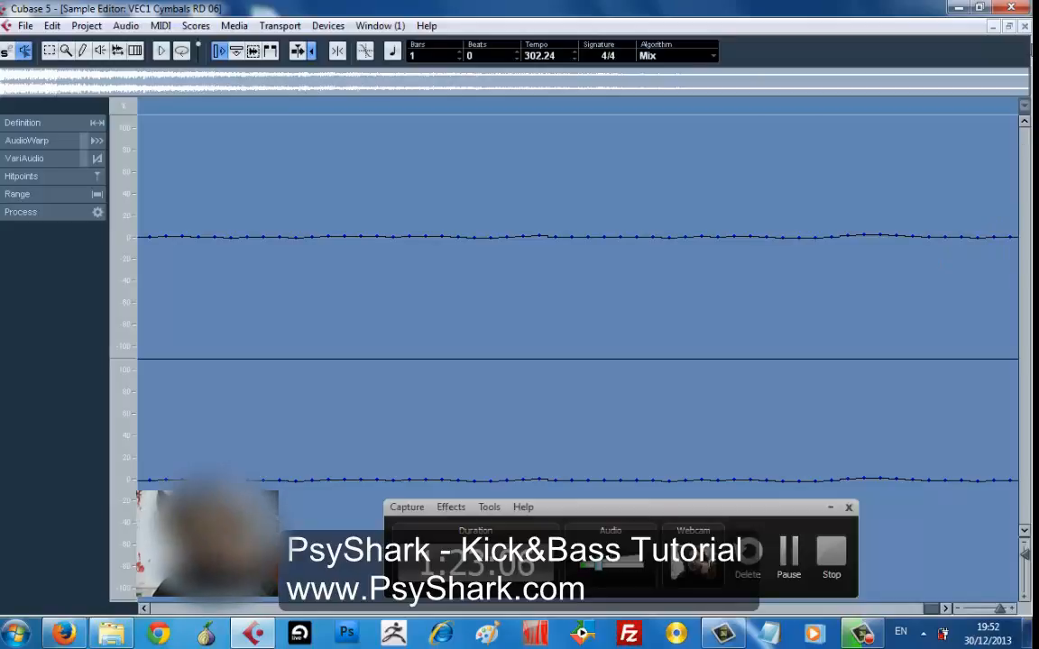
click(992, 27)
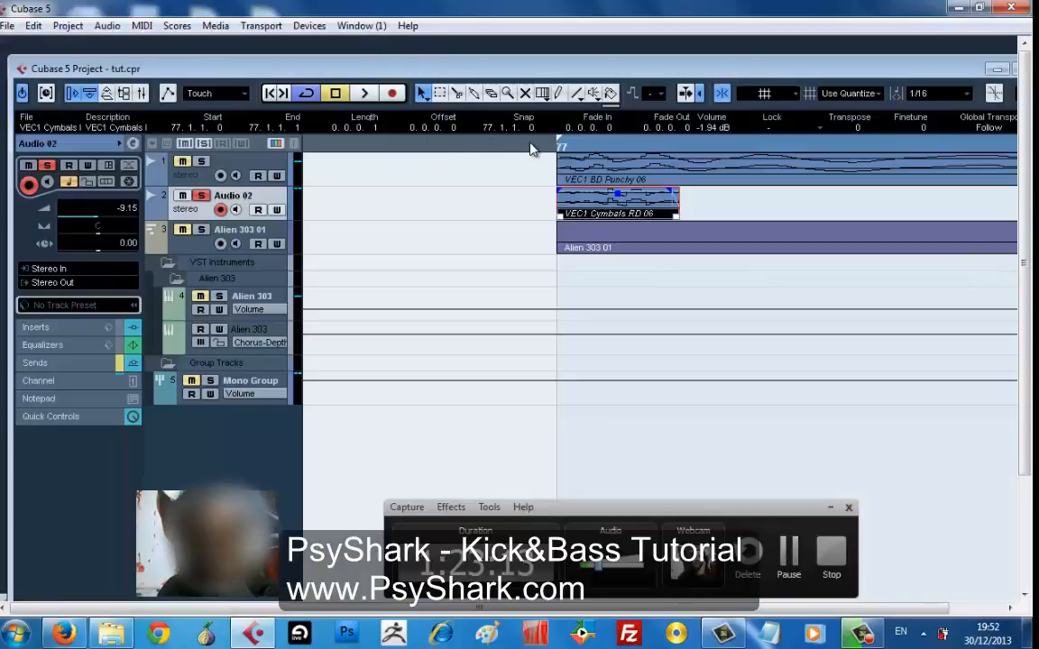
- Play the loop from bar 77 and clear all solos to hear the full mix, then stop playback
drag(531, 149, 492, 58)
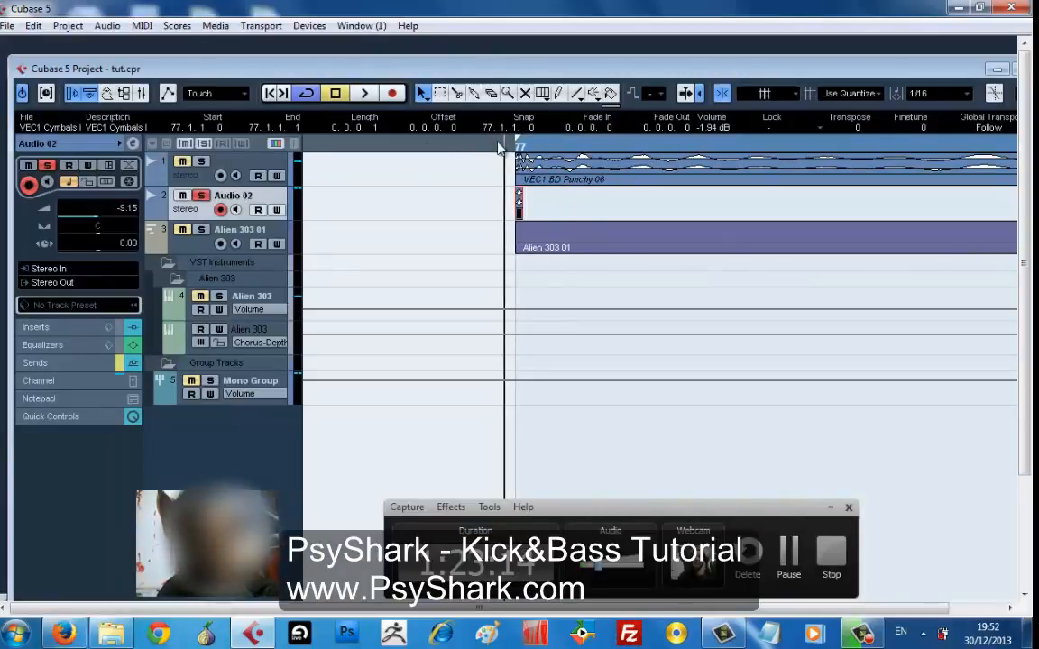
drag(498, 147, 472, 69)
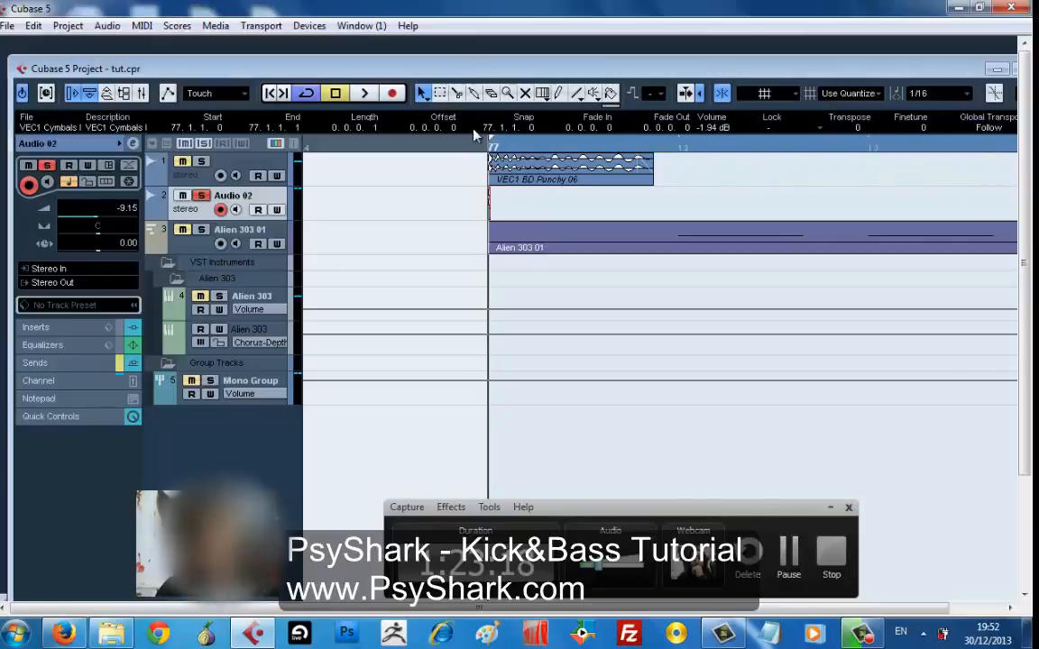
click(365, 94)
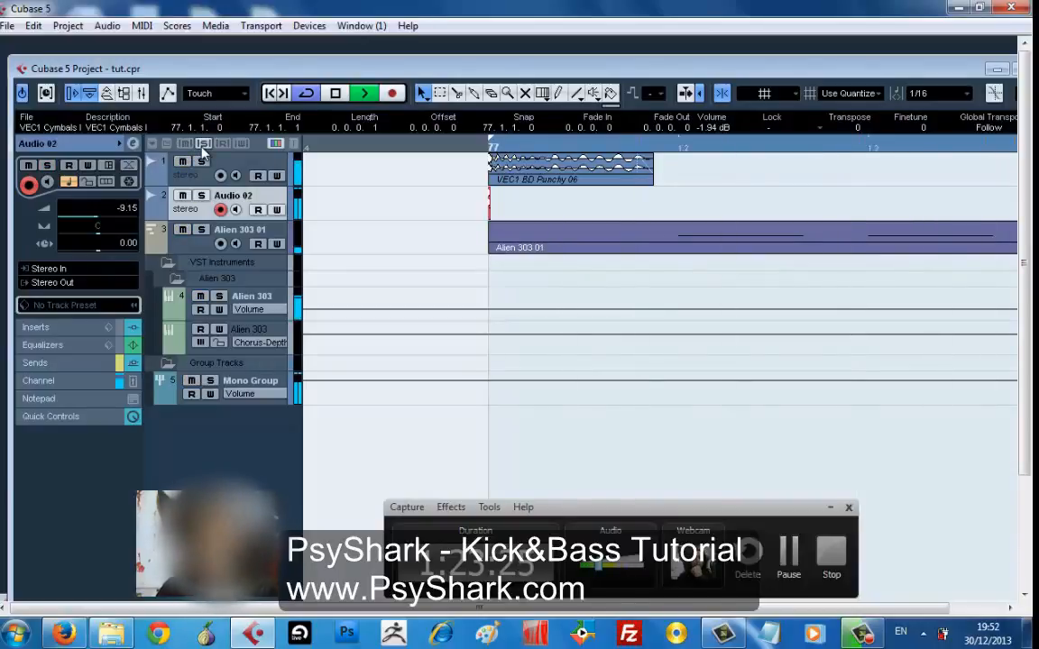
key(space)
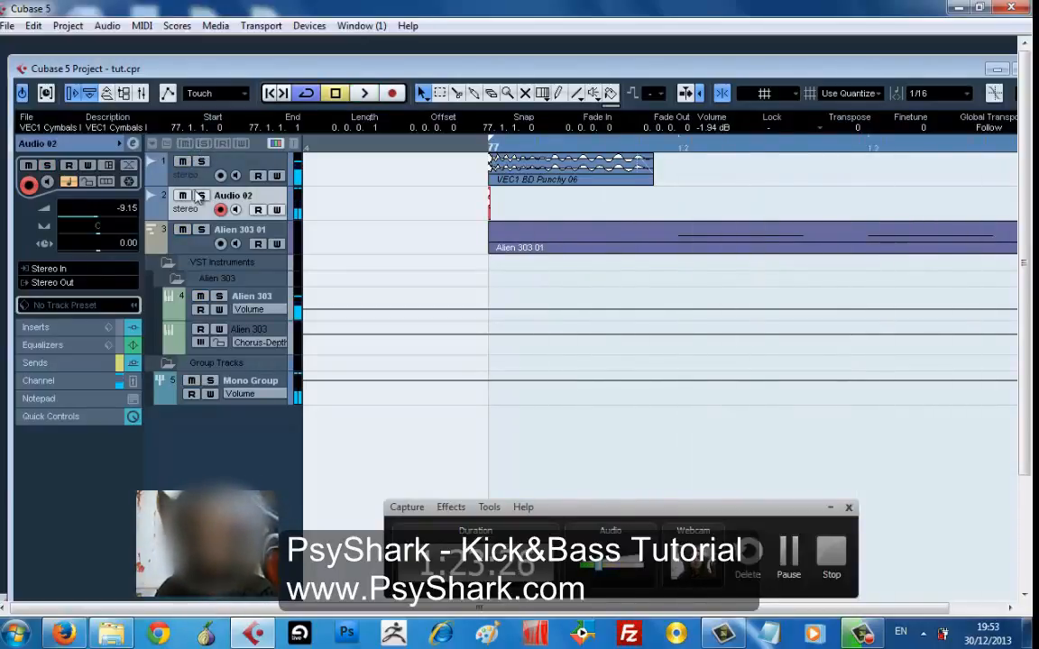
- Select the Alien 303 channel to show its inserts, audition the loop with BitCrusher active, and return the cursor to bar 77
click(175, 305)
click(173, 313)
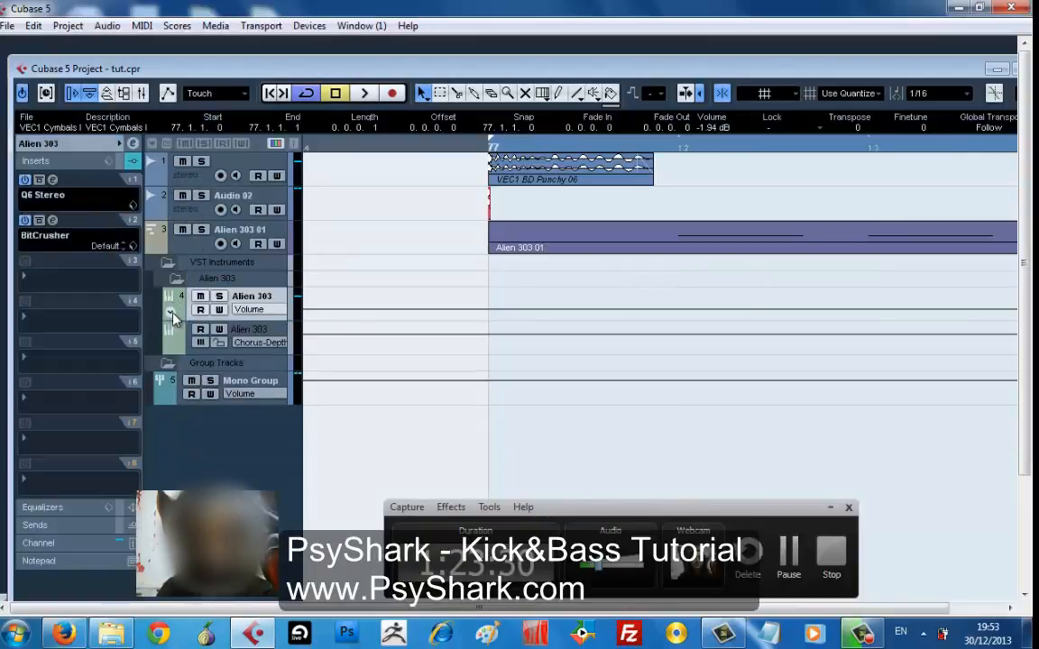
key(space)
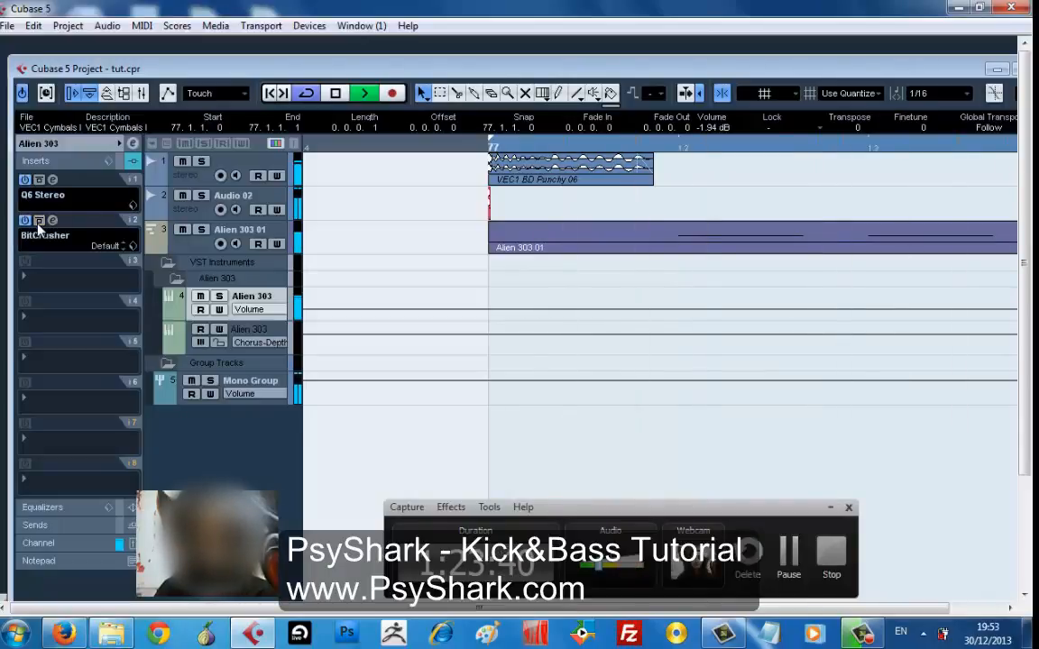
key(space)
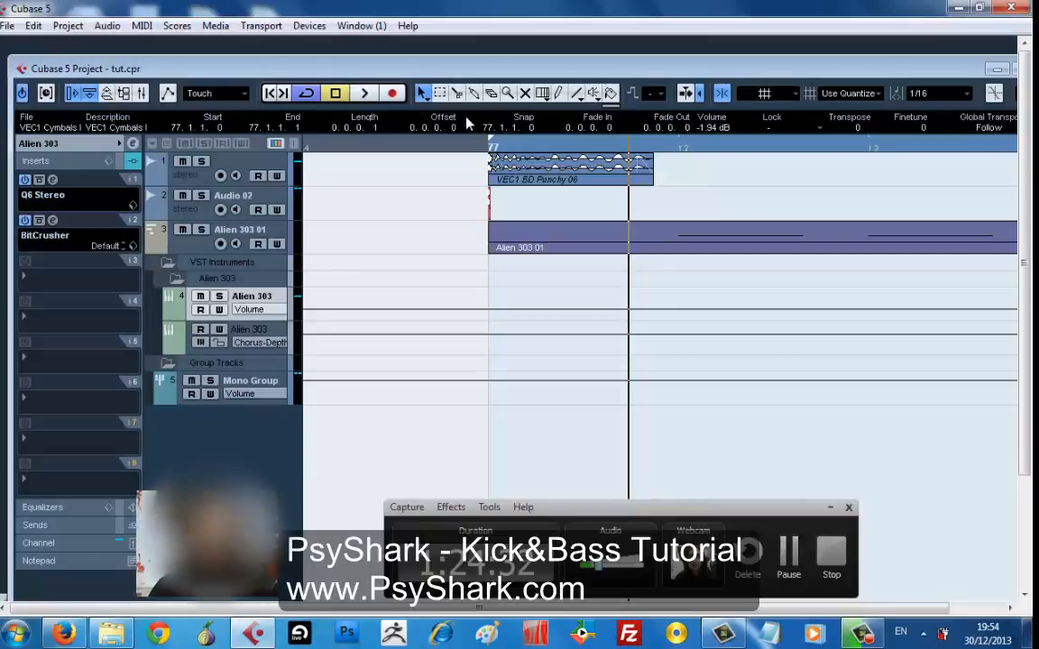
drag(424, 145, 454, 78)
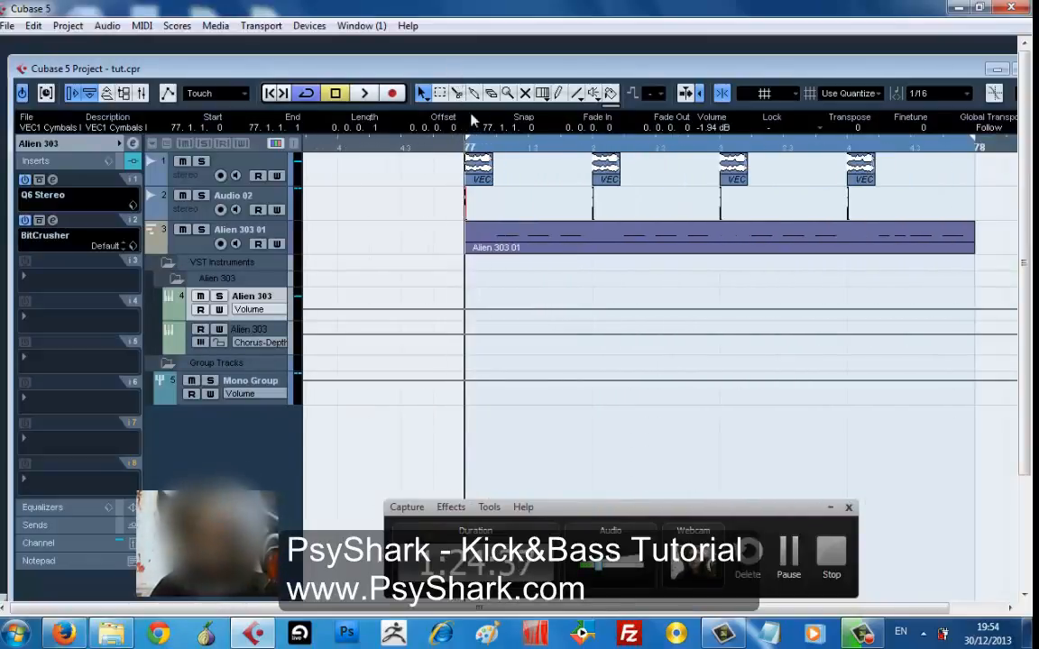
click(465, 142)
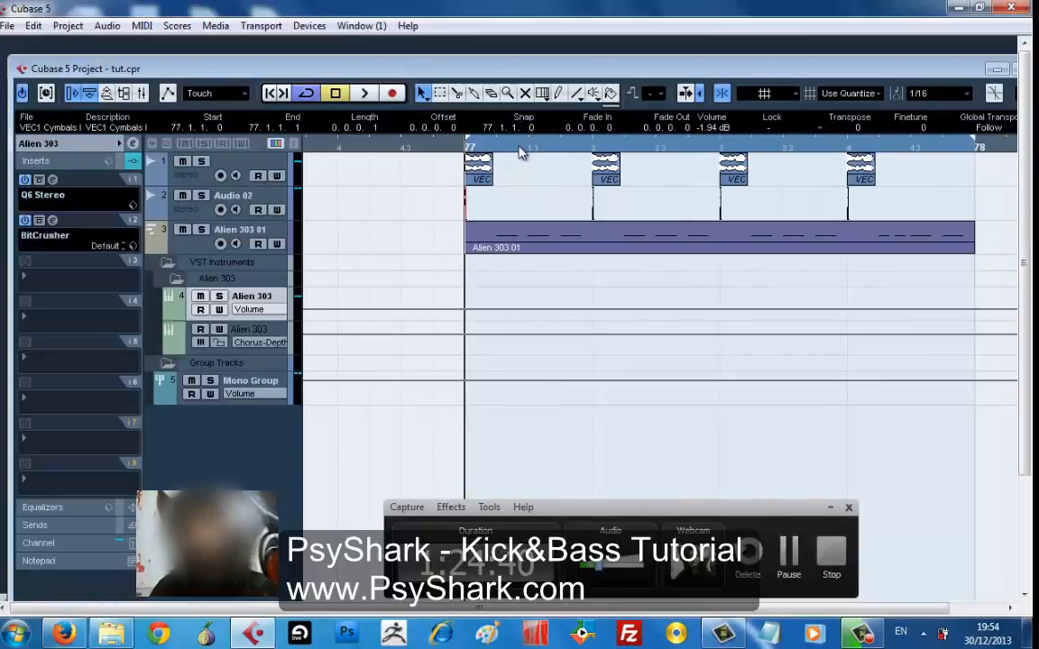
drag(518, 144, 495, 101)
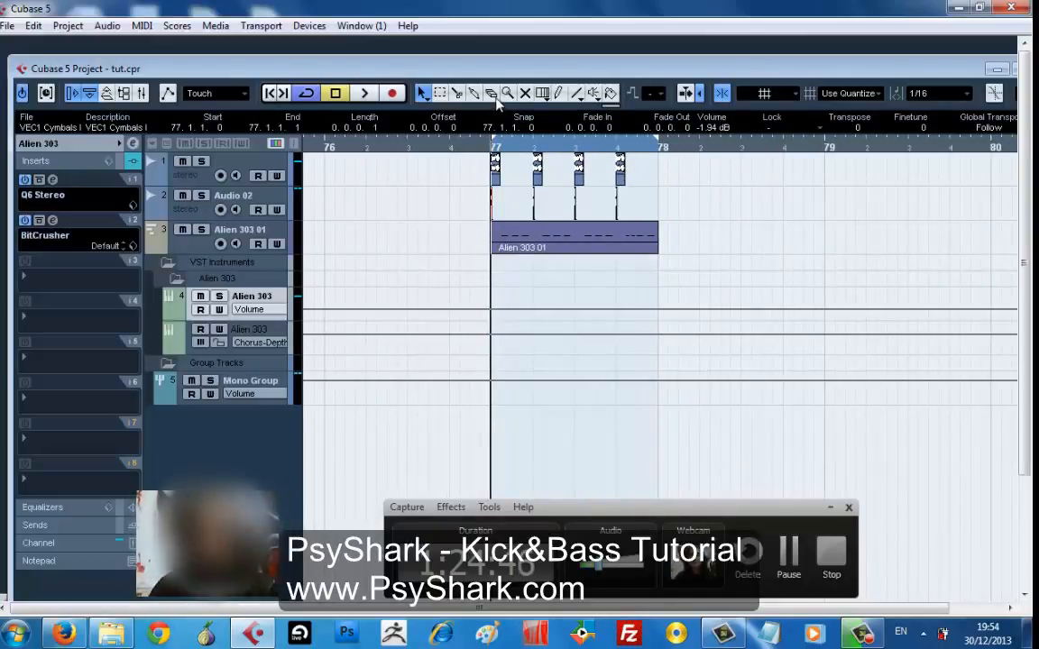
- Play the loop from bar 77 and compare it with Mono Group muted and unmuted
key(space)
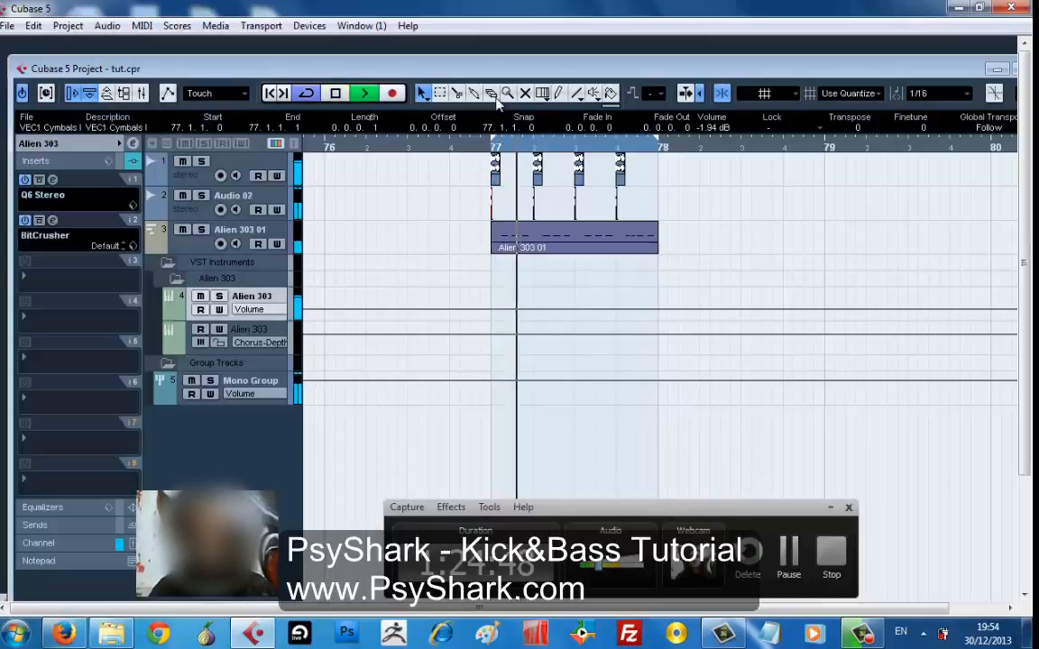
click(208, 380)
key(space)
click(192, 381)
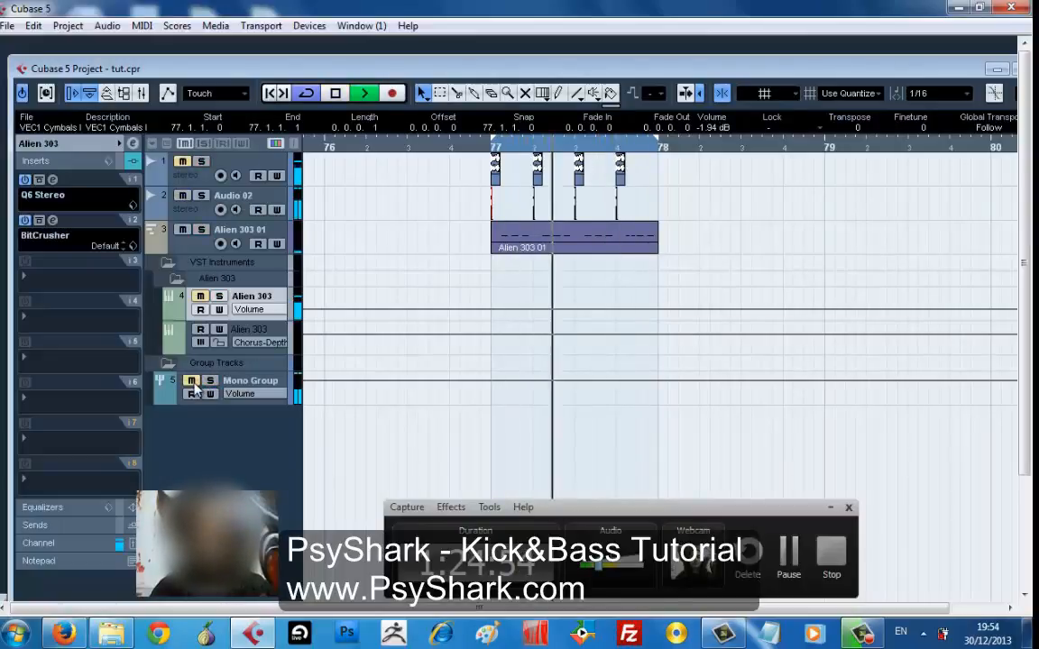
click(192, 381)
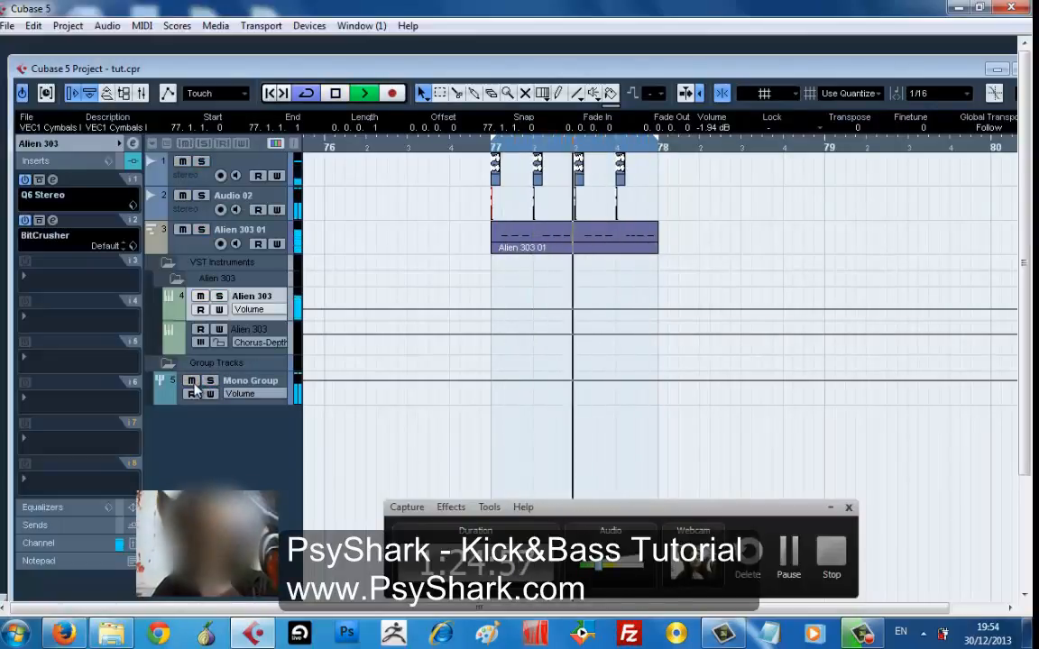
- Solo the Audio 02 cymbal track and route its output to Mono Group
click(190, 213)
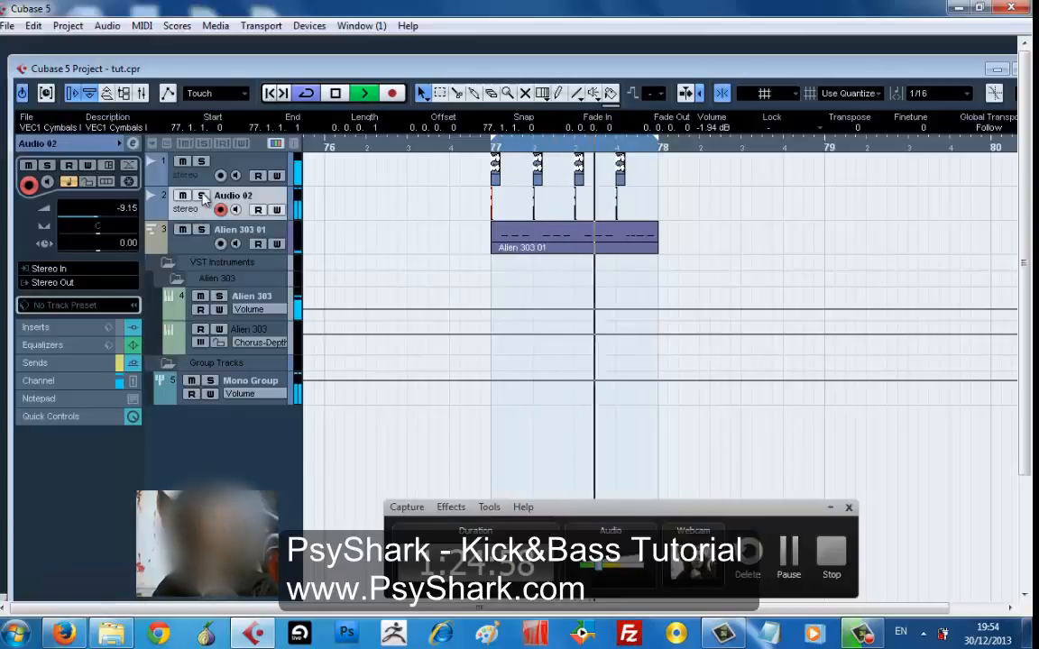
click(201, 197)
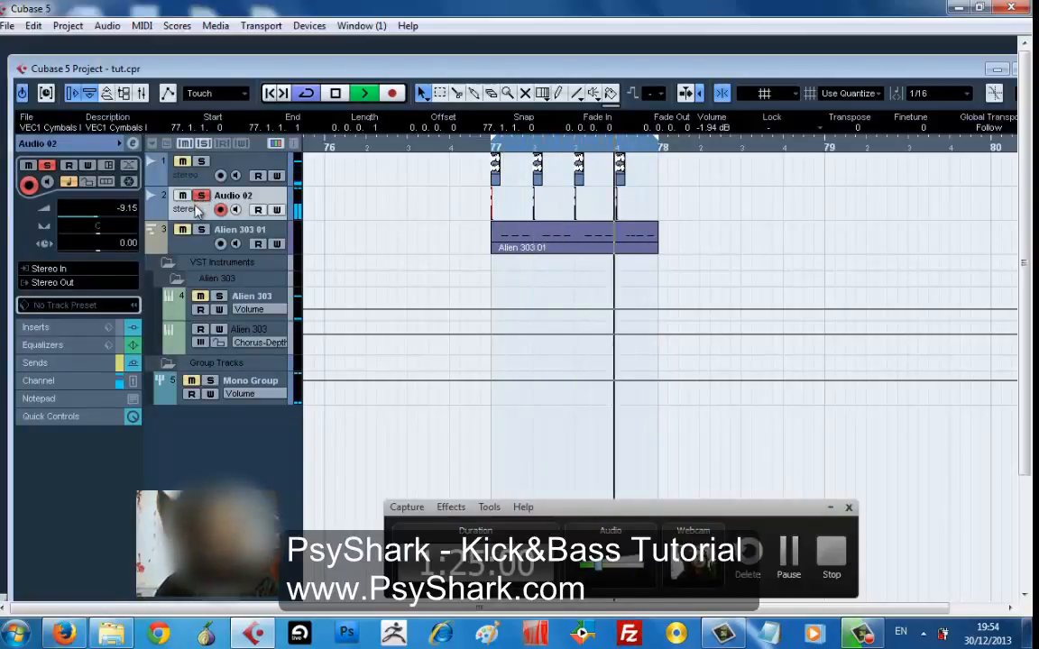
click(81, 282)
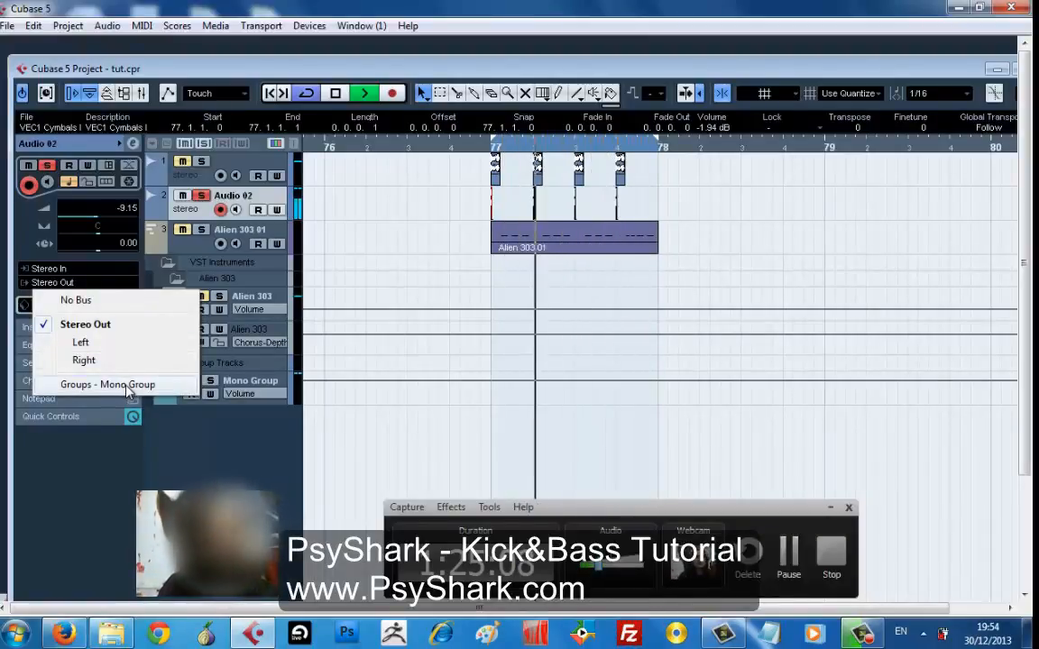
click(127, 386)
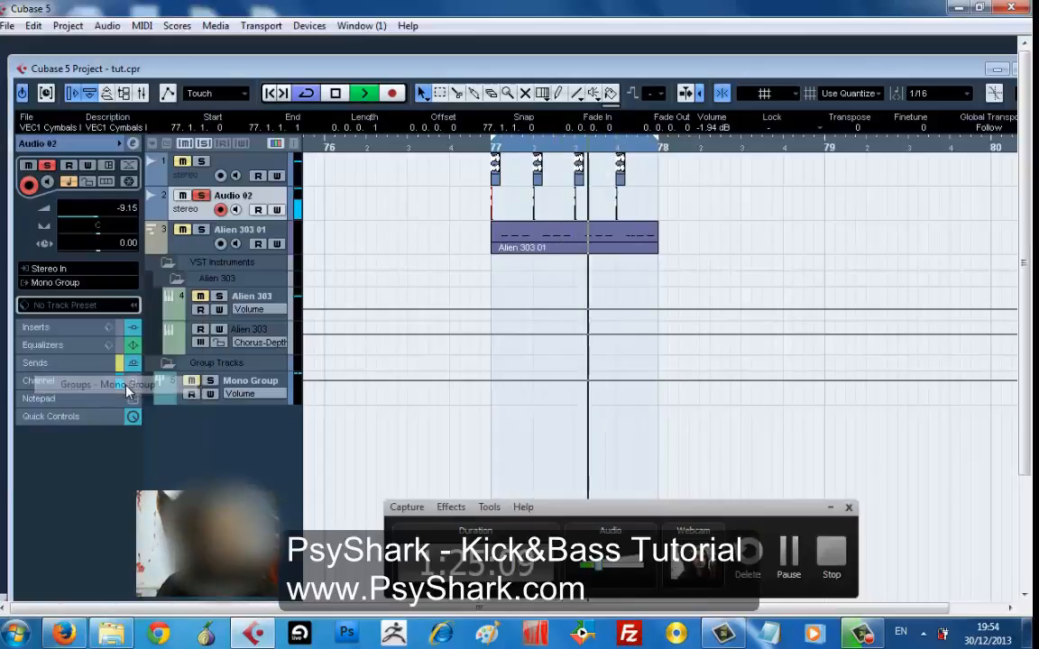
- Audition the cymbal's new routing by soloing Mono Group, clearing the solos, and muting track 1 and Alien 303 01
click(209, 383)
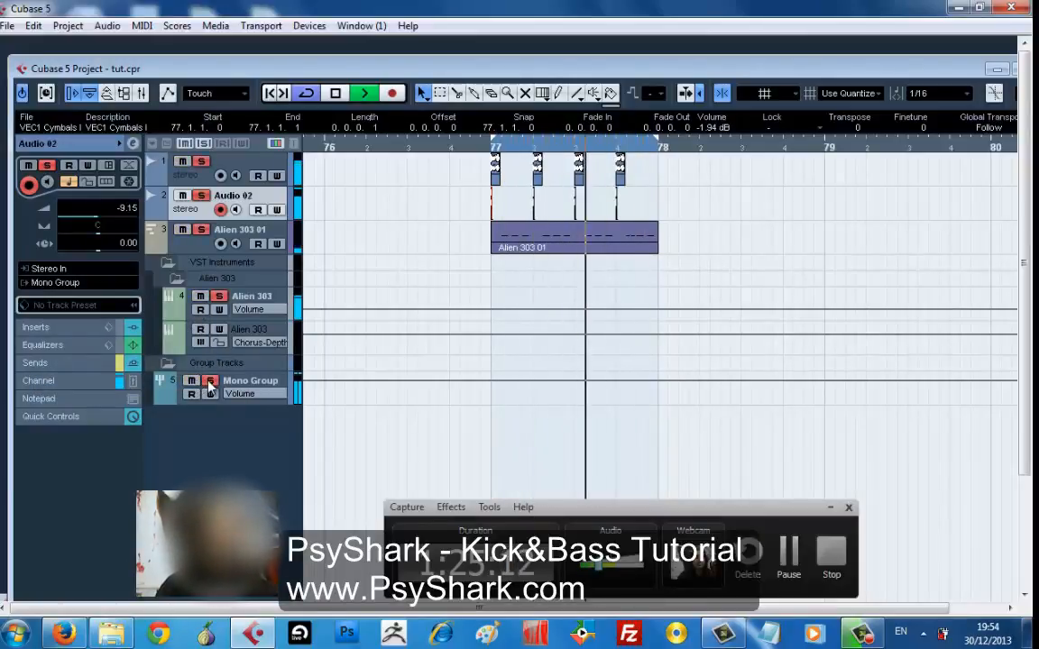
click(182, 195)
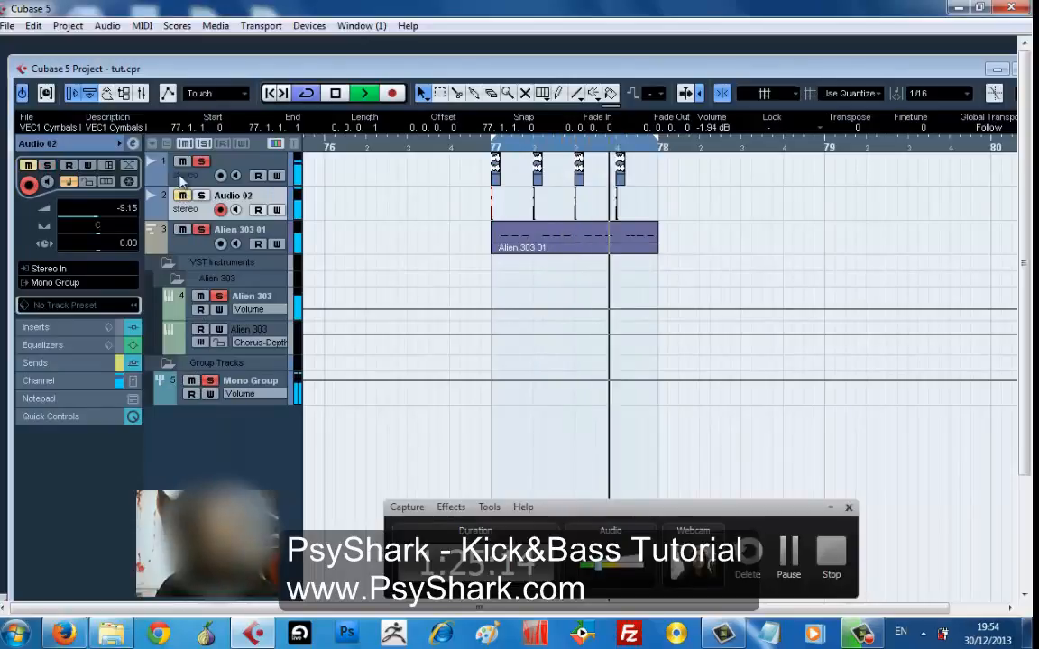
click(183, 162)
click(182, 163)
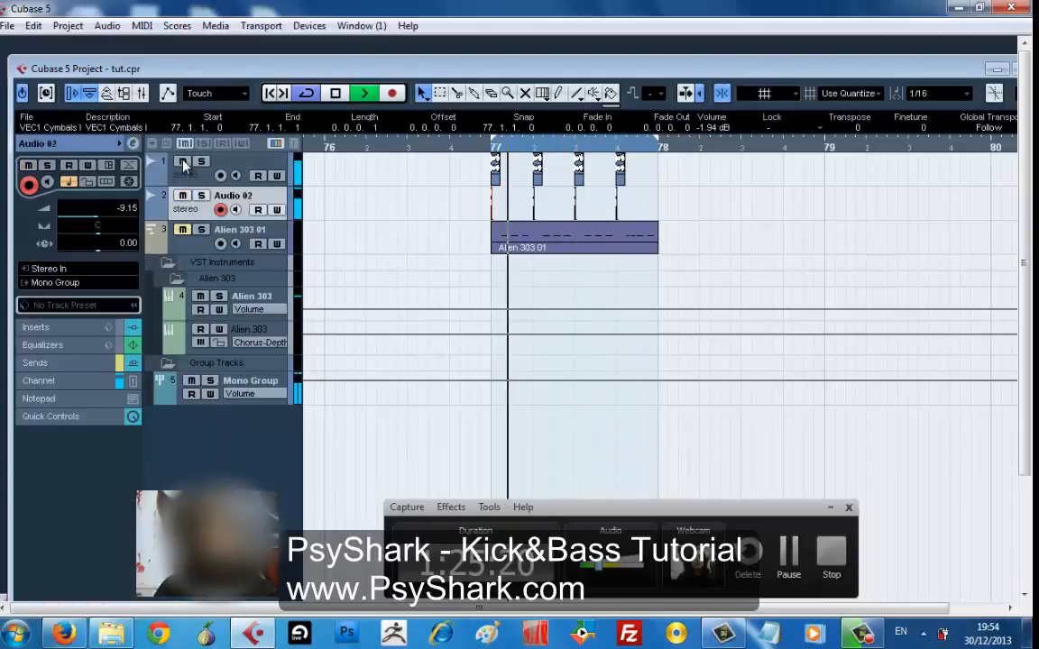
click(182, 162)
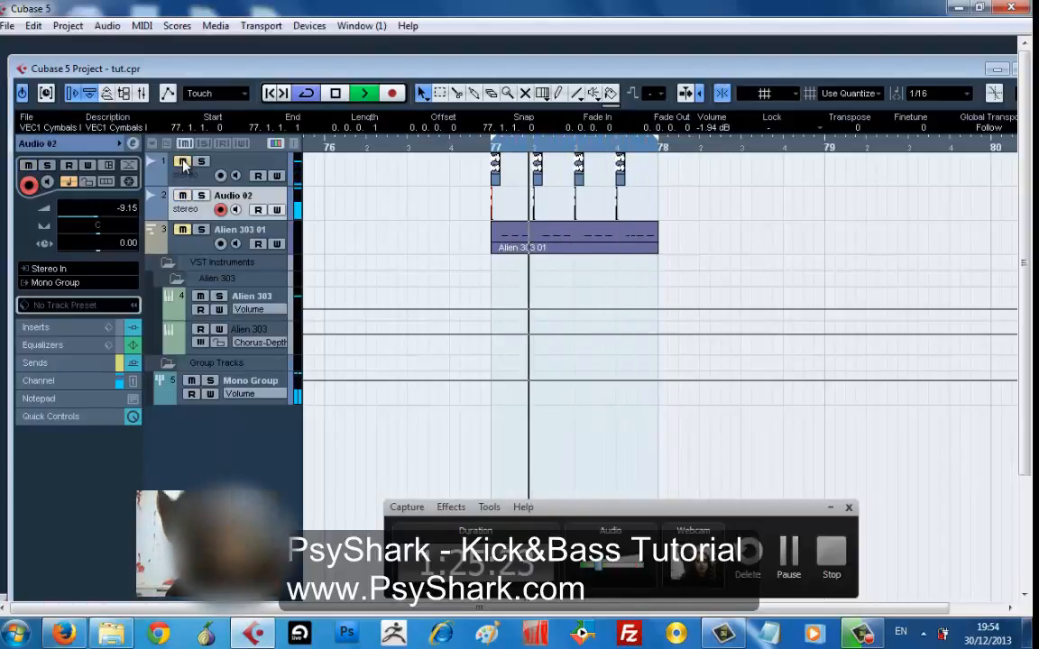
- Route Audio 02 to Stereo Out for comparison, open the Mixer, and reset the Stereo Out peak and clip indicator
click(76, 283)
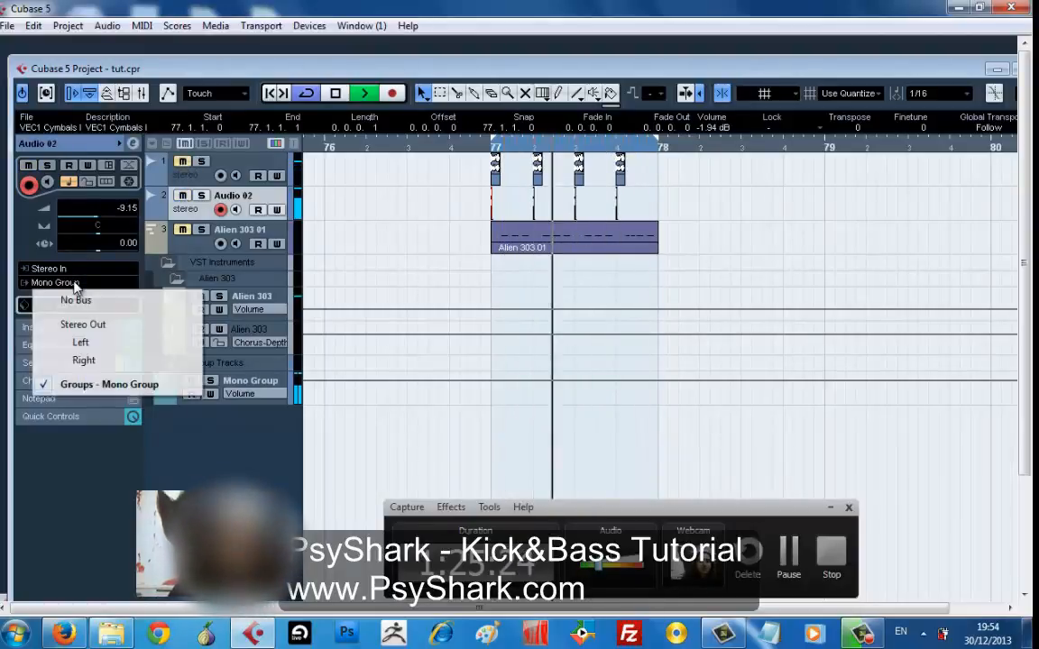
click(81, 326)
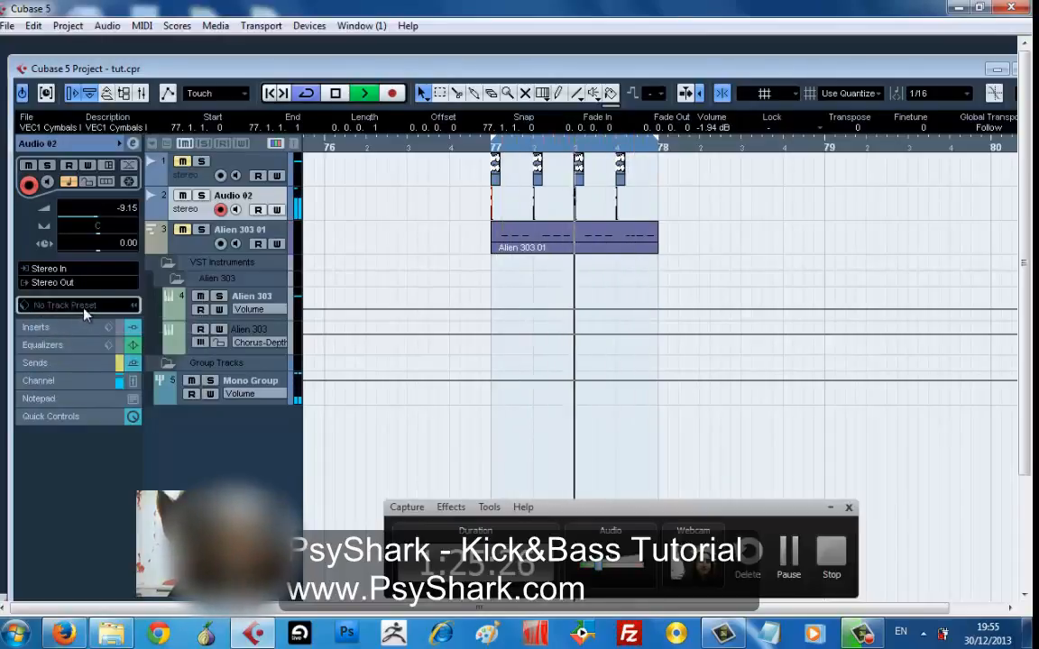
click(72, 282)
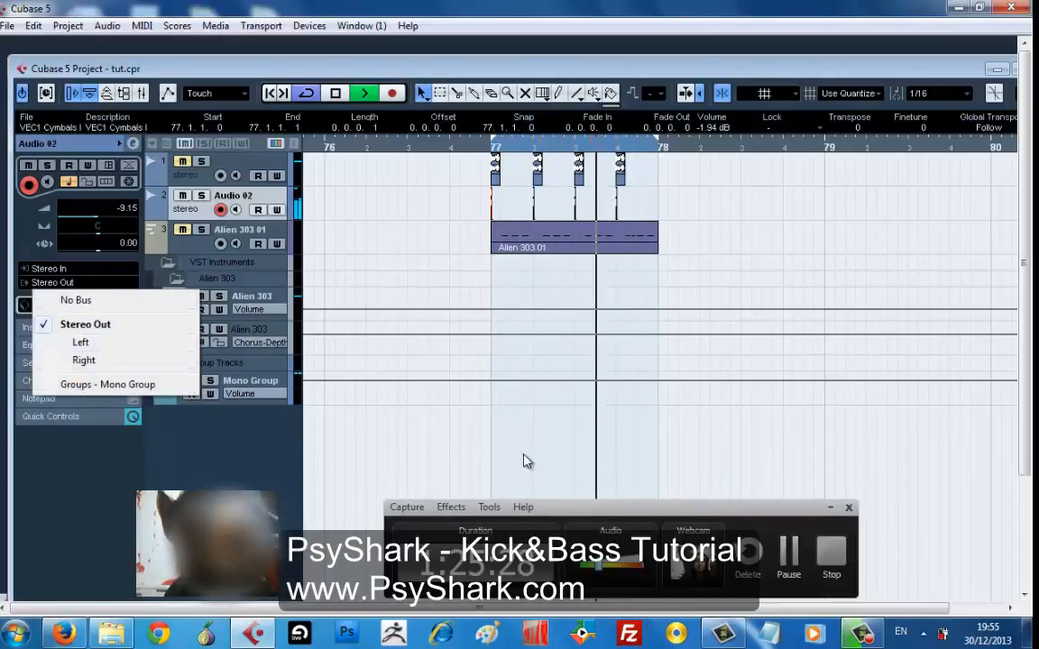
click(470, 455)
key(F3)
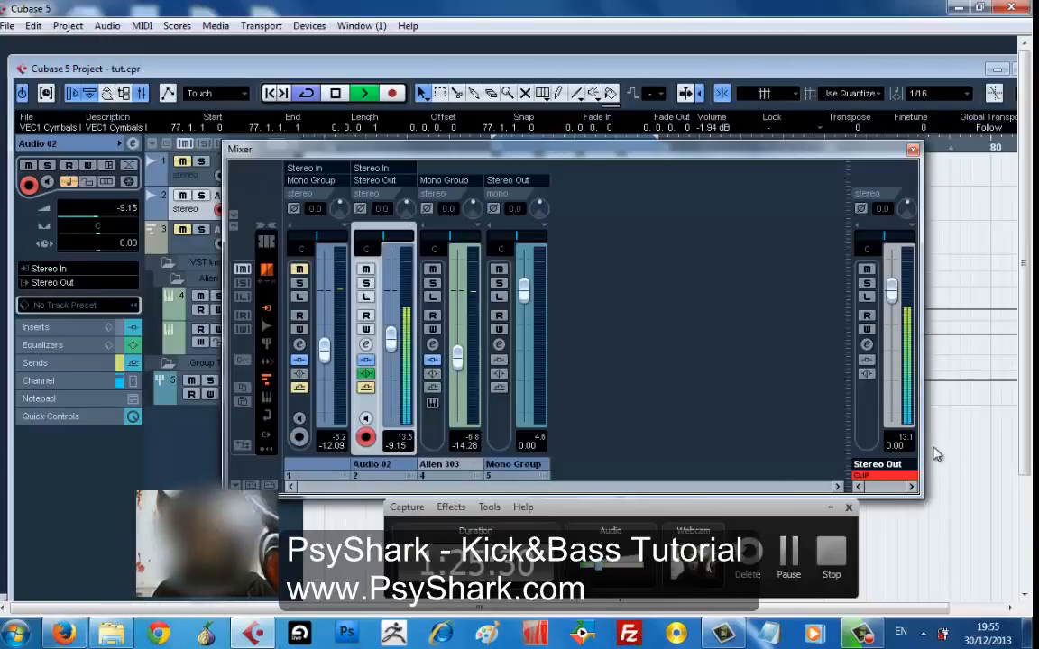
click(907, 439)
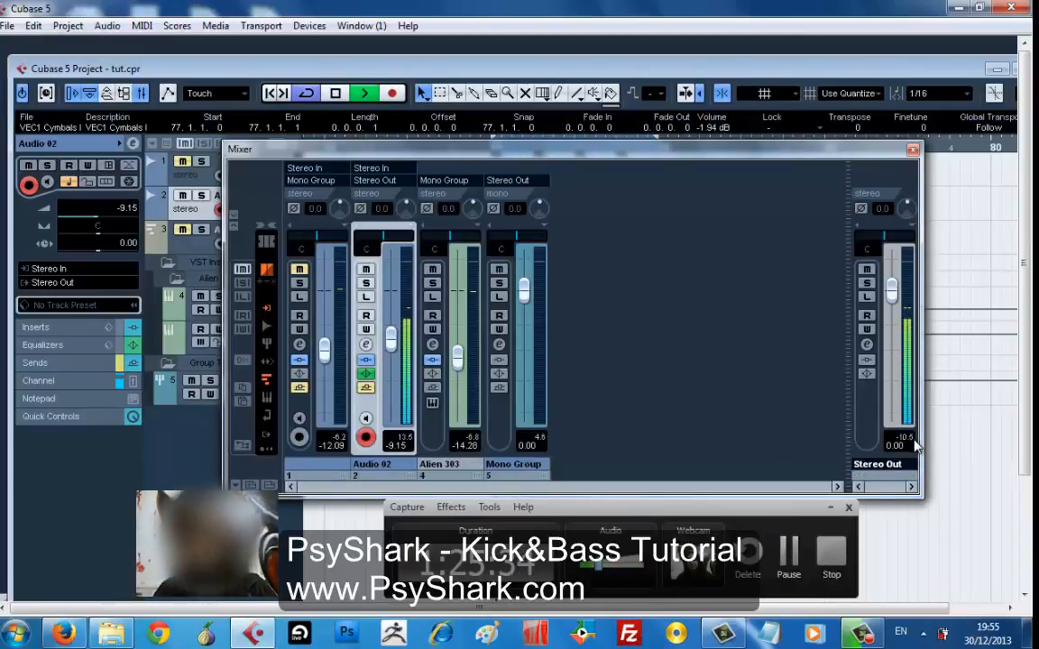
- Return Audio 02's output to Mono Group, close the Mixer, and clear all mutes before stopping playback
click(72, 285)
click(105, 386)
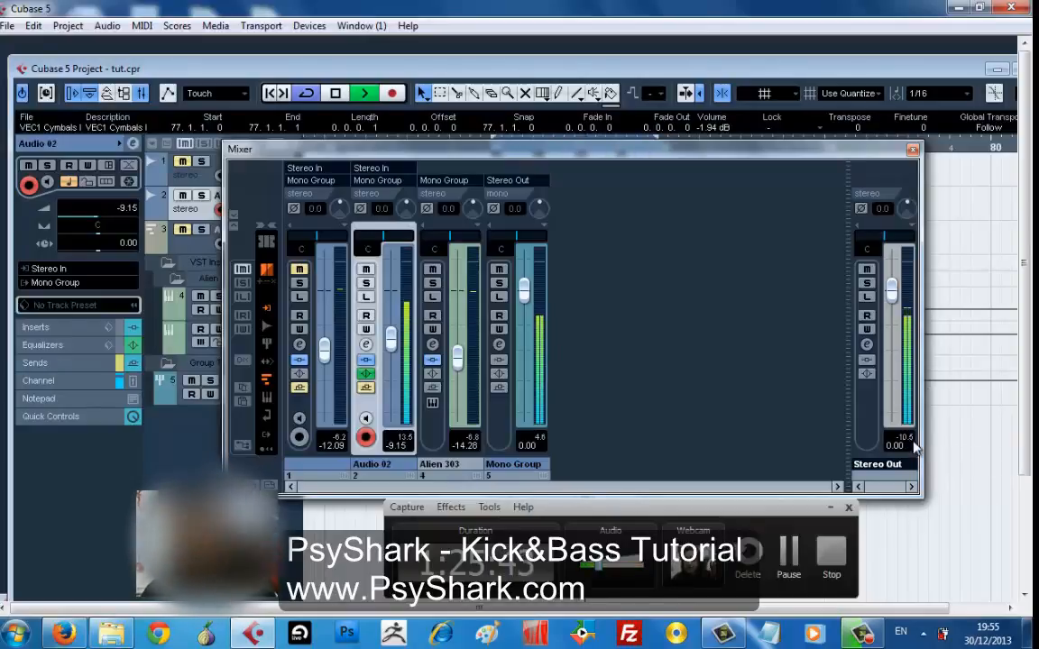
click(913, 150)
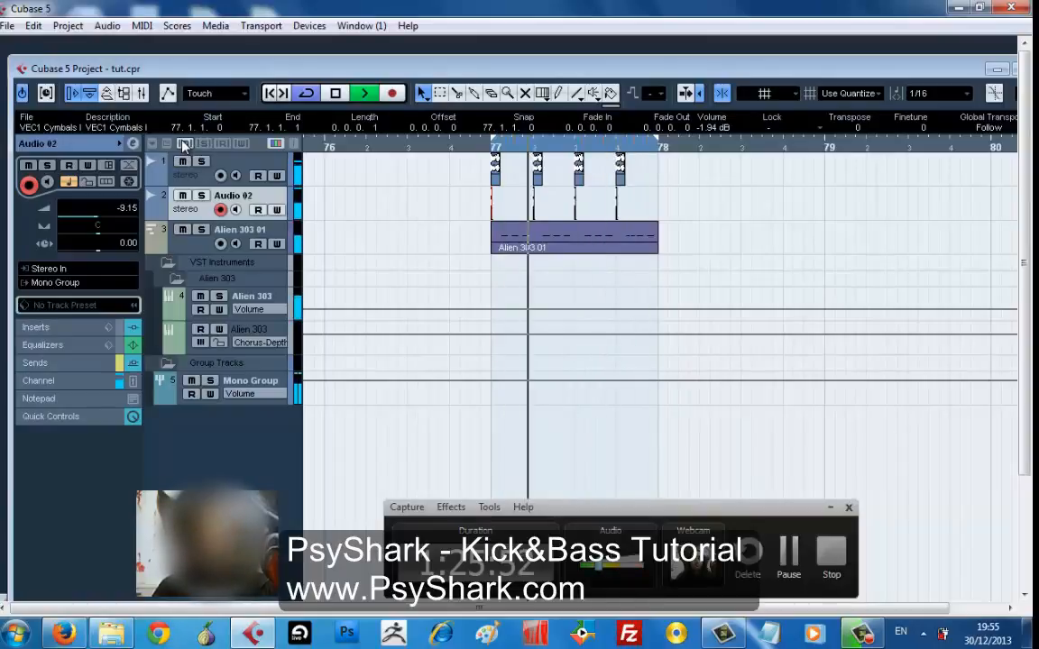
key(space)
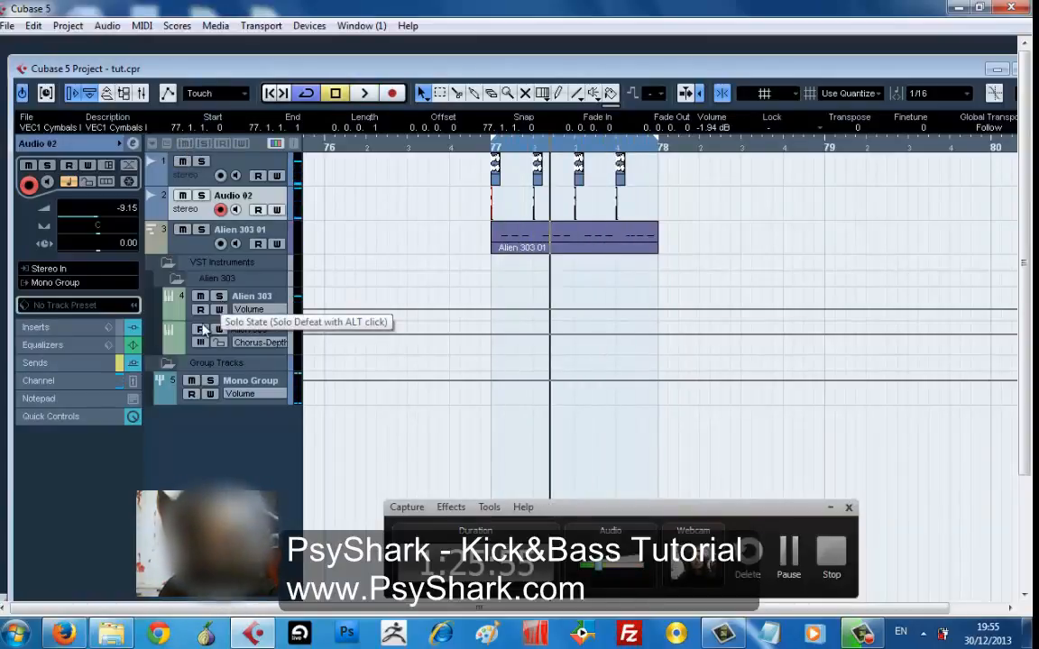
- Show the inserts of Audio 02 and add the Dynamics plug-in Compressor in insert slot 3
click(133, 331)
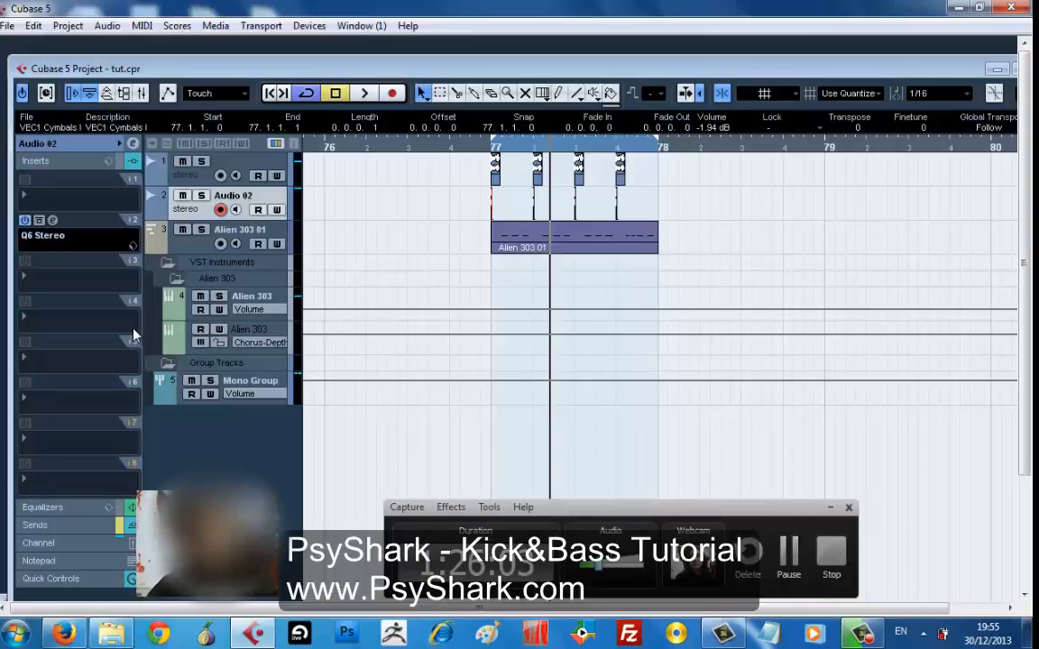
click(73, 285)
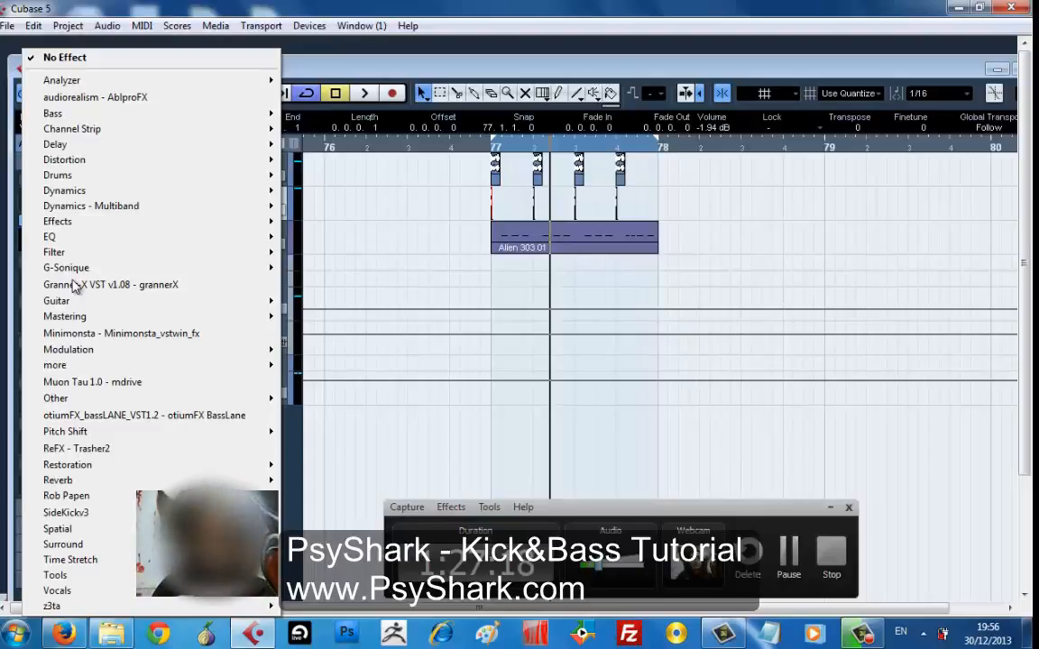
mouse_move(179, 146)
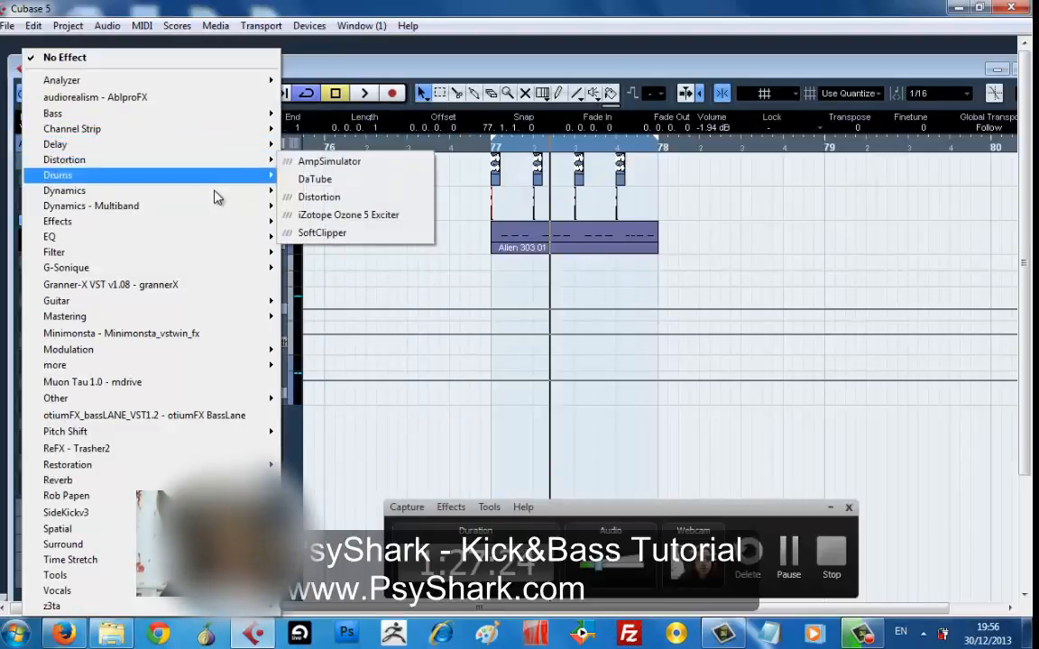
mouse_move(217, 193)
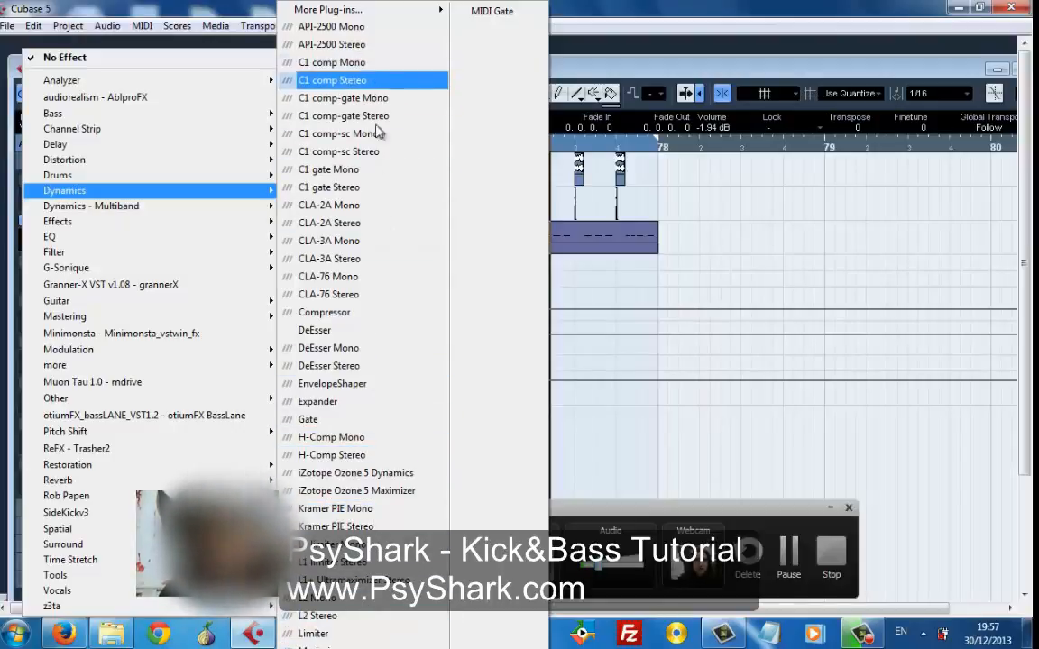
click(374, 317)
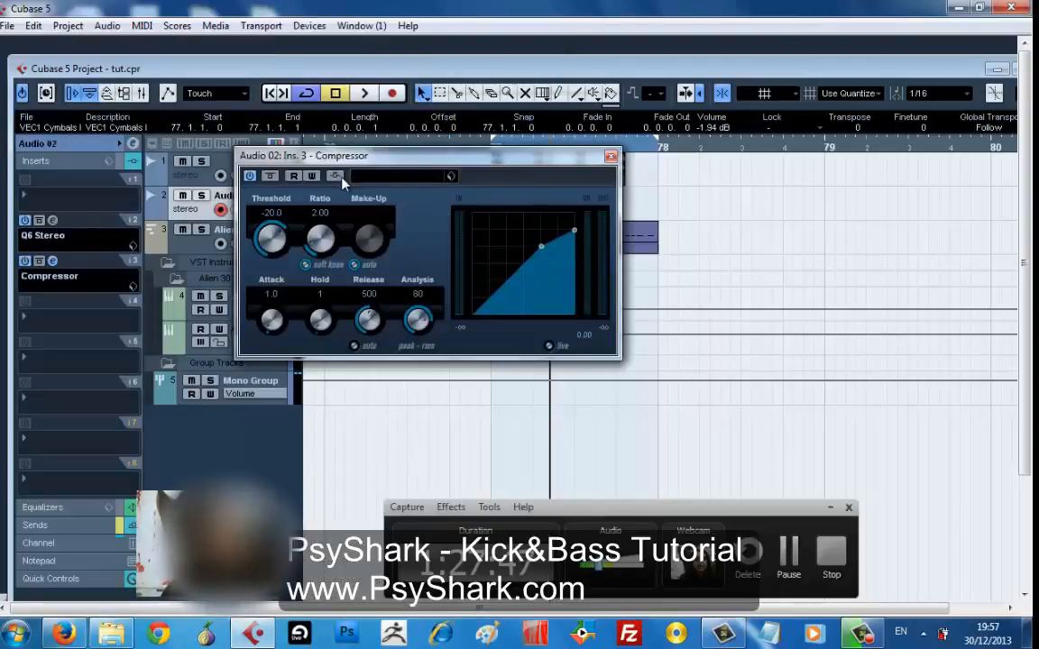
- Try the Compressor's side-chain on Audio 02 and browse the Dynamics plug-ins without replacing the insert
click(337, 177)
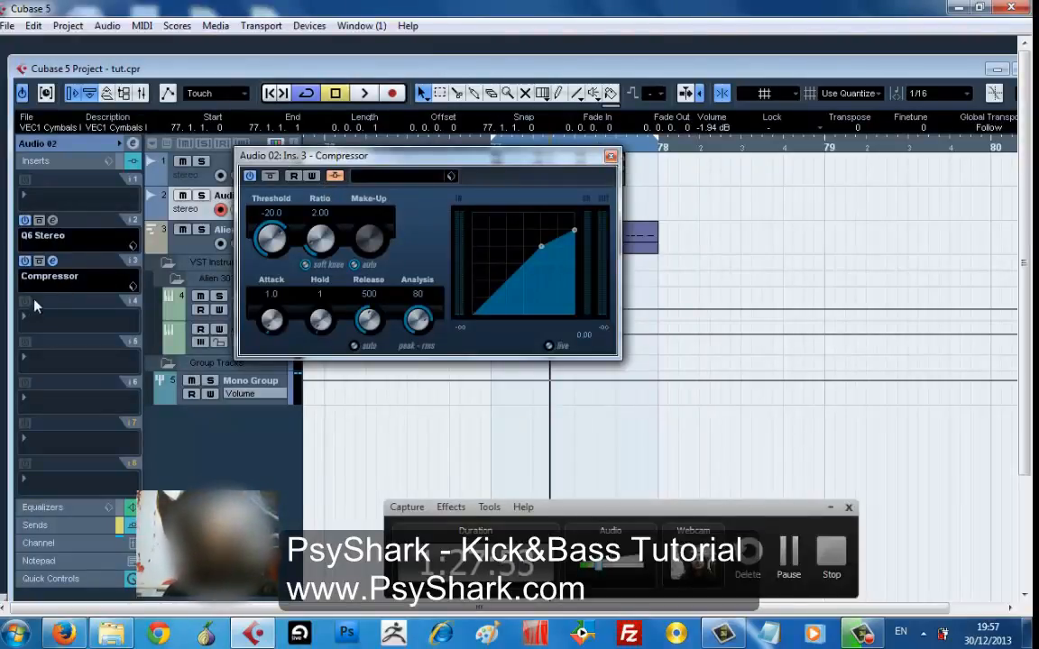
click(63, 286)
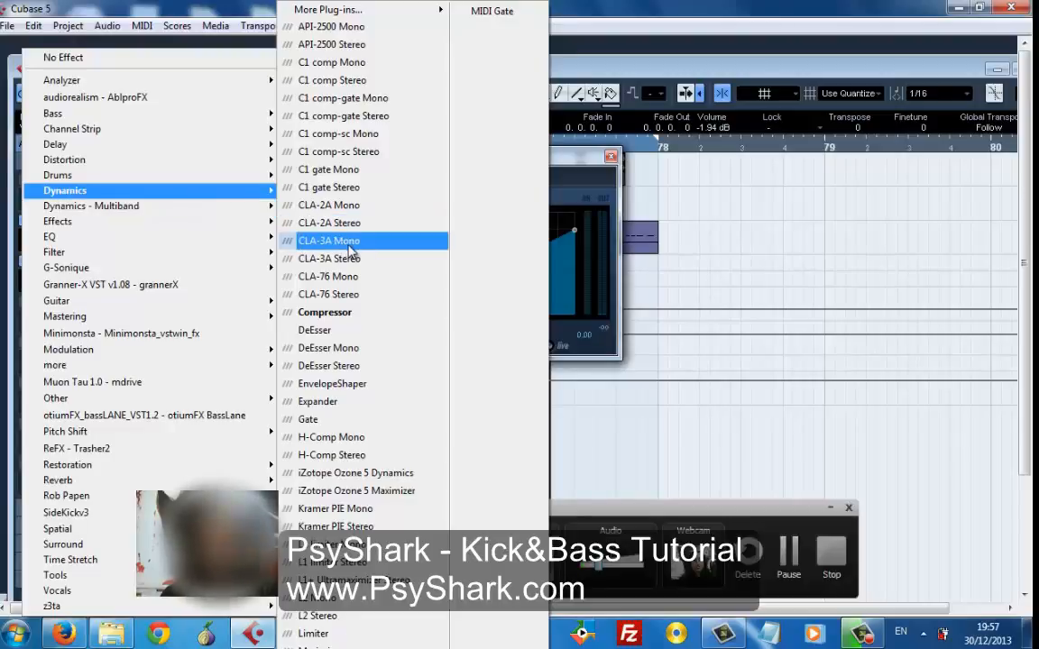
click(512, 149)
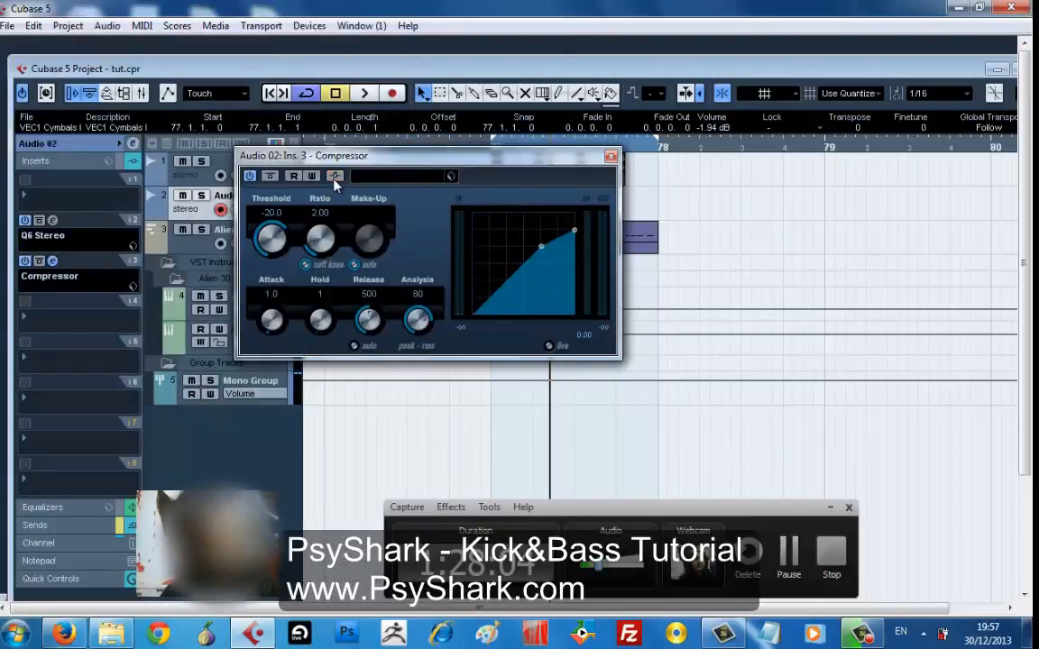
- Audition the loop through the Compressor, close its window, stop playback, and bypass the Compressor on Audio 02
key(space)
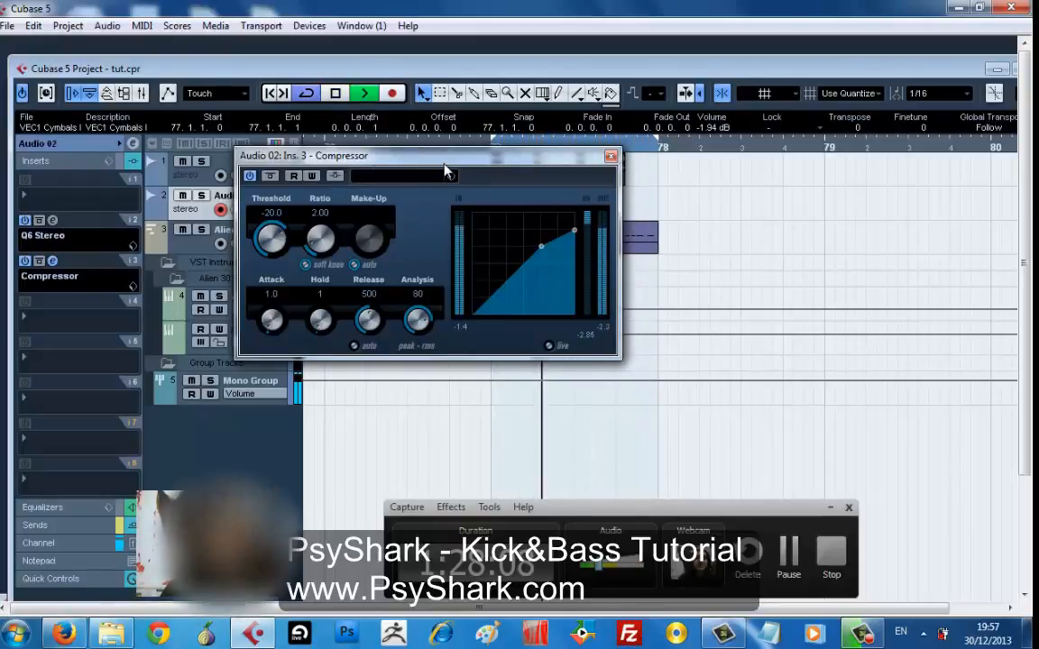
drag(445, 169, 478, 211)
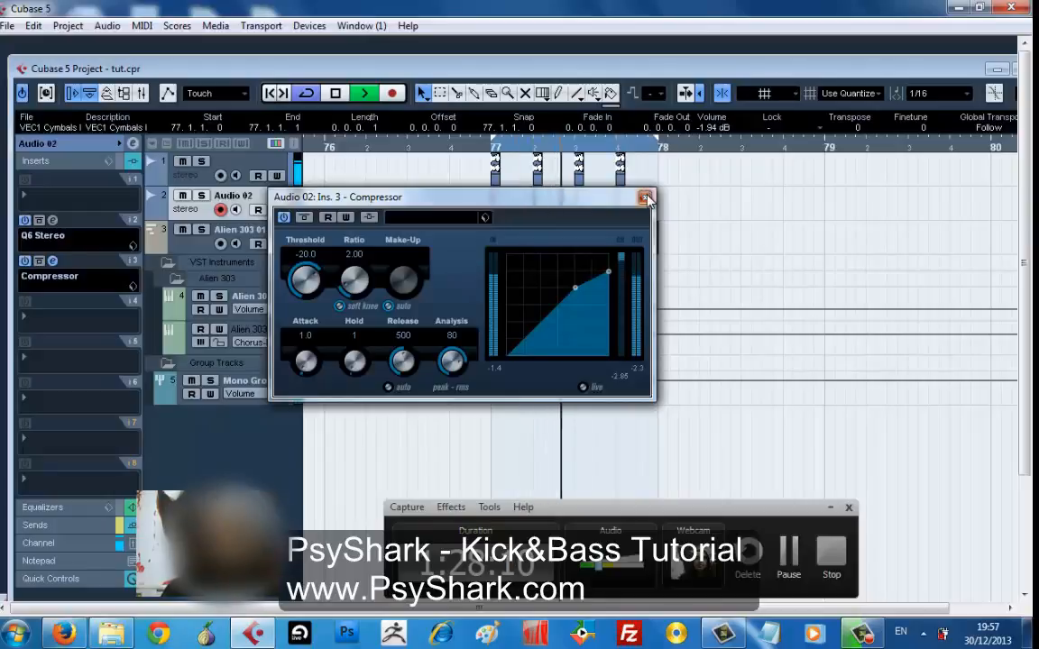
click(645, 196)
key(space)
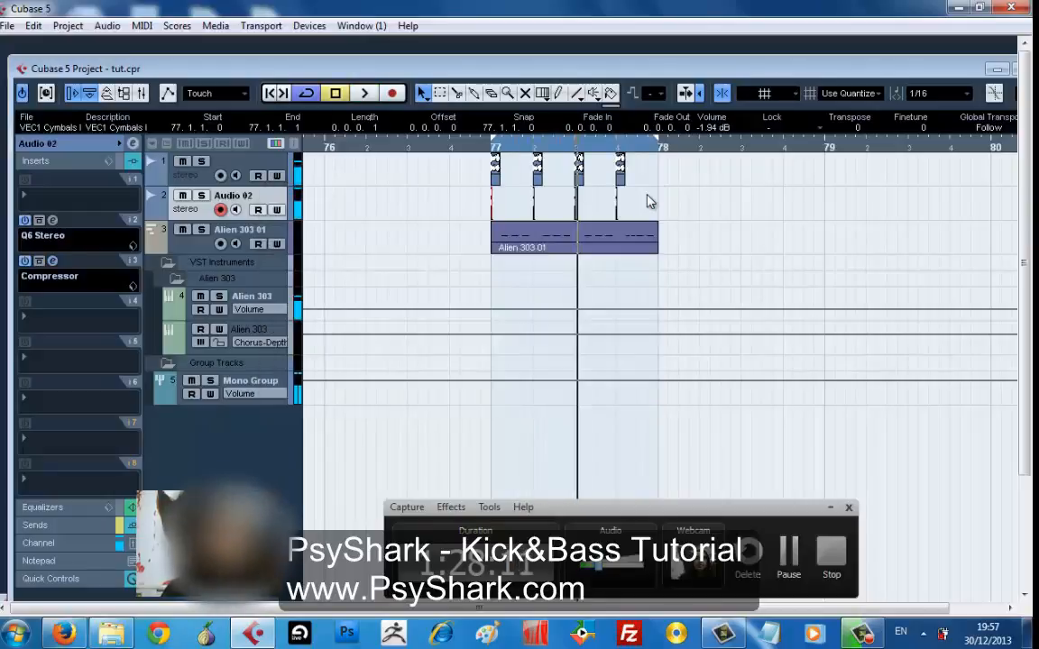
click(60, 278)
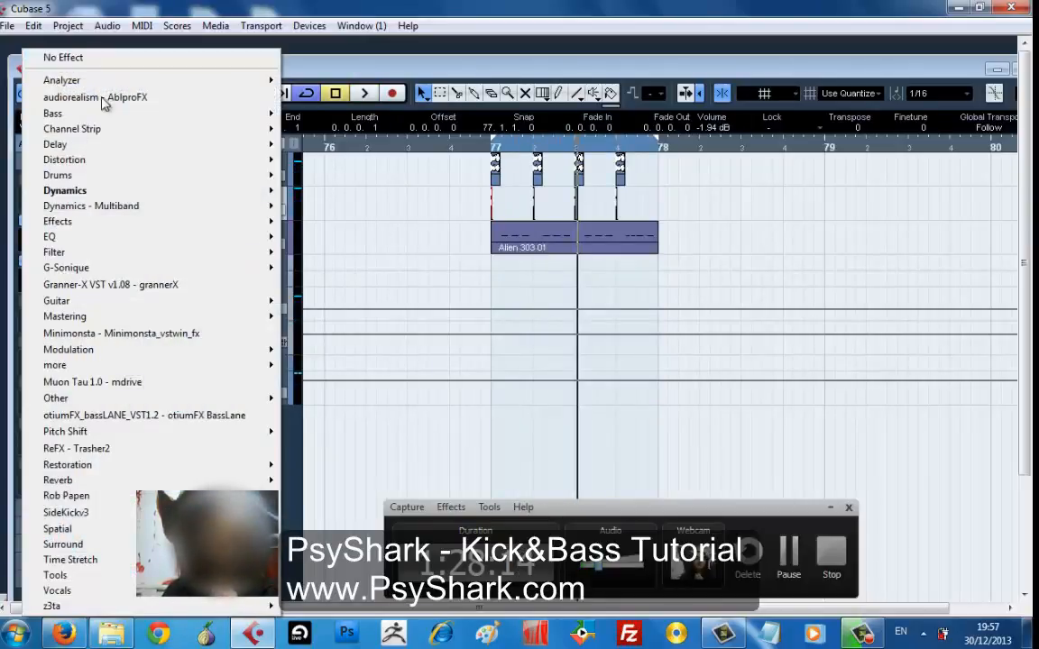
click(394, 271)
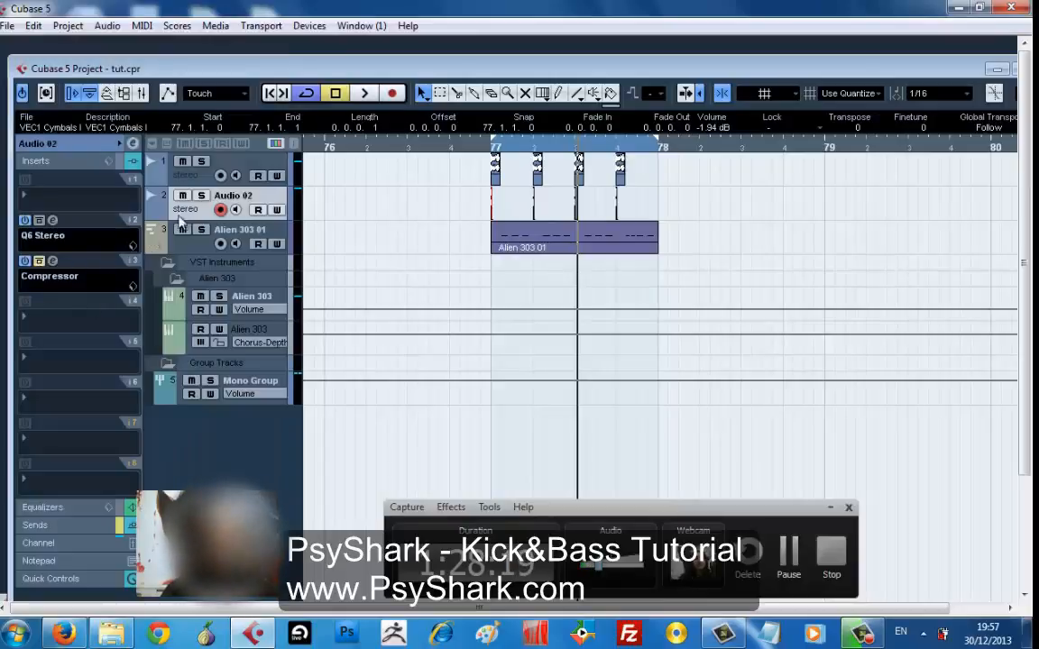
- Solo the Alien 303 channel, play the loop, and show the channel's inserts
click(217, 278)
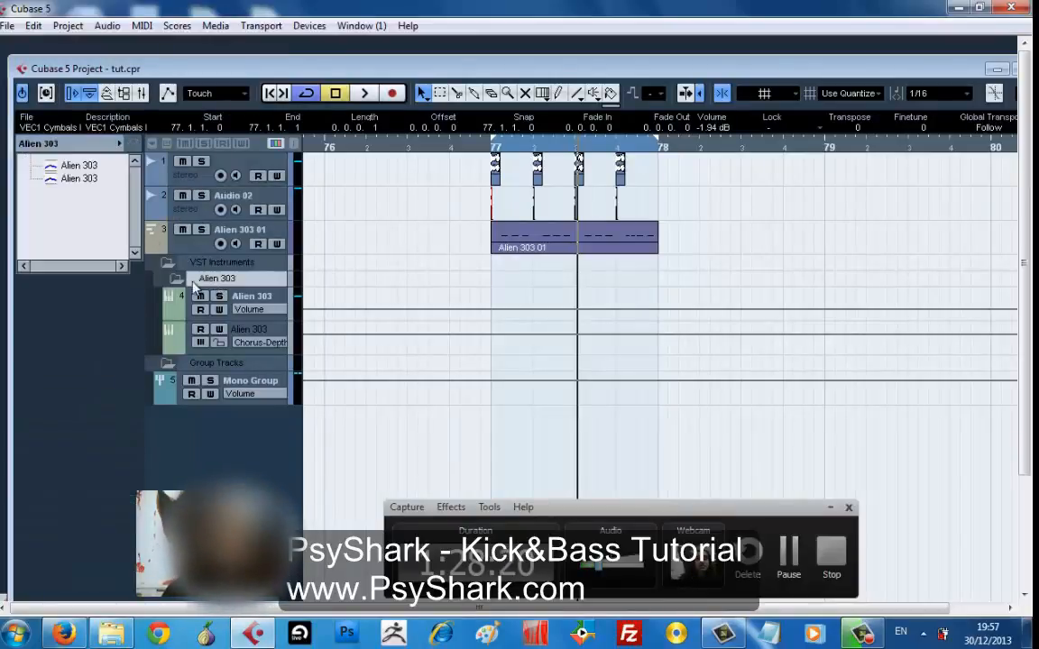
click(219, 297)
key(space)
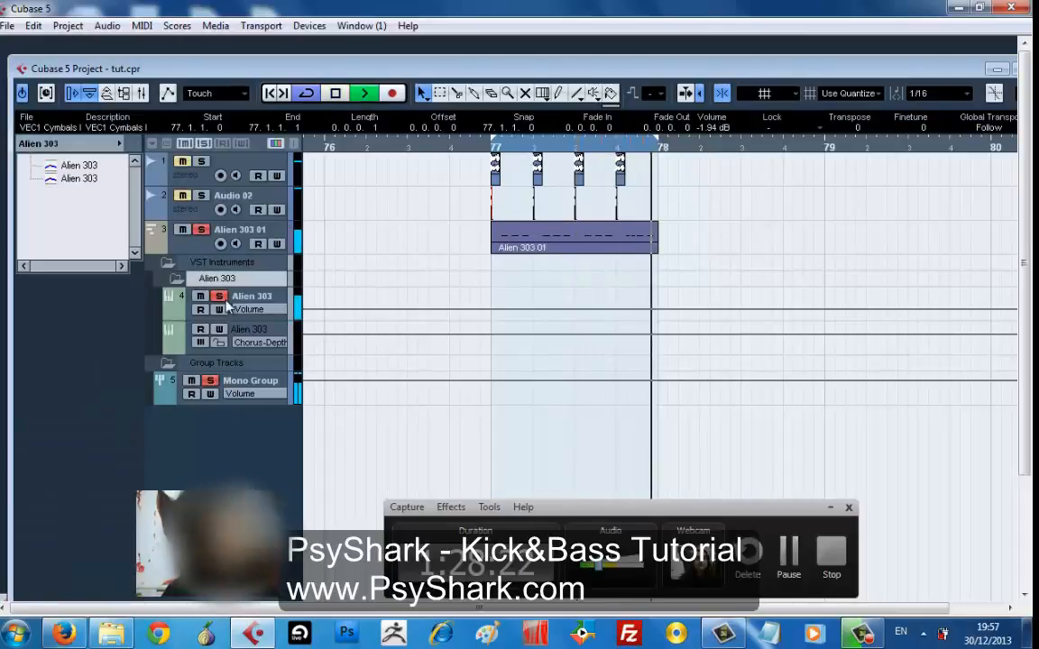
click(176, 310)
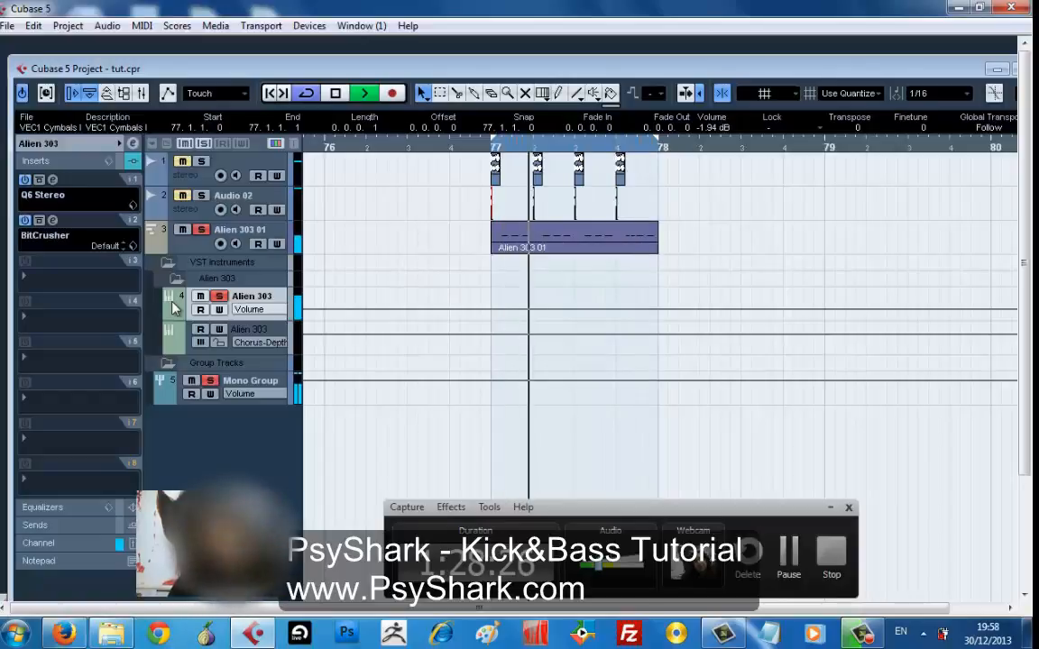
click(63, 284)
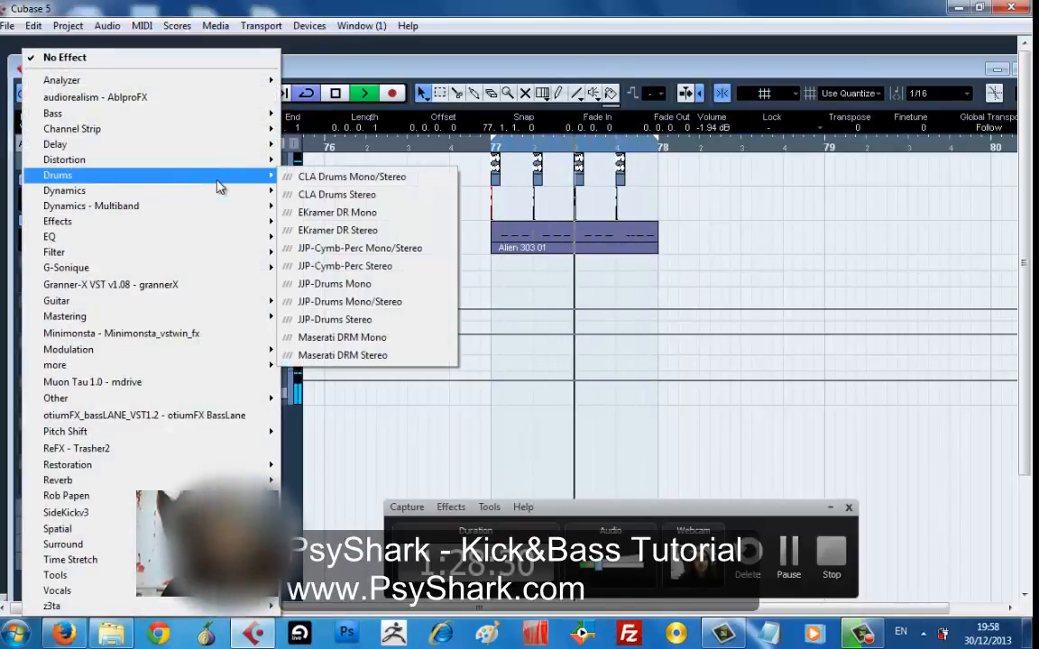
mouse_move(181, 159)
click(487, 277)
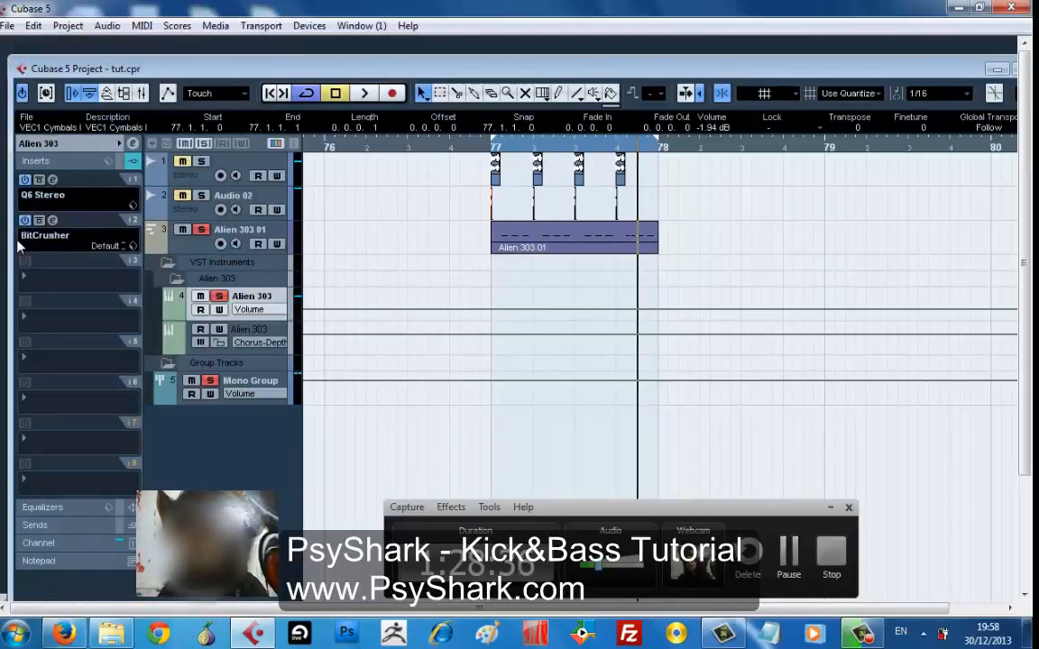
- Add the Bass plug-in RBass Stereo in insert slot 3 of the Alien 303 channel
click(57, 253)
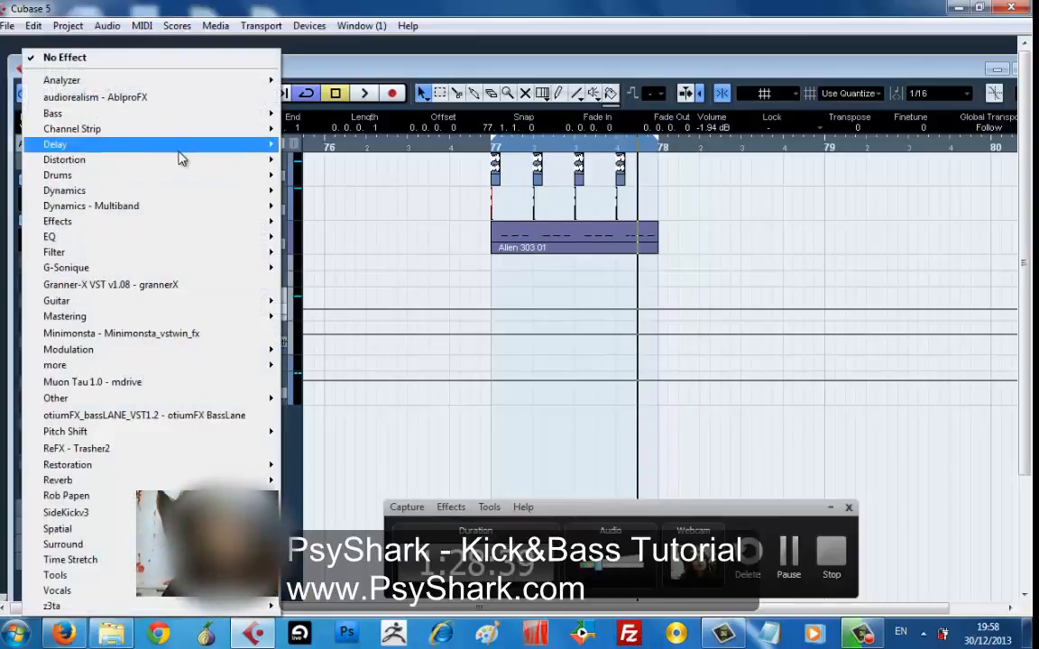
mouse_move(232, 176)
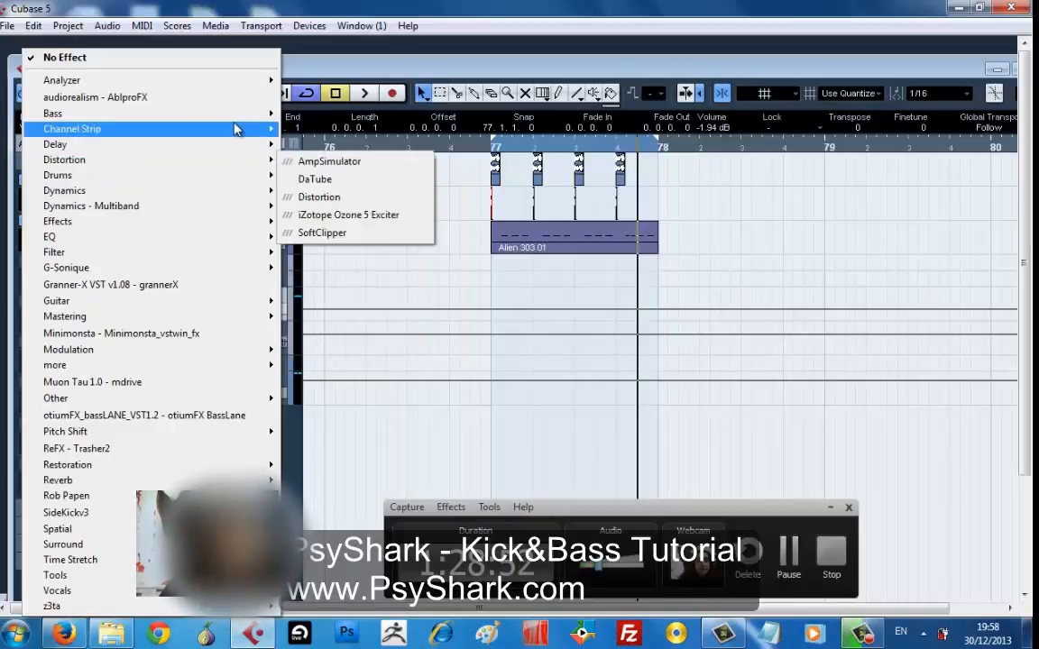
mouse_move(236, 114)
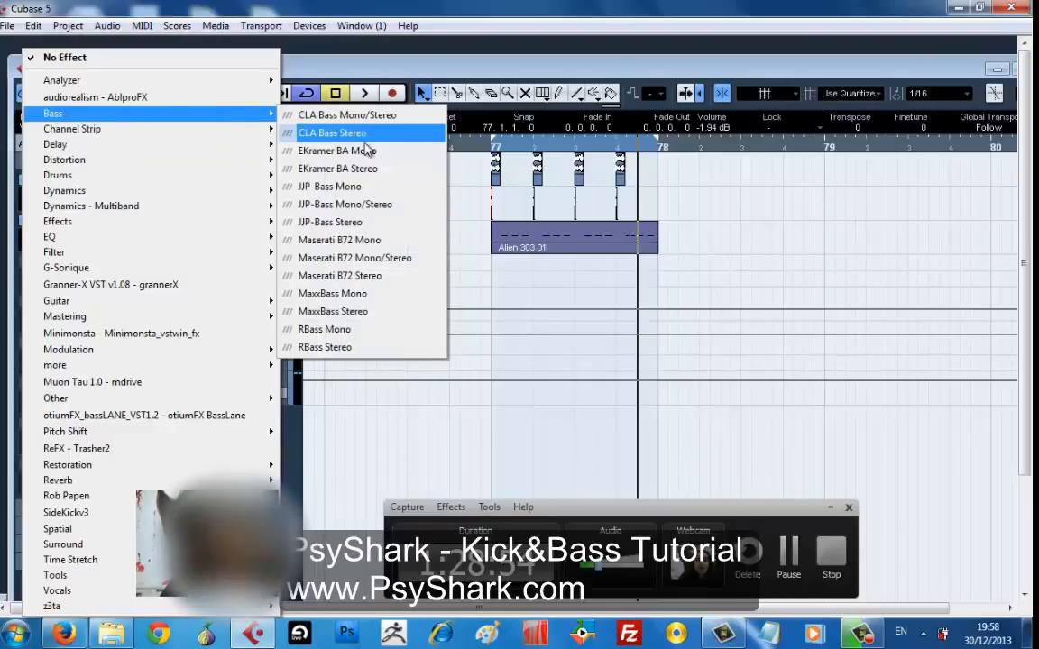
click(376, 351)
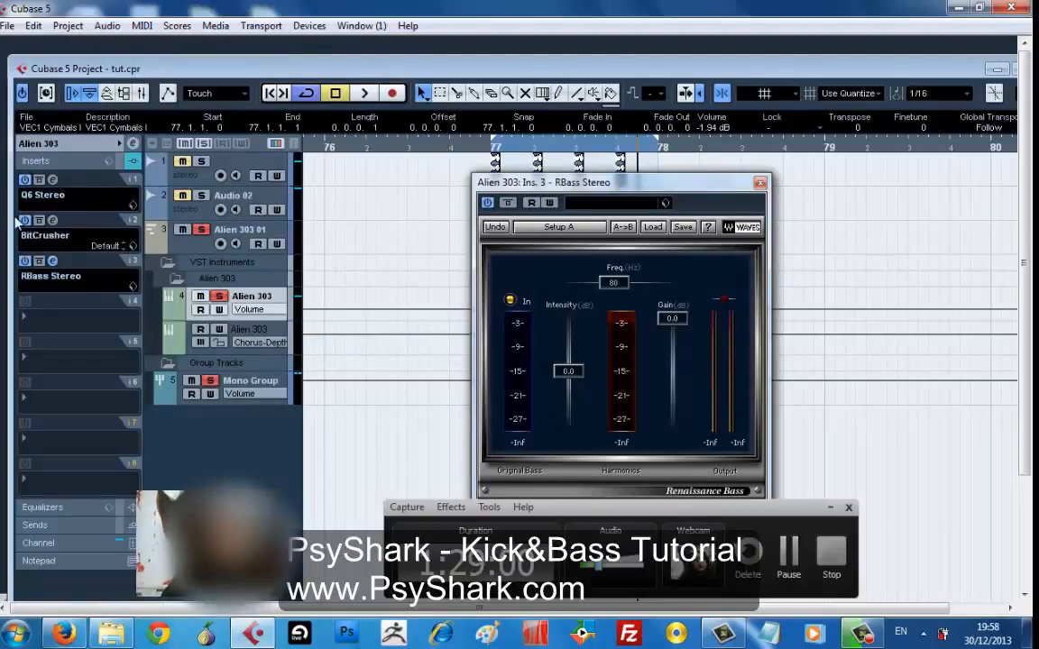
- Replace RBass Stereo with the Bass plug-in MaxxBass Stereo in insert slot 3 of Alien 303
click(70, 281)
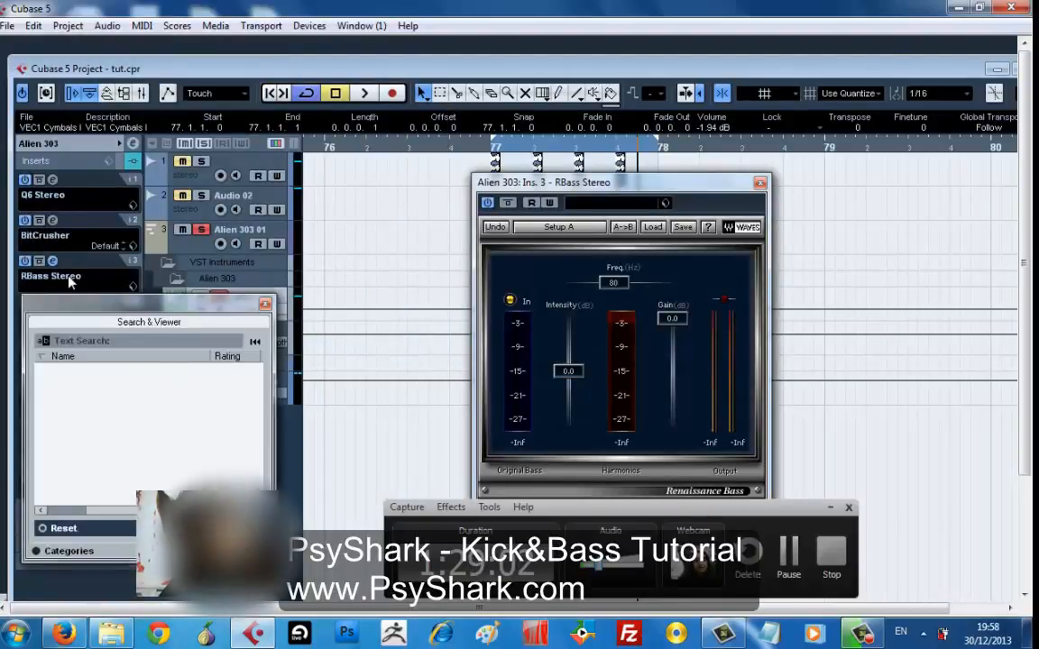
click(69, 278)
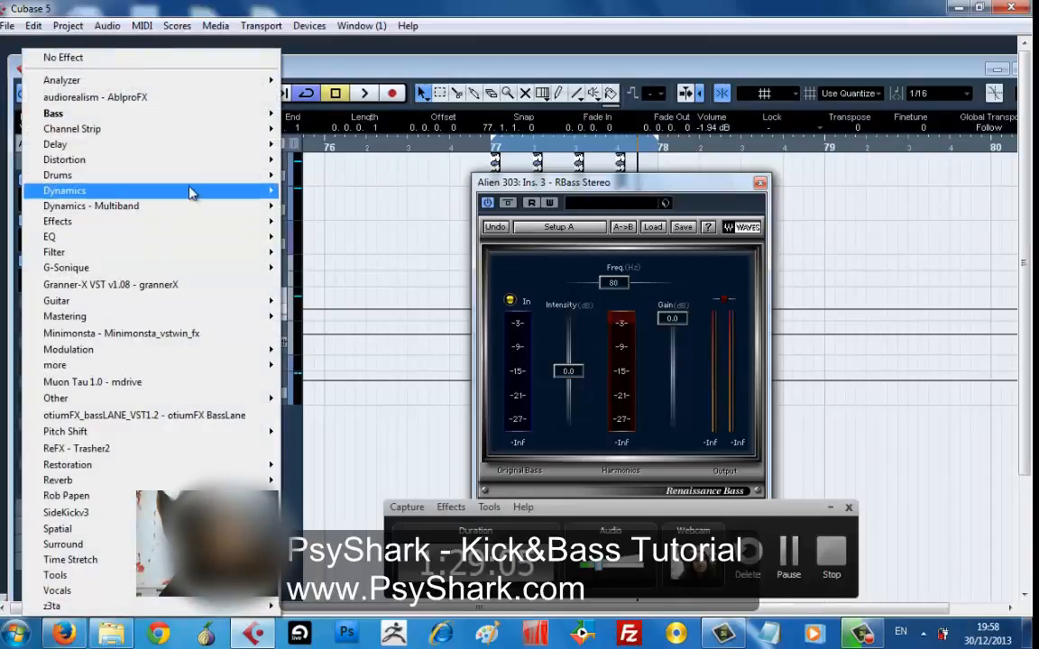
mouse_move(204, 113)
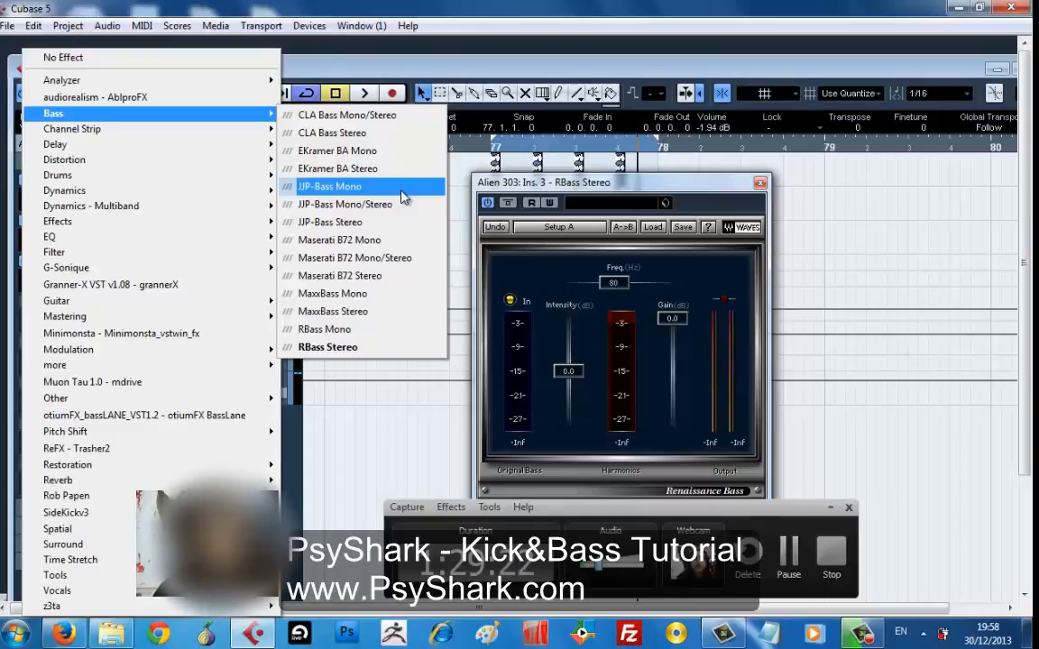
click(365, 312)
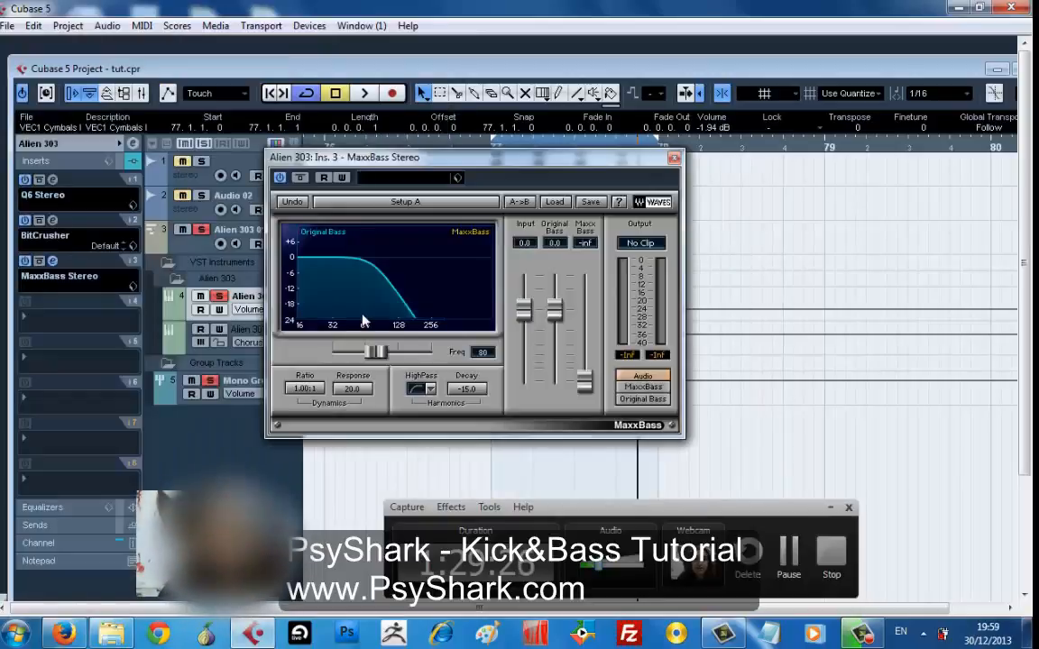
- Audition the loop through MaxxBass on Alien 303, stop playback, and move the plug-in window clear of the track events
click(365, 93)
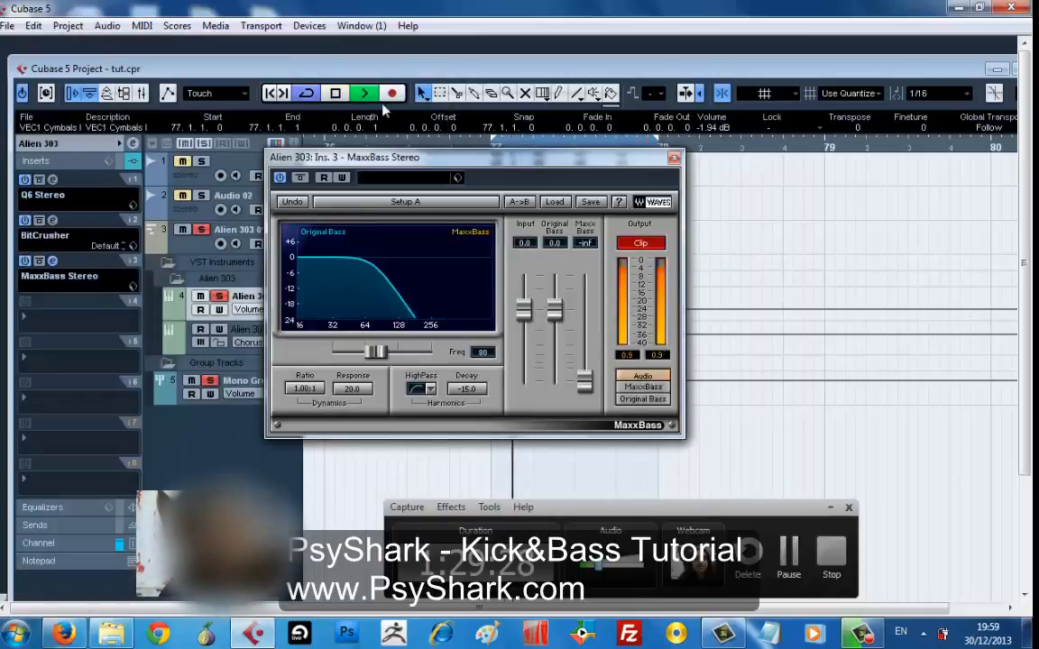
drag(431, 160, 482, 100)
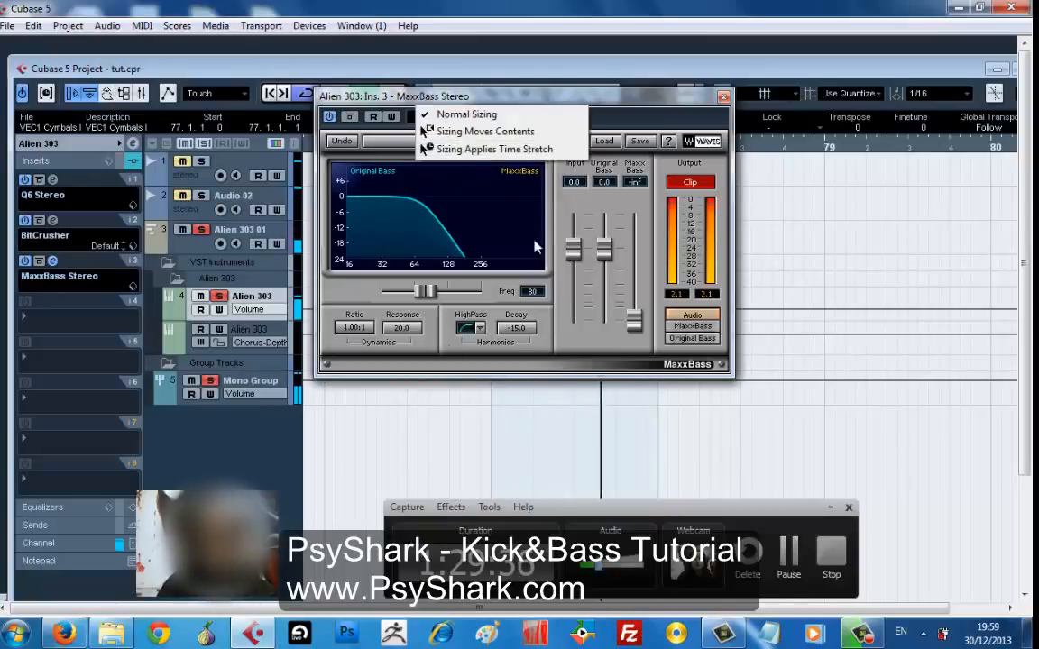
click(559, 106)
drag(560, 105, 704, 179)
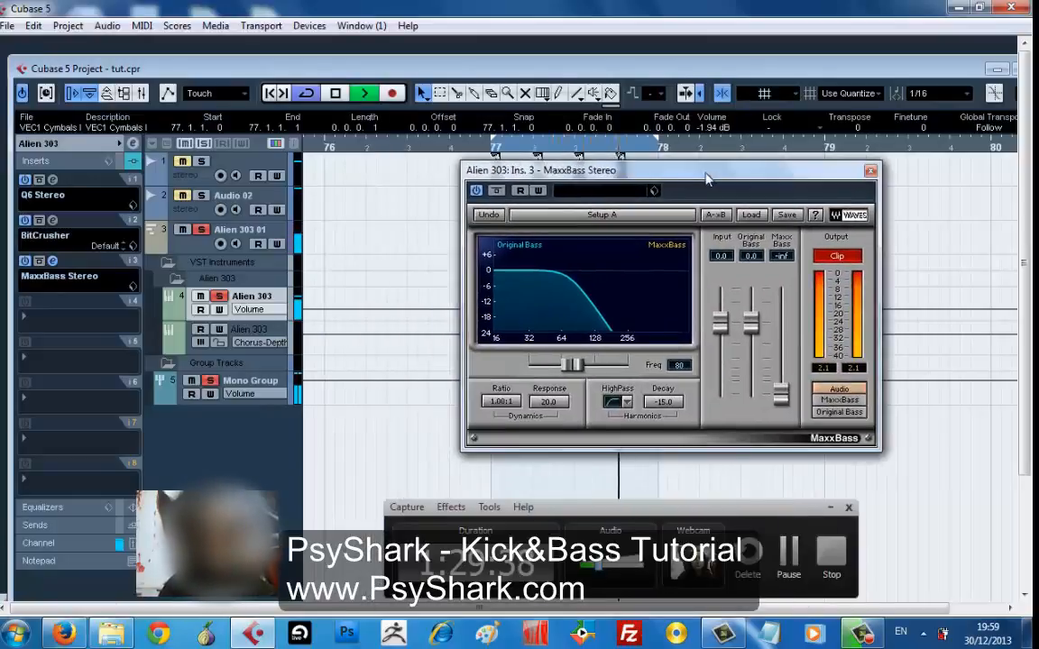
key(space)
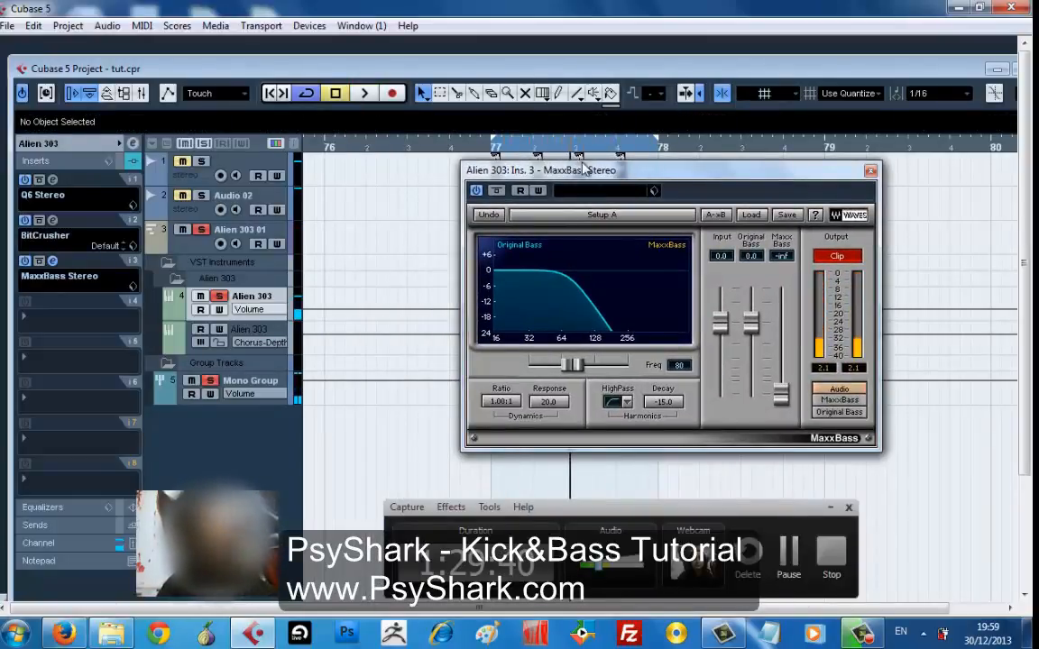
drag(584, 170, 536, 288)
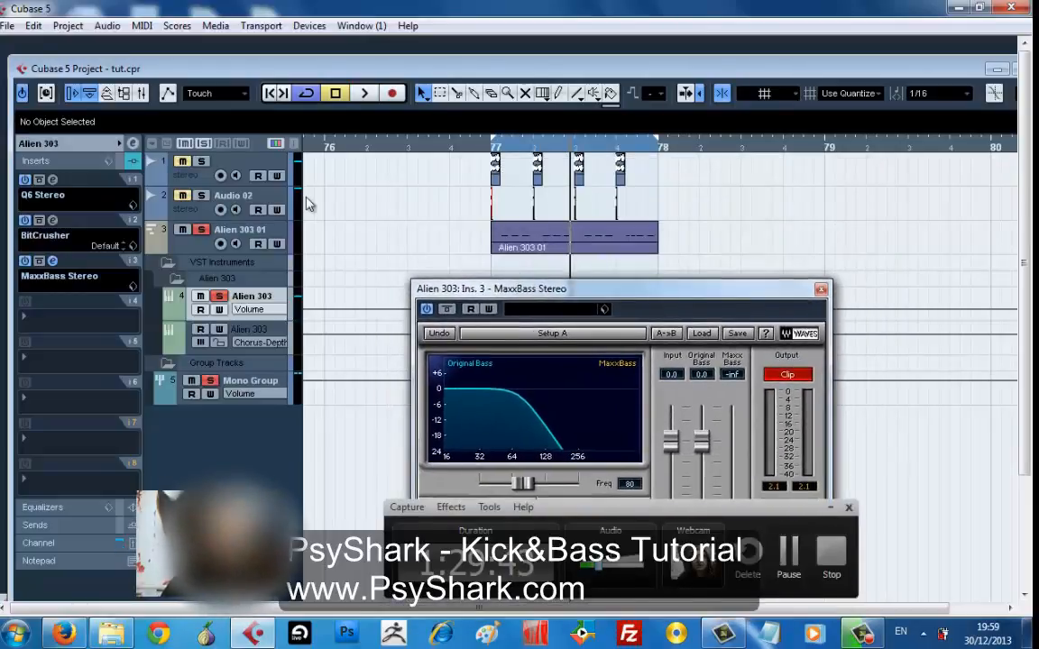
- Select the Alien 303 01 MIDI track, play the loop, return to the Alien 303 channel's inserts, and stop playback
click(281, 233)
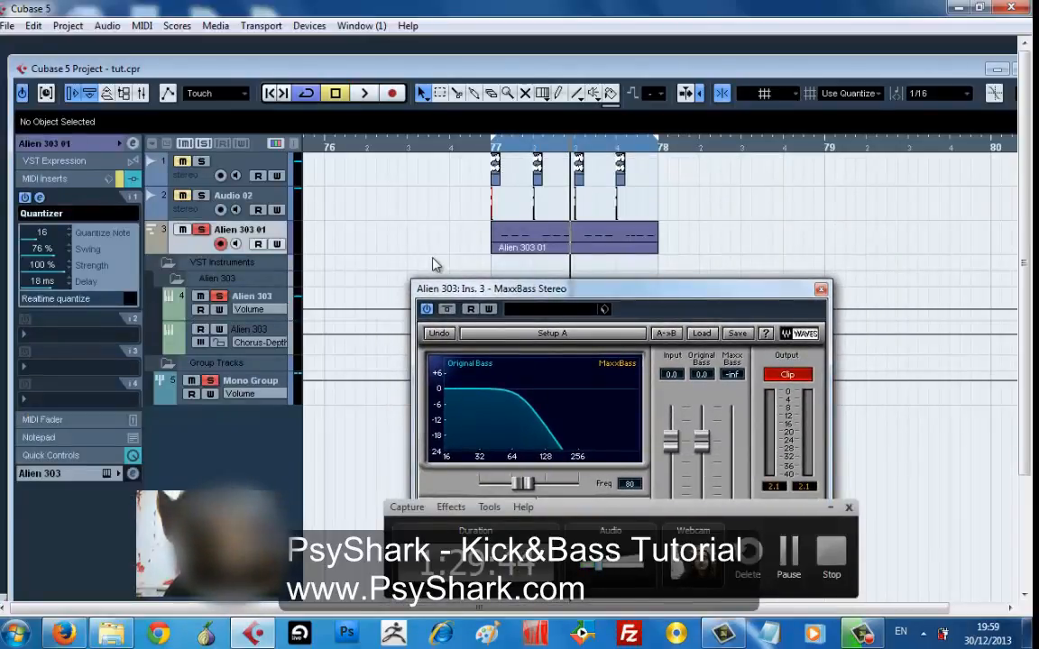
drag(487, 289, 456, 234)
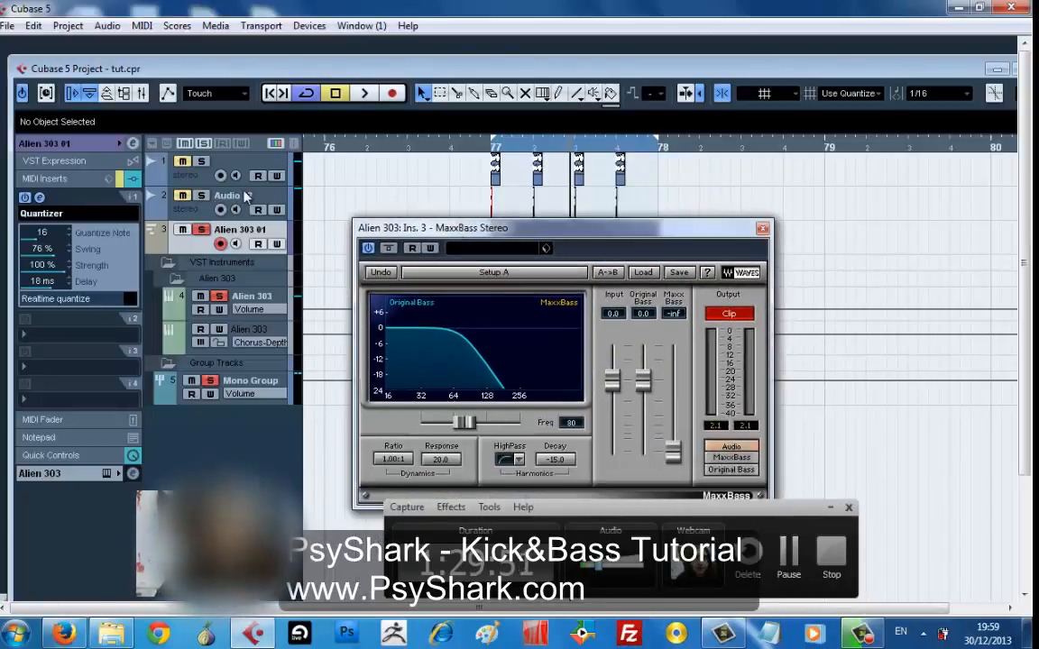
key(space)
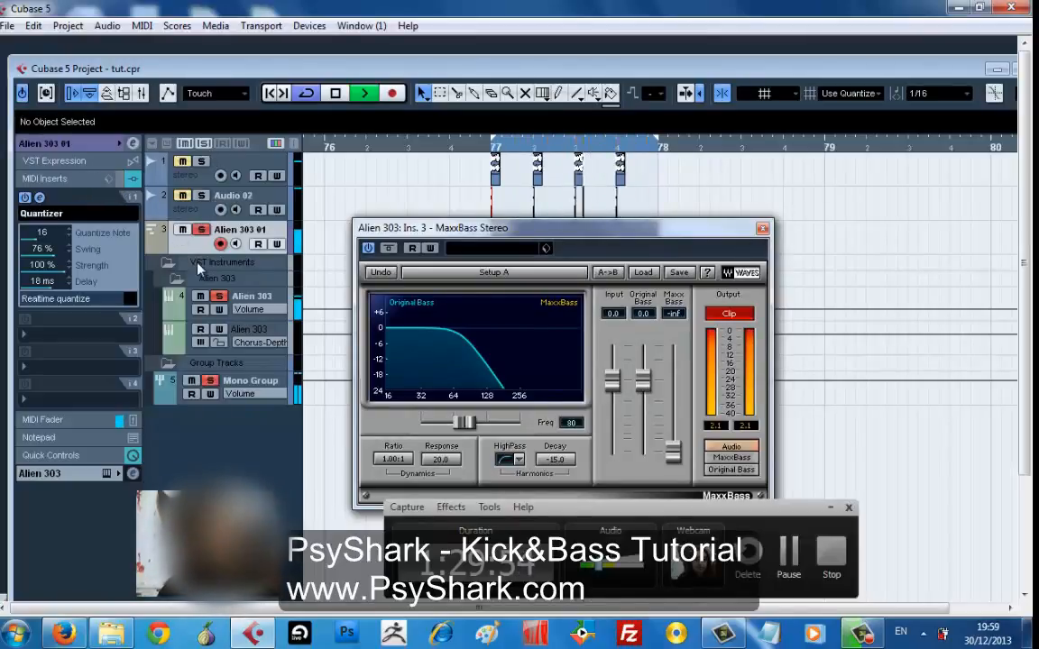
click(257, 300)
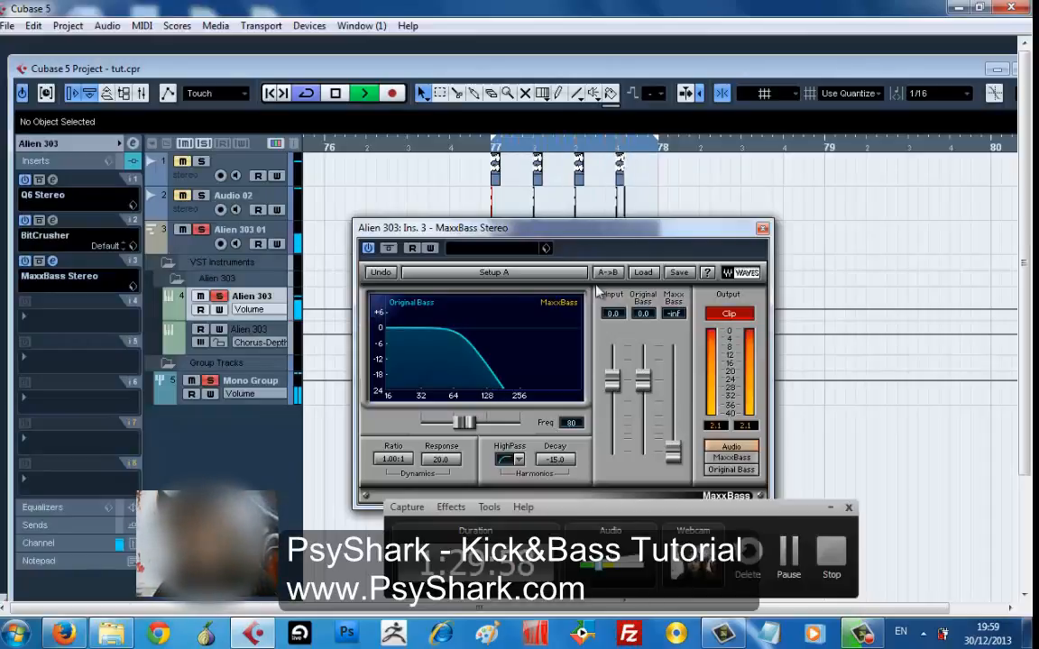
key(space)
- Load the factory preset Dies Bassum in MaxxBass and audition the loop with it
click(643, 272)
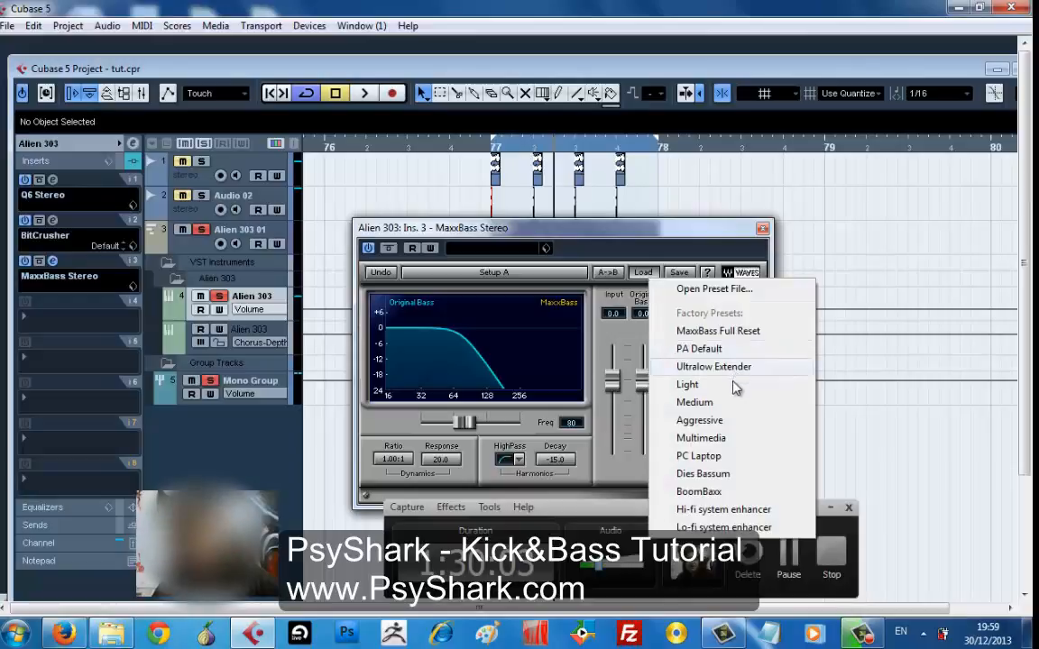
click(724, 478)
key(space)
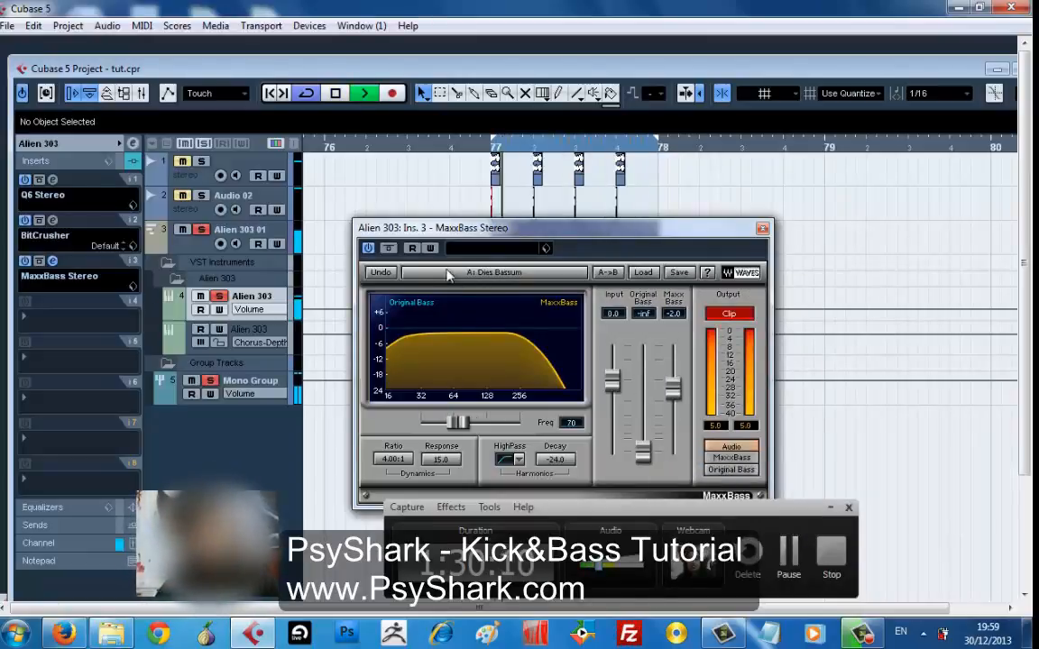
click(411, 249)
click(411, 249)
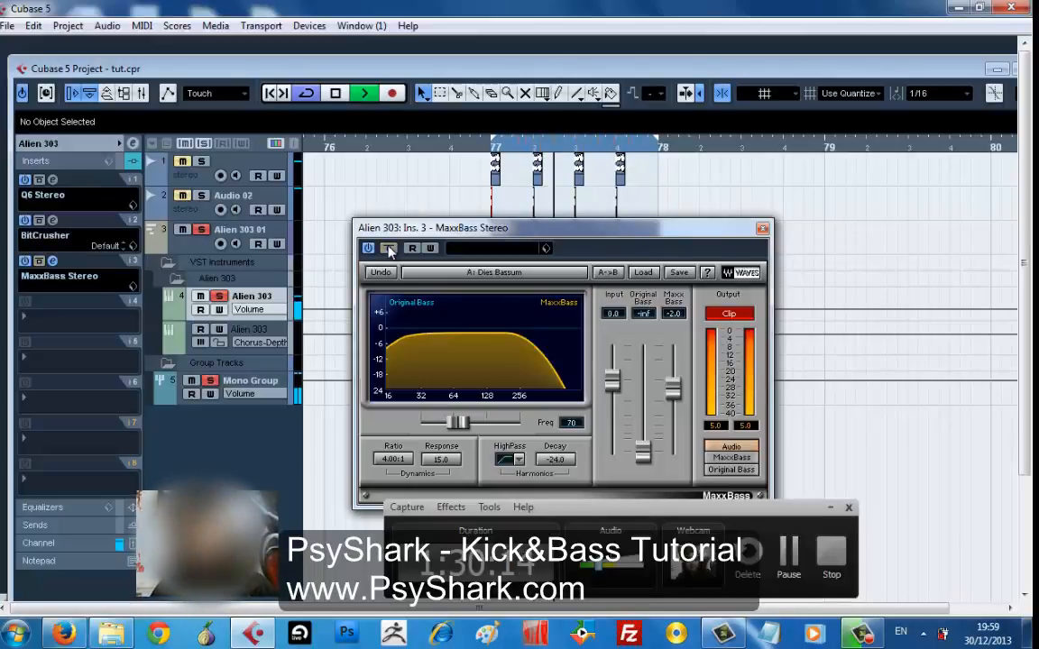
key(space)
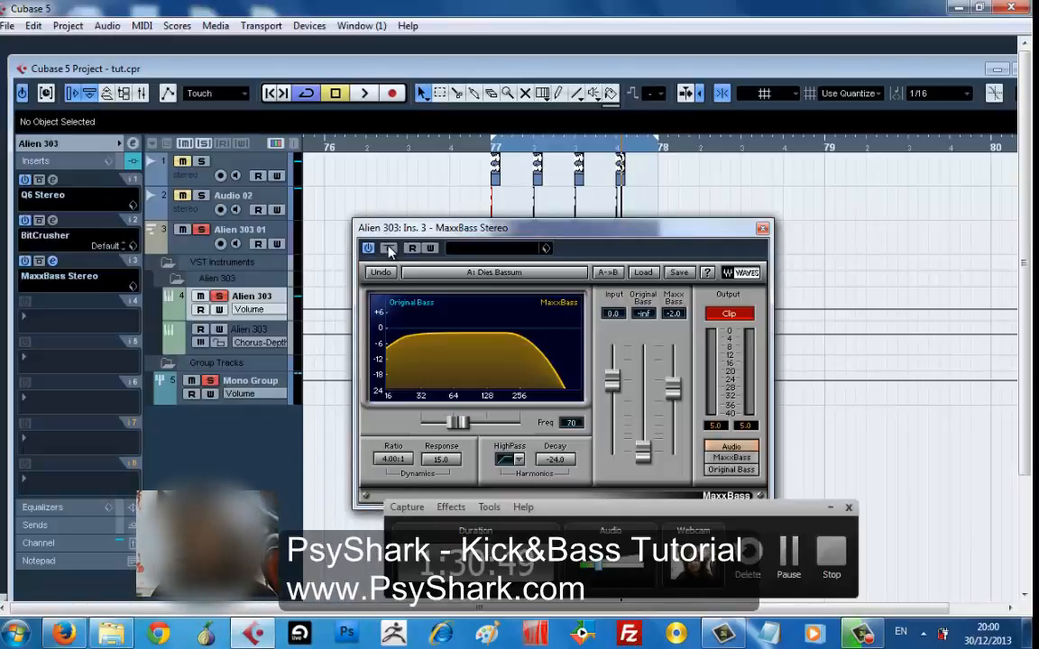
- Play the loop and compare the MaxxBass and Original Bass monitor signals, then restore monitoring to Audio
key(space)
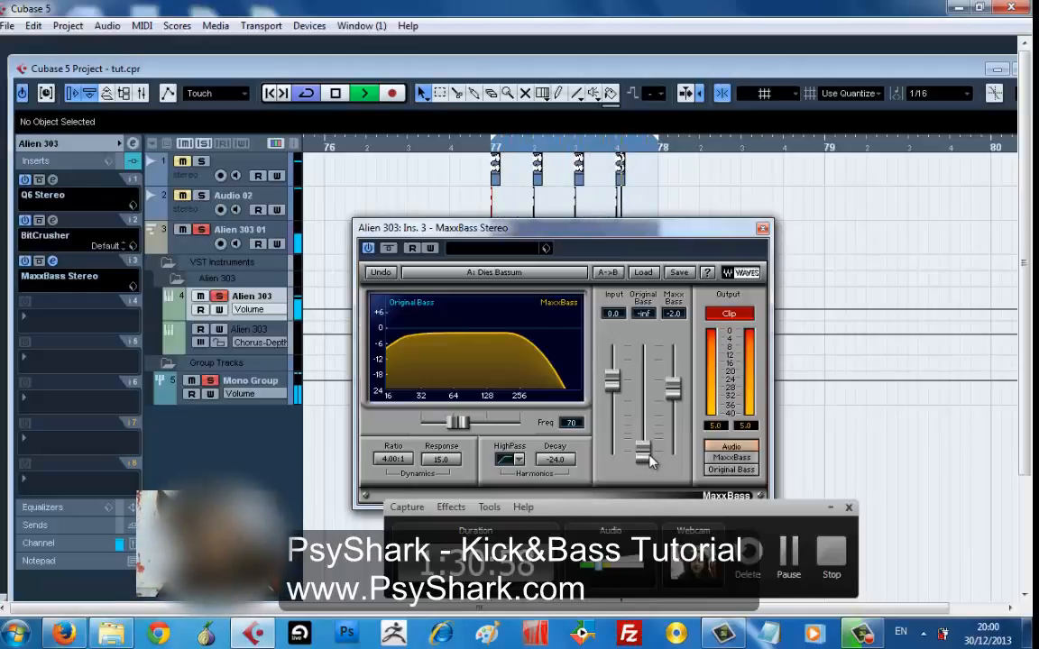
drag(651, 461, 678, 469)
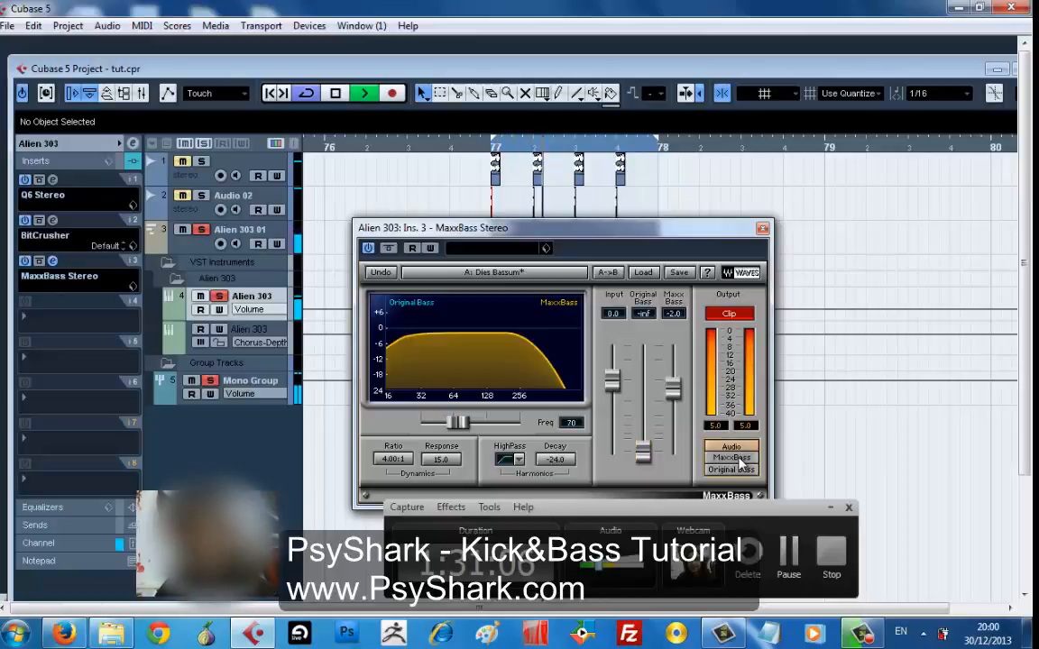
click(731, 458)
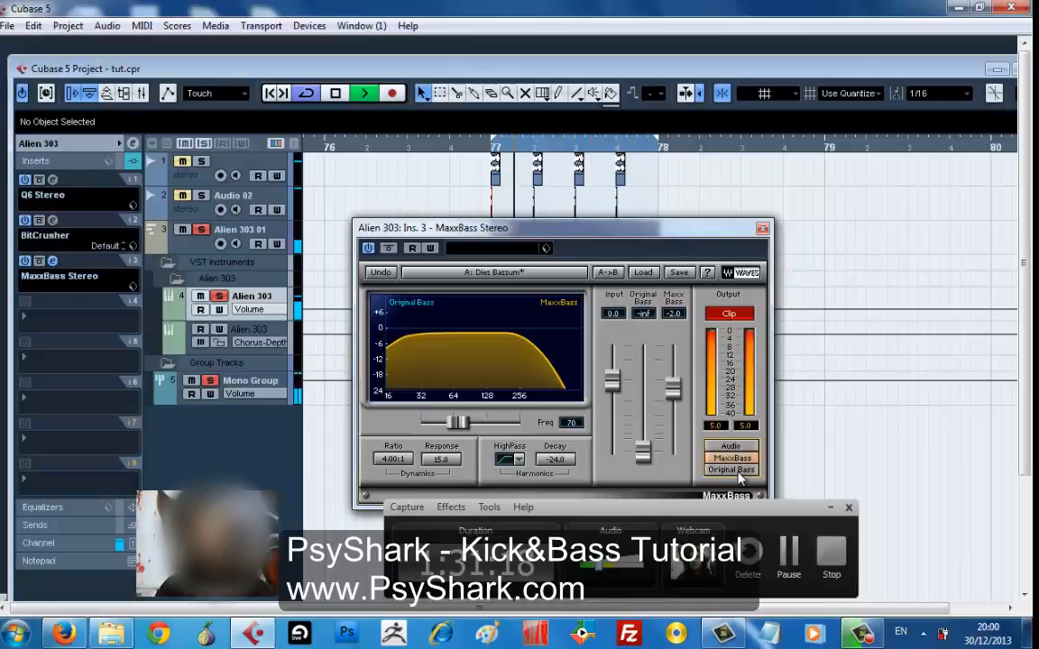
click(734, 469)
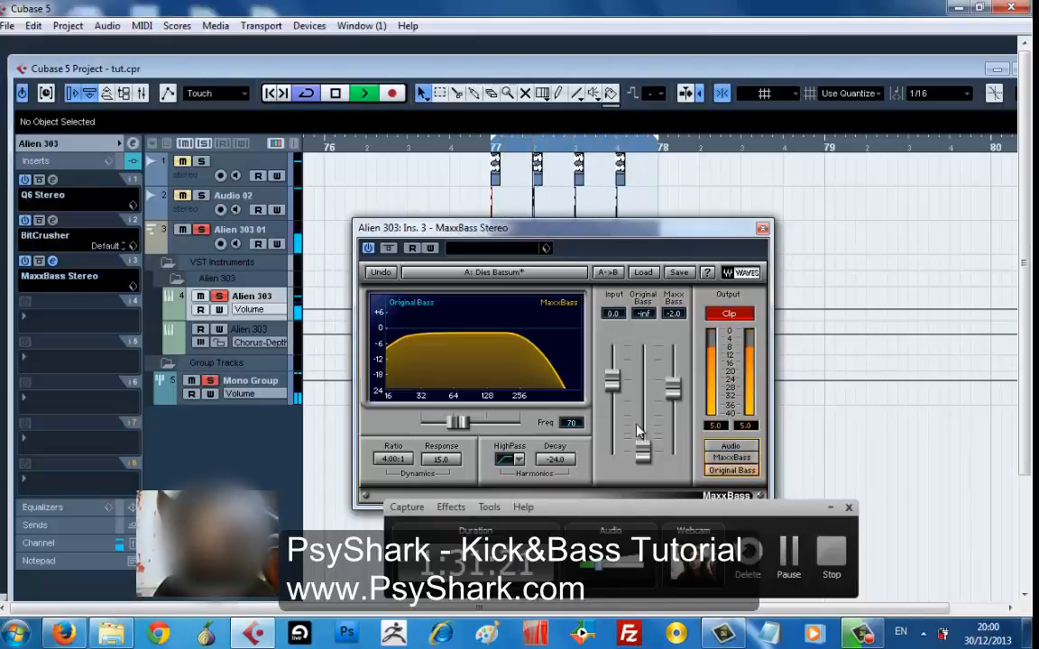
click(732, 447)
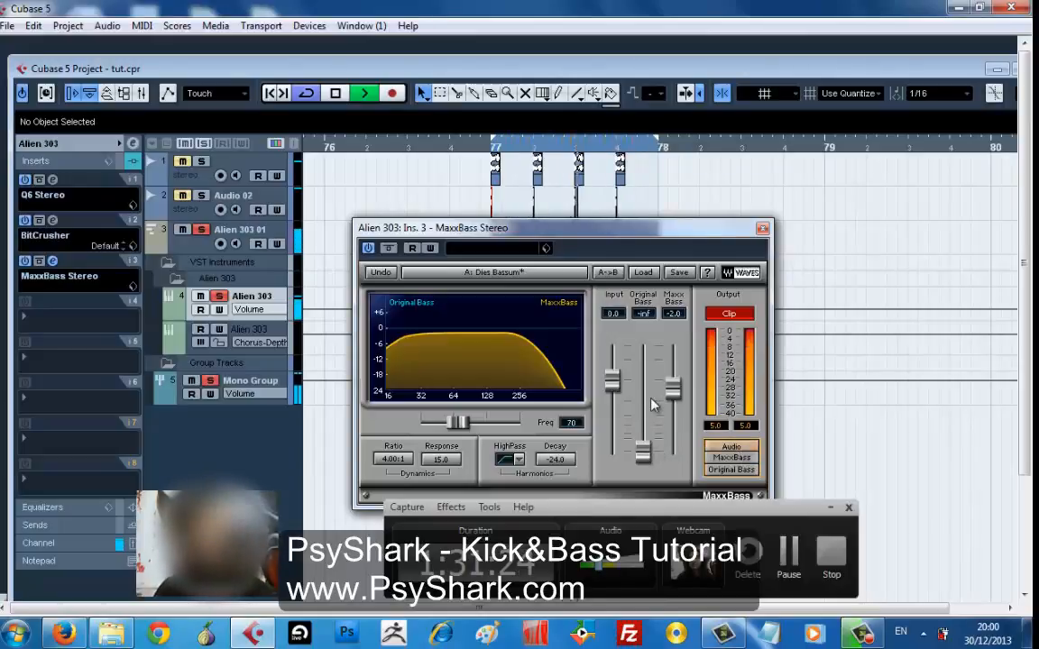
- Raise the MaxxBass level to 12.0 and audition the loop at that setting
drag(669, 392, 672, 347)
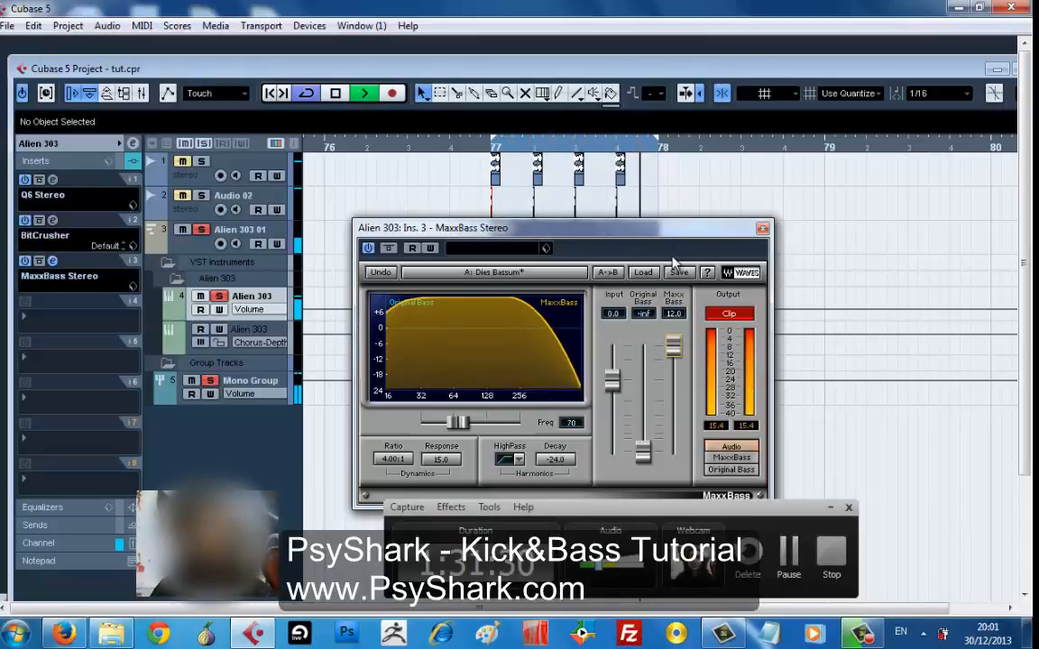
key(space)
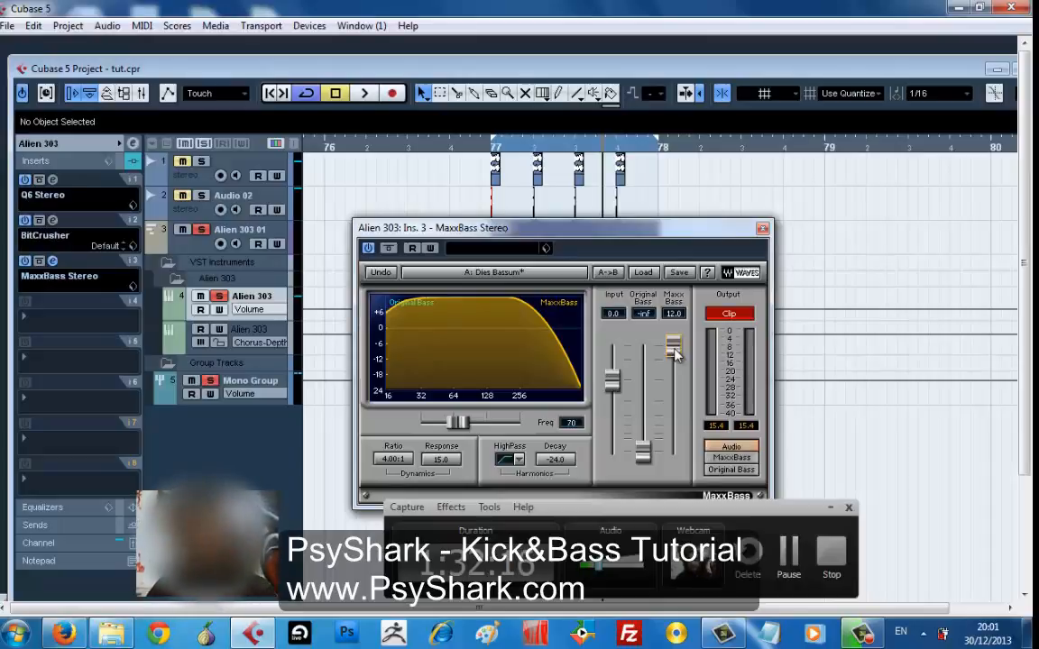
key(space)
drag(675, 352, 678, 327)
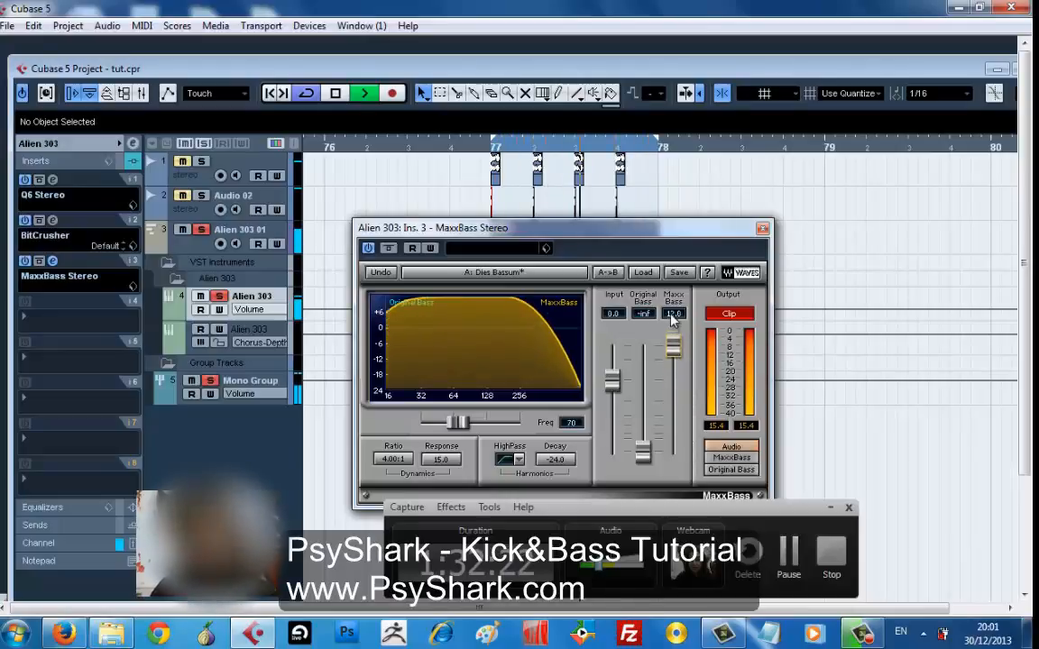
- Reload the Dies Bassum preset, lower the MaxxBass level to -3.9, and bypass the plug-in for comparison
click(646, 273)
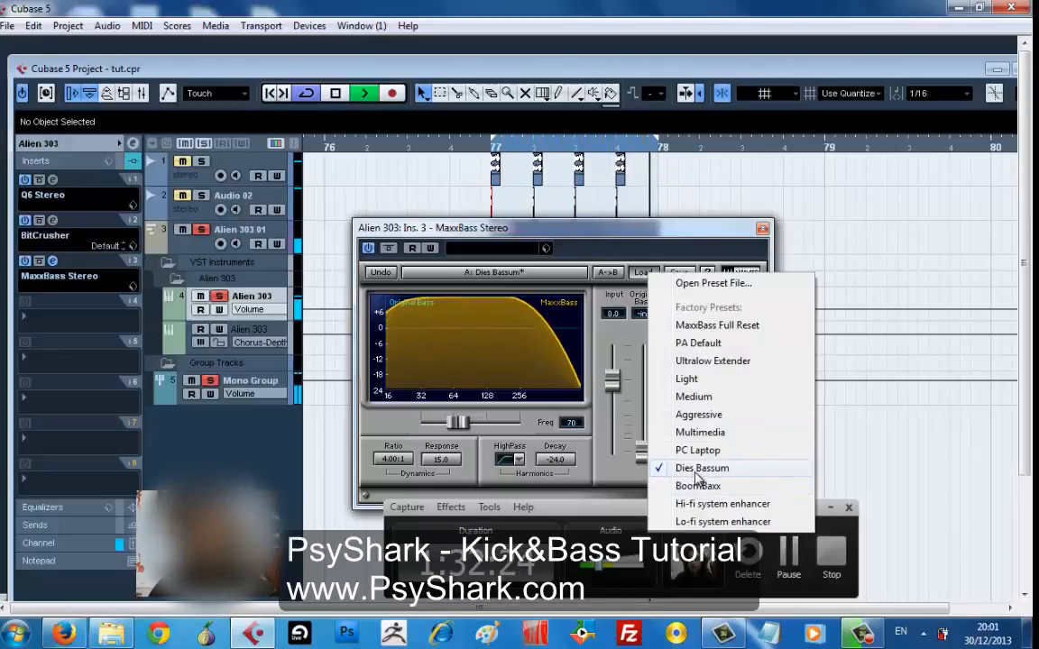
click(696, 473)
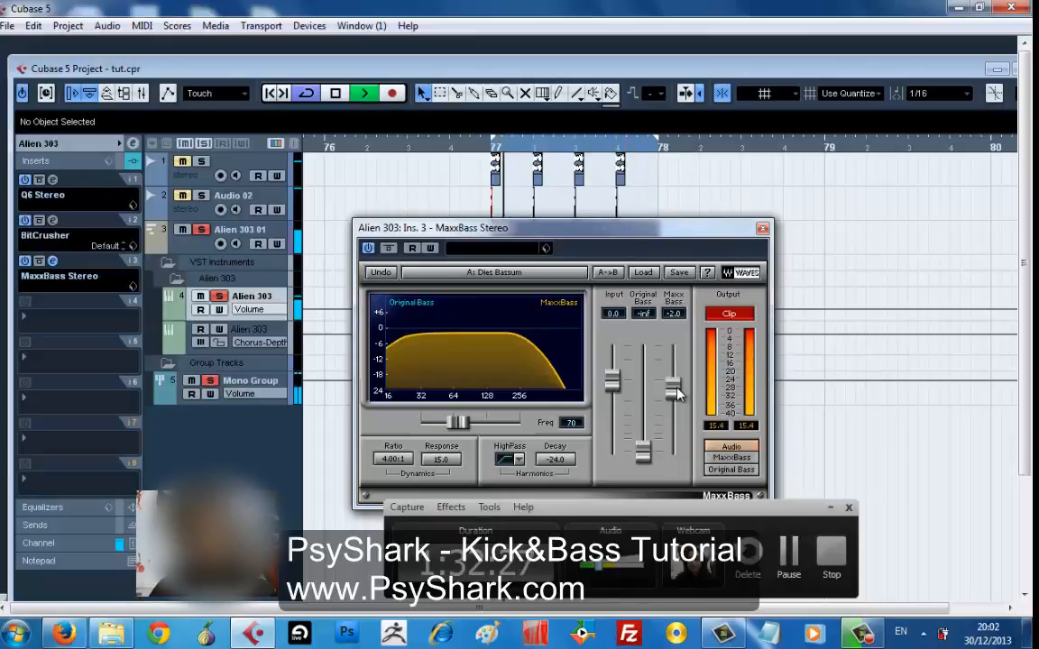
drag(678, 393, 678, 401)
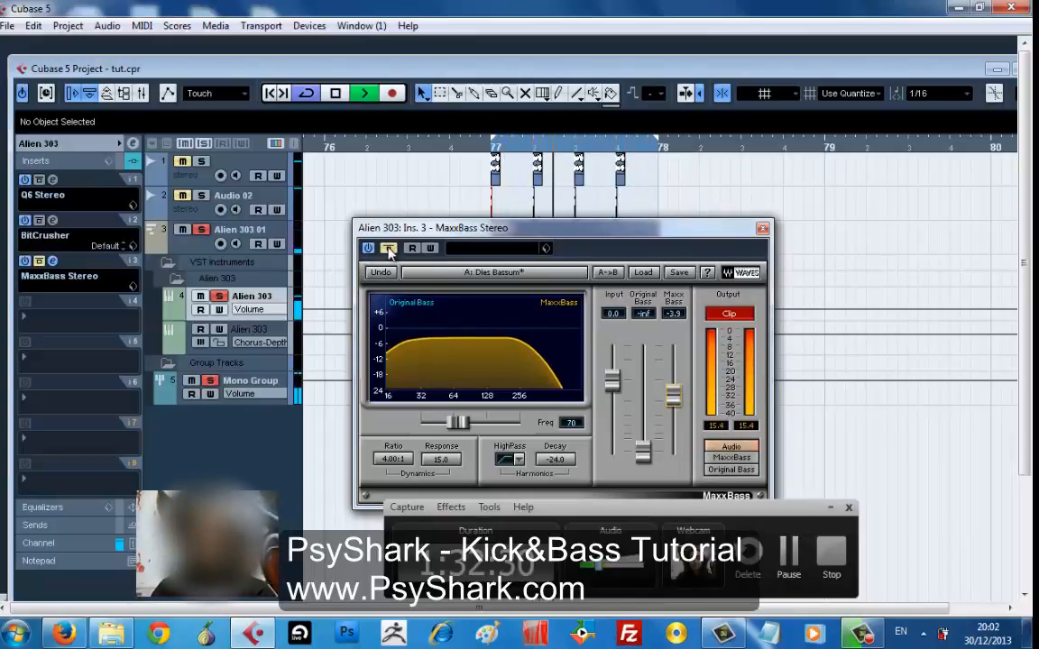
- Compare the mixer output levels with MaxxBass bypassed and re-enabled, then stop playback and close the mixer
key(F3)
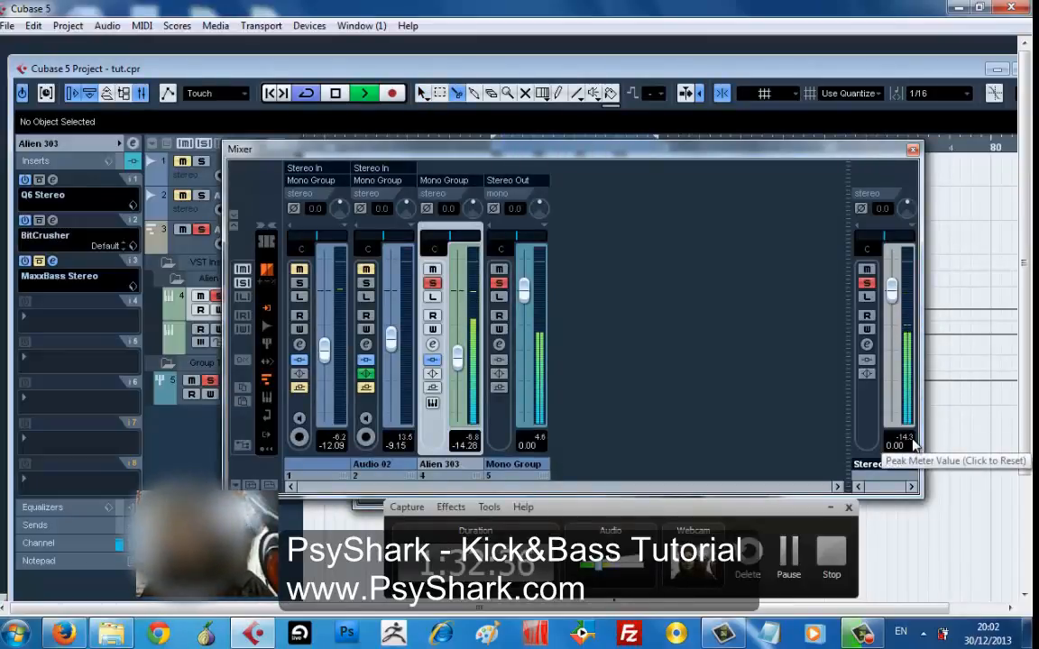
click(912, 149)
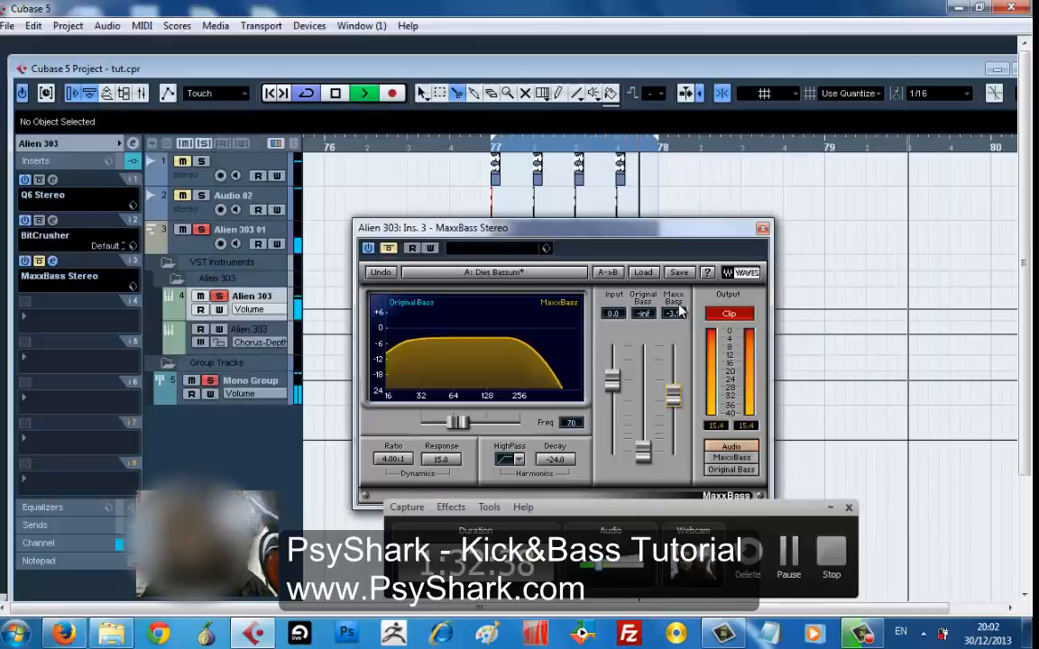
click(391, 252)
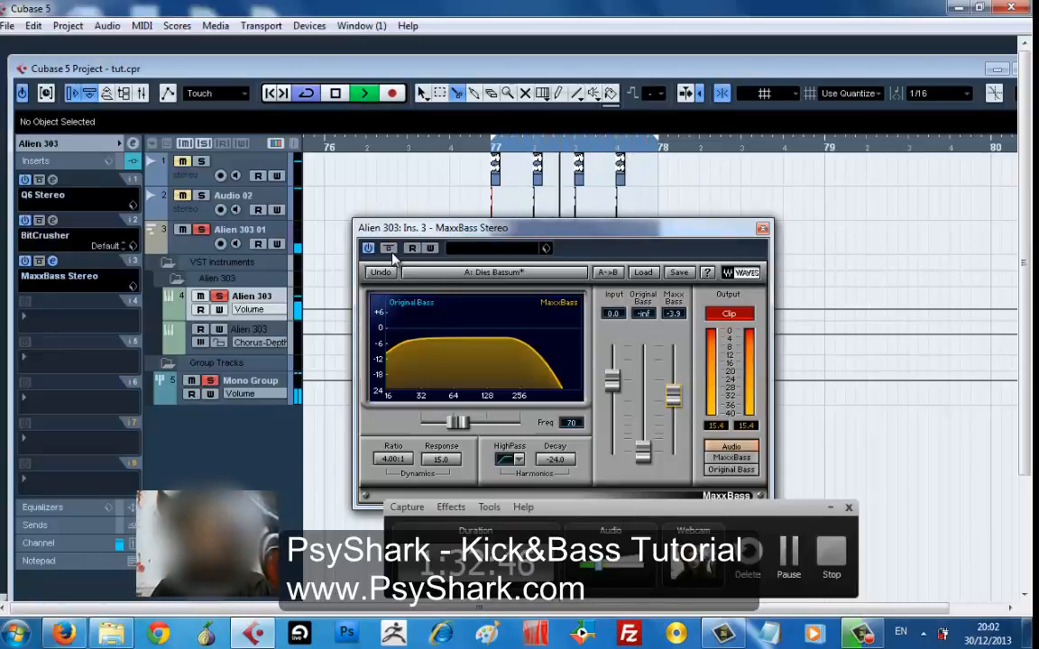
key(F3)
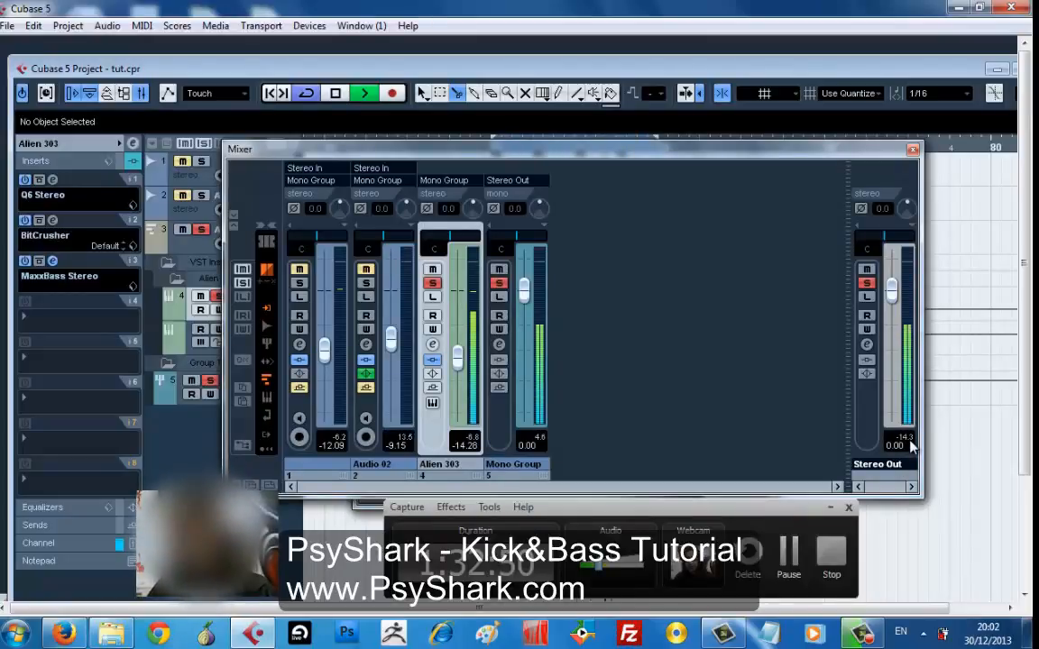
key(space)
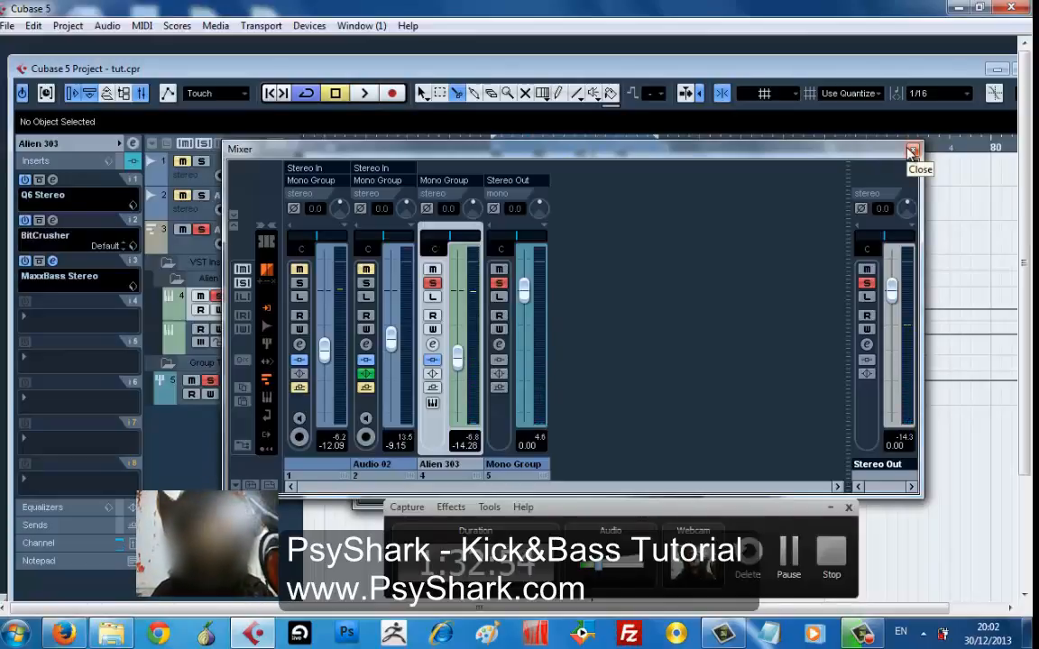
click(910, 152)
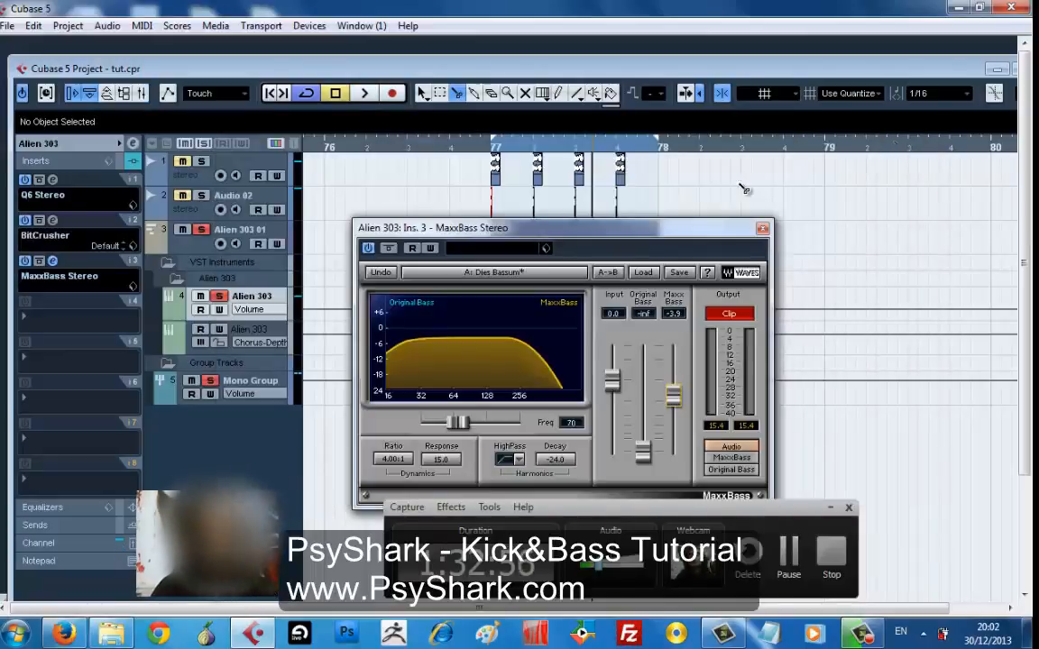
- Clear all track mutes and solos, close the MaxxBass editor, and audition the full loop with MaxxBass bypassed
key(space)
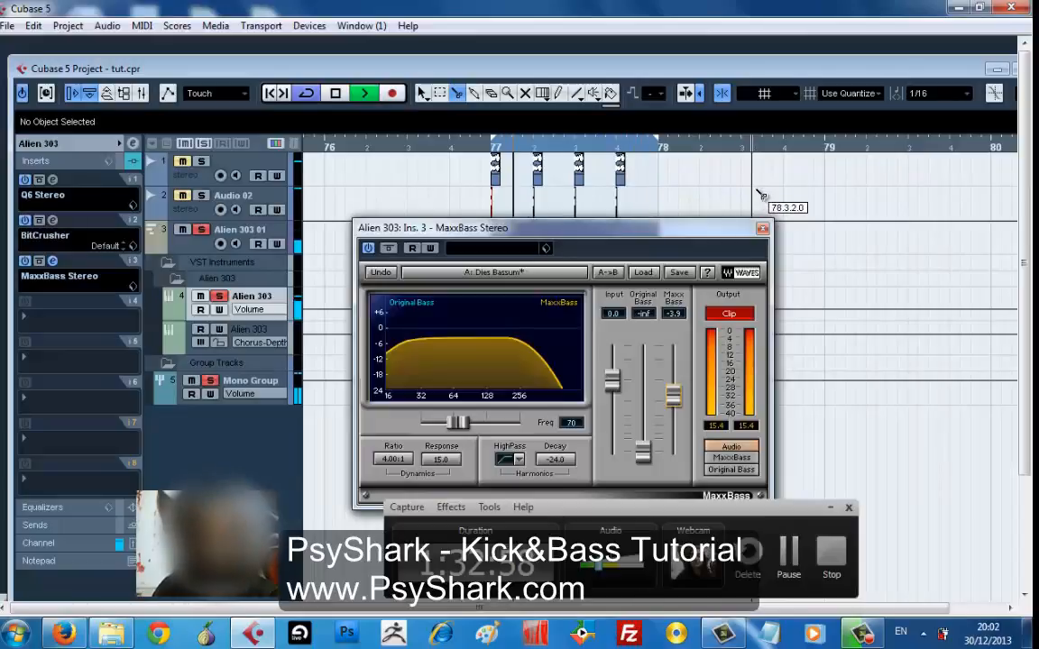
click(193, 149)
click(204, 147)
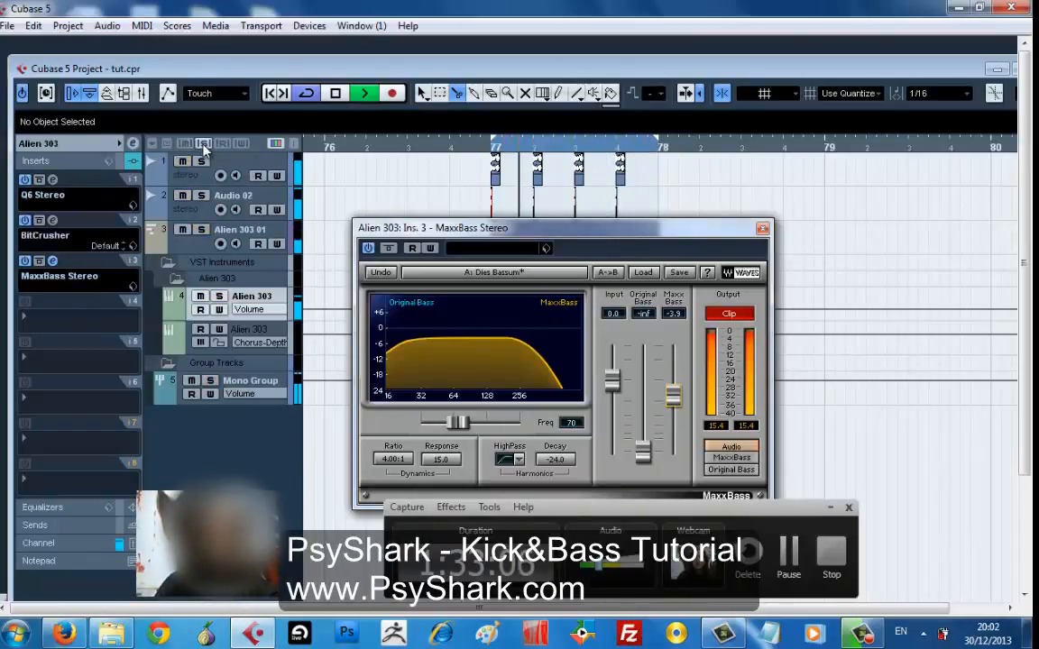
click(762, 228)
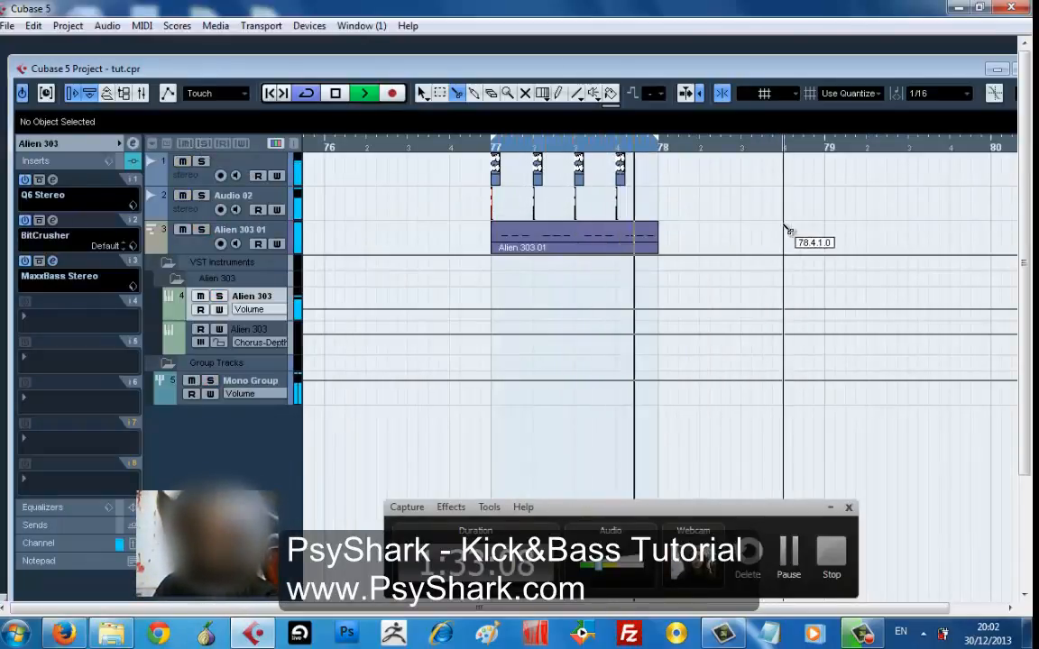
key(space)
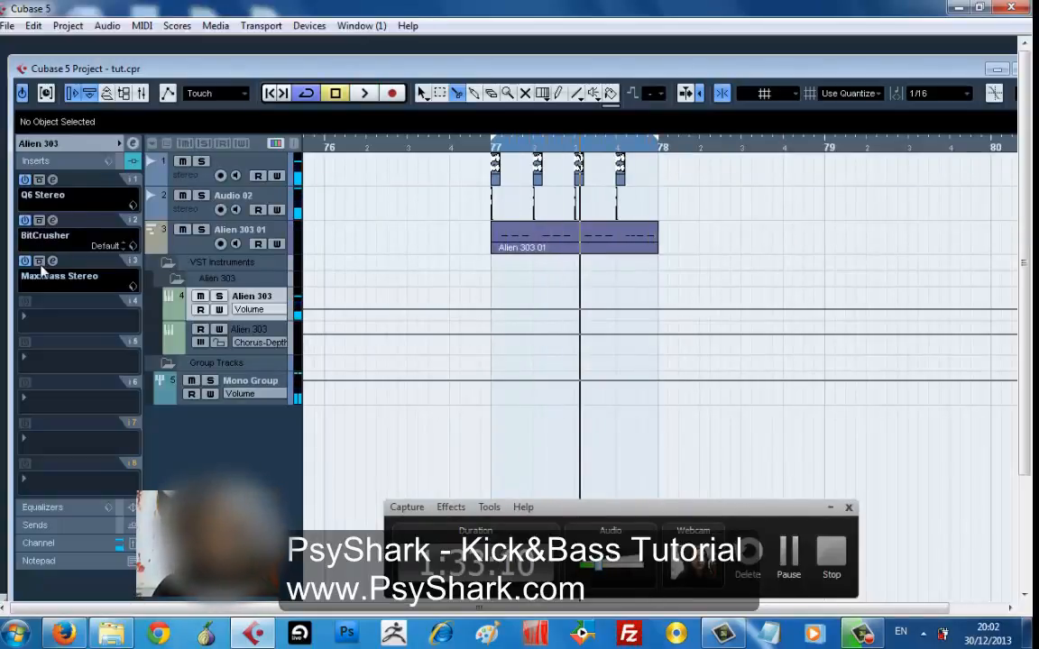
key(space)
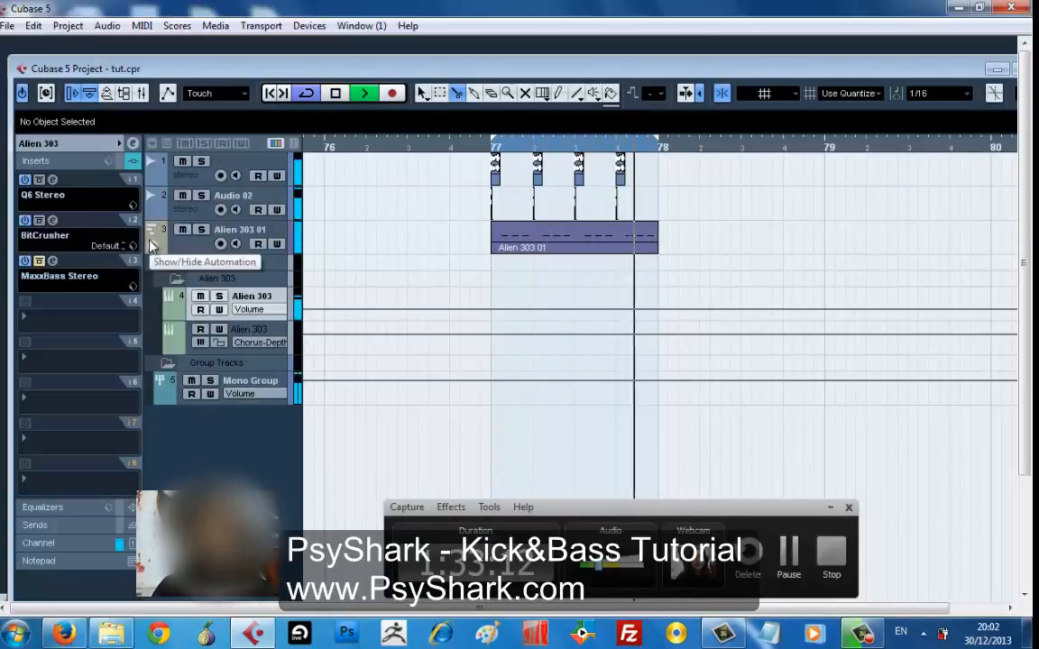
- Select the Alien 303 01 track, switch to the Object Selection tool, and turn off the track's Quantizer MIDI insert
right_click(300, 254)
right_click(377, 207)
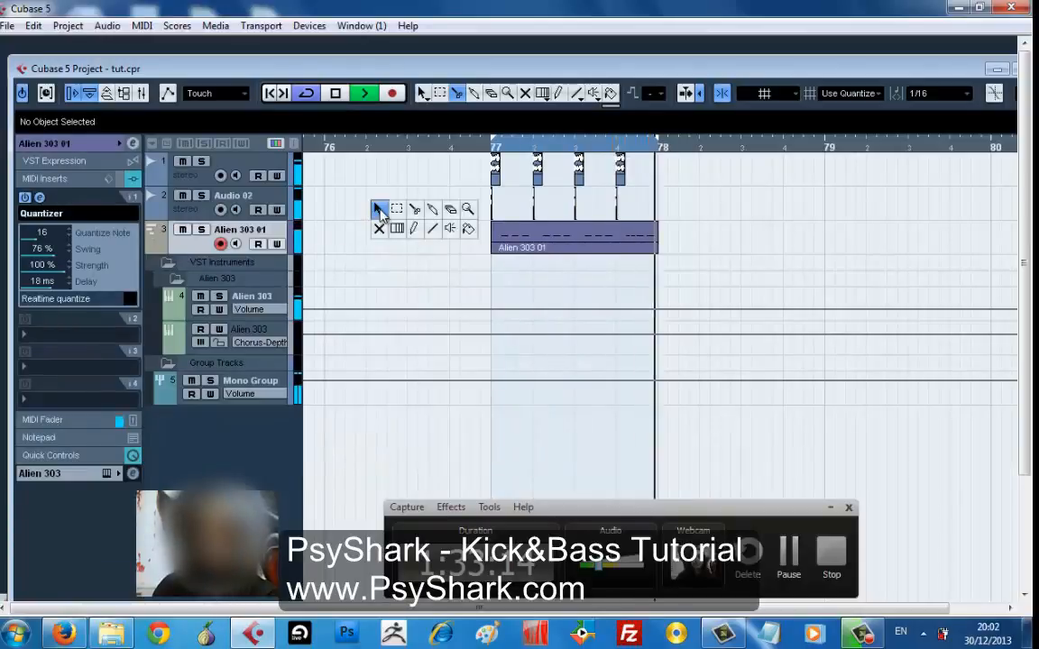
click(380, 211)
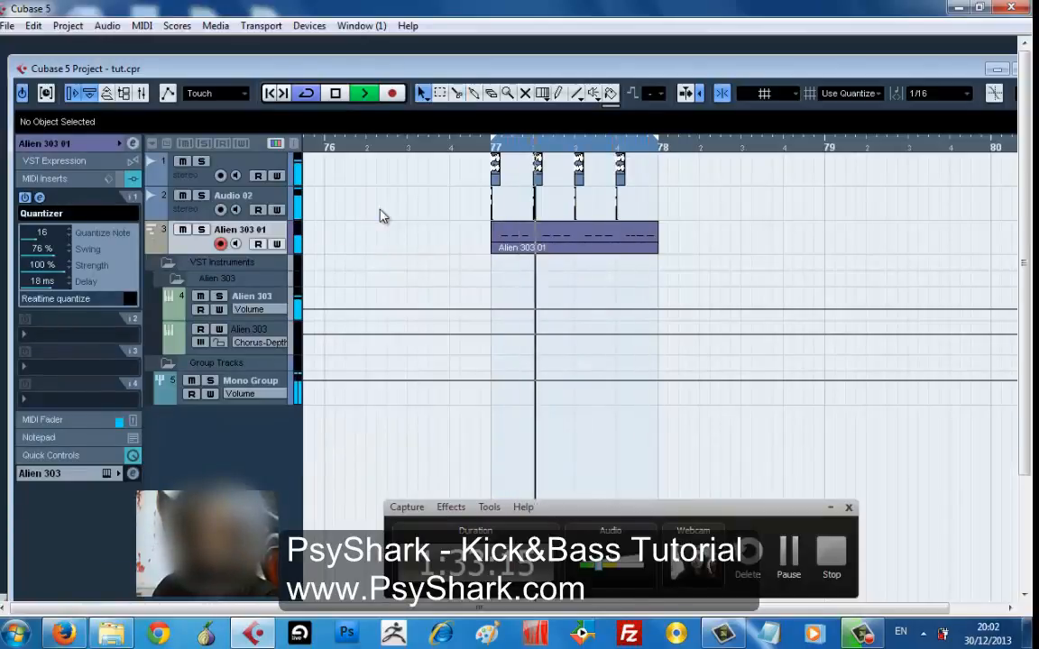
click(24, 198)
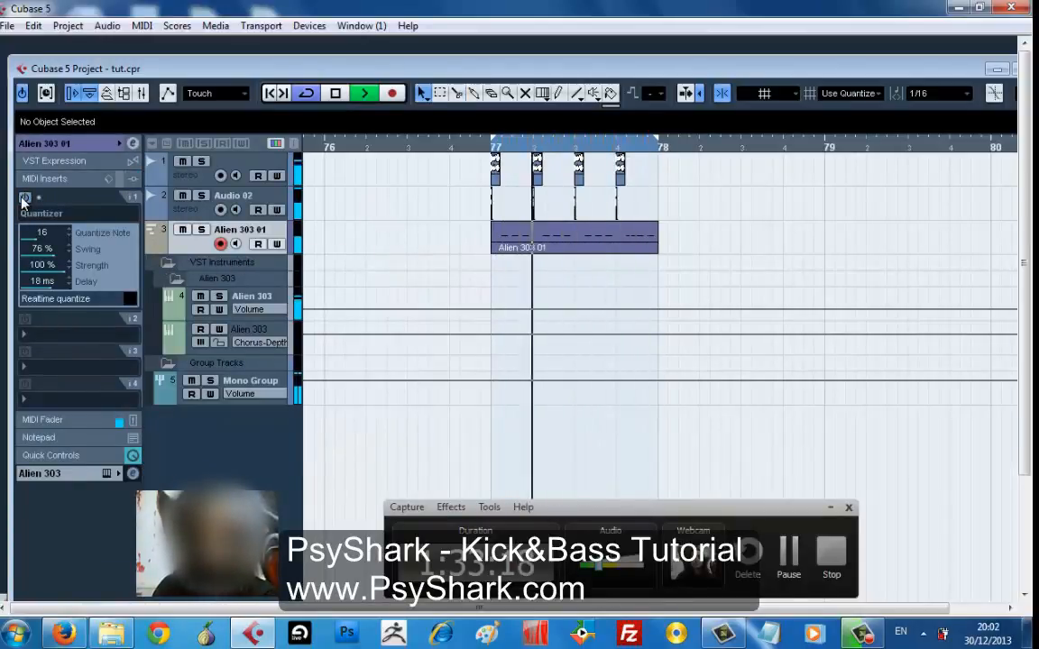
key(space)
click(25, 198)
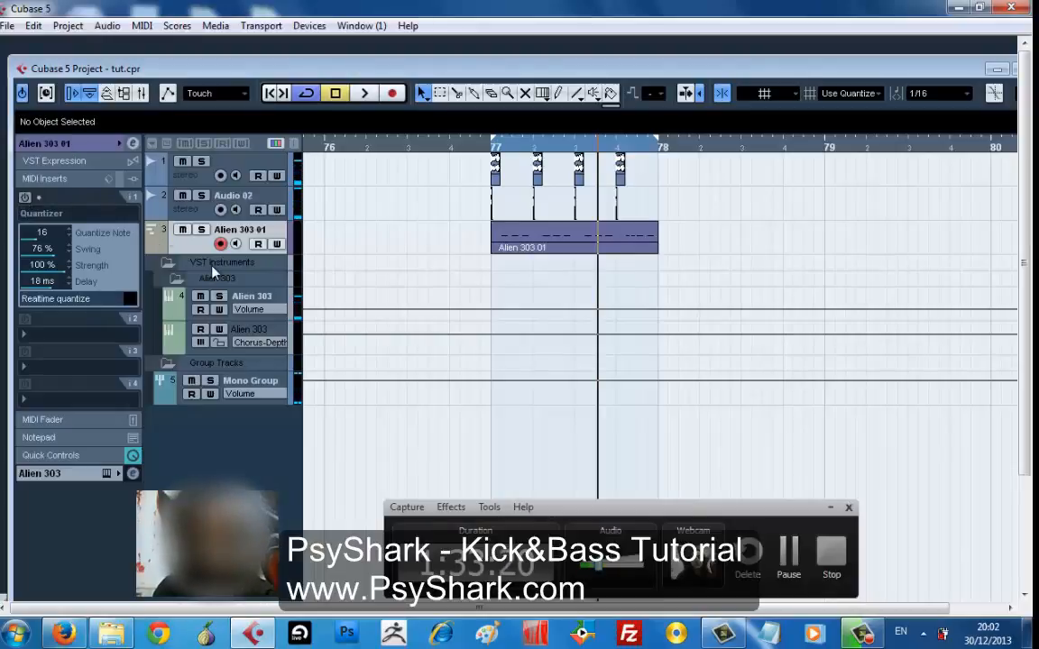
- Select the Alien 303 instrument channel and audition the loop with its MaxxBass insert re-enabled
click(172, 310)
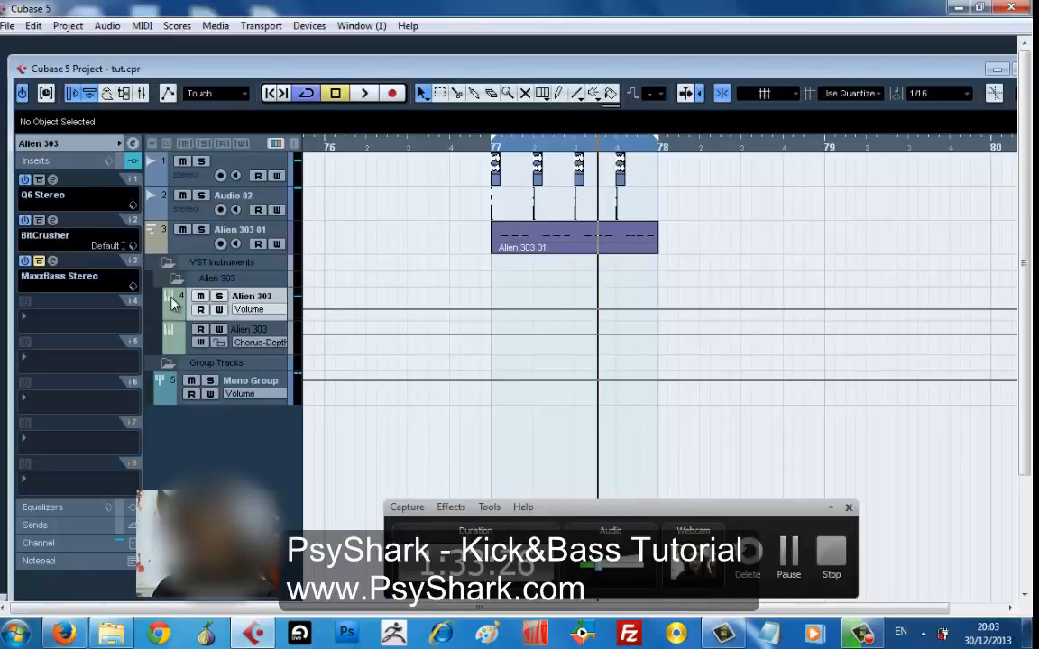
key(space)
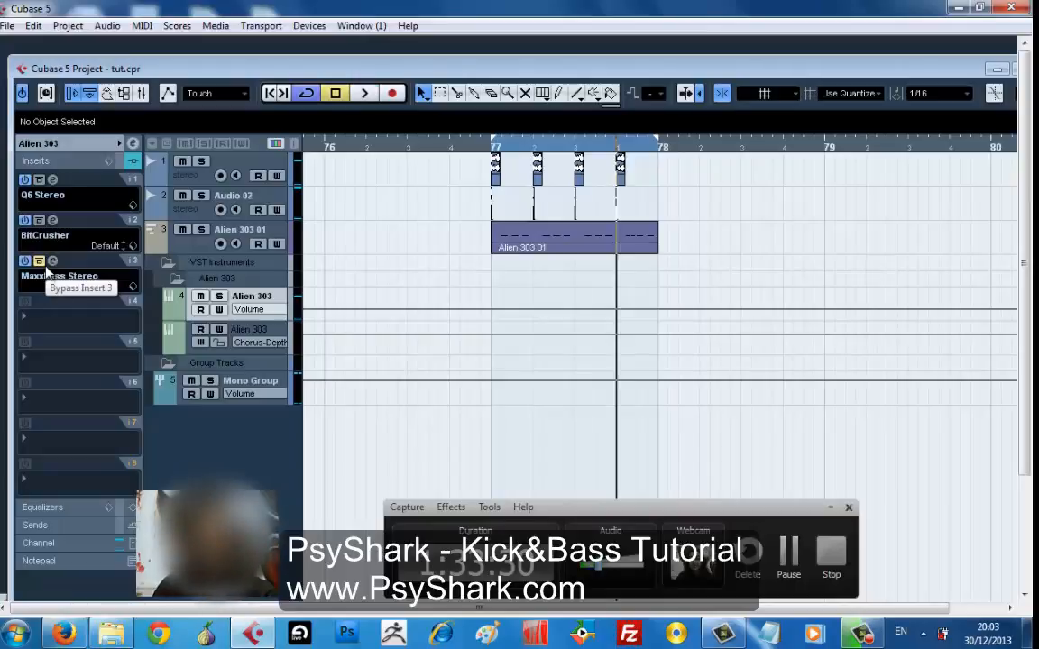
key(space)
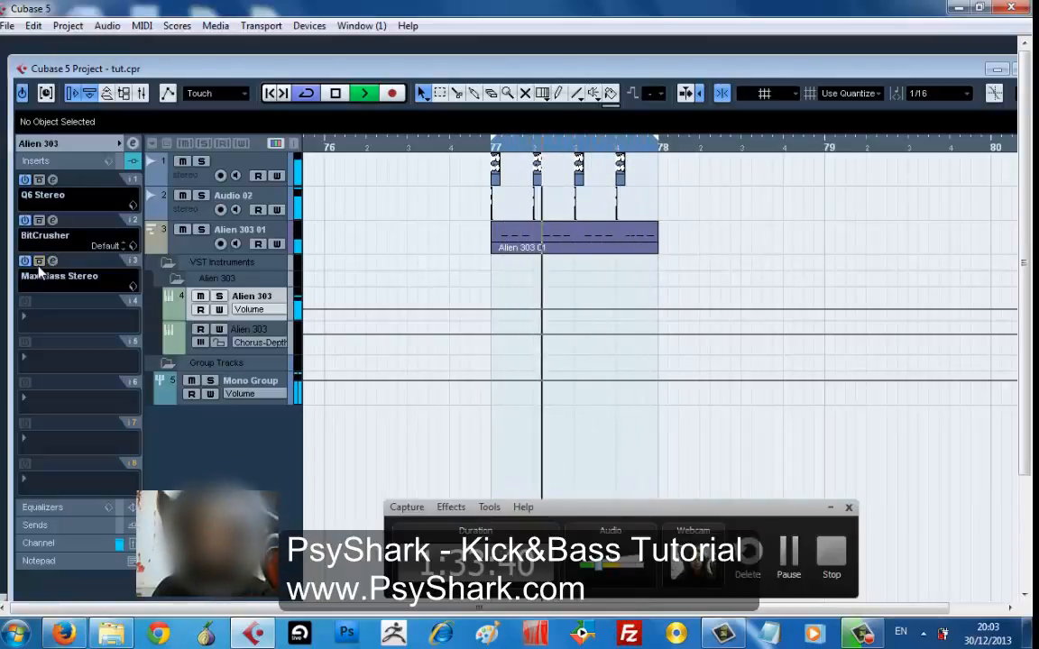
key(space)
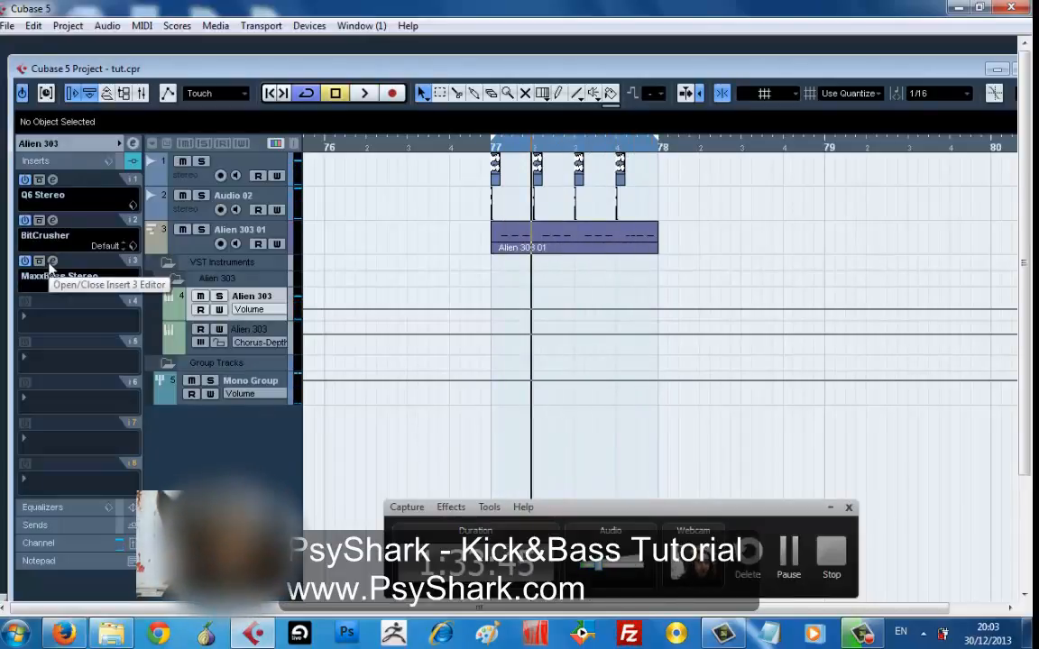
- Reopen the MaxxBass editor and set the MaxxBass level to -1.7 during playback, returning the input to 0.0
click(52, 261)
key(space)
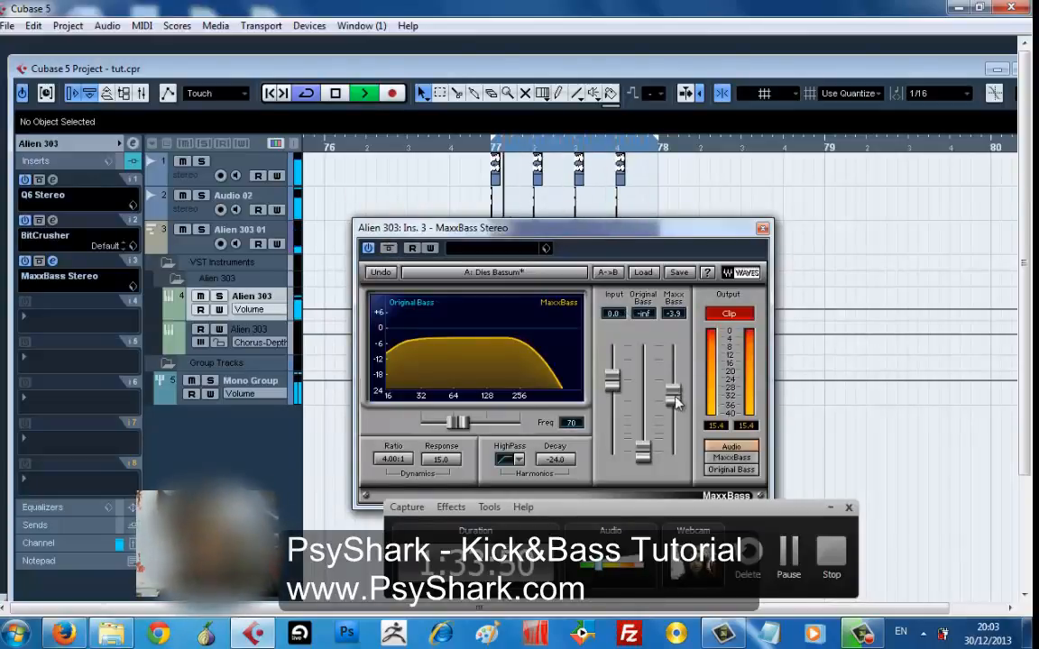
drag(673, 394, 676, 421)
mouse_move(695, 508)
mouse_down()
mouse_move(694, 443)
mouse_move(696, 495)
mouse_up()
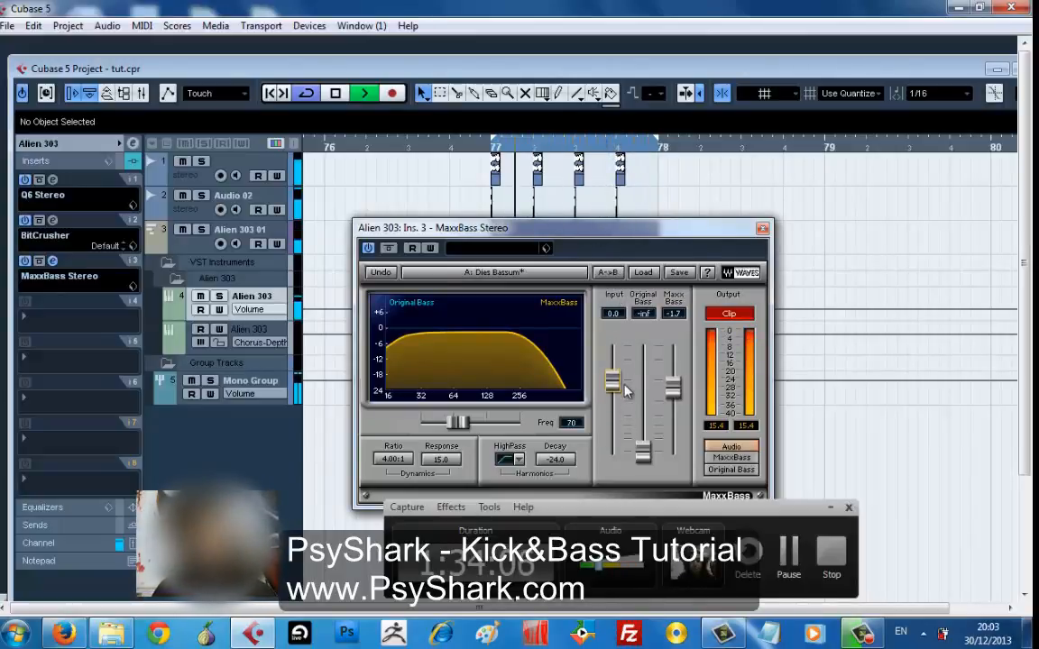
drag(612, 380, 613, 451)
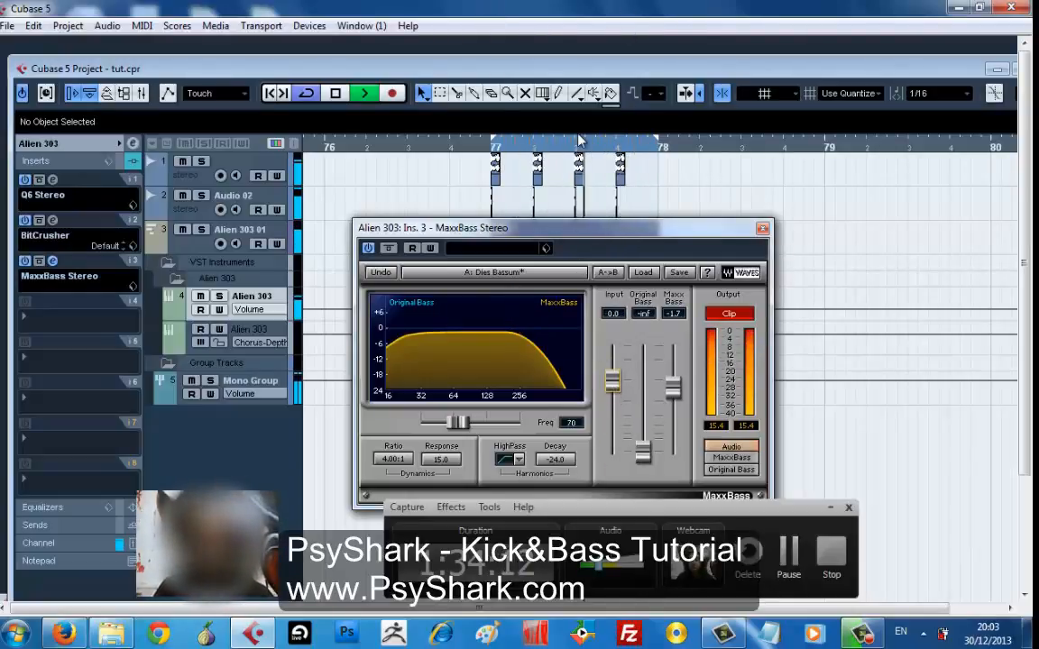
- Sweep the MaxxBass frequency while the loop plays and set it to 47
key(space)
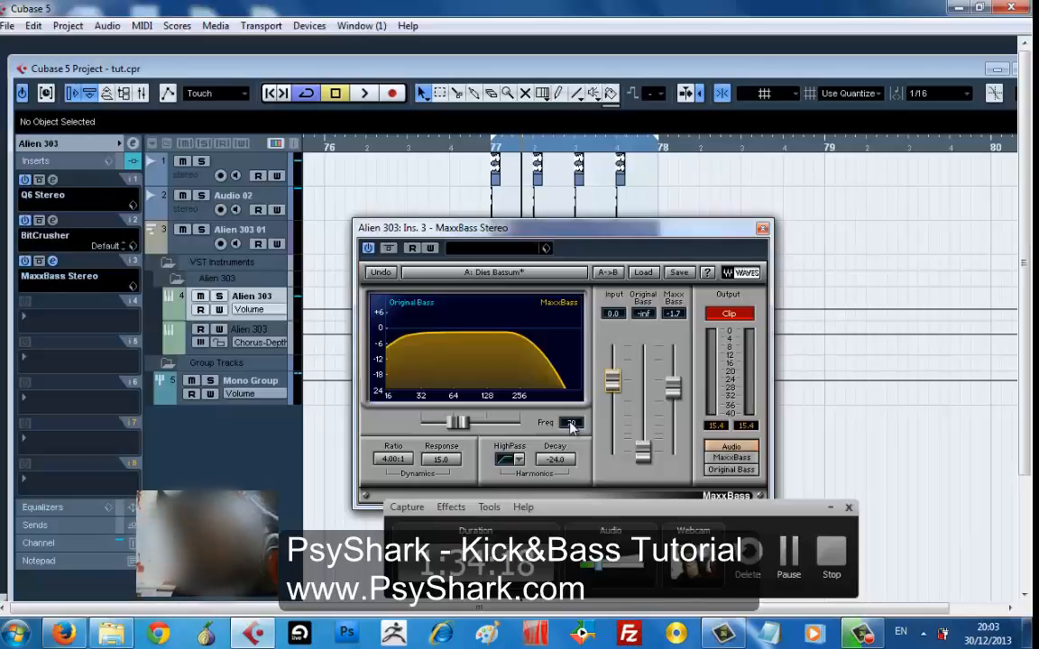
key(space)
drag(458, 421, 381, 382)
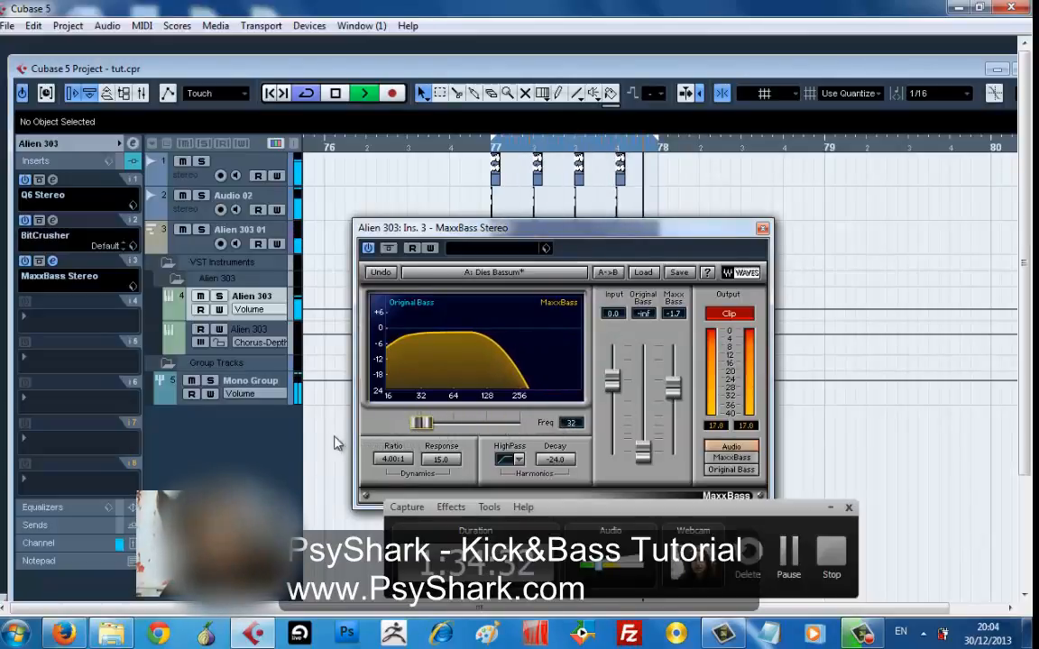
drag(336, 443, 443, 429)
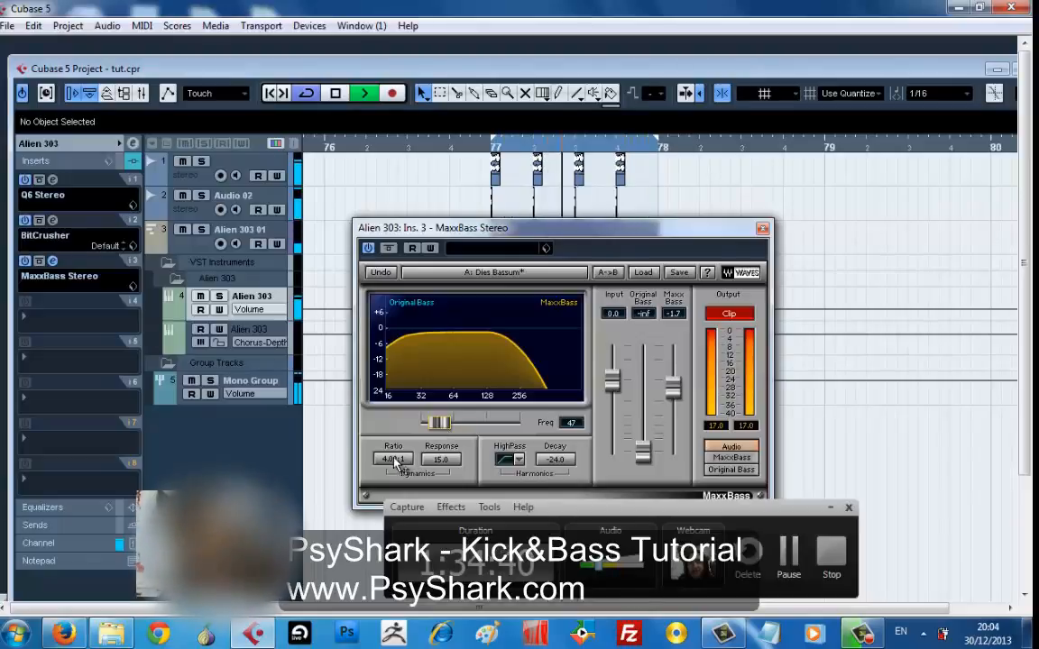
- Set the MaxxBass dynamics to a 4.00:1 ratio and a response of 10.0, then restart the loop
drag(394, 462, 395, 462)
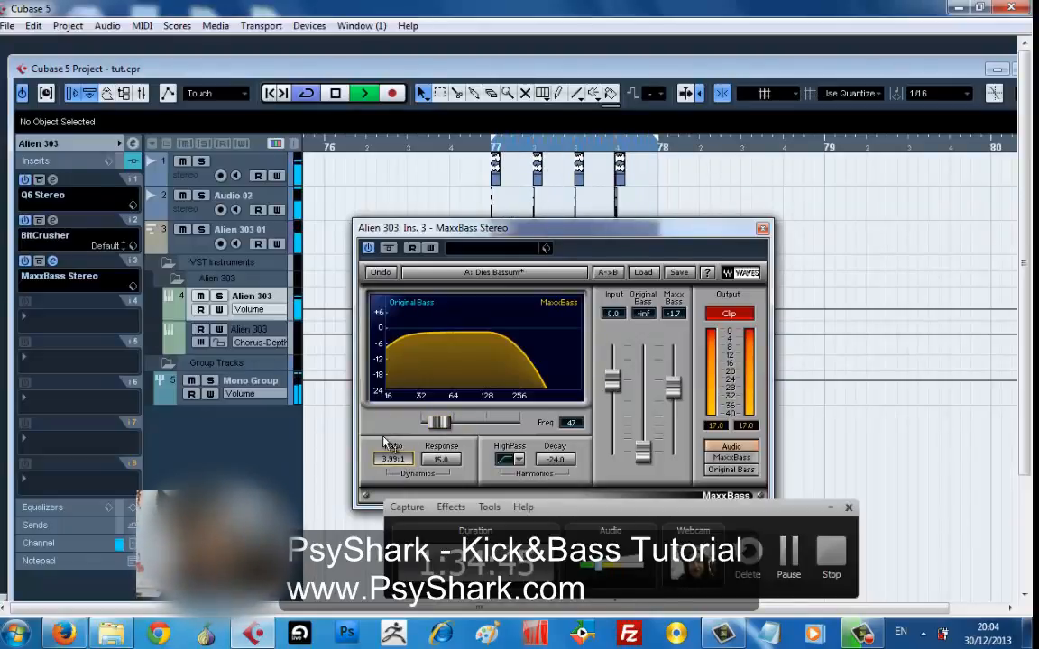
drag(394, 465, 442, 449)
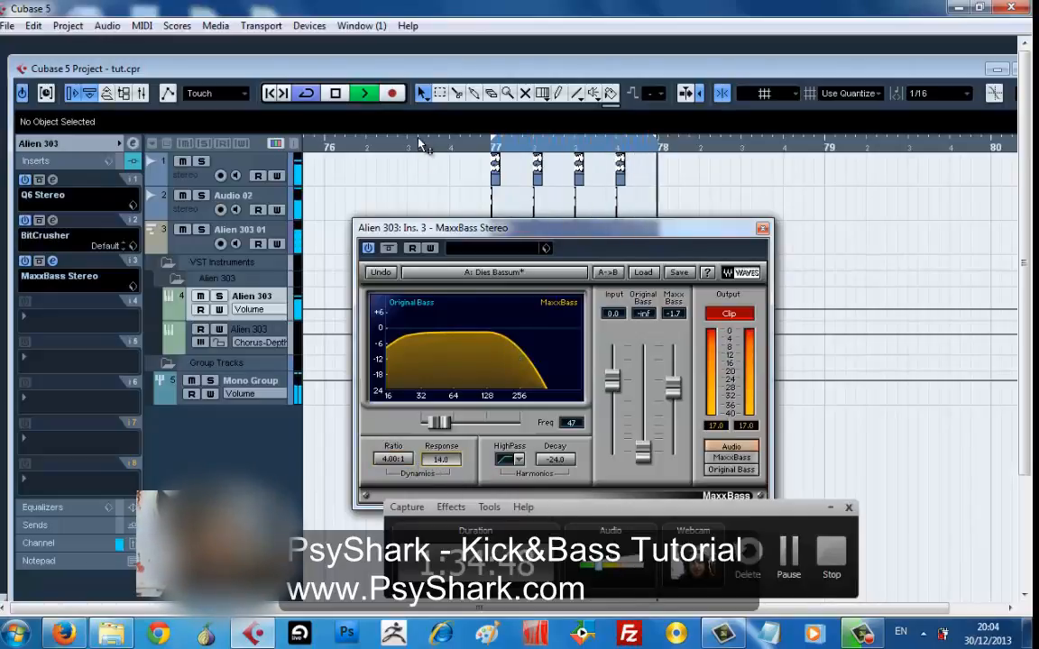
text(10)
key(Return)
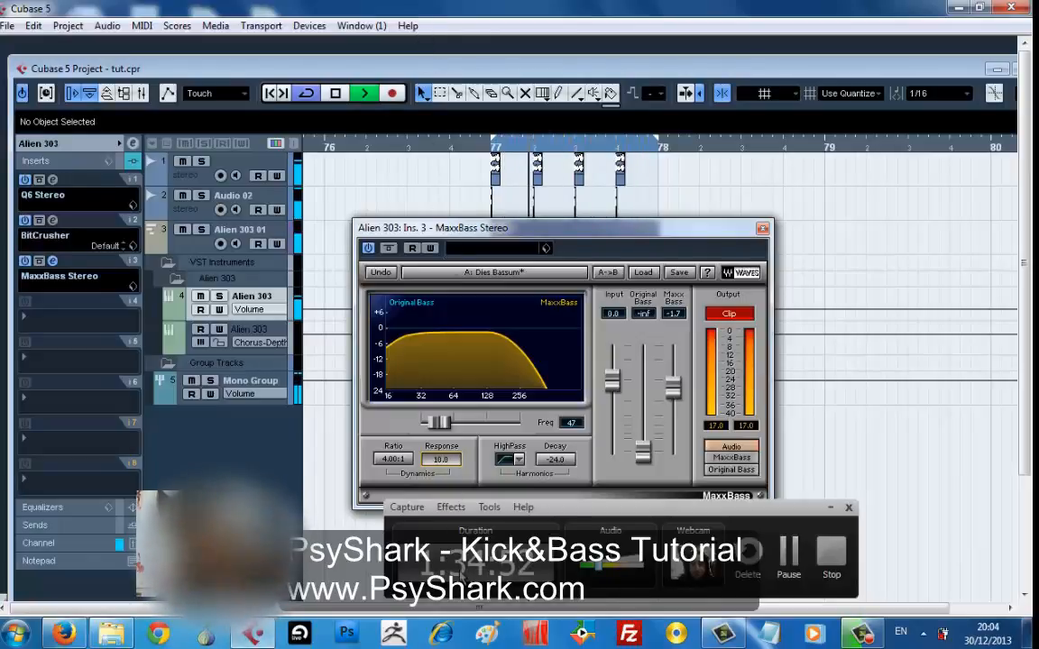
key(space)
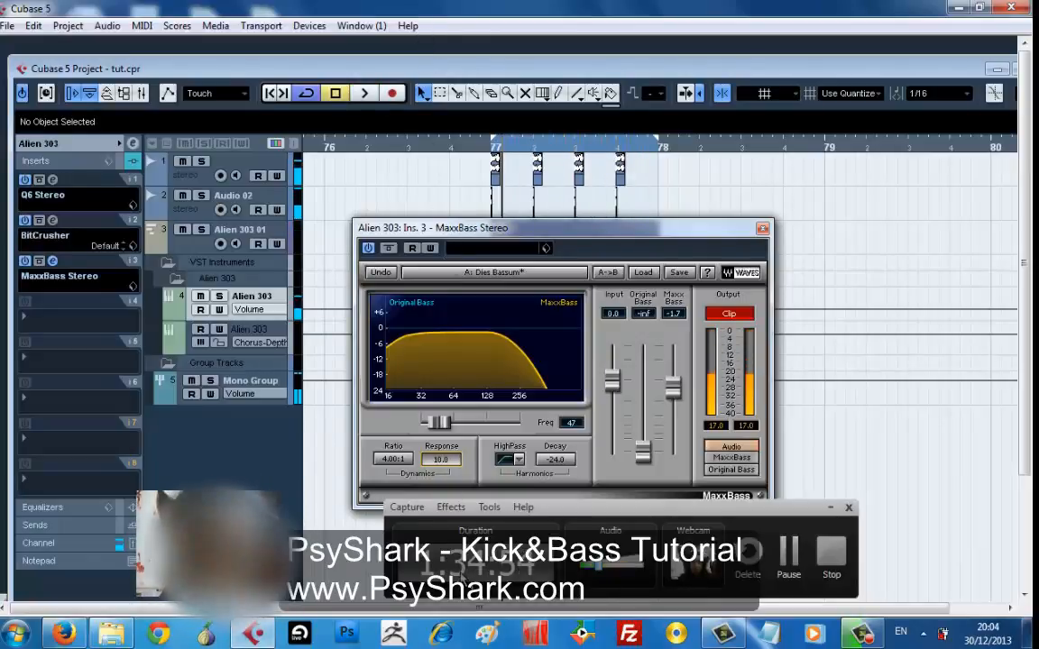
key(space)
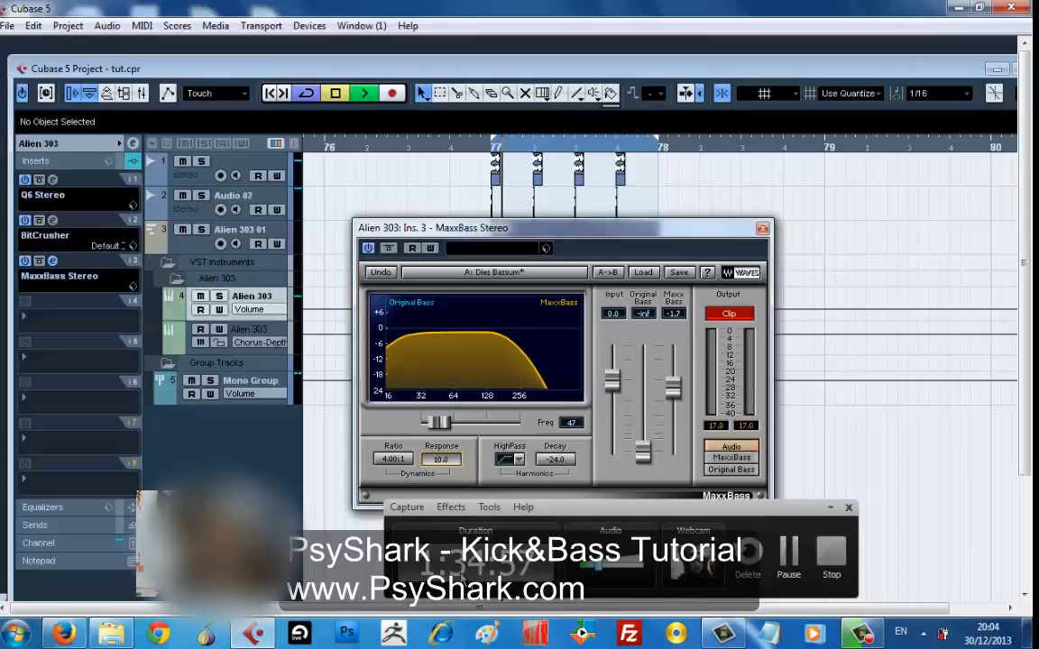
- Compare the MaxxBass high-pass slopes of 12 and 24 dB/Octave during playback, return to 6 dB/Octave and stop the loop
click(509, 460)
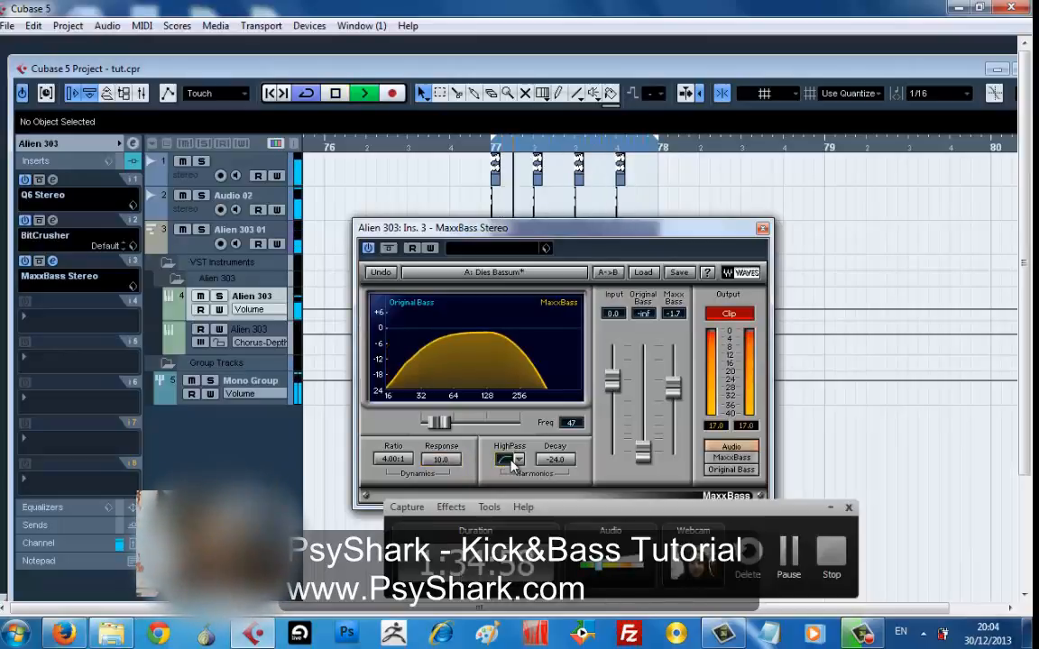
click(519, 462)
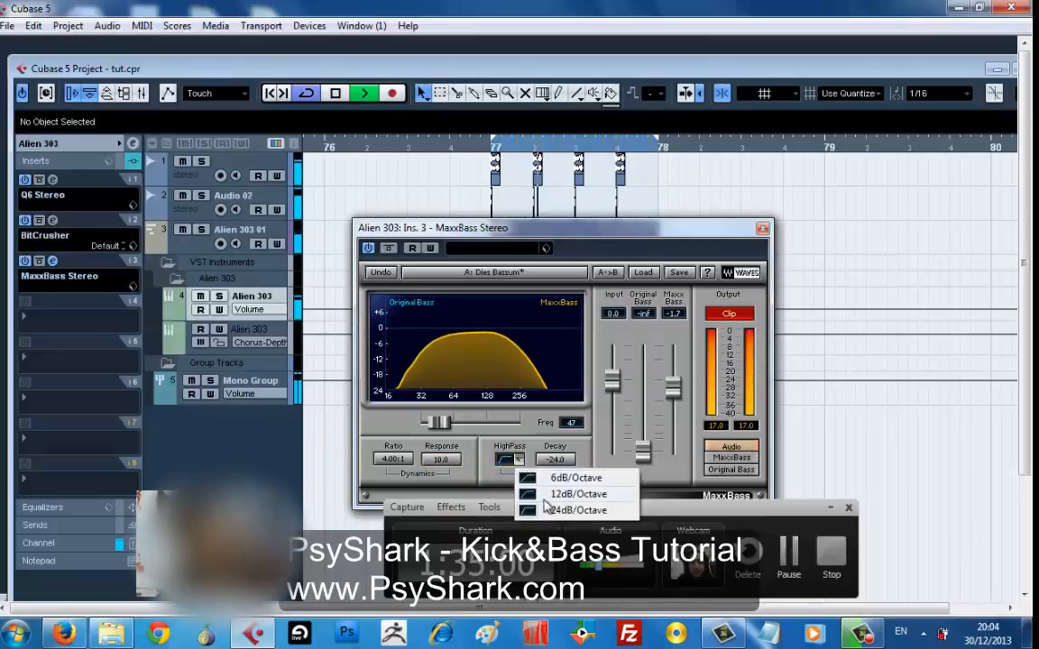
click(541, 504)
click(519, 460)
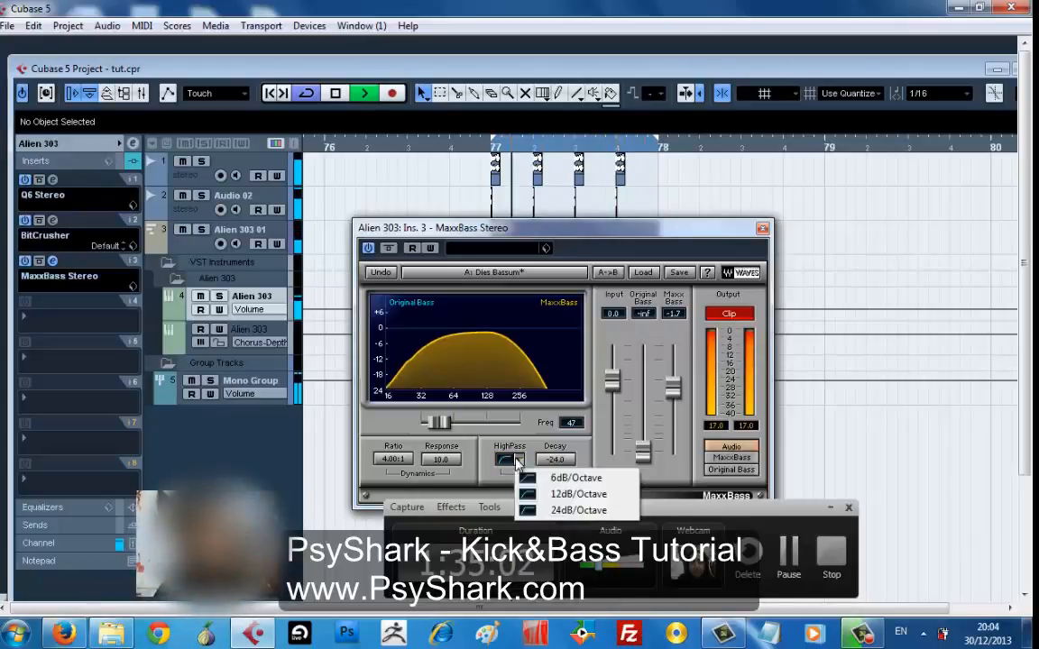
click(536, 516)
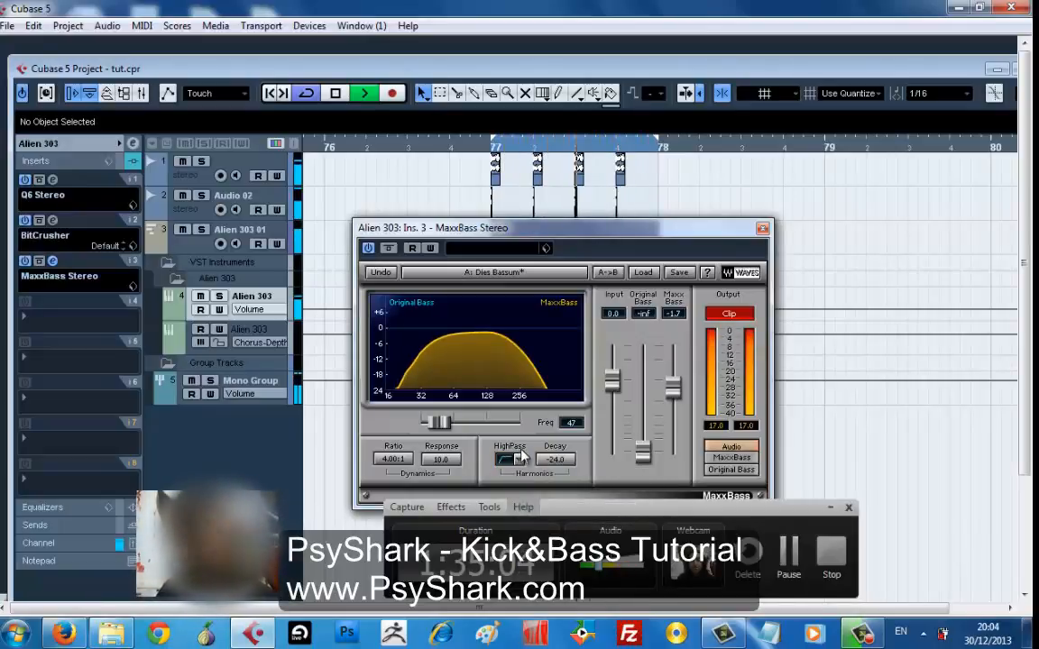
click(521, 460)
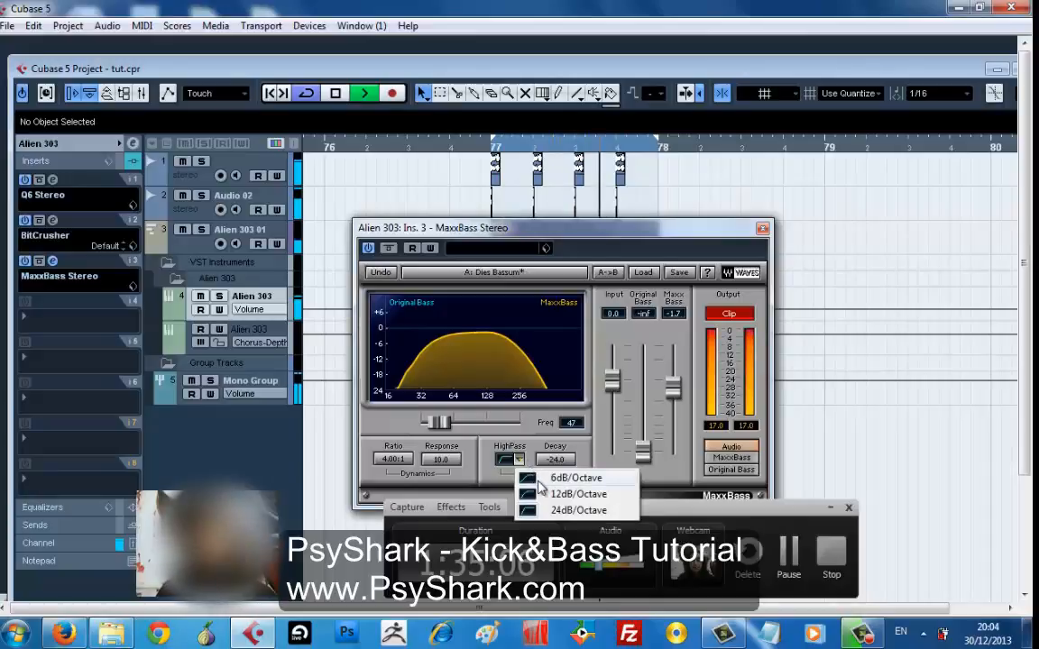
click(539, 492)
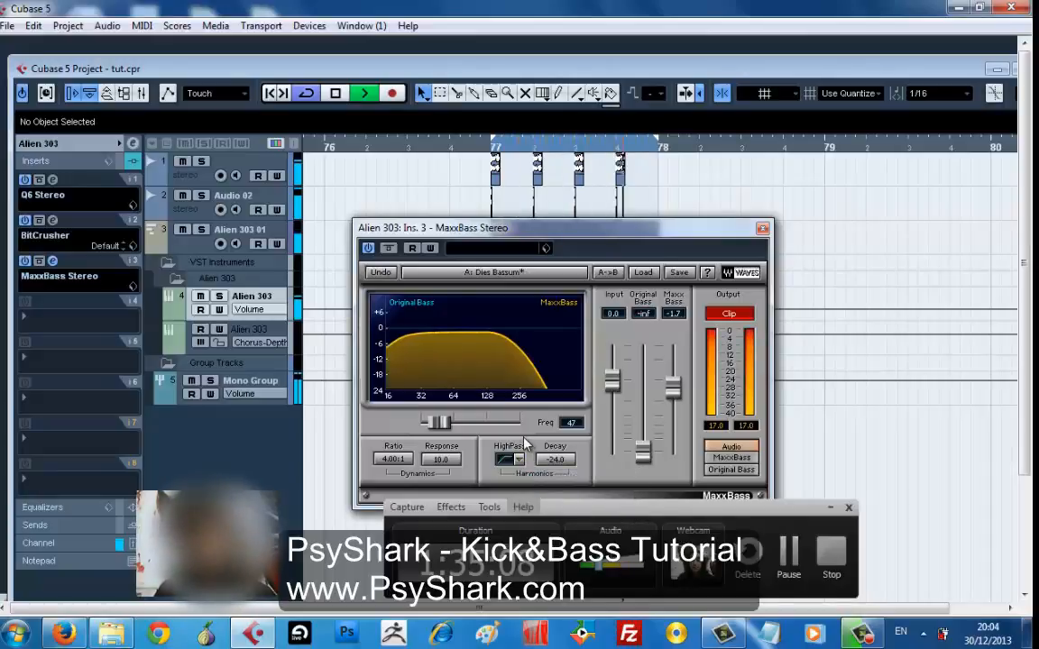
key(space)
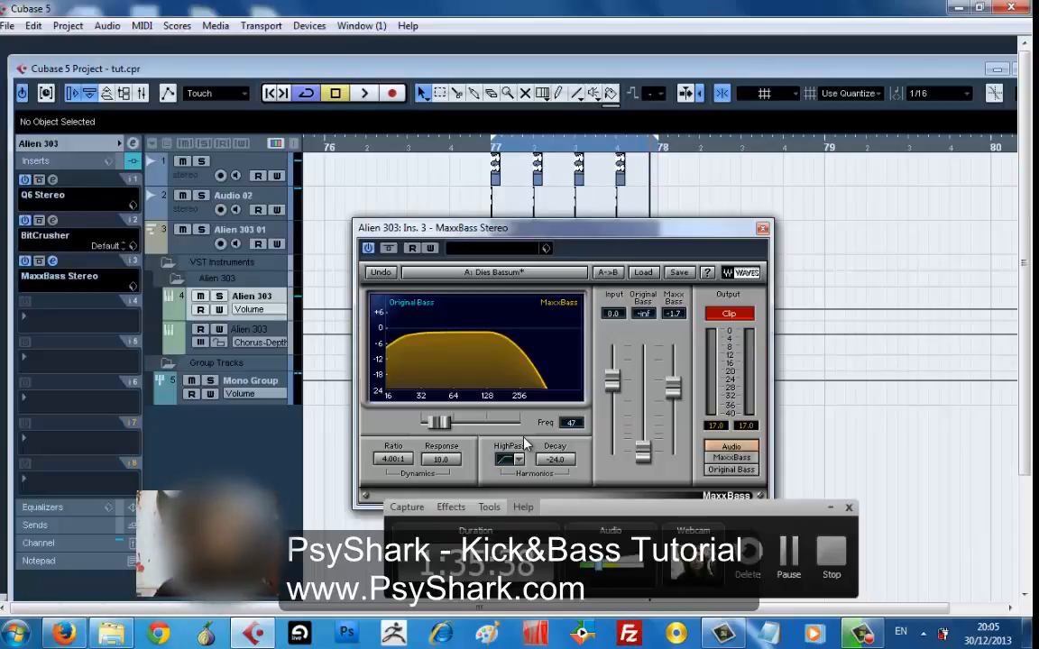
- Lower the MaxxBass level to -2.5 while the loop plays, audition the result and close the MaxxBass editor
key(space)
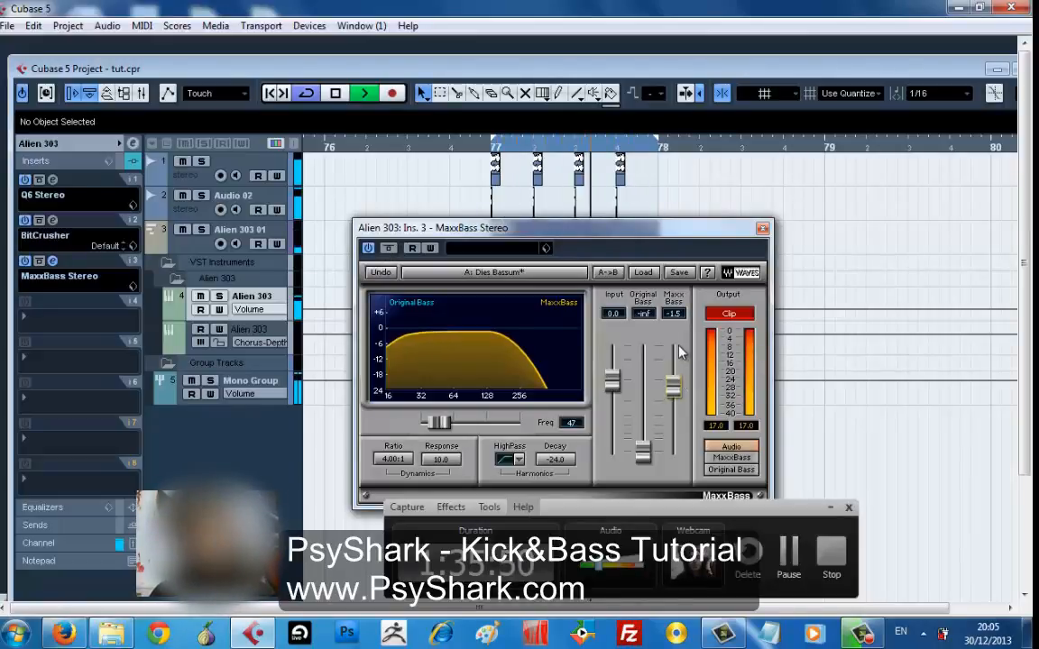
drag(682, 384, 682, 387)
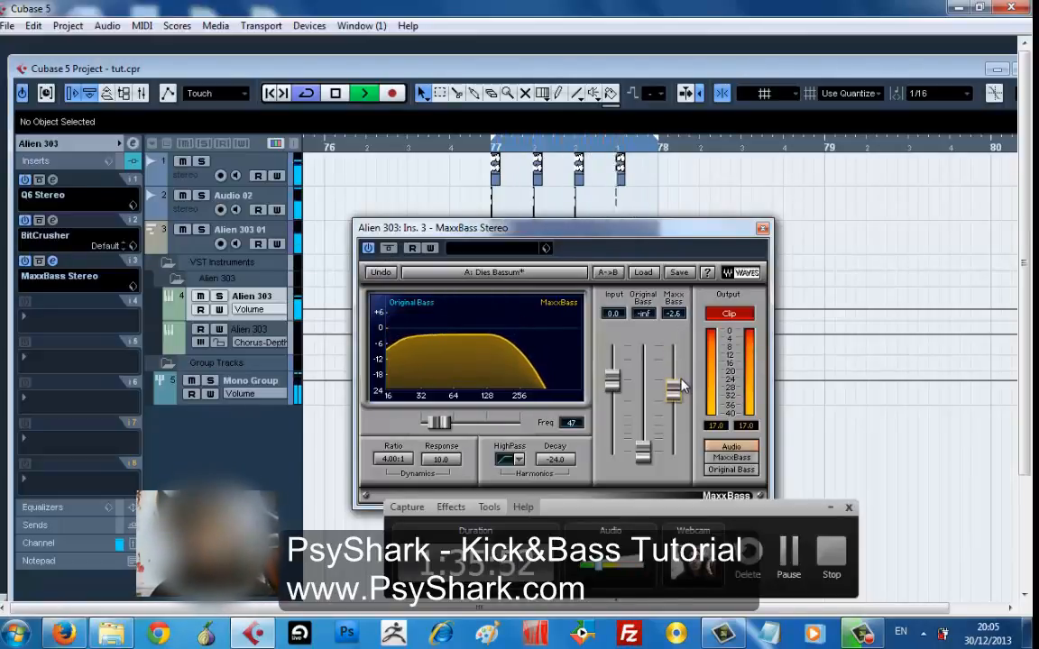
key(space)
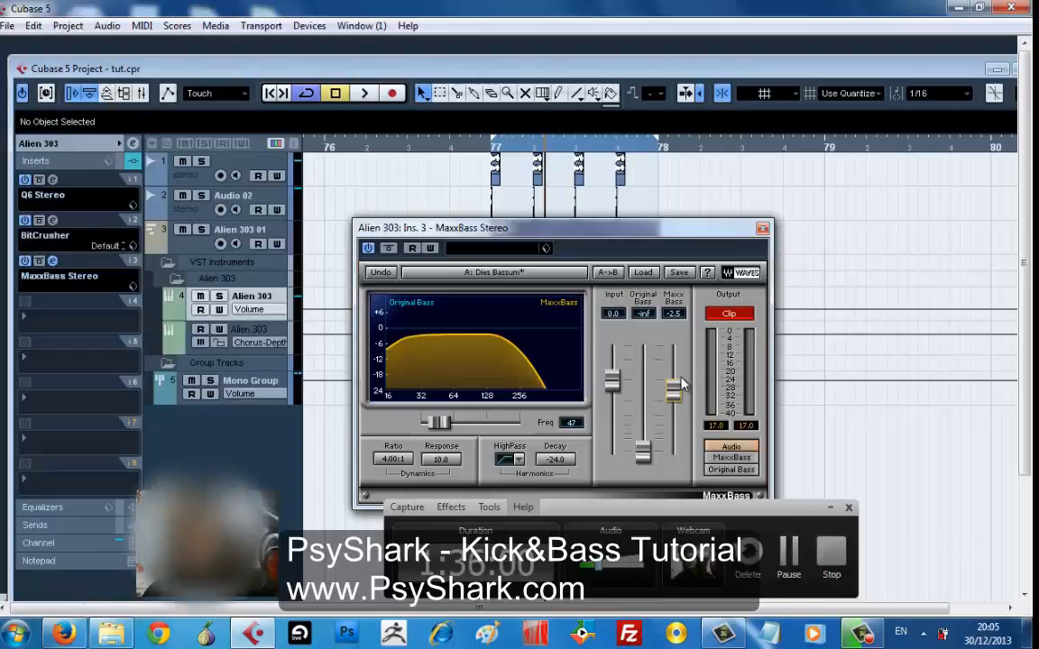
key(space)
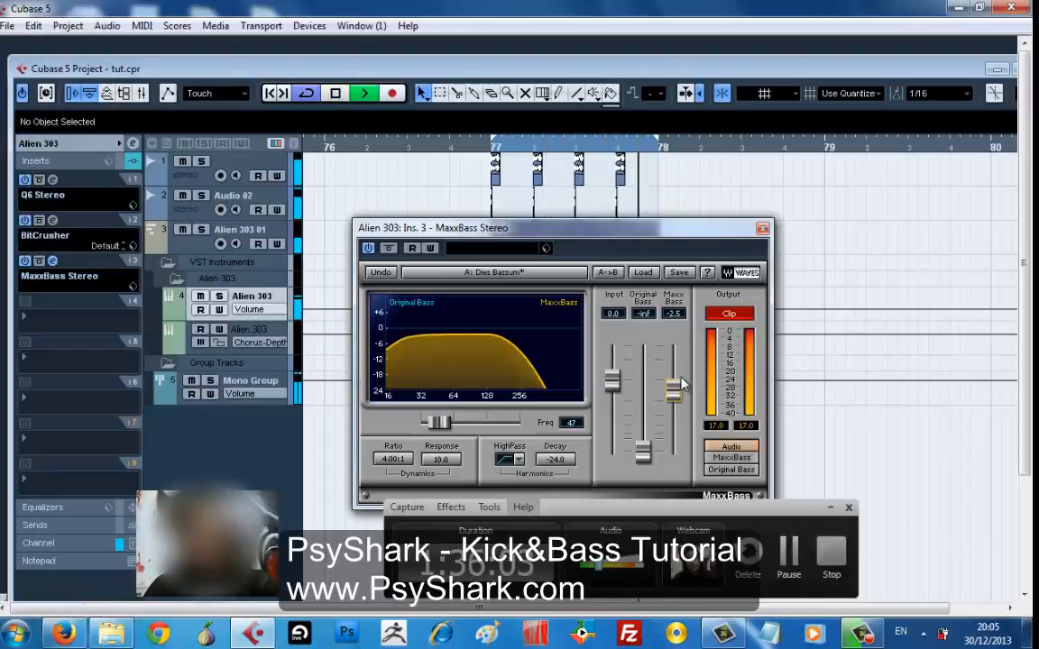
key(space)
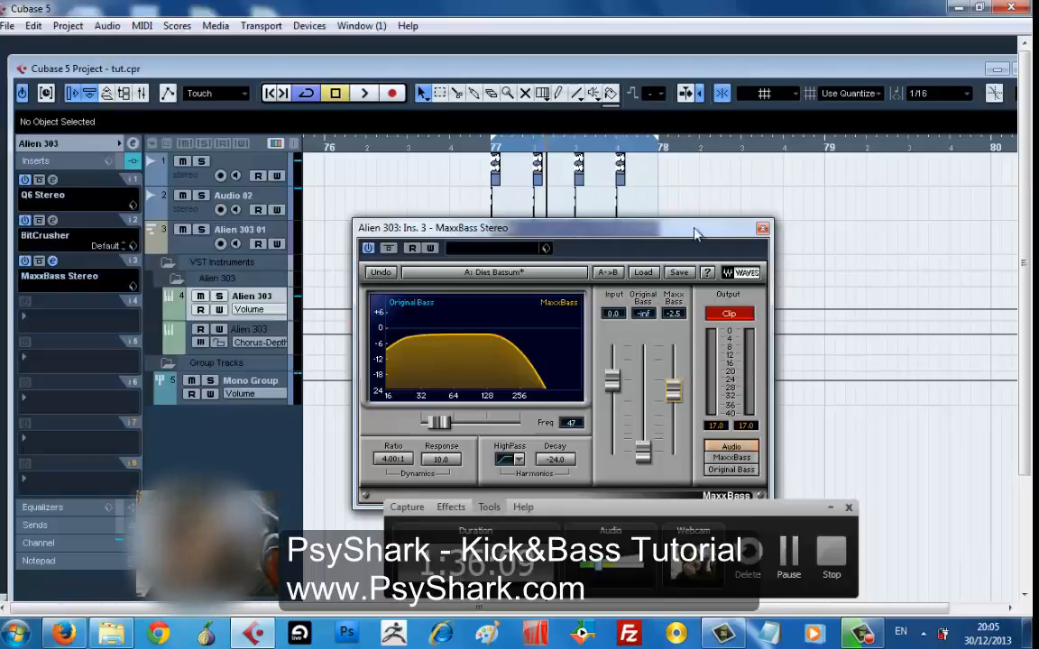
click(763, 229)
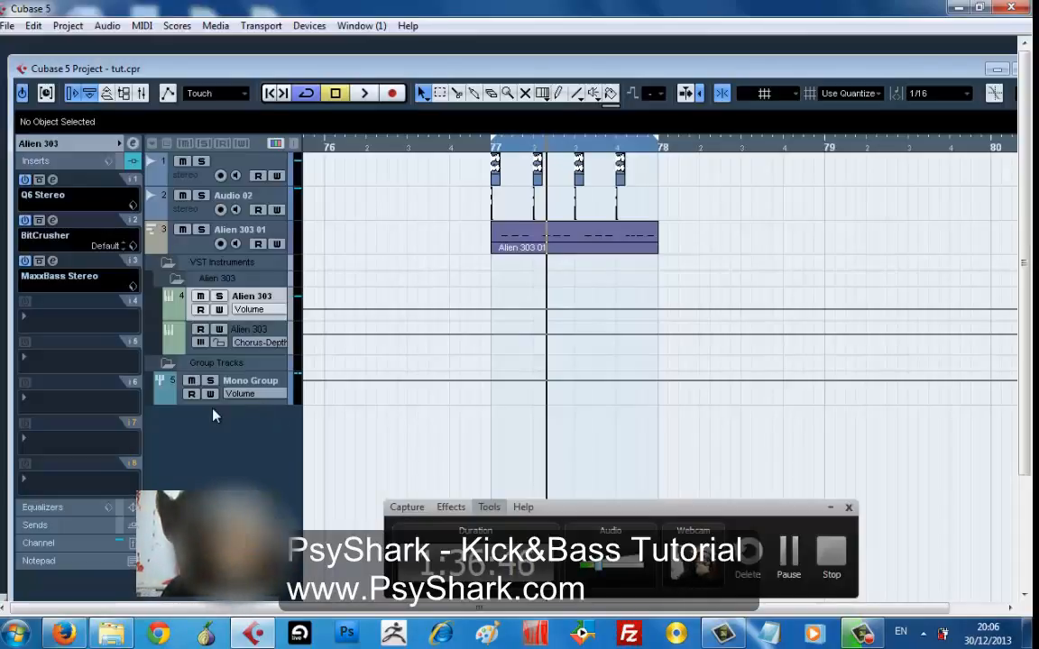
- Add one mono group channel track and name it kk-bs-sidechain
right_click(214, 436)
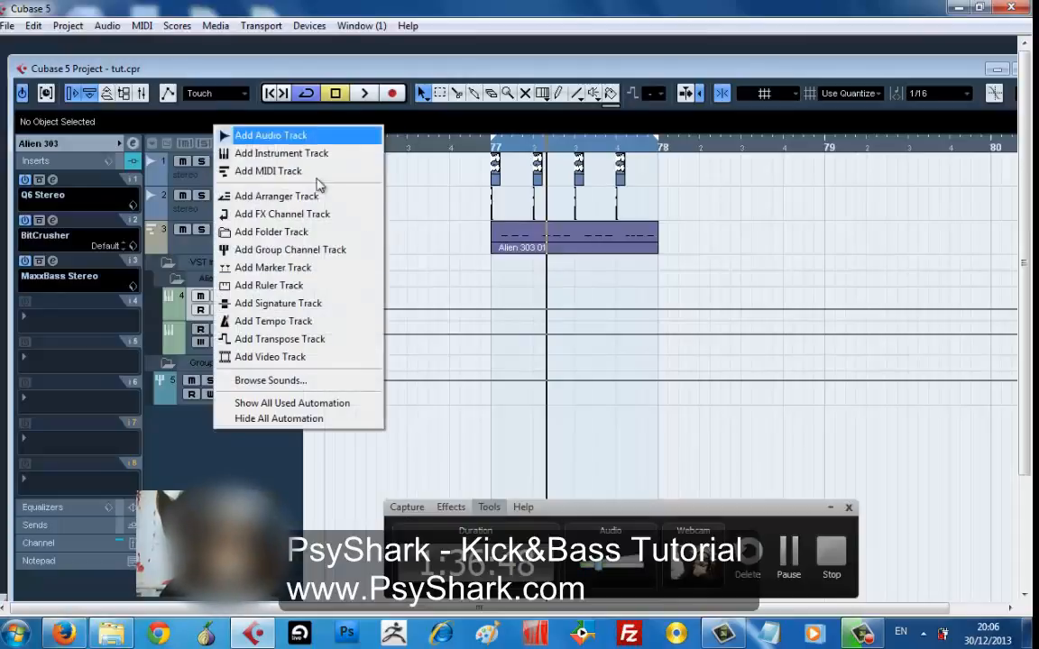
click(322, 261)
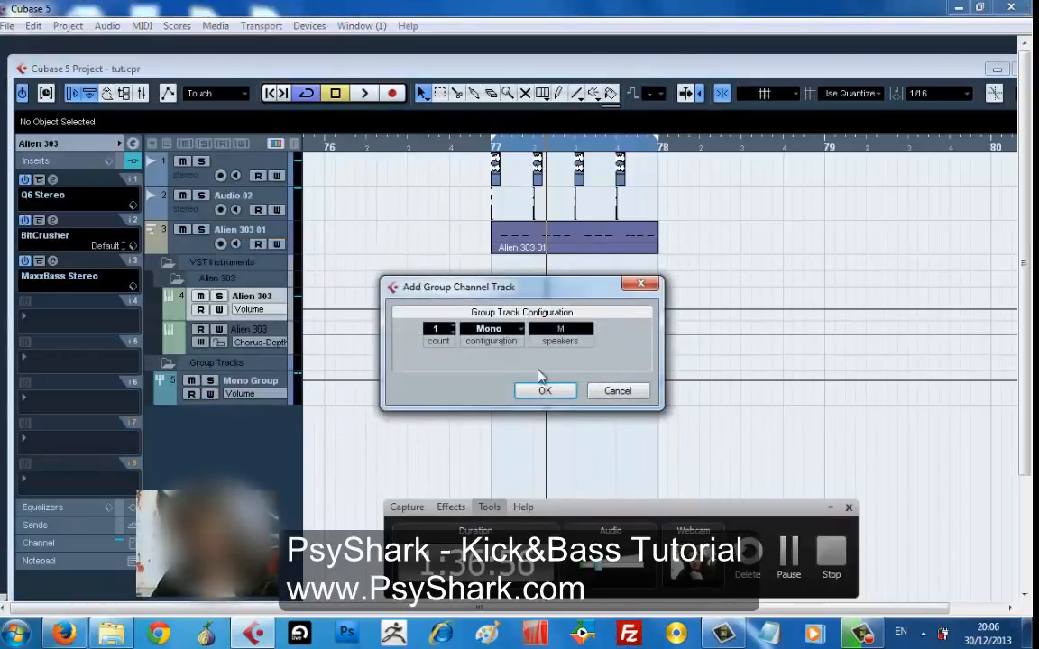
click(554, 394)
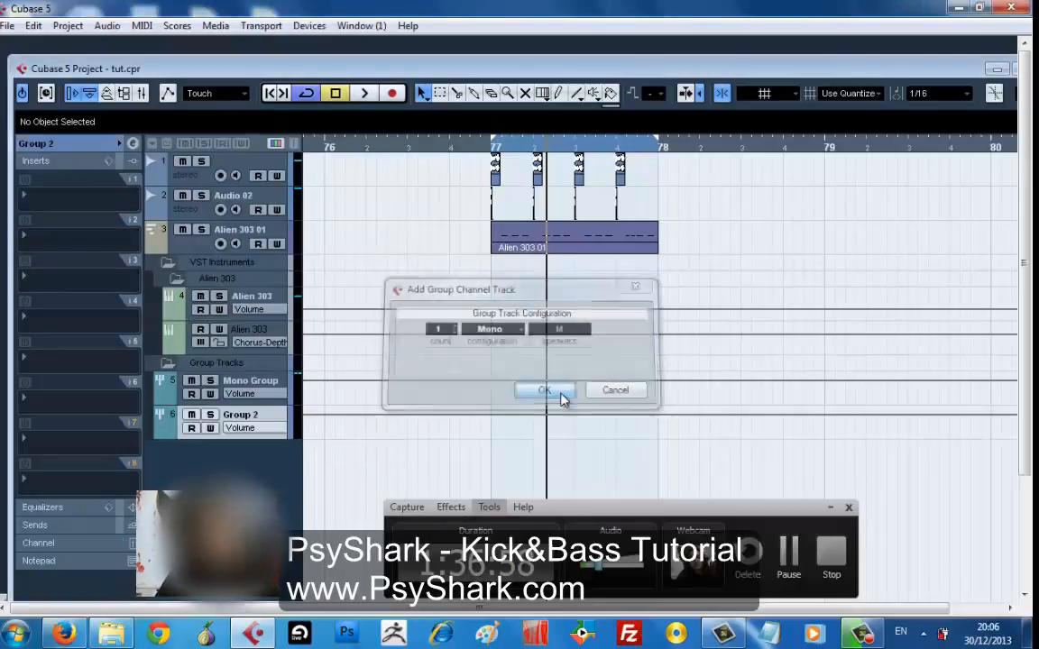
click(256, 429)
click(245, 428)
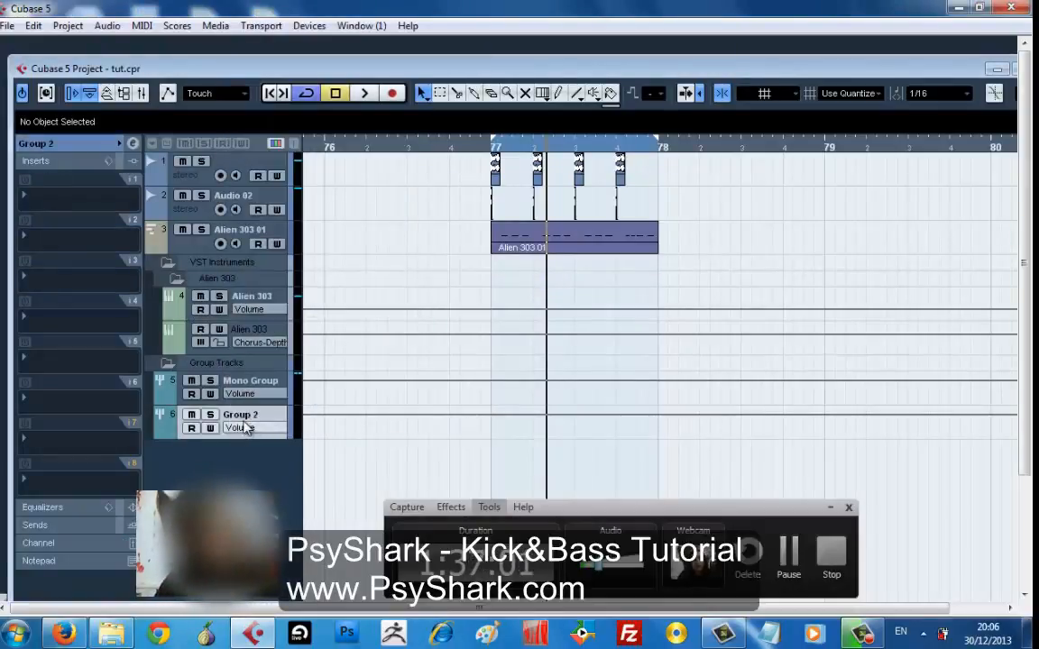
double_click(247, 419)
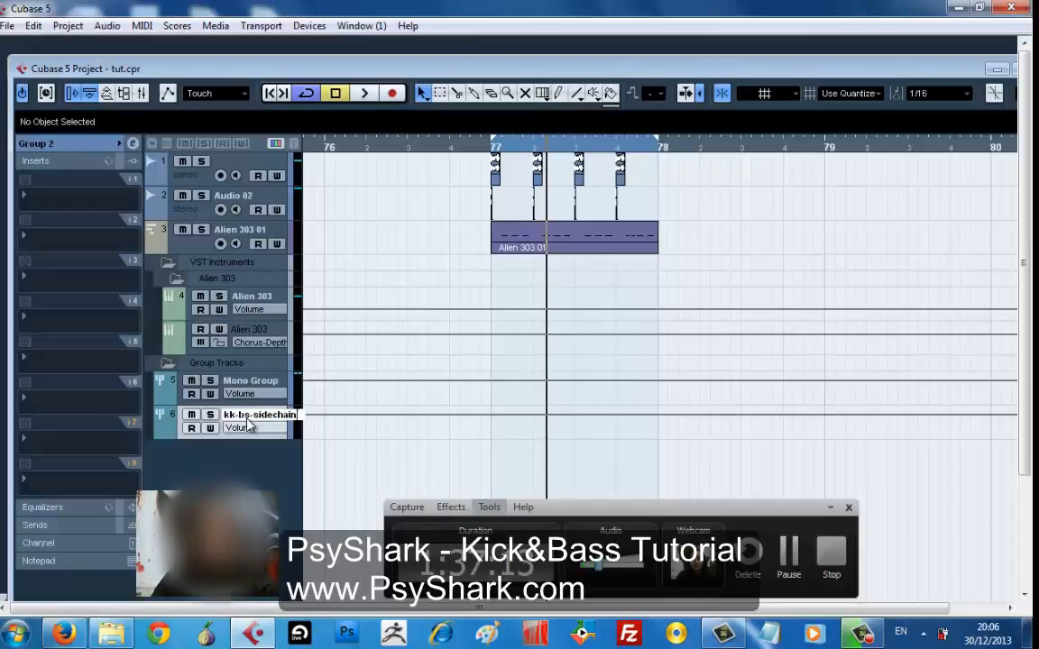
key(Return)
- Insert the Compressor in the first insert slot of kk-bs-sidechain and bring its editor into view over the arrangement
click(80, 199)
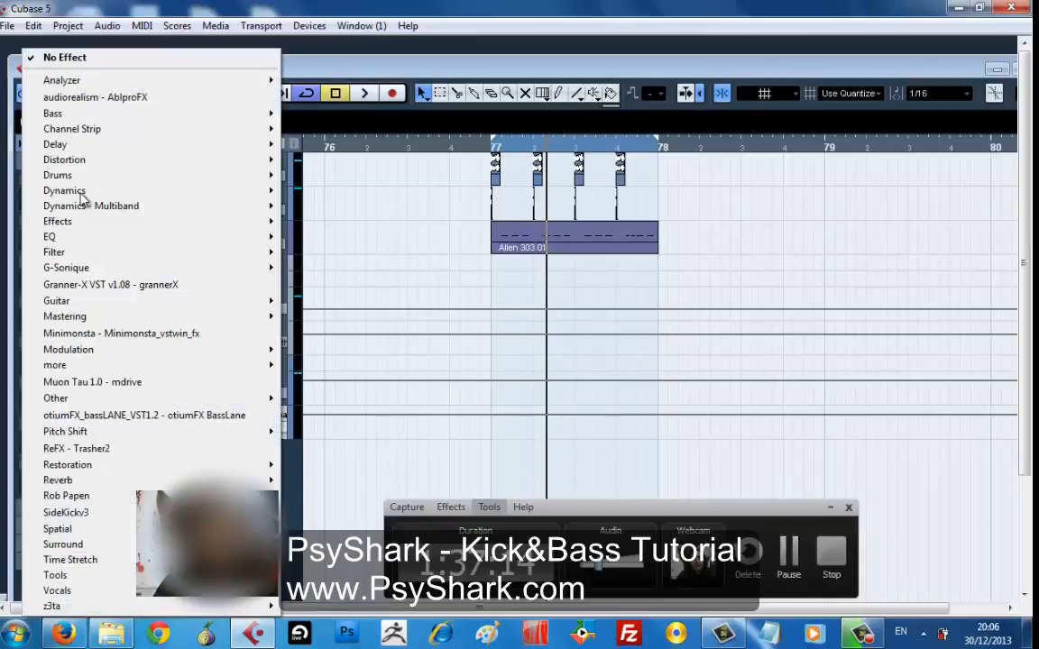
mouse_move(204, 117)
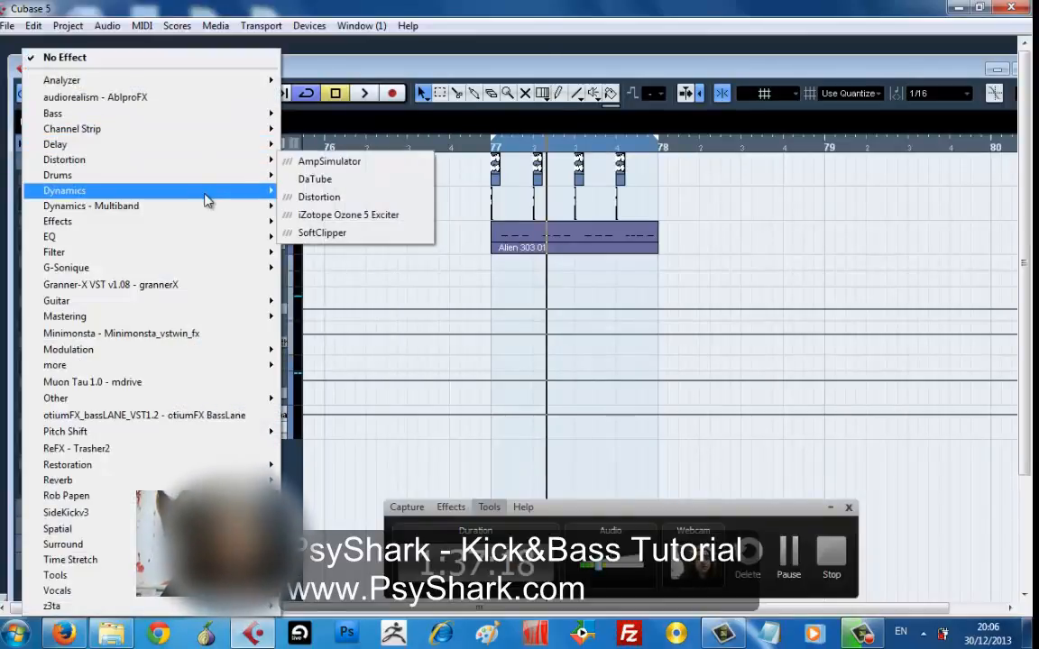
mouse_move(206, 199)
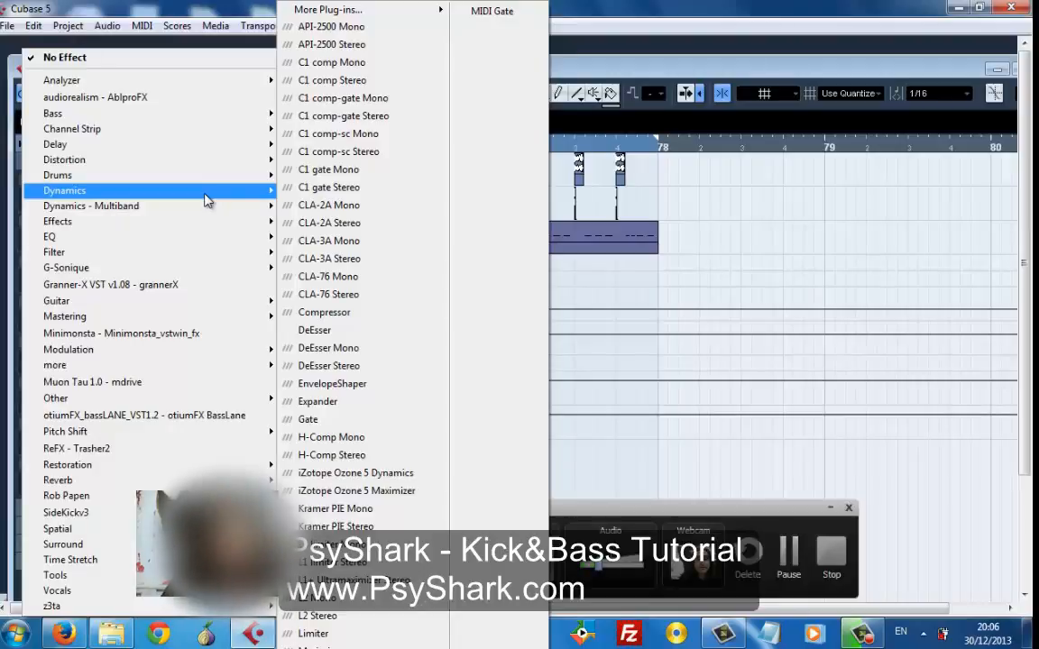
click(326, 312)
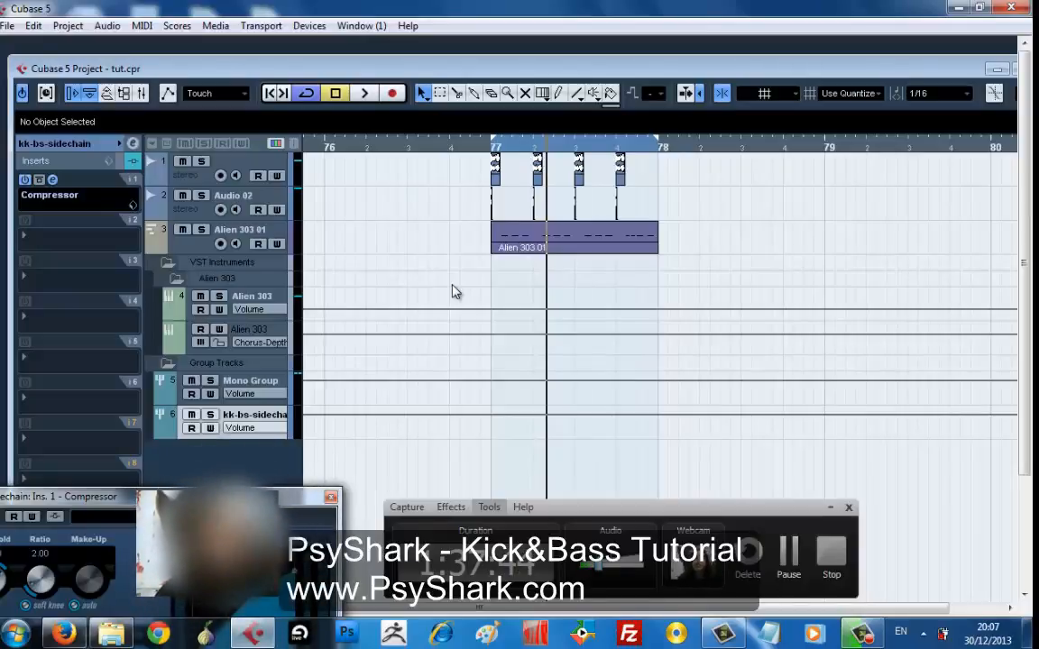
click(53, 181)
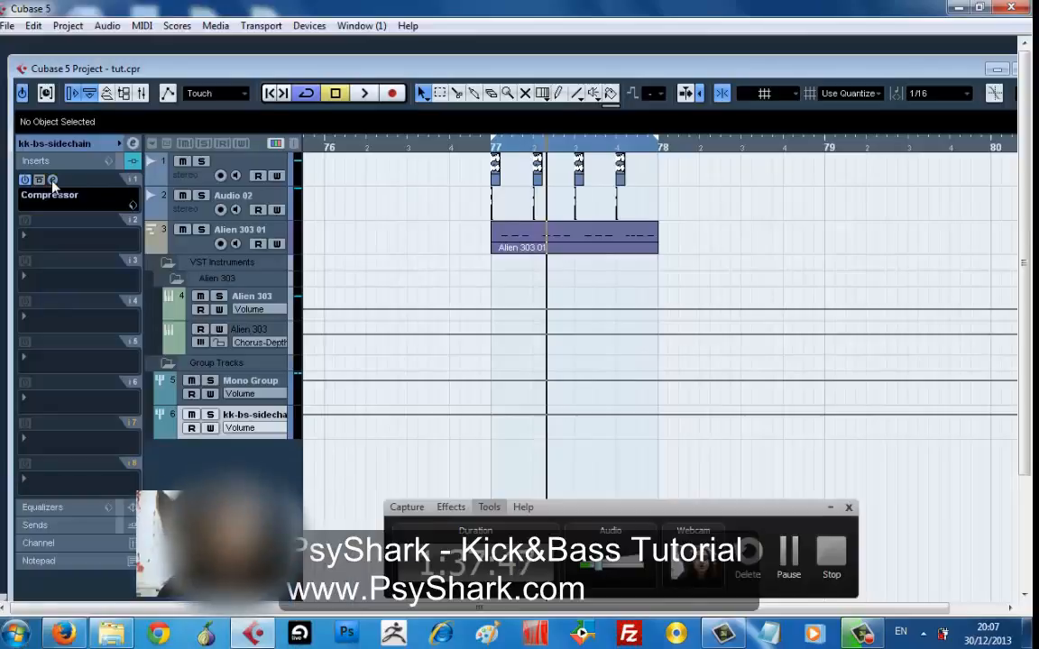
click(52, 181)
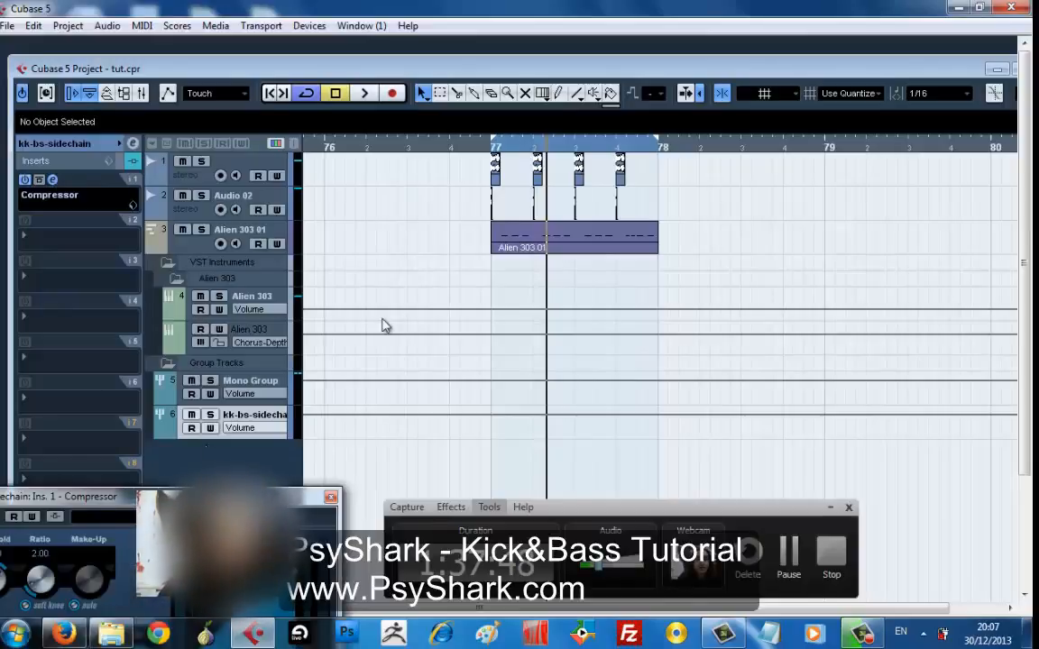
drag(162, 502, 489, 373)
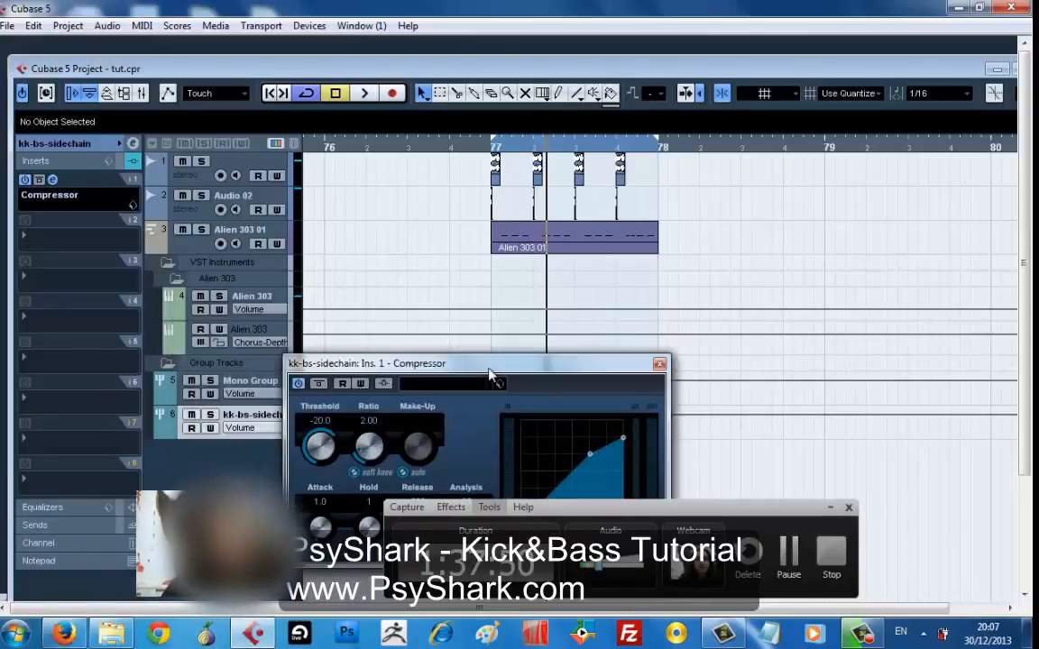
- Check the inserts on the Mono Group and Alien 303 channels, moving the Compressor window clear of the track list
click(171, 379)
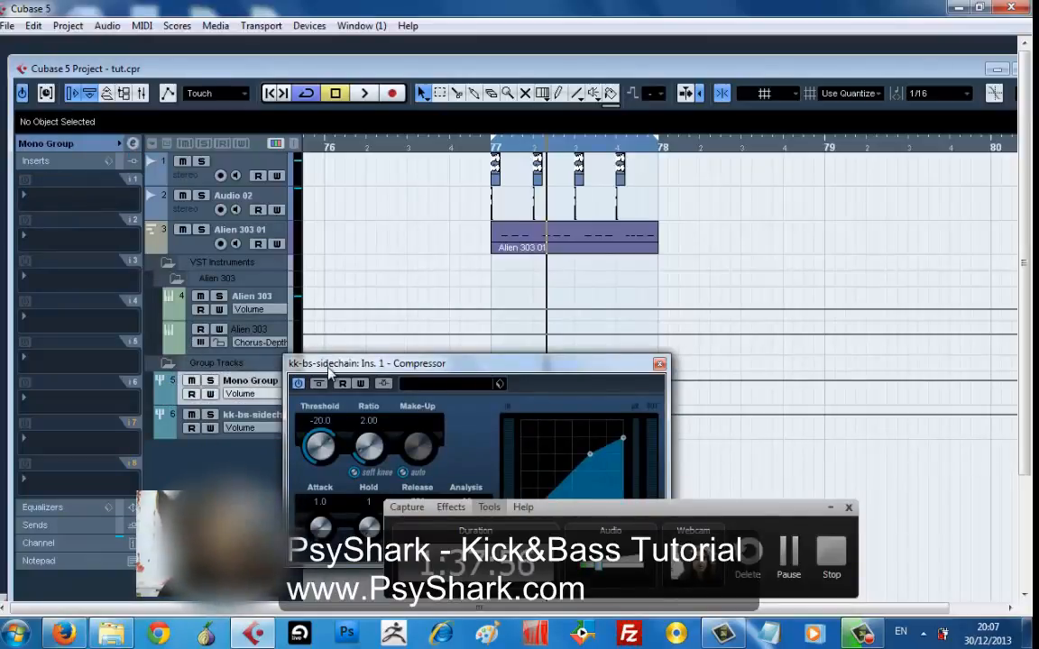
drag(330, 365, 350, 360)
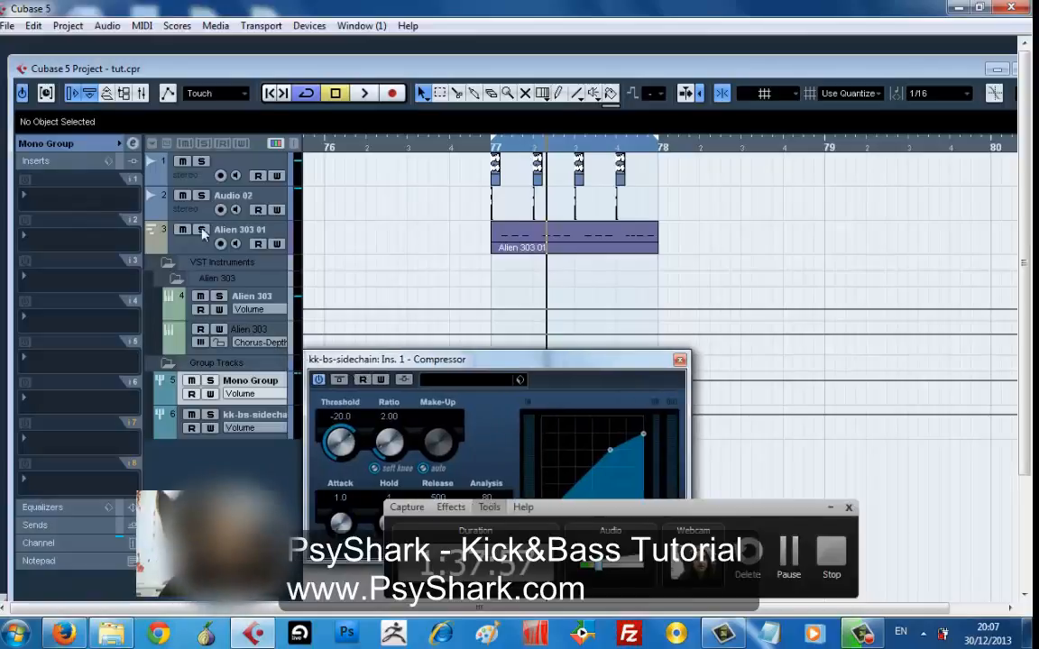
click(171, 312)
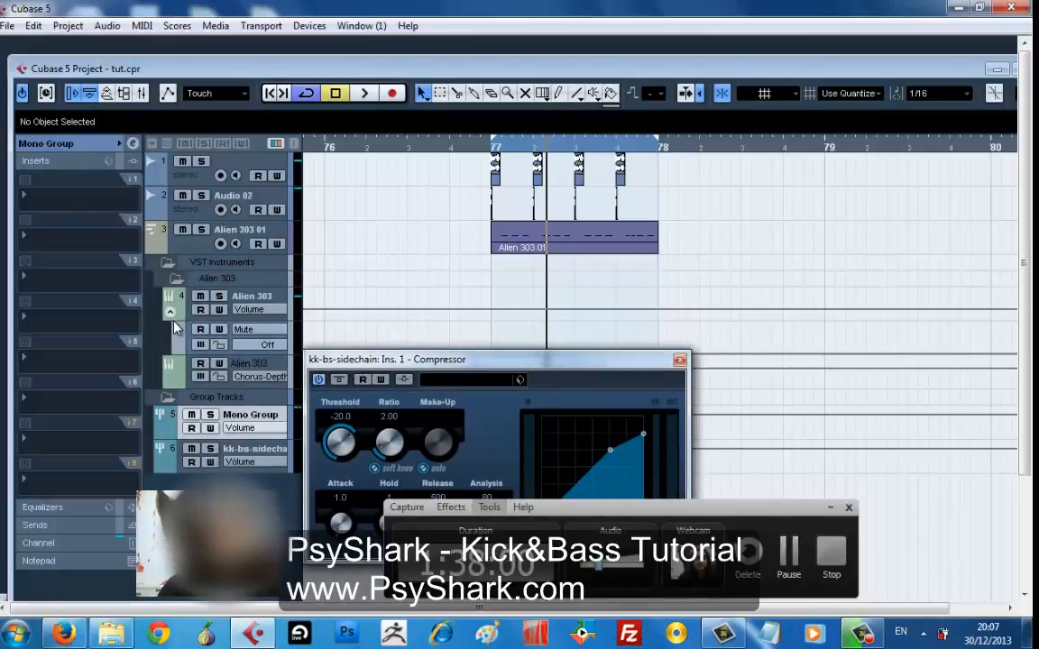
click(171, 302)
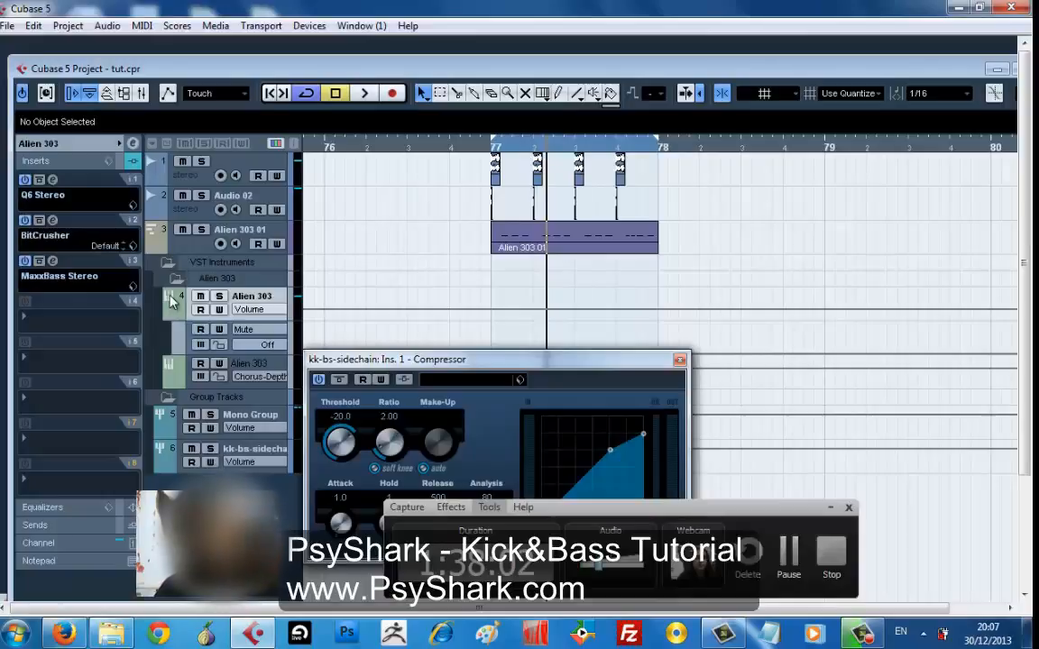
click(171, 313)
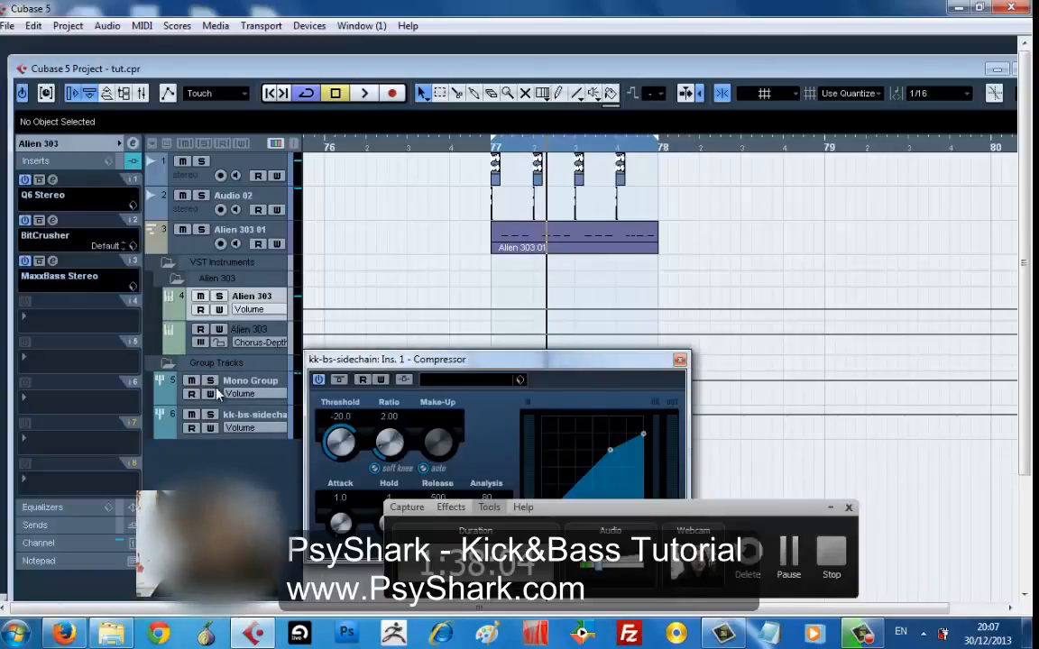
click(170, 394)
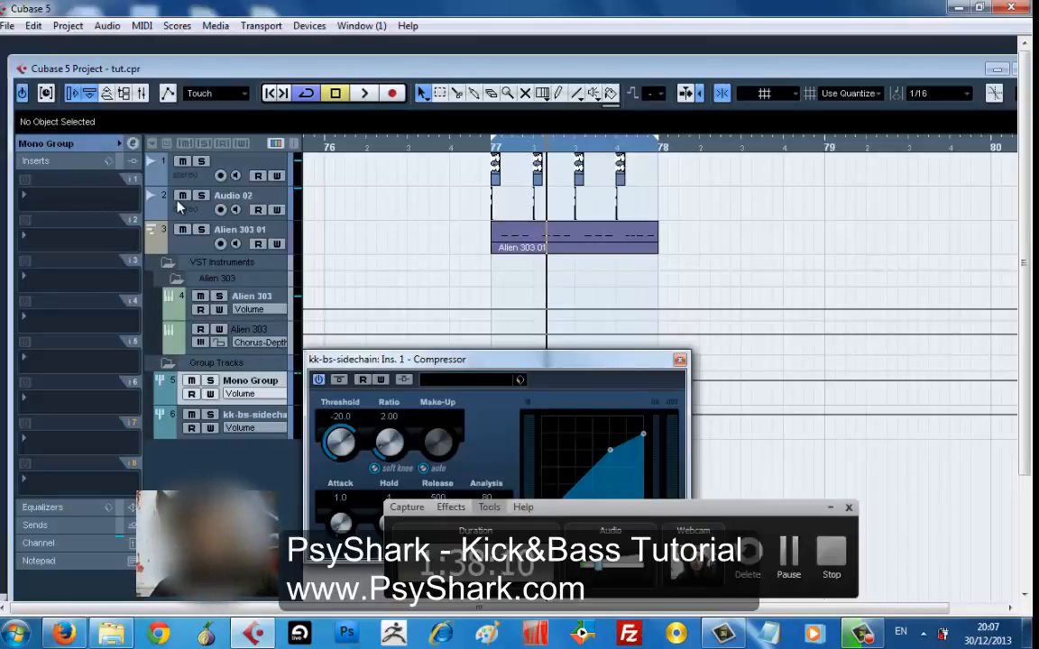
- Remove the Compressor from the third insert slot of the Audio 02 track
click(185, 178)
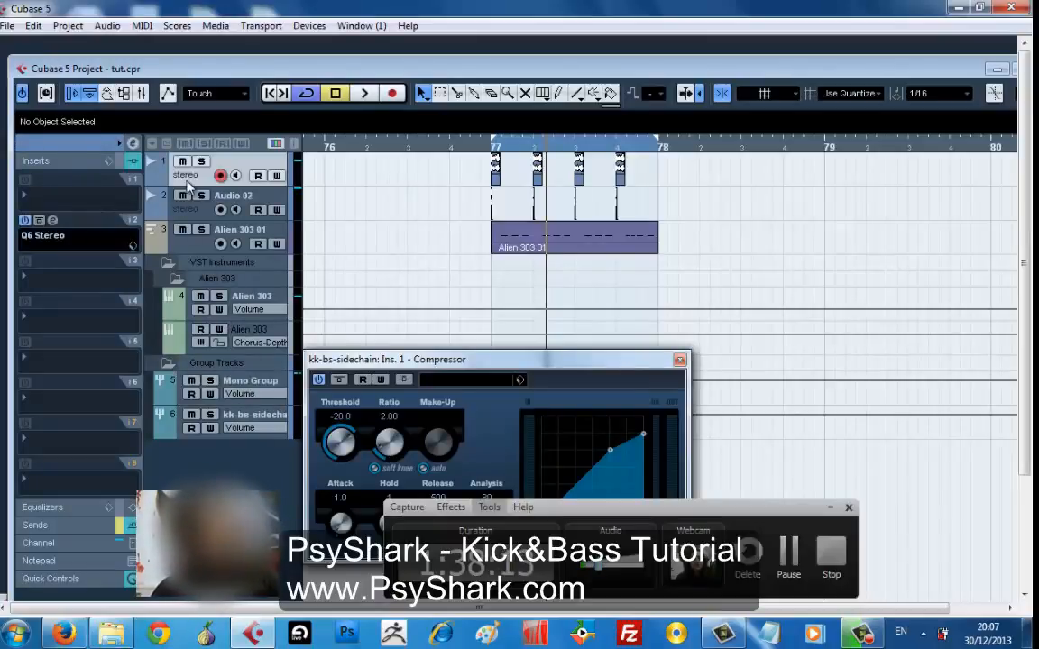
key(Down)
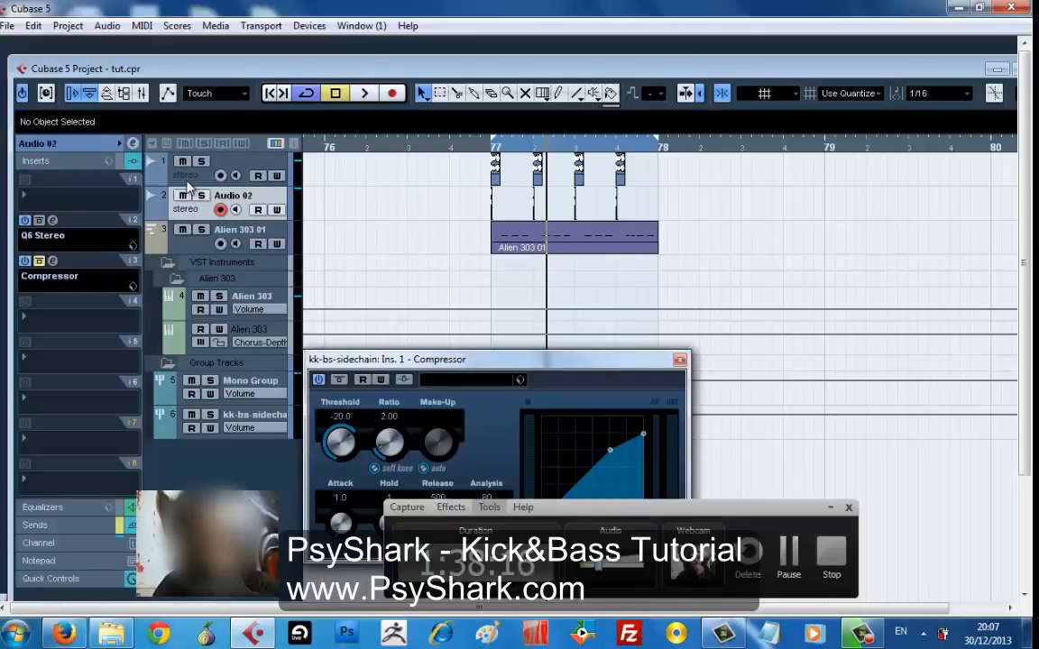
click(80, 280)
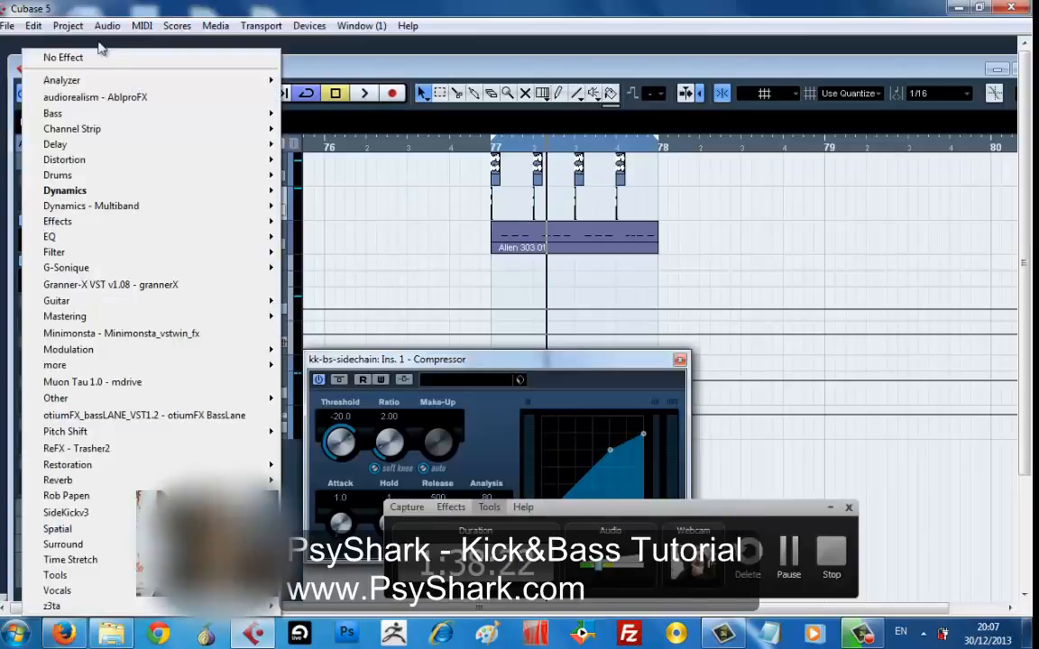
click(104, 66)
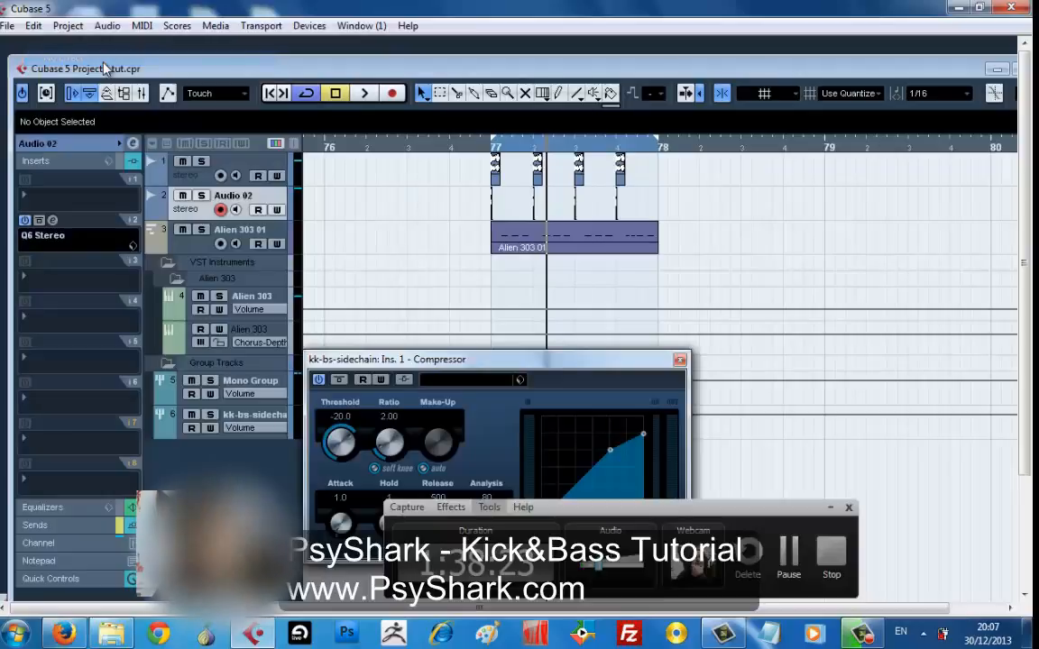
- Insert the Compressor in the first insert slot of Mono Group and place its editor above the kk-bs-sidechain Compressor
double_click(159, 70)
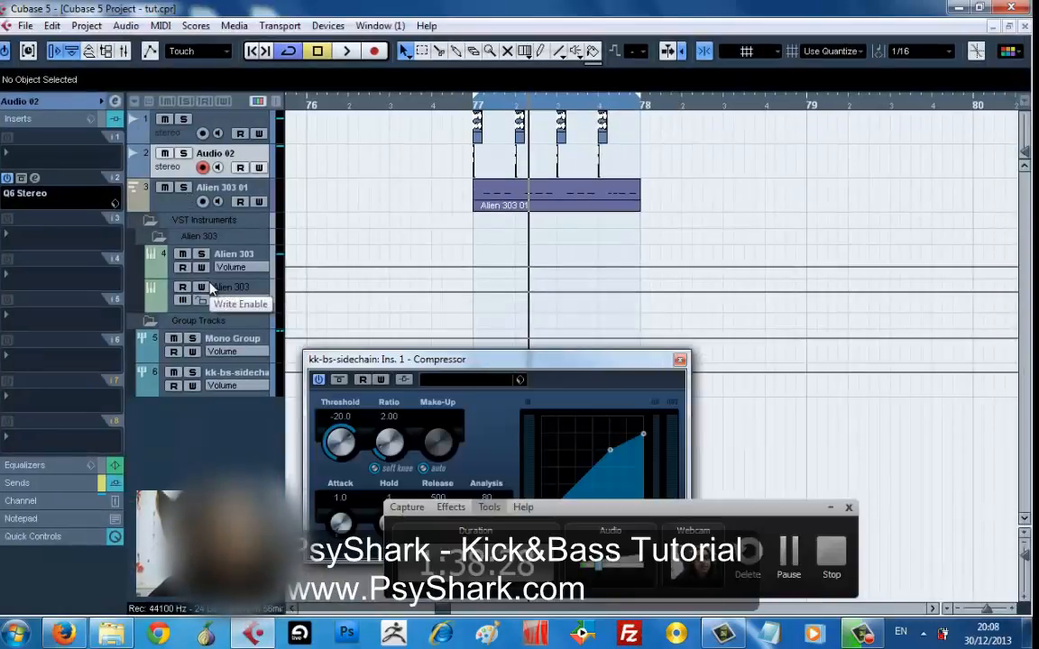
click(150, 349)
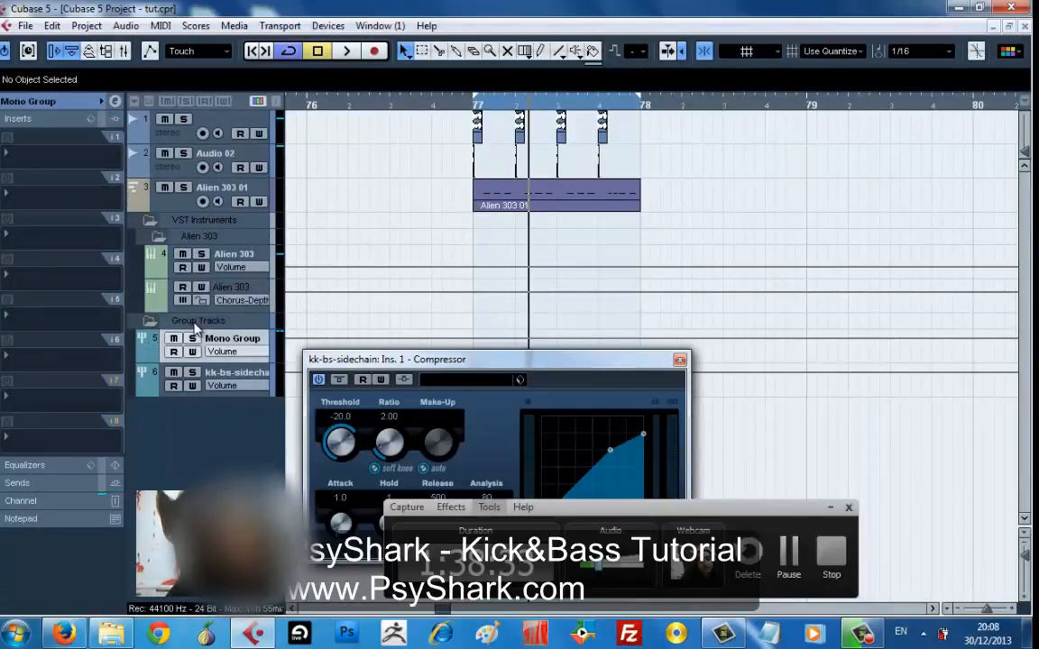
click(53, 151)
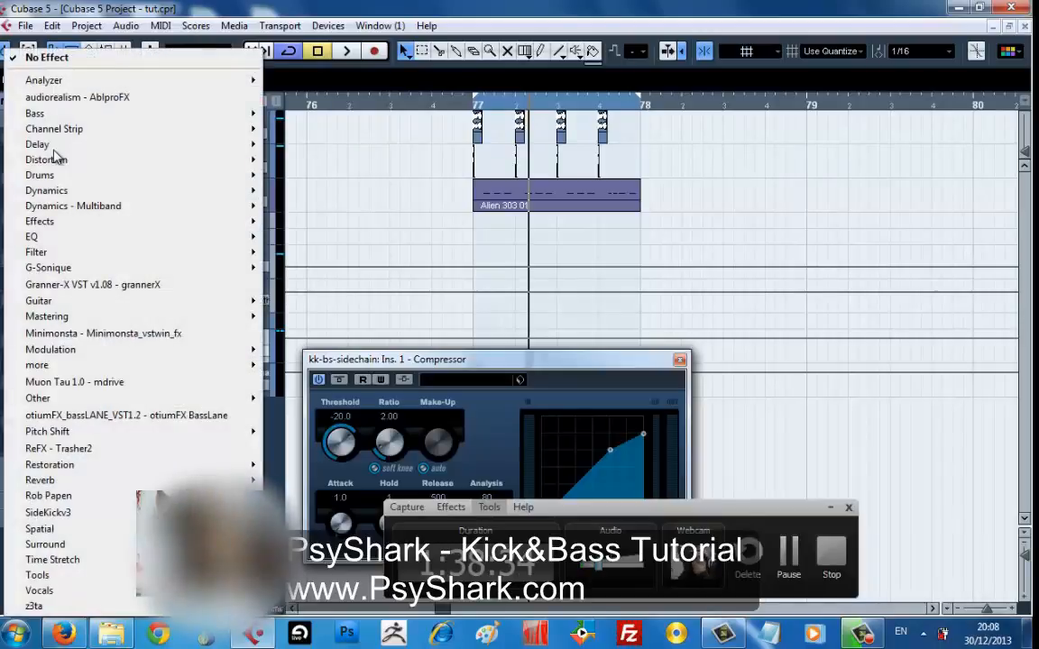
mouse_move(192, 191)
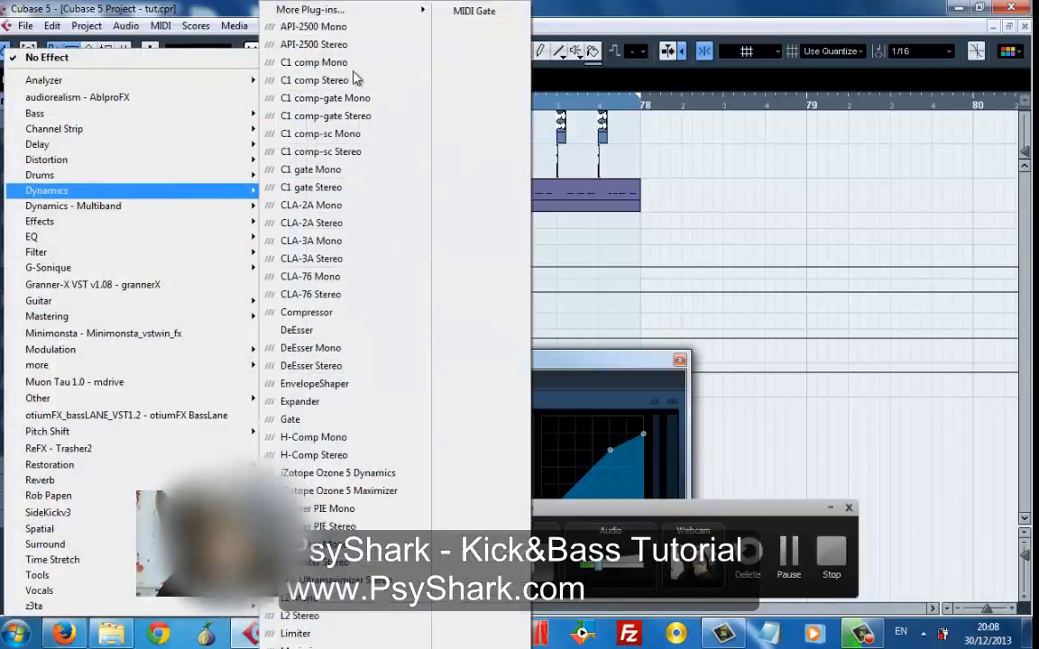
click(339, 319)
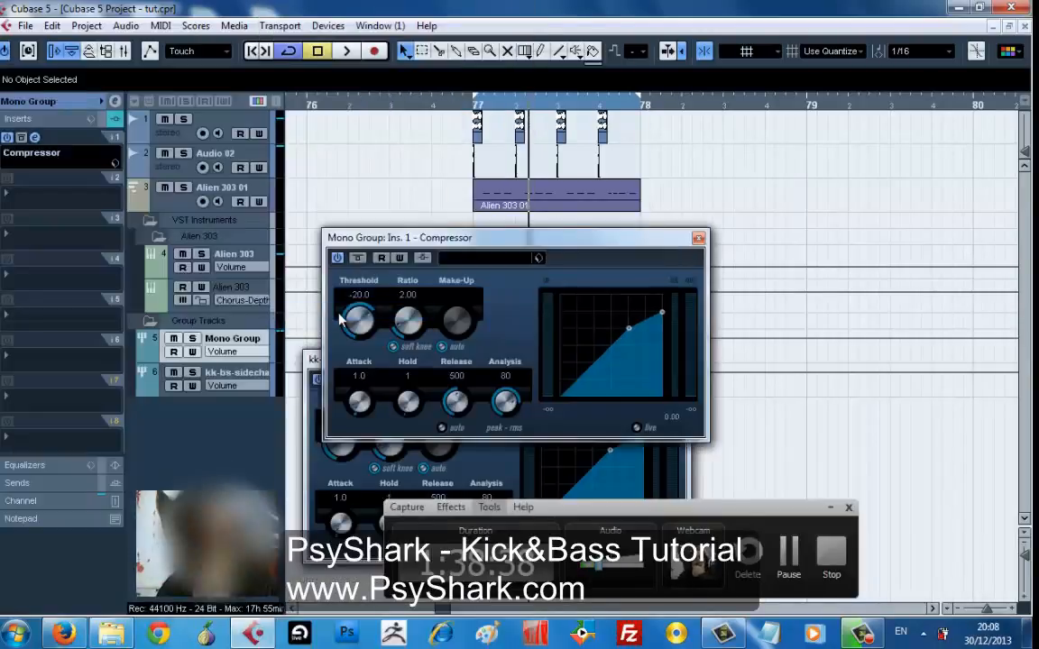
drag(456, 240, 424, 148)
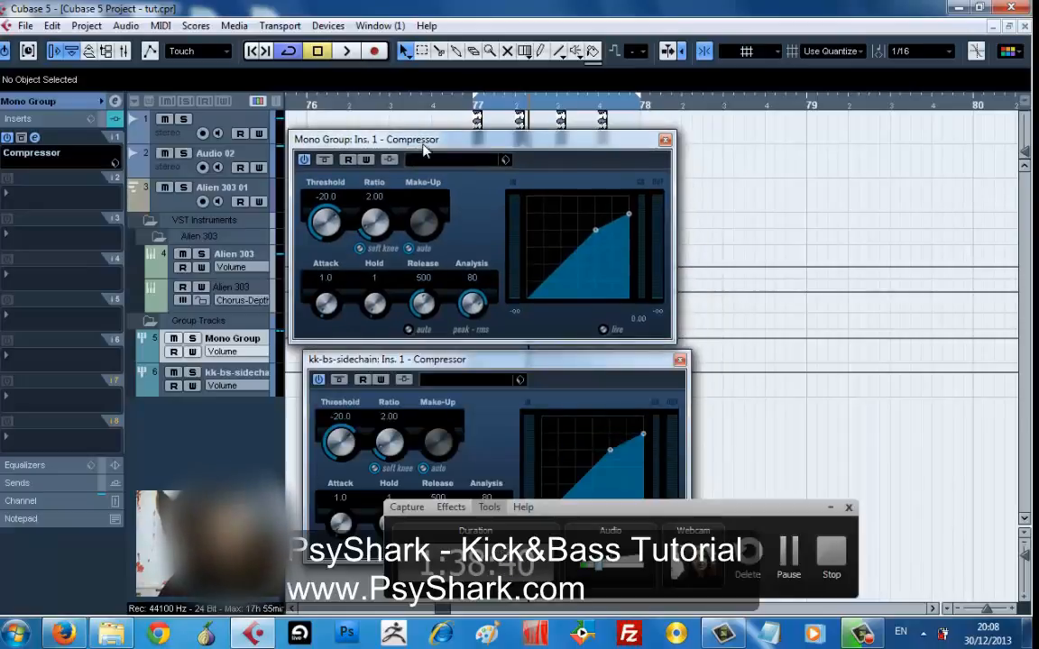
- Bypass the kk-bs-sidechain Compressor and, with the loop playing, set the Mono Group Compressor's release to 10 and threshold to -15.2
click(339, 380)
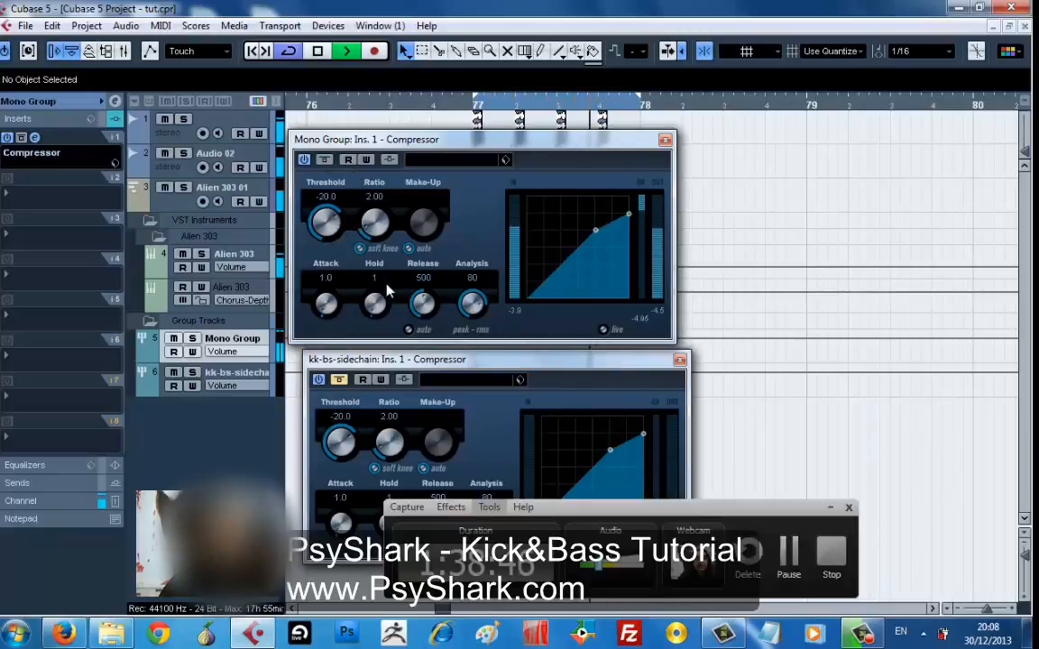
drag(423, 303, 385, 348)
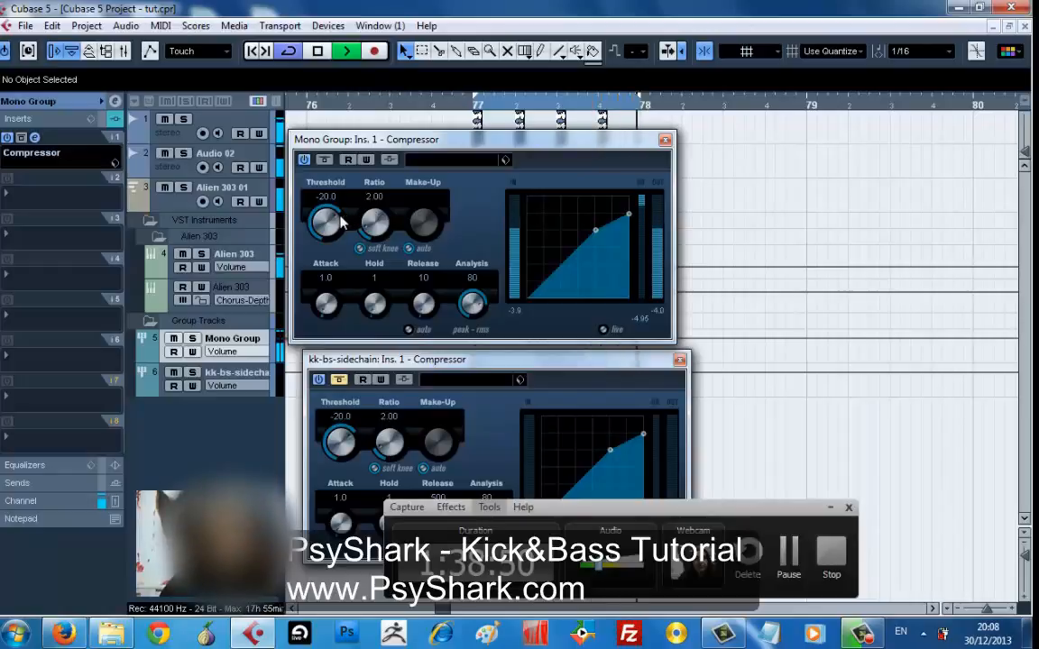
drag(330, 213, 299, 175)
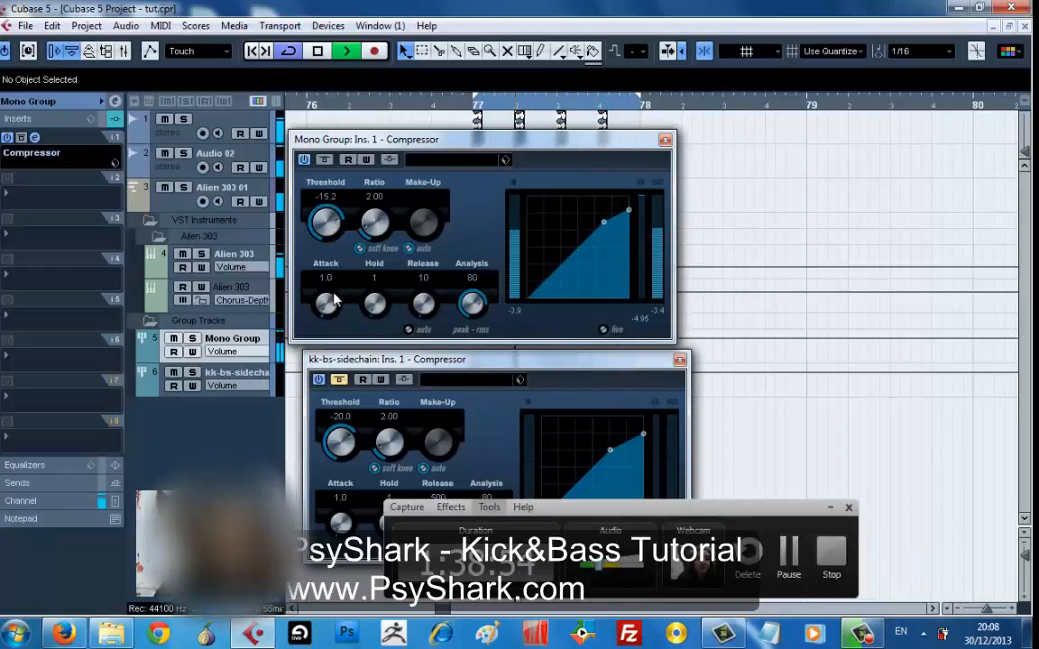
key(space)
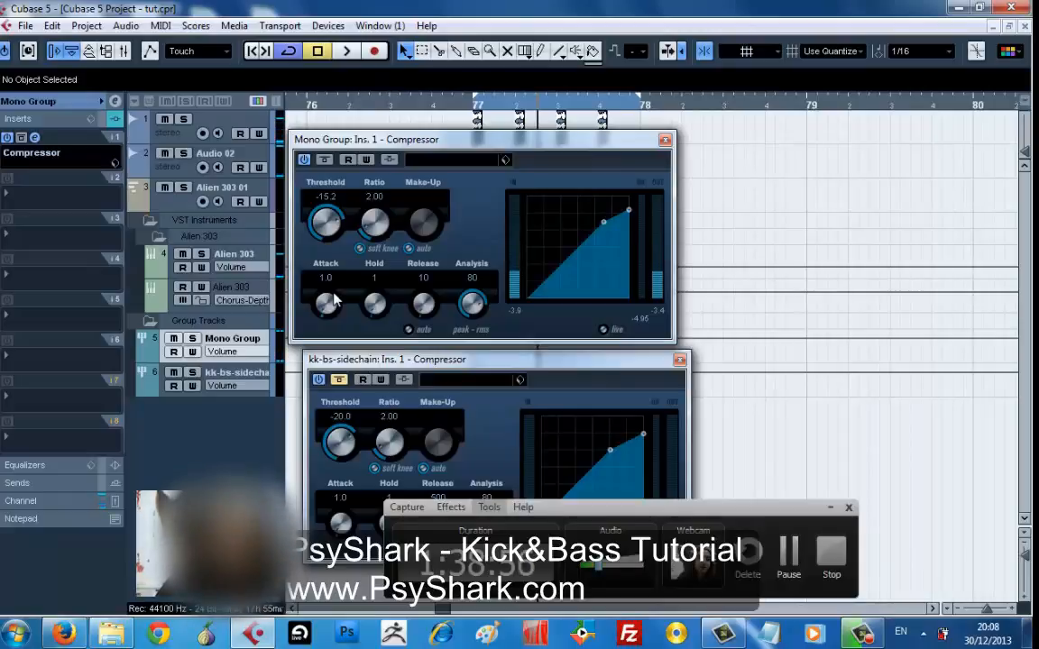
key(space)
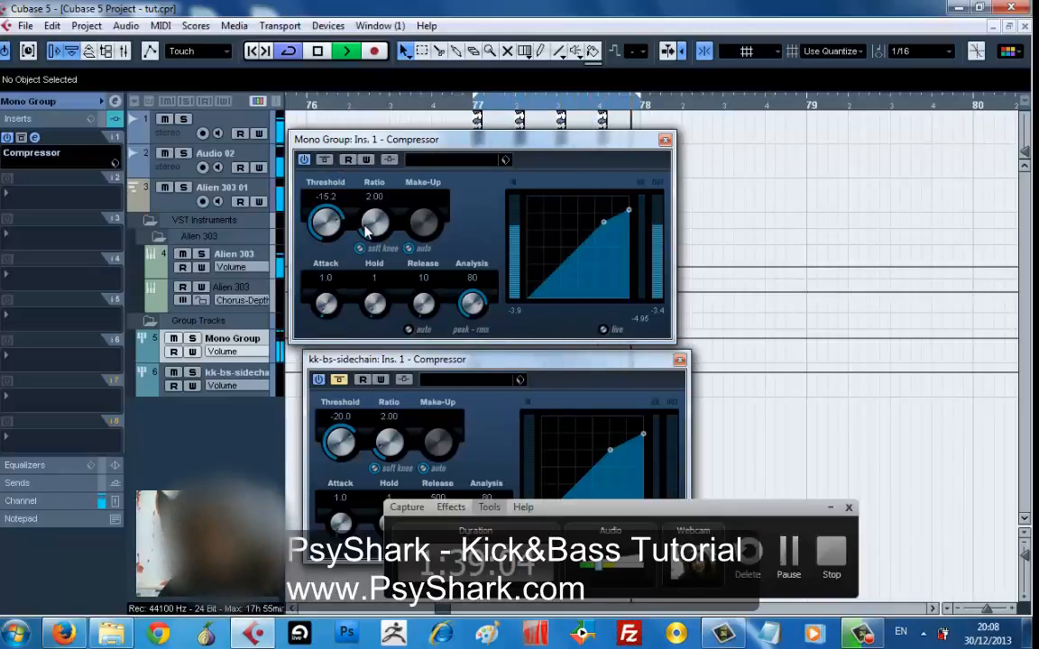
- Set the Mono Group Compressor's attack to 0.1, make-up to 4.2 without auto, ratio to 4.60 and threshold to -22.6
drag(367, 232, 375, 155)
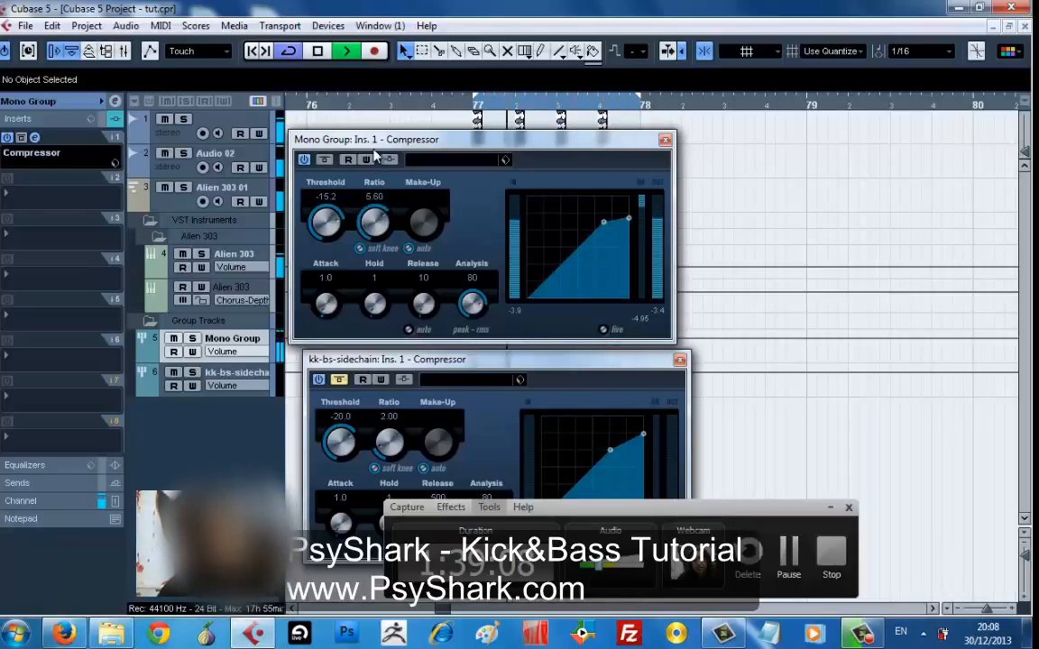
mouse_move(323, 301)
mouse_down()
mouse_move(318, 287)
mouse_move(317, 311)
mouse_up()
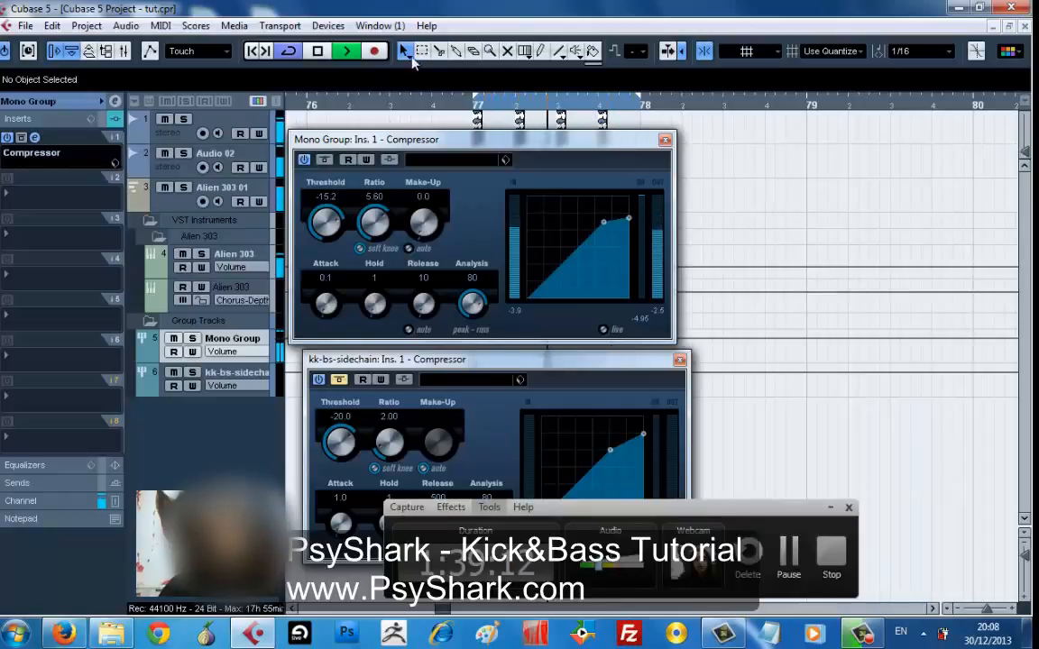
drag(423, 218, 406, 181)
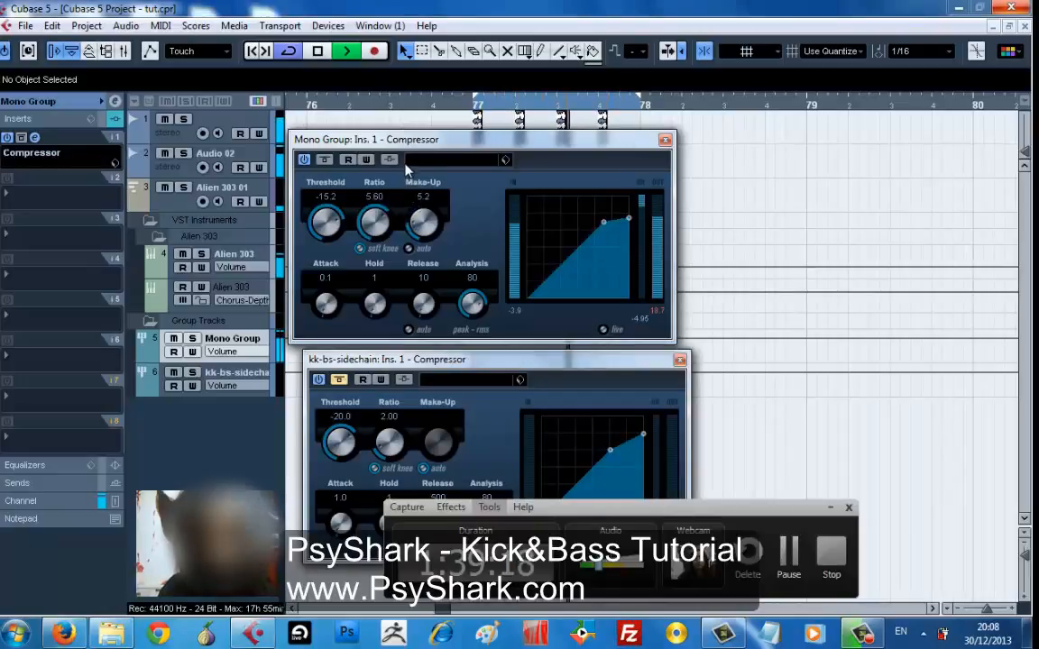
drag(386, 223, 307, 230)
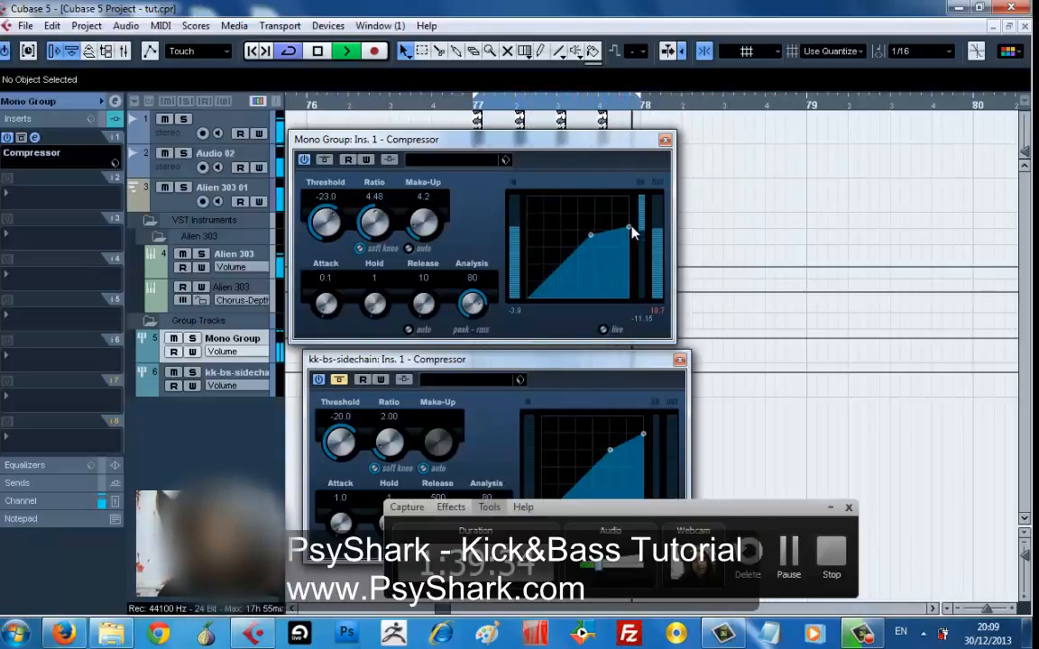
drag(624, 227, 591, 238)
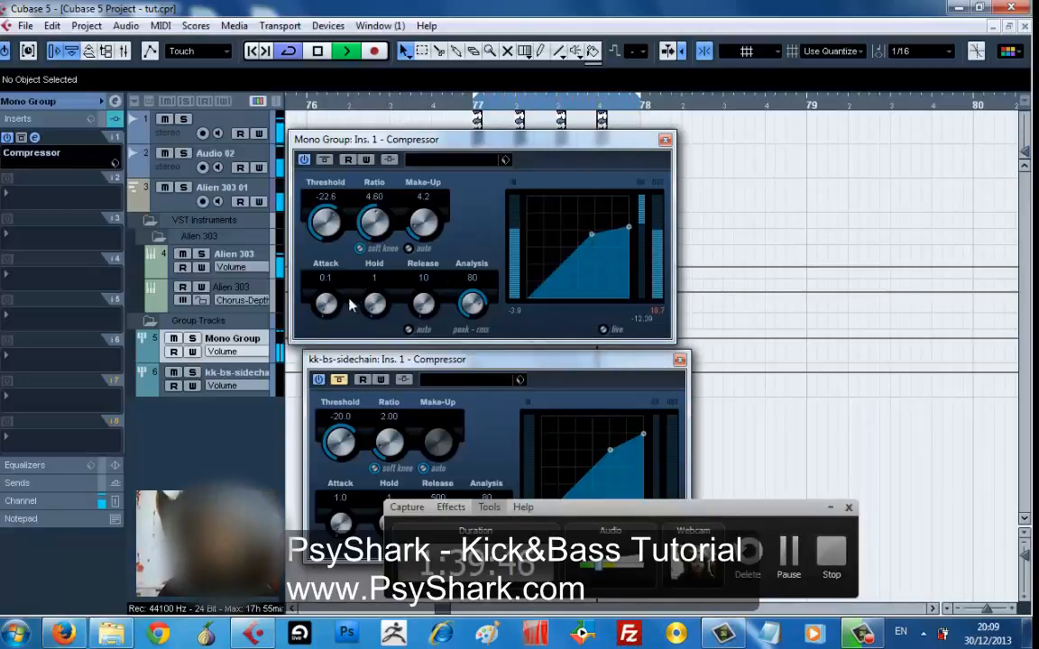
- Set the Mono Group Compressor's threshold to -27.7, attack to 26.6, hold to 251, release to 193 and analysis to 65 while checking playback
drag(325, 304, 325, 270)
mouse_move(378, 308)
mouse_down()
mouse_move(368, 261)
mouse_move(375, 302)
mouse_move(374, 290)
mouse_up()
key(space)
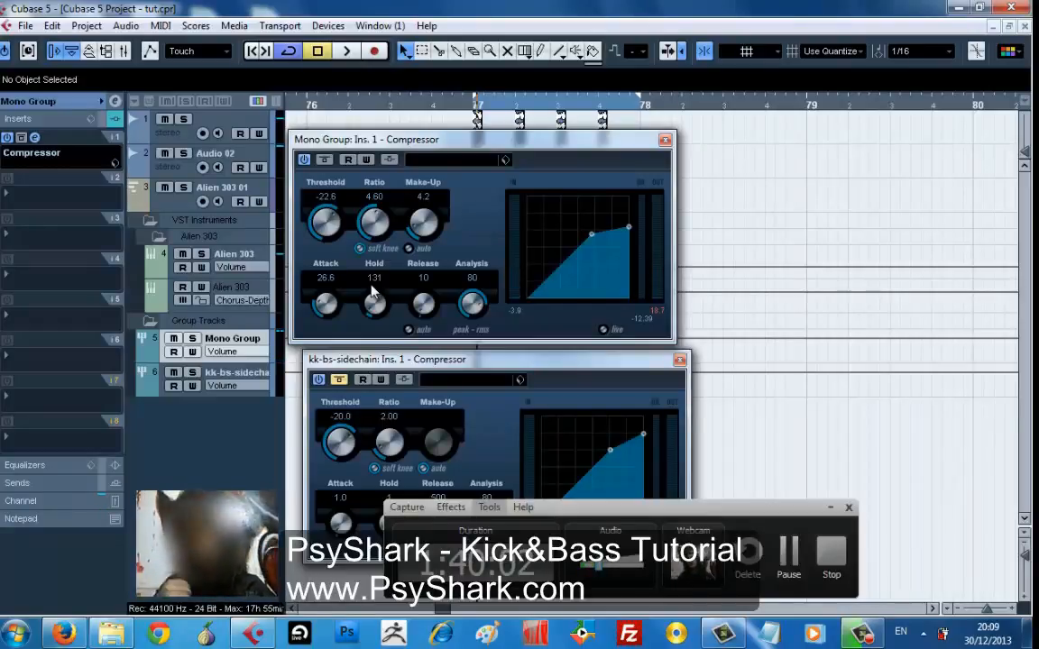
key(space)
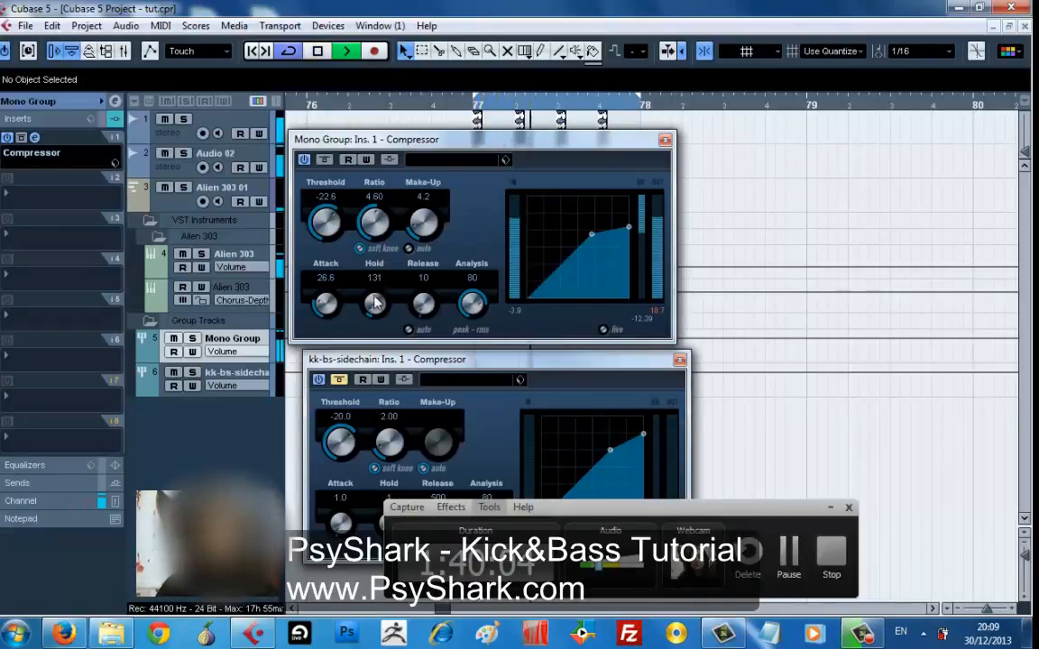
drag(375, 305, 332, 241)
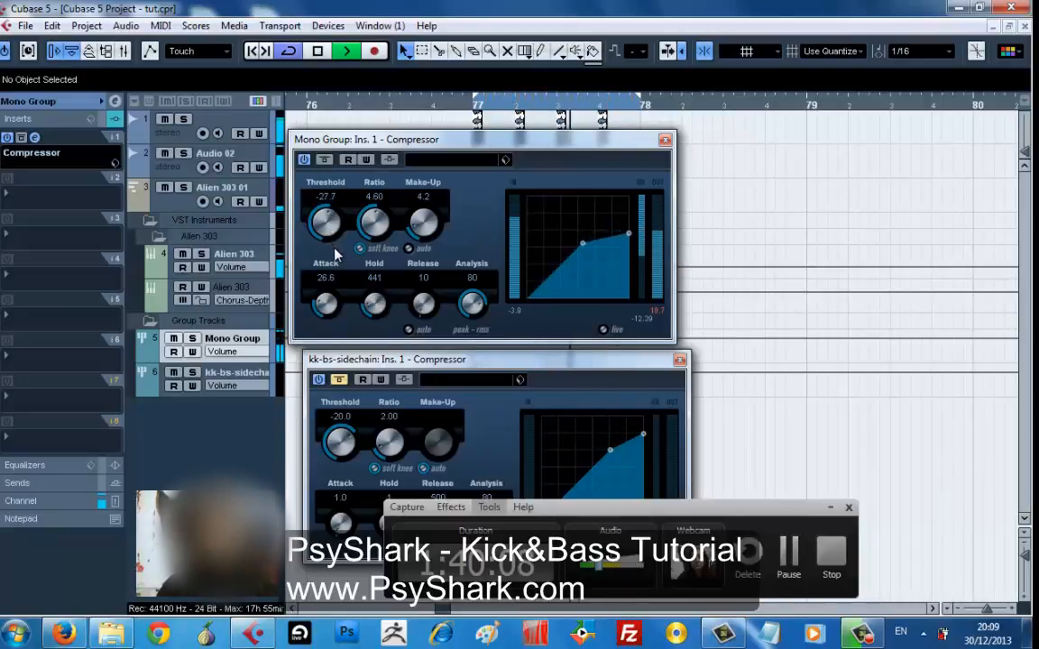
drag(332, 242, 307, 193)
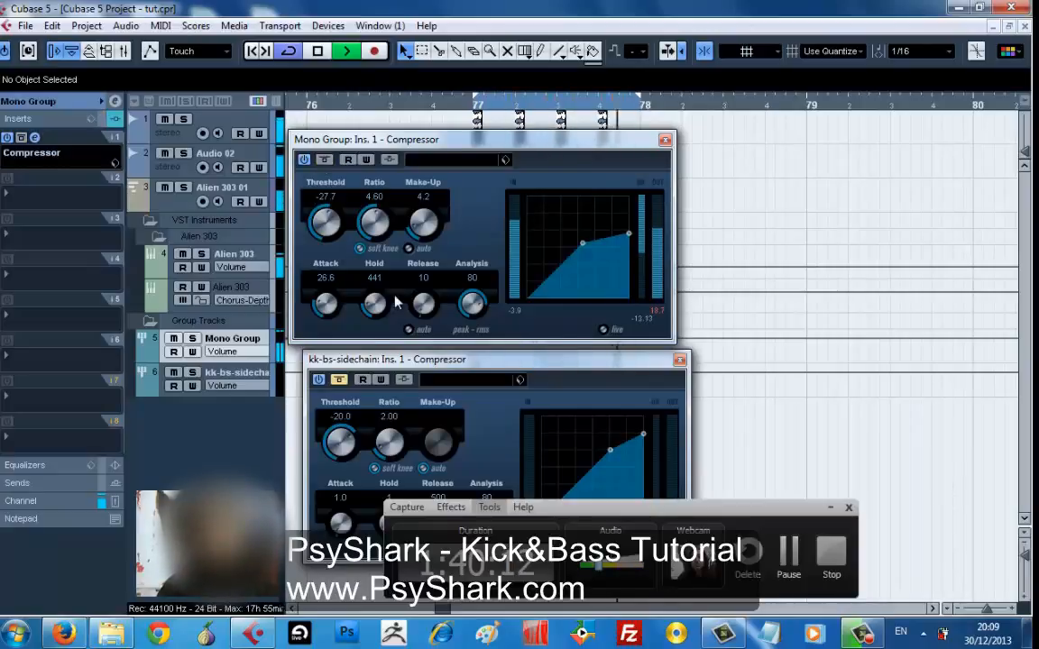
drag(396, 315, 382, 335)
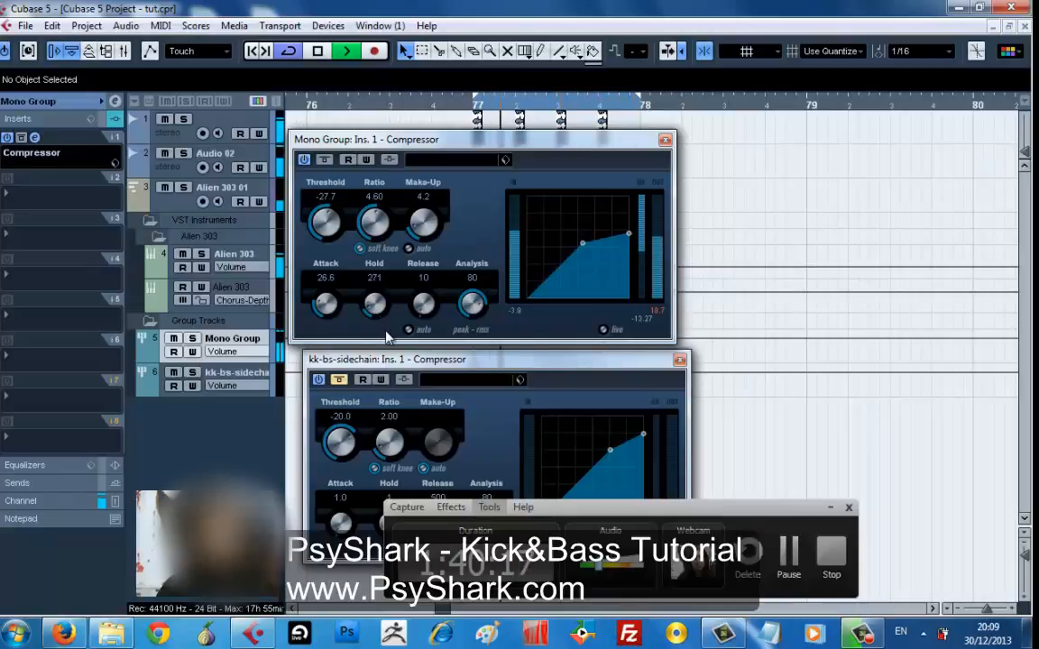
drag(426, 306, 422, 248)
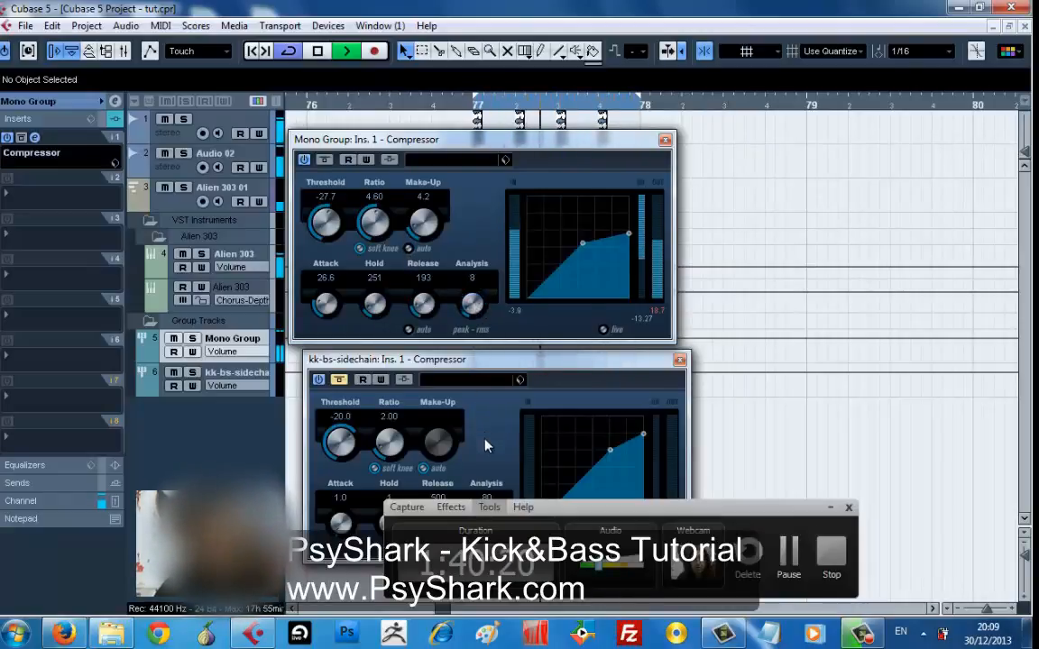
drag(471, 303, 471, 315)
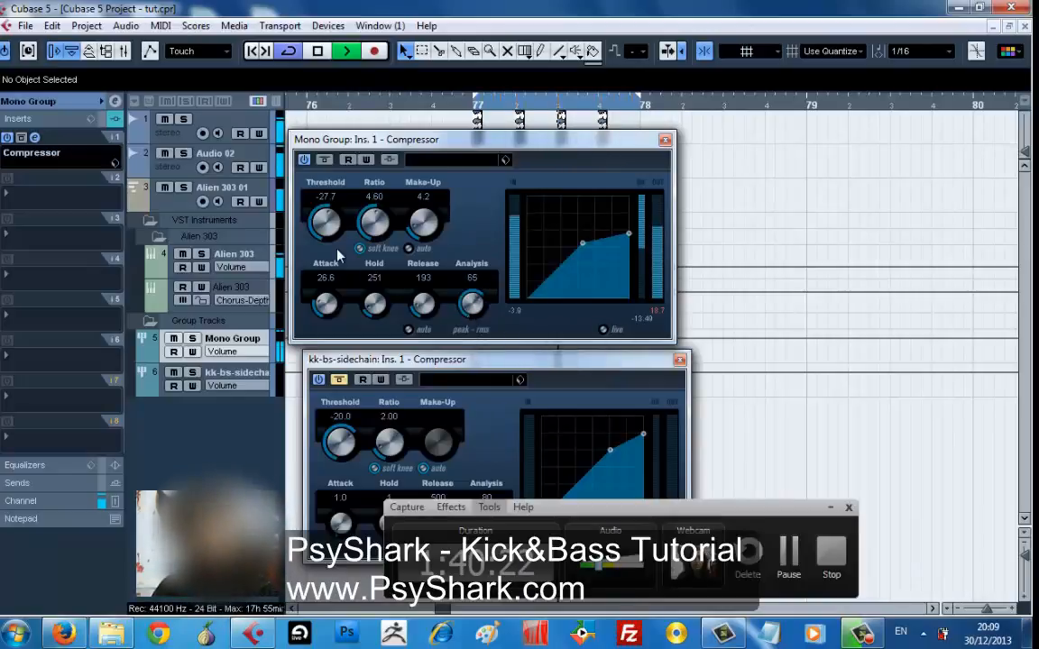
- Raise the Mono Group Compressor's threshold to -9.4, compare auto make-up on and off, and set ratio 5.26 with manual make-up 2.8
drag(303, 223, 304, 158)
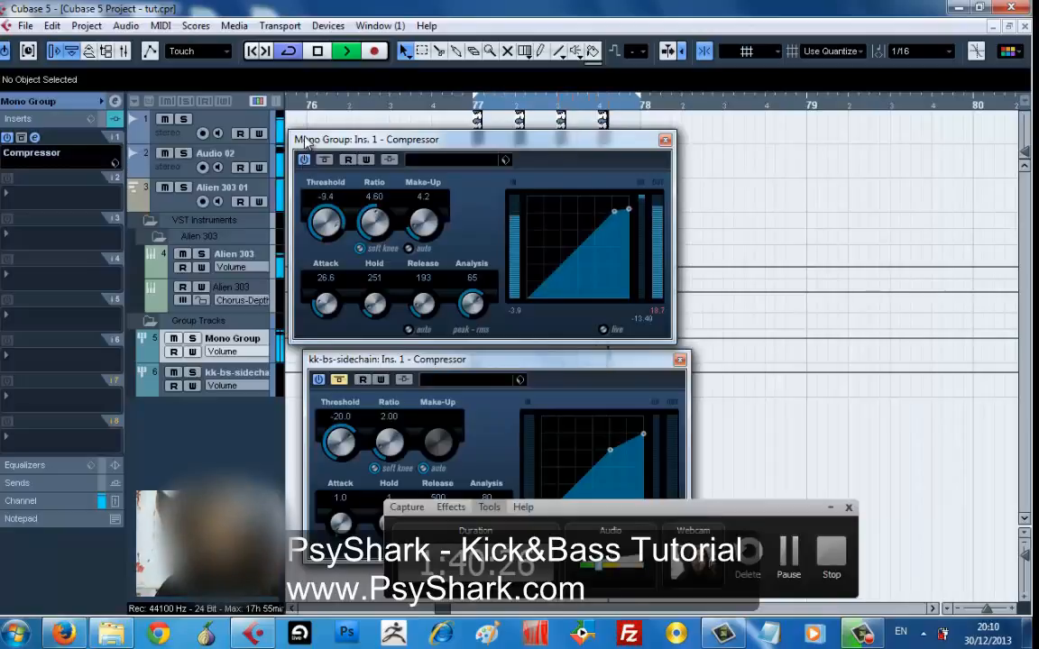
click(410, 250)
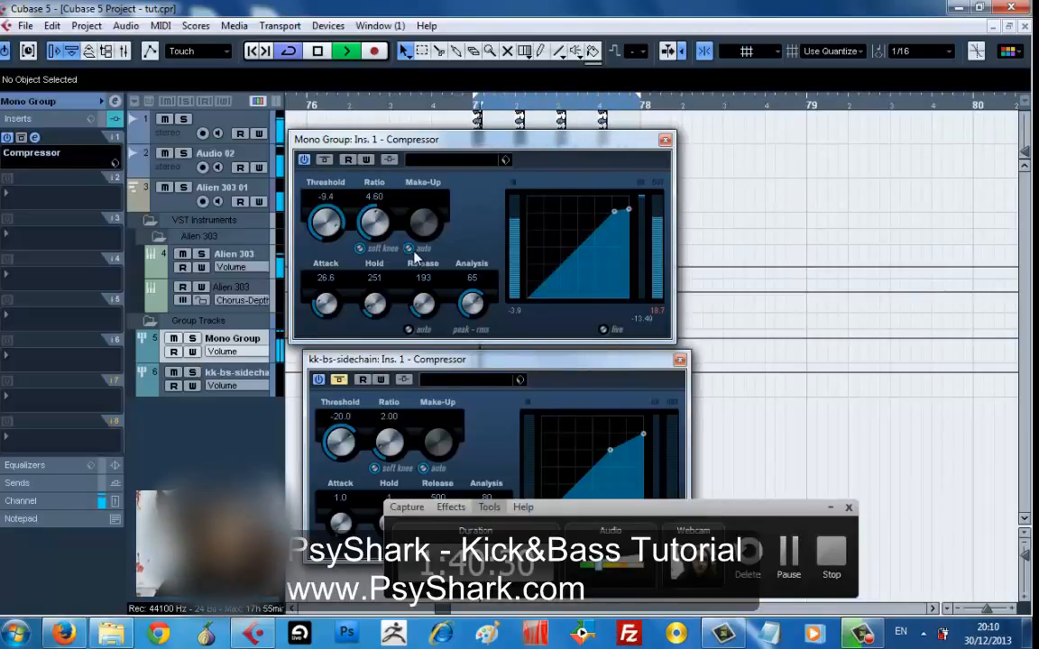
click(410, 250)
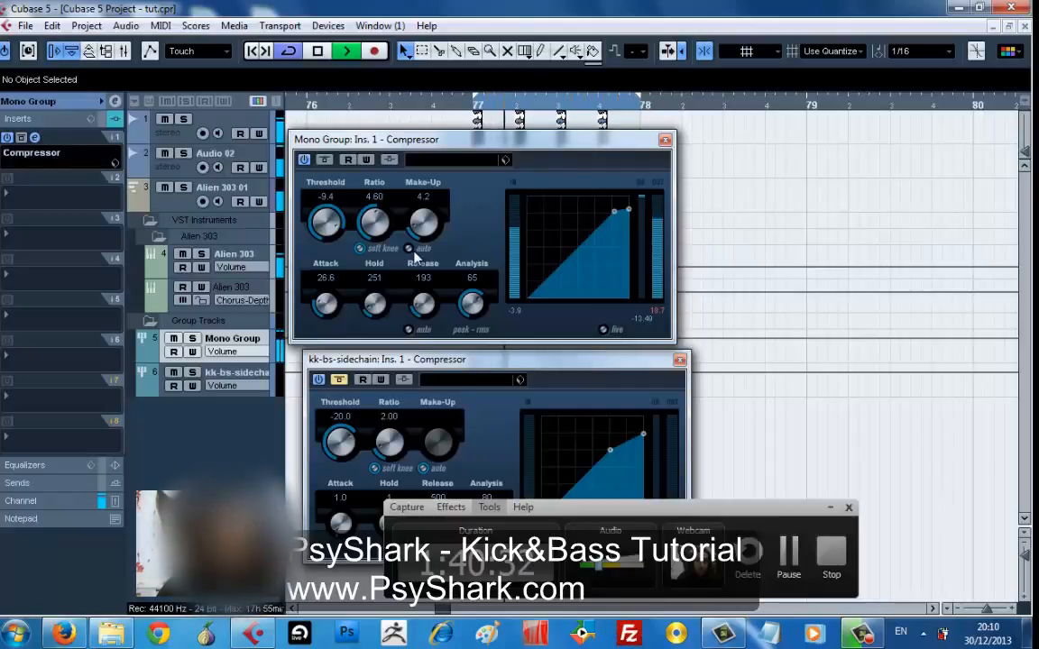
click(410, 249)
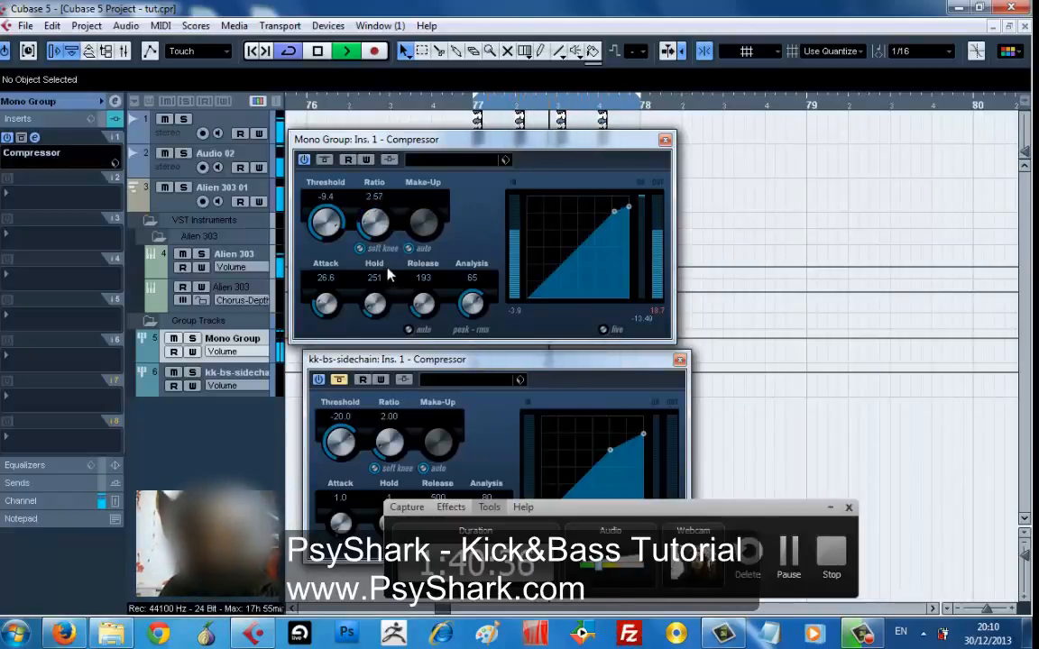
drag(383, 228, 415, 236)
click(411, 247)
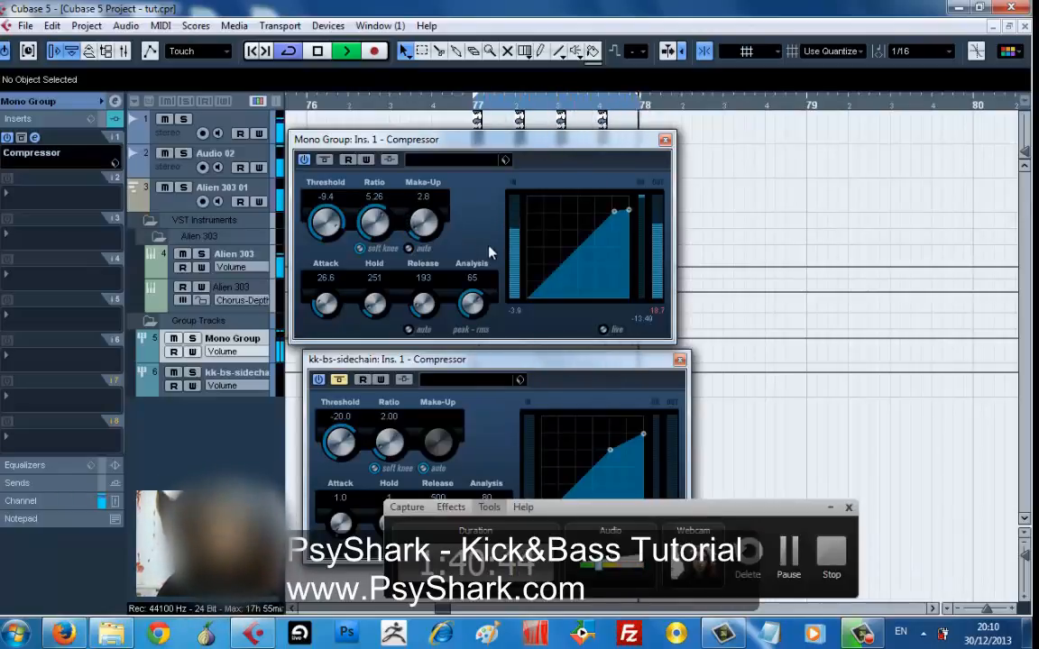
- Restart the loop and compare the sound with the Mono Group Compressor bypassed and active
key(space)
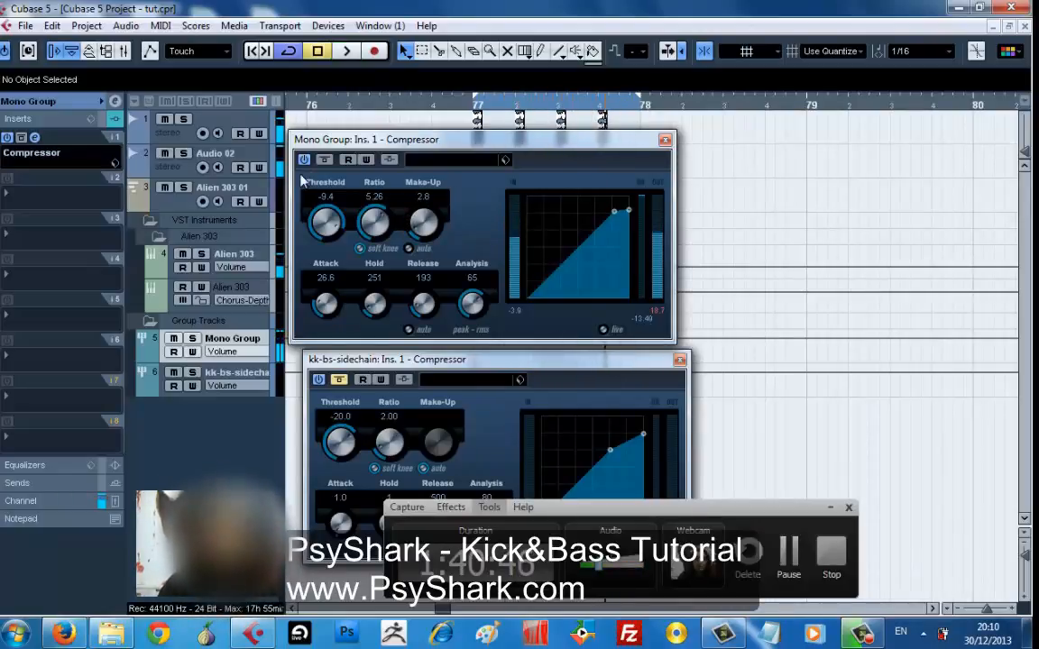
key(space)
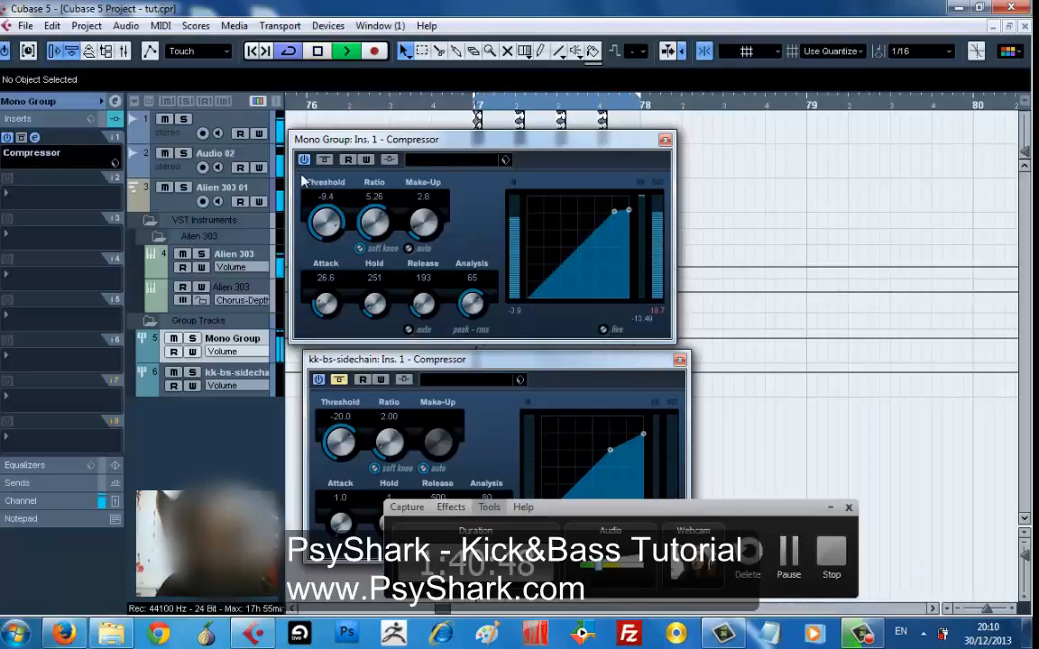
click(326, 161)
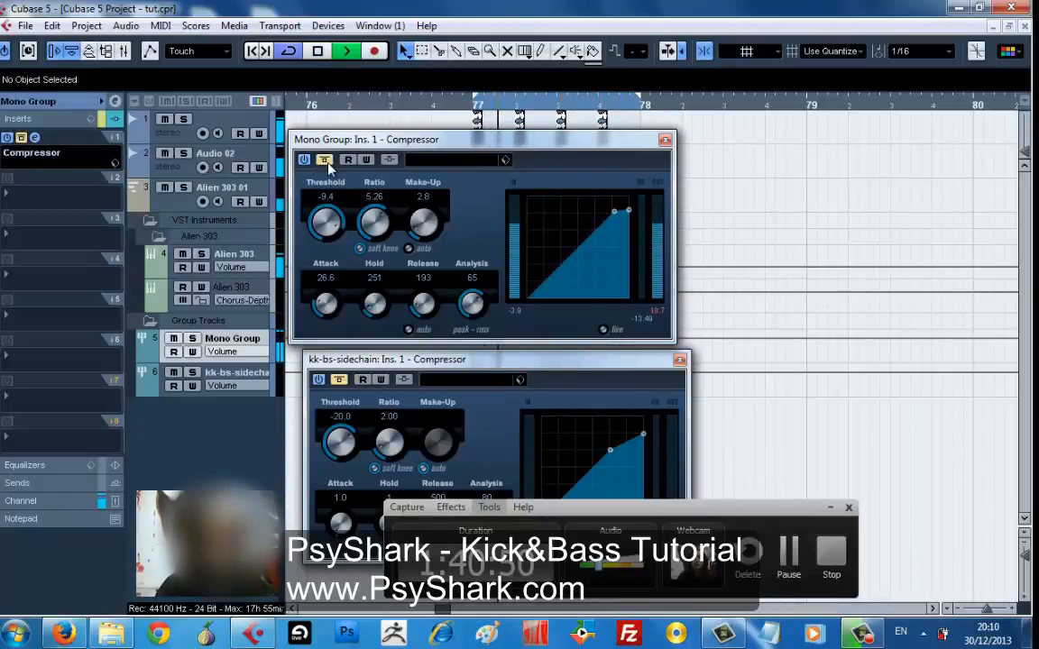
click(326, 163)
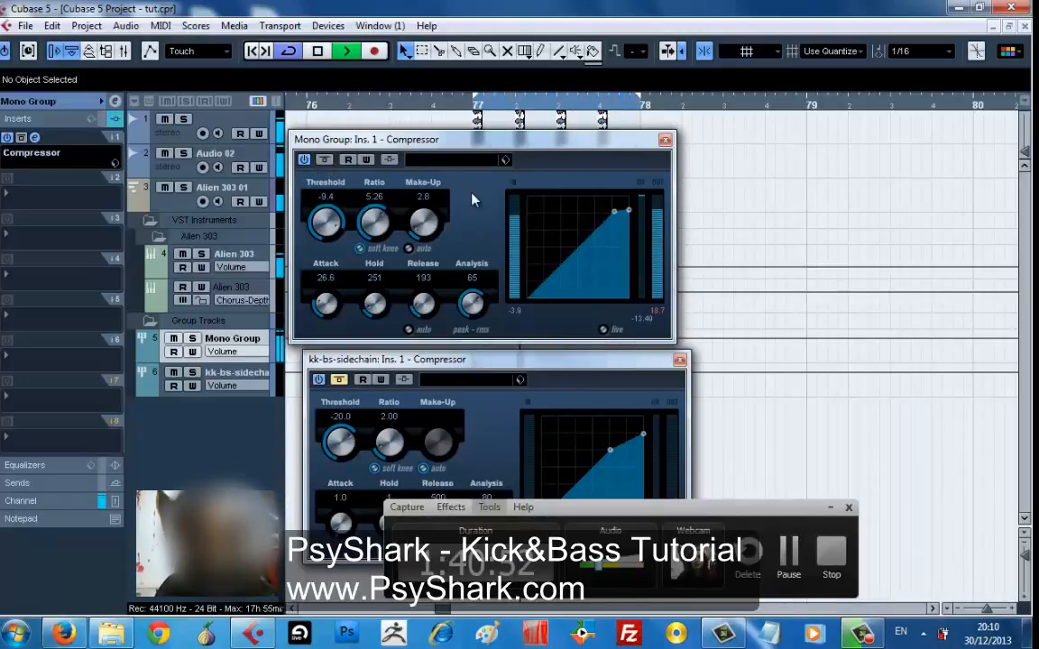
- Set the Mono Group Compressor's make-up to 3.7, threshold to -11.5, attack to 27.6 and hold to 0
drag(424, 215, 431, 222)
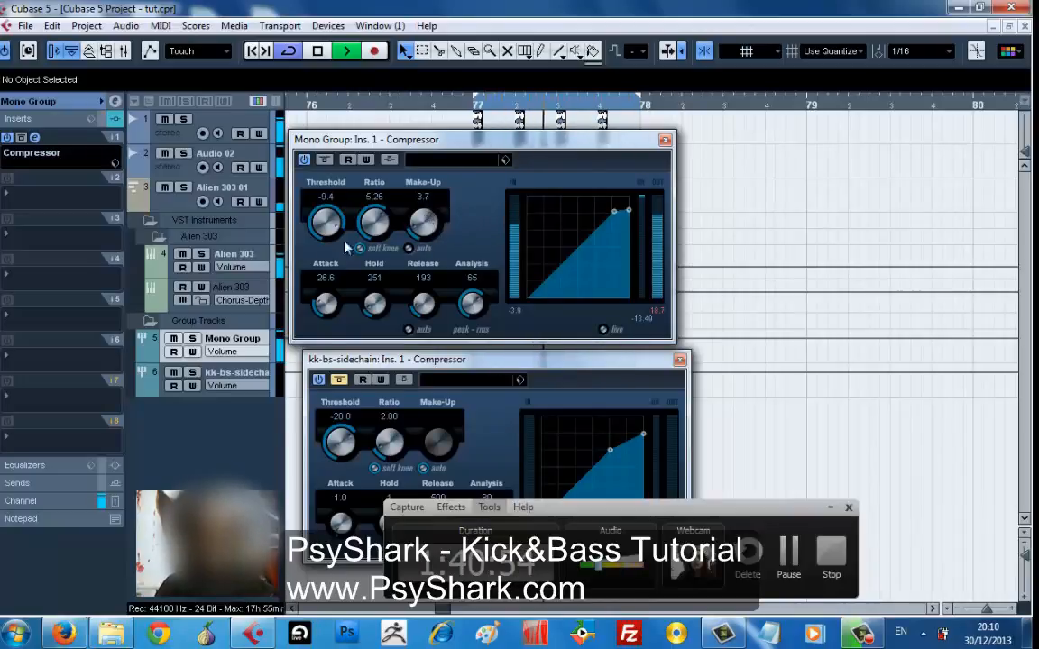
drag(320, 231, 326, 247)
drag(326, 304, 330, 273)
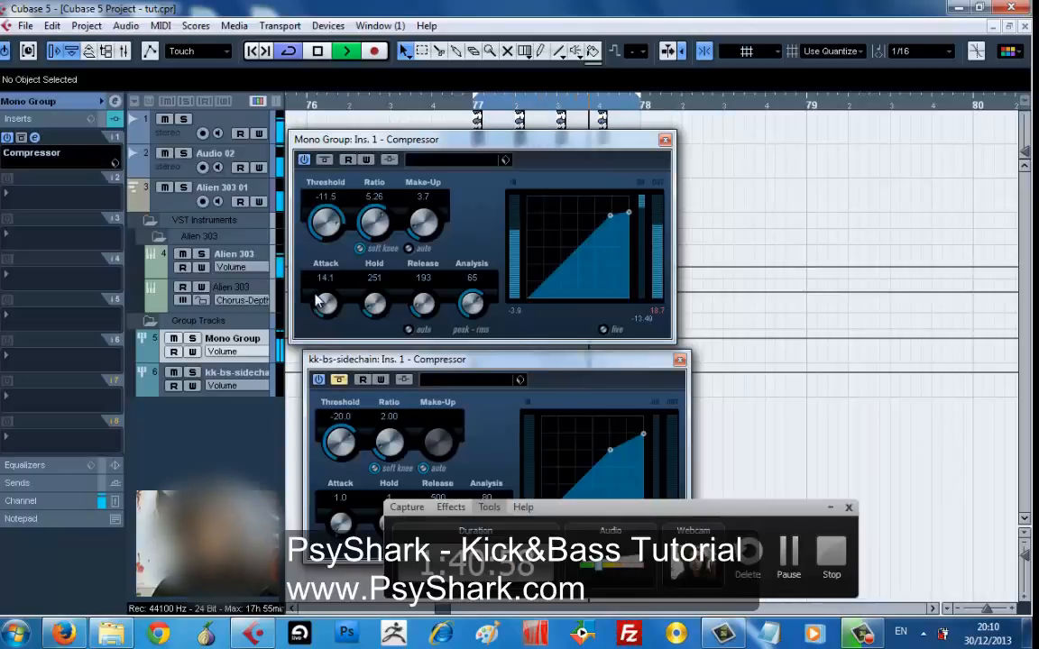
drag(325, 304, 374, 324)
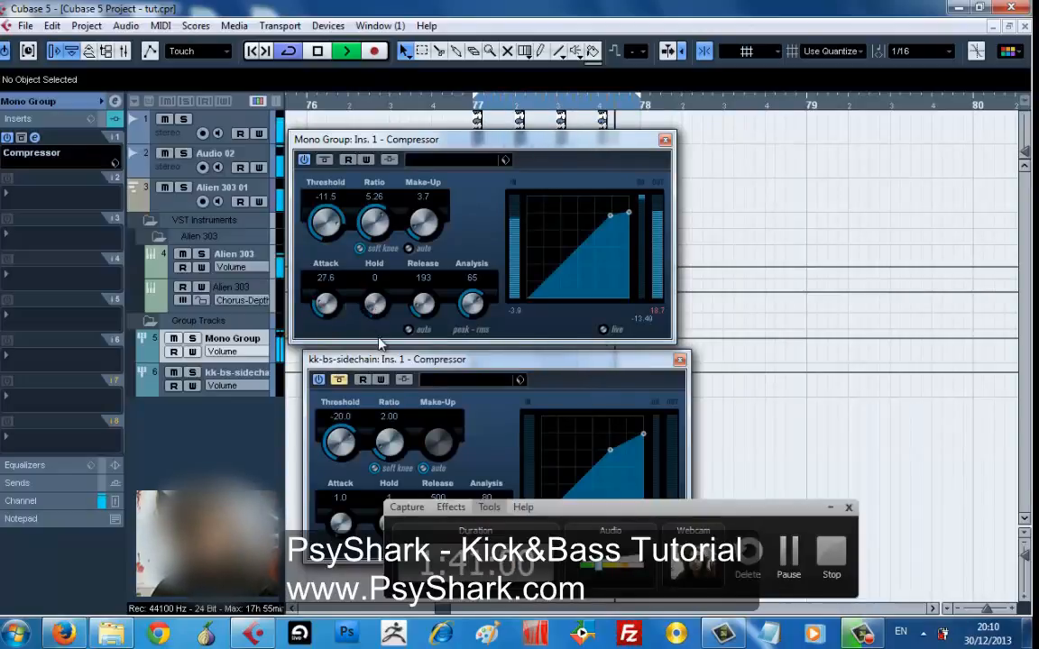
- Set the Mono Group Compressor's ratio to 6.11, release to 119 and analysis to 68 while auditioning and restarting the loop
drag(371, 227, 372, 217)
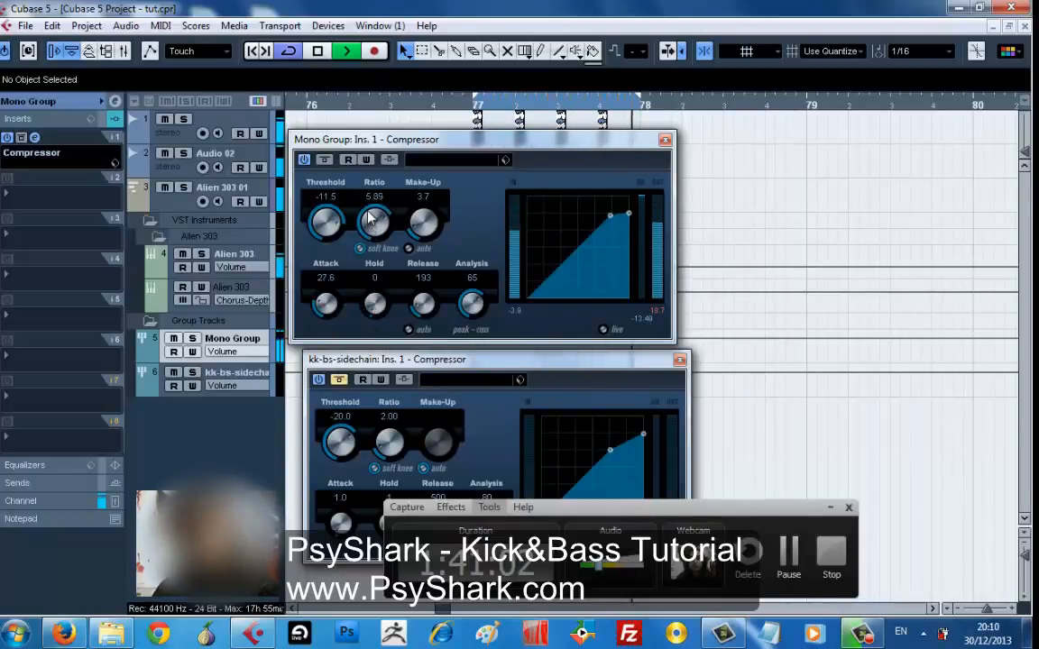
scroll(427, 311, down, 10)
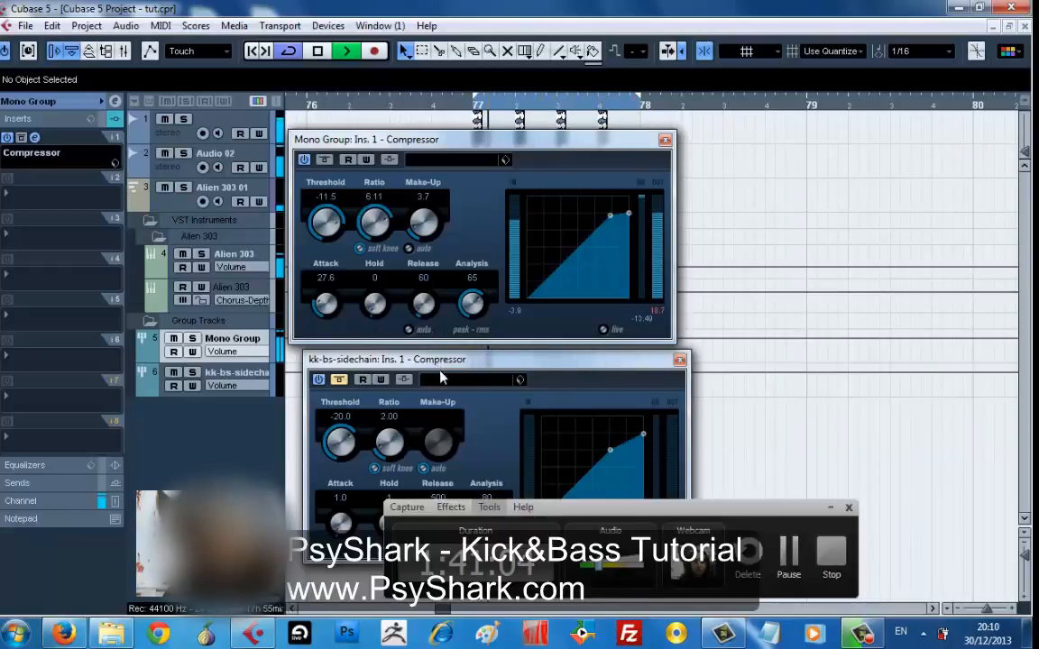
scroll(428, 309, up, 5)
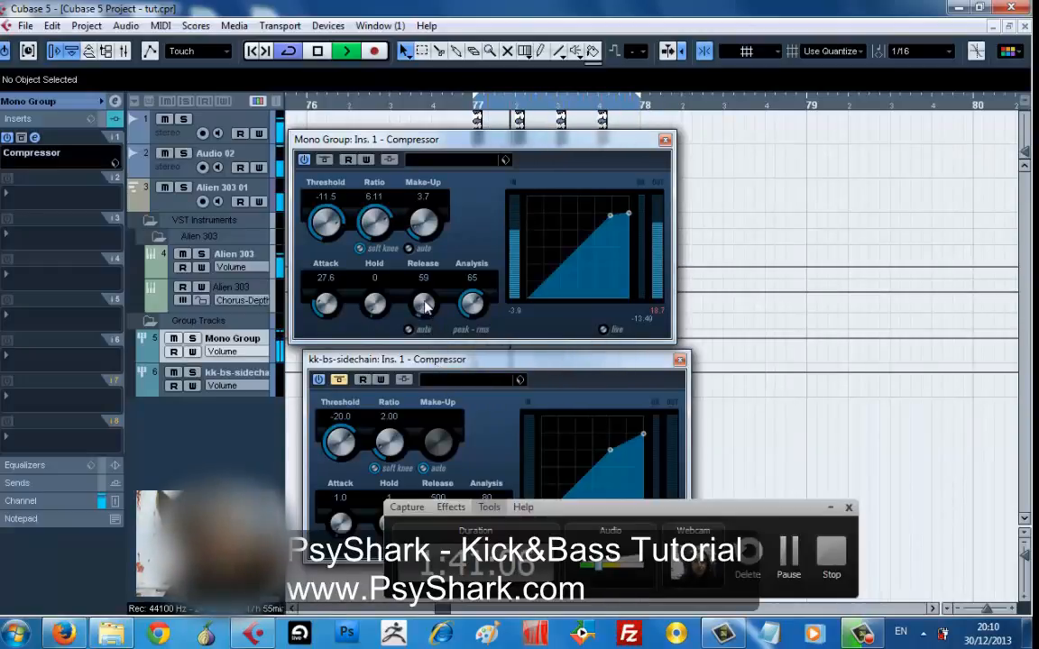
scroll(427, 307, up, 2)
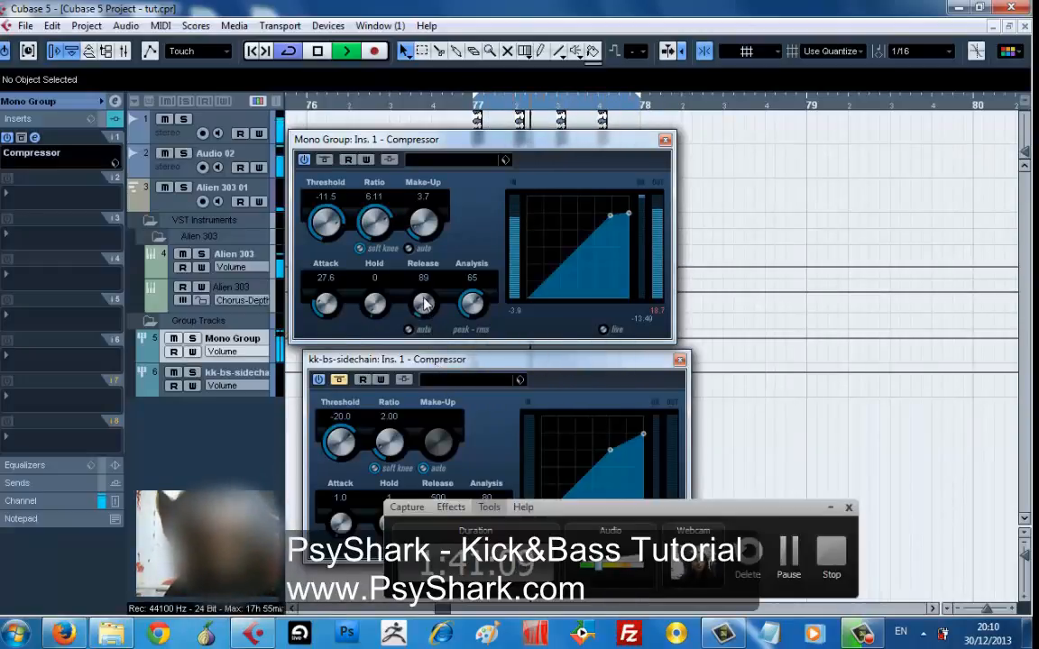
scroll(469, 304, up, 3)
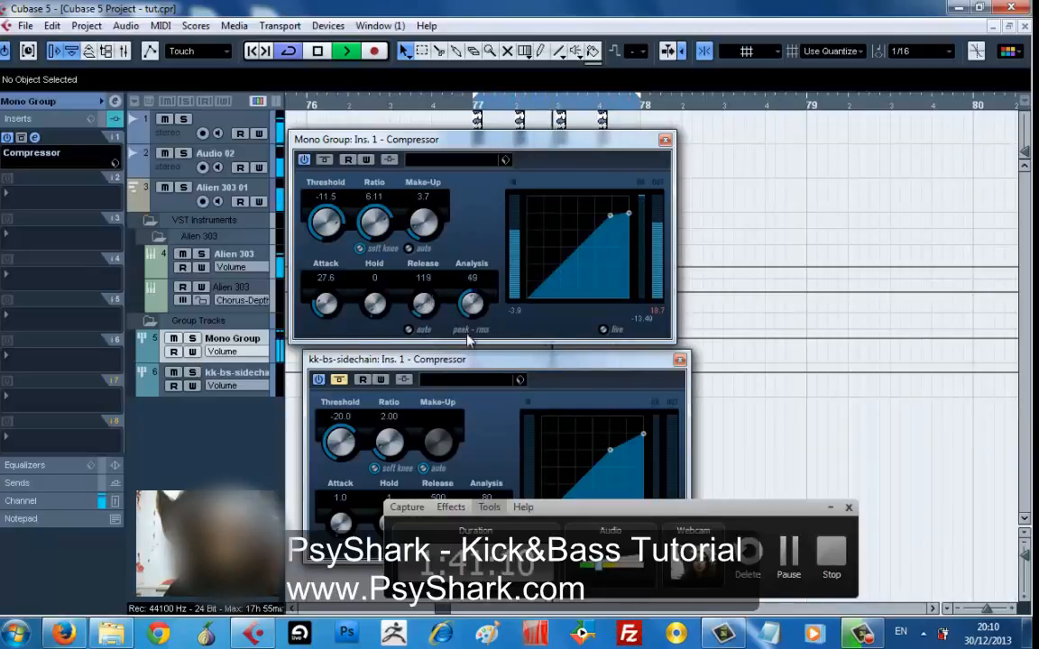
key(space)
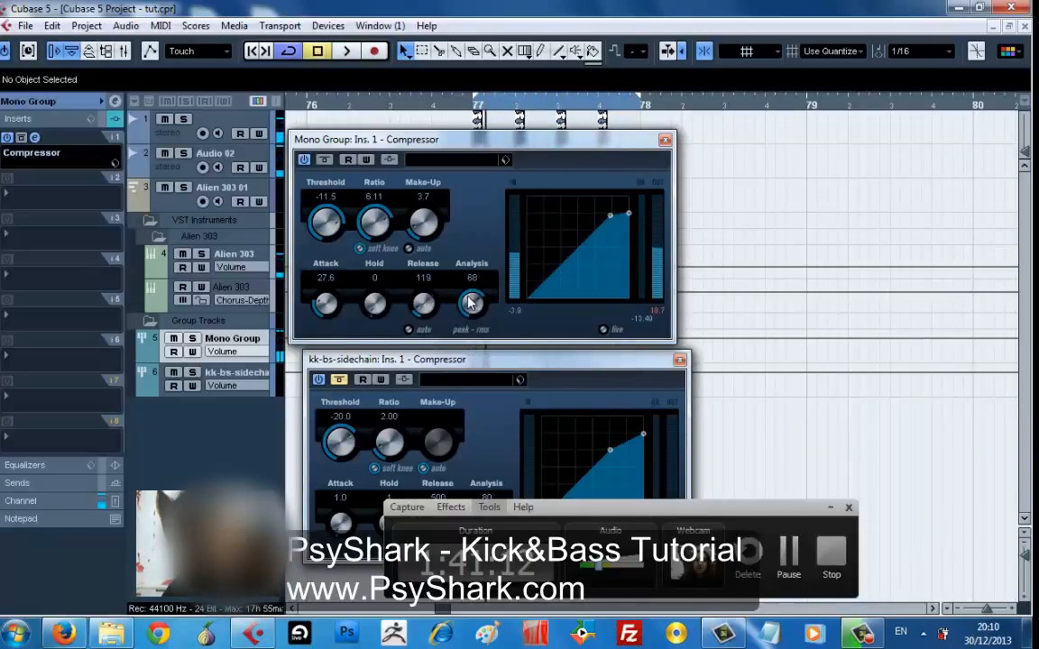
key(space)
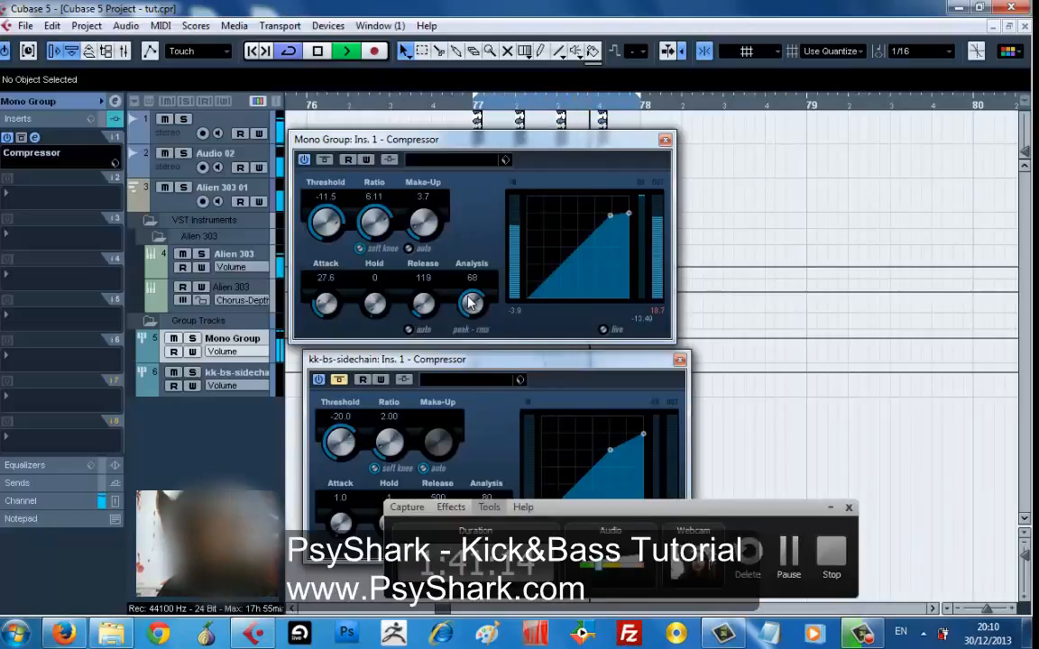
key(space)
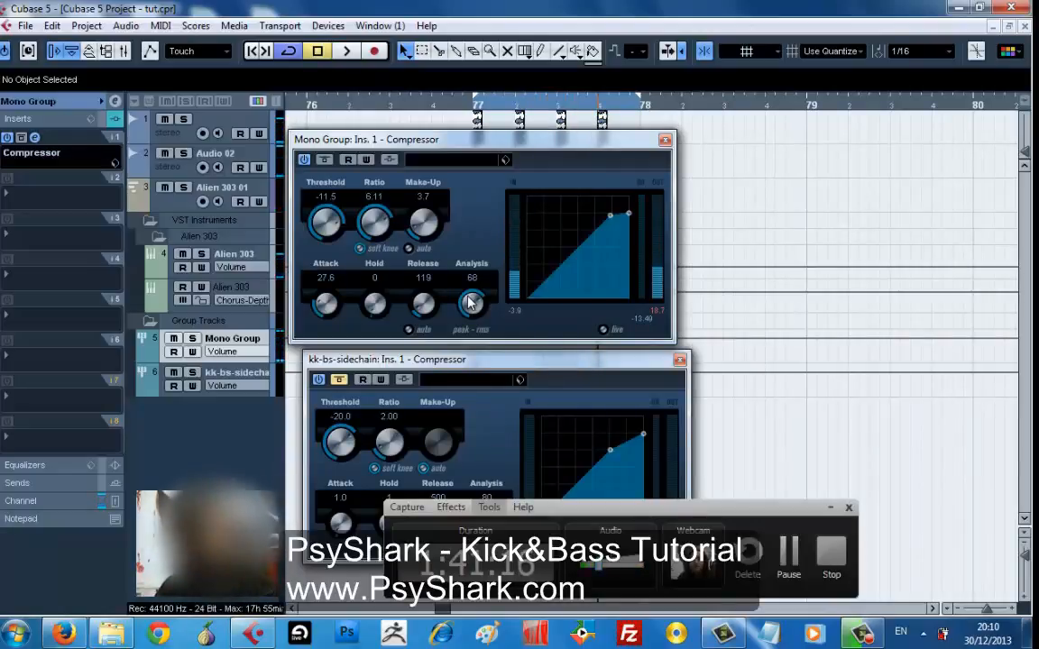
key(space)
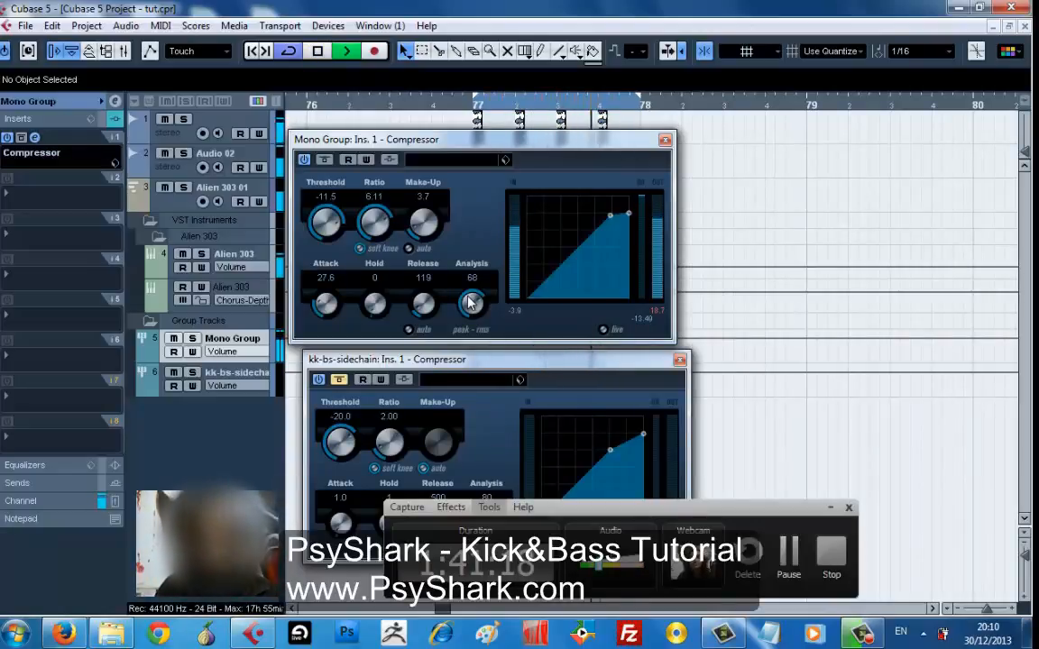
- Reset the Stereo Out clip indicator in the mixer and check its peak level with the loop playing
key(F3)
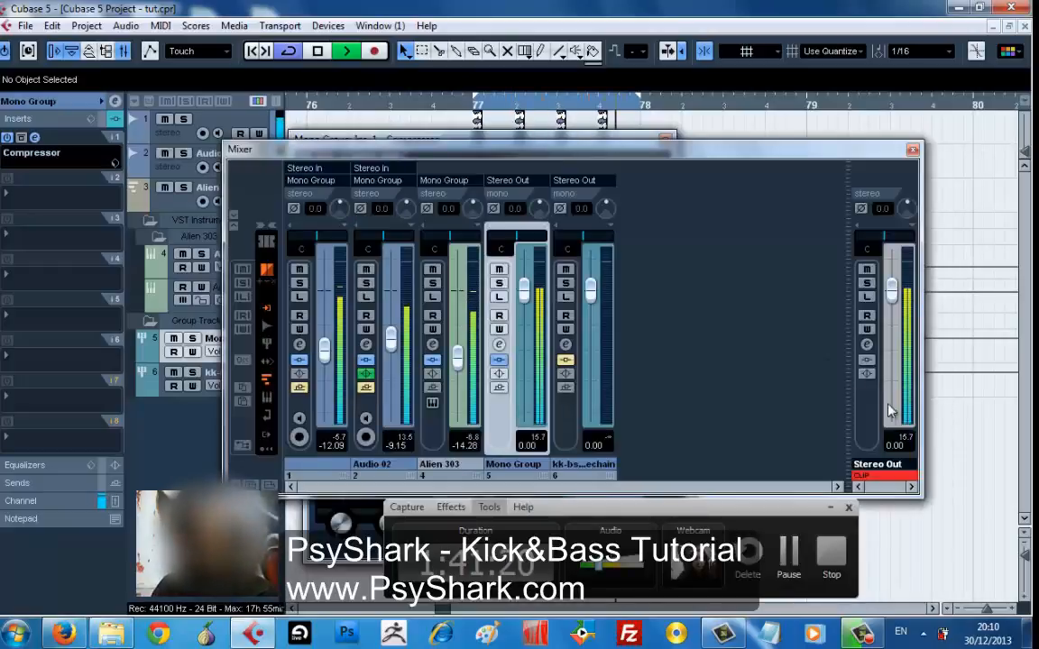
click(908, 475)
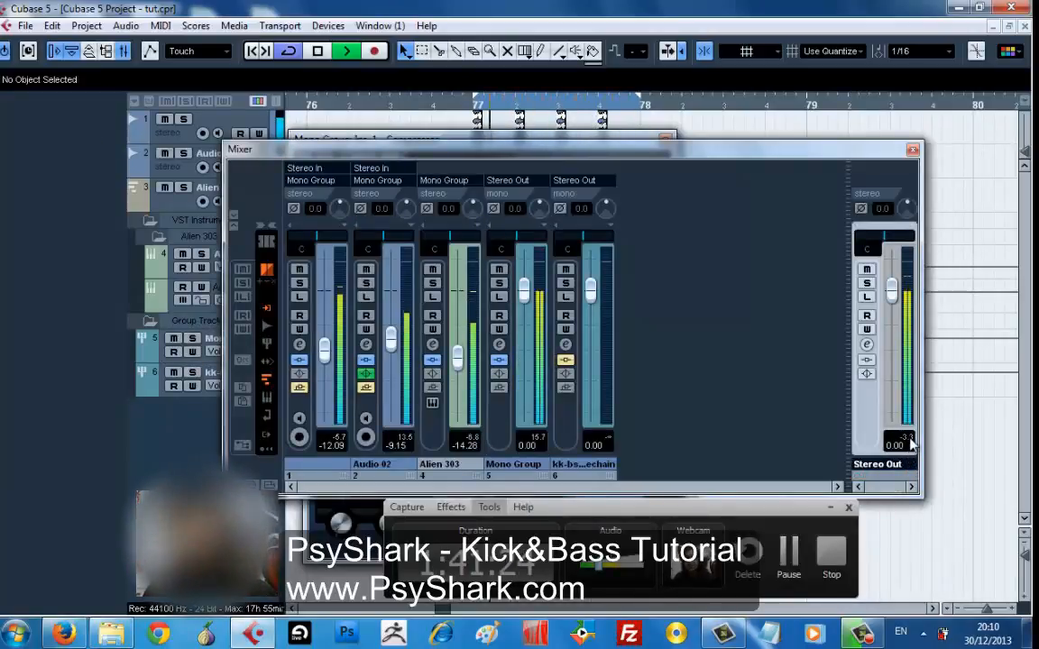
key(space)
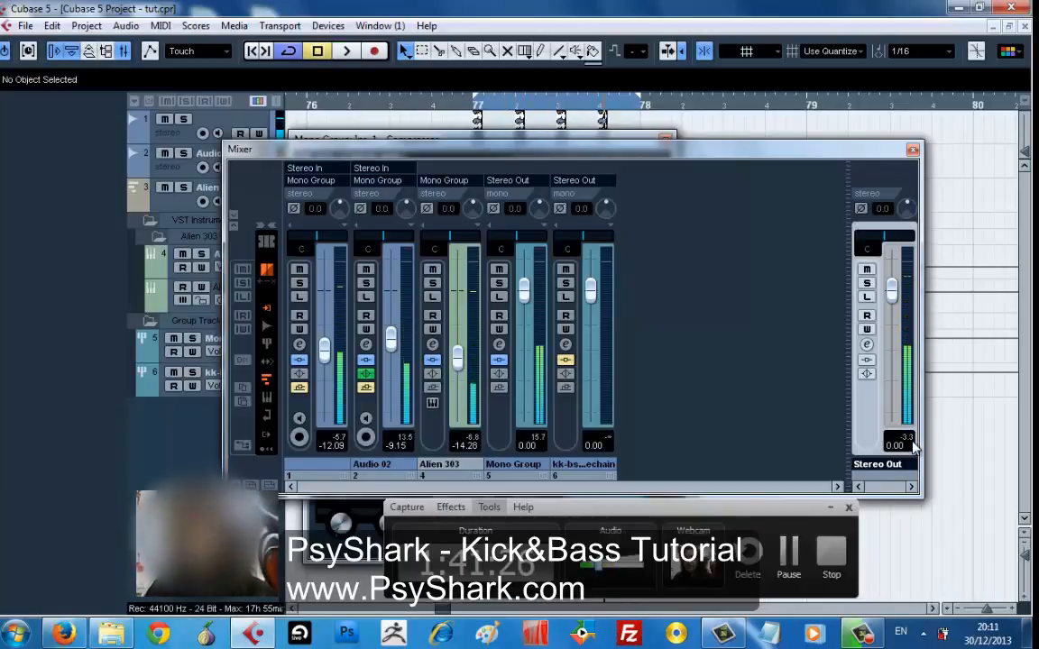
click(912, 151)
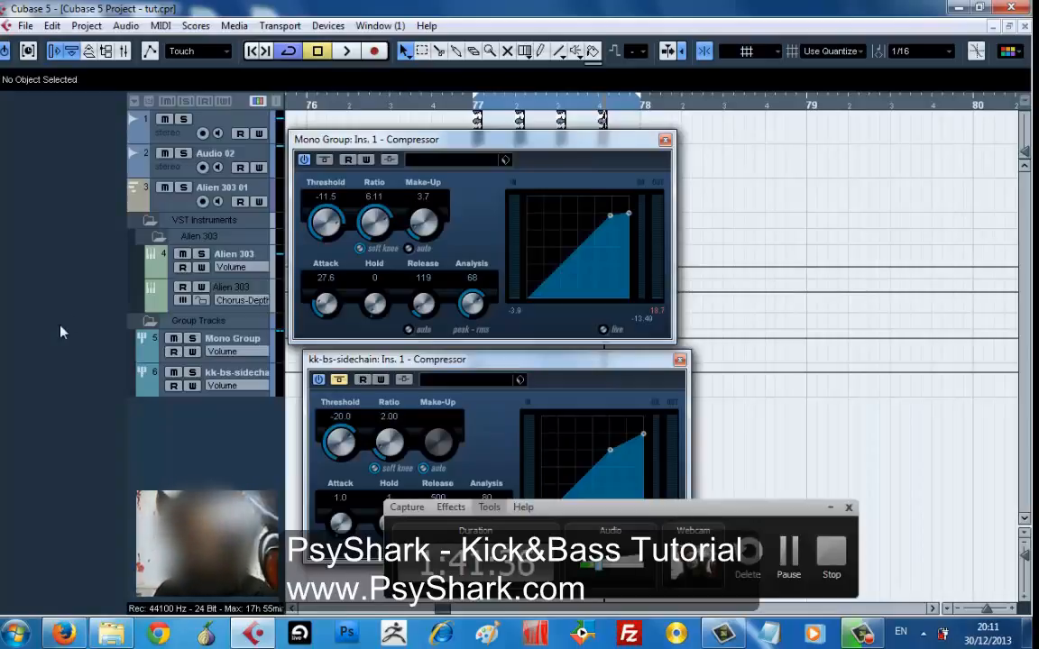
click(142, 350)
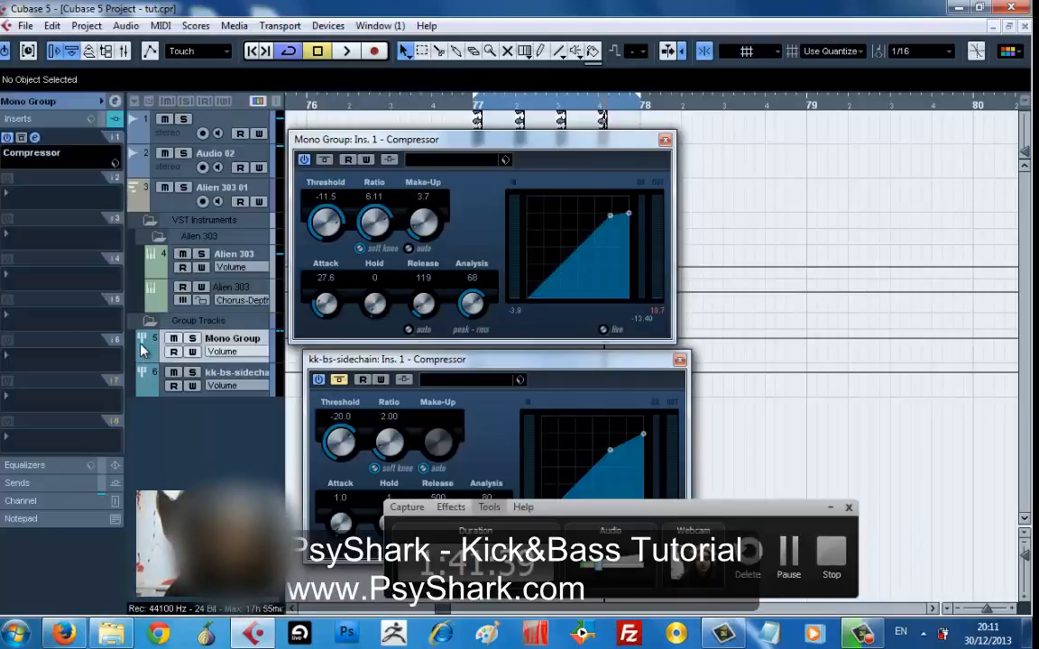
click(59, 102)
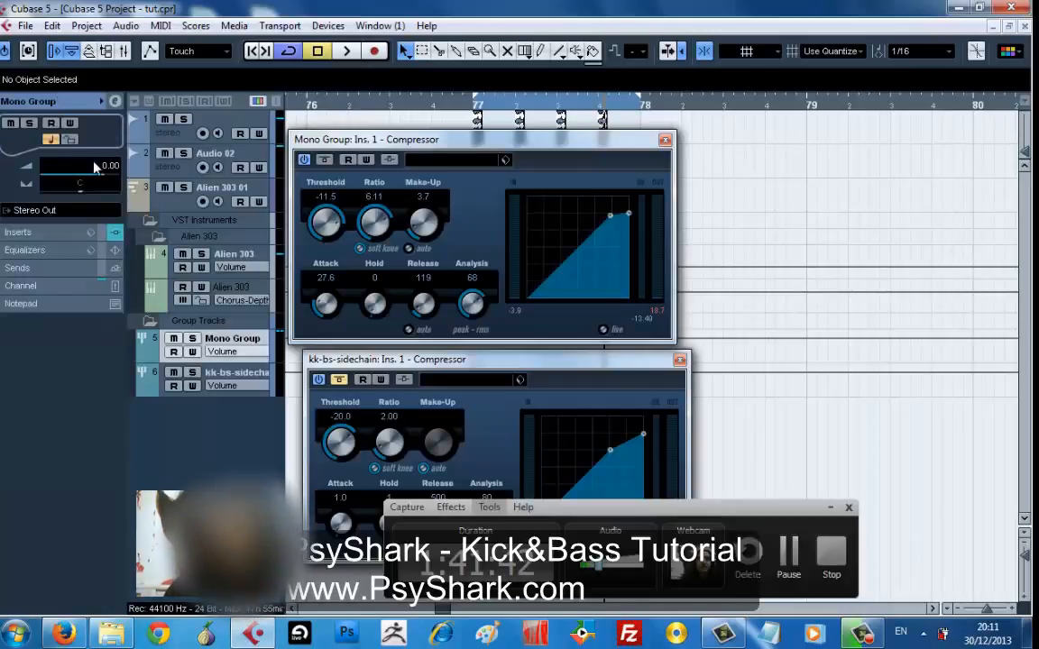
scroll(100, 181, down, 2)
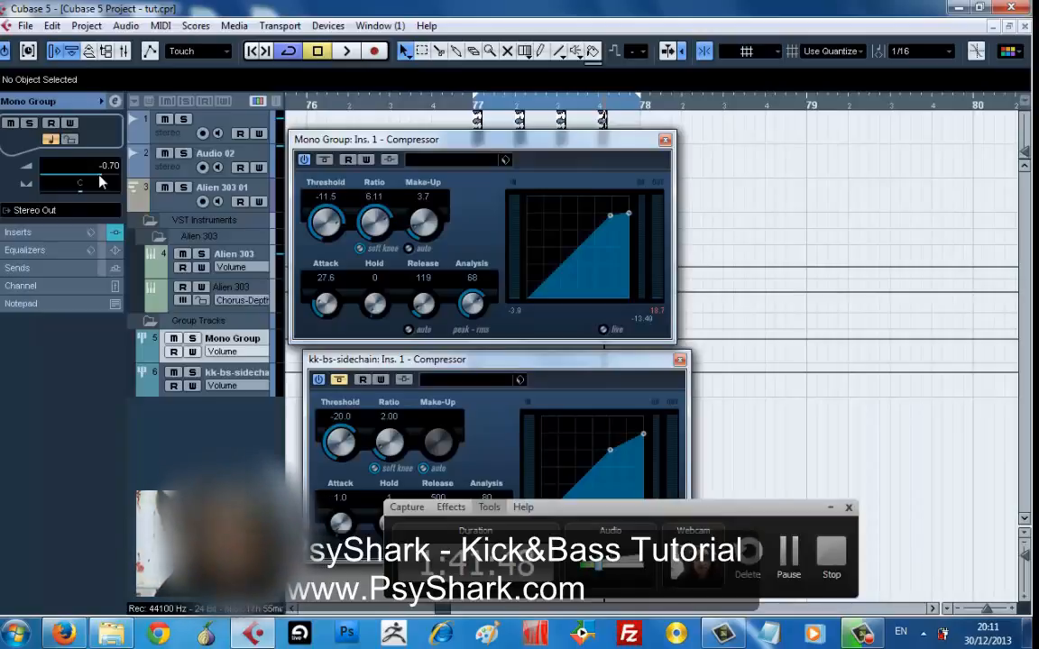
key(space)
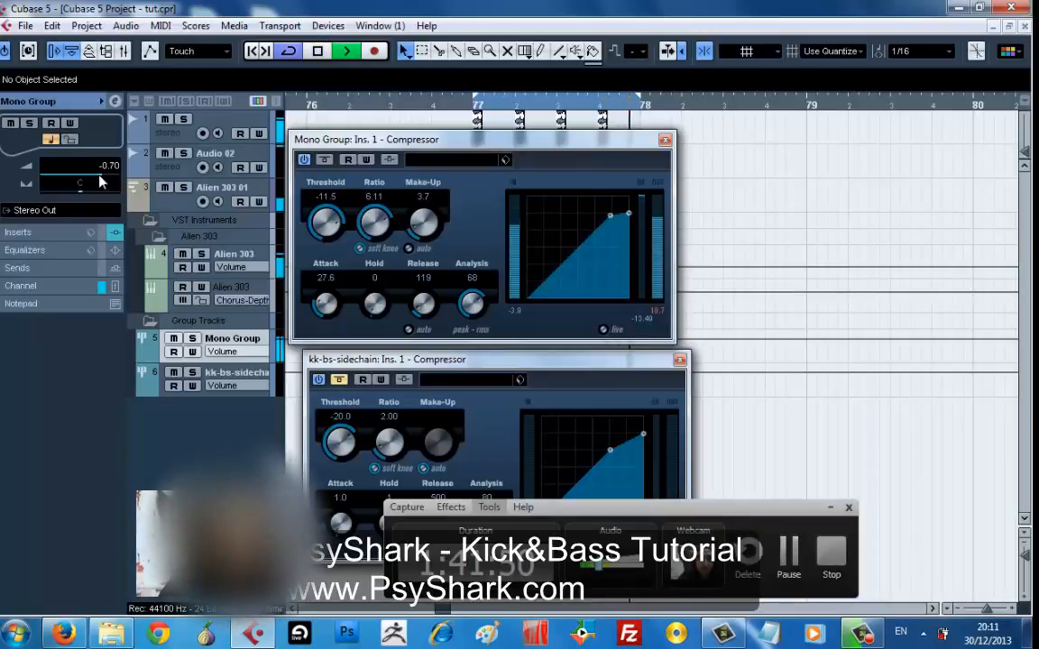
drag(100, 181, 82, 183)
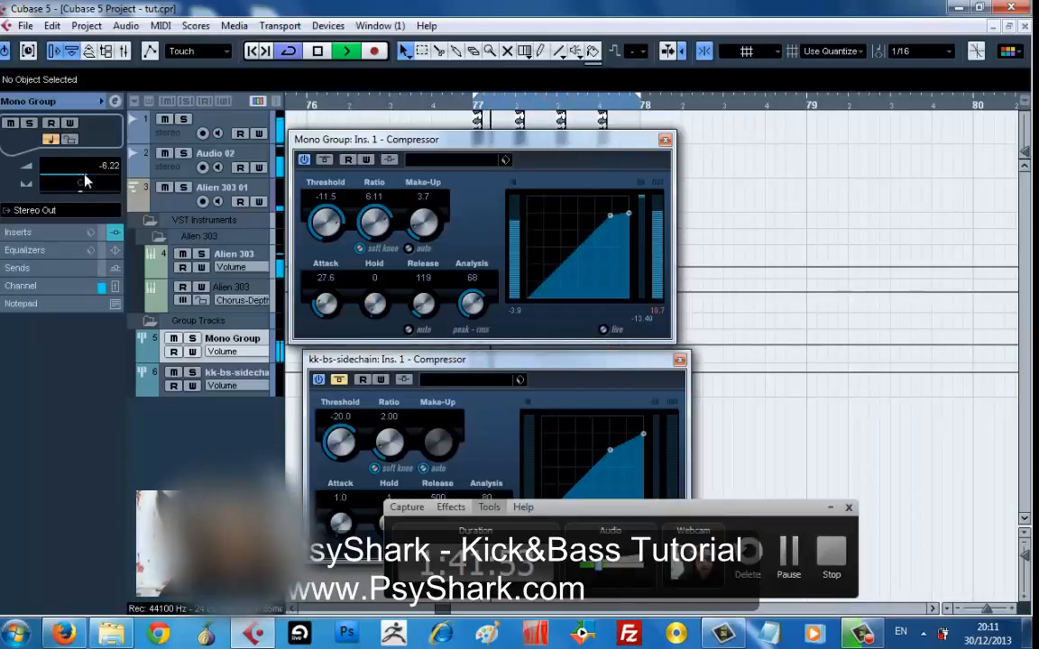
- Check the Mono Group and Stereo Out peak levels in the mixer and stop playback
key(F3)
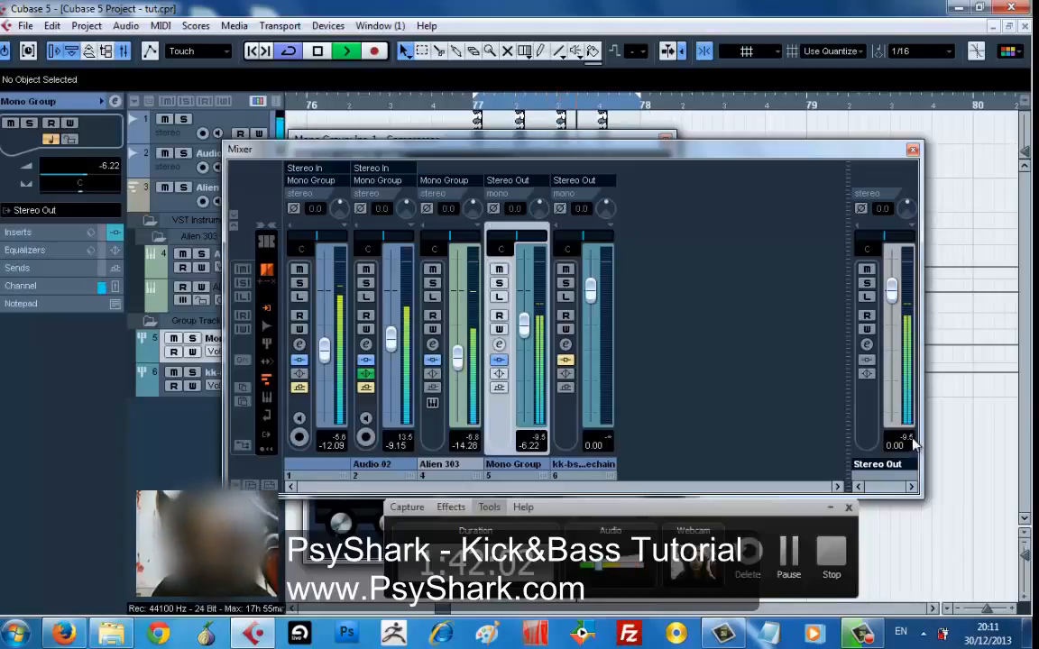
key(space)
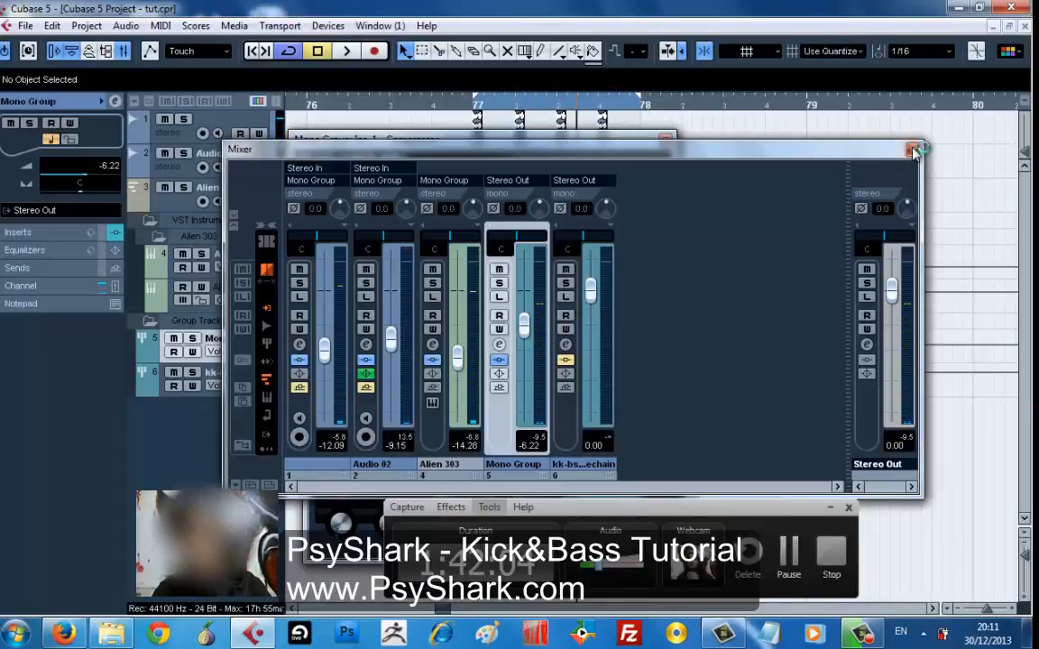
click(914, 149)
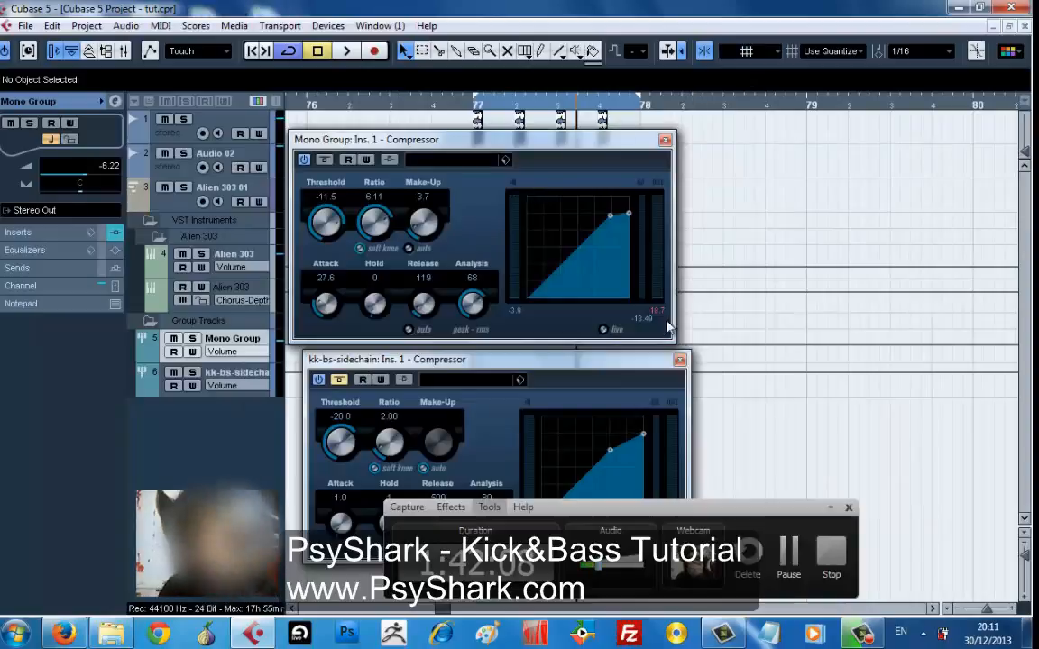
- Close both Compressor windows and remove the kk-bs-sidechain group track
click(681, 362)
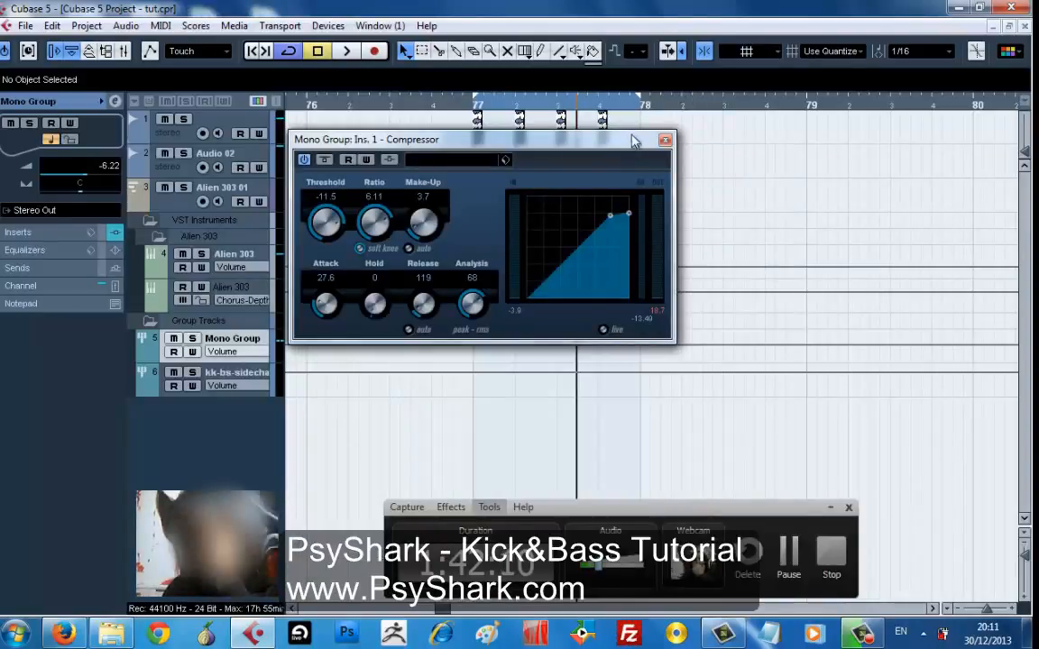
click(664, 141)
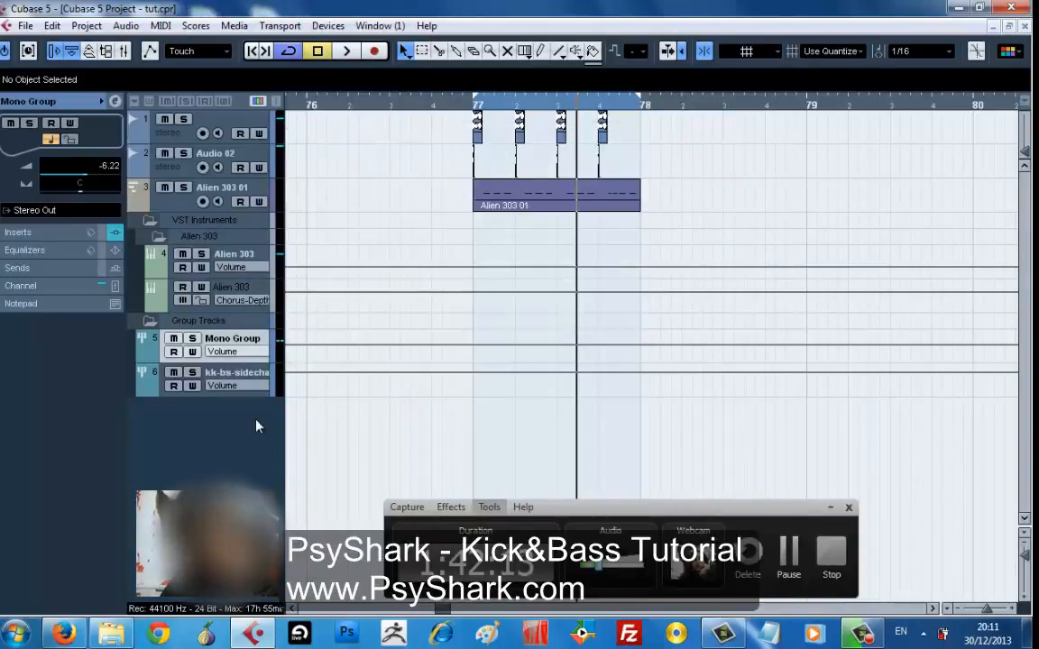
click(250, 376)
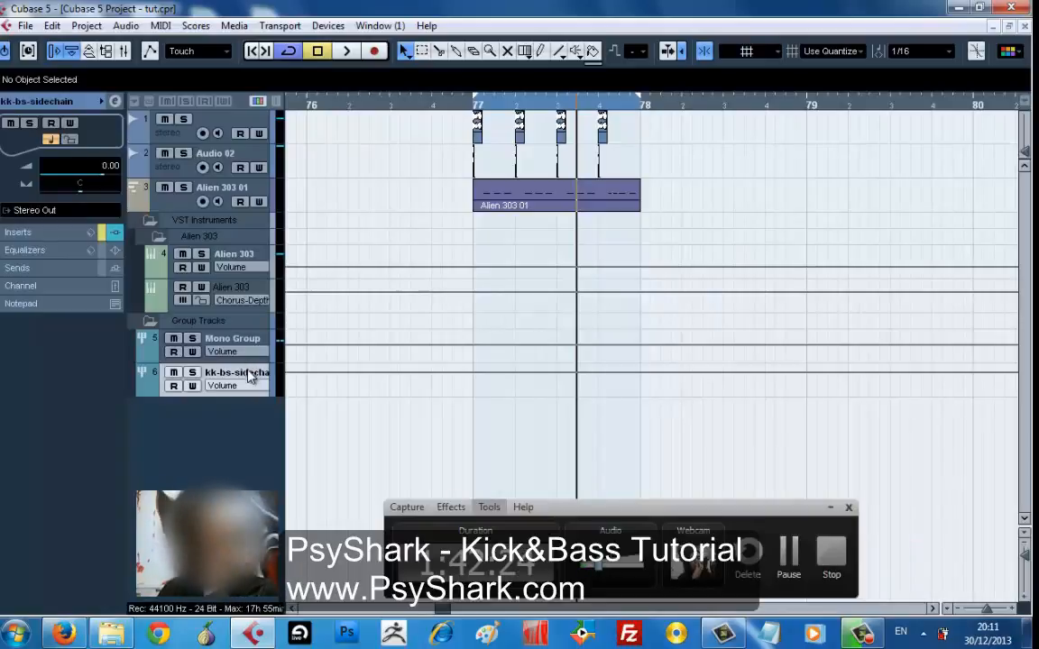
right_click(251, 379)
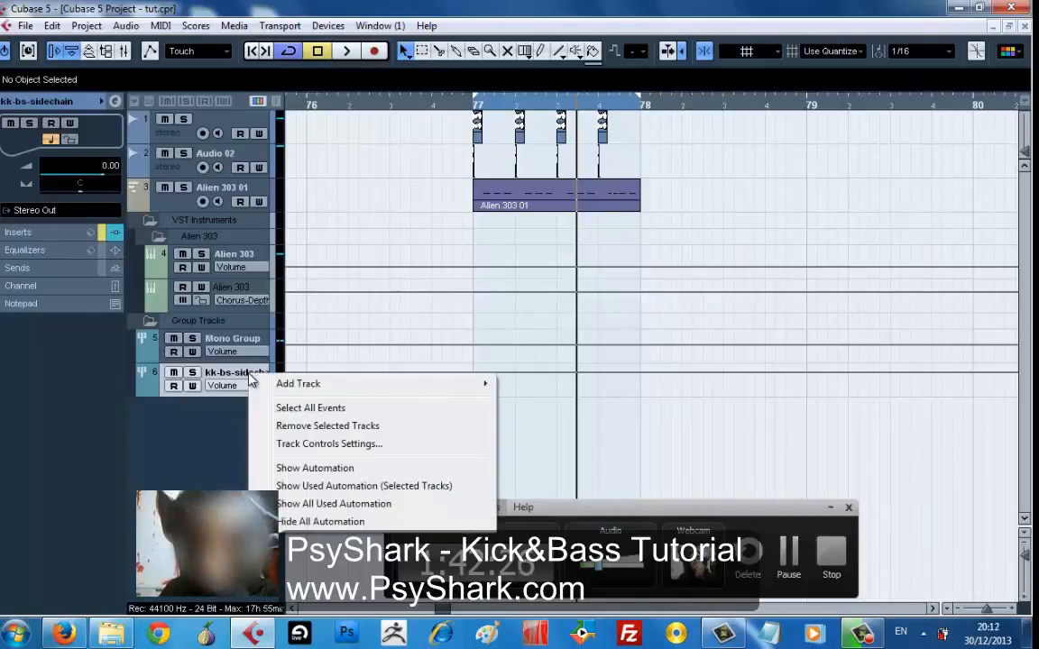
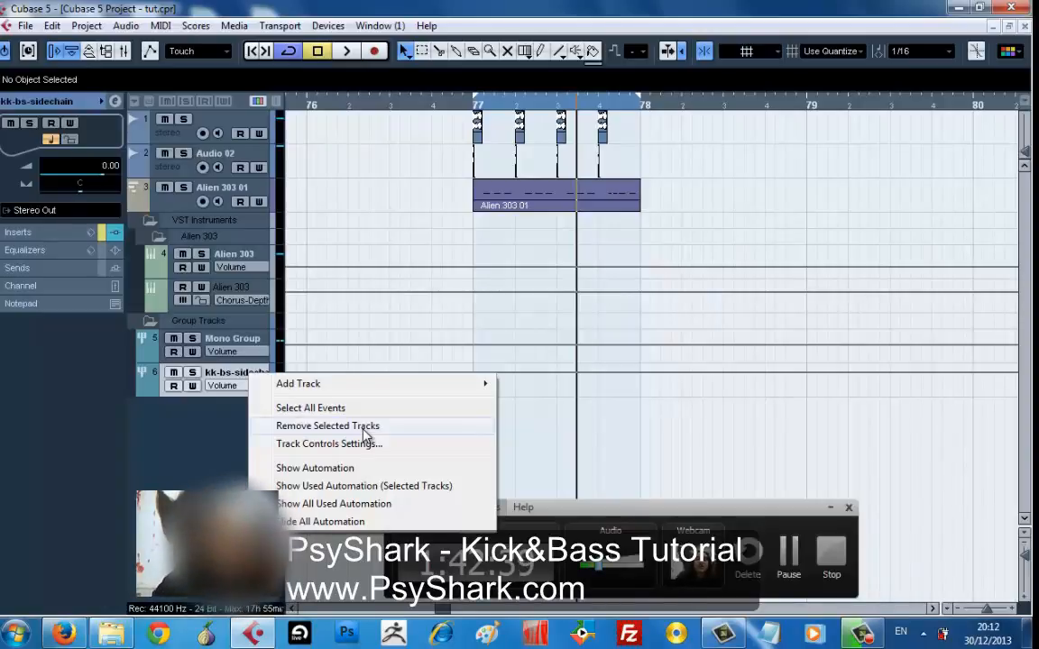
click(362, 427)
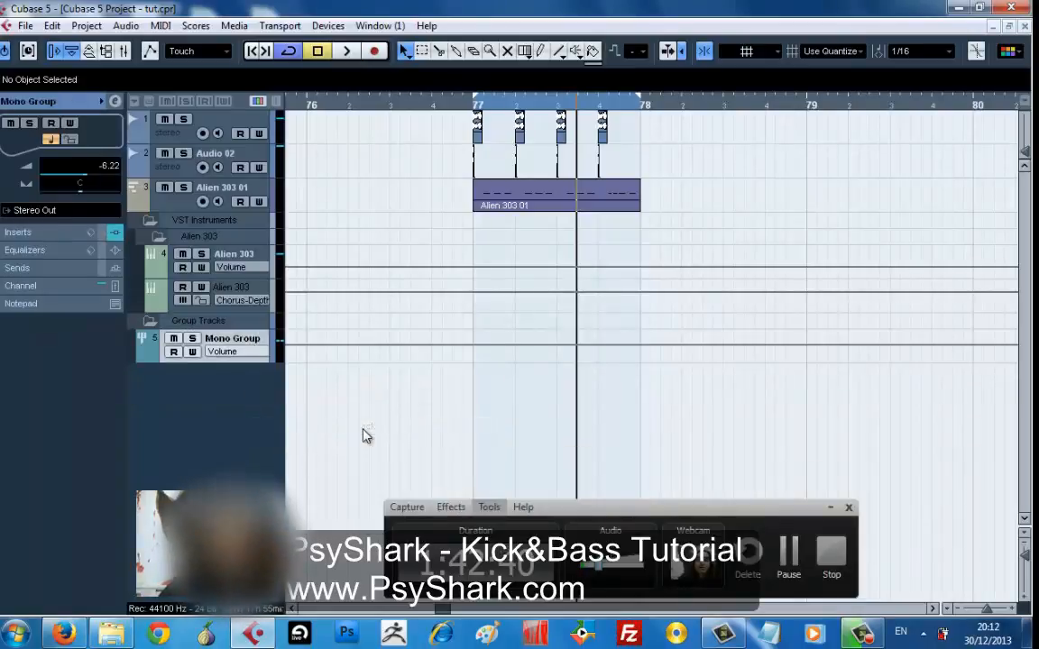
- Start adding a track from the Mono Group by bringing up the available track types
right_click(250, 343)
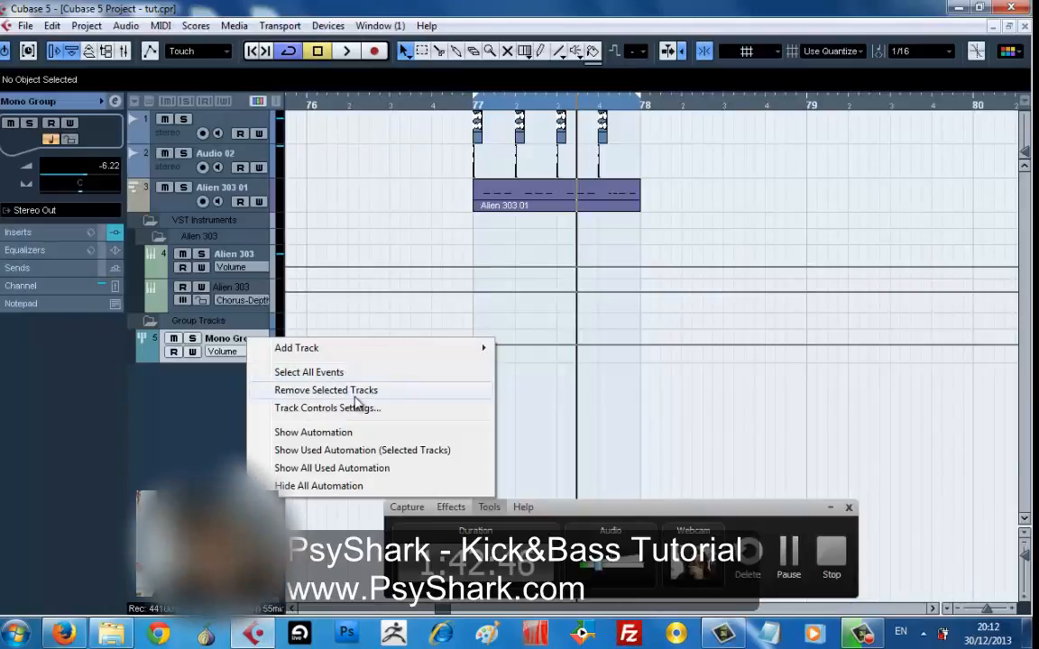
mouse_move(429, 360)
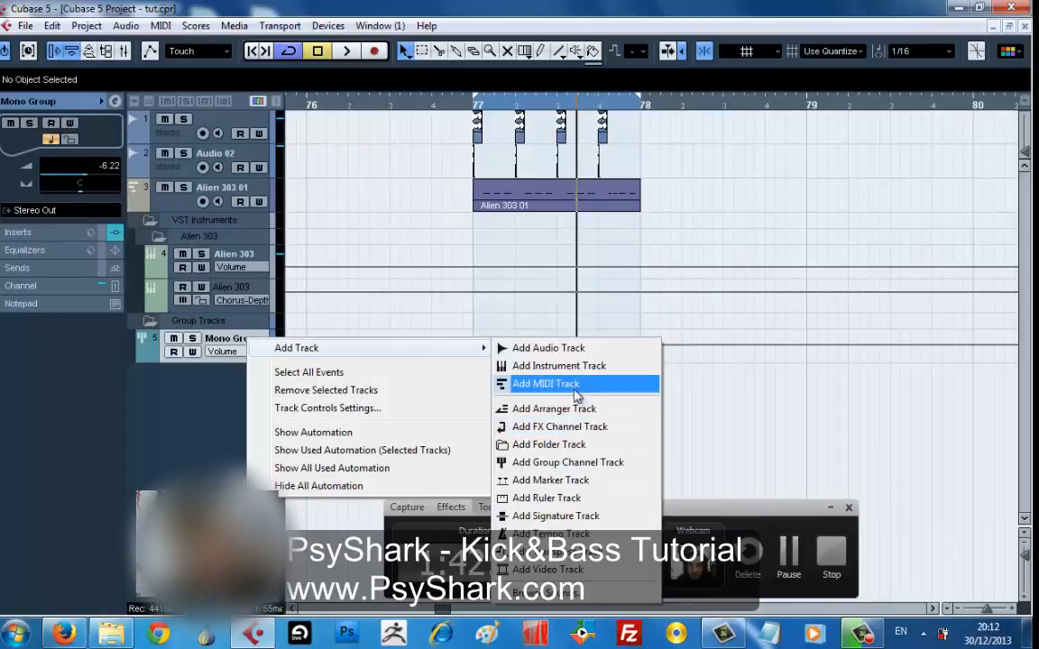
right_click(158, 167)
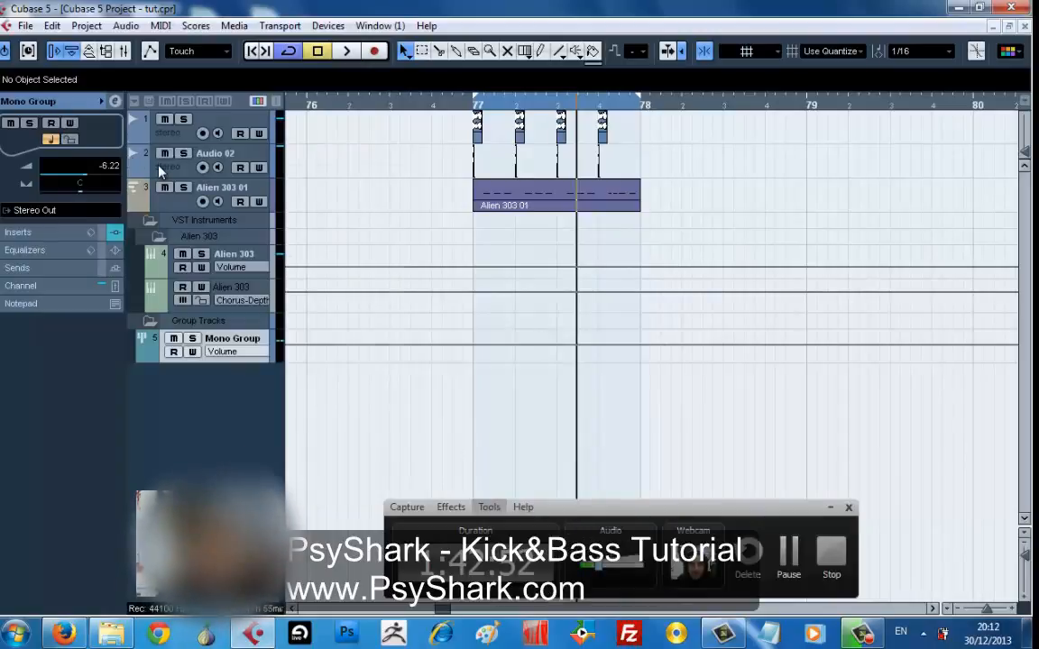
right_click(159, 168)
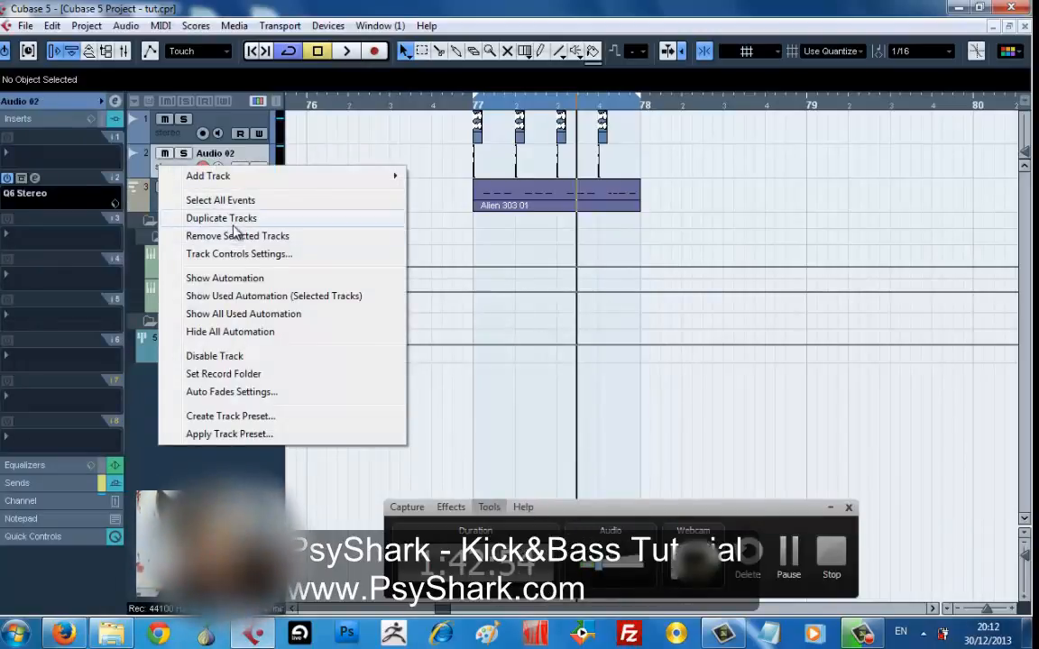
key(Escape)
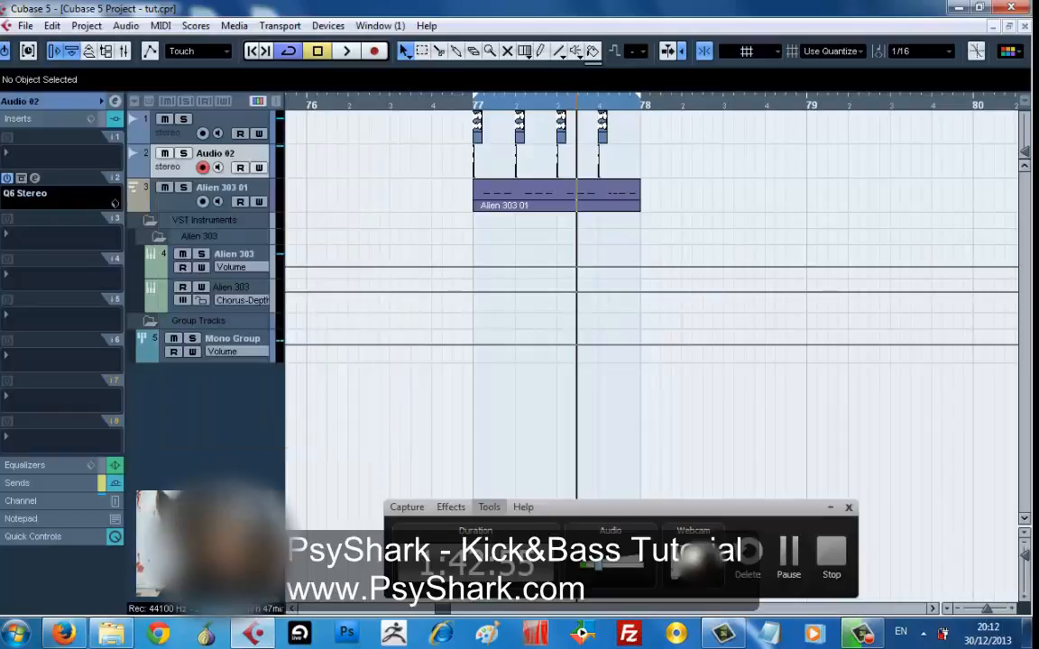
- Add one mono group channel track after the Mono Group track and name it kk-bs-sidechain
click(242, 341)
right_click(241, 340)
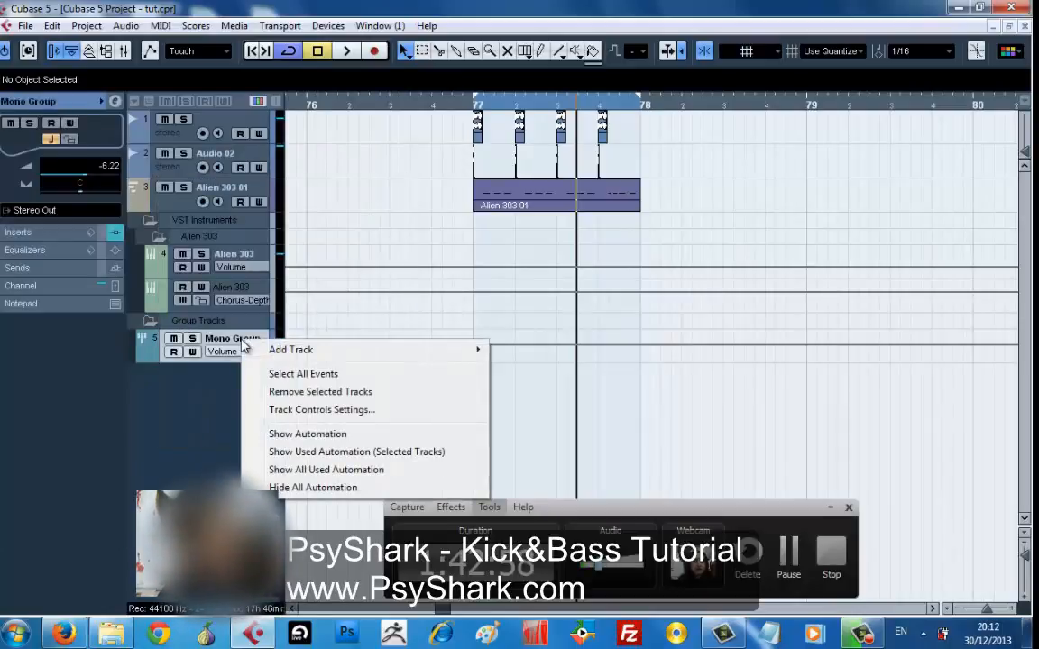
right_click(225, 366)
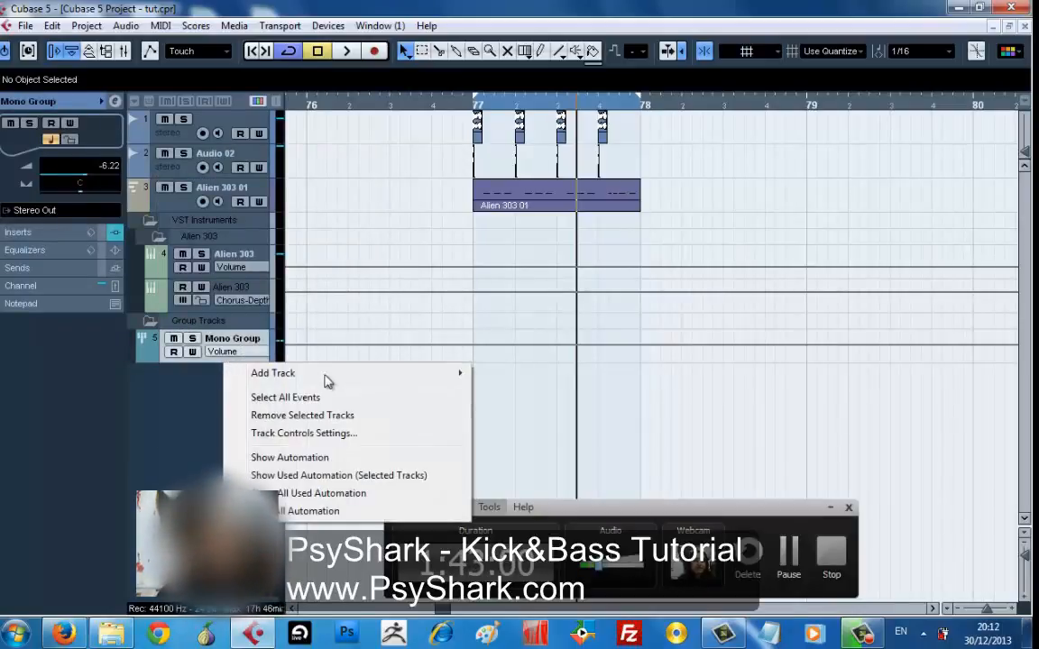
mouse_move(327, 373)
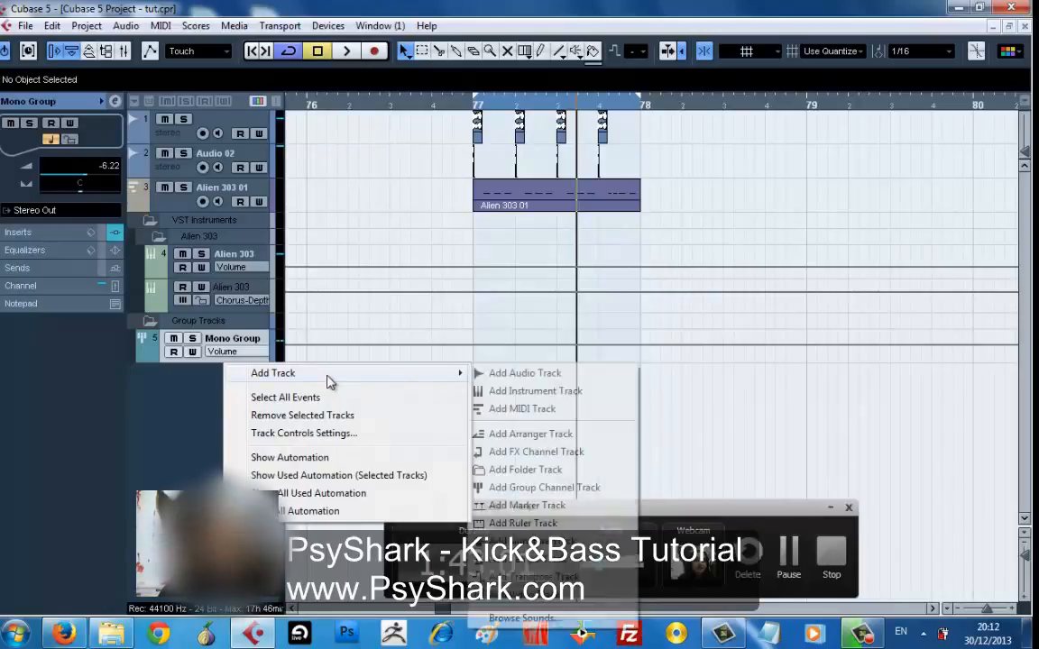
click(550, 487)
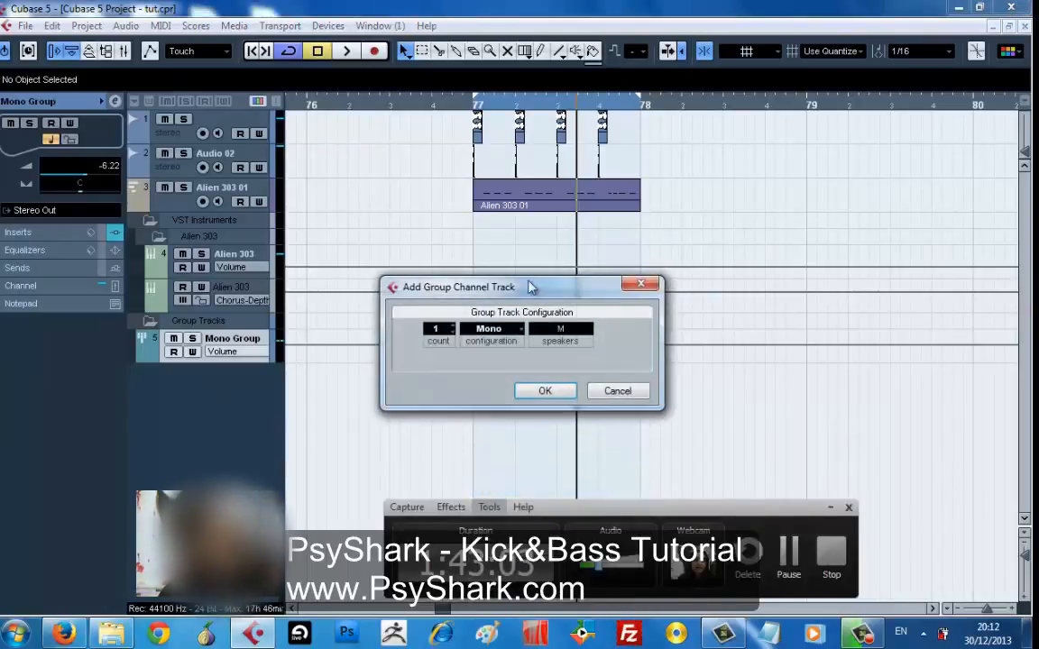
click(558, 397)
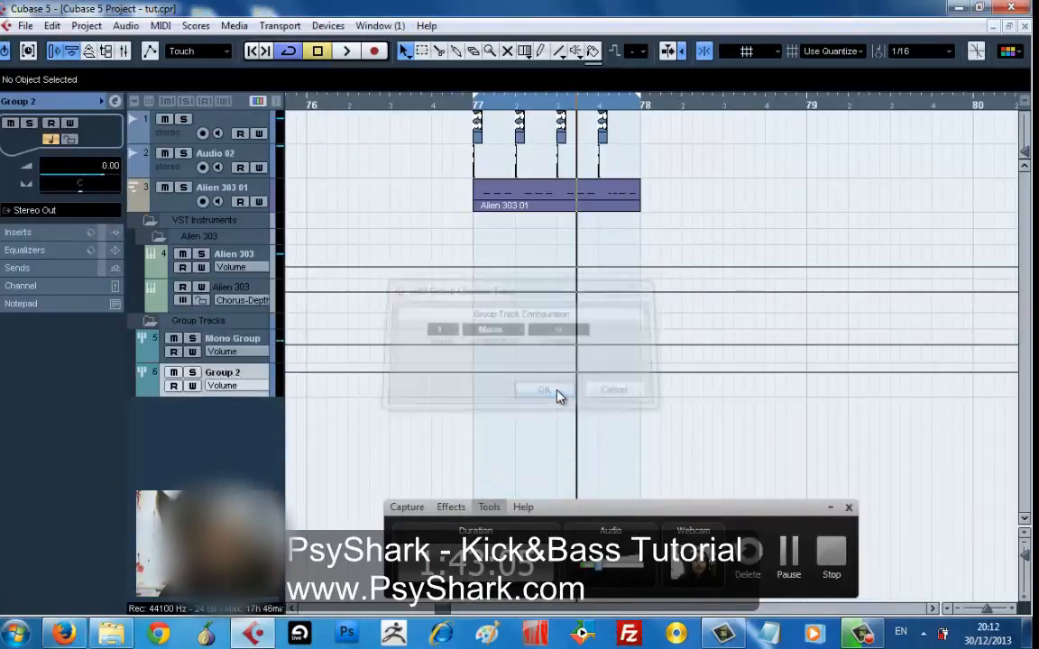
double_click(226, 373)
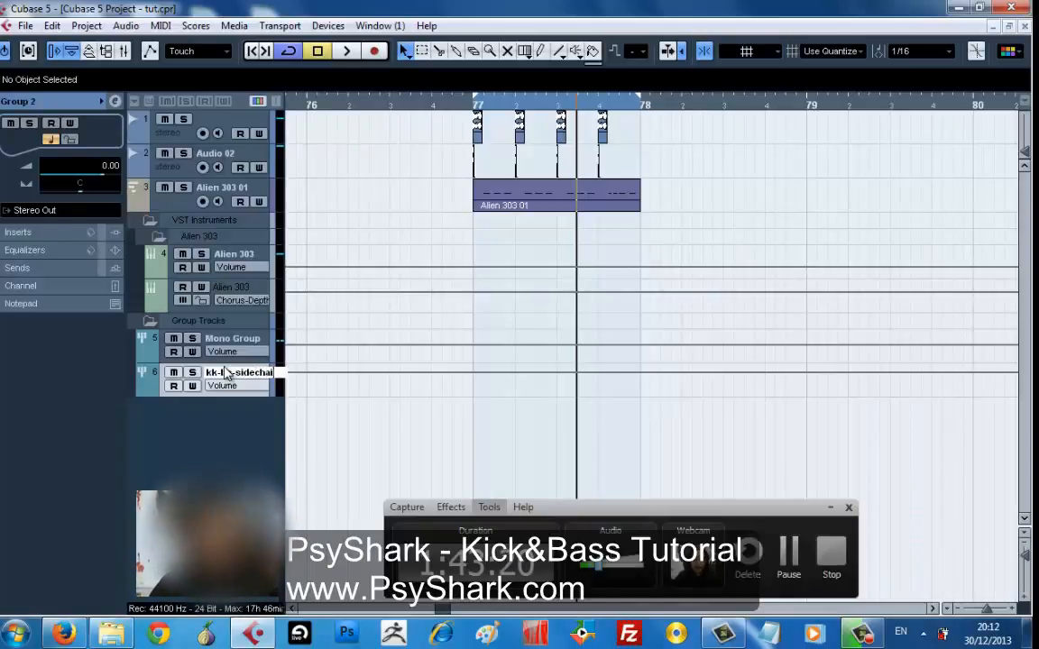
key(Return)
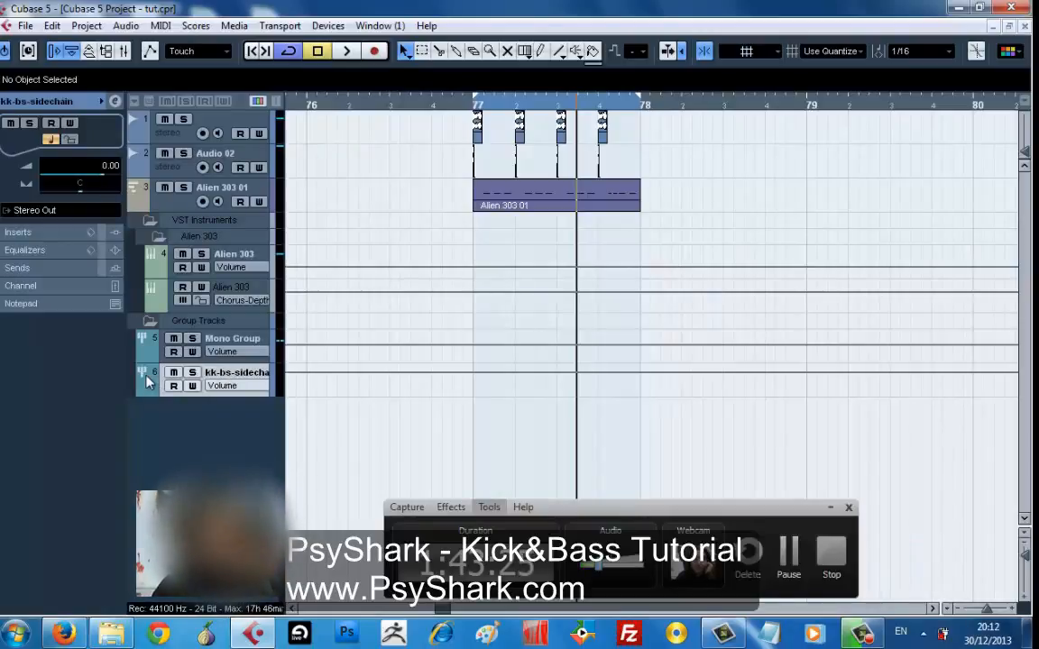
click(110, 233)
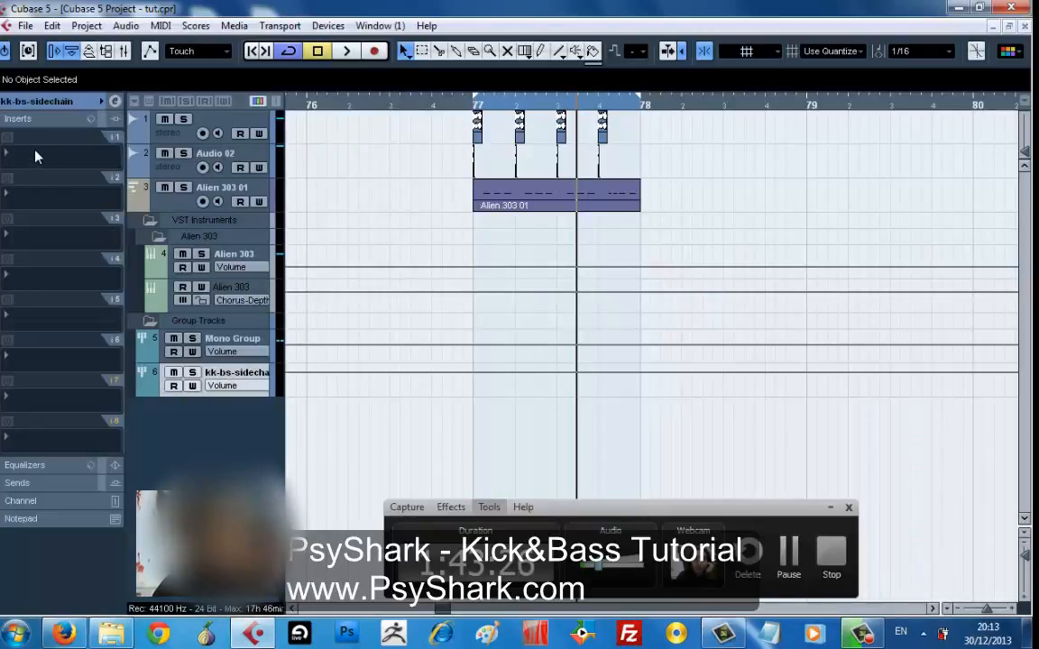
click(35, 157)
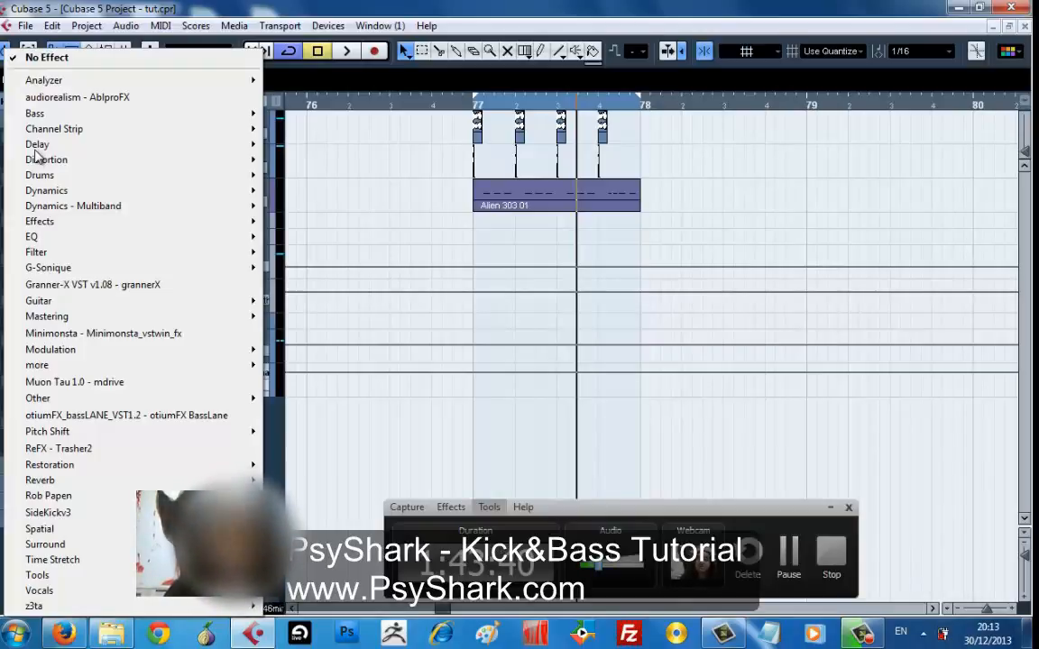
click(364, 195)
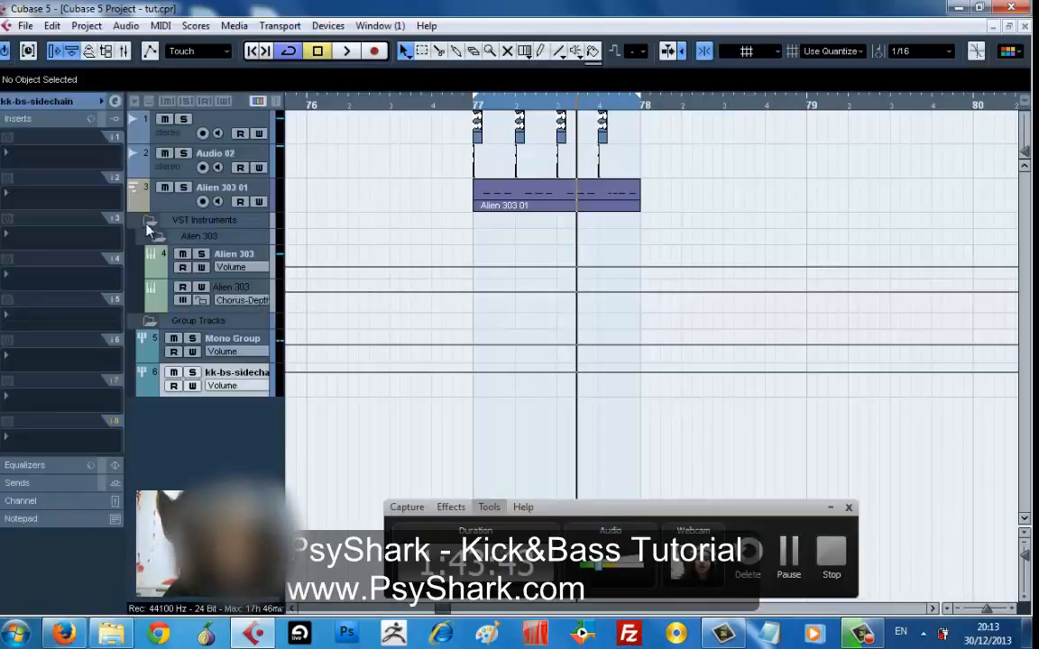
click(175, 170)
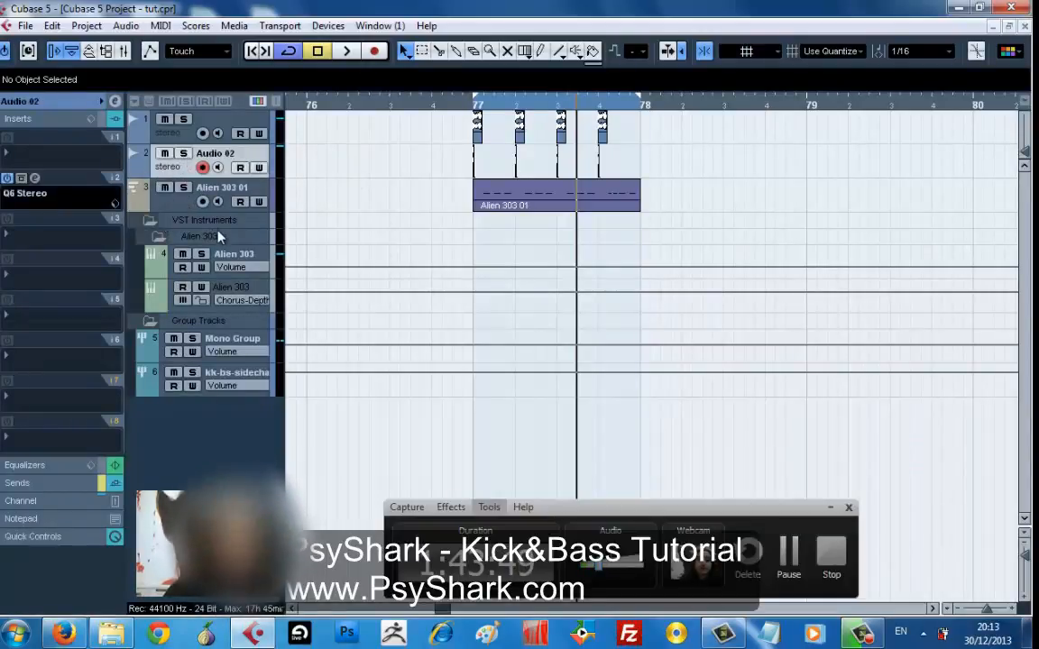
- Solo the Alien 303 instrument track and start playback of the looped bar
click(229, 257)
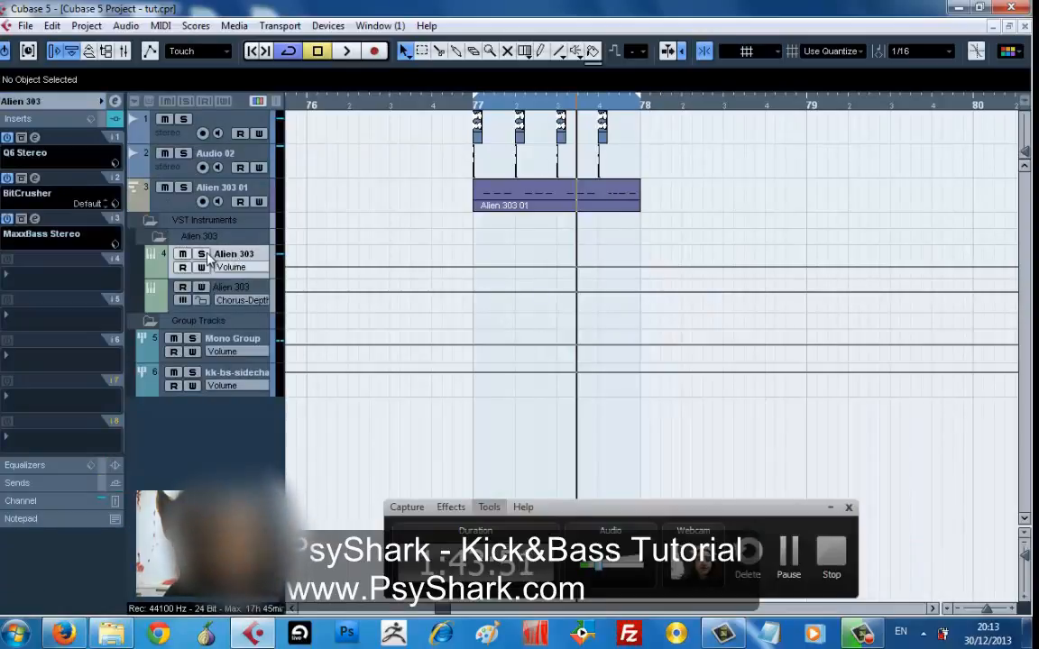
click(208, 258)
key(space)
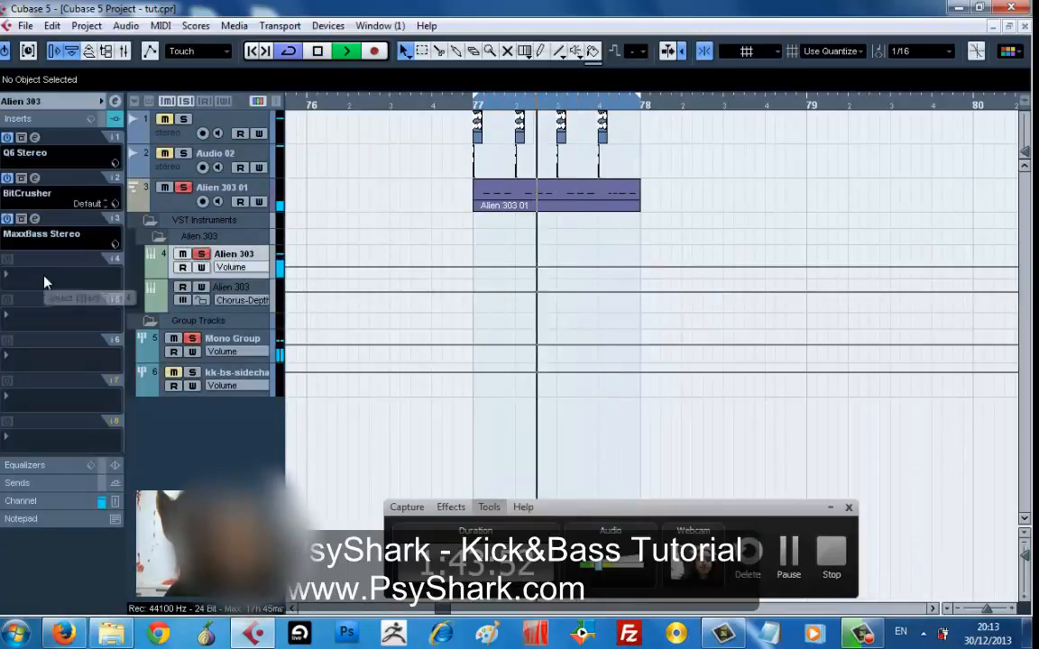
- Load the Distortion effect into the fourth insert slot of the Alien 303 channel
click(44, 283)
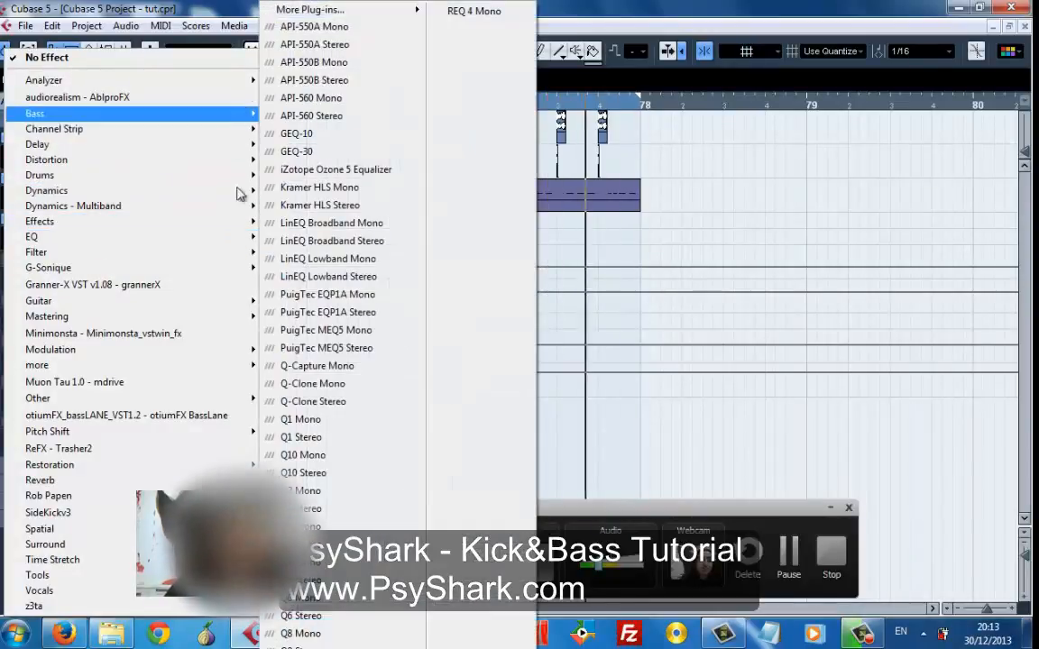
key(Escape)
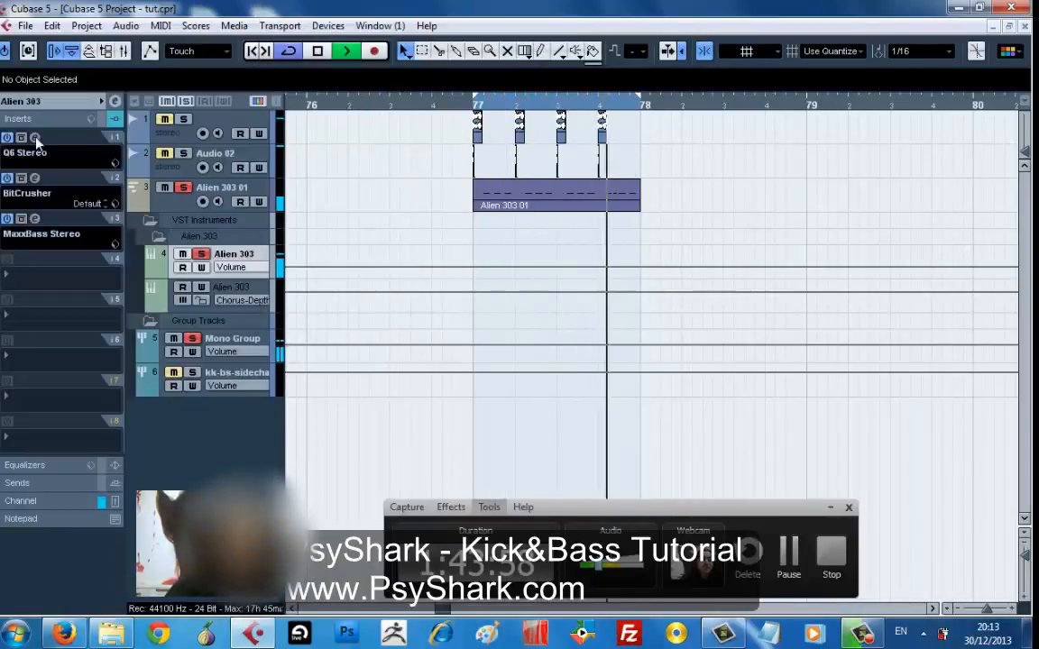
click(42, 249)
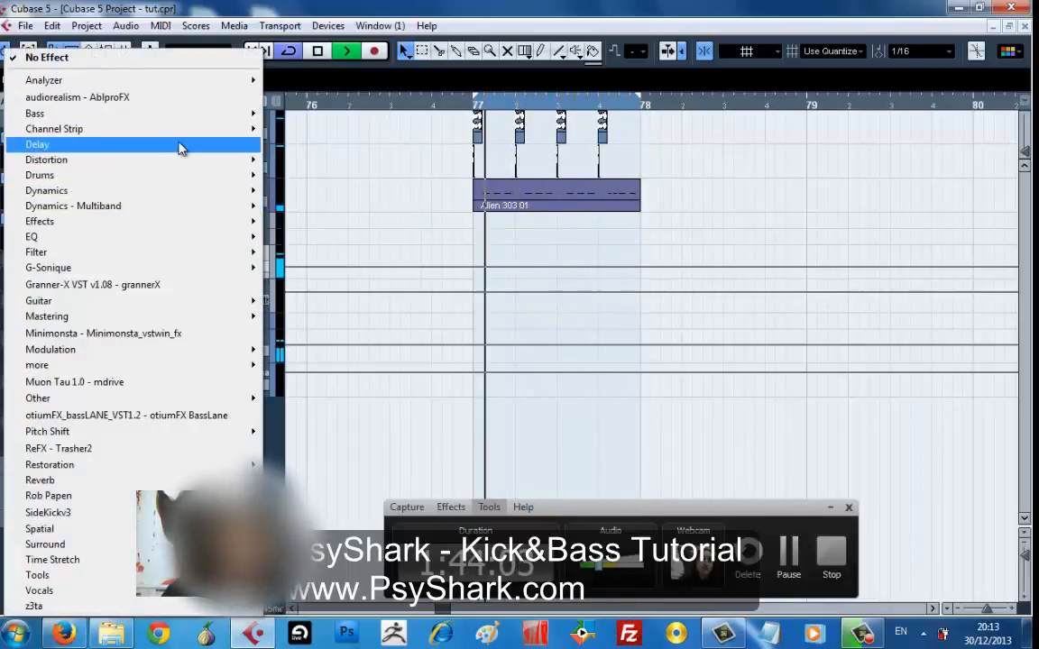
mouse_move(199, 162)
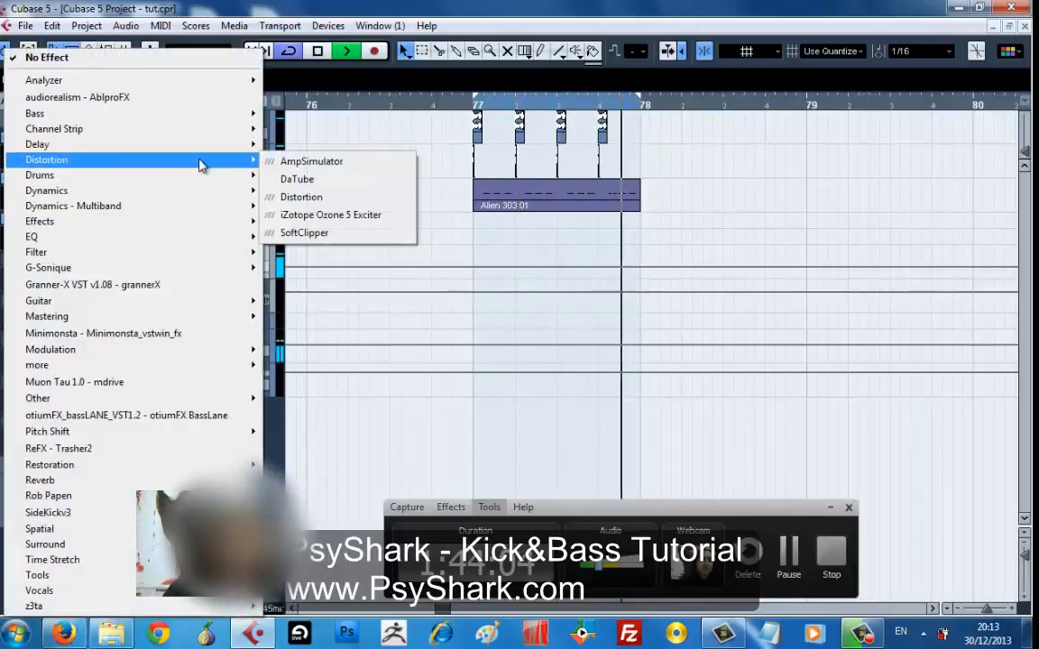
click(330, 204)
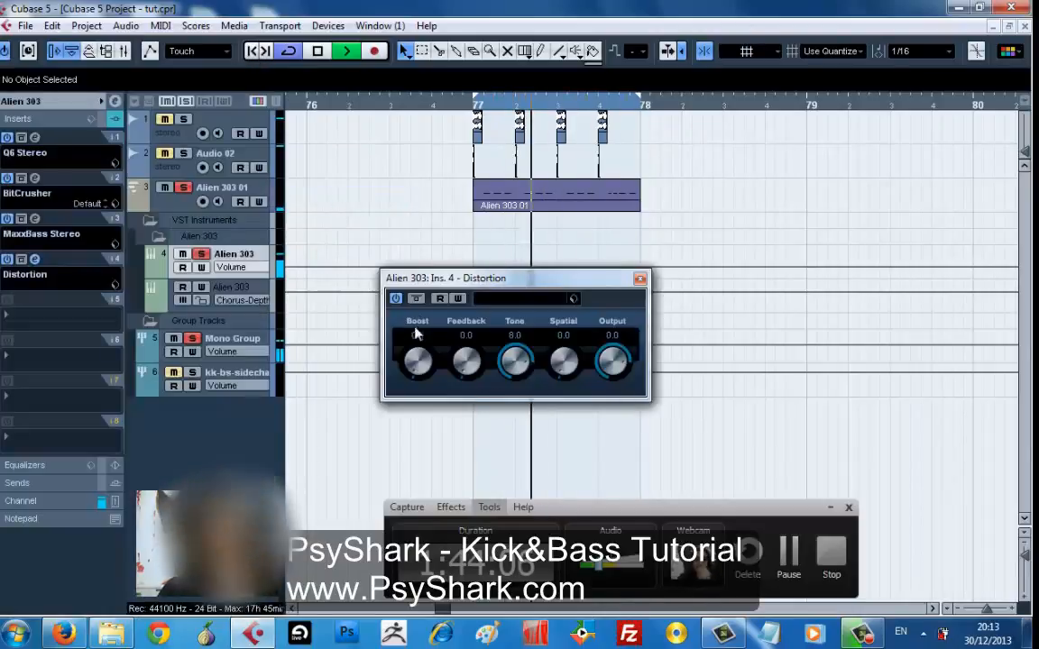
- Adjust the Distortion effect's Boost to 0.2 while auditioning the bass
drag(469, 365, 483, 436)
key(space)
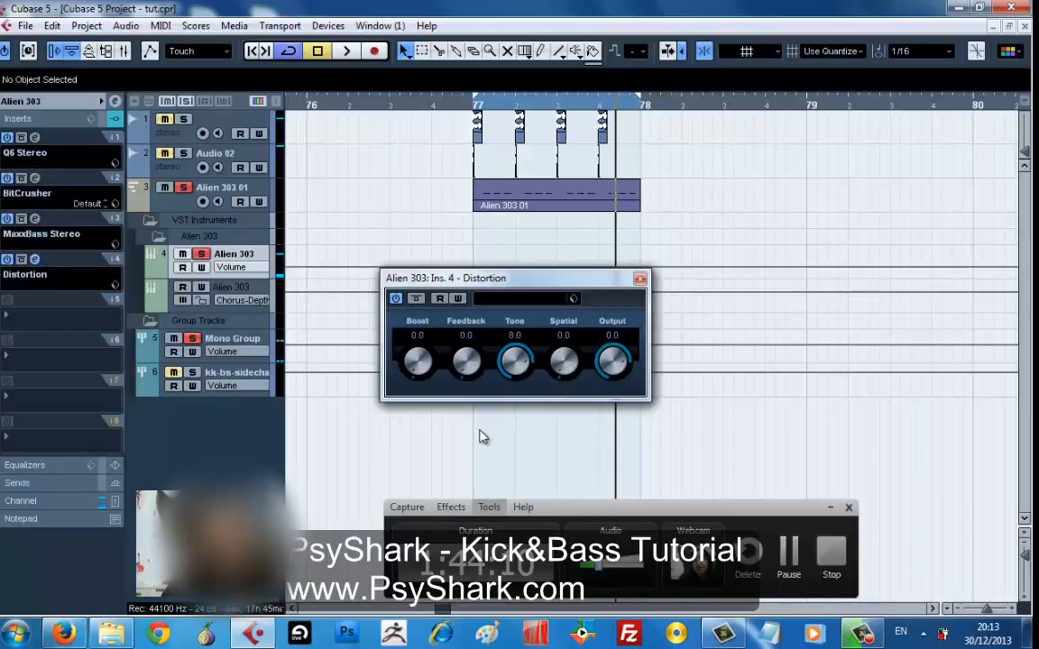
key(space)
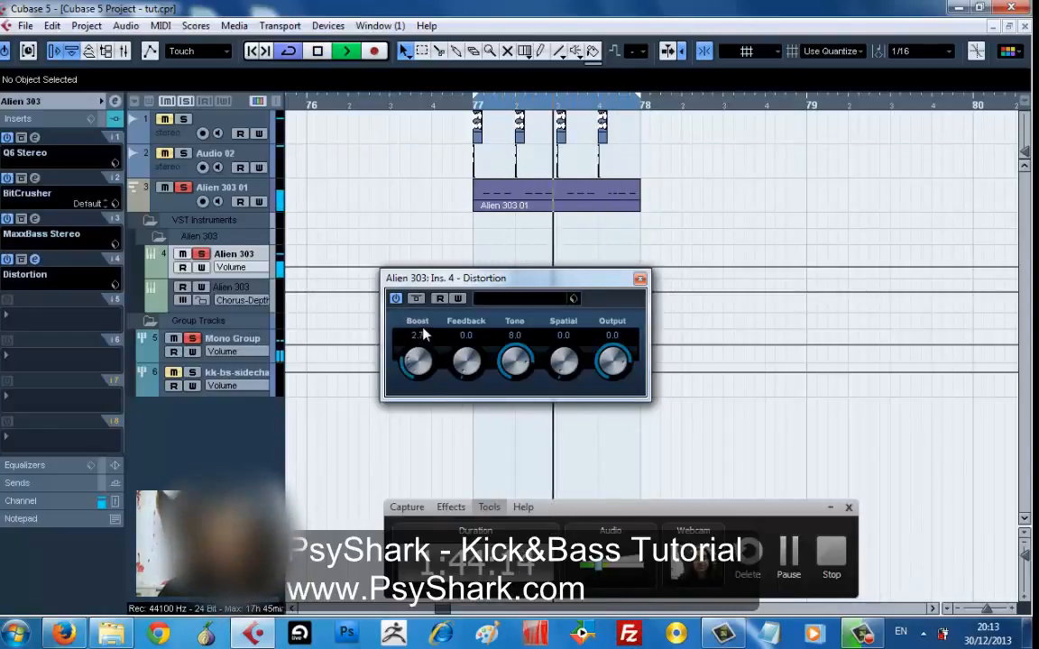
drag(428, 382, 429, 381)
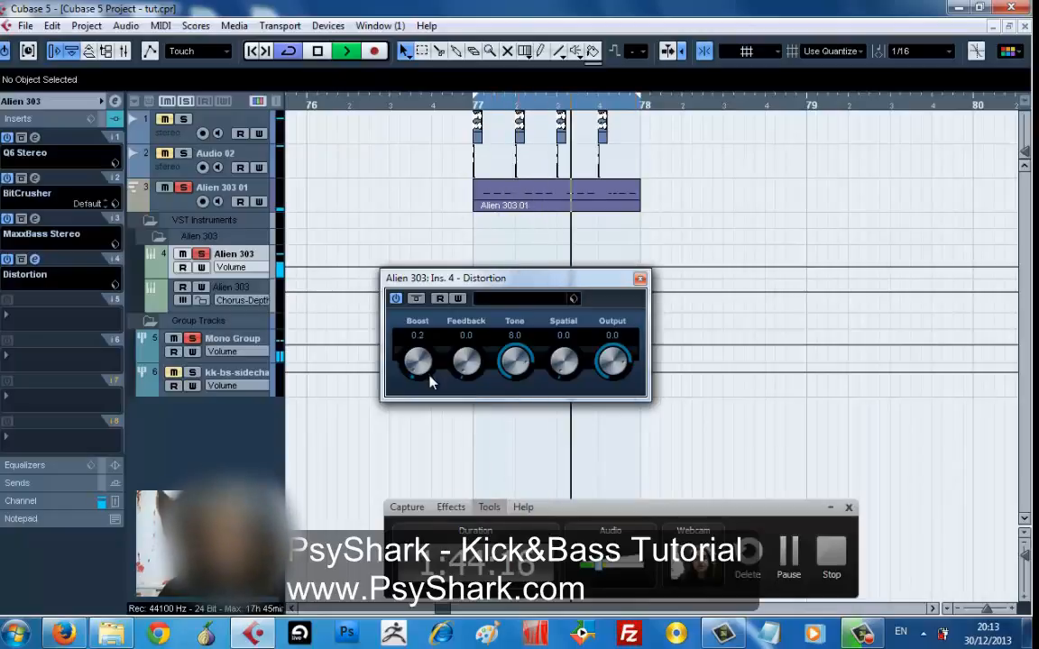
- Clear all solos to hear the full mix and bypass the Distortion insert, ending with playback stopped
click(186, 101)
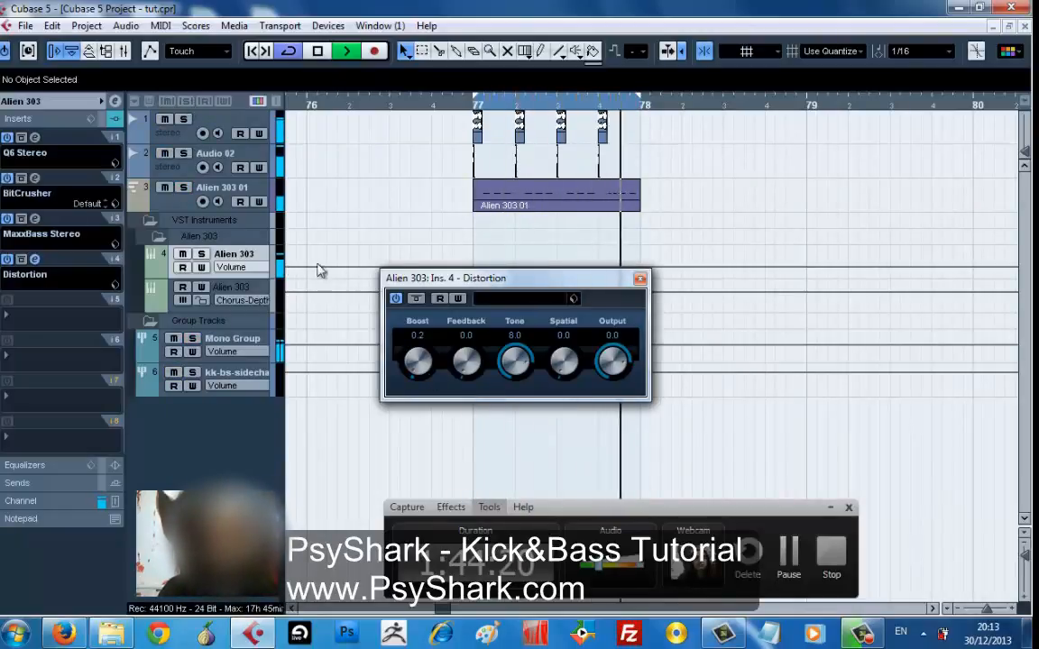
click(414, 300)
key(space)
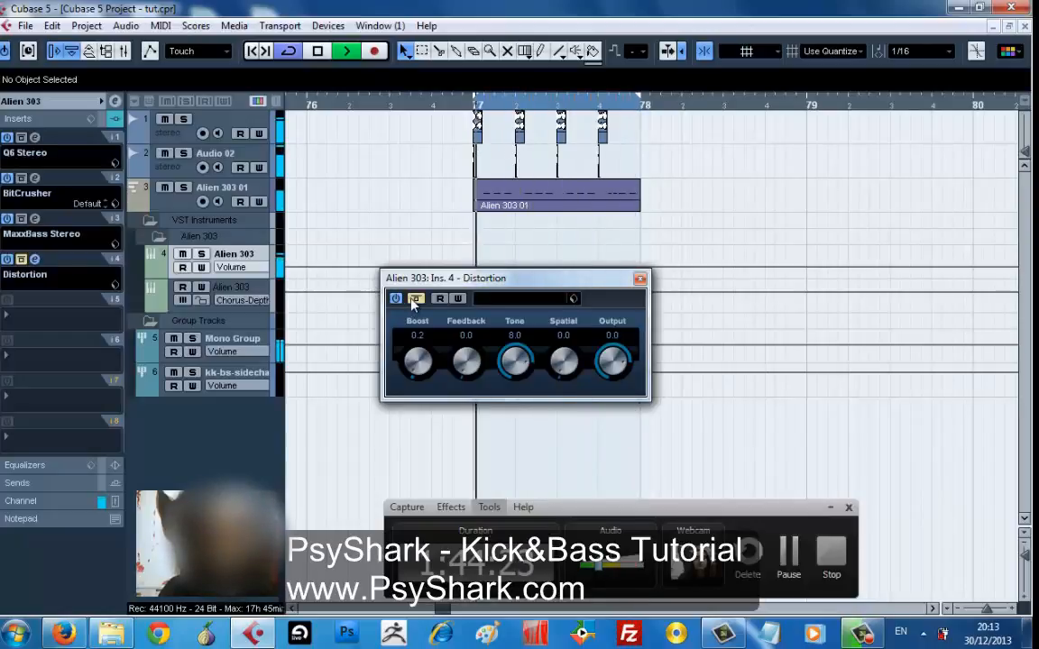
- Replace Distortion with DaTube in the fourth insert slot of the Alien 303 channel and start playback
click(37, 286)
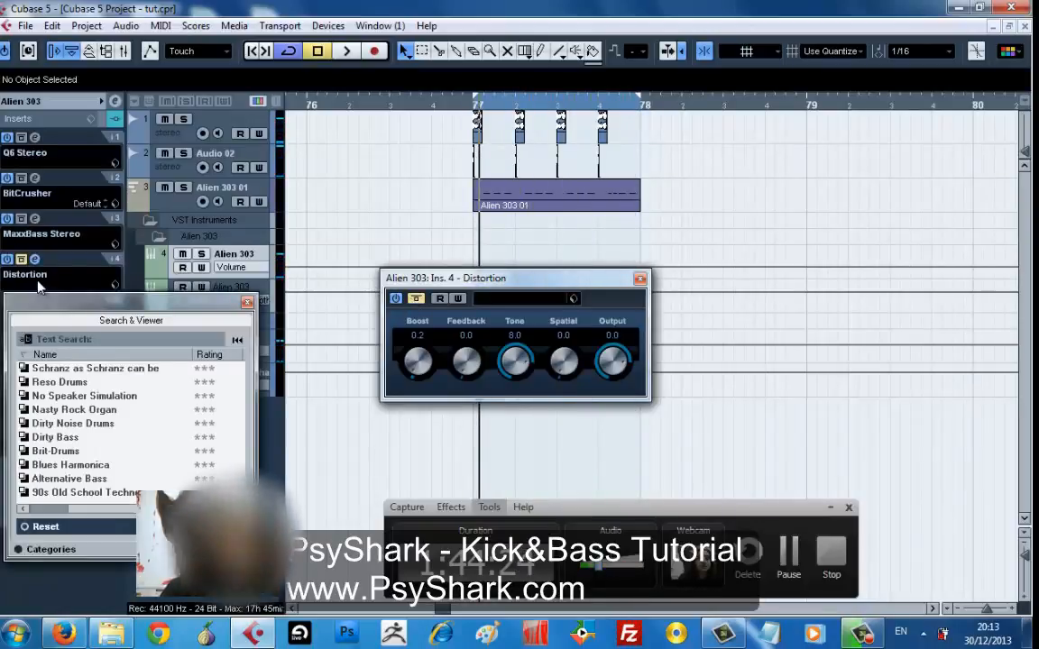
click(30, 279)
click(29, 276)
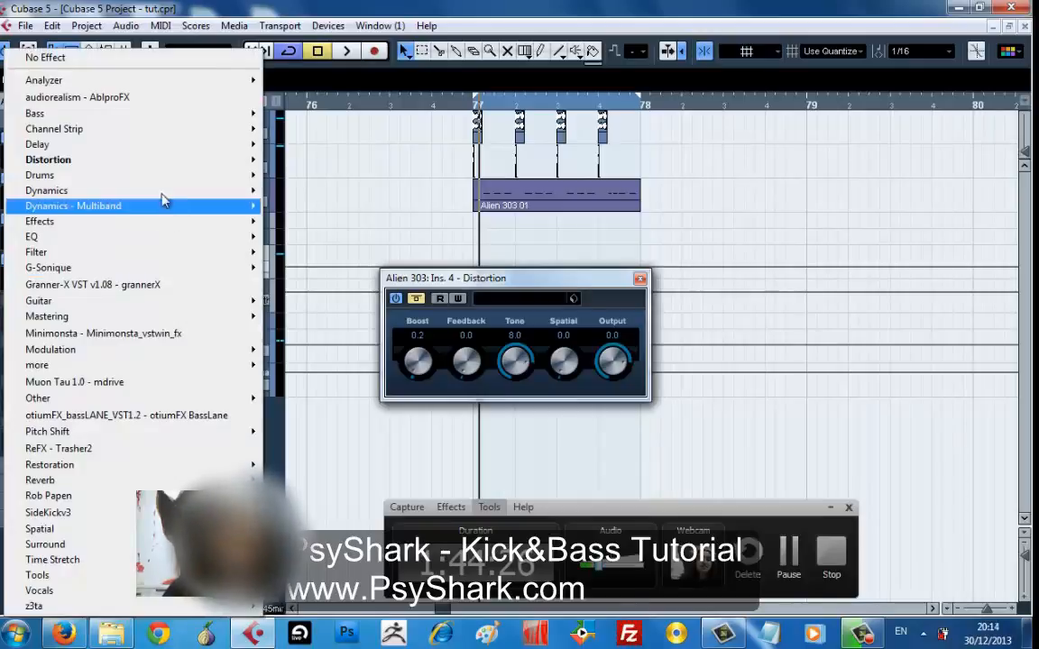
mouse_move(167, 163)
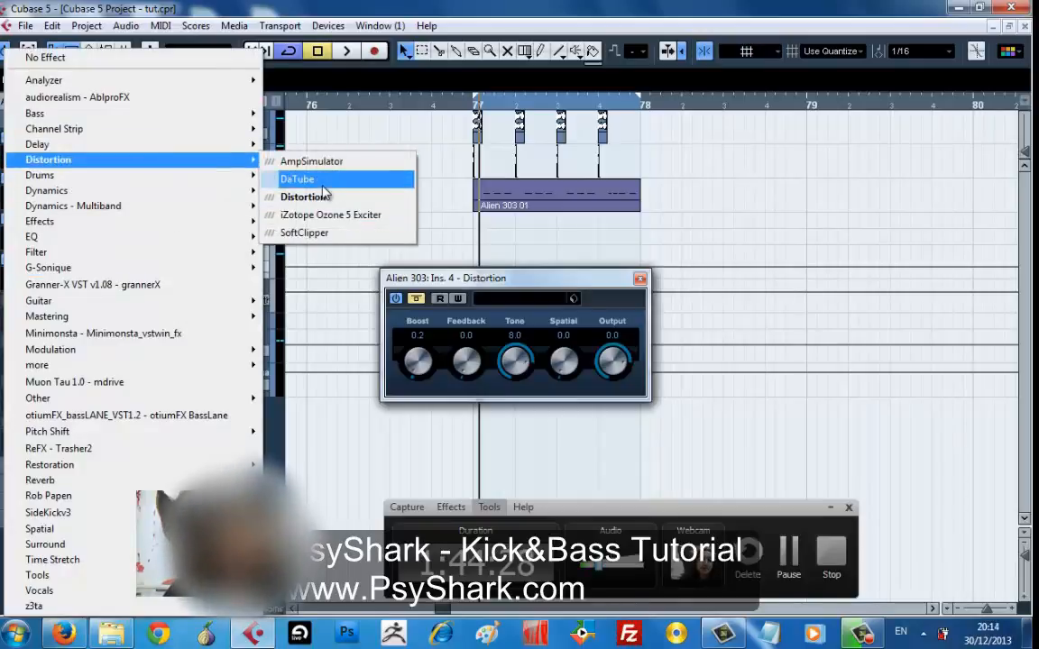
click(297, 179)
key(space)
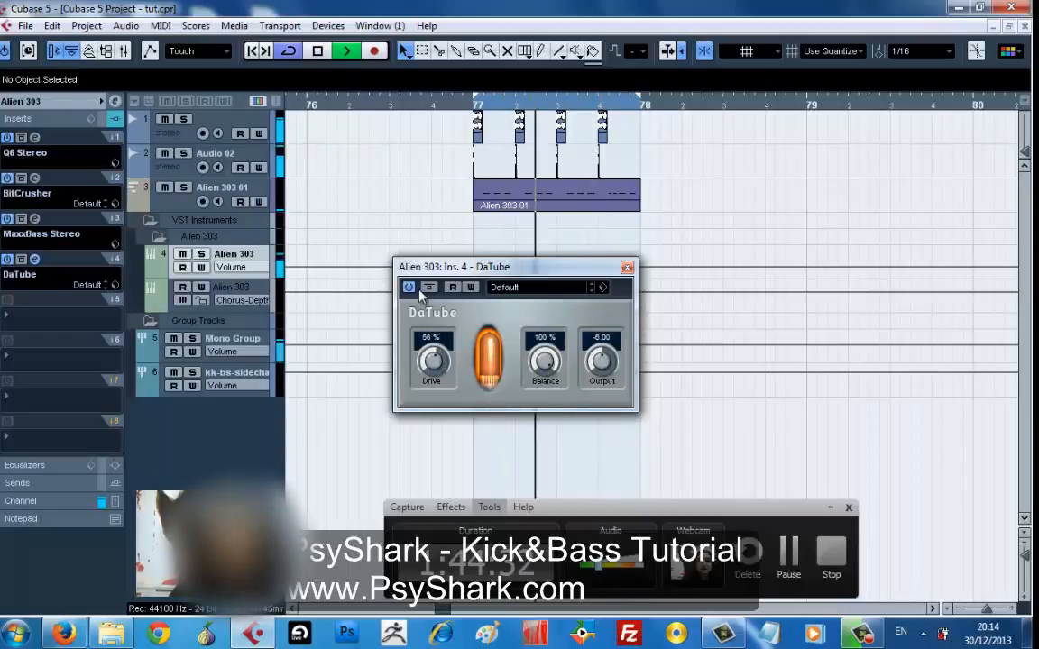
- Set DaTube's Drive to 100 % and Output to -3.52, and solo the Alien 303 01 track to audition it
drag(432, 358, 422, 257)
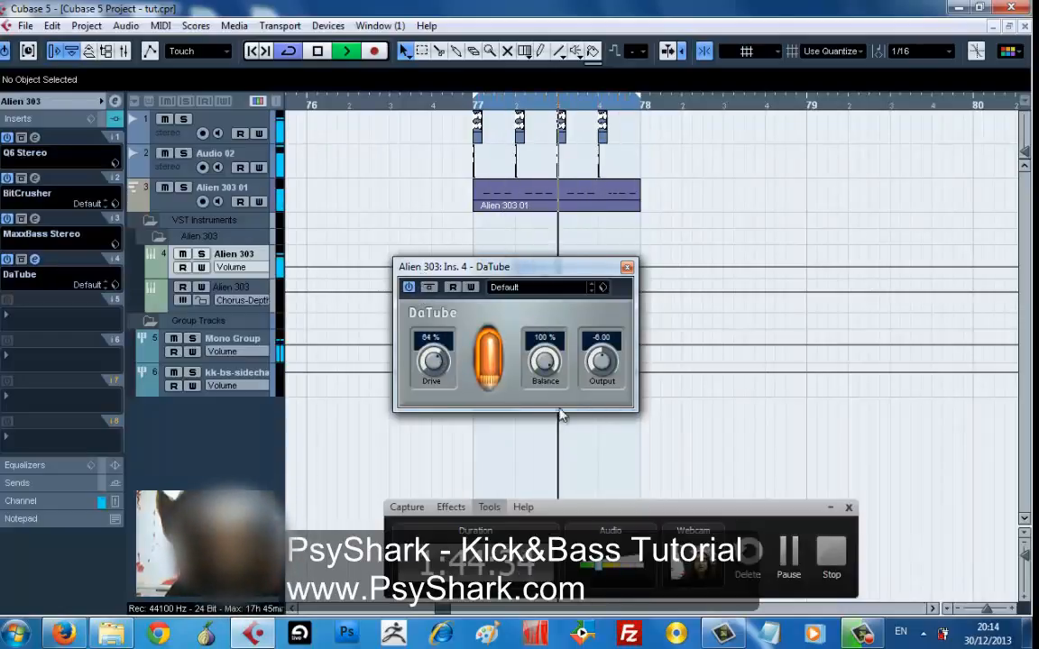
drag(545, 360, 552, 338)
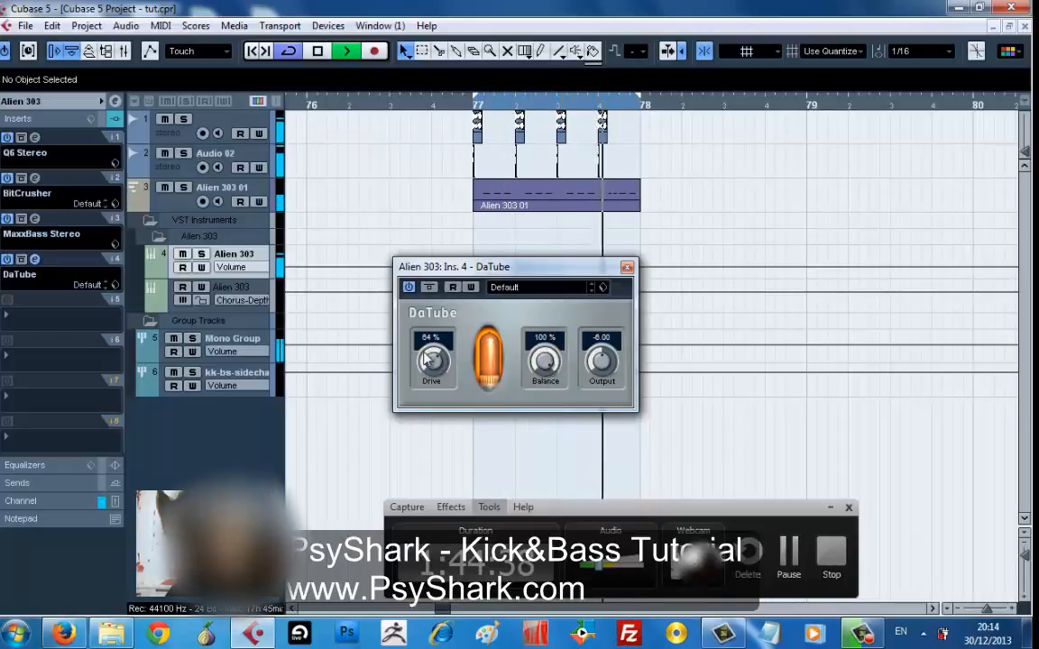
drag(432, 360, 425, 311)
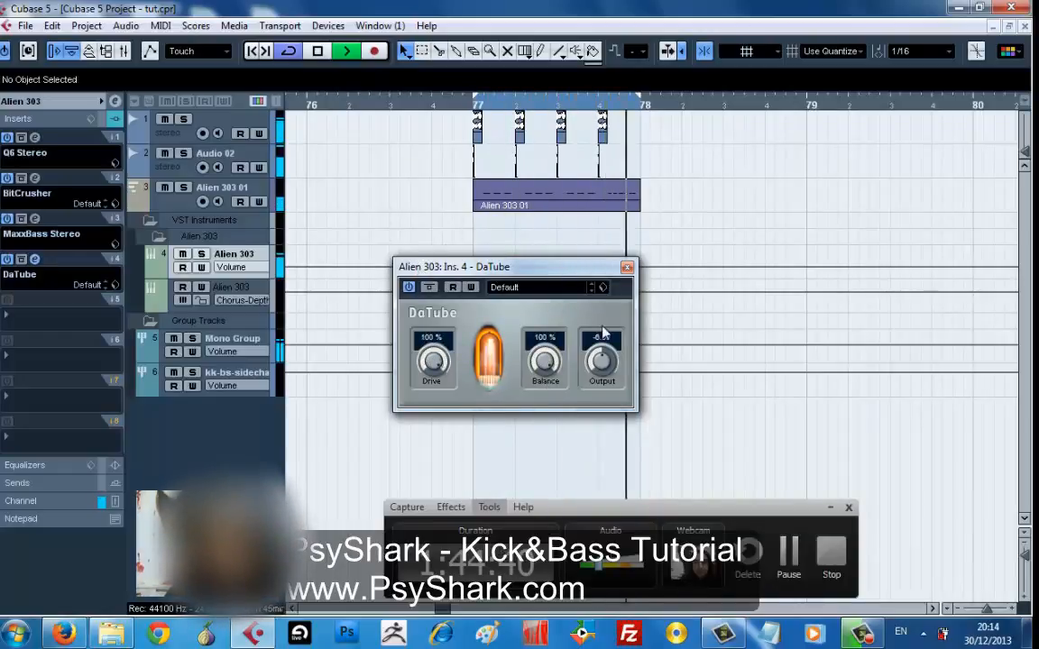
click(602, 366)
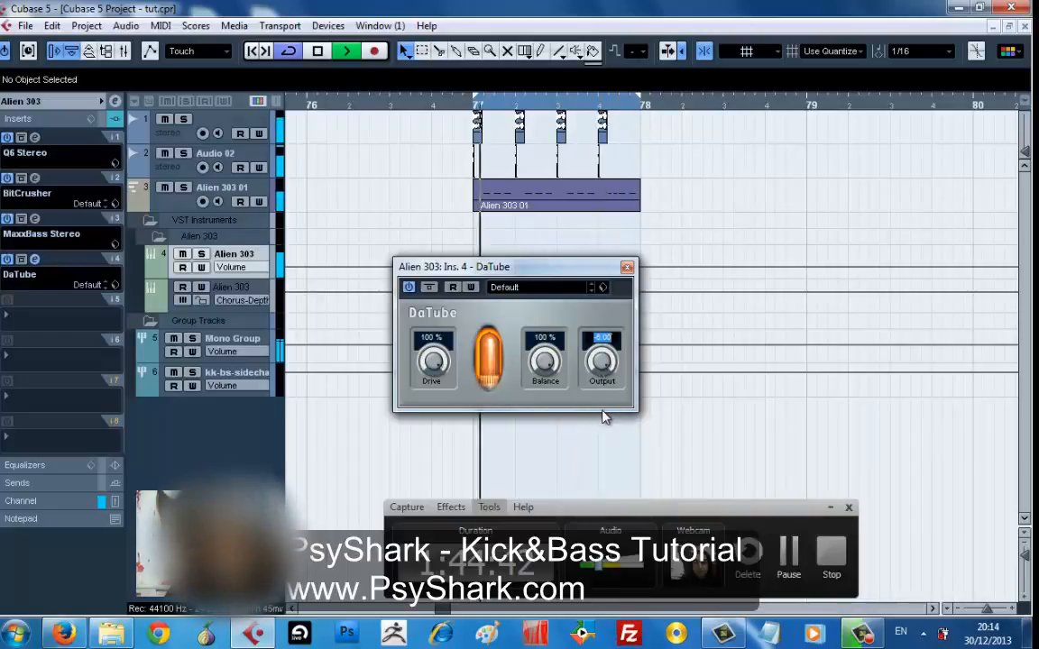
drag(588, 368, 594, 330)
click(183, 187)
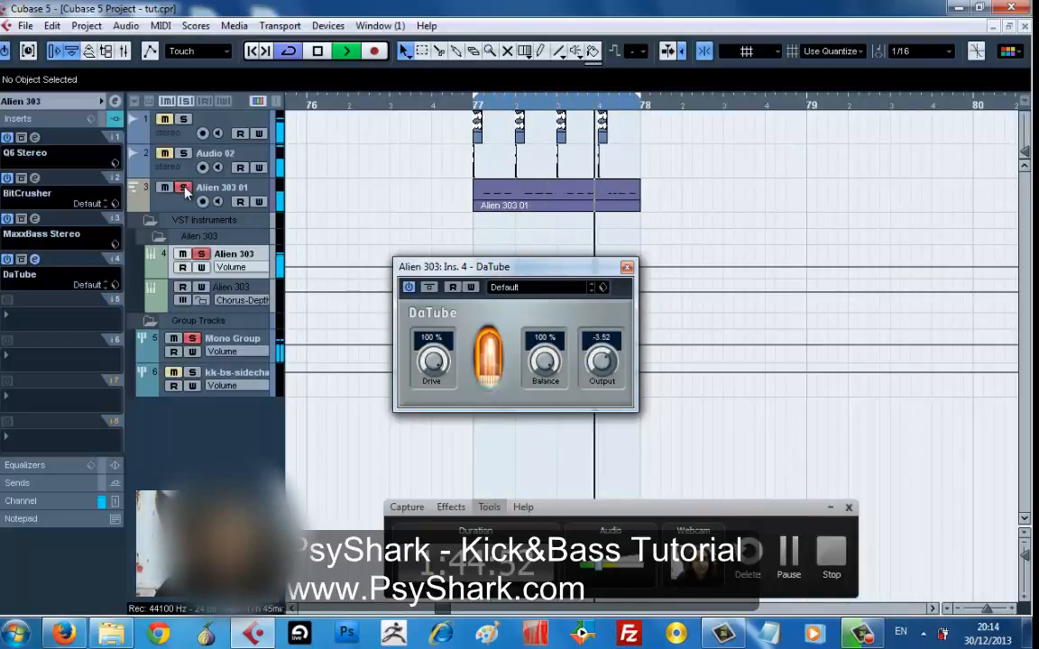
- Check the channel levels in the mixer during playback and clear all solos
key(F3)
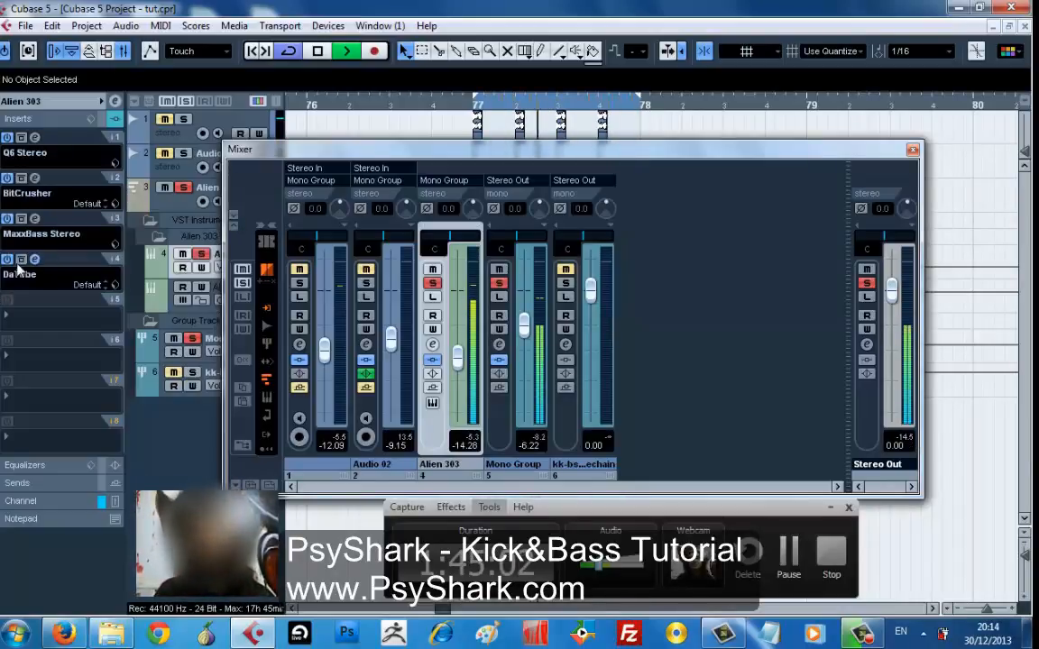
right_click(622, 181)
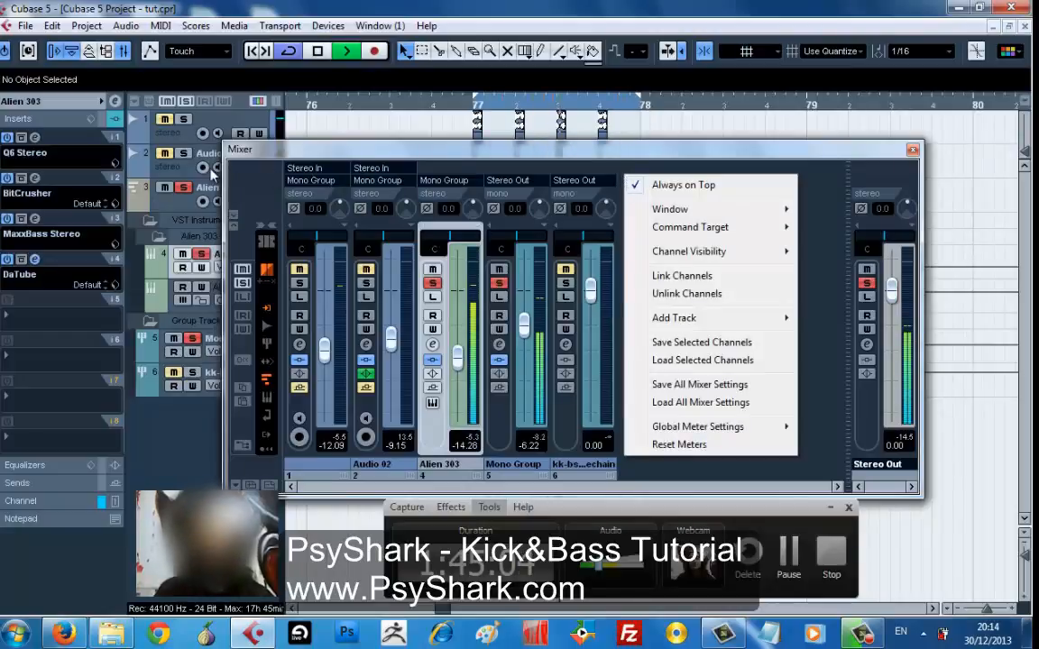
key(Escape)
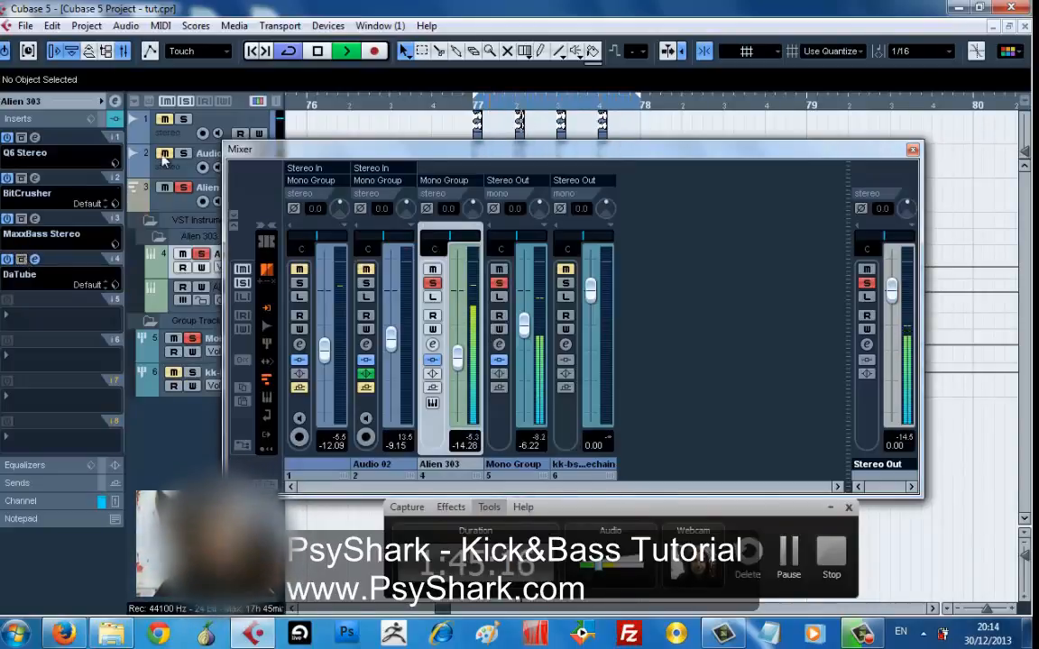
click(185, 101)
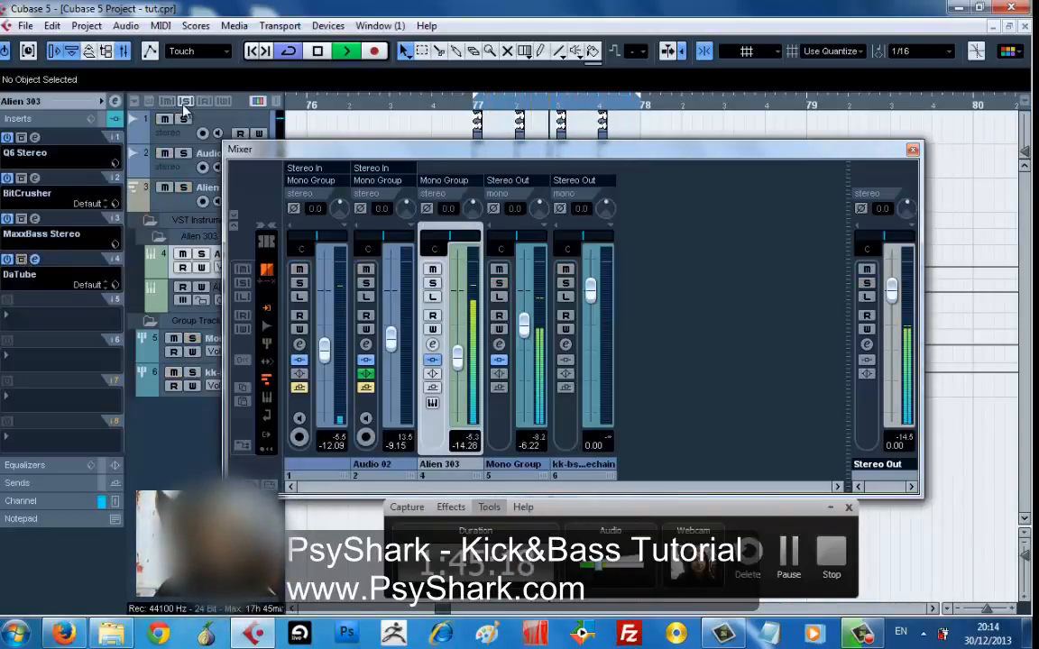
- Remove DaTube from the fourth insert slot of the Alien 303 channel and close the mixer
click(40, 276)
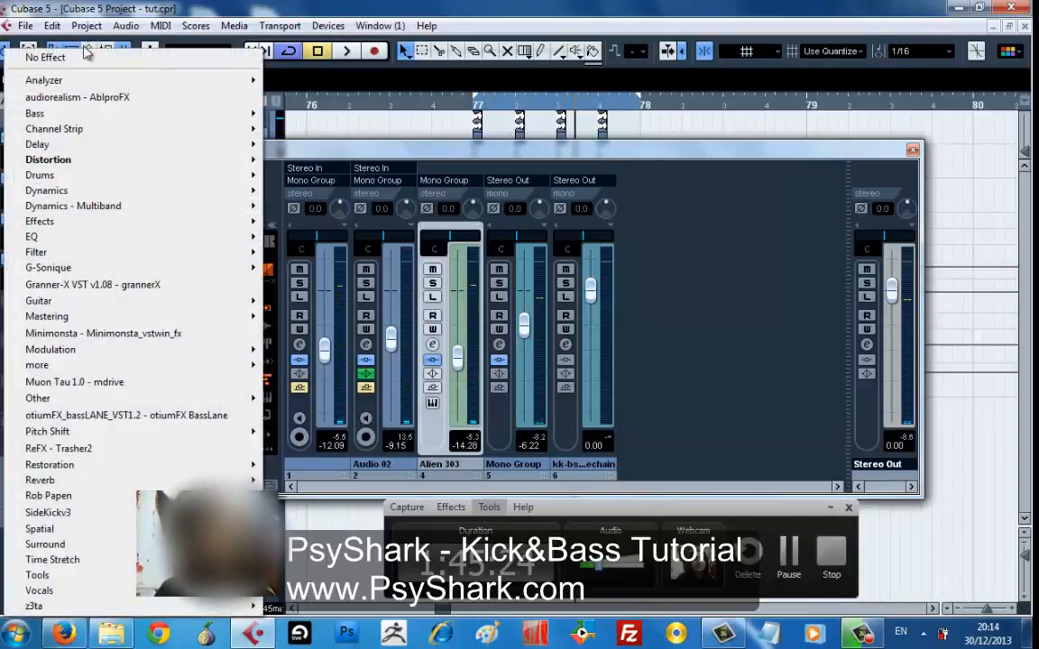
click(86, 57)
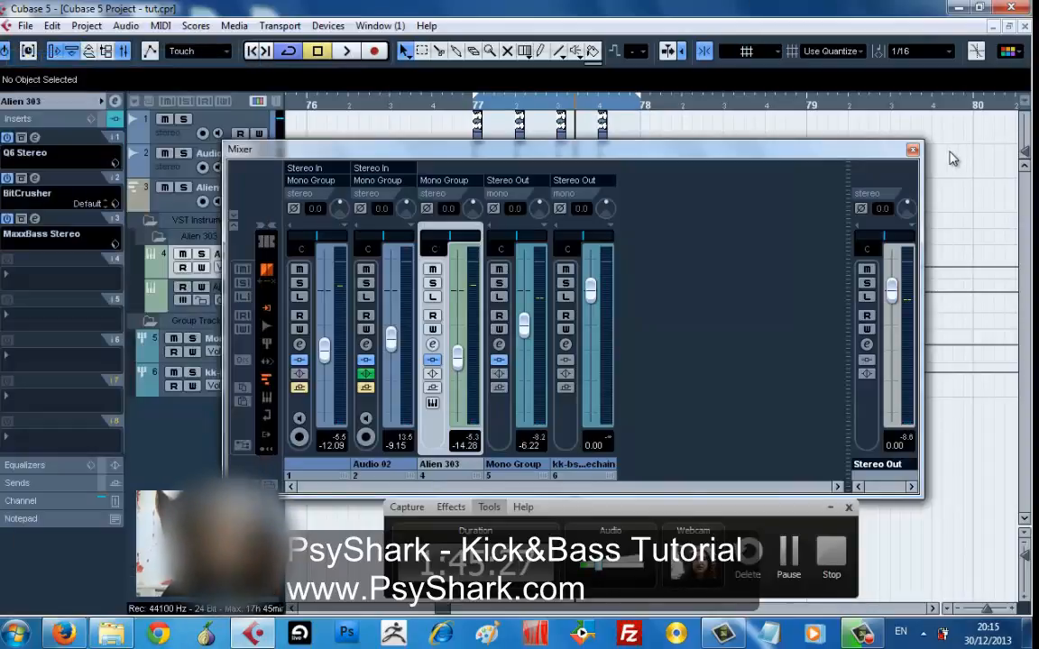
click(913, 150)
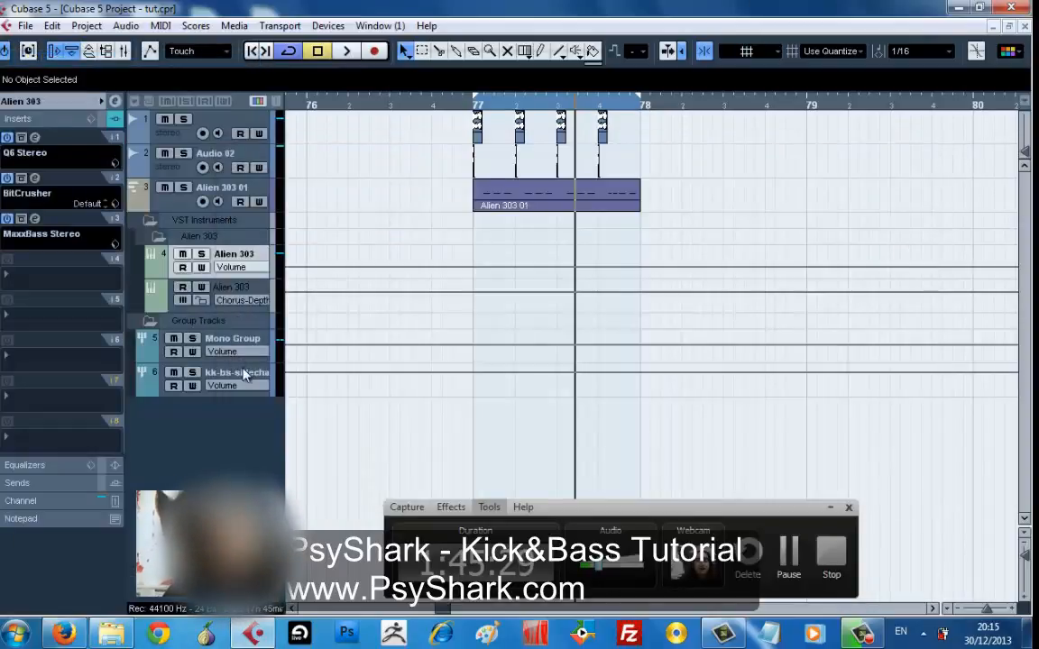
- Insert the Compressor in the first insert slot of the kk-bs-sidechain group and reposition its window
click(244, 374)
click(62, 141)
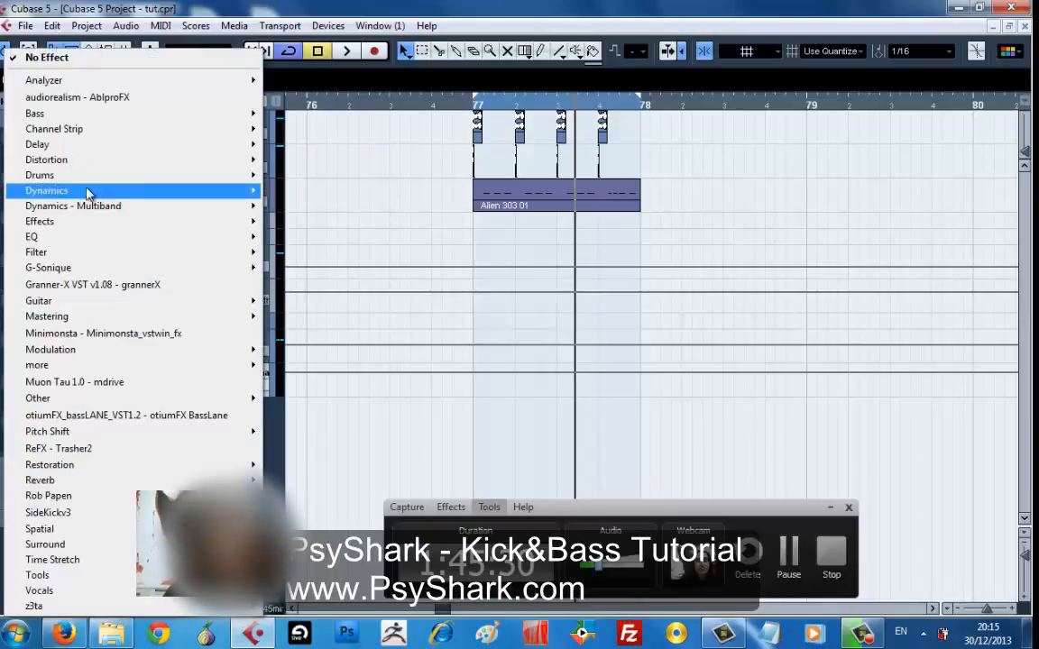
mouse_move(180, 191)
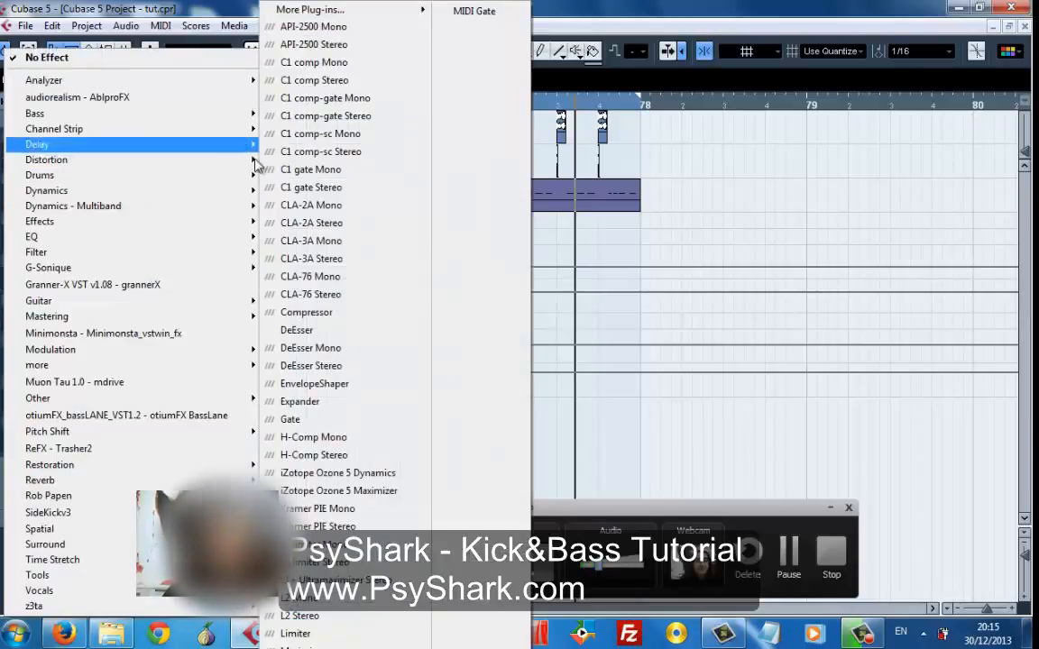
click(332, 316)
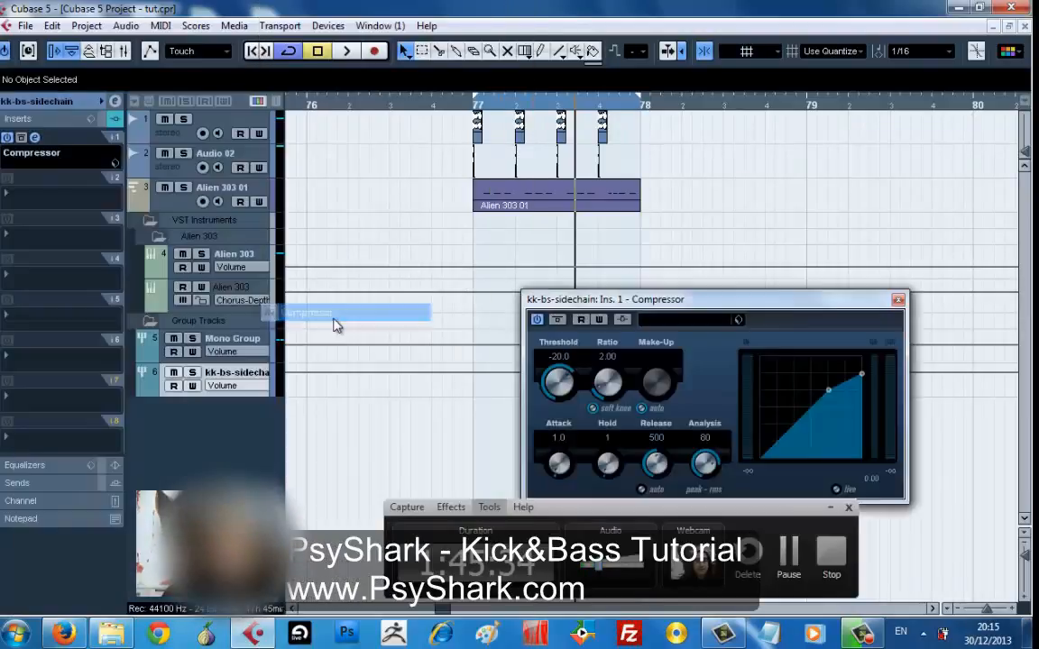
drag(577, 295, 425, 195)
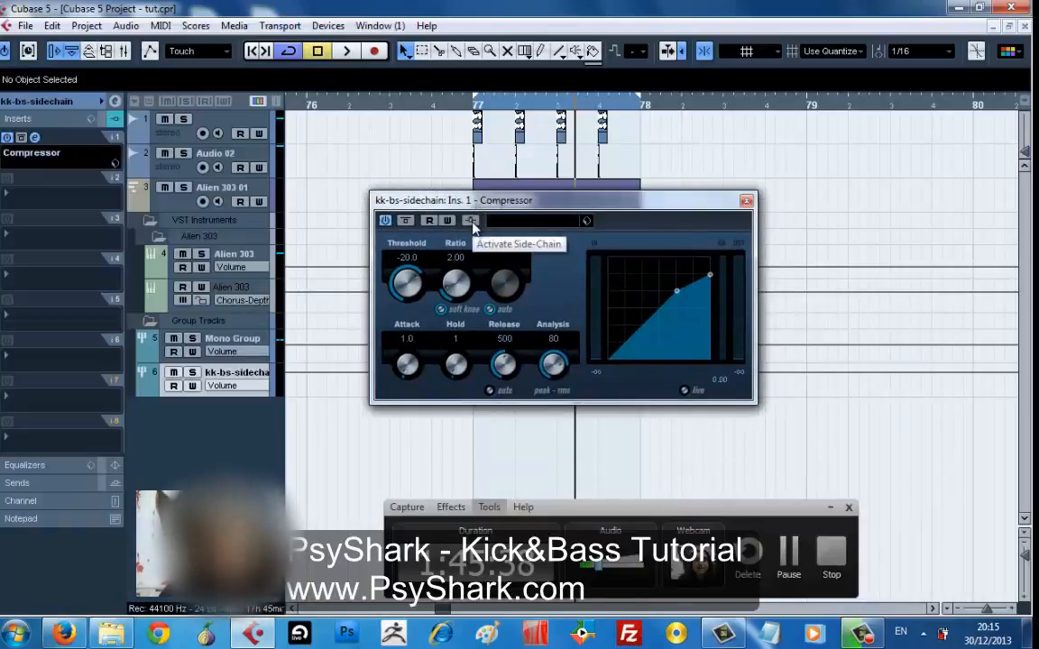
- Activate the kk-bs-sidechain Compressor's side-chain and set Threshold to -14.3, Ratio to 4.45 and Release to 287
click(471, 221)
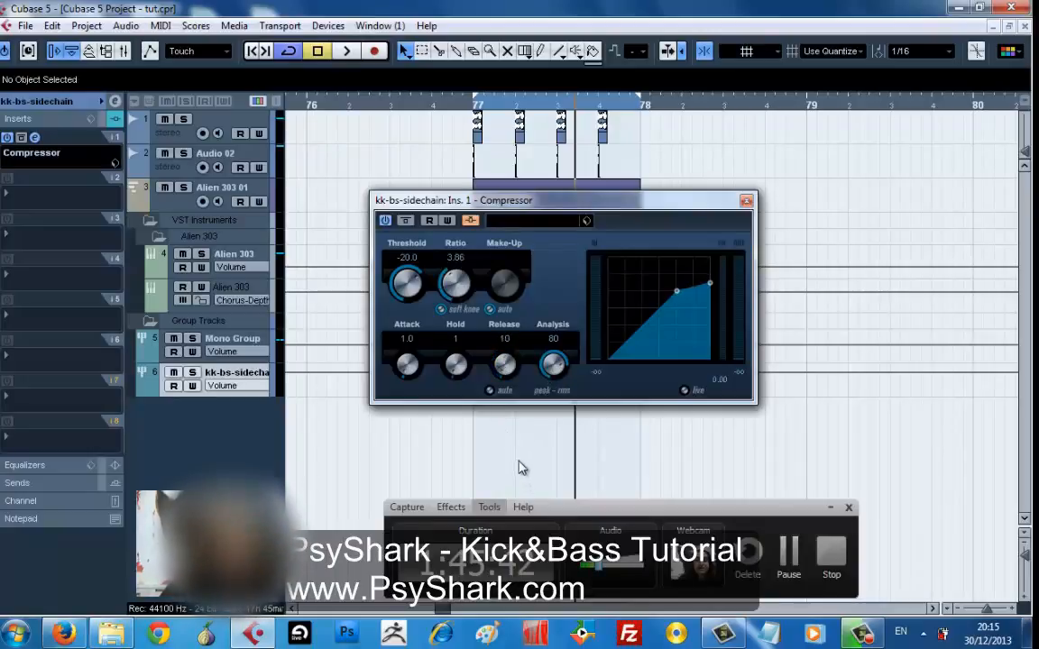
drag(507, 432, 503, 401)
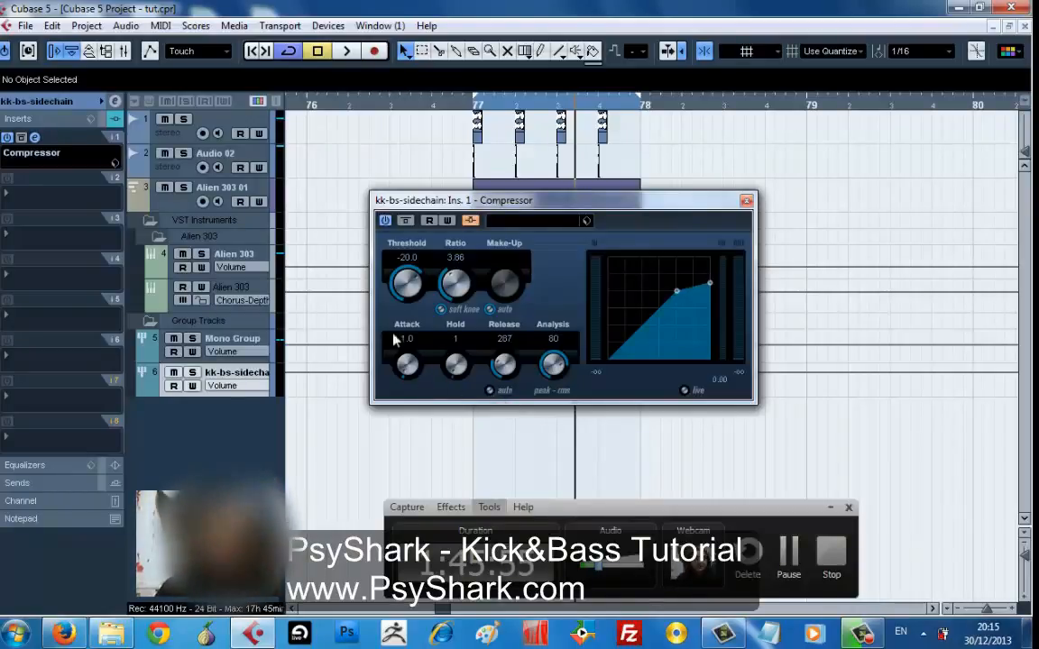
drag(410, 275, 407, 260)
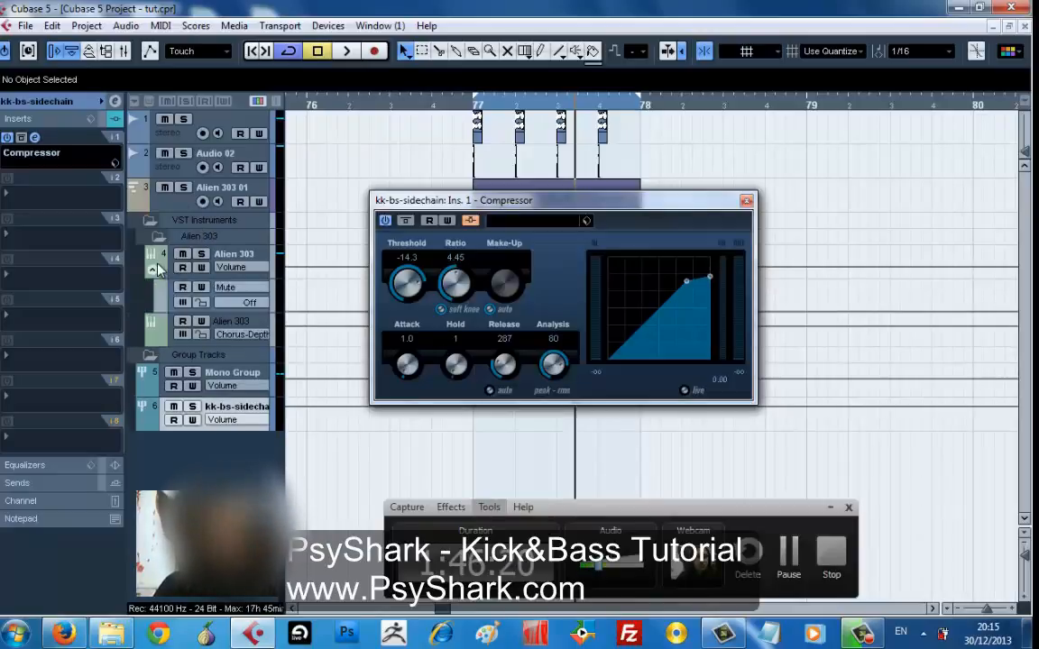
click(156, 353)
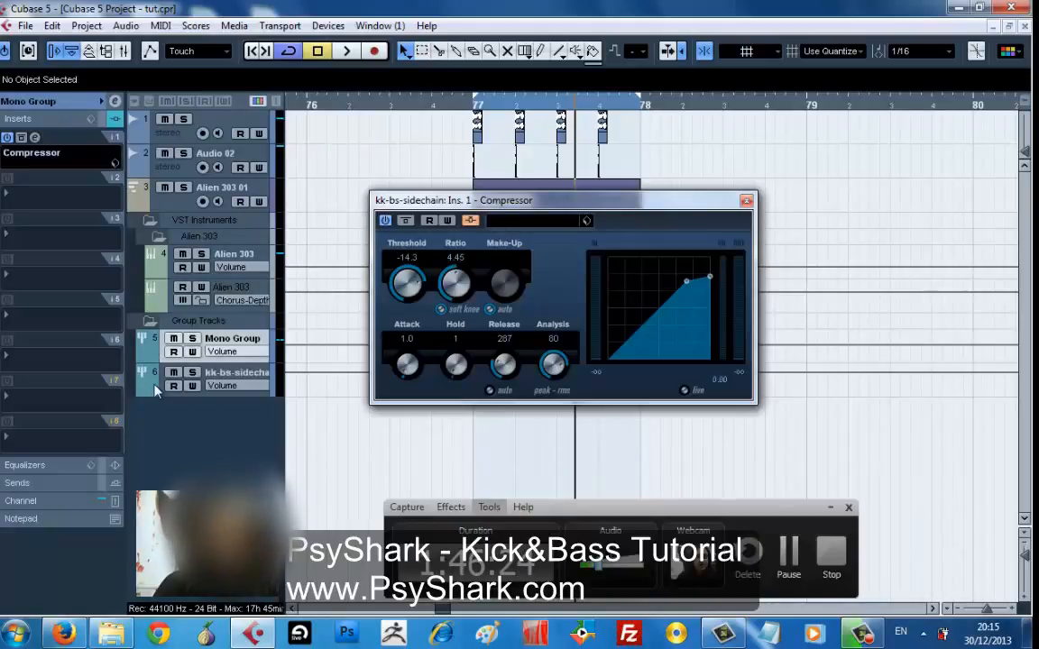
click(156, 390)
click(144, 354)
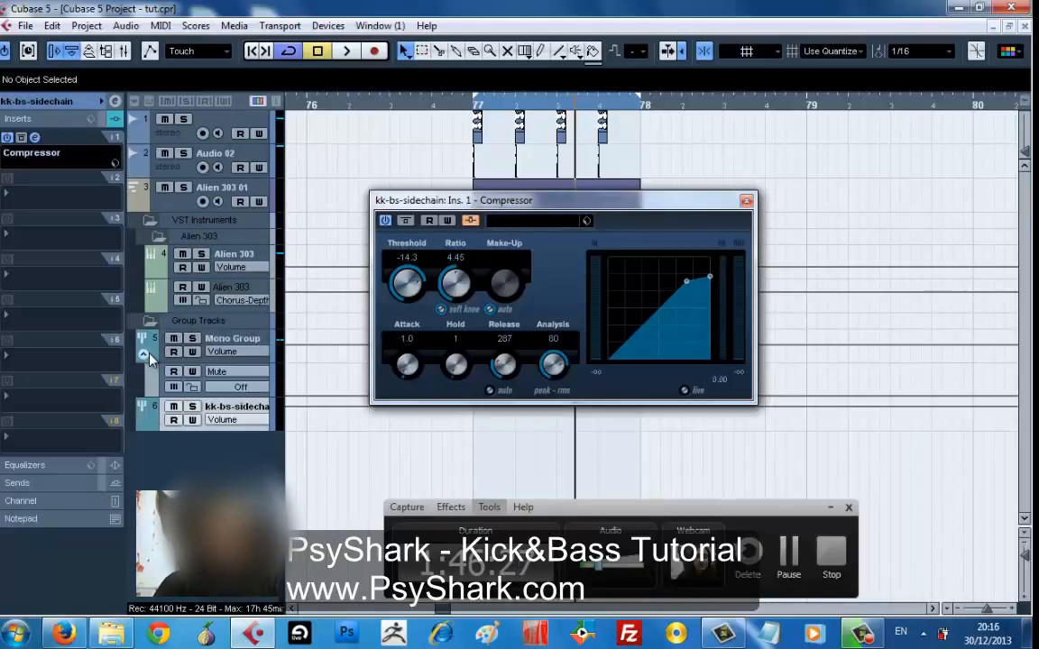
click(144, 355)
click(150, 352)
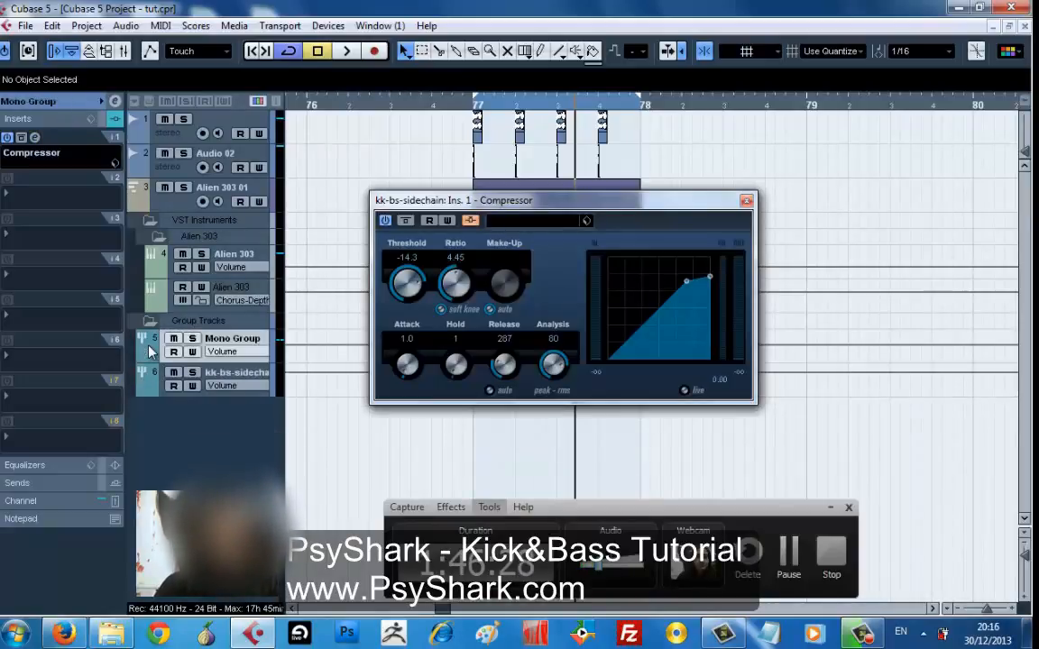
click(110, 128)
click(113, 124)
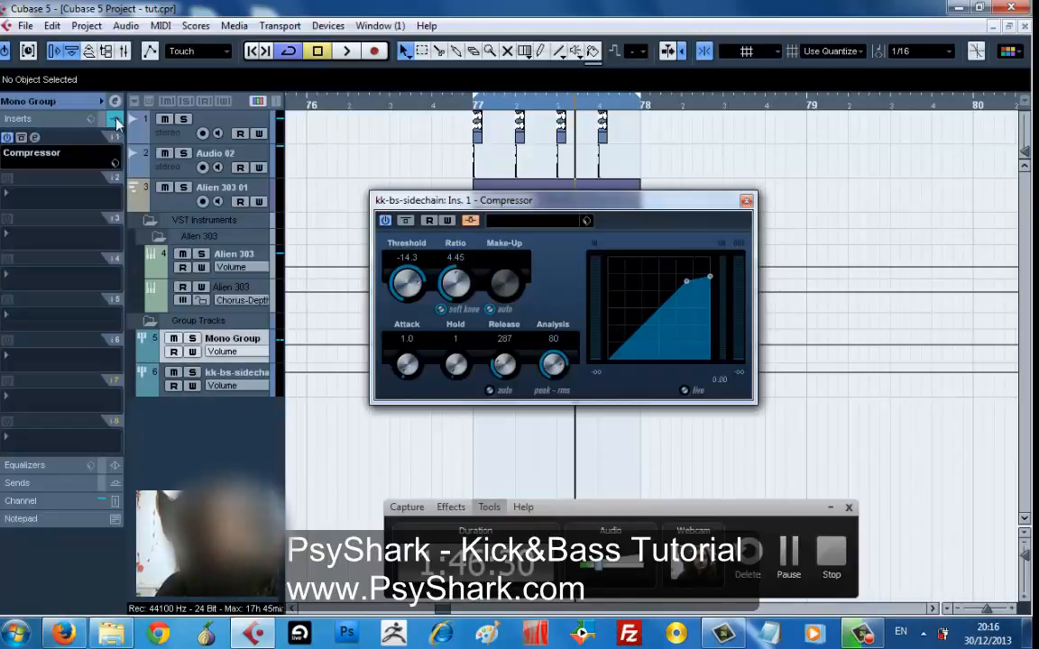
click(115, 122)
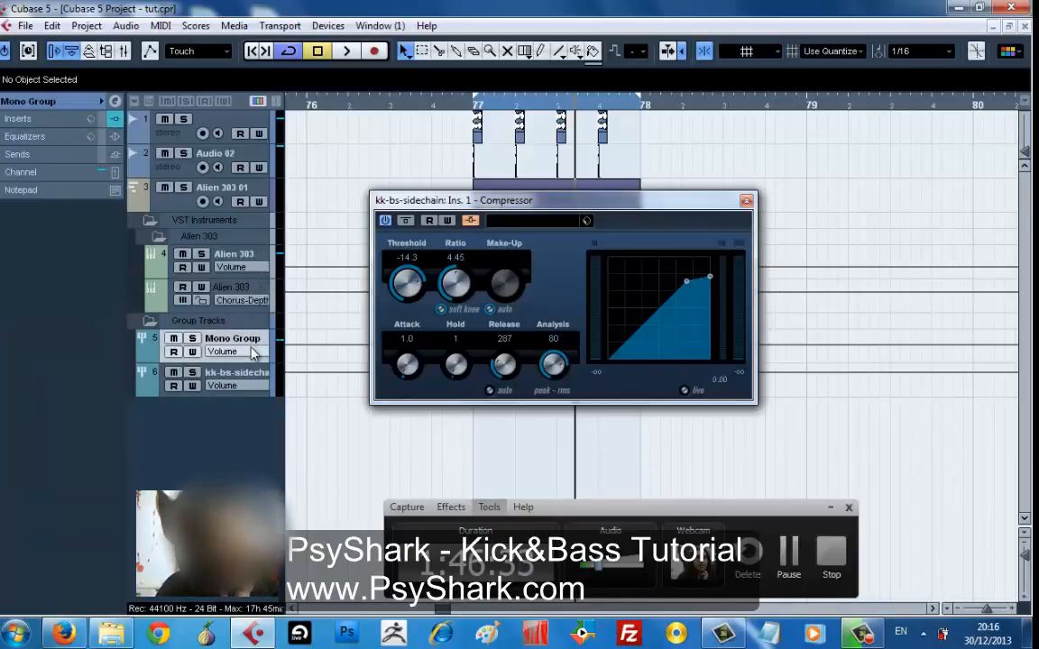
click(251, 373)
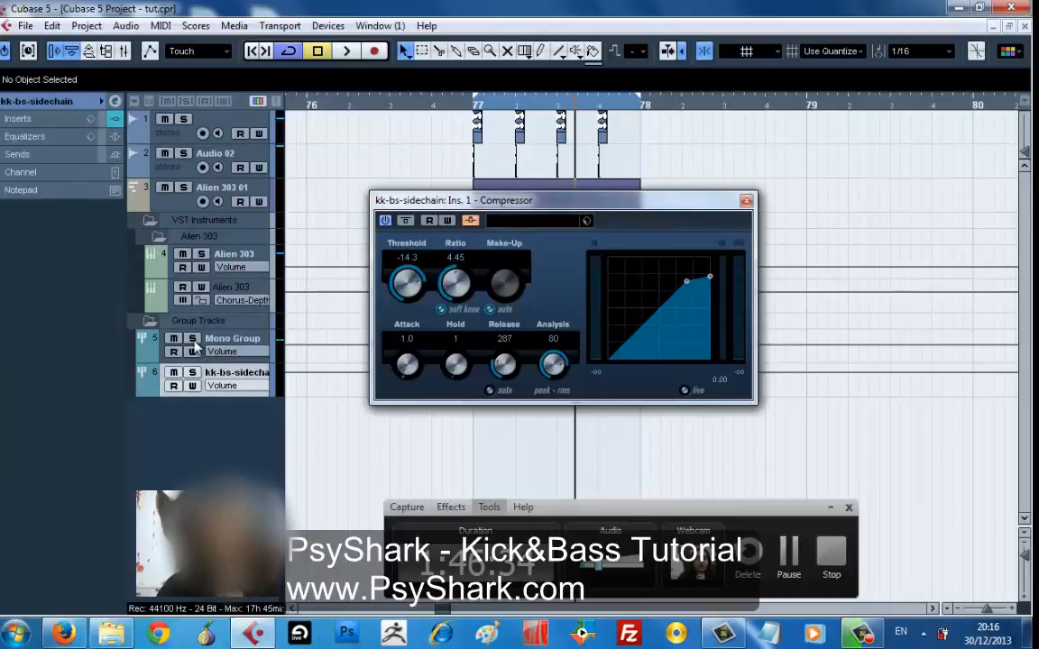
- Start playback and solo the Mono Group, Alien 303, Audio 02 and first audio track
key(space)
click(173, 338)
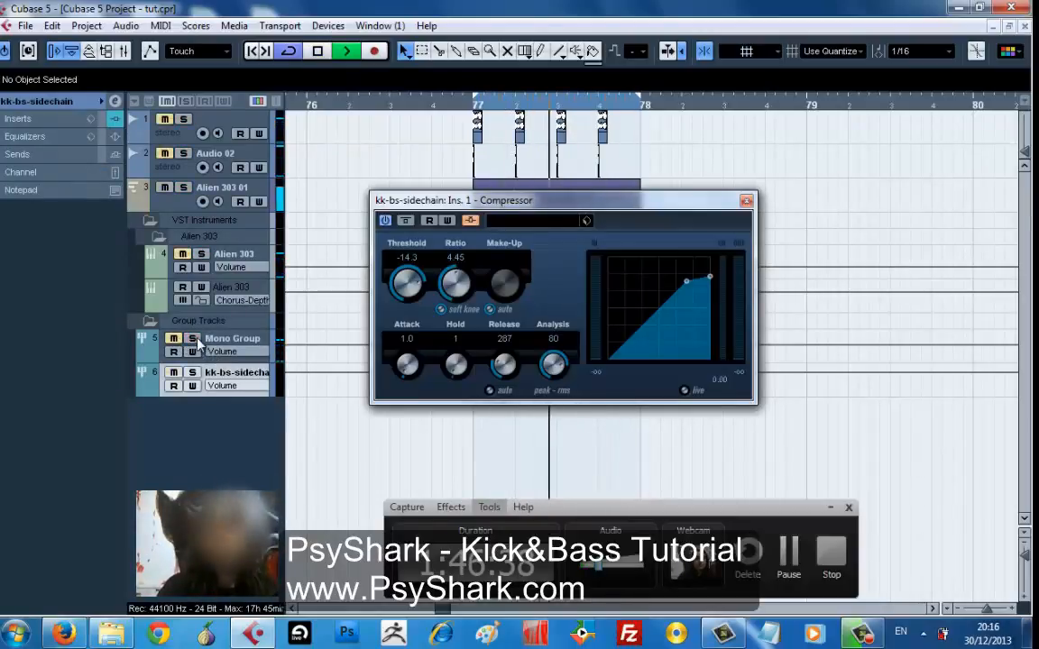
click(192, 339)
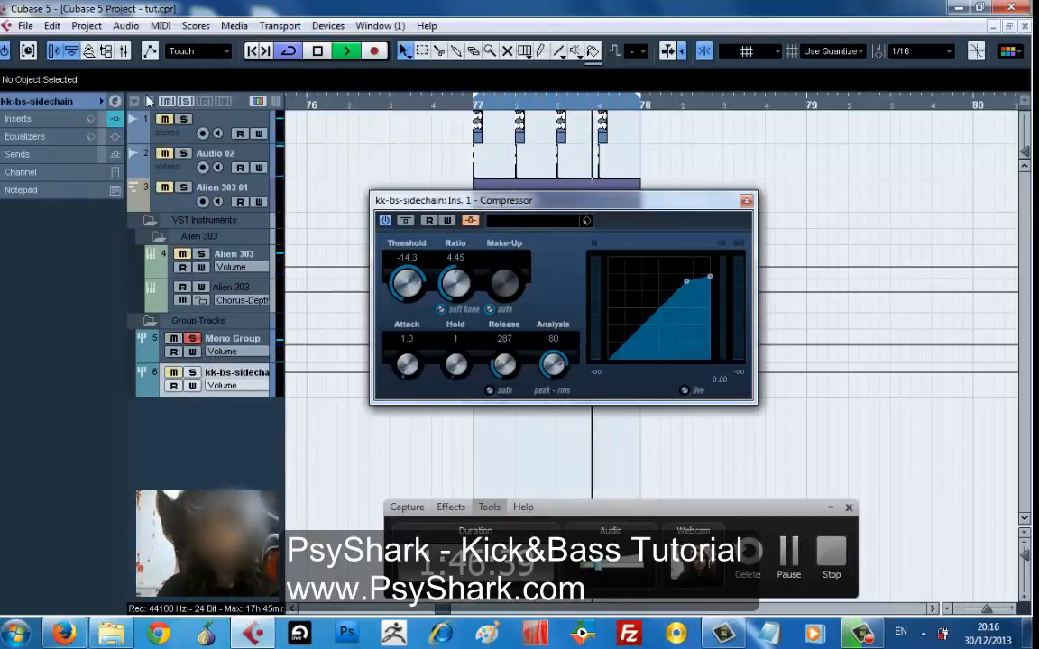
click(182, 254)
click(202, 255)
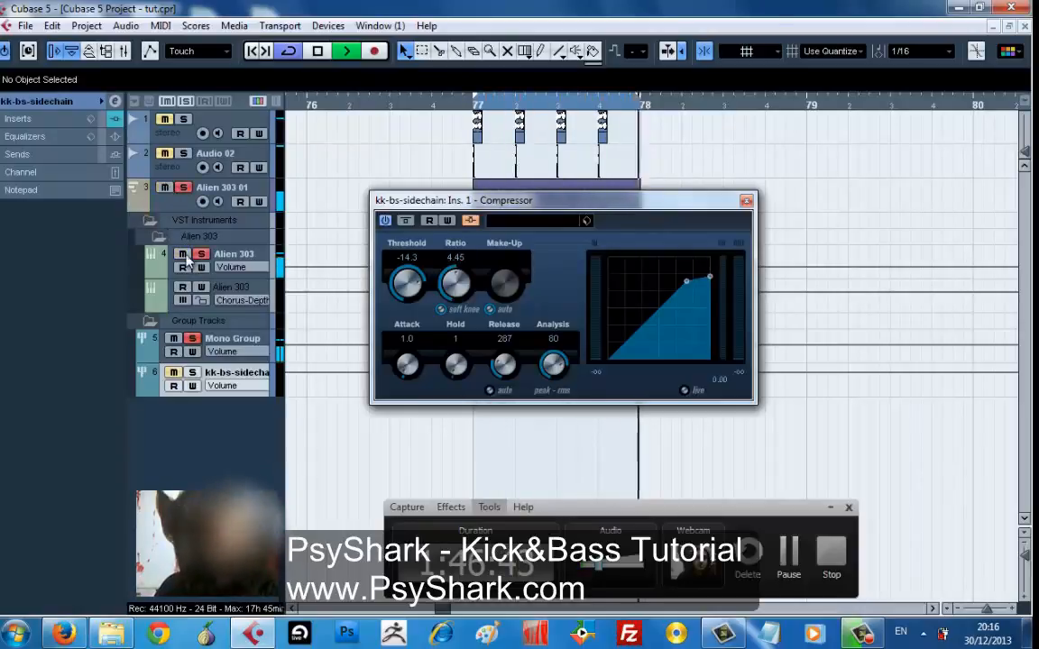
click(164, 119)
click(183, 118)
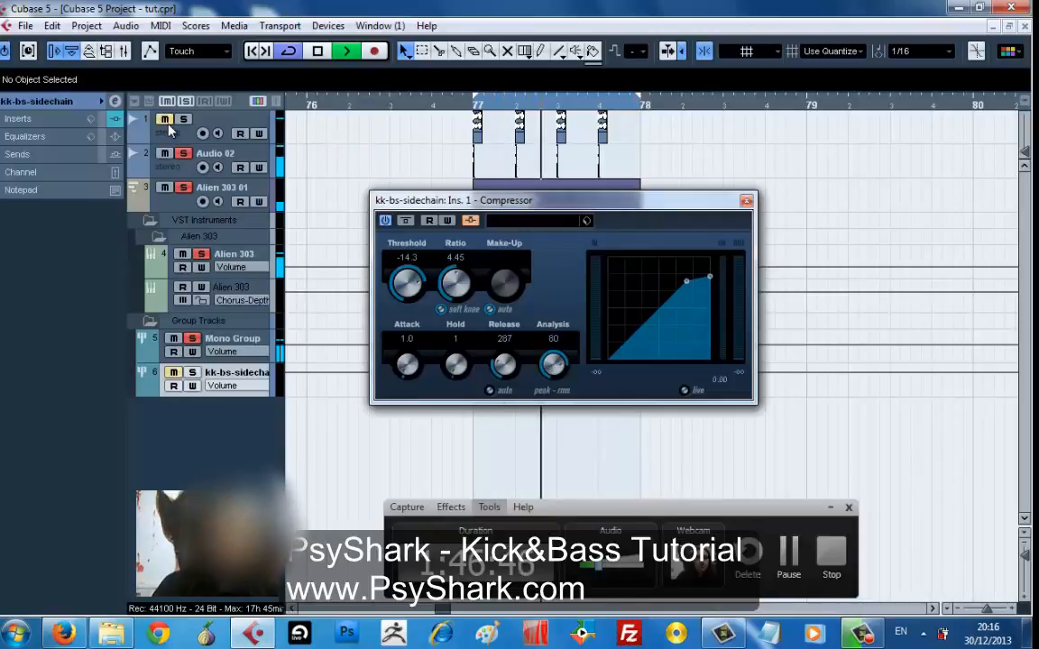
- Set the Mono Group Compressor's Threshold to -23.2 and Make-Up to 7.9, and compare the sound with the effect bypassed
click(212, 341)
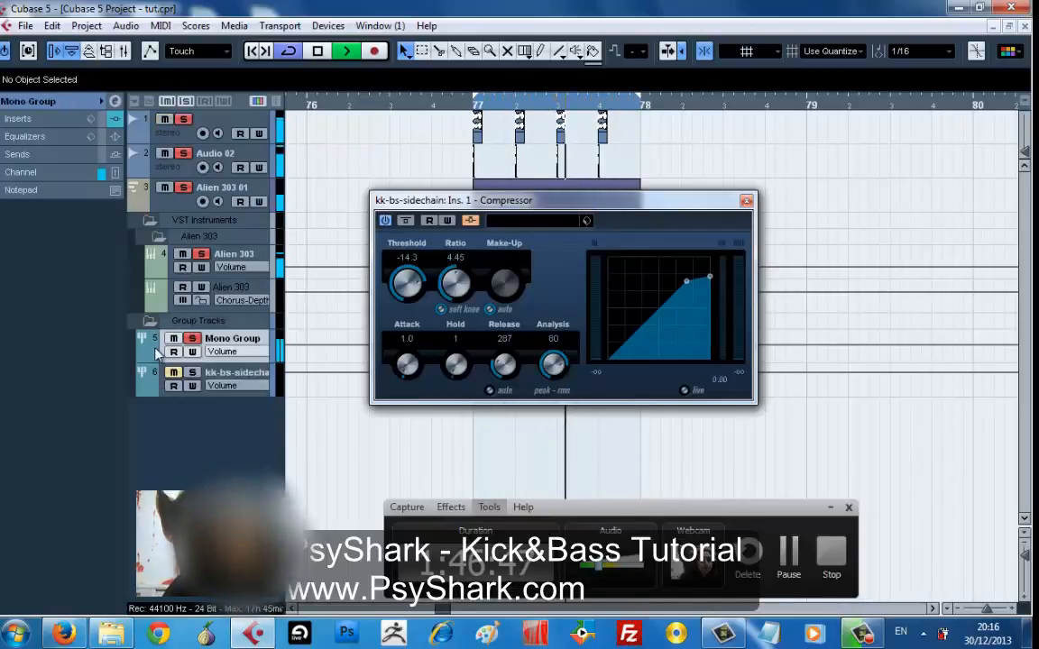
click(115, 120)
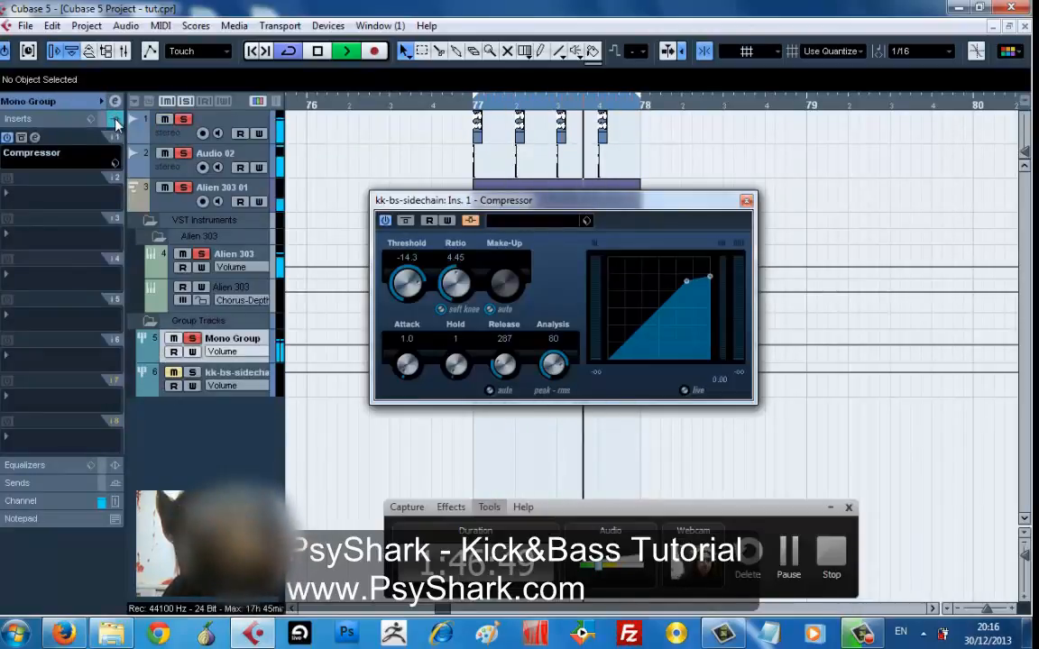
click(21, 138)
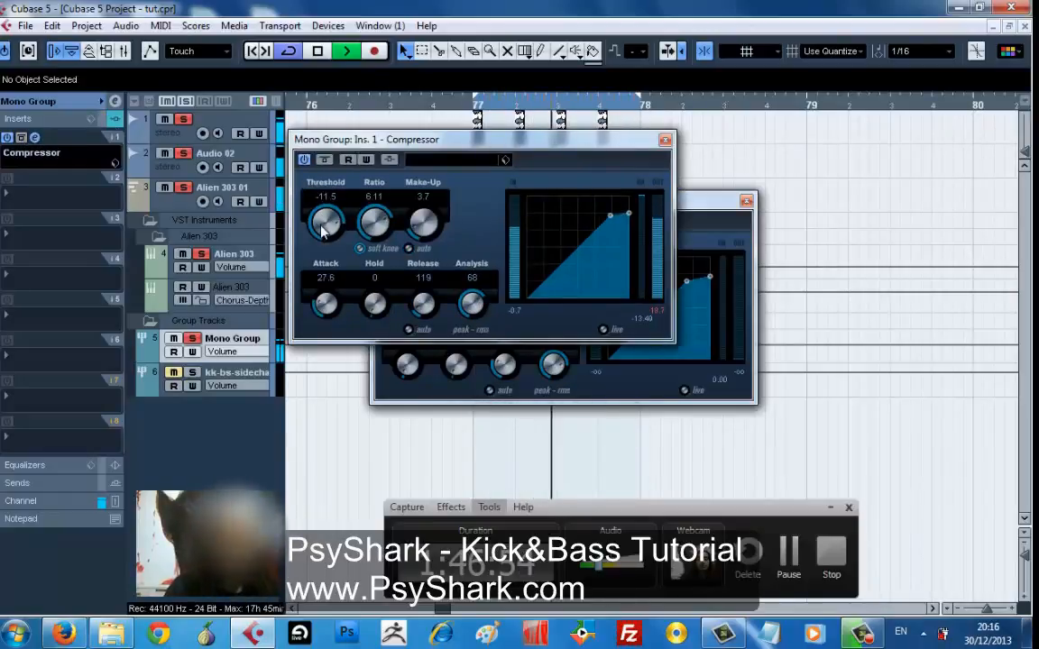
drag(325, 195, 427, 204)
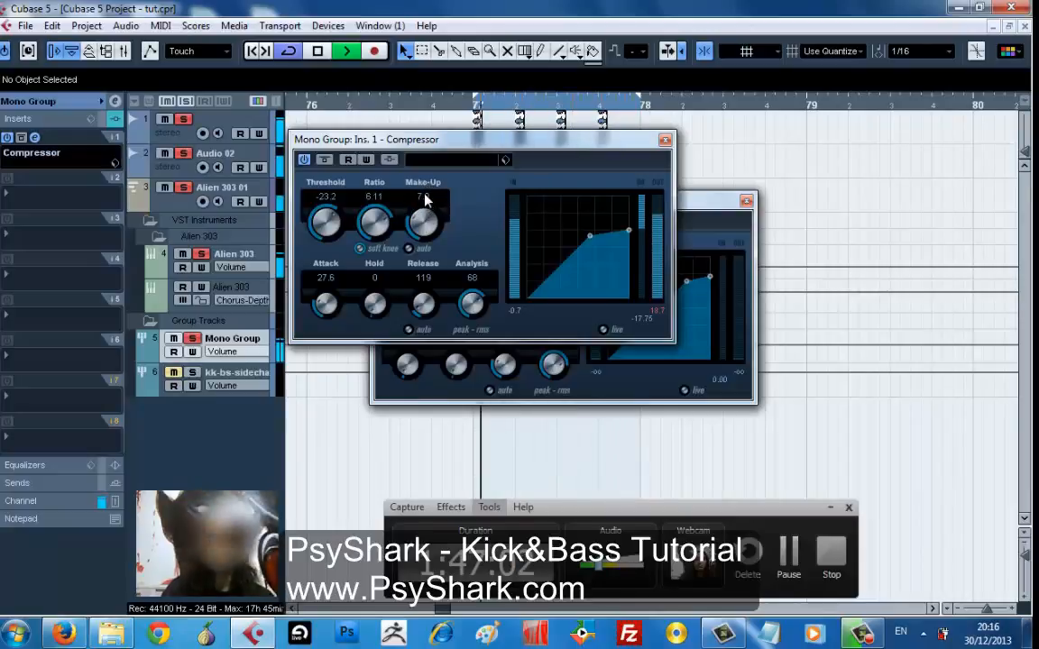
click(326, 161)
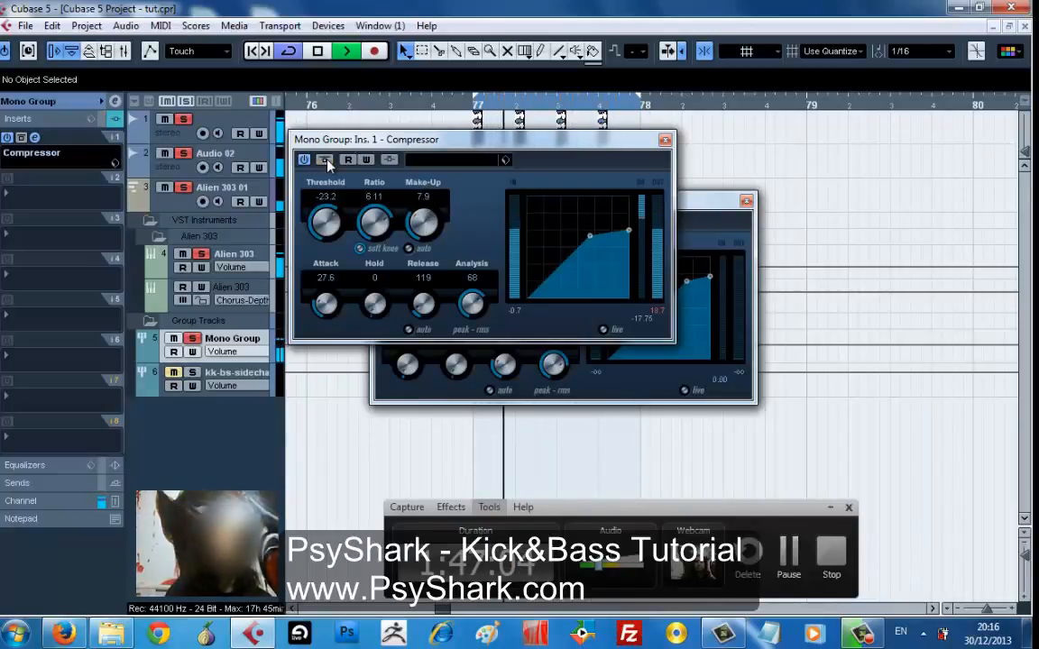
click(325, 160)
- Set the Mono Group Compressor's Ratio to 6.77, Attack to 13.1, Release to 248 and Analysis to 79, check the mixer levels and stop playback
drag(374, 218, 361, 266)
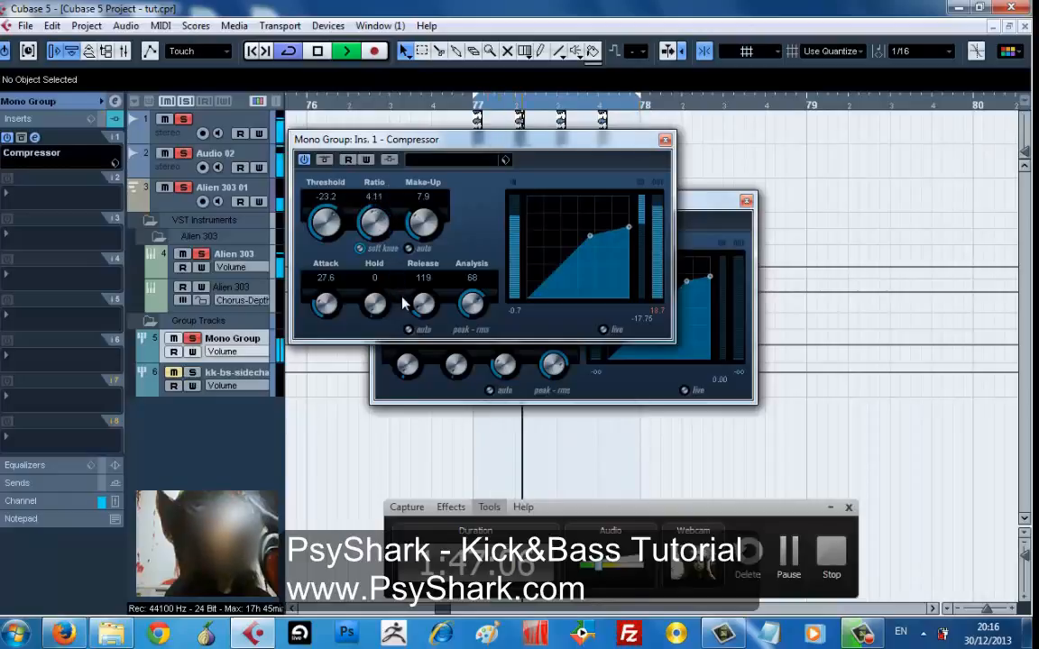
drag(352, 305, 321, 391)
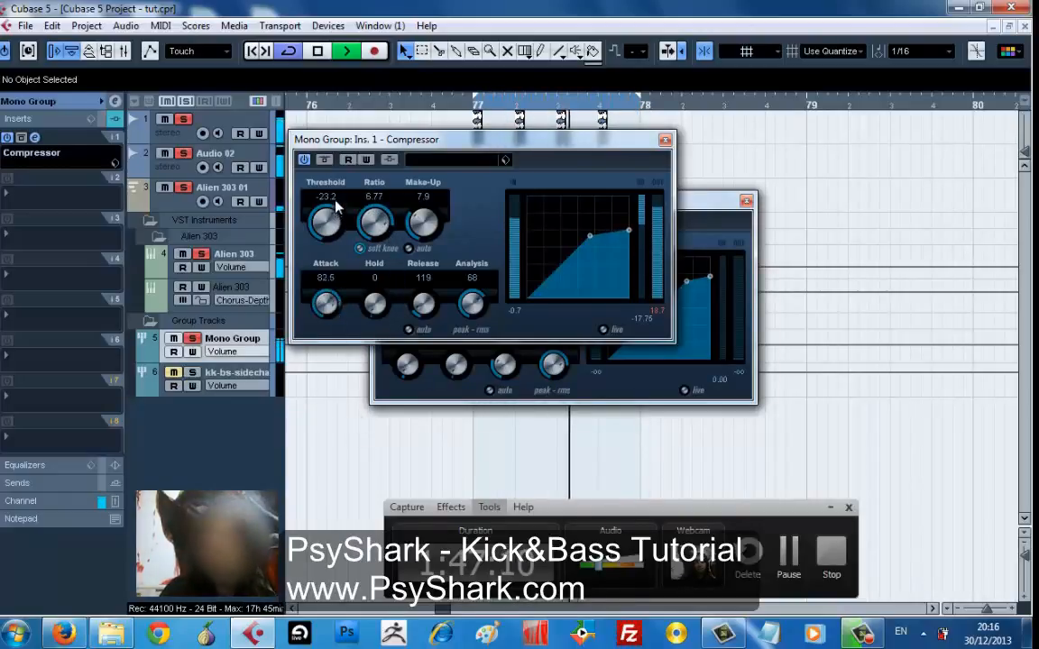
drag(325, 303, 318, 287)
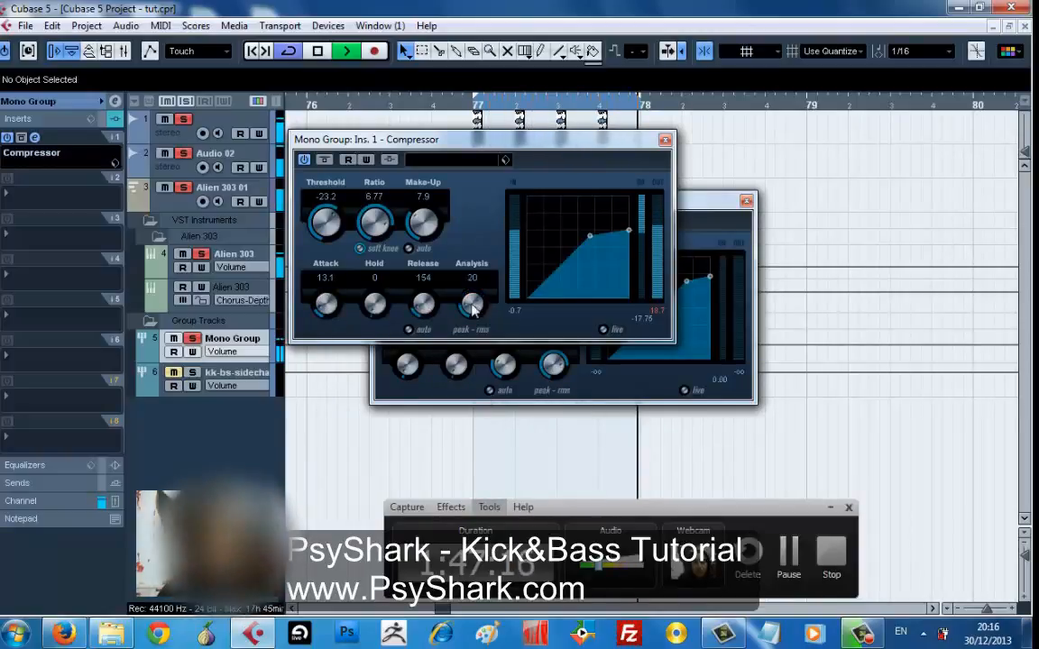
drag(421, 301, 413, 267)
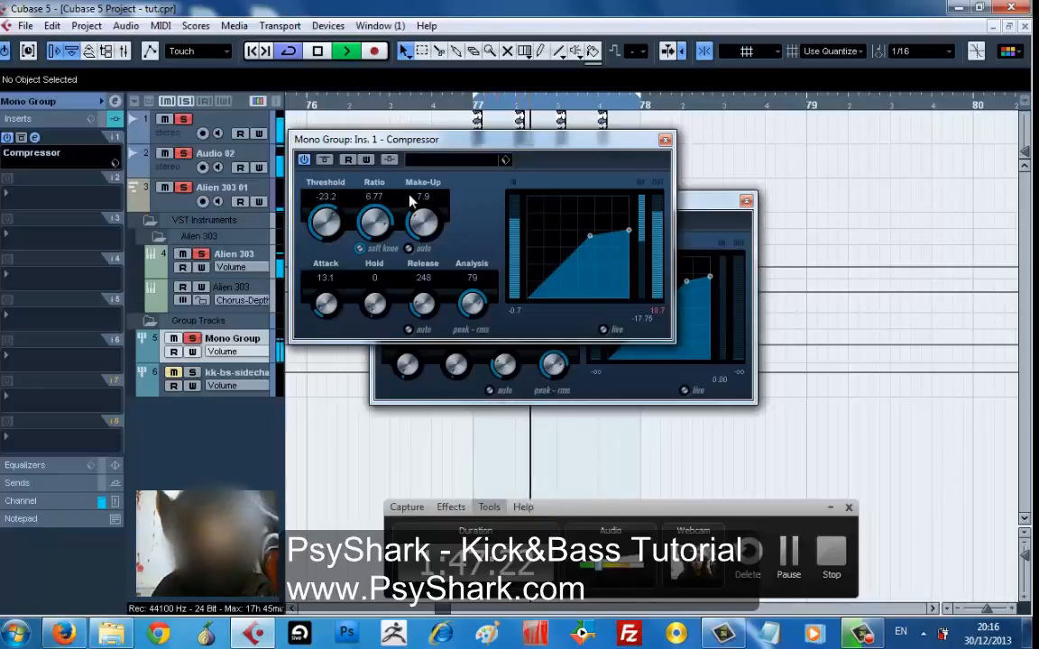
key(F3)
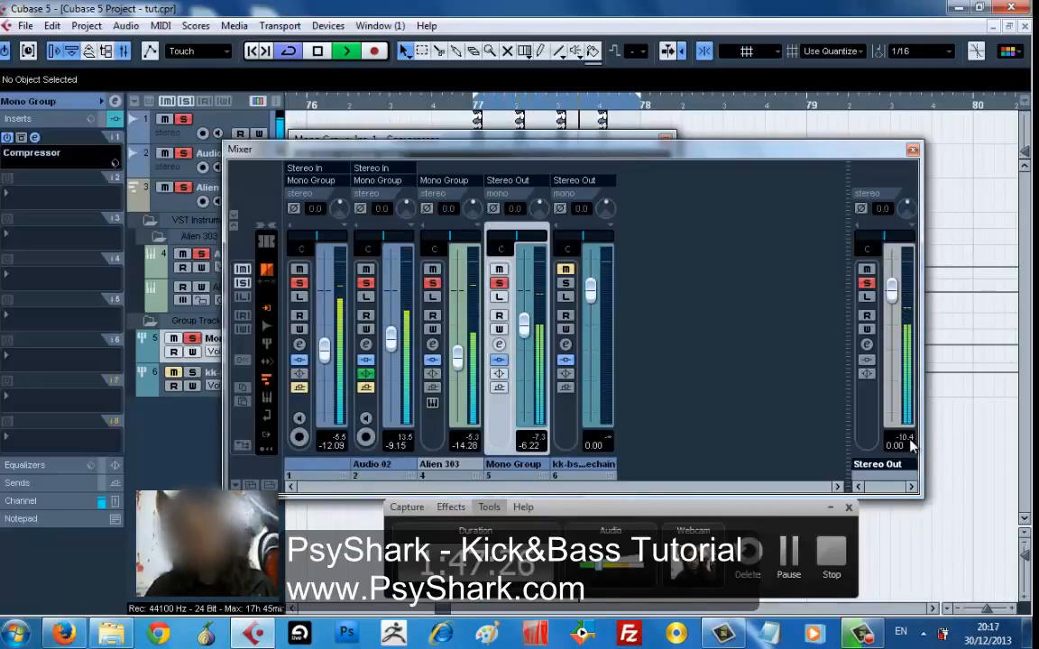
key(space)
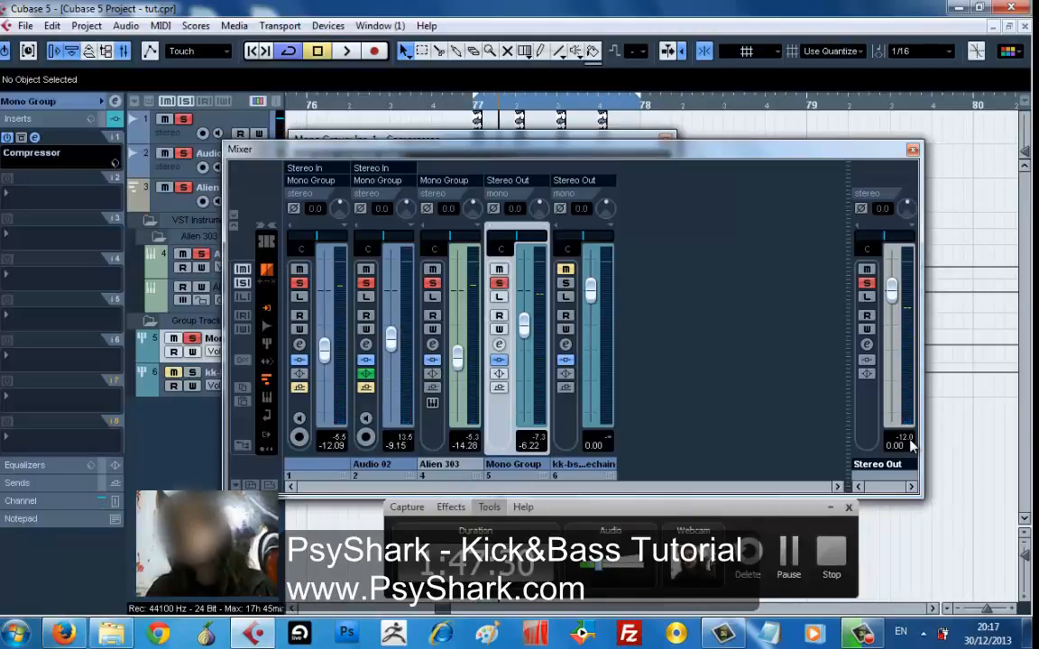
- Play the kick and bass loop and check the channel levels in the mixer
key(space)
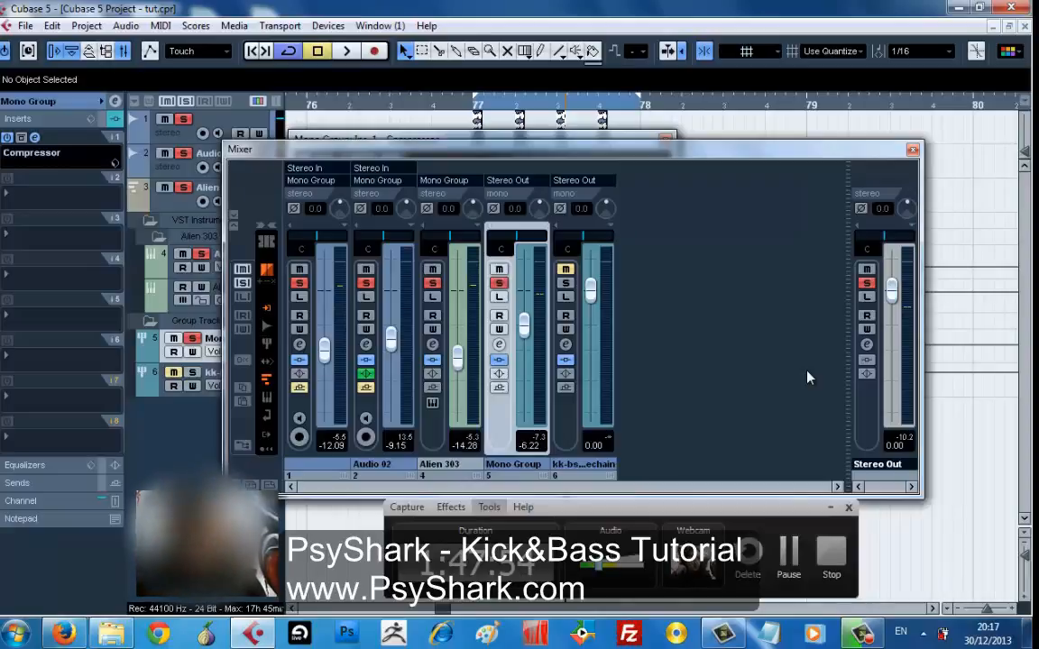
click(871, 636)
click(871, 635)
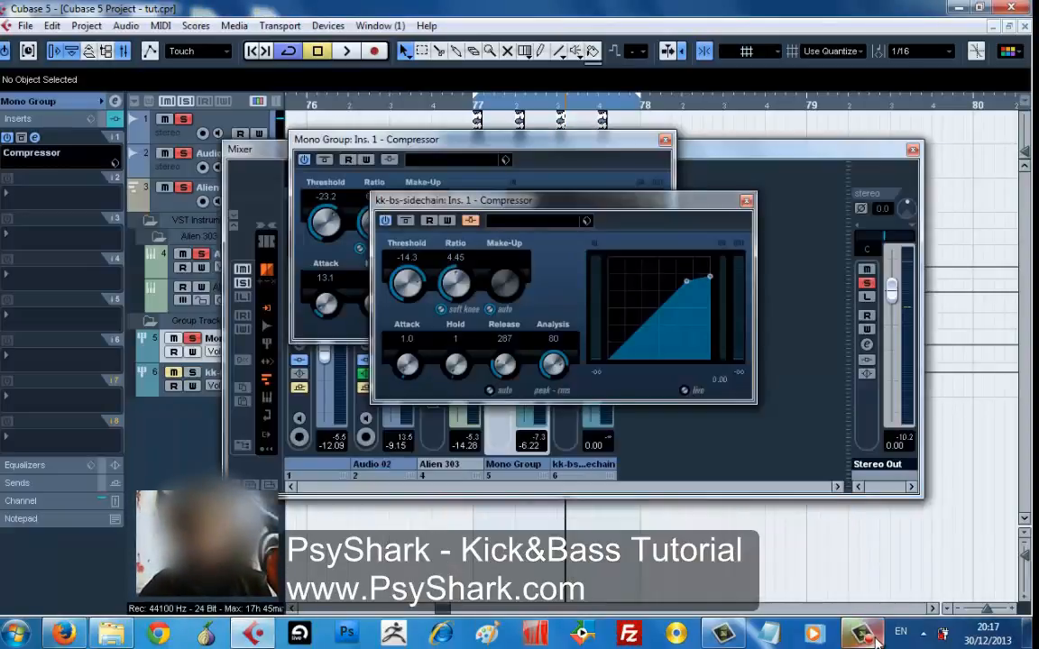
click(871, 636)
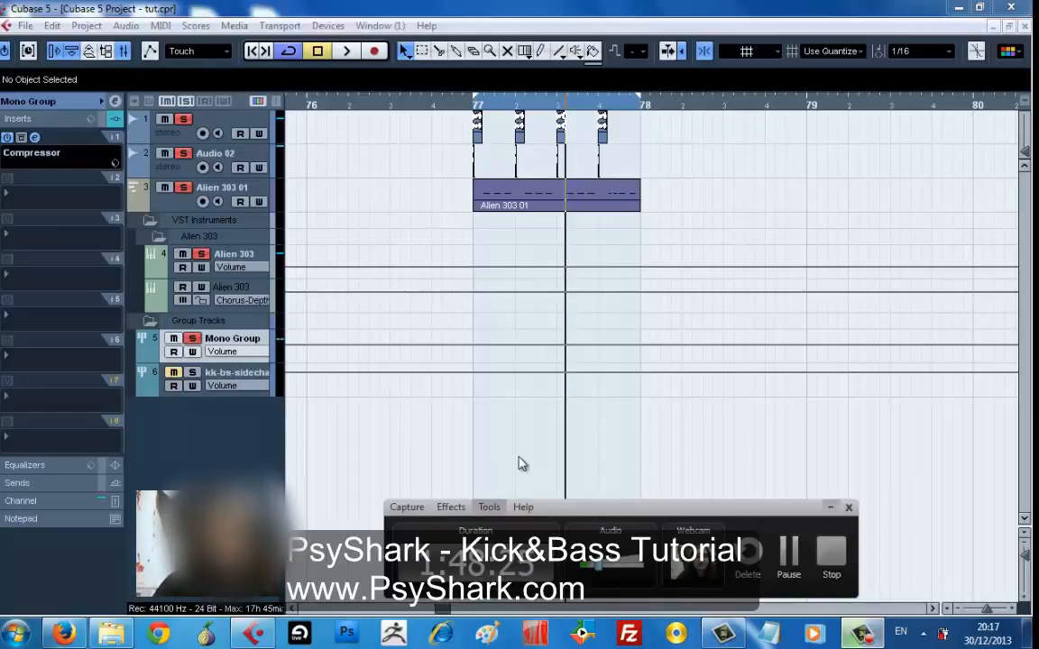
key(F3)
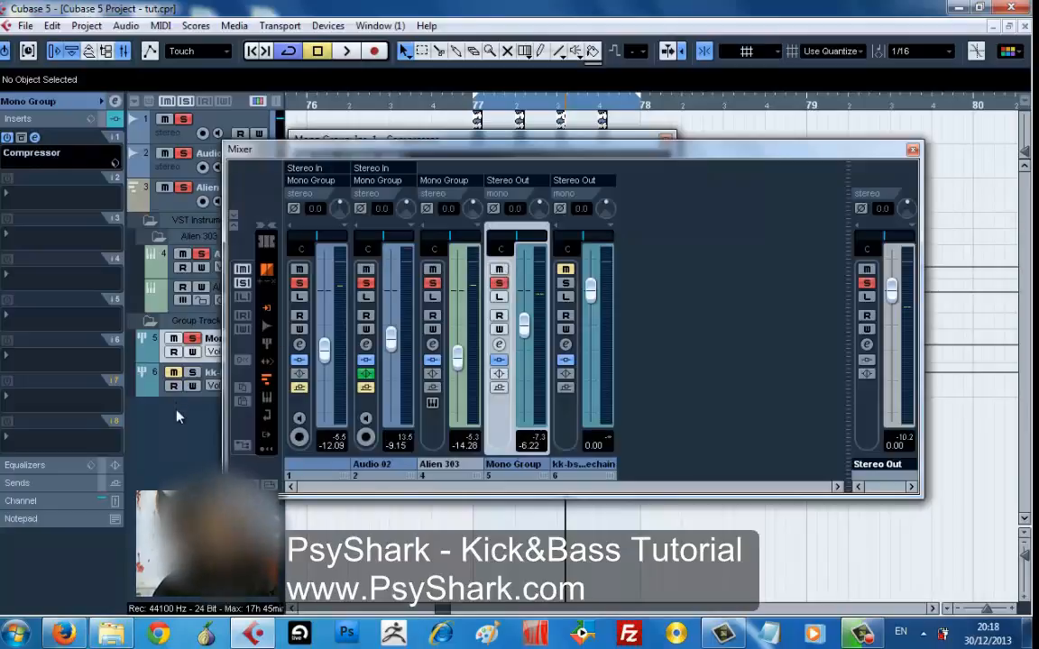
key(space)
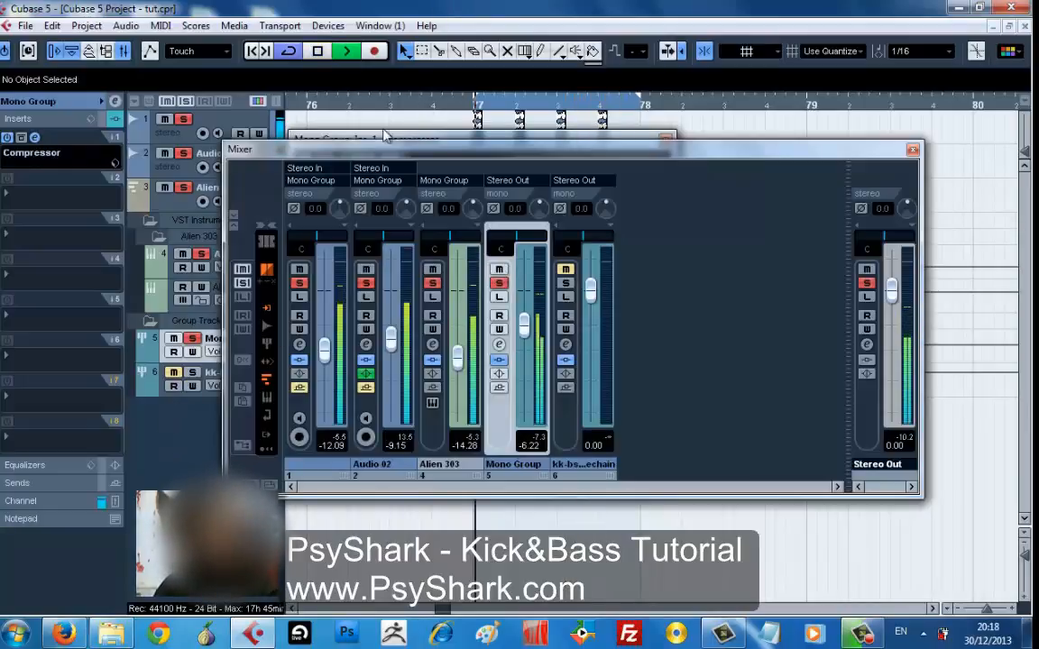
key(space)
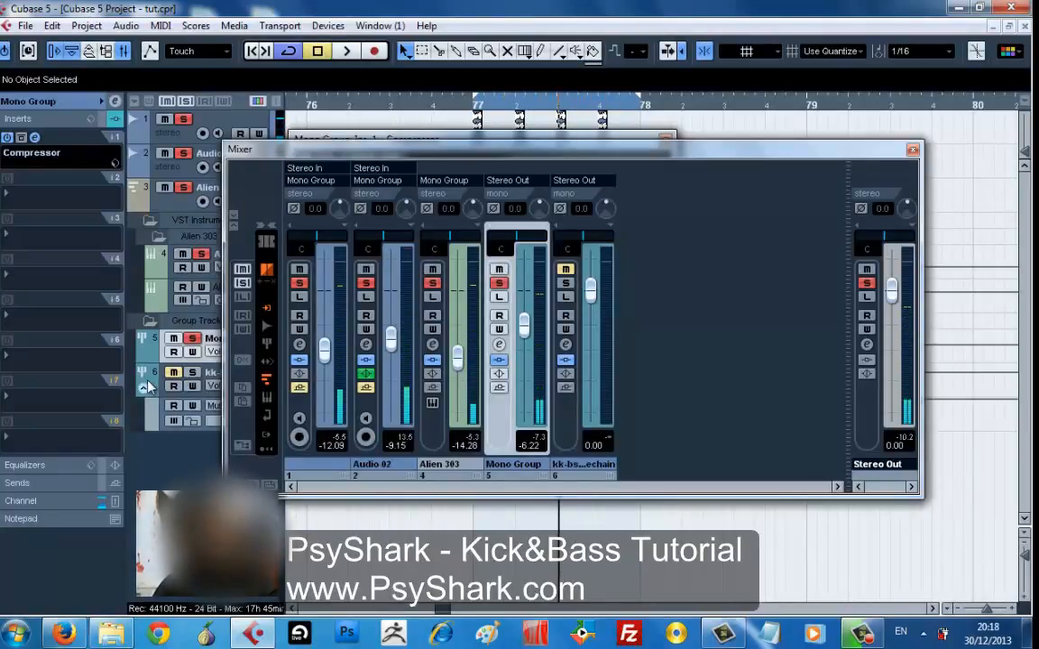
- Unmute the kk-bs-sidechain group and move the mixer and Mono Group Compressor windows clear of the track list
click(164, 379)
click(171, 372)
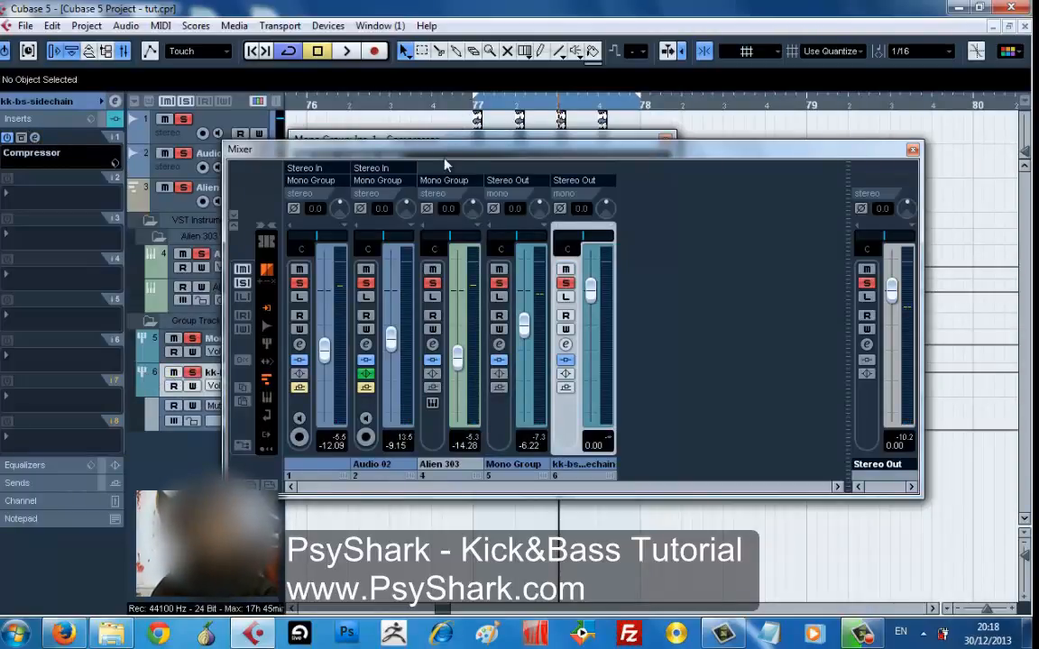
drag(442, 151, 777, 189)
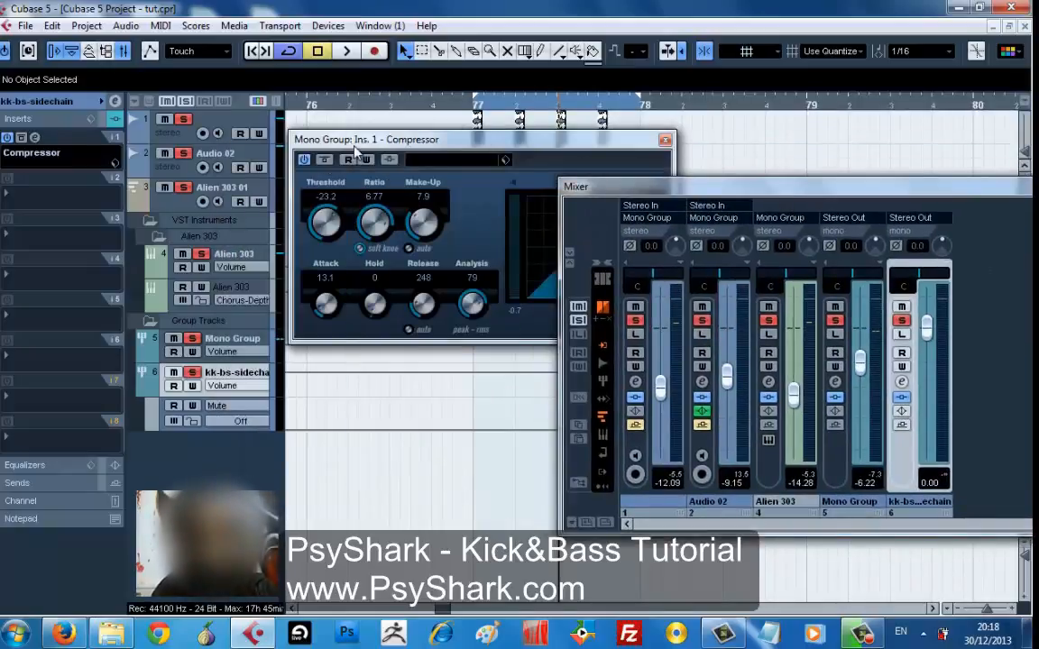
drag(356, 144, 707, 188)
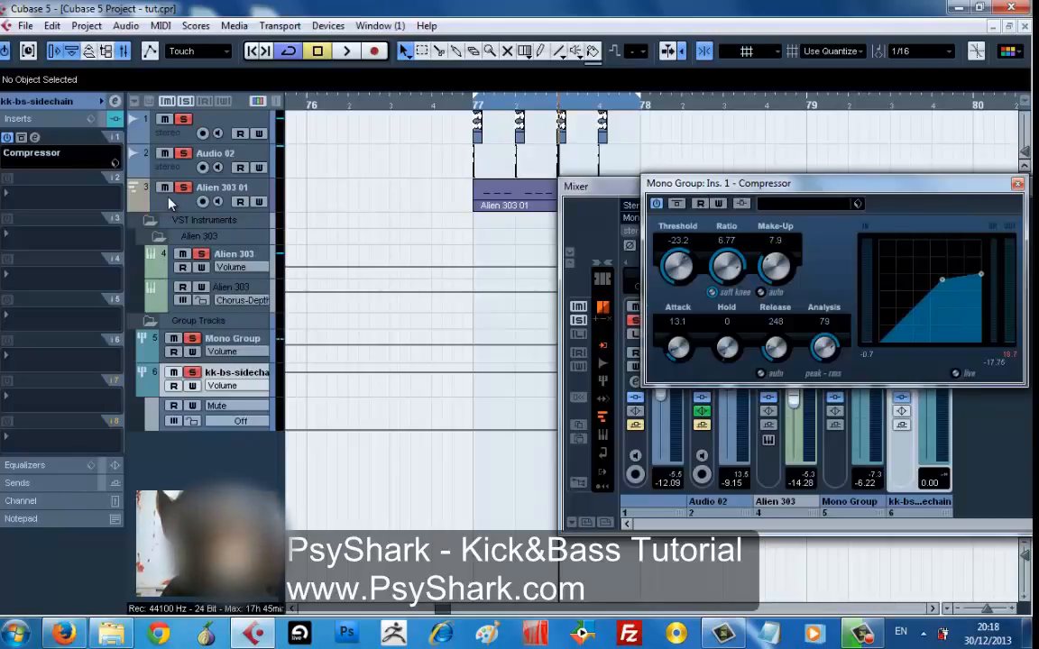
- Route the Alien 303 instrument channel's output to the side-chain input of the kk-bs-sidechain Compressor
click(207, 250)
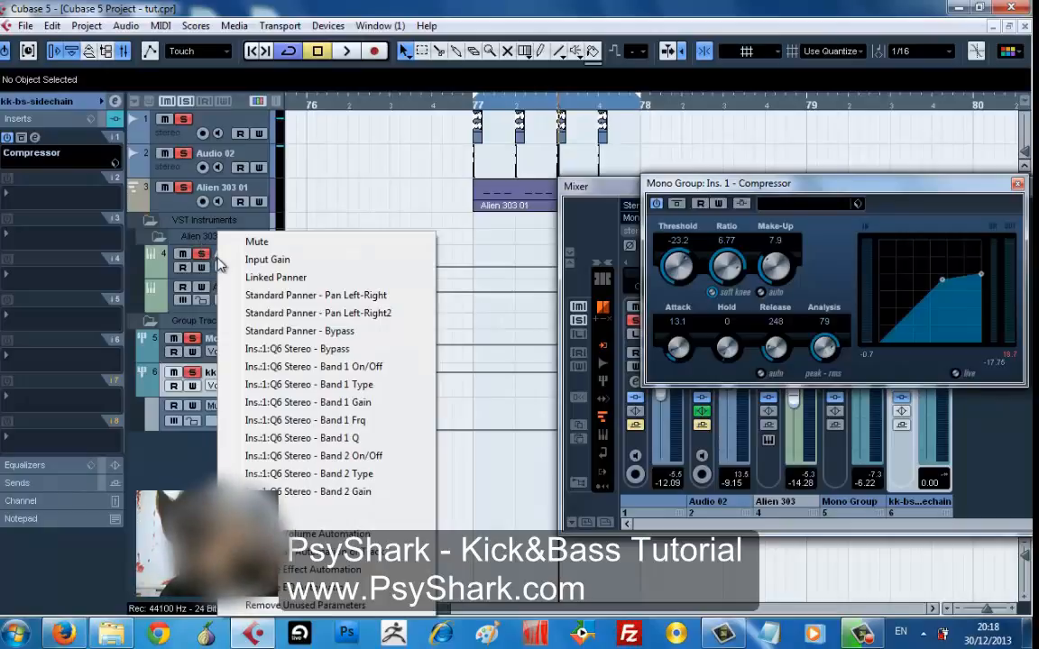
click(214, 259)
click(226, 258)
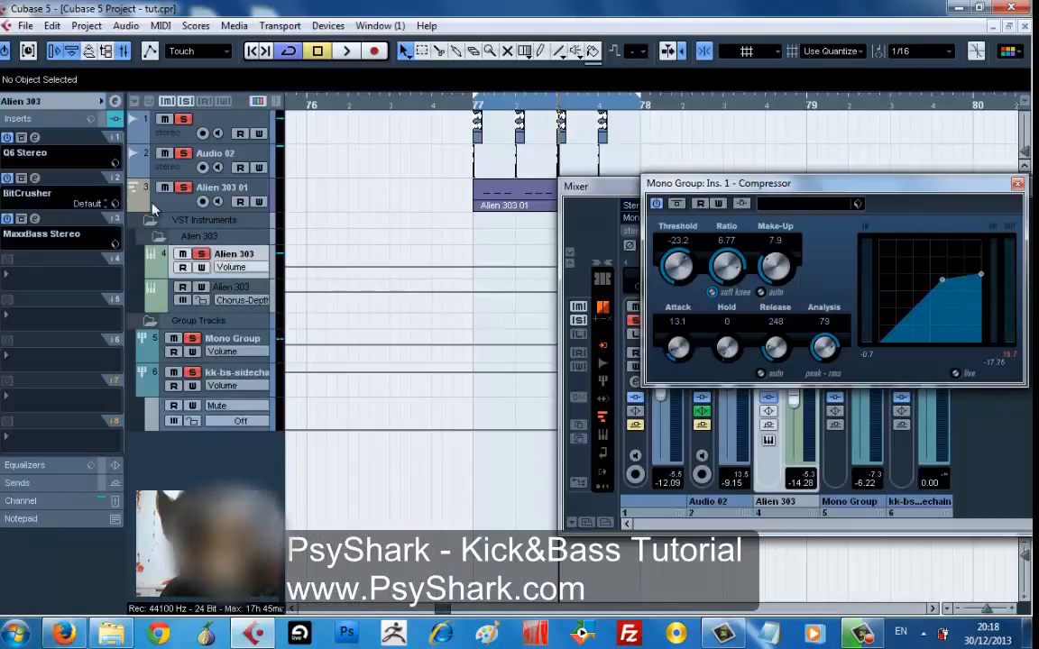
click(56, 103)
click(56, 211)
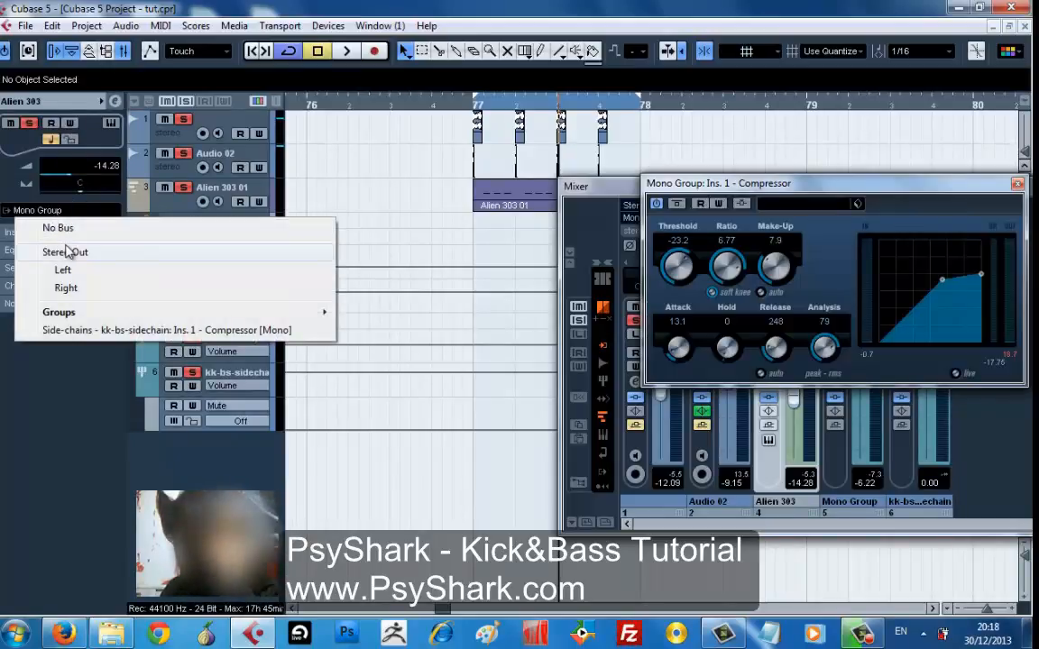
click(169, 331)
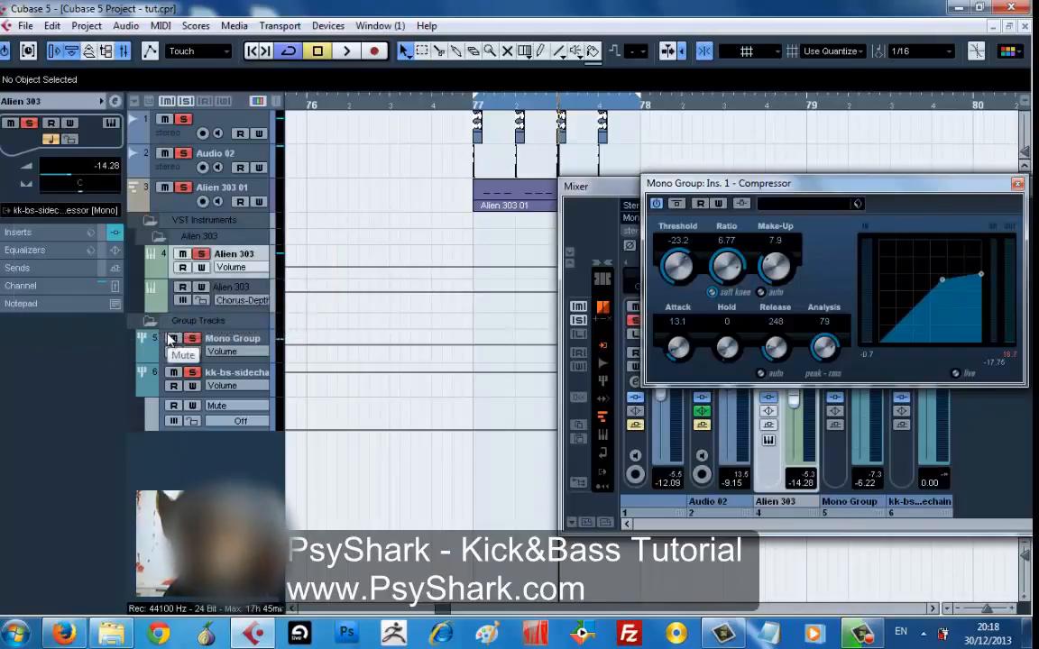
- Start playback, clear all solo and mute states, and bypass the inserts of the kk-bs-sidechain group
key(space)
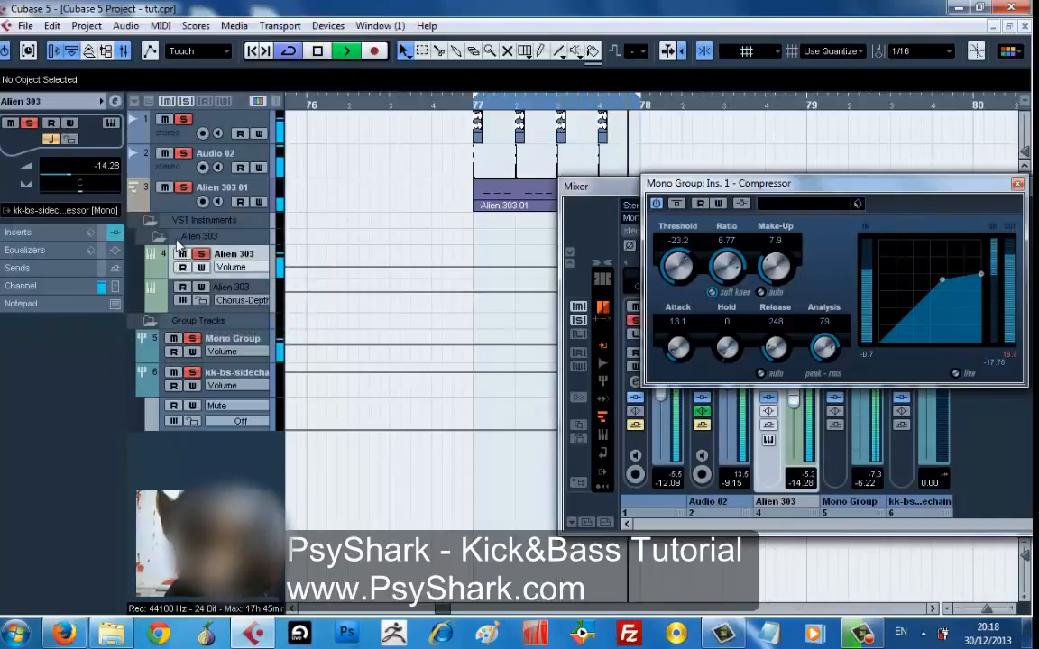
click(183, 102)
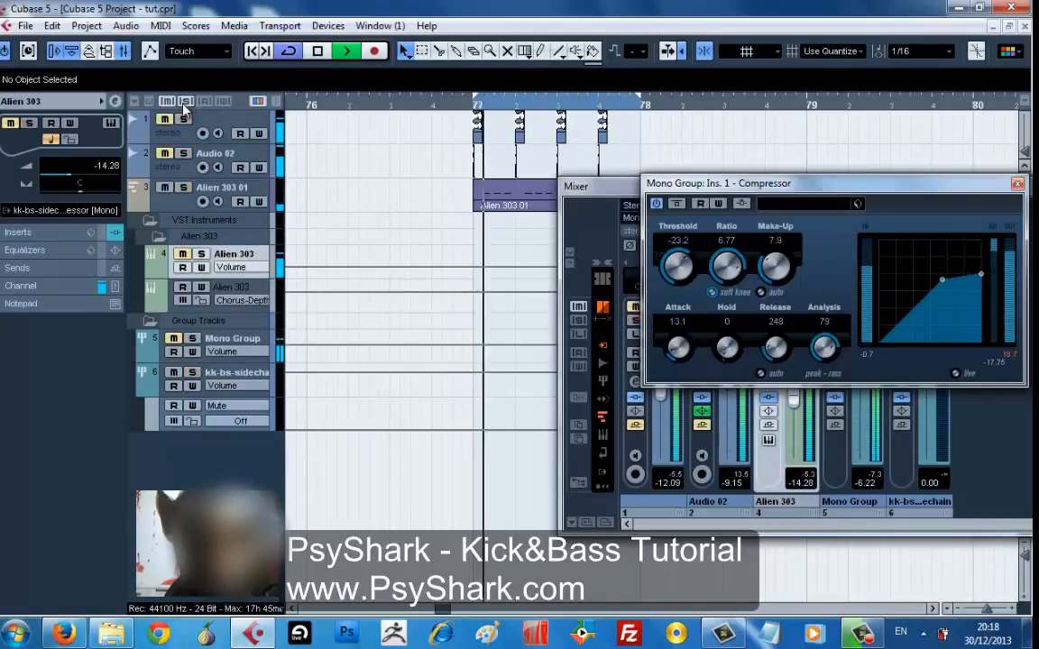
click(226, 372)
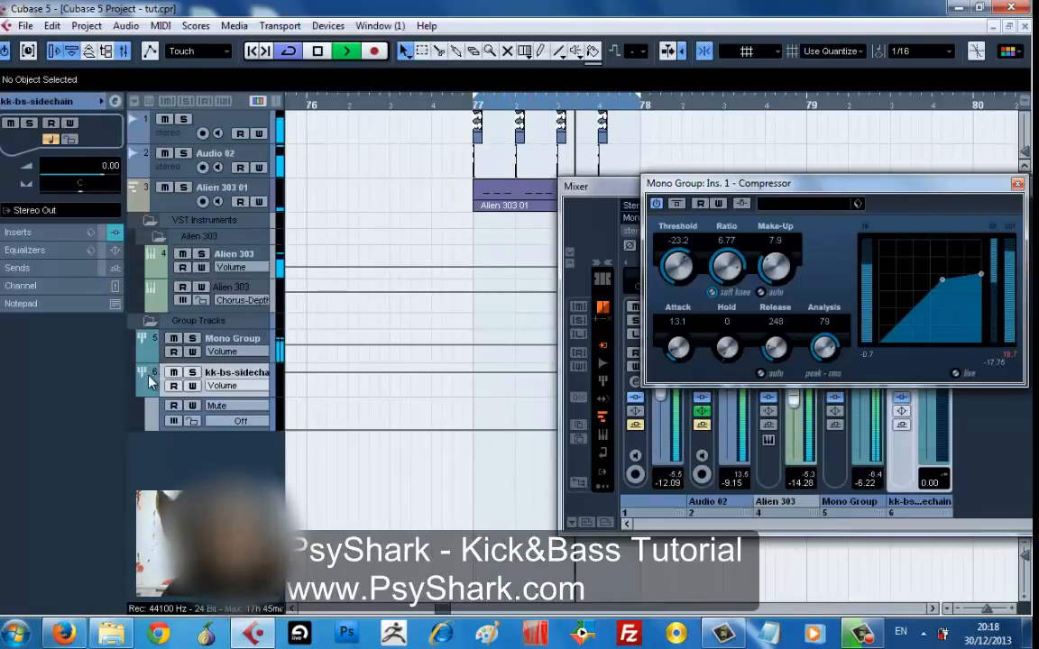
click(98, 235)
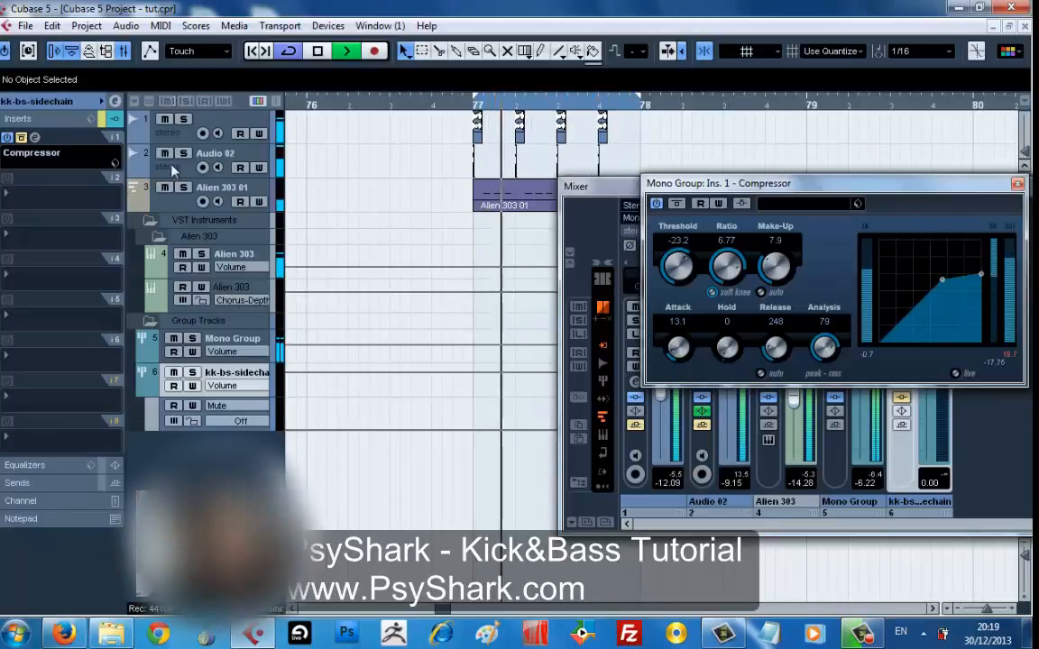
- Examine the output routing of the Alien 303 channel and the Mono Group, including the Mono Group's inserts
click(185, 205)
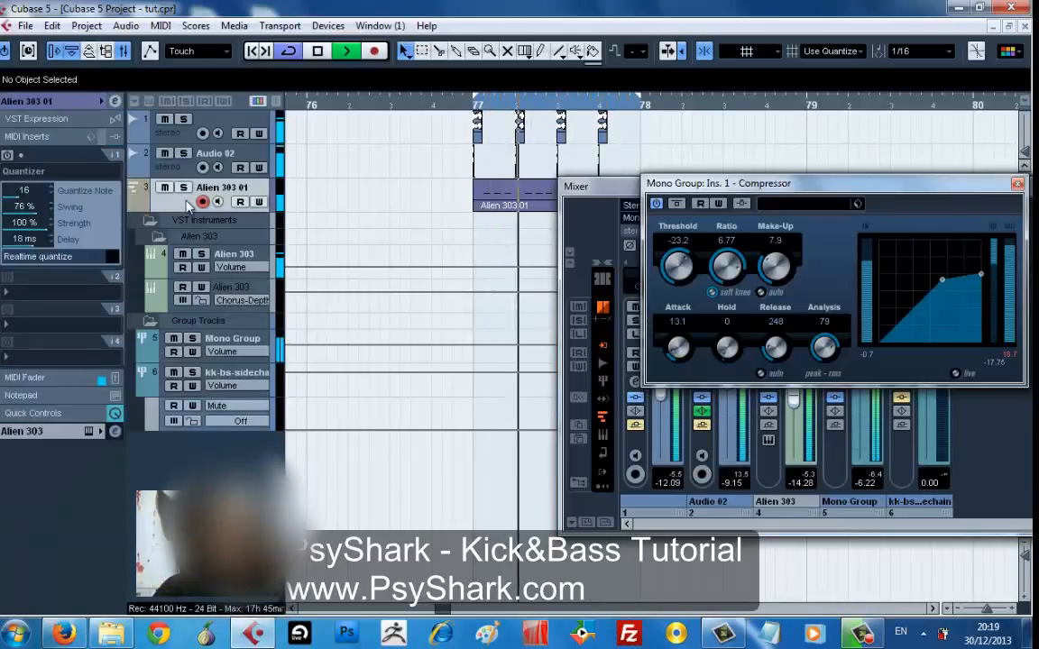
click(151, 268)
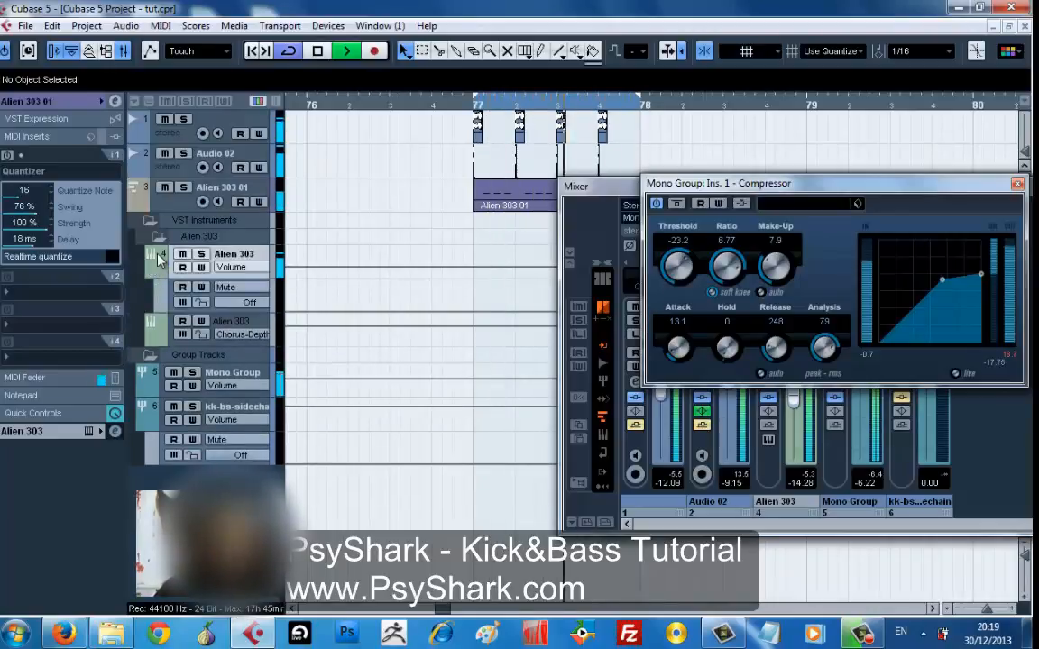
click(93, 103)
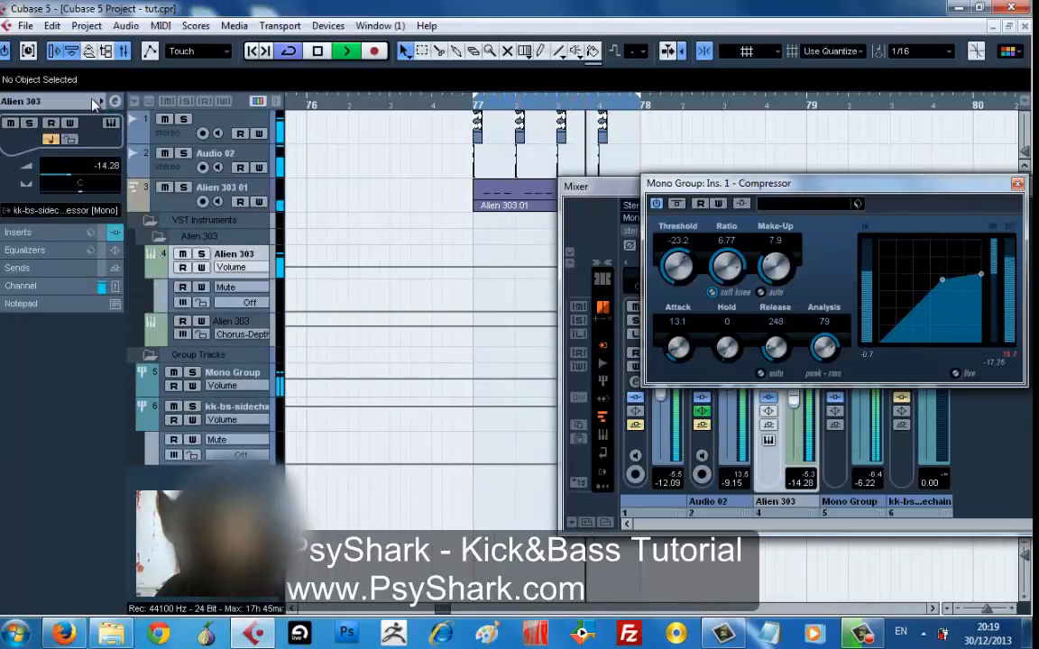
click(144, 386)
click(144, 386)
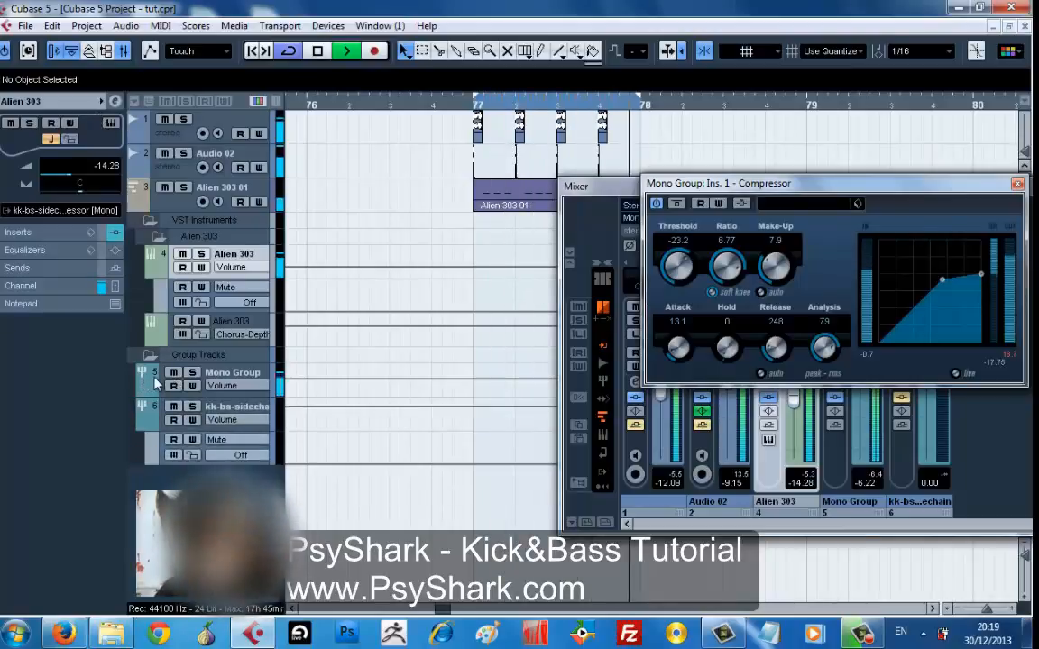
click(149, 374)
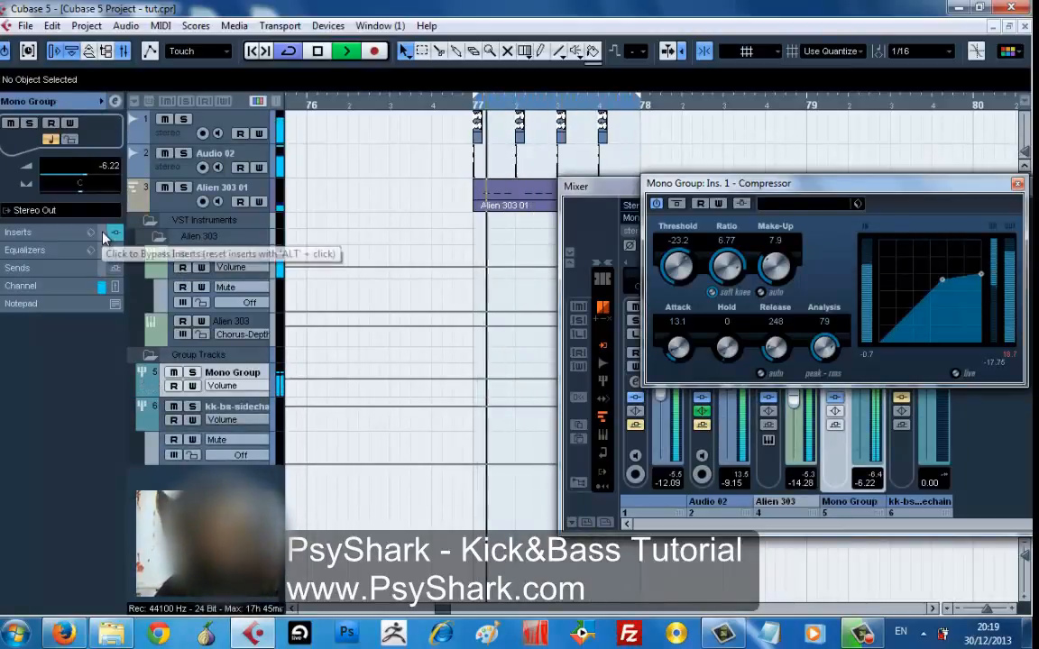
click(101, 232)
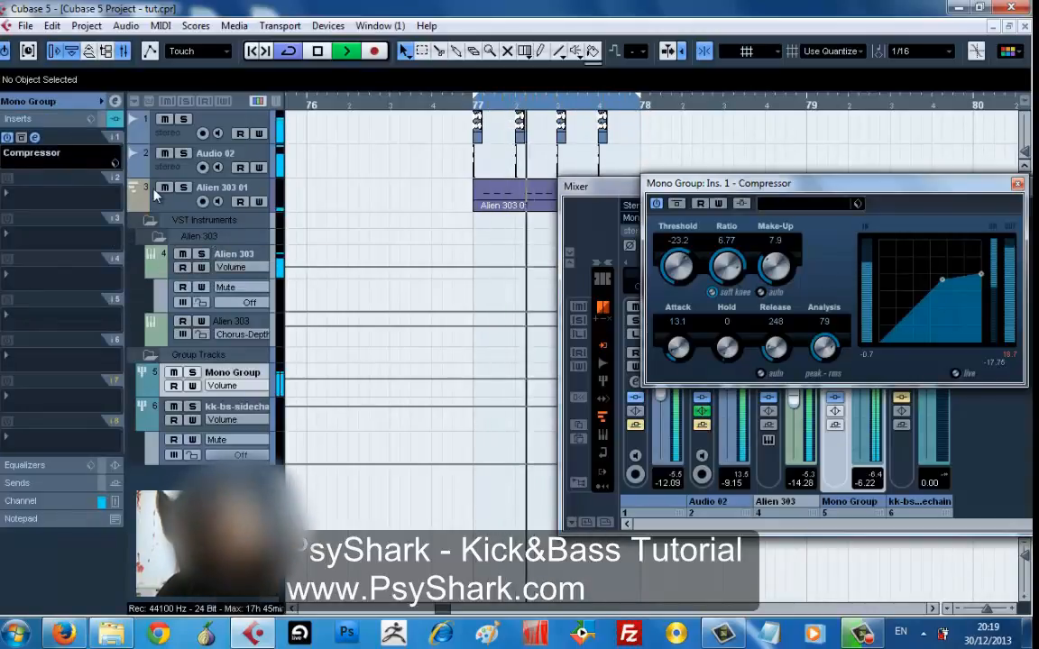
click(86, 105)
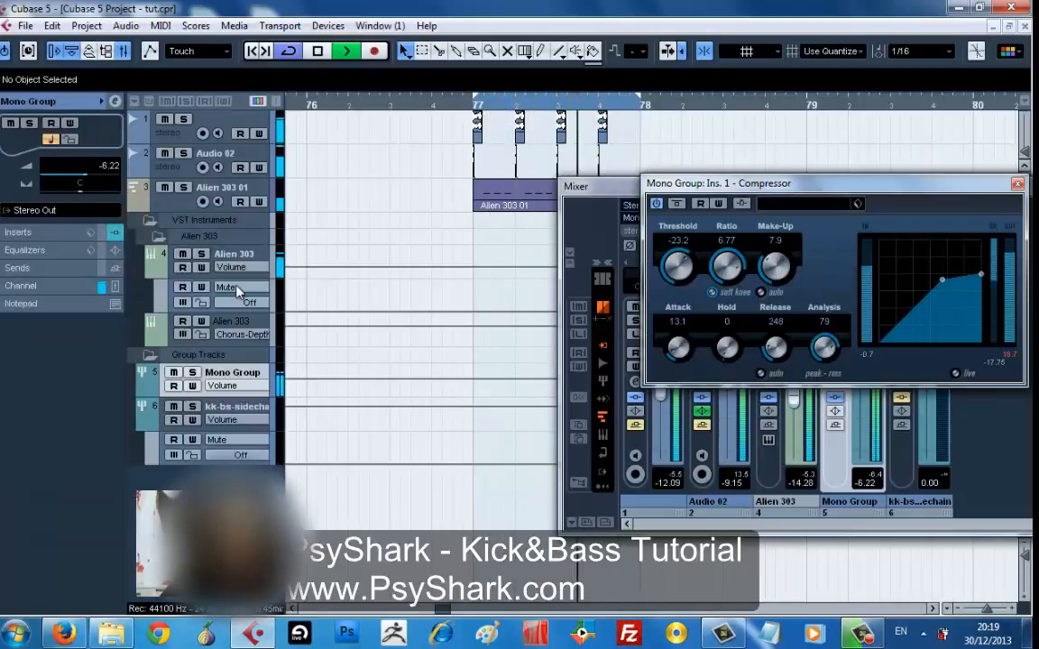
- Route the Alien 303 channel's output to the kk-bs-sidechain group and listen to the loop
click(231, 259)
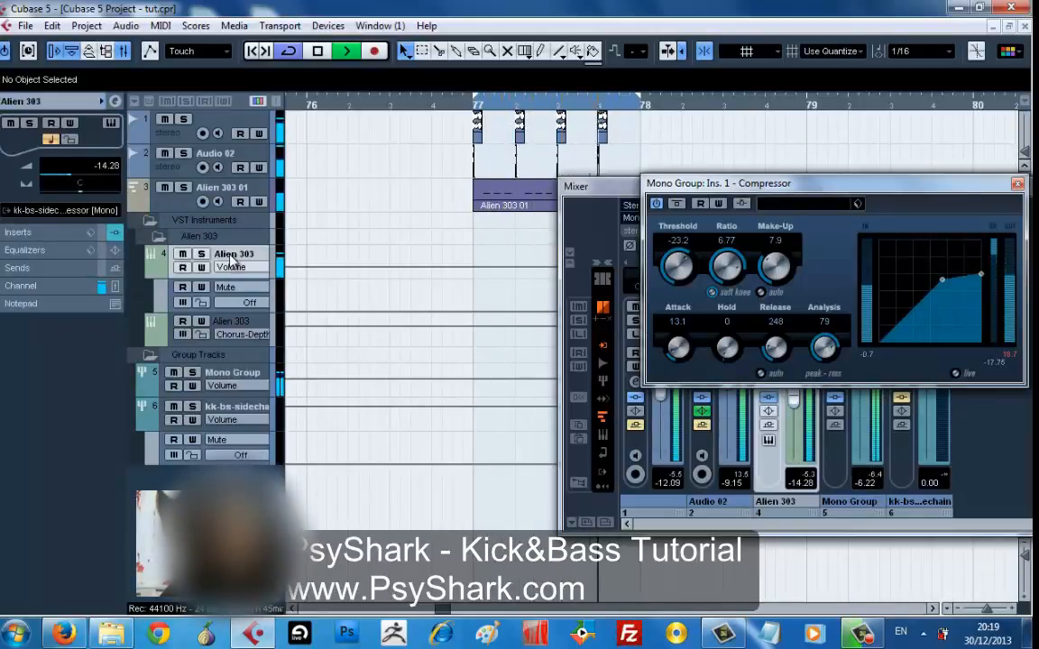
click(74, 210)
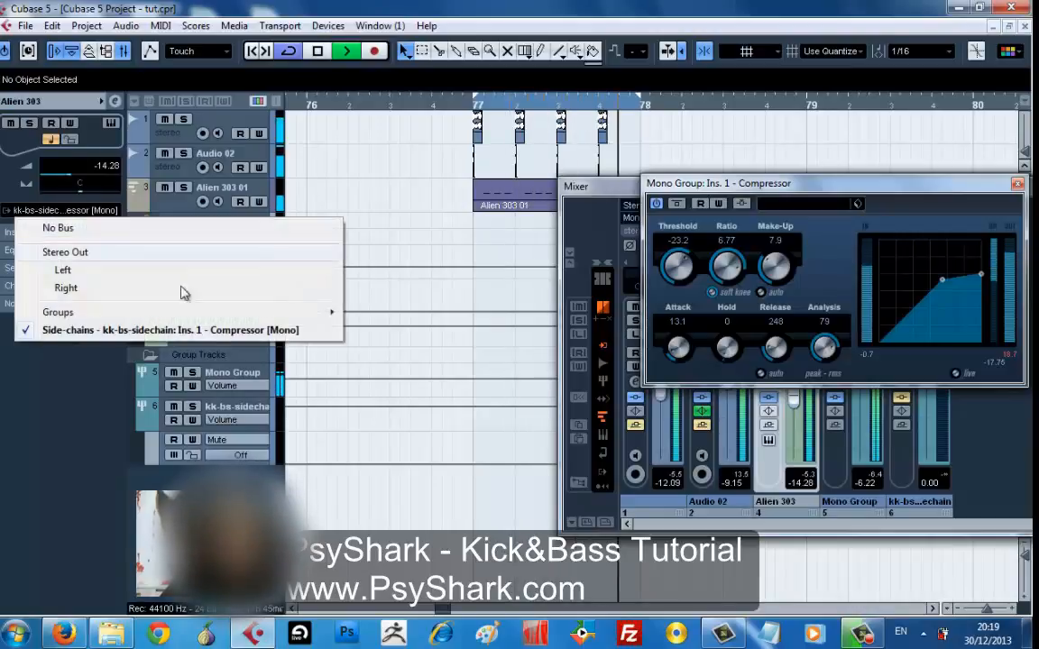
mouse_move(335, 314)
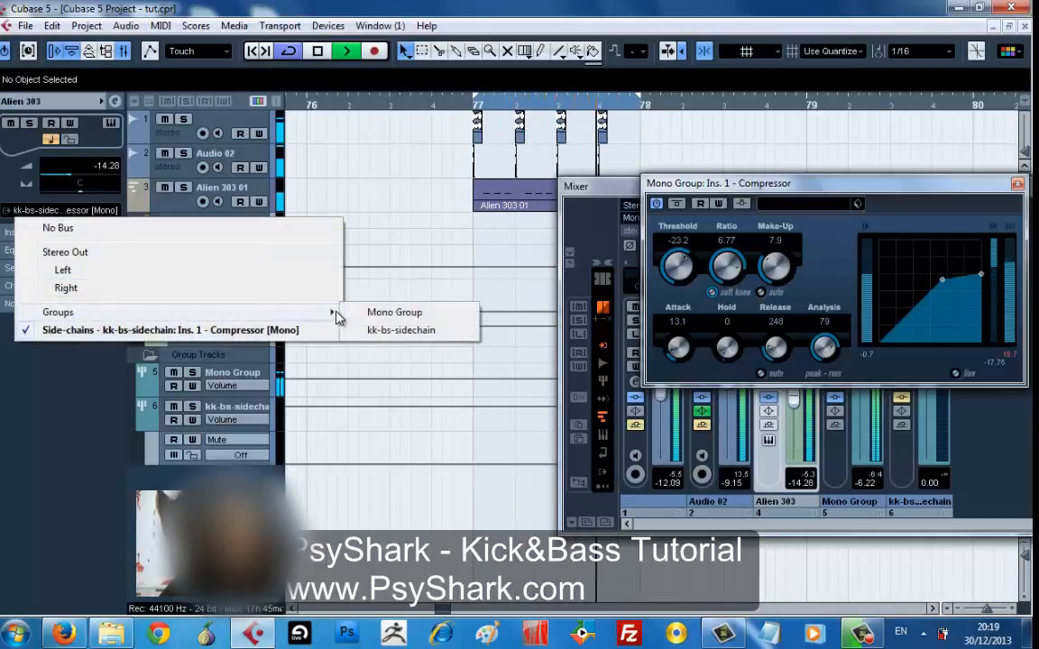
click(401, 330)
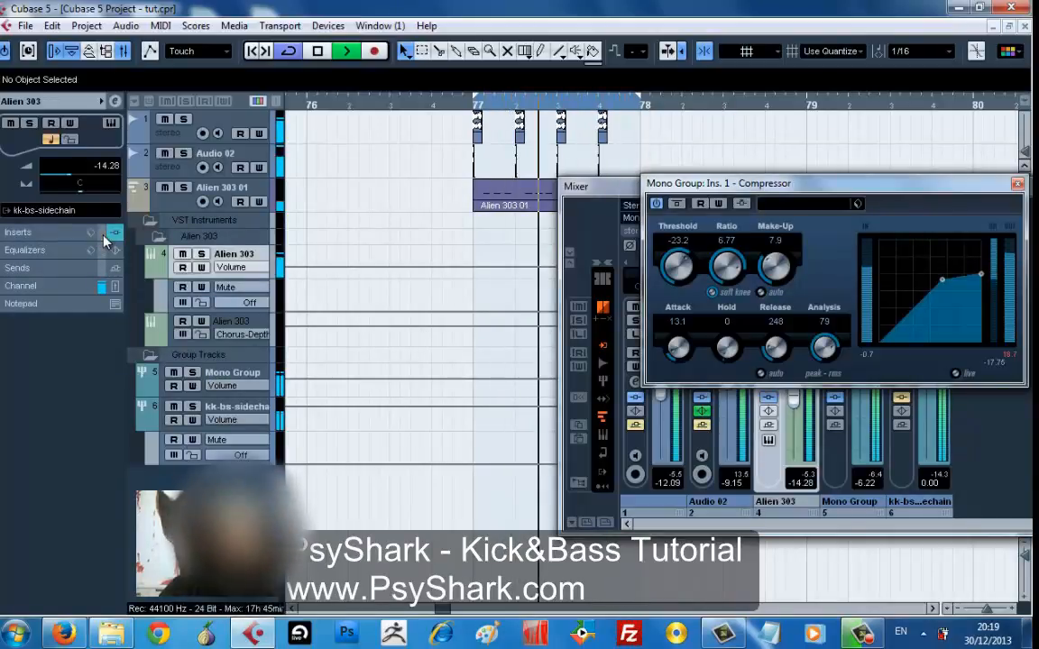
key(space)
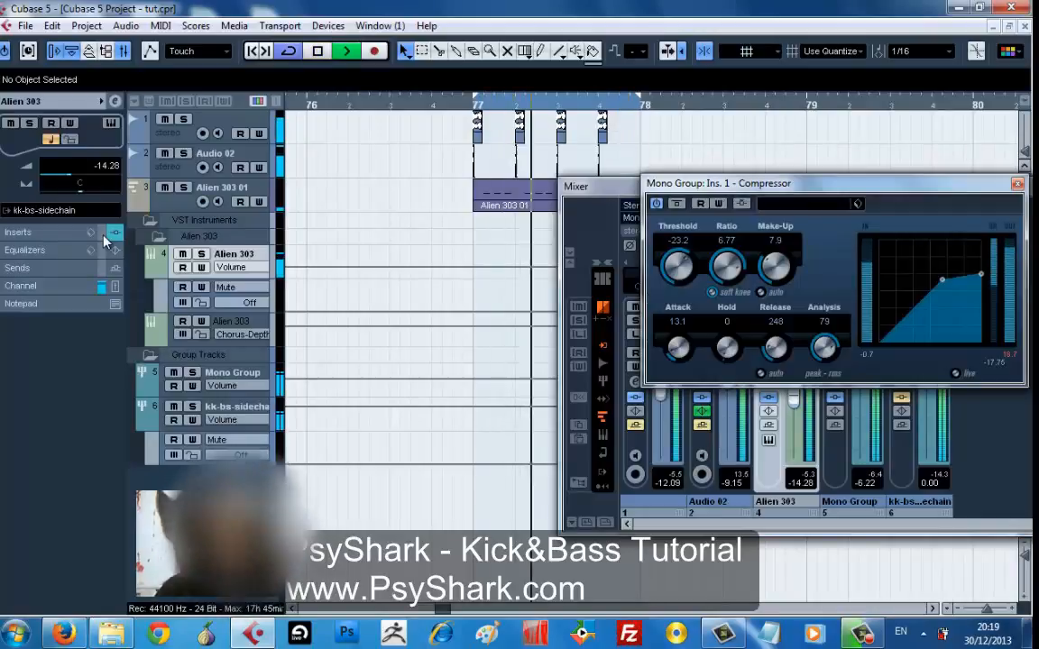
click(102, 233)
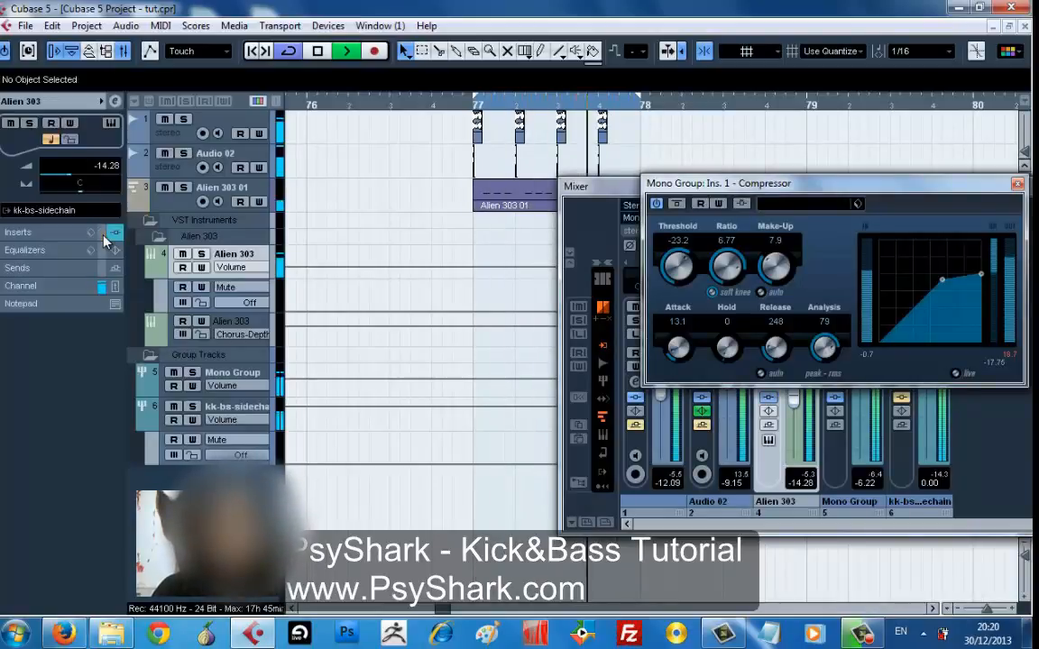
key(space)
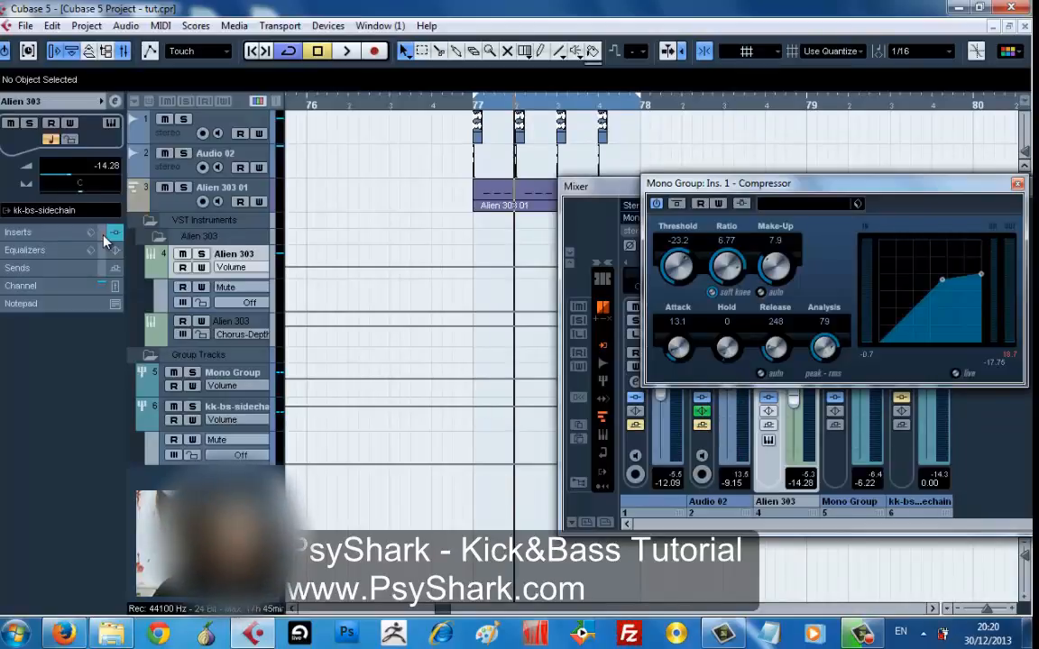
key(space)
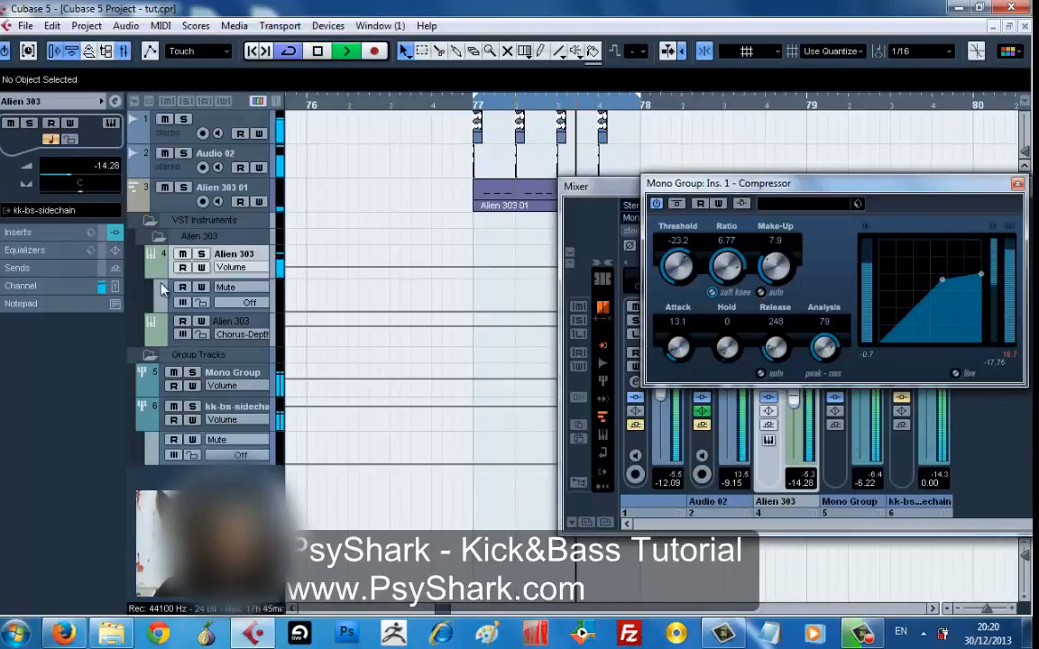
- Move the Mixer out of the way and open the kk-bs-sidechain group's Compressor insert
click(239, 407)
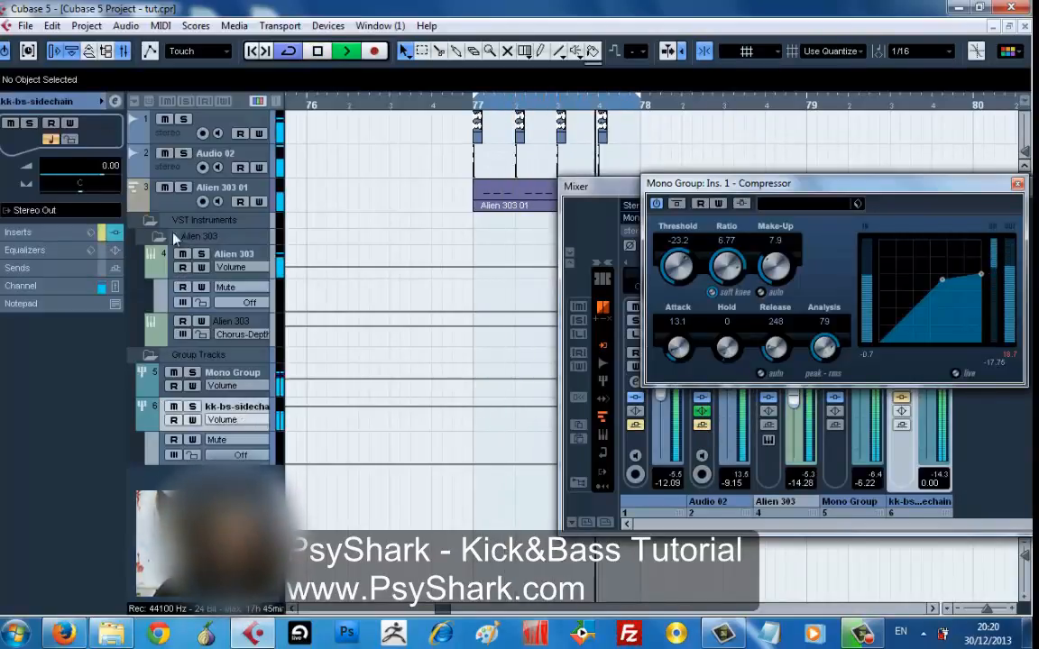
click(595, 186)
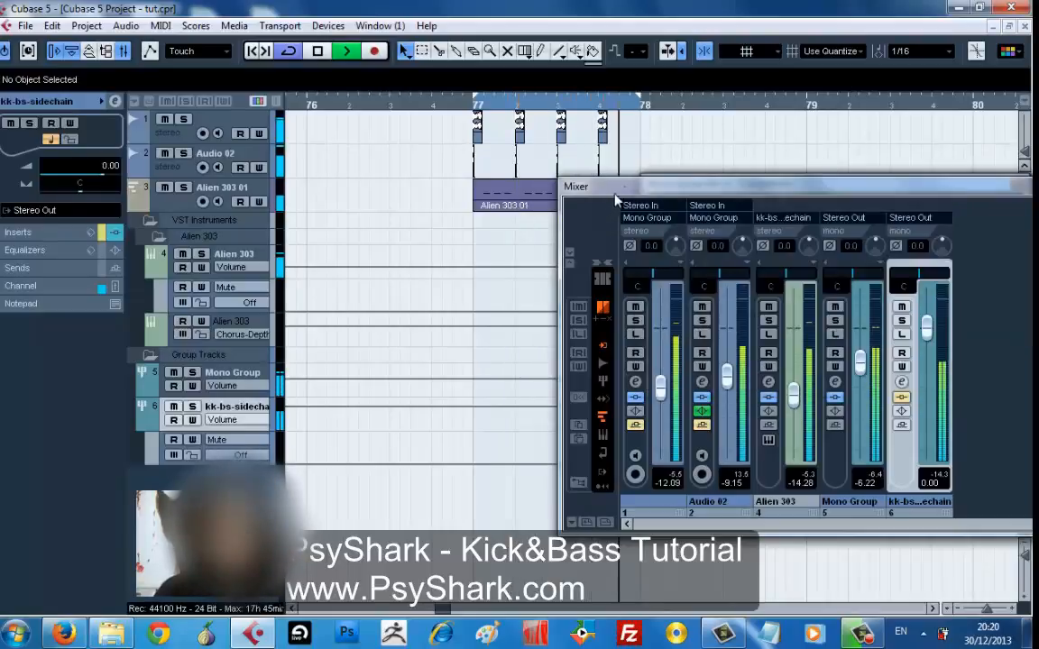
drag(648, 191, 721, 596)
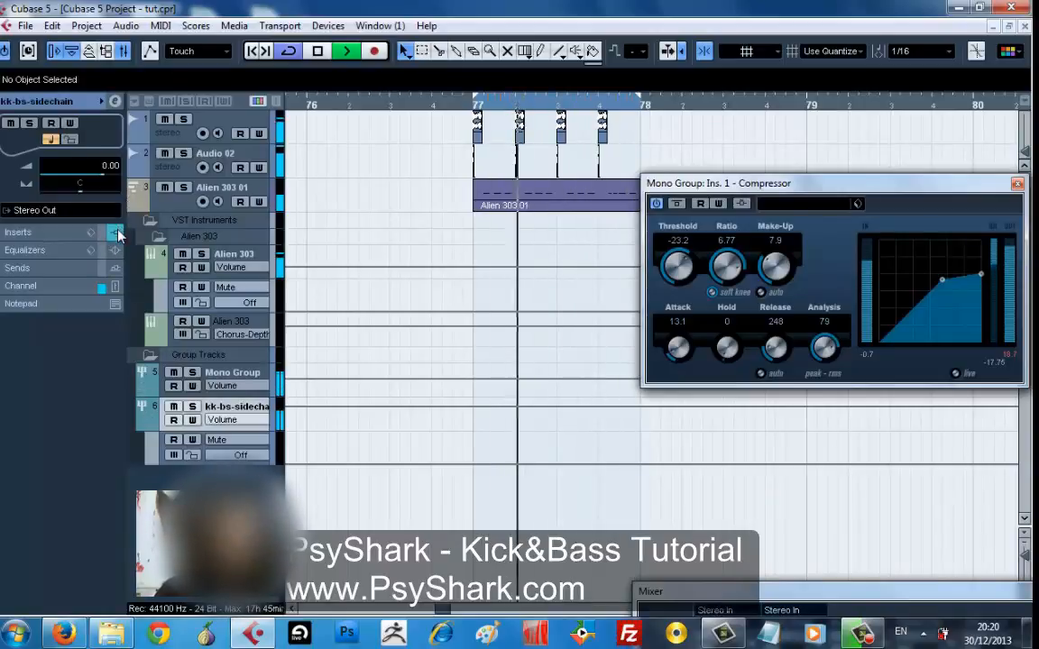
click(54, 232)
click(34, 137)
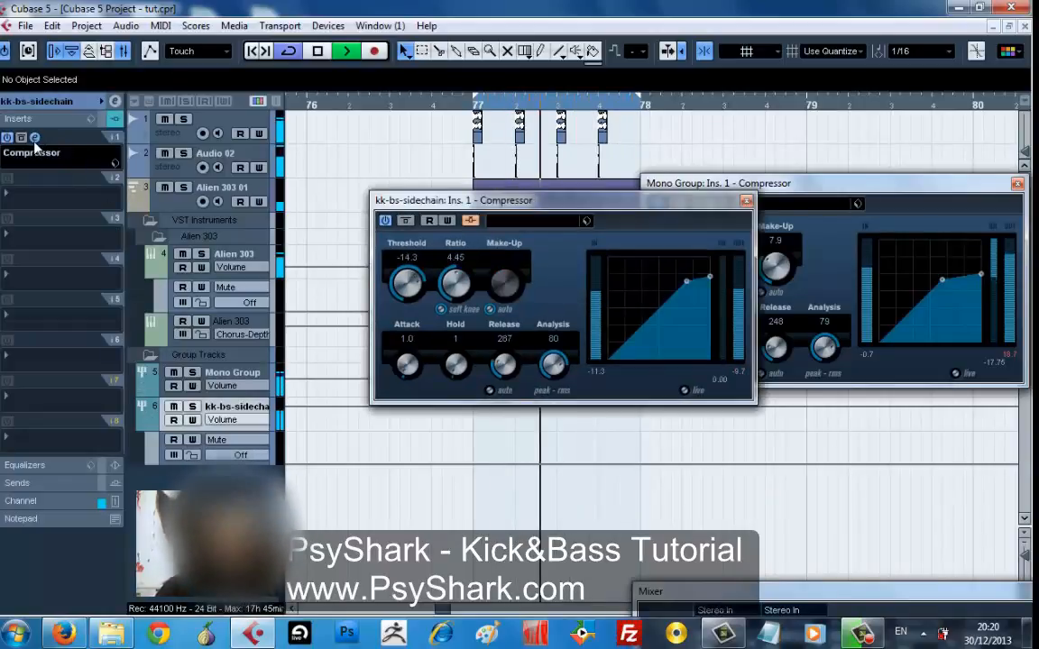
- Set the kk-bs-sidechain Compressor's threshold to -19.7, ratio to 5.33, release to 188, analysis to 68 and attack to 9.0
drag(408, 276, 451, 276)
mouse_move(504, 364)
mouse_down()
mouse_move(497, 403)
mouse_move(495, 383)
mouse_up()
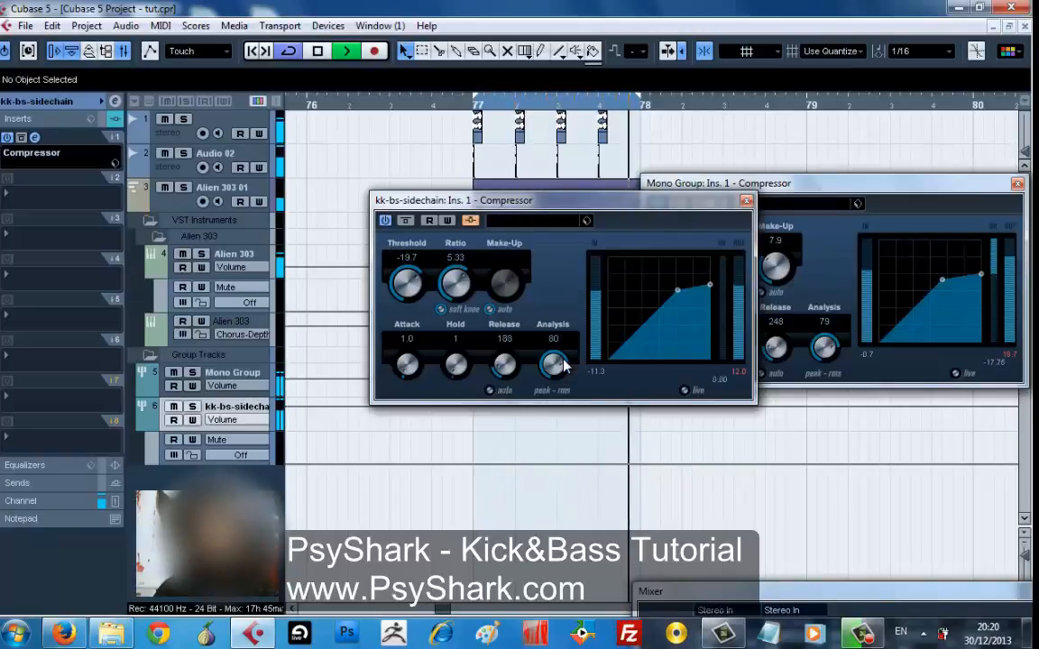
drag(553, 364, 556, 394)
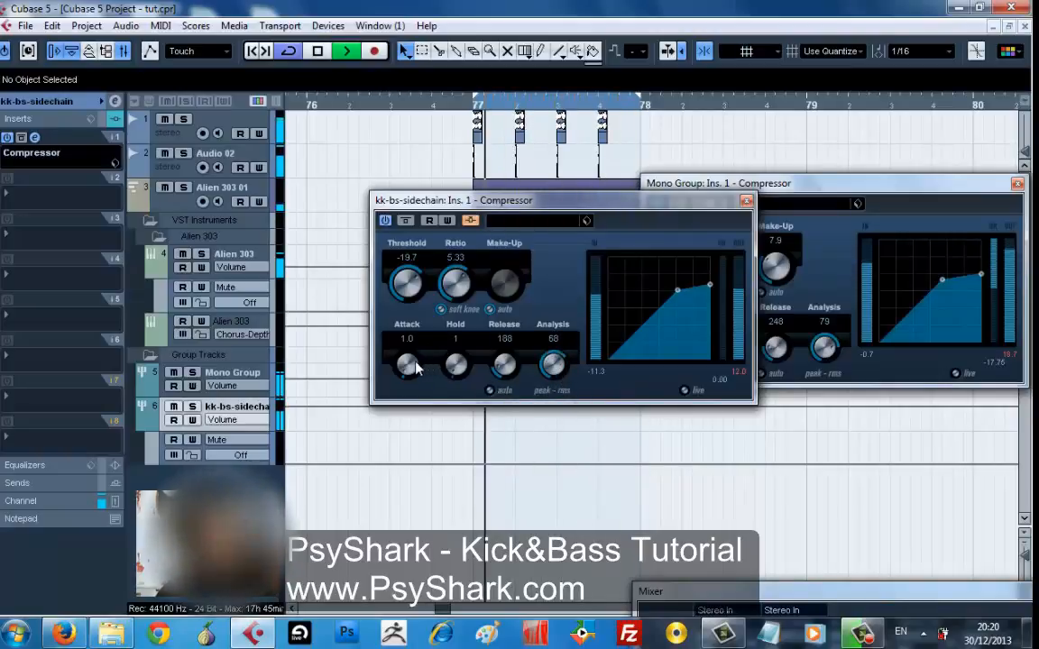
drag(406, 364, 405, 308)
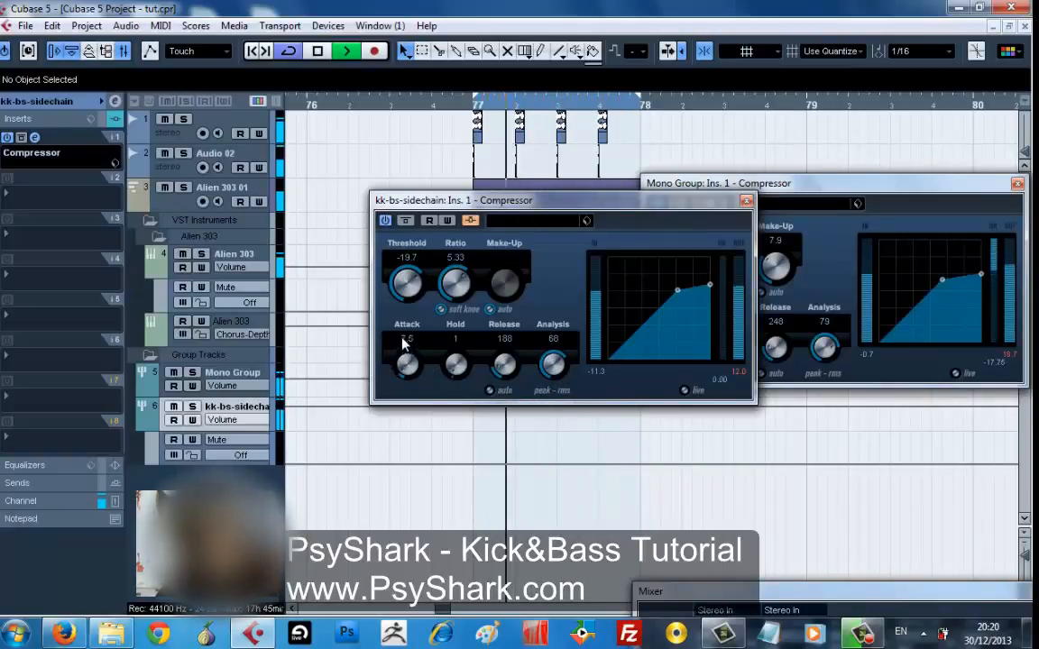
drag(406, 350, 491, 314)
- Turn off auto make-up, set make-up to 6.4, ratio to 3.65 and threshold to -39.8, and stop playback
click(490, 309)
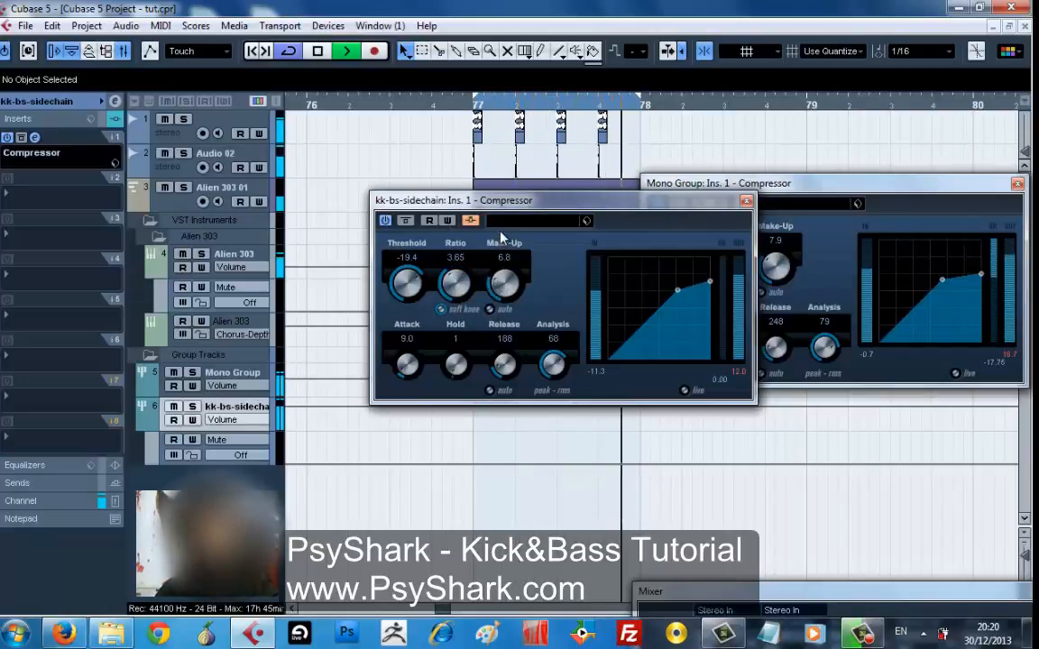
drag(677, 291, 680, 310)
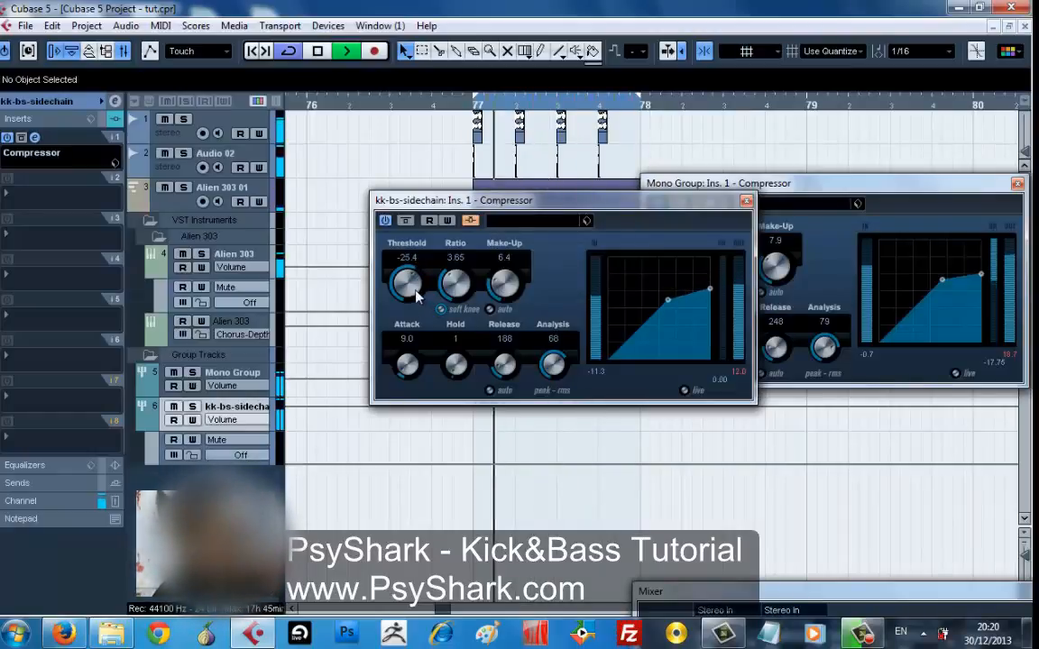
drag(407, 284, 420, 339)
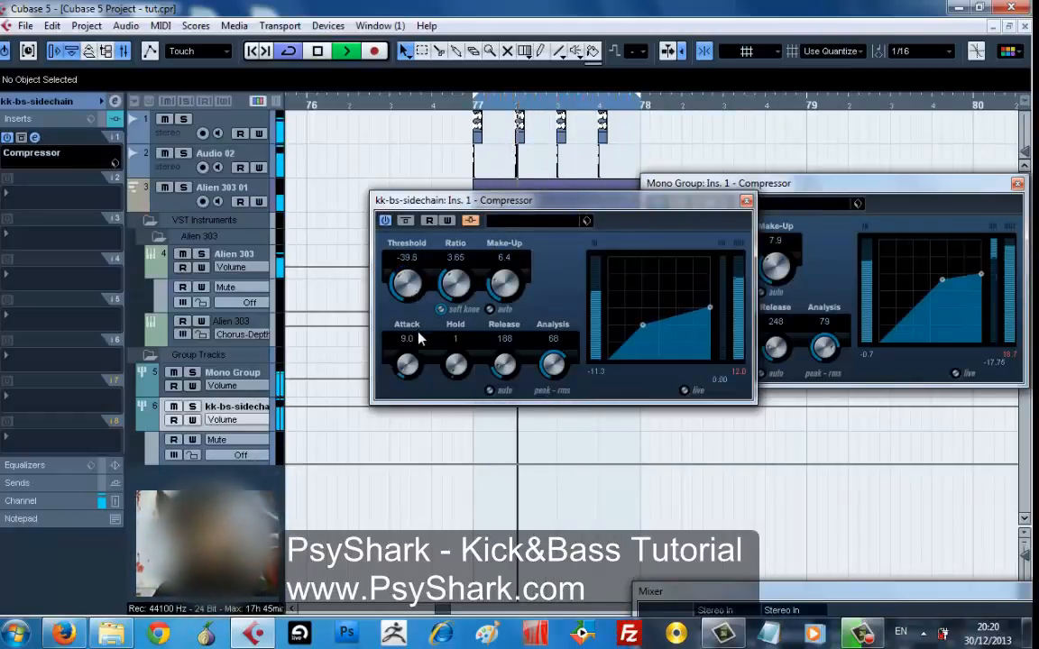
key(space)
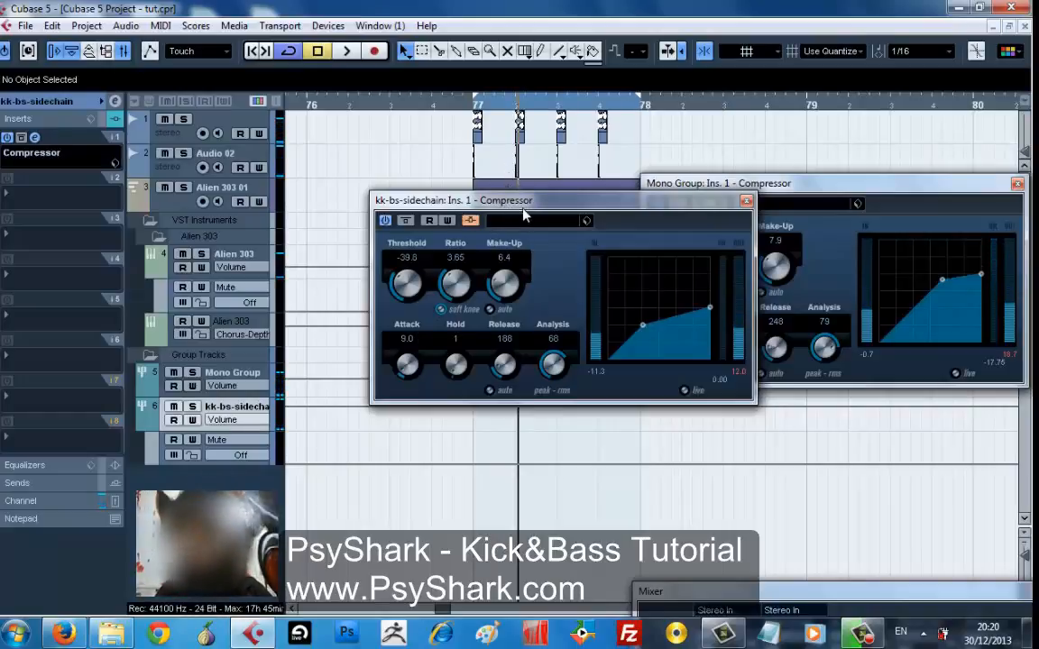
- Try lengthening the first VEC1 BD Punchy 06 kick event on track 1 and undo the change
drag(509, 210, 538, 425)
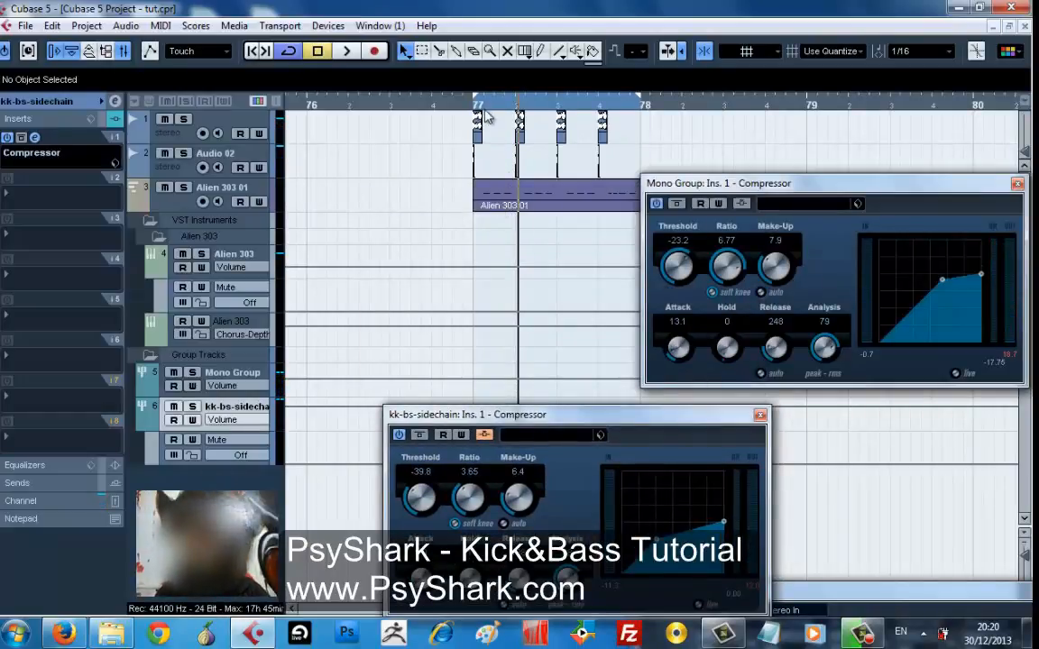
drag(487, 117, 583, 137)
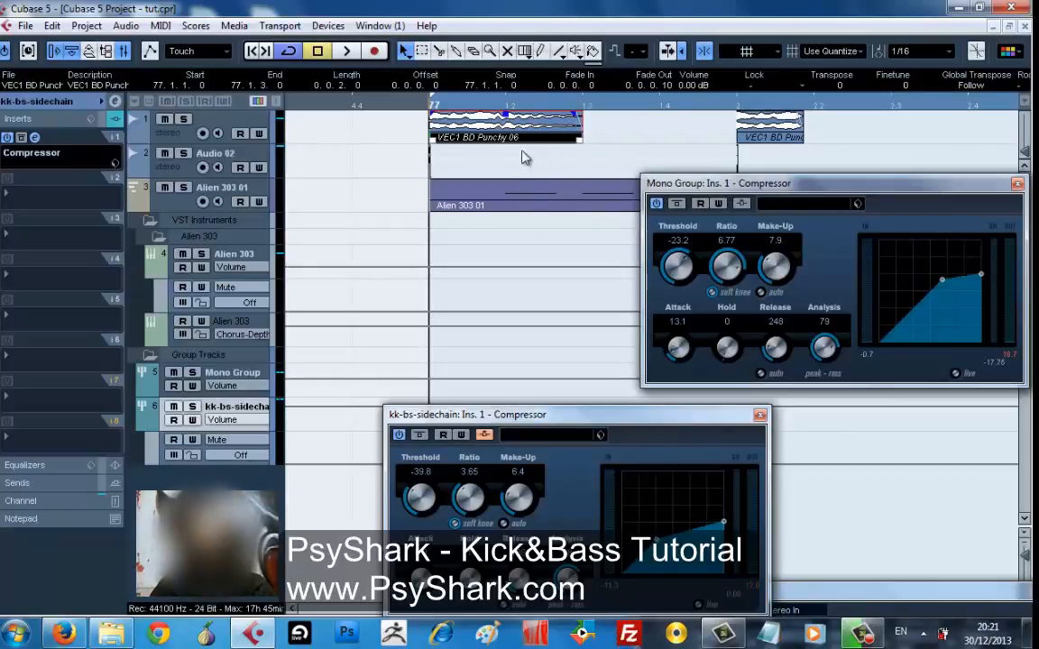
key(ctrl+z)
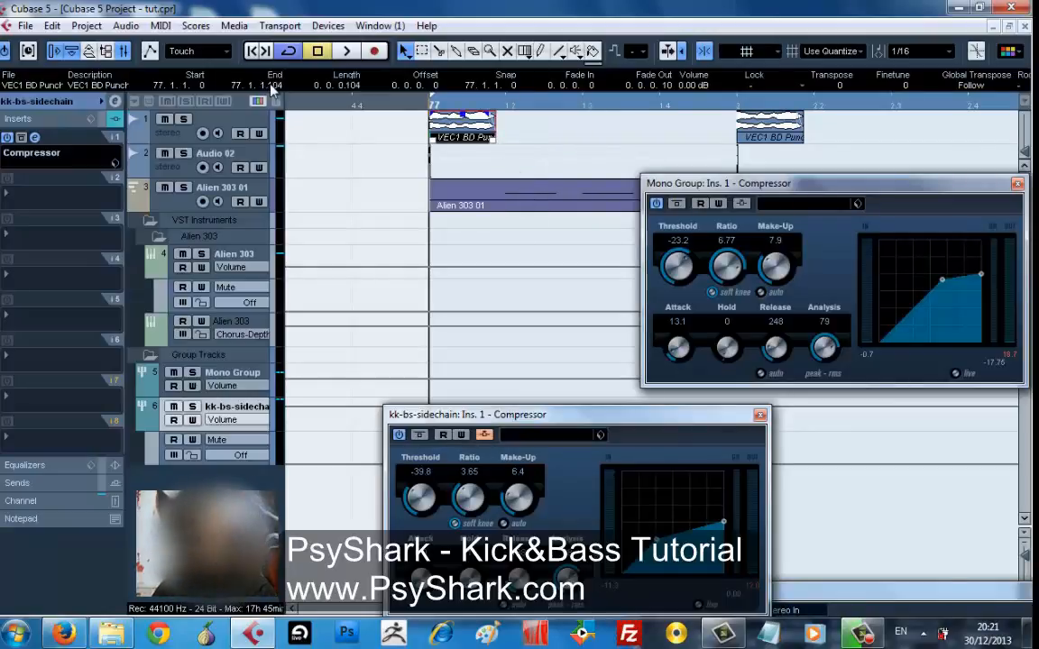
- Duplicate the first audio track containing the VEC1 BD Punchy 06 kick events
click(225, 121)
right_click(225, 122)
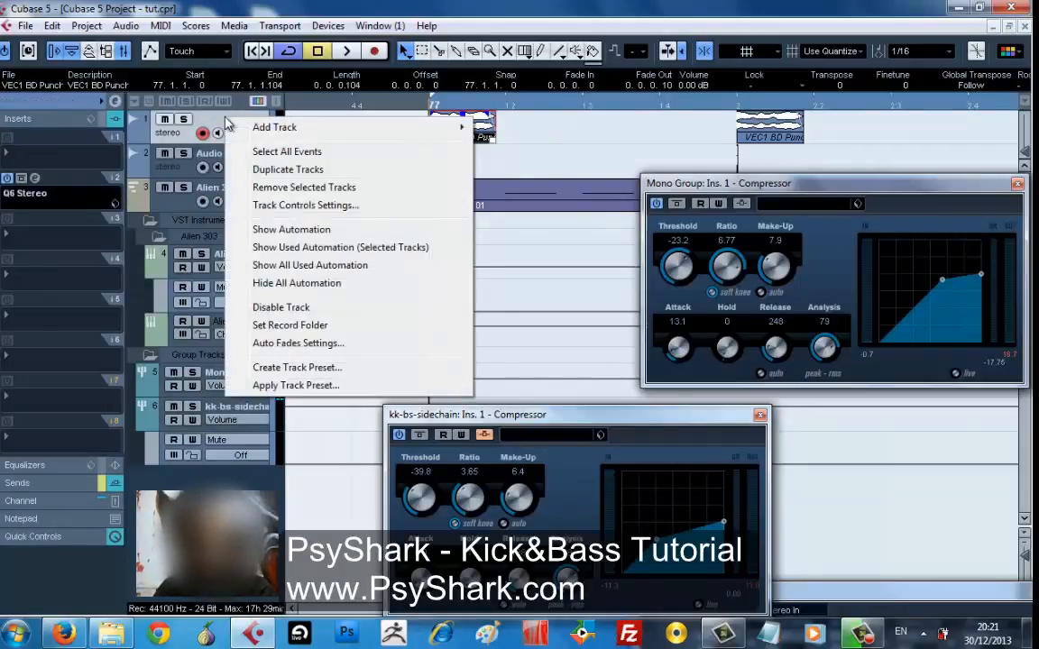
mouse_move(332, 129)
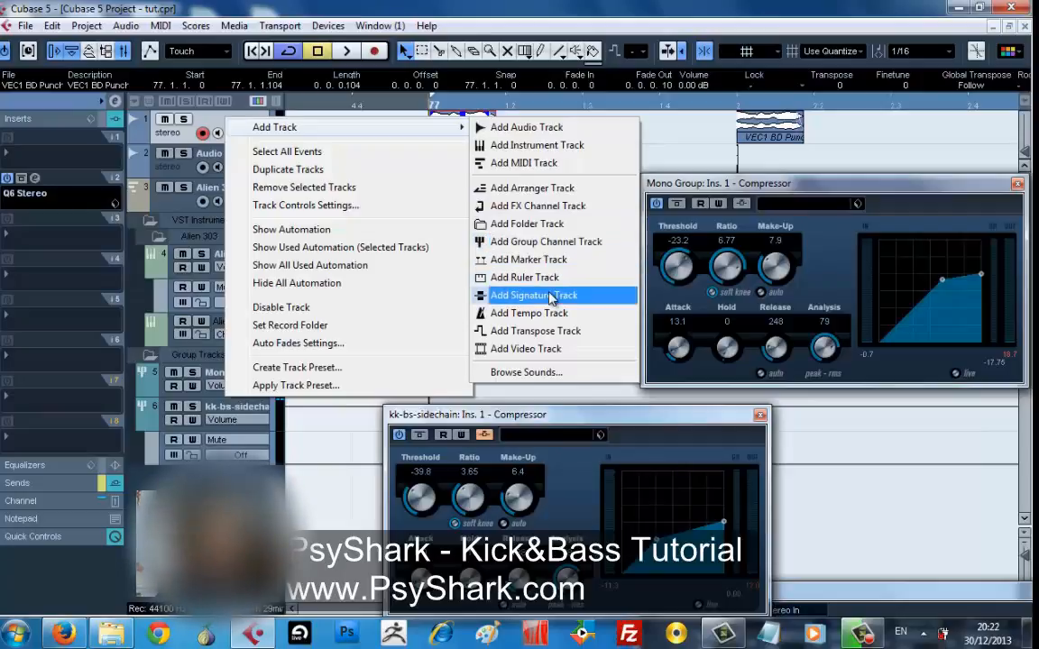
click(333, 172)
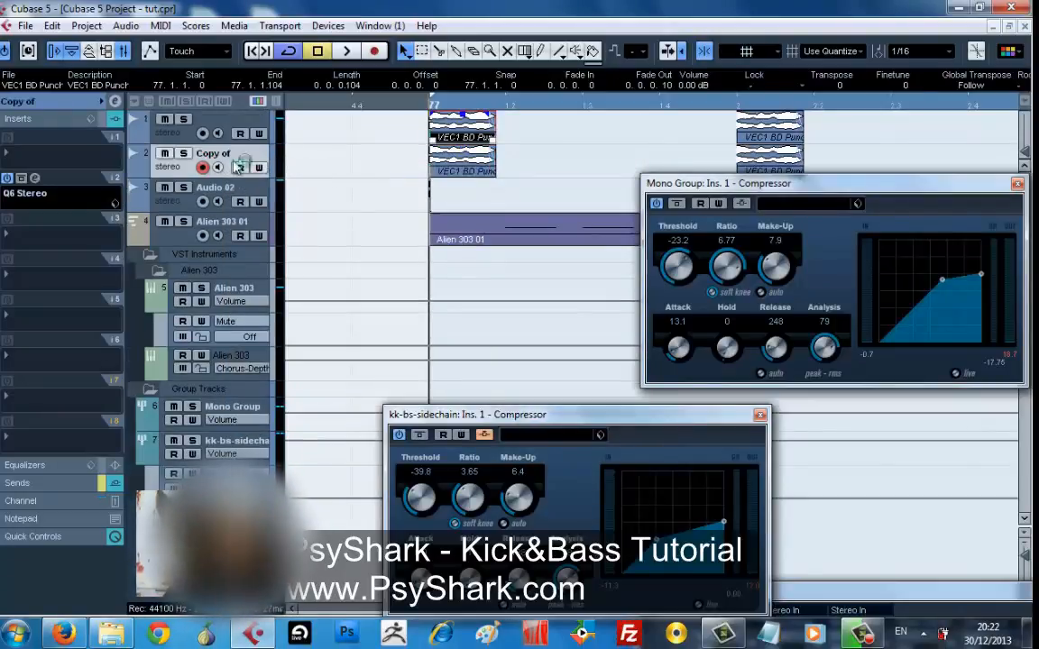
- Set the duplicated kick track's input routing to No Bus and solo the track
click(74, 103)
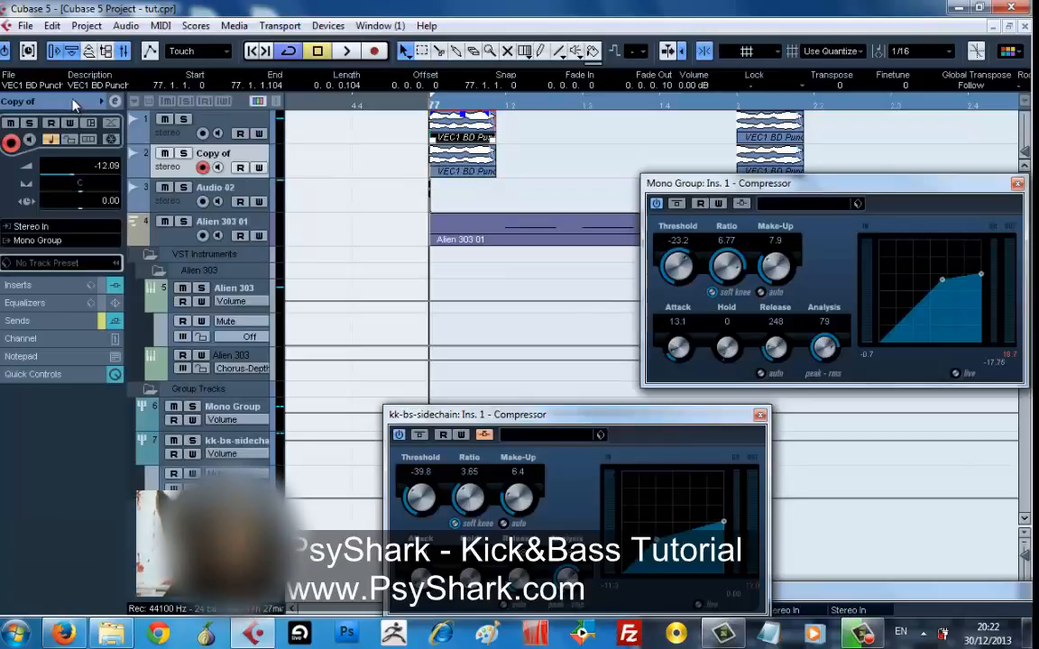
click(44, 228)
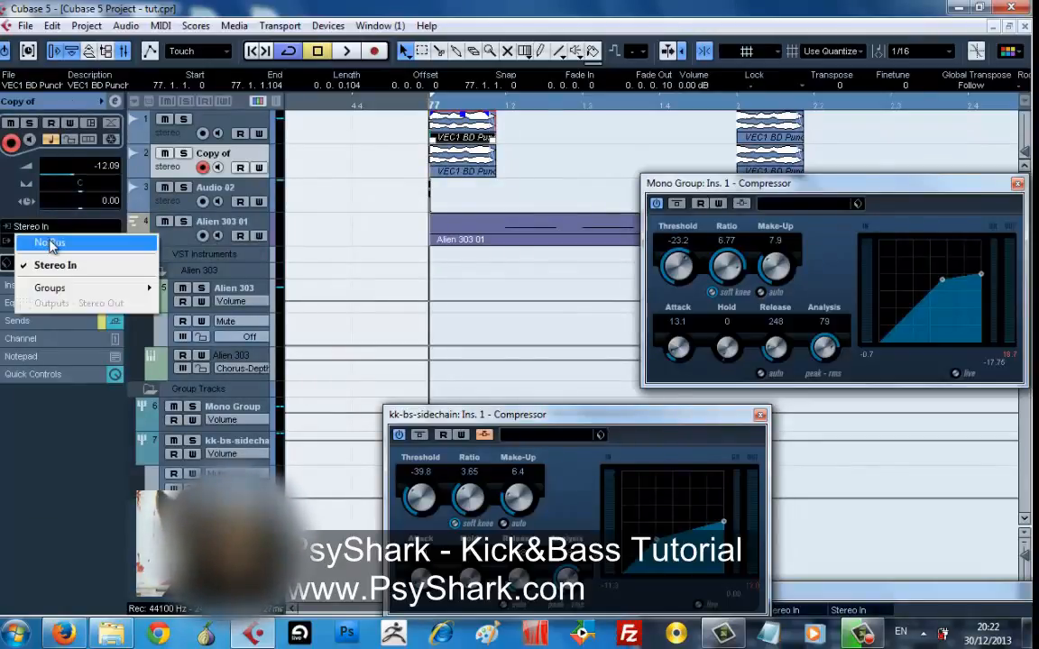
click(49, 242)
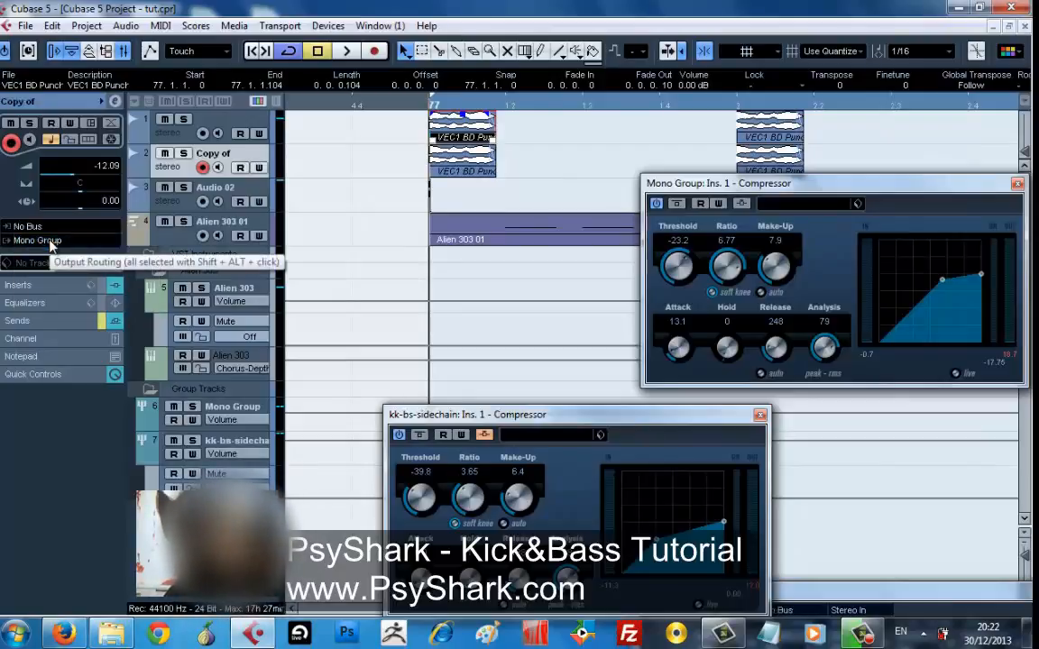
click(188, 163)
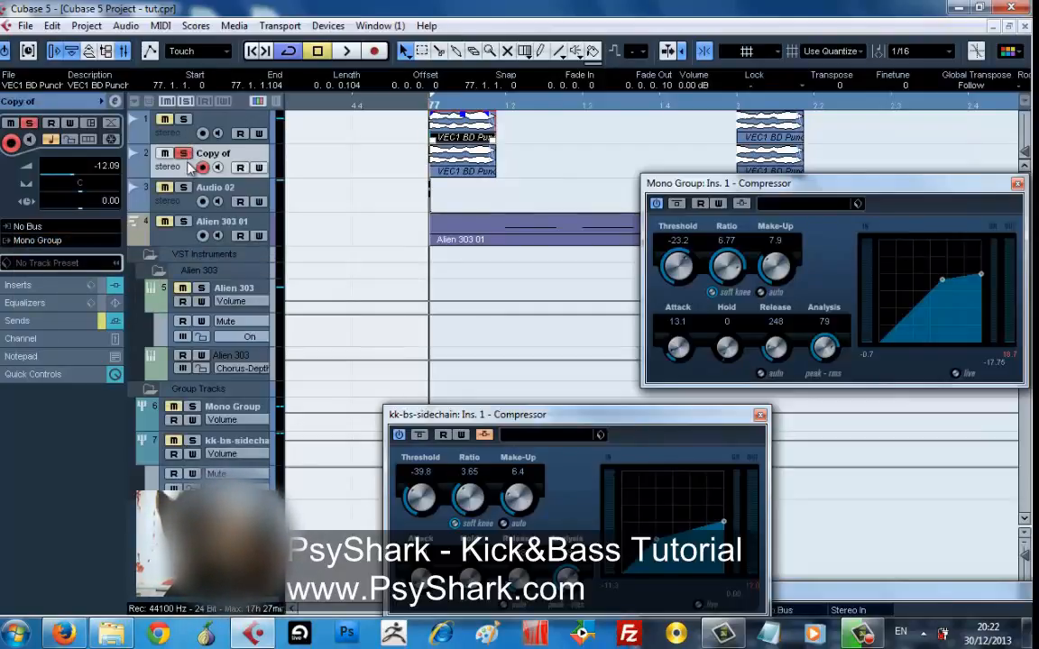
key(space)
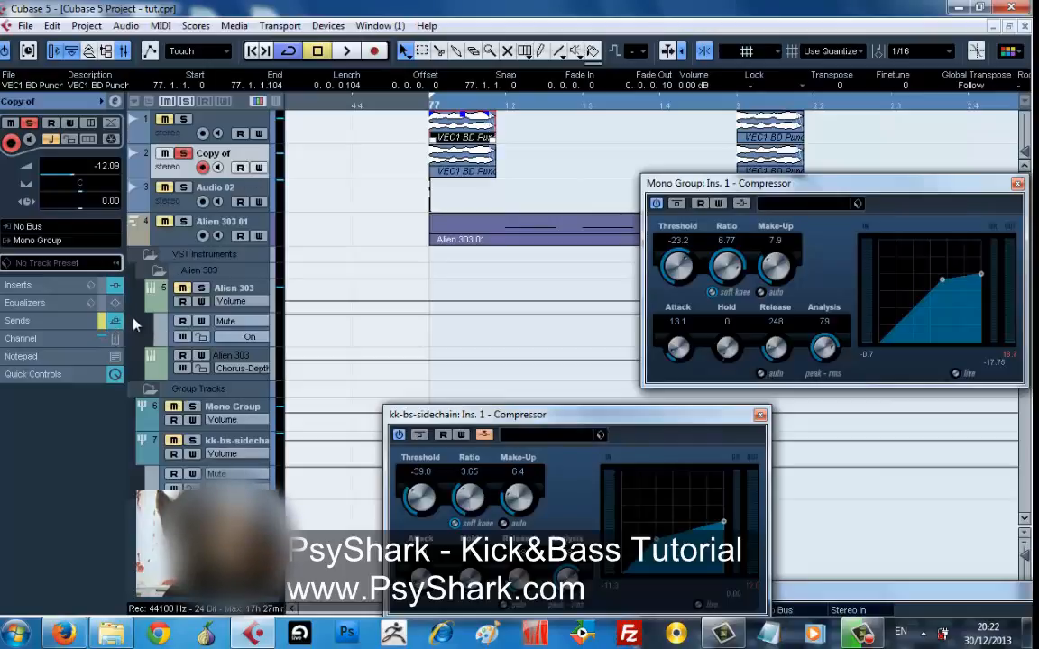
- Remove the Q6 Stereo effect from the duplicated kick track's inserts
click(120, 284)
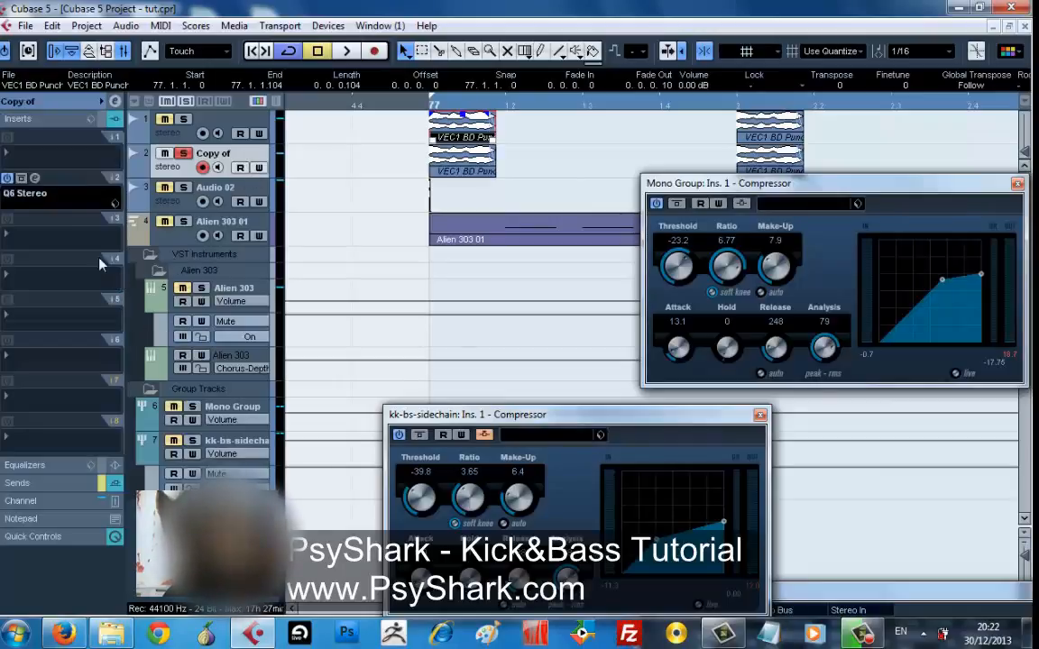
click(42, 196)
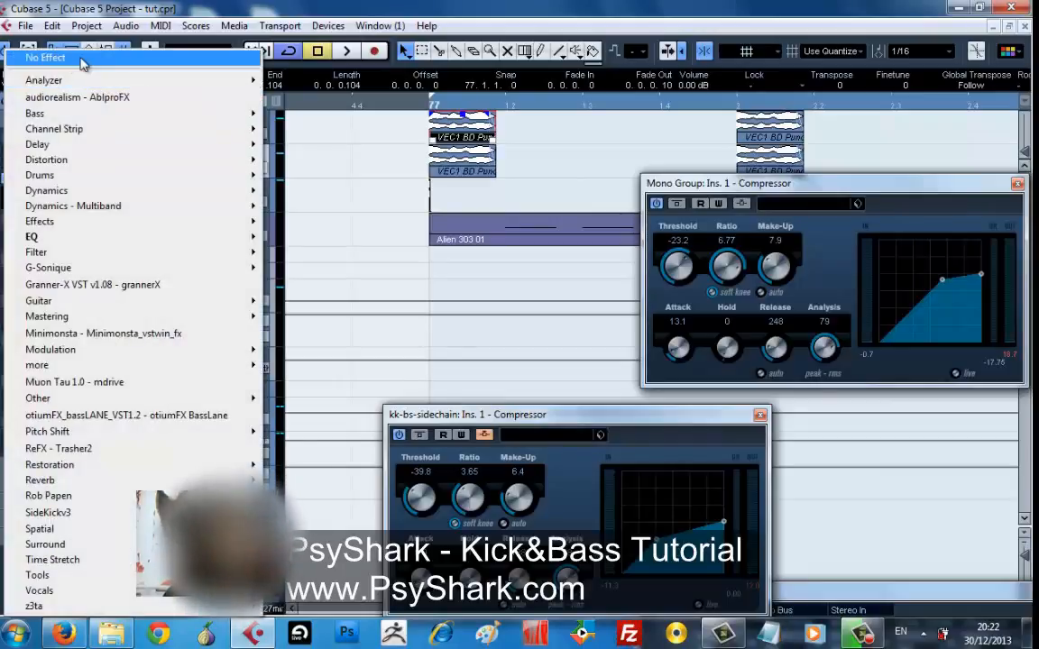
click(36, 58)
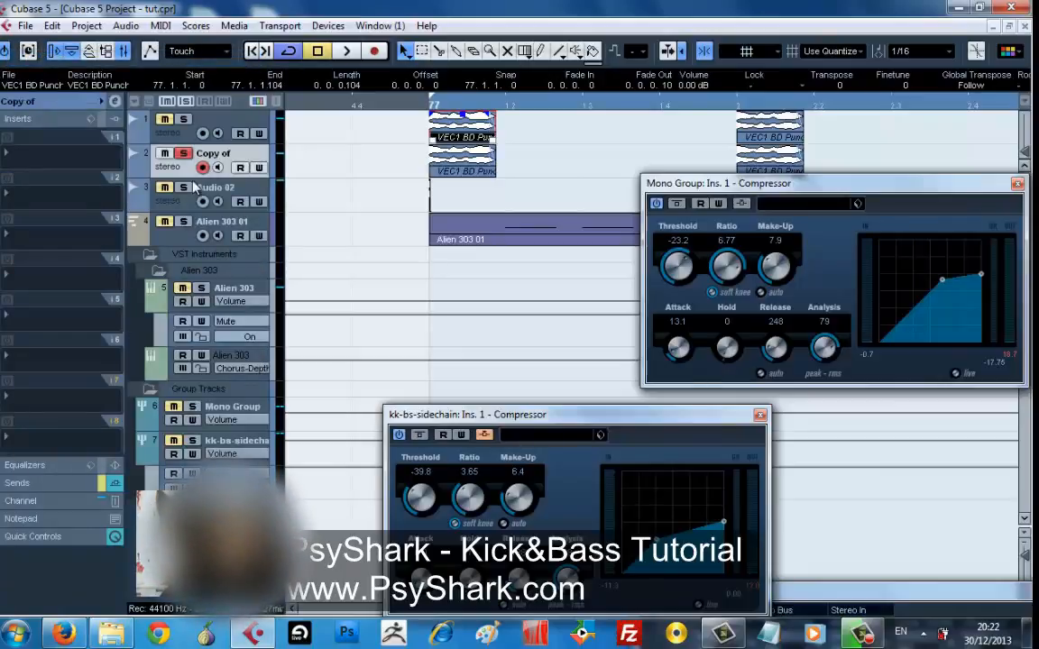
- Route the duplicated kick track's first send to the side-chain input of the kk-bs-sidechain Compressor
click(116, 484)
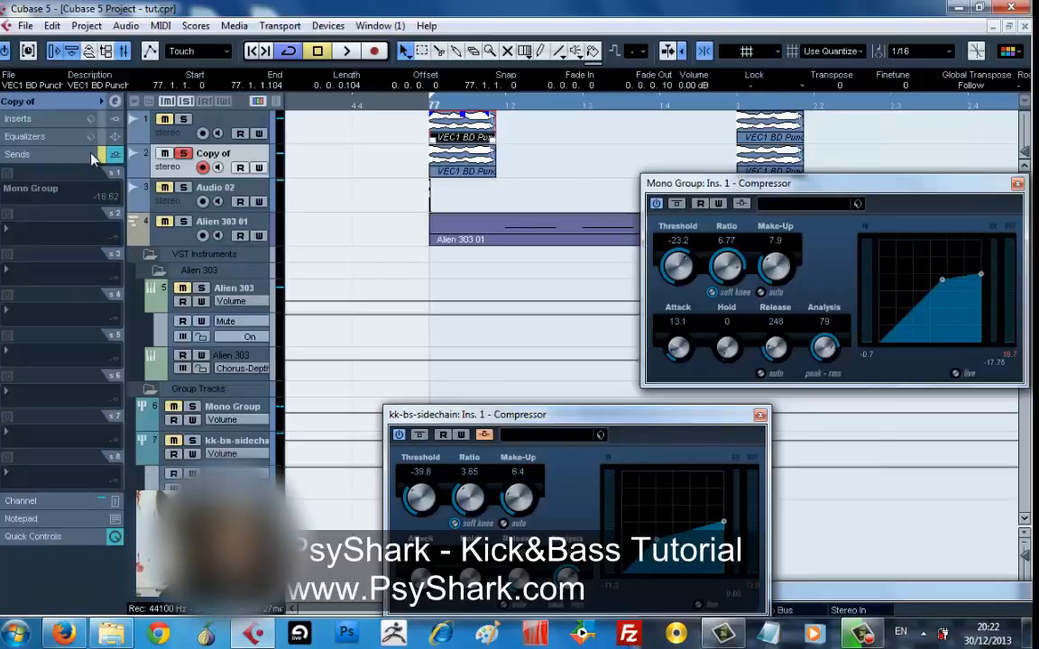
click(37, 193)
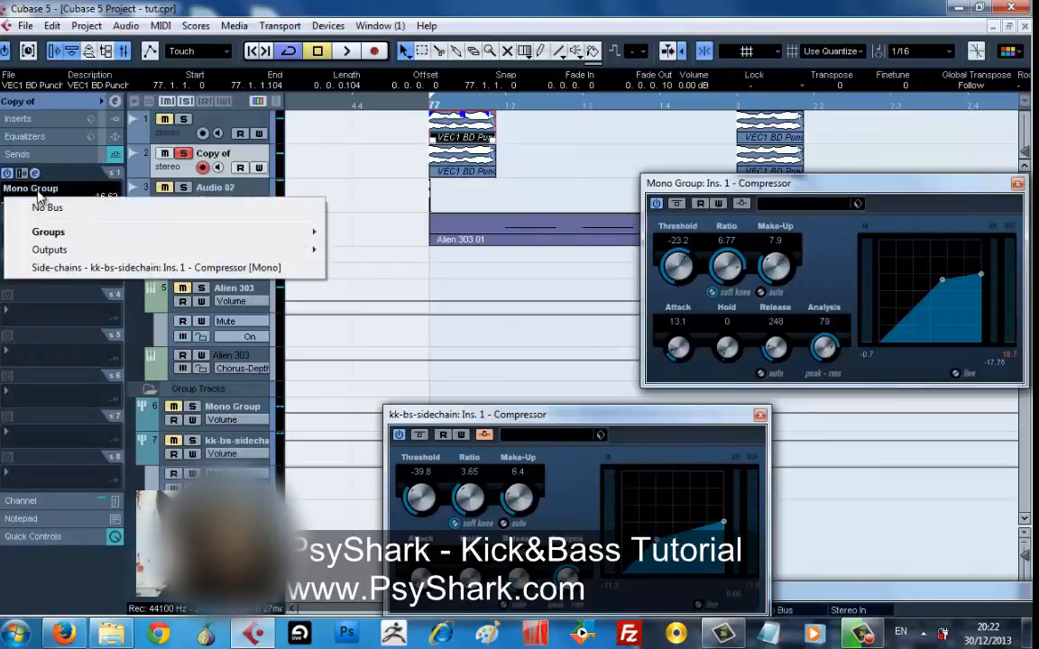
click(138, 274)
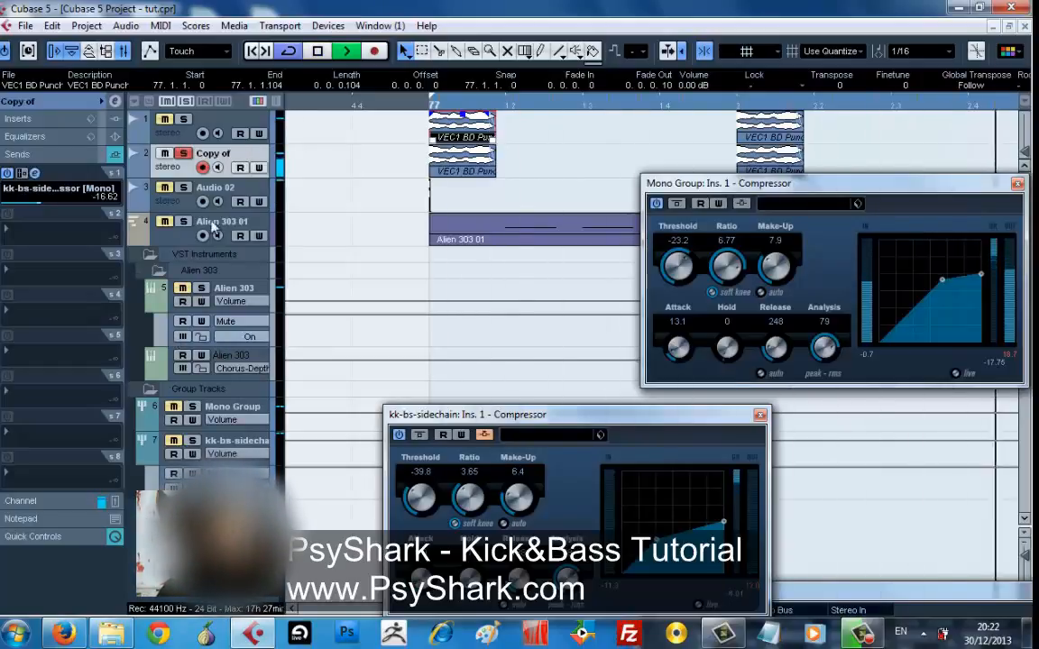
- Add the Alien 303 01 track to the solo and lengthen the duplicated track's kick events to 0.0.2.12
click(164, 222)
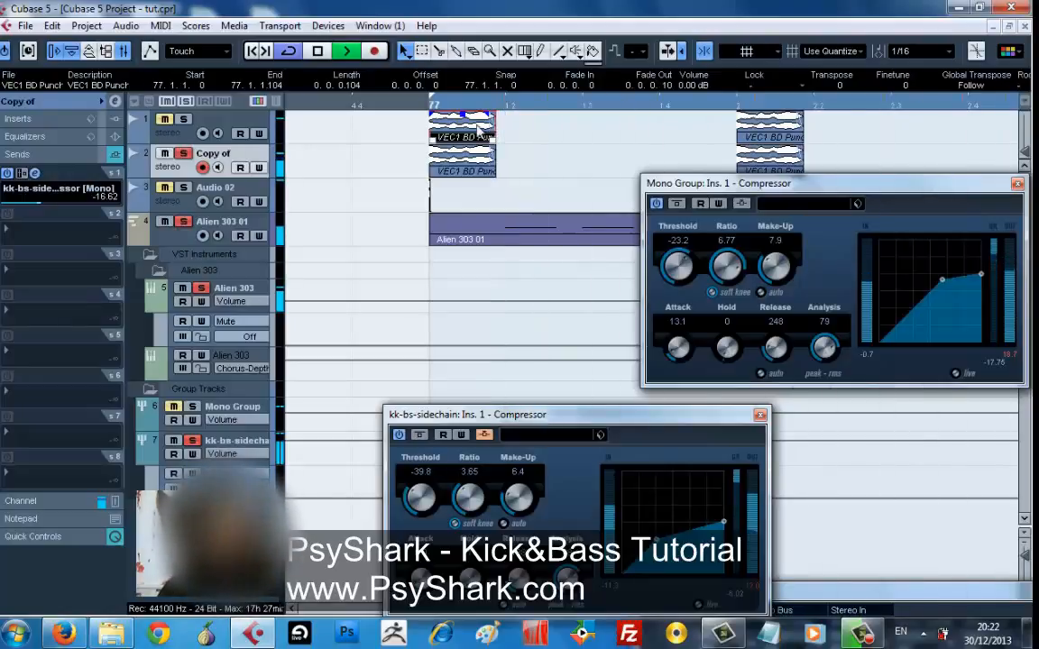
key(g)
key(g)
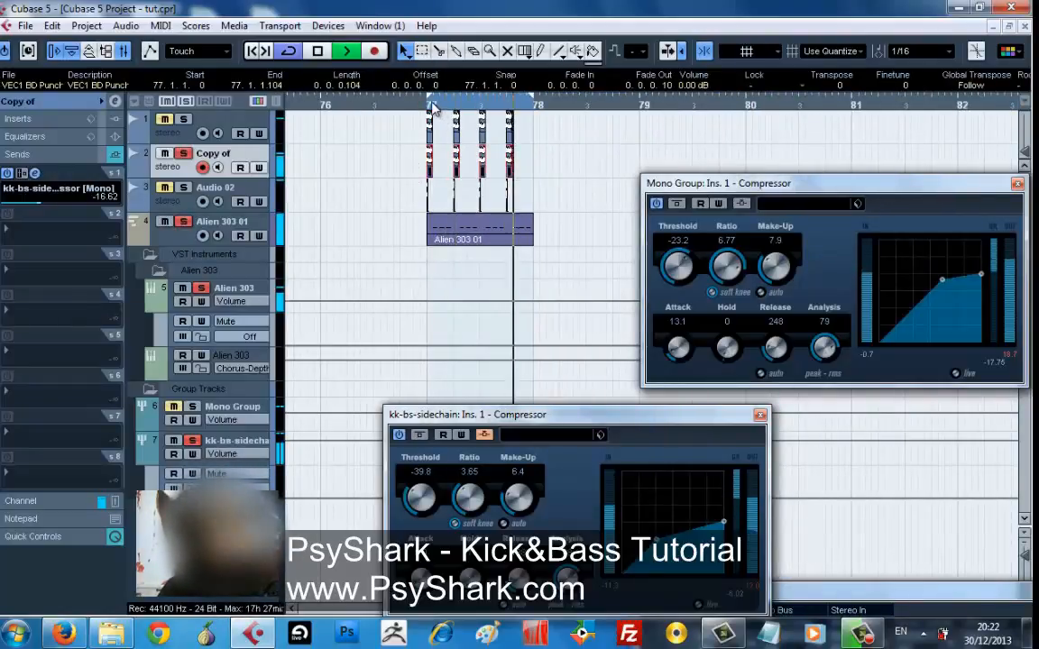
key(h)
key(h)
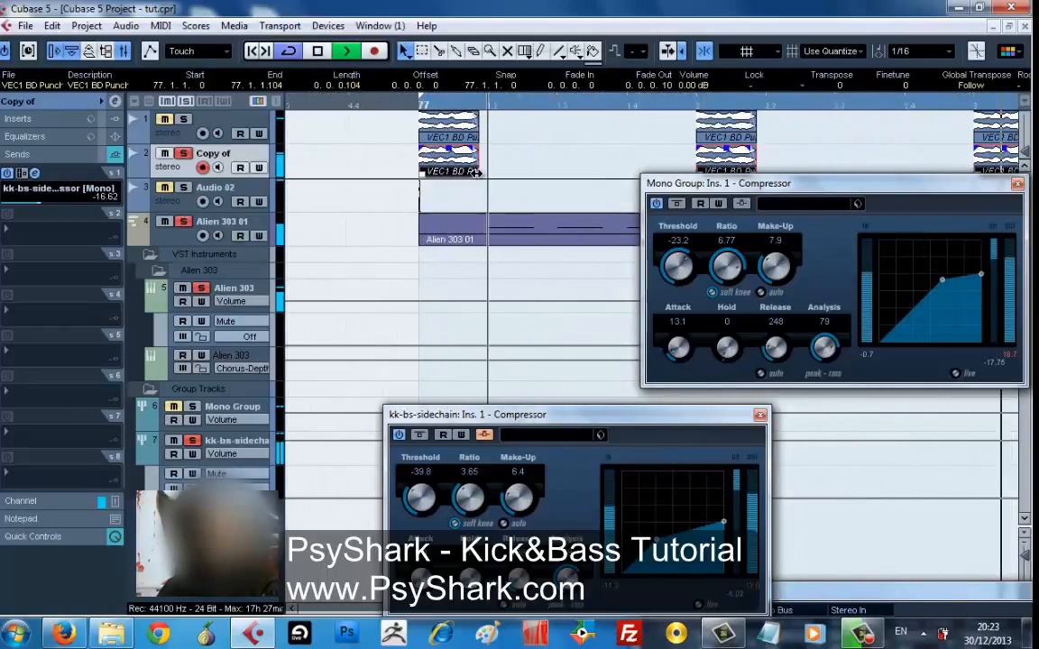
drag(476, 168, 620, 166)
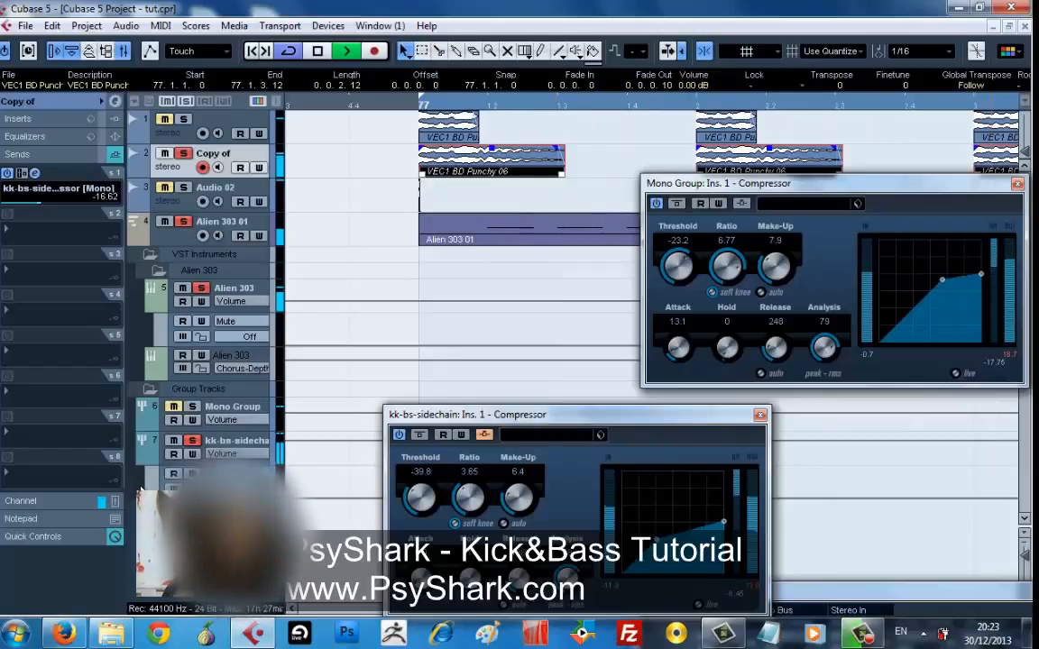
- Bring the kk-bs-sidechain Compressor into view and set its threshold to -19.1
click(149, 451)
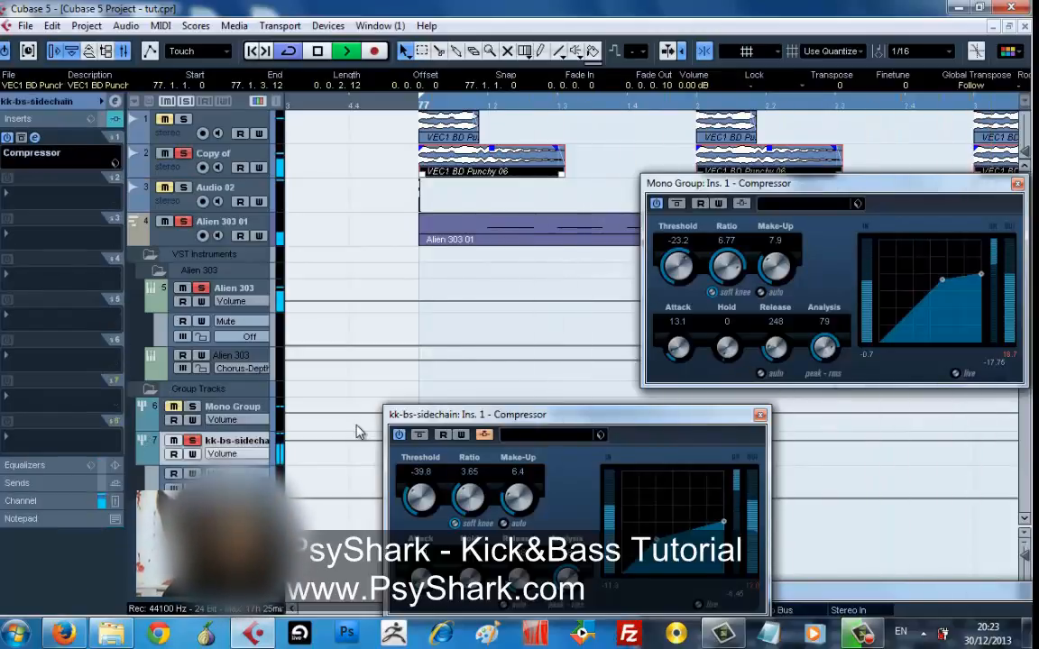
drag(395, 415, 337, 198)
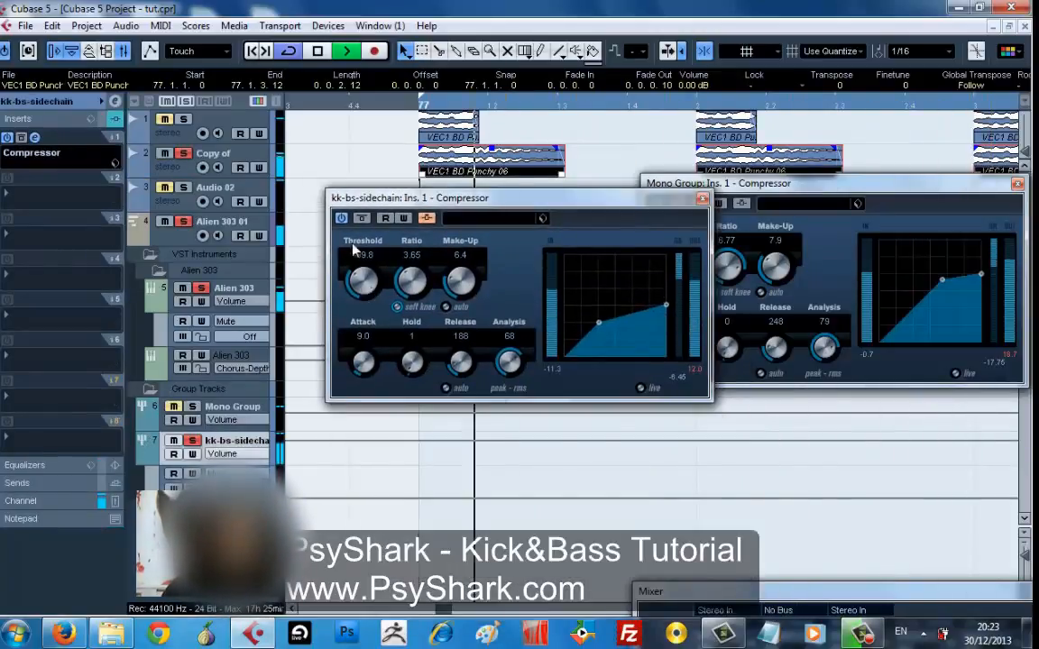
drag(354, 250, 359, 234)
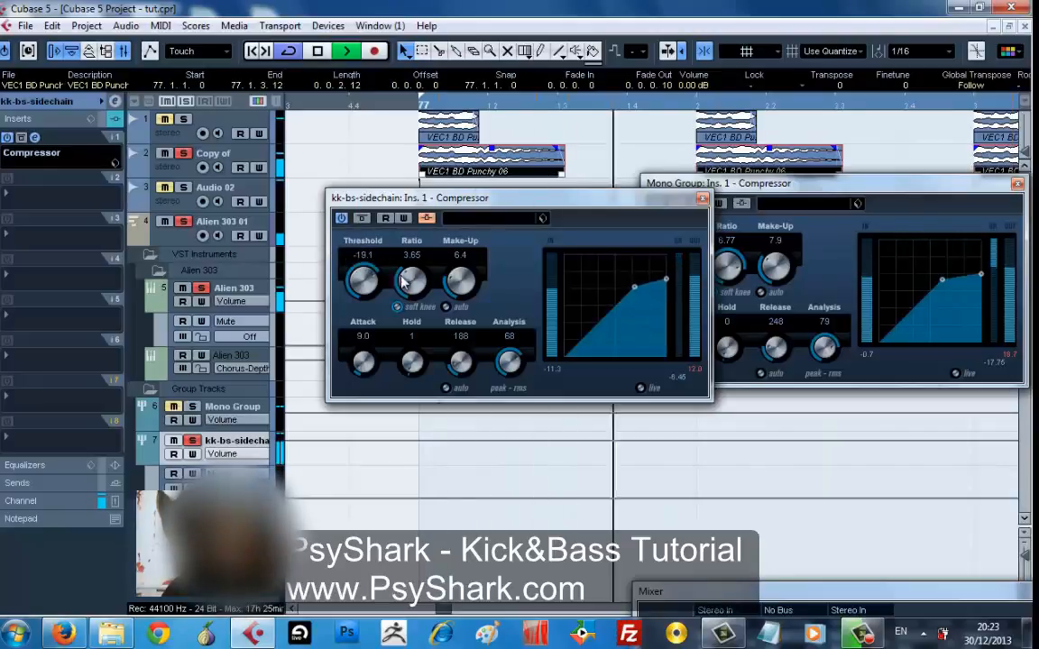
- Set the kk-bs-sidechain Compressor's ratio to 5.43 and its hold to 0, and stop playback
drag(403, 282, 410, 239)
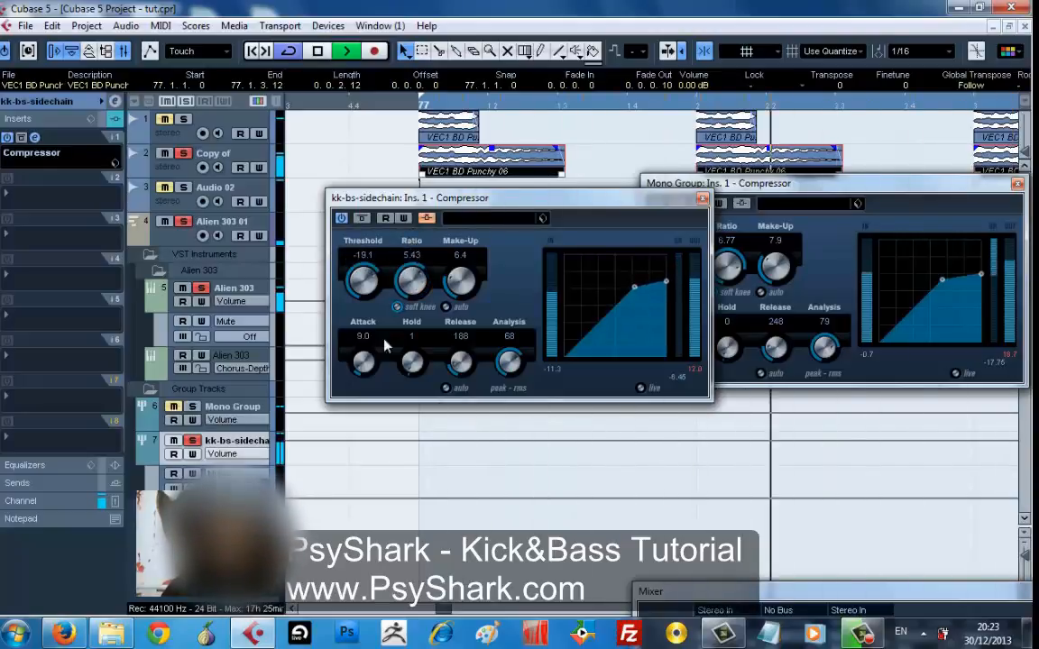
drag(412, 365, 429, 409)
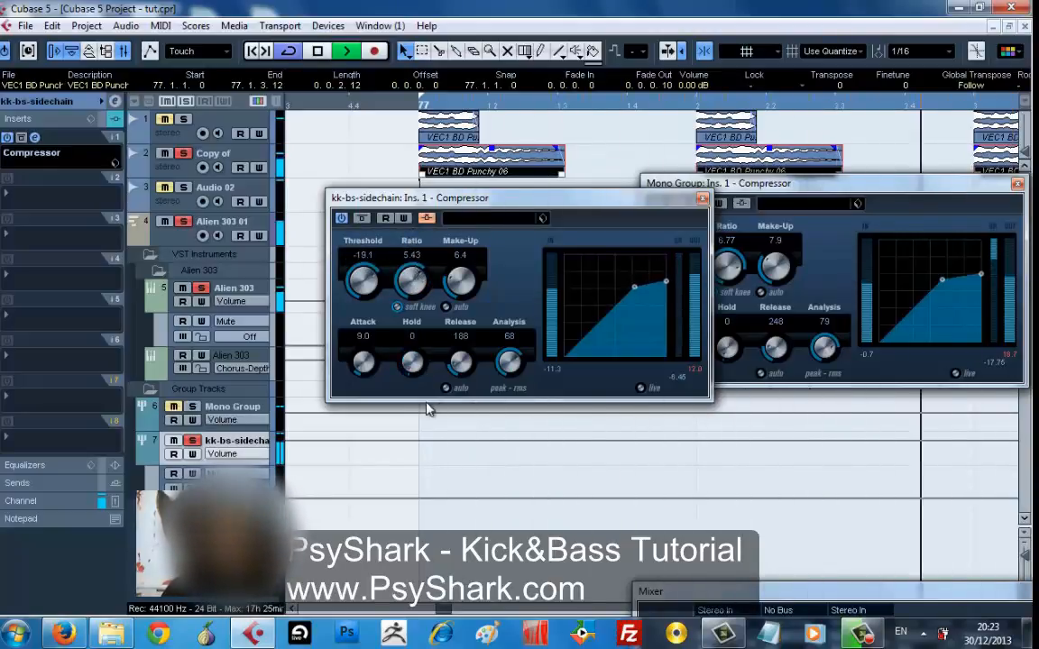
key(space)
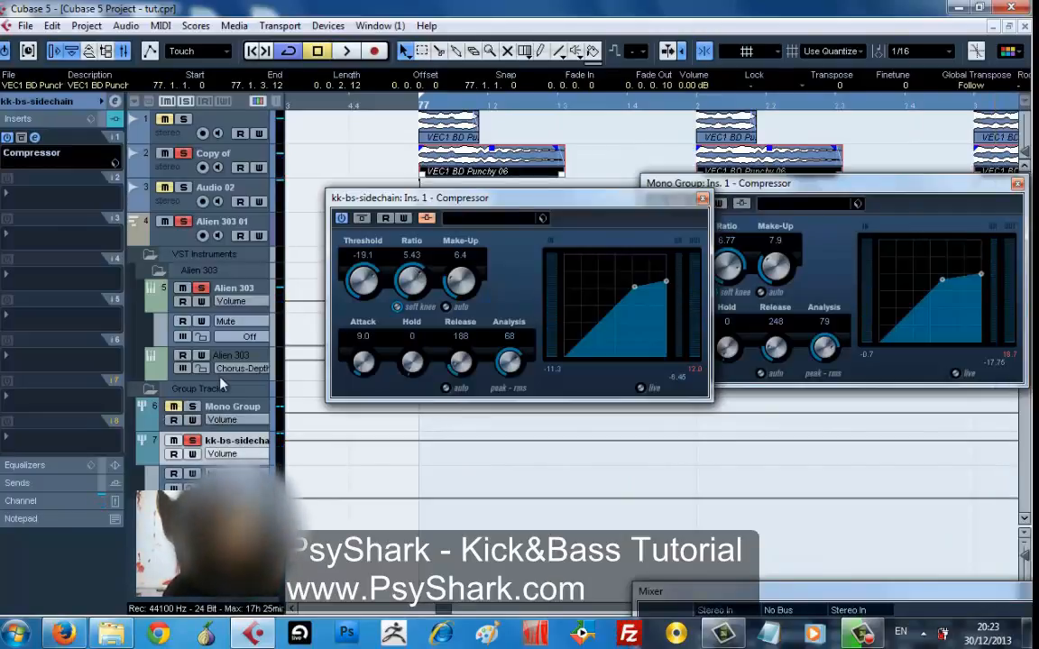
- Check the Alien 303 instrument channel's output routing and keep the kk-bs-sidechain group selected
click(153, 301)
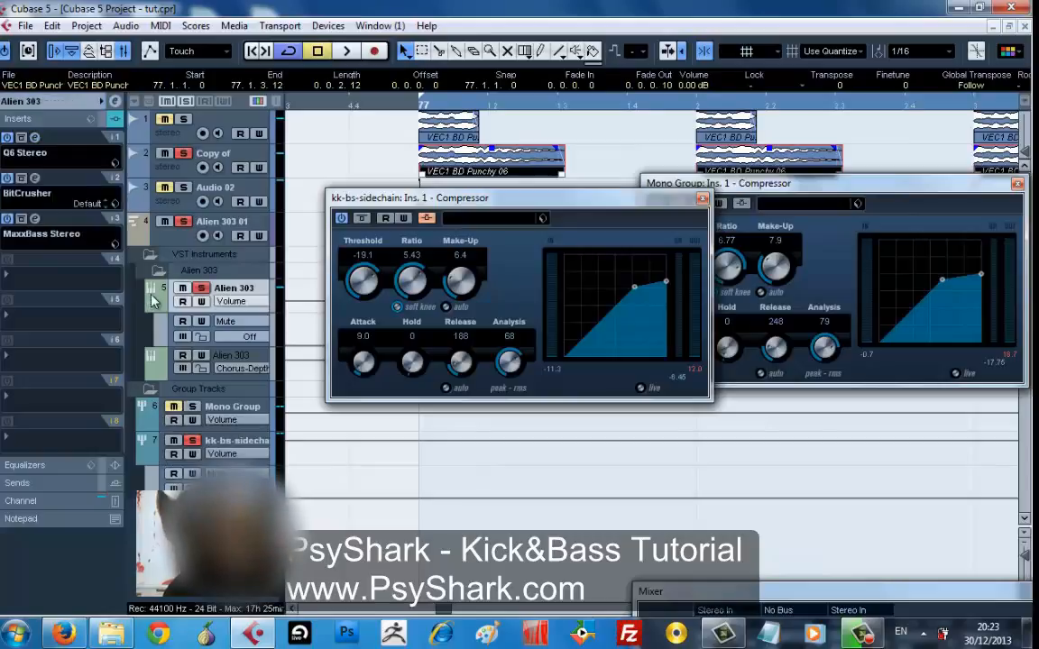
click(72, 100)
click(49, 213)
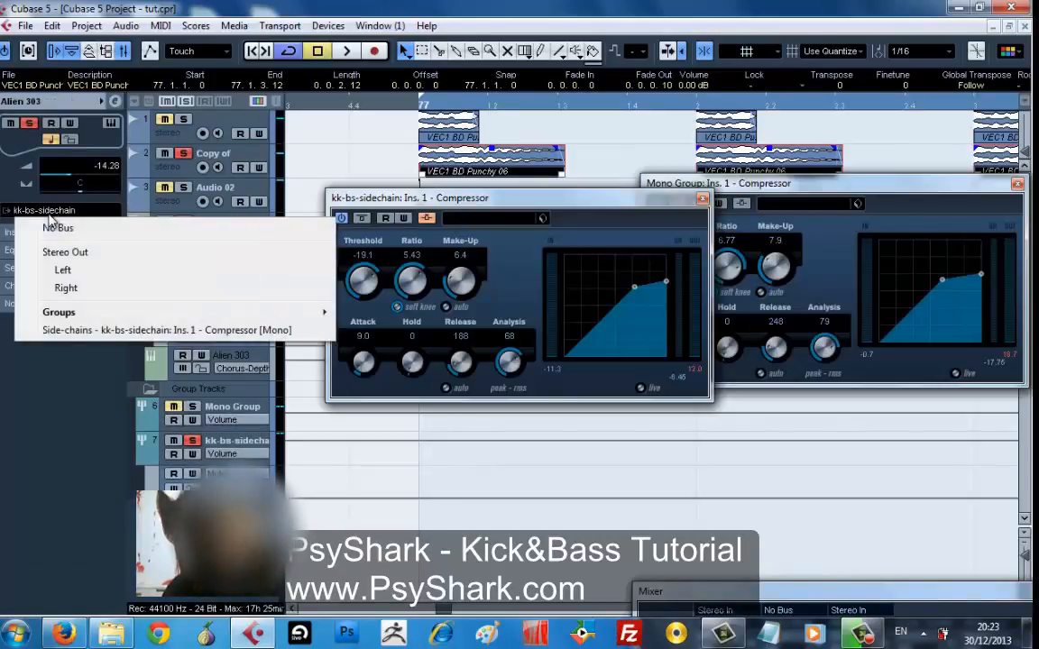
mouse_move(274, 317)
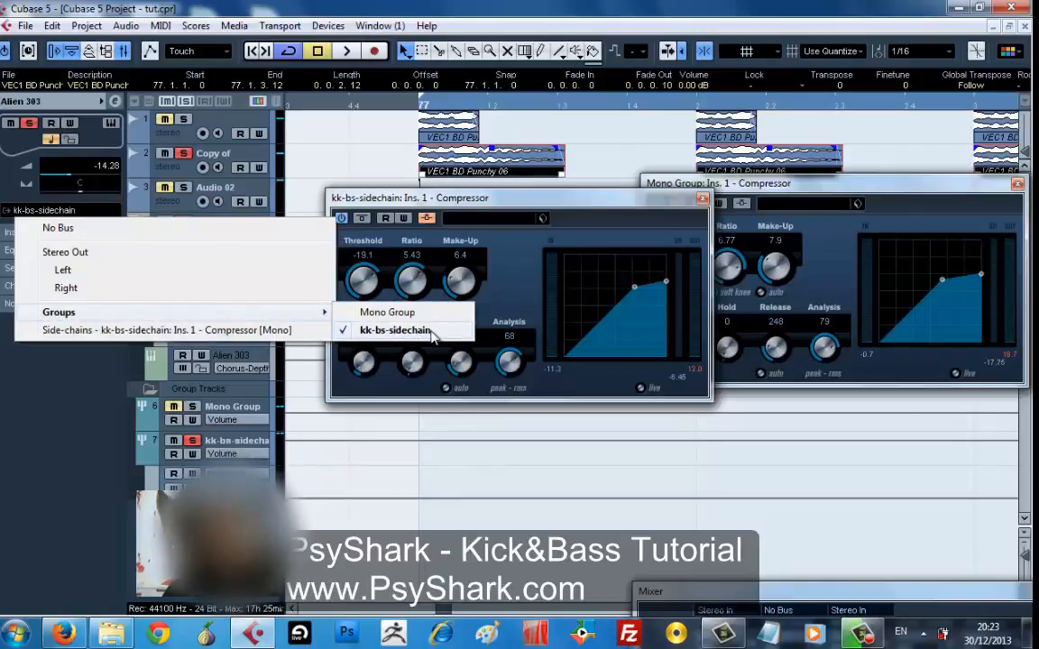
click(396, 330)
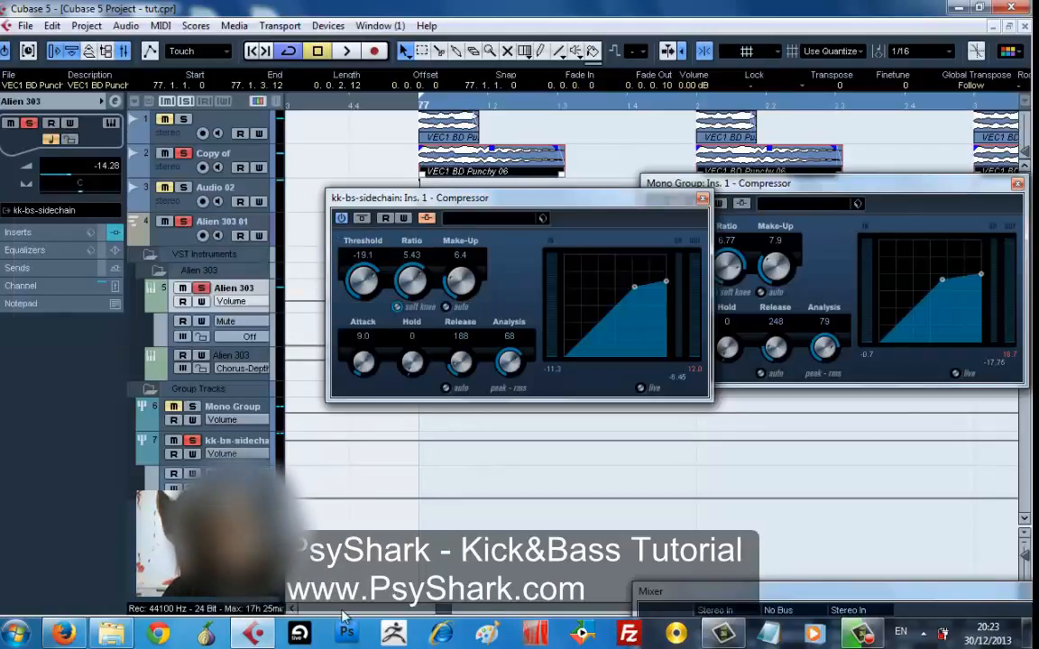
- Set the duplicated kick track's send level to the kk-bs-sidechain Compressor to 0.00 and restart playback
click(239, 158)
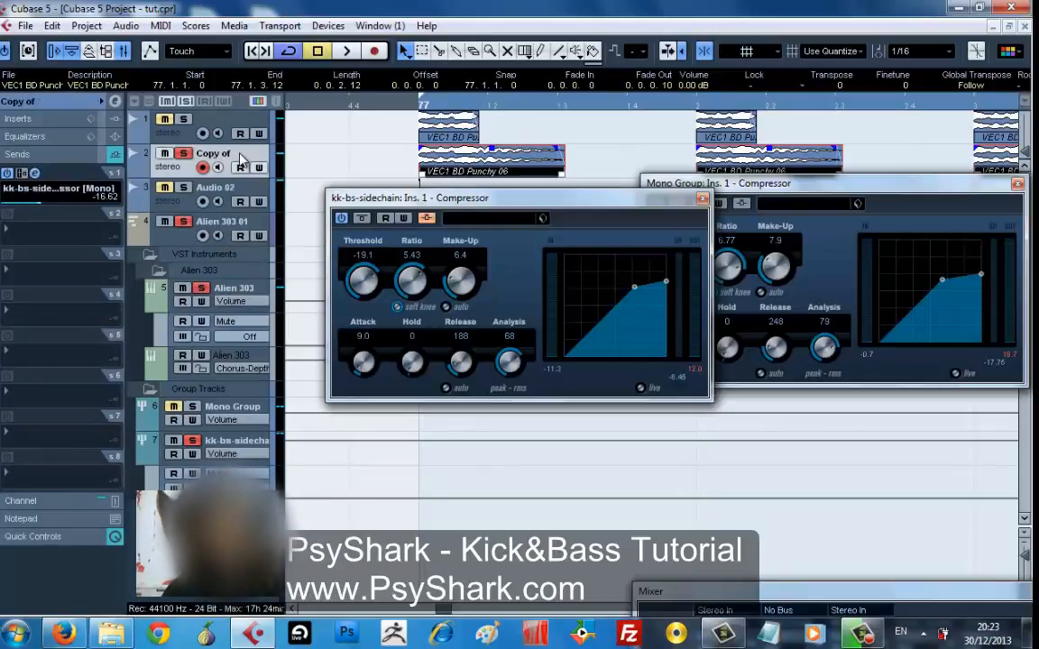
ctrl+click(92, 207)
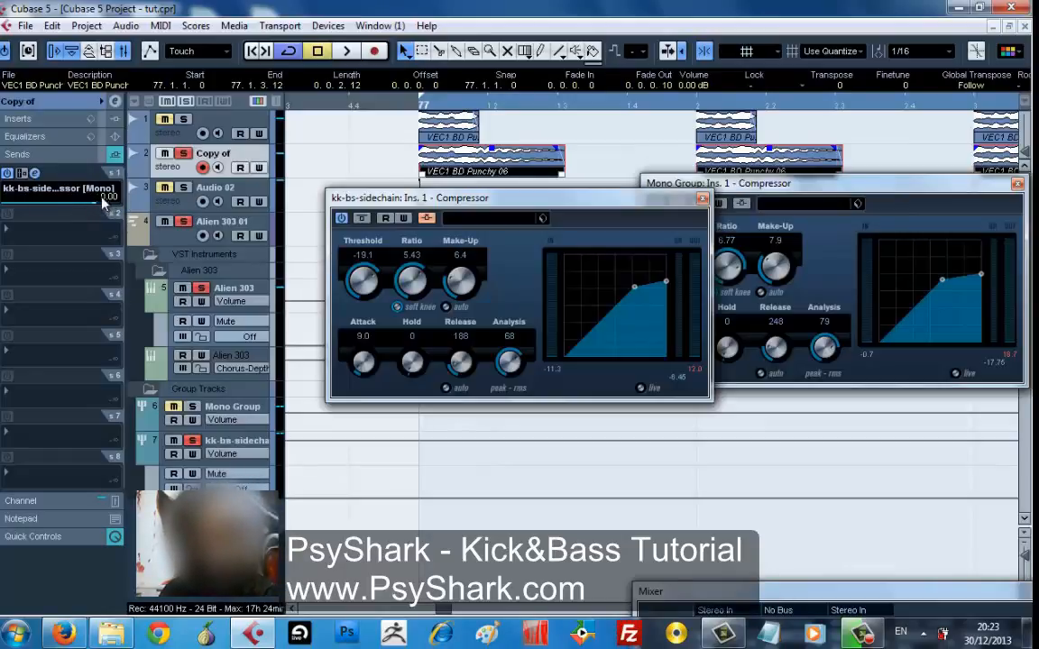
key(space)
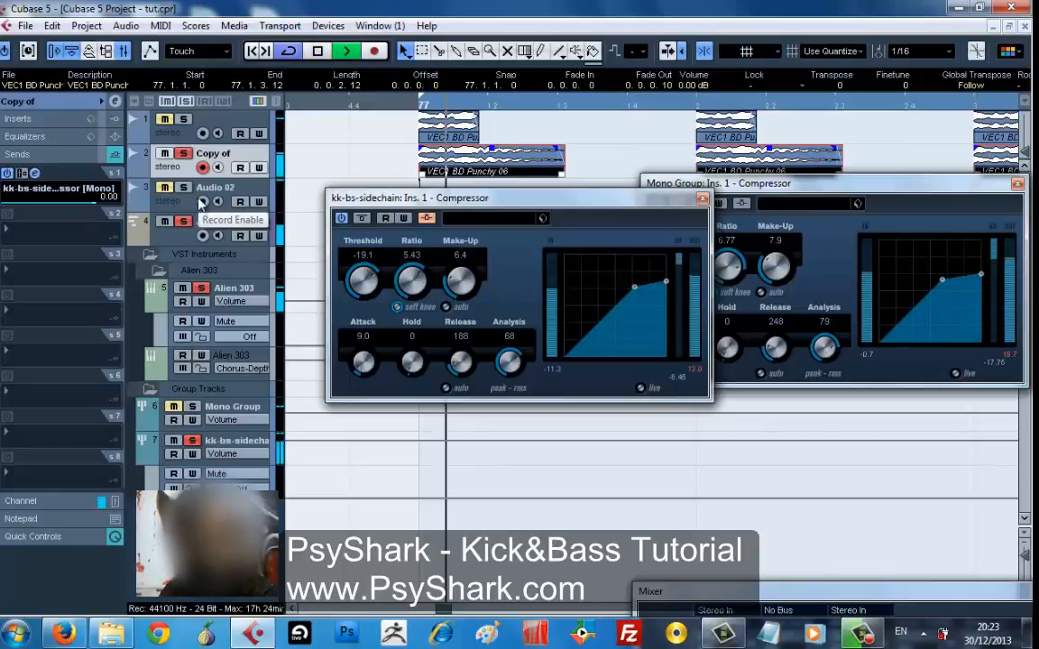
- Move the kk-bs-sidechain Compressor clear of the bass part and set its threshold to -46.4 and ratio to 3.30
drag(419, 199, 487, 340)
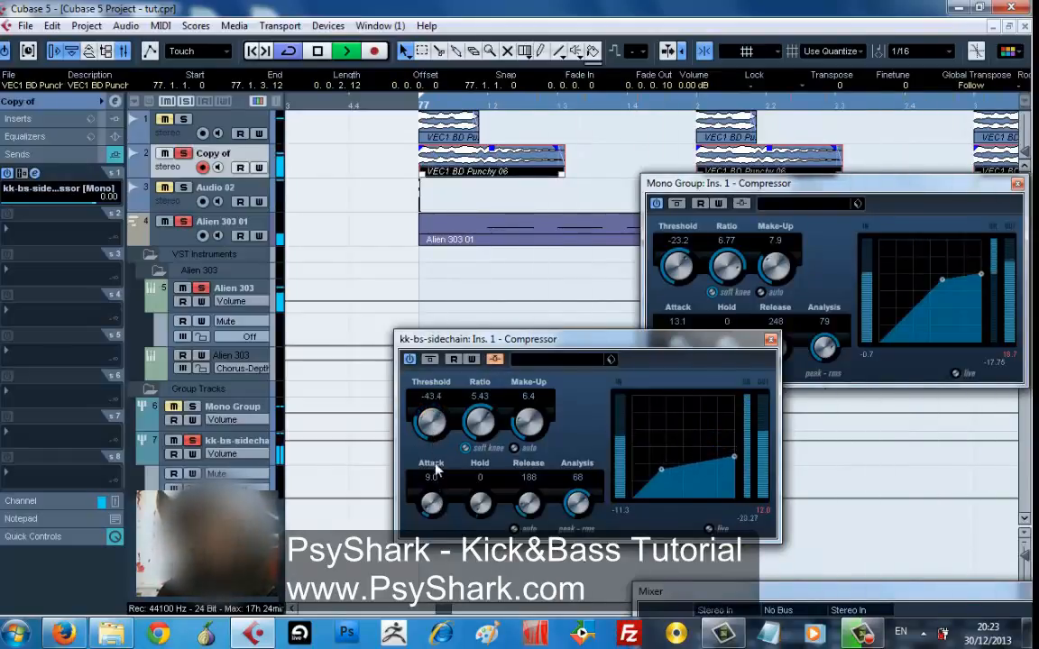
mouse_move(429, 437)
mouse_down()
mouse_move(434, 340)
mouse_move(430, 456)
mouse_move(440, 453)
mouse_up()
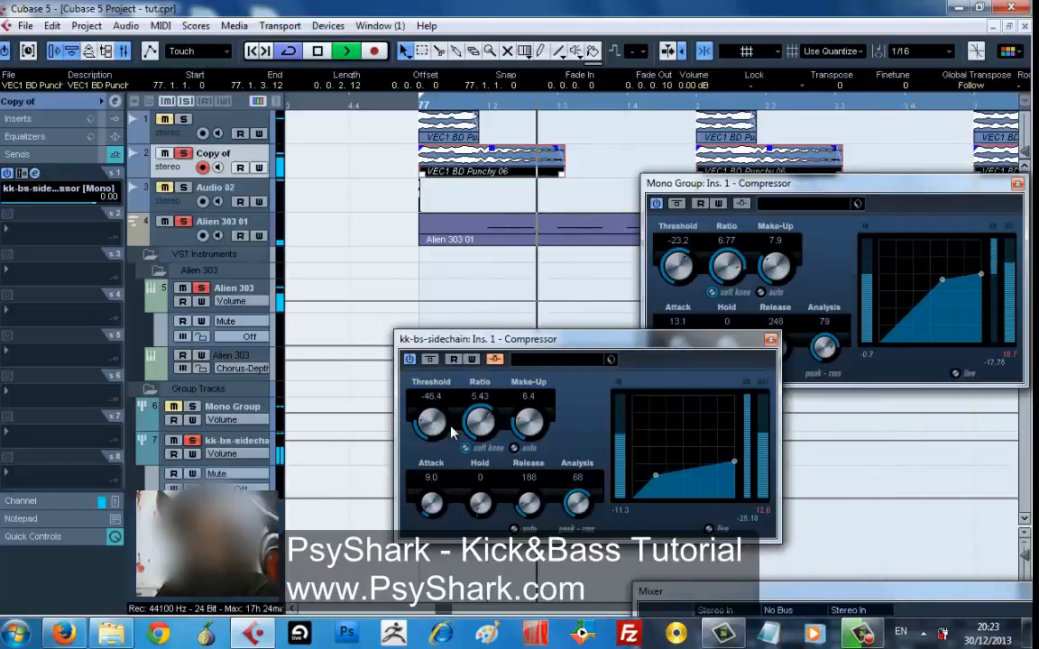
drag(479, 421, 479, 448)
key(space)
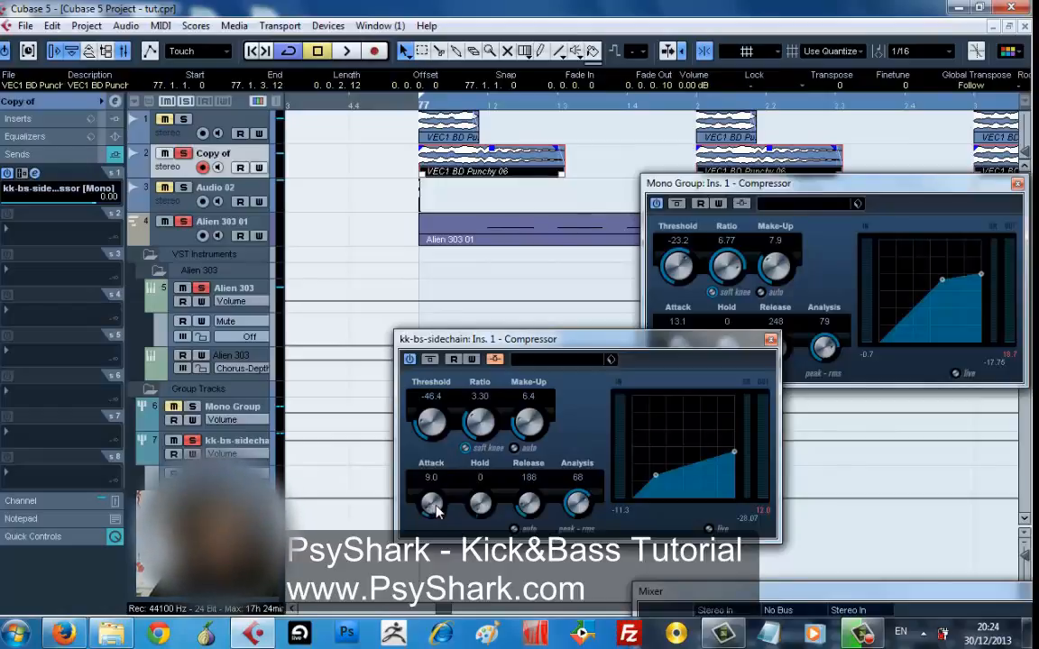
- During playback, set the kk-bs-sidechain Compressor's attack to 11.5, release to 124 and analysis to 0
key(space)
drag(438, 511, 472, 470)
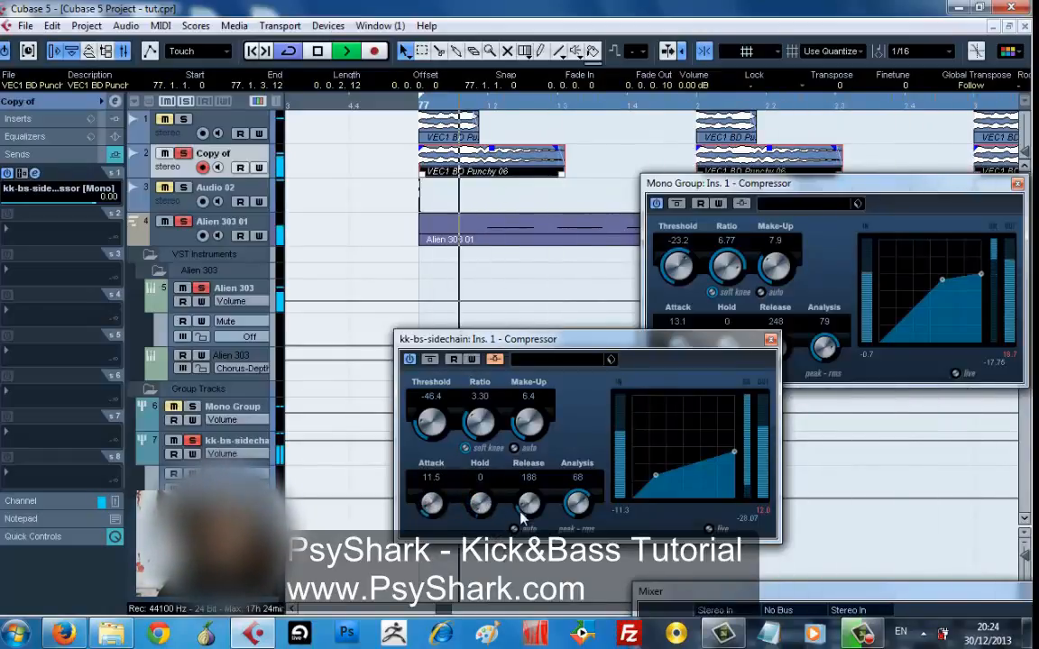
drag(521, 514, 583, 559)
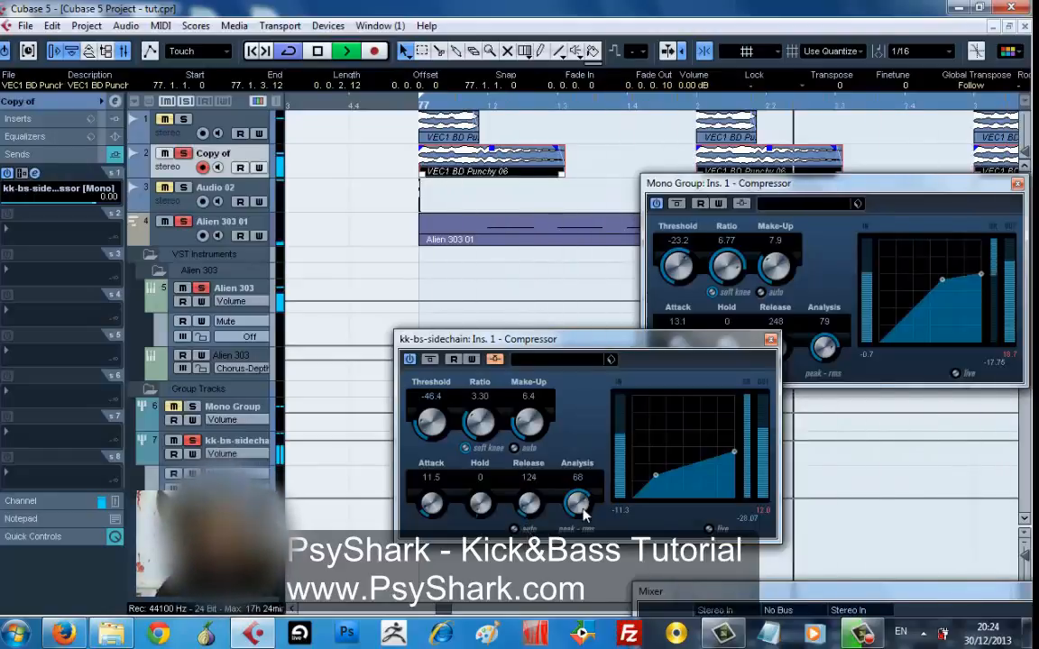
mouse_move(578, 502)
mouse_down()
mouse_move(578, 477)
mouse_move(577, 514)
mouse_up()
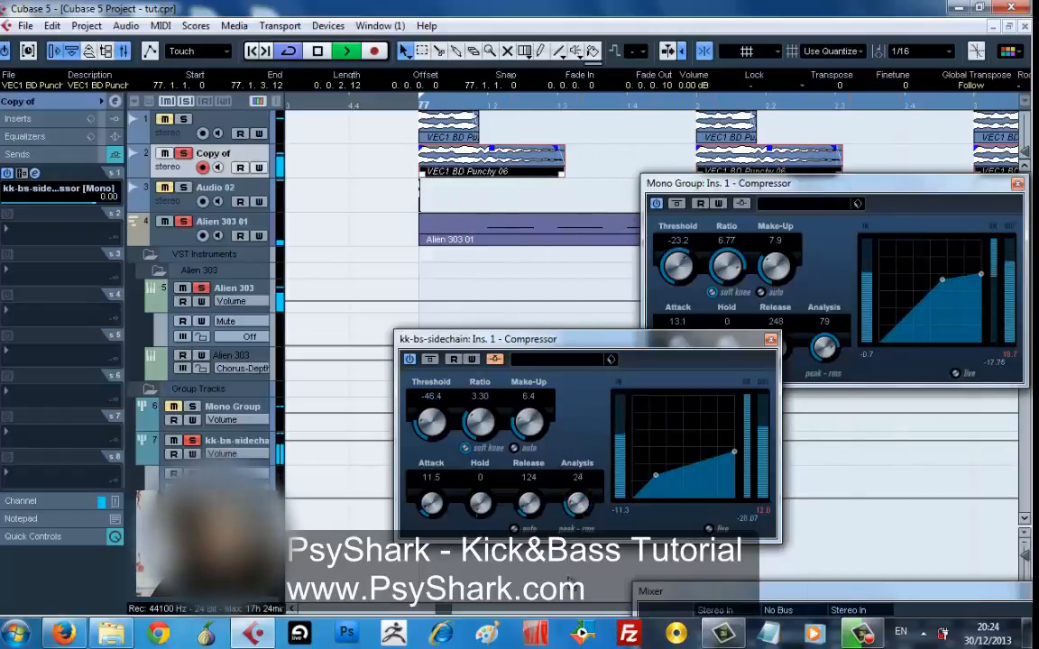
- Set the kk-bs-sidechain Compressor's threshold to -50.6 and its manual make-up gain to 11.5
click(428, 433)
drag(427, 433, 469, 435)
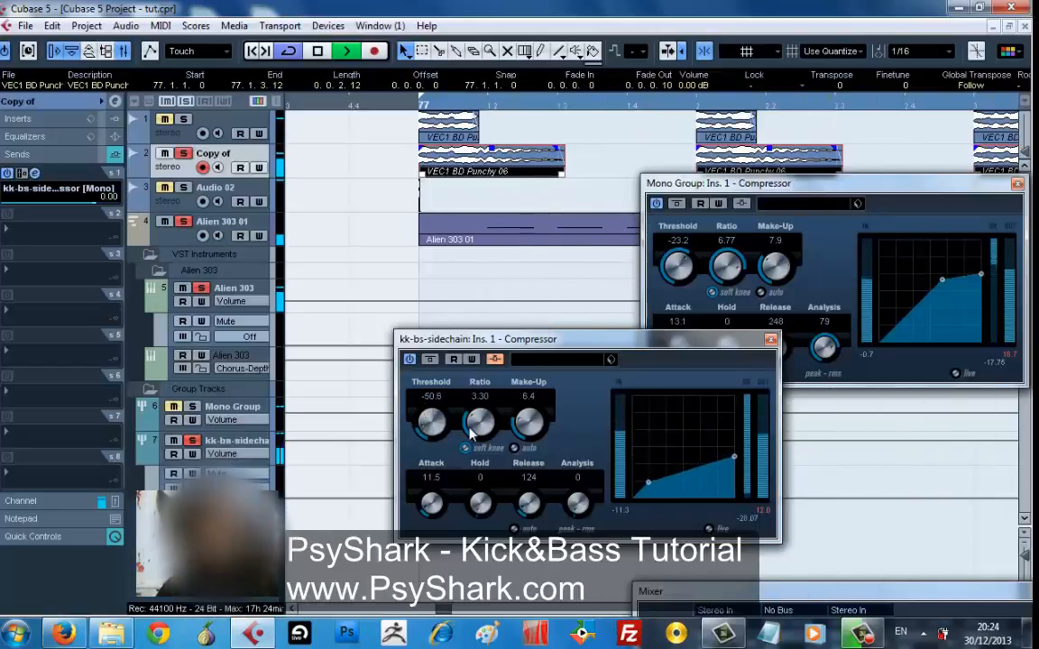
click(513, 449)
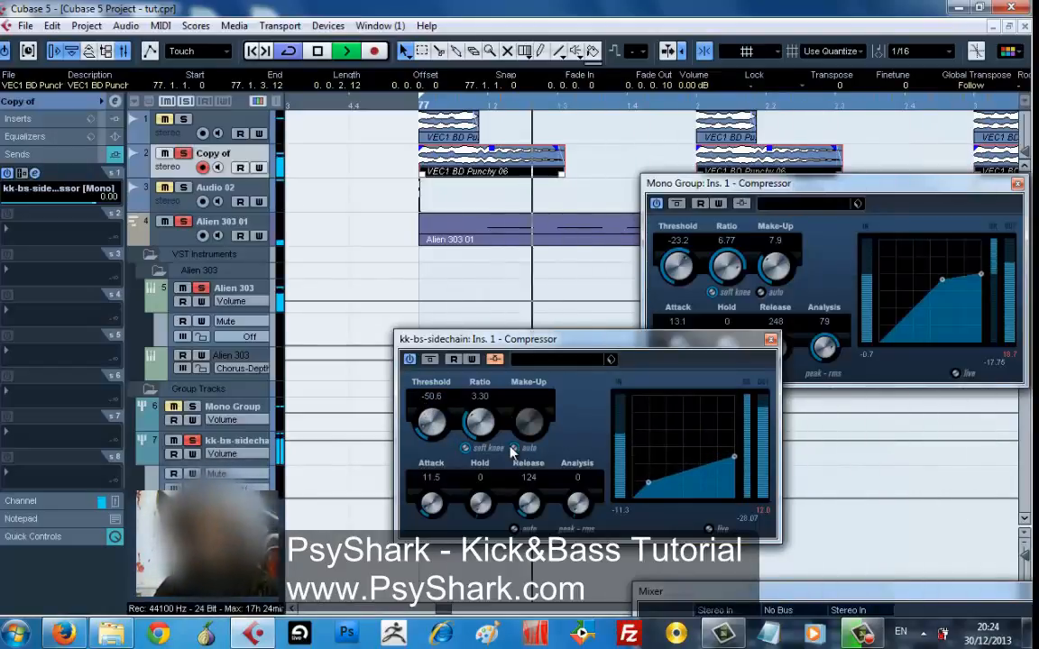
click(513, 448)
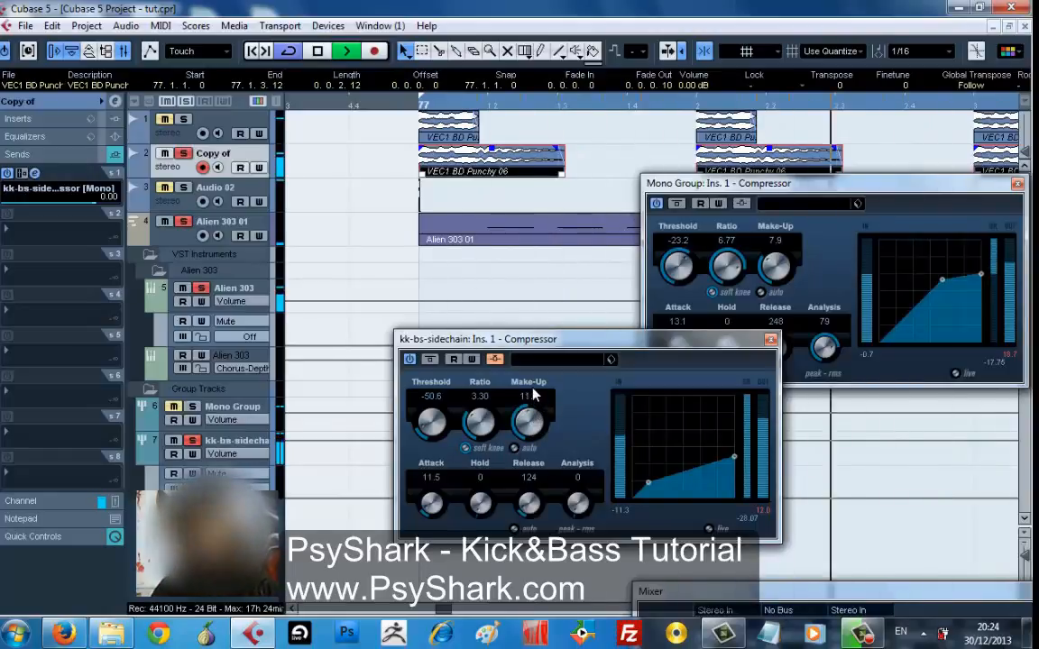
click(879, 586)
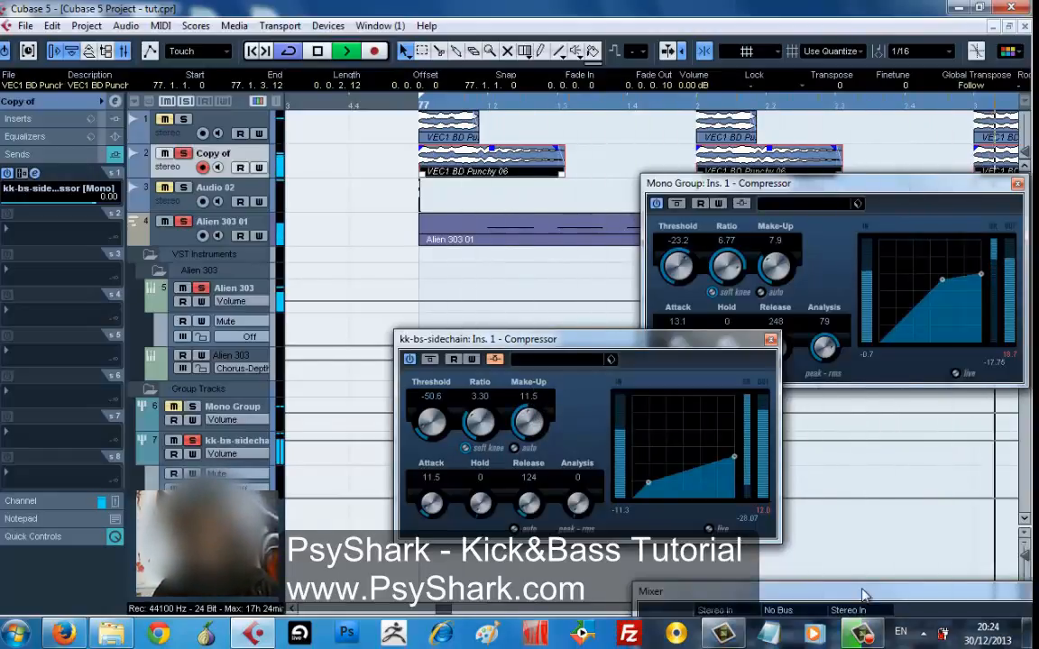
key(F3)
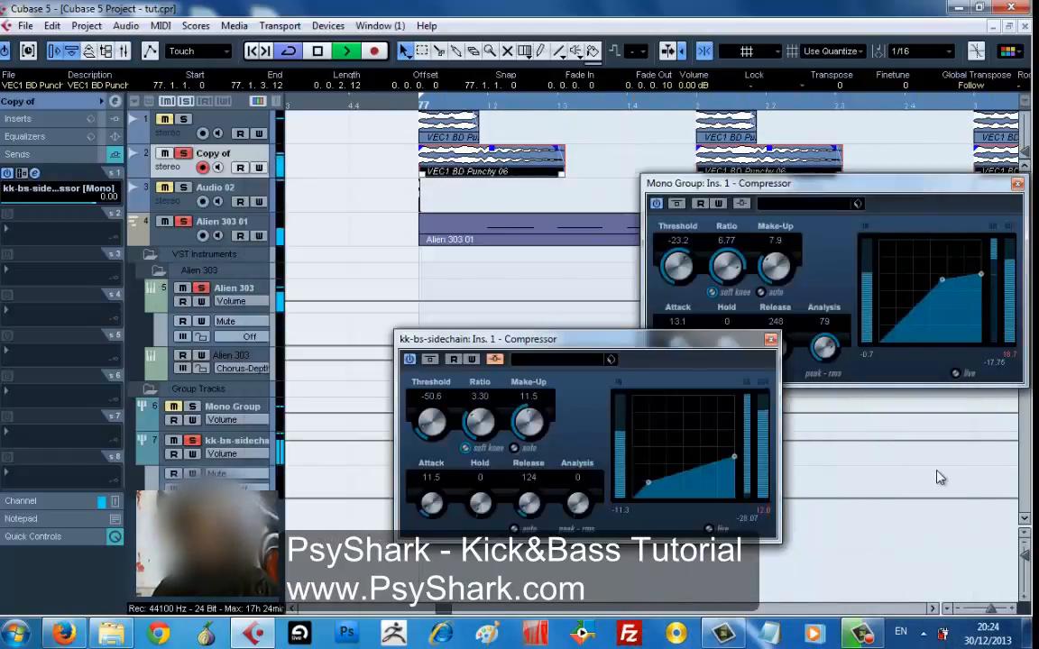
key(F3)
- Set the kk-bs-sidechain Compressor's ratio to 6.20 and threshold to -37.1, and check the output level in the mixer
drag(478, 426, 472, 364)
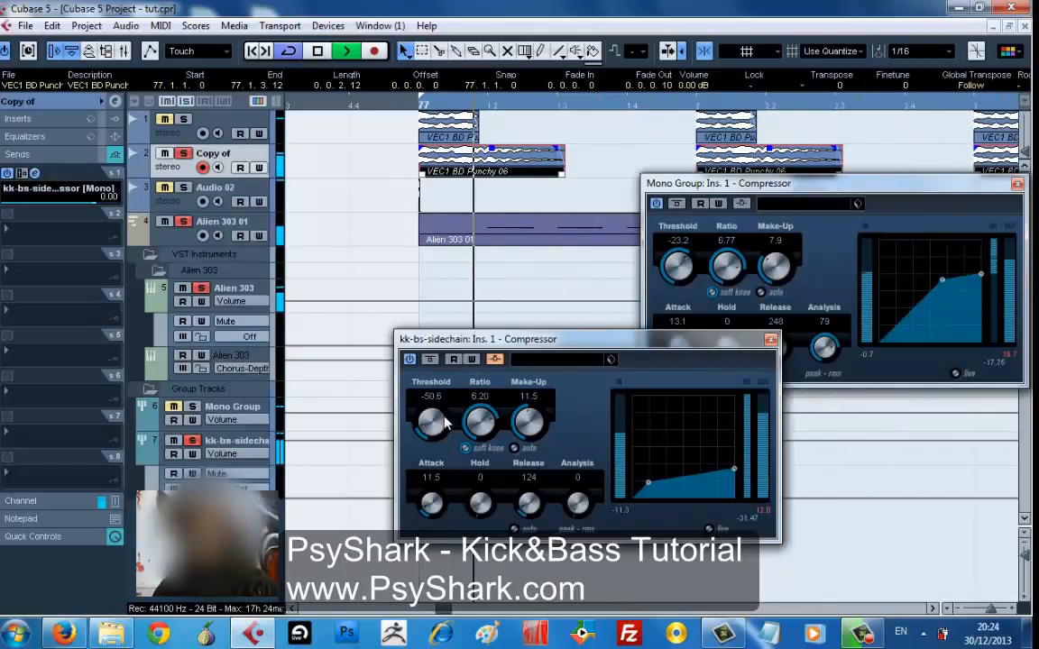
drag(442, 424, 435, 386)
key(F3)
key(F3)
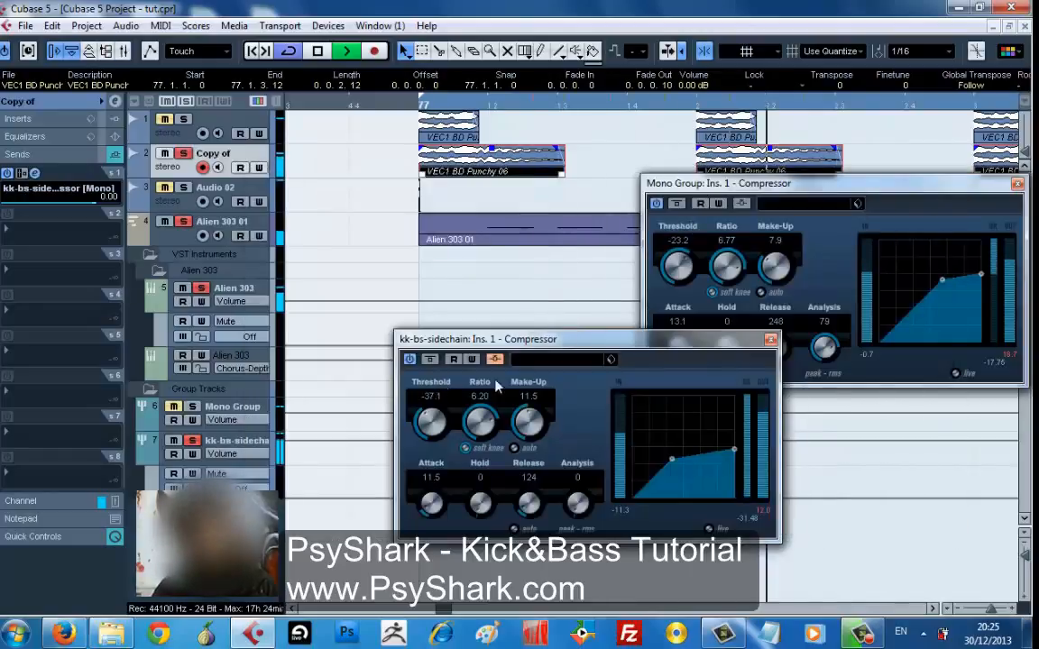
key(F3)
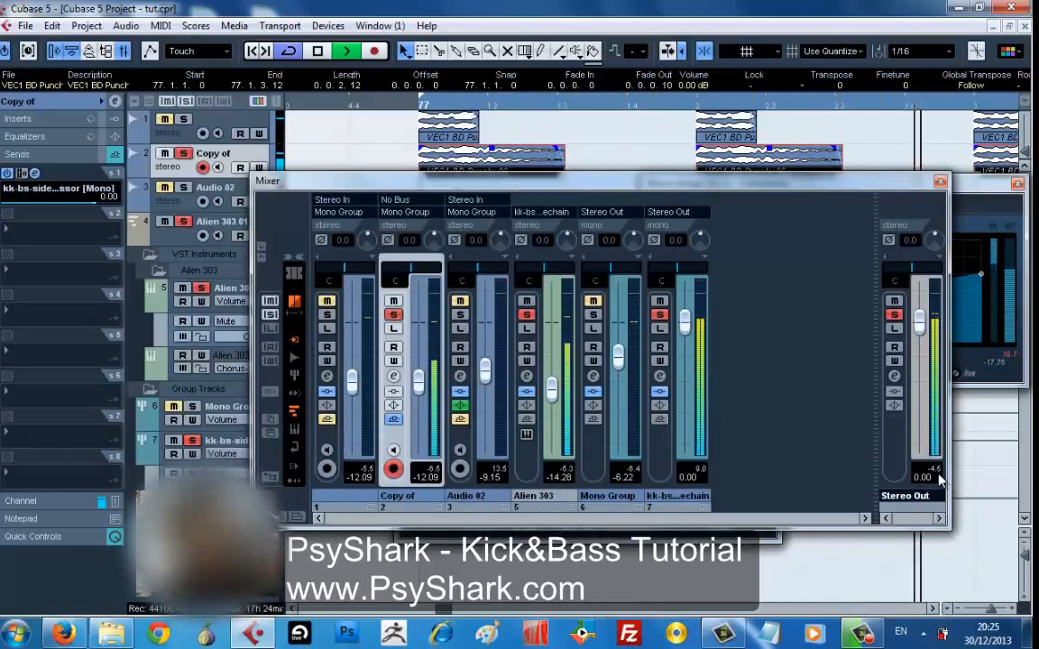
key(F3)
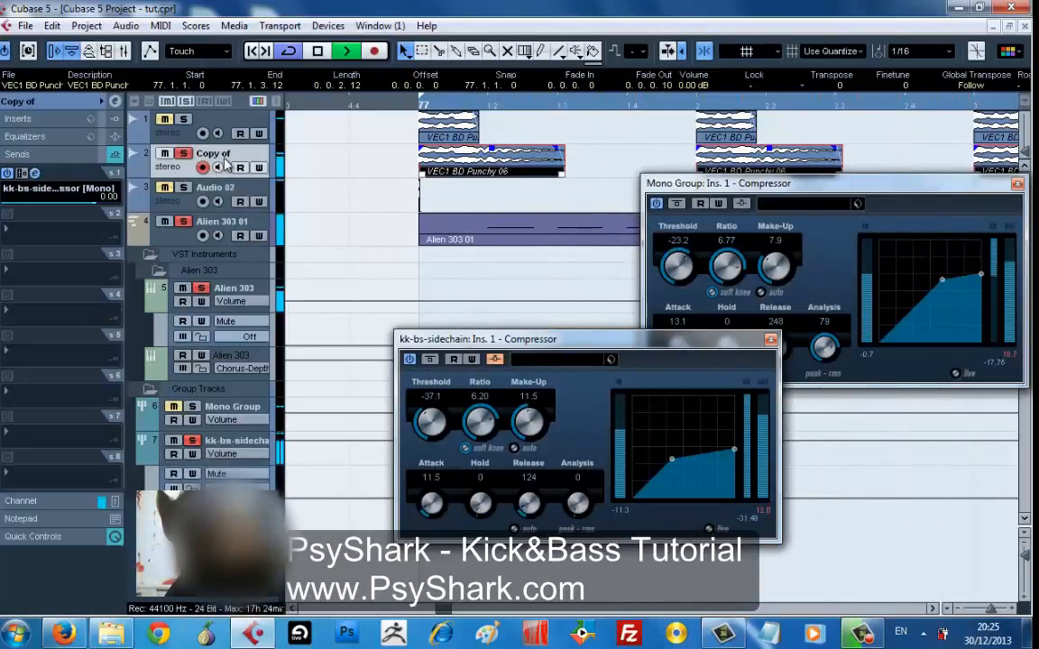
- Open the Alien 303 instrument from the Alien 303 01 track's channel settings and lower its volume slightly
click(238, 229)
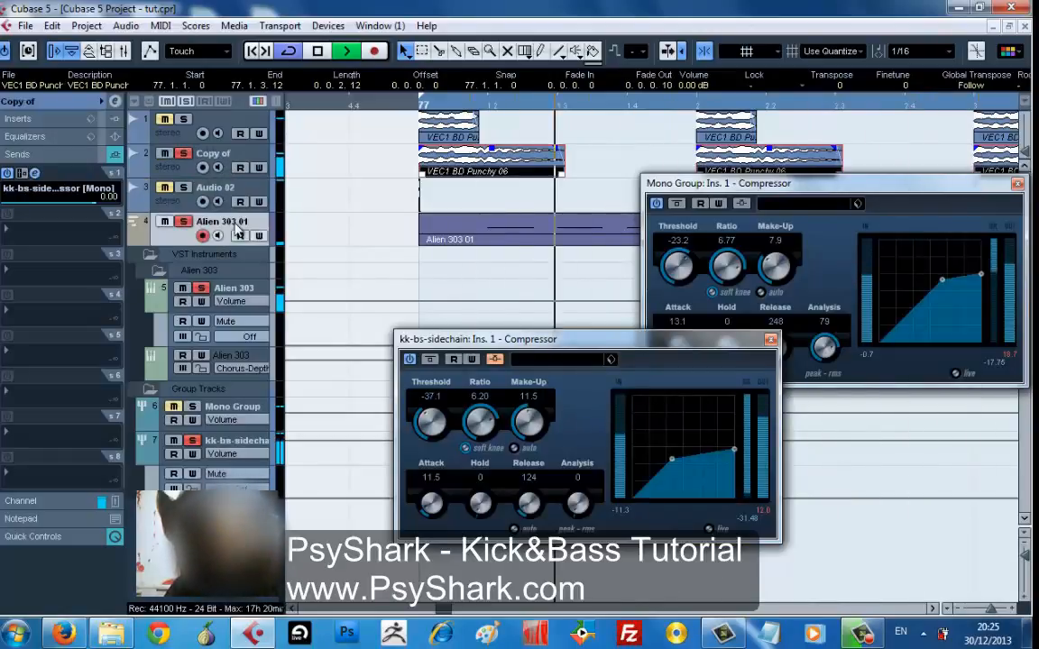
click(115, 102)
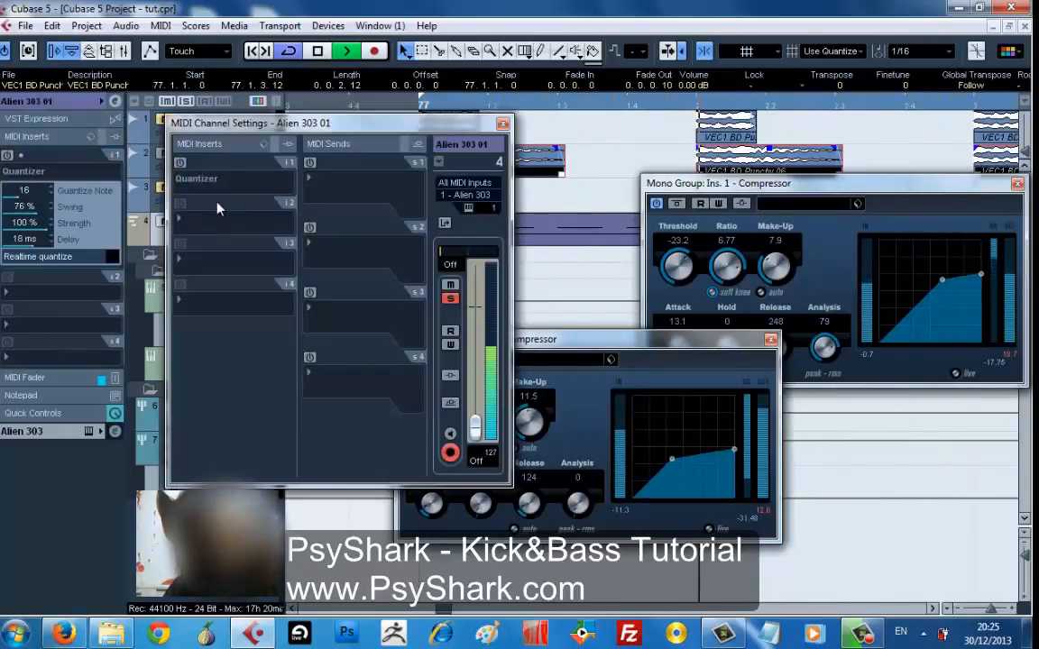
key(F3)
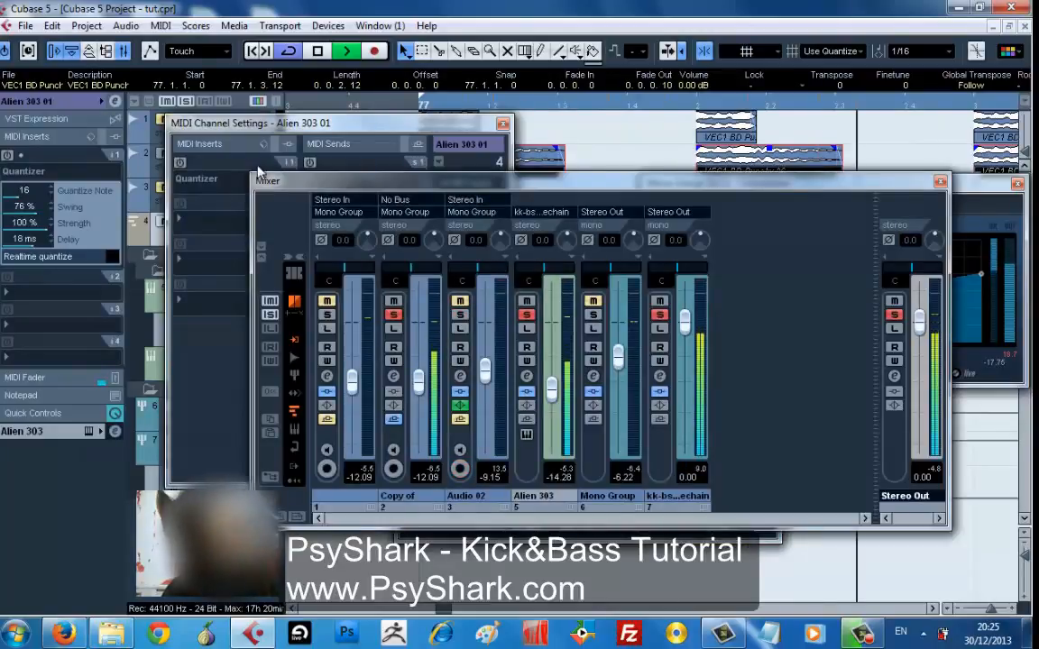
key(F3)
click(470, 209)
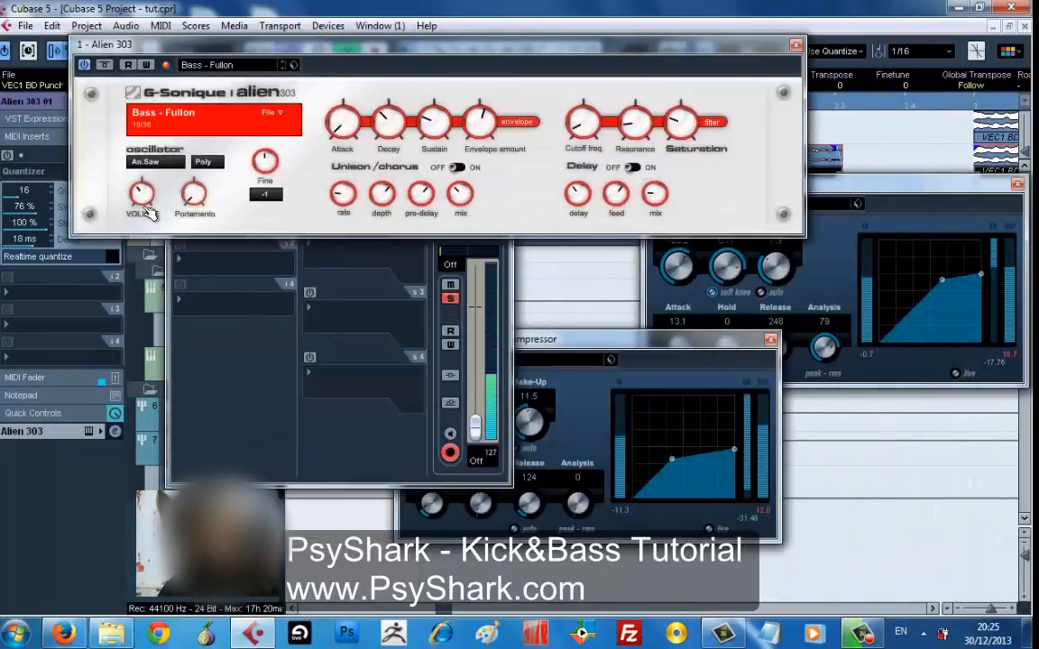
drag(148, 206, 151, 213)
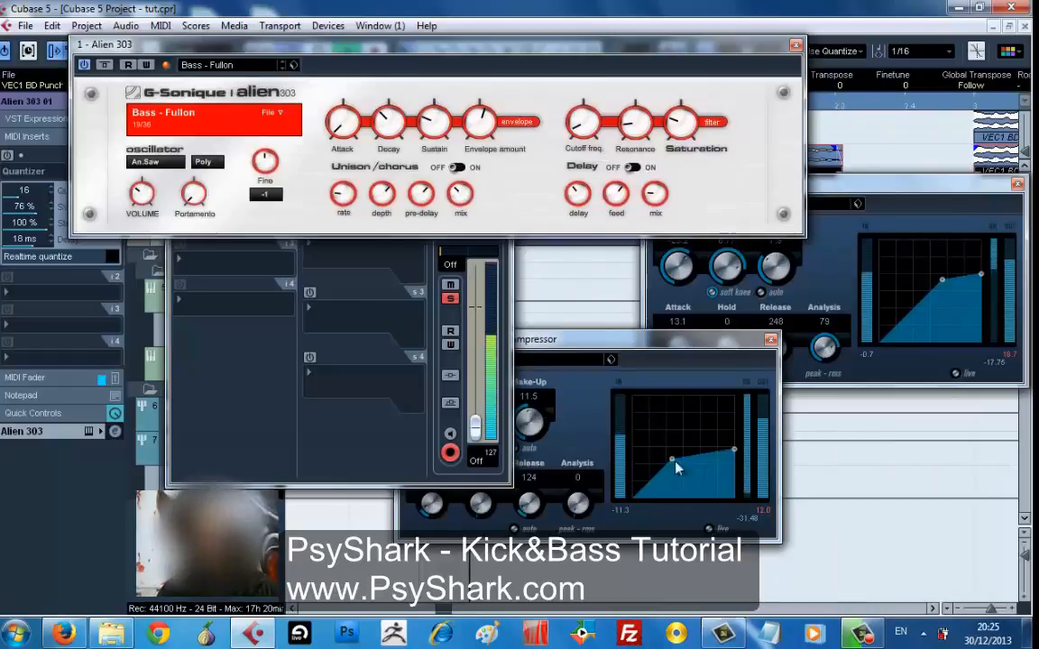
- Lower the Alien 303's volume further against the Stereo Out peak in the mixer, and close the instrument
click(350, 432)
key(F3)
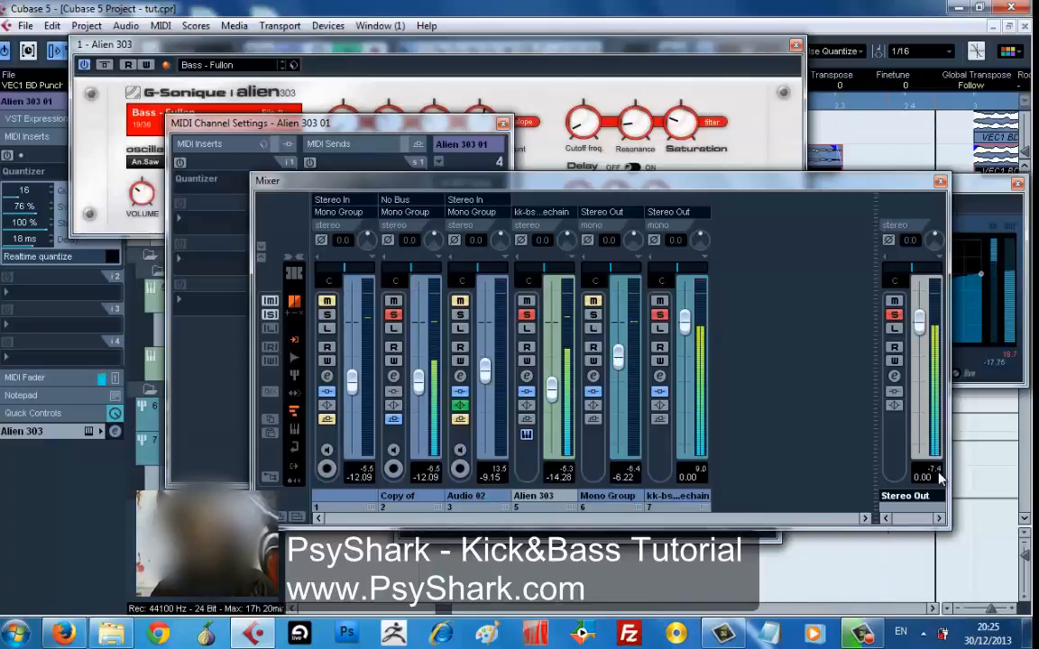
click(140, 197)
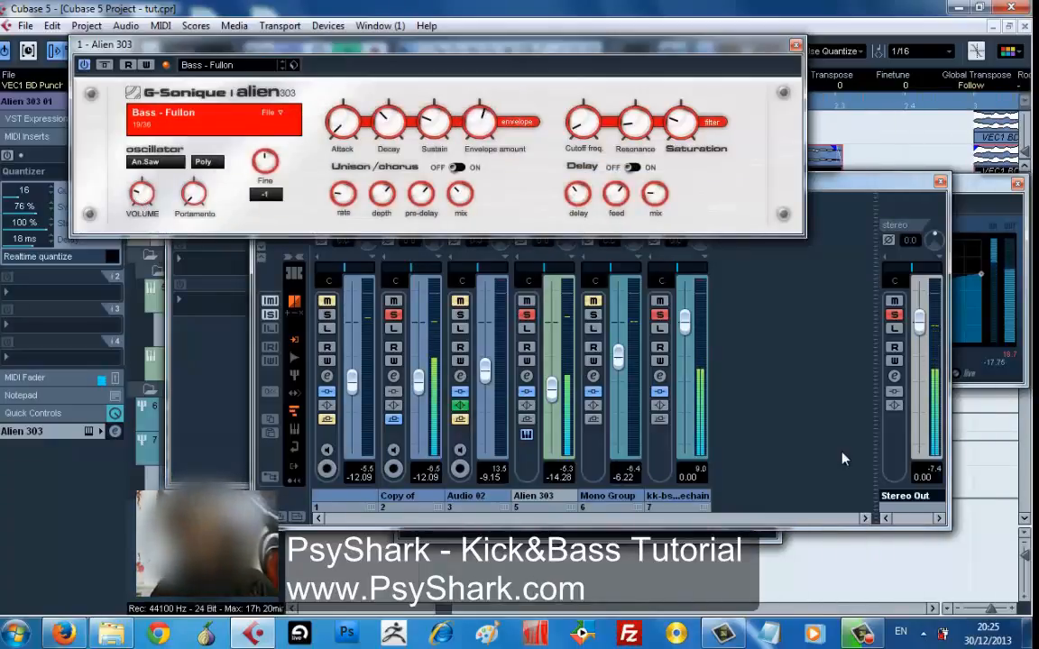
click(941, 479)
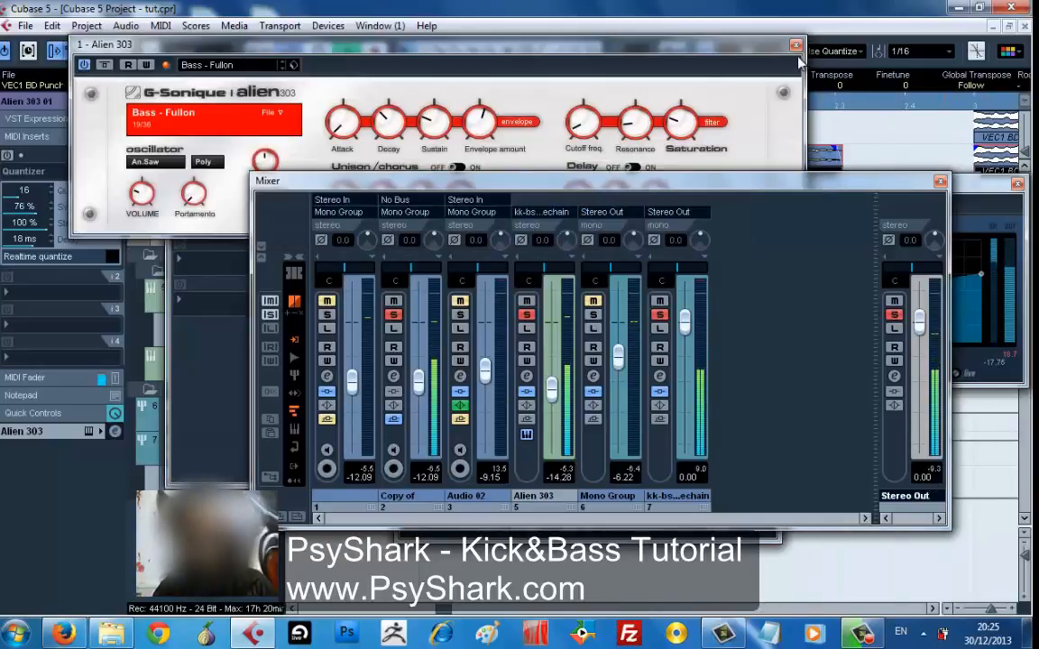
click(795, 45)
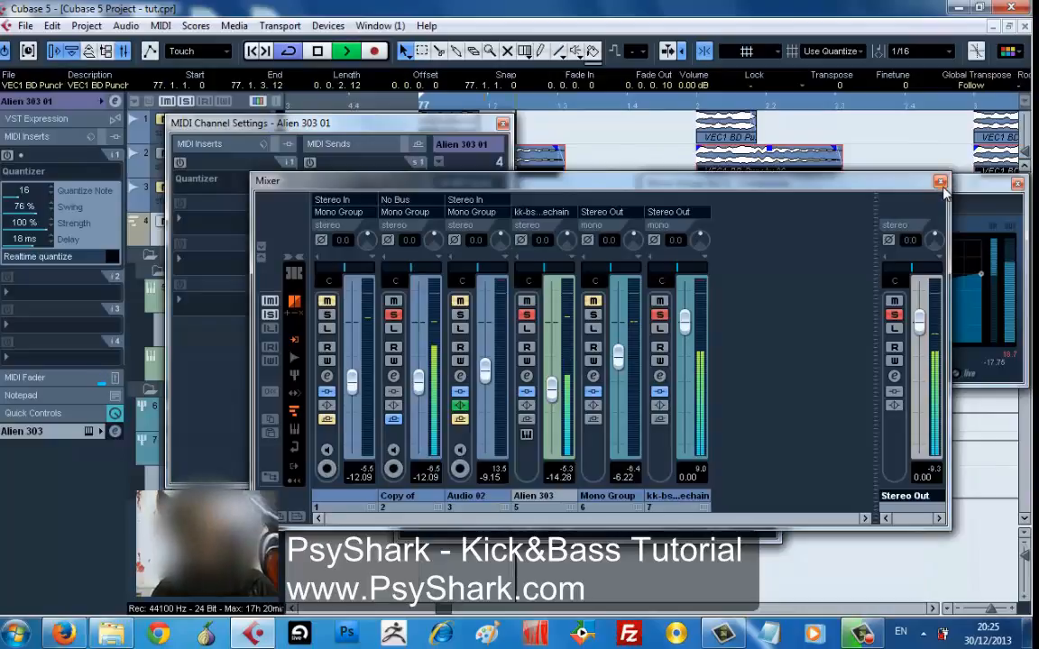
click(939, 182)
key(F3)
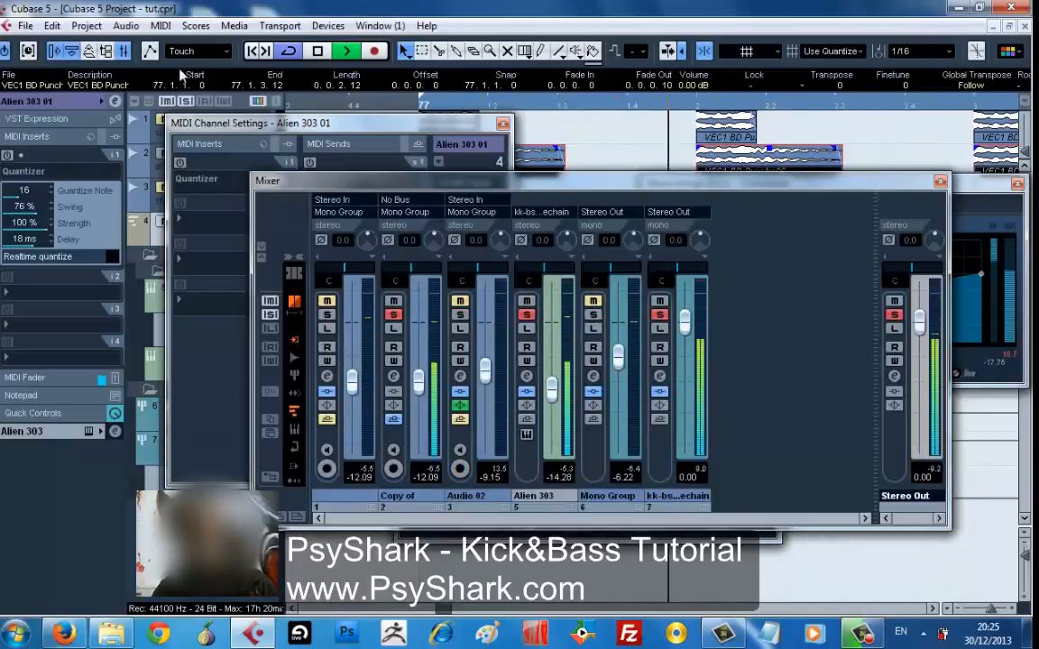
- Clear all mute and solo states in the project and close the Alien 303 01 MIDI Channel Settings
click(168, 101)
click(186, 101)
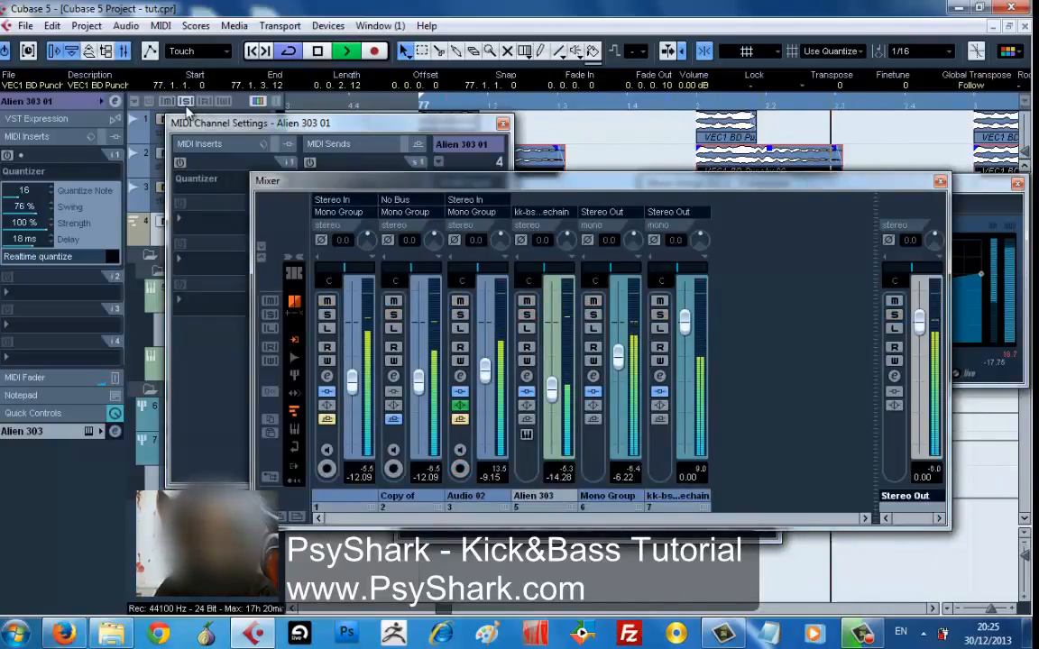
drag(200, 124, 289, 245)
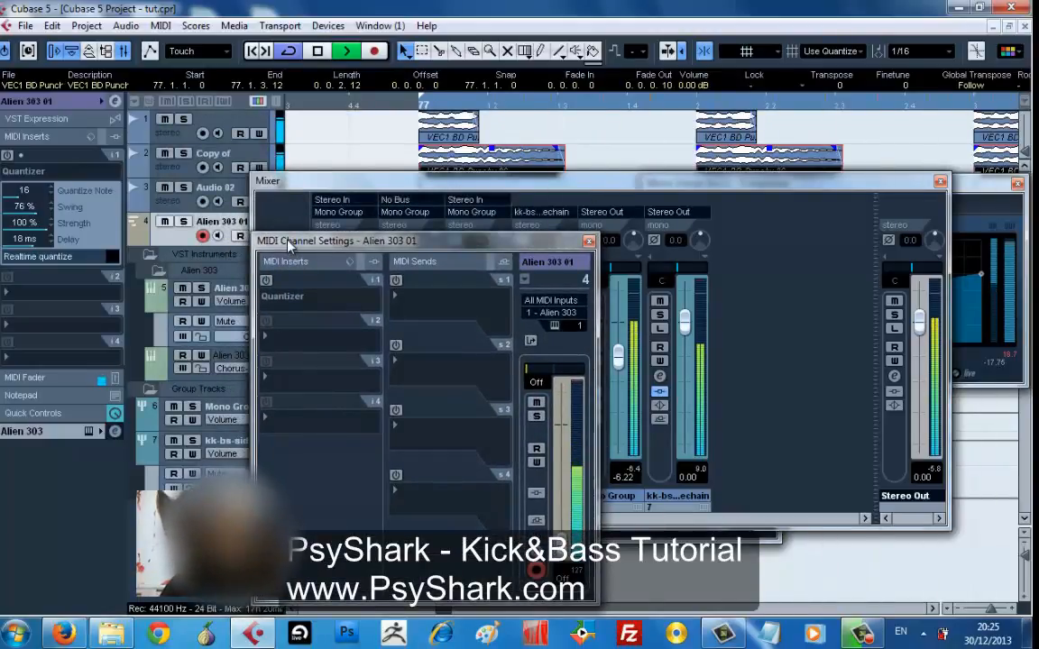
click(118, 102)
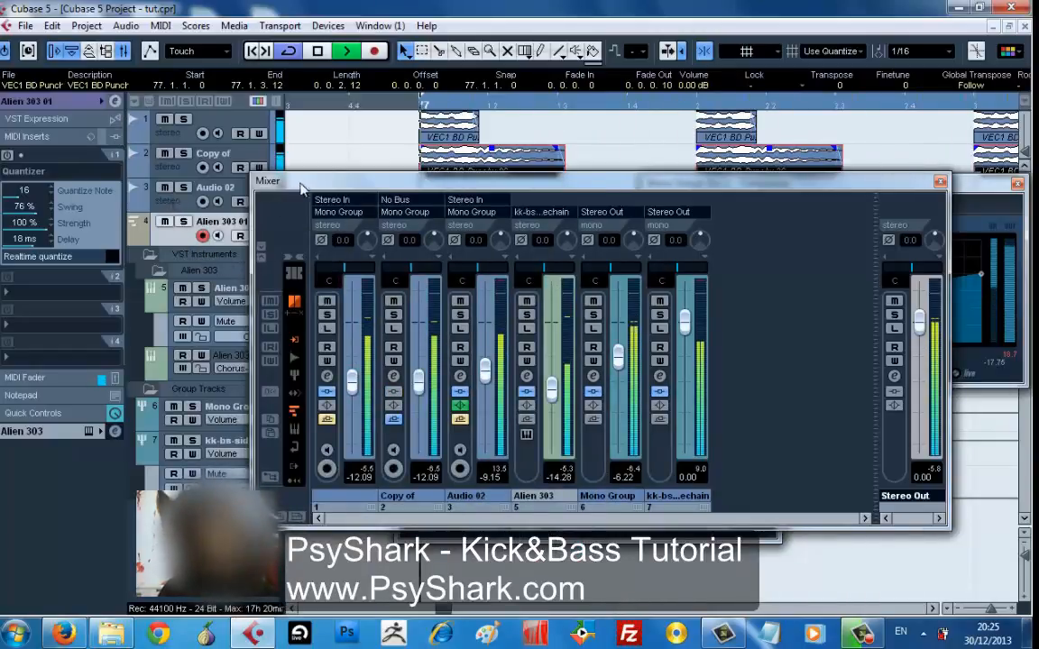
- Open the Alien 303 instrument from the Alien 303 01 track, adjust its envelope amount, and close the instrument
click(80, 103)
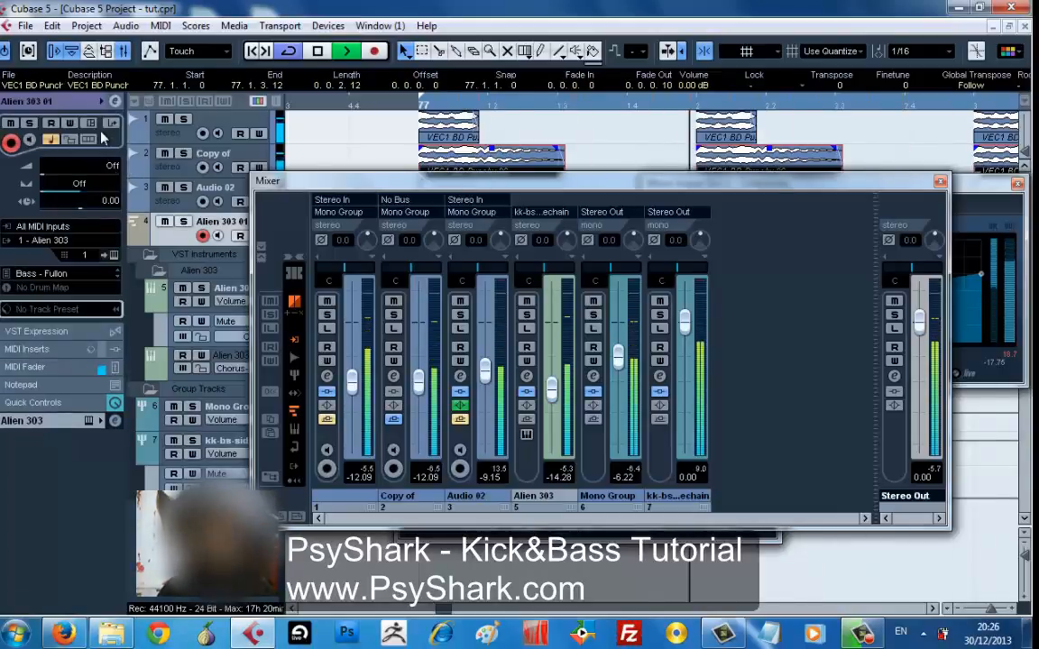
click(113, 254)
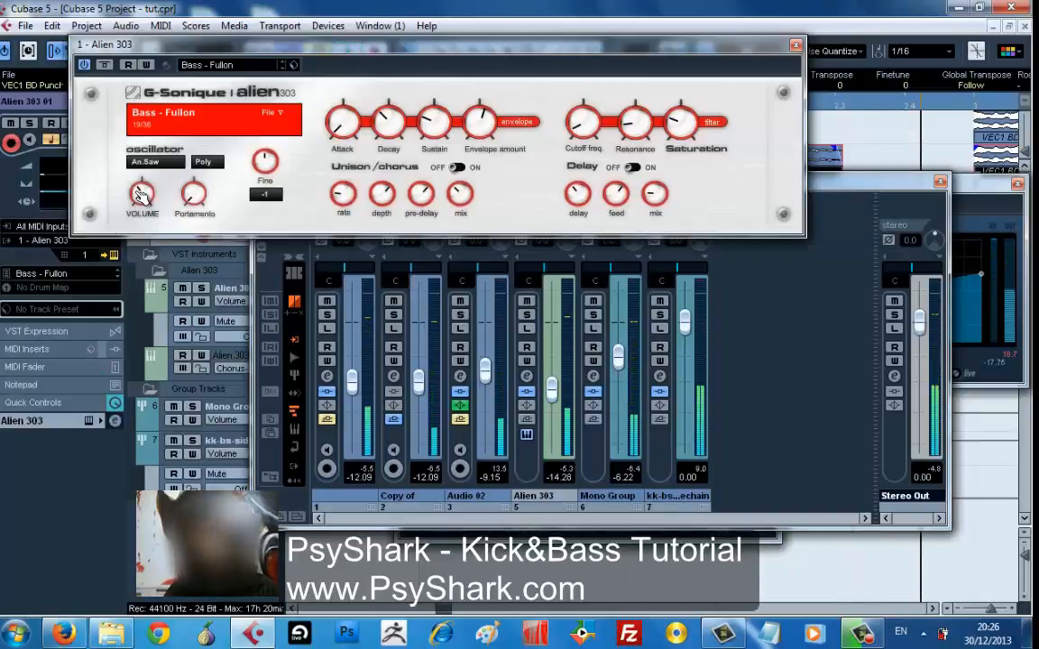
click(864, 634)
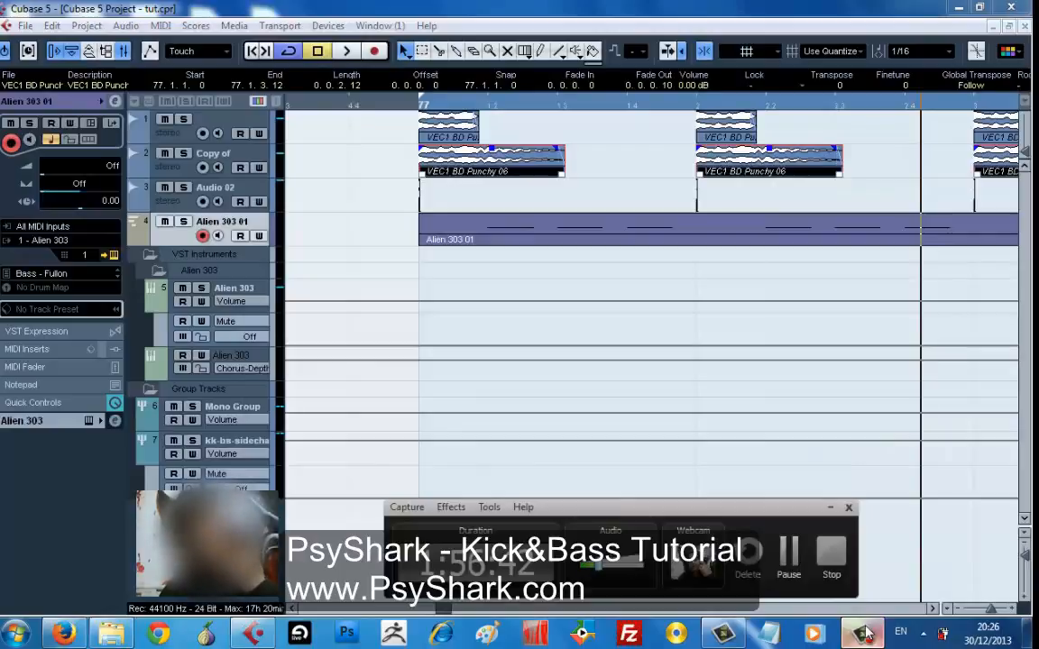
click(864, 634)
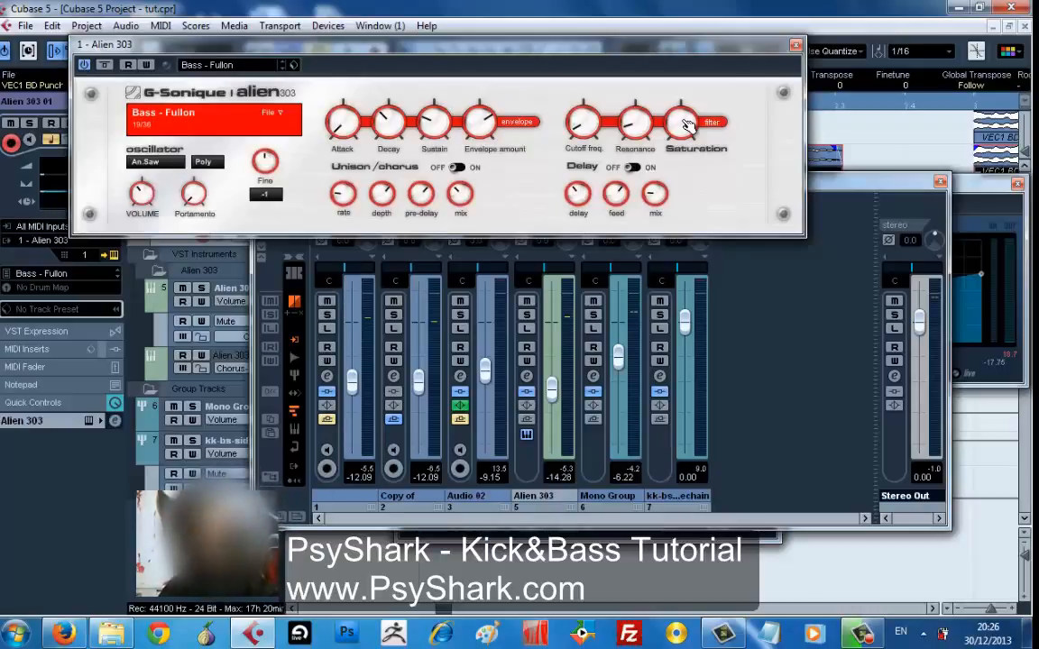
click(796, 45)
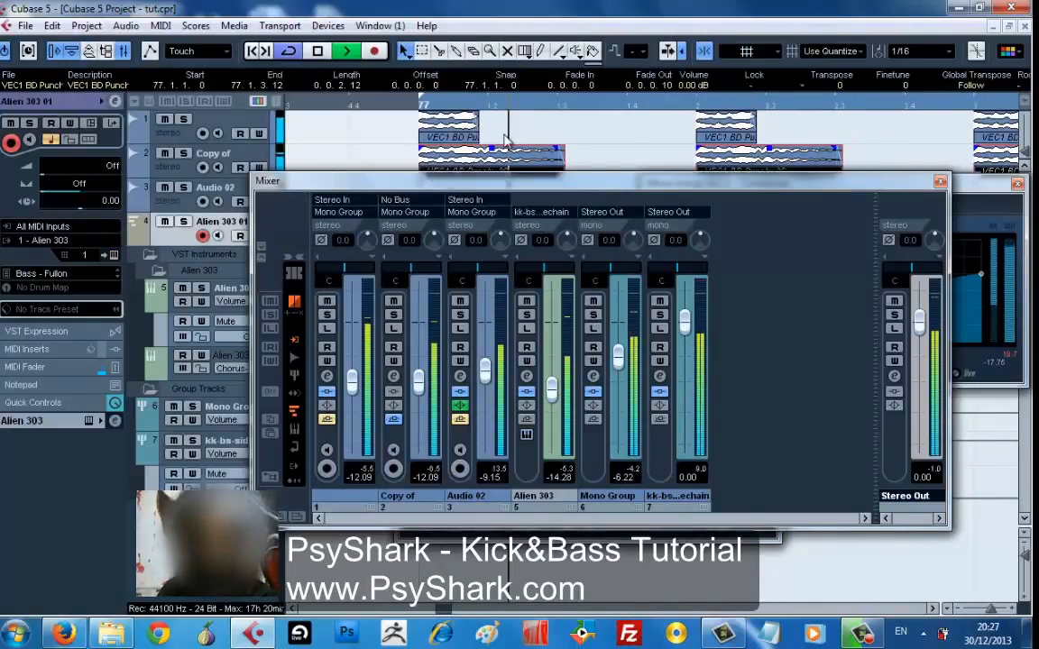
- Close the mixer and bypass the Mono Group's inserts to compare the sound without its Compressor
click(939, 182)
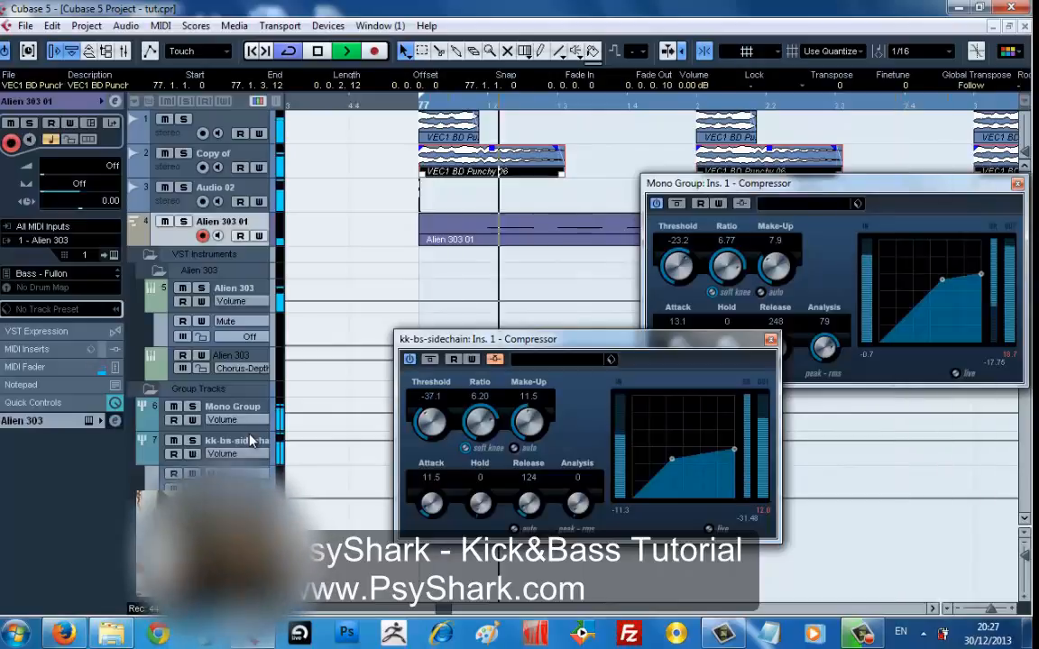
click(236, 412)
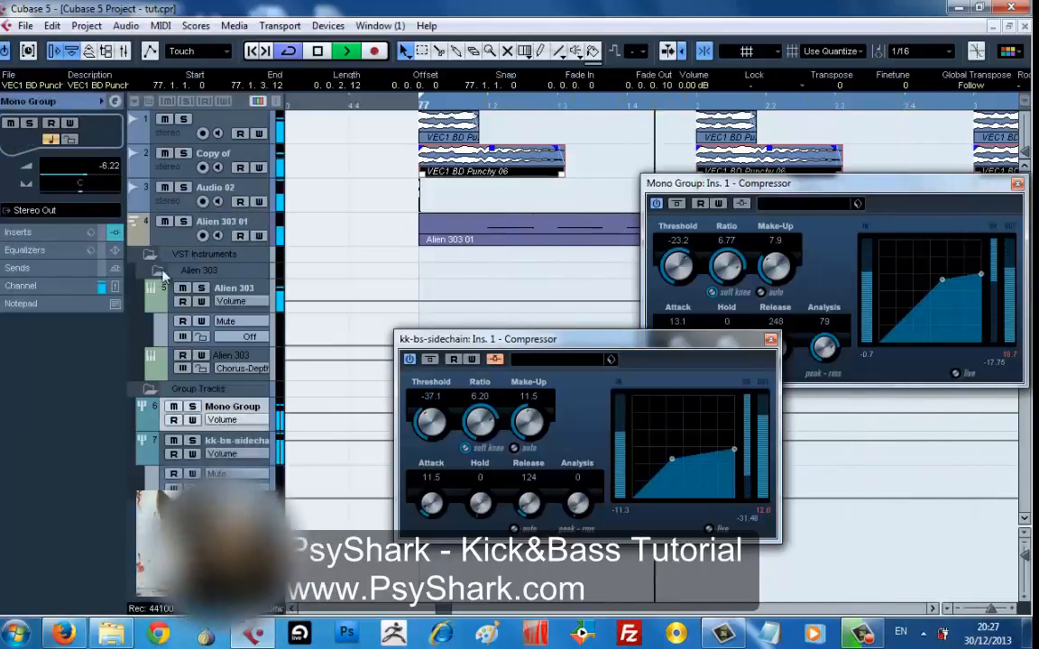
click(109, 210)
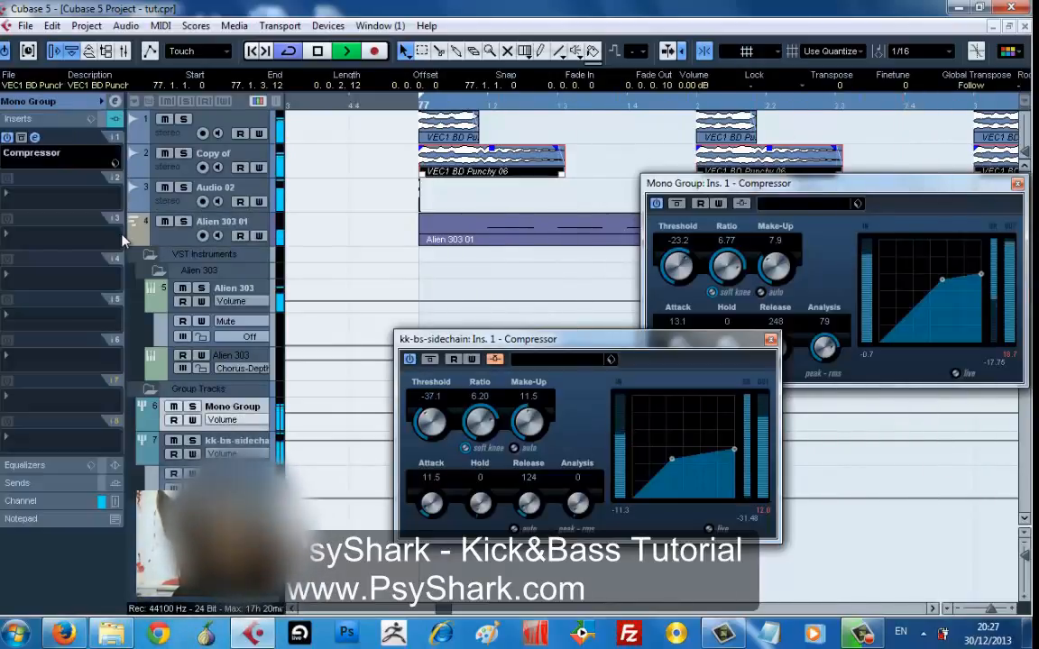
click(101, 119)
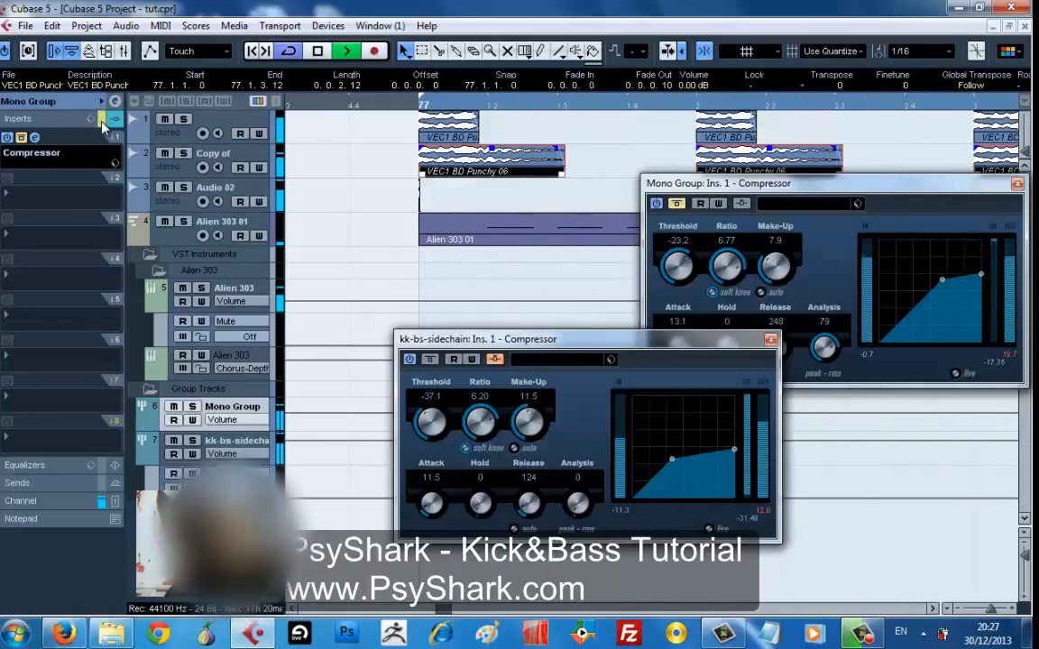
- Add an active send from the Alien 303 channel to the kk-bs-sidechain group and set its level to about -1.70 during playback
click(262, 442)
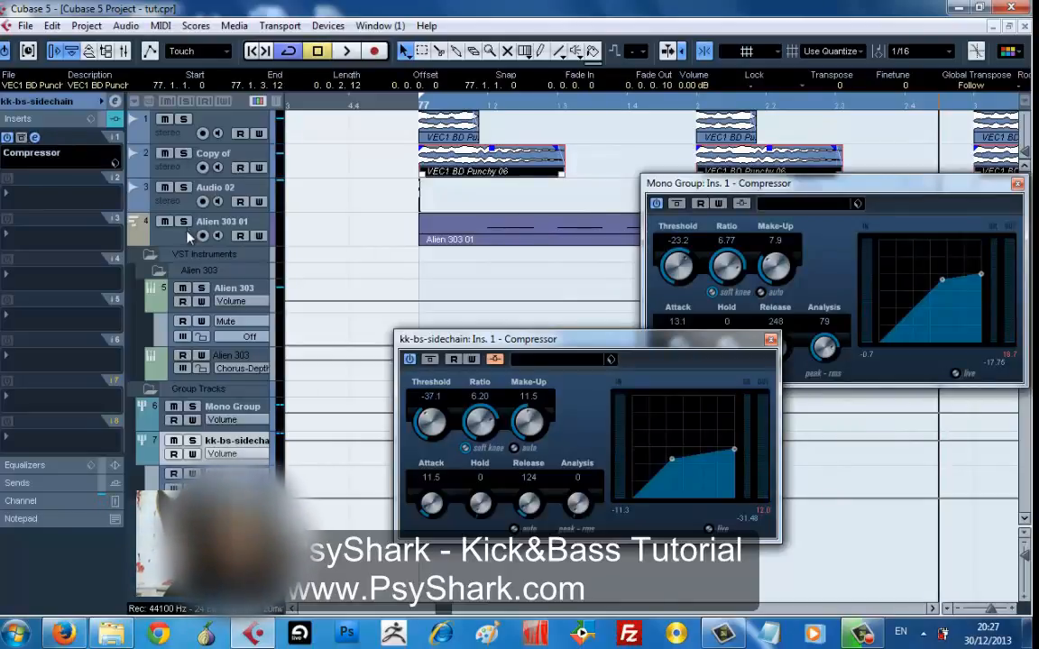
click(158, 290)
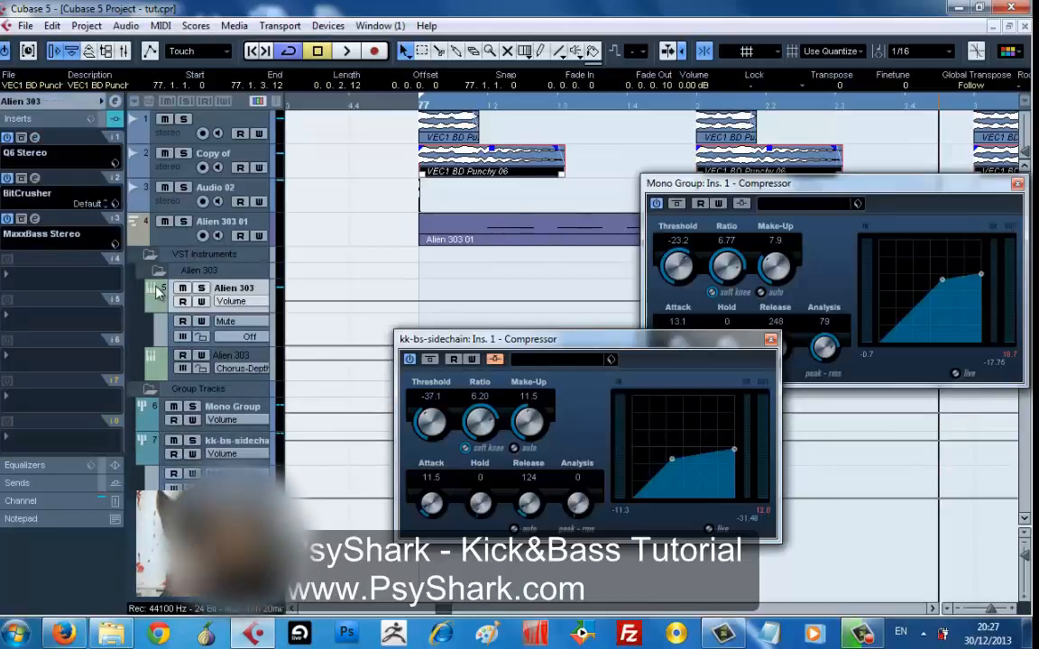
click(113, 119)
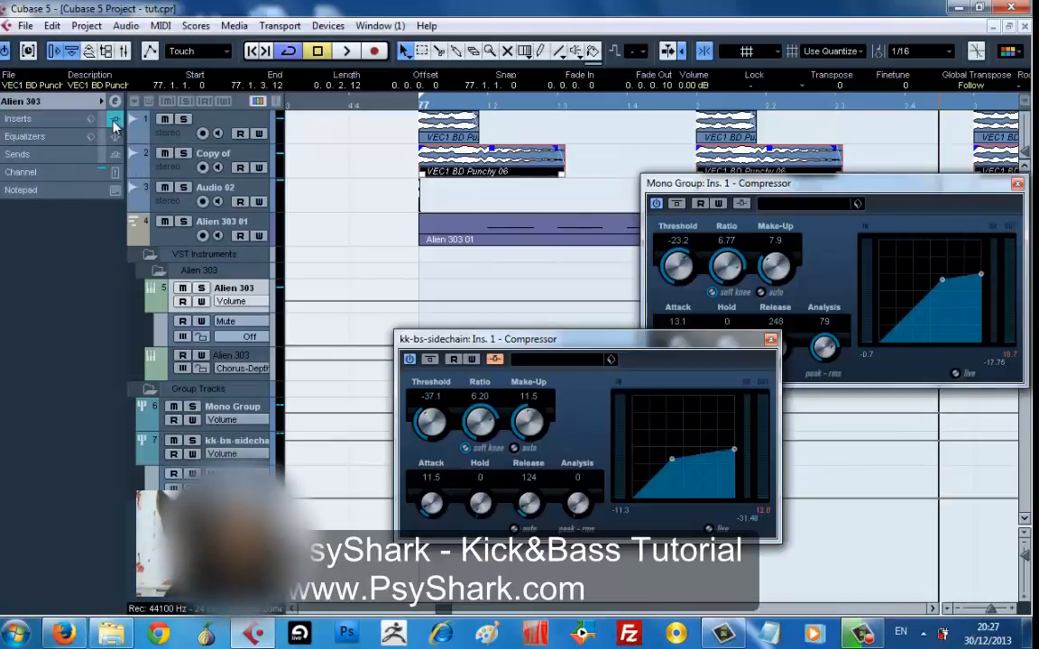
click(118, 157)
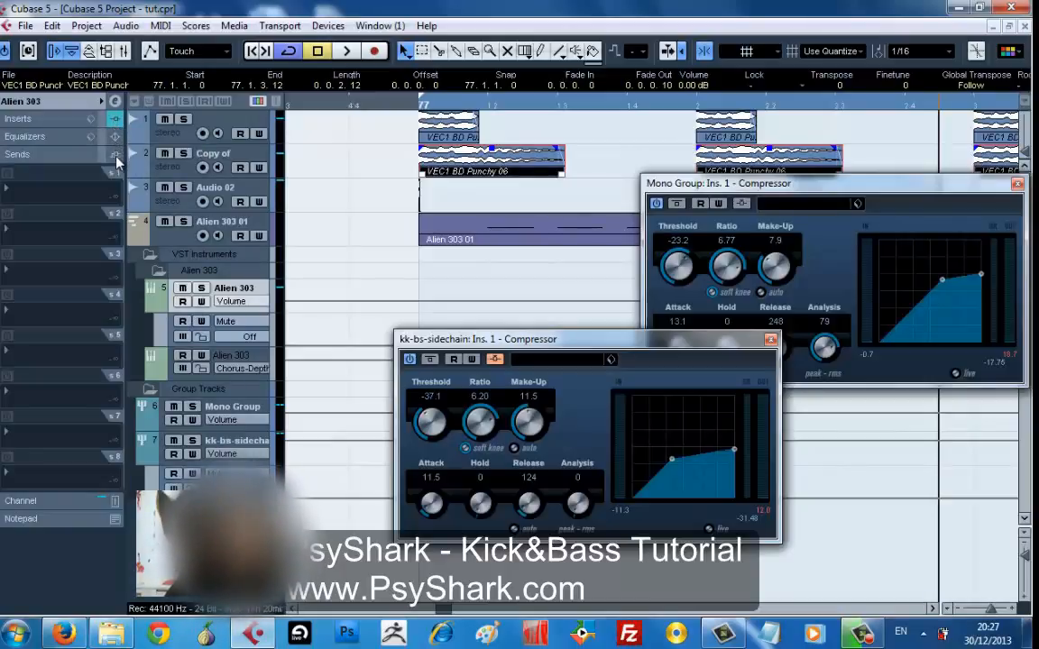
click(56, 197)
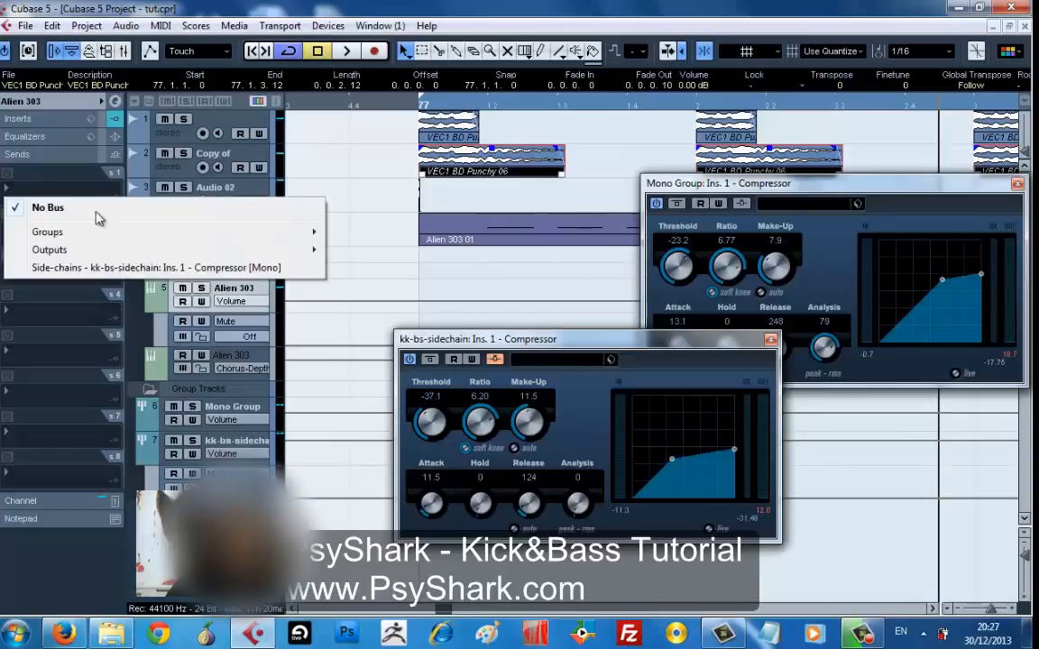
mouse_move(295, 236)
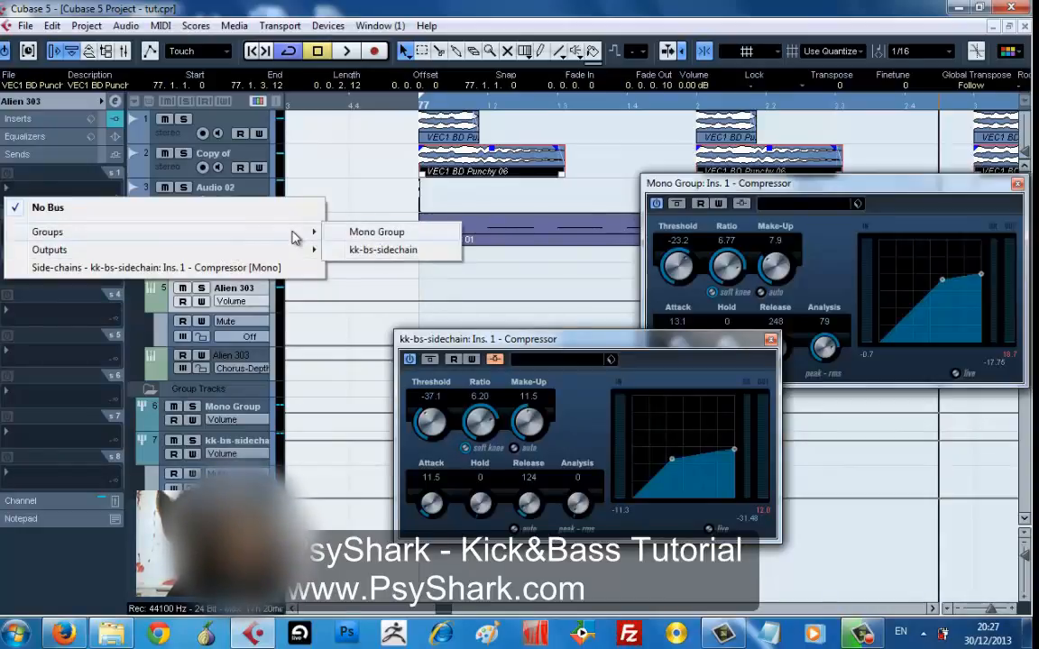
click(379, 253)
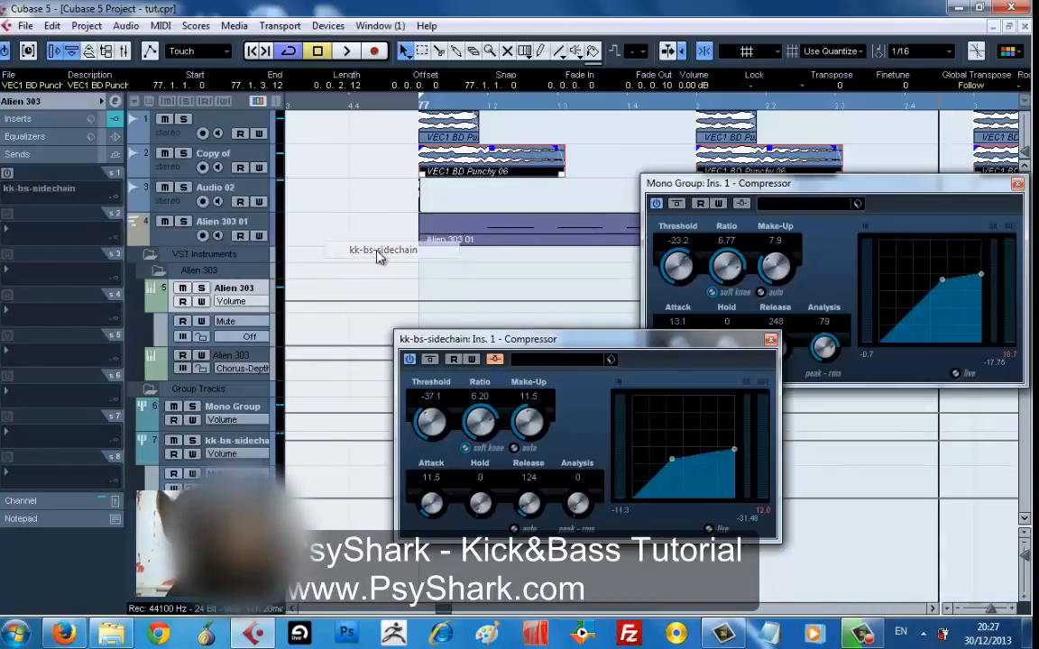
mouse_move(52, 193)
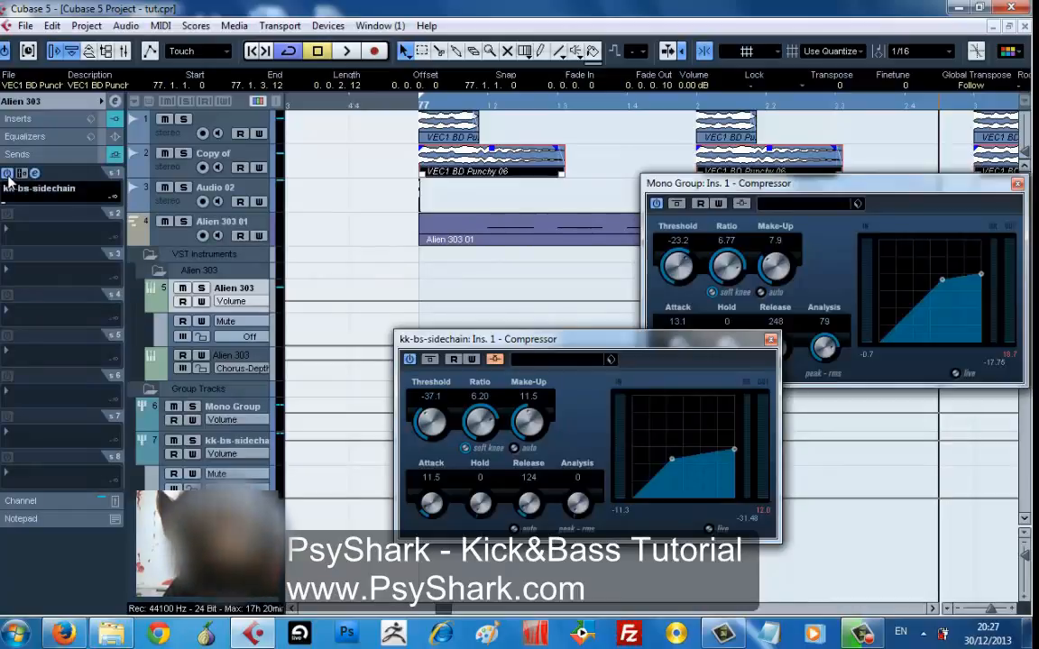
key(space)
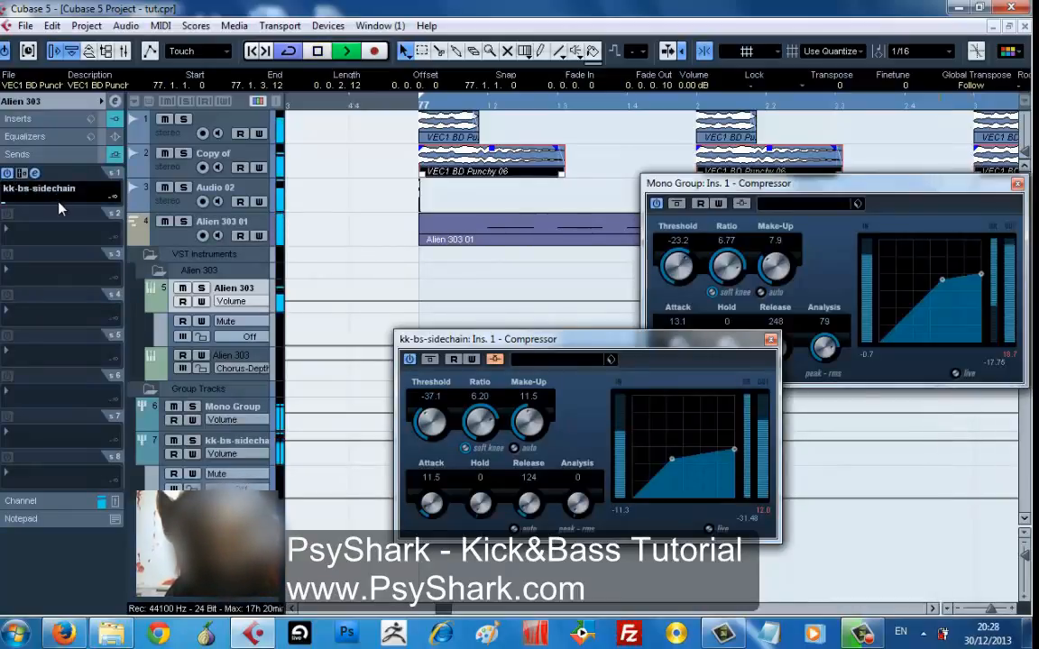
drag(57, 205, 85, 209)
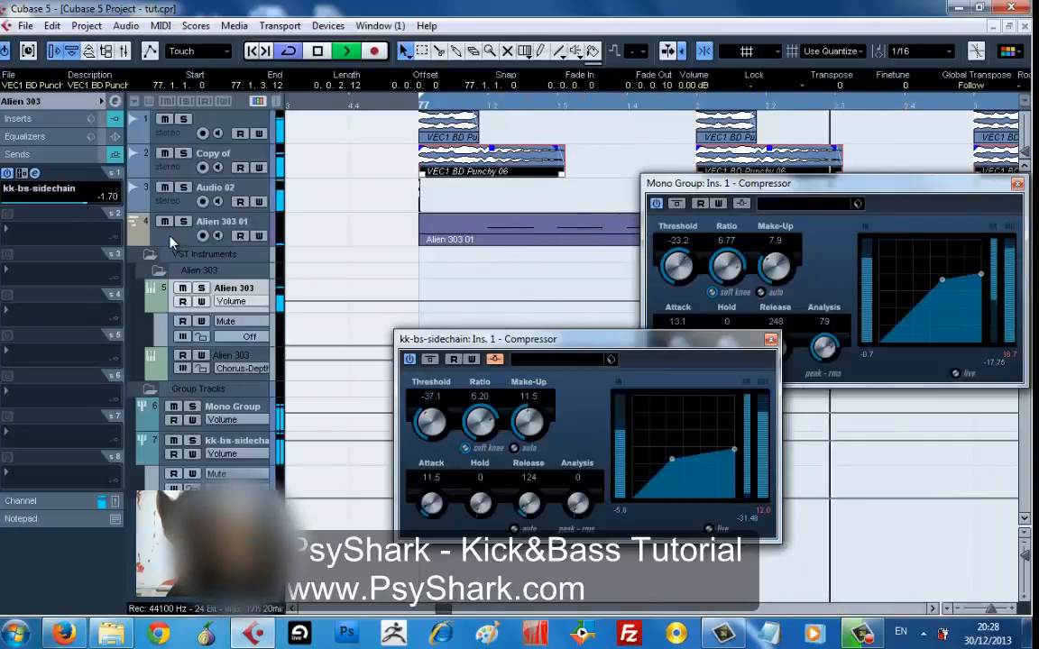
- Select the Alien 303 instrument channel and lower its volume to minus infinity
click(211, 270)
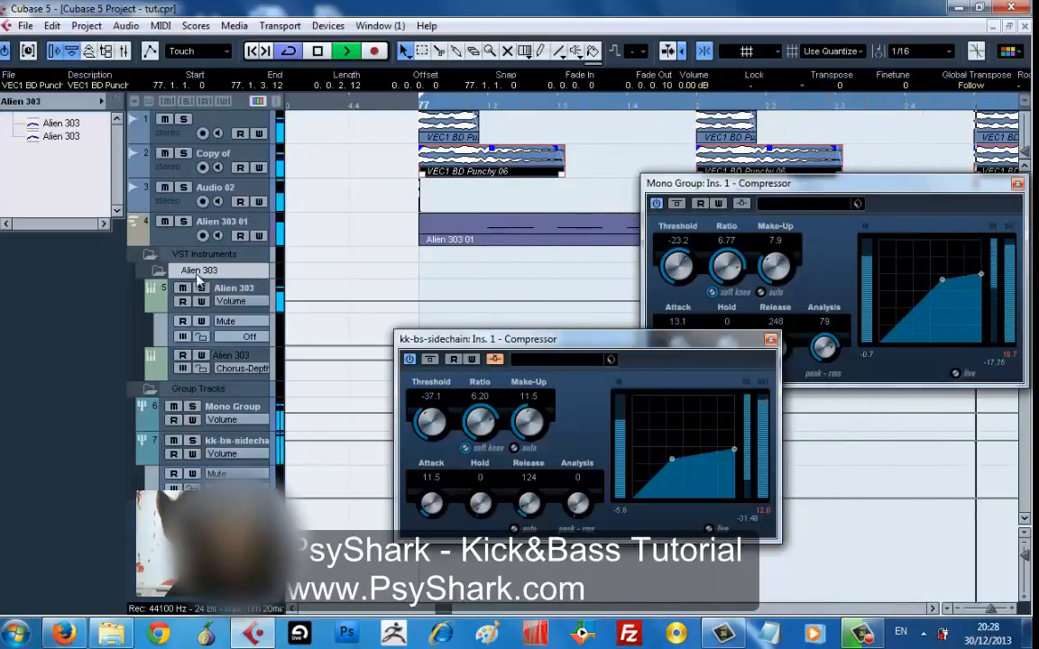
click(153, 304)
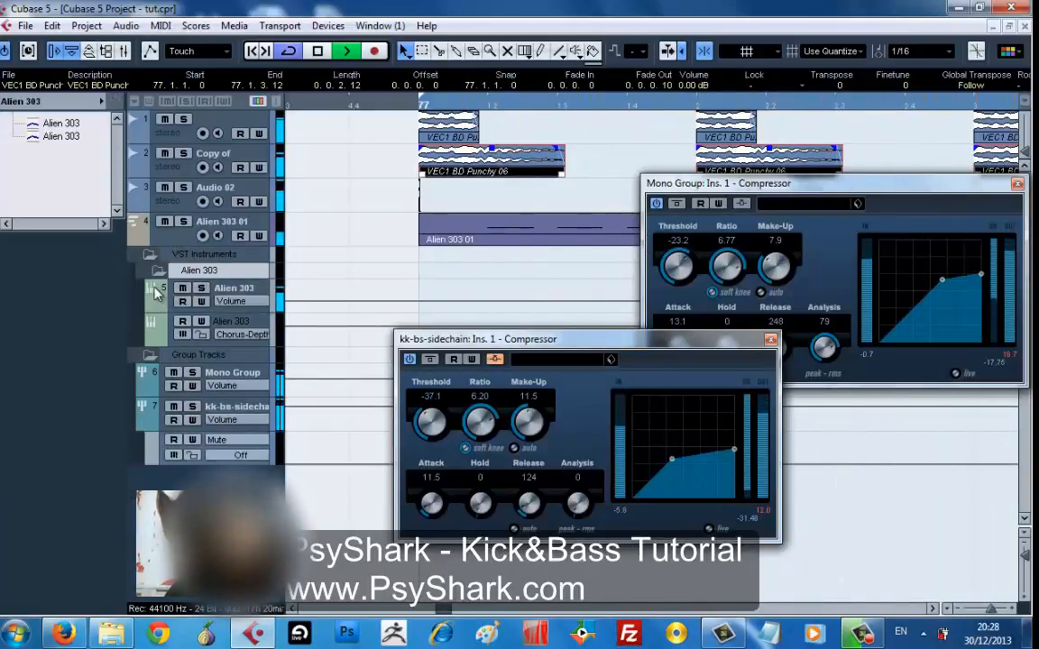
click(160, 303)
click(79, 105)
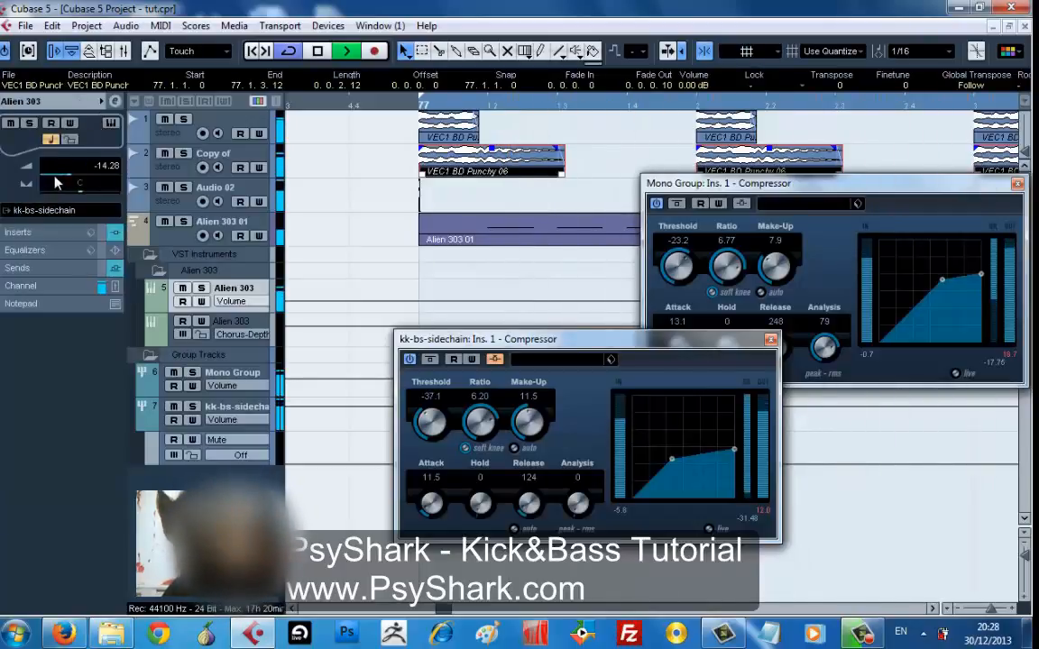
drag(56, 183, 18, 183)
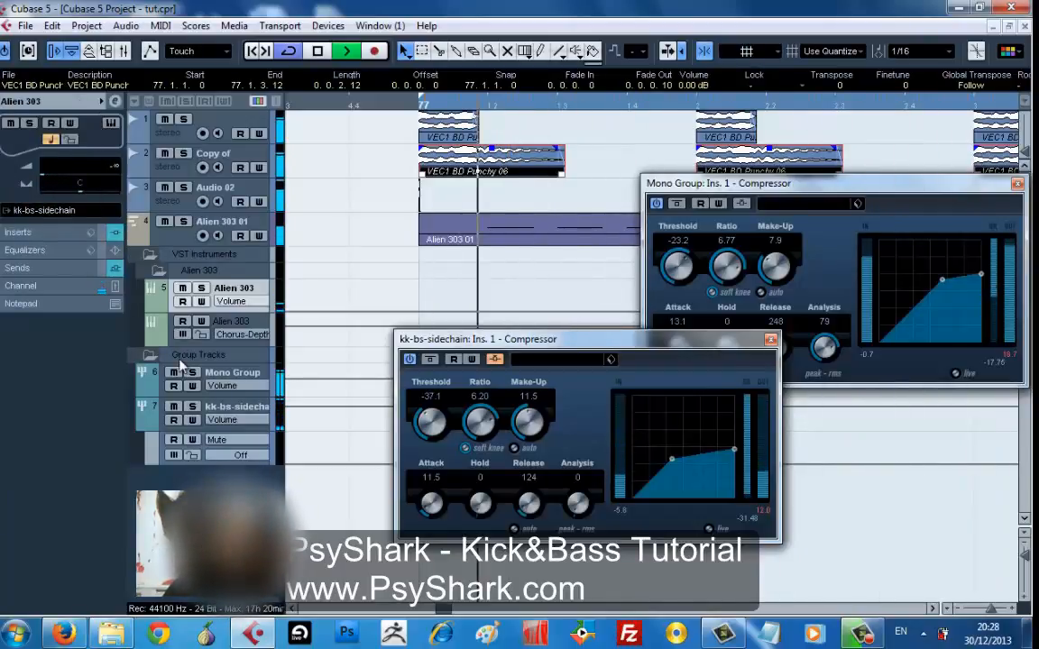
- Set the Alien 303's kk-bs-sidechain send level to -0.89 and check which group the send is routed to
click(120, 268)
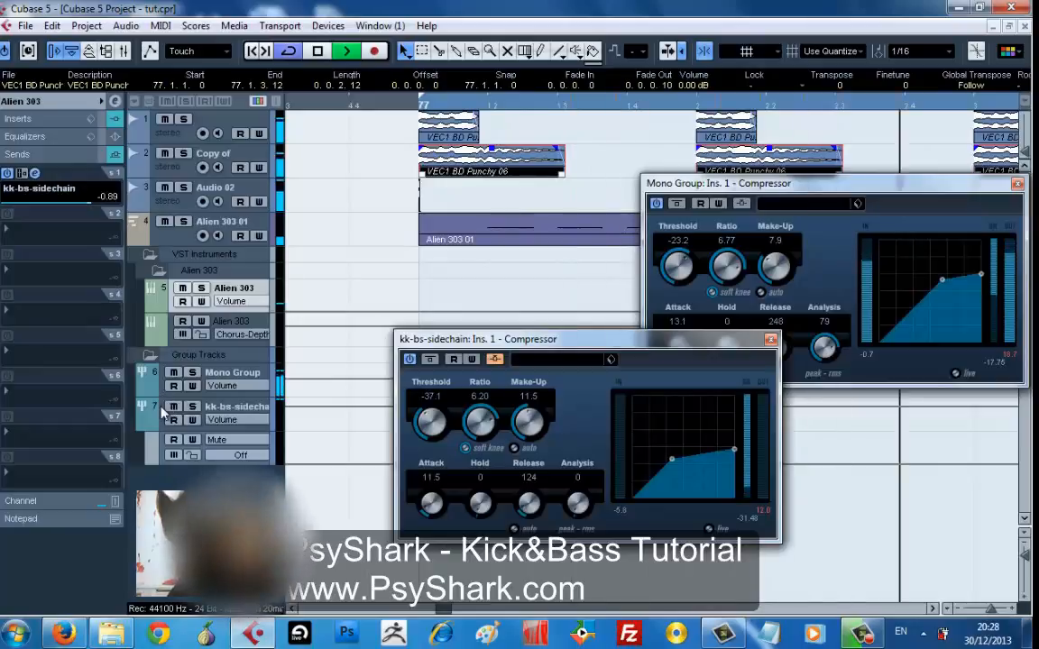
click(229, 406)
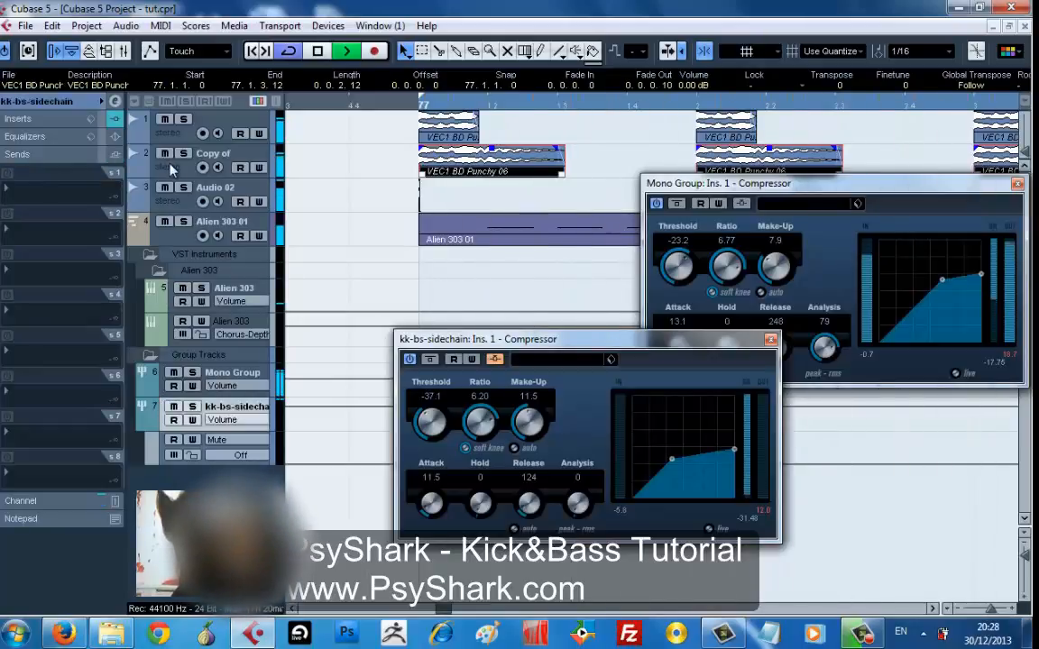
click(154, 301)
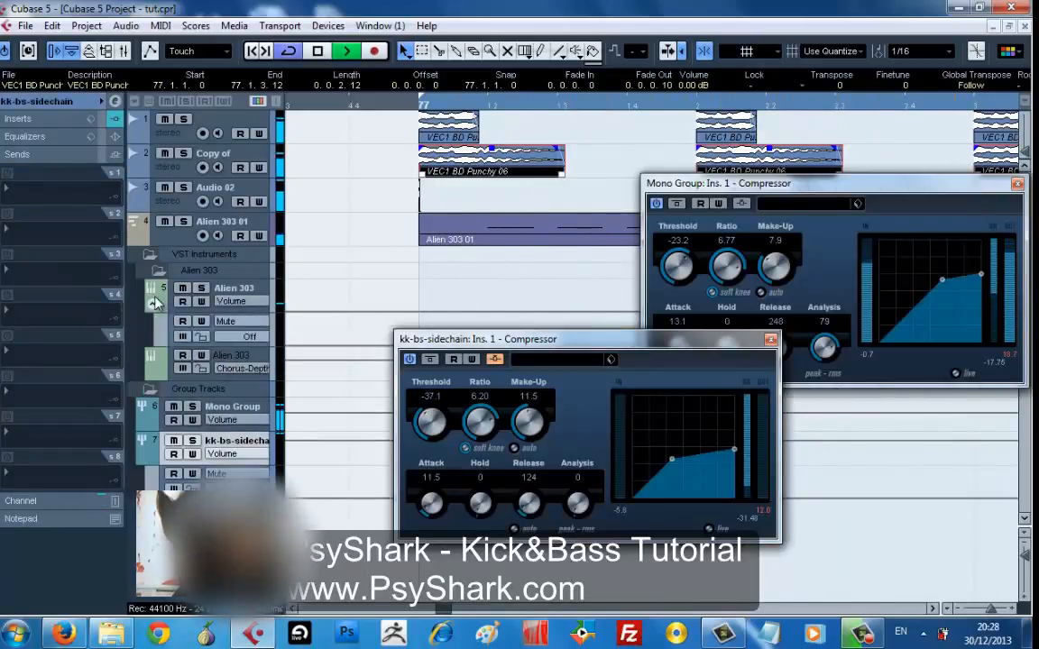
click(154, 300)
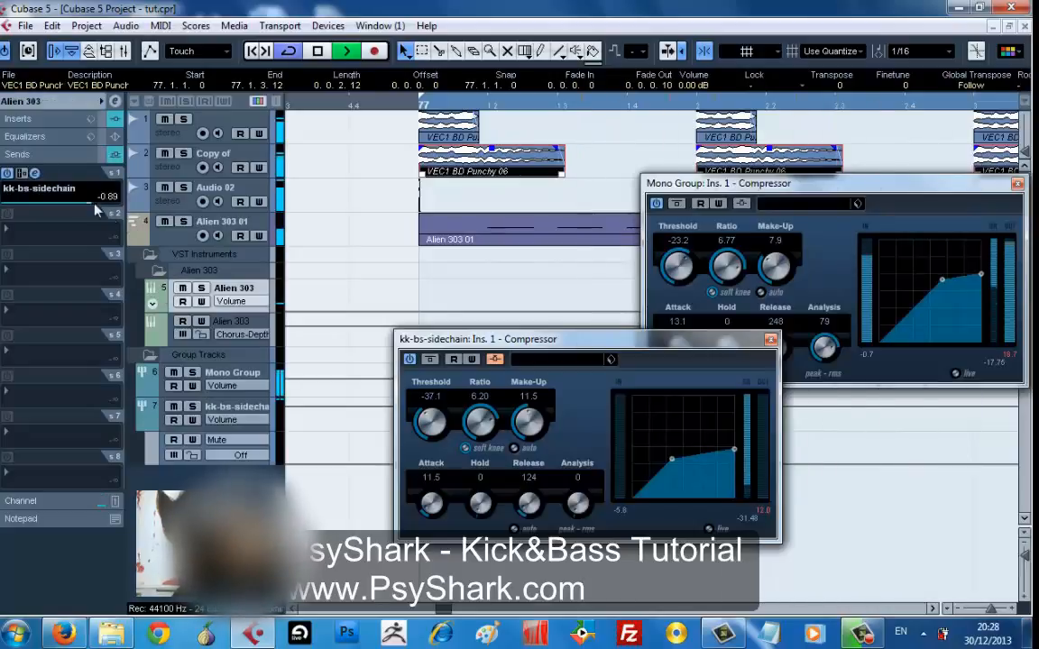
click(63, 192)
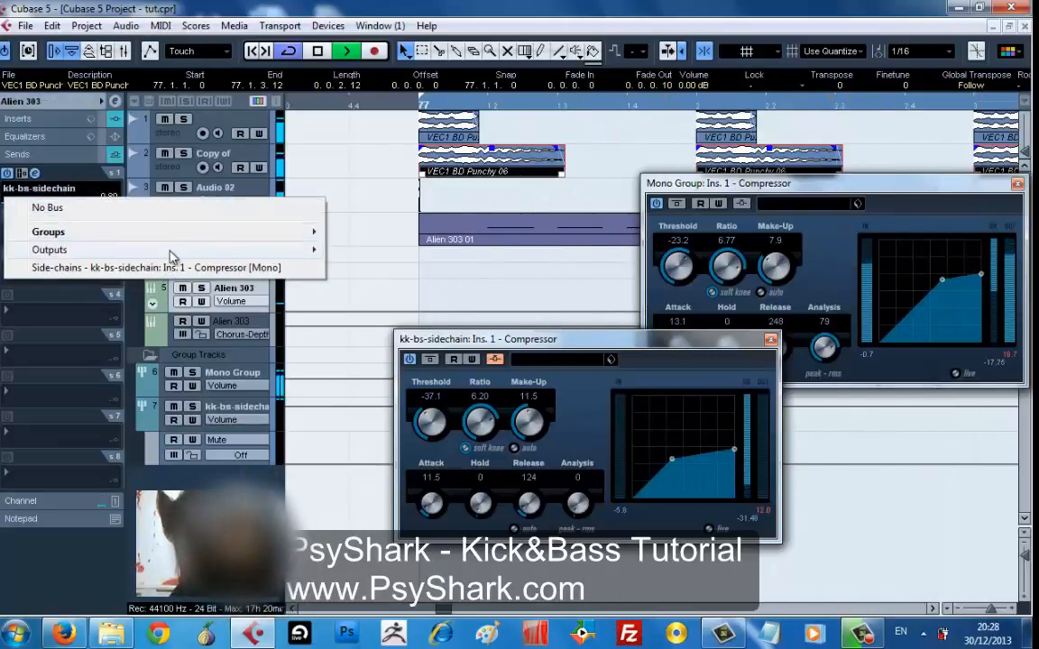
mouse_move(228, 246)
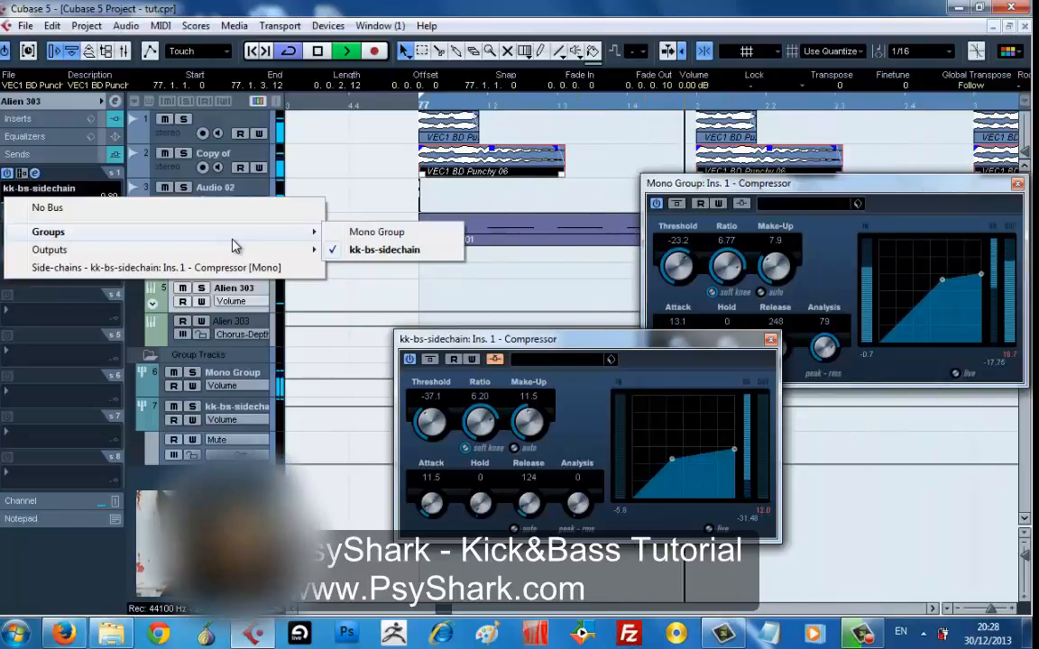
click(206, 189)
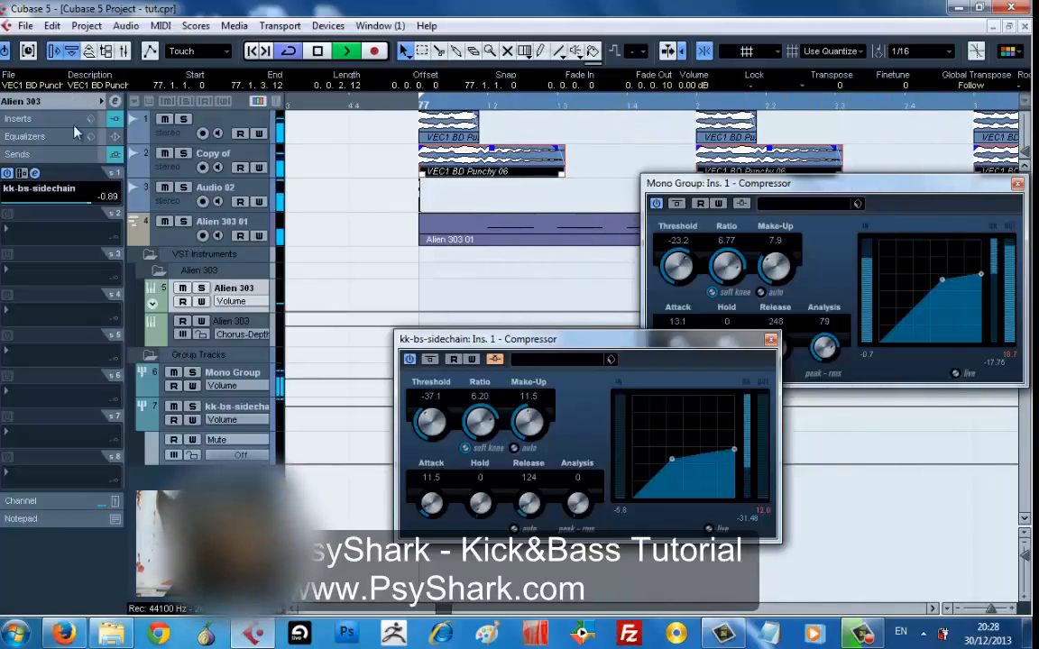
- Route the Alien 303 channel's output to Stereo Out and set its kk-bs-sidechain send to No Bus
click(65, 102)
click(81, 211)
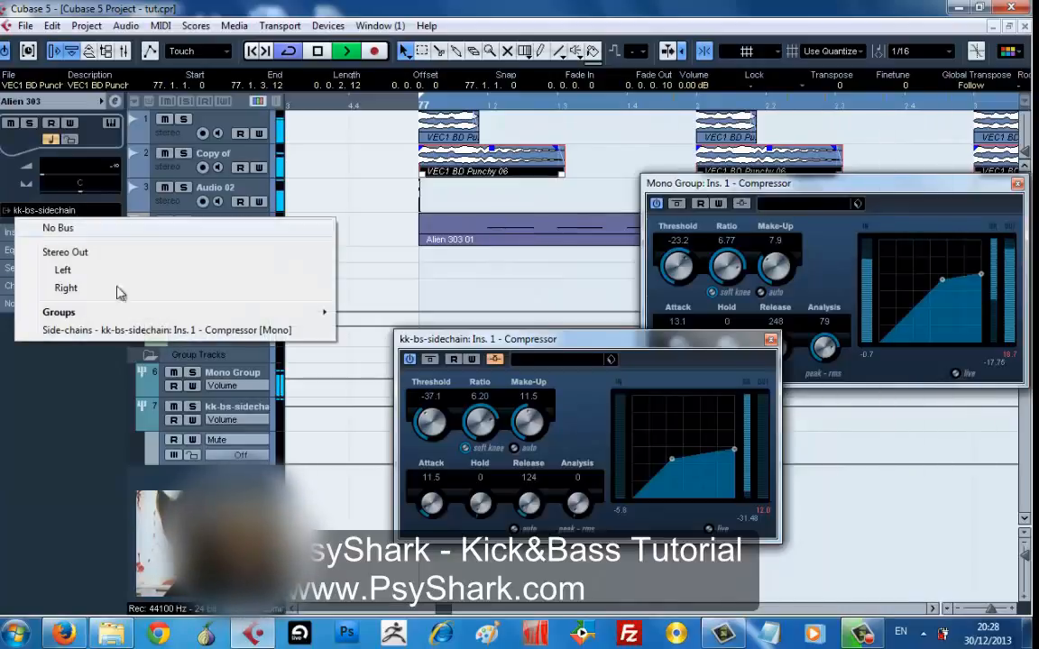
mouse_move(194, 320)
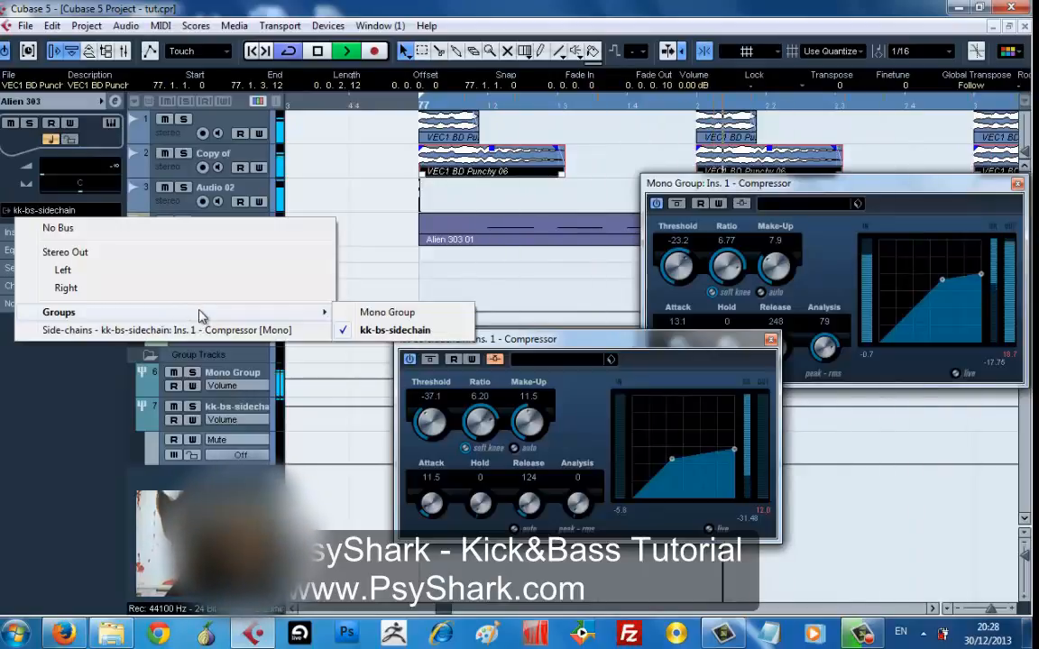
click(117, 262)
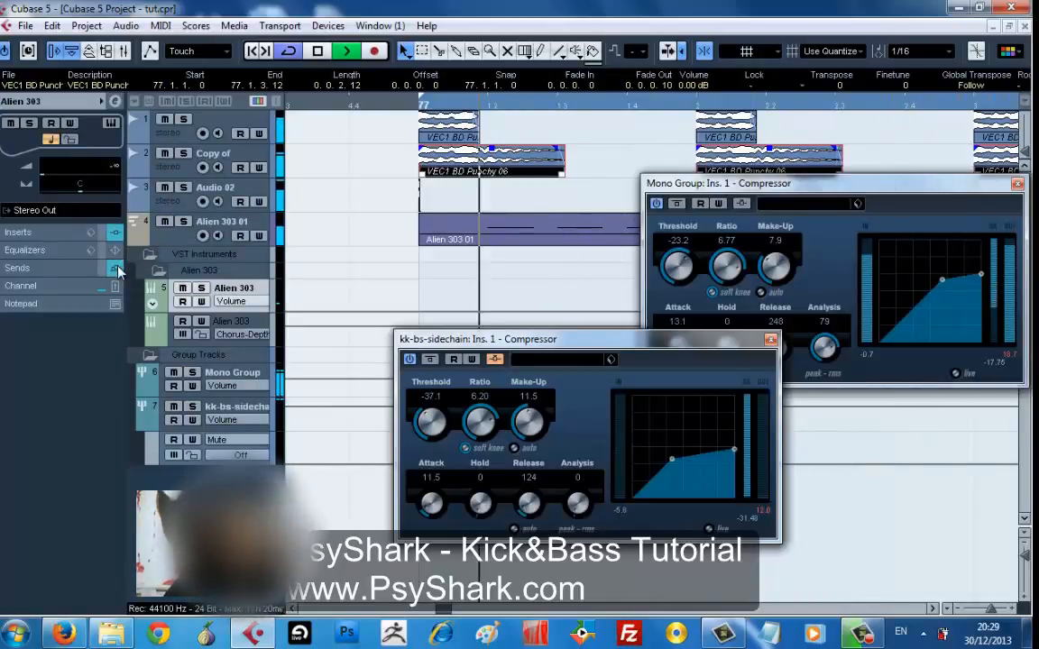
click(36, 268)
click(49, 190)
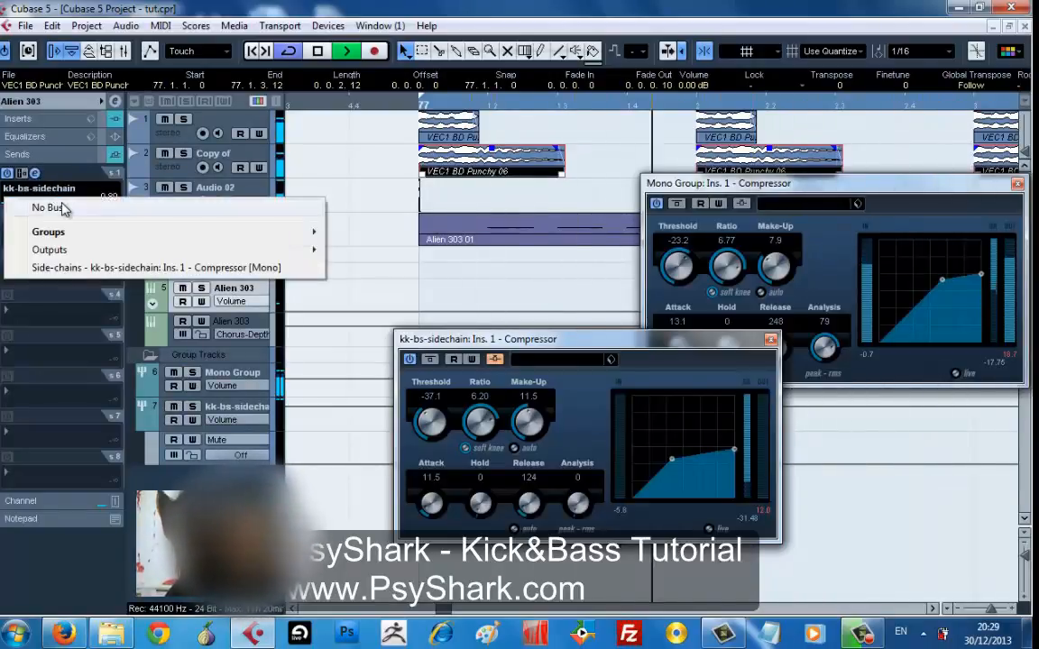
click(63, 208)
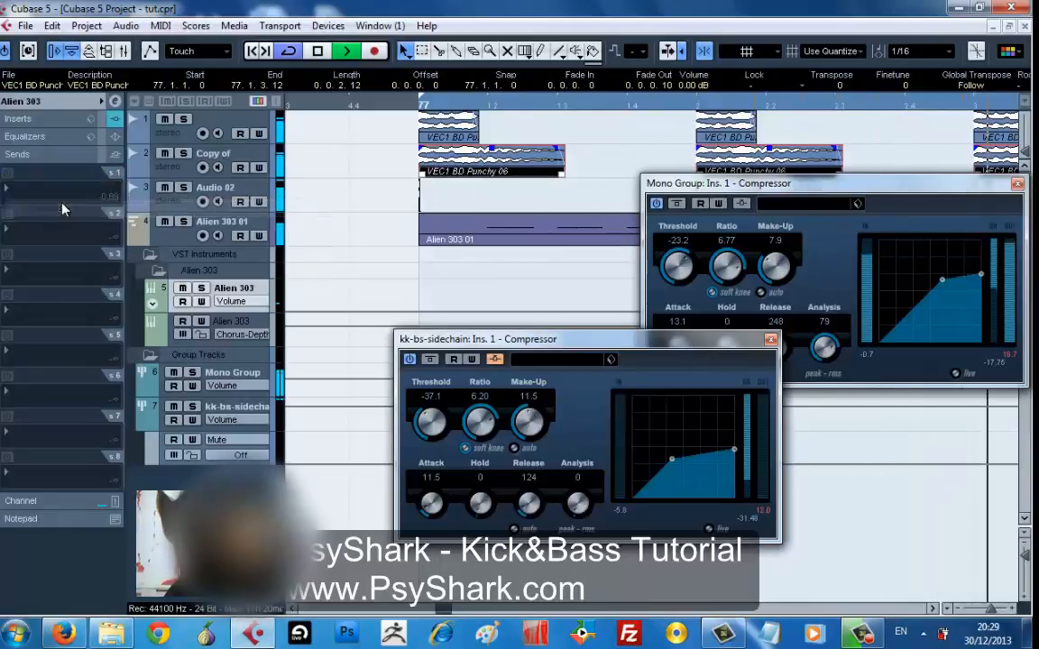
- Reset the Alien 303 channel's volume to 0.00
click(77, 101)
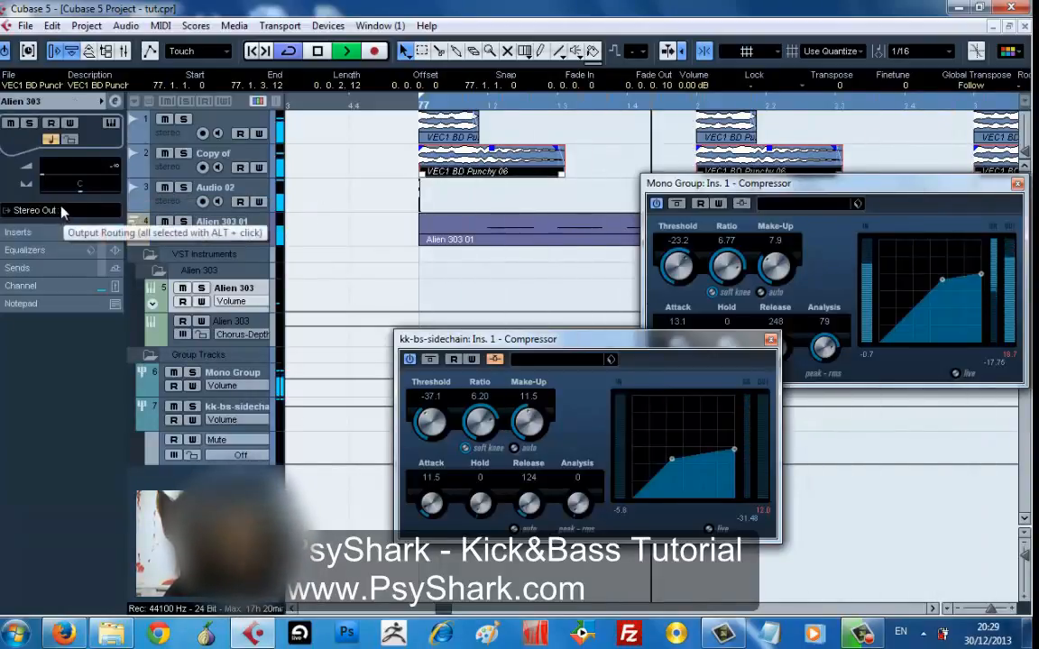
ctrl+click(99, 181)
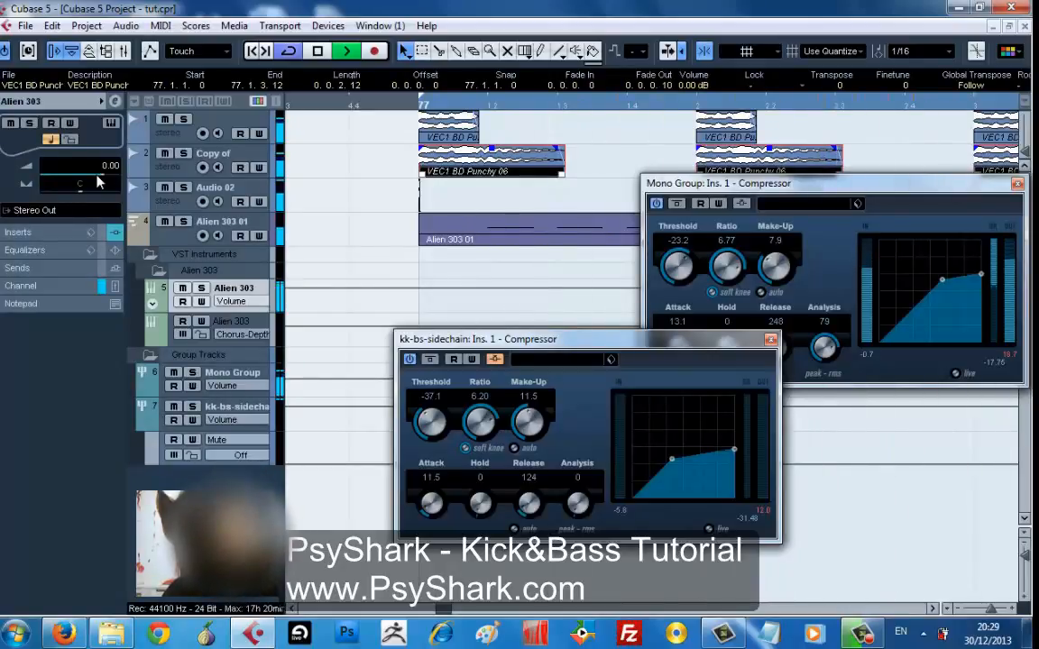
mouse_move(99, 181)
mouse_down()
mouse_move(83, 182)
mouse_move(104, 181)
mouse_up()
ctrl+click(104, 181)
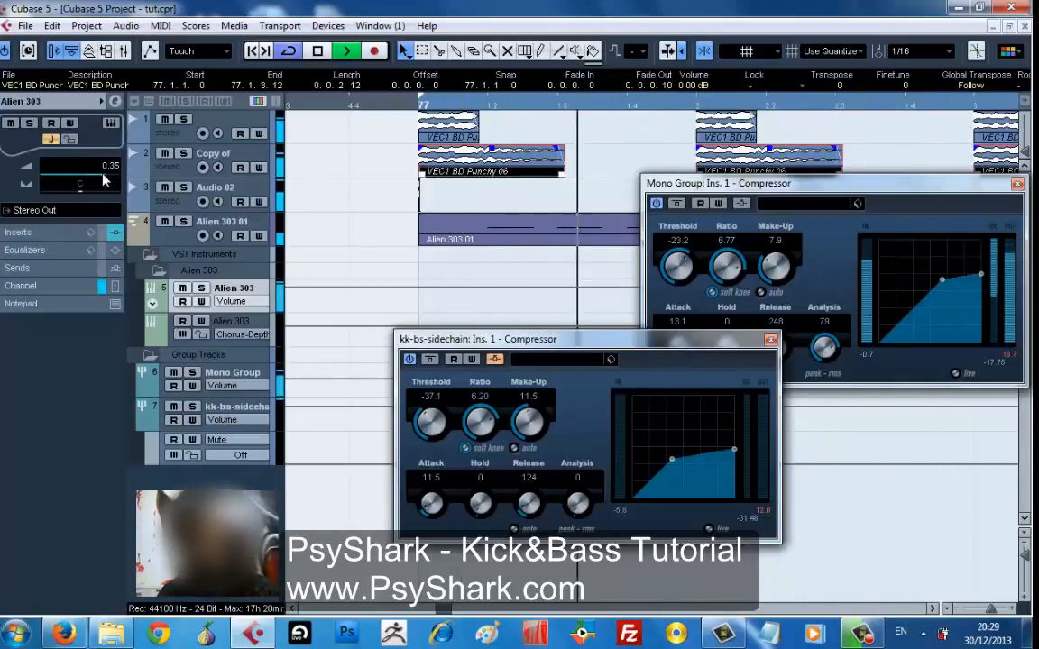
- Reset the Stereo Out peak reading in the mixer and check its level with the Alien 303 01 track muted
key(F3)
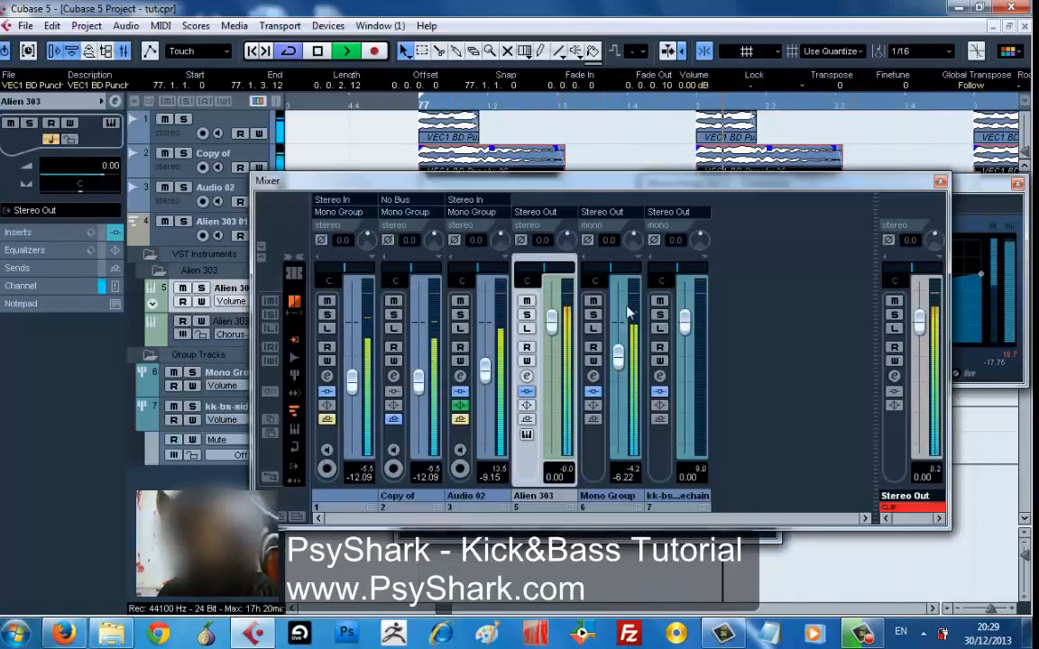
click(935, 475)
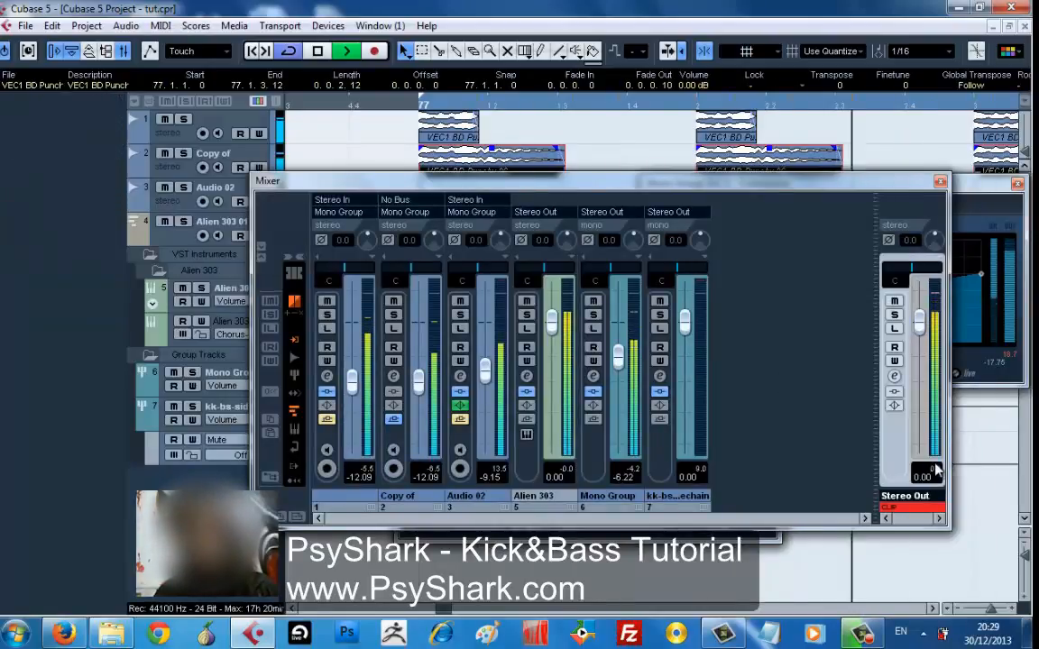
key(F3)
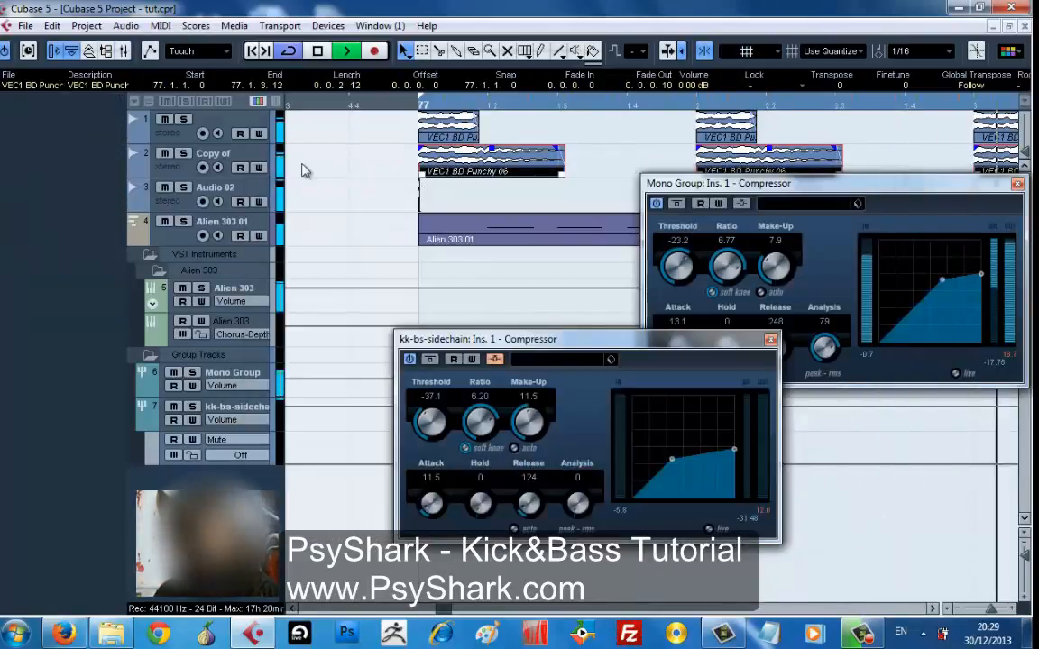
click(165, 222)
key(F3)
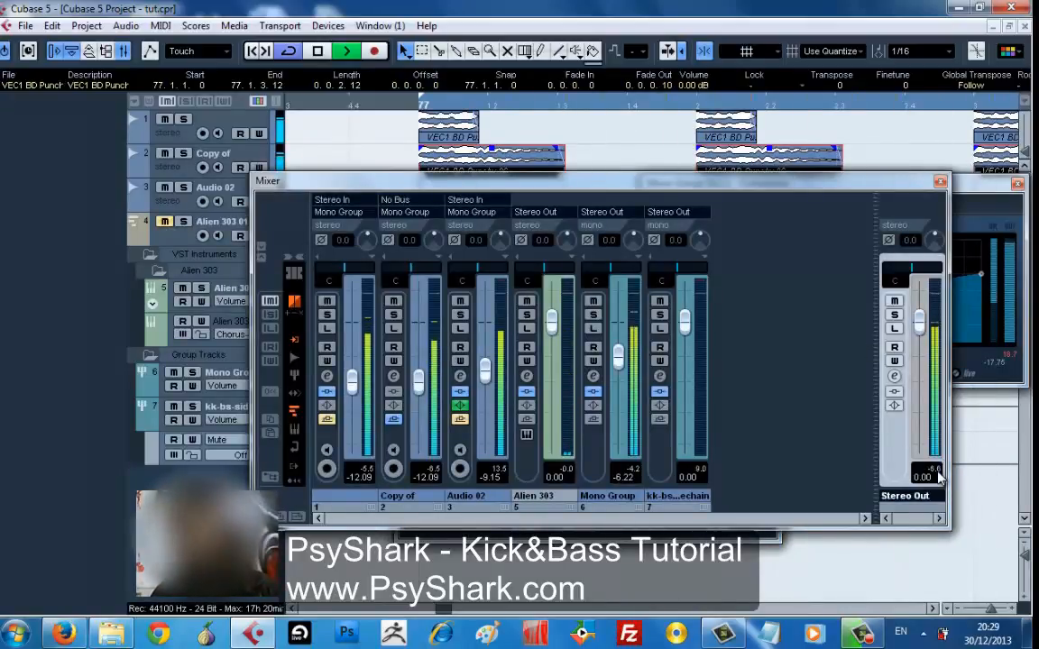
key(F3)
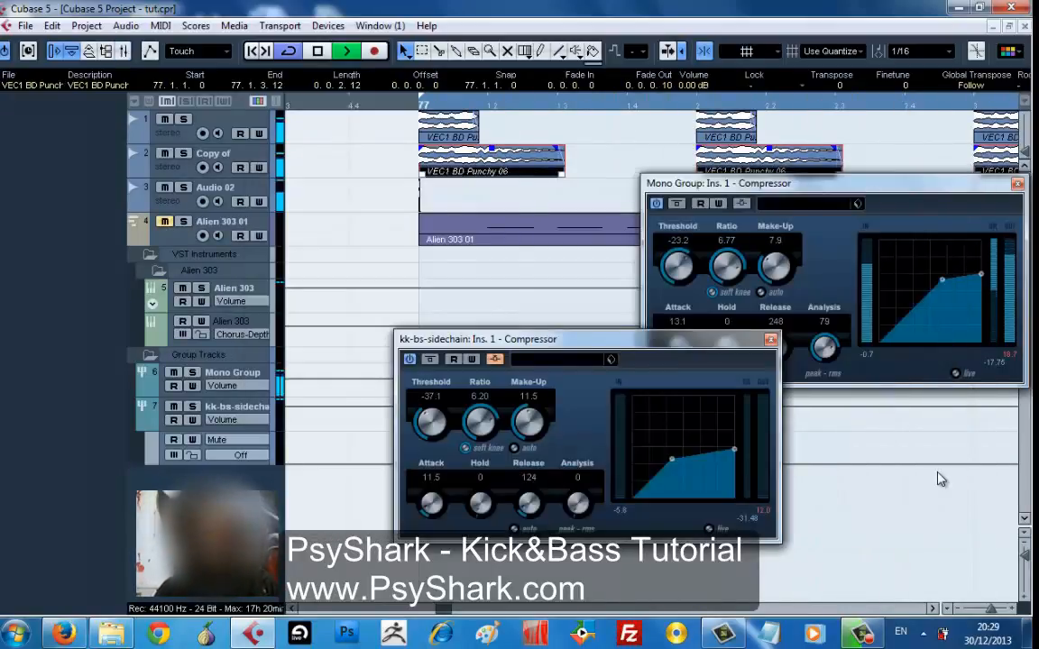
- Lower the Copy of track's volume to -18.59 with its pan centred, checking the Stereo Out peak level in the mixer
click(257, 160)
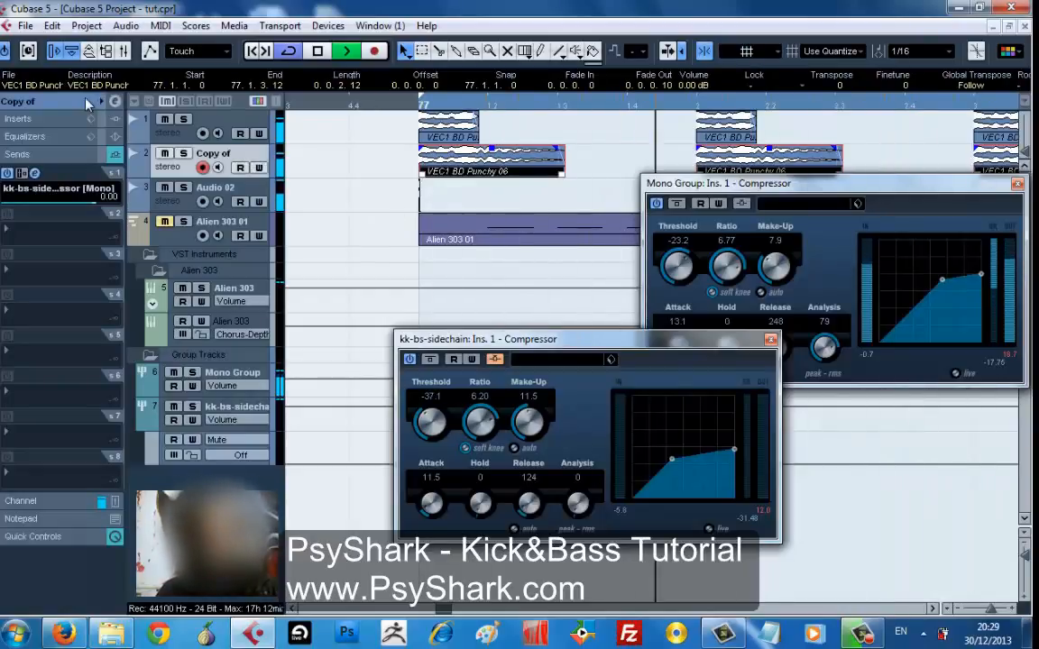
click(101, 101)
drag(75, 183, 69, 181)
key(F3)
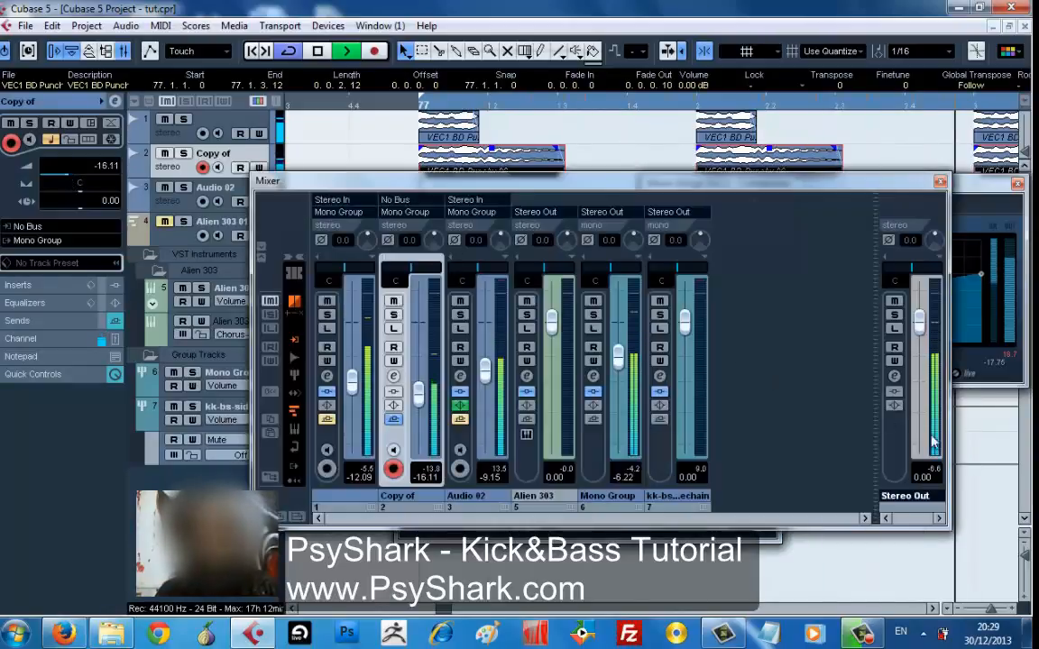
click(933, 470)
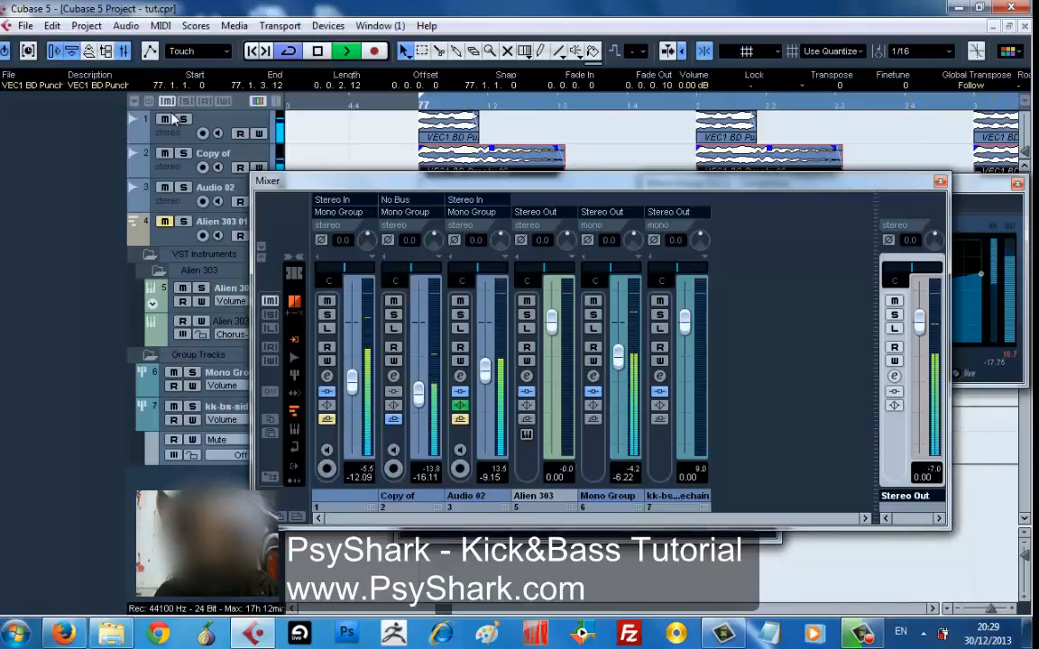
click(227, 155)
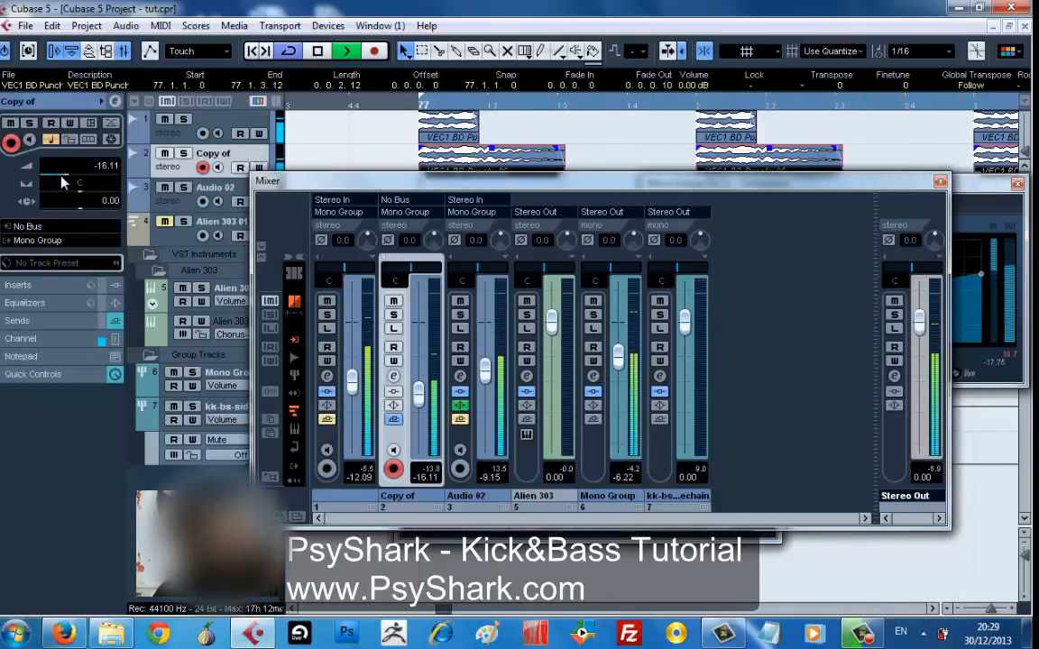
drag(70, 181, 79, 191)
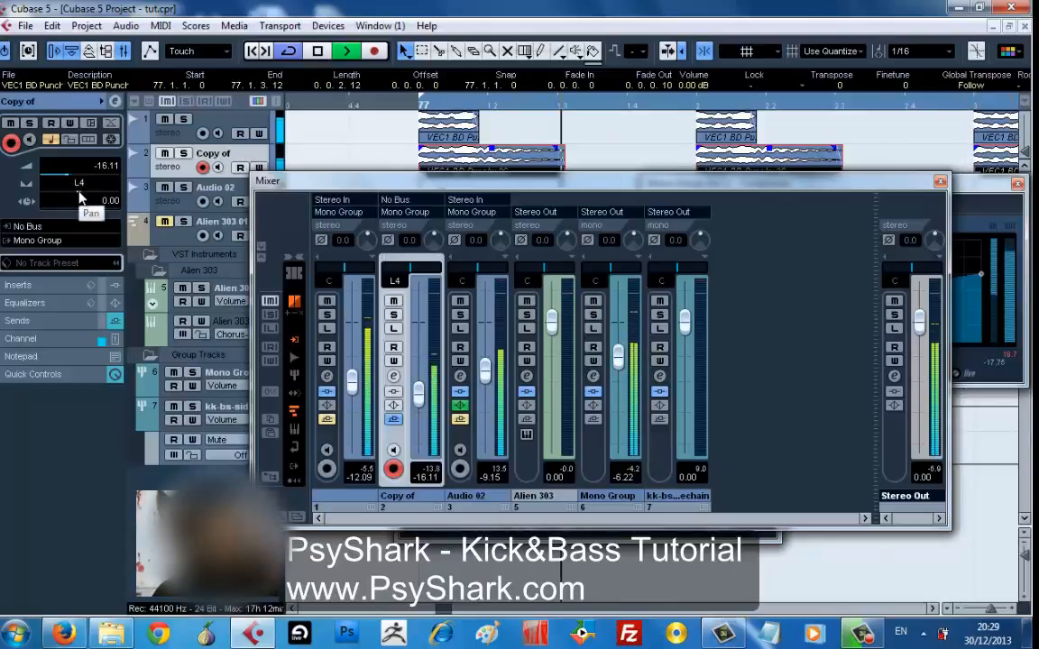
ctrl+click(68, 180)
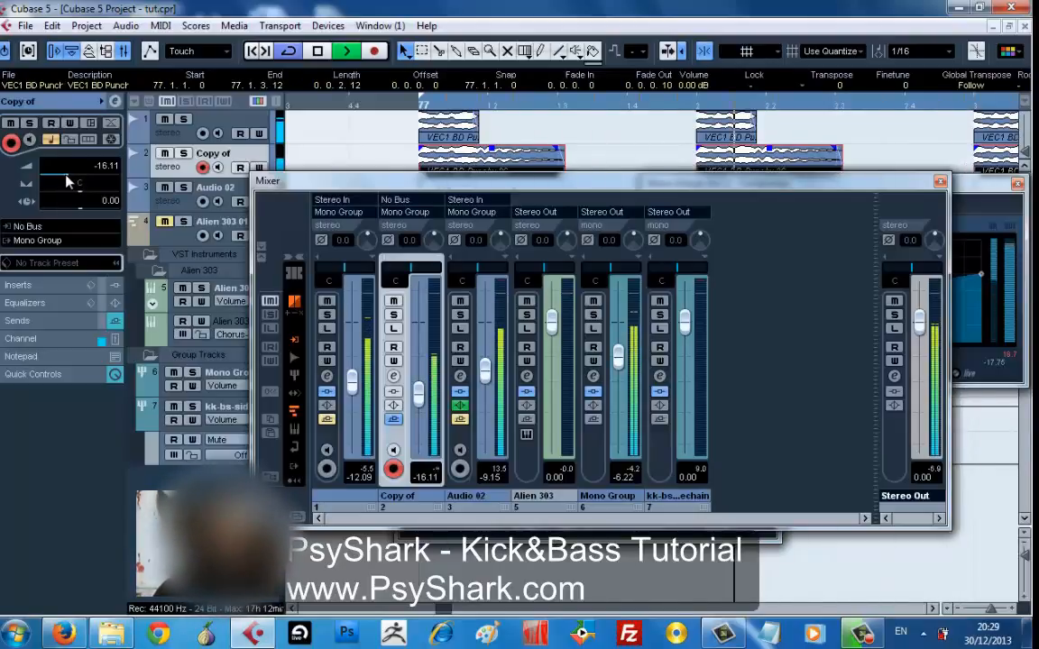
drag(65, 181, 64, 182)
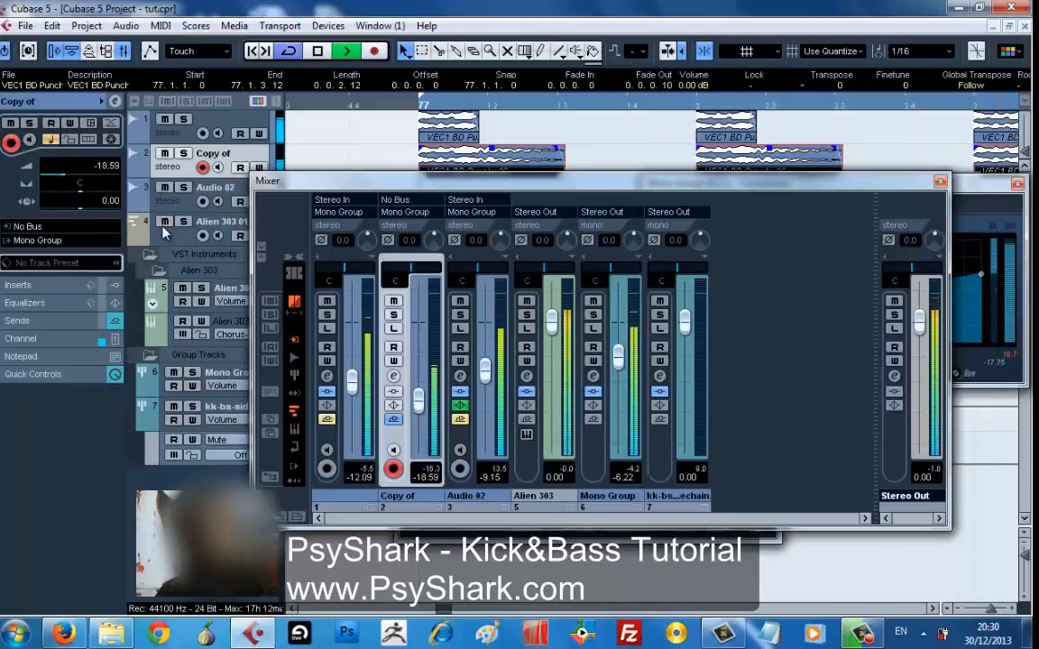
- Set the Alien 303 channel's volume to -9.85 during playback, checking its effect on the Stereo Out peak level
click(202, 285)
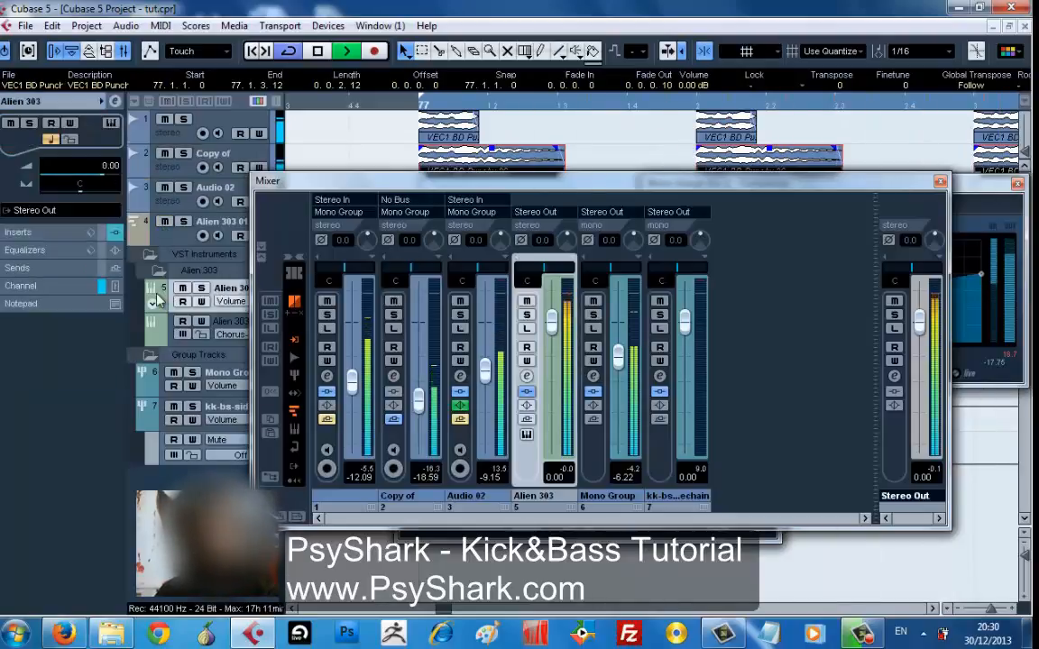
drag(101, 180, 87, 180)
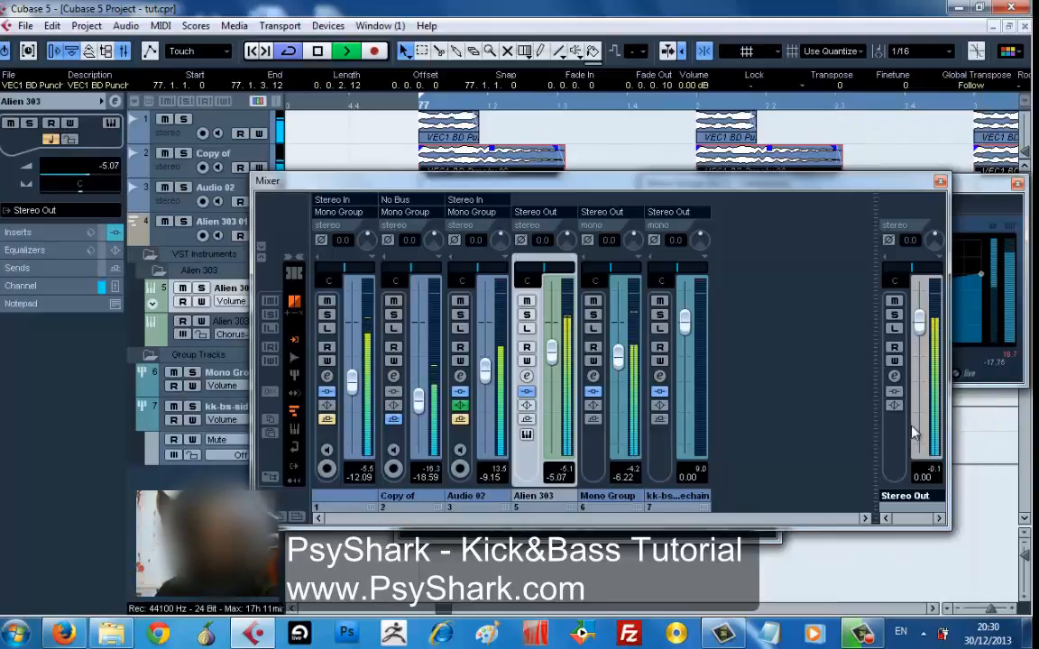
click(937, 471)
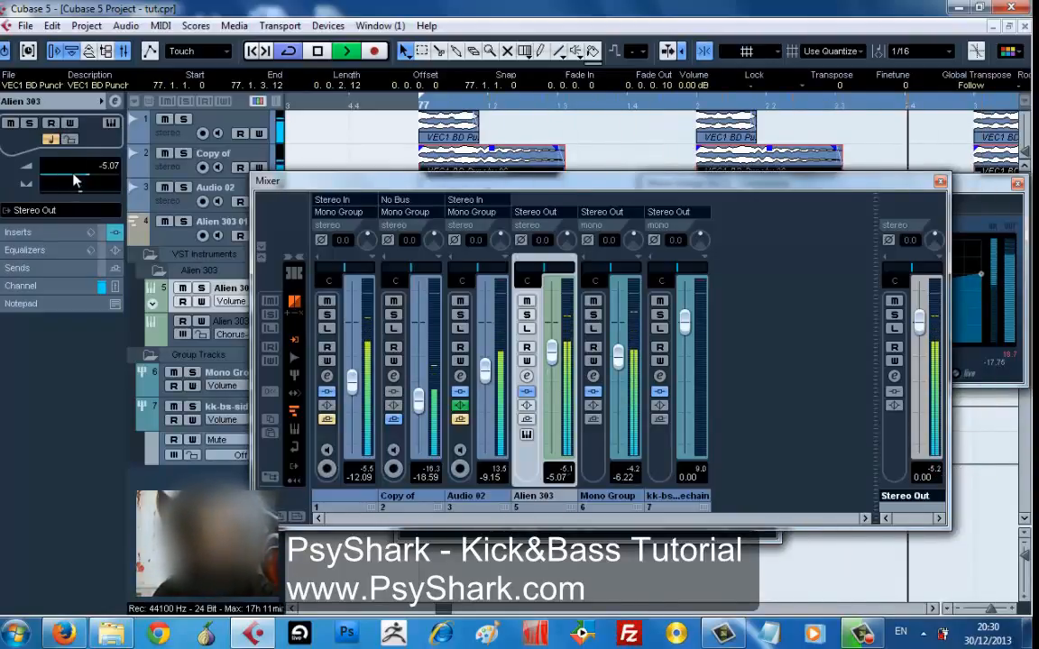
drag(75, 184, 50, 180)
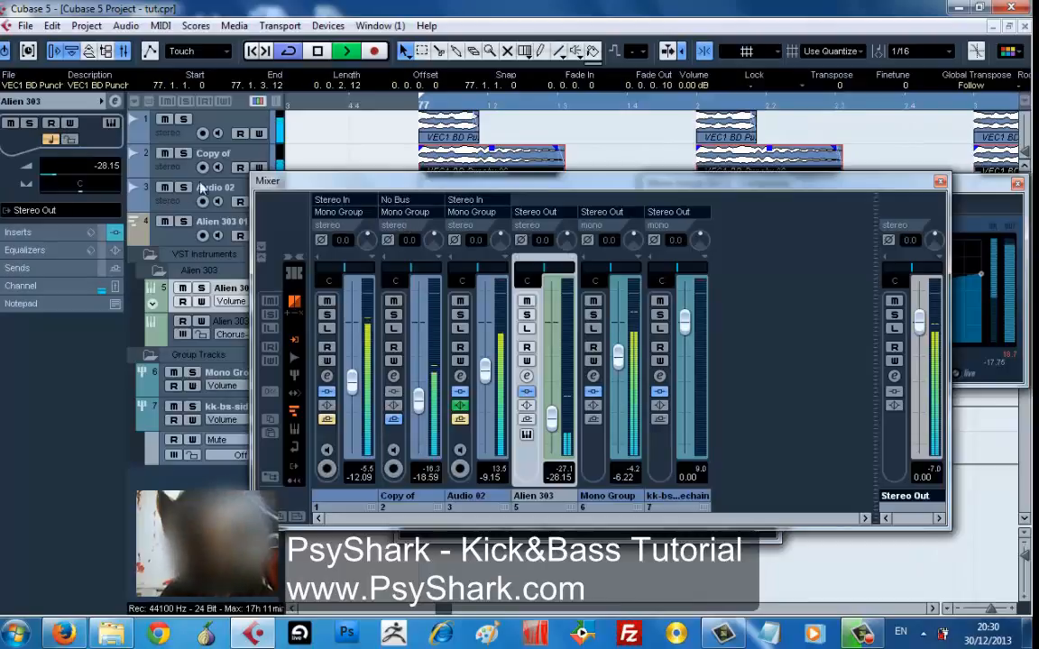
drag(65, 178, 79, 180)
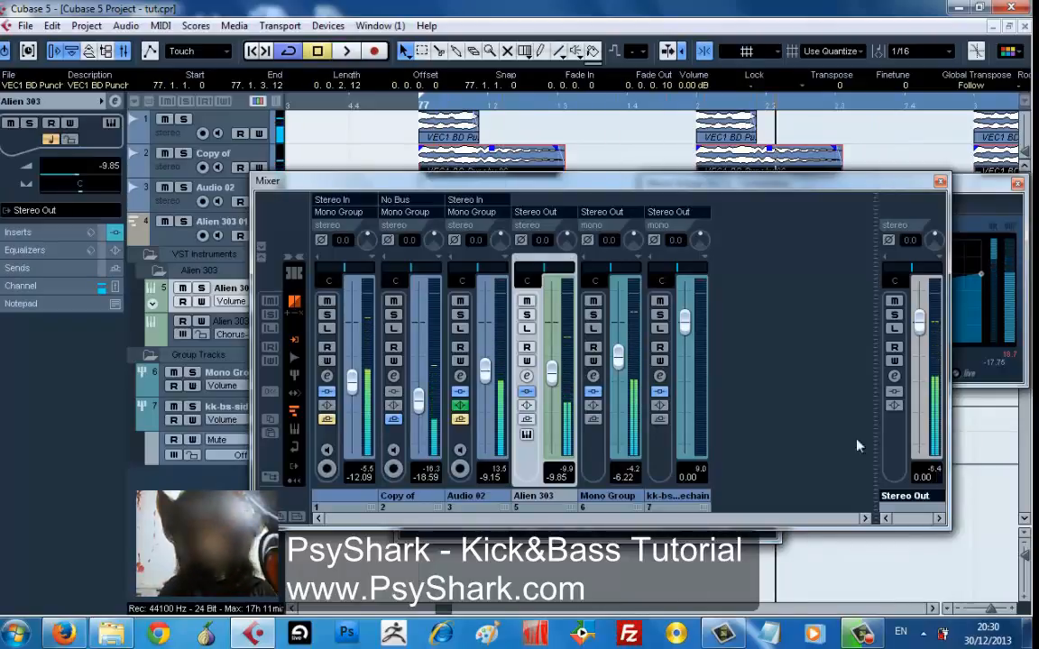
- Open the Stereo Out channel settings from the mixer and load the L2 Stereo limiter in its first insert slot
key(F3)
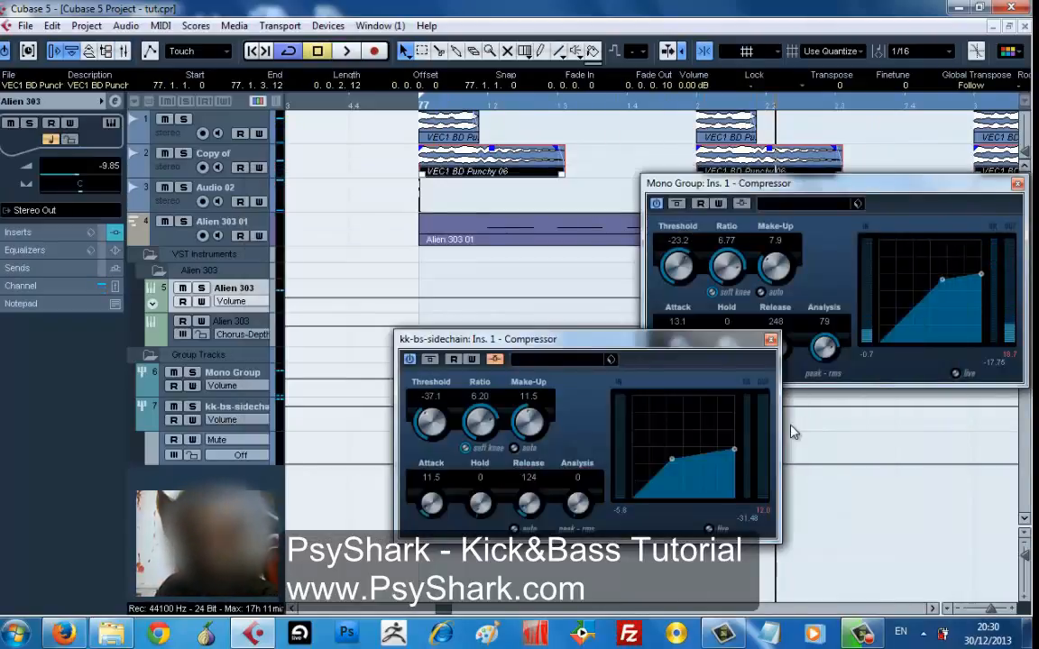
key(F3)
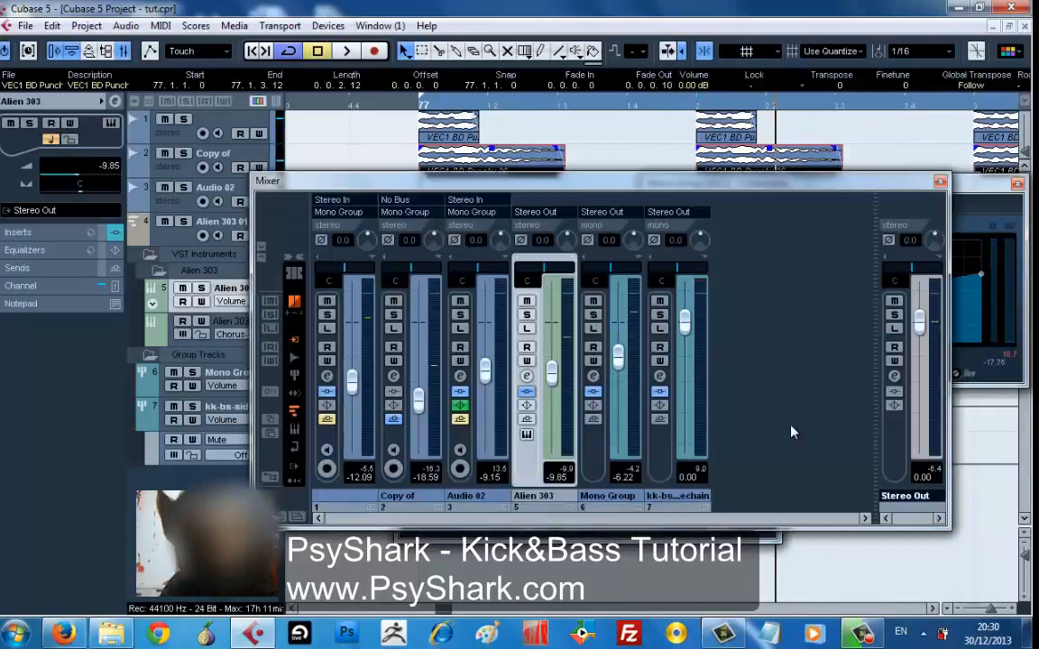
click(894, 377)
click(320, 300)
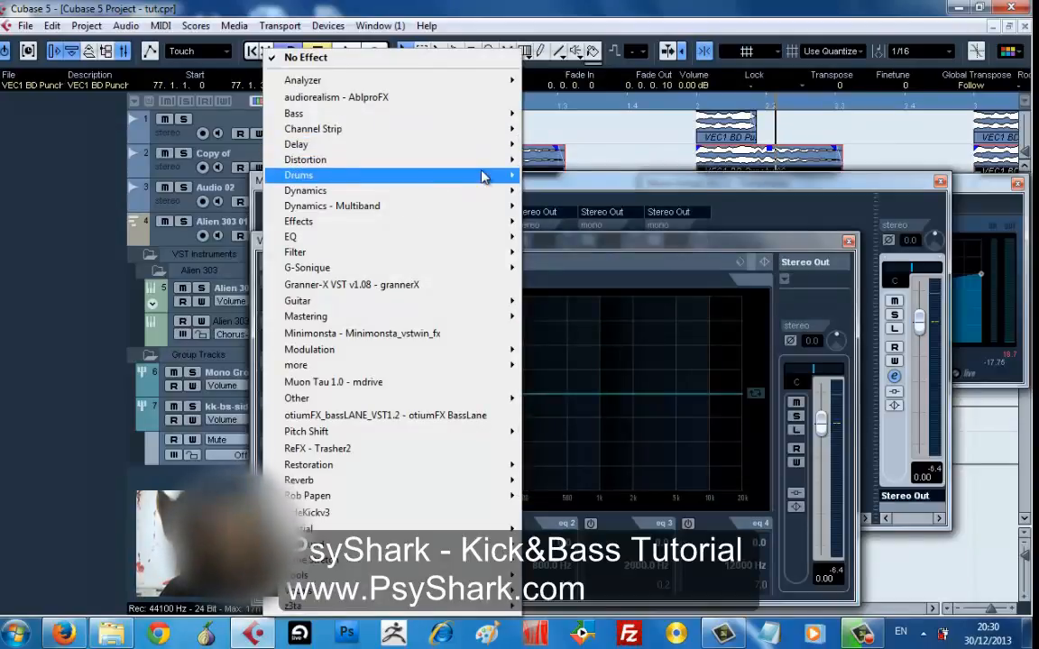
mouse_move(483, 177)
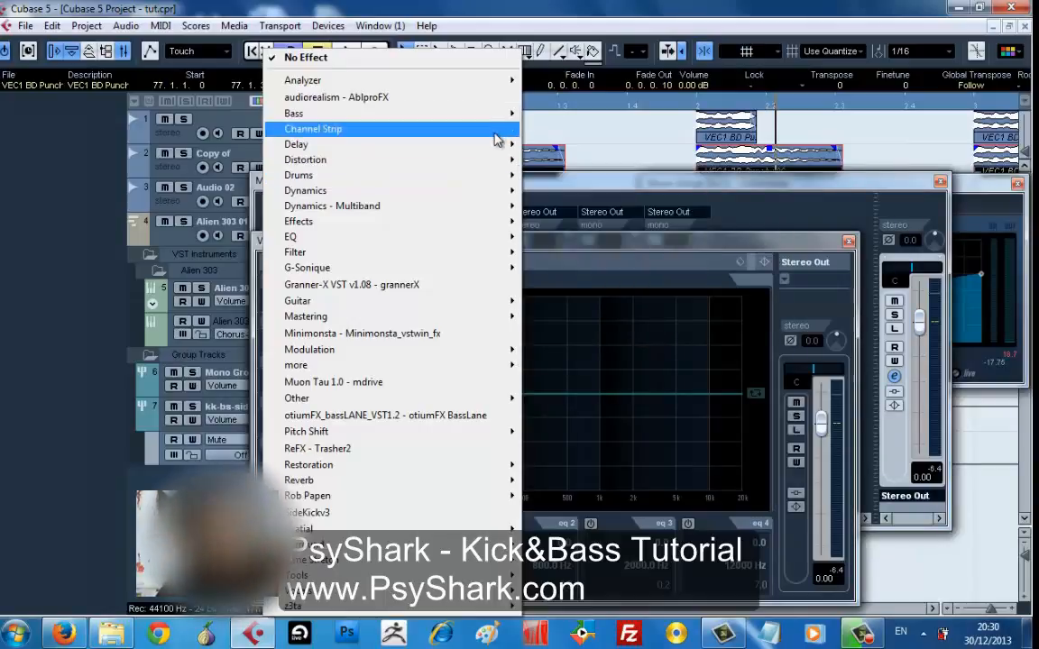
mouse_move(493, 199)
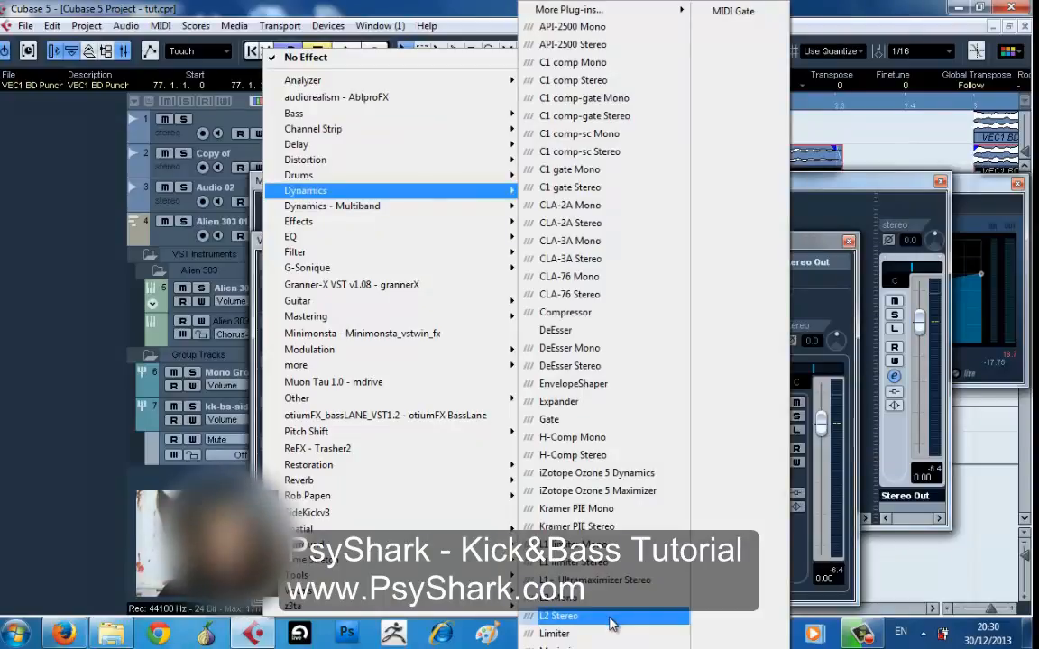
click(577, 616)
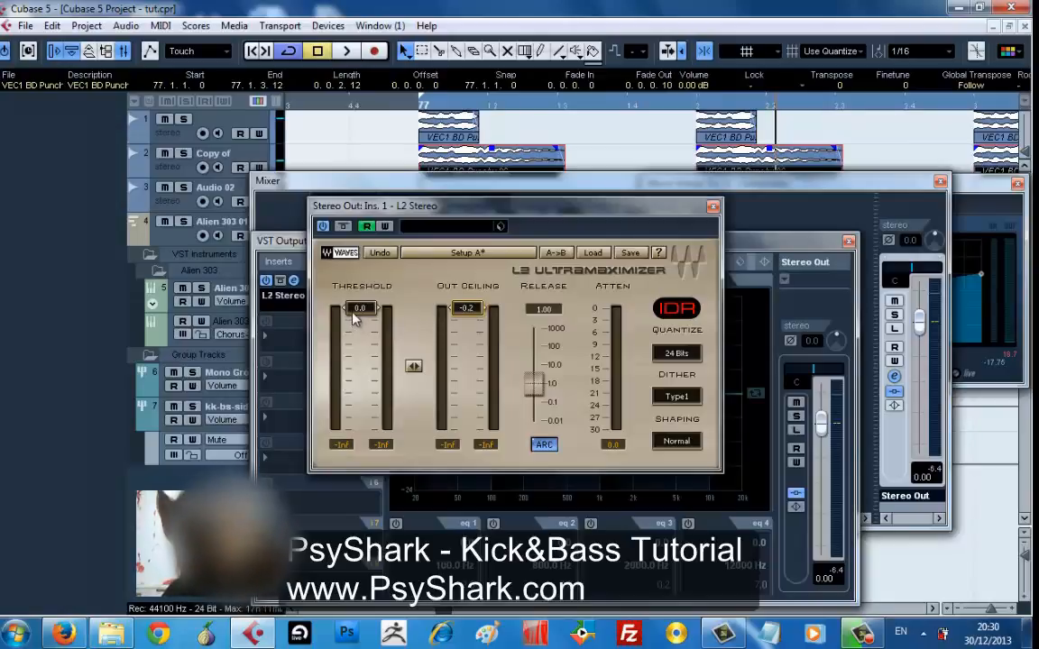
- Lower the L2 Ultramaximizer's threshold on Stereo Out to -11.3 while auditioning the loop
drag(353, 316, 364, 354)
key(space)
key(space)
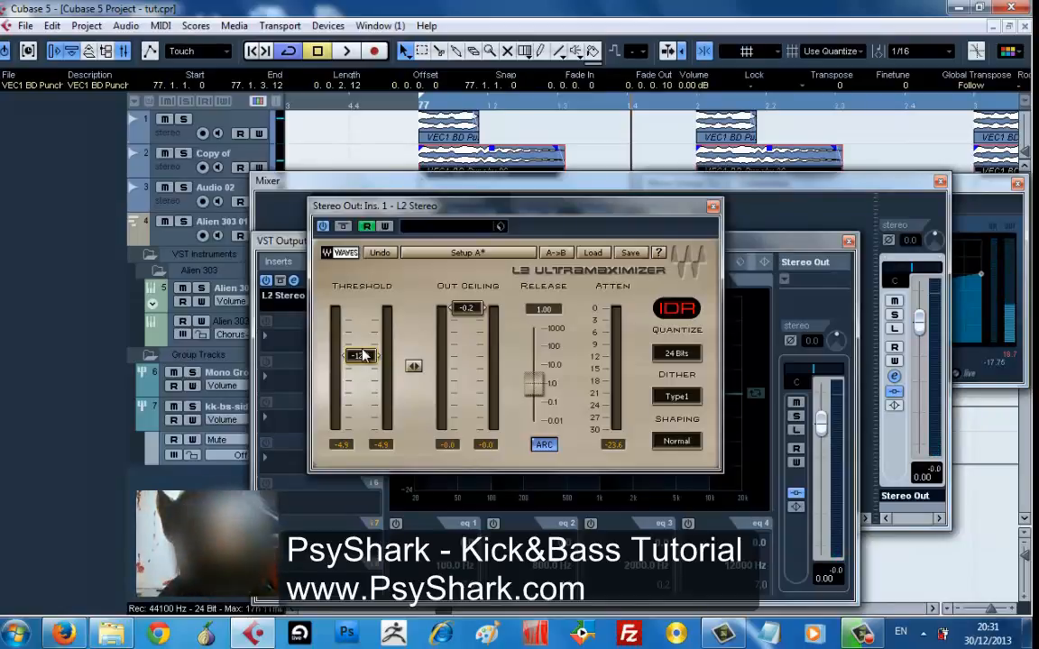
key(space)
mouse_move(364, 355)
mouse_down()
mouse_move(367, 372)
mouse_move(366, 357)
mouse_up()
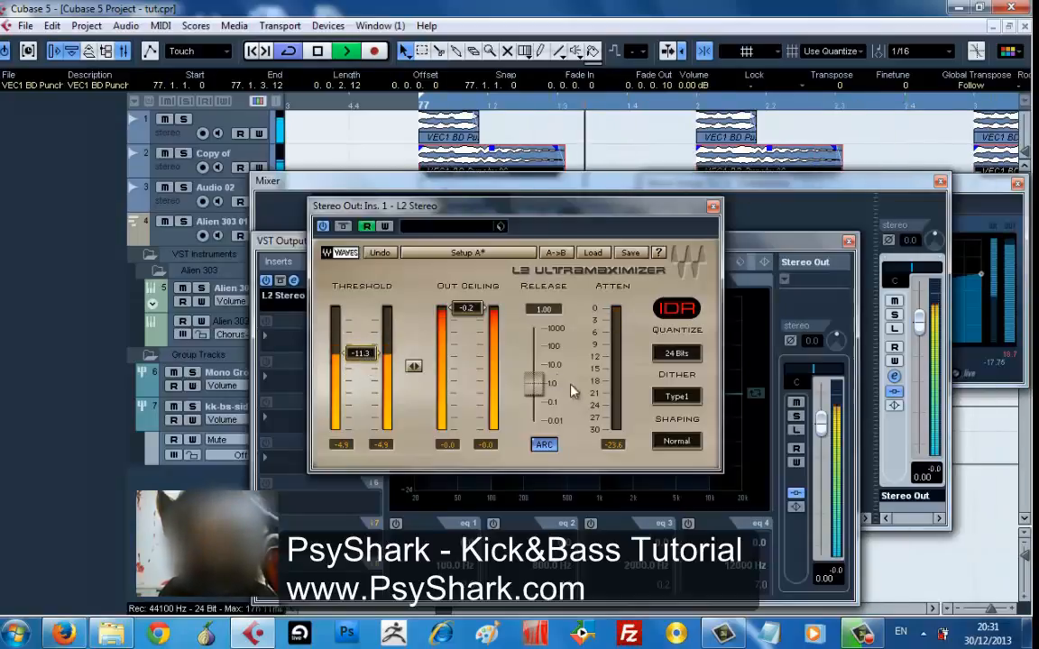
- Reset the Stereo Out peak reading and add a High Shelf II EQ cut of -14.6 at 10993 Hz in band 4
click(842, 574)
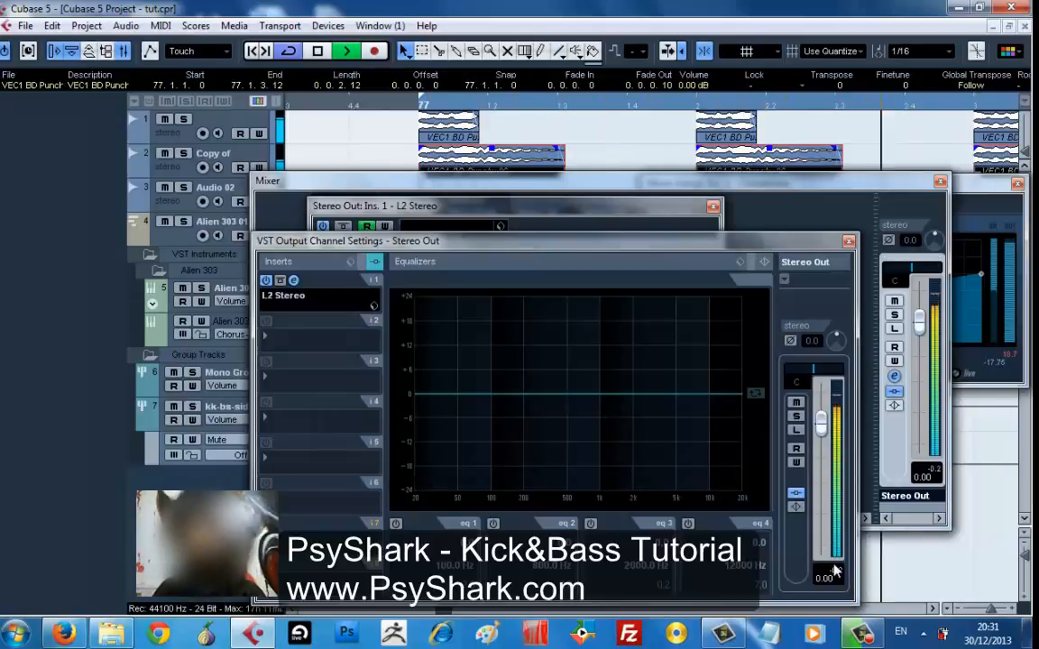
click(714, 462)
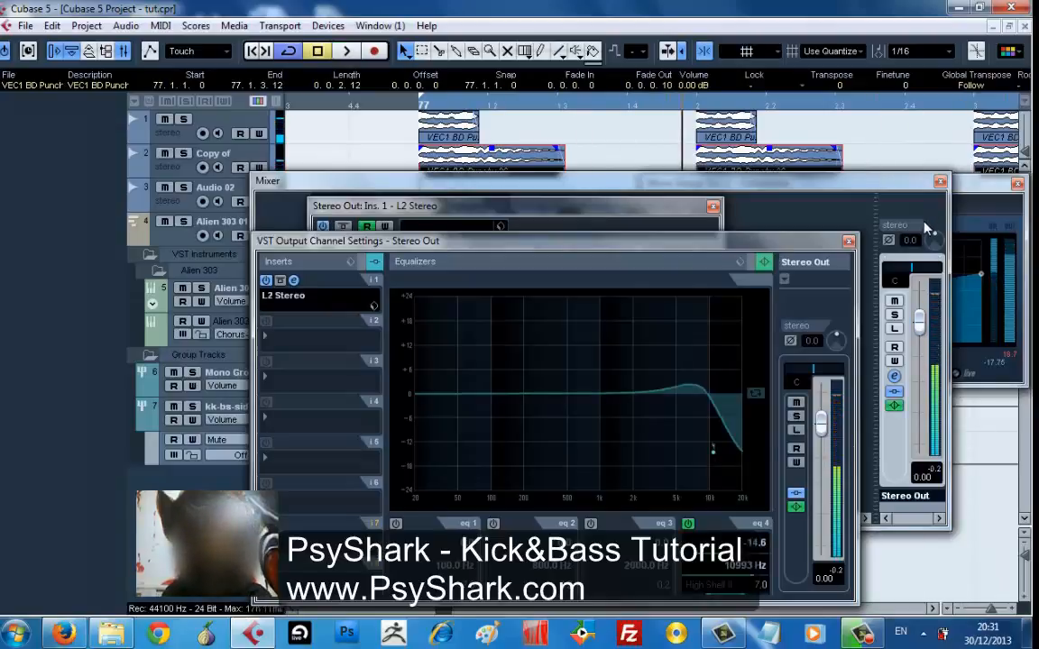
- Switch off EQ band 4 on the Stereo Out channel and stop playback of the loop
click(691, 527)
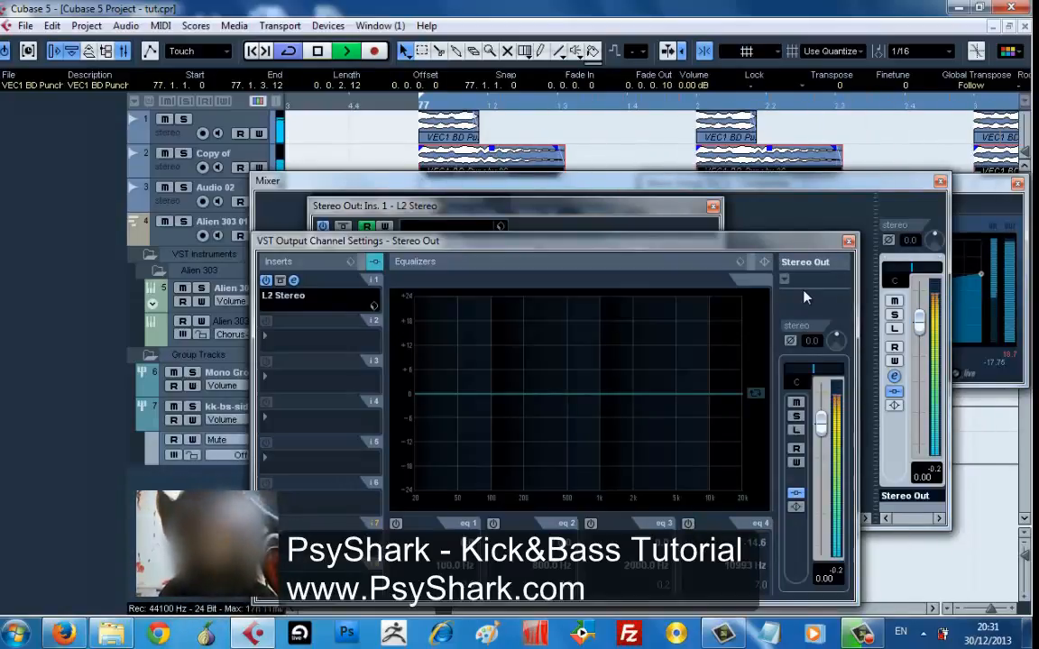
key(space)
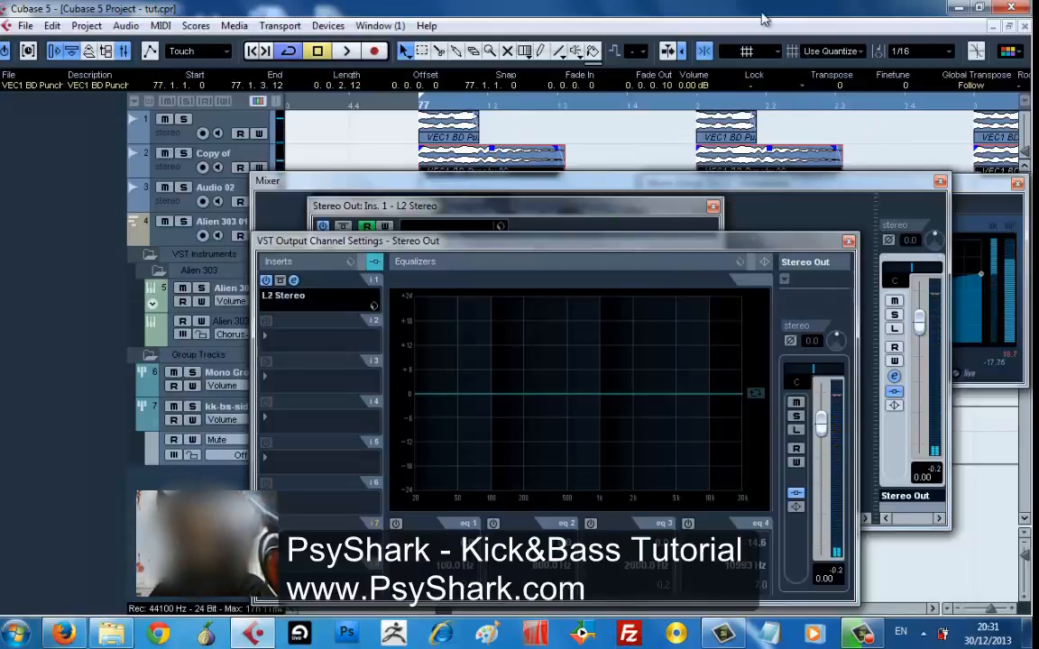
click(865, 636)
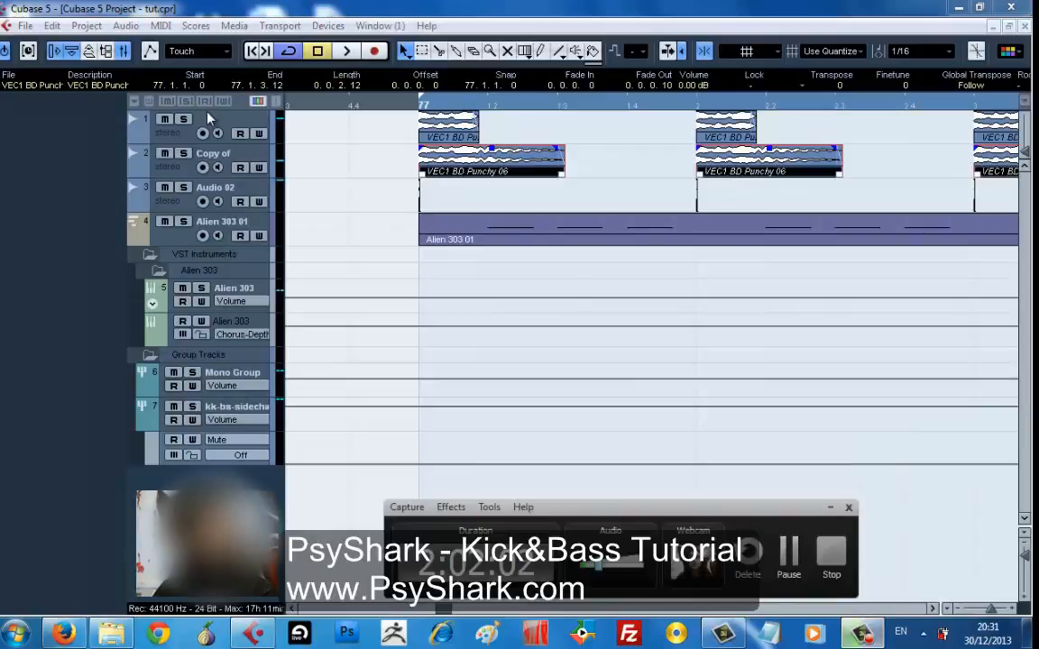
- Start an audio mixdown export of Stereo Out to the desktop and name the file Mixdown
click(27, 25)
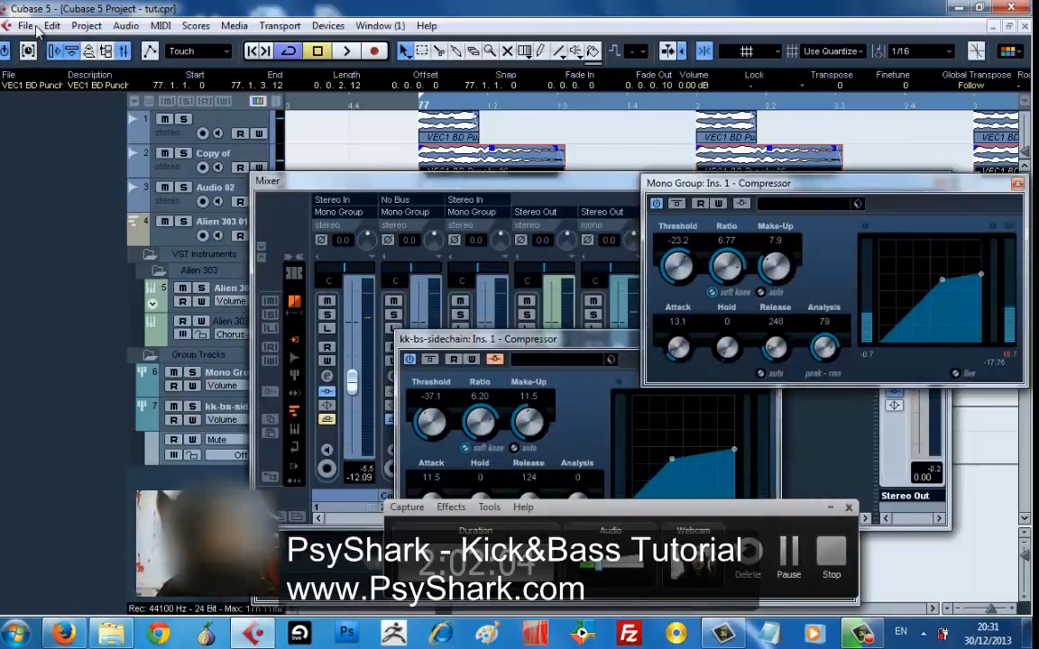
click(27, 25)
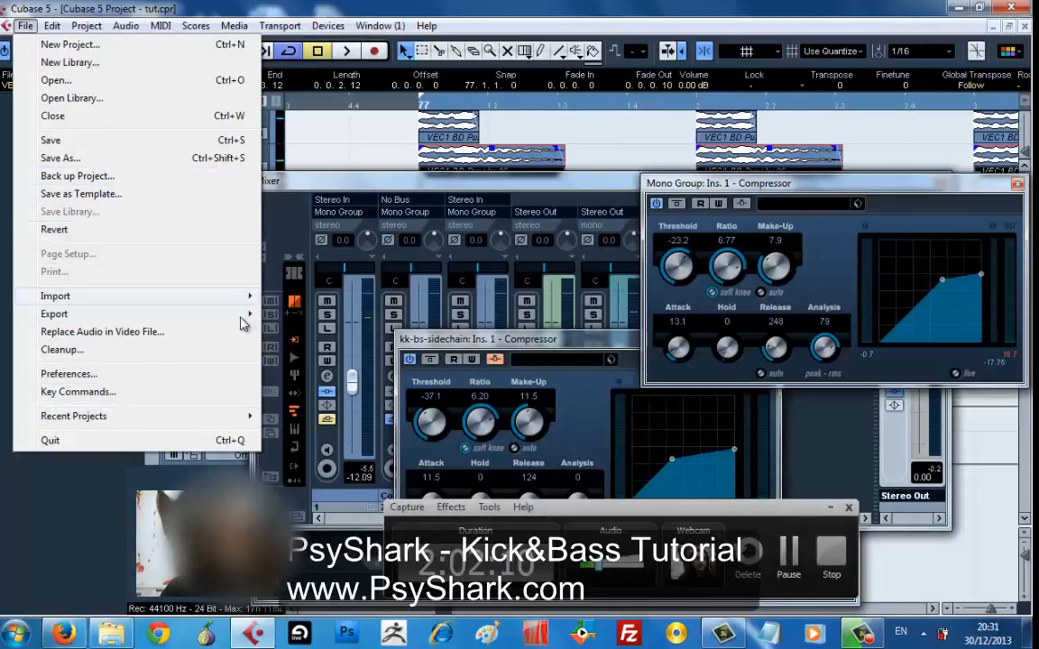
mouse_move(249, 313)
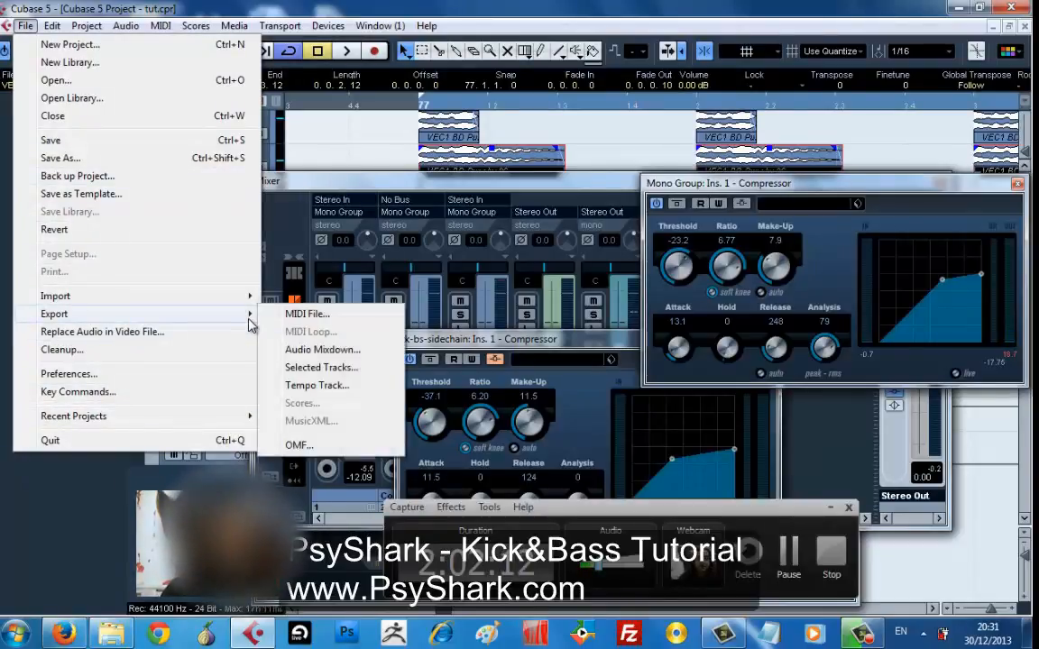
click(335, 350)
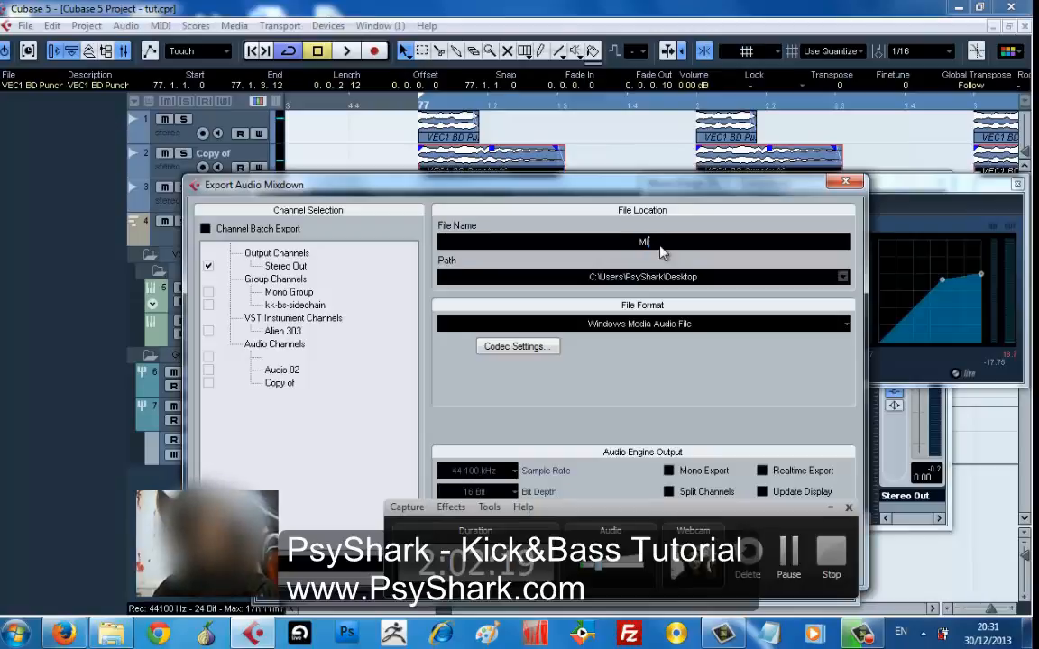
text(n)
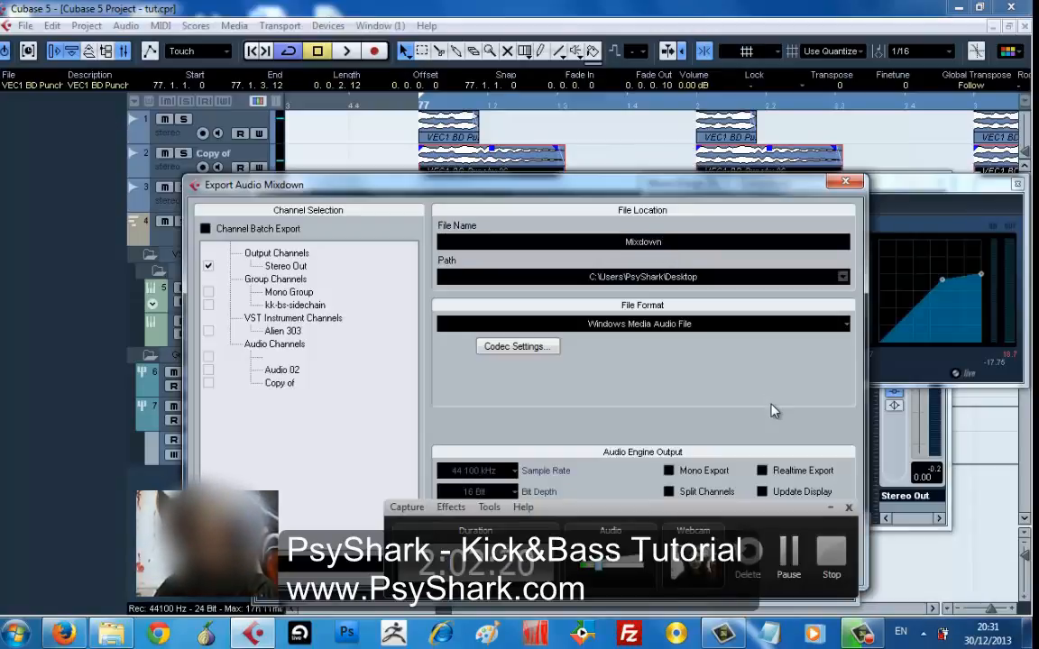
- Enable importing the mixdown into the pool and onto an audio track, then export it
click(668, 524)
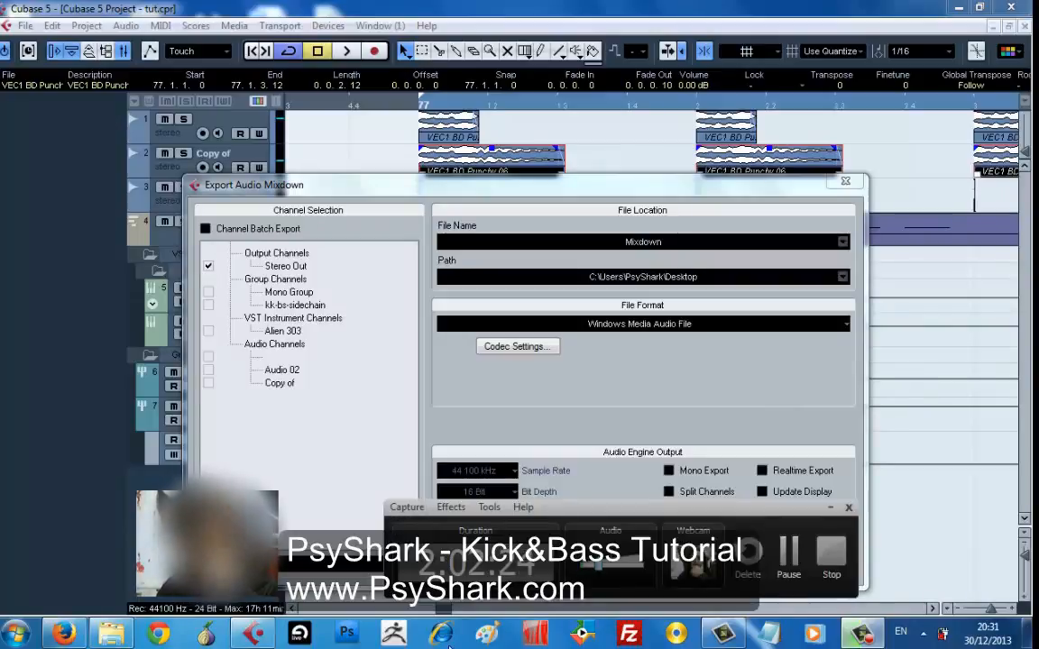
click(851, 457)
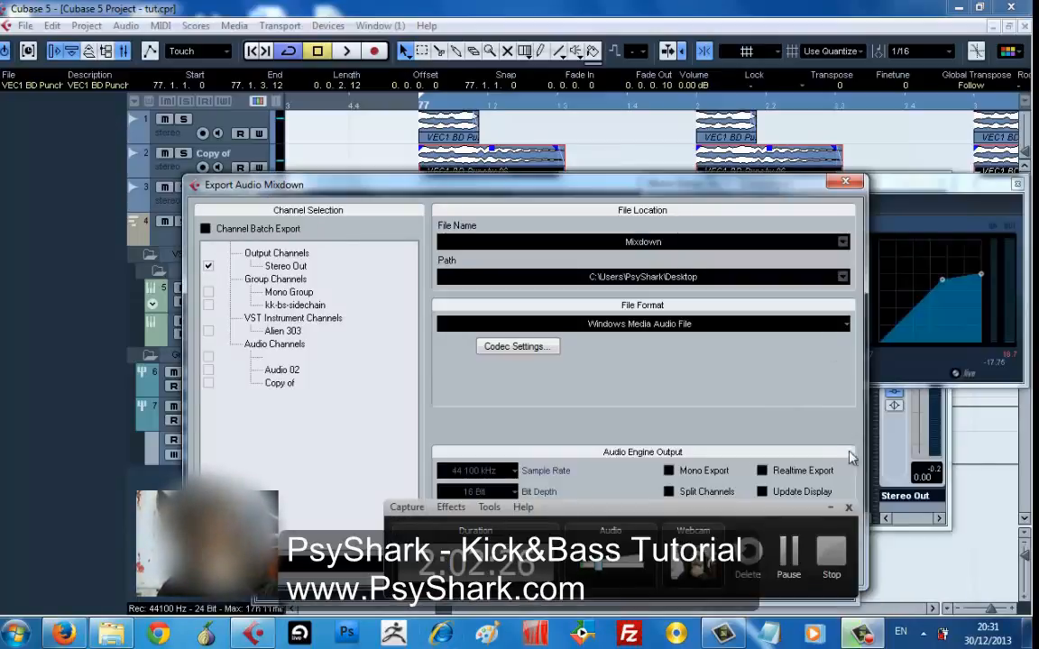
click(849, 510)
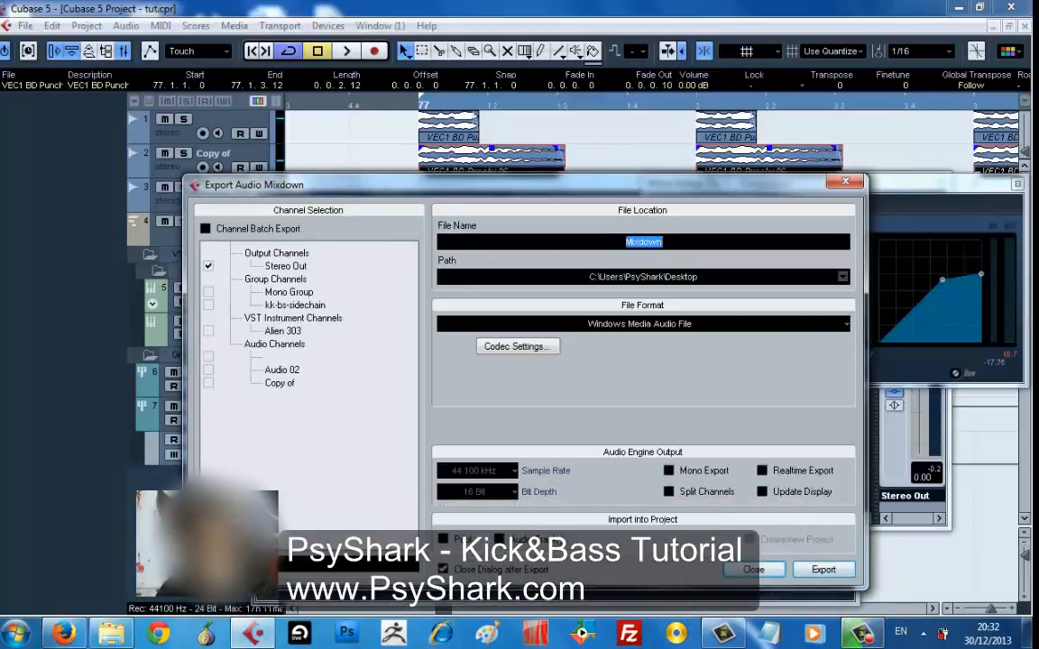
click(441, 538)
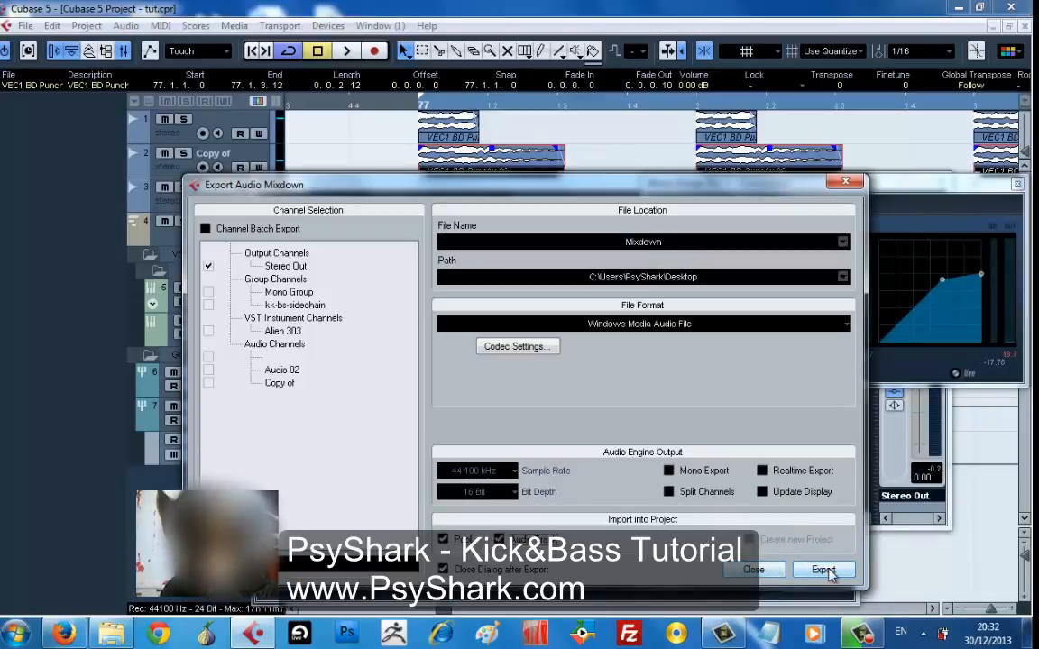
click(823, 570)
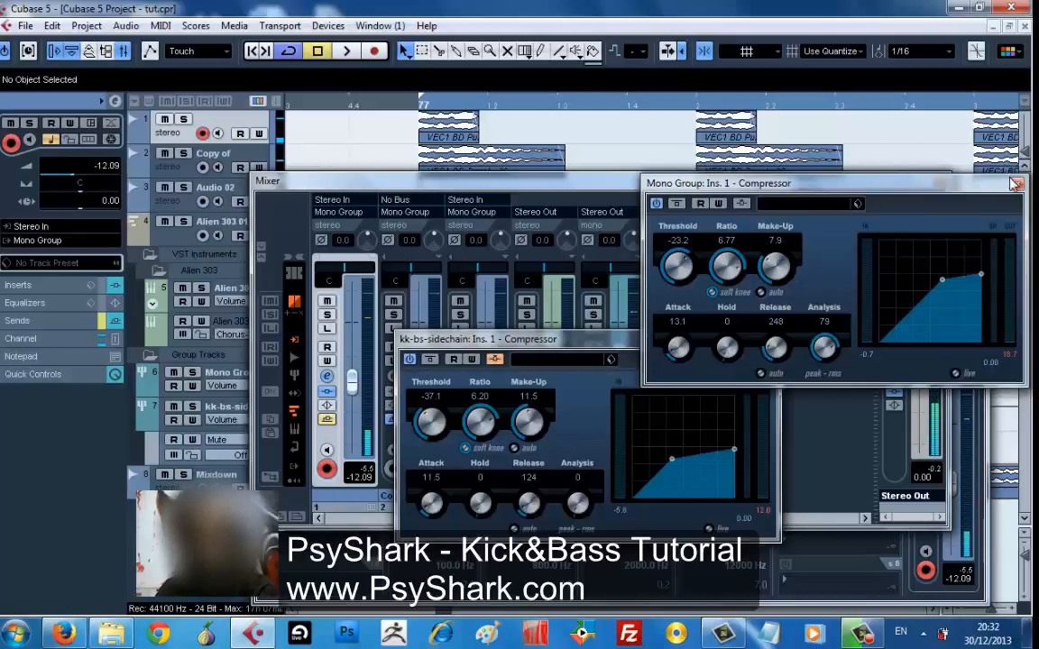
- Close the Mono Group compressor, mixer, Stereo Out L2 and kk-bs-sidechain compressor windows, along with the open channel settings
drag(1016, 183, 1019, 187)
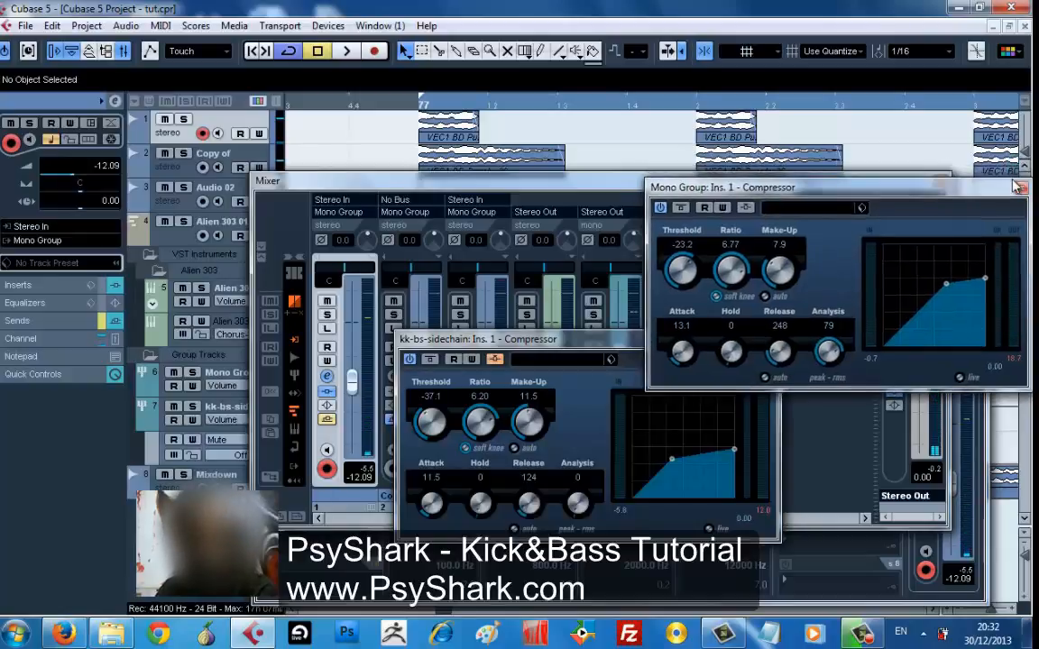
click(1020, 188)
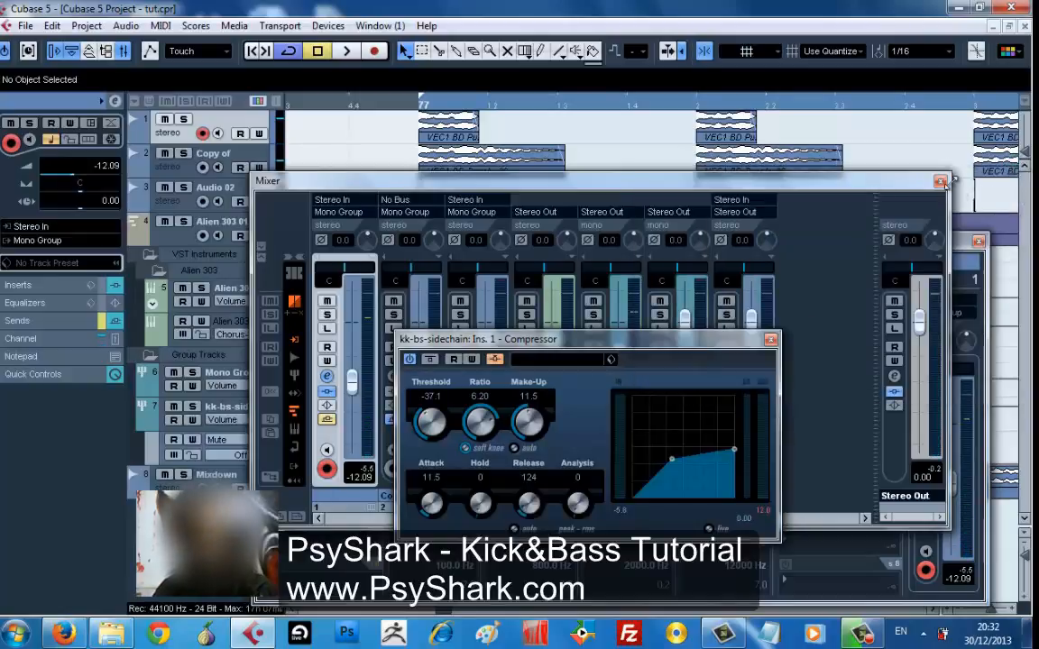
key(Escape)
click(940, 182)
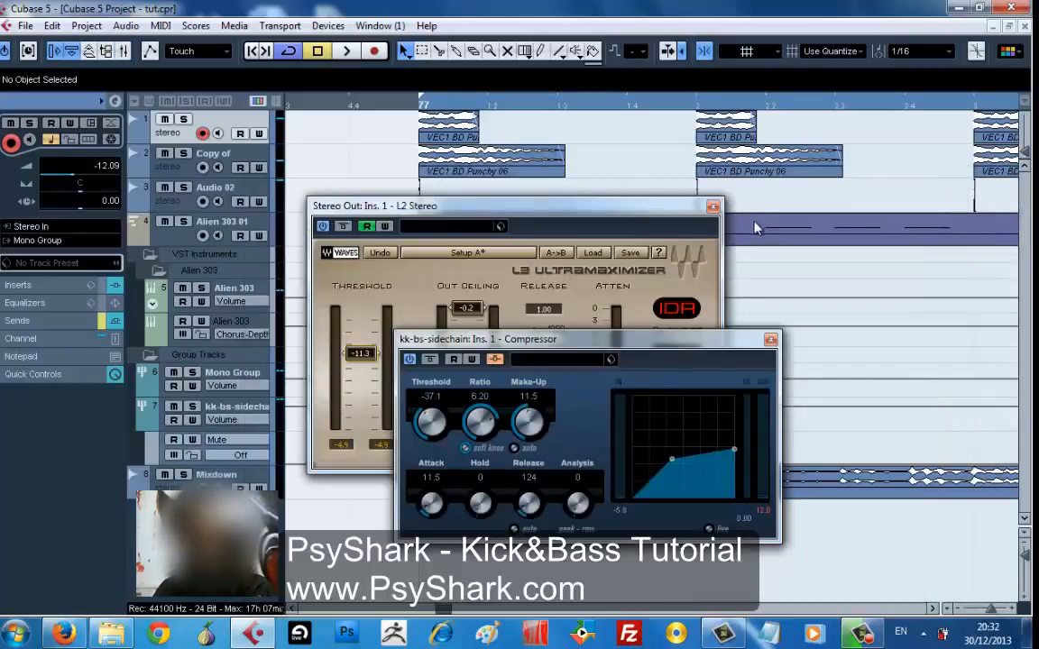
click(712, 223)
click(713, 206)
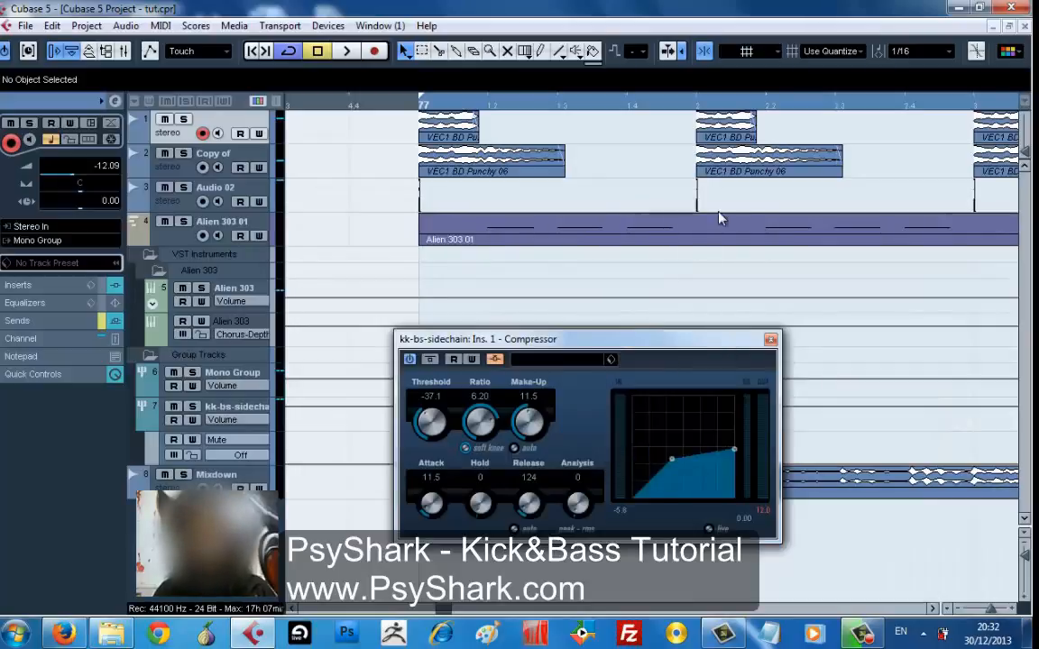
click(770, 339)
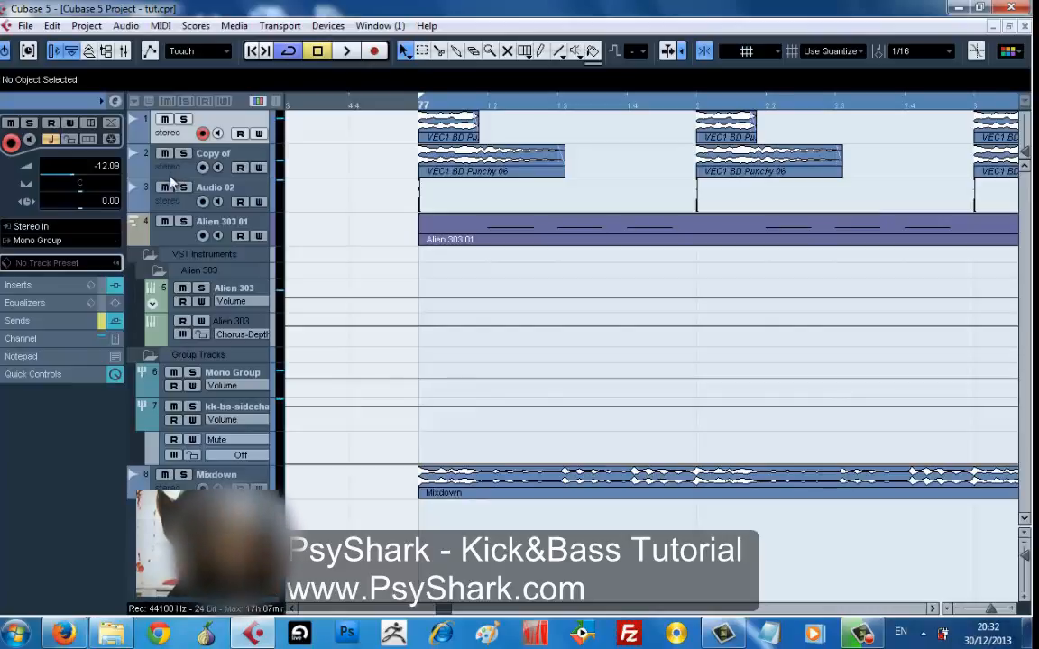
- Review the settings of the first kick track, Audio 02, Alien 303 folder, Mono Group, kk-bs-sidechain and Mixdown tracks
click(101, 285)
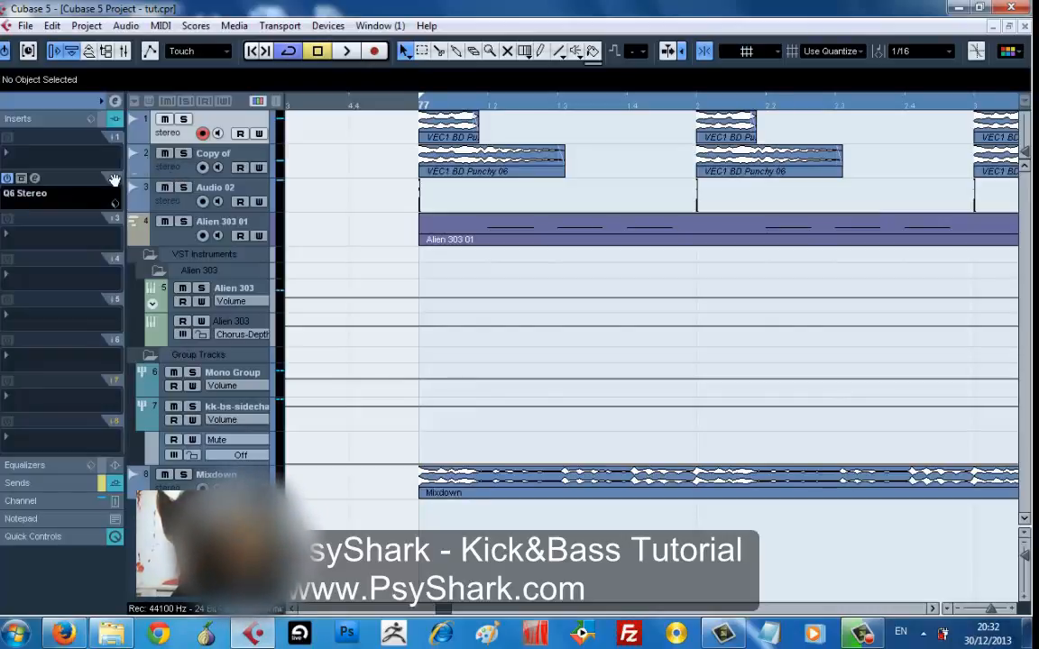
click(35, 179)
click(35, 179)
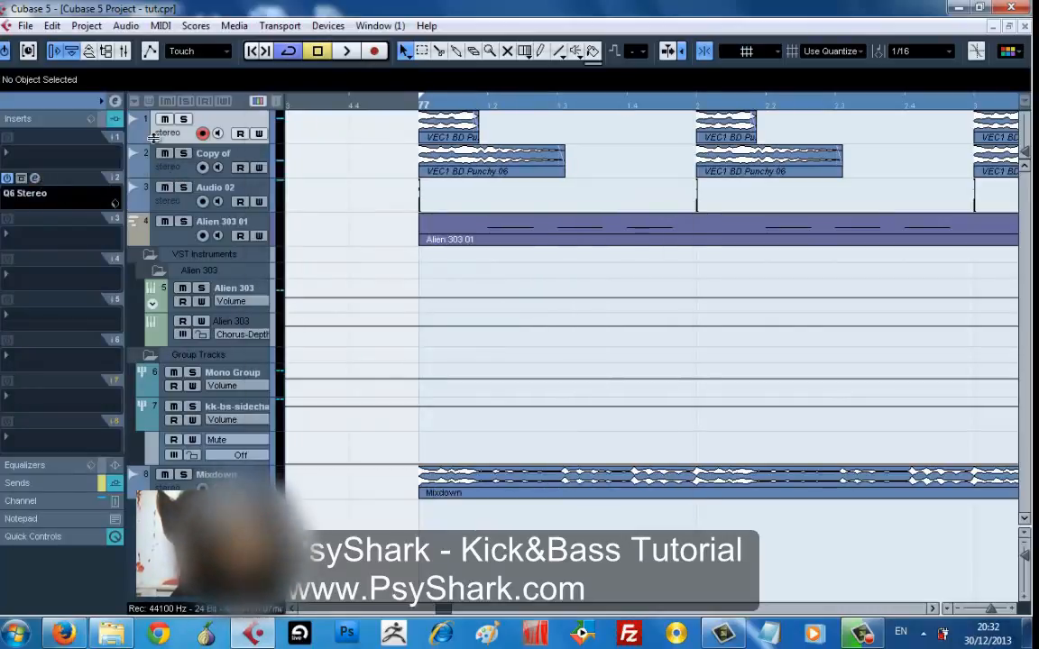
key(Down)
click(164, 208)
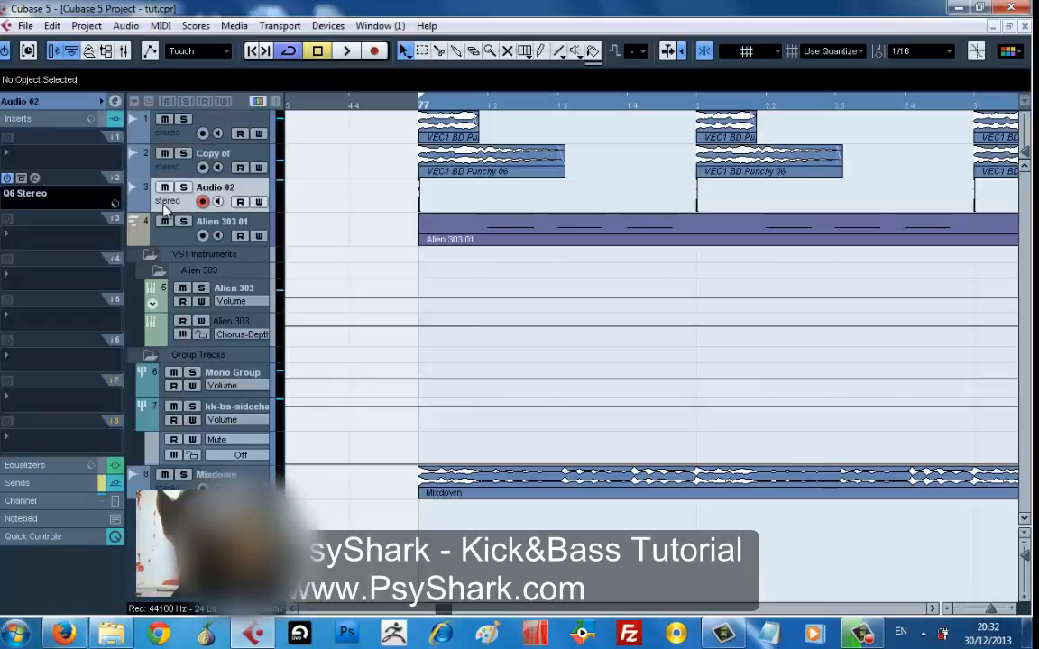
click(192, 273)
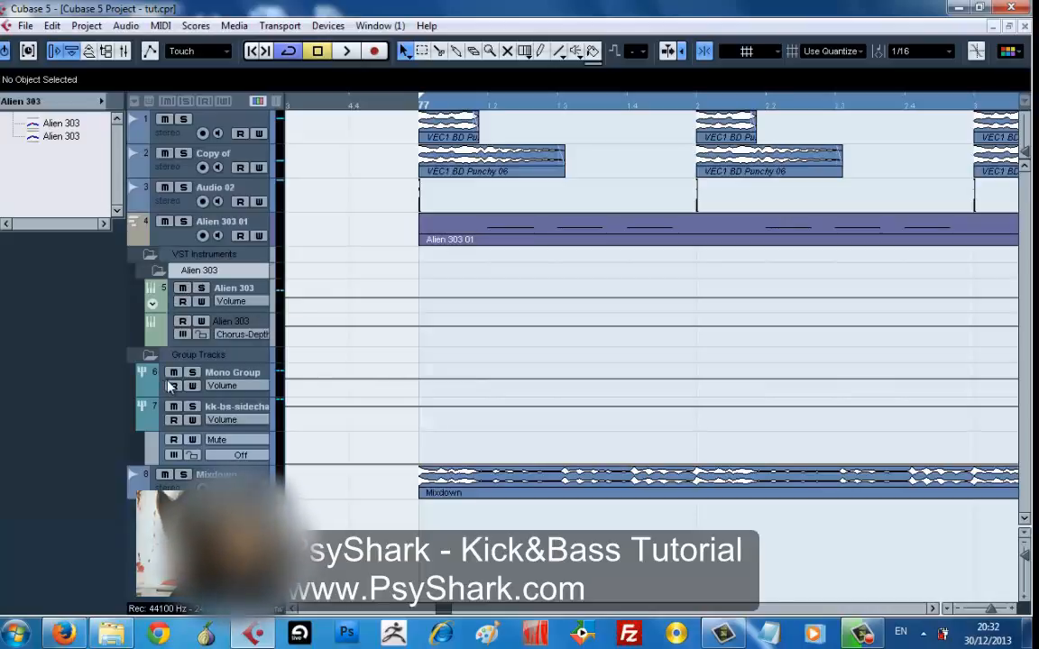
click(233, 373)
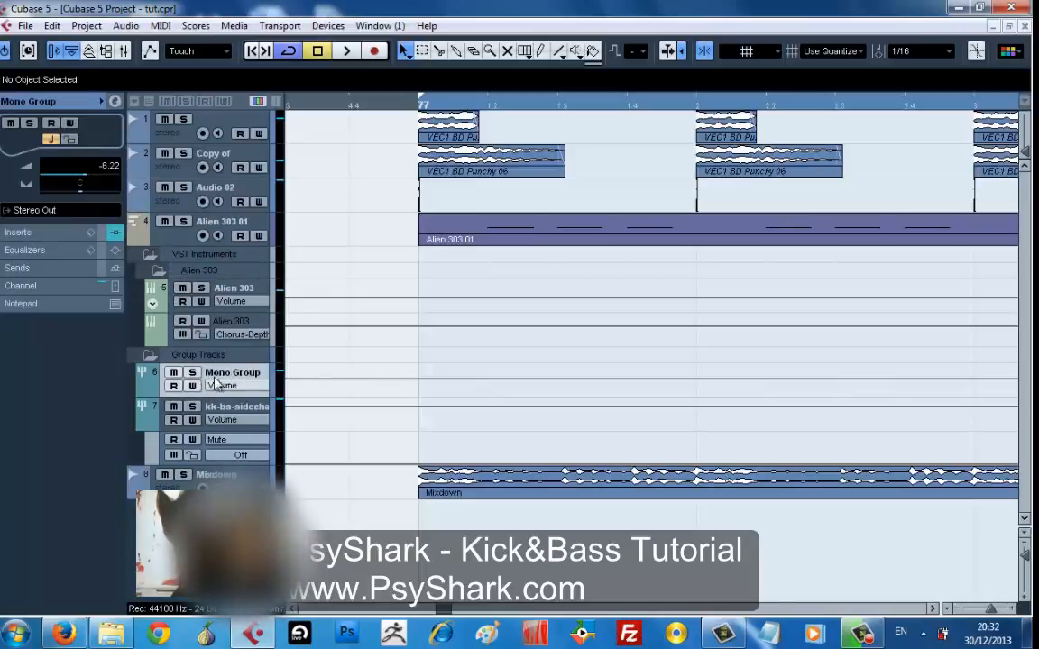
click(146, 424)
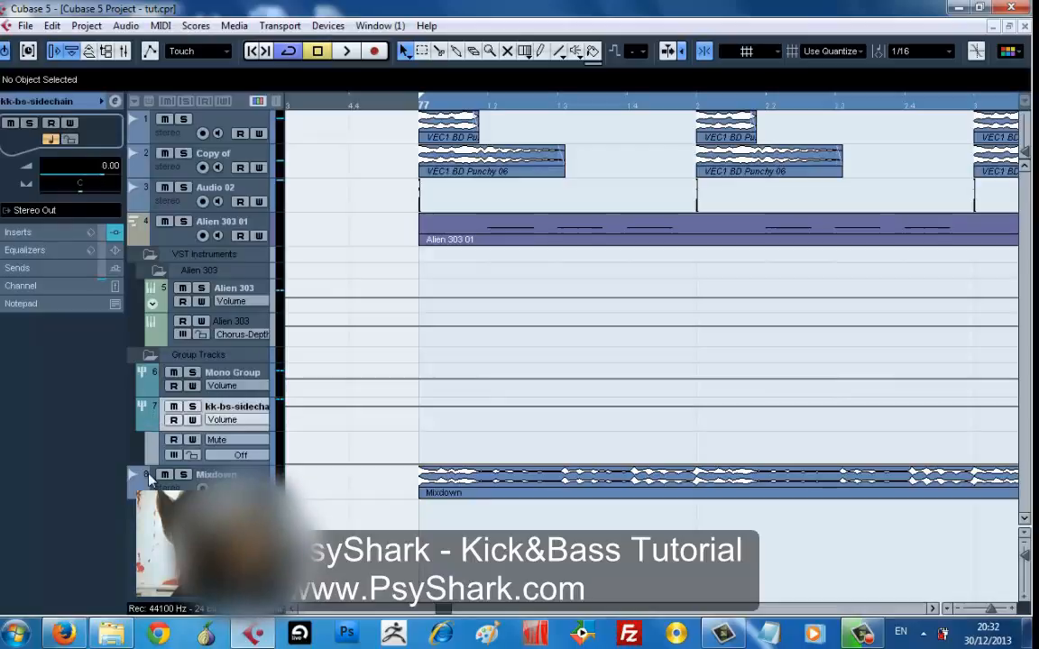
click(149, 478)
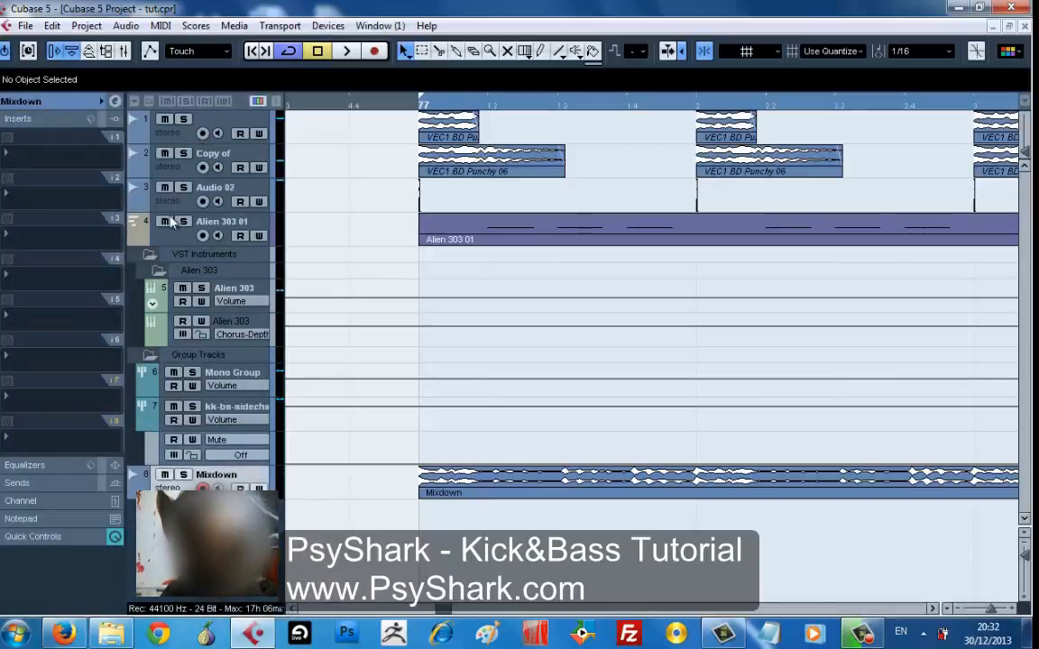
- View the Alien 303 synth's settings from the Alien 303 01 MIDI track and close its window
click(166, 240)
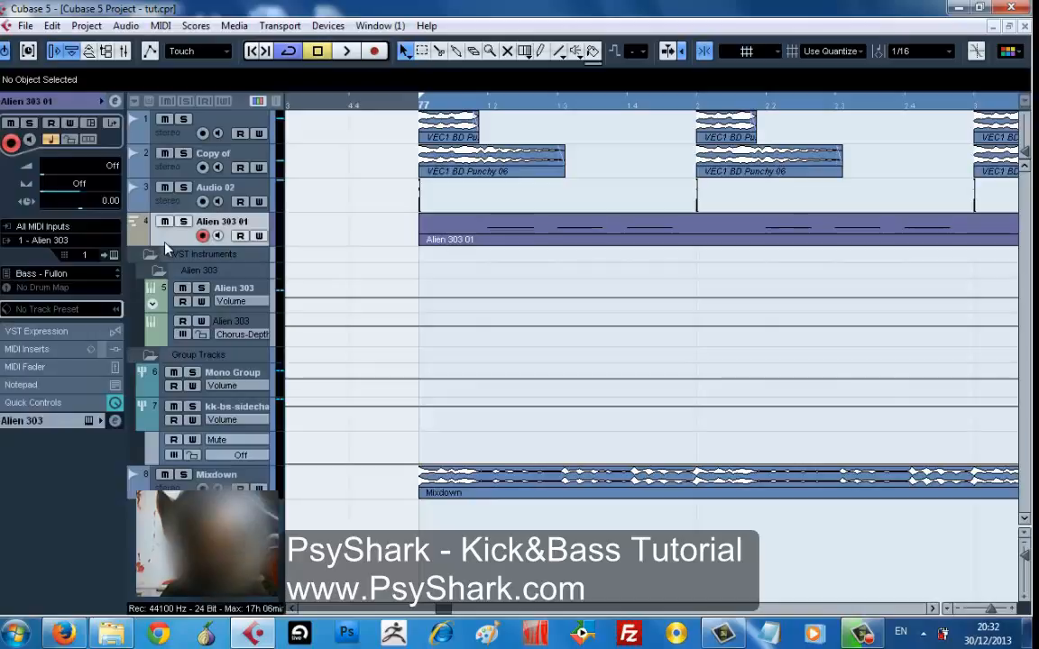
click(114, 256)
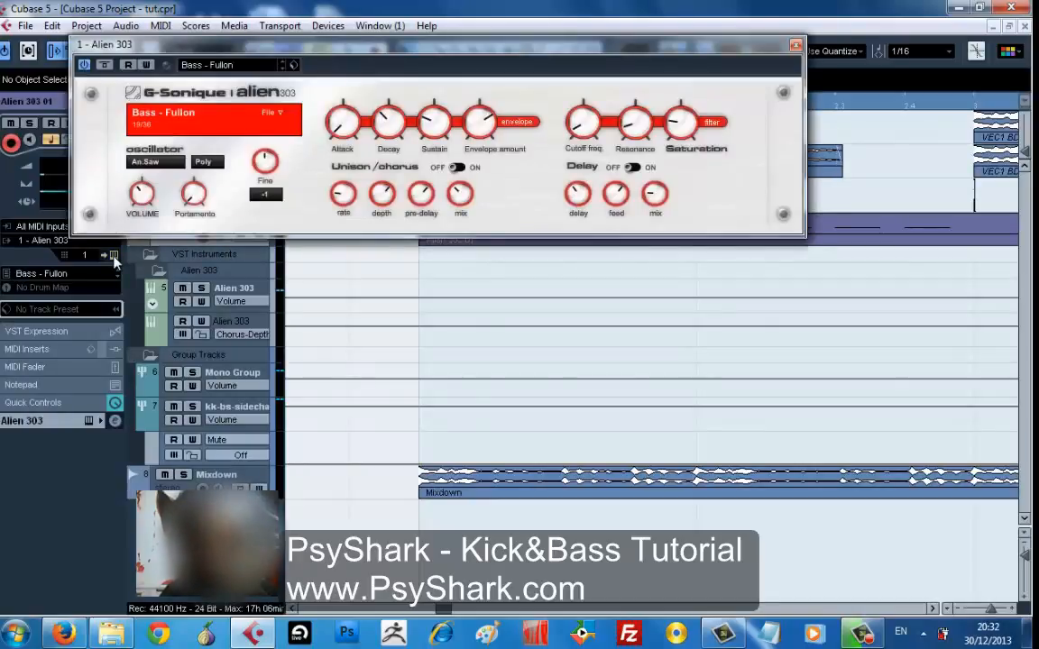
click(113, 255)
- Examine the Alien 303 channel's Q6 equalizer, BitCrusher and MaxxBass insert settings
click(161, 293)
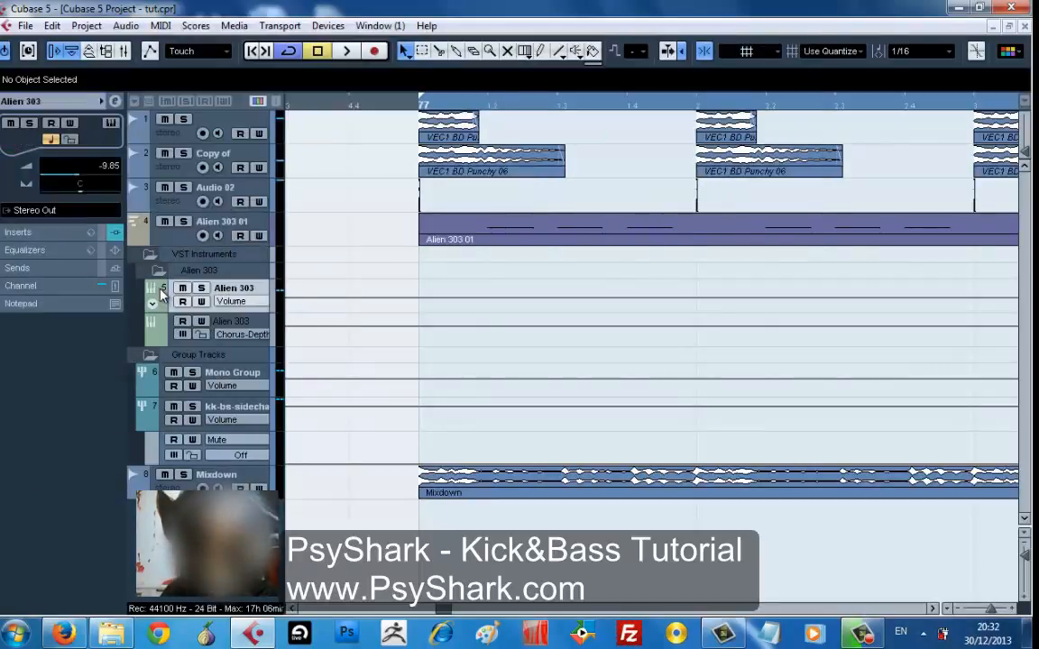
click(119, 235)
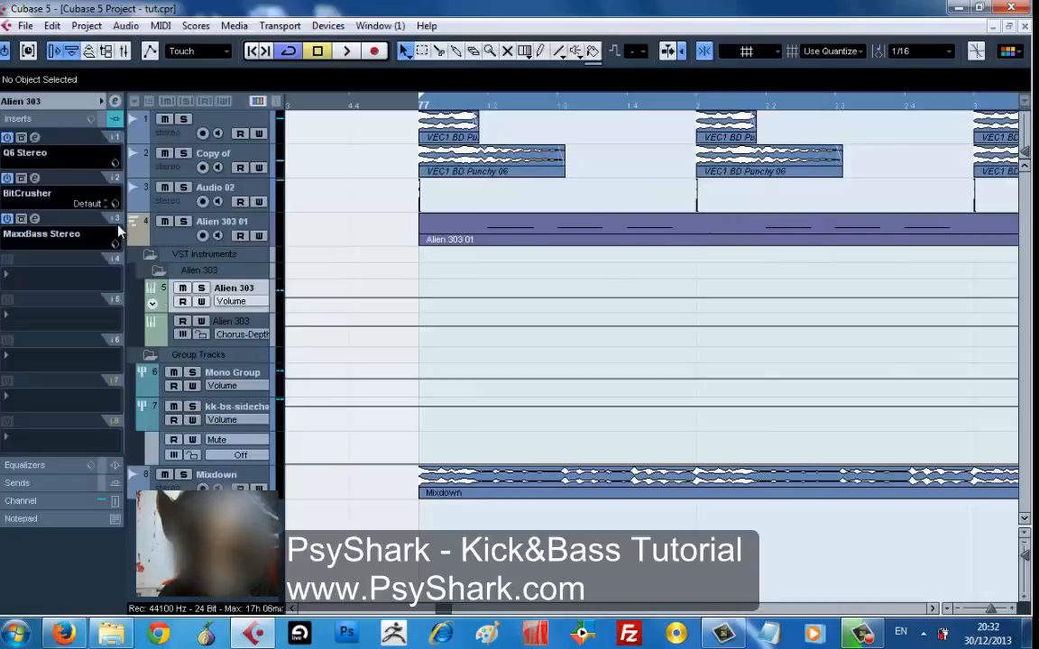
click(38, 138)
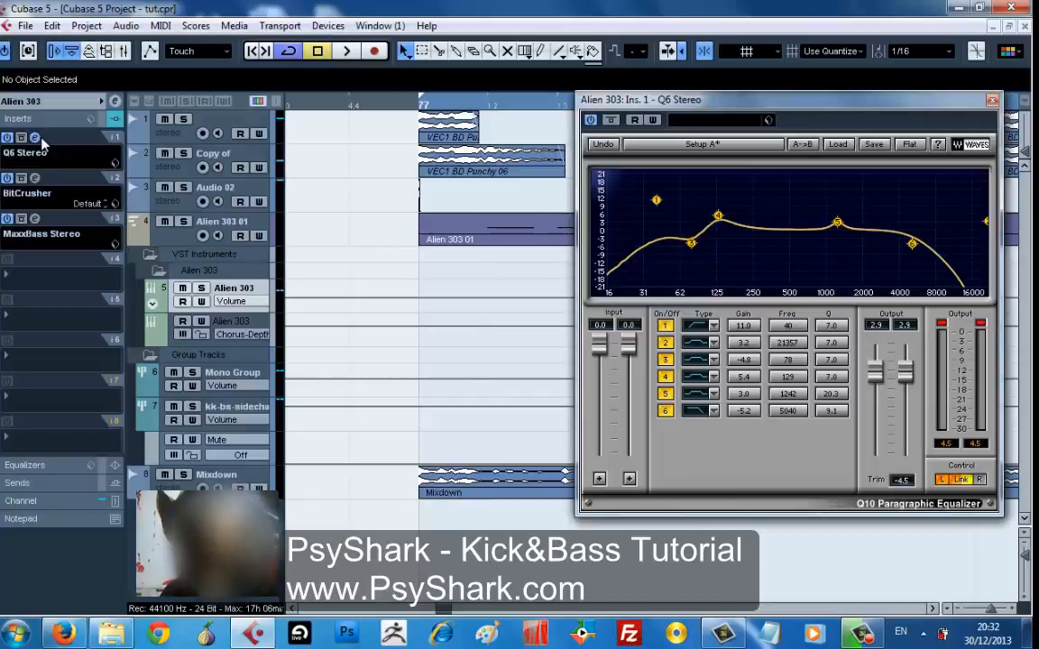
click(35, 179)
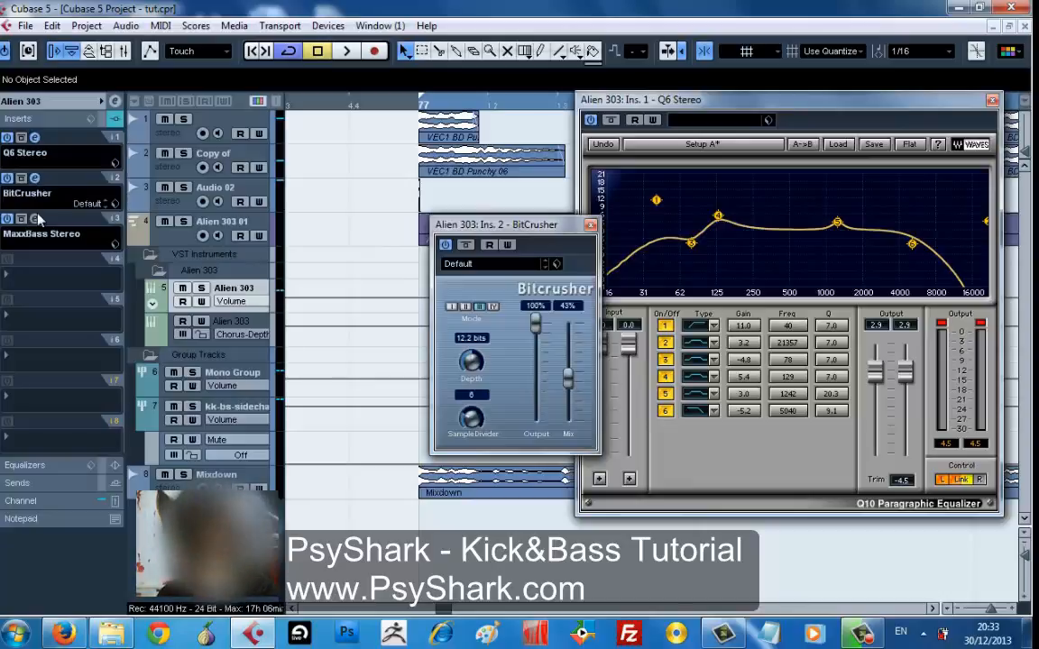
click(35, 219)
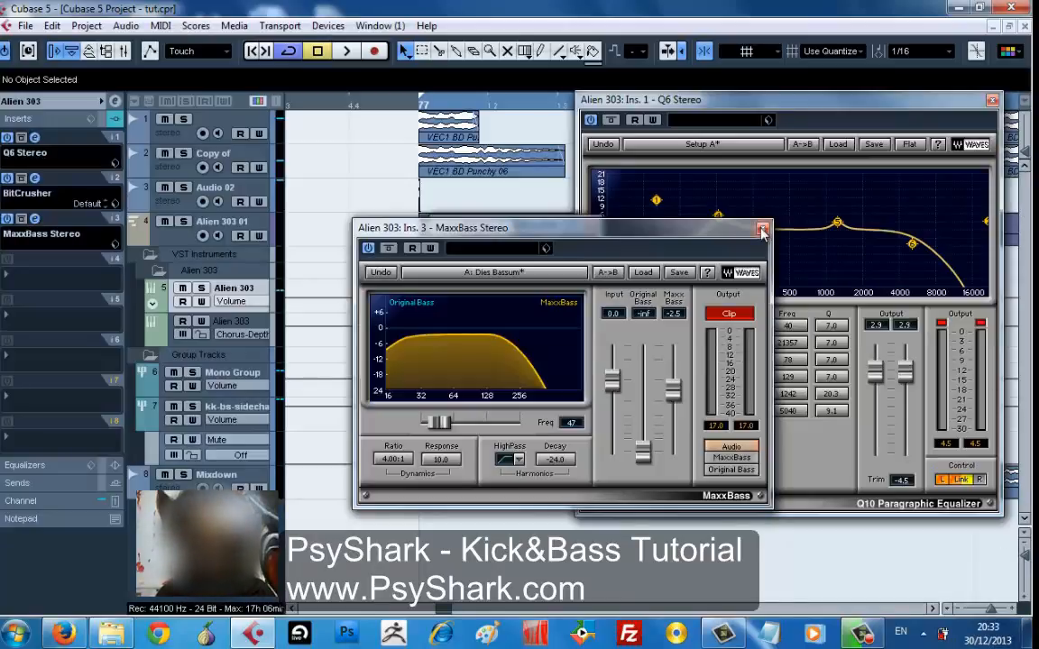
- Close the Q6 and MaxxBass windows and select the Mixdown audio event on its track
click(992, 99)
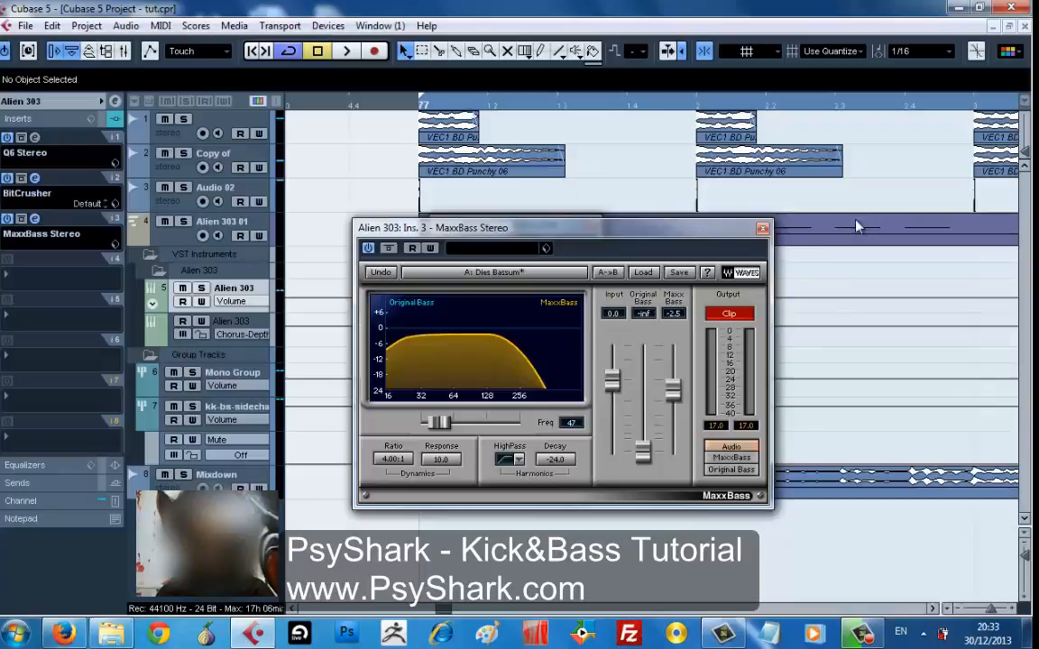
click(763, 228)
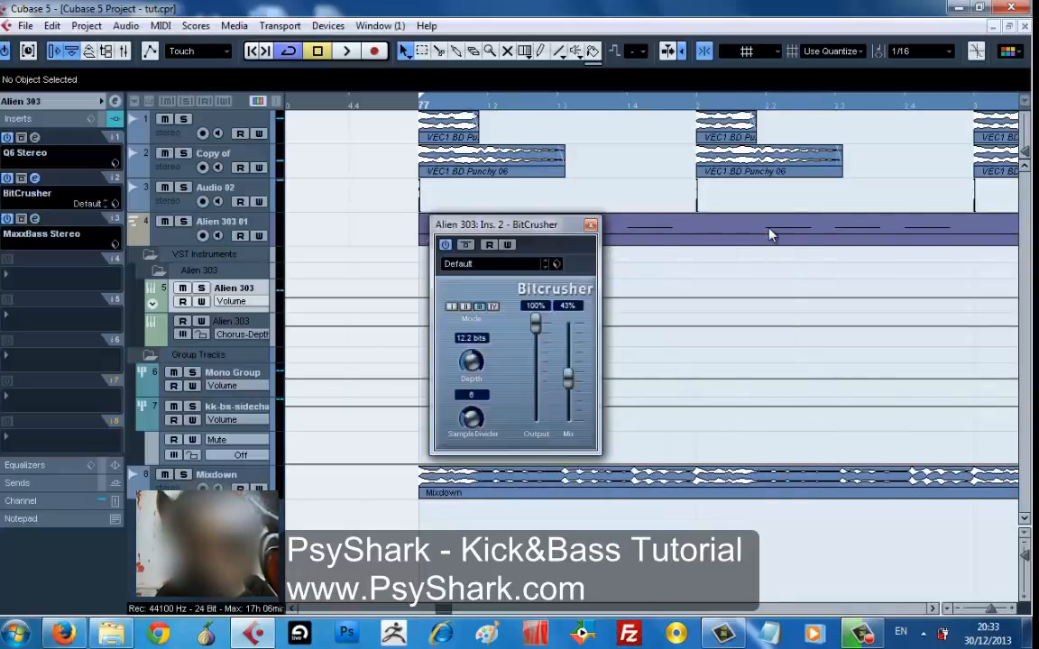
click(568, 494)
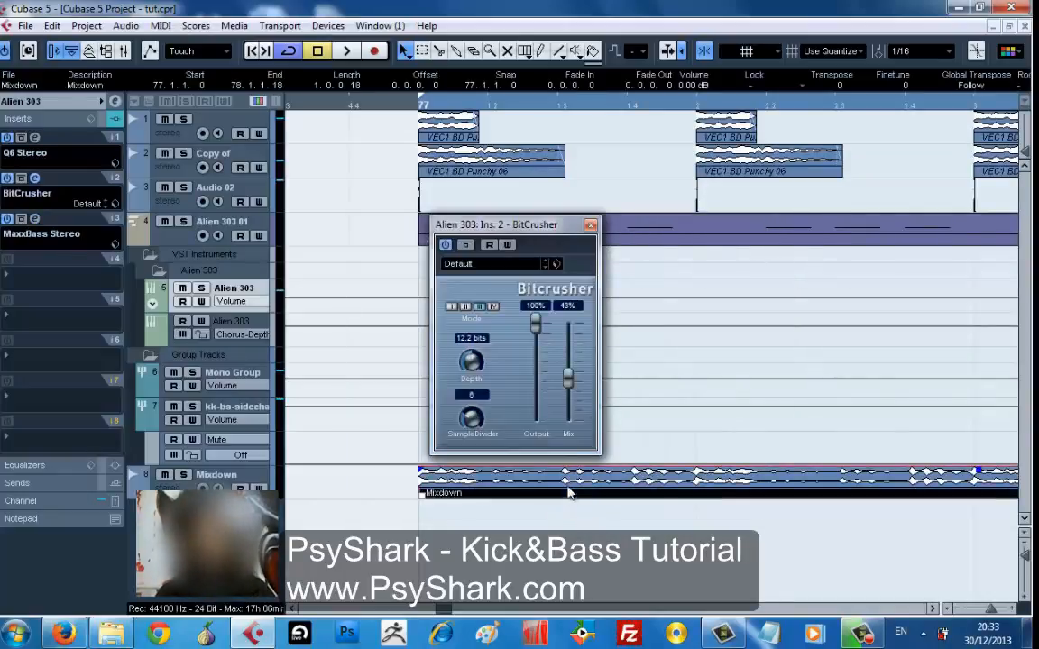
- Run the Spectrum Analyzer on the Mixdown audio event with size 4096, overlap 512, a Hamming window and the Mono left channel
key(g)
key(g)
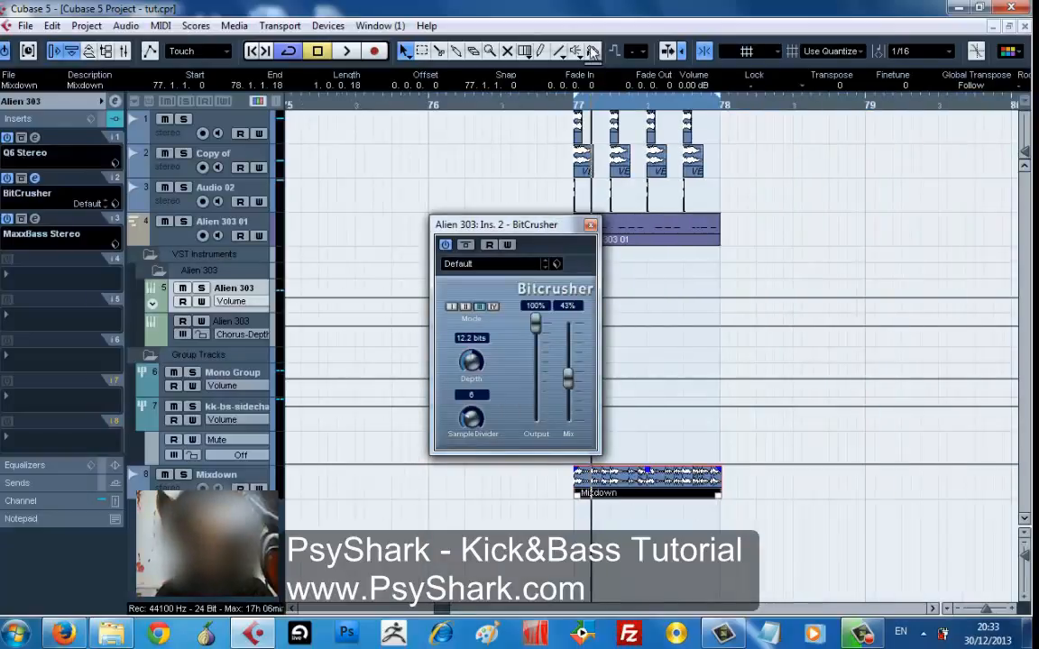
right_click(631, 484)
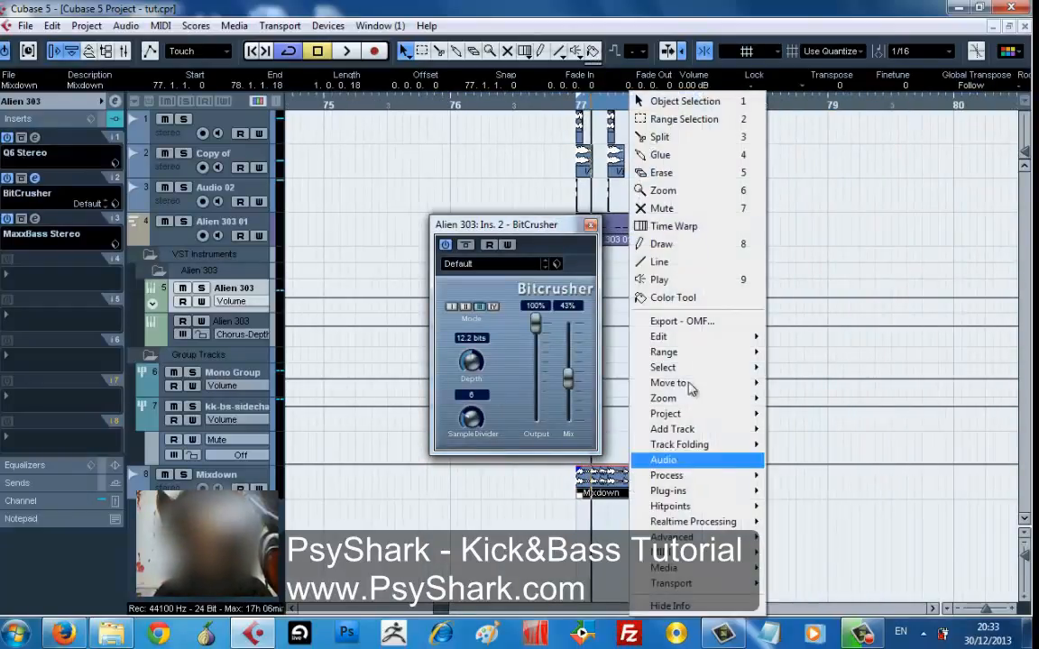
mouse_move(724, 412)
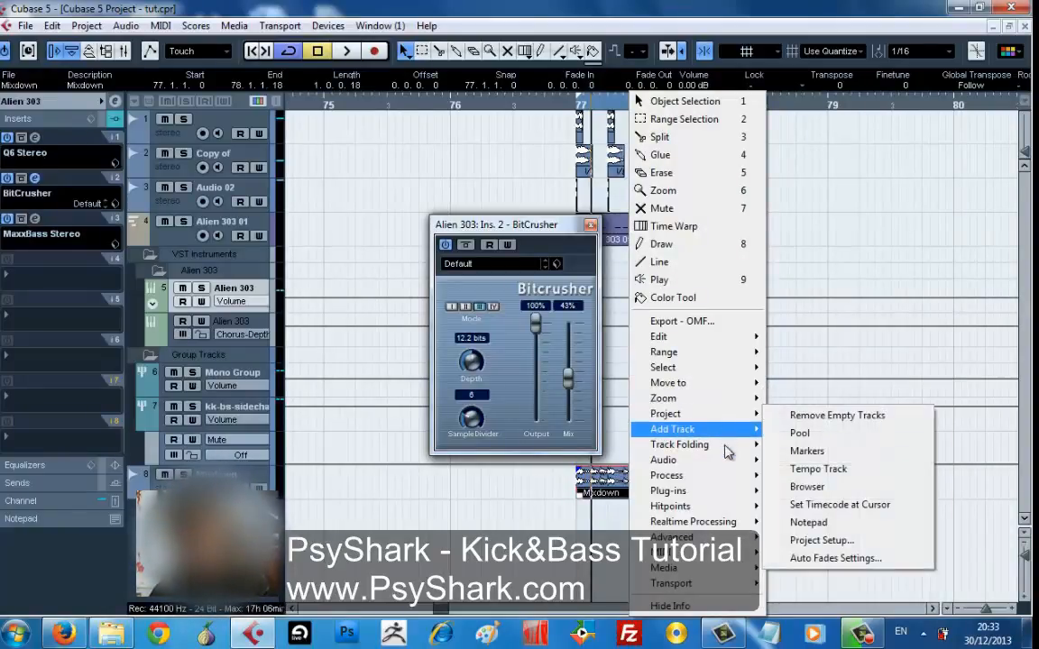
mouse_move(740, 466)
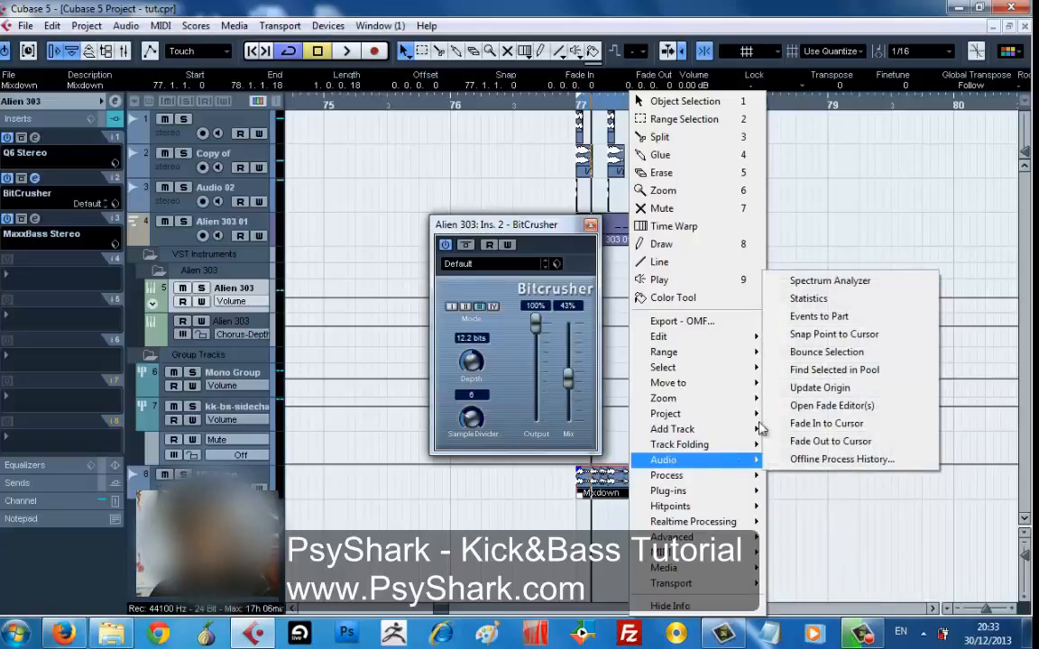
click(847, 284)
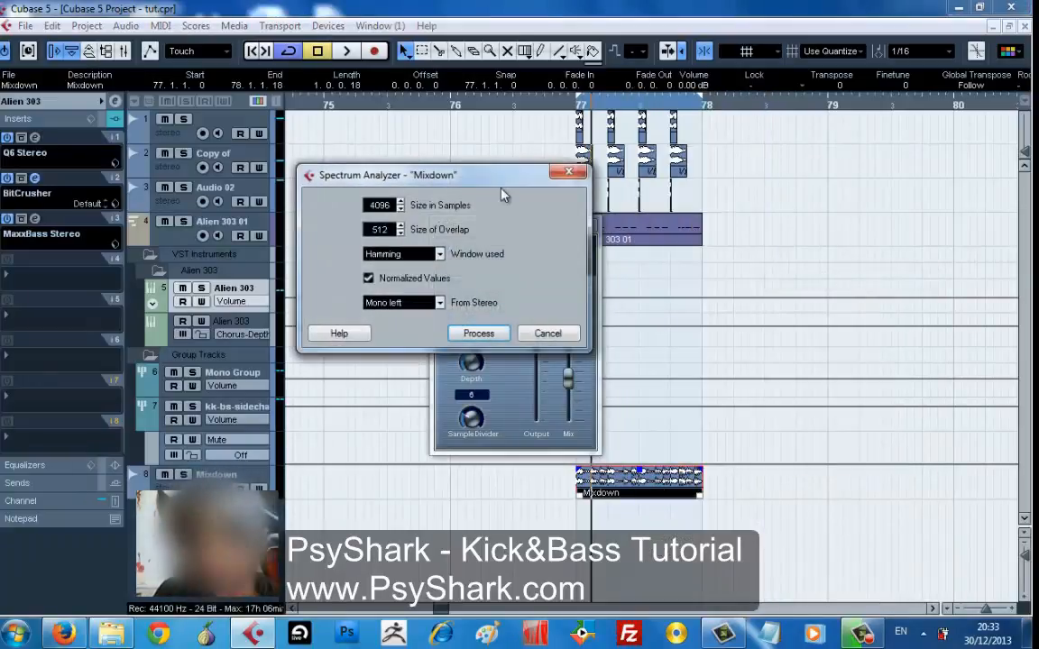
click(477, 334)
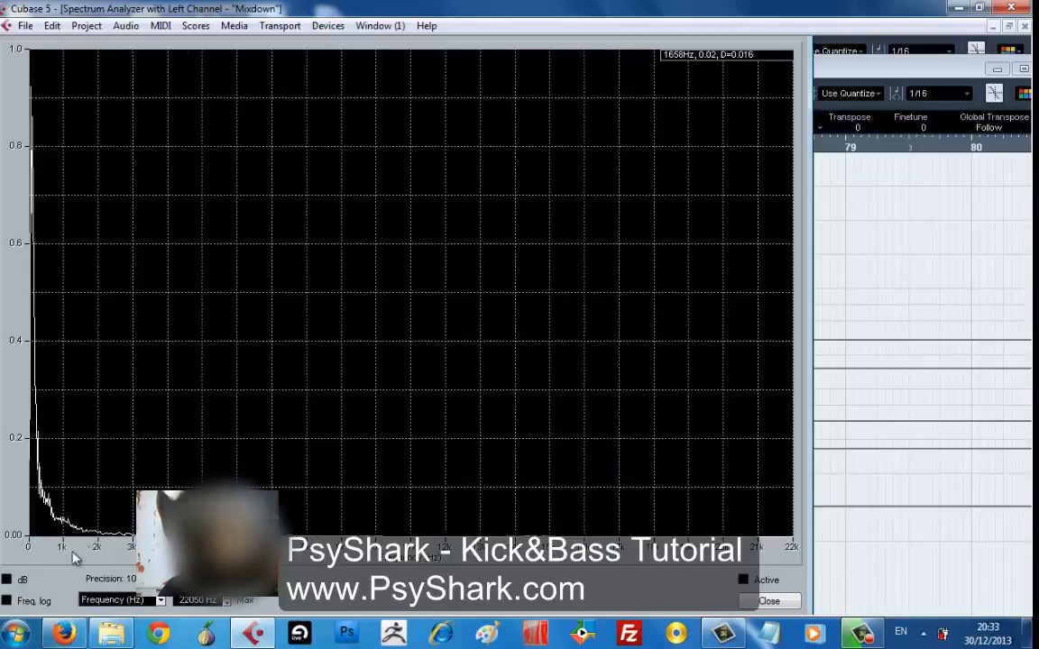
- View the Mixdown spectrum in dB on a logarithmic frequency scale and close the analyzer
click(7, 579)
click(6, 600)
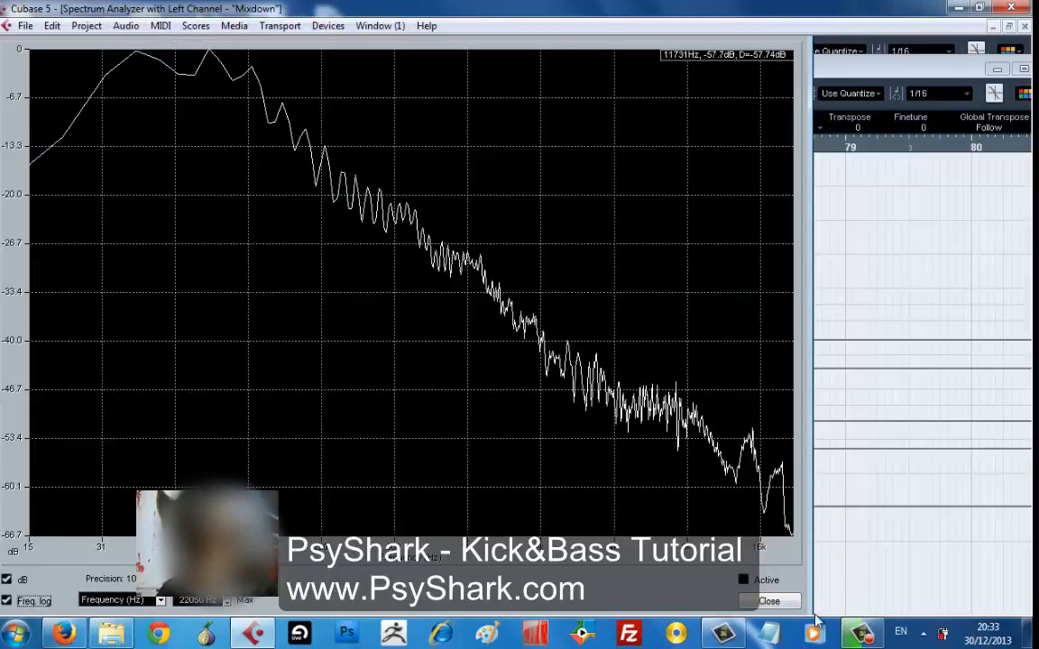
click(769, 601)
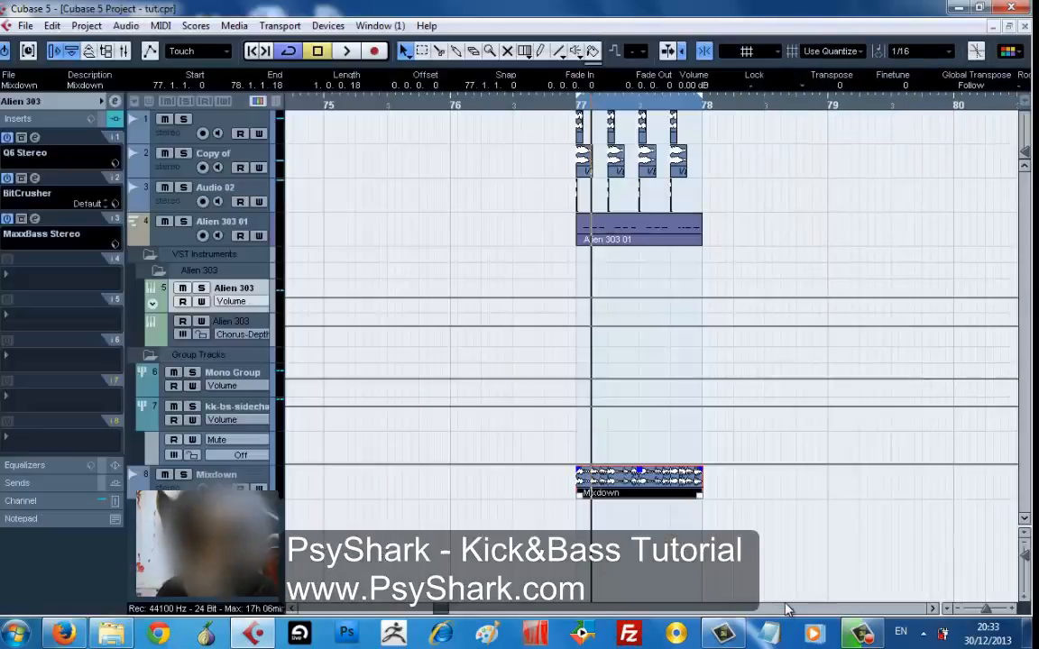
- Examine the Mixdown event's audio statistics, including peak amplitude and average RMS power, and close the window
right_click(633, 489)
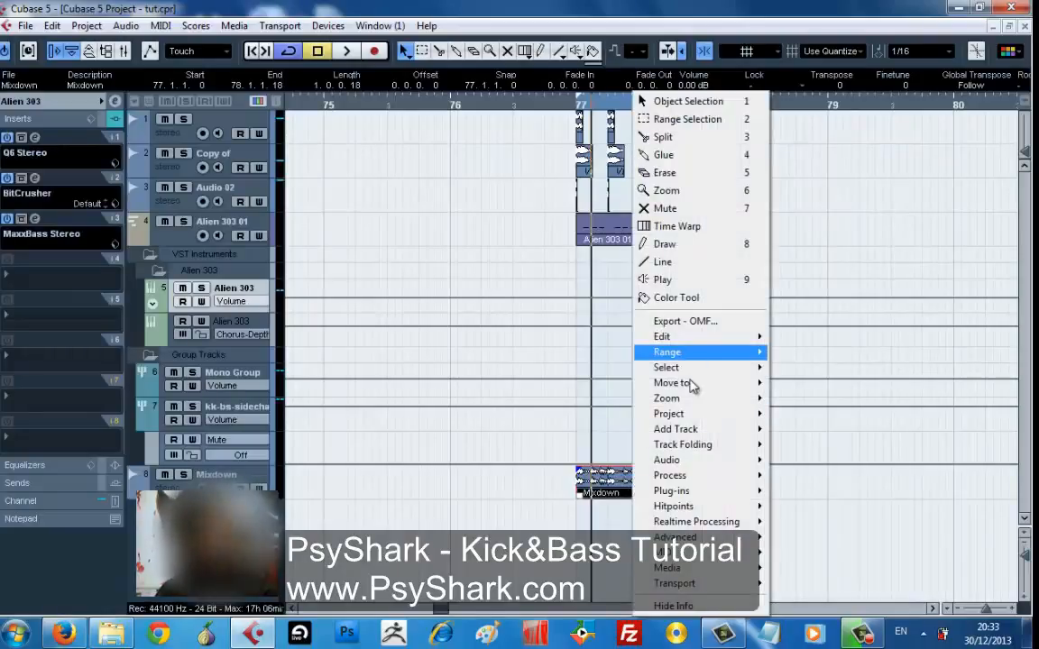
mouse_move(745, 471)
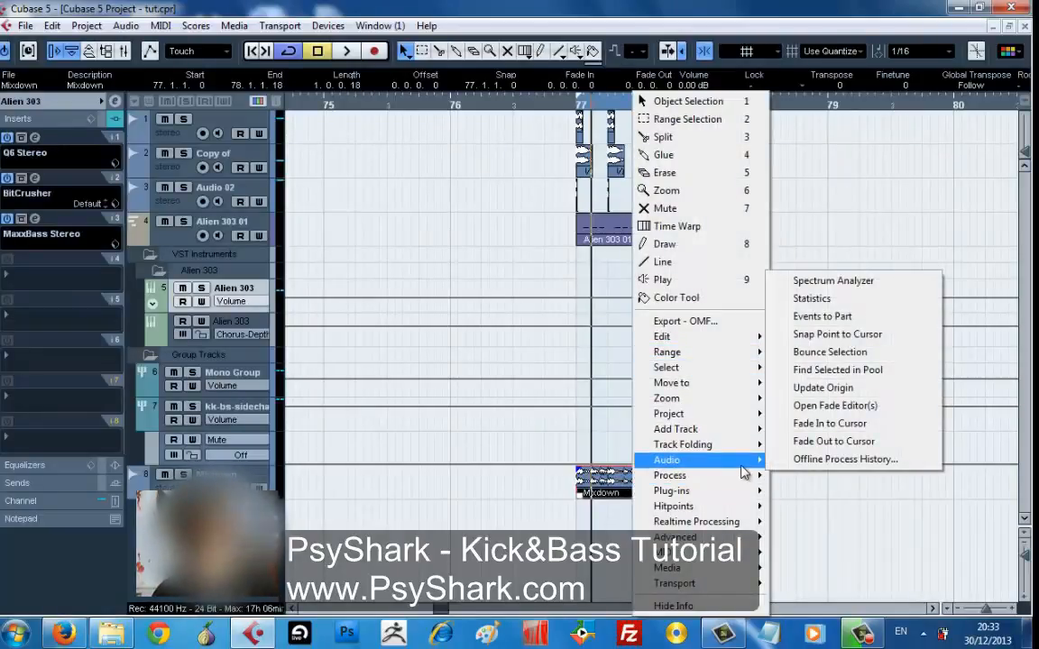
click(833, 299)
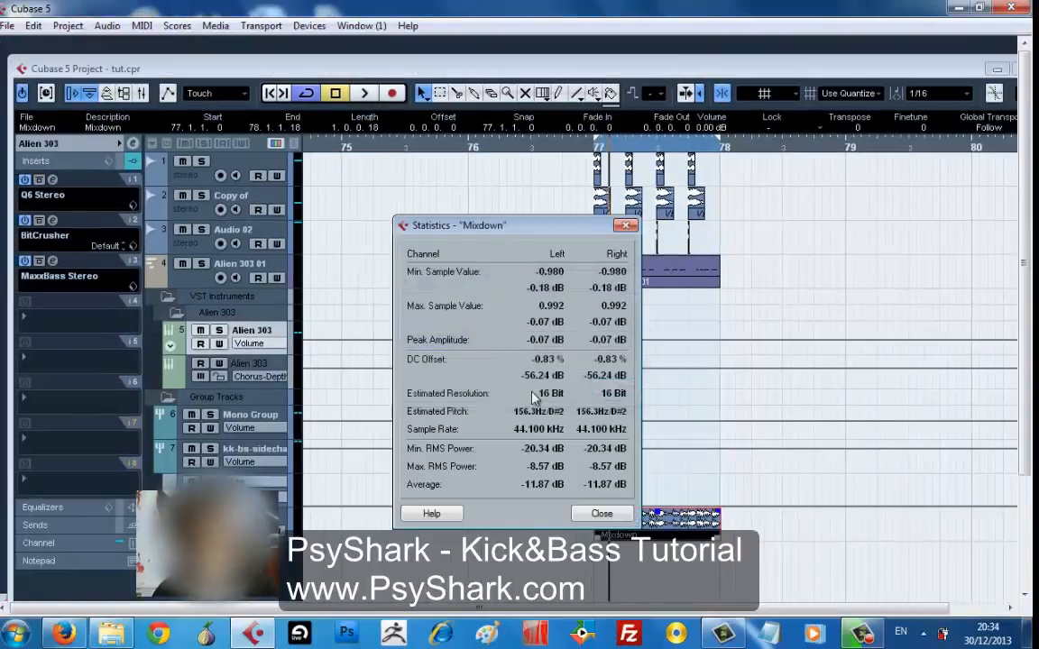
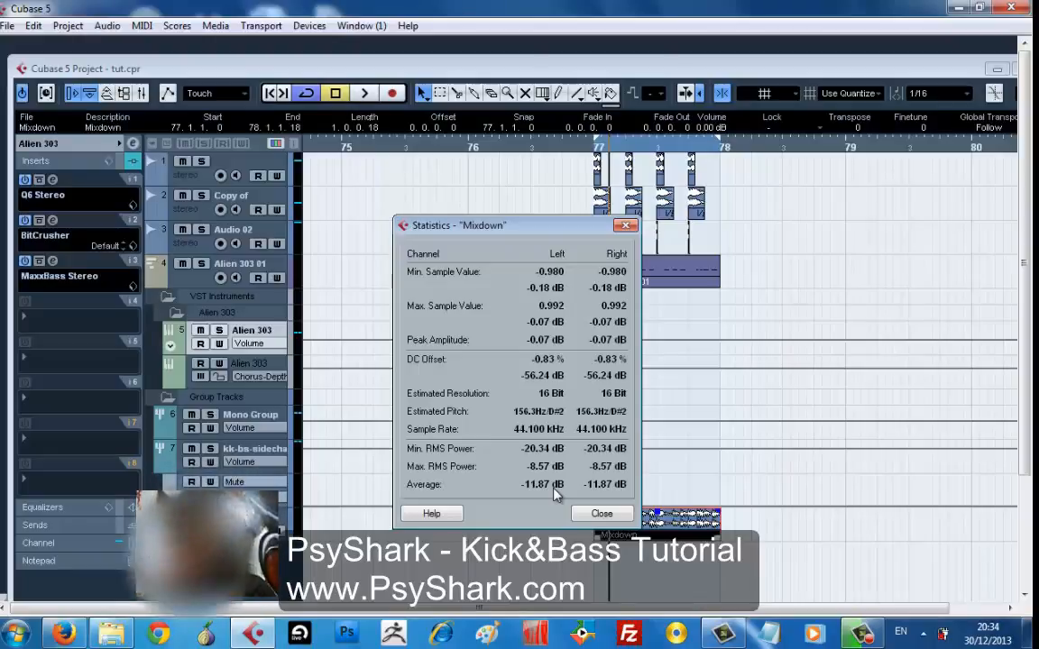
click(601, 514)
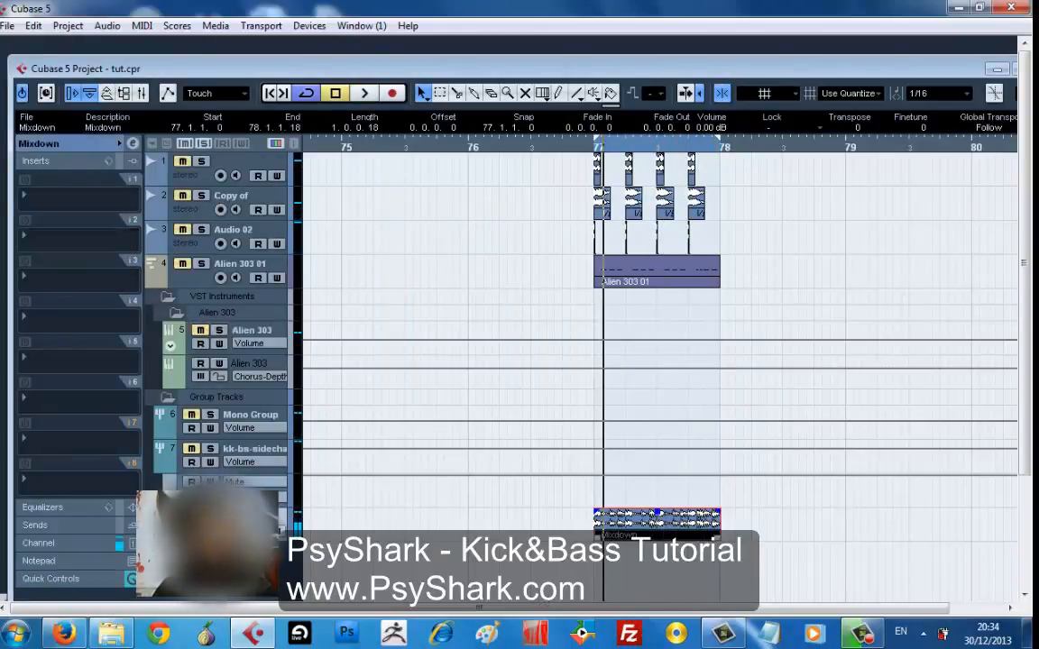
- Duplicate the Mixdown track and remove both the original and its copy from the project
right_click(242, 231)
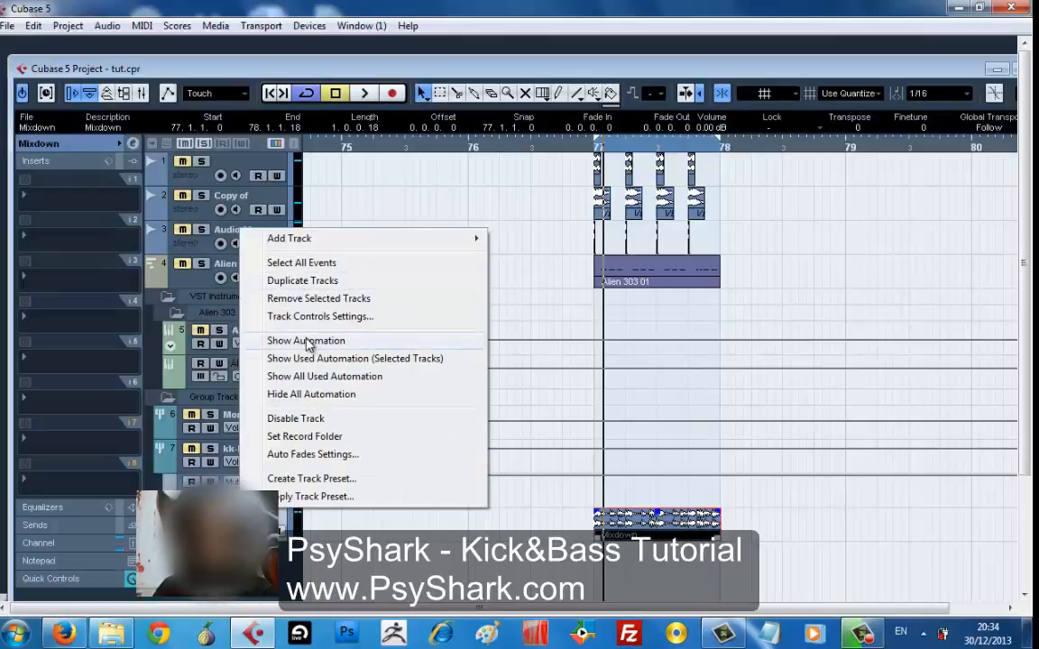
click(317, 281)
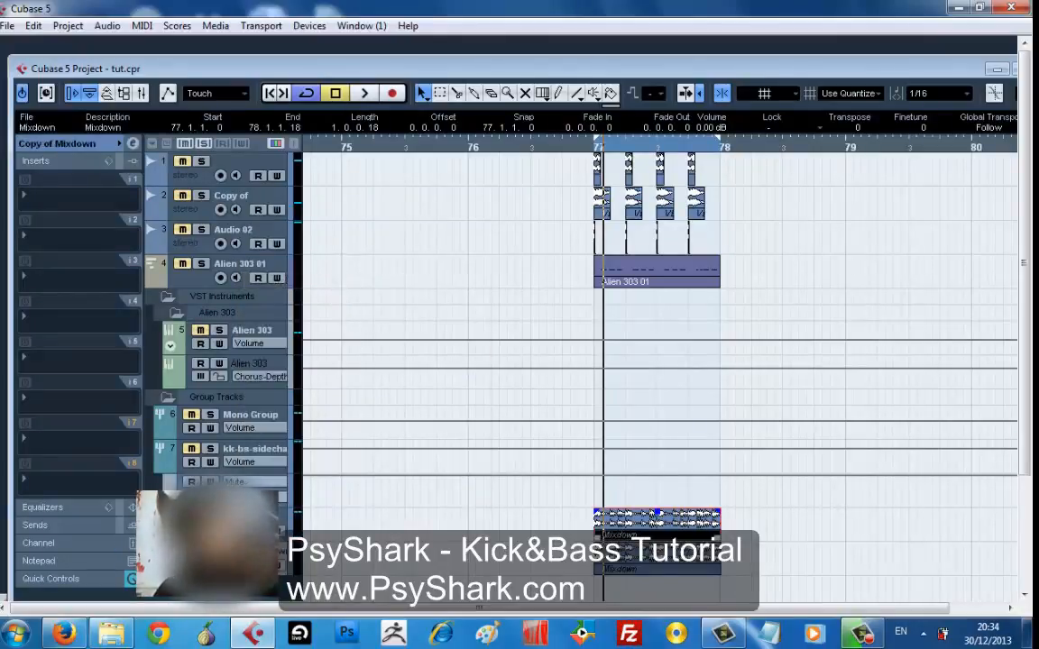
right_click(262, 239)
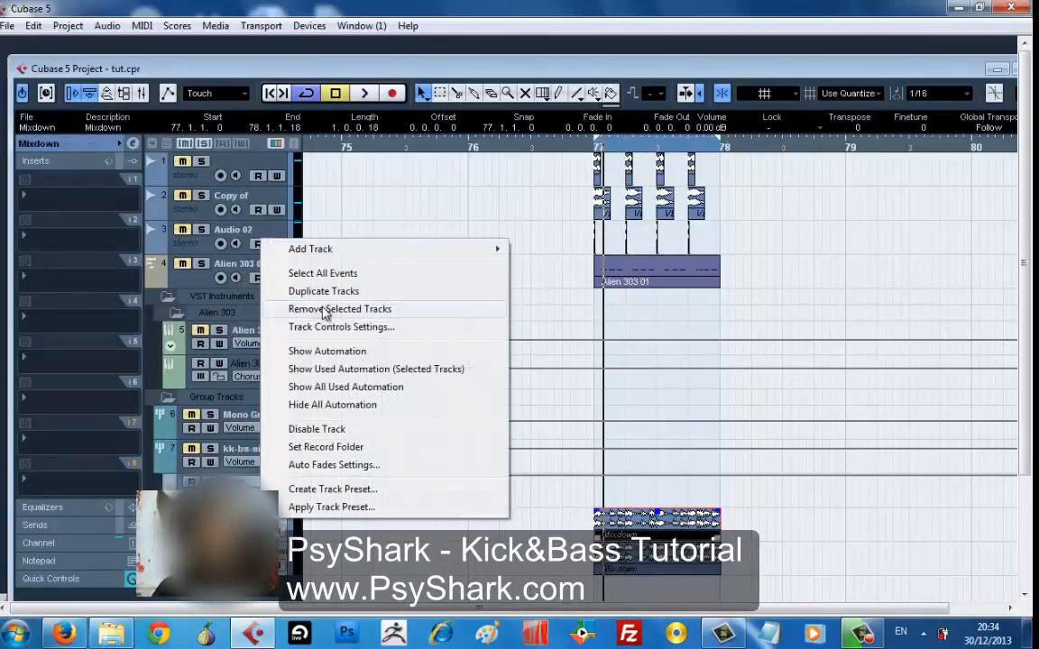
click(340, 309)
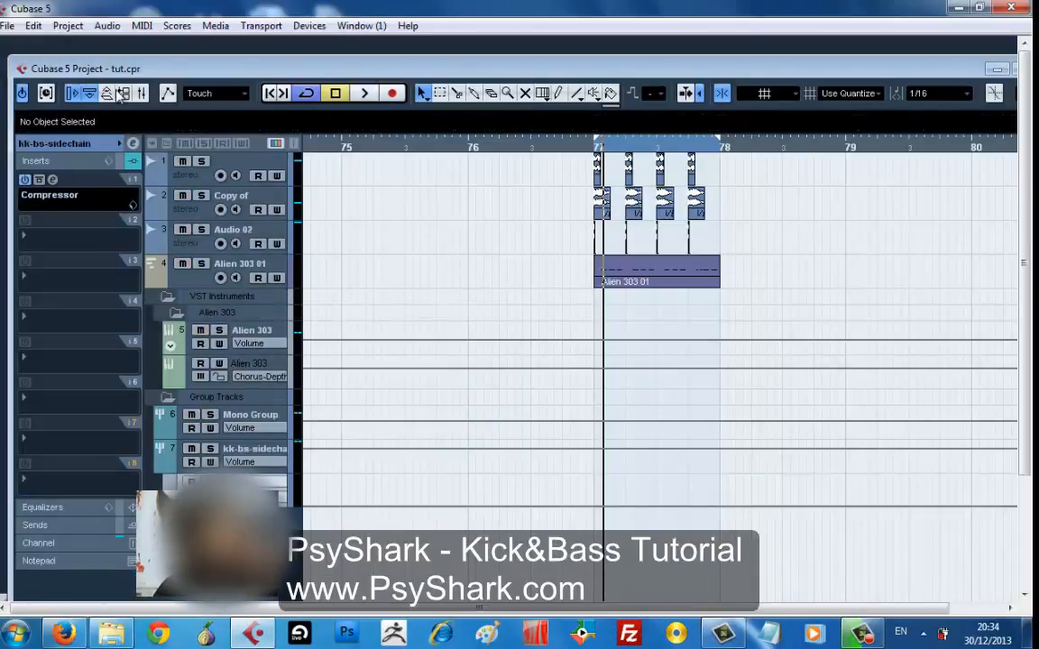
- Remove the unused media from the project's Pool entirely rather than moving it to the trash, and close the Pool
key(ctrl+p)
right_click(113, 117)
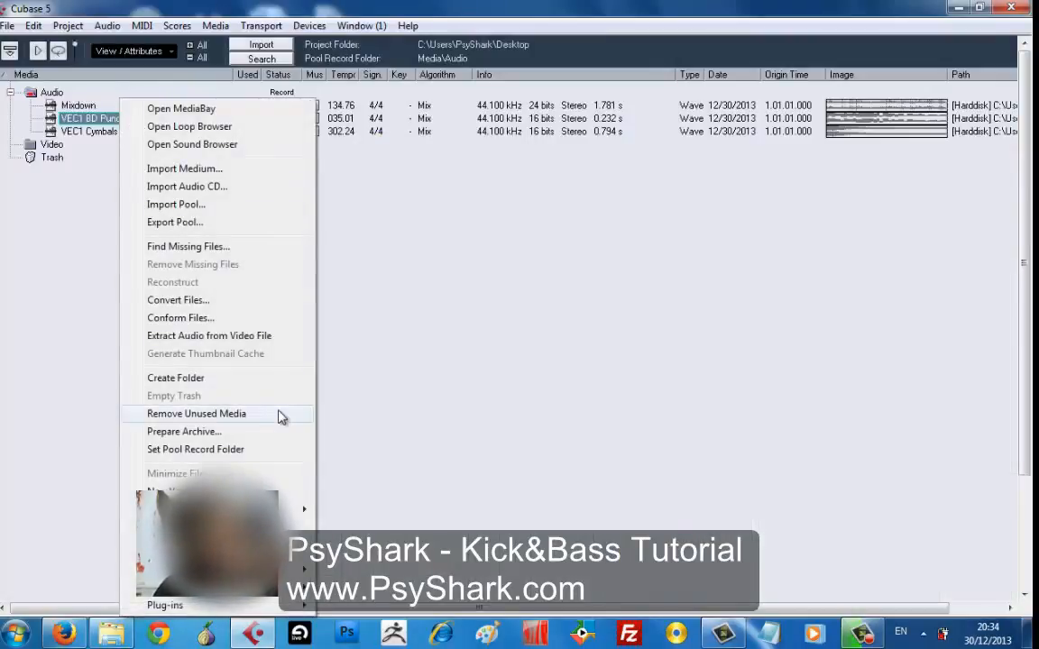
click(264, 412)
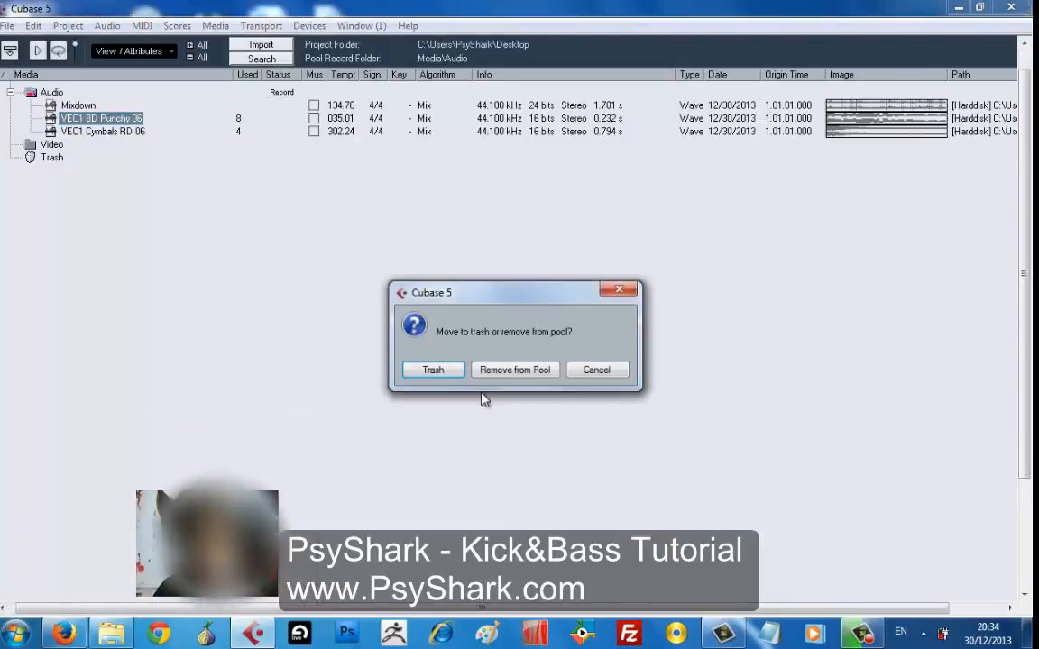
click(515, 370)
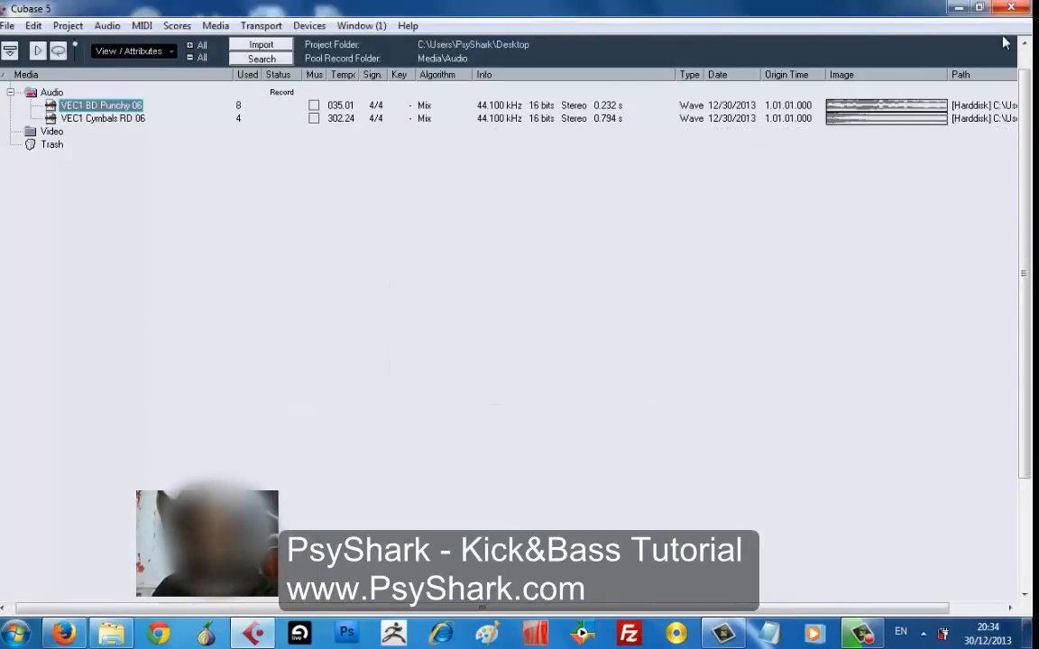
click(918, 63)
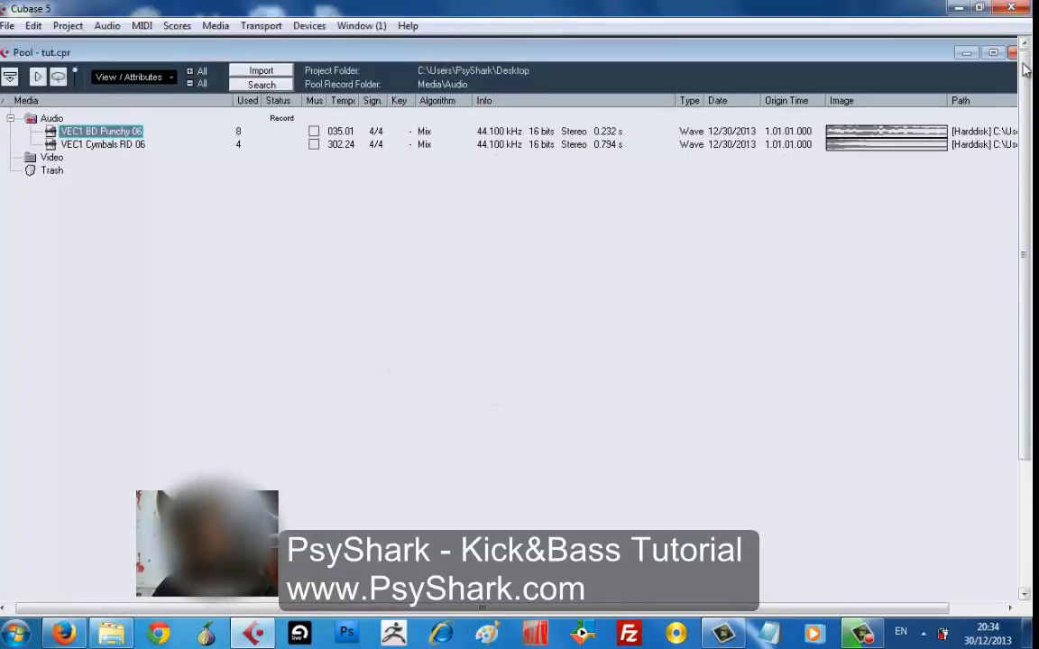
click(965, 53)
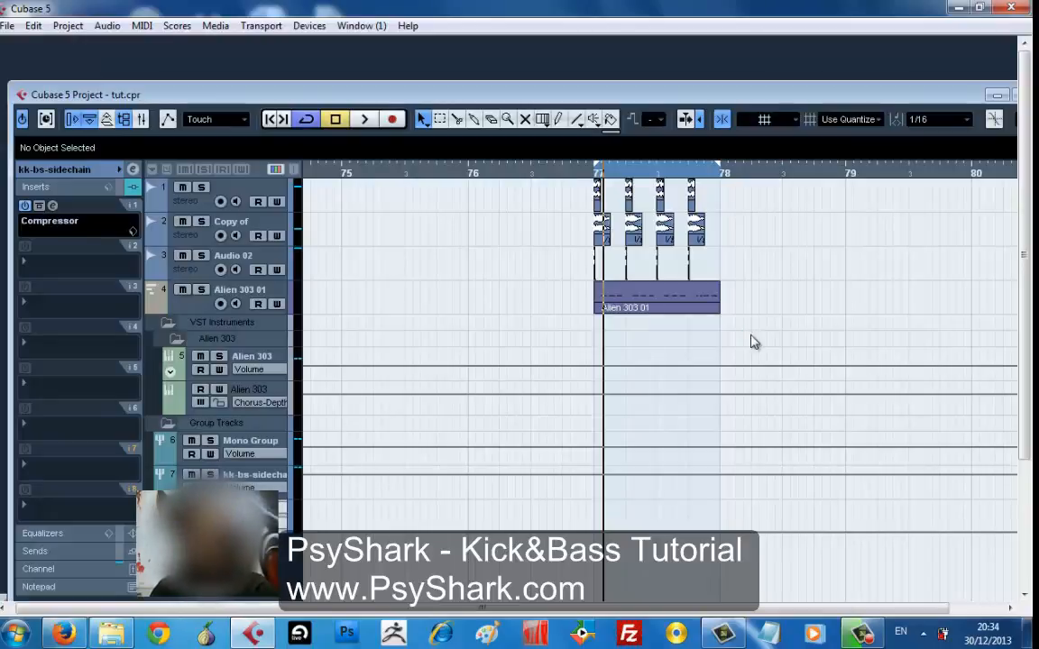
- Play the kick and bass loop and review the Alien 303 01, Mono Group and kk-bs-sidechain tracks
key(space)
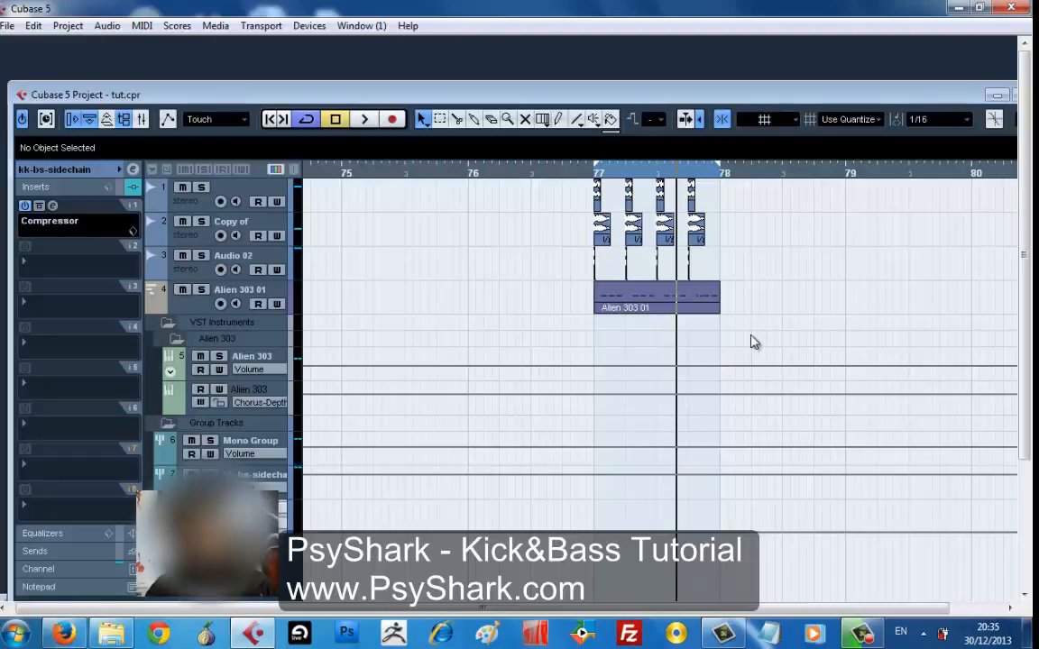
click(257, 298)
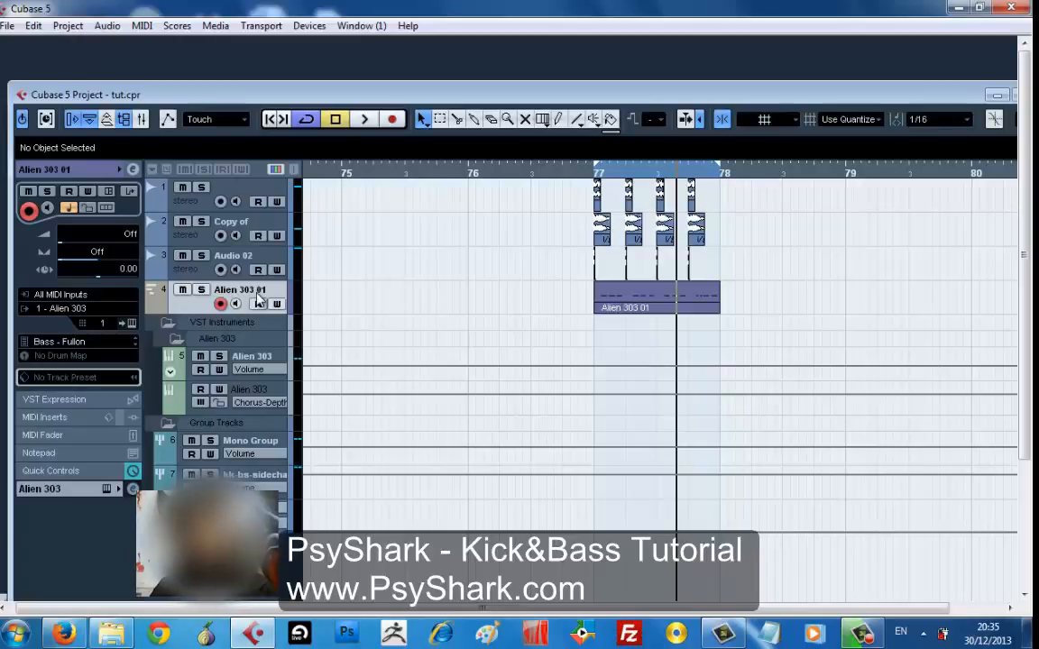
click(247, 442)
click(249, 476)
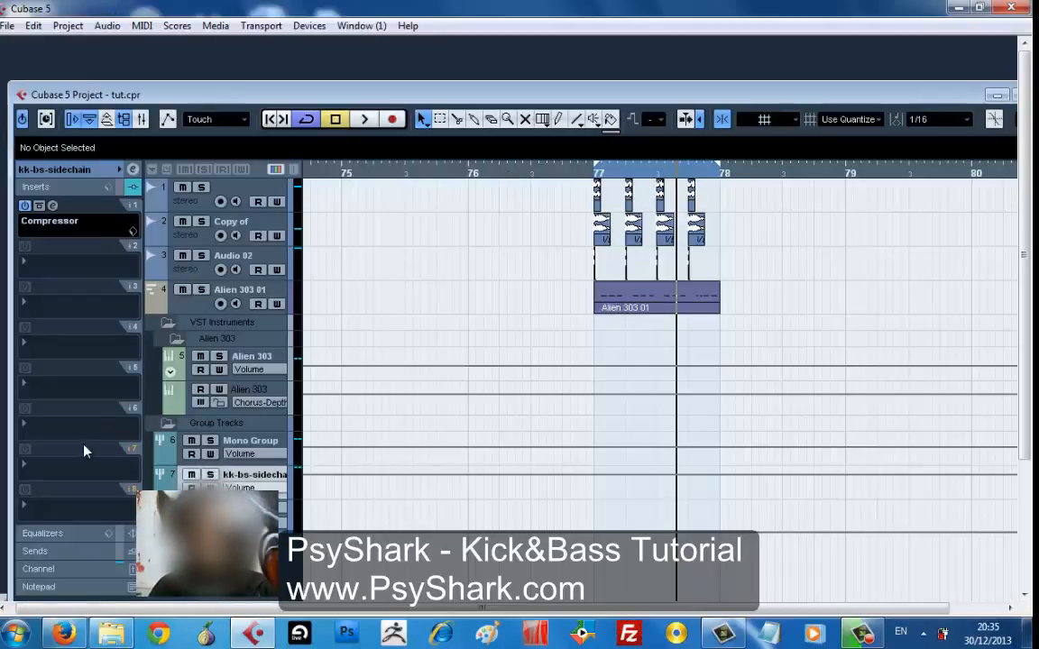
- Switch to the VJorno Facebook page in Firefox, then briefly play and pause the Cosmic Chords SoundCloud preview
click(65, 635)
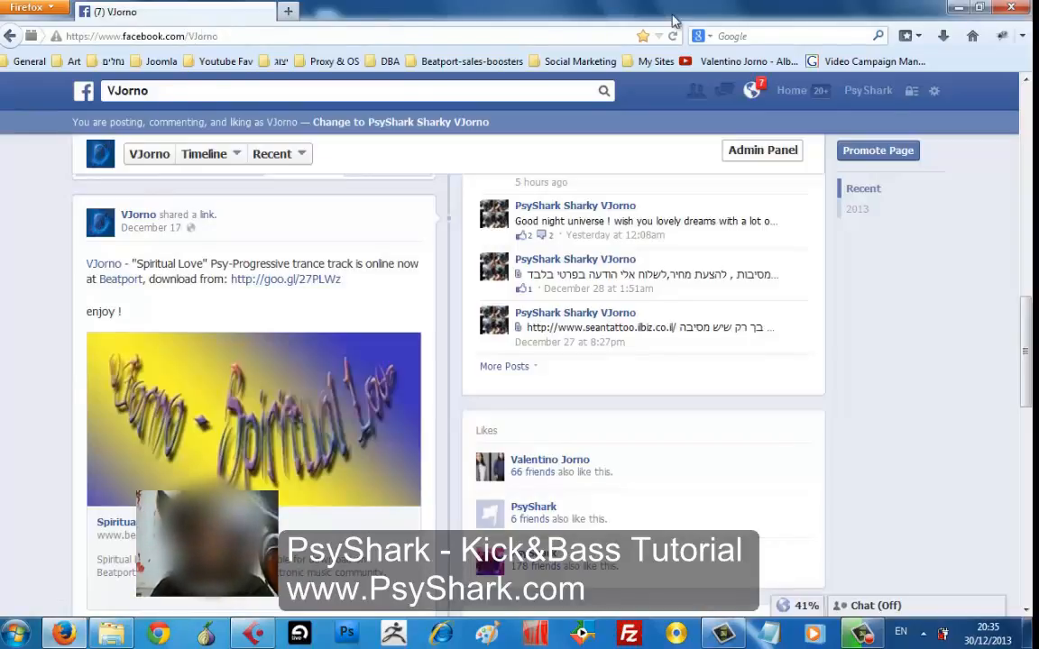
drag(1028, 343, 1028, 409)
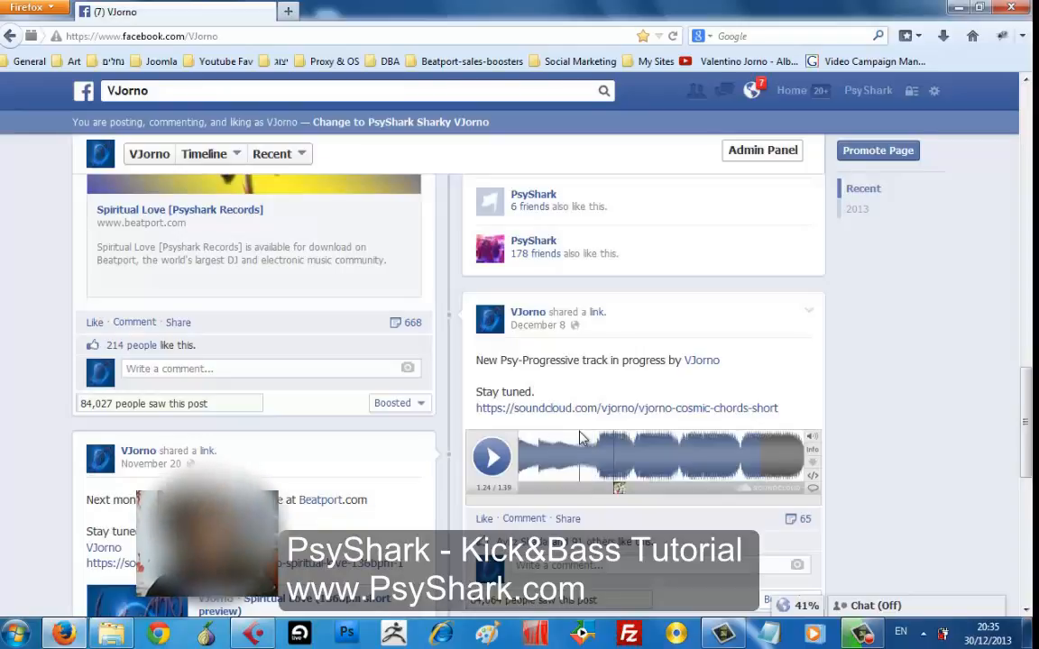
click(494, 455)
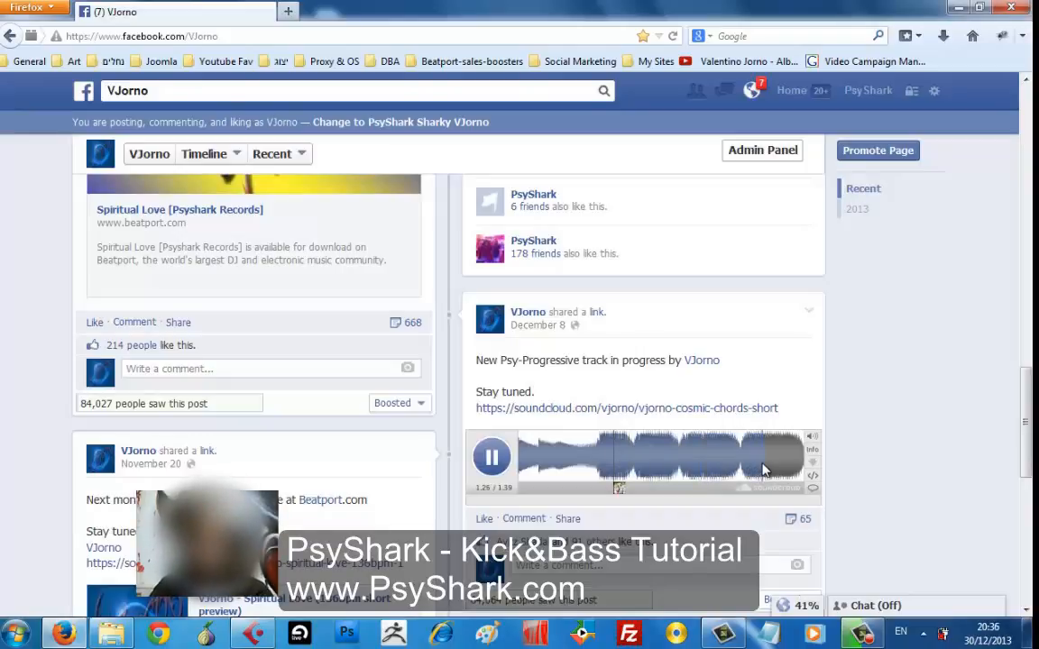
click(491, 456)
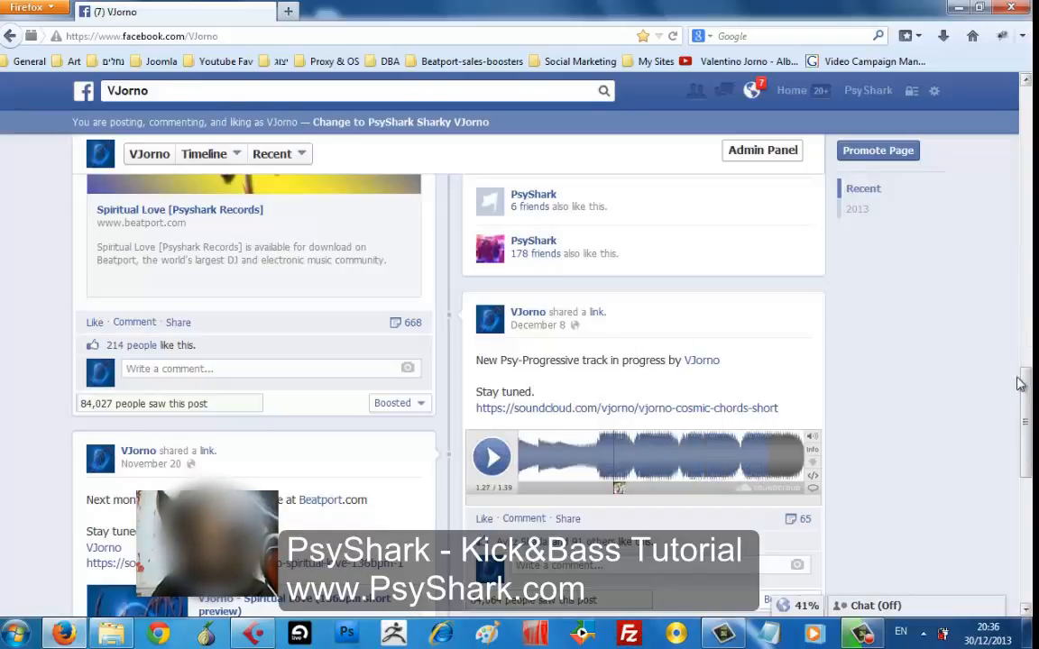
- Open and play the Spiritual Love 136bpm short preview further down the VJorno page
scroll(1019, 383, down, 4)
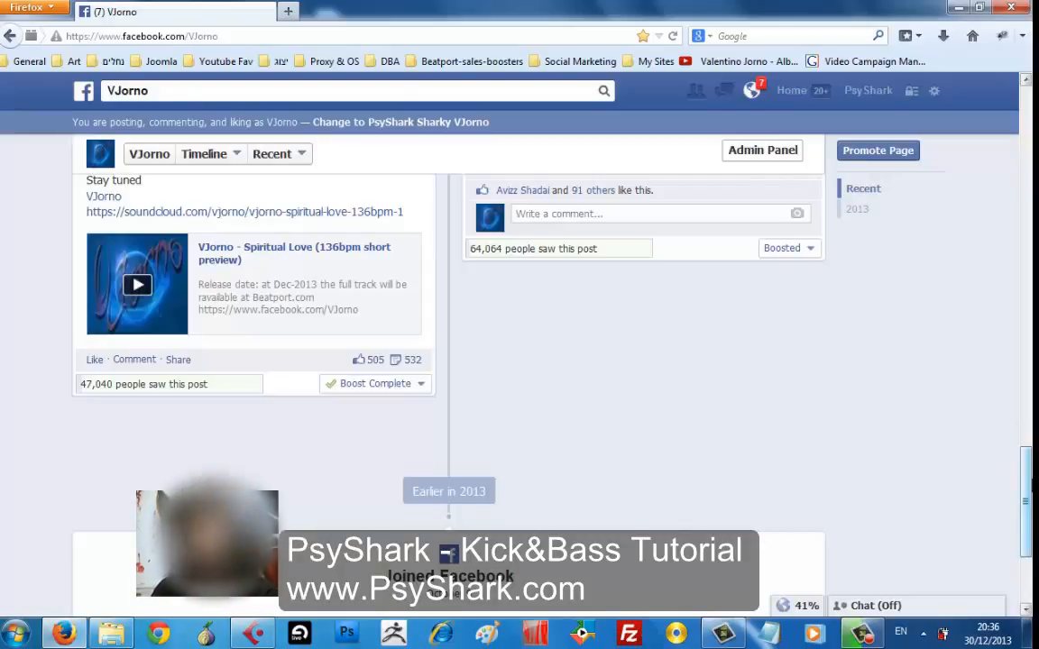
click(860, 636)
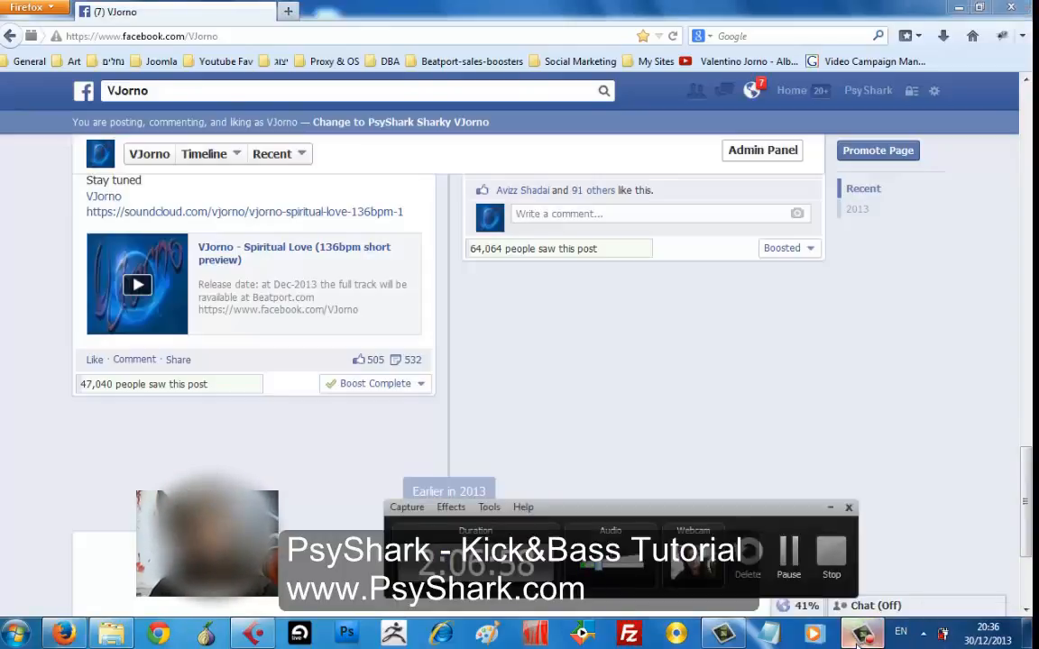
click(860, 636)
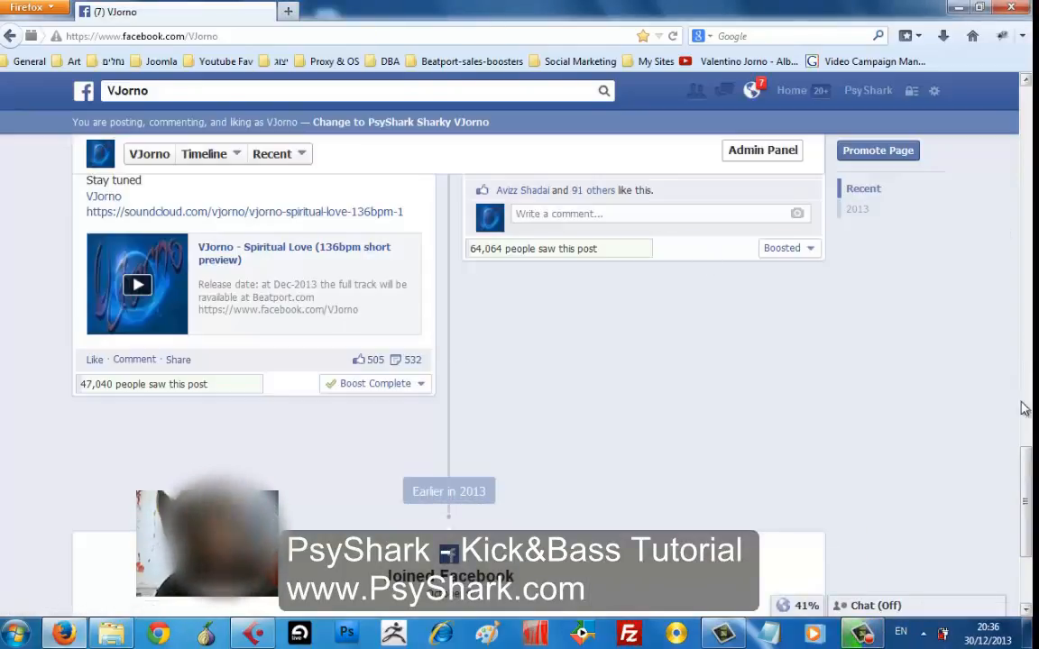
click(138, 303)
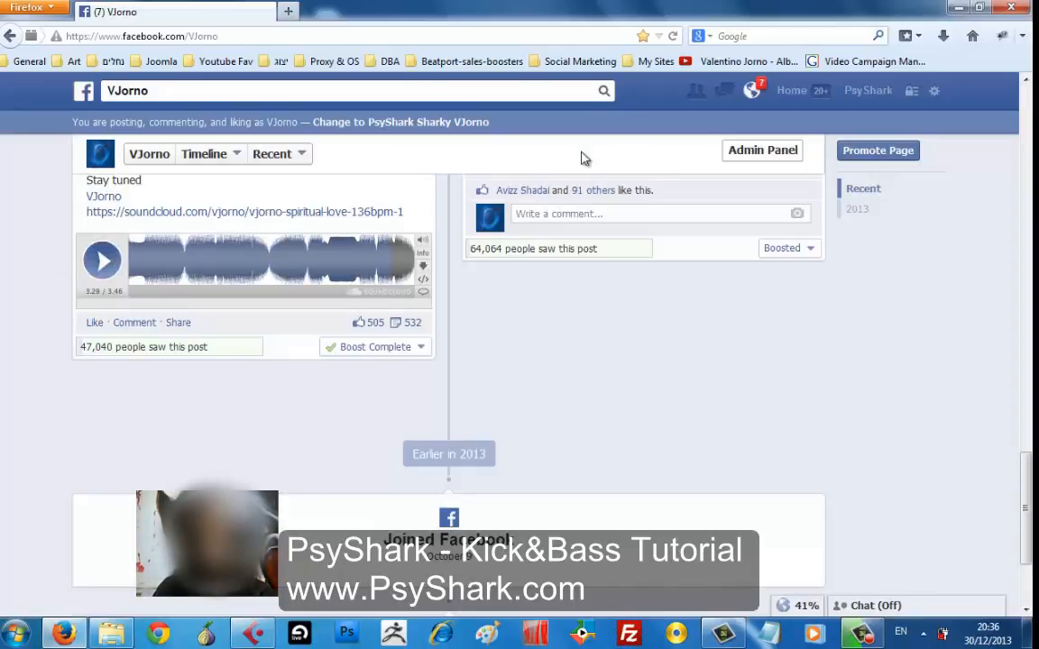
- Open the PsyShark Facebook page from the My Sites bookmarks, highlight its web address and look through its posts
drag(1026, 505, 1029, 137)
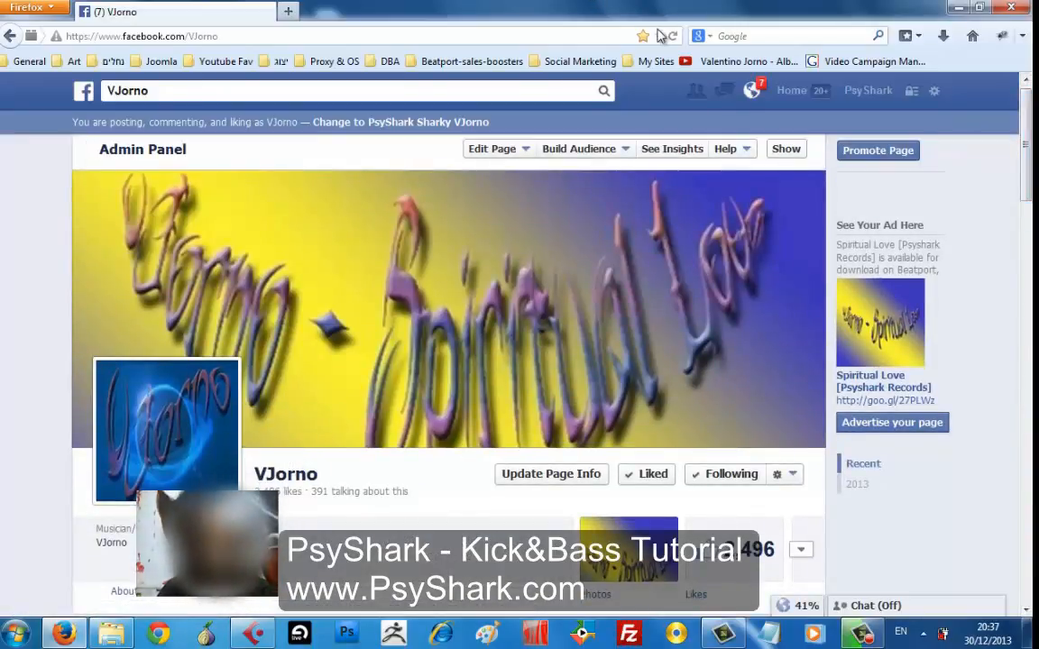
click(651, 63)
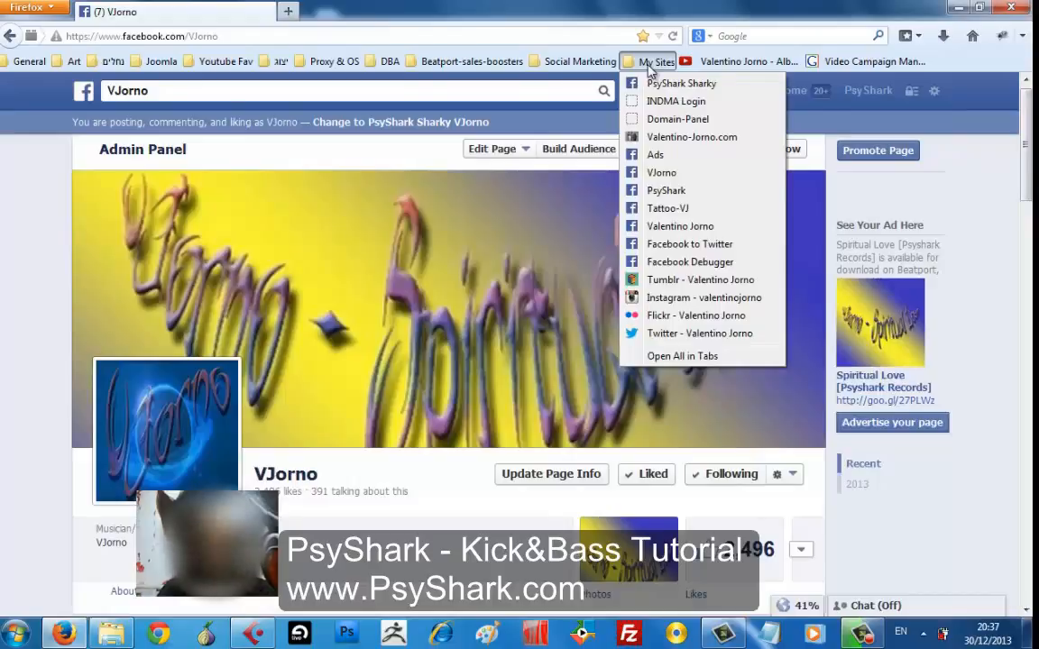
click(681, 192)
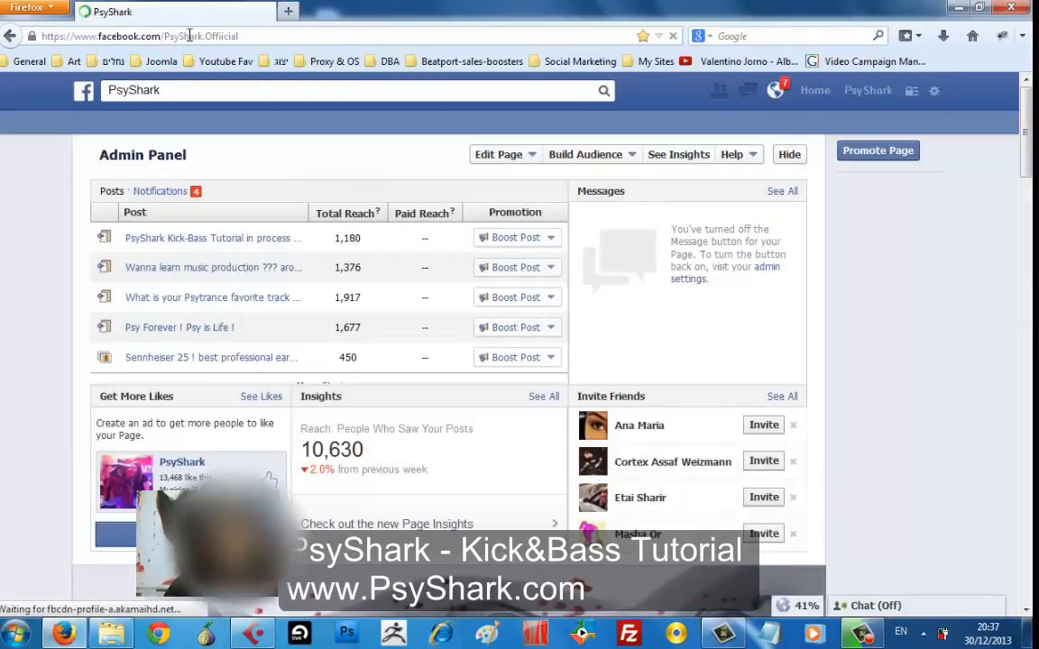
click(434, 37)
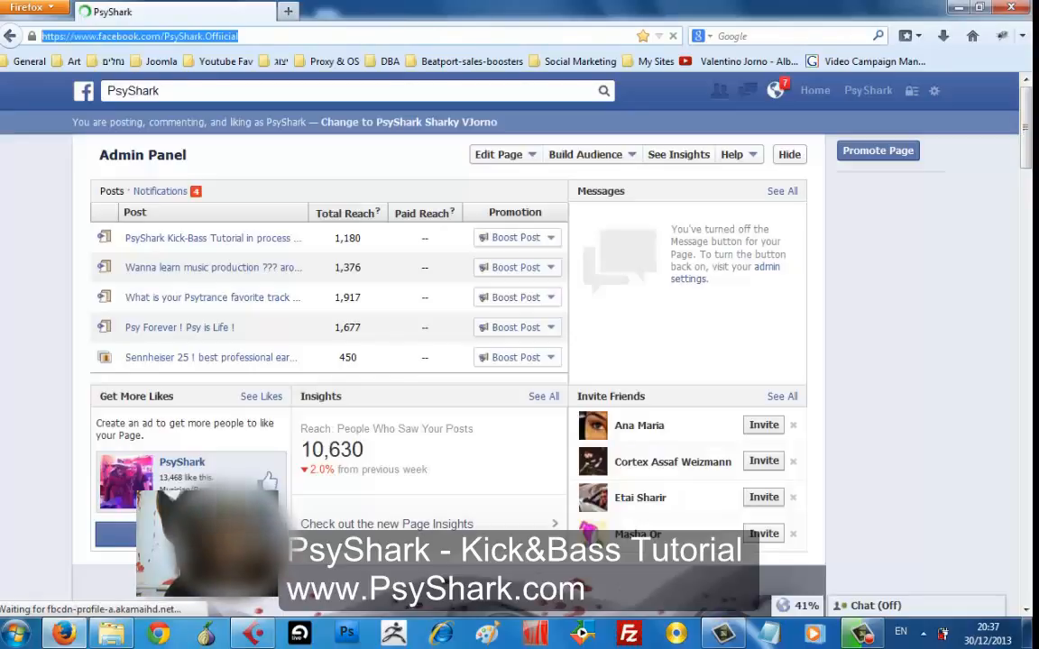
scroll(1029, 190, down, 5)
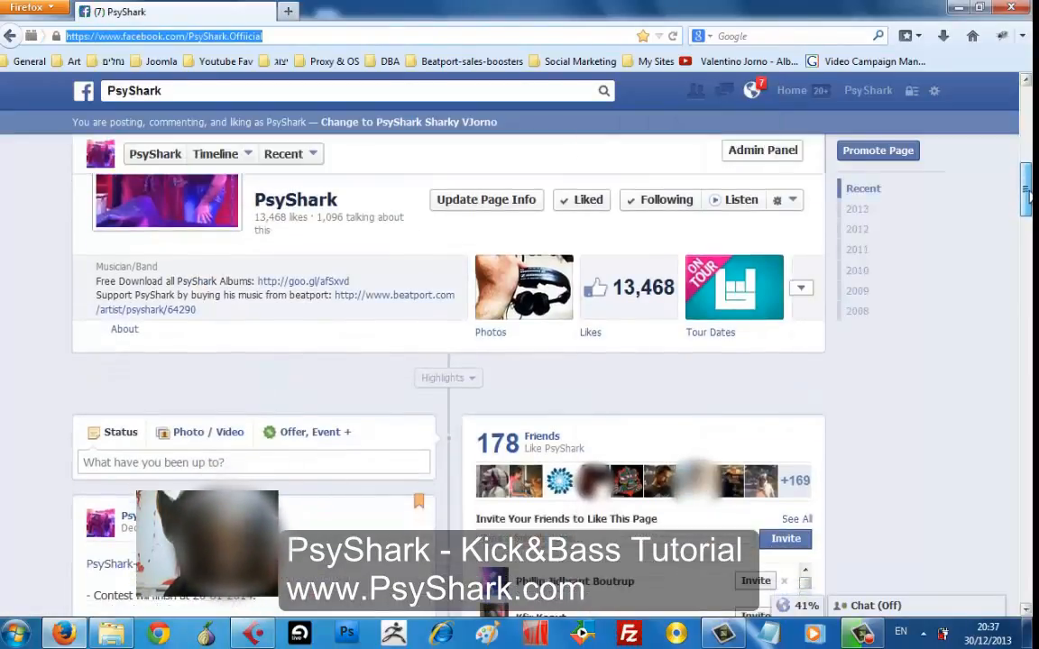
scroll(1029, 194, down, 5)
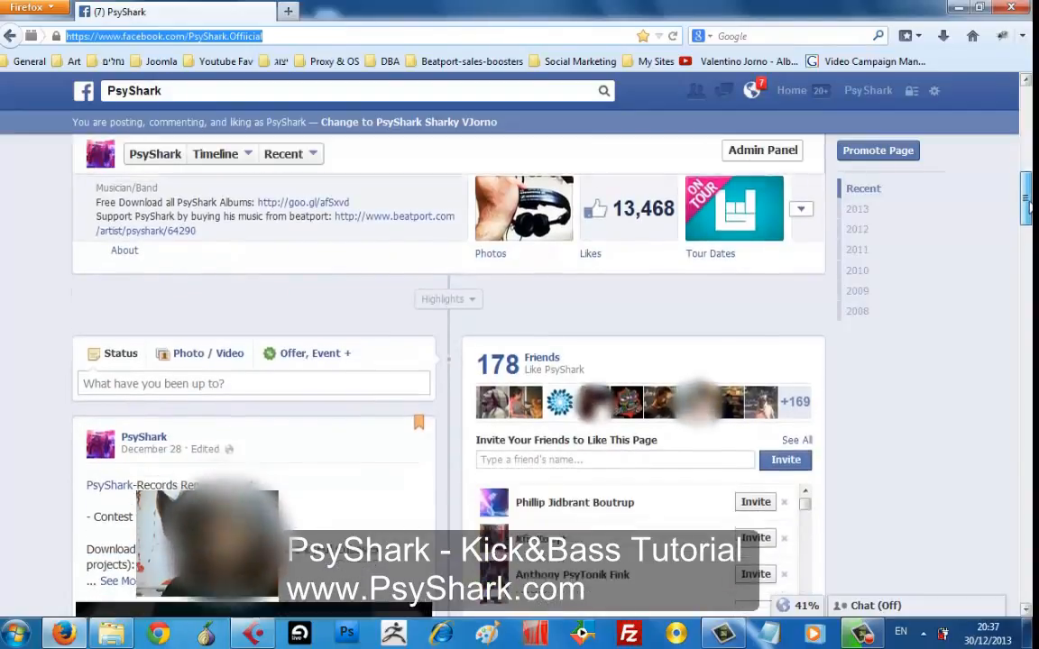
scroll(496, 360, down, 5)
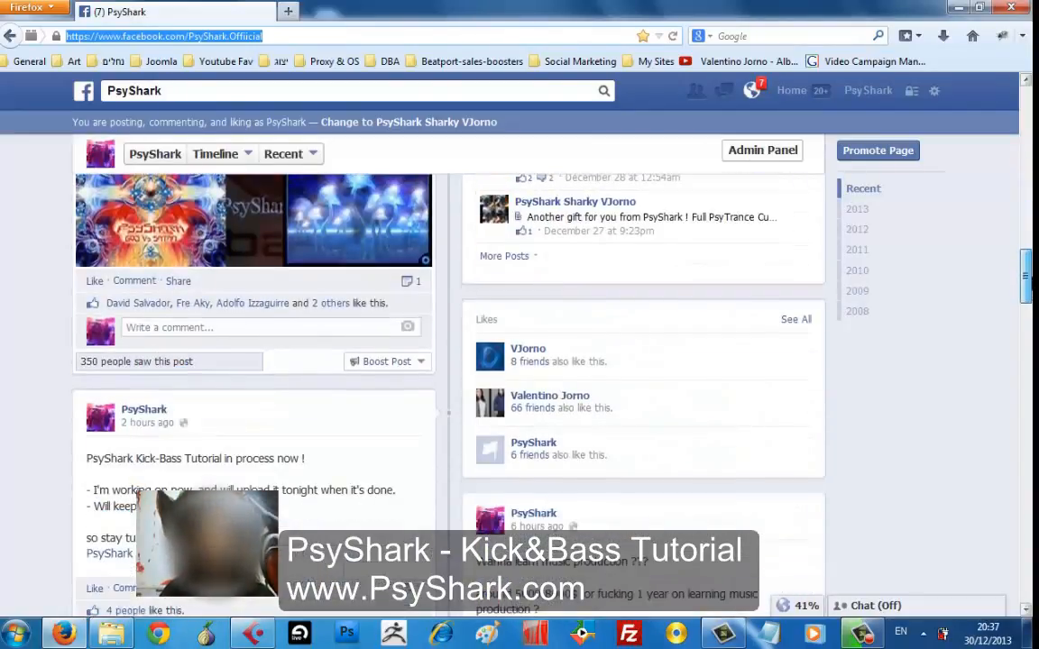
- Open the Valentino Jorno Facebook page from the My Sites bookmarks, look through its posts and check the notifications
click(666, 64)
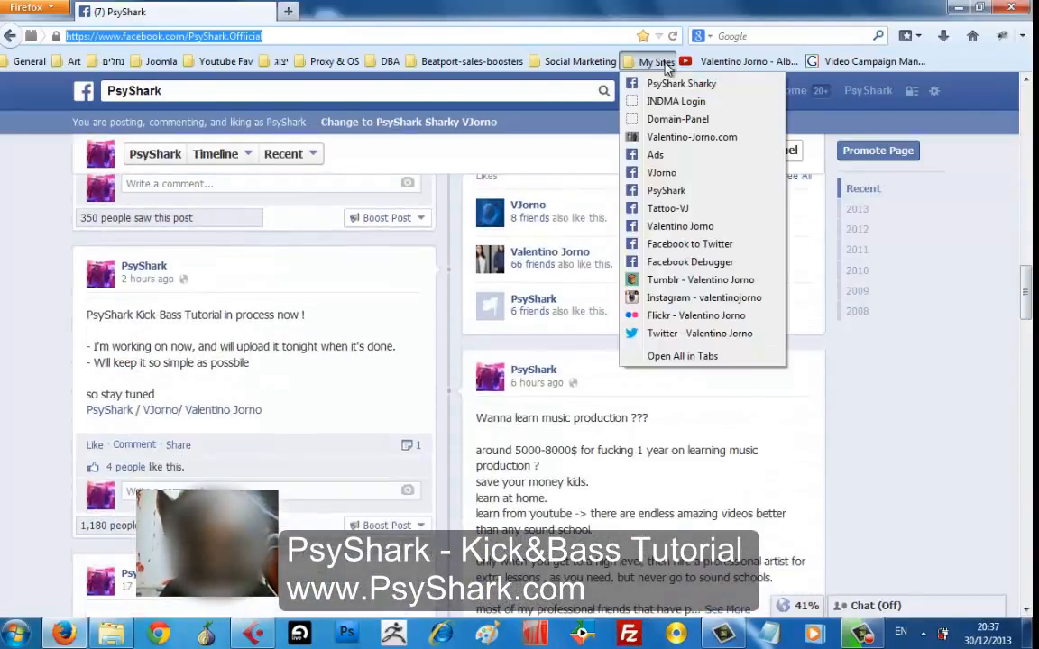
click(681, 229)
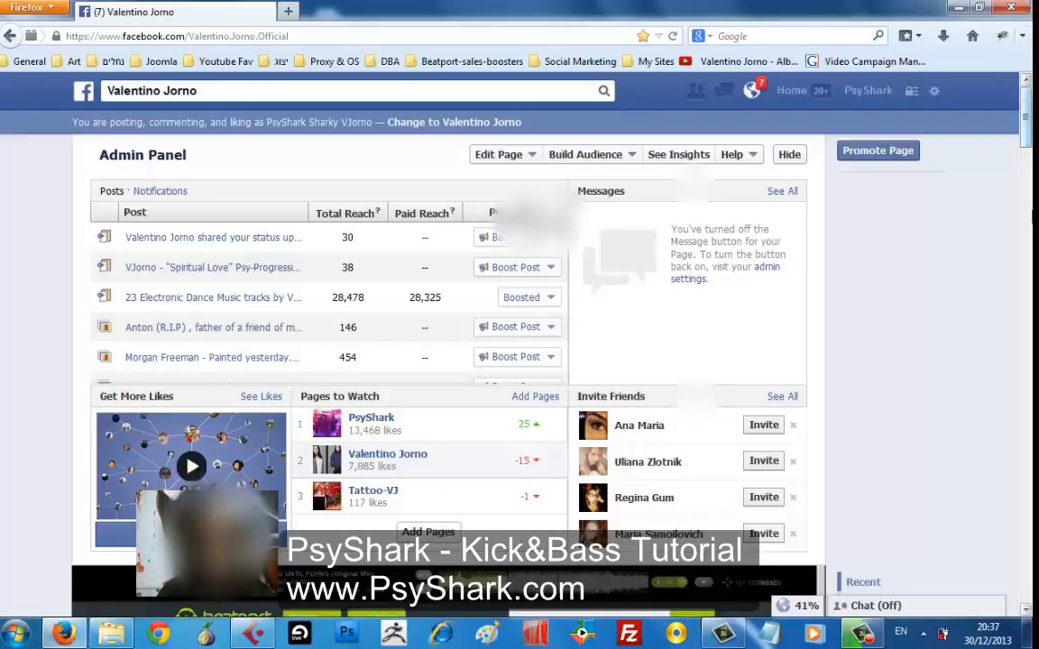
scroll(1026, 283, down, 15)
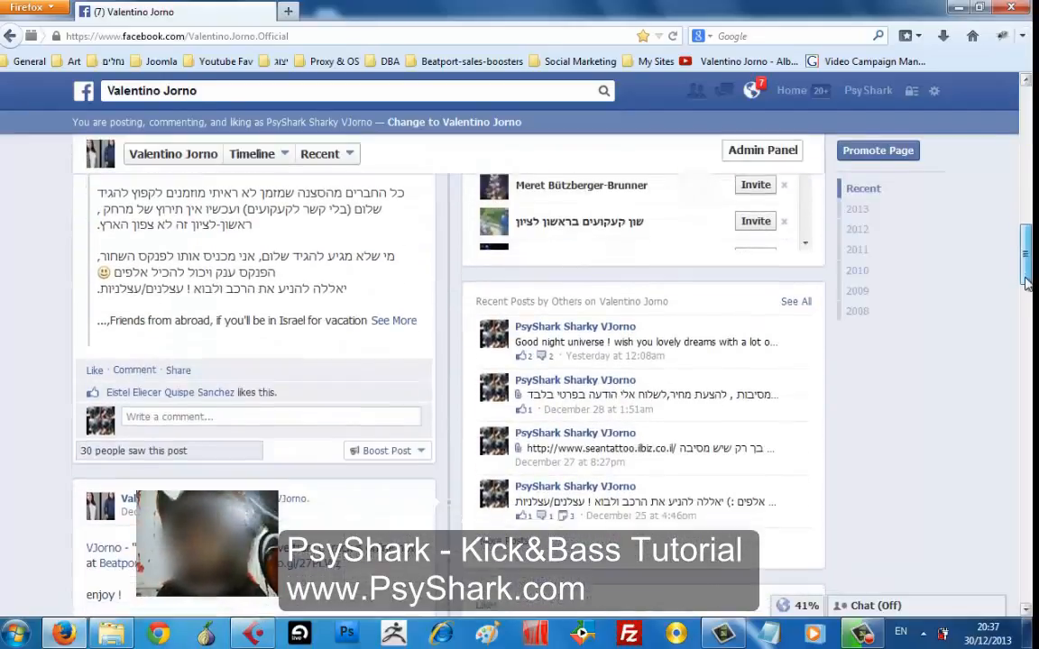
scroll(1026, 283, down, 15)
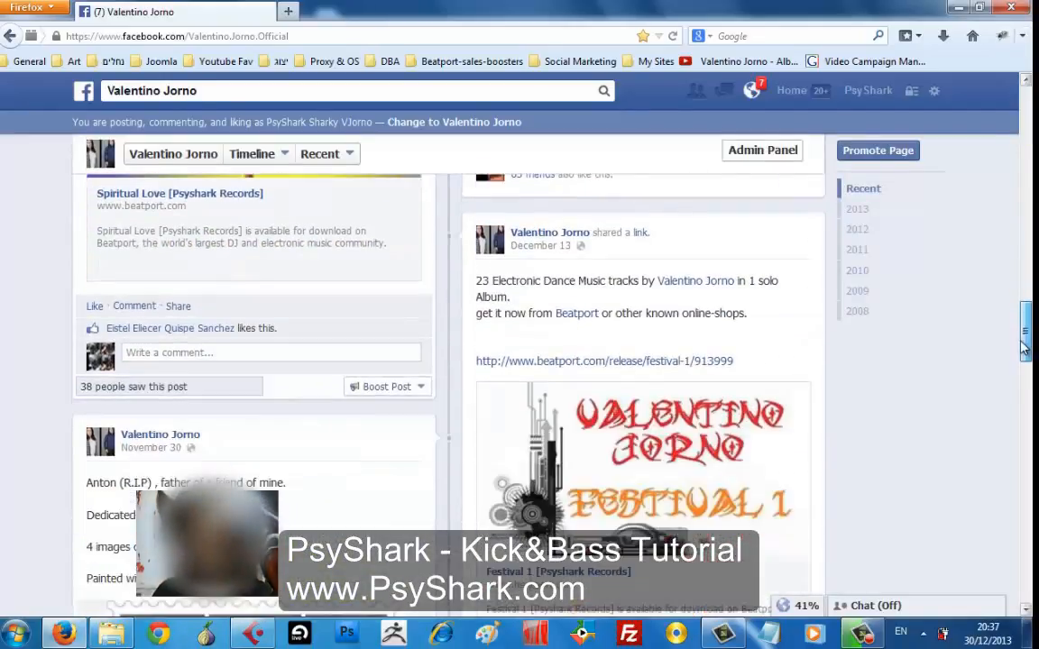
drag(1024, 342, 1017, 215)
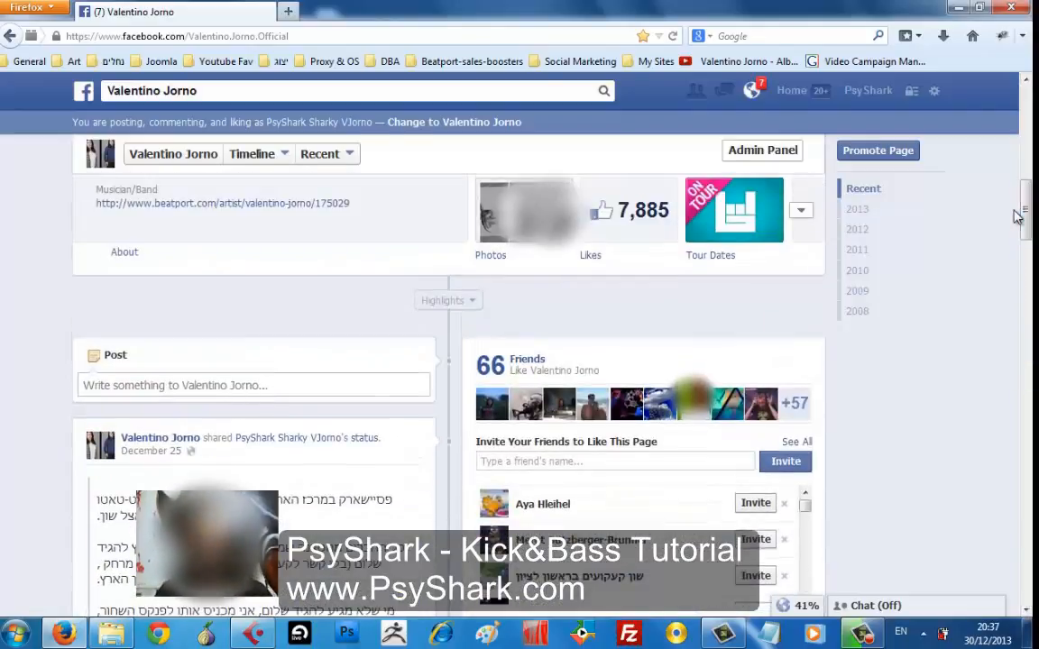
click(752, 90)
click(753, 90)
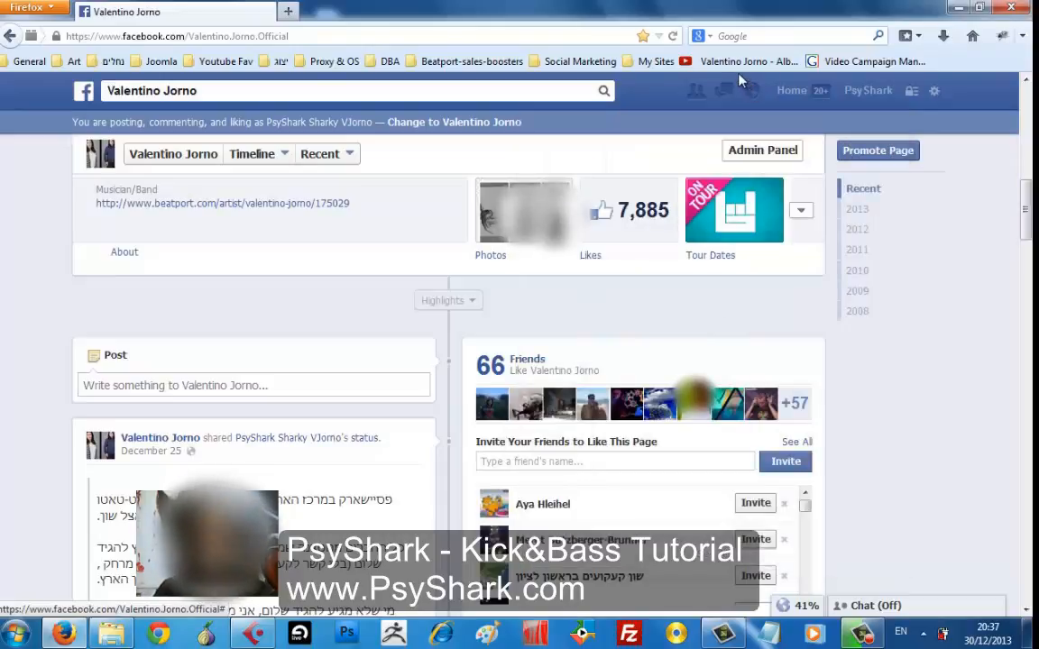
- Open the bookmarked Valentino Jorno - First Album video on YouTube, skip the advertisement and sample it at about 4:12 and 6:31
click(753, 62)
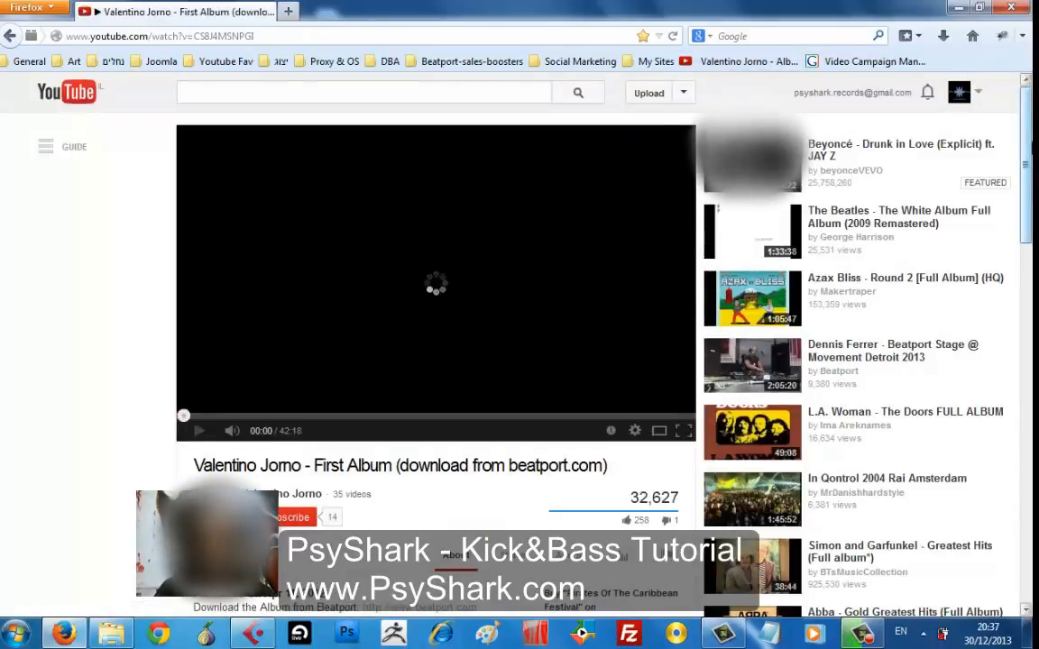
drag(1026, 149, 1029, 161)
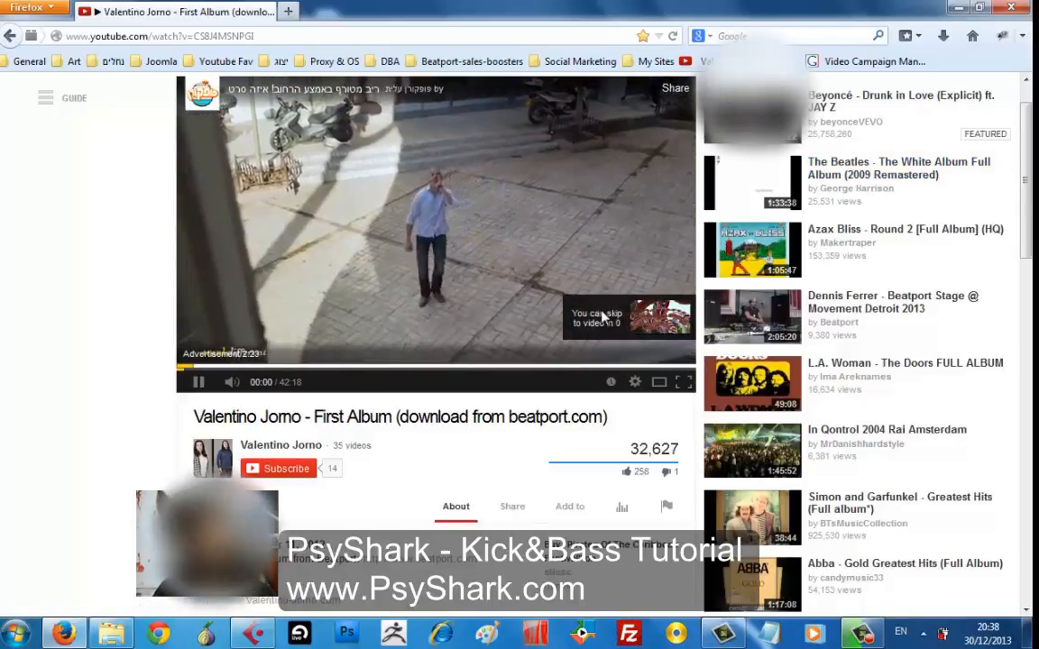
click(613, 322)
click(232, 368)
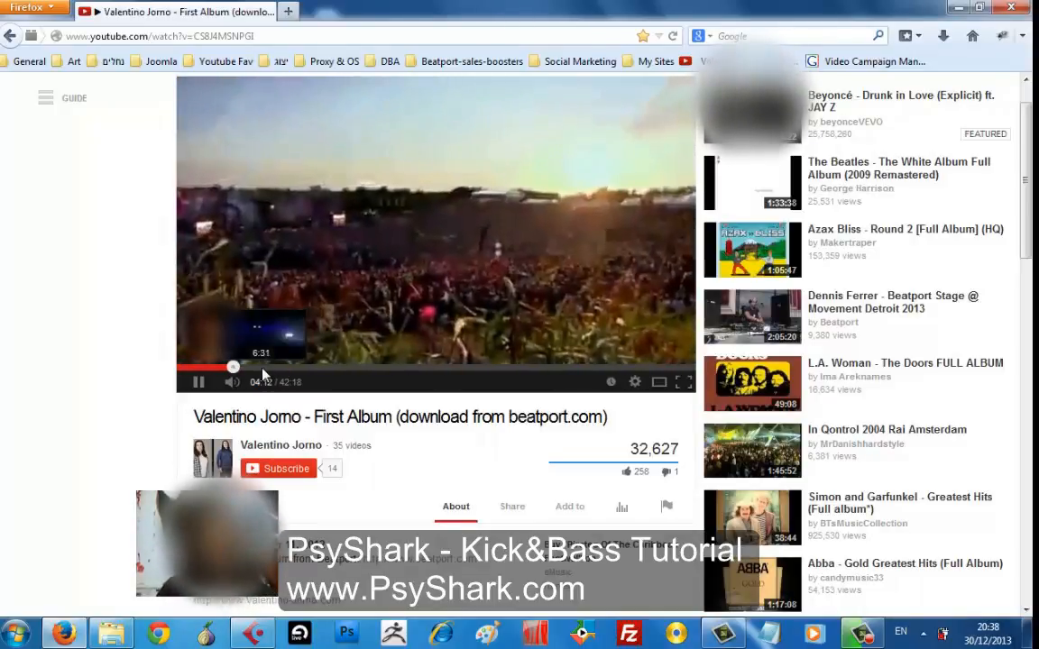
click(260, 368)
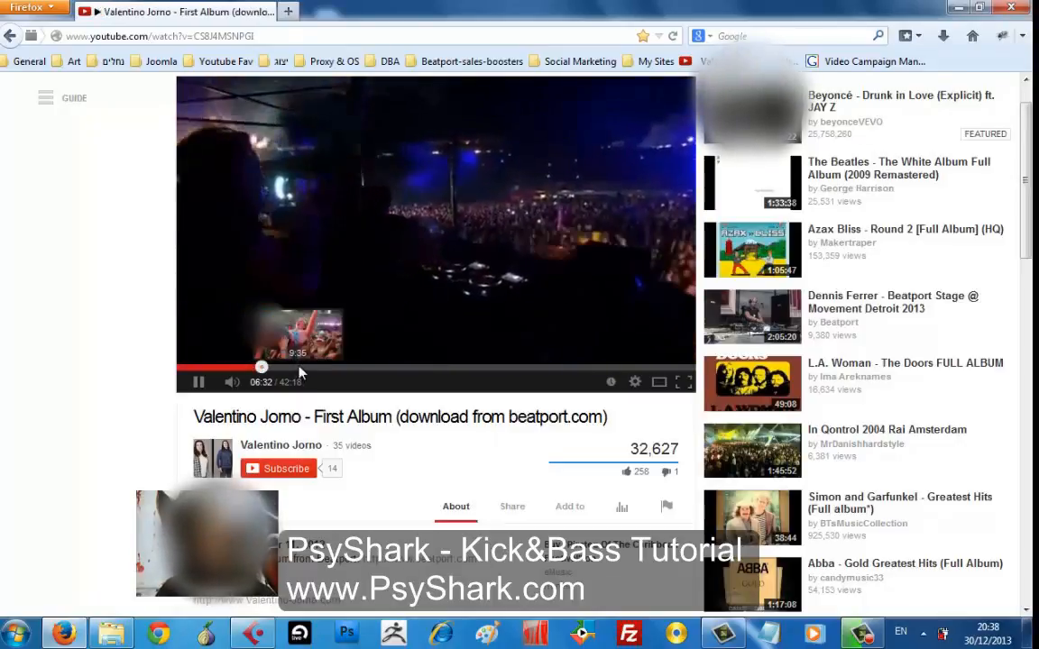
- Jump to about 13:56 in the First Album video and play that section until about 14:26, pausing there
mouse_move(1026, 121)
mouse_down()
mouse_move(1027, 244)
mouse_move(1026, 104)
mouse_up()
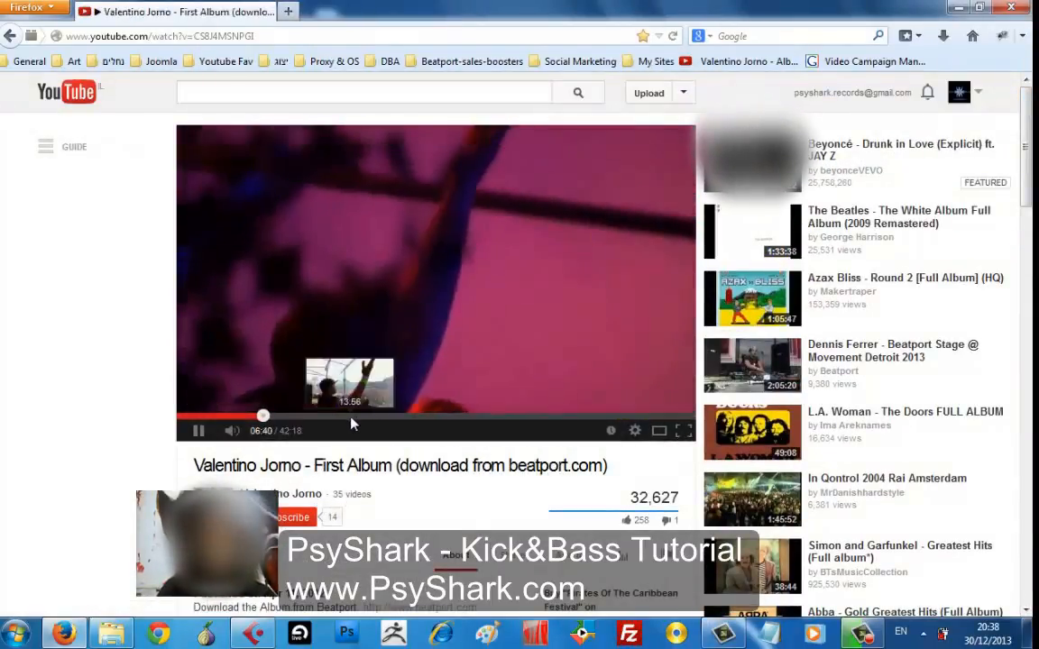
click(349, 417)
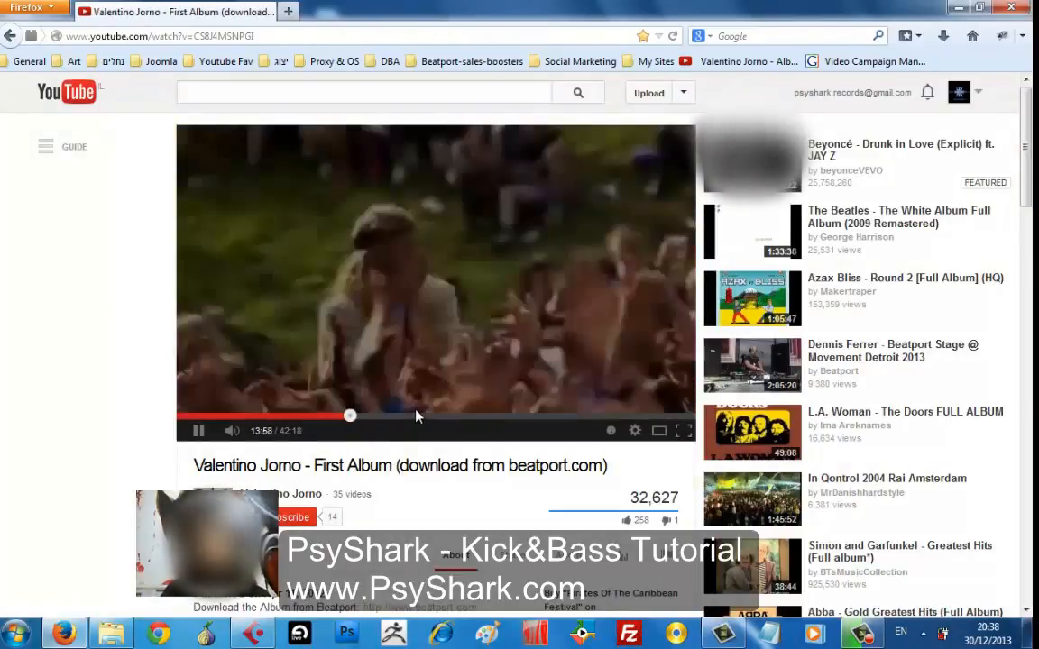
key(space)
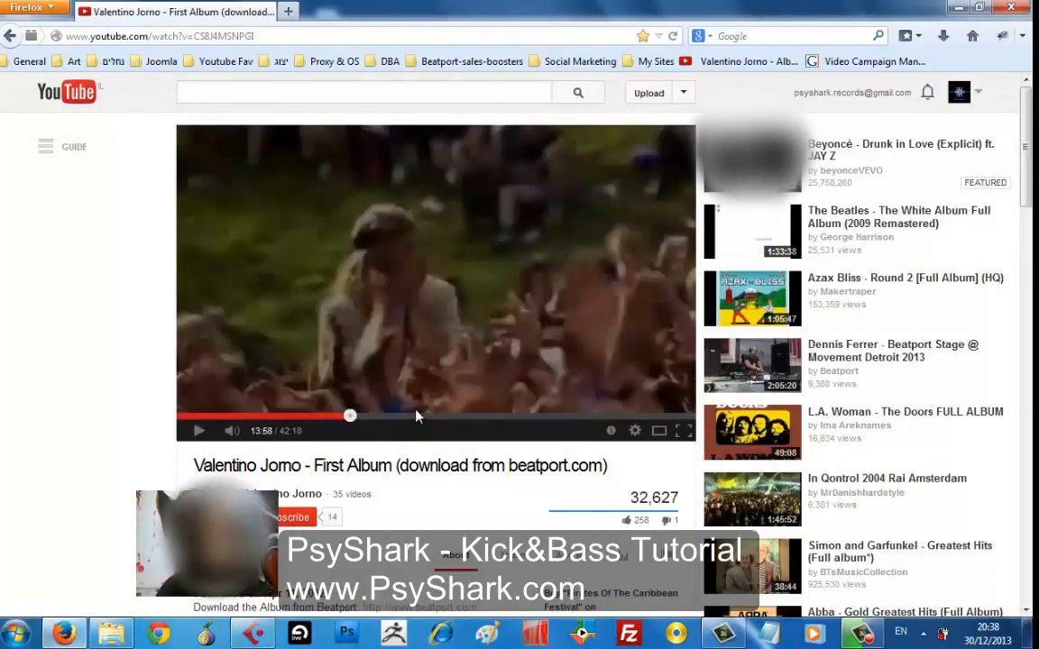
click(861, 634)
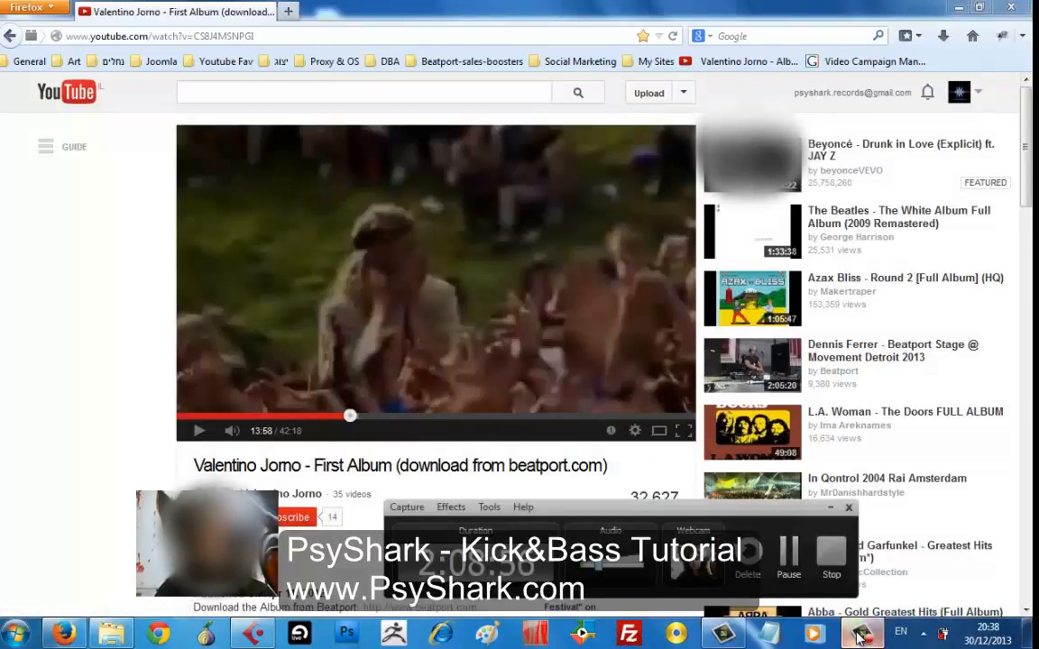
click(861, 634)
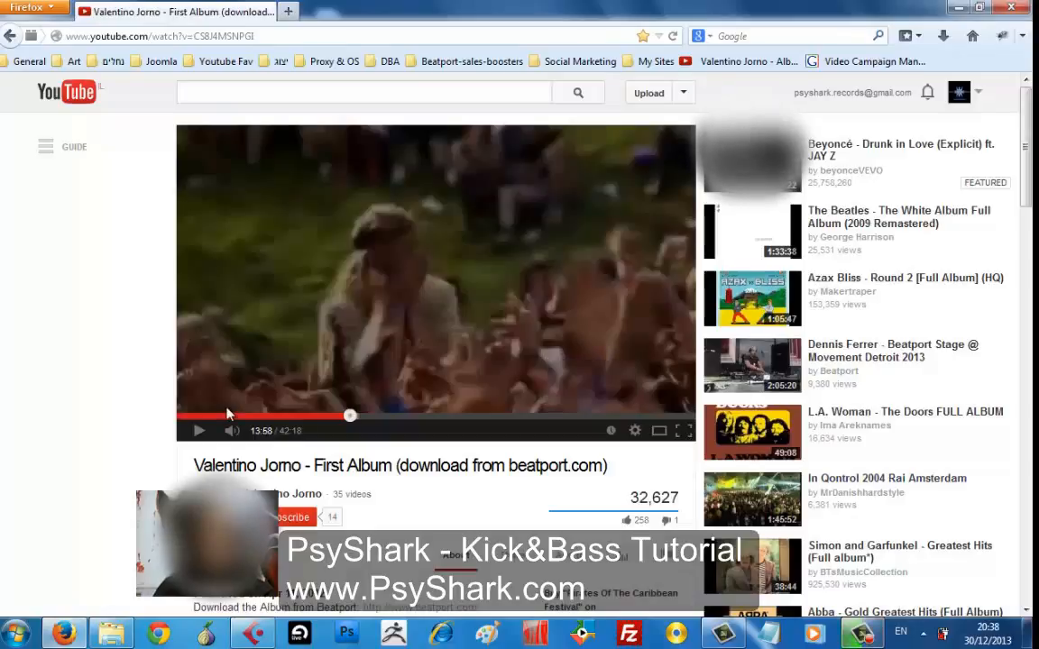
click(205, 437)
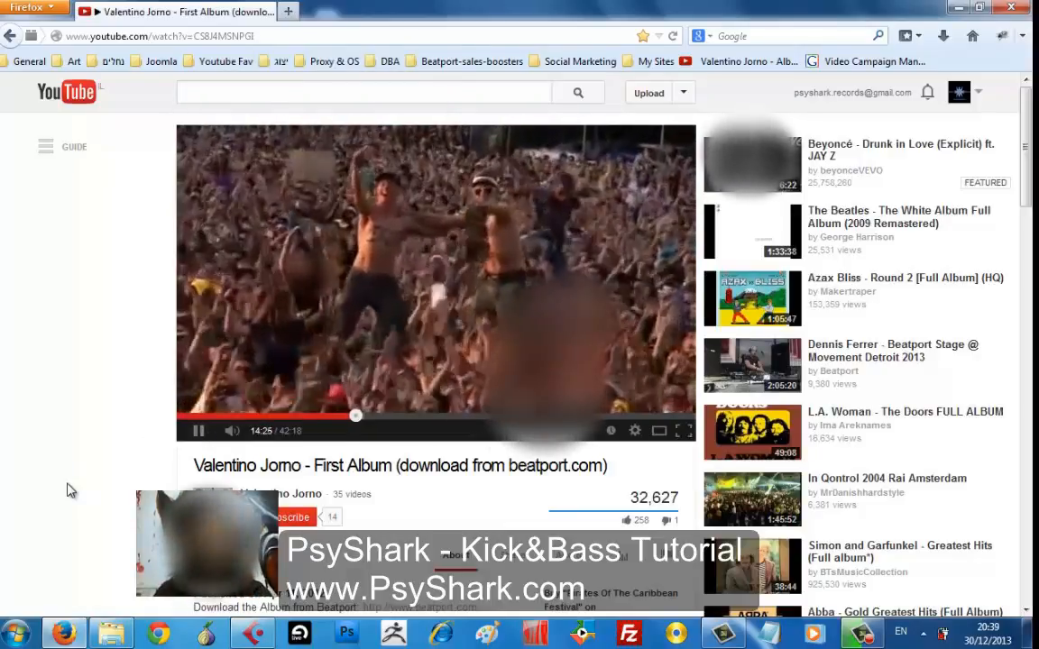
click(201, 433)
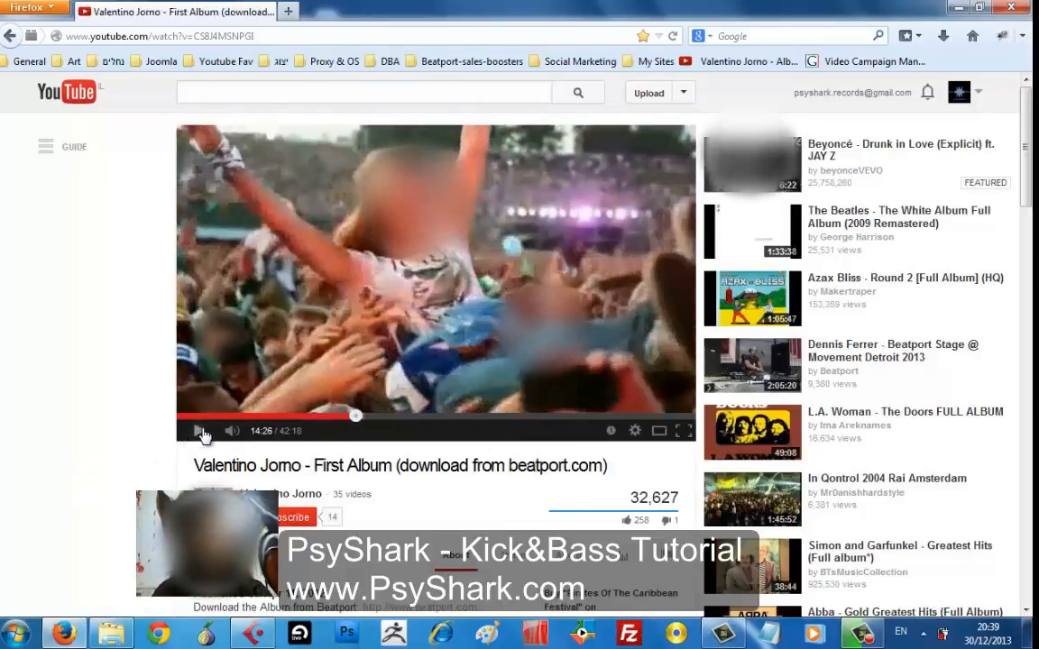